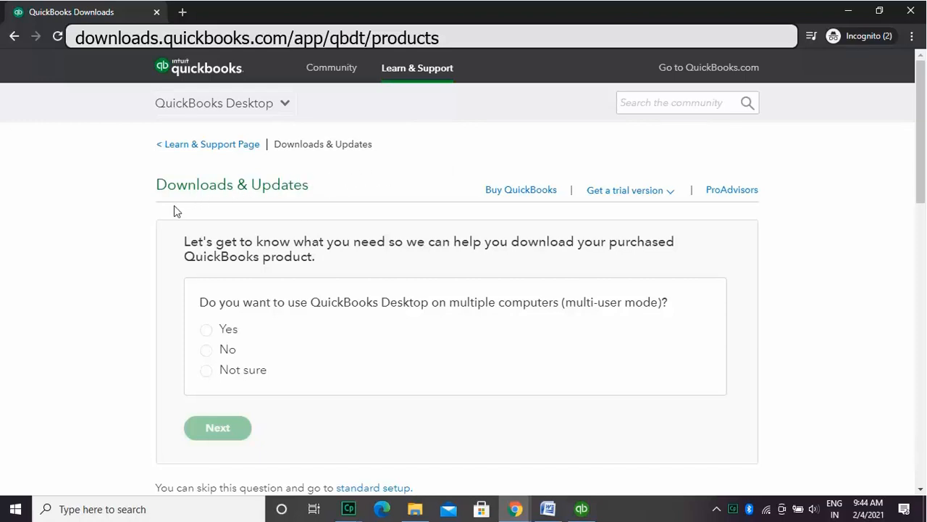
Step: Answer Yes to using multi-user mode and continue to the product search form
left_click(207, 332)
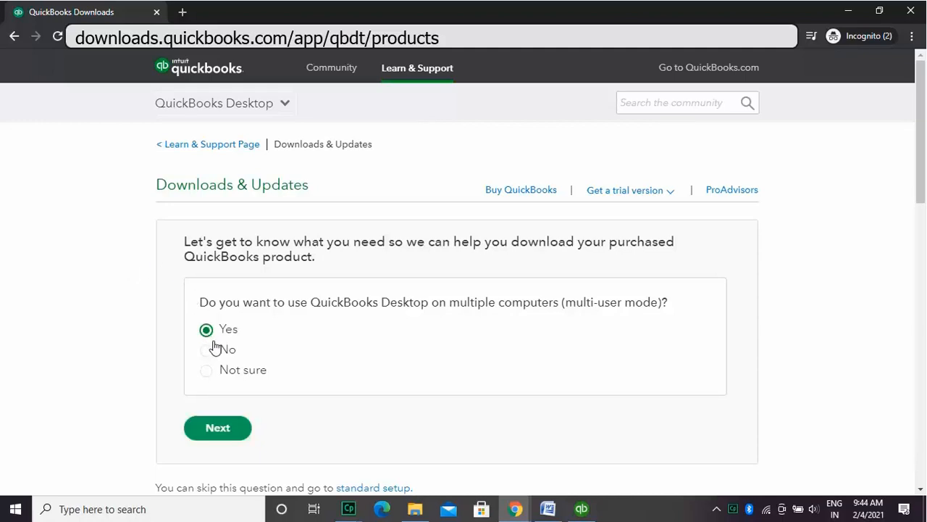
left_click(223, 427)
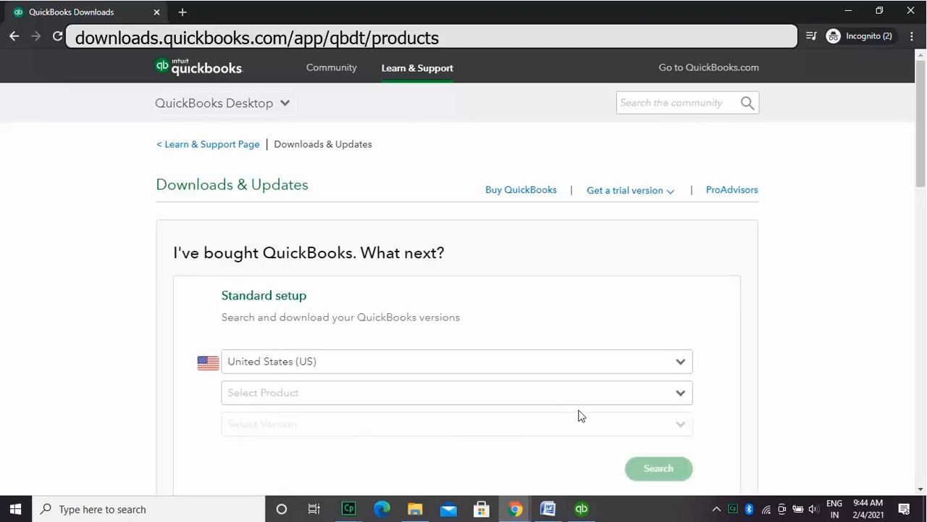
left_click_drag(923, 161, 924, 194)
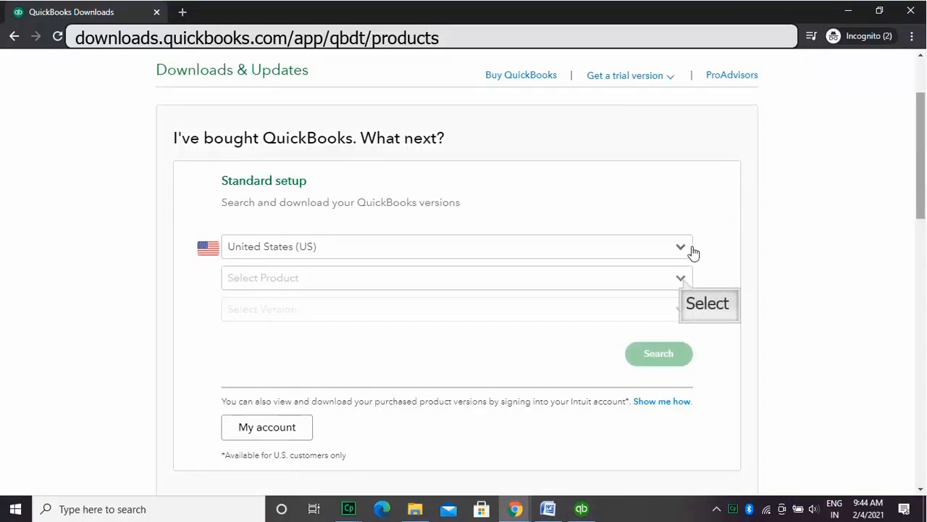
Step: Browse the Select Product list through Accountant, Enterprise and Mac Desktop
left_click(682, 281)
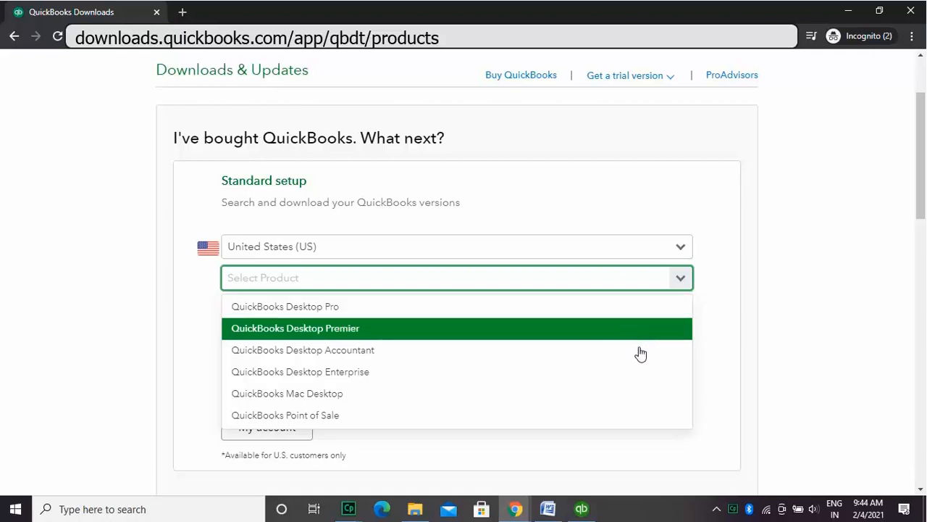
key("Down")
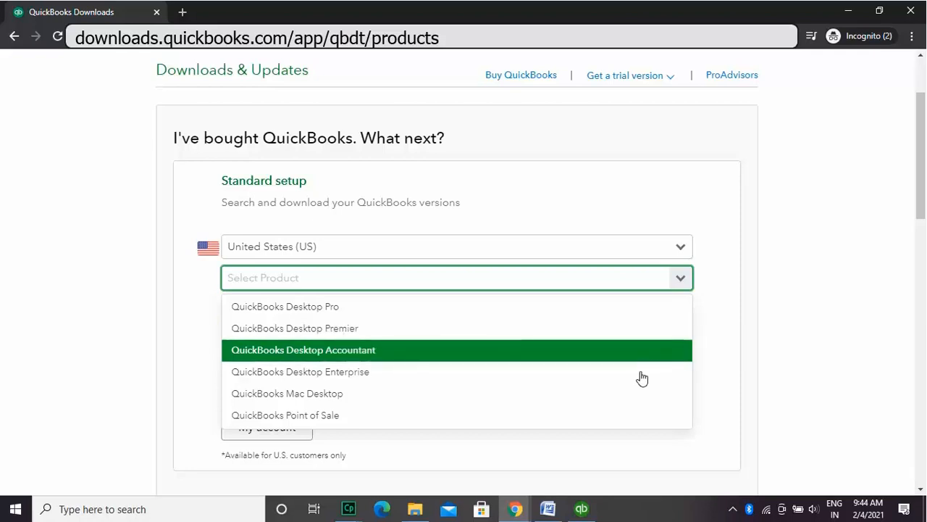
key("Down")
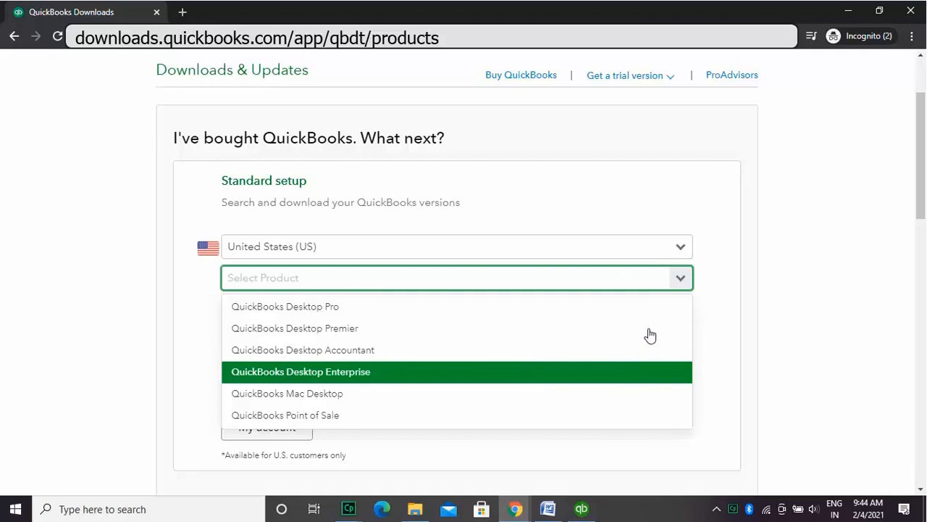
key("Down")
key("Down")
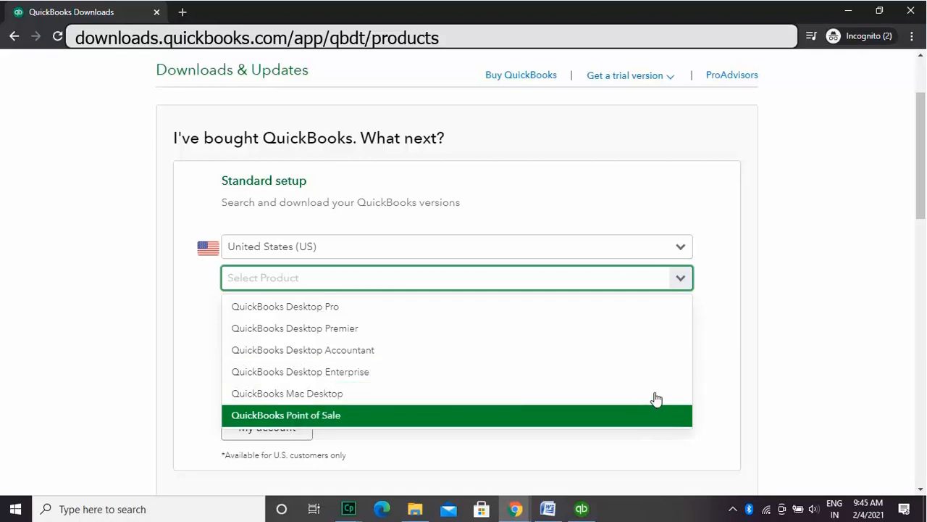
key("Down")
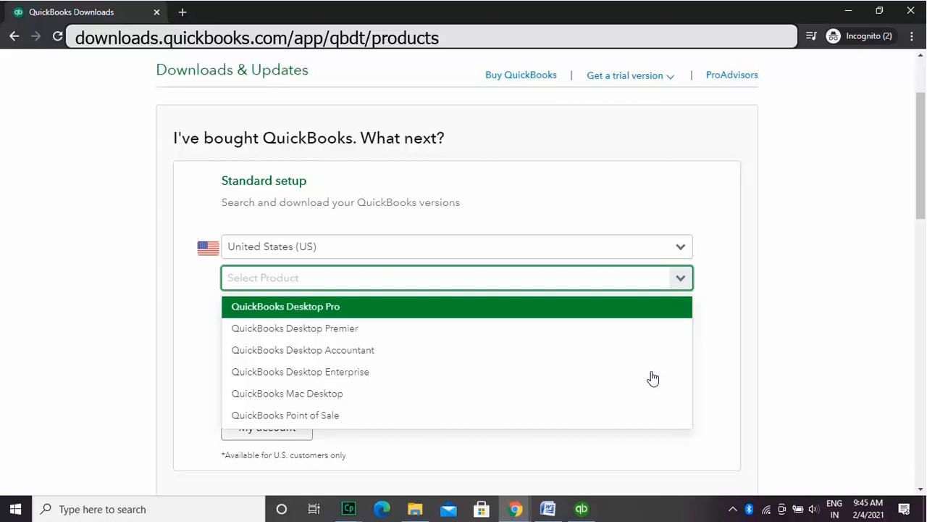
Step: Search downloads for QuickBooks Desktop Enterprise, version 21
left_click(653, 373)
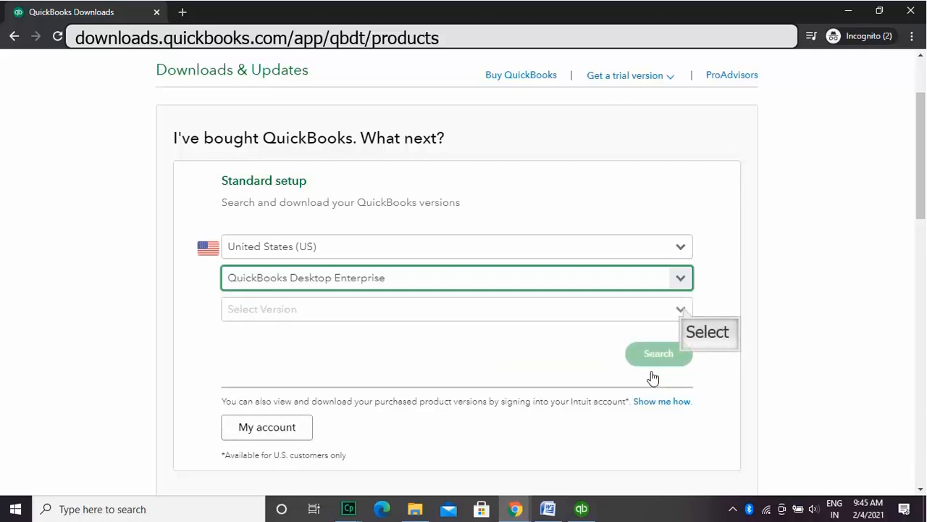
left_click(679, 309)
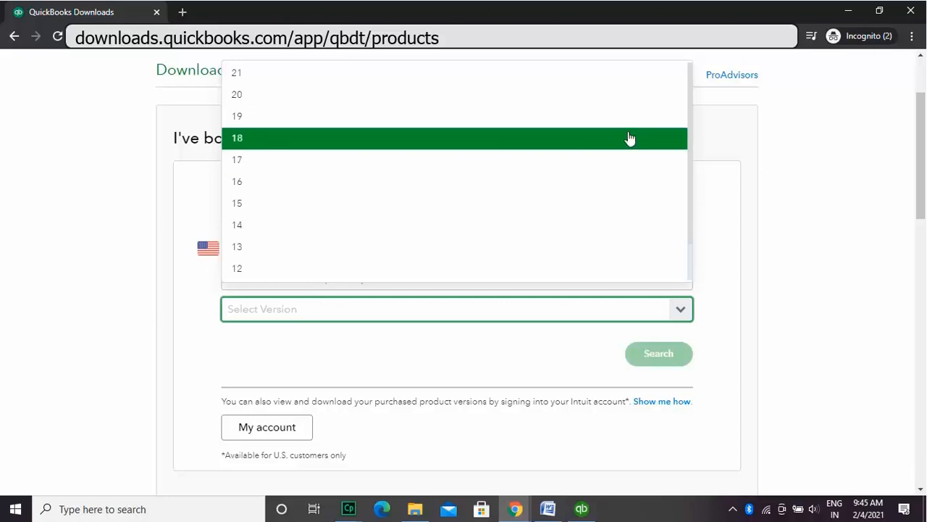
left_click(637, 74)
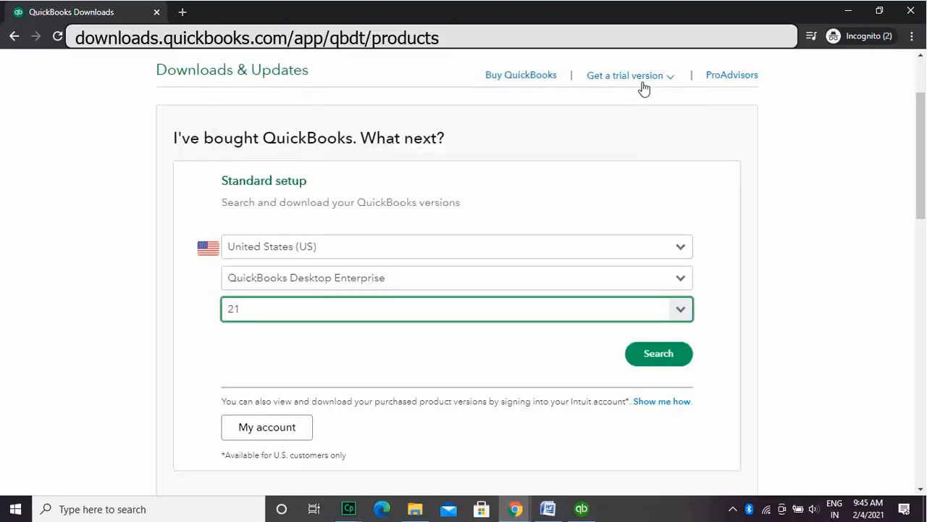
left_click(659, 354)
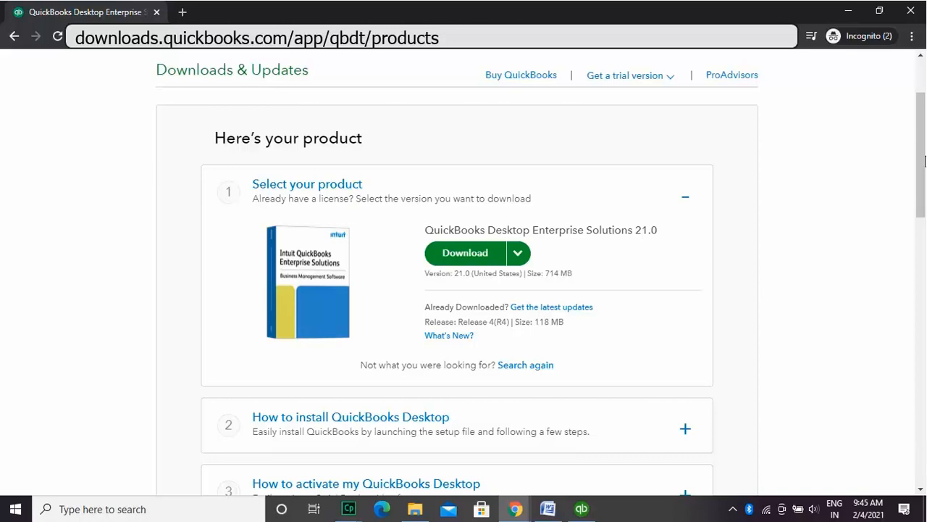
left_click_drag(925, 160, 925, 247)
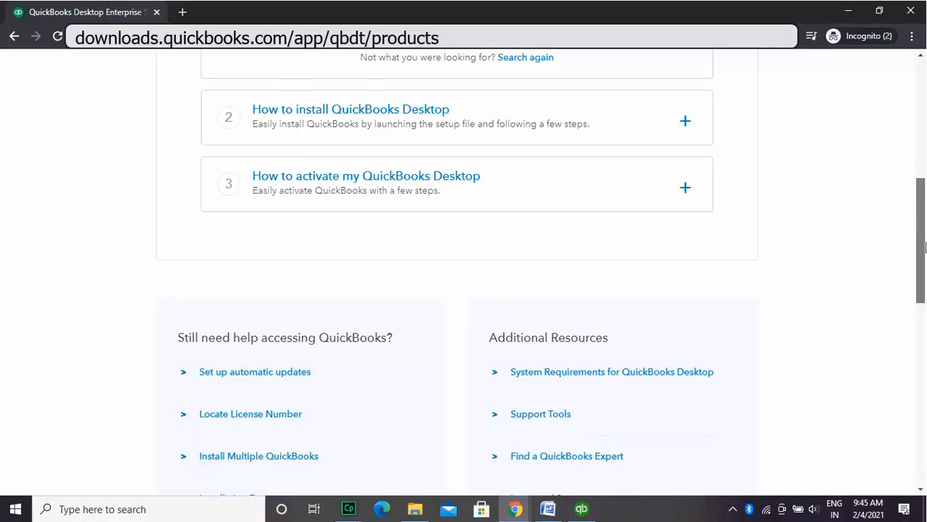
scroll(924, 247, "up", 5)
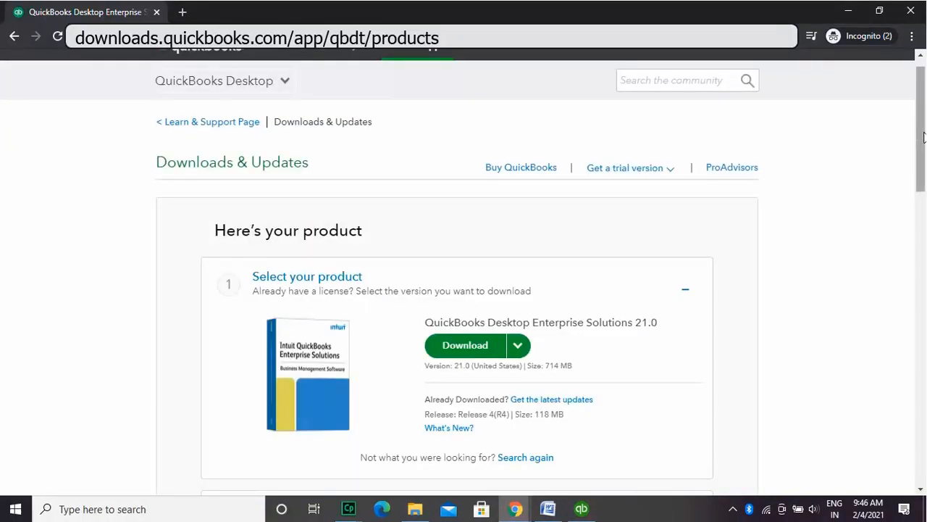
left_click_drag(925, 138, 925, 174)
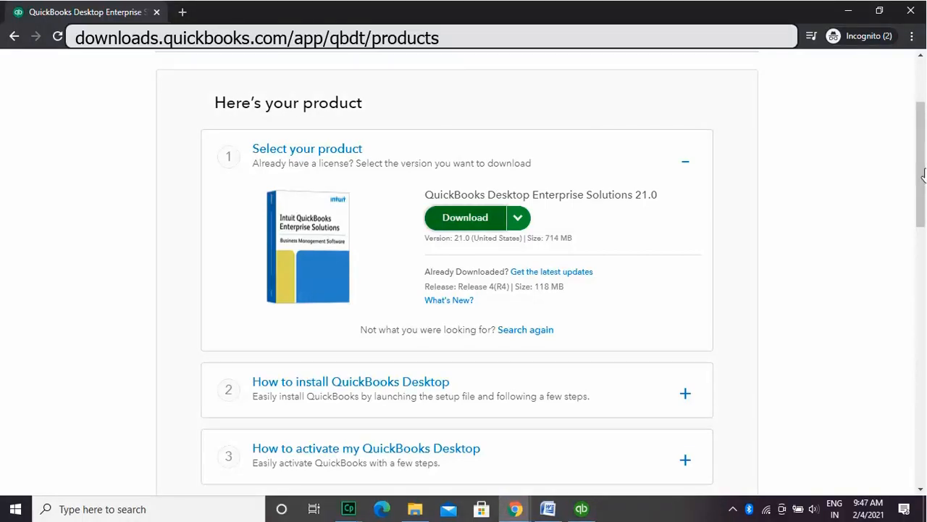
left_click(520, 220)
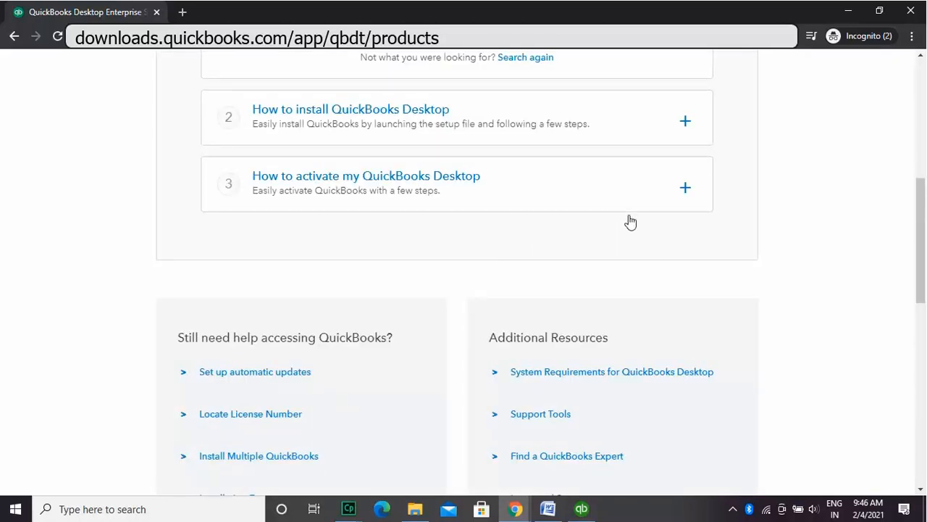
Step: Expand and read the 'How to install' and 'How to activate' QuickBooks Desktop instructions
left_click(685, 125)
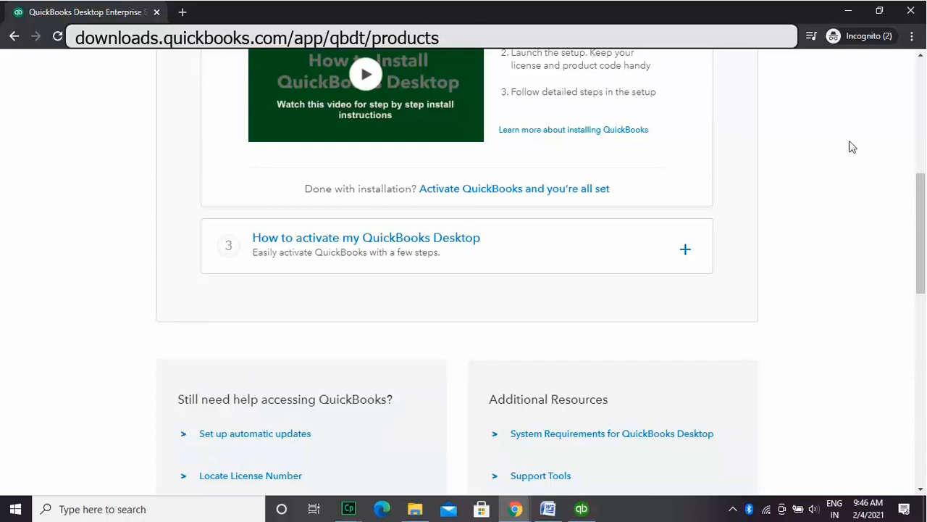
left_click_drag(923, 232, 922, 185)
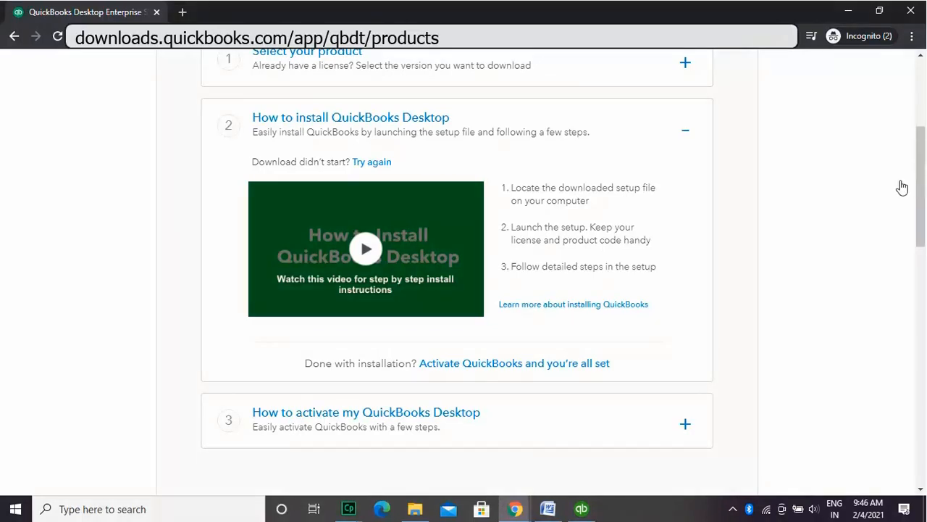
left_click(686, 424)
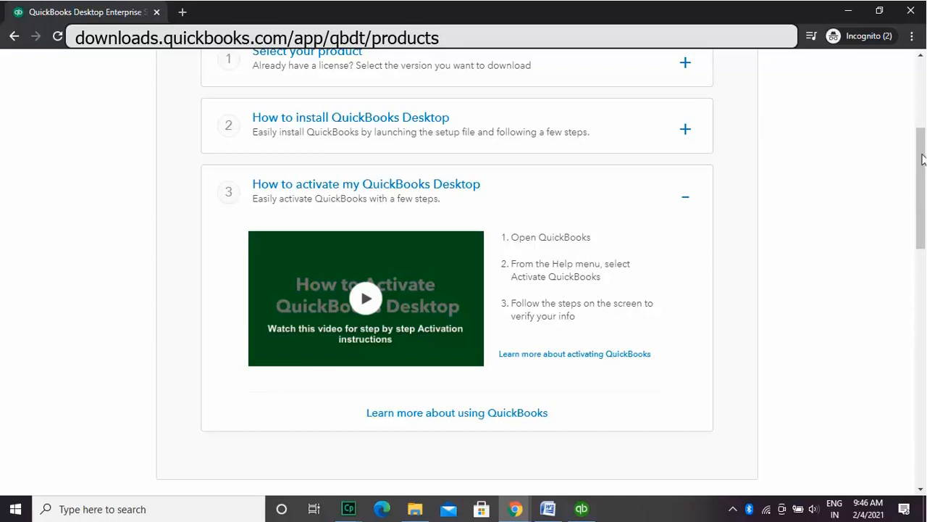
left_click_drag(921, 155, 923, 98)
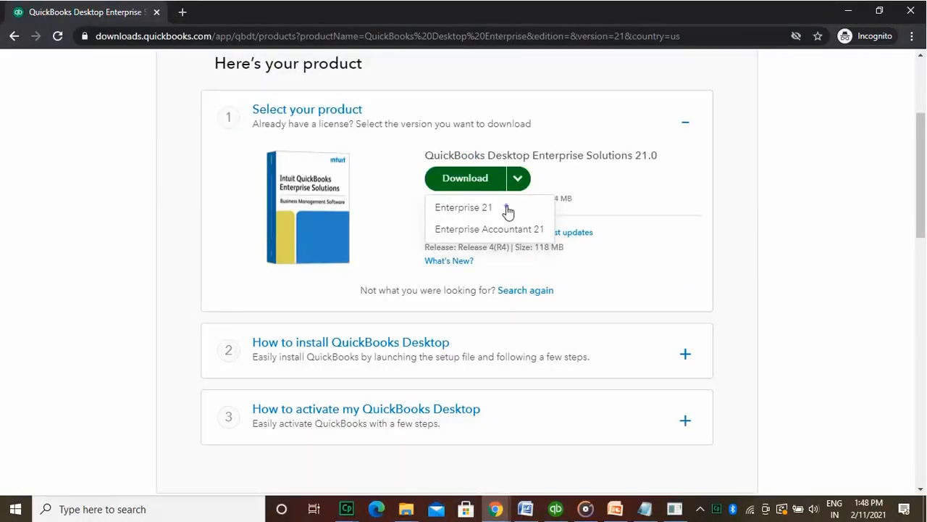
Step: Download the Enterprise 21 edition from the Download menu
left_click(508, 209)
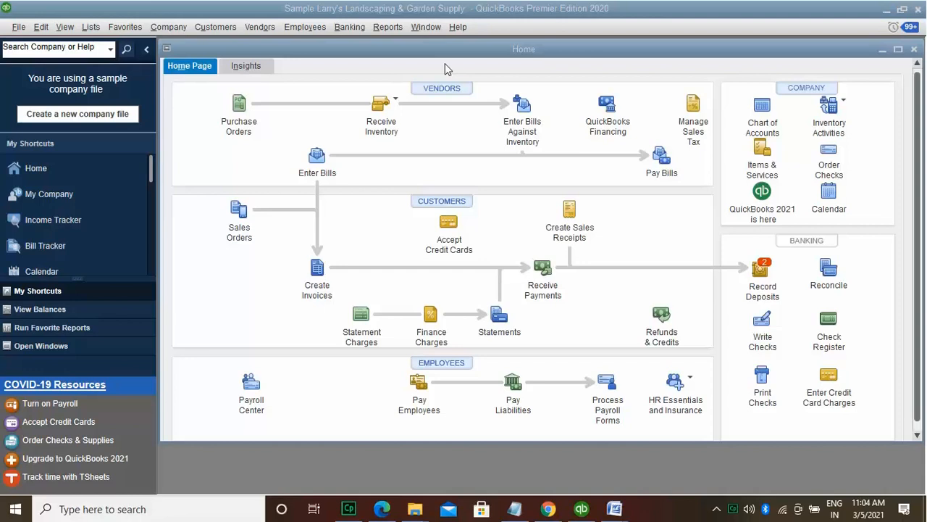
Step: In QuickBooks, preview the balances, favourite reports and open windows panels, then return to My Shortcuts
left_click(445, 63)
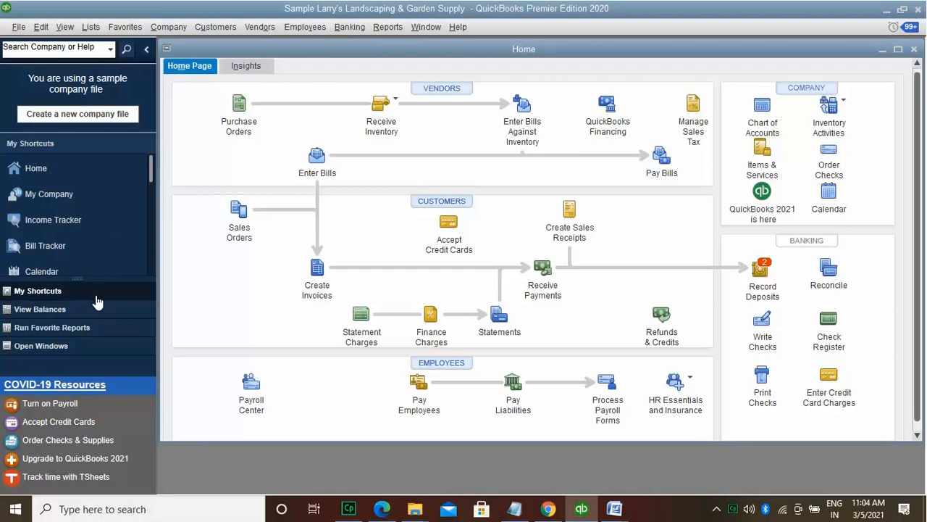
left_click(96, 312)
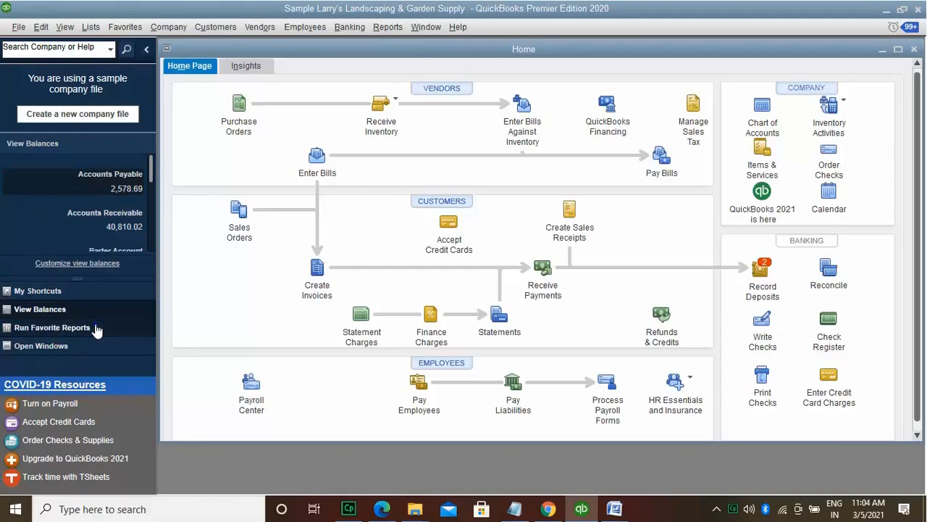
left_click(96, 329)
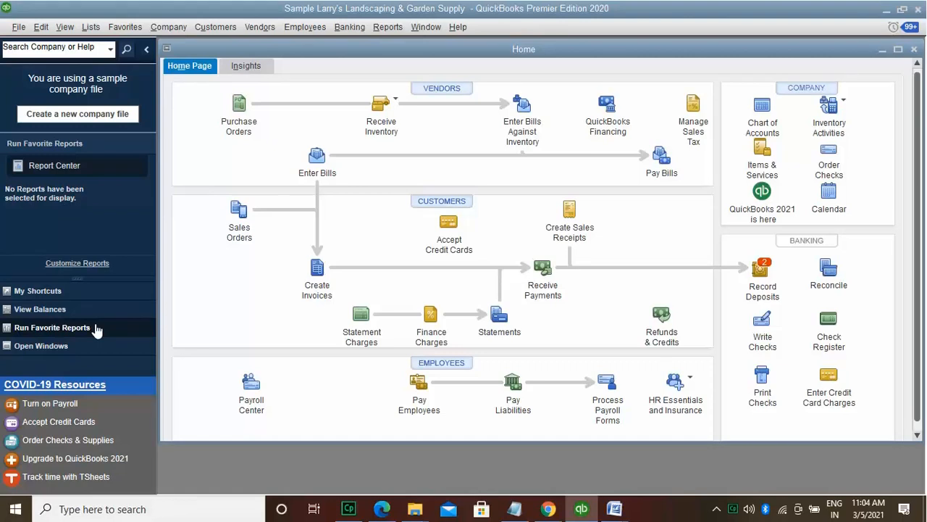
left_click(96, 347)
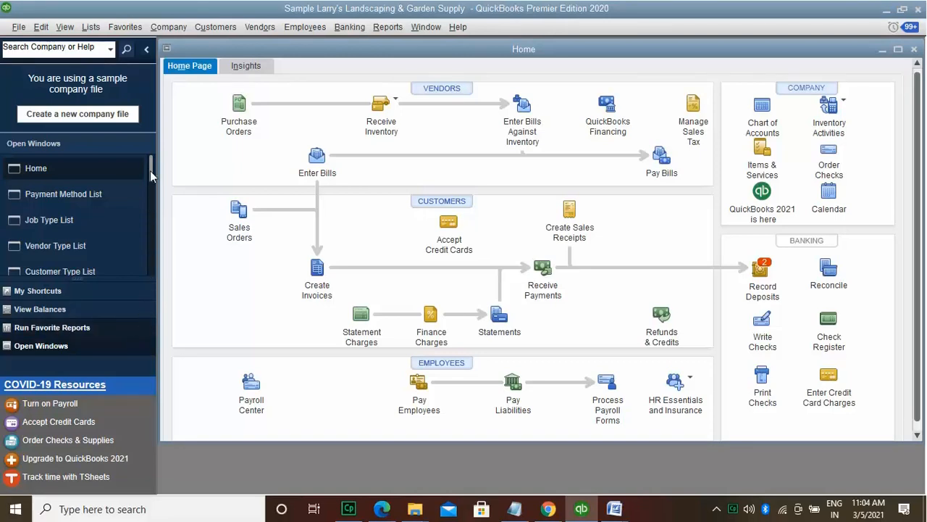
left_click(94, 290)
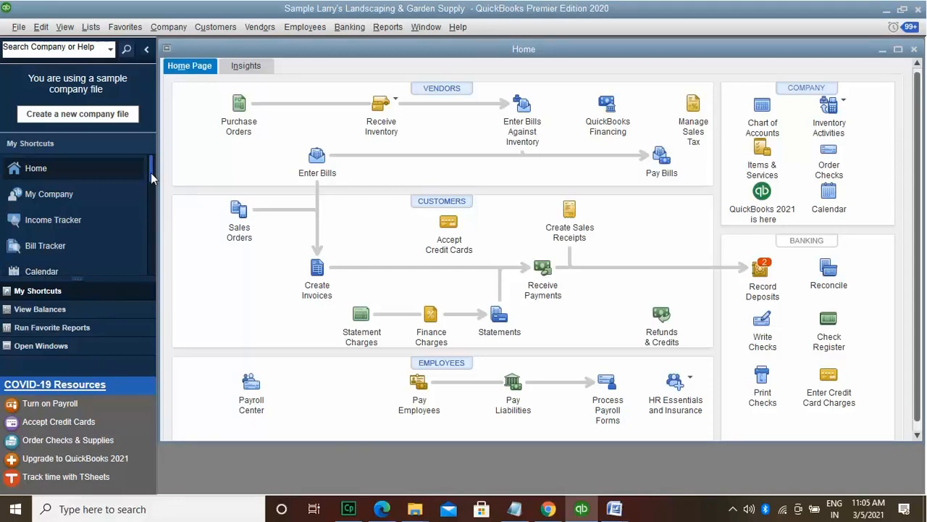
left_click_drag(151, 173, 153, 213)
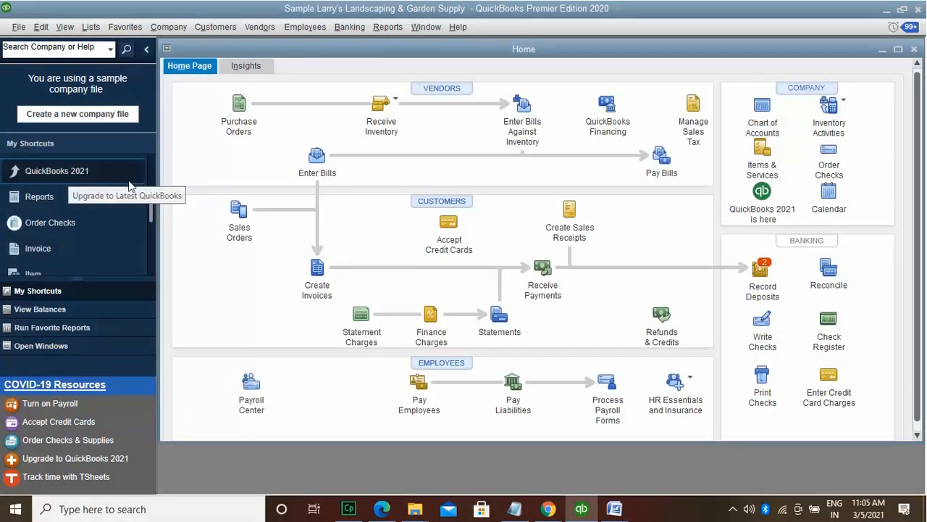
left_click_drag(149, 206, 149, 210)
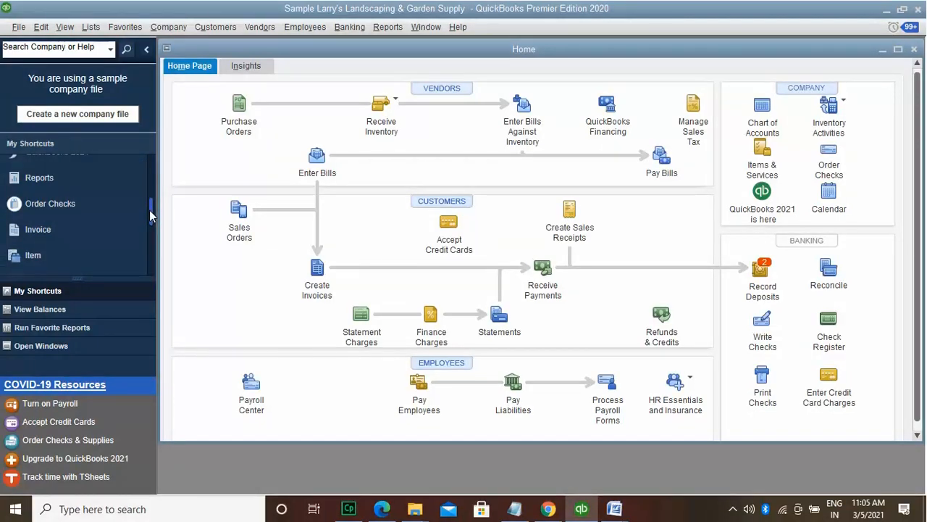
left_click_drag(150, 210, 152, 268)
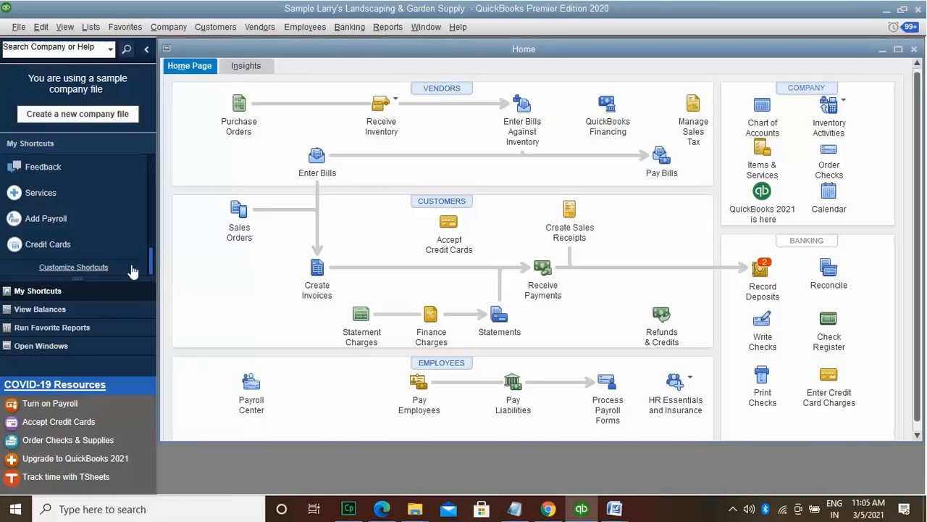
left_click(101, 268)
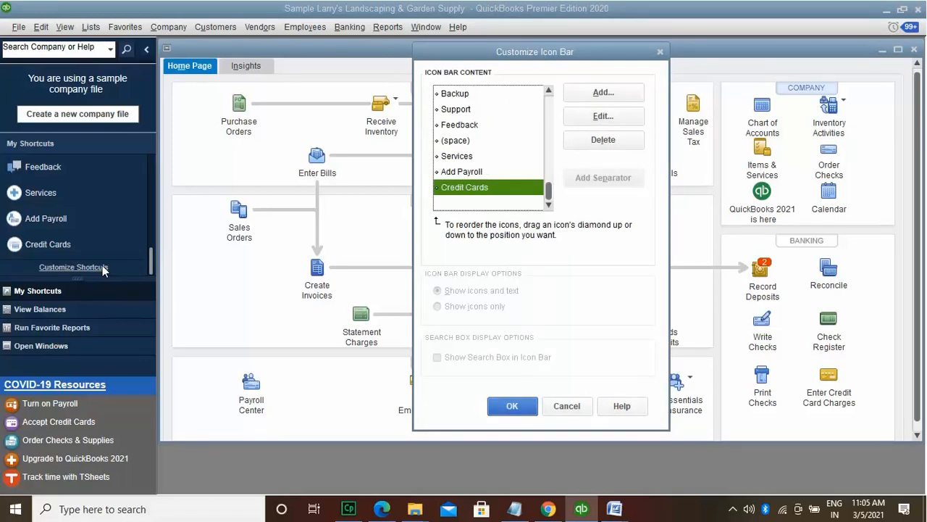
left_click_drag(550, 197, 548, 127)
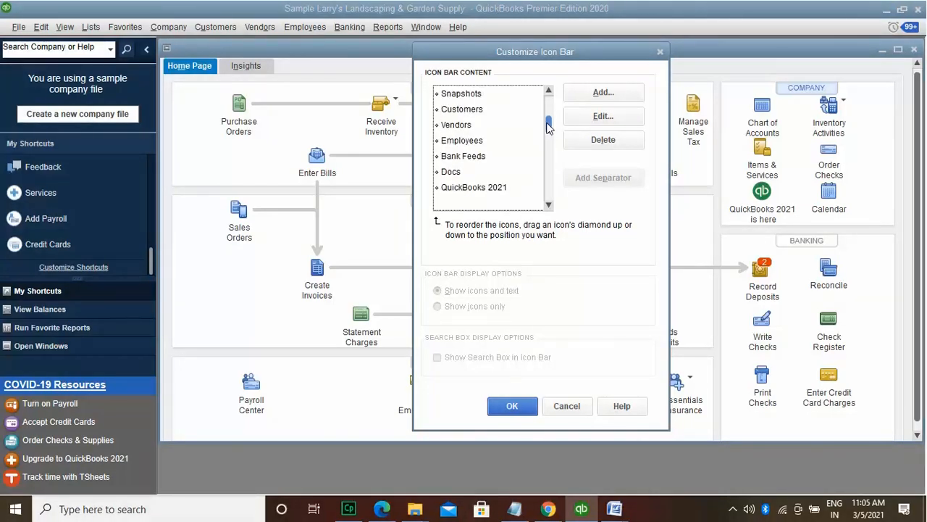
left_click_drag(549, 127, 548, 95)
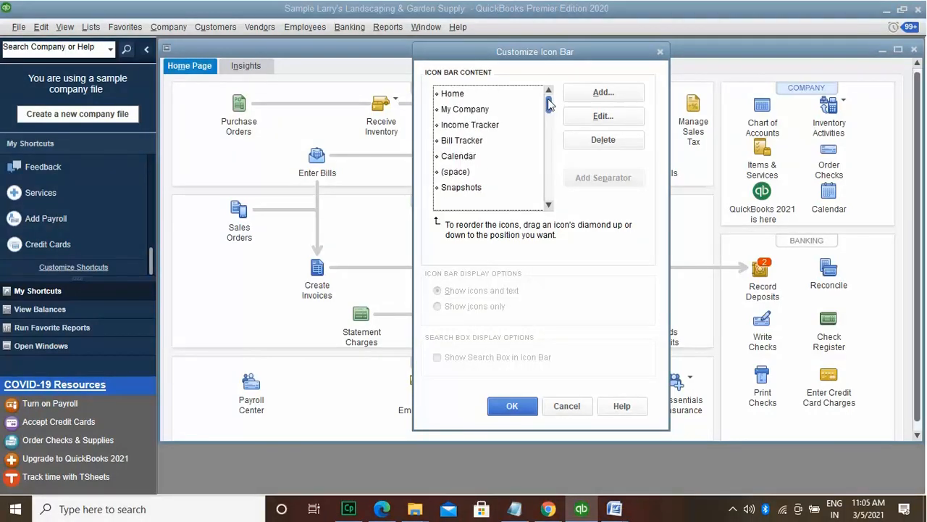
left_click(637, 95)
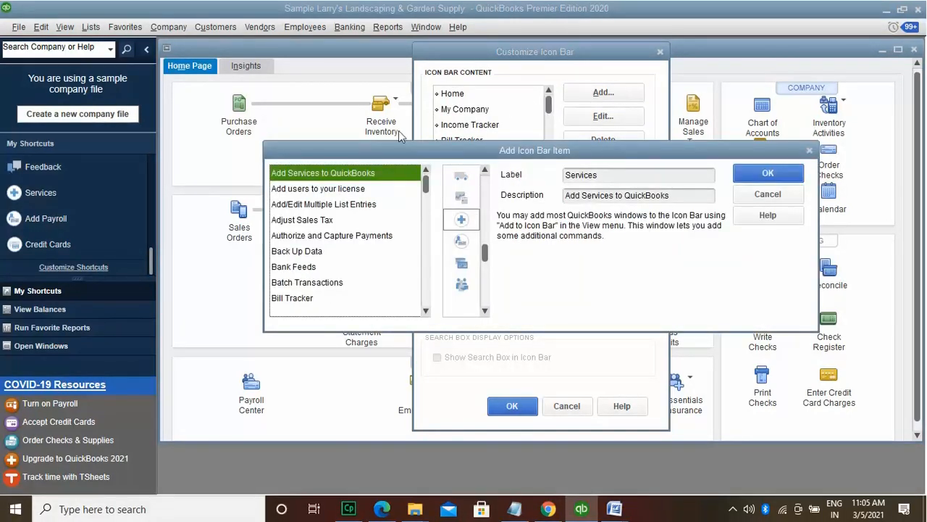
left_click(311, 251)
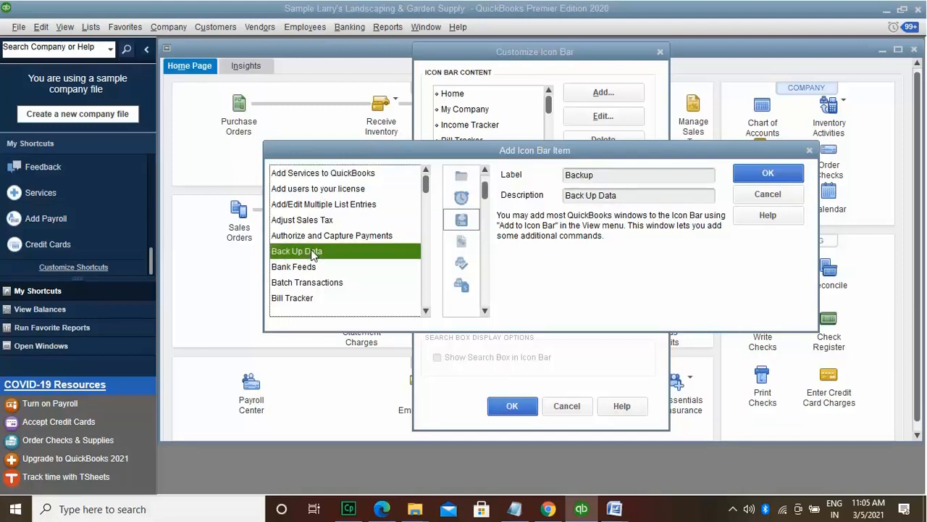
left_click(809, 150)
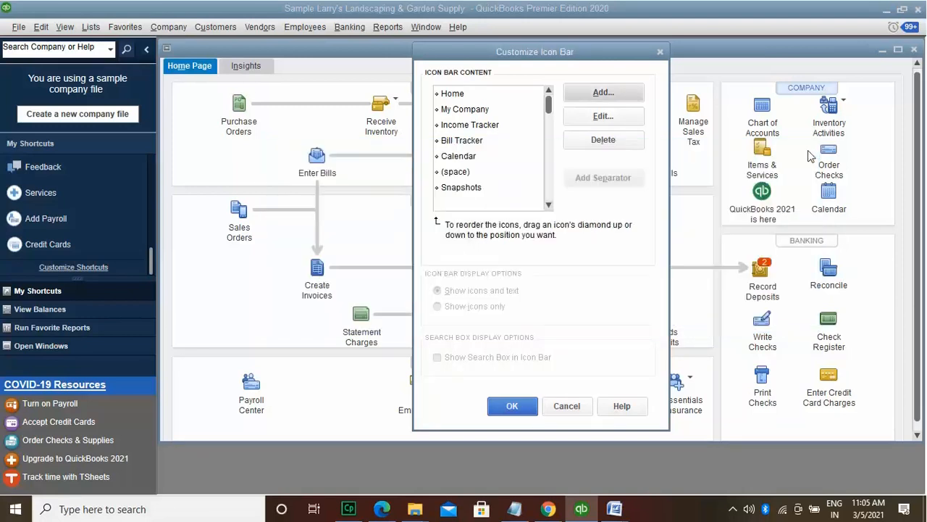
left_click(621, 122)
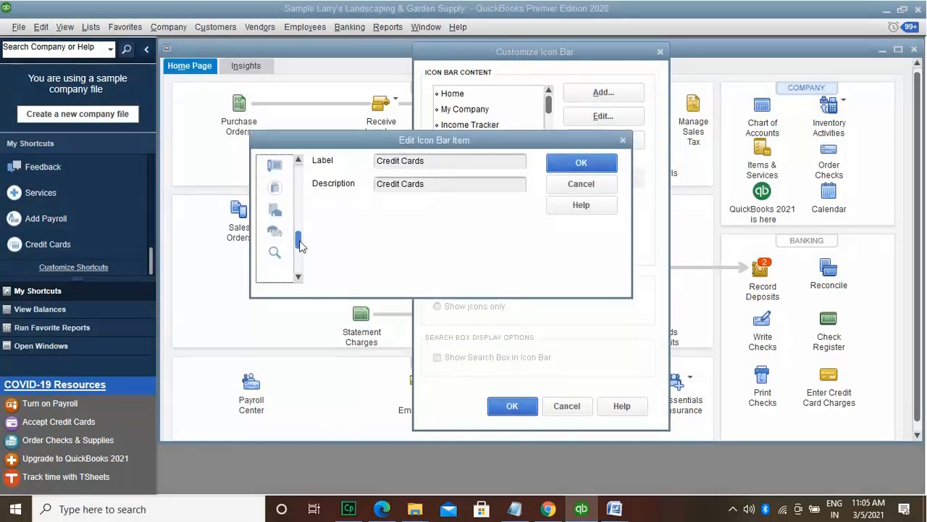
left_click_drag(297, 232, 303, 182)
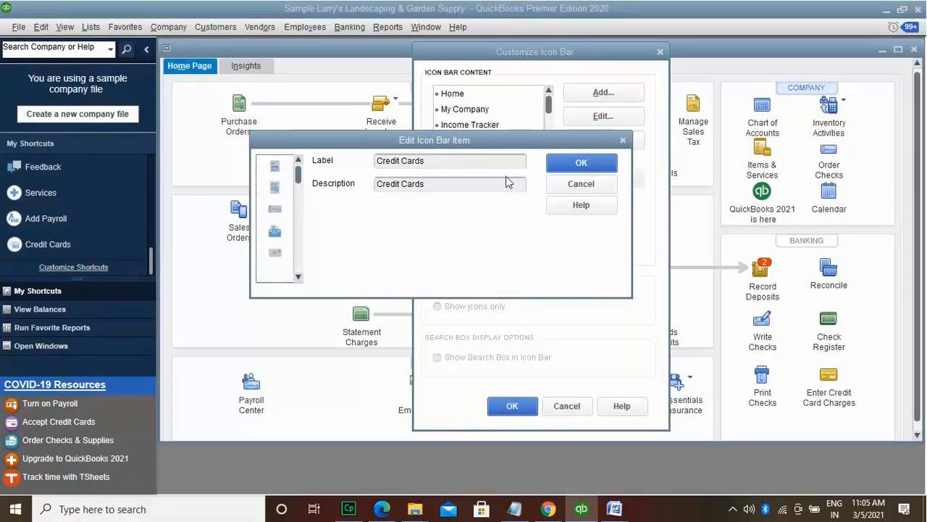
left_click(591, 184)
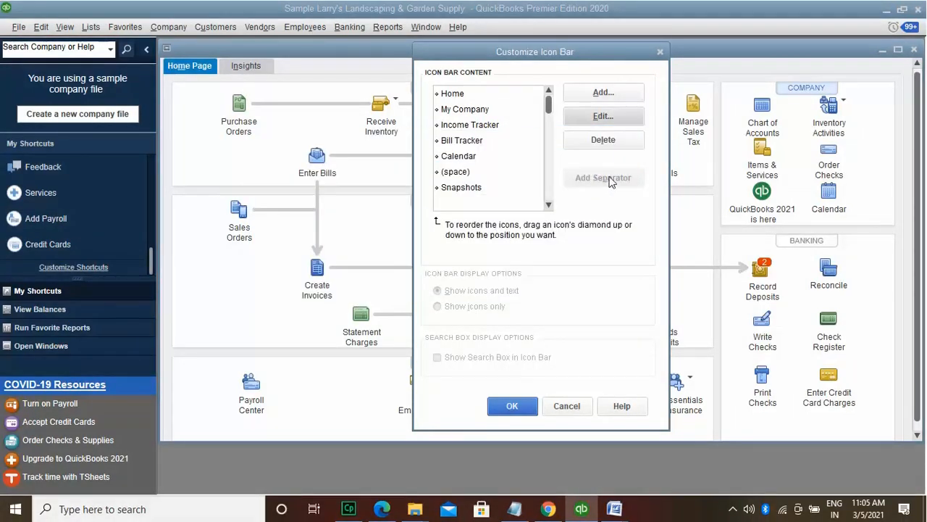
left_click(632, 144)
left_click(530, 408)
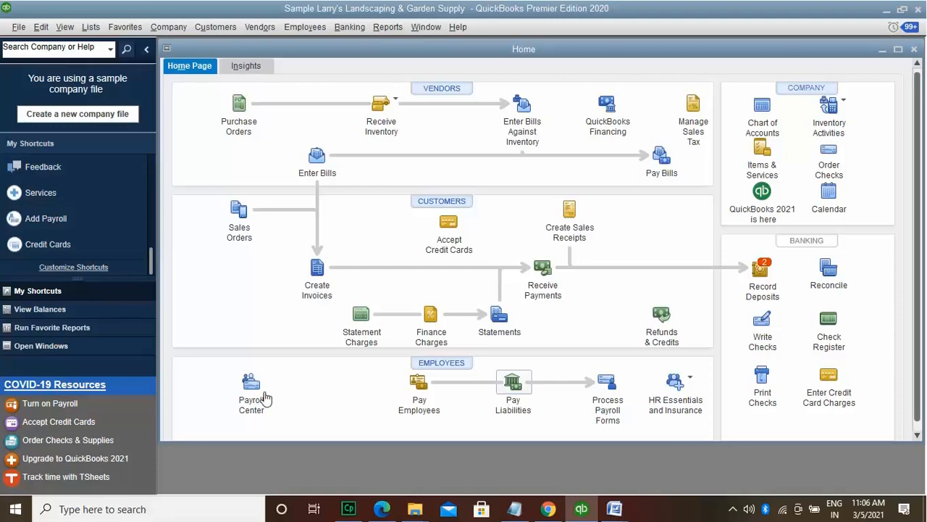
Step: Show View Balances and pick Checking, Cash Expenditures, Savings and Barter Account to display
left_click(100, 312)
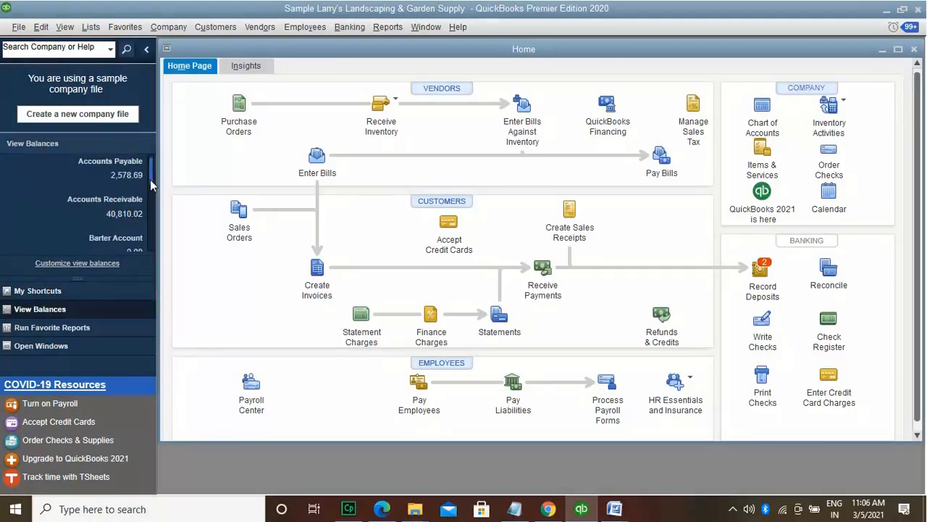
left_click_drag(150, 179, 150, 249)
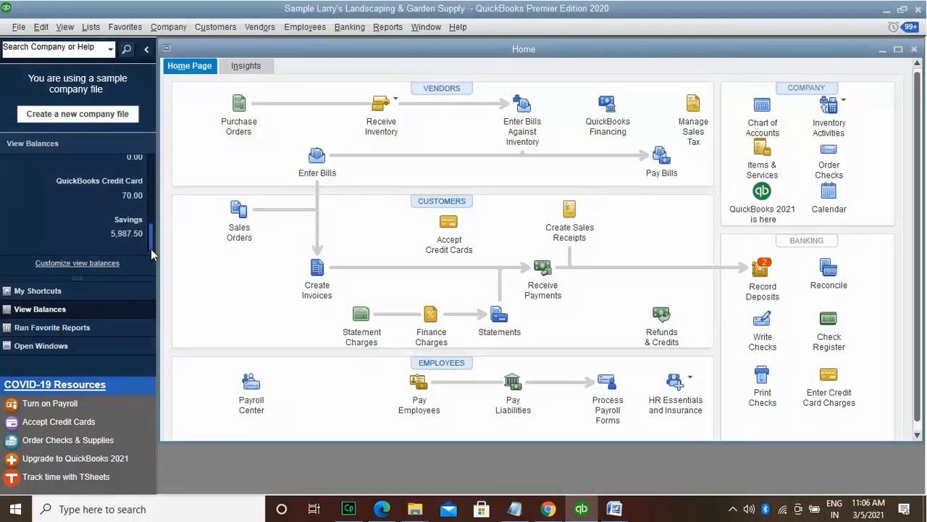
left_click(116, 265)
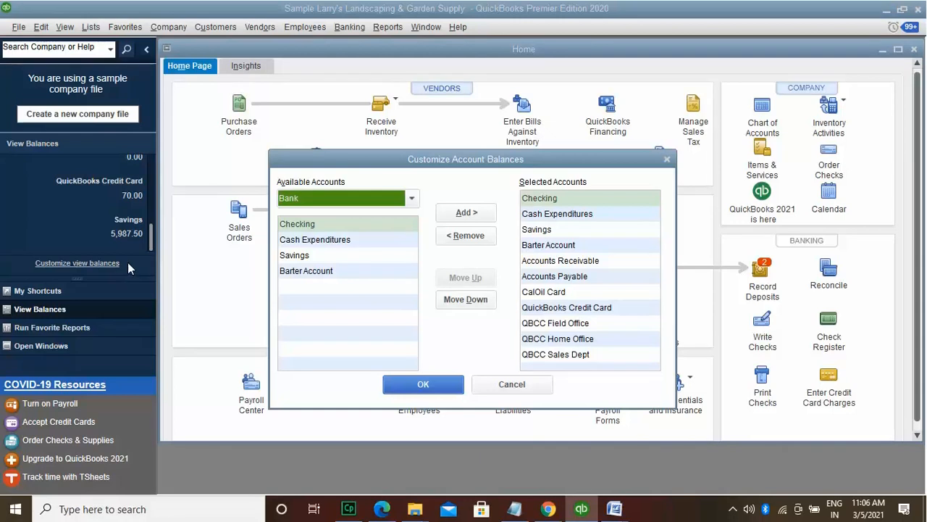
left_click(359, 228)
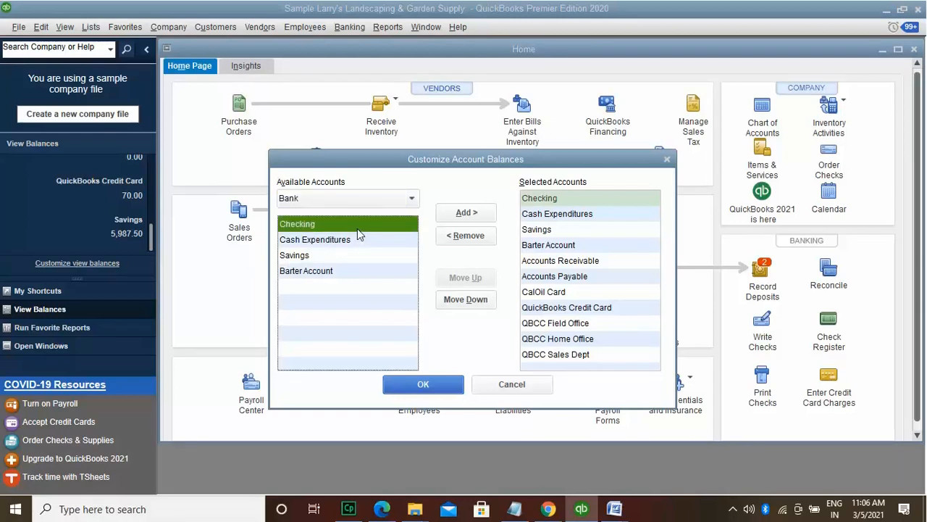
left_click(356, 240)
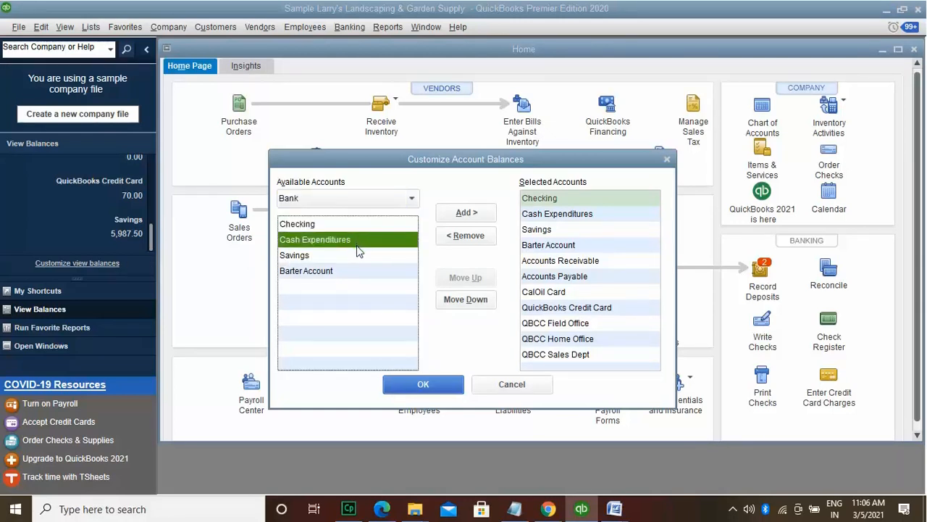
left_click(357, 253)
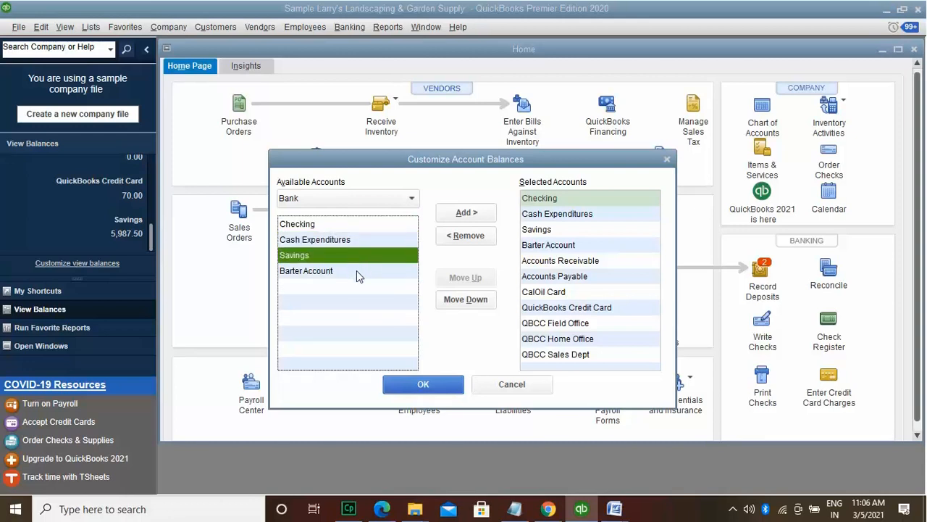
left_click(357, 273)
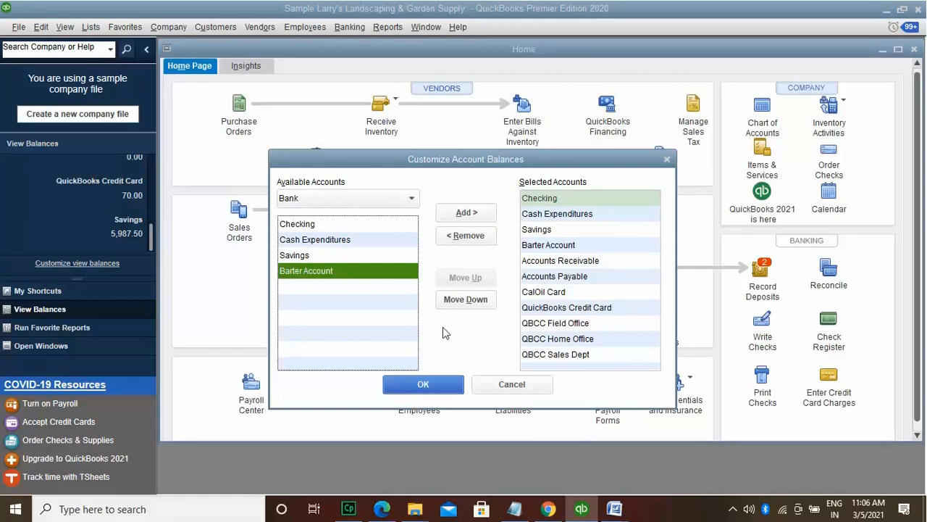
left_click(443, 384)
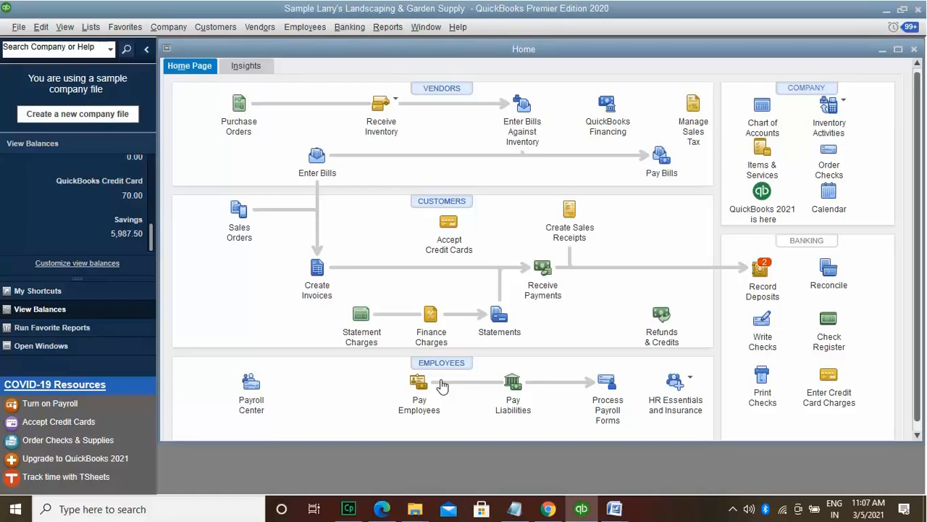
Step: Switch the side panel to Run Favorite Reports, then to Open Windows
left_click(111, 332)
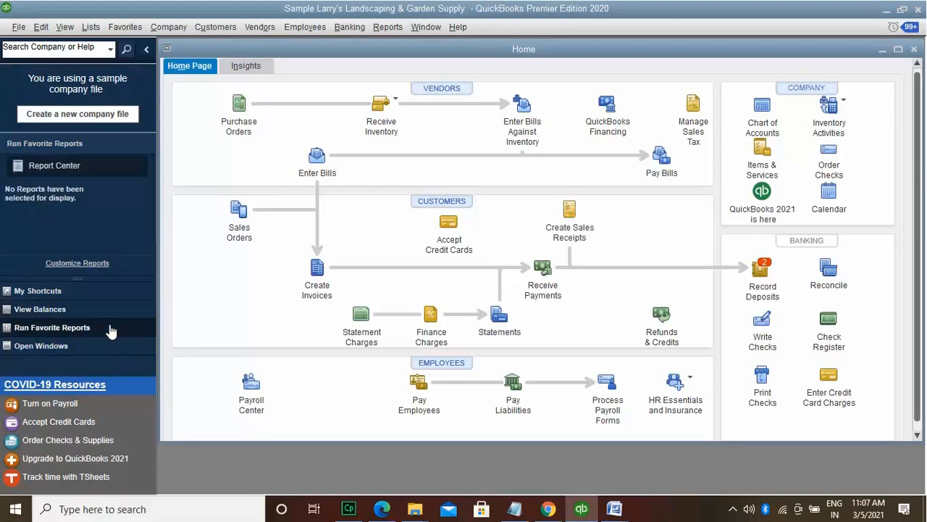
left_click(91, 348)
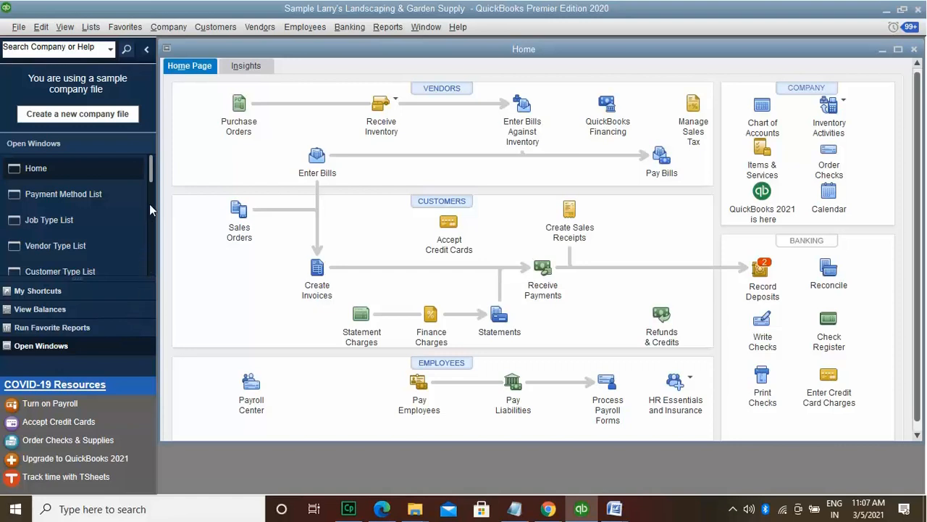
mouse_move(150, 174)
left_mouse_down()
mouse_move(149, 280)
mouse_move(155, 164)
left_mouse_up()
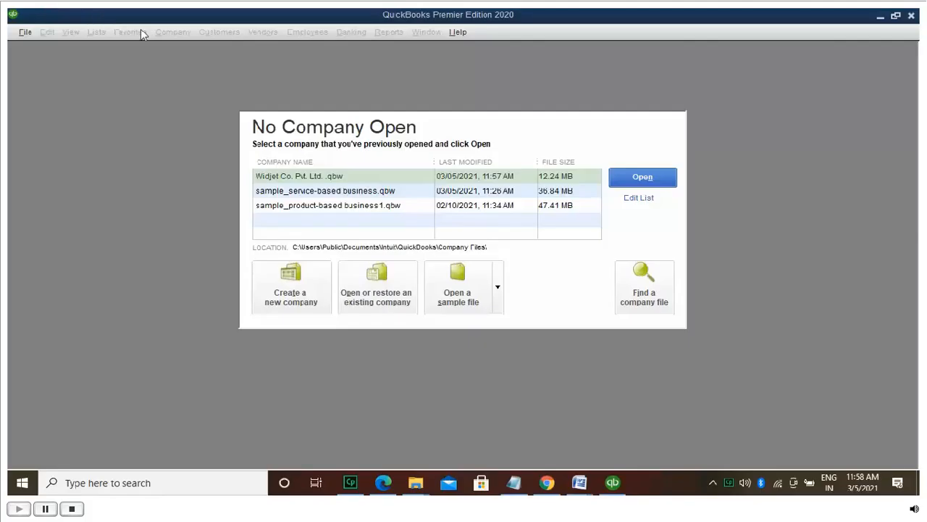
Step: Create a new company file as admin and choose the 'In 7 days' sign-in reminder
left_click(289, 299)
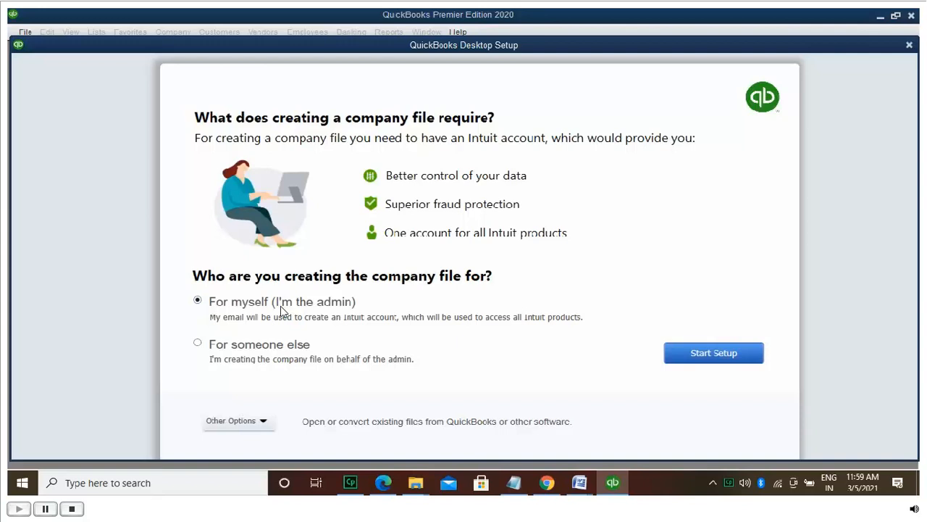
left_click(703, 357)
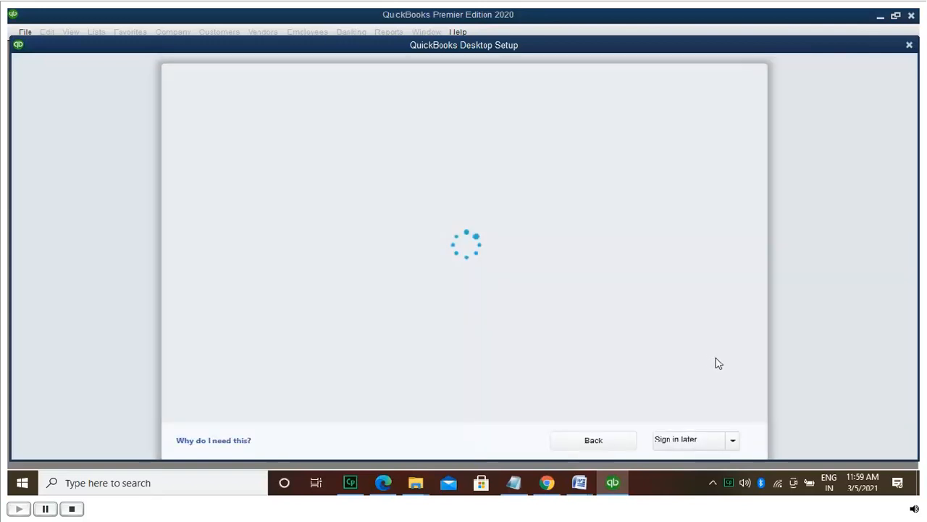
left_click(733, 441)
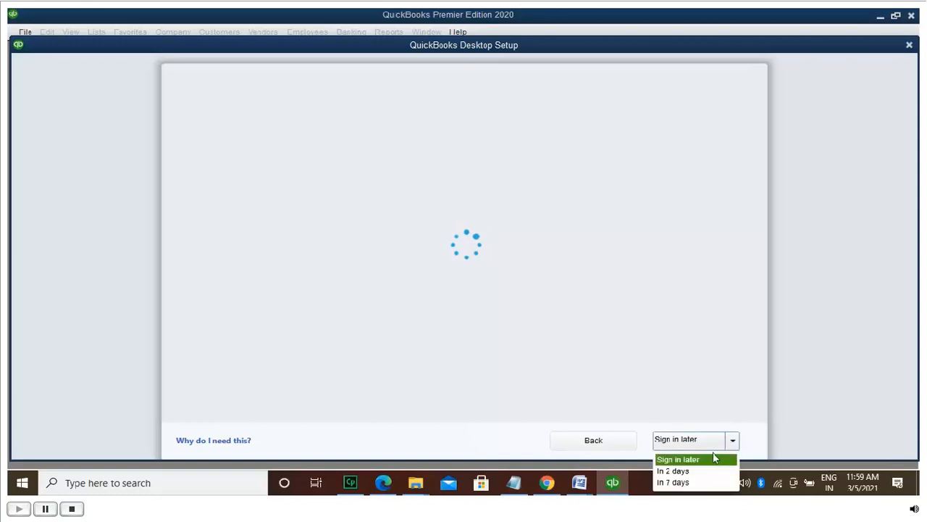
left_click(700, 482)
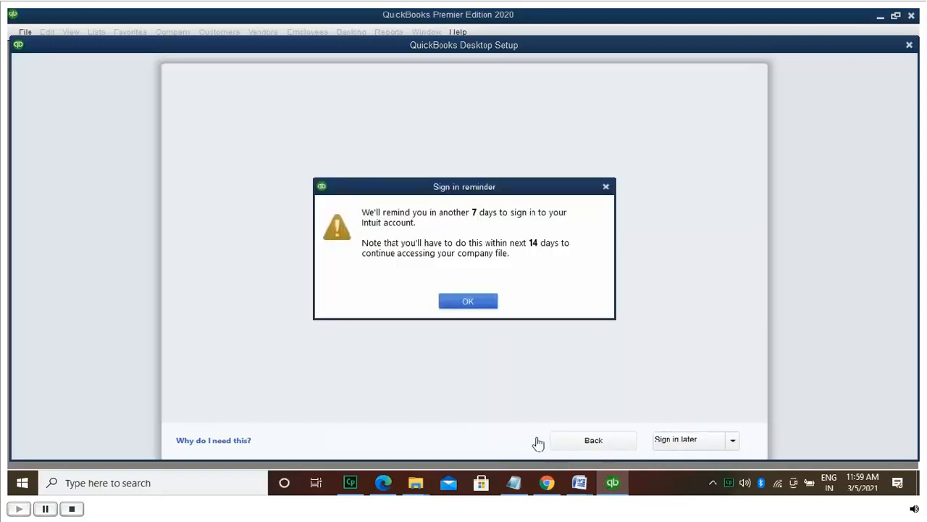
Step: Dismiss the sign-in reminder and enter 'Tulip Service' as the business name
left_click(487, 306)
type("Tulip")
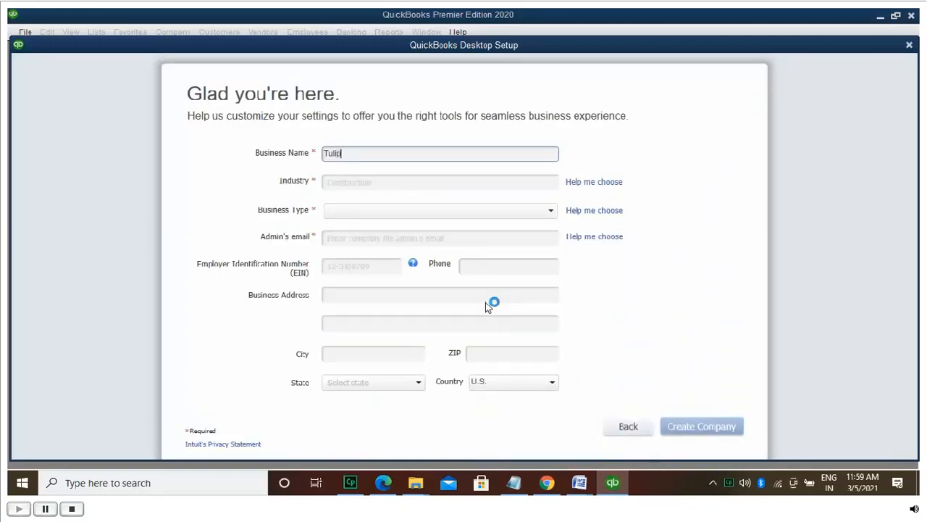
type(" Service")
left_click(607, 184)
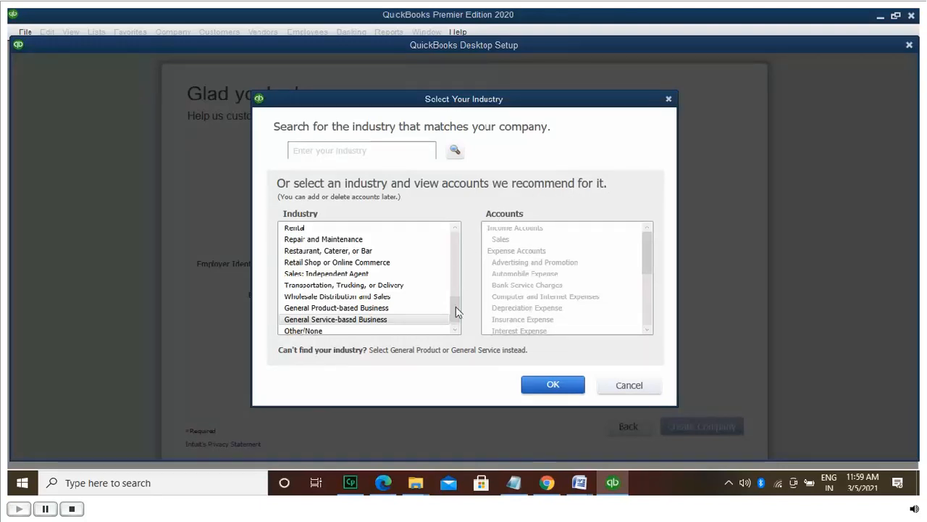
Step: Browse the industry categories in the Select Your Industry list
scroll(456, 319, "down", 1)
scroll(457, 319, "up", 1)
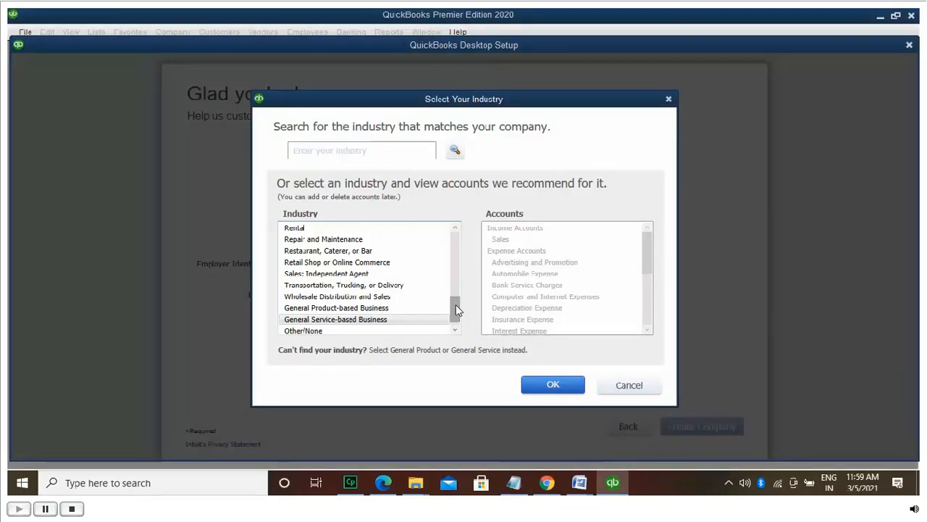
left_click(456, 228)
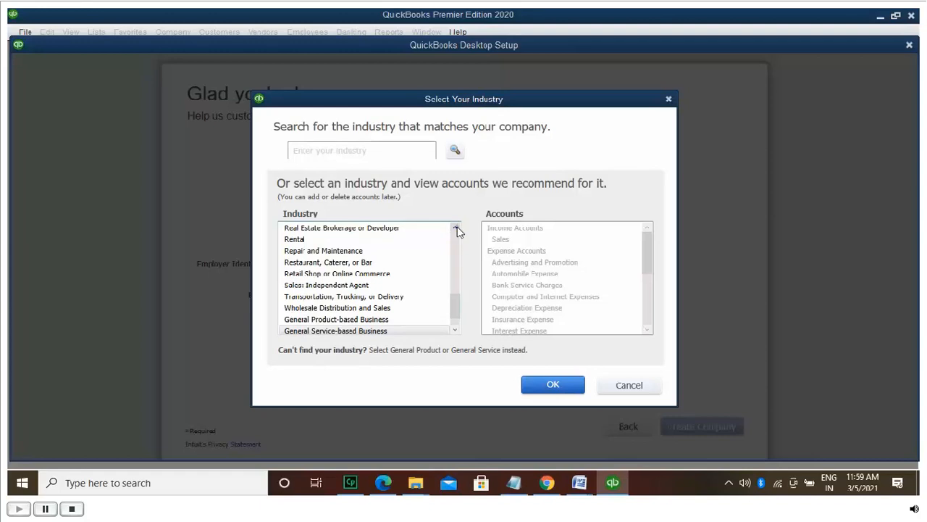
left_click(455, 228)
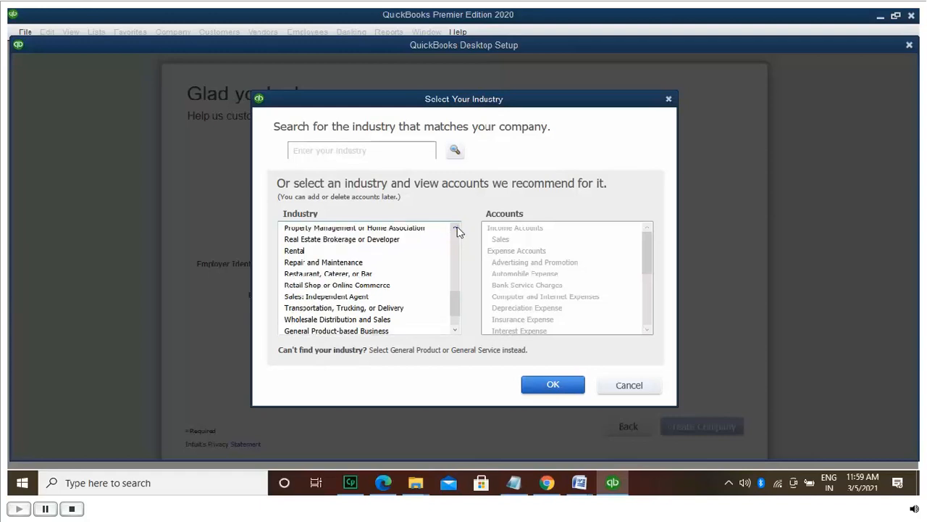
double_click(455, 228)
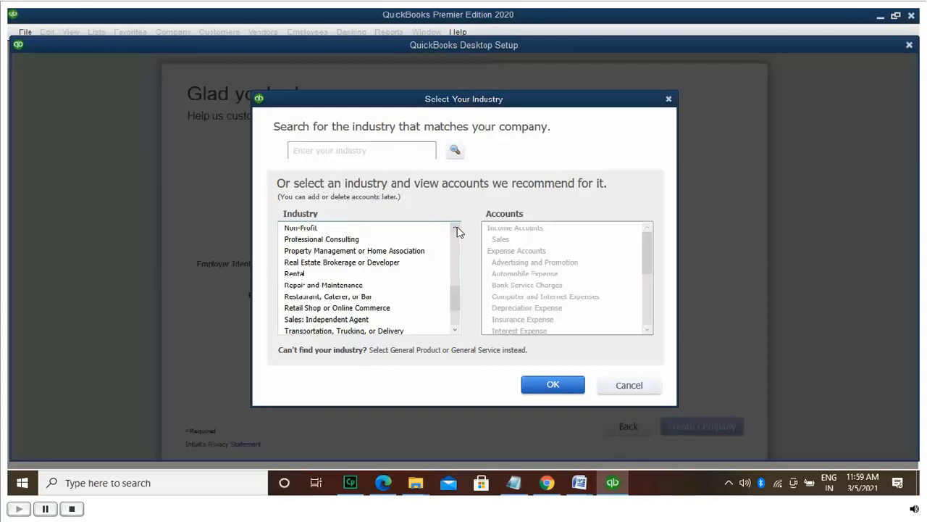
double_click(455, 331)
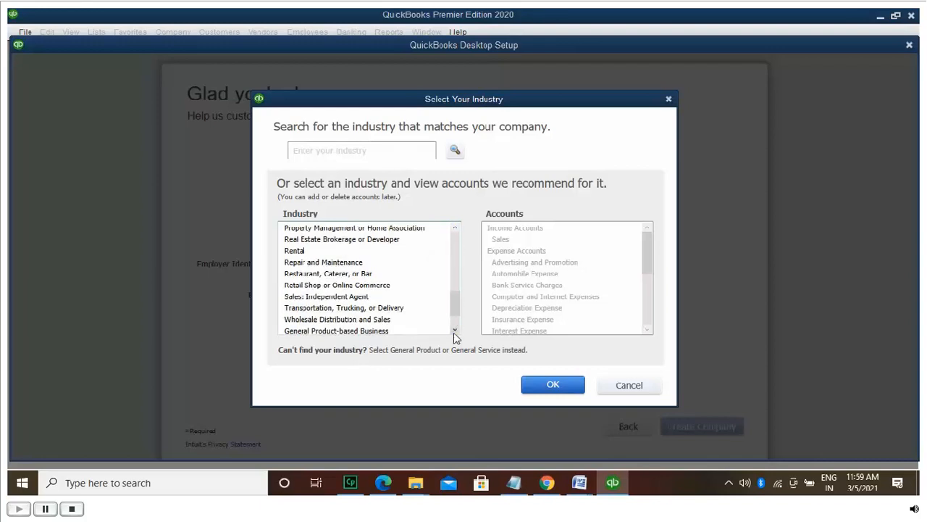
left_click(455, 331)
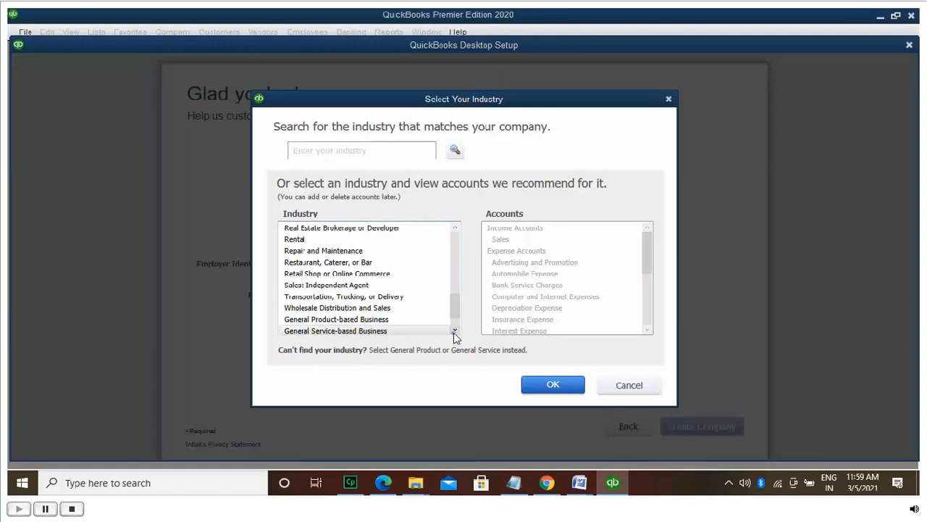
left_click(455, 331)
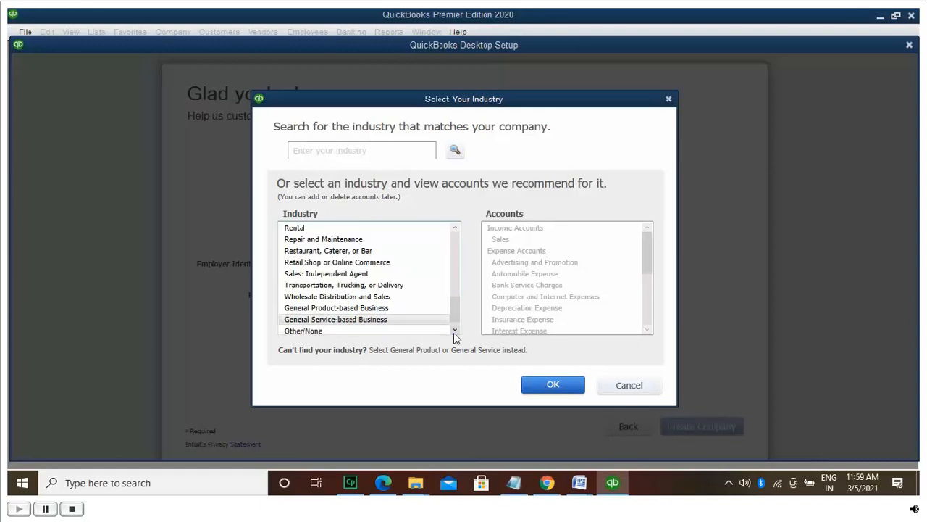
left_click(455, 331)
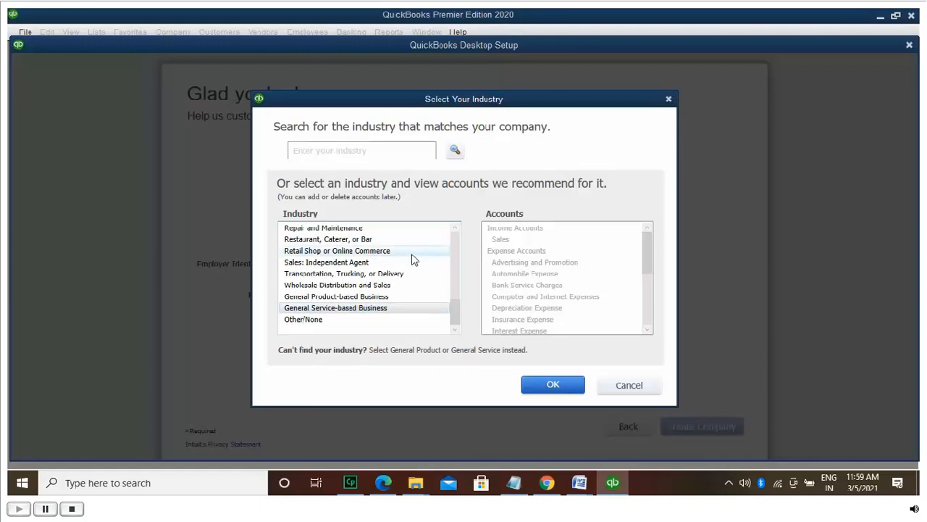
left_click(455, 229)
left_click(455, 228)
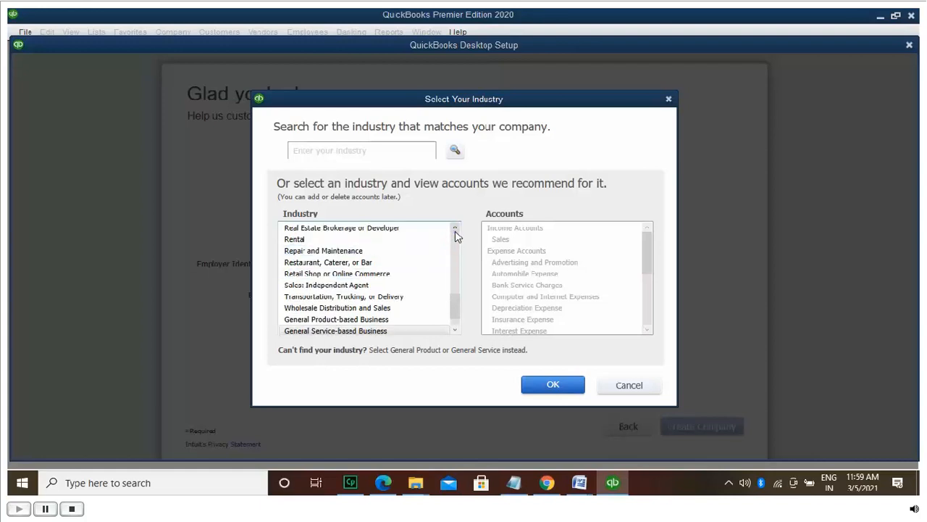
left_click(455, 229)
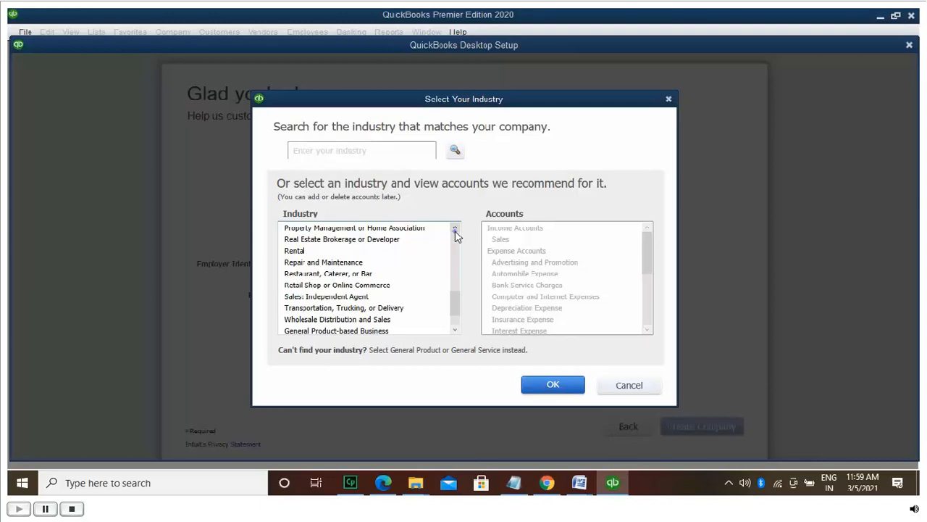
left_click(455, 229)
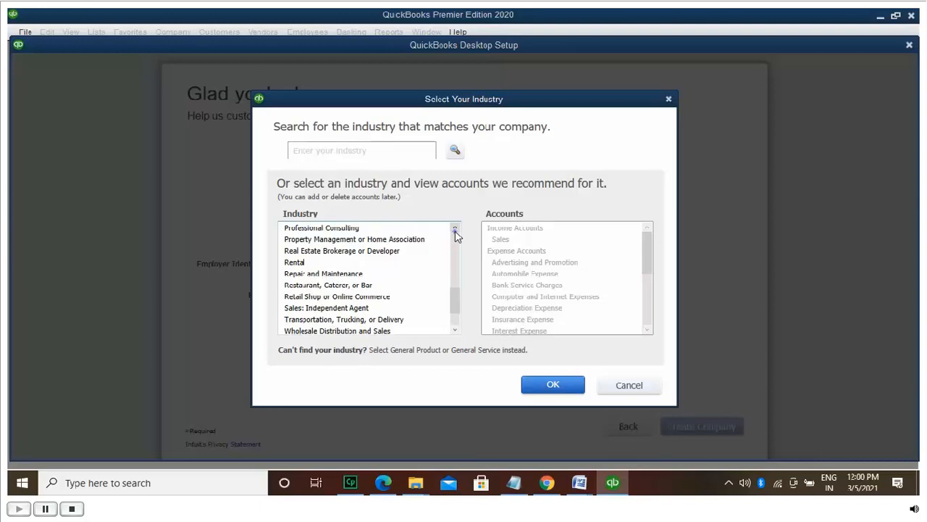
left_click(455, 229)
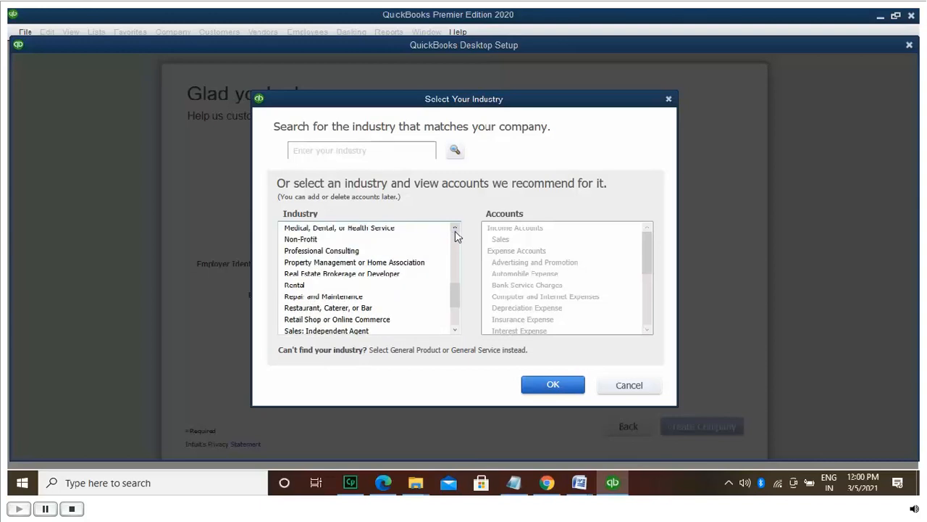
left_click(455, 229)
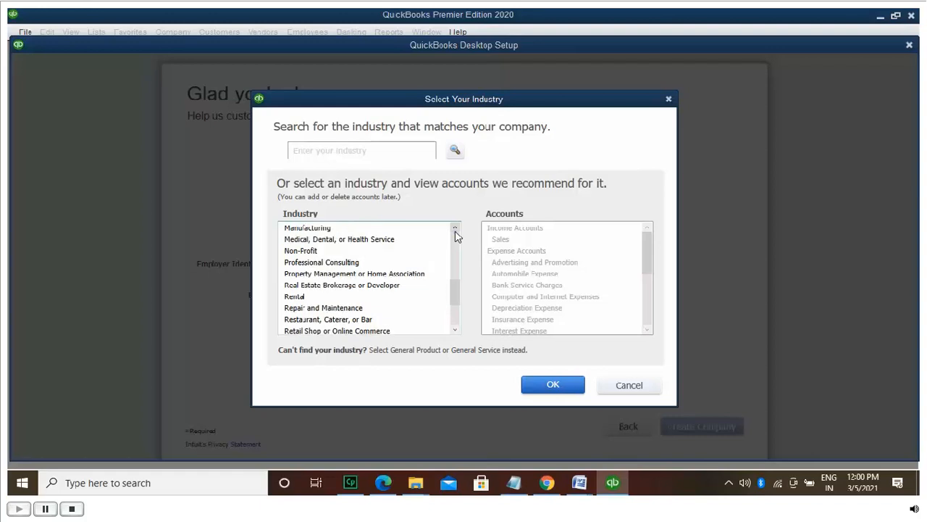
left_click(455, 229)
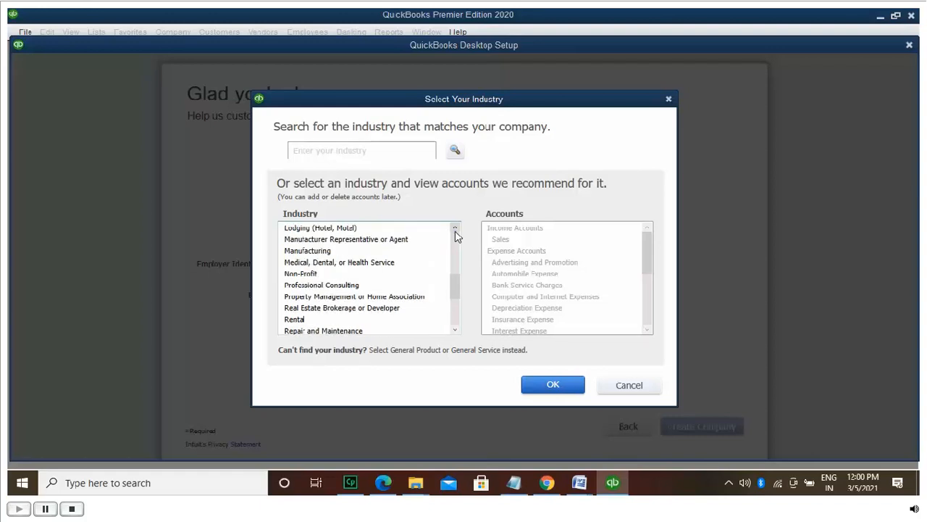
left_click(455, 229)
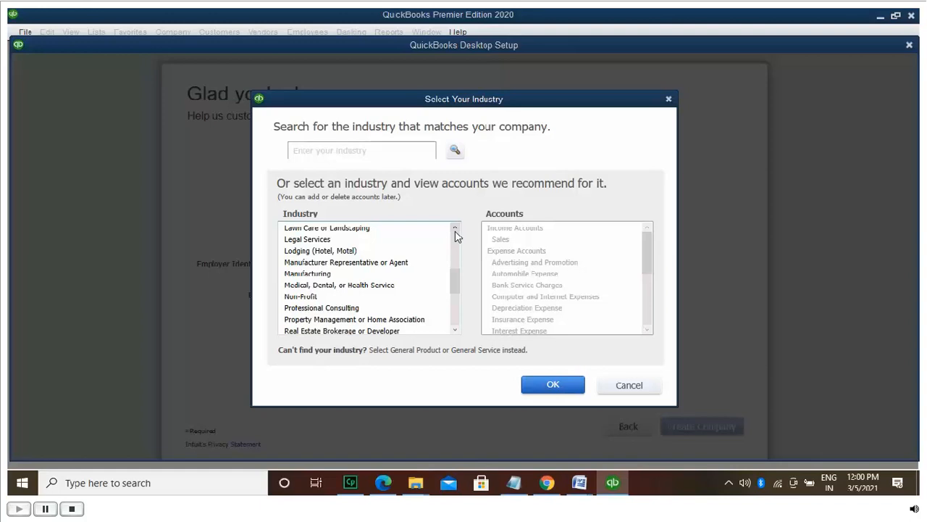
left_click(455, 229)
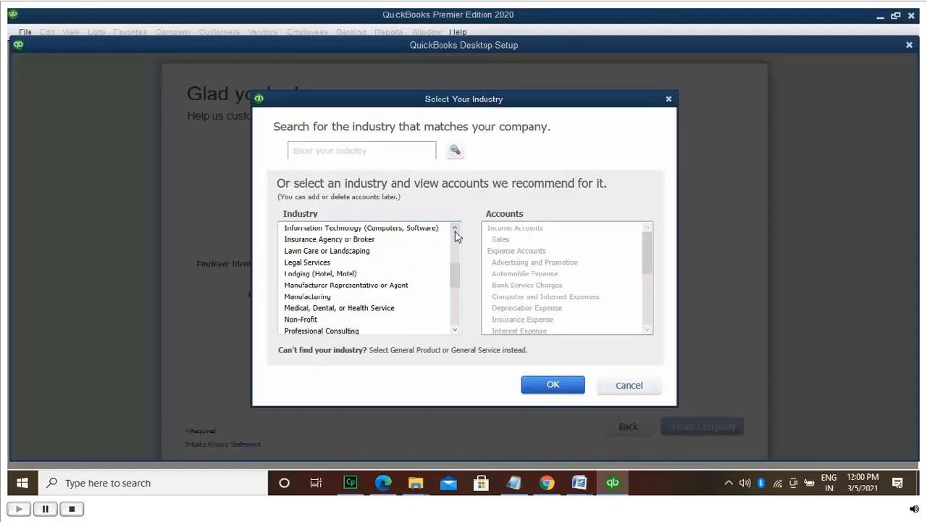
left_click(455, 228)
left_click(455, 229)
left_click(455, 229)
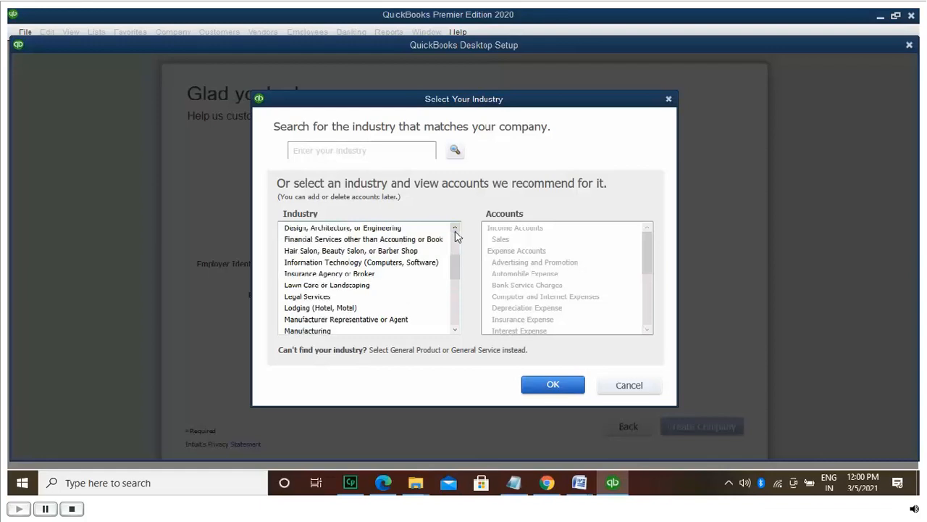
left_click(455, 228)
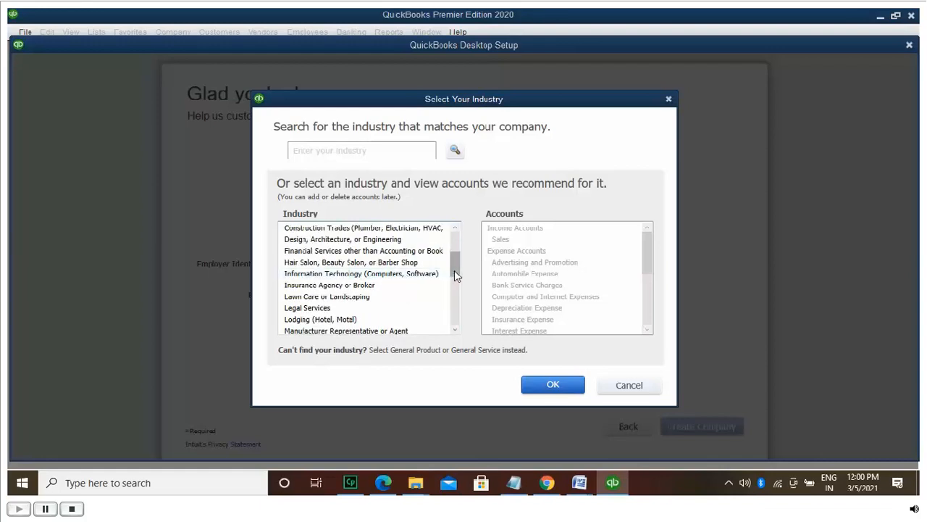
Step: Choose General Service-based Business as the industry and confirm
left_click_drag(457, 258, 458, 326)
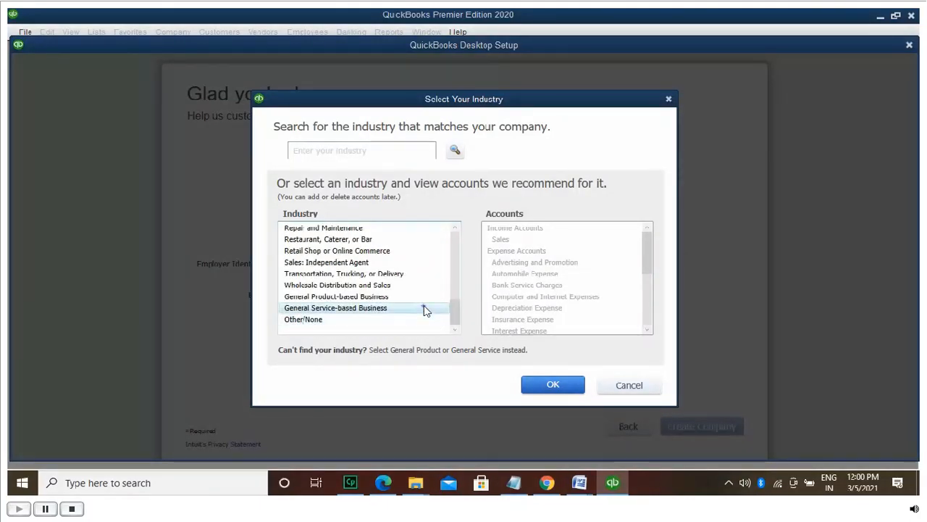
left_click(426, 308)
left_click(553, 385)
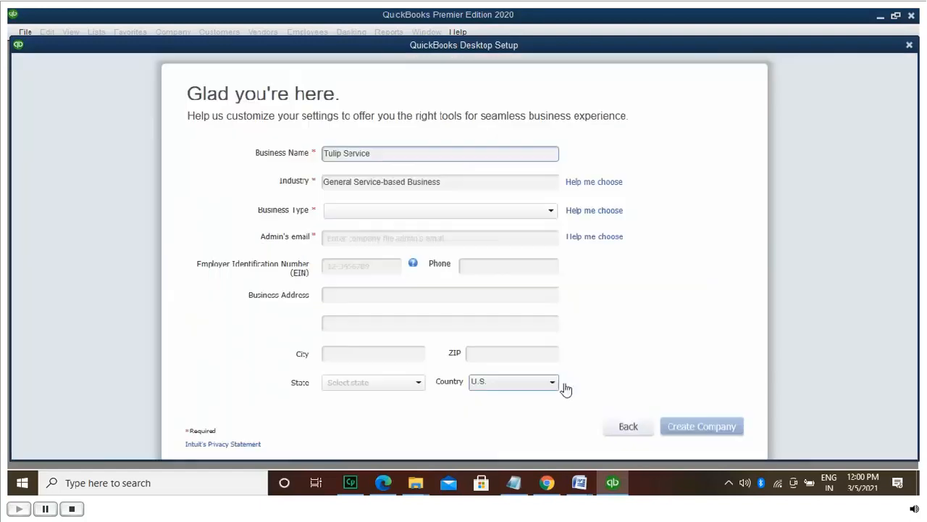
Step: Set the business type to Partnership or LLP
left_click(605, 211)
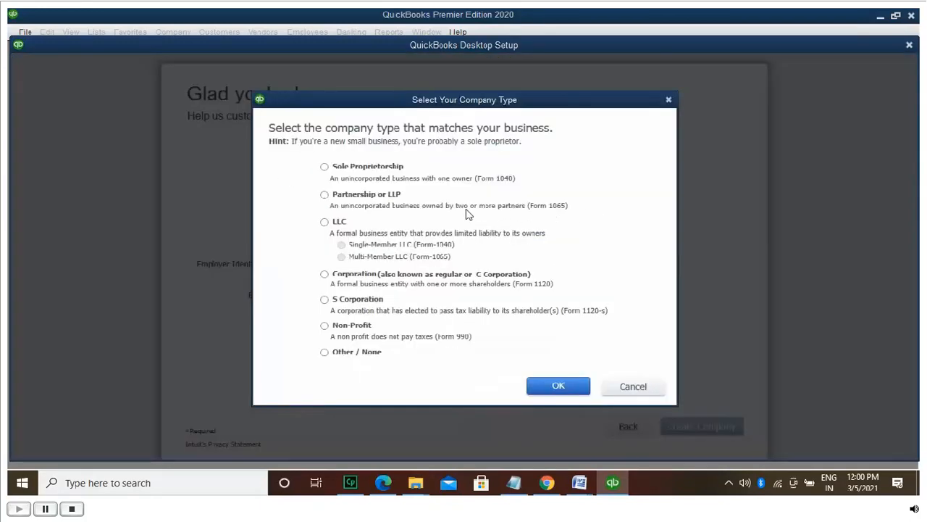
left_click(326, 196)
left_click(569, 388)
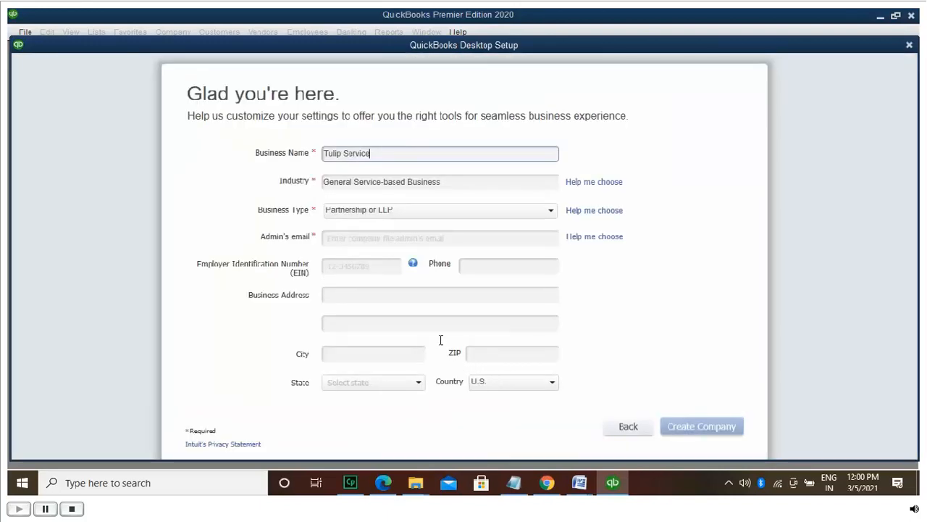
Step: Fill in the admin's e-mail, the EIN, the company phone number and the first address line
left_click(409, 238)
type("Riya")
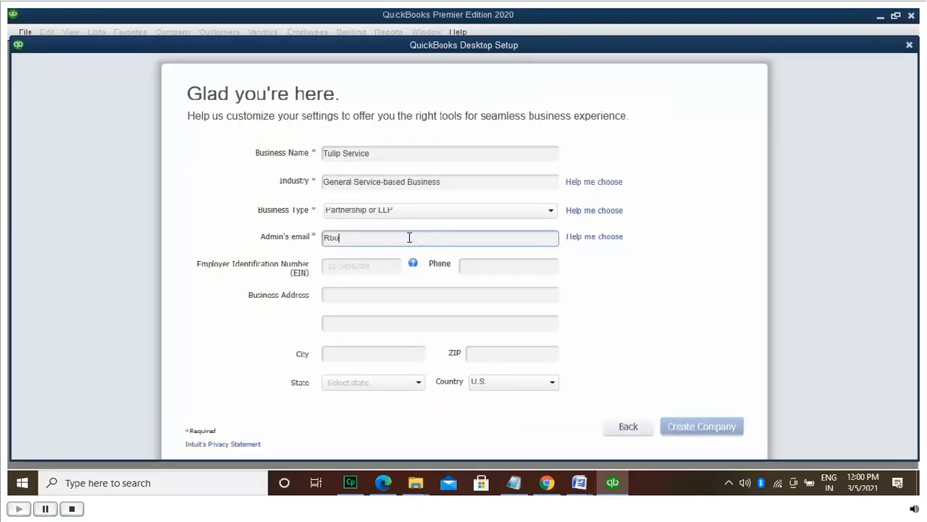
key("BackSpace")
key("BackSpace")
key("BackSpace")
key("BackSpace")
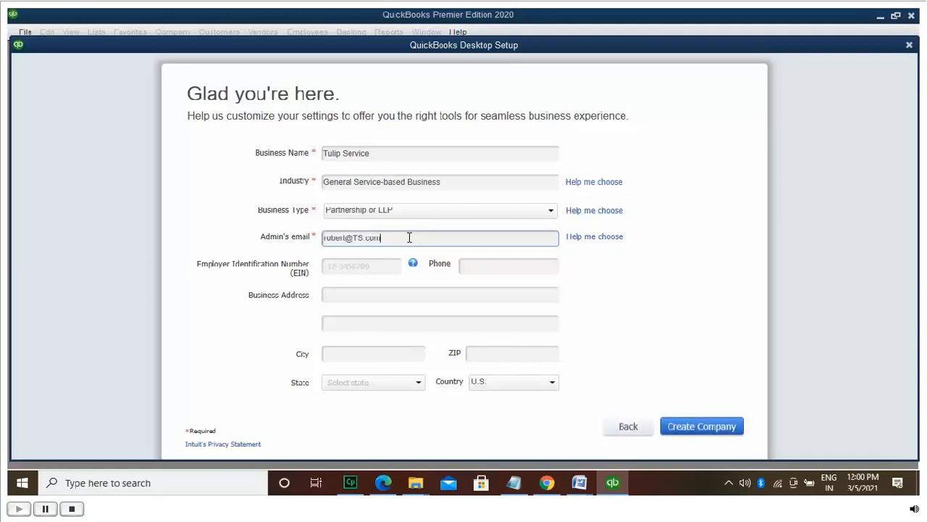
left_click(366, 265)
type("12")
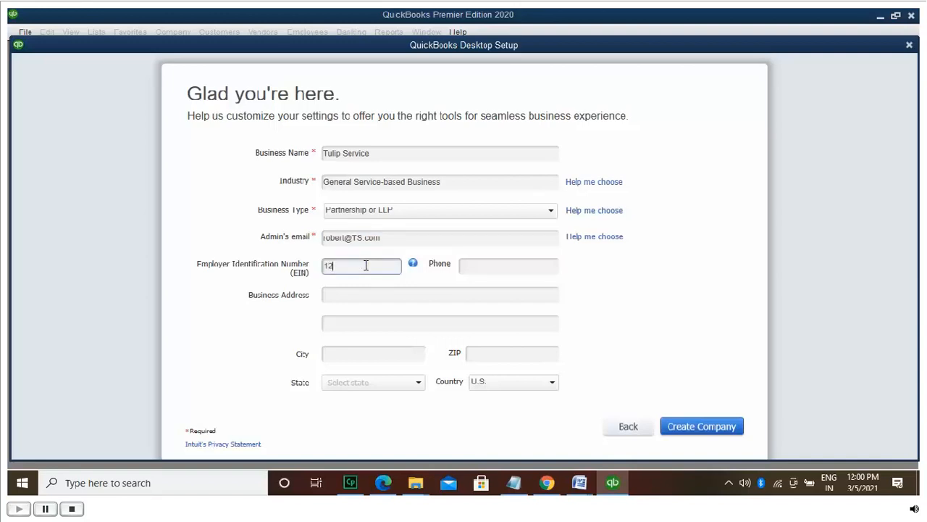
type("3456789")
left_click(497, 268)
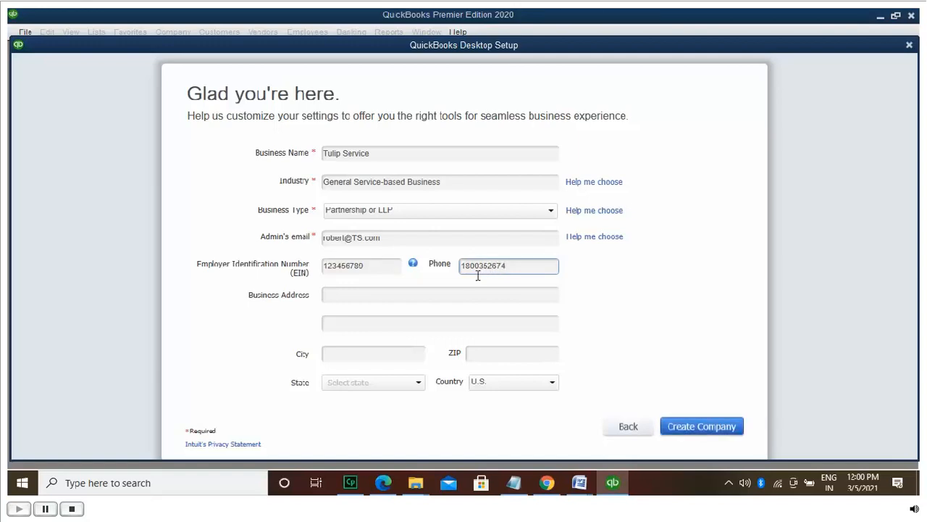
left_click(472, 297)
type("Tulip S")
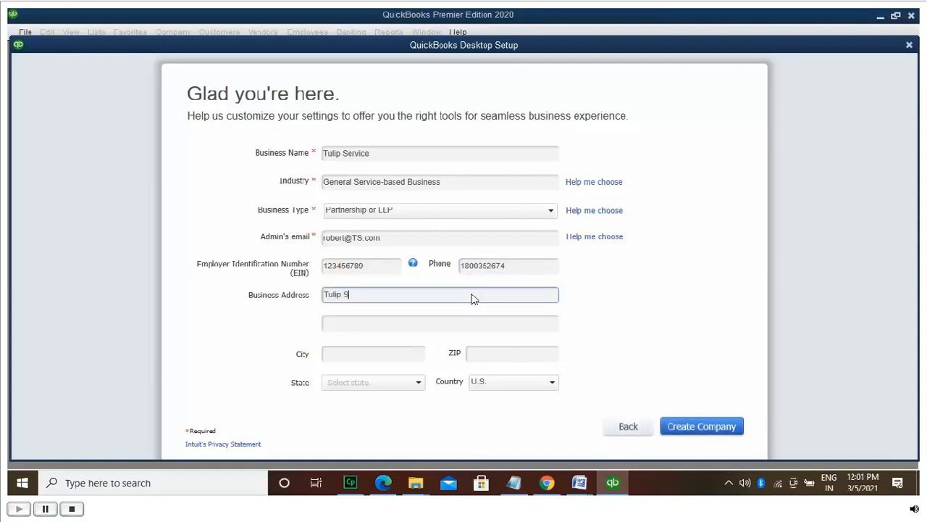
type("ervices 1st Floor")
Step: Fill in the address lines (',3rd Flgh Stre', 'East Lansing'), city east lansing and ZIP 48833
left_click(375, 295)
type(",")
type("3rd Fl")
type("gh Stre")
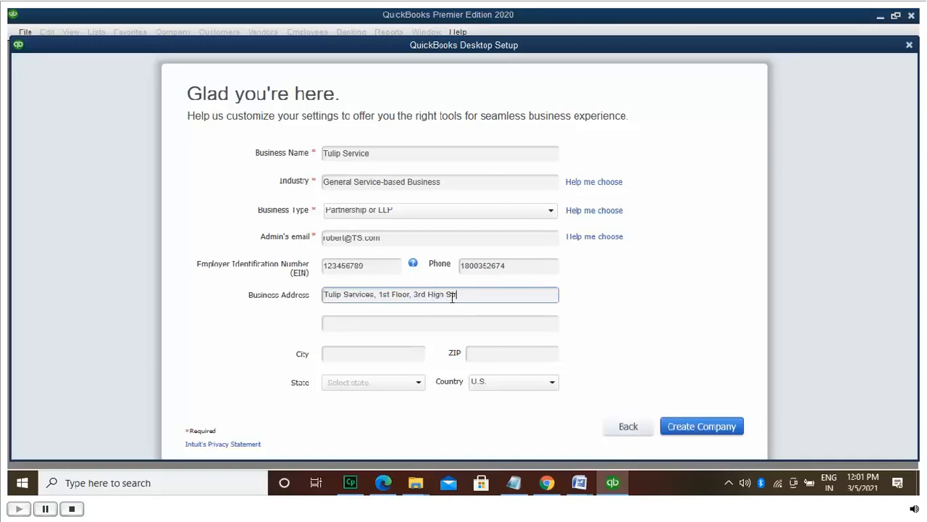
left_click(419, 320)
type("East Lan")
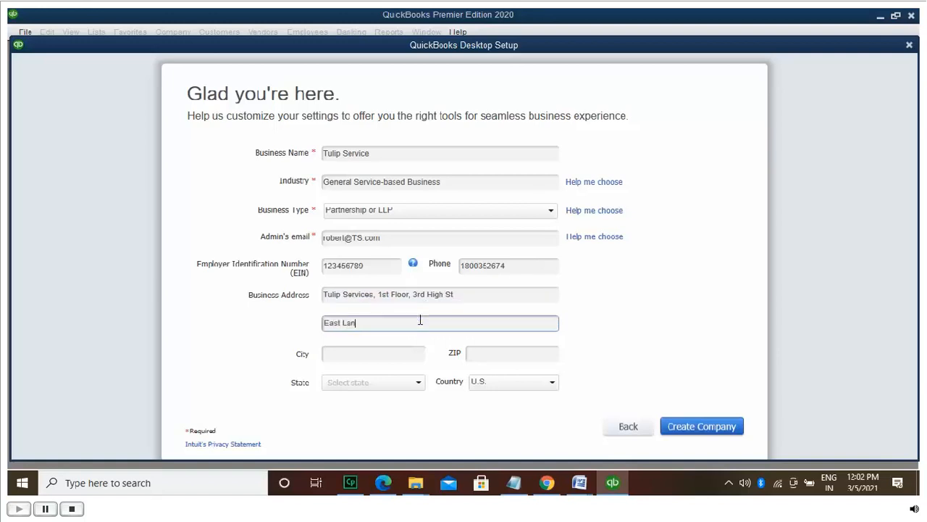
type("sing")
left_click(390, 356)
type("ea")
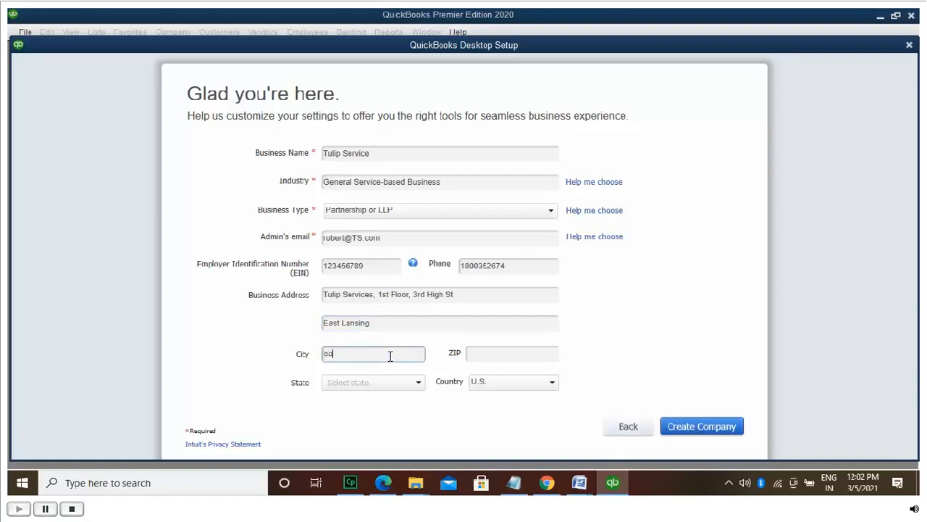
type("st lansing")
left_click(507, 353)
type("48833")
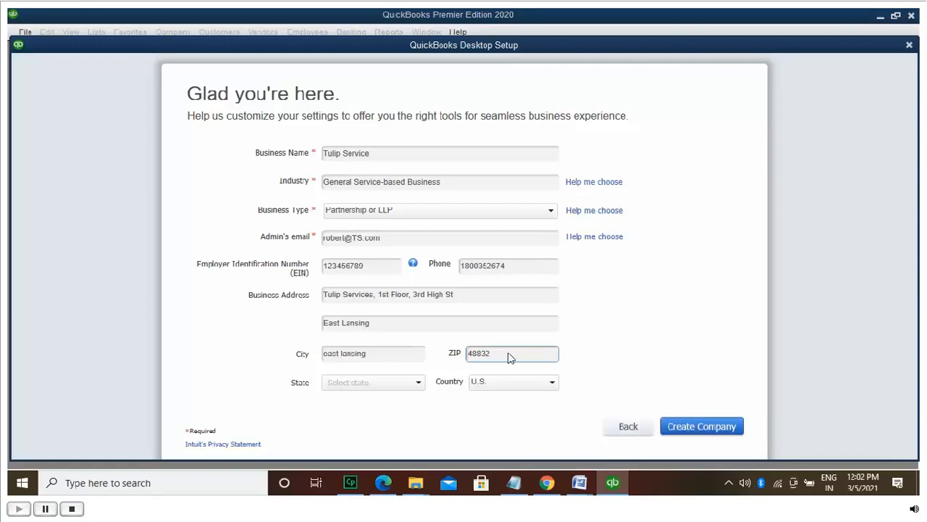
Step: Open the State dropdown and scroll down through the list of states
left_click(417, 383)
scroll(392, 320, "down", 1)
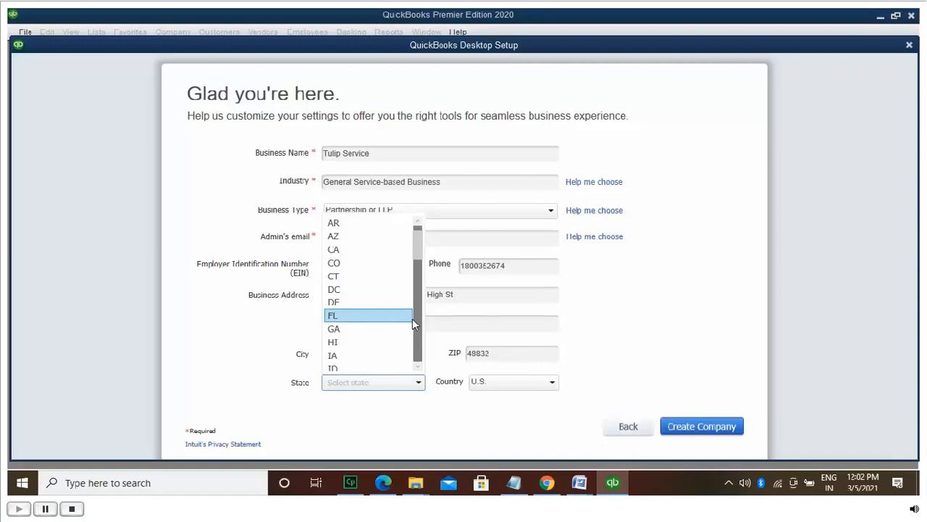
left_click(418, 324)
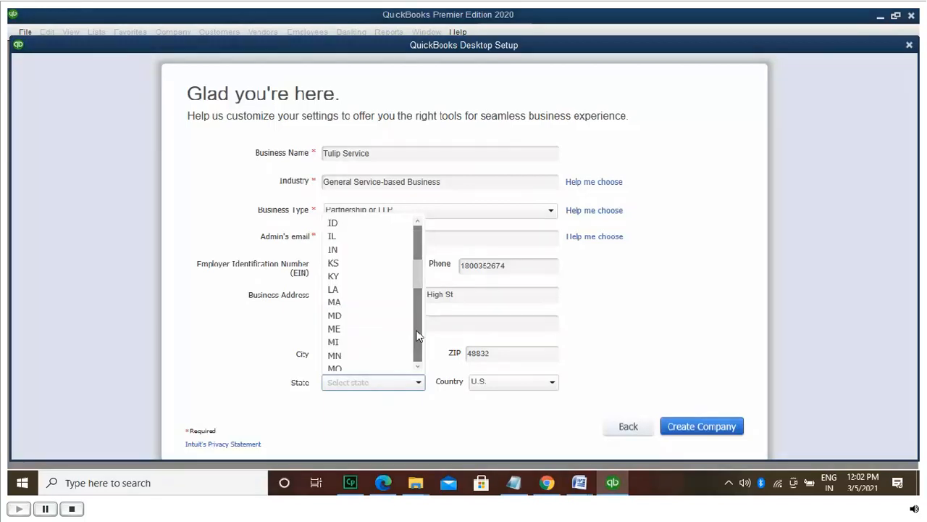
Step: Choose state MI, create the company, skip the online step and start working
left_click(368, 342)
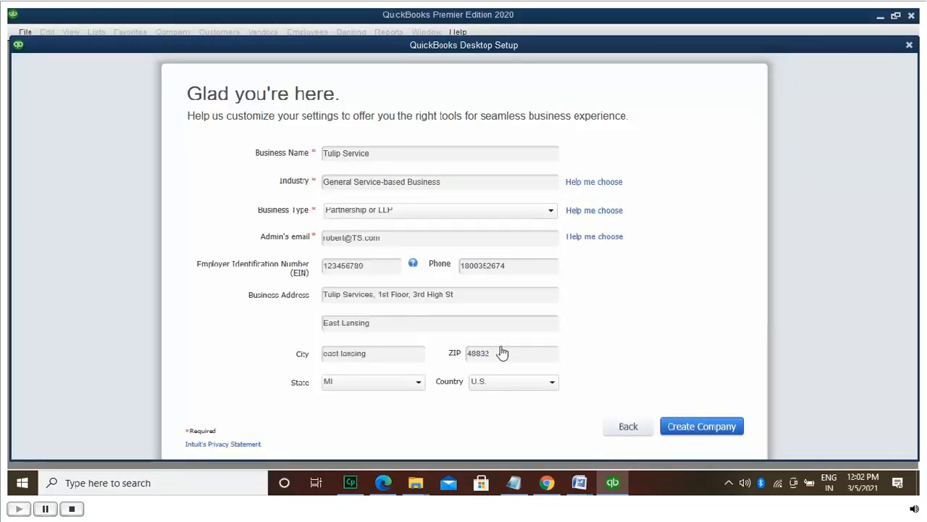
left_click(701, 427)
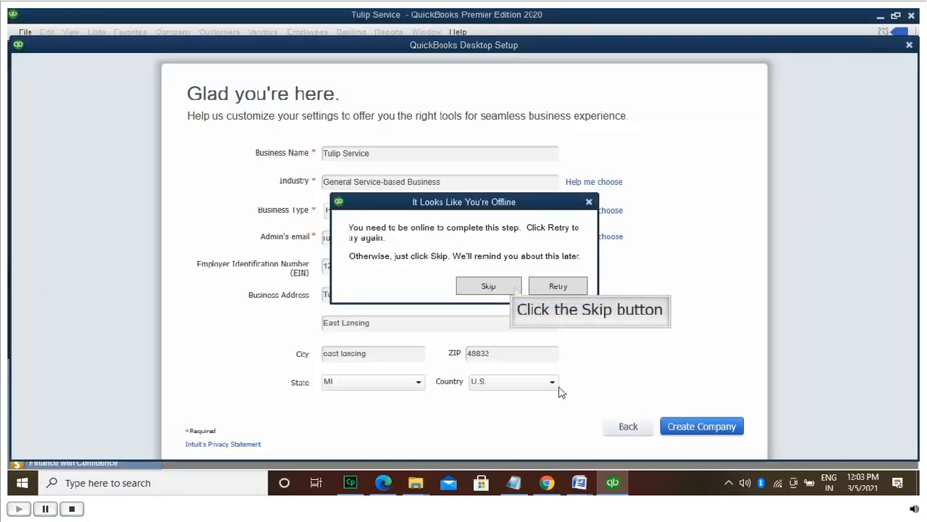
left_click(516, 287)
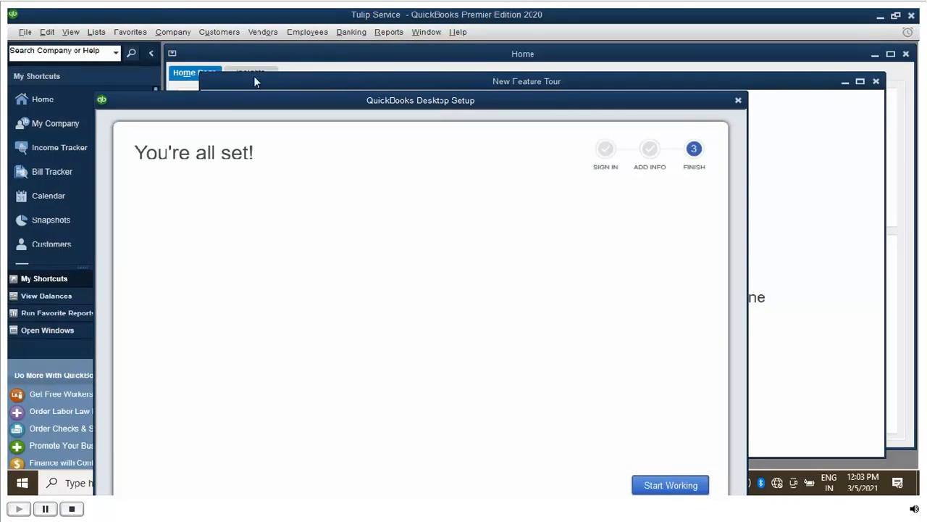
left_click_drag(168, 108, 168, 71)
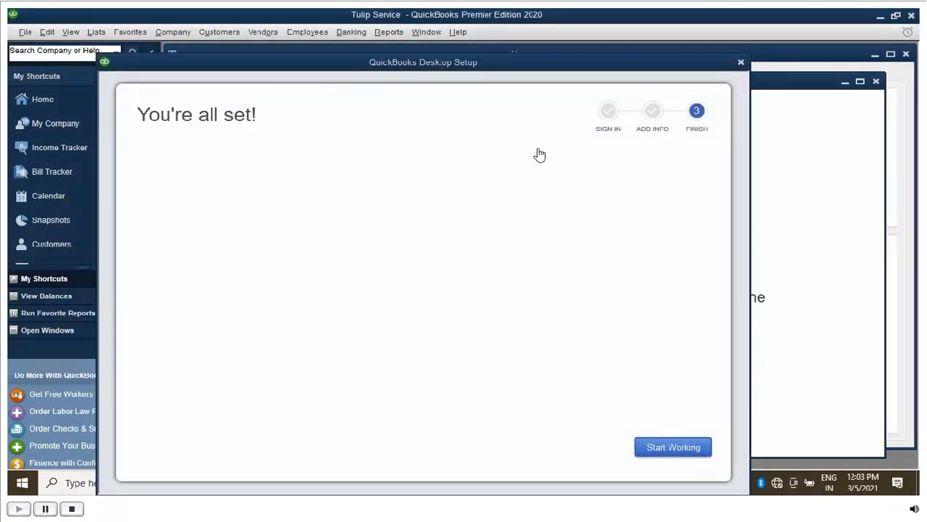
left_click(686, 448)
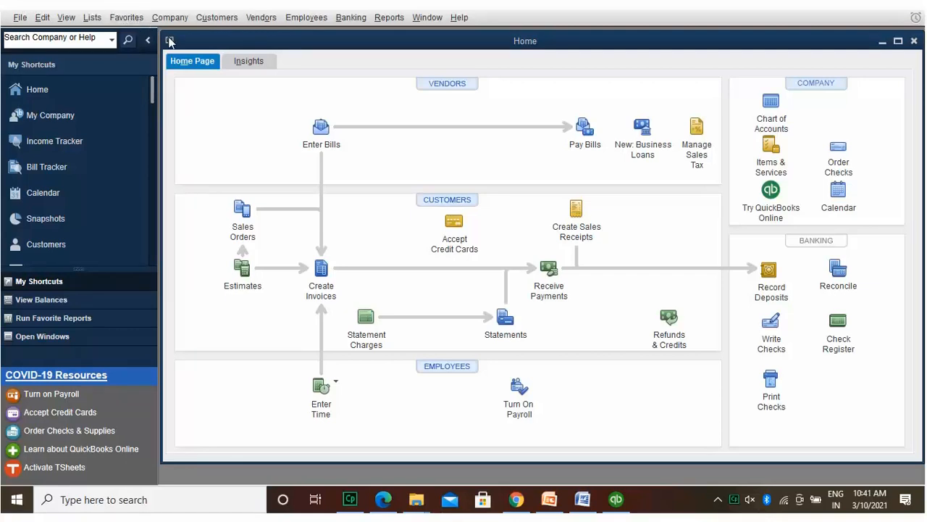
Step: Start a local backup via File > Back Up Company > Create Local Backup
left_click(193, 89)
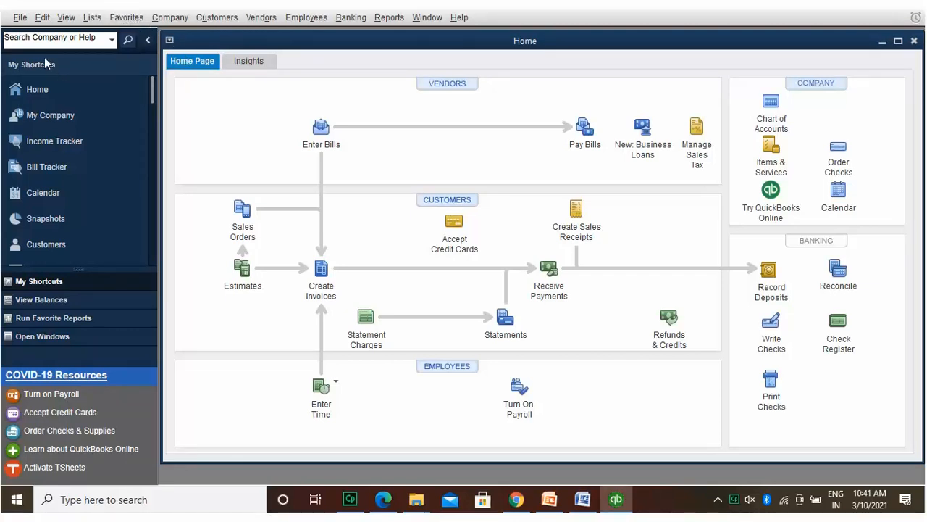
left_click(23, 15)
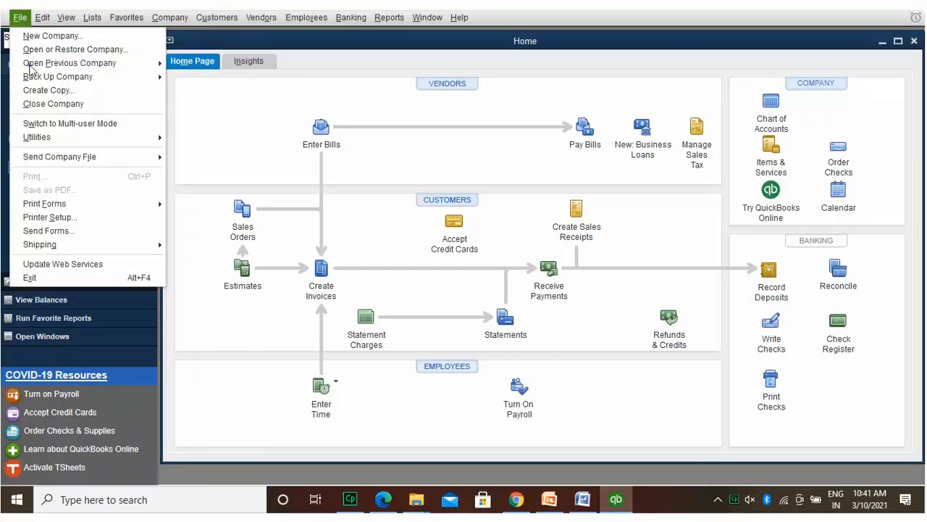
mouse_move(58, 73)
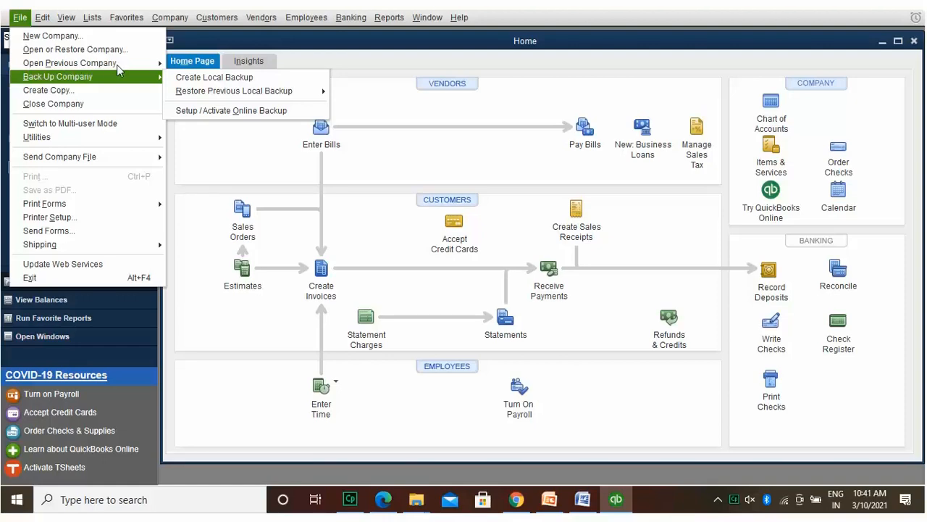
left_click(188, 76)
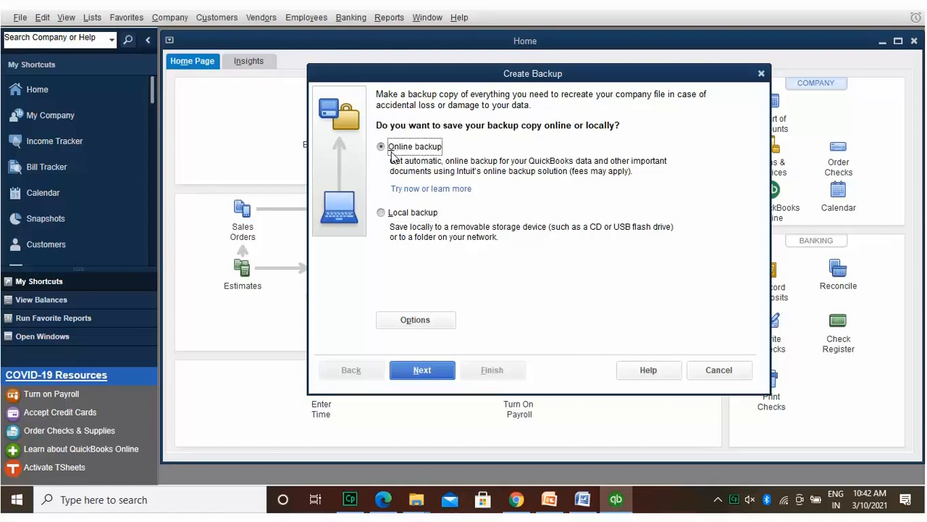
Step: Choose Local backup and set the backup folder to Documents
left_click(382, 212)
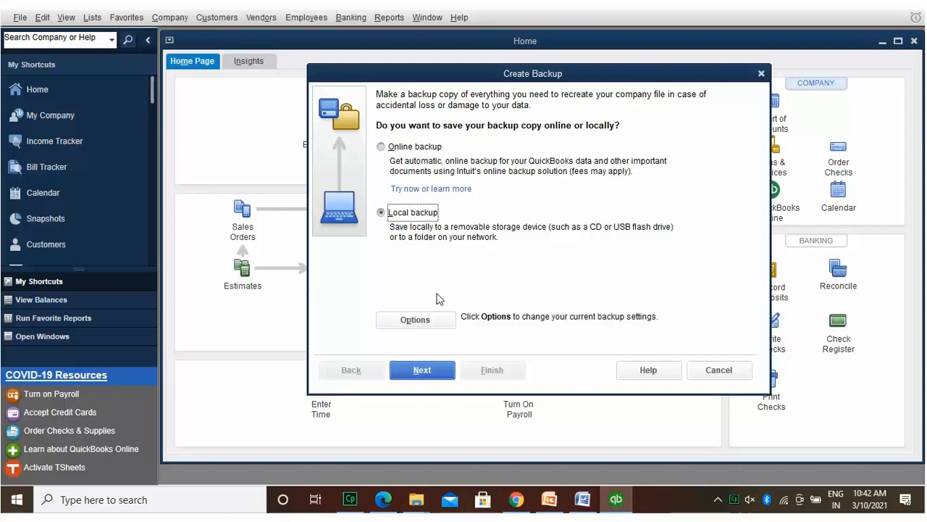
left_click(440, 360)
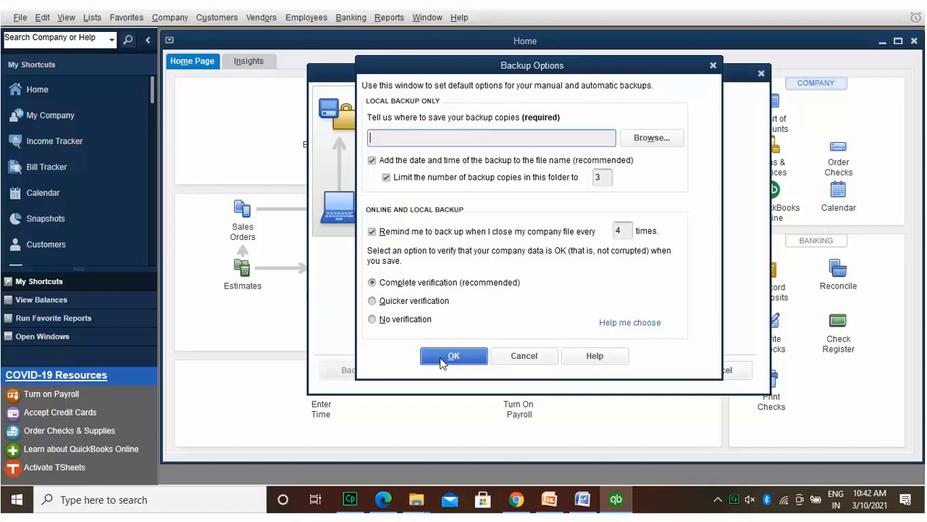
left_click(651, 138)
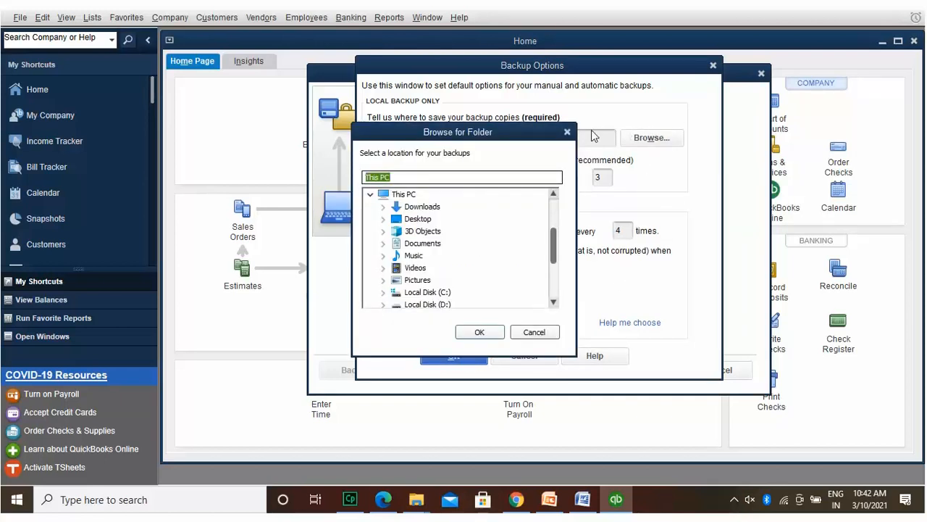
left_click(430, 208)
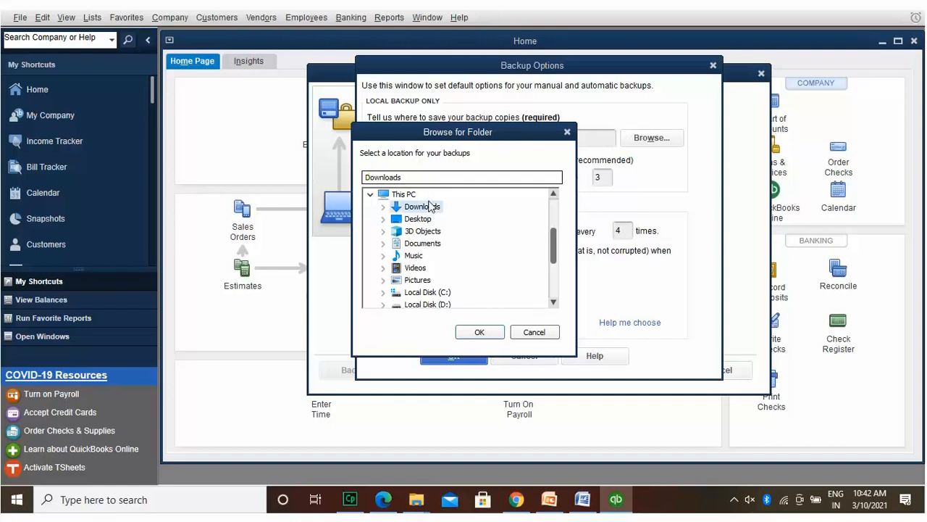
left_click(420, 242)
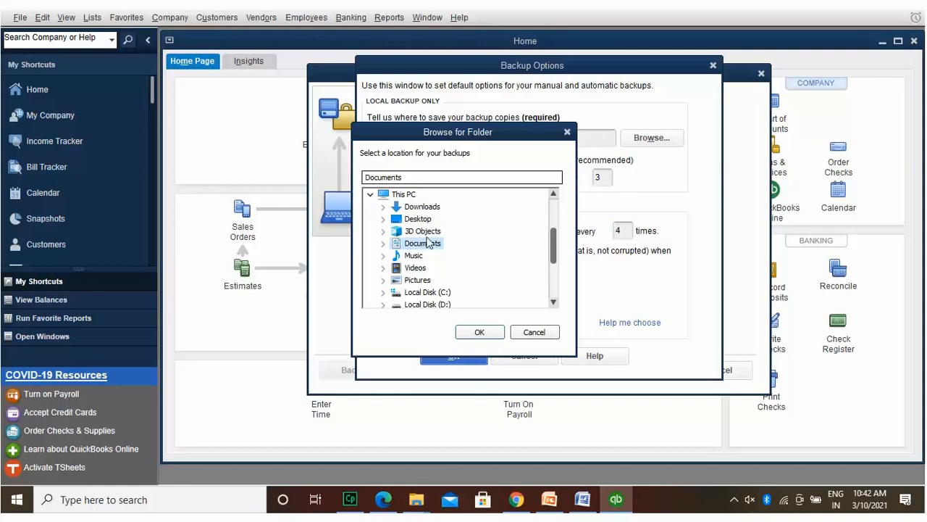
left_click(485, 330)
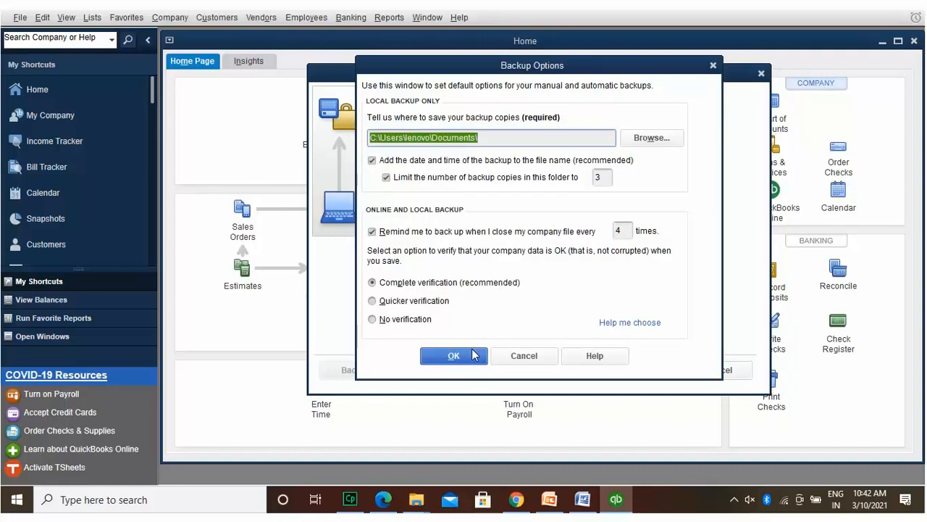
Step: Save the backup settings, keeping the Documents location despite the same-drive warning
left_click(454, 355)
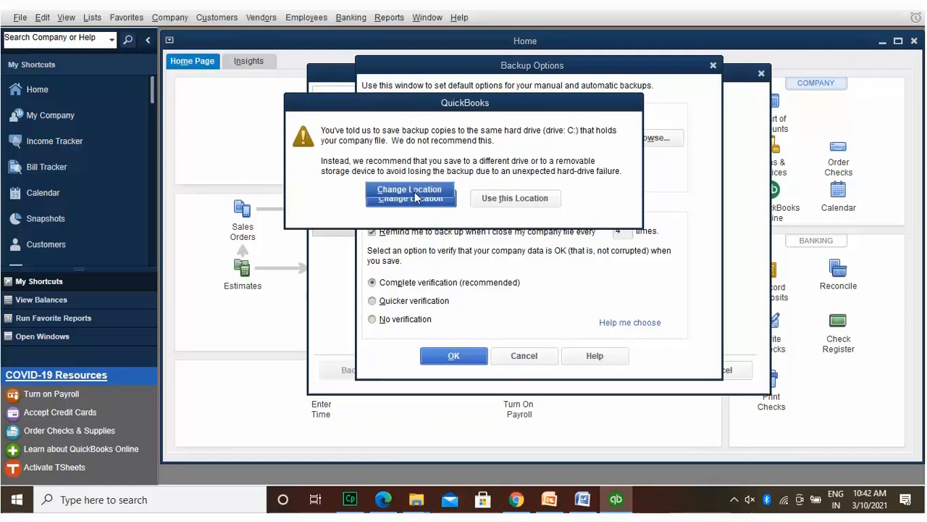
left_click(415, 195)
left_click(468, 352)
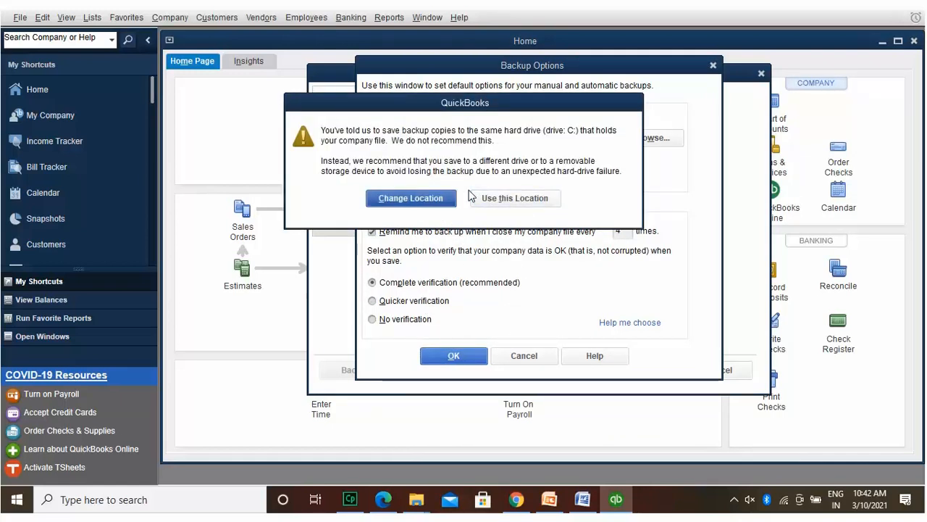
left_click(507, 195)
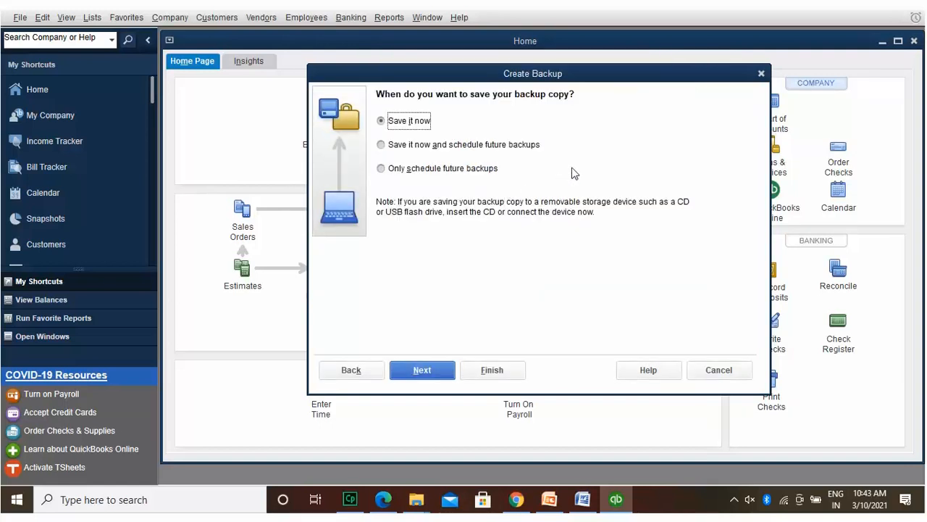
Step: Choose a single 'Save it now' backup, finish, and dismiss the saved confirmation
left_click(583, 143)
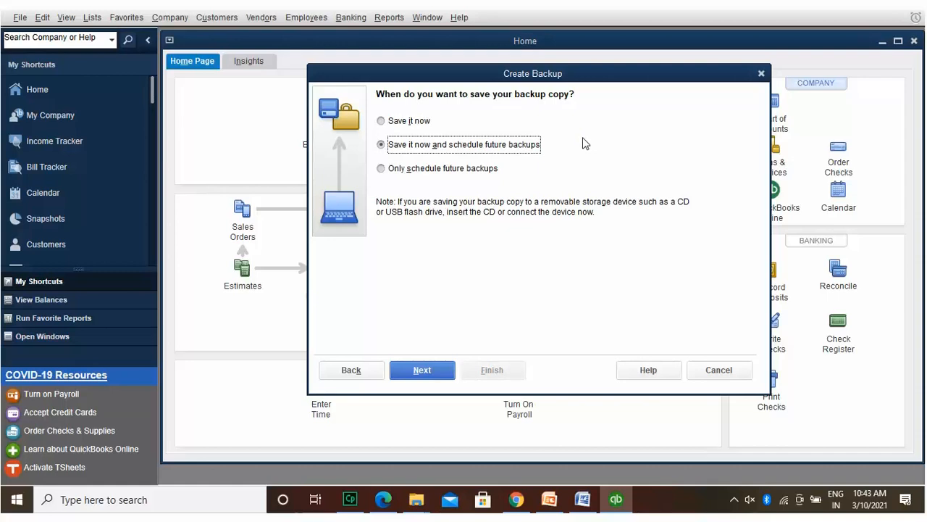
left_click(427, 116)
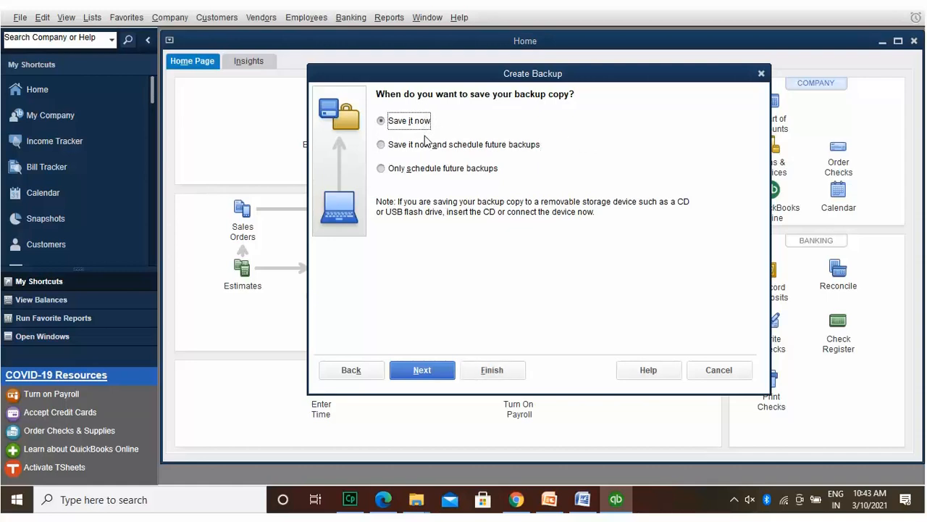
left_click(426, 164)
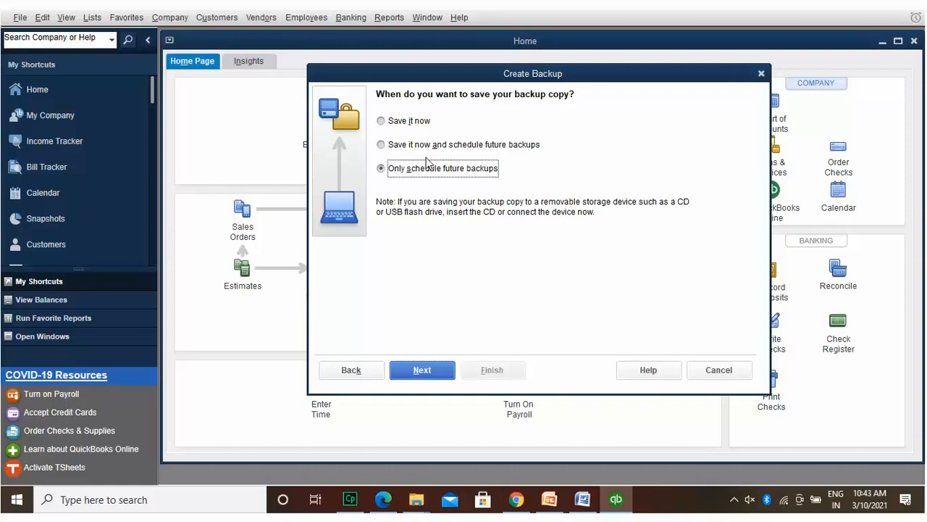
left_click(436, 142)
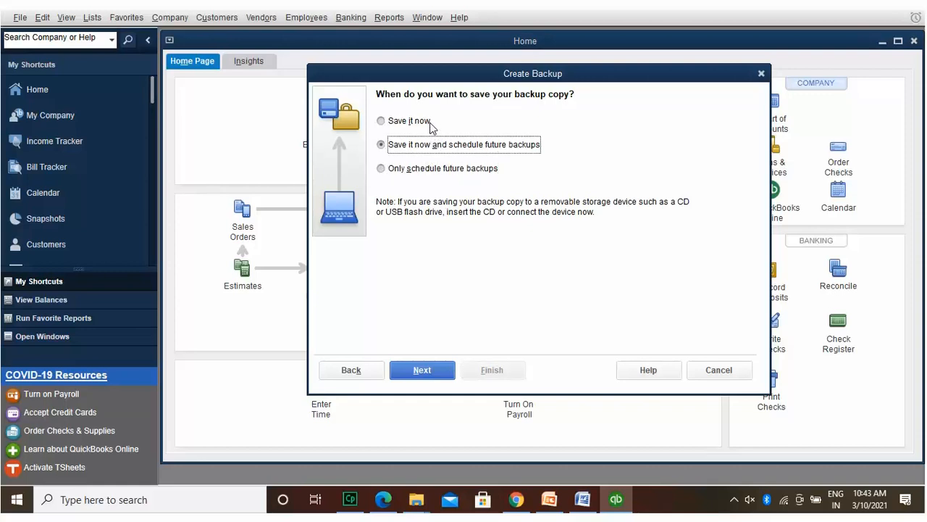
left_click(431, 120)
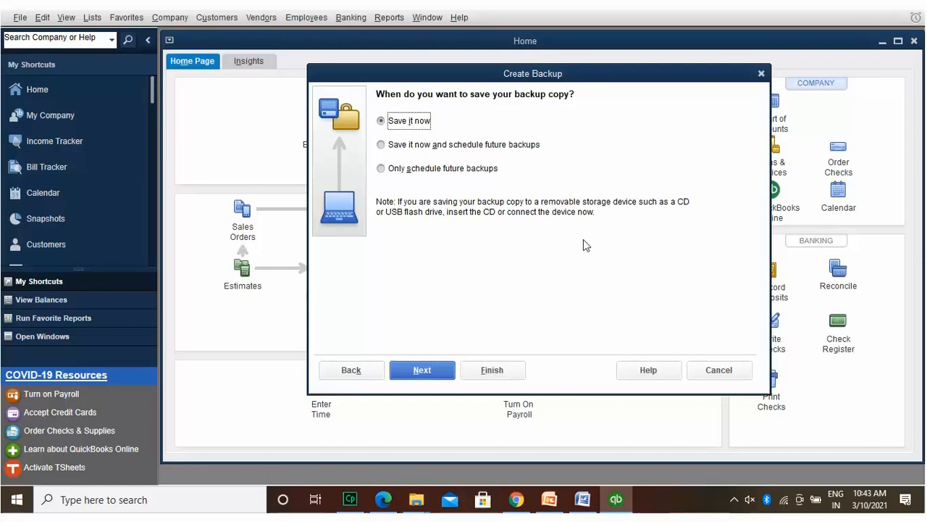
left_click(507, 368)
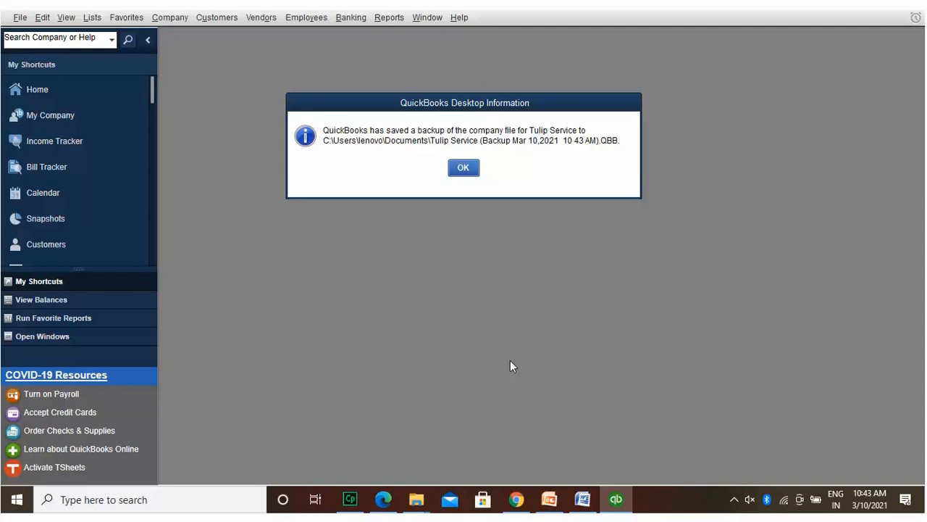
left_click(469, 165)
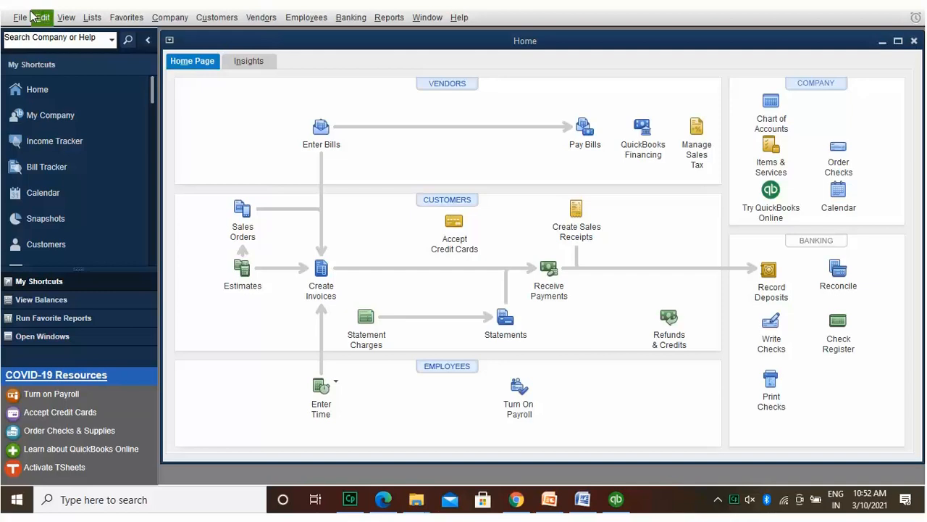
Step: Restore Previous Local Backup and pick the most recent Tulip Service backup
left_click(21, 17)
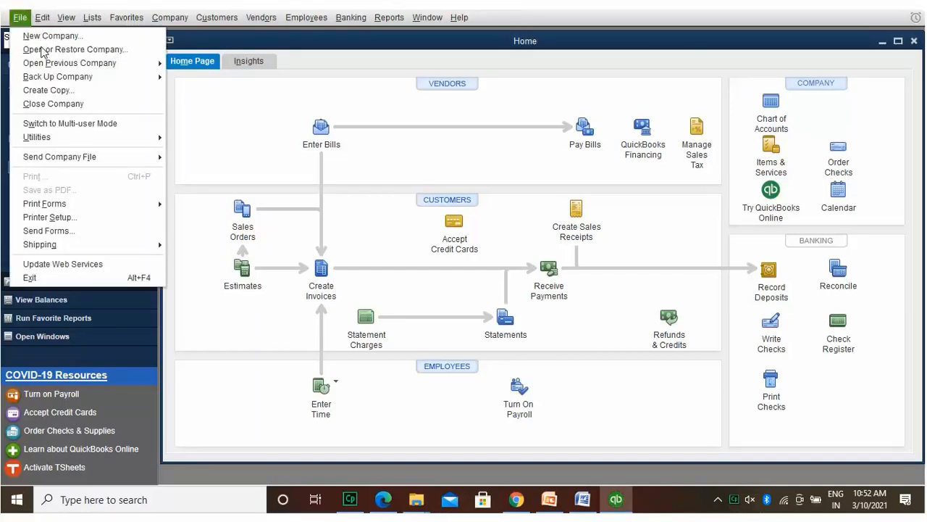
mouse_move(42, 71)
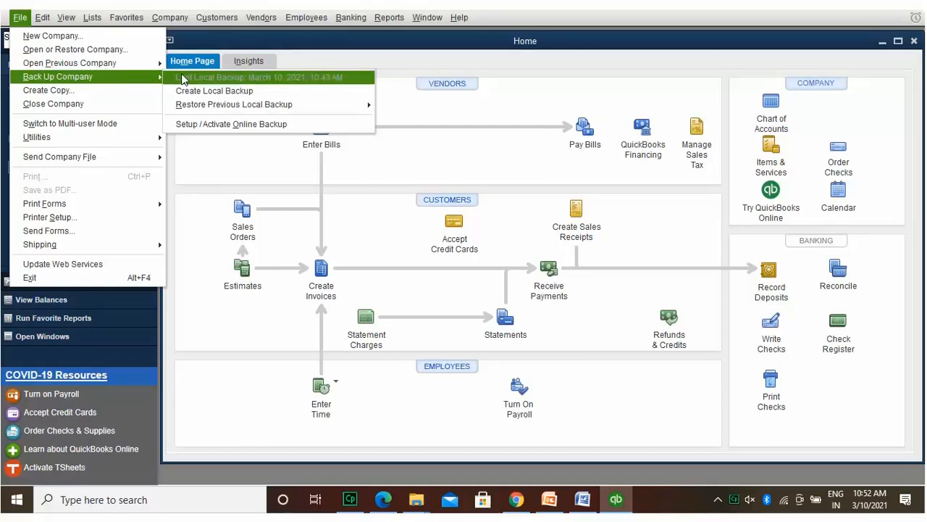
mouse_move(204, 102)
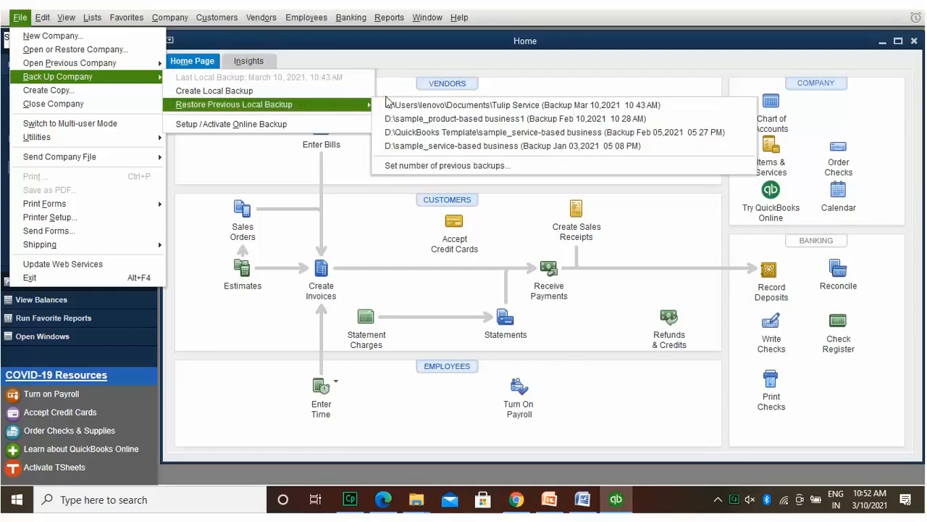
left_click(431, 102)
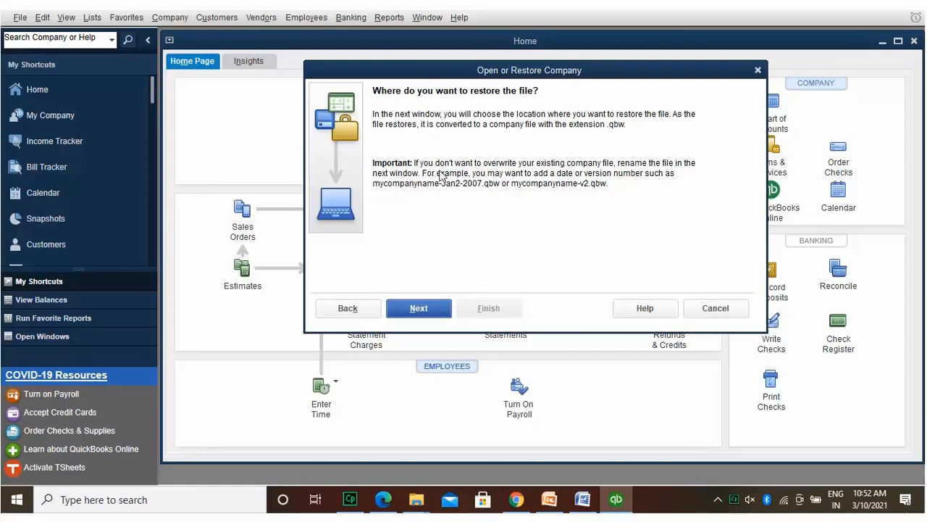
left_click(444, 307)
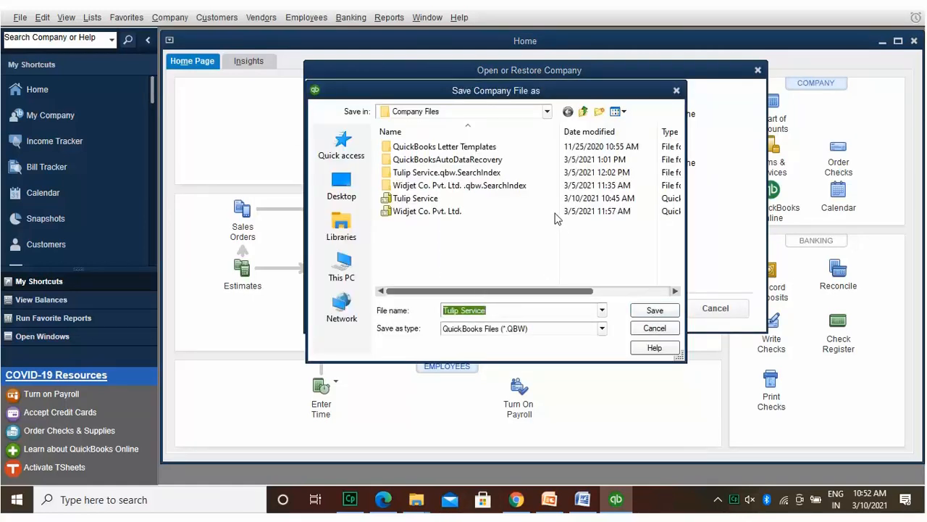
Step: Save the restored file as Tulip Service in Company Files, agreeing to replace the existing file
left_click(547, 110)
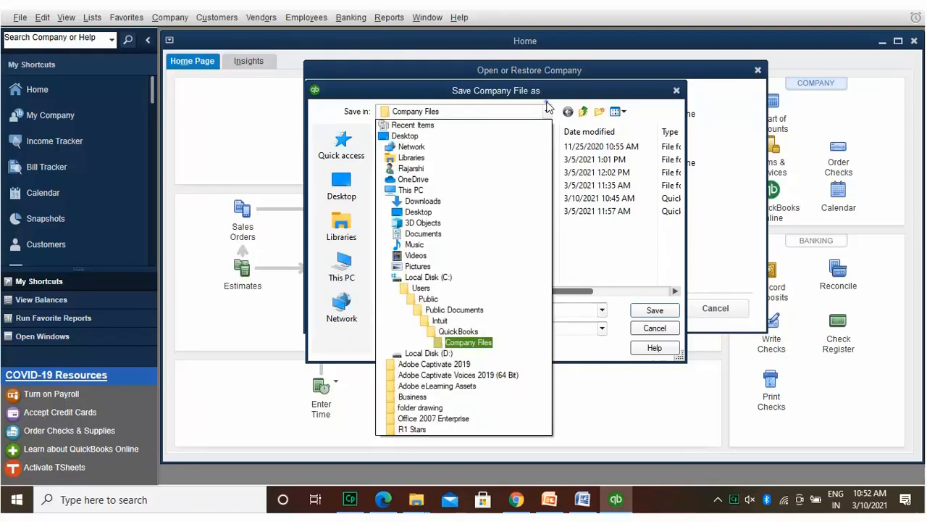
left_click(548, 108)
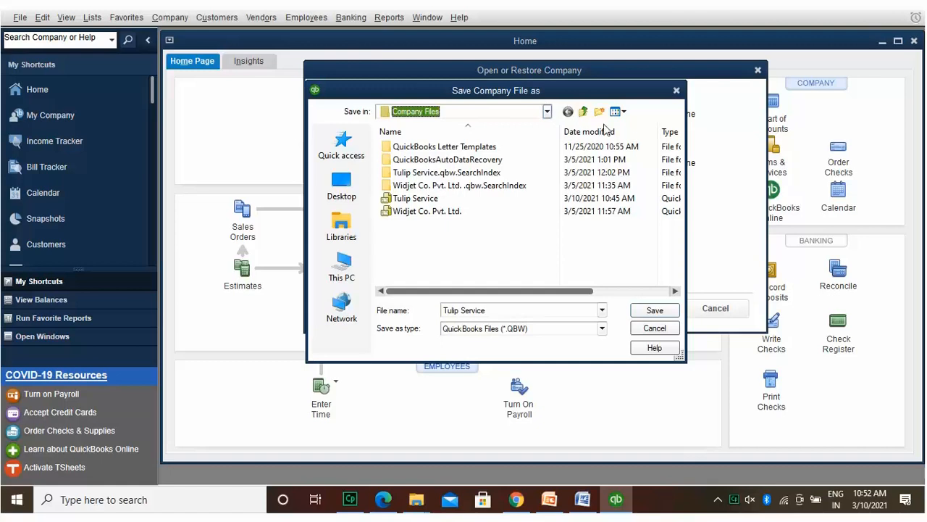
left_click(652, 309)
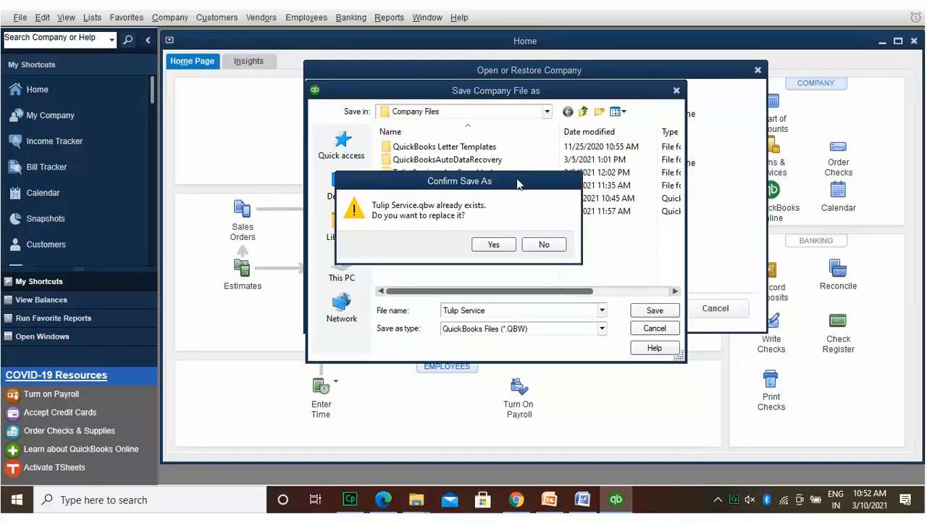
mouse_move(518, 192)
left_mouse_down()
mouse_move(521, 261)
mouse_move(524, 187)
left_mouse_up()
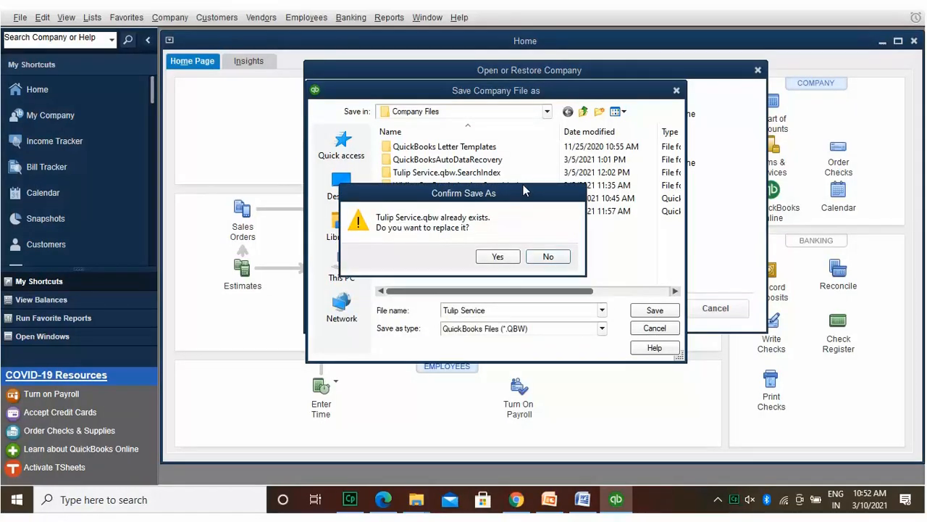
left_click(498, 251)
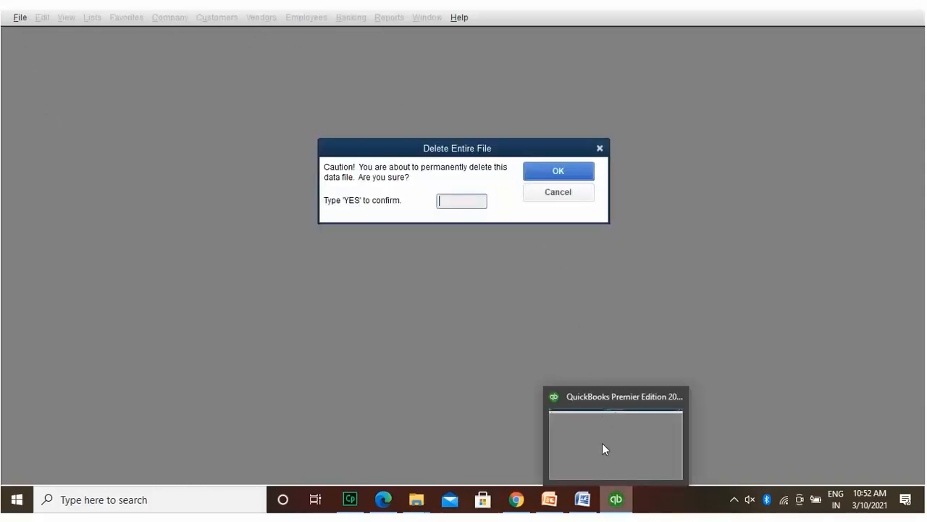
Step: Type YES to delete the old data file, then log in with the admin password
type("YES")
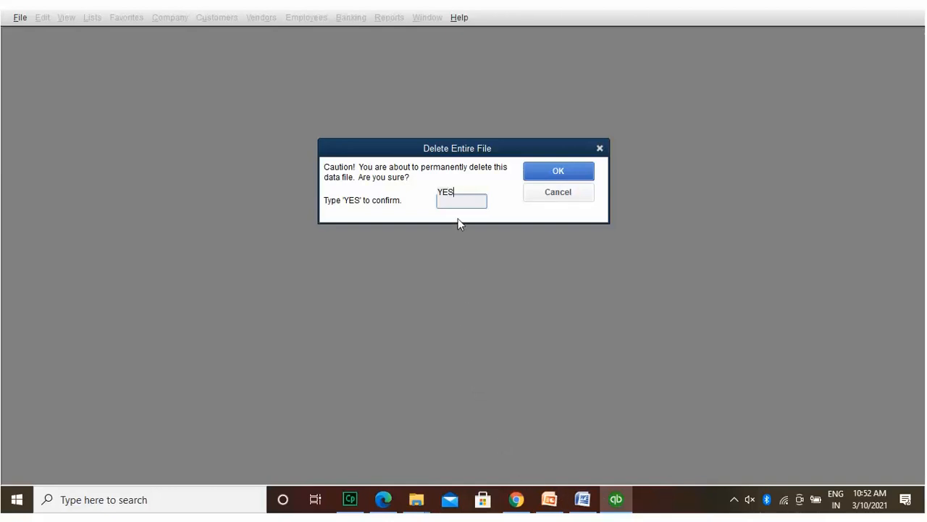
left_click(569, 171)
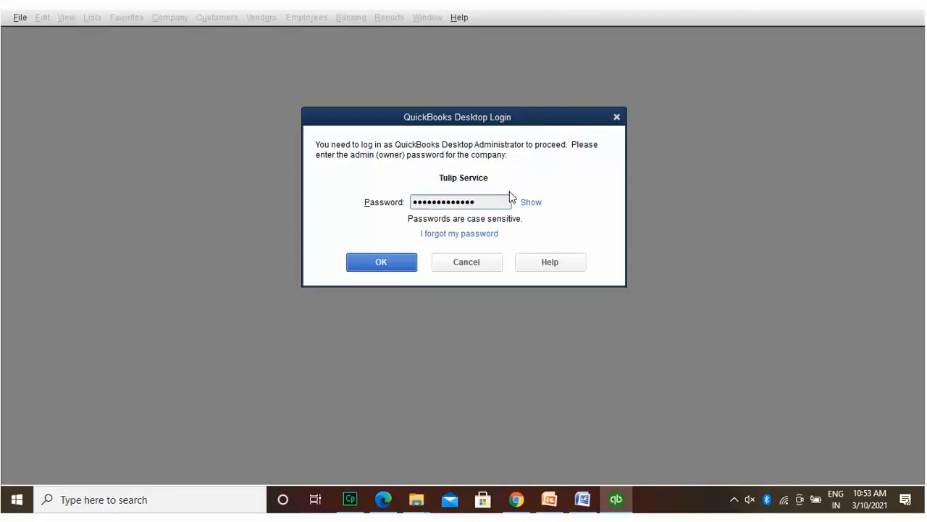
left_click(404, 255)
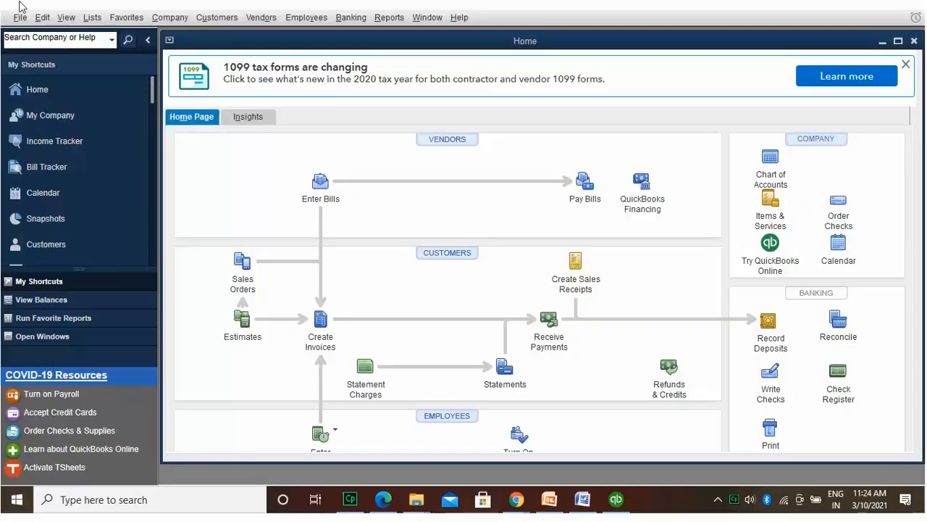
Step: From Company > Users, add a new user with their name and password
left_click(169, 18)
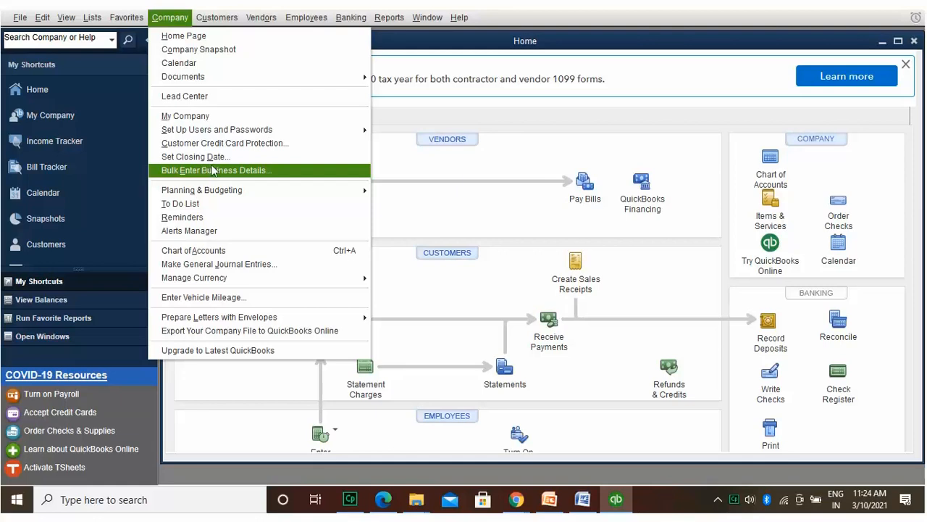
left_click(385, 123)
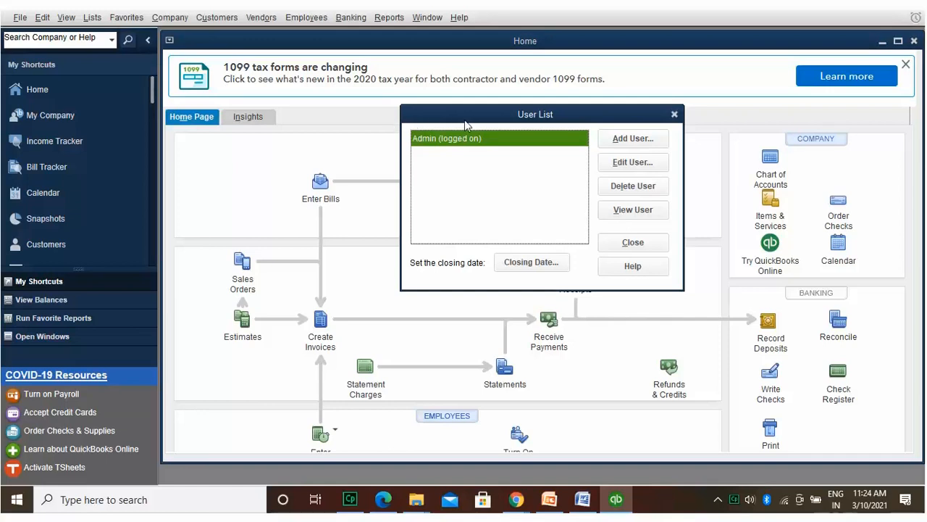
left_click(629, 131)
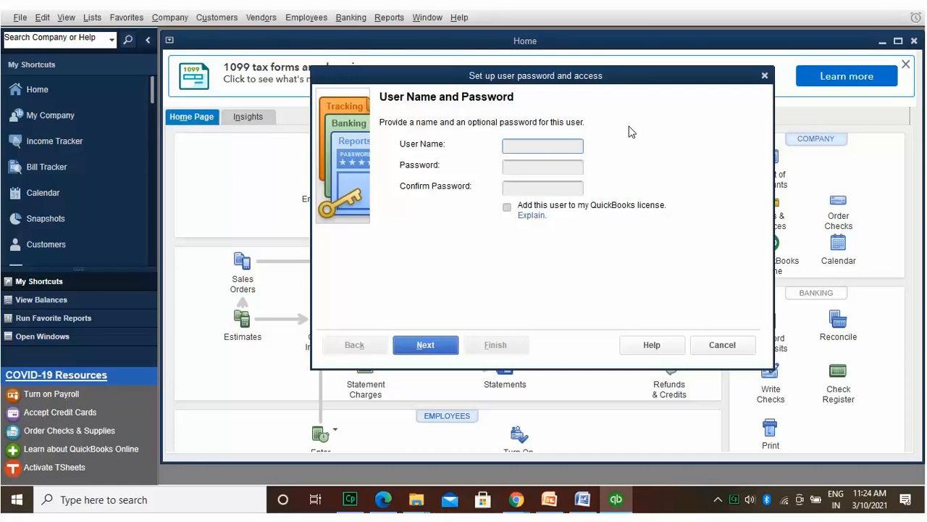
key("Tab")
type("12")
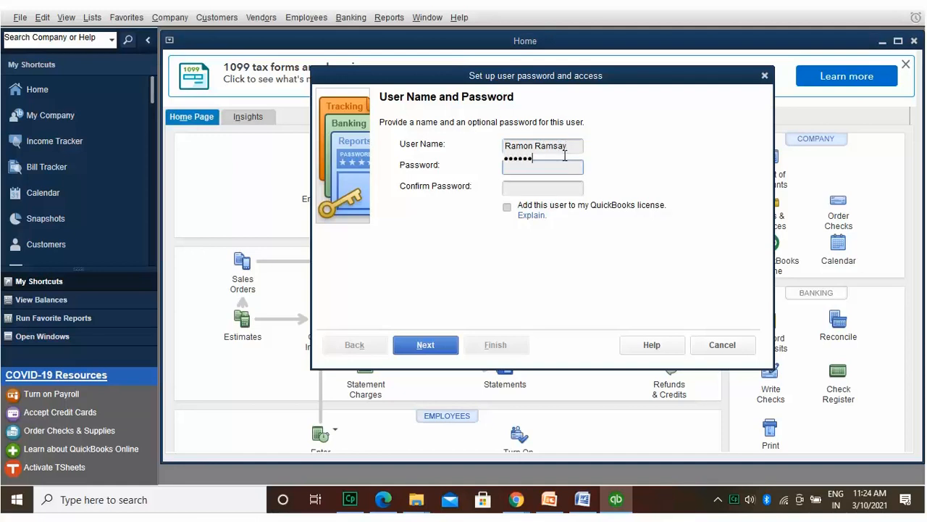
type("••••••••••")
key("Tab")
type("••••••••••")
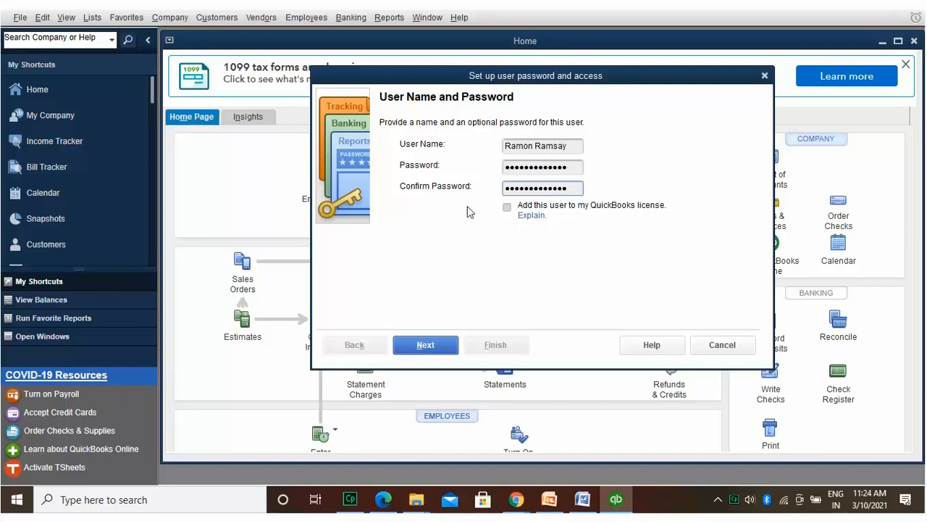
Step: Give full access to Sales/AR, Purchases/AP, Checking/Credit Cards and Time Tracking
left_click(442, 345)
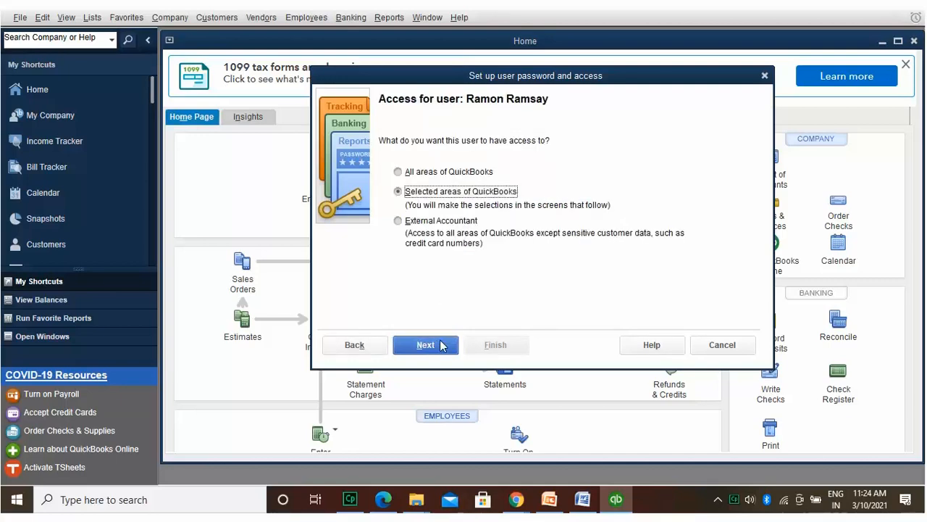
left_click(448, 341)
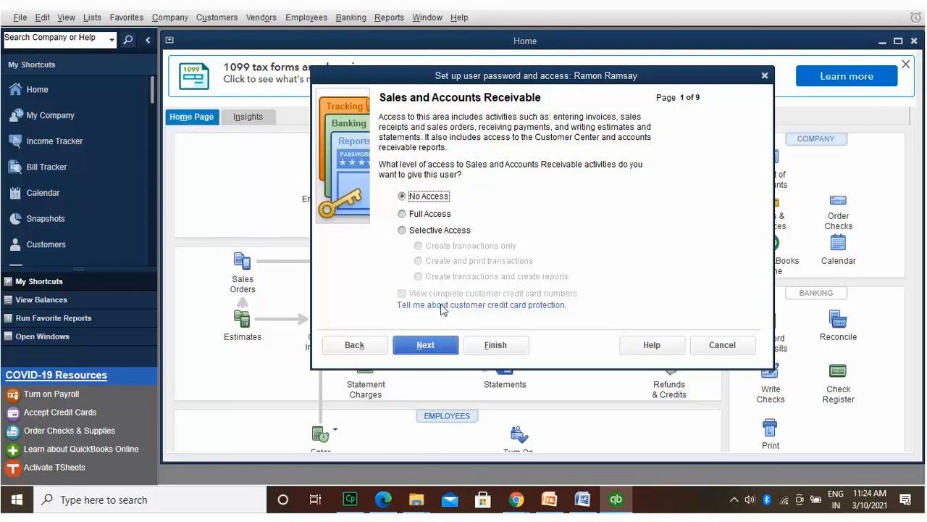
left_click(439, 214)
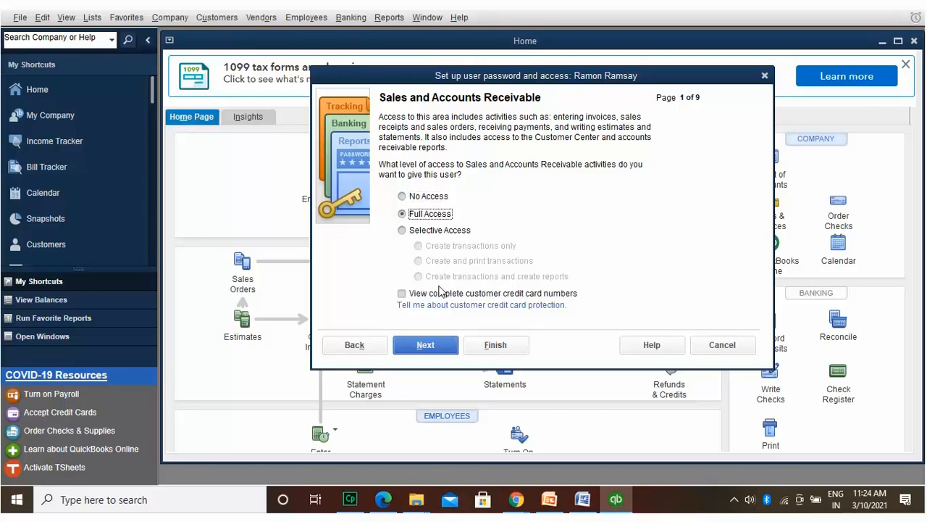
left_click(440, 338)
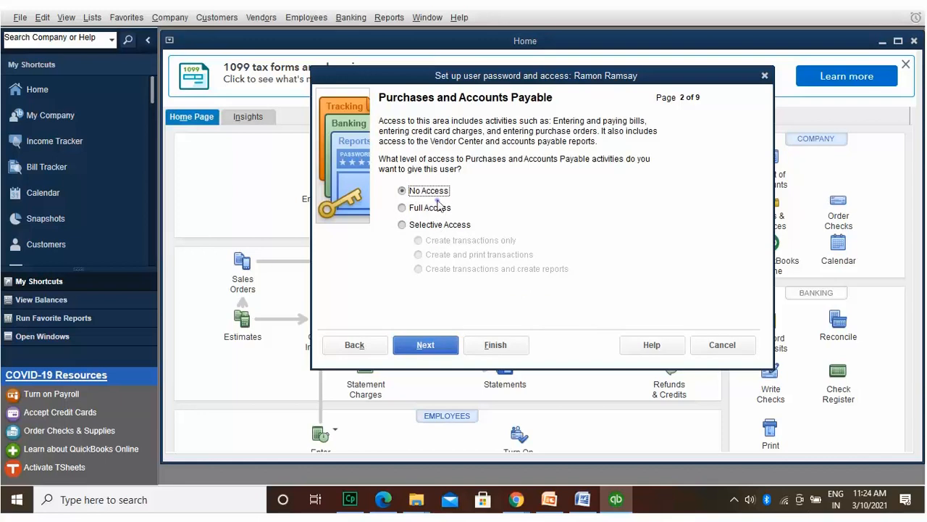
left_click(440, 208)
left_click(446, 343)
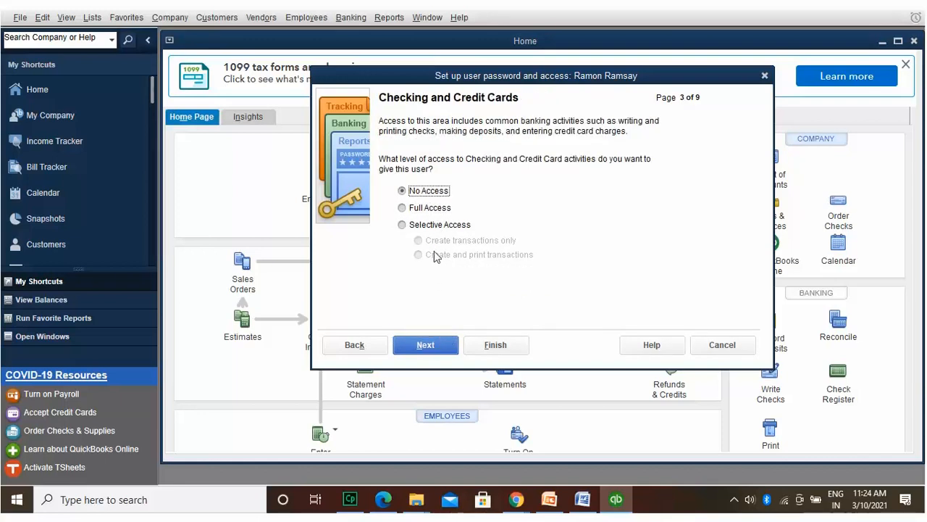
left_click(434, 207)
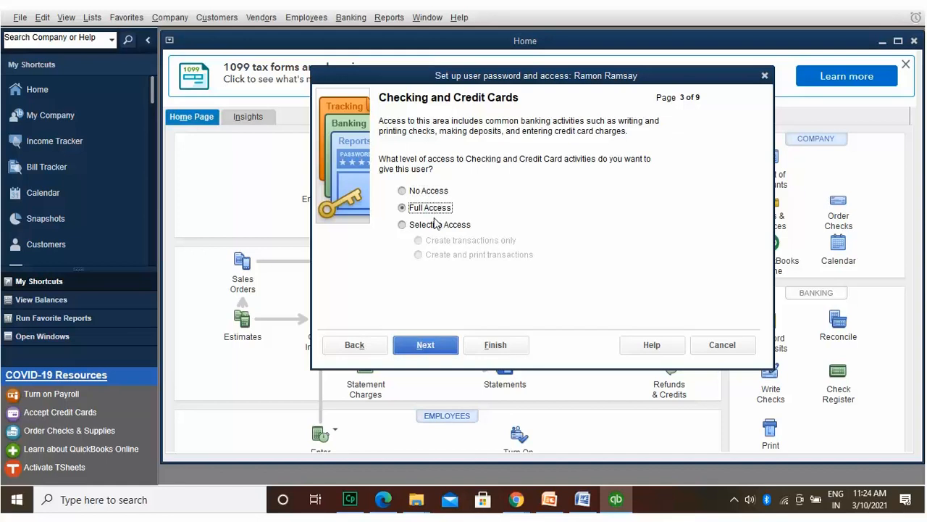
left_click(435, 343)
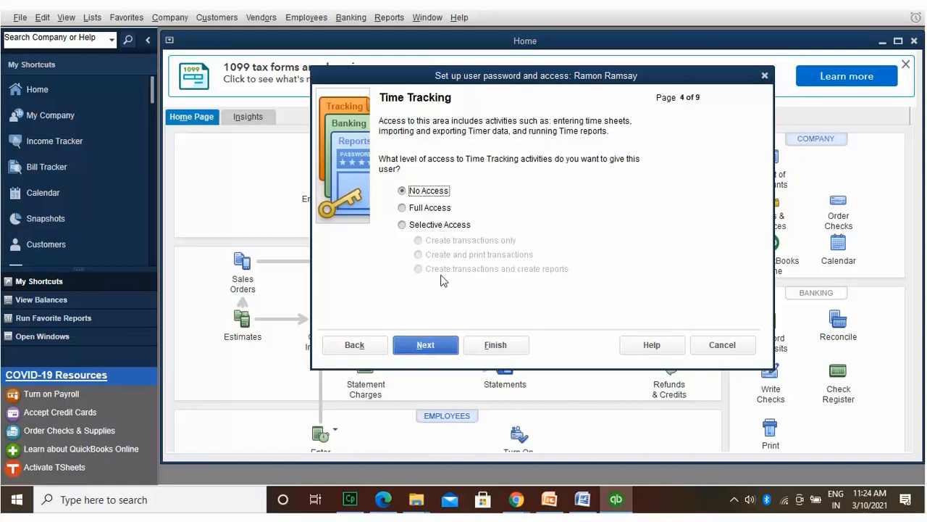
left_click(440, 206)
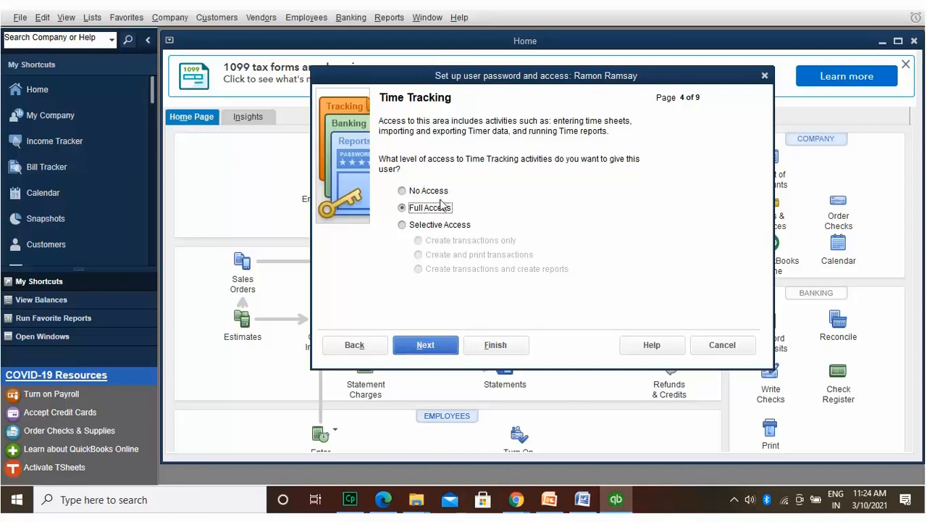
Step: Give full access to Payroll, Sensitive Accounting and Sensitive Financial Reporting, then finish
left_click(435, 343)
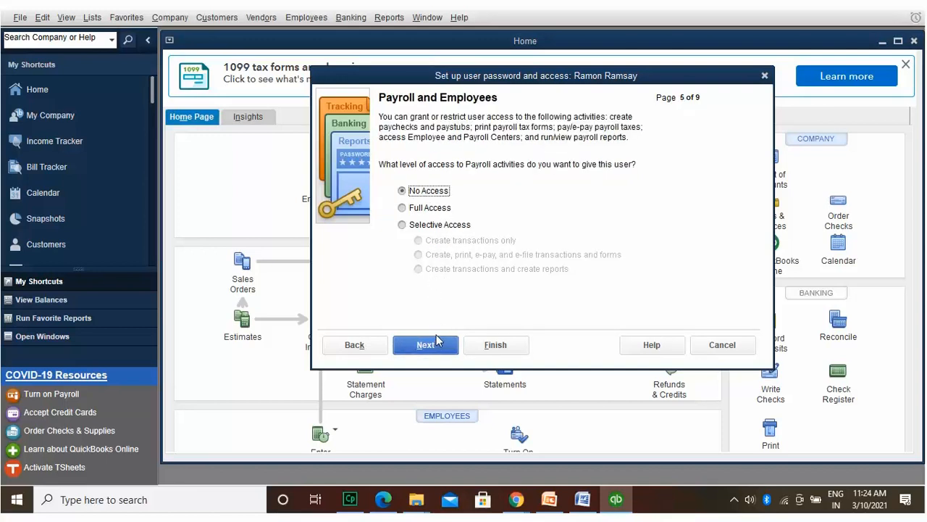
left_click(442, 206)
left_click(444, 341)
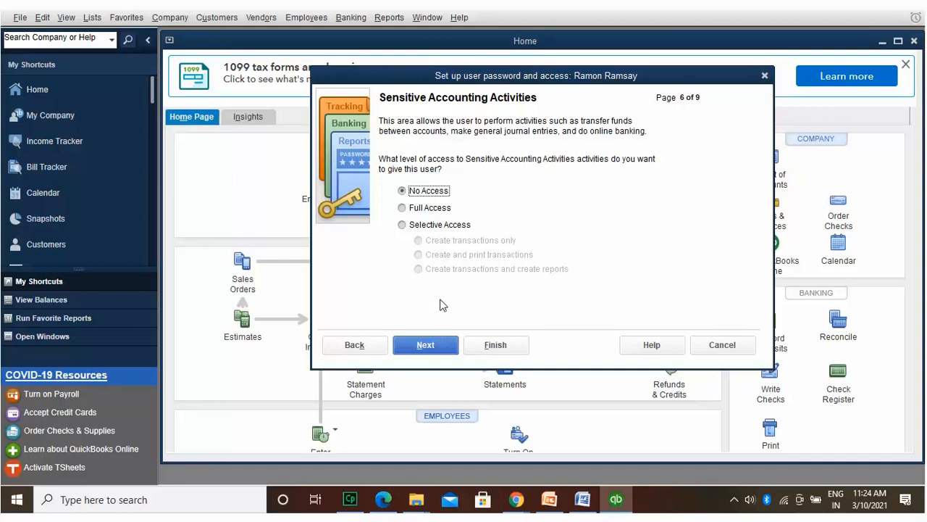
left_click(441, 208)
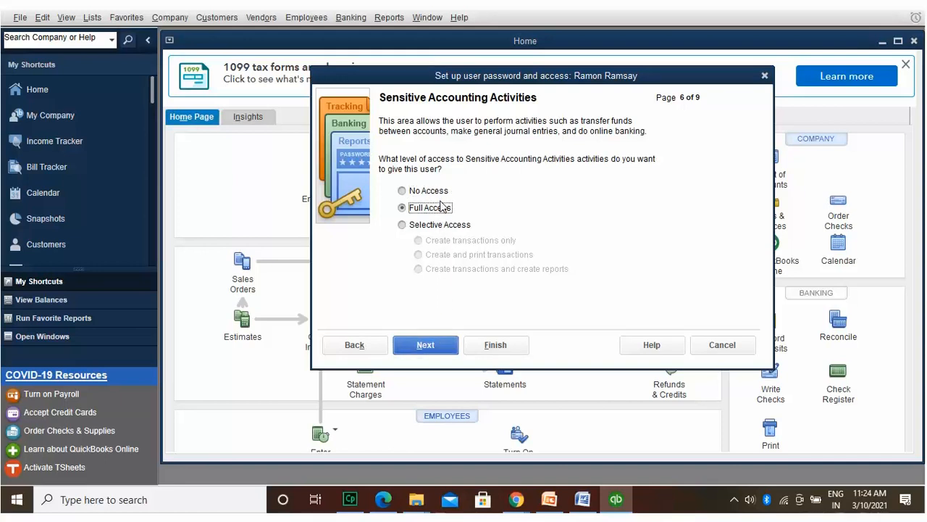
left_click(437, 344)
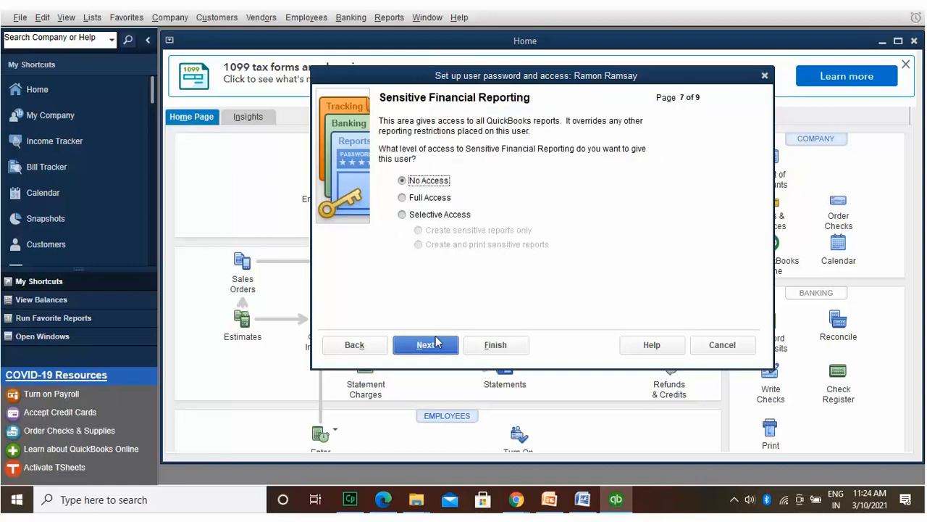
left_click(435, 194)
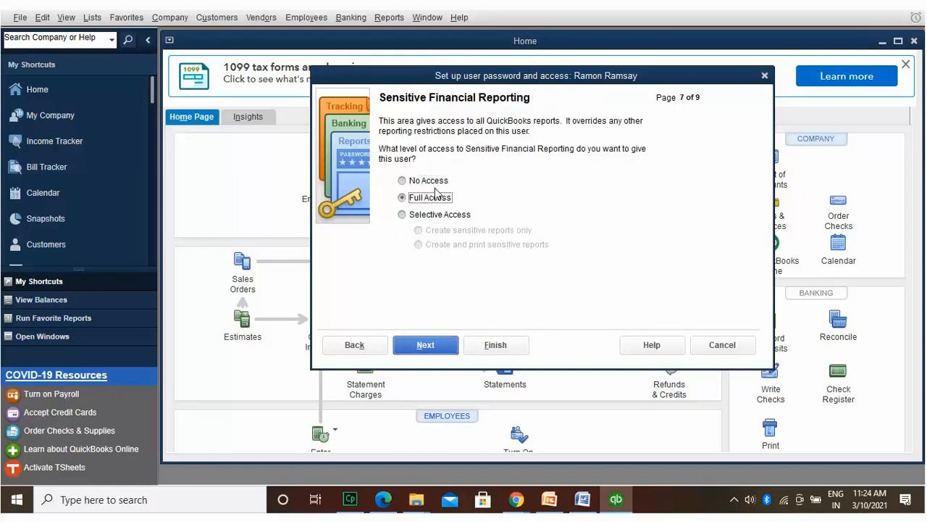
left_click(432, 335)
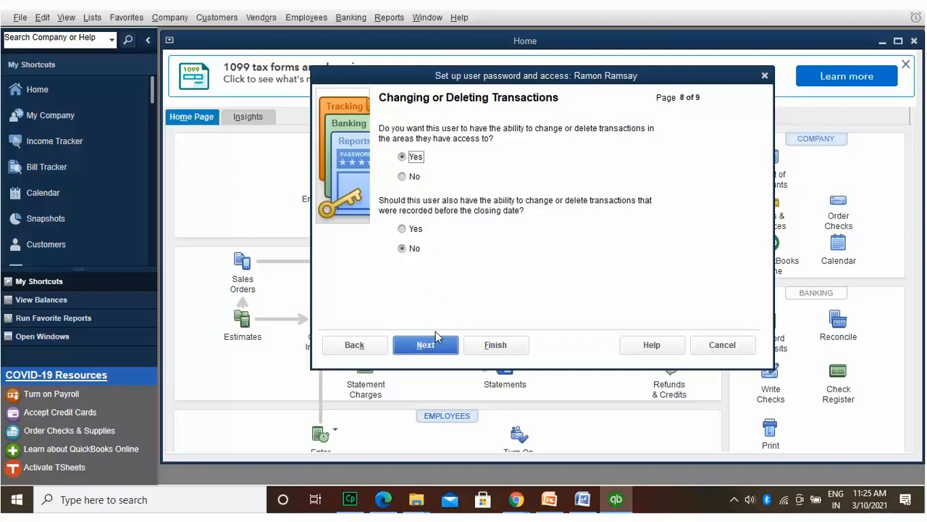
left_click(450, 342)
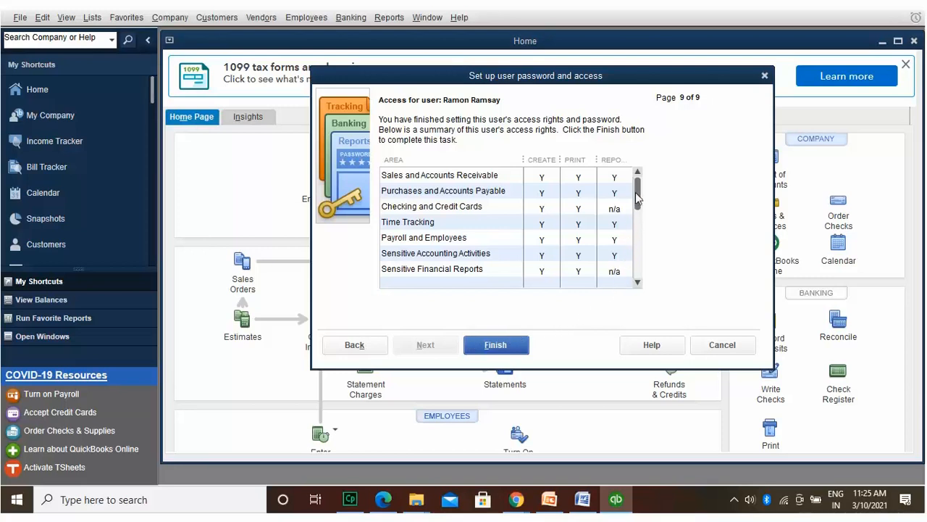
left_click_drag(635, 192, 647, 301)
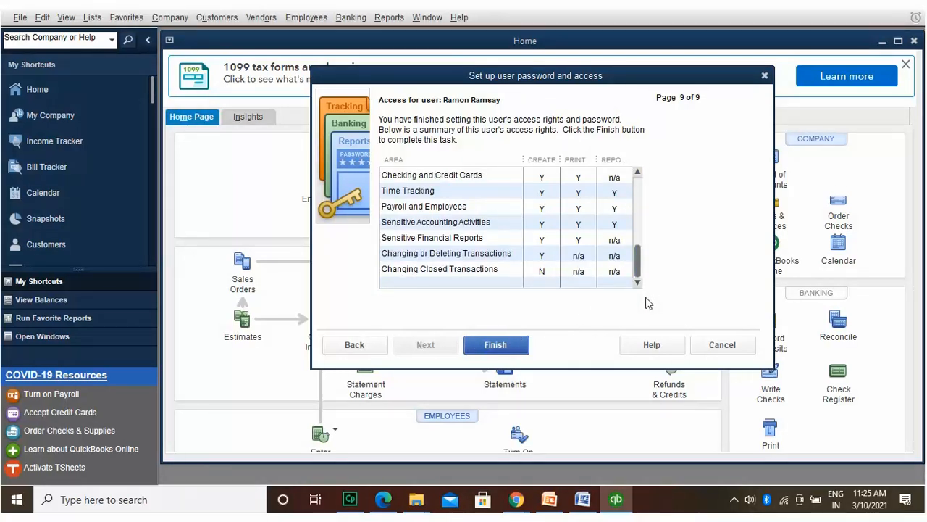
left_click(516, 342)
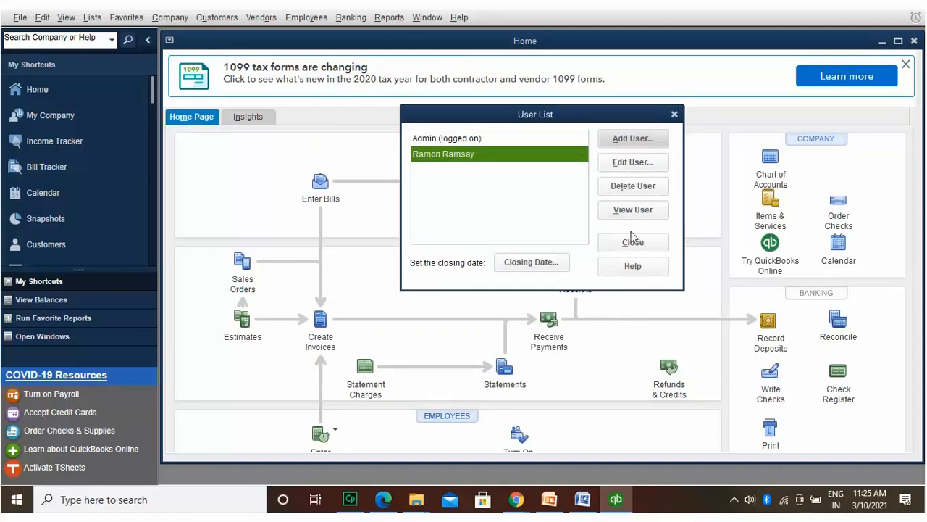
left_click(641, 139)
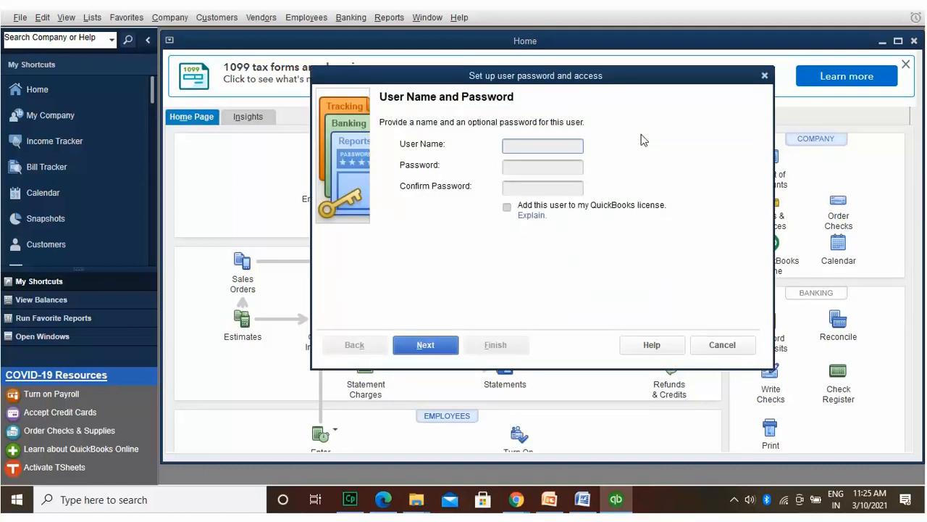
Step: Enter the second user's name, password and password confirmation, then continue
key("Tab")
type("************")
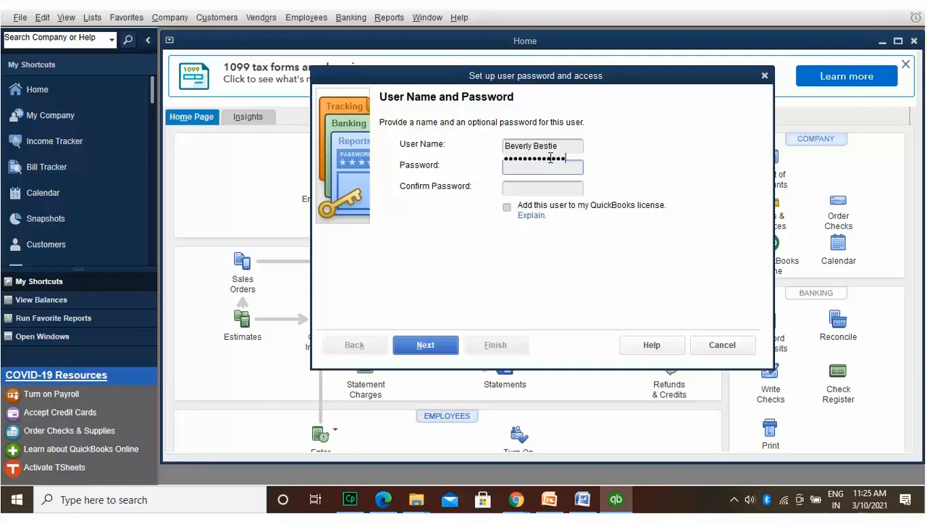
key("Tab")
type("*****")
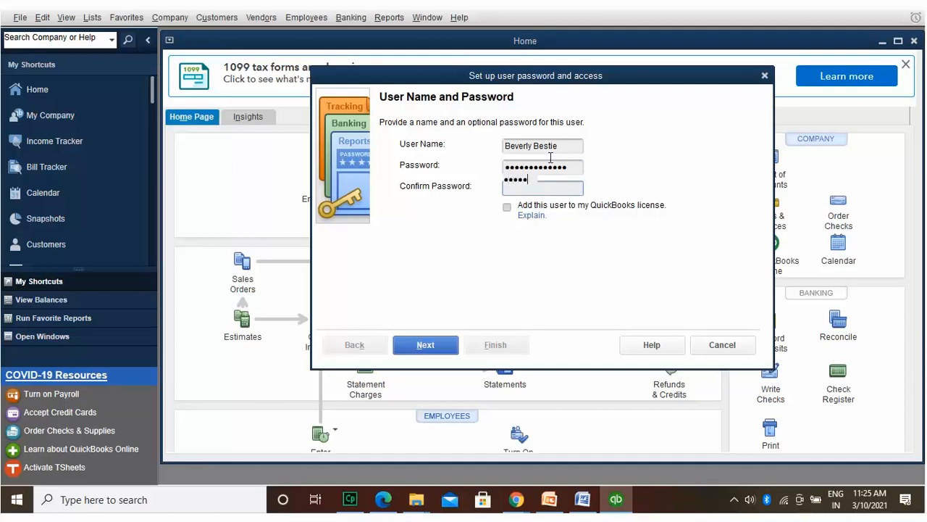
type("*******")
left_click(439, 342)
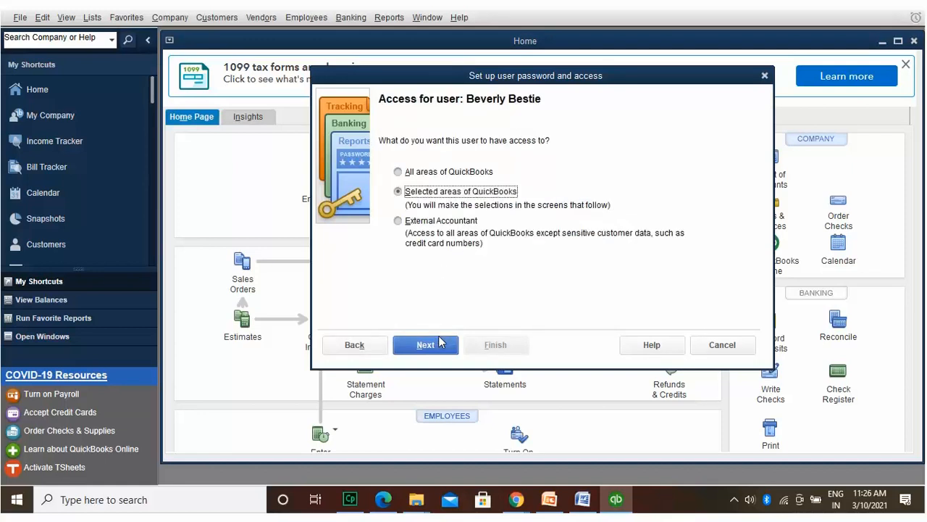
Step: Give selective create-only access to Sales/AR and Purchases/AP
left_click(443, 344)
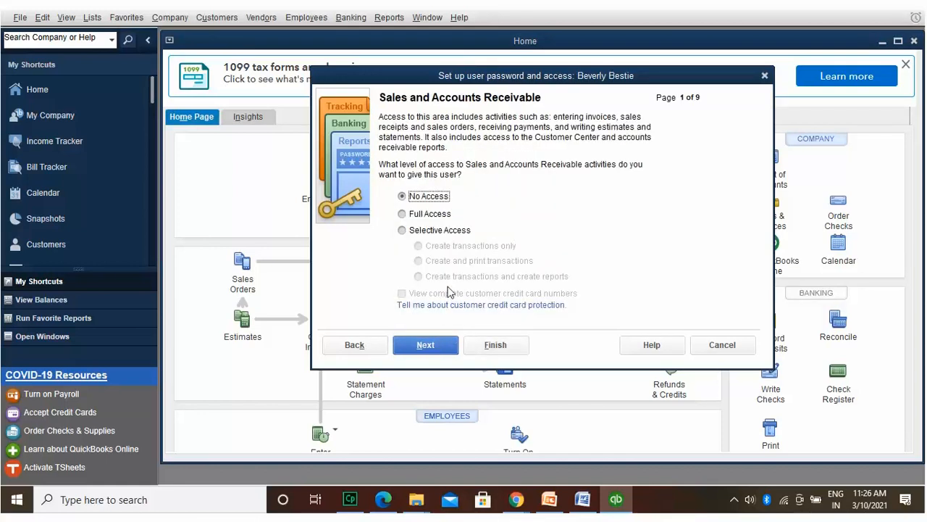
left_click(449, 226)
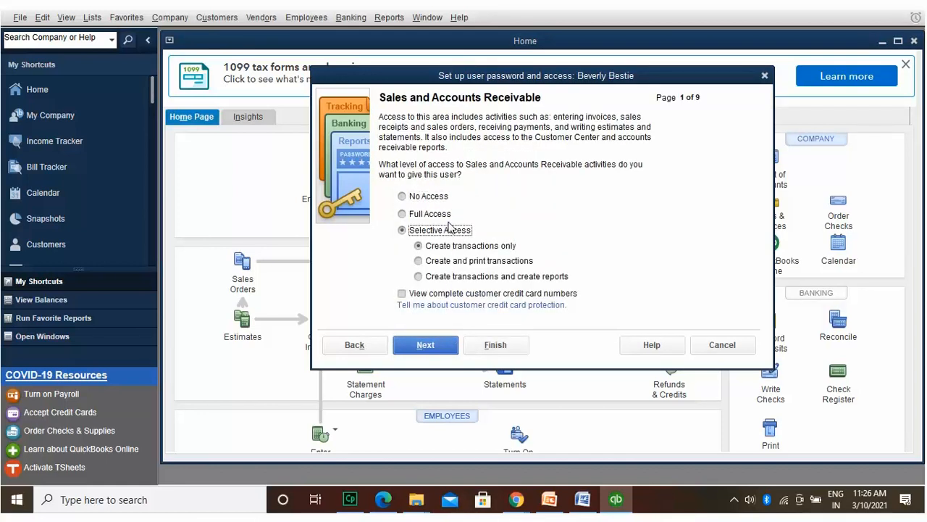
left_click(433, 258)
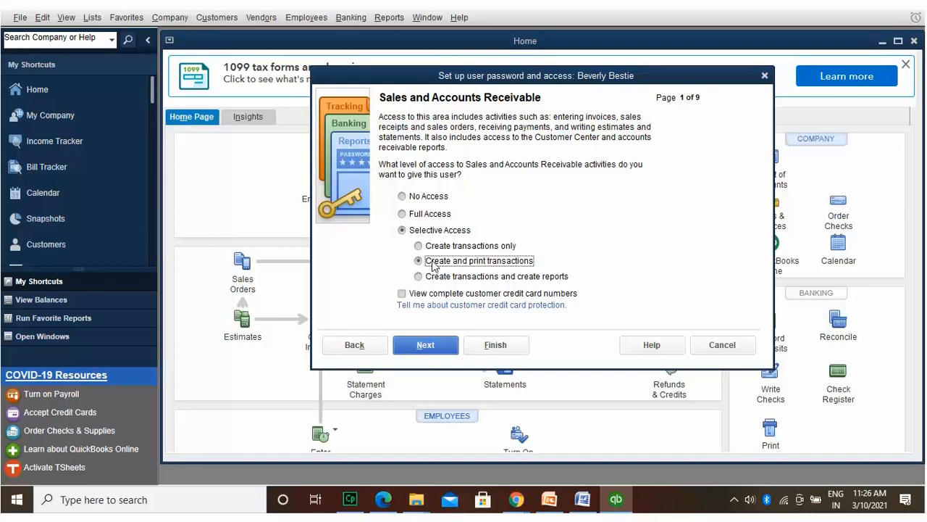
left_click(436, 275)
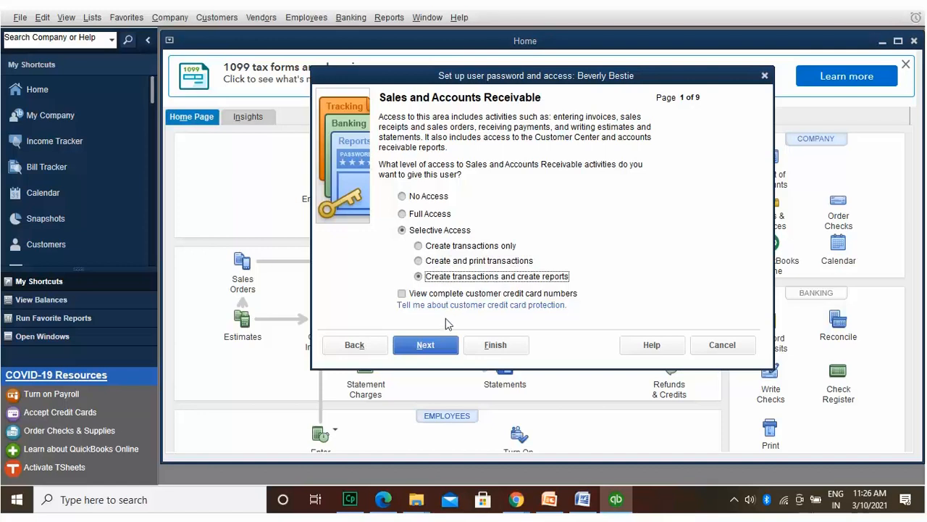
left_click(447, 343)
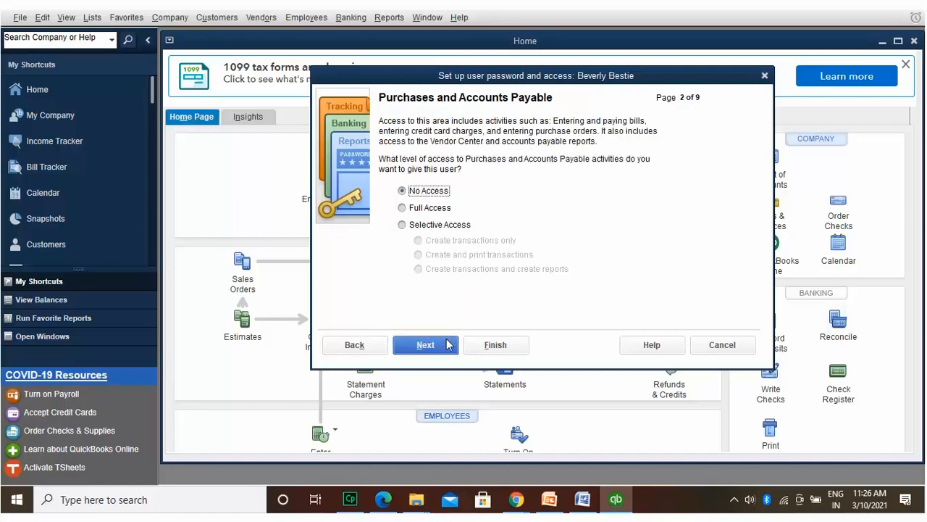
left_click(433, 225)
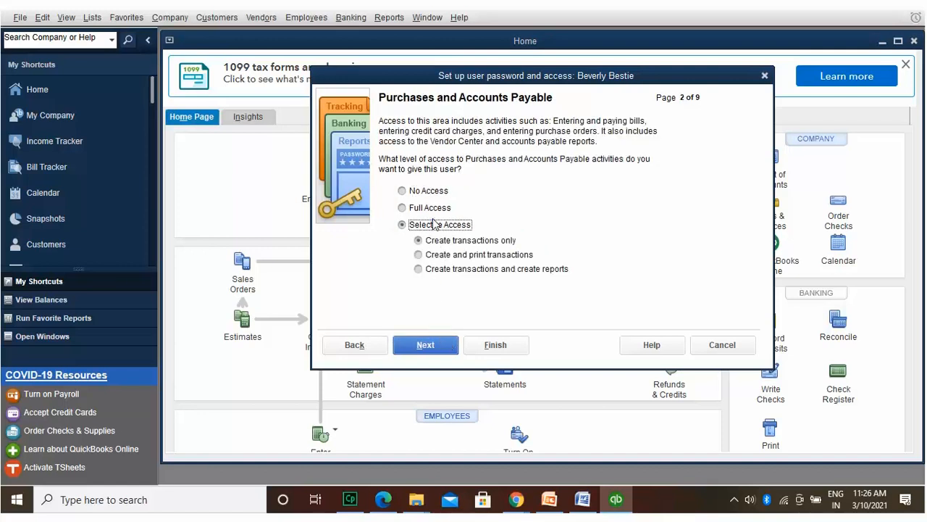
left_click(454, 266)
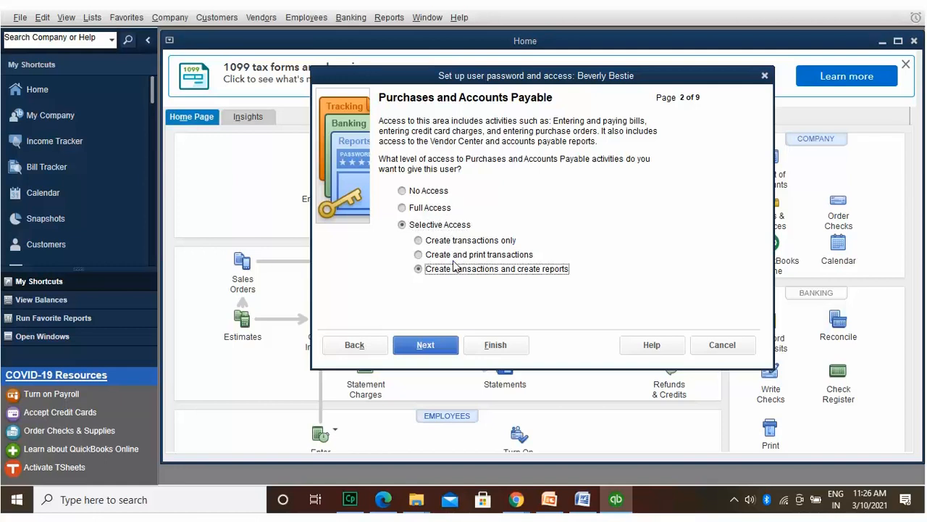
left_click(447, 345)
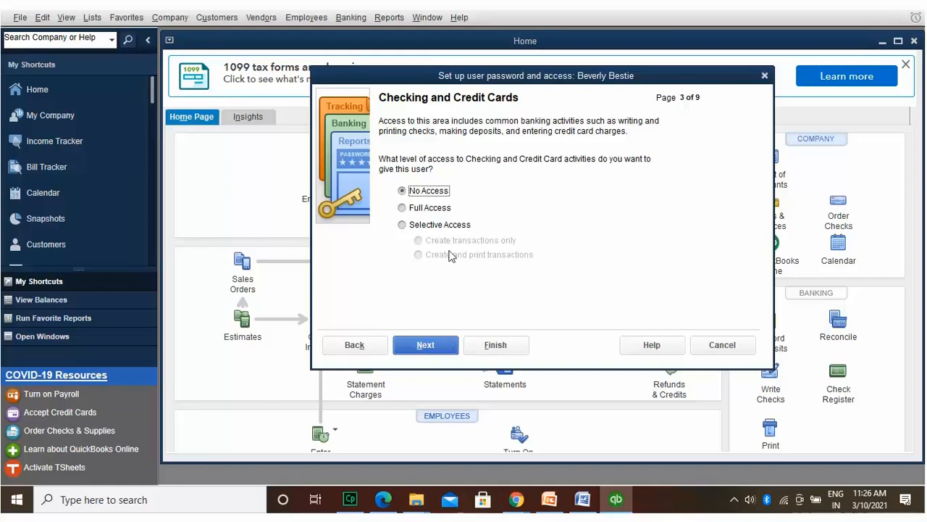
Step: Allow create-and-print for Checking/Credit Cards, create-only Time Tracking, and selective Payroll access
left_click(449, 221)
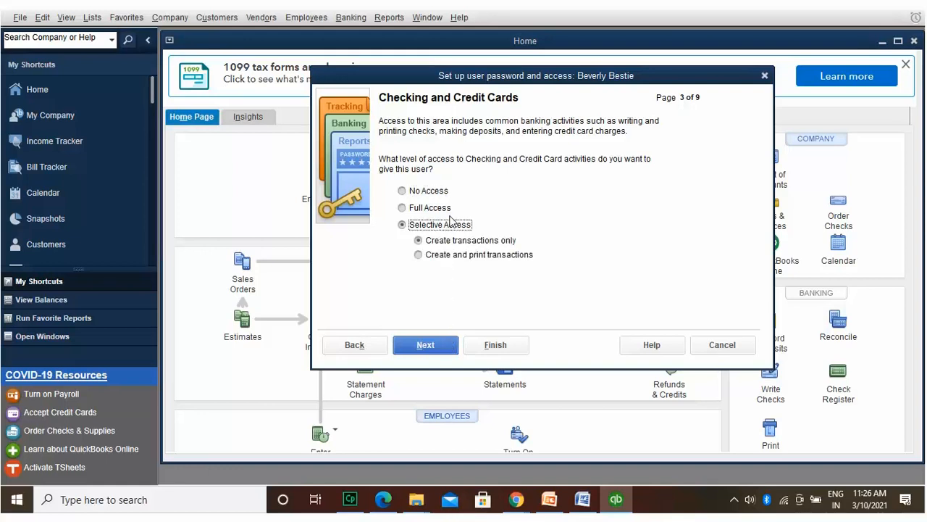
left_click(460, 254)
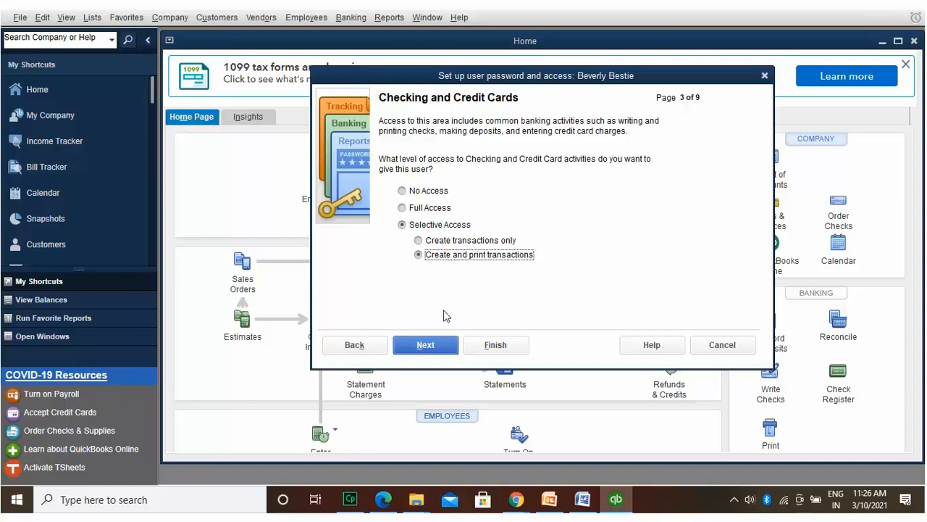
left_click(444, 341)
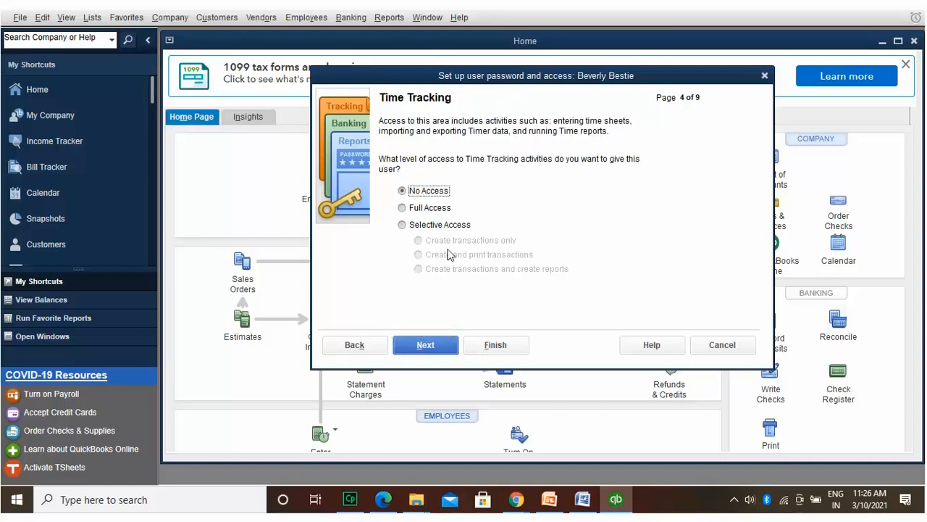
left_click(448, 223)
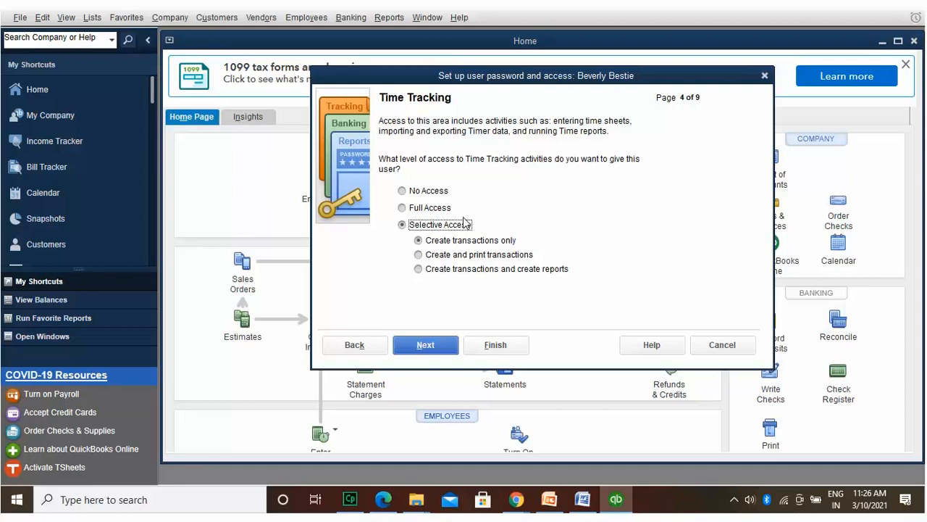
left_click(478, 240)
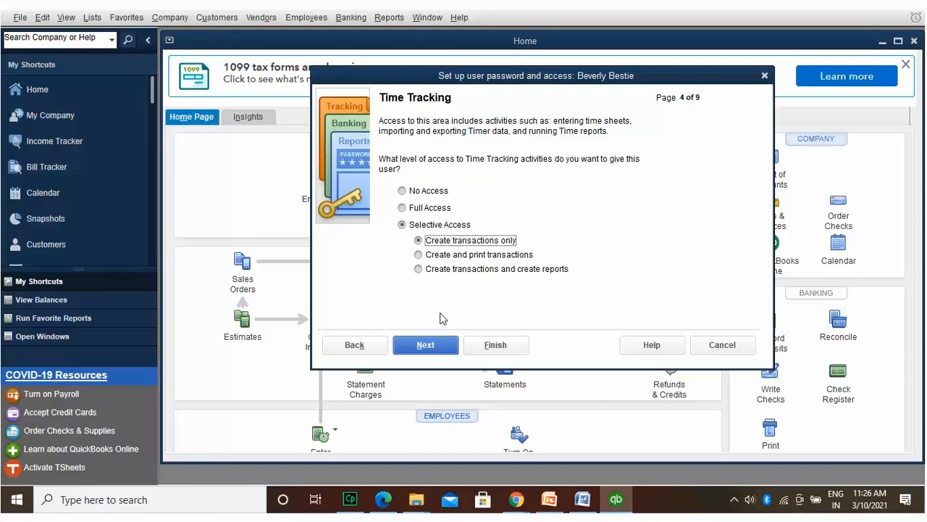
left_click(441, 339)
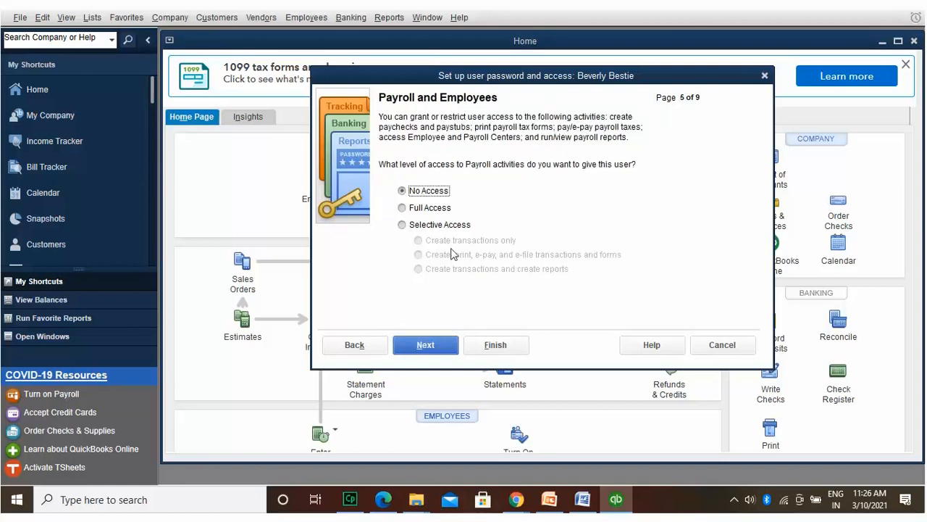
left_click(452, 223)
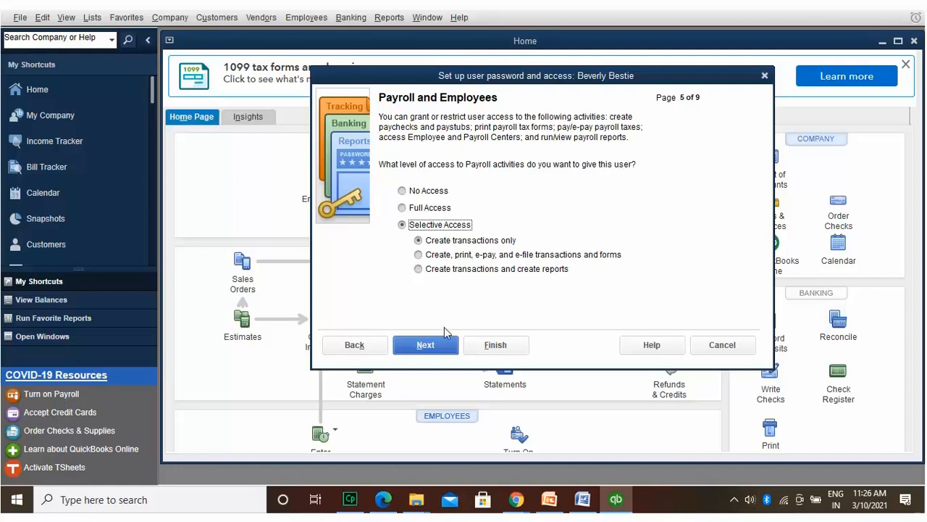
left_click(428, 344)
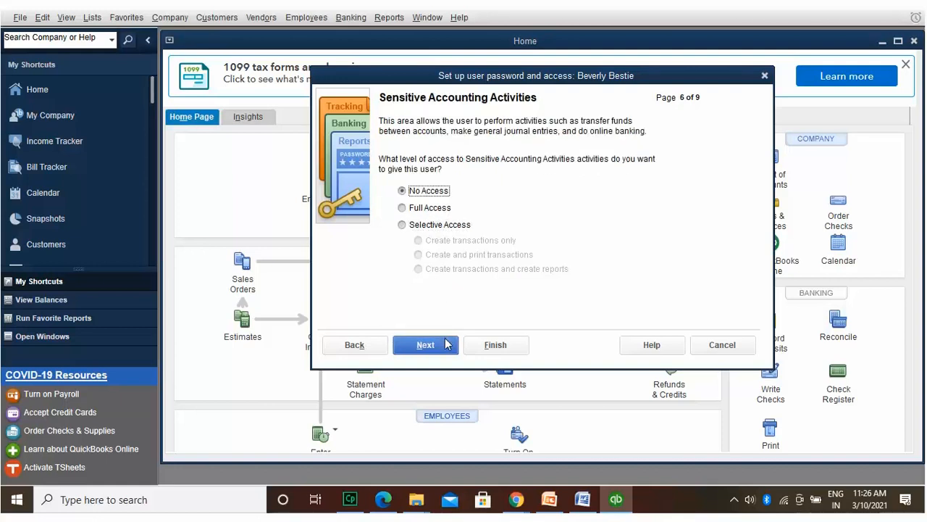
Step: Give selective sensitive accounting and reporting access, allow changing pre-closing-date transactions, and reach the summary
left_click(457, 223)
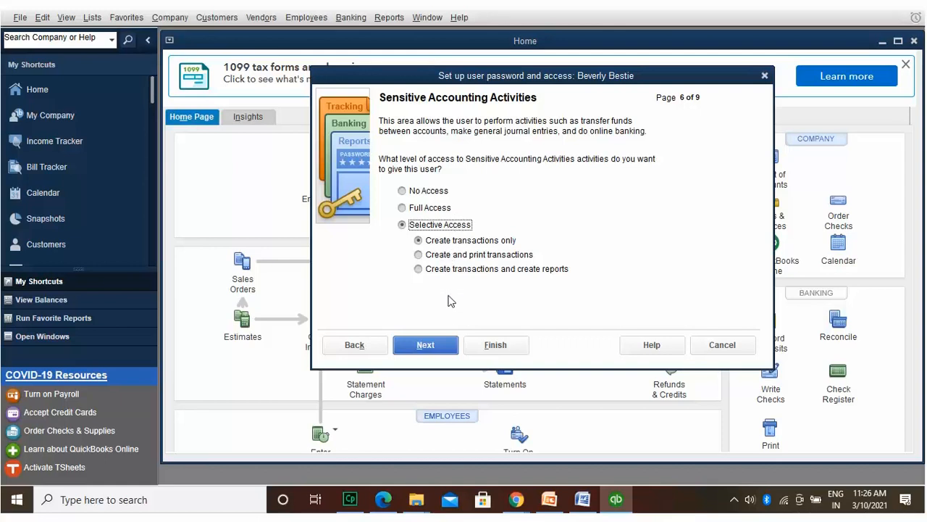
left_click(449, 343)
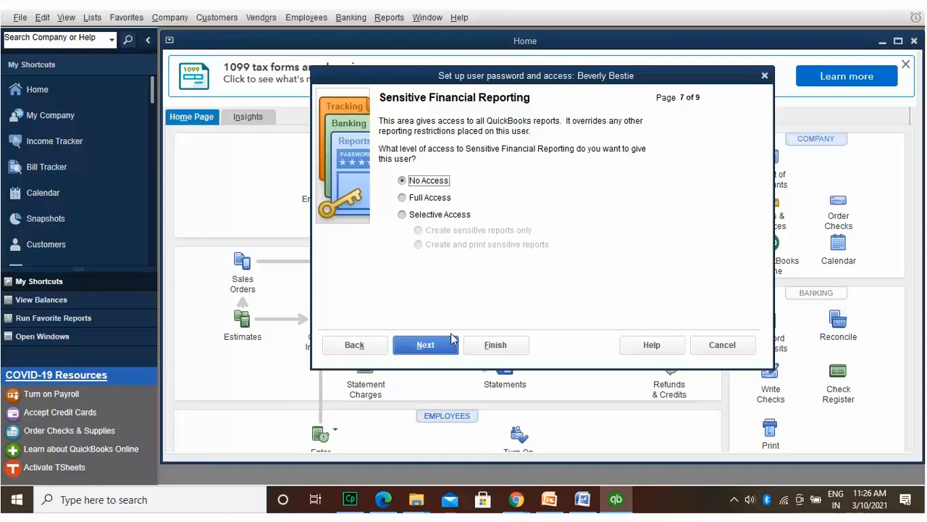
left_click(460, 212)
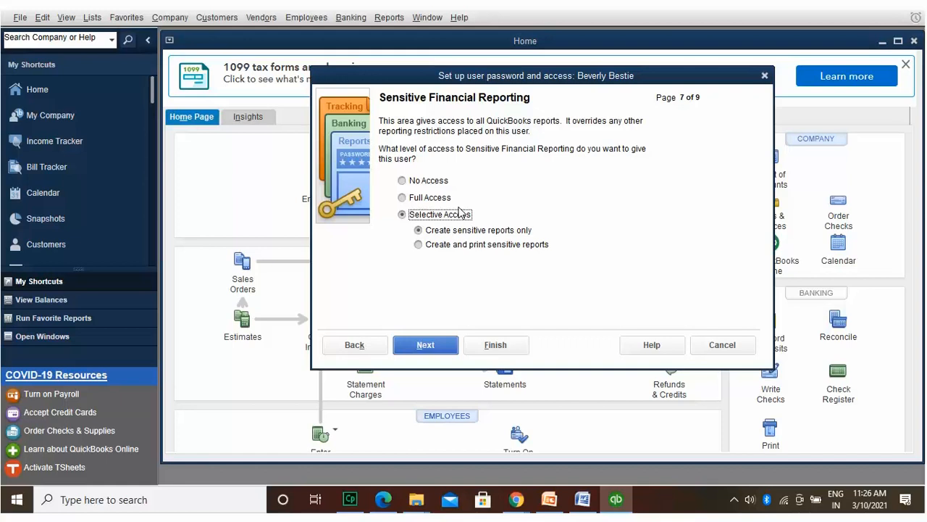
left_click(453, 343)
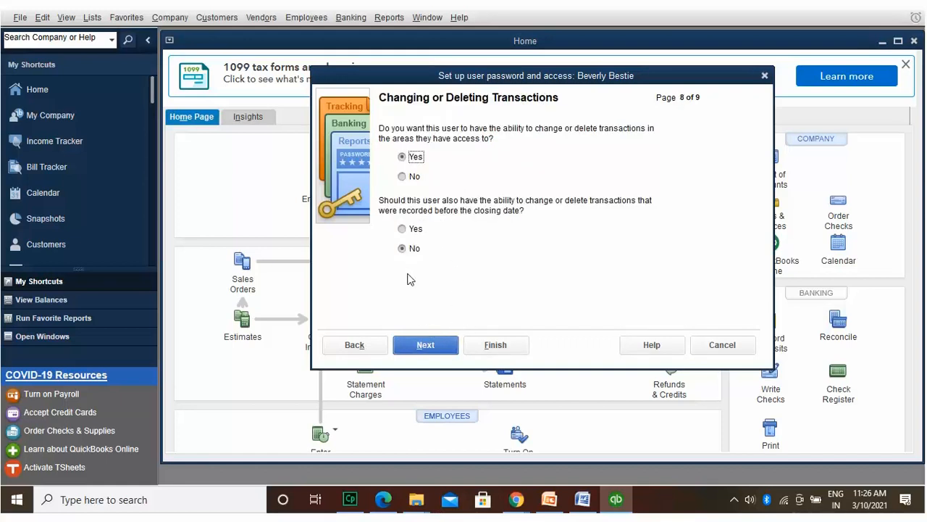
left_click(405, 225)
left_click(447, 341)
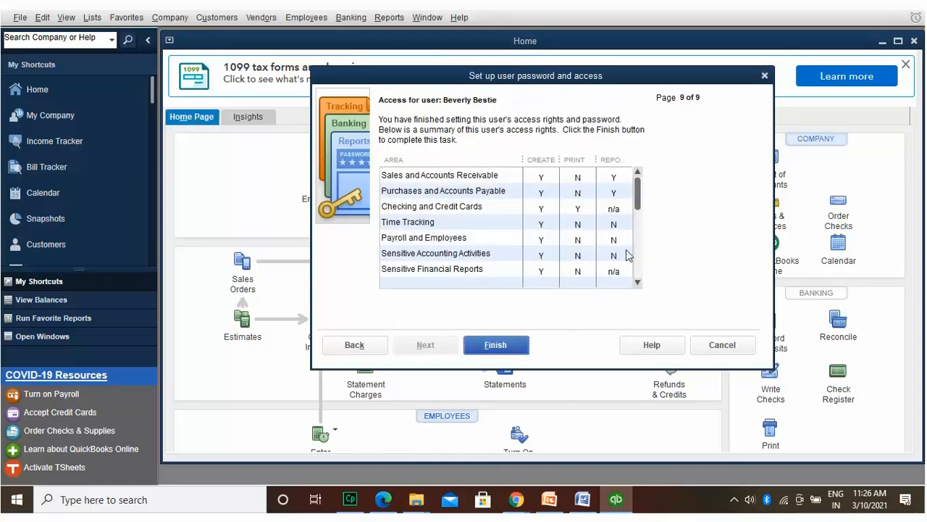
left_click_drag(635, 194, 645, 305)
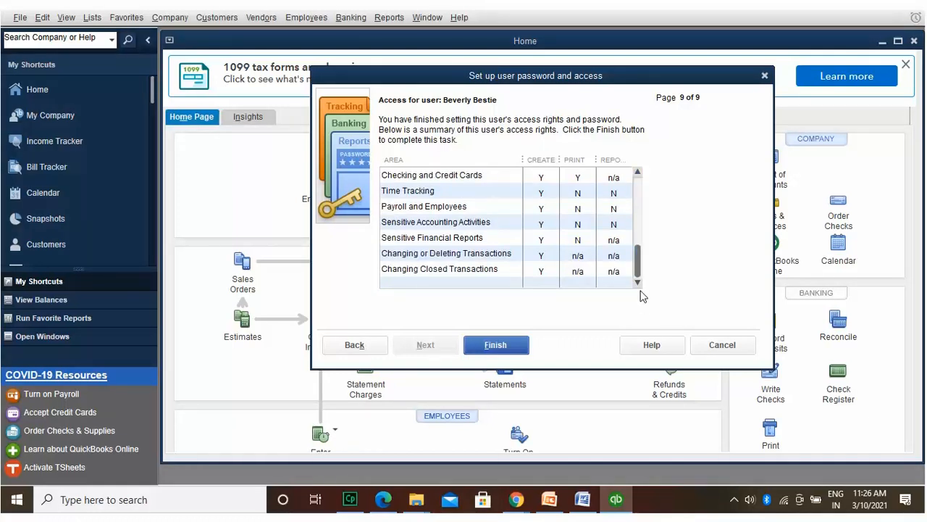
left_click(498, 342)
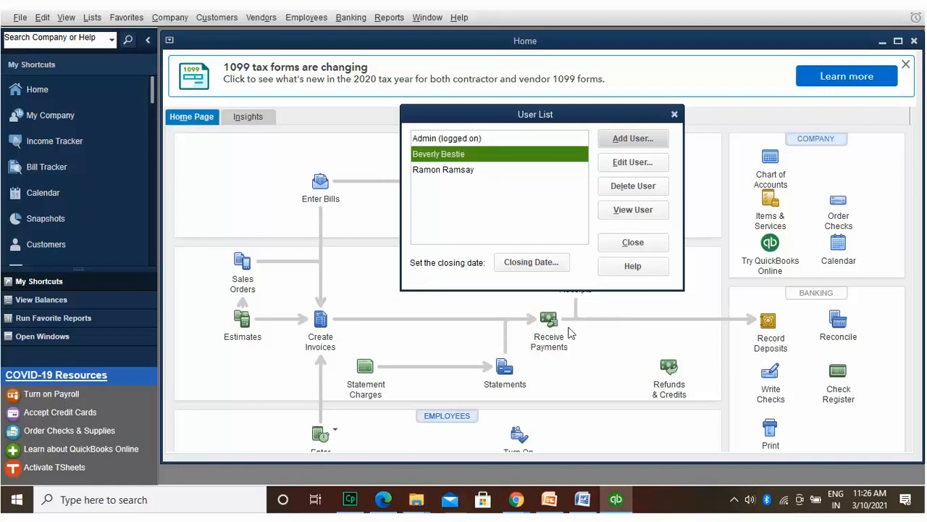
key("End")
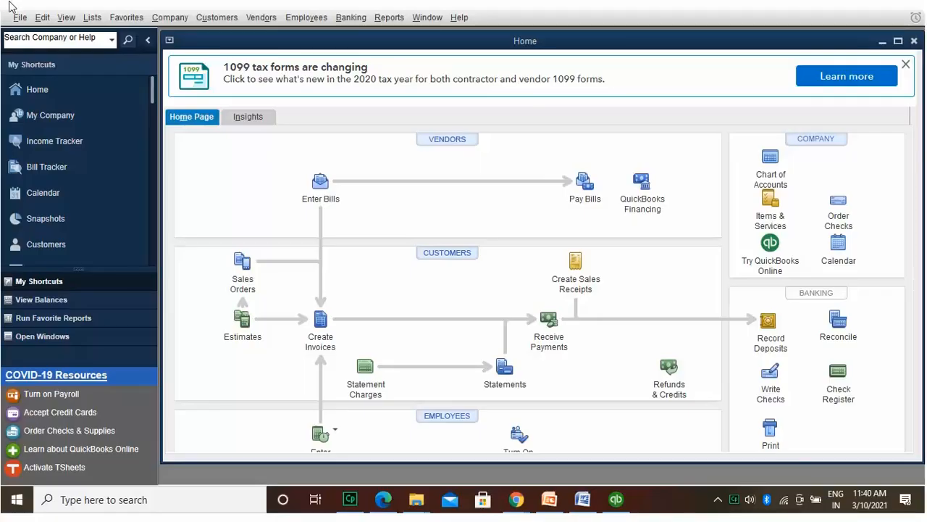
Step: Reopen the User List via Company > Set Up Users and Passwords > Set Up Users
left_click(173, 15)
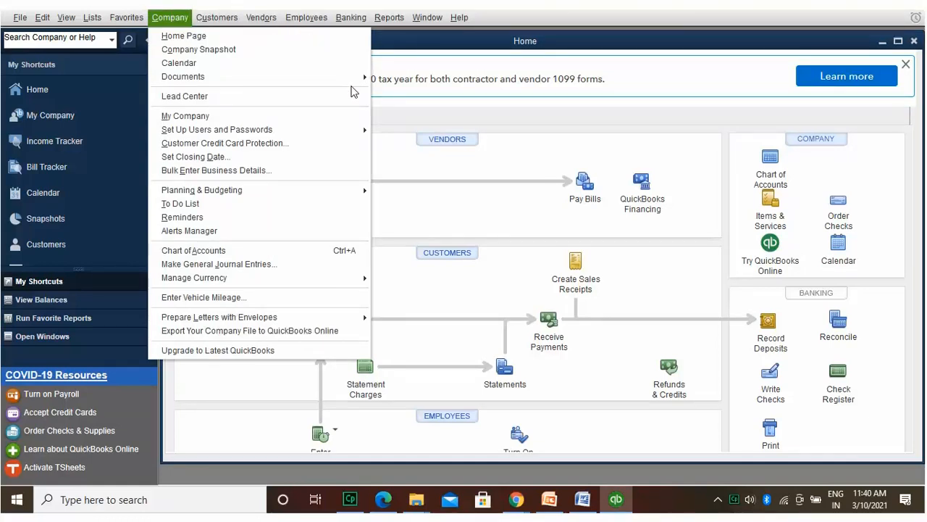
mouse_move(356, 127)
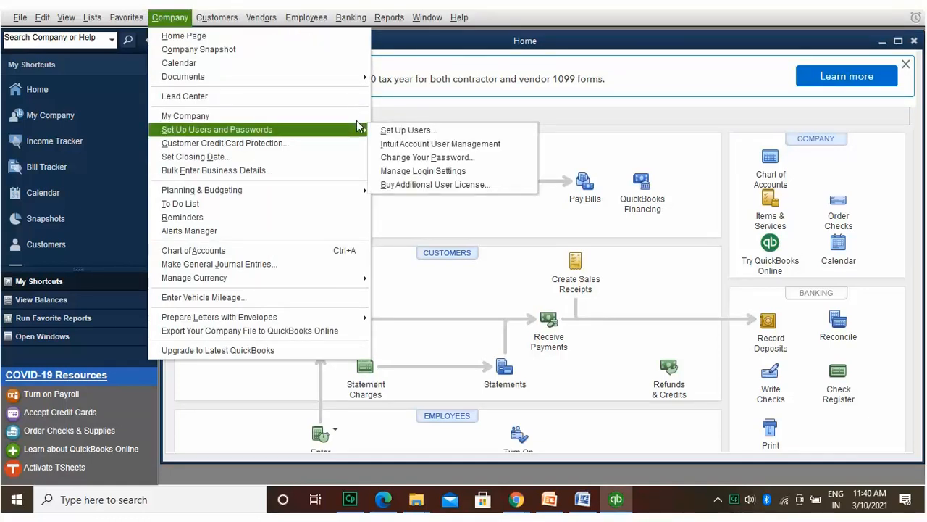
left_click(386, 123)
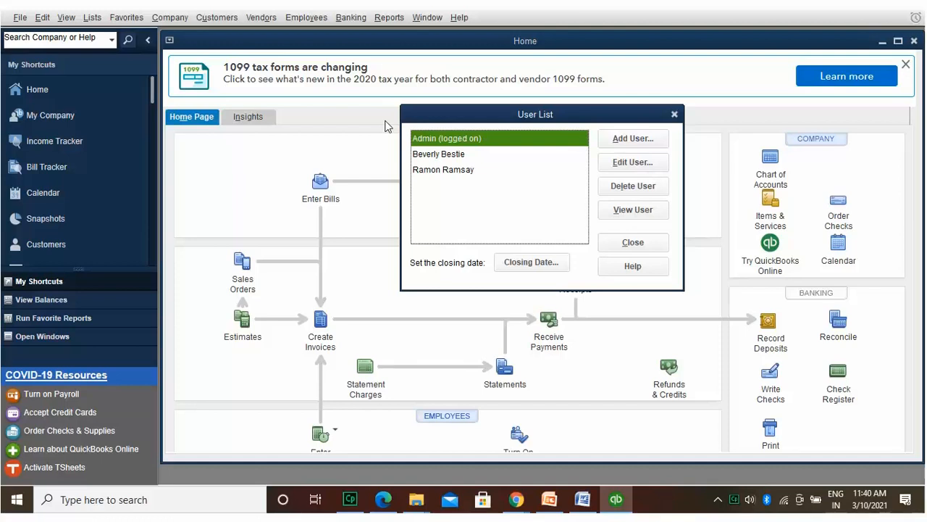
left_click(471, 168)
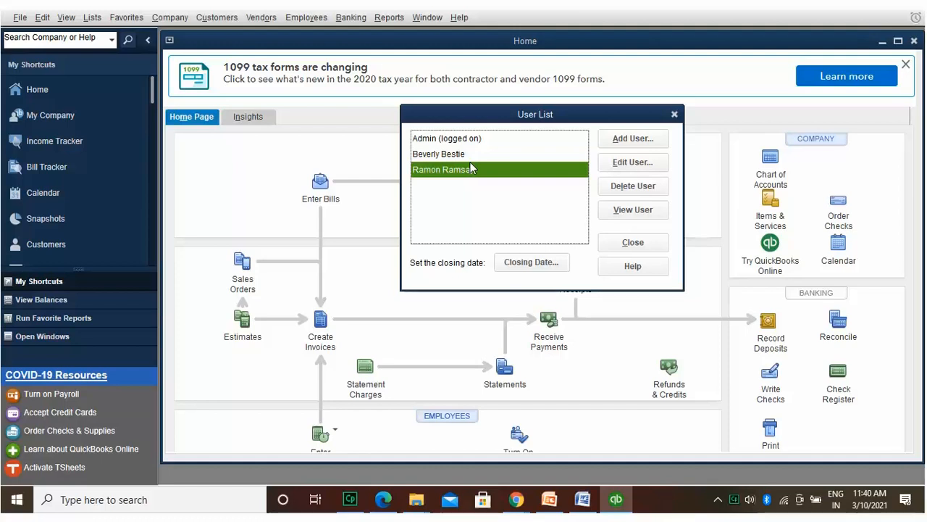
left_click(629, 158)
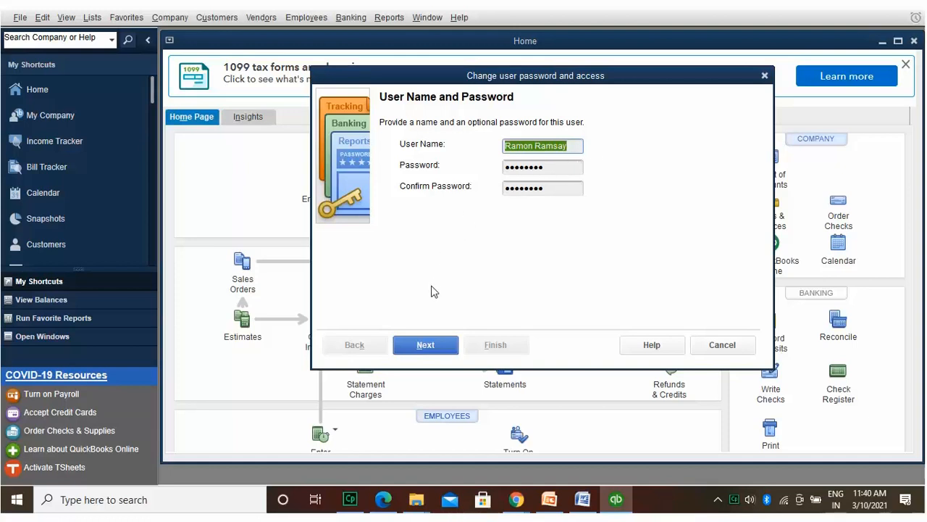
left_click(426, 346)
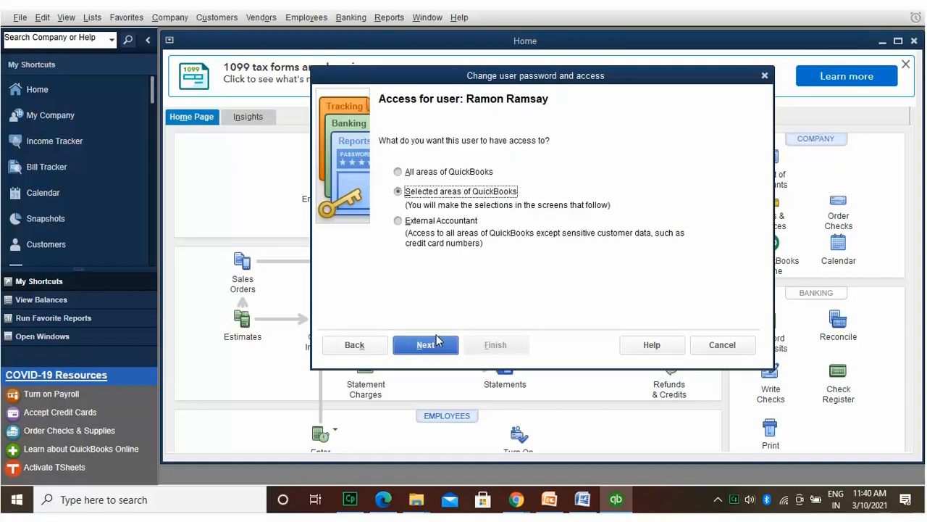
left_click(452, 168)
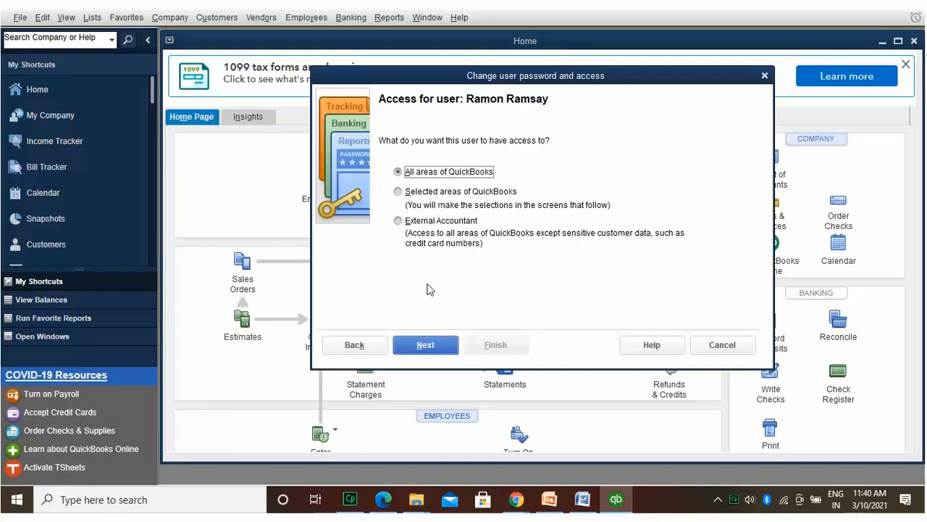
left_click(428, 343)
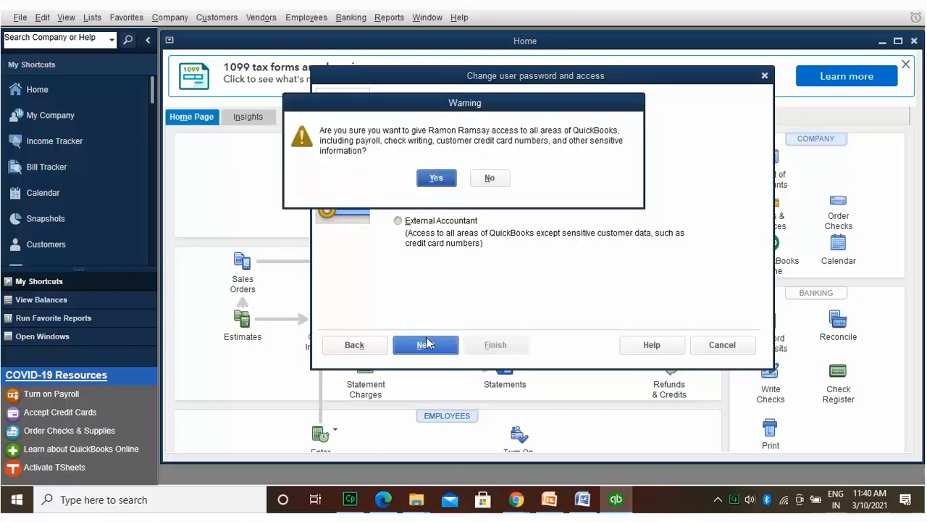
left_click(436, 176)
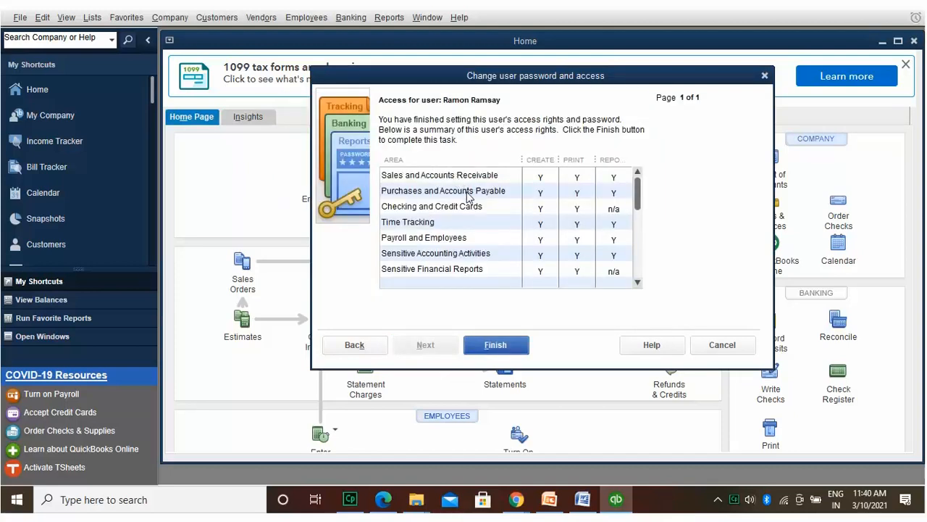
left_click(487, 345)
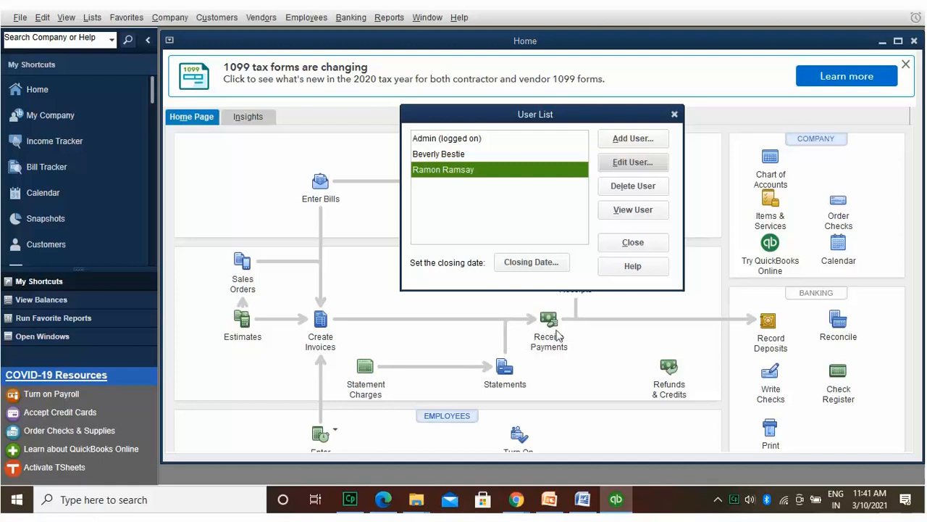
left_click(654, 183)
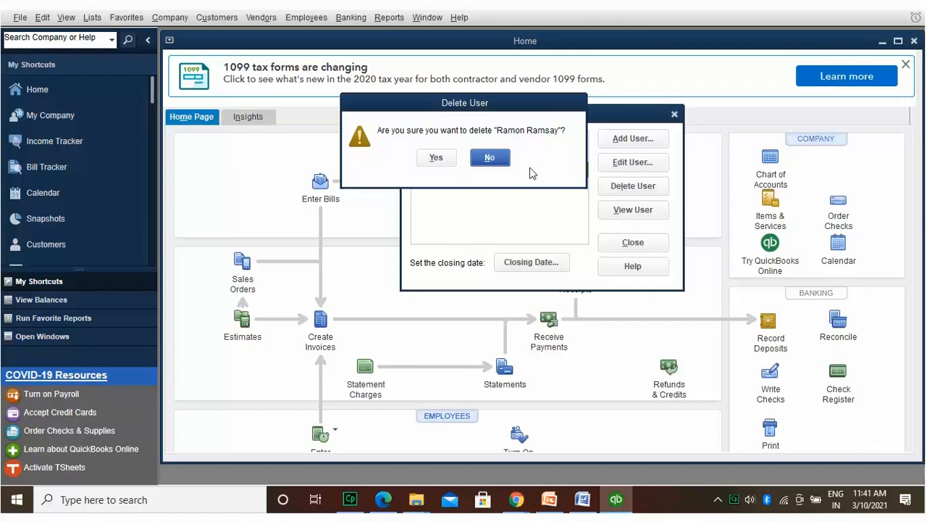
left_click(492, 156)
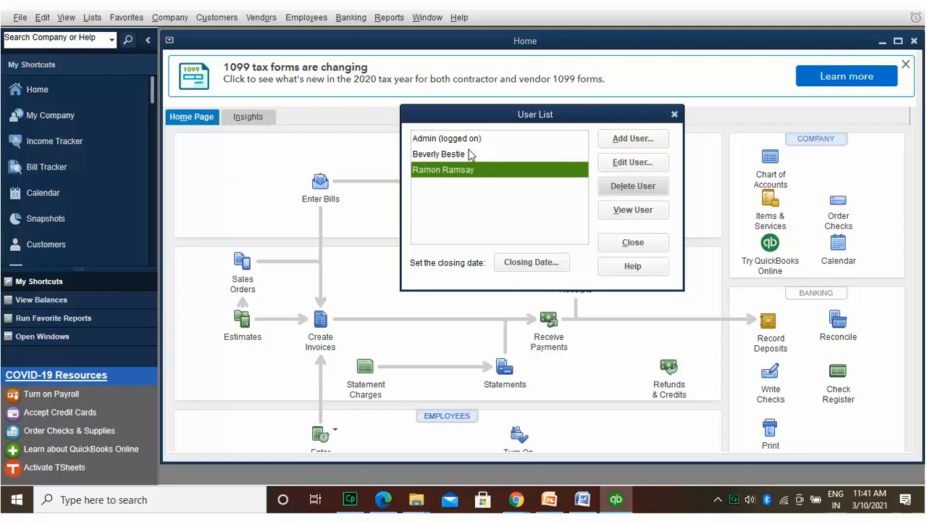
left_click(461, 152)
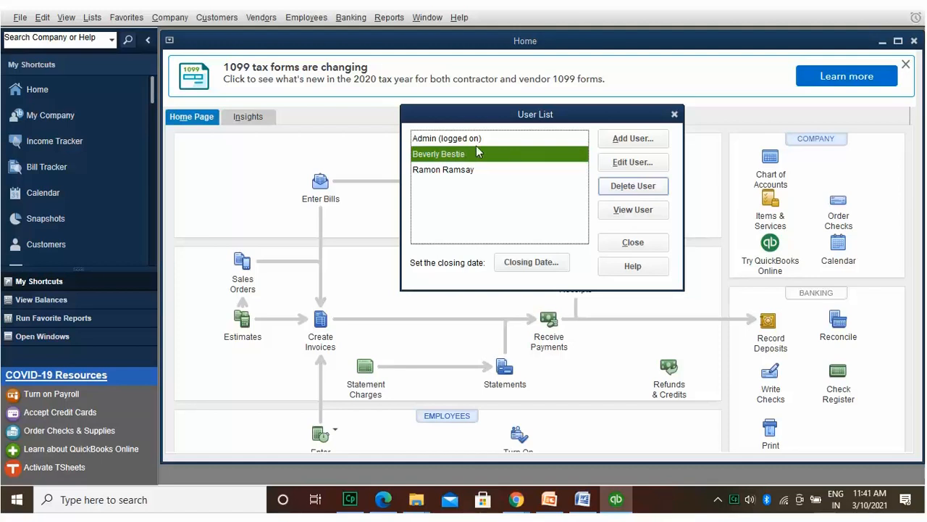
left_click(641, 186)
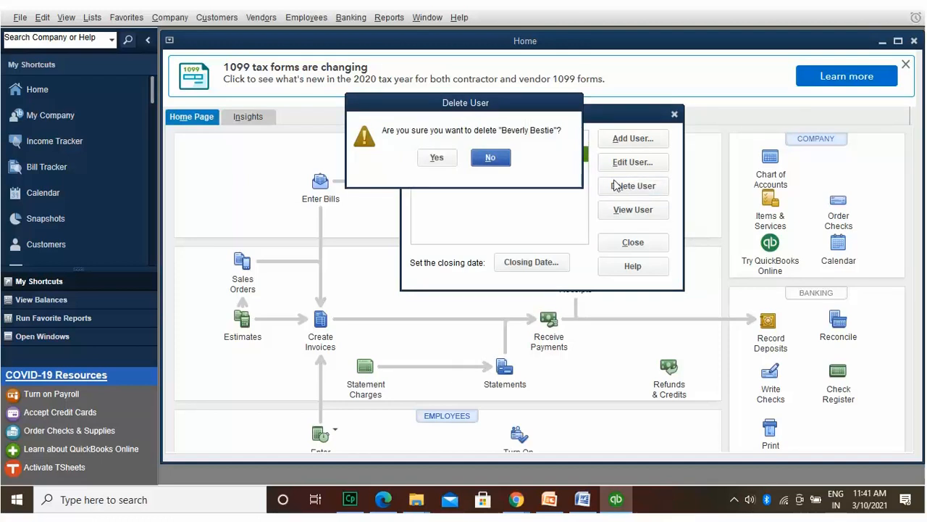
left_click(436, 156)
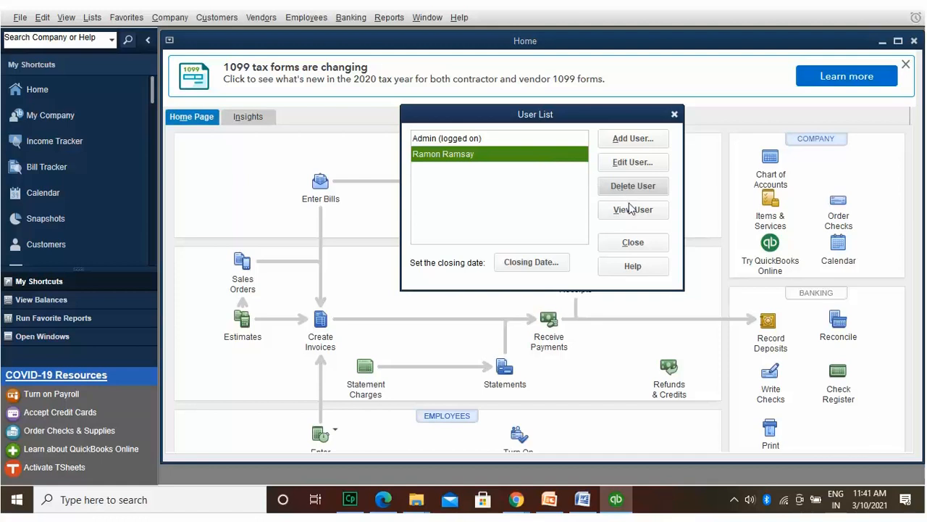
left_click(639, 242)
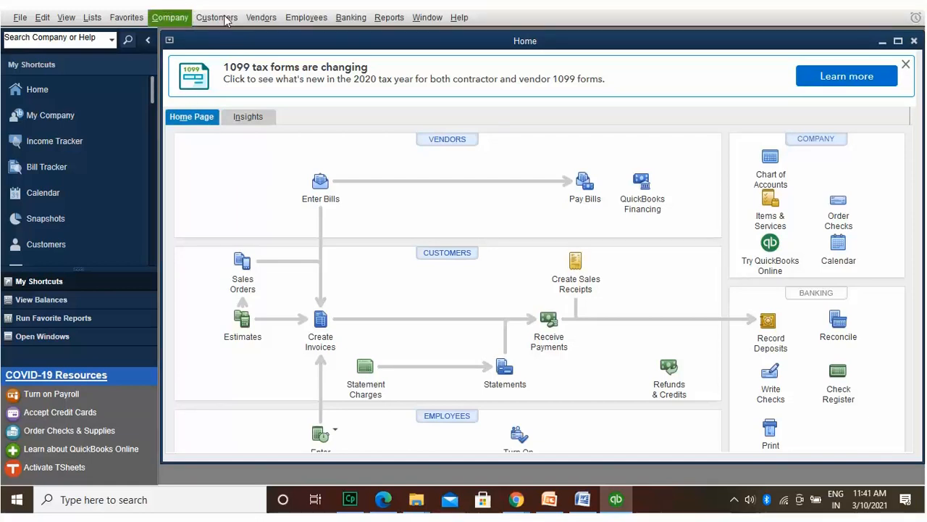
Step: Open Company > Chart of Accounts and bring up its Account menu
left_click(354, 497)
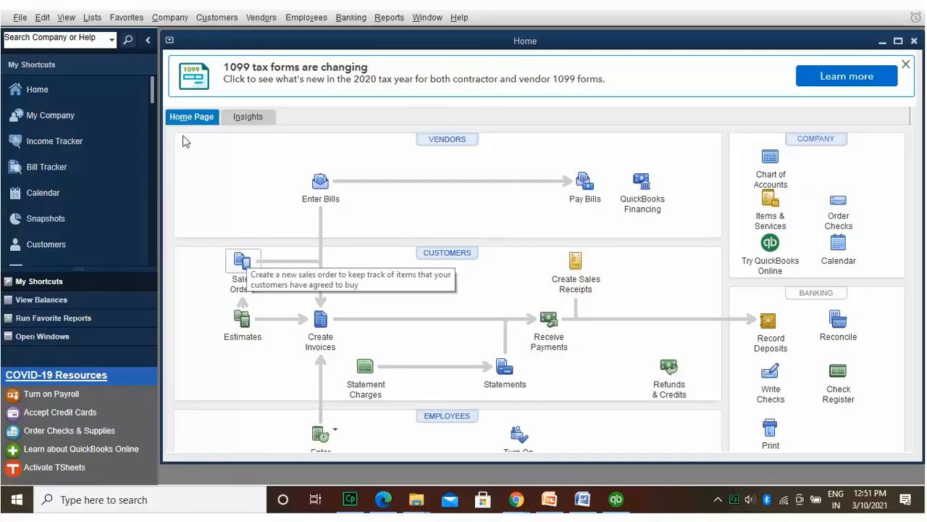
left_click(174, 15)
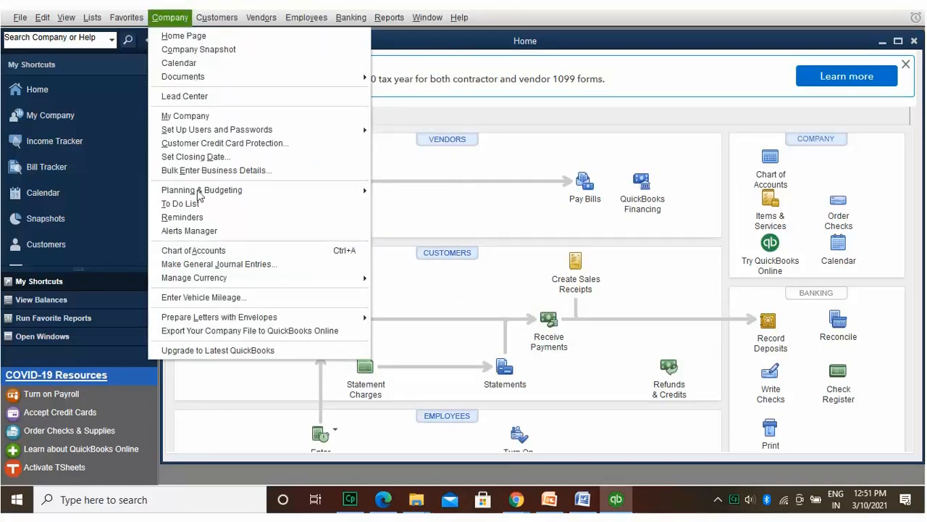
left_click(200, 250)
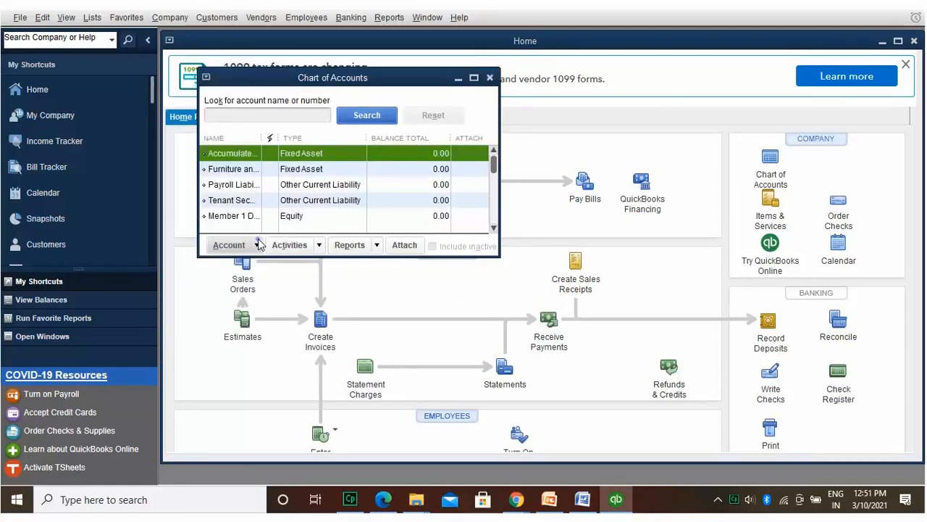
left_click(259, 245)
Step: Add Income account 'Financial Earnings' with a composite-earnings description, <Not tax related>, via Save & New
left_click(255, 263)
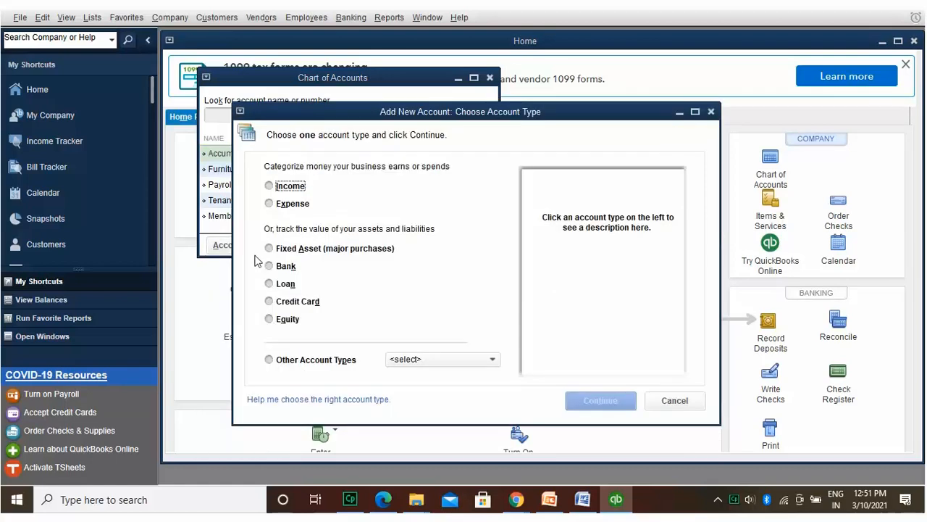
left_click(269, 185)
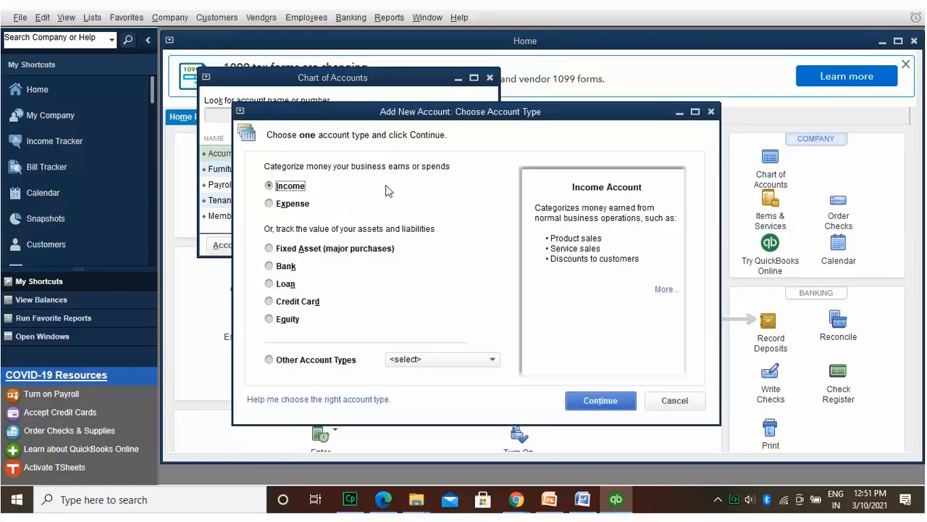
left_click(603, 399)
type("Financial Earnings")
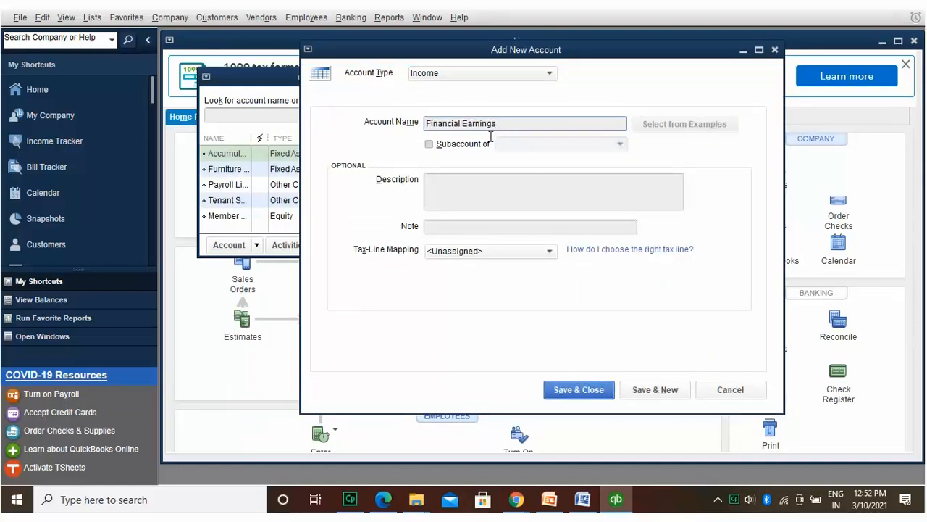
left_click(482, 172)
type("It is te")
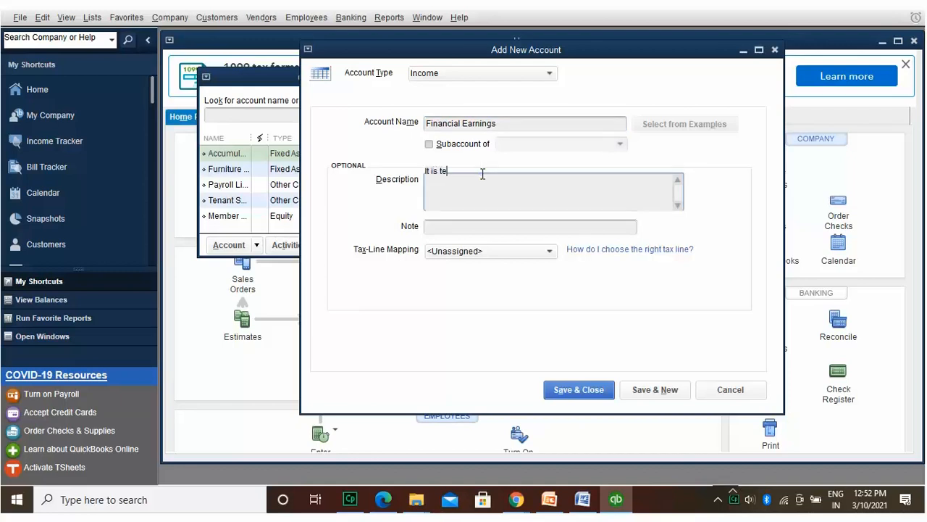
type("h composite account of al")
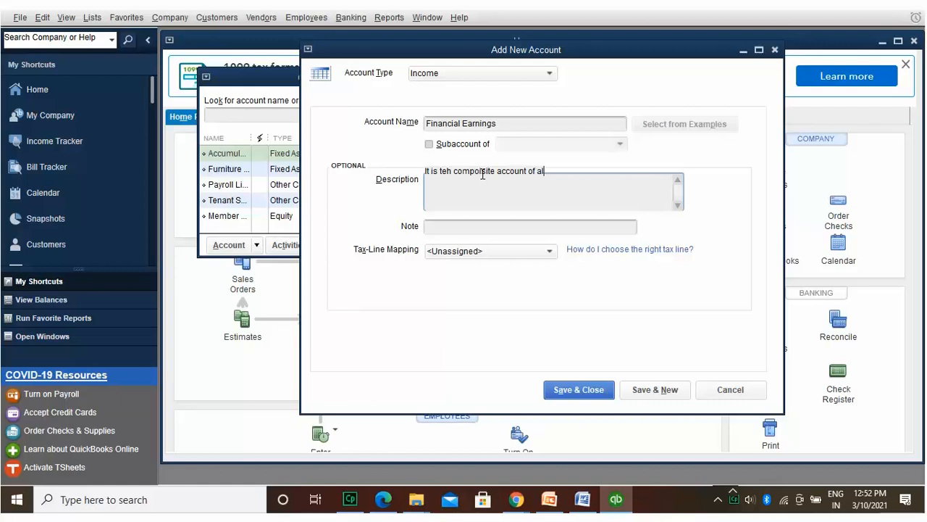
type("l teh earnings fr")
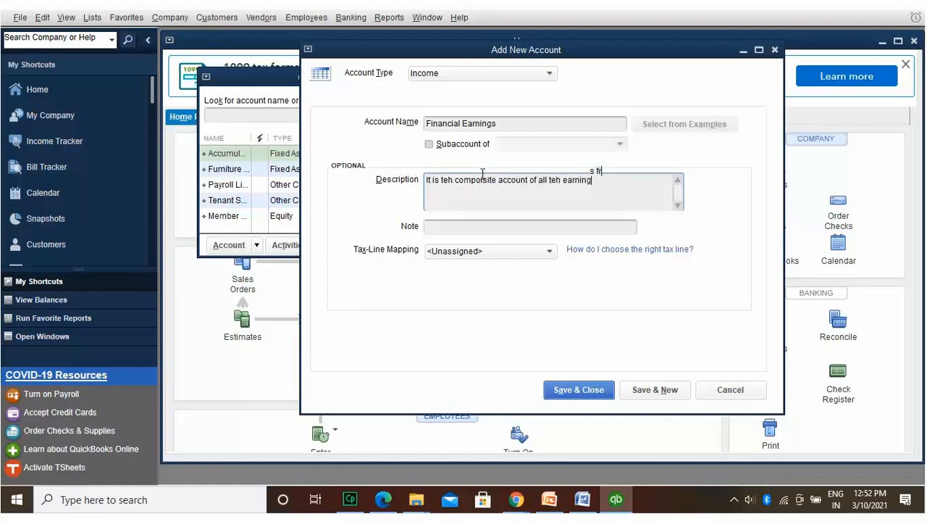
type("om the operations.")
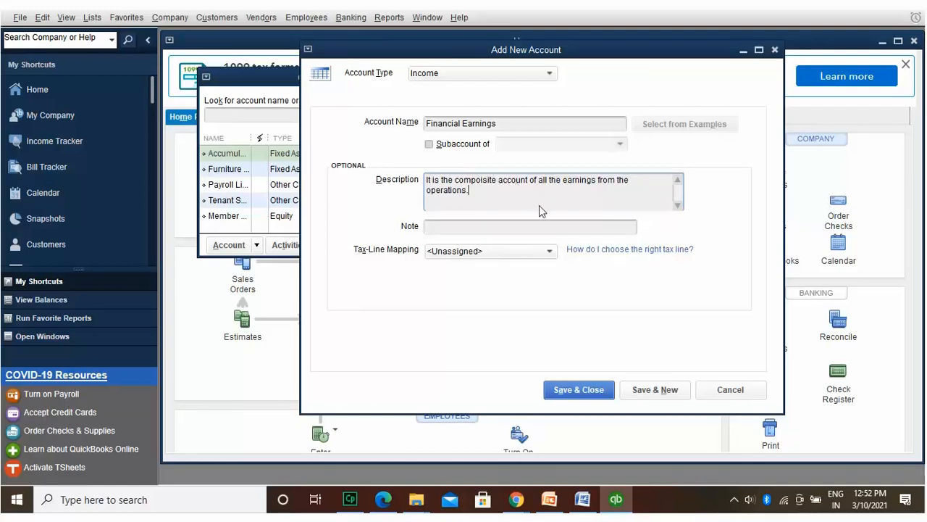
left_click(548, 251)
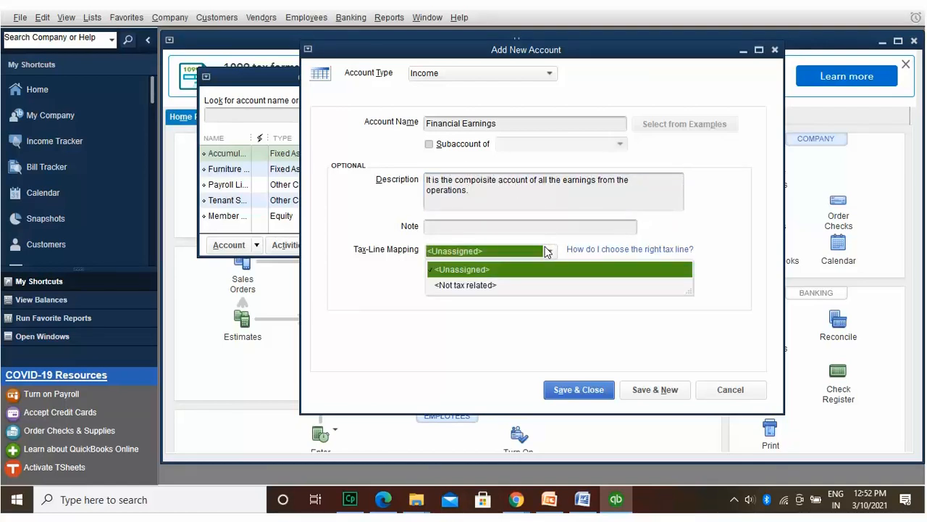
left_click(536, 284)
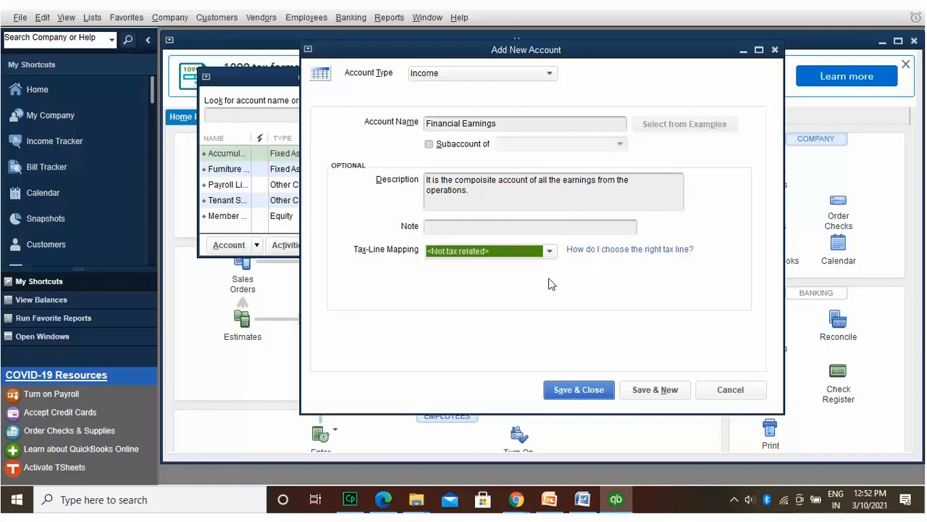
left_click(657, 384)
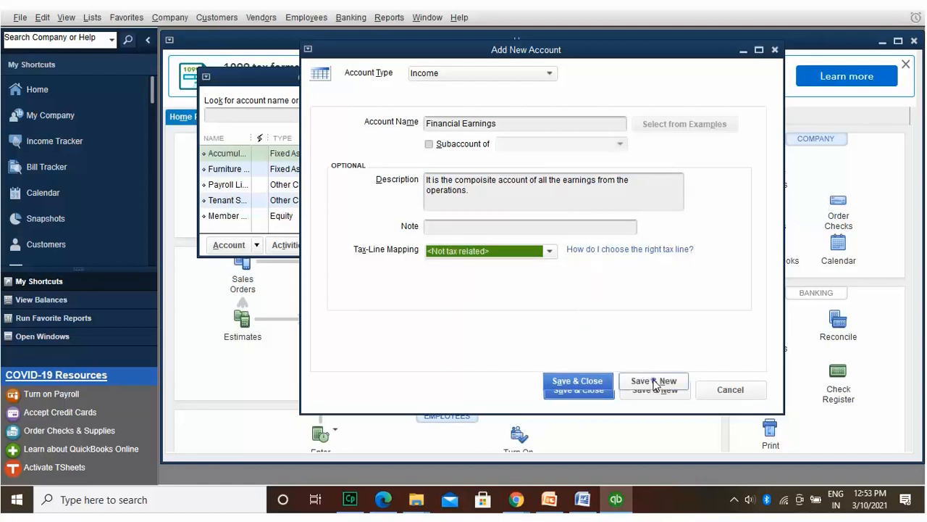
Step: Create Cost of Goods Sold account 'Cost of Goods Supplied' describing item costs, with no tax-line mapping
left_click(549, 73)
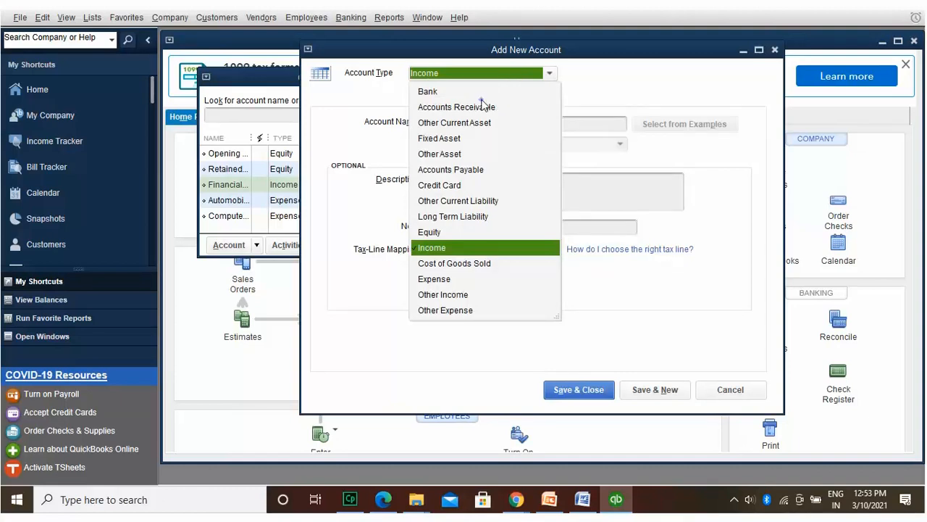
left_click(484, 107)
left_click(549, 73)
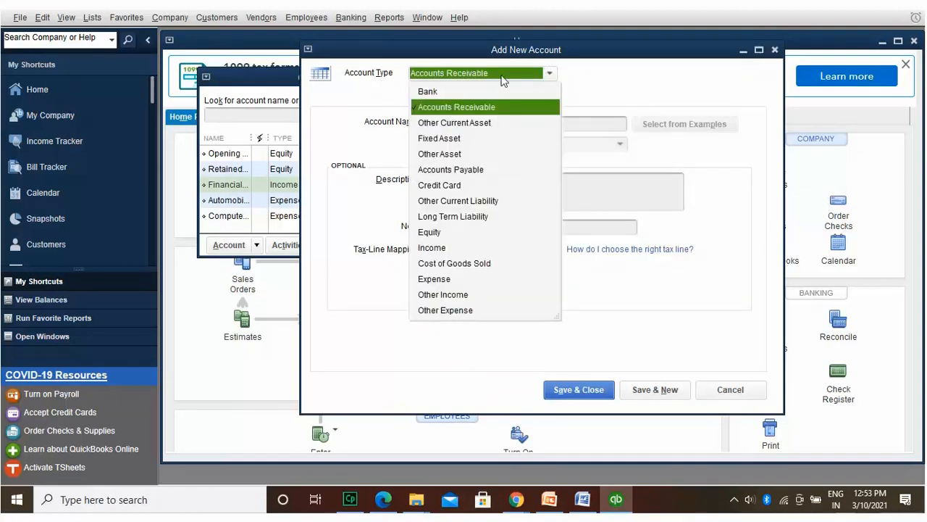
left_click(442, 262)
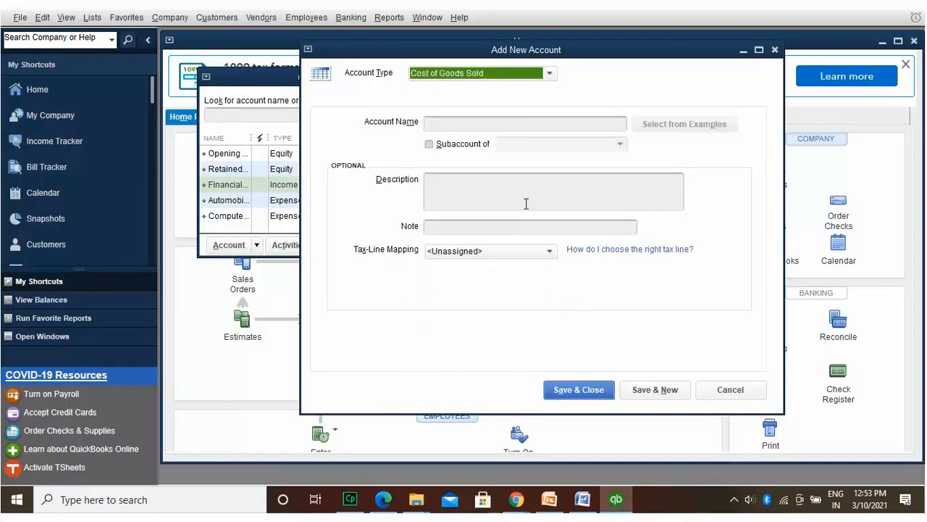
left_click(542, 115)
type("Cost of")
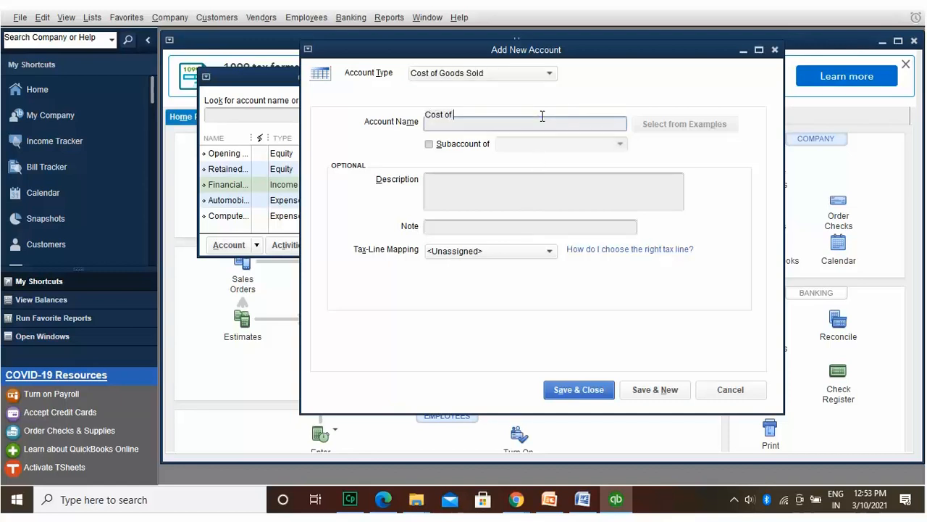
type(" Goods Sup")
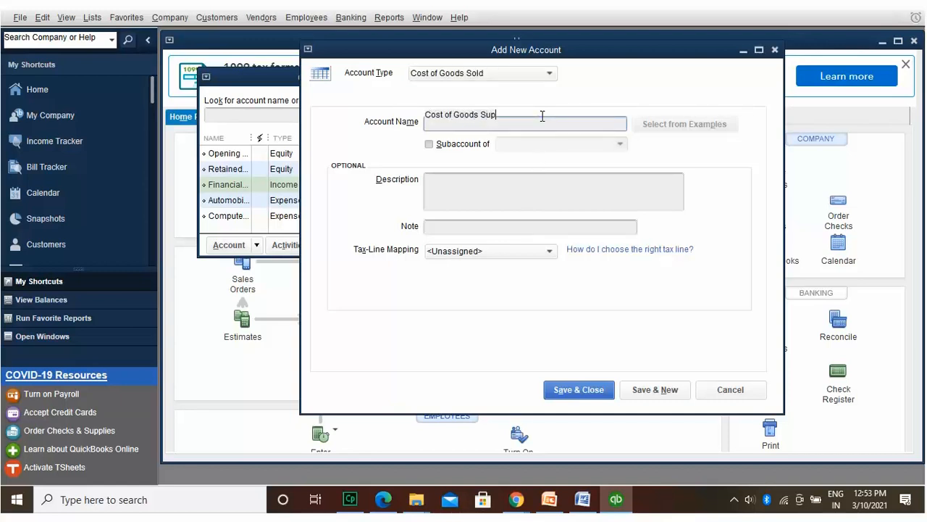
type("plied")
left_click(489, 181)
type("IT is a specif")
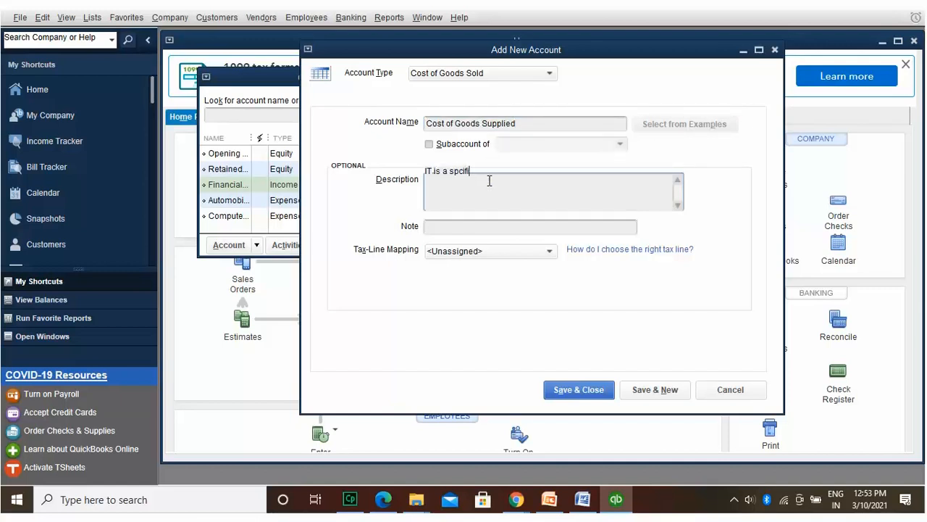
type("ied cost account for the cost of the items we buy.")
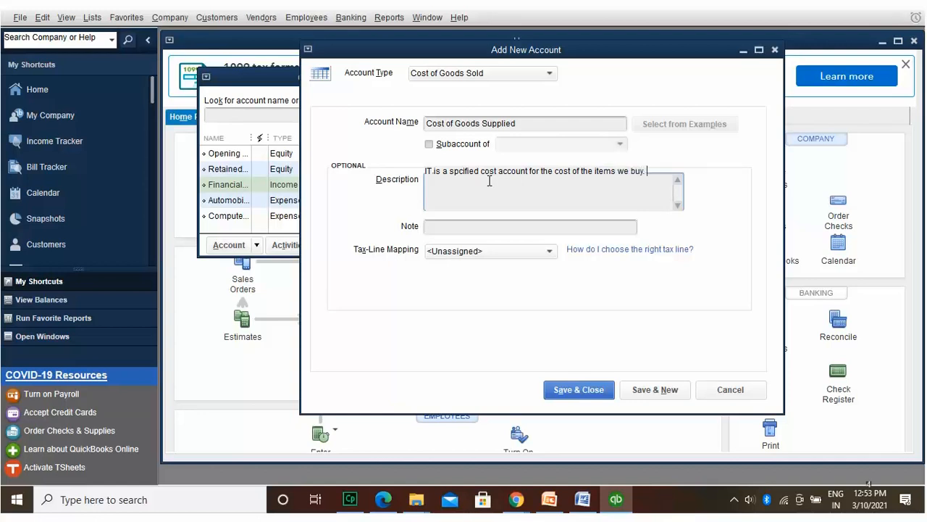
key("Tab")
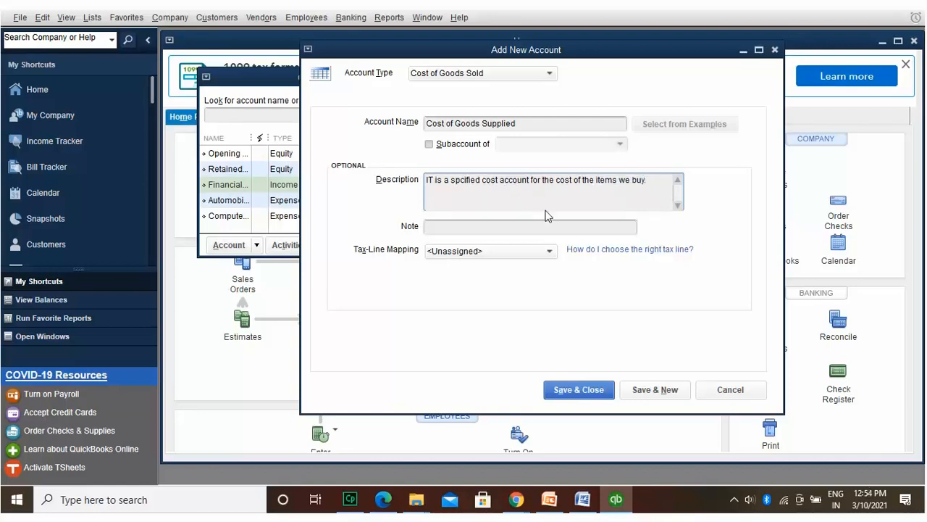
left_click(550, 250)
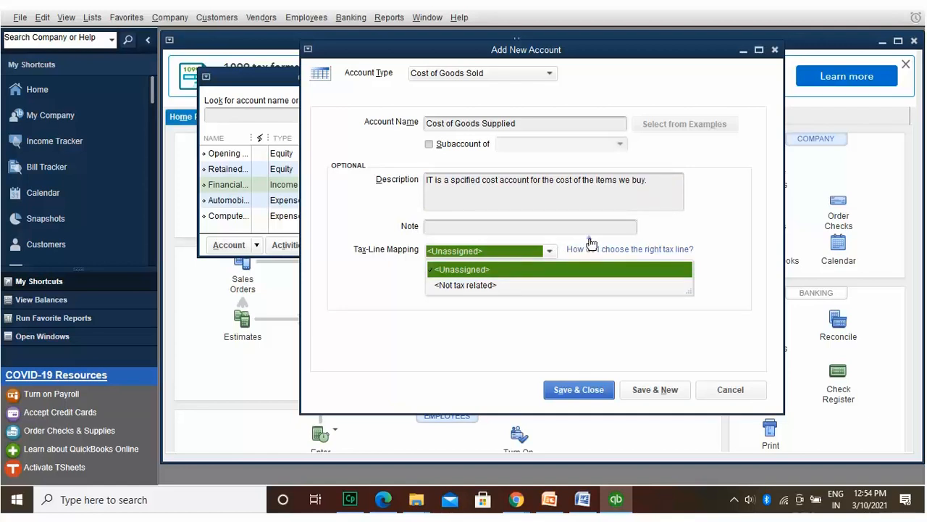
key("Escape")
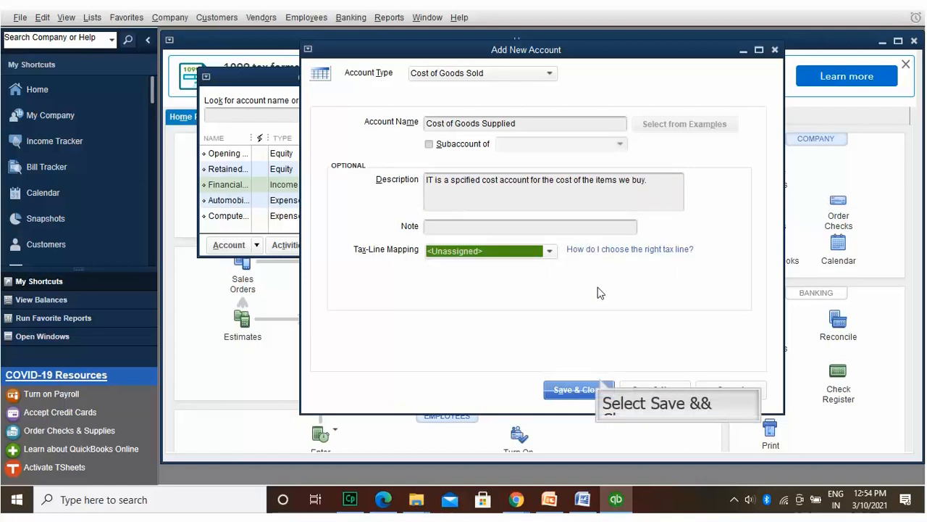
left_click(600, 386)
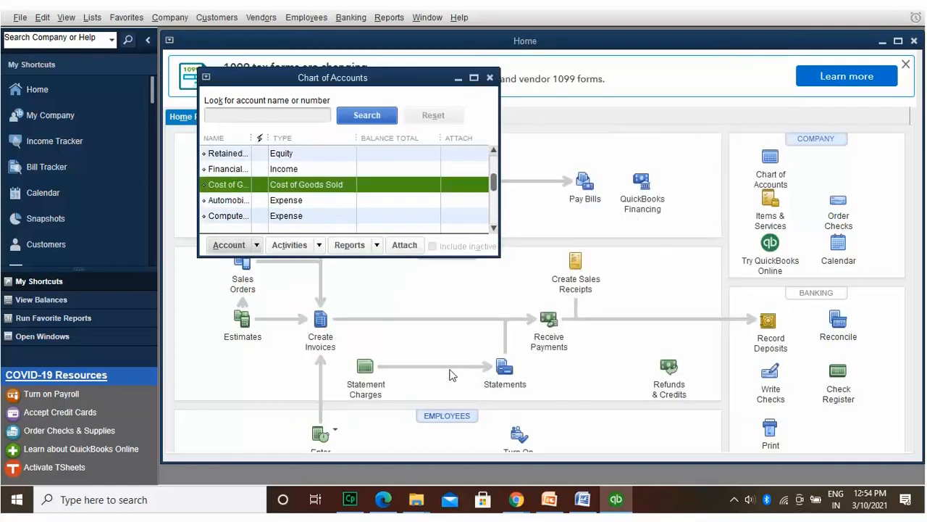
Step: Edit Cost of Goods Supplied to be a subaccount, choosing <Add New> for its parent
left_click(254, 244)
left_click(250, 274)
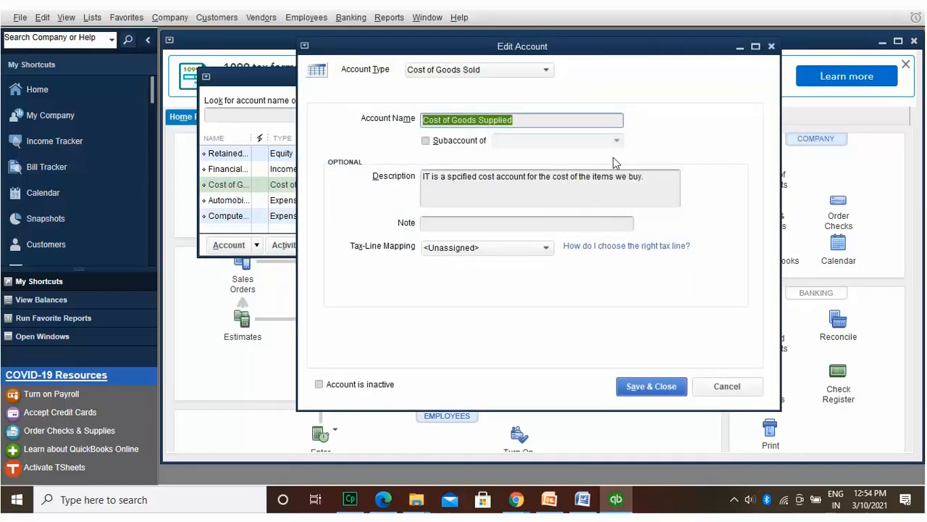
left_click(426, 140)
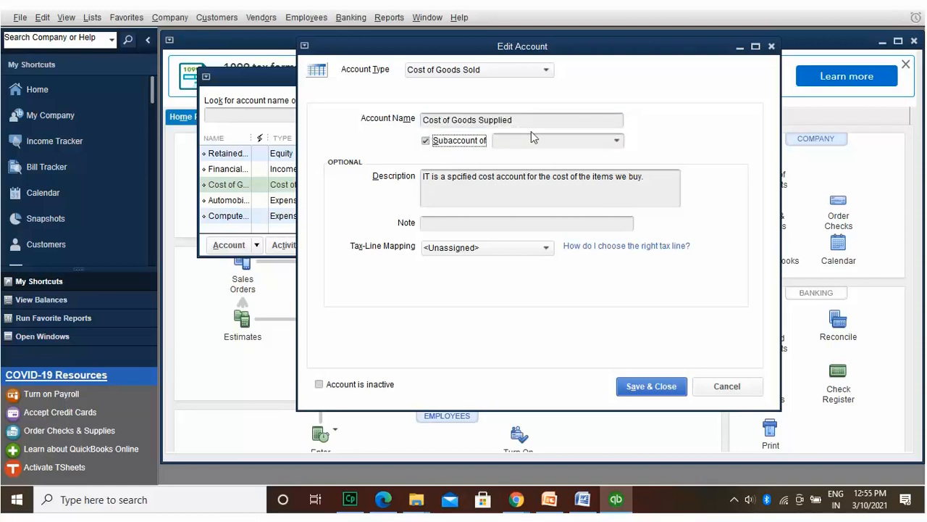
left_click(617, 141)
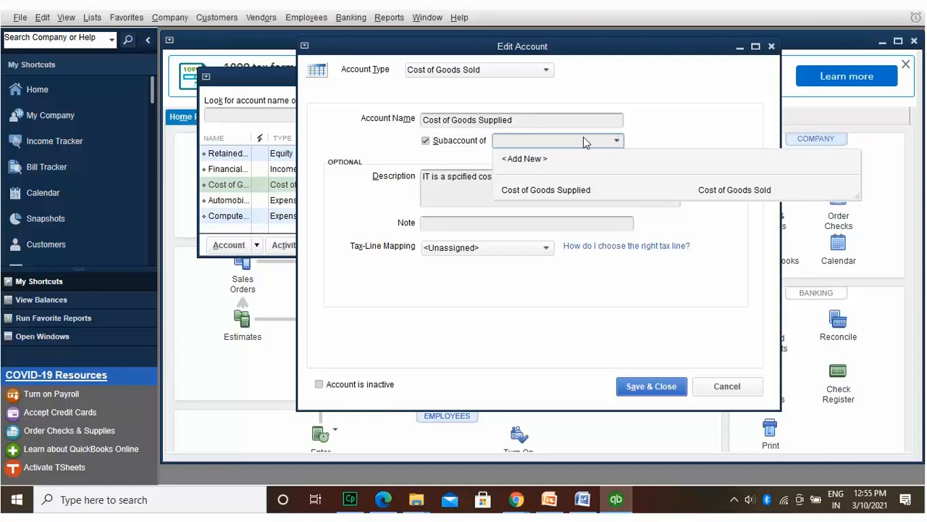
left_click(537, 158)
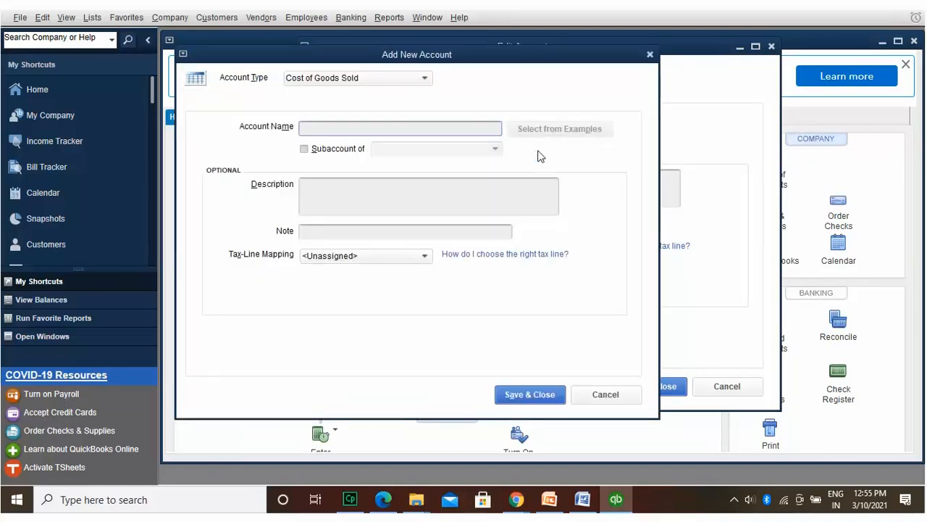
Step: Set the new parent account's type to Expense and begin naming it 'Expense for all composite expen'
left_click(424, 76)
left_click(322, 283)
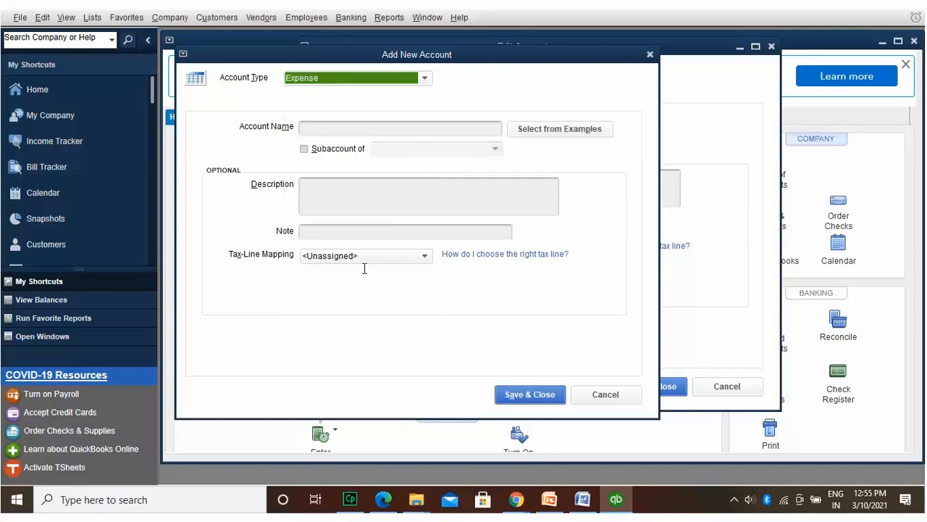
left_click(423, 123)
type("Expense ")
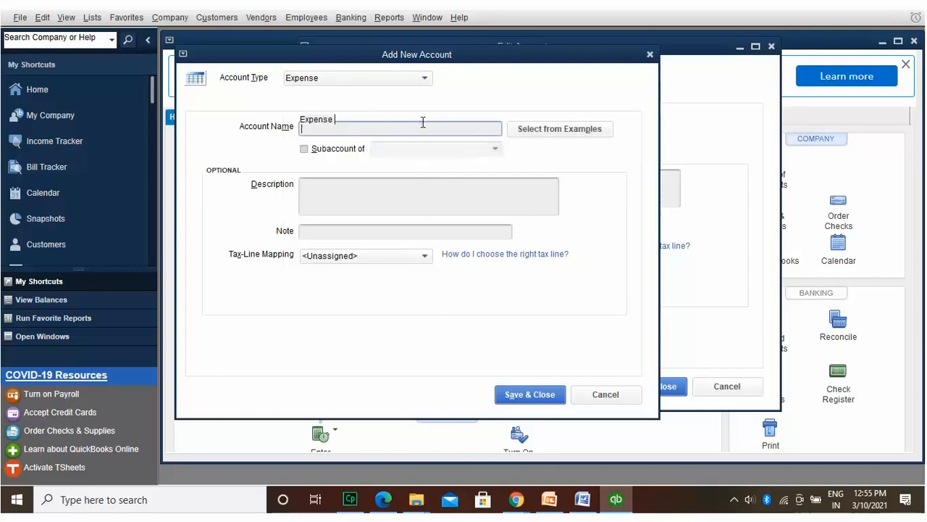
type("for all composite expen")
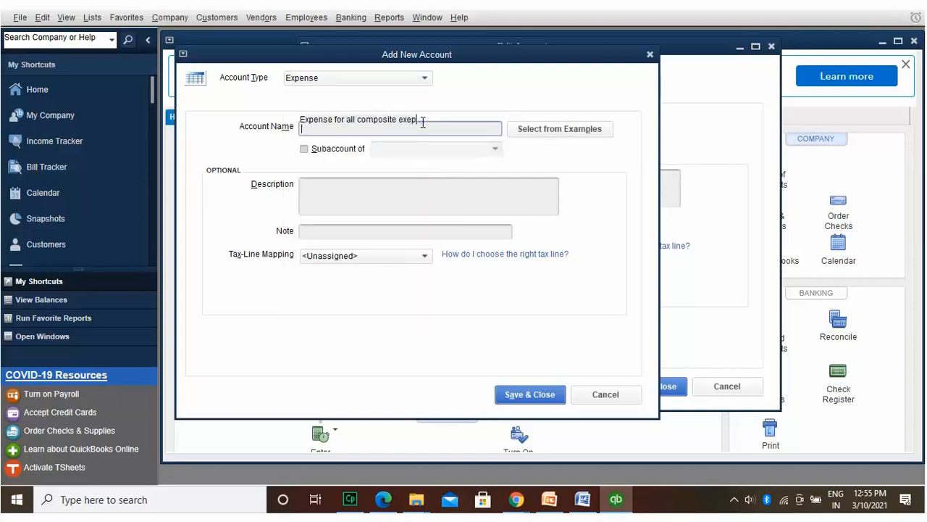
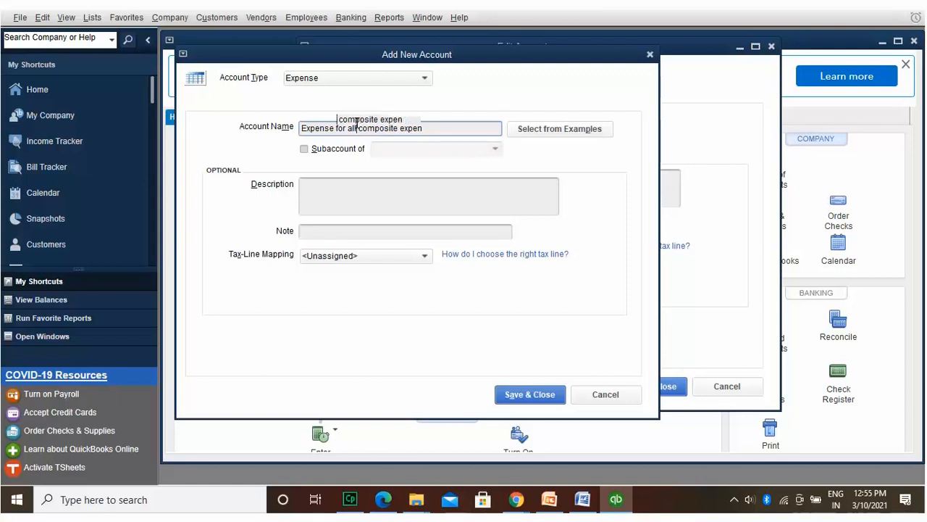
Step: Add the Dues and Subscriptions example expense account, mark it Not tax related, and save it
type("du=iture")
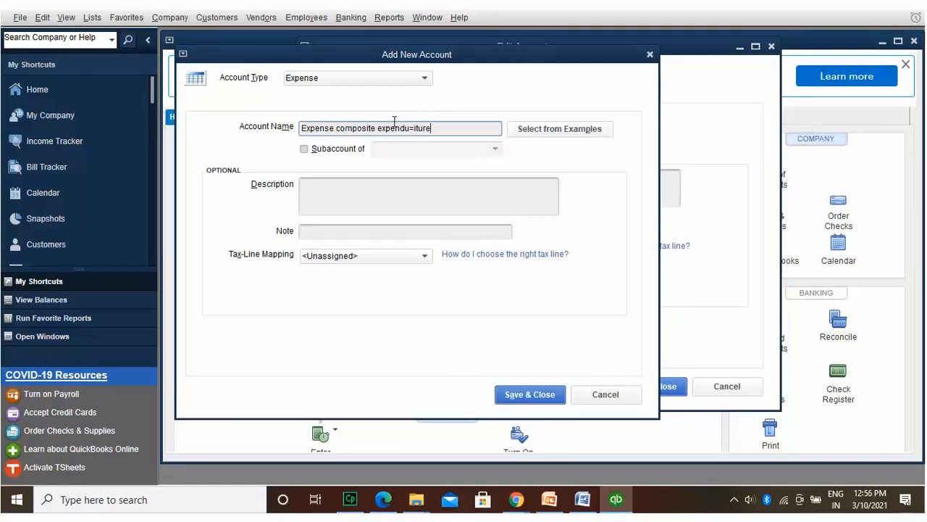
left_click_drag(414, 128, 299, 127)
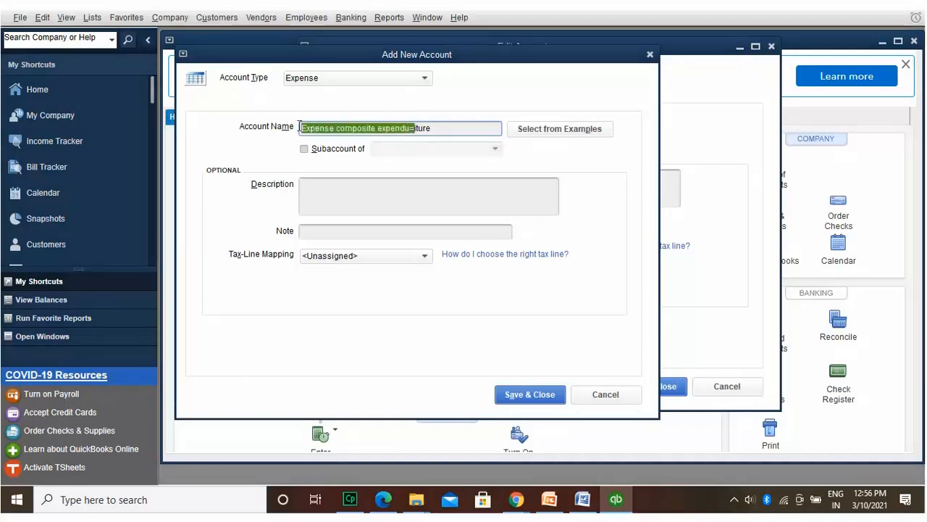
left_click(559, 118)
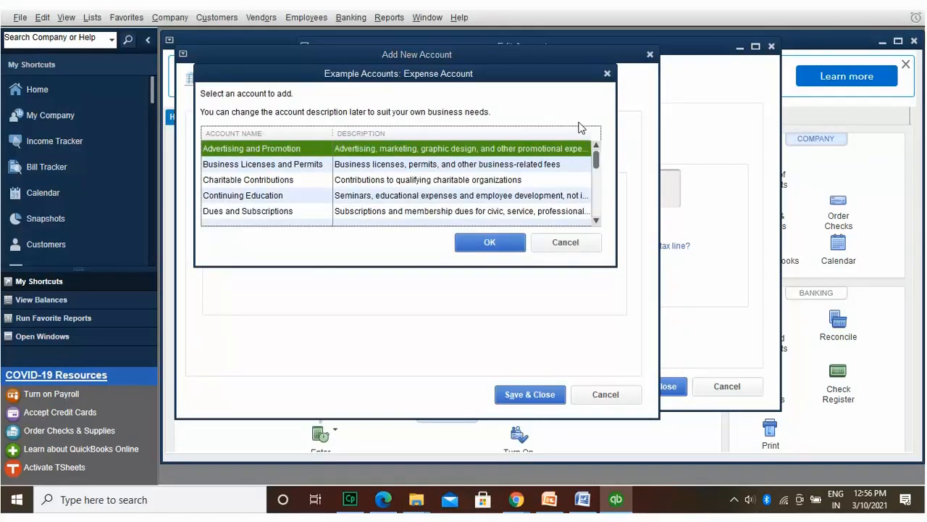
left_click_drag(594, 152, 597, 198)
left_click_drag(597, 202, 599, 179)
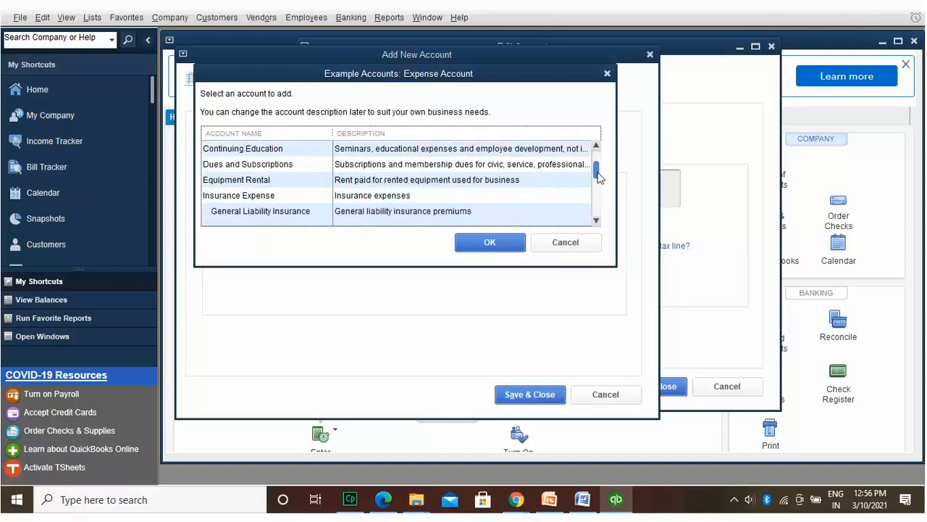
left_click(276, 166)
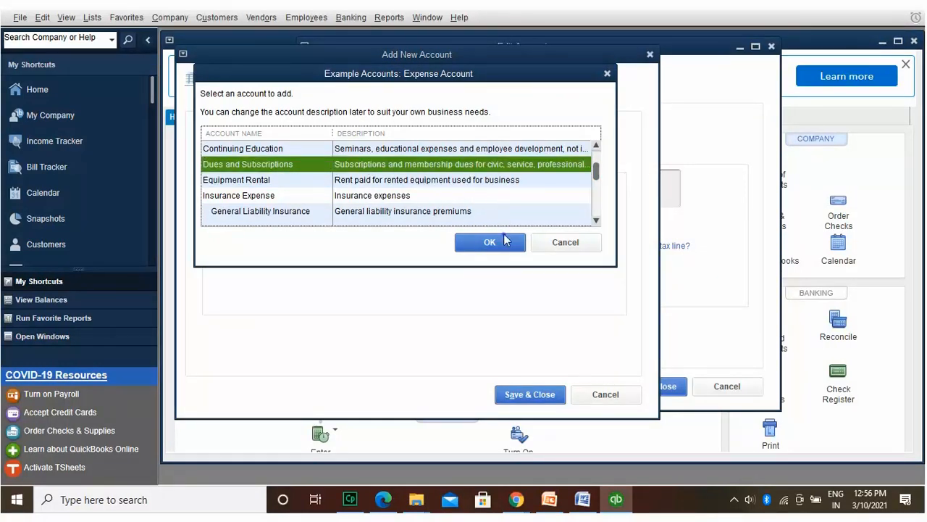
left_click(504, 234)
left_click(424, 251)
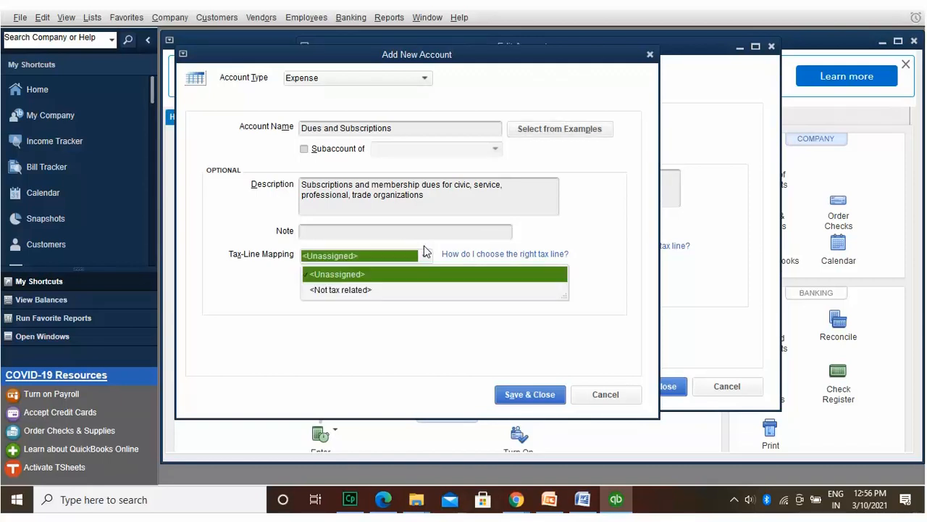
left_click(412, 289)
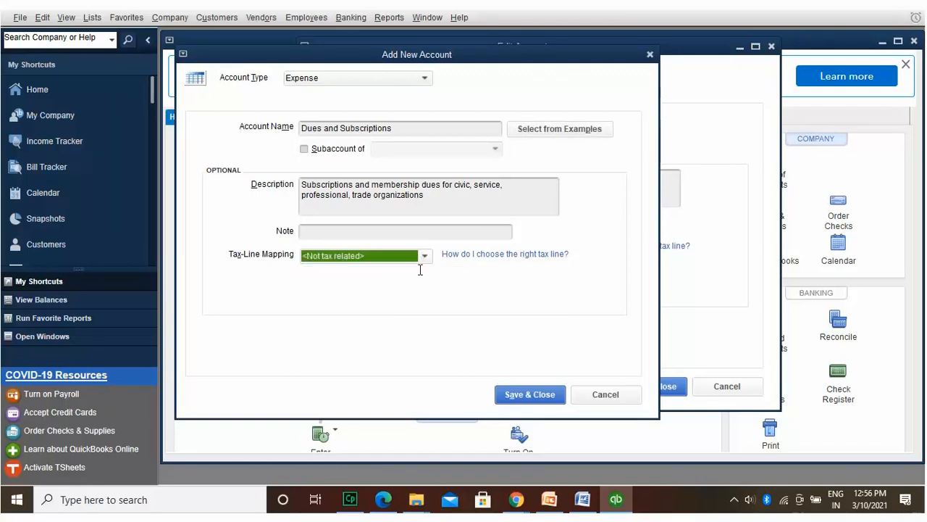
left_click(424, 227)
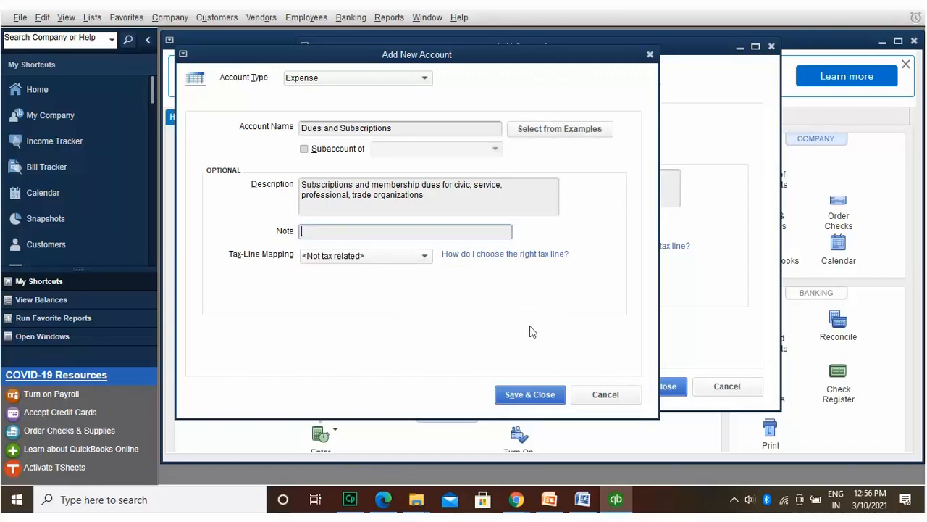
left_click(530, 394)
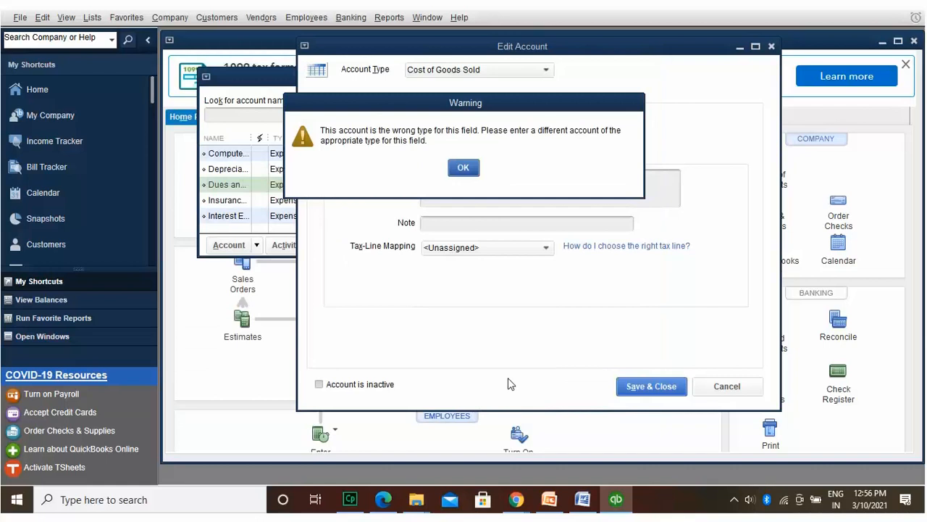
Step: Clear the wrong-type warnings, reselect the parent as Cost of Goods Supplied, and save the account
left_click(462, 164)
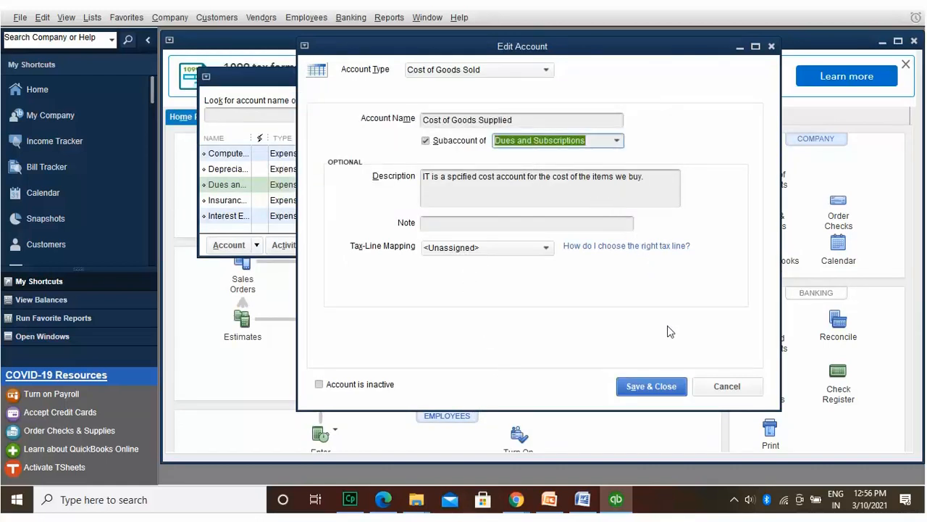
left_click(673, 387)
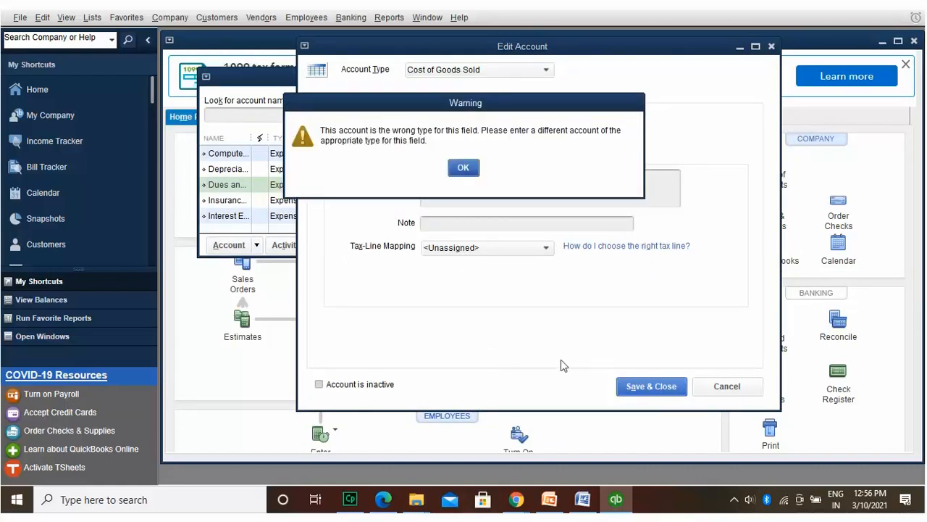
left_click(463, 161)
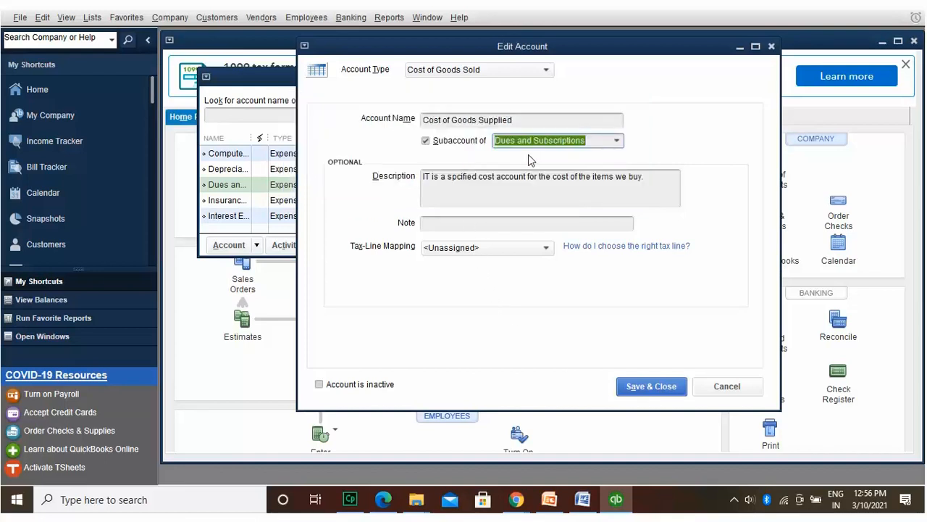
left_click(617, 139)
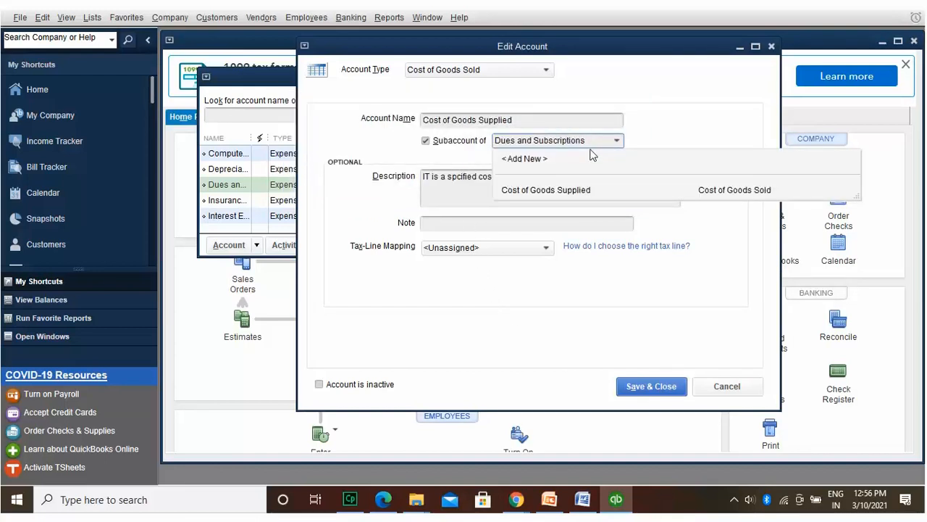
left_click(591, 183)
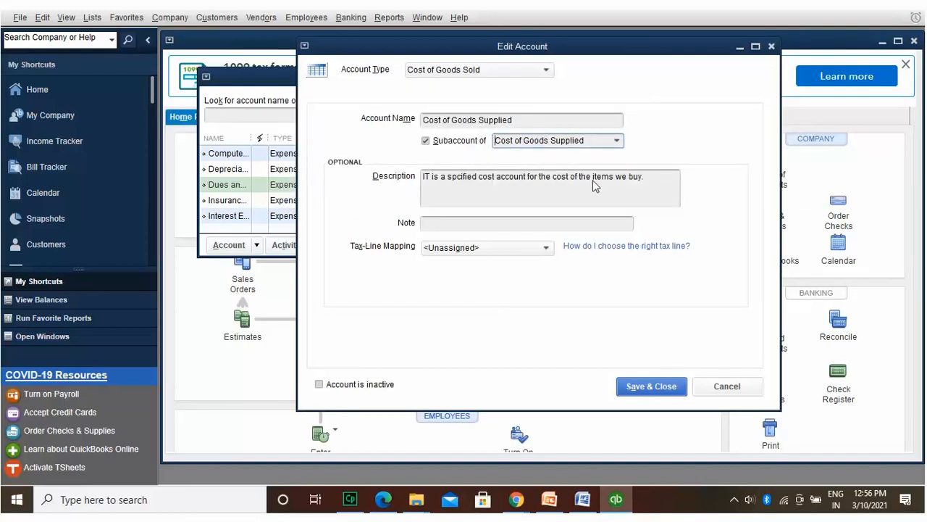
left_click(649, 384)
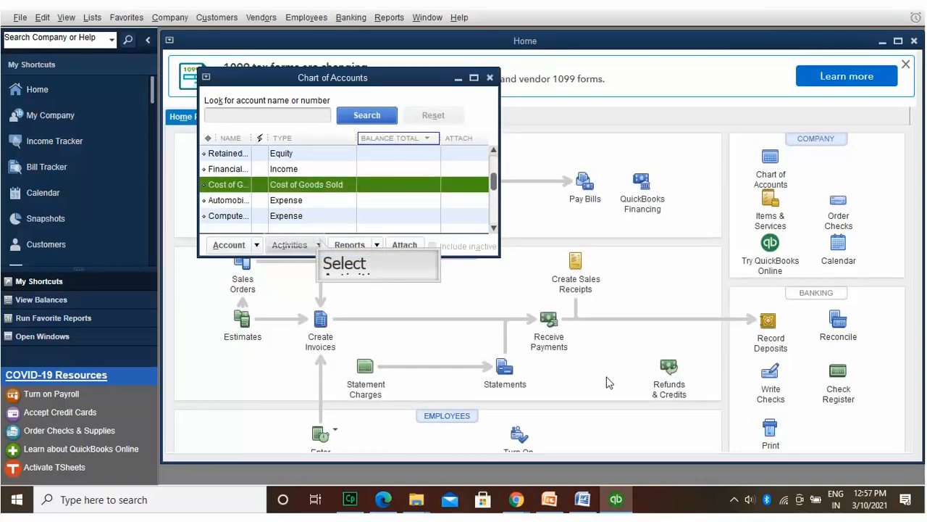
left_click(321, 244)
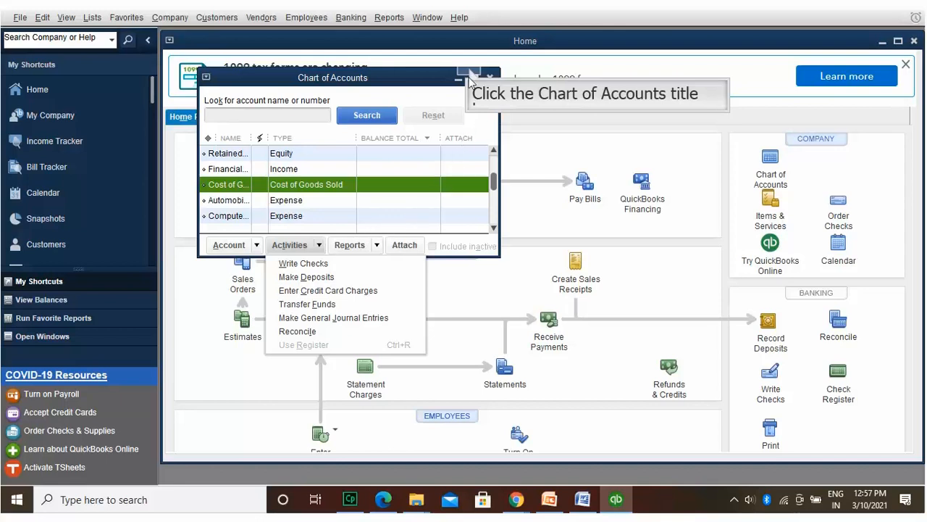
left_click(470, 72)
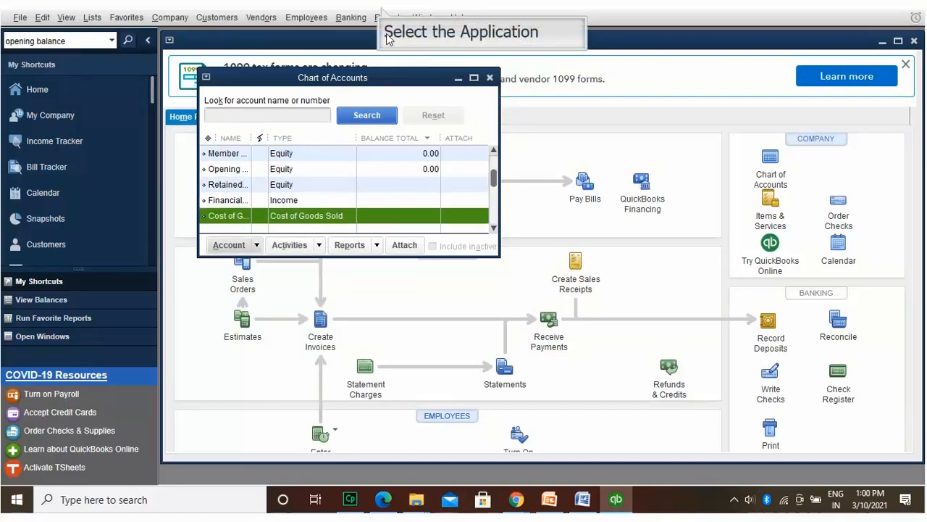
Step: Run the Customer Balance Summary report (total 0.00), close it, and right-click Cost of Goods Supplied
left_click(389, 17)
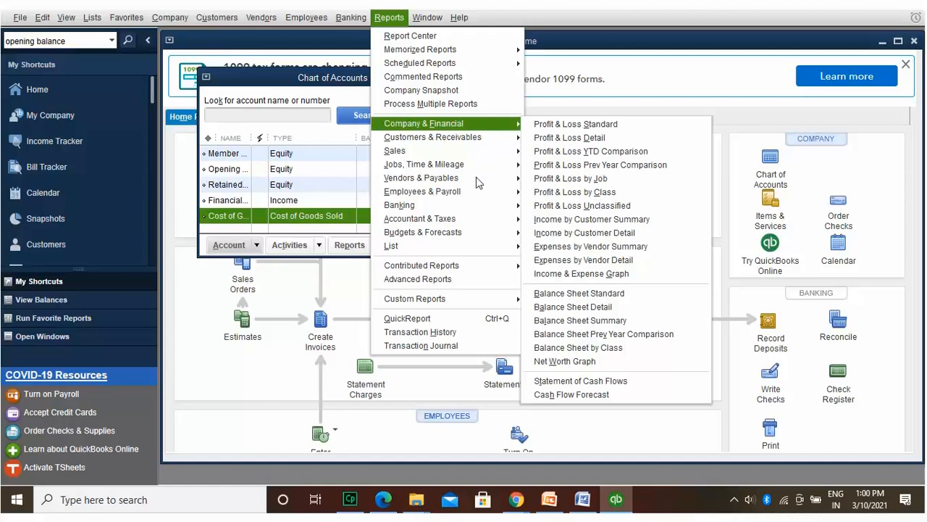
mouse_move(500, 137)
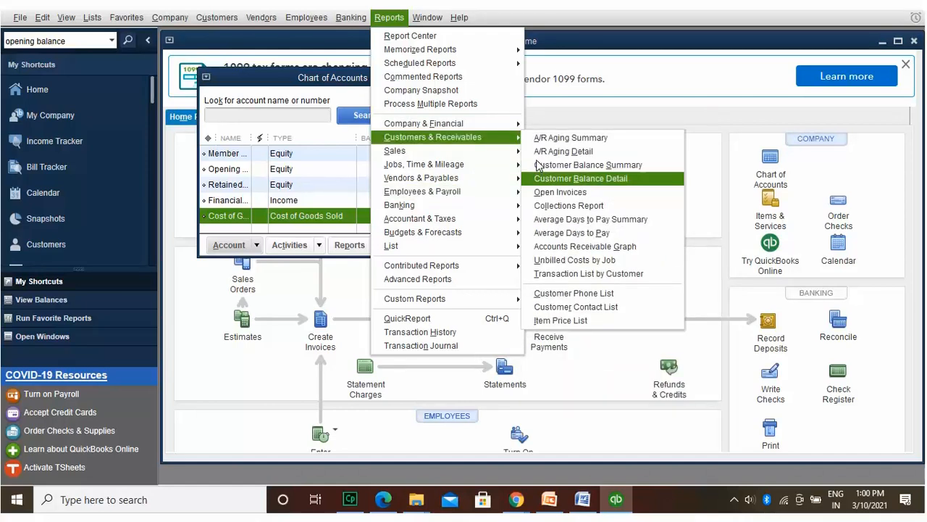
left_click(538, 165)
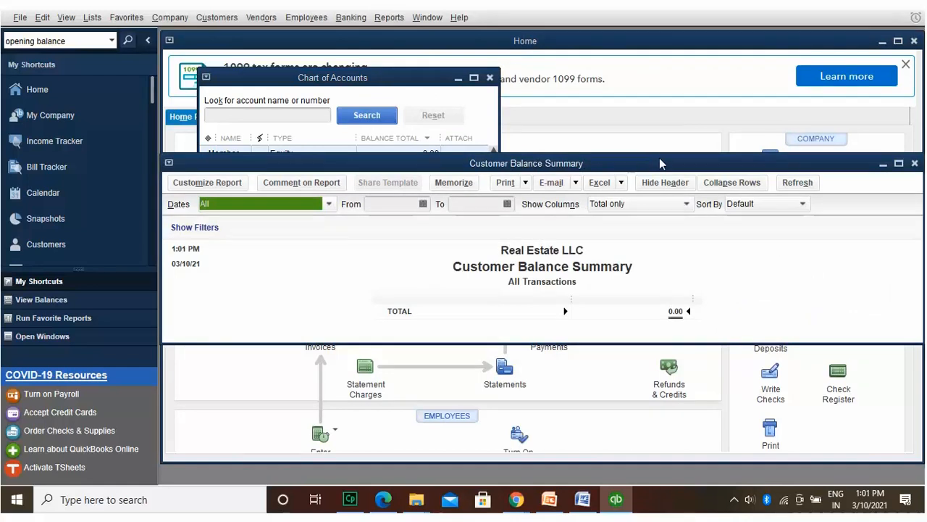
left_click(915, 162)
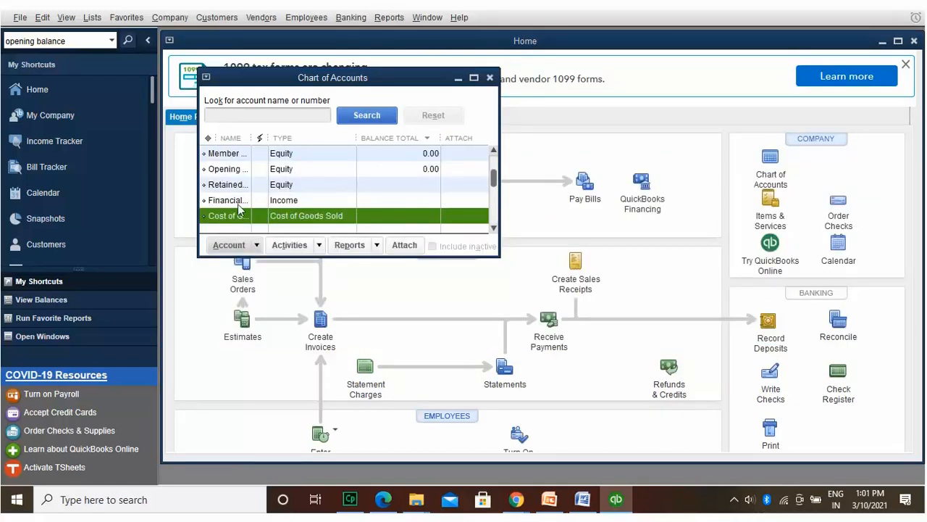
right_click(239, 210)
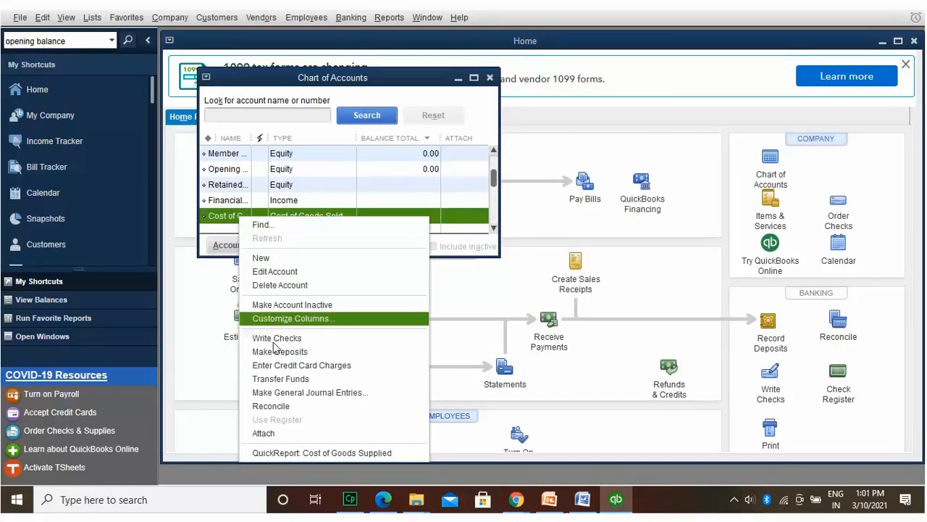
Step: Open a new general journal entry from the account's activities, dismissing the numbering notice
left_click(278, 392)
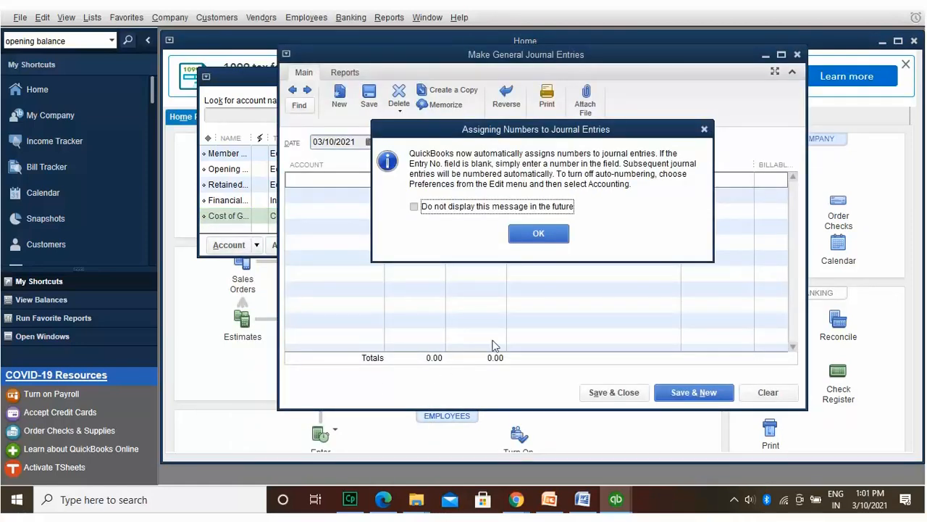
left_click(556, 231)
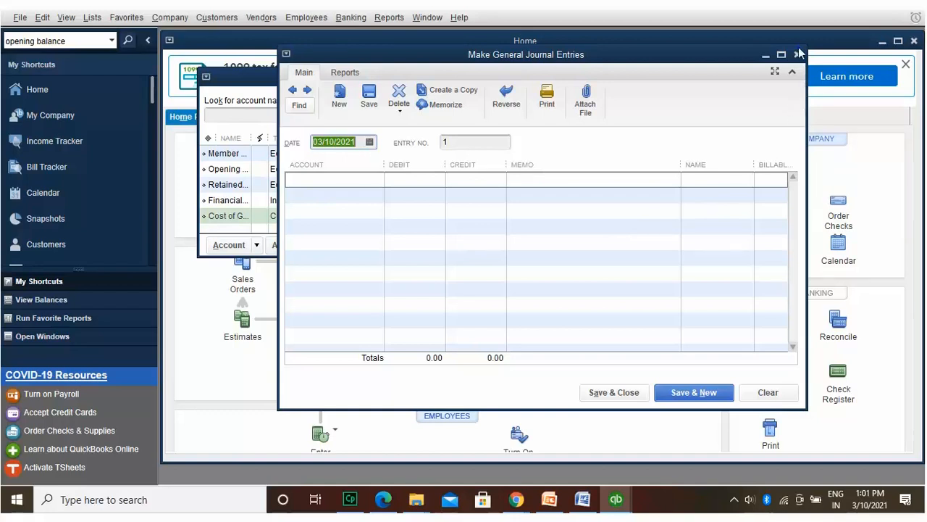
left_click(797, 54)
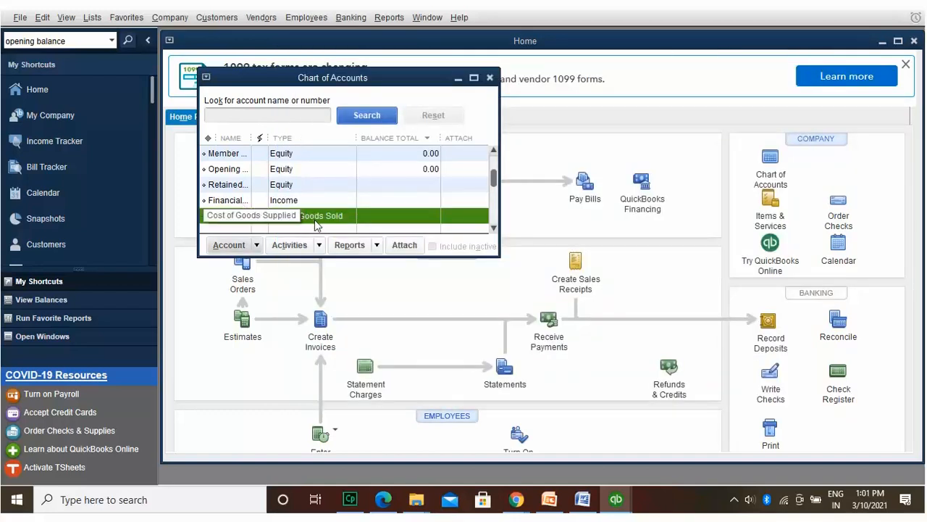
left_click(319, 245)
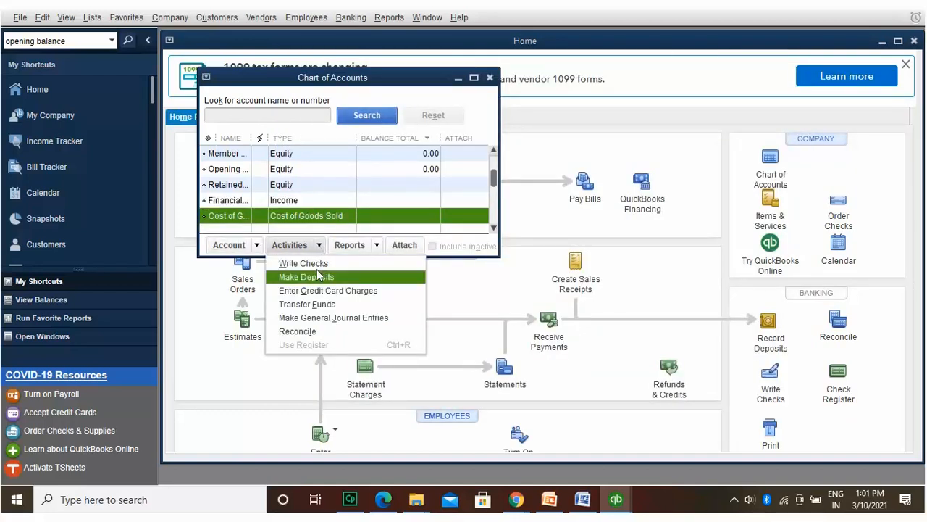
left_click(315, 317)
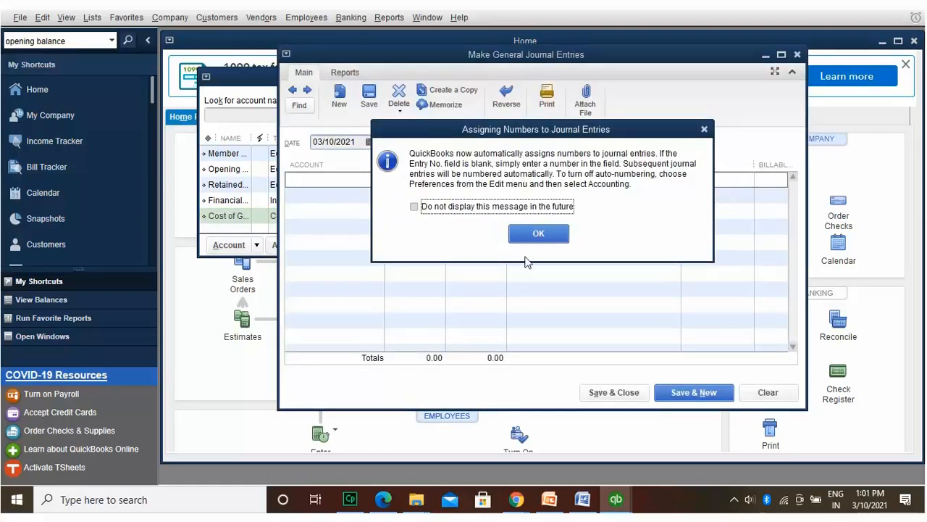
left_click(536, 232)
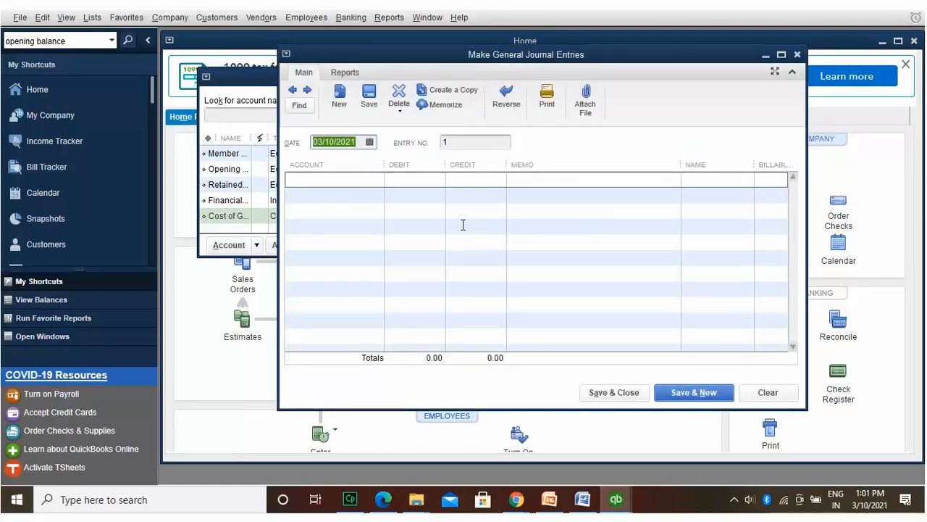
Step: Credit Cost of Goods Supplied 15,231.00 with memo 'Account balance #123' and try saving the entry
left_click(370, 176)
left_click(377, 178)
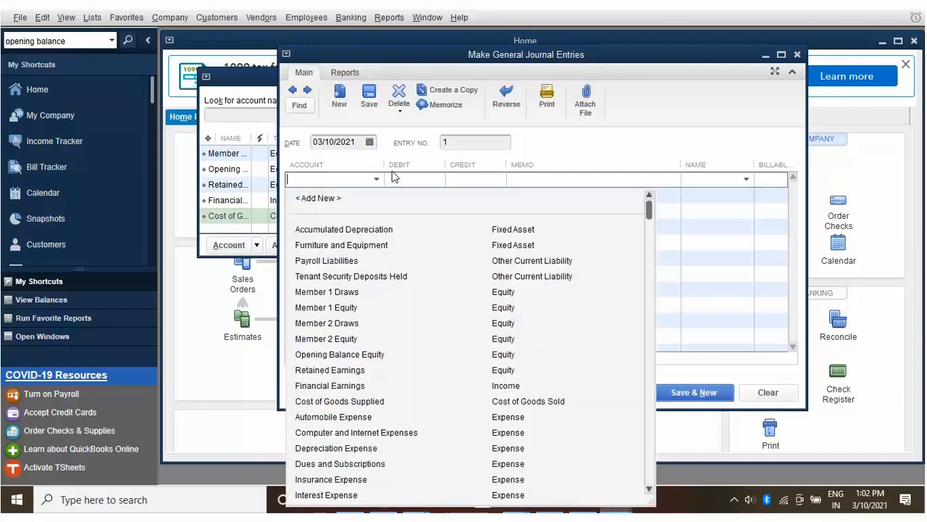
left_click(553, 396)
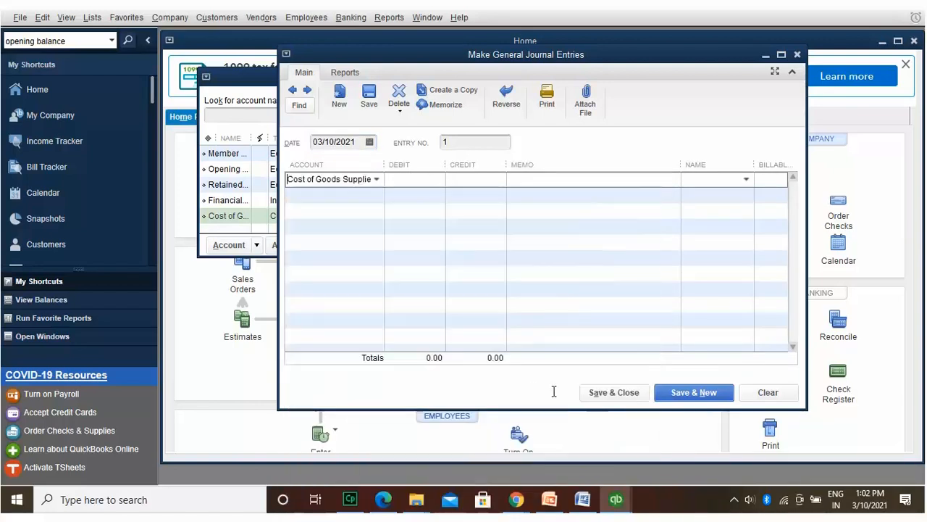
left_click(413, 178)
type("1")
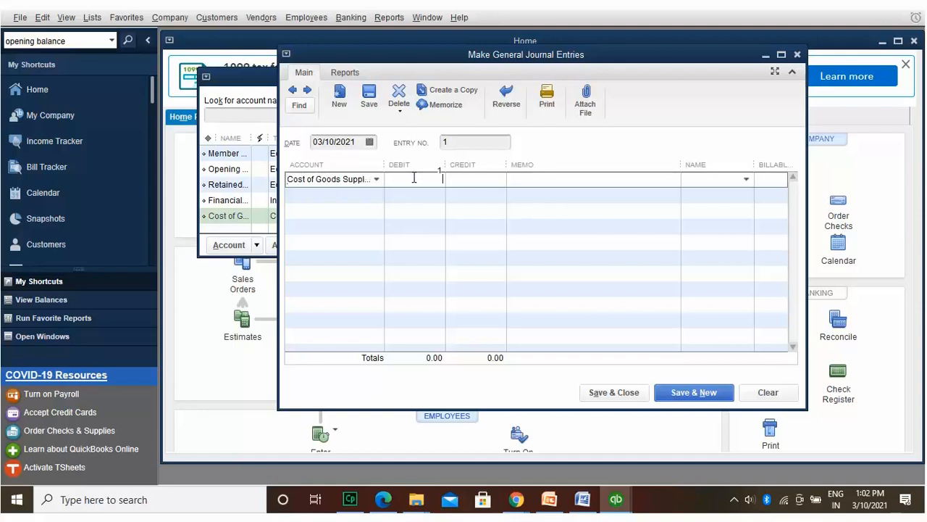
type("25")
key("Tab")
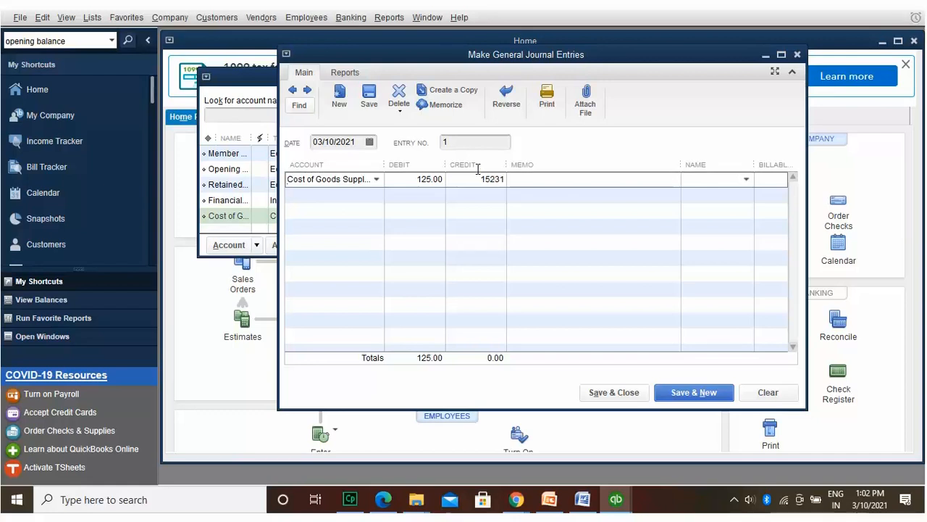
key("Tab")
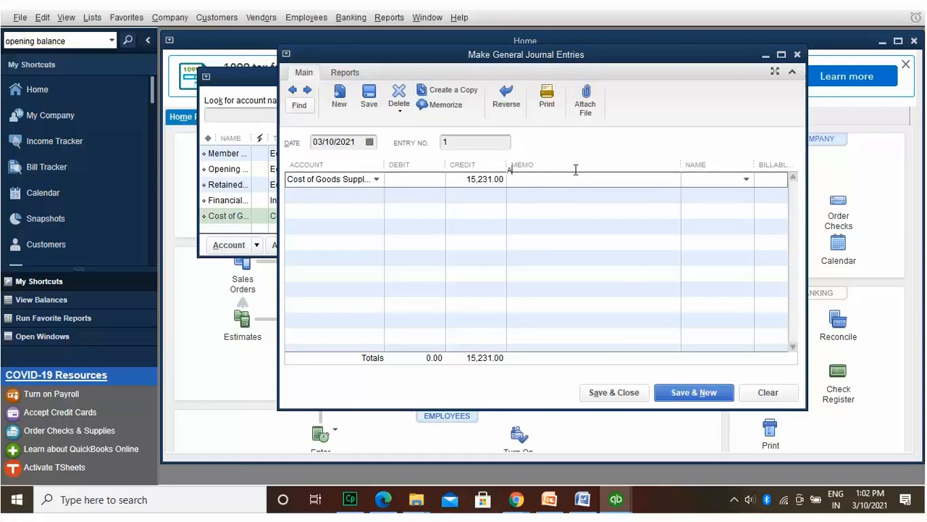
type("lance #123")
key("Tab")
left_click(745, 176)
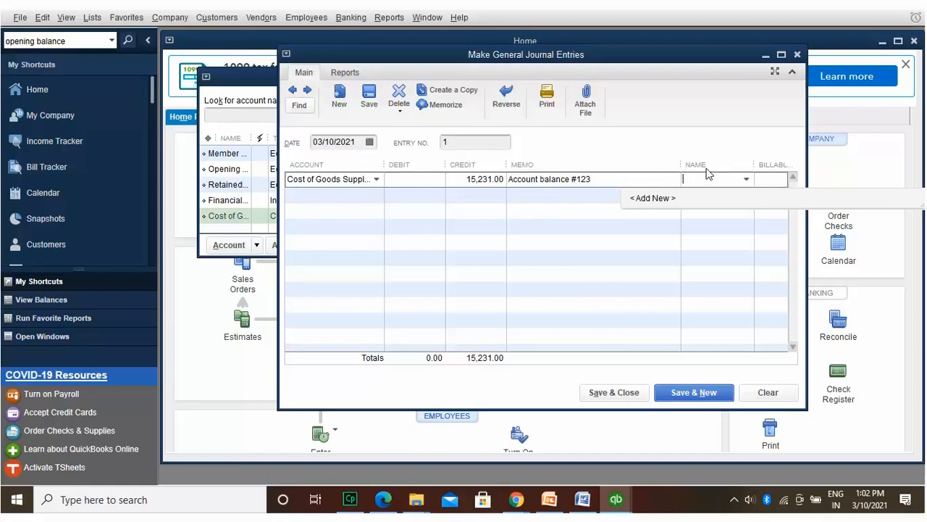
left_click(659, 141)
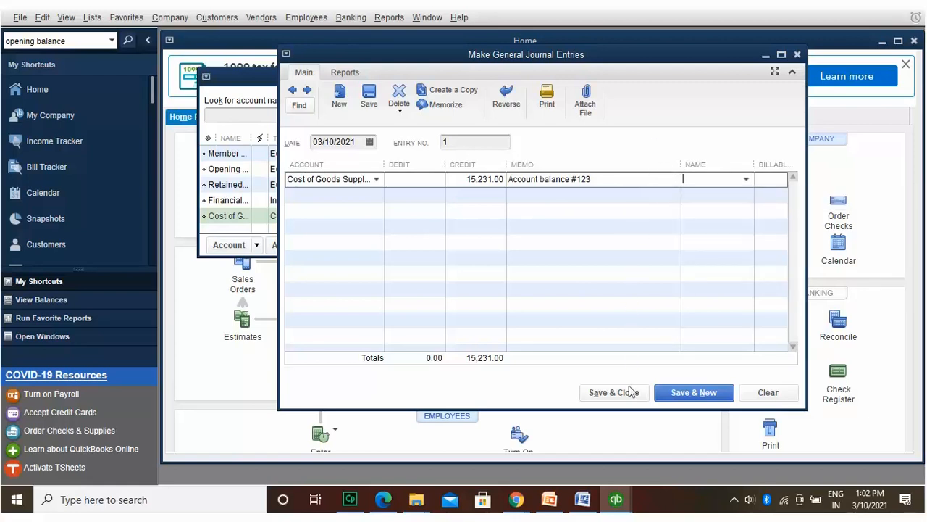
left_click(678, 391)
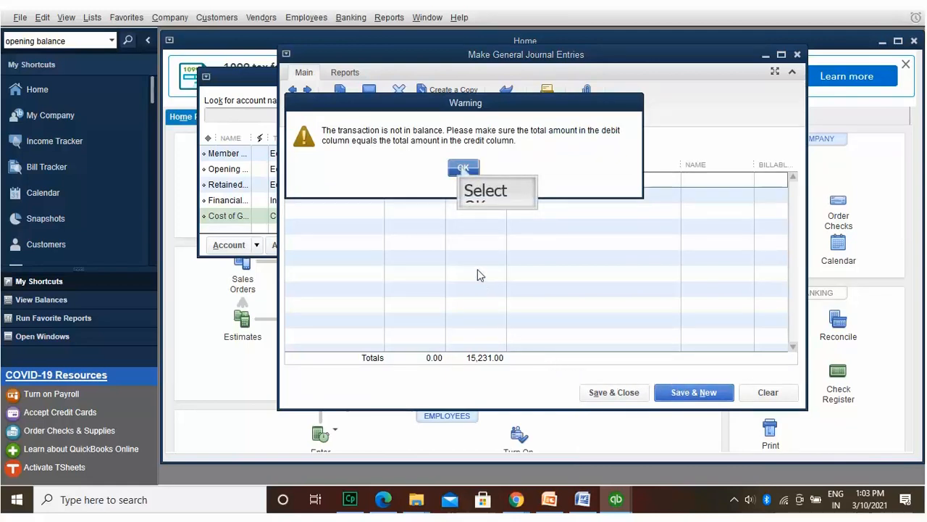
Step: Try adding a name to the first line, cancel it, and retry the still-unbalanced save
left_click(463, 168)
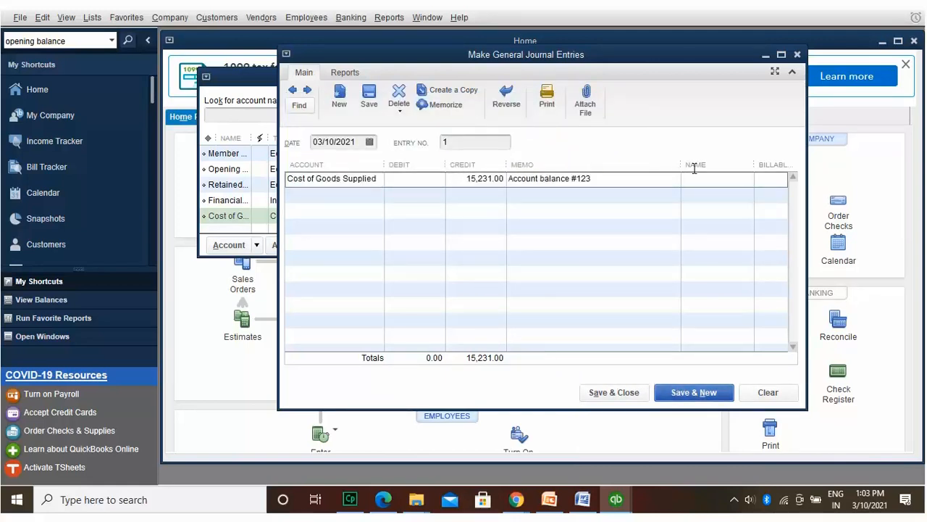
left_click(749, 178)
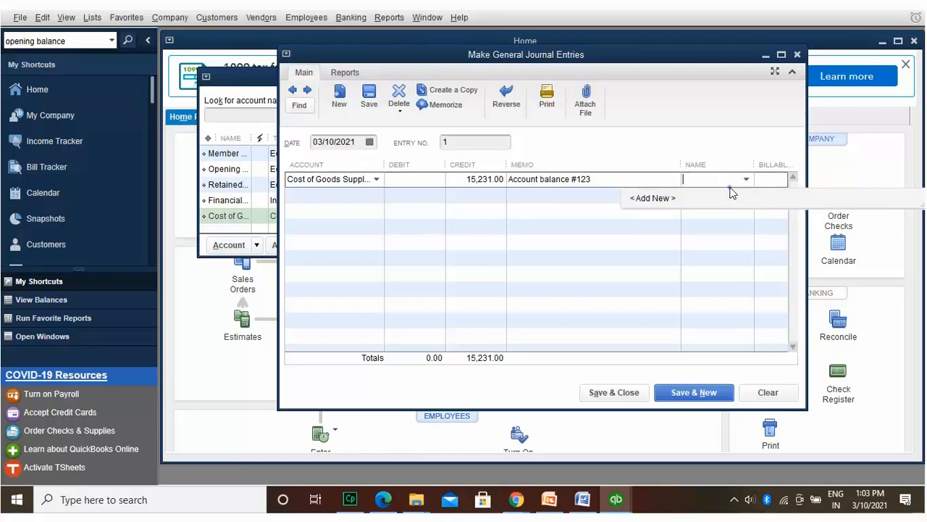
left_click(731, 191)
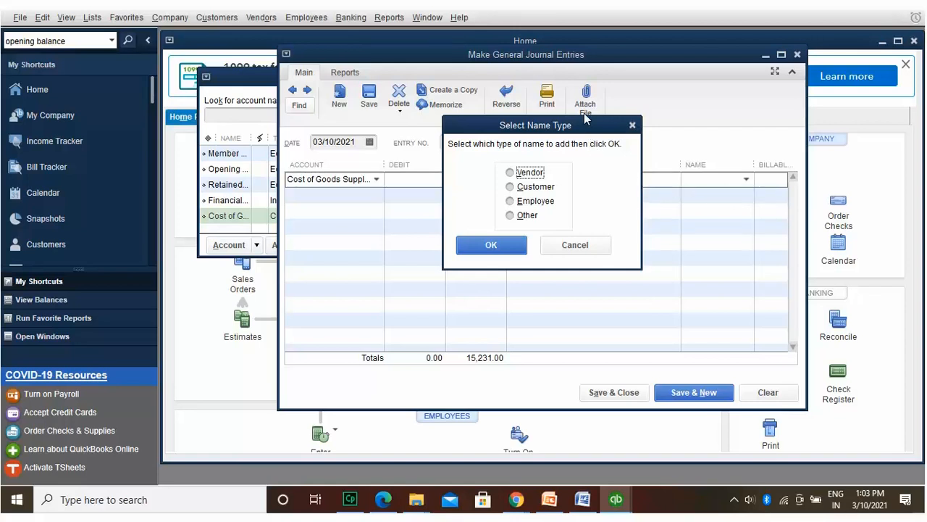
left_click_drag(585, 125, 648, 76)
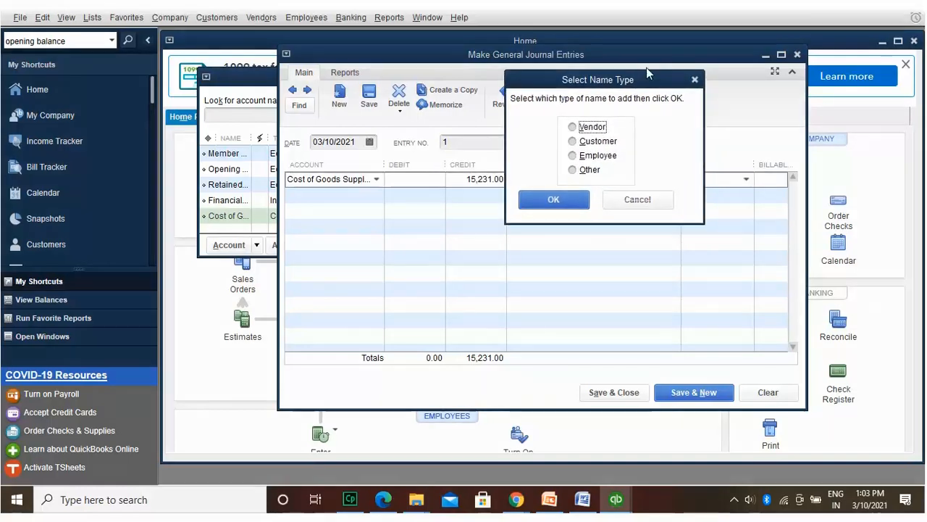
left_click(627, 194)
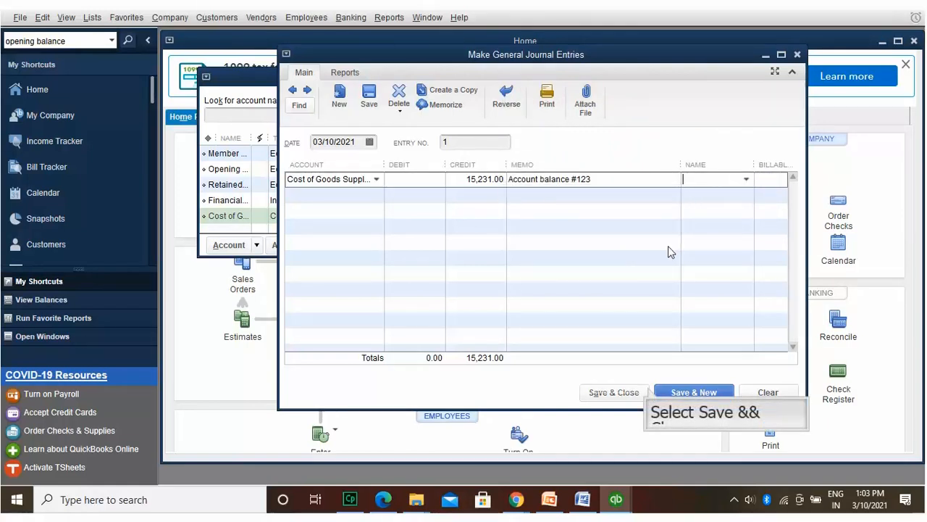
left_click(652, 391)
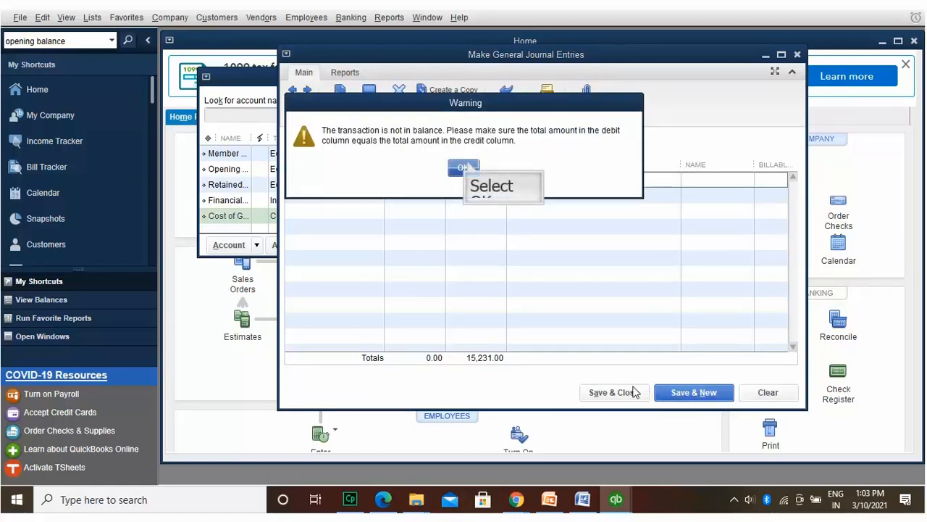
left_click(464, 166)
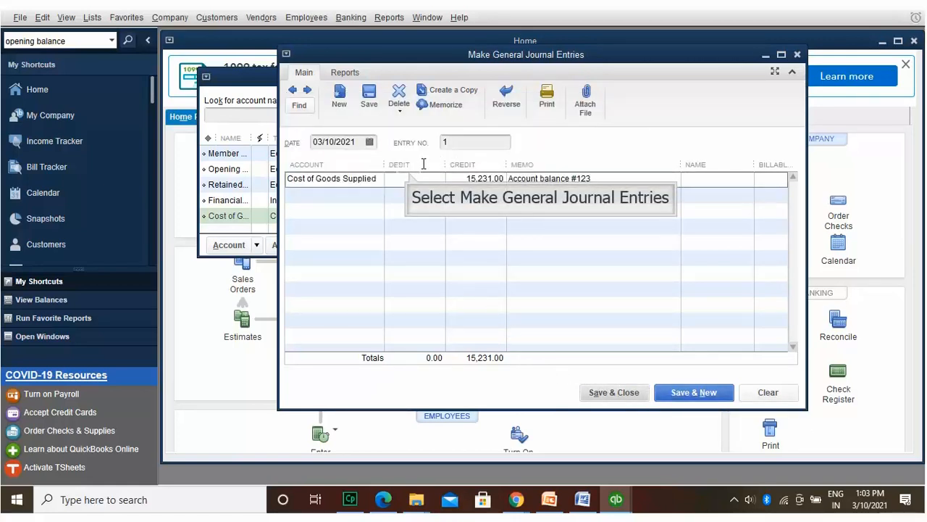
Step: Add a second line debiting Automobile Expense 213.00 with memo 'List'
left_click(410, 173)
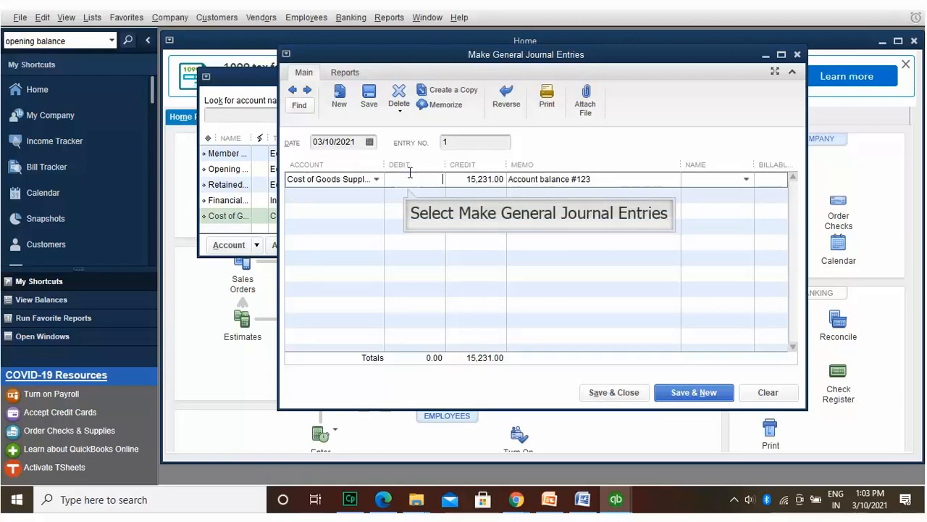
left_click(409, 192)
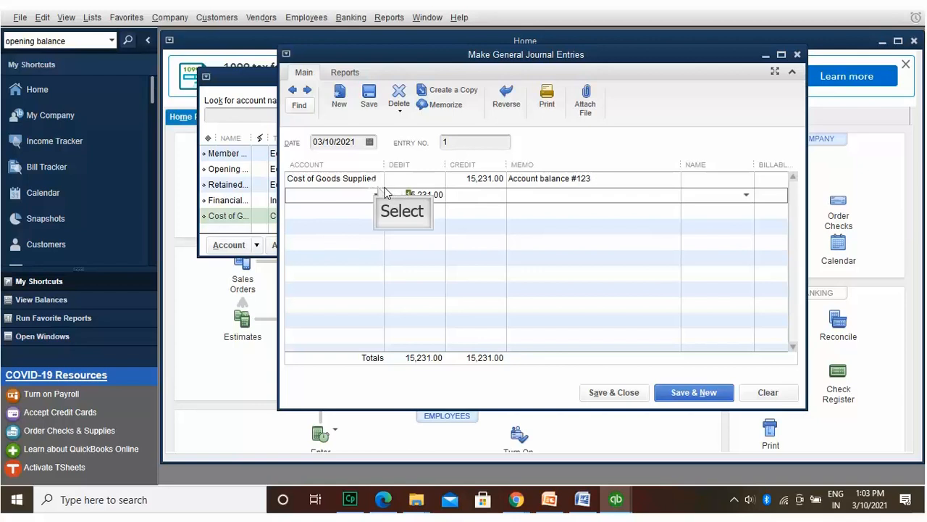
left_click(377, 187)
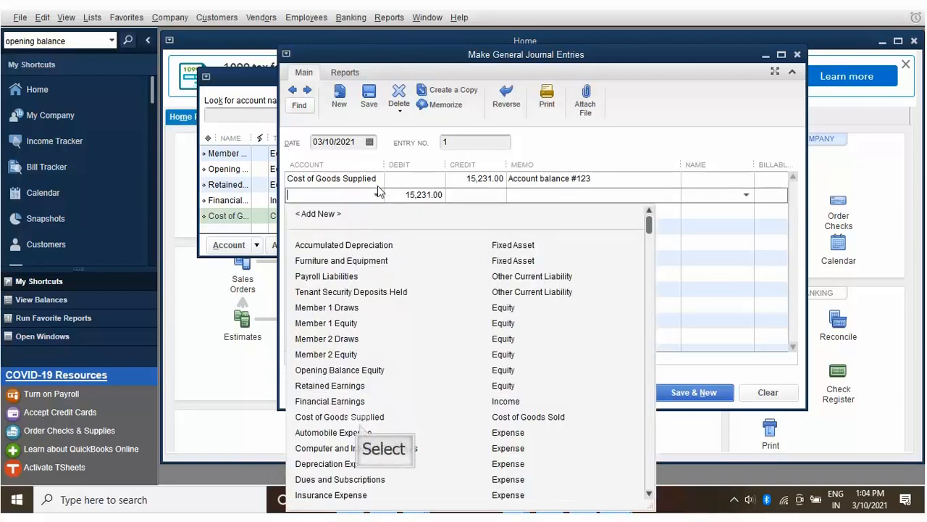
left_click(360, 427)
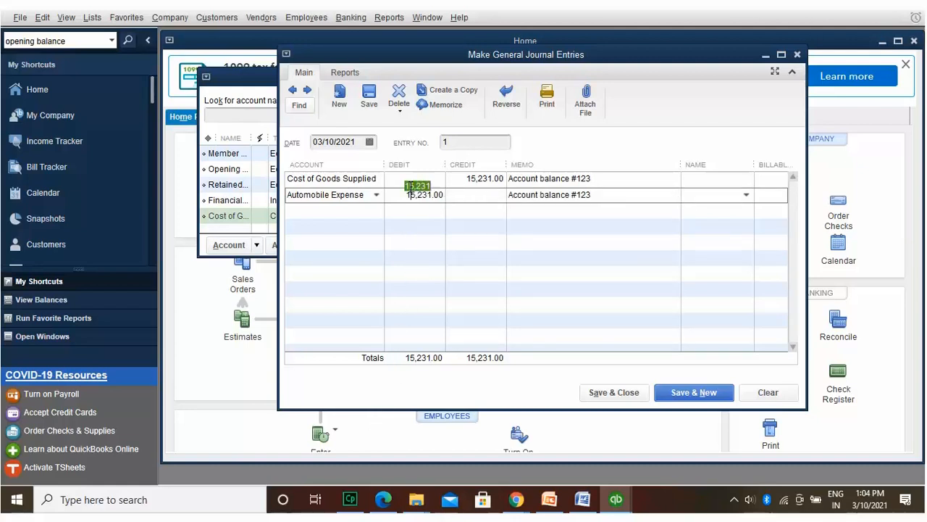
type("213")
left_click(539, 192)
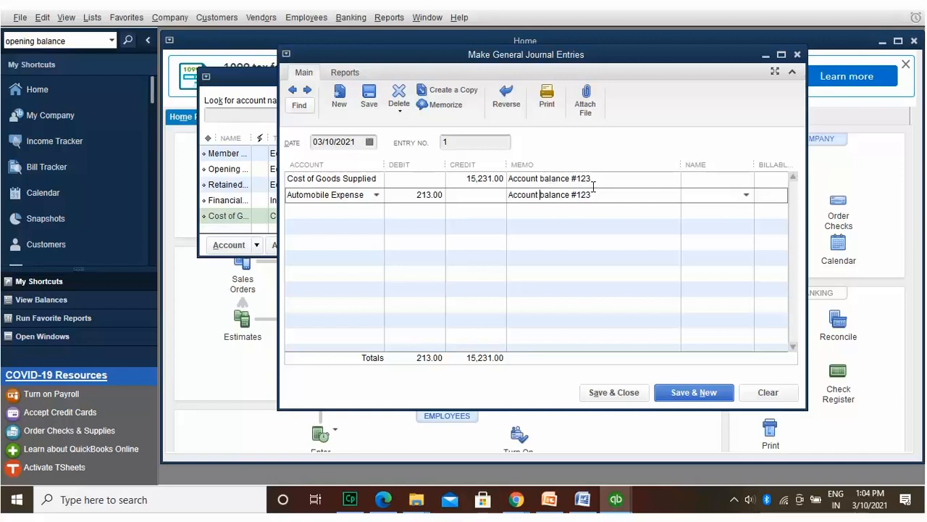
left_click_drag(593, 190, 511, 187)
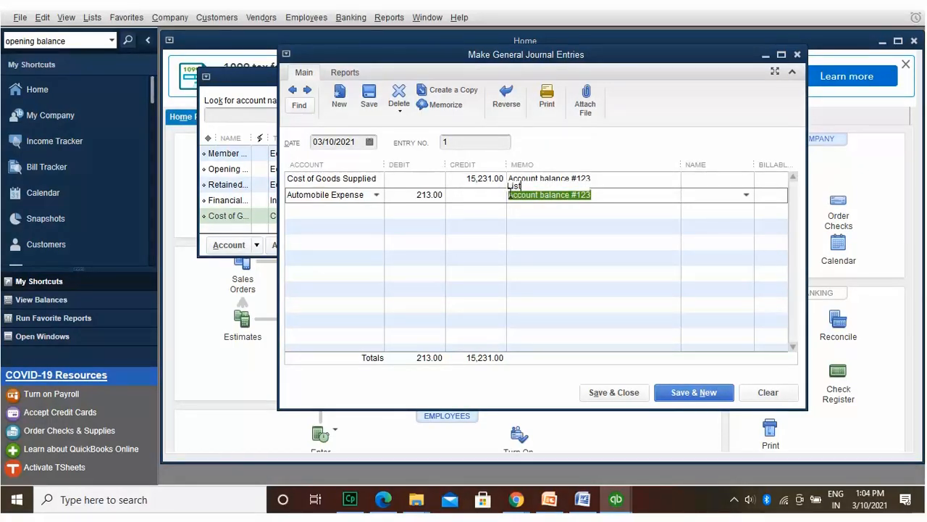
type("List")
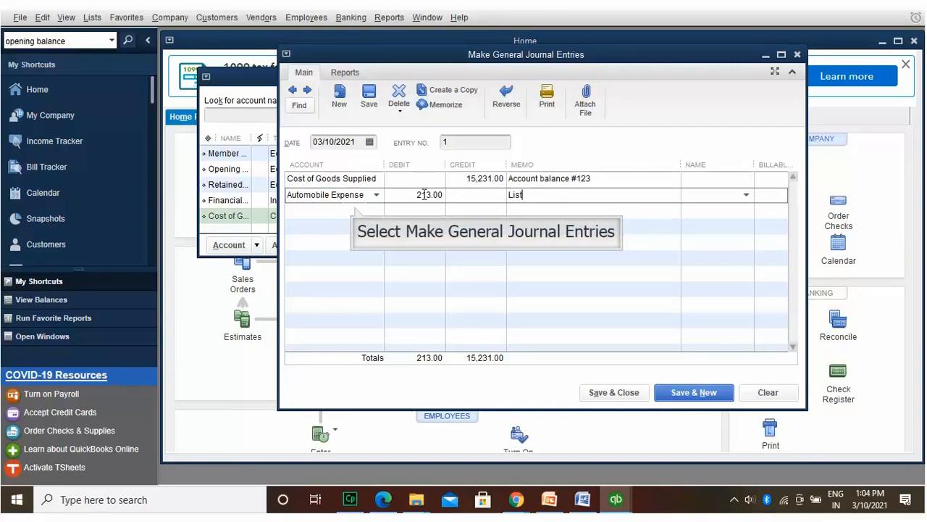
Step: Add a third line debiting Opening Balance Equity 15,018.00 and save the balanced entry
left_click(355, 208)
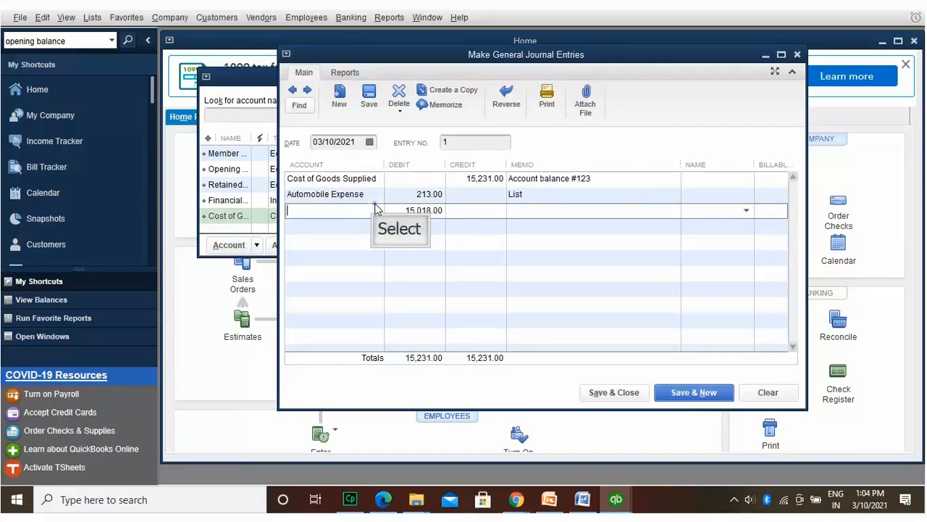
left_click(375, 208)
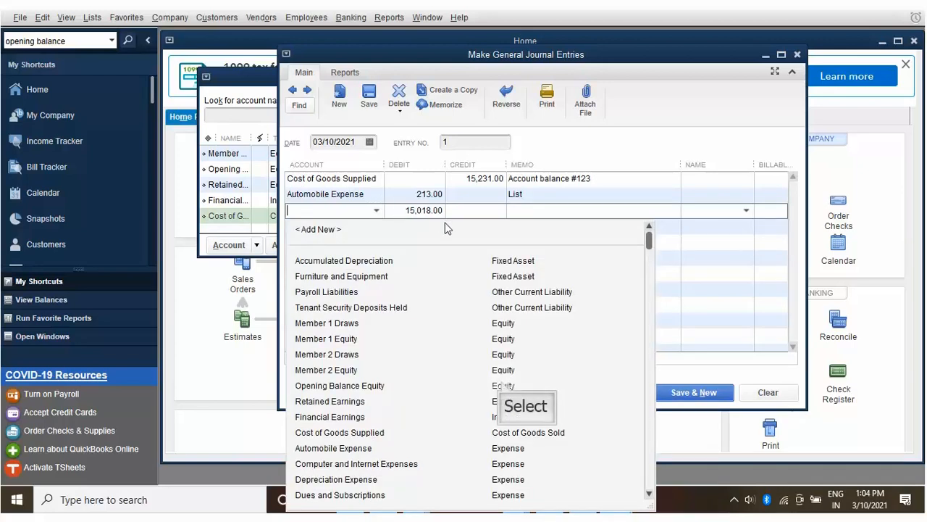
left_click(502, 384)
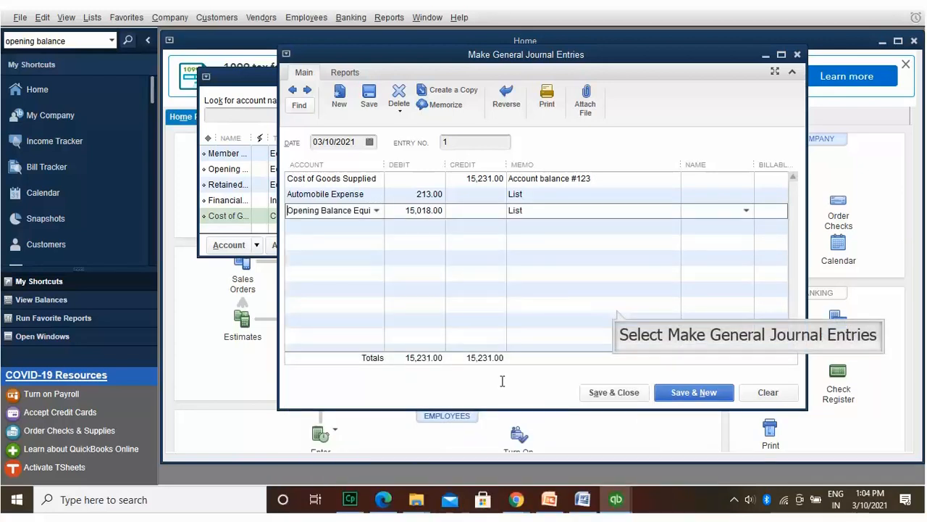
left_click(616, 309)
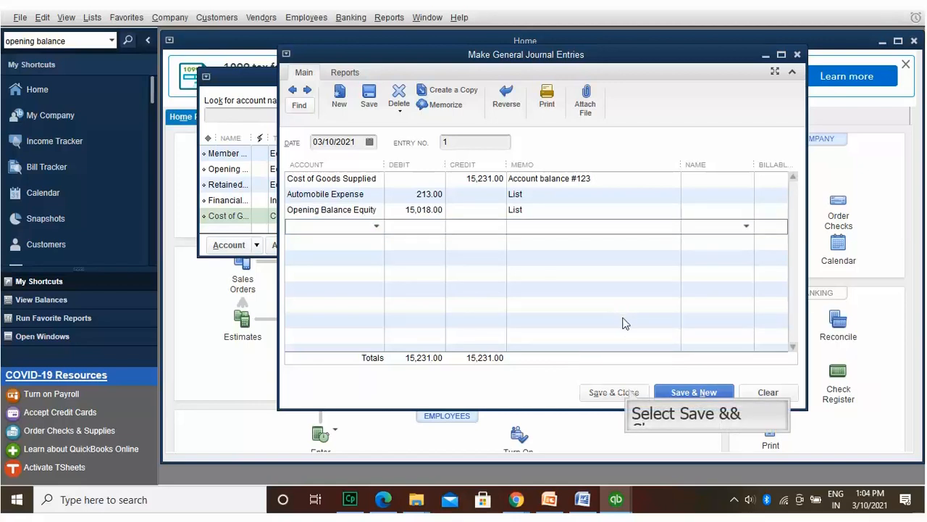
left_click(628, 393)
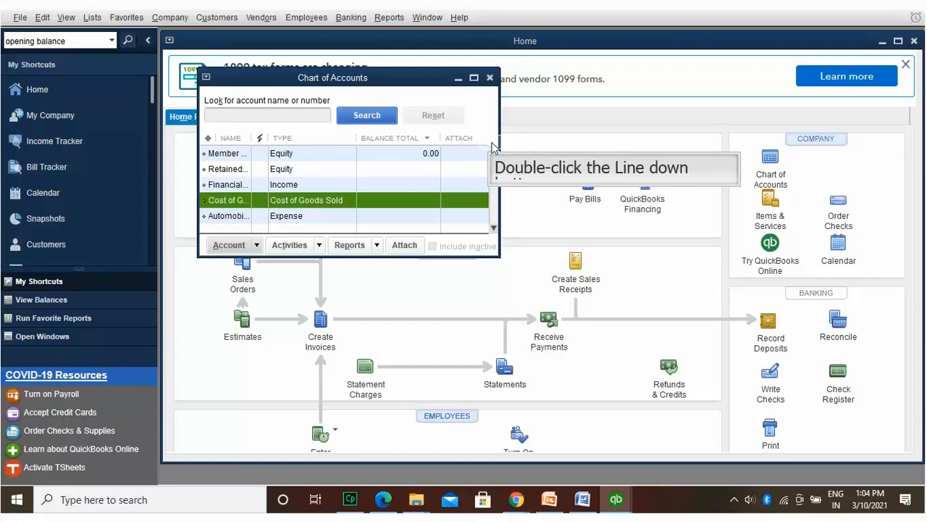
Step: Click repeatedly in the open account list and scroll down through it
double_click(493, 144)
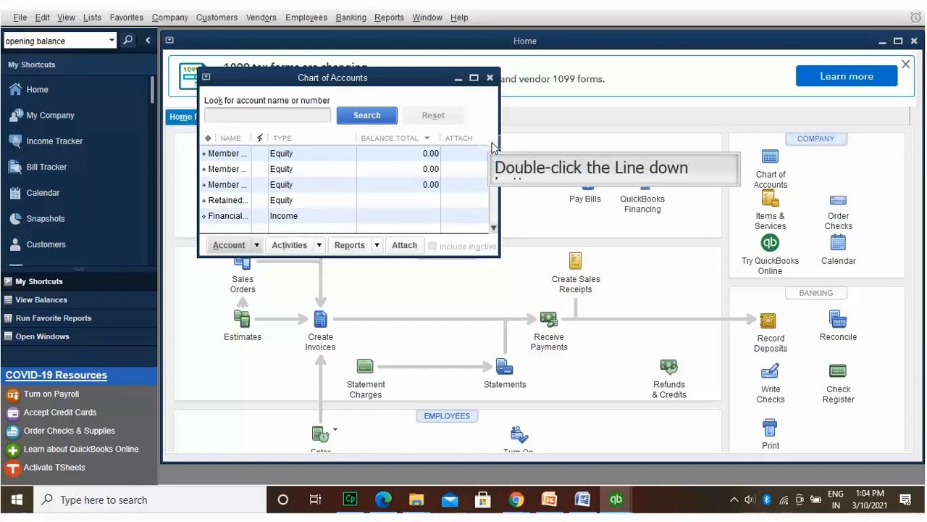
left_click(493, 145)
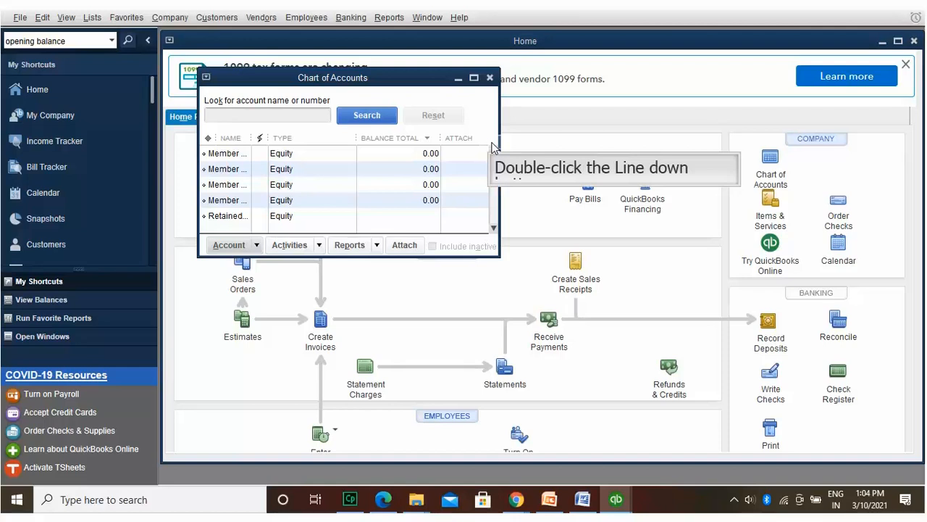
left_click(493, 145)
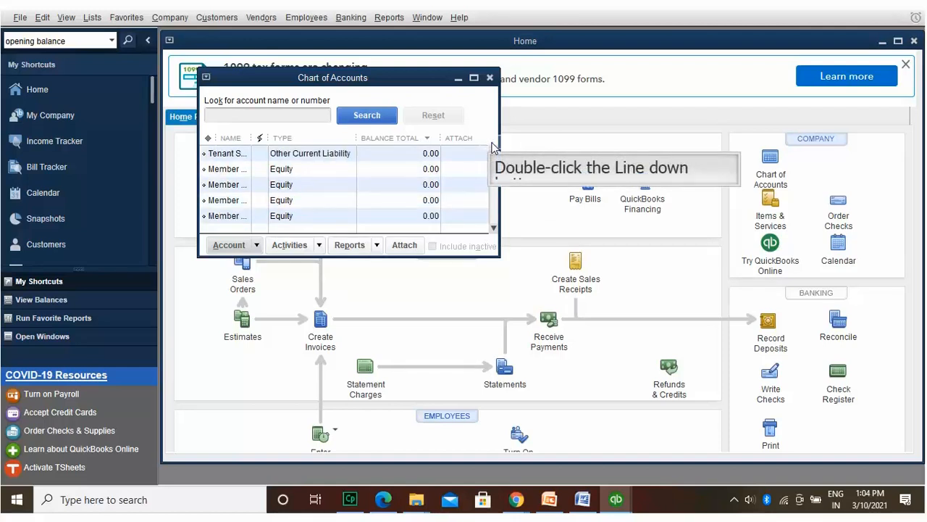
left_click(492, 145)
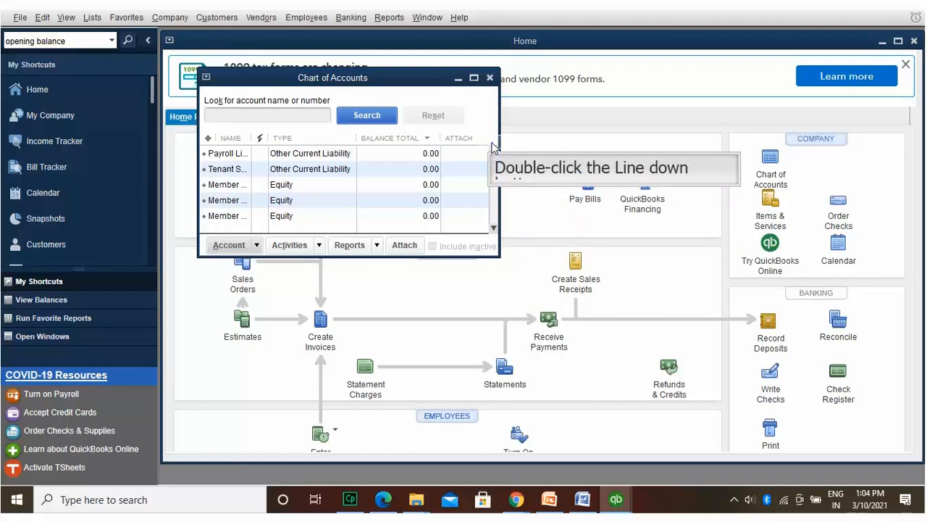
left_click(493, 146)
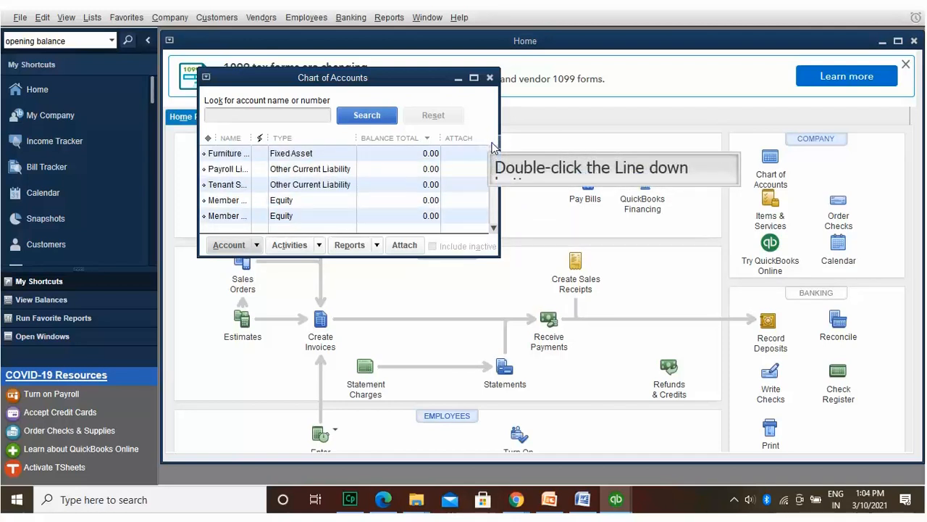
left_click(492, 145)
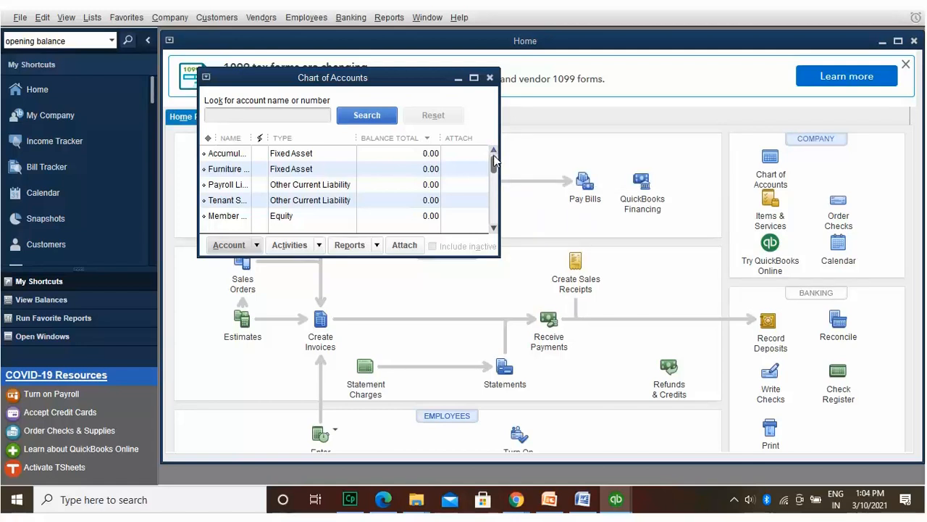
scroll(496, 174, "down", 1)
left_click_drag(496, 174, 495, 181)
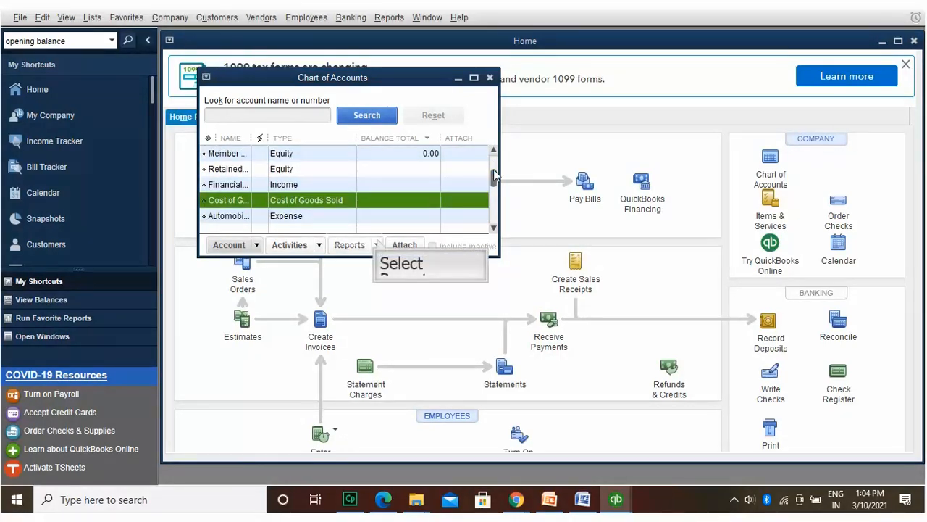
Step: Close the Reports menu, reopen the Chart of Accounts from Company, and maximize it
left_click(376, 244)
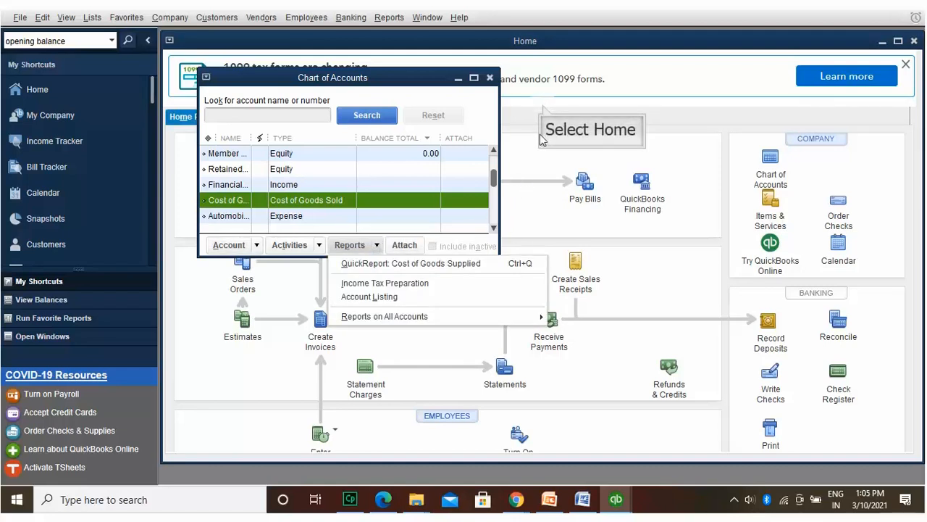
left_click(543, 108)
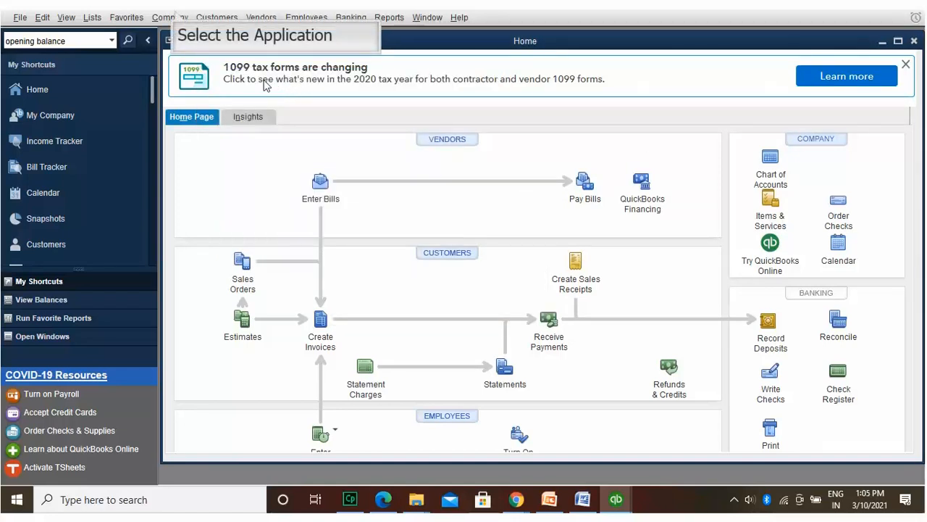
left_click(174, 17)
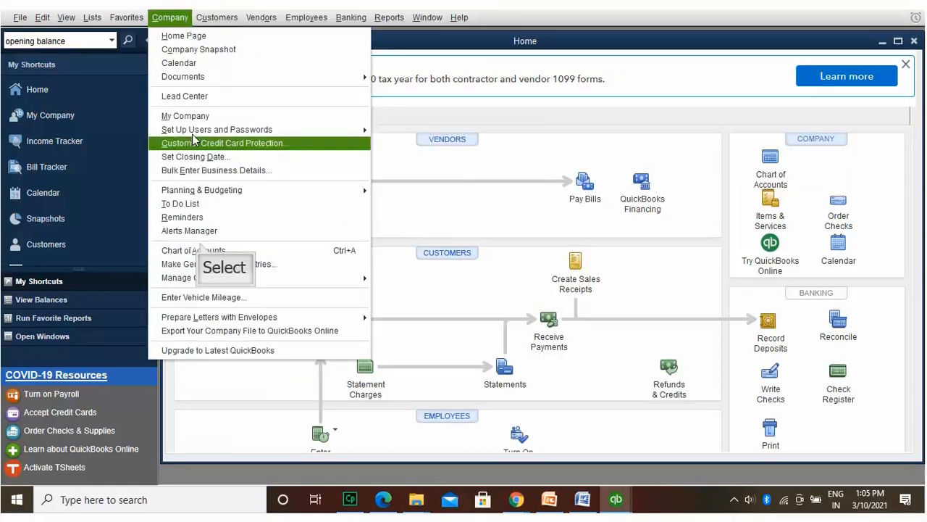
left_click(202, 250)
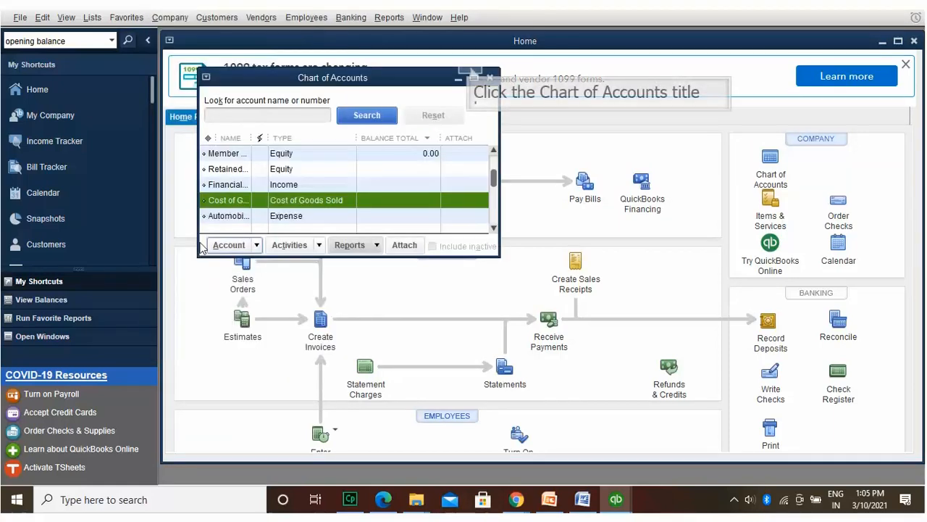
left_click(471, 72)
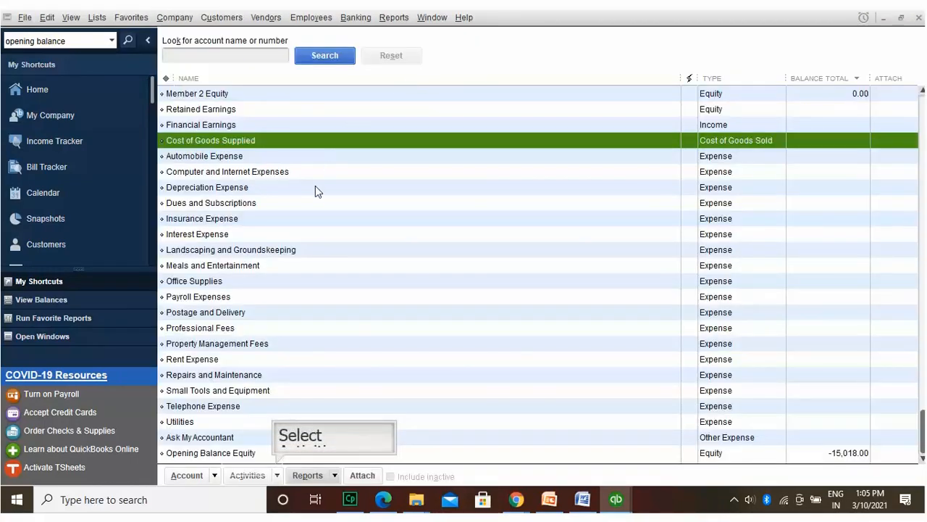
Step: Make the Cost of Goods Supplied account inactive through Delete Account
left_click(277, 472)
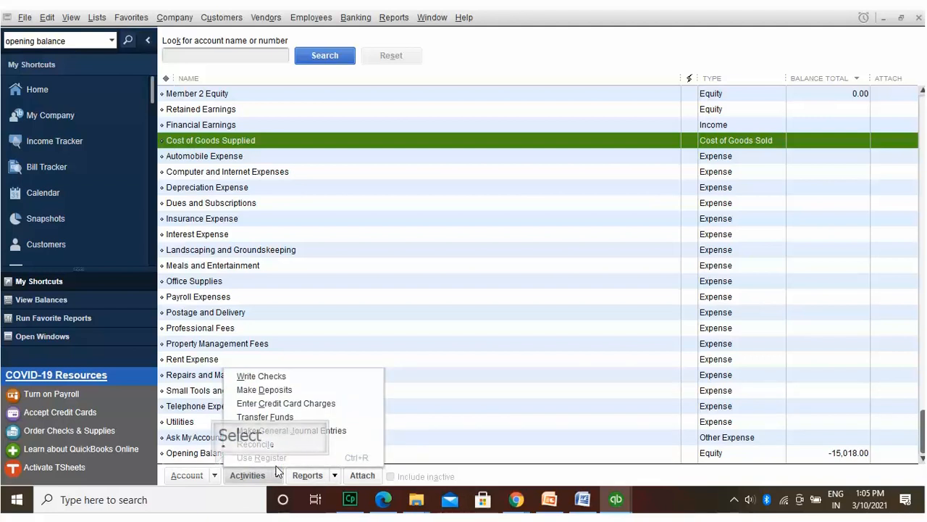
left_click(215, 467)
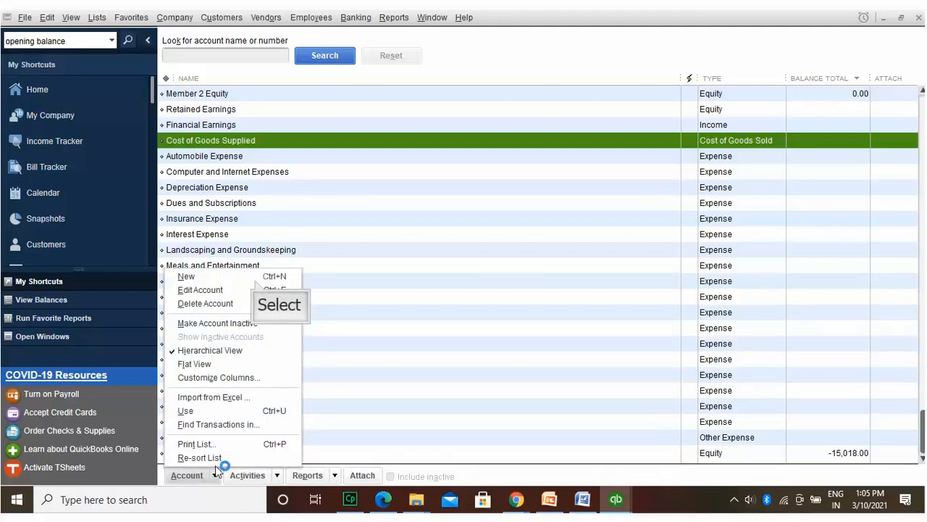
left_click(257, 288)
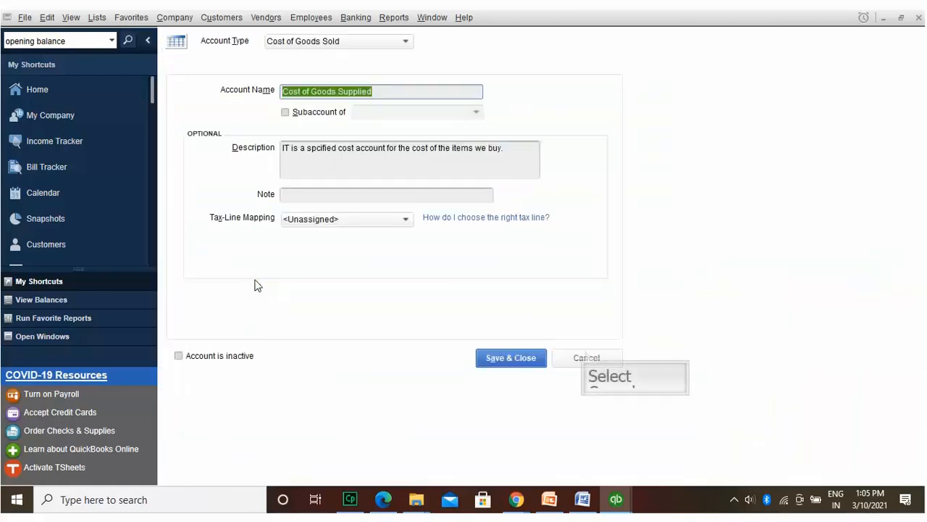
left_click(586, 352)
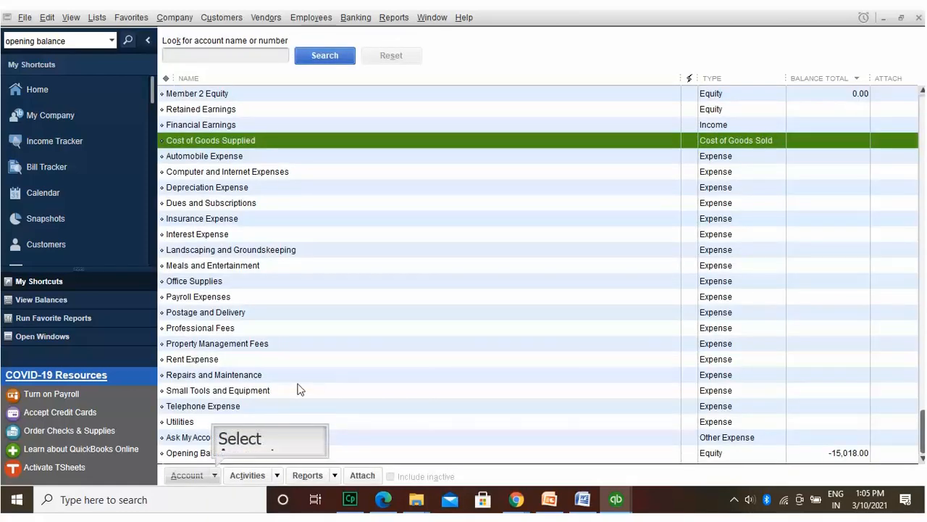
left_click(217, 472)
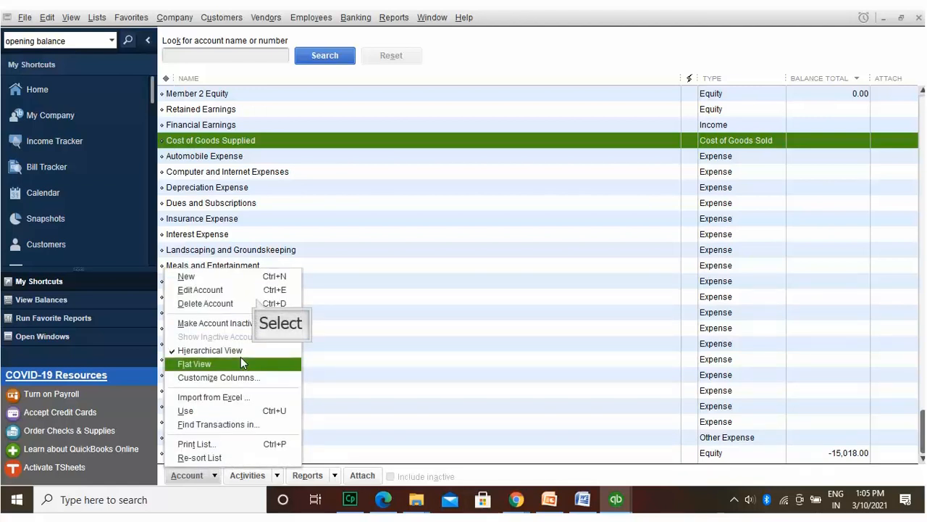
left_click(254, 302)
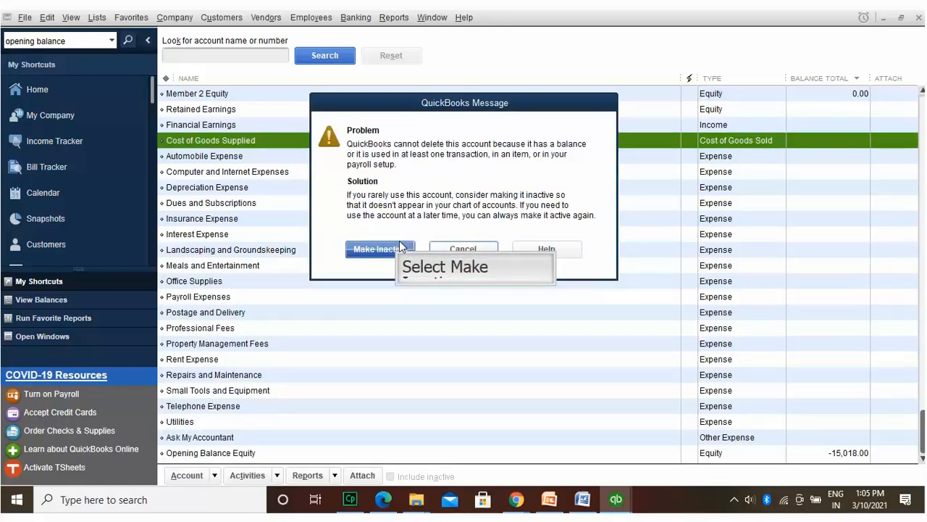
left_click(400, 248)
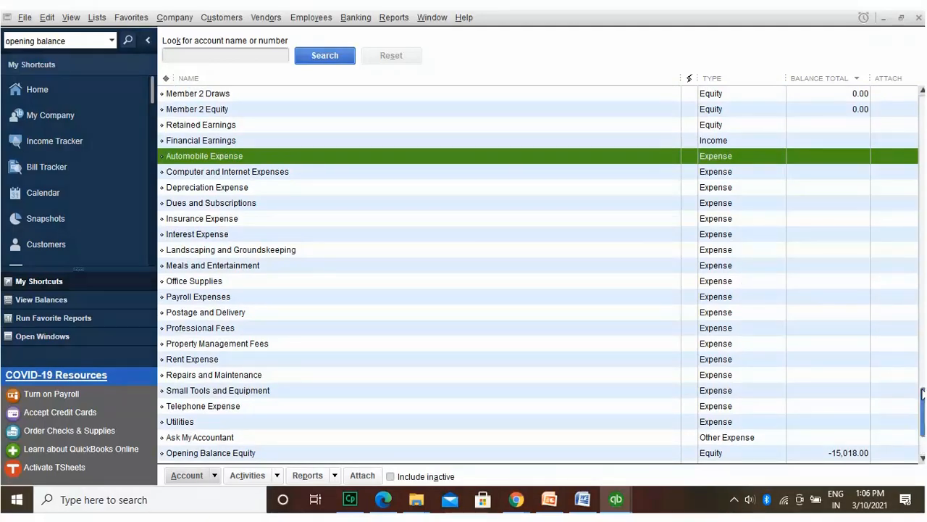
Step: Scroll up to Accumulated Depreciation and bring up its quick commands, then dismiss them
scroll(919, 399, "up", 2)
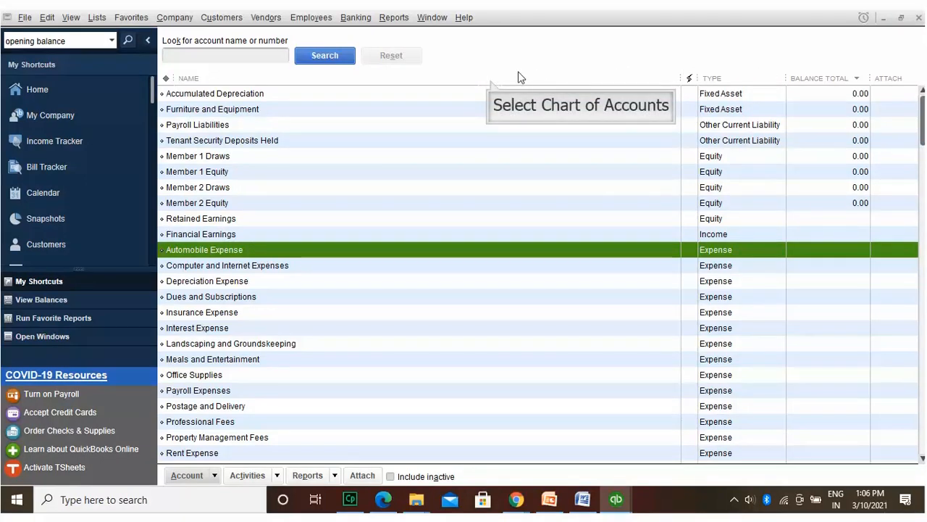
left_click(490, 84)
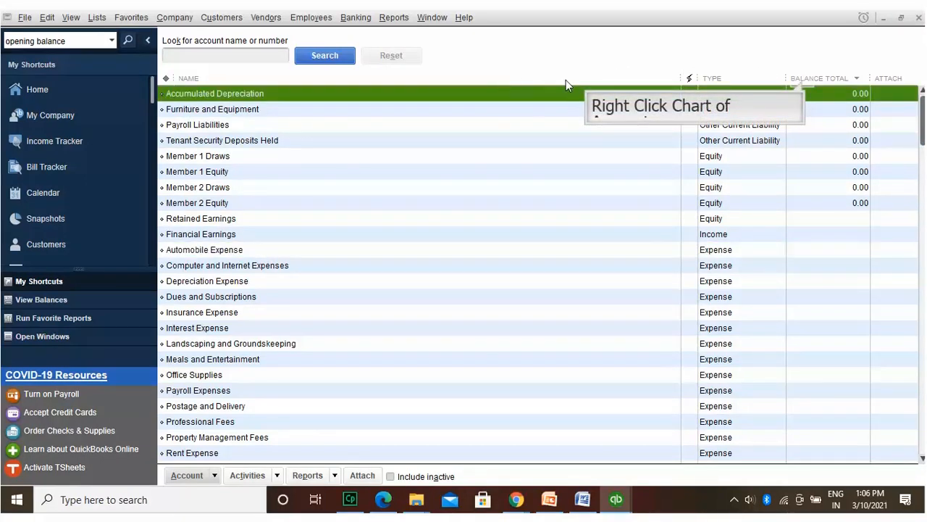
right_click(803, 80)
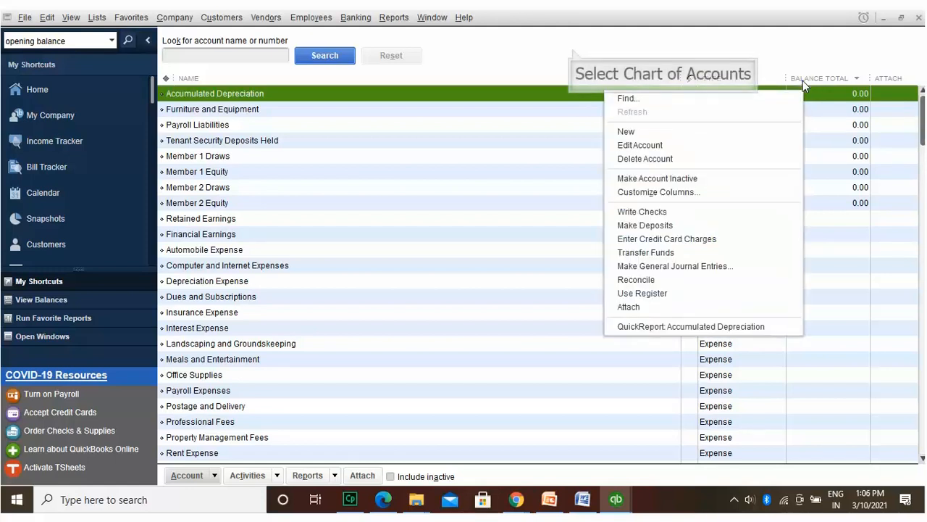
left_click(572, 48)
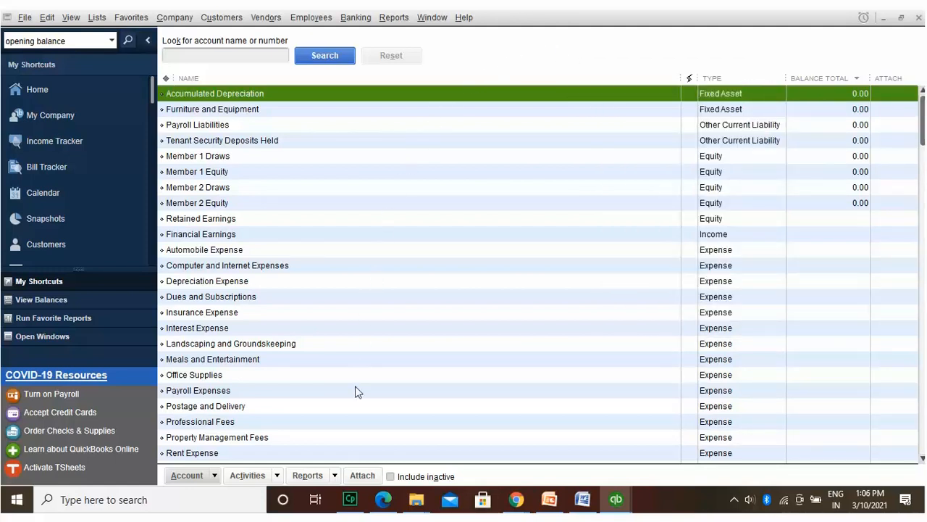
left_click(350, 499)
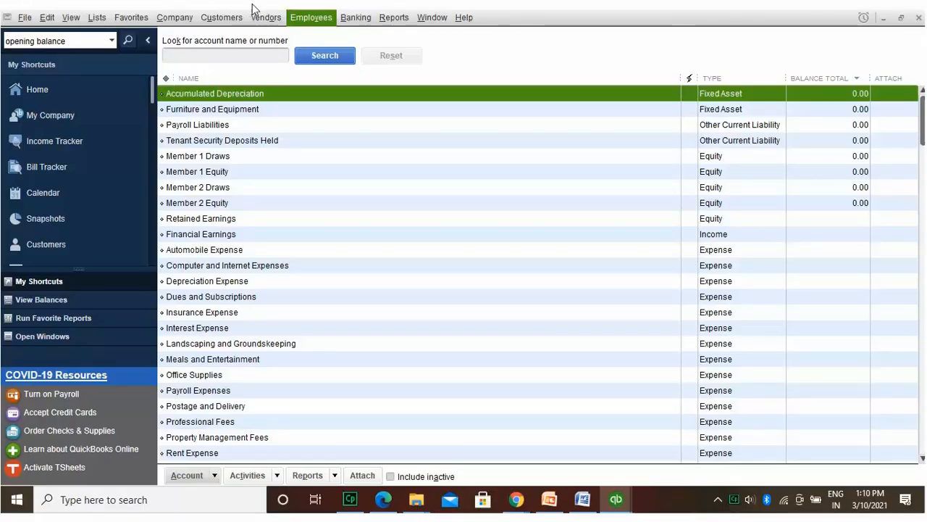
Step: Open the Customer Center, filter it to All Customers, and acknowledge the empty-list notice
left_click(316, 18)
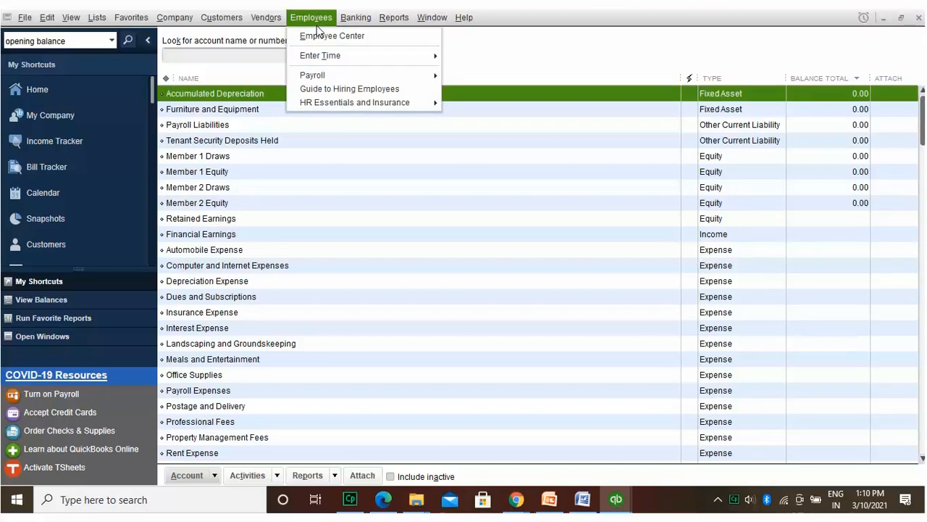
mouse_move(223, 16)
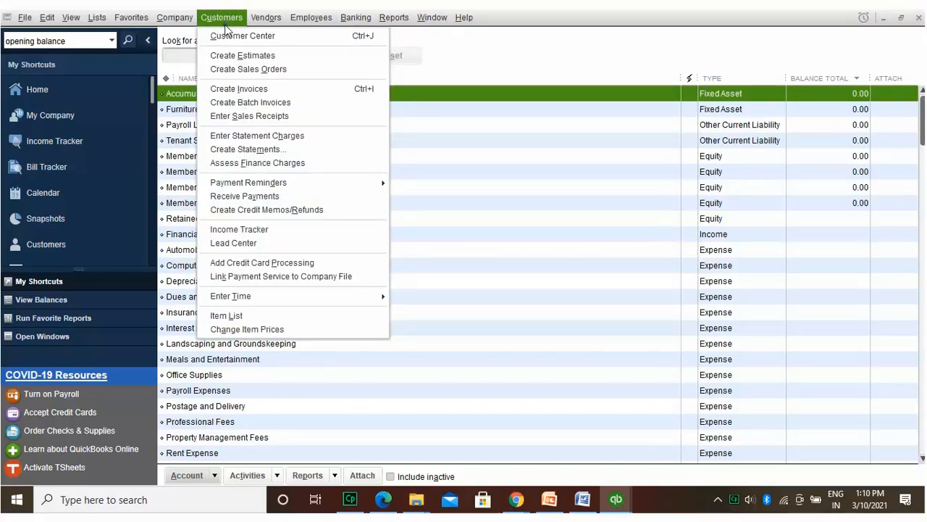
left_click(228, 35)
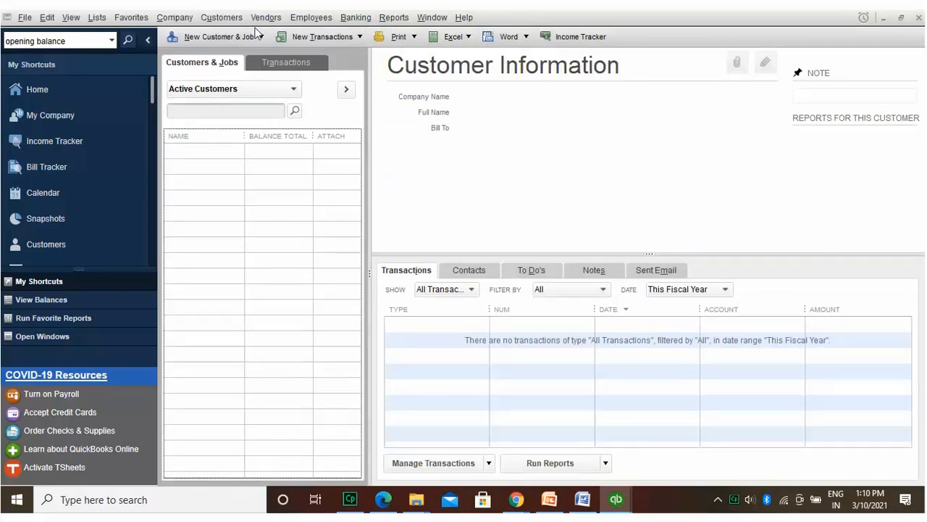
left_click(295, 87)
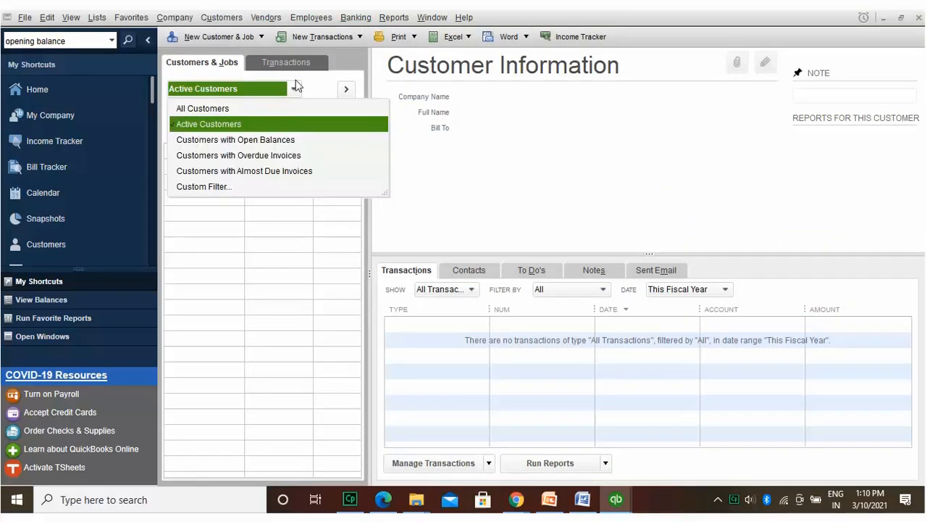
left_click(233, 107)
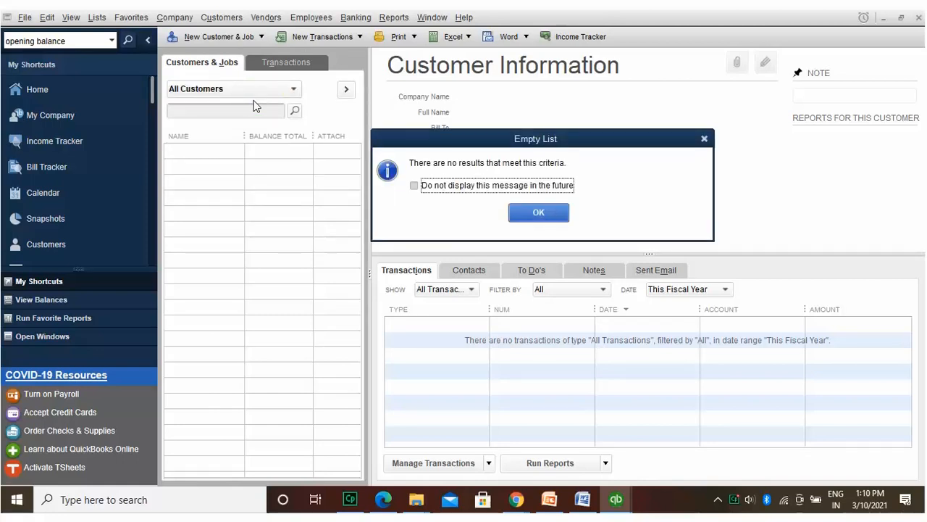
left_click(539, 212)
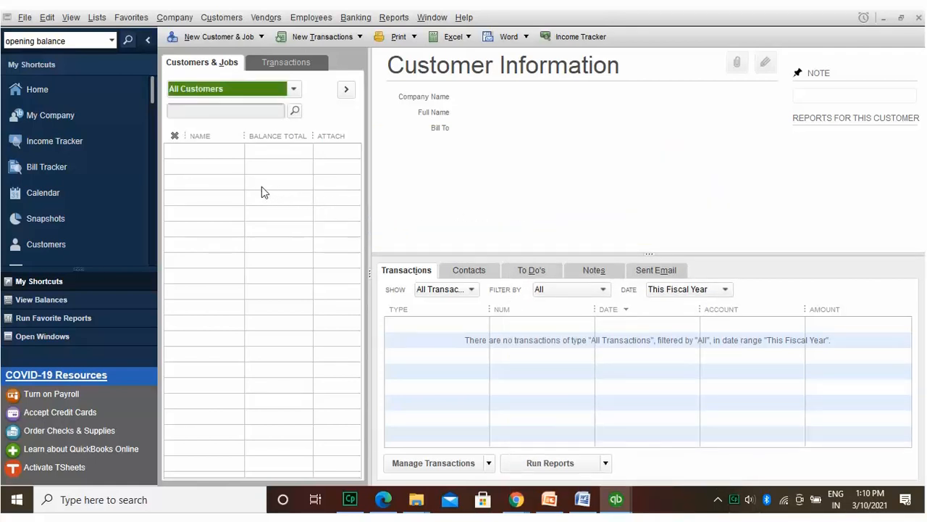
left_click(204, 149)
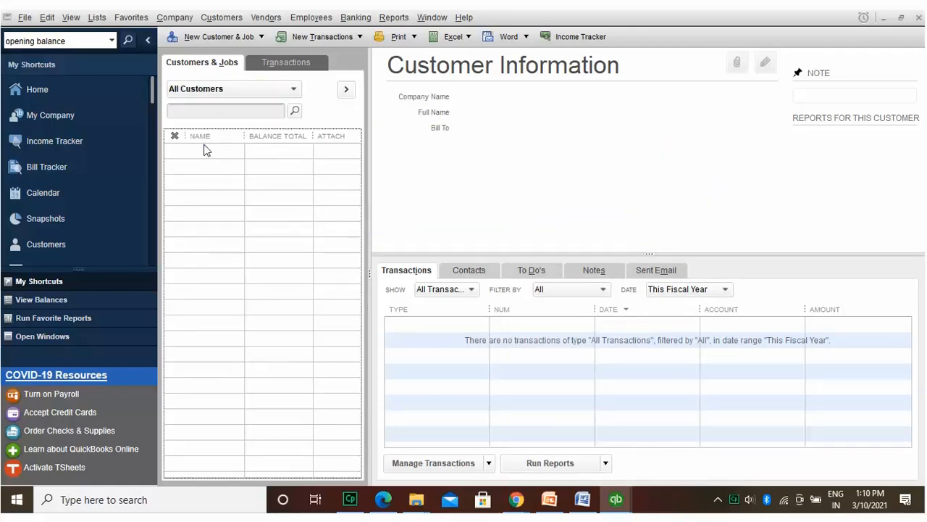
left_click(262, 32)
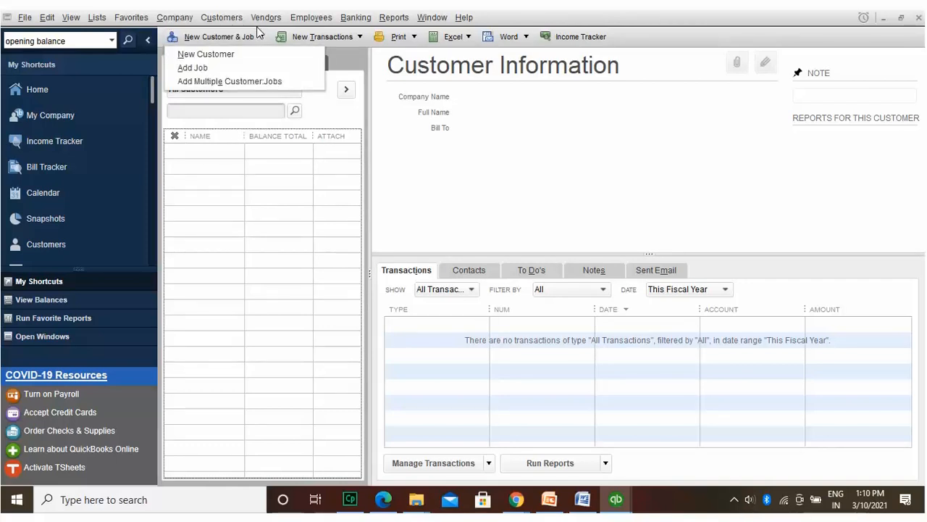
left_click(250, 53)
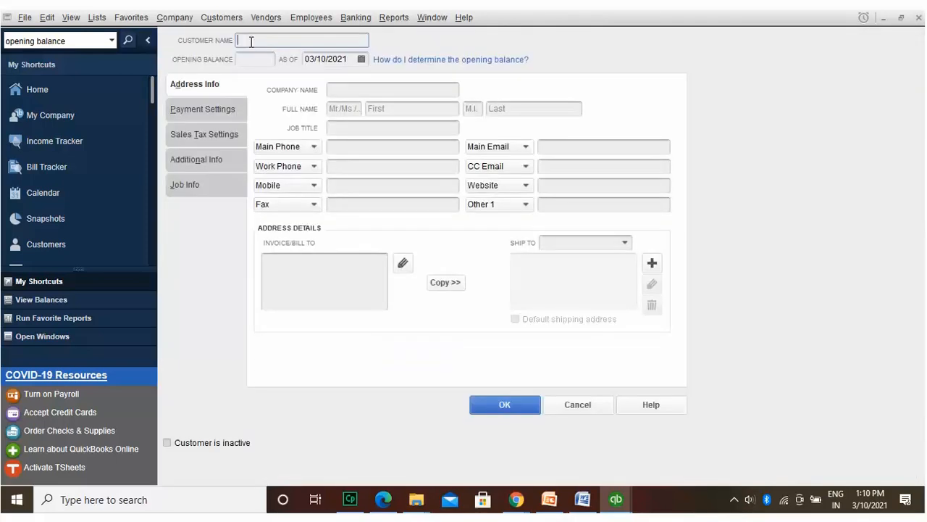
left_click(381, 86)
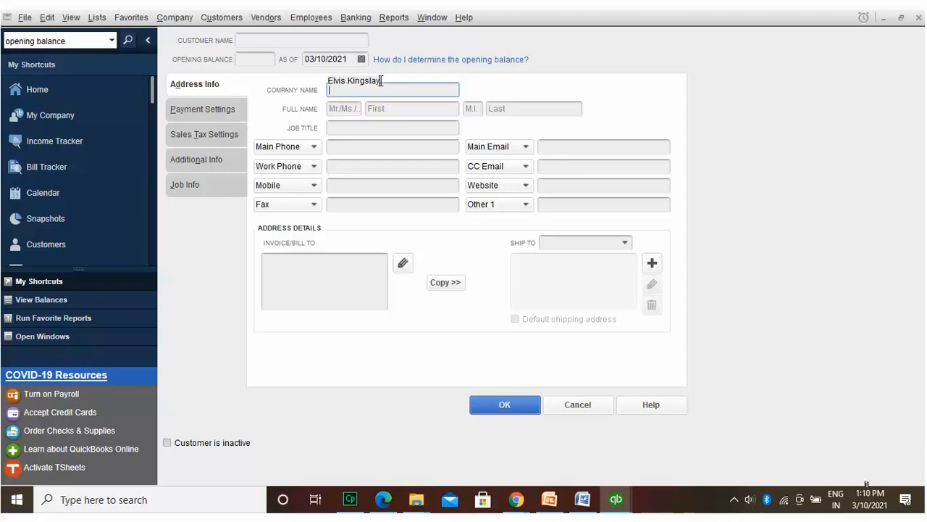
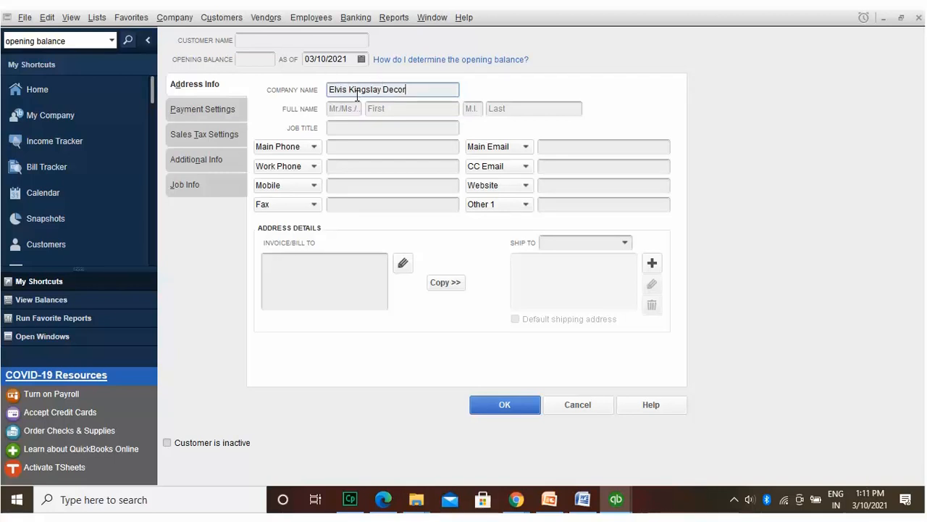
key("Tab")
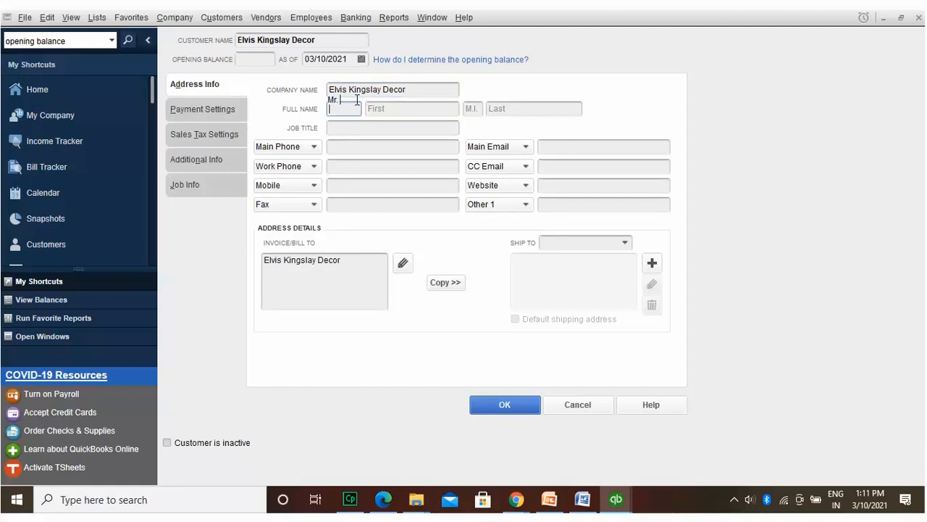
key("Tab")
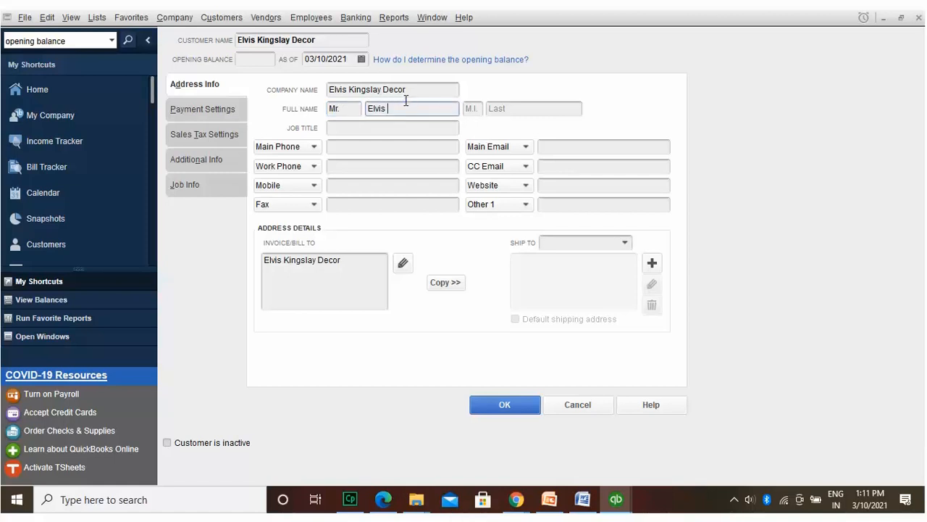
left_click(527, 102)
type("Kinglay")
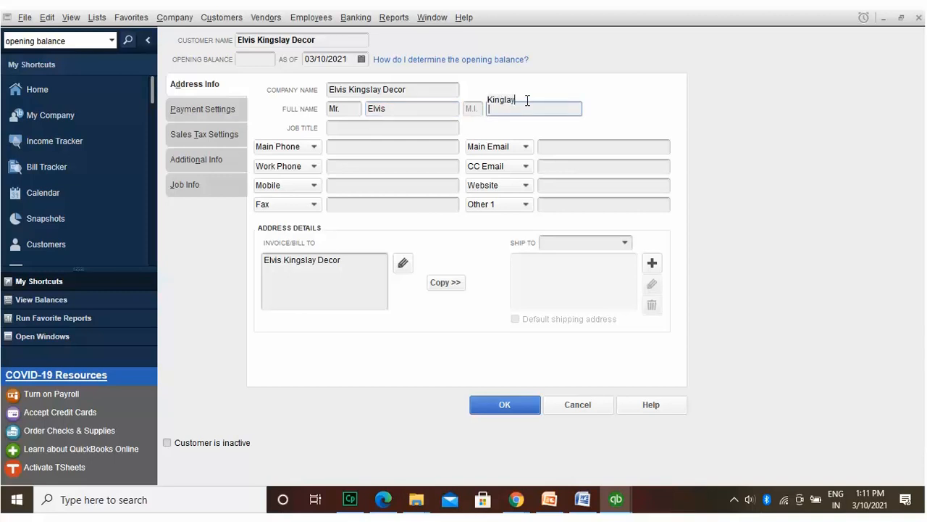
left_click(417, 121)
type("Interior dec")
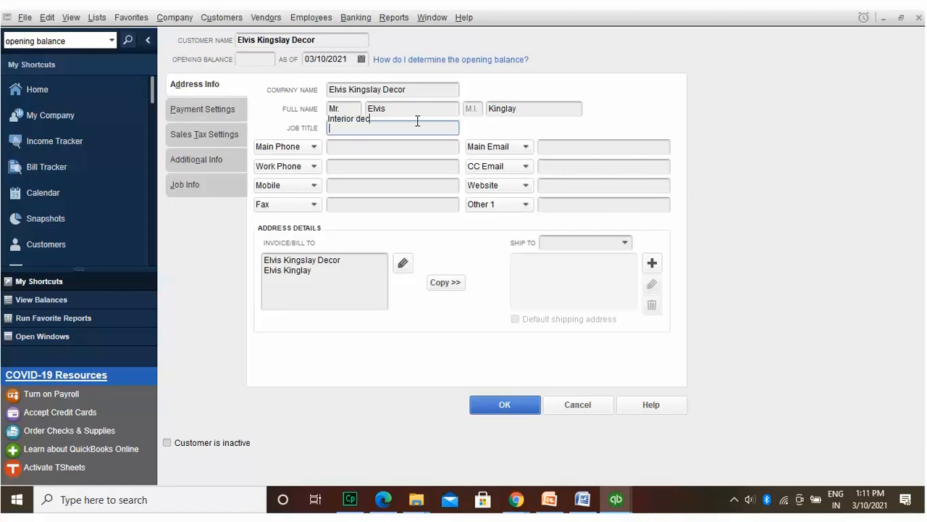
type("or")
key("BackSpace")
key("BackSpace")
key("BackSpace")
key("BackSpace")
key("BackSpace")
type("Decor Apartment")
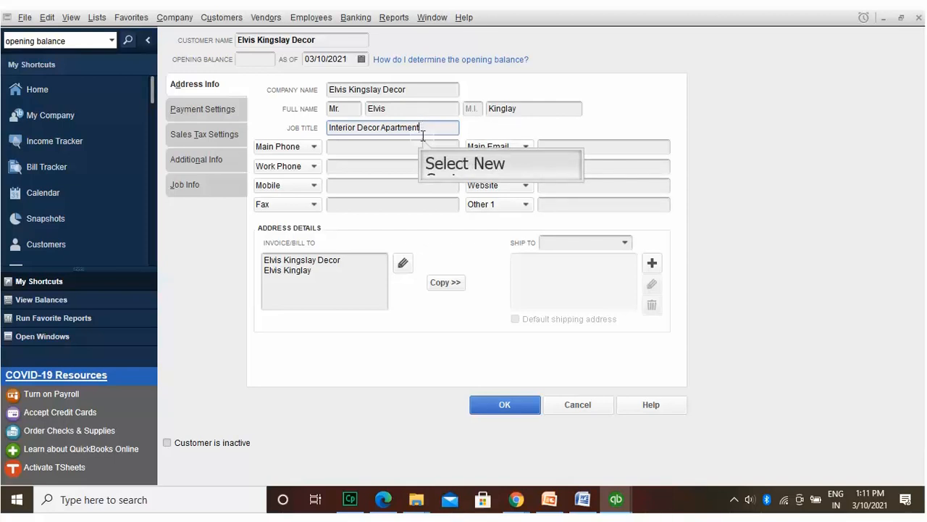
Step: Fill in the customer's main, work, mobile and fax phone numbers and main e-mail address
key("Return")
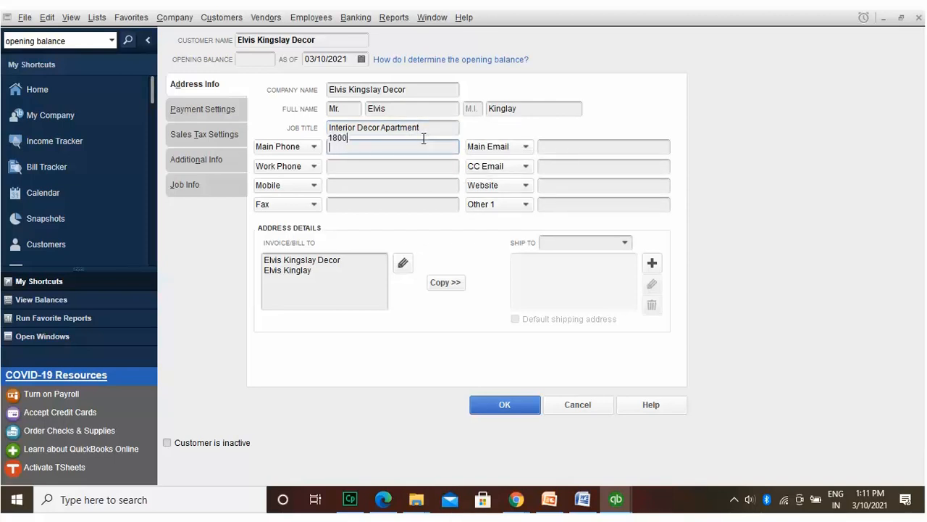
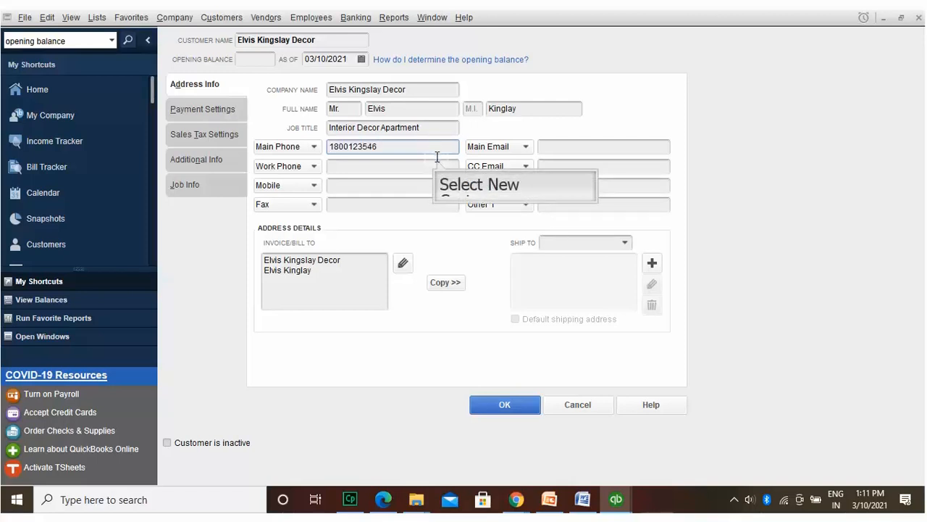
left_click(438, 161)
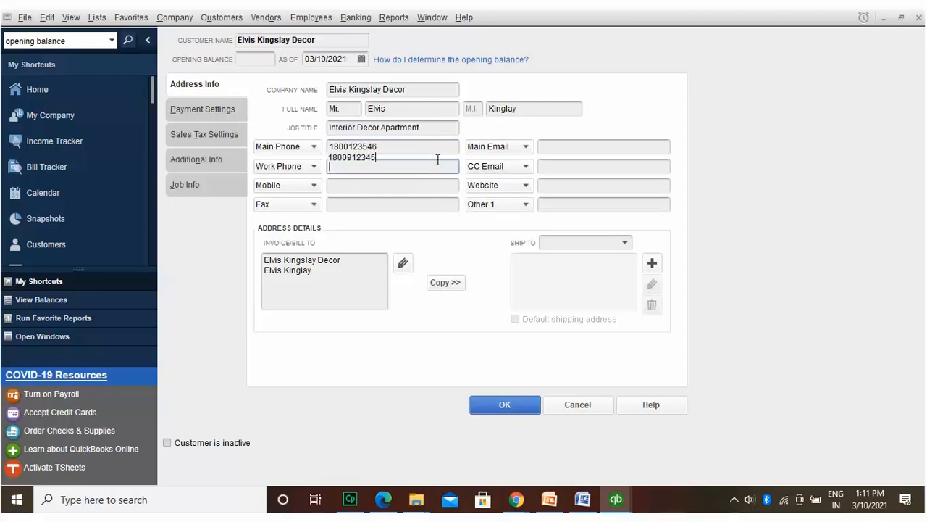
key("Return")
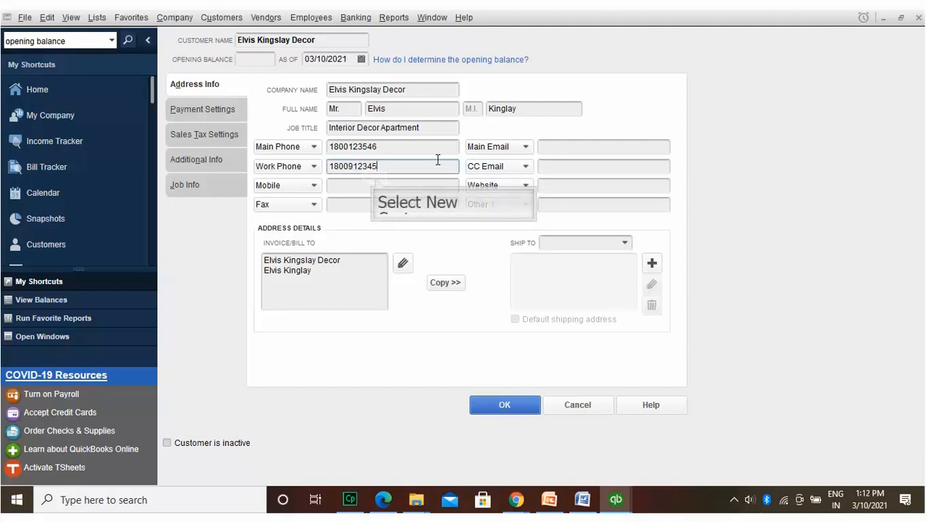
left_click(376, 179)
type("180")
key("BackSpace")
key("BackSpace")
key("BackSpace")
type("17")
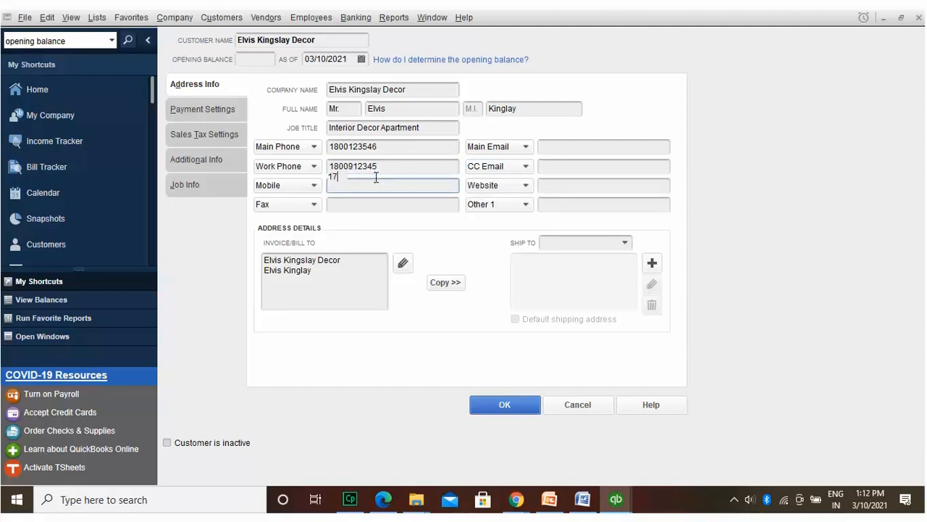
type("5326789")
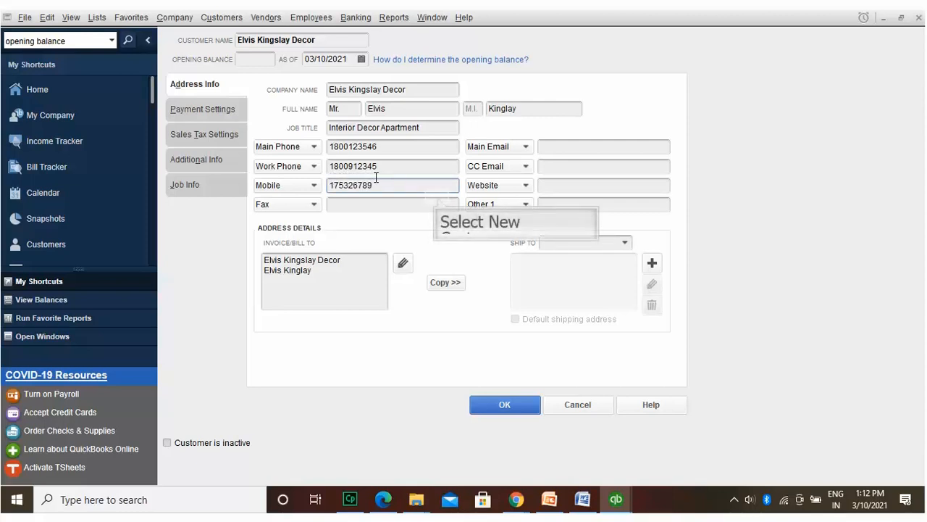
left_click(438, 198)
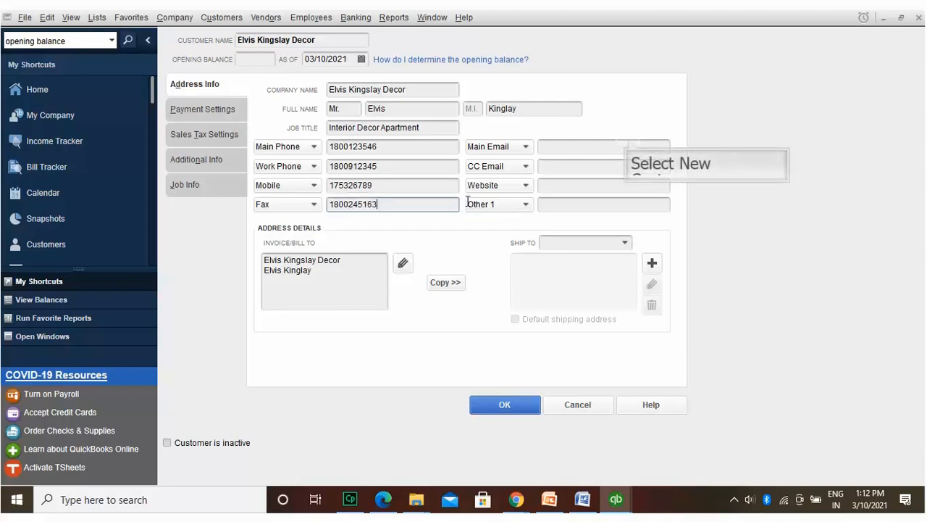
left_click(629, 139)
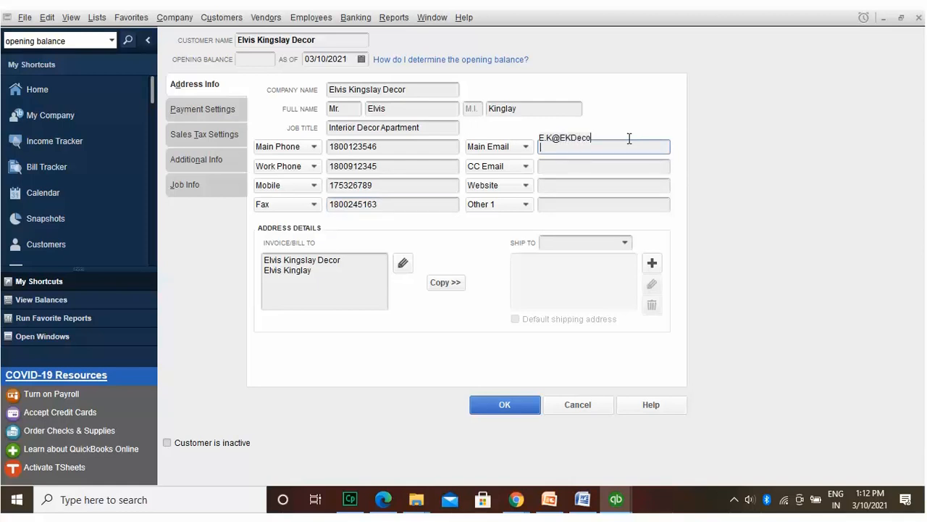
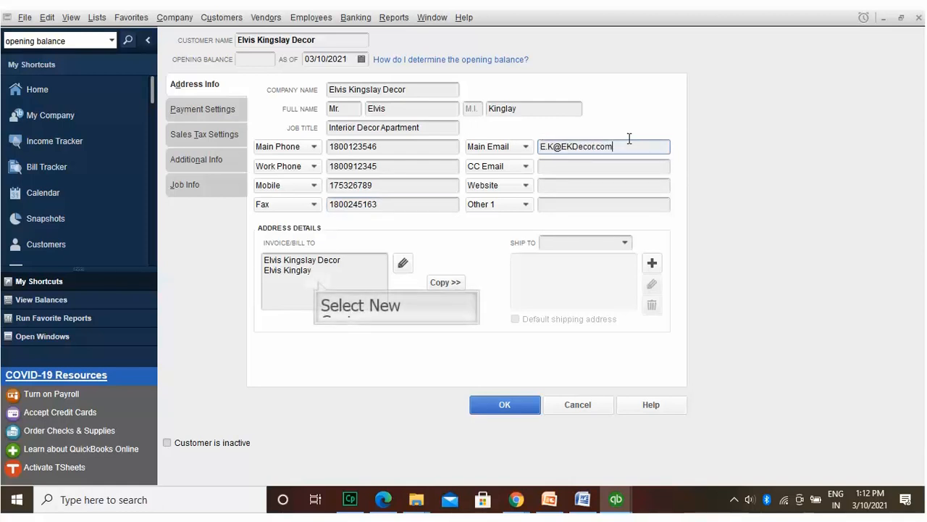
Step: Type the customer's street, landmark, city and state lines into the bill-to address
left_click(316, 271)
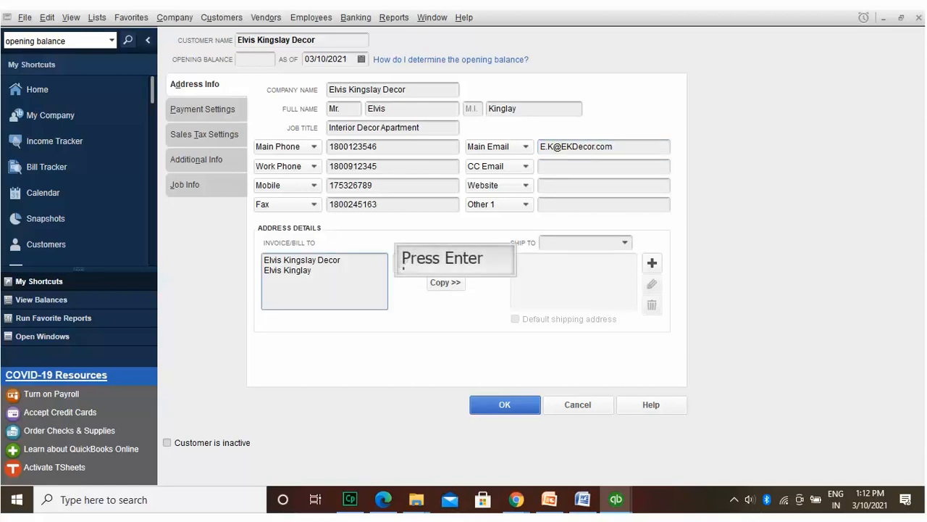
key("Return")
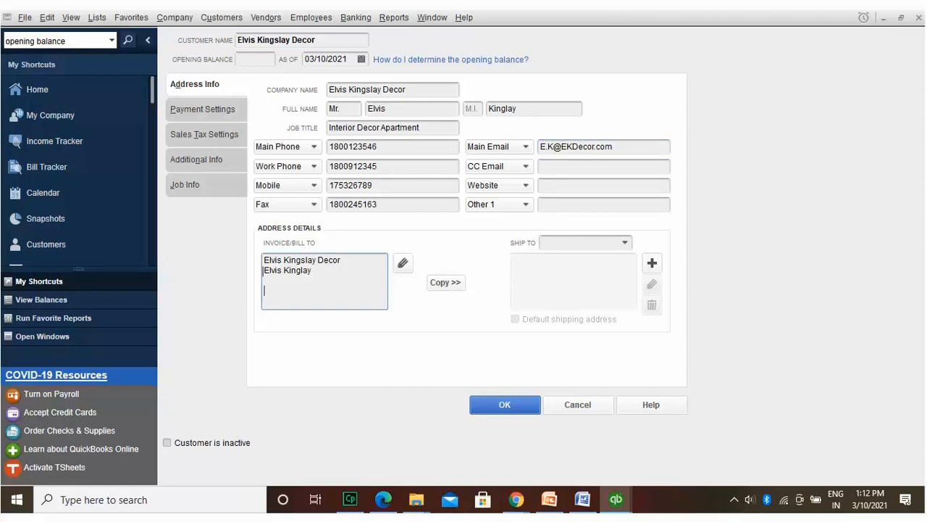
type("2nd Roosevelt Avenue")
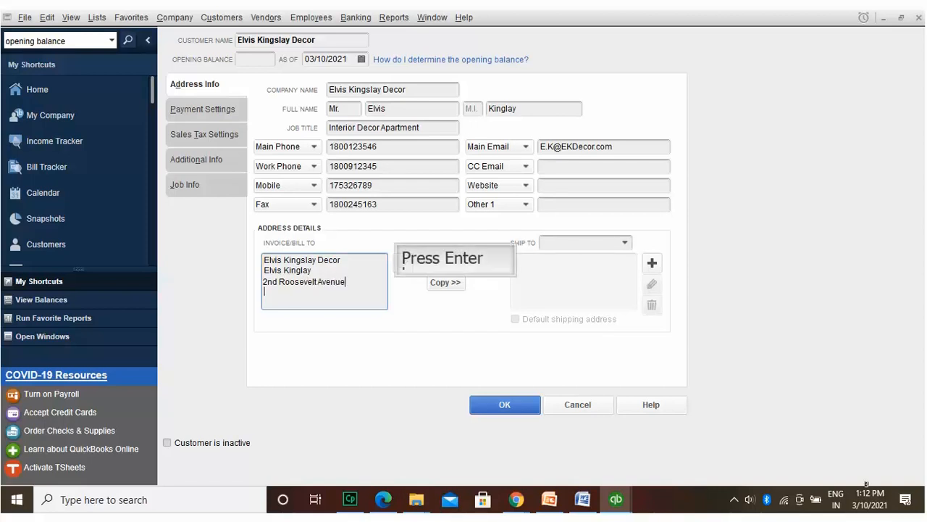
type("Near Lan")
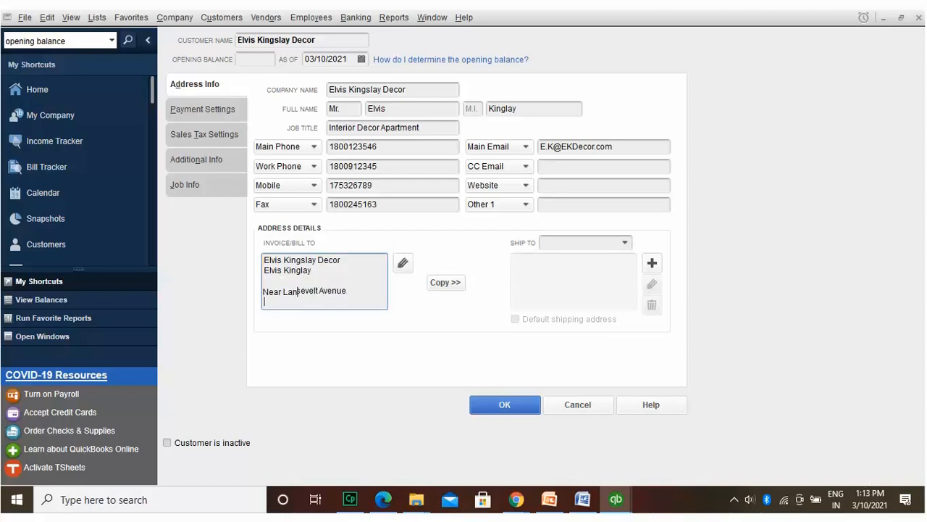
type("sing Crossing")
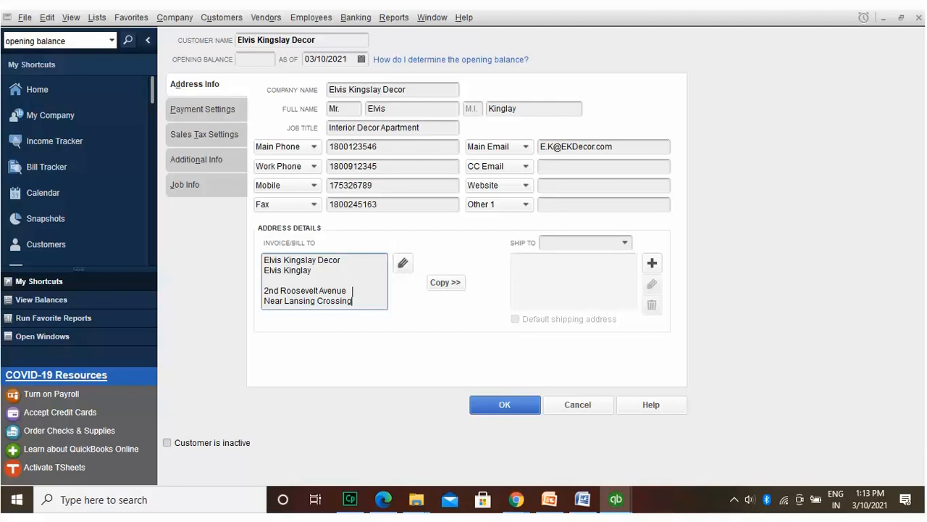
type("Lans")
type("East Lansing")
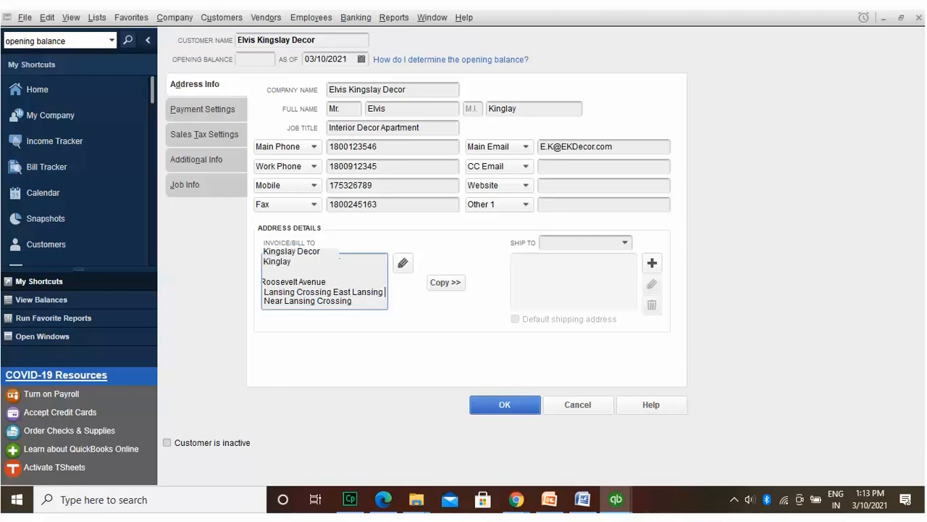
type(" East Lansing")
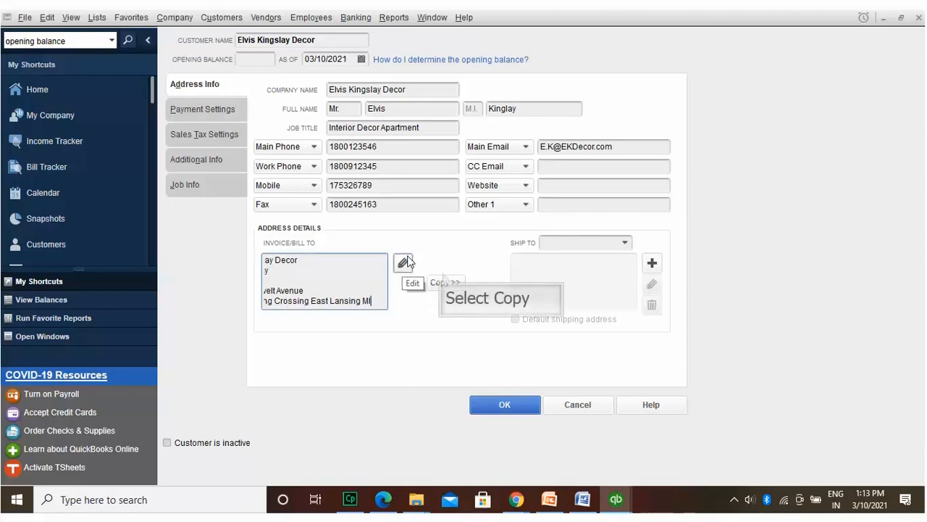
Step: Copy the billing address to a ship-to address with zip 488301, and give the billing address zip 488302
left_click(443, 277)
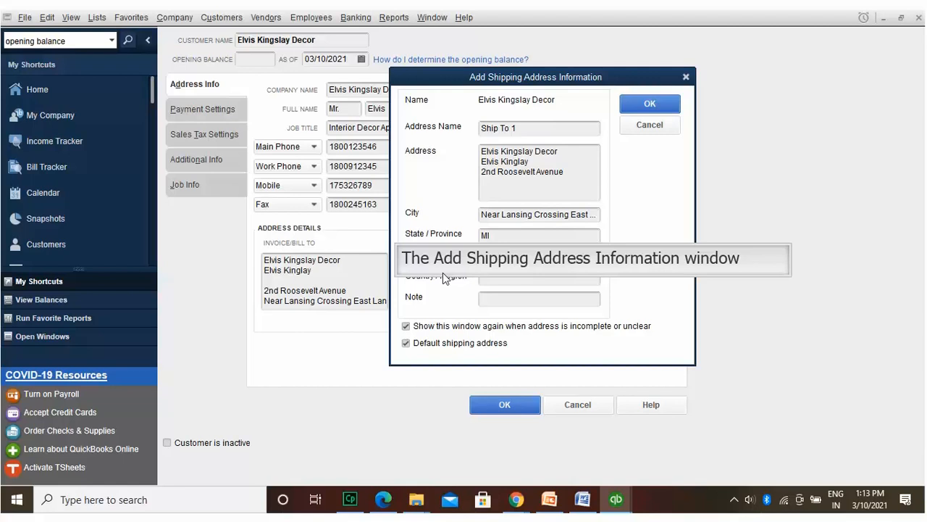
type("488301")
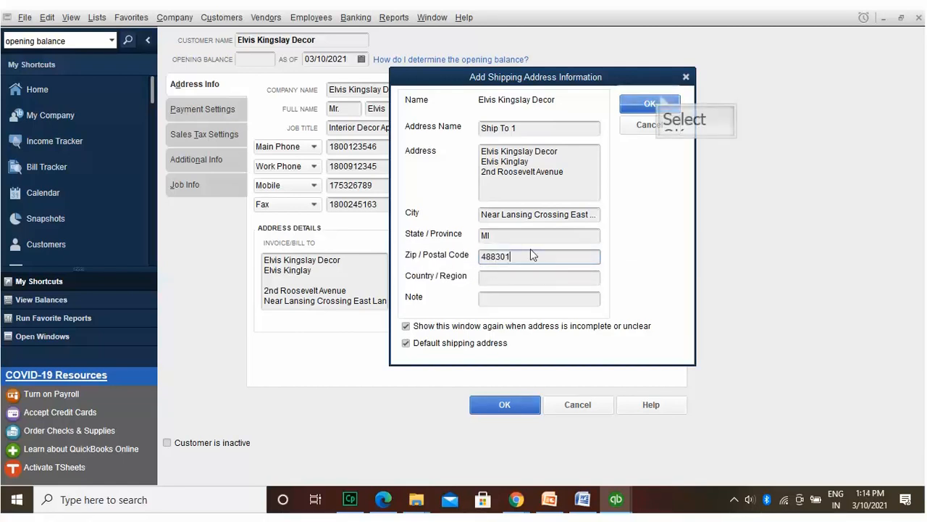
left_click(660, 102)
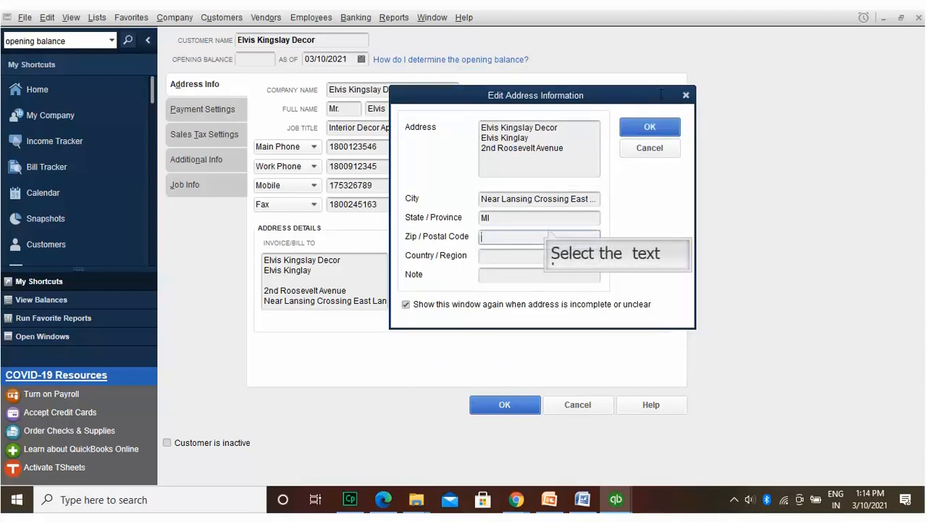
type("488302")
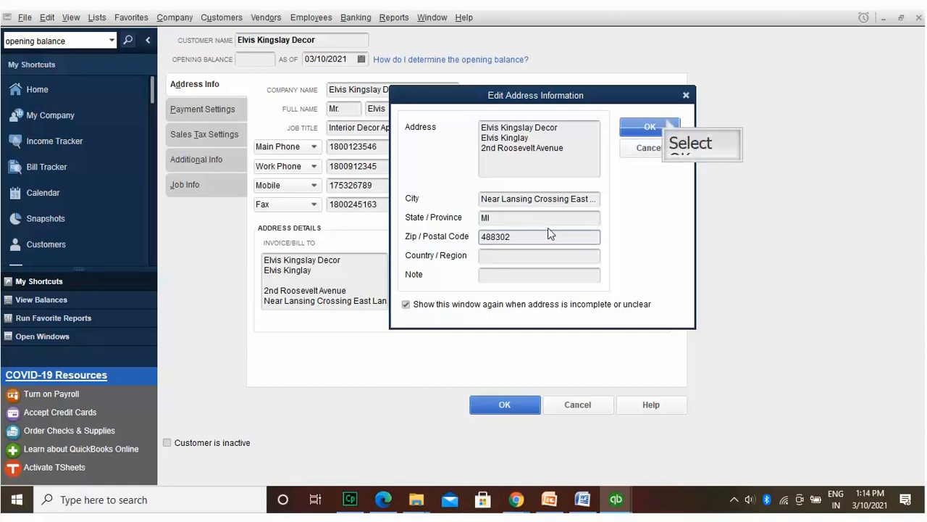
left_click(629, 123)
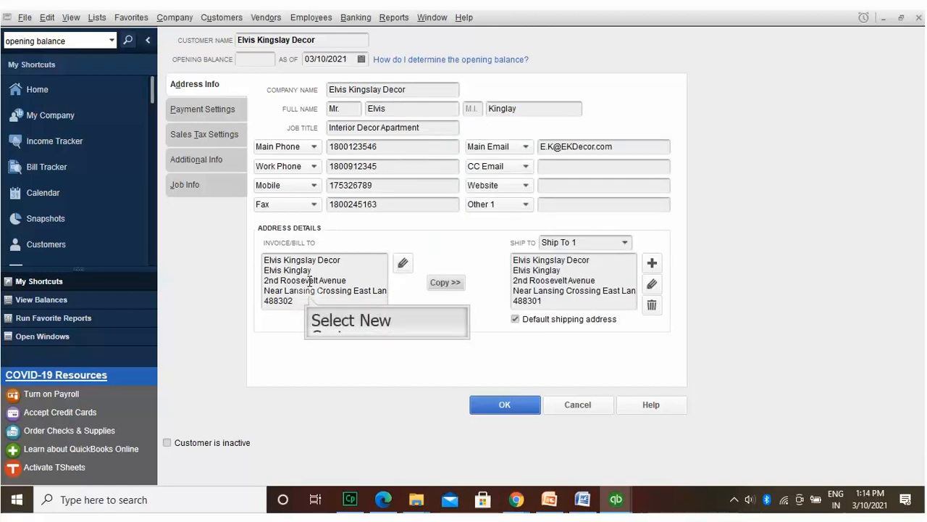
left_click(288, 292)
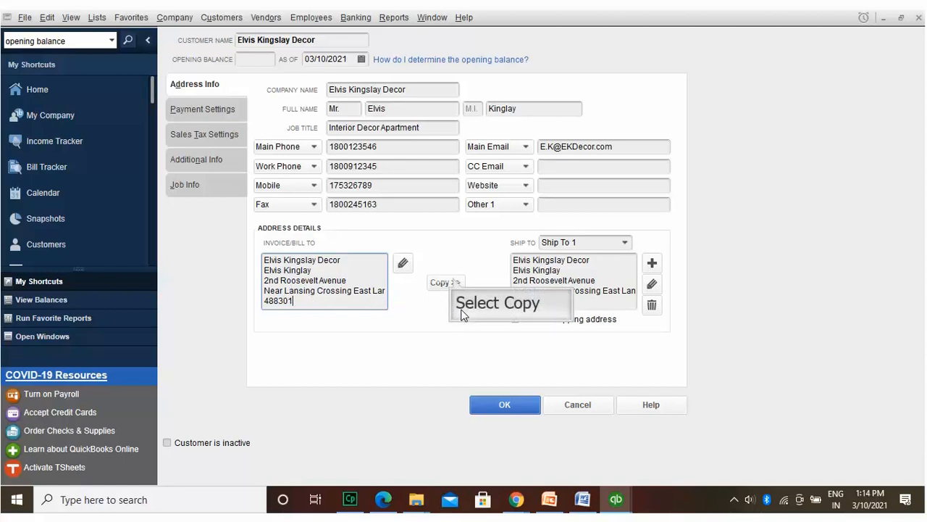
left_click(452, 282)
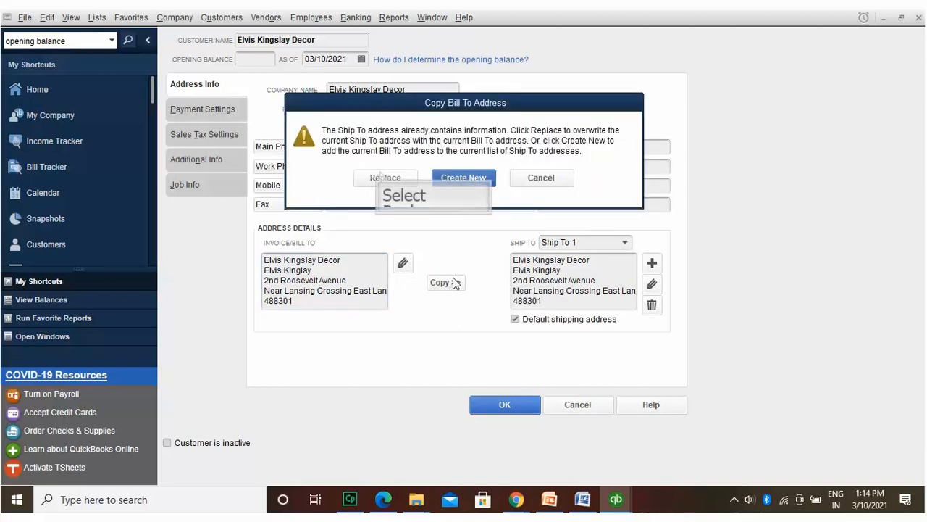
left_click(381, 171)
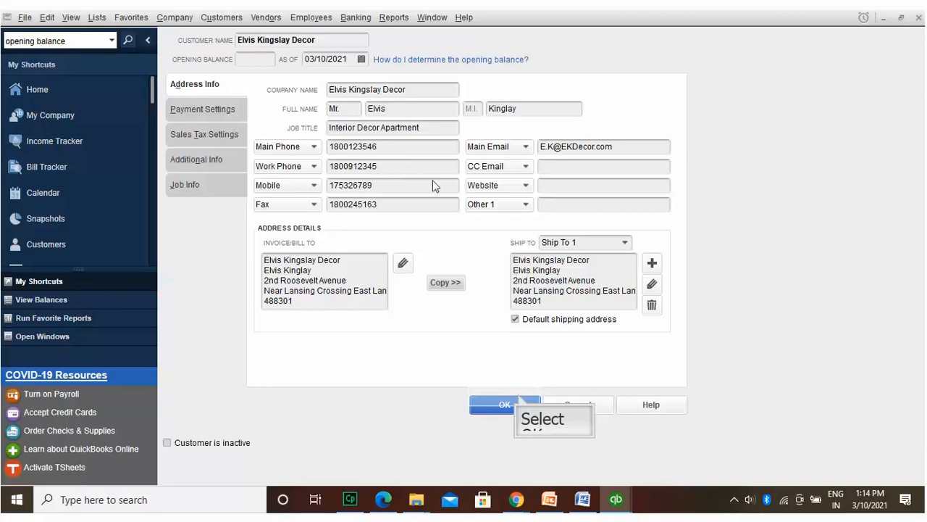
left_click(518, 403)
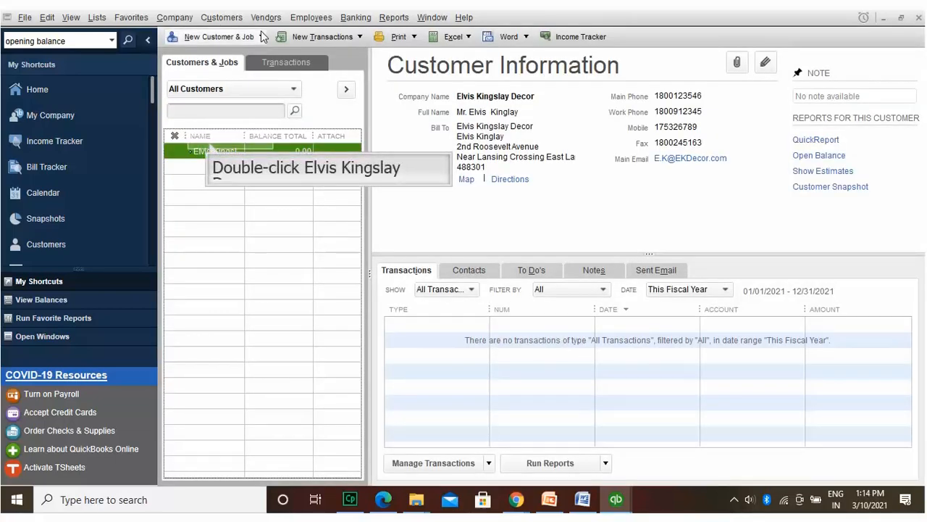
Step: Enter the customer's account number and choose 1% 10 Net 30 payment terms
double_click(210, 148)
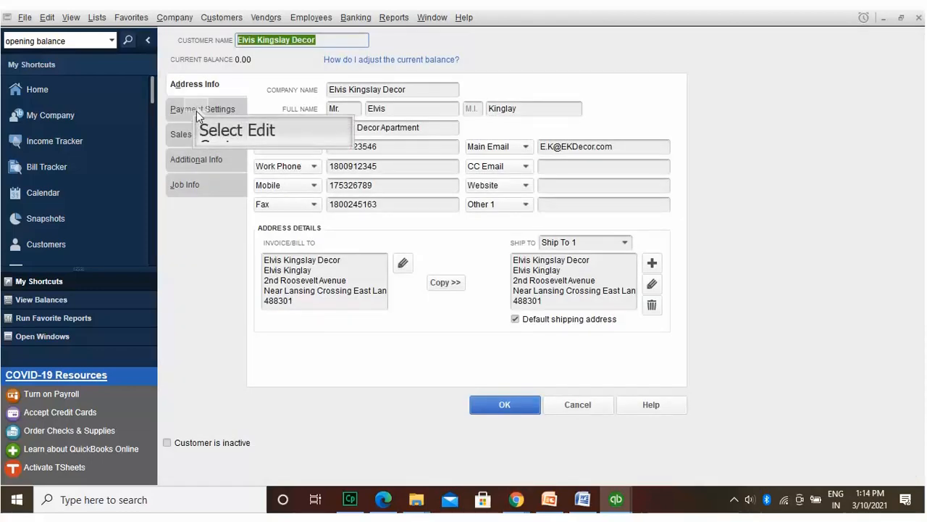
left_click(197, 109)
type("10245169")
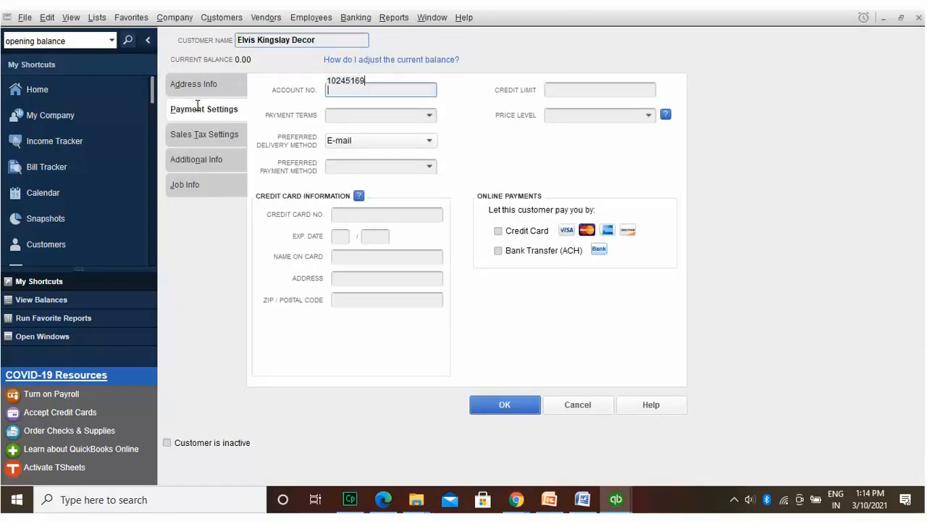
left_click(428, 113)
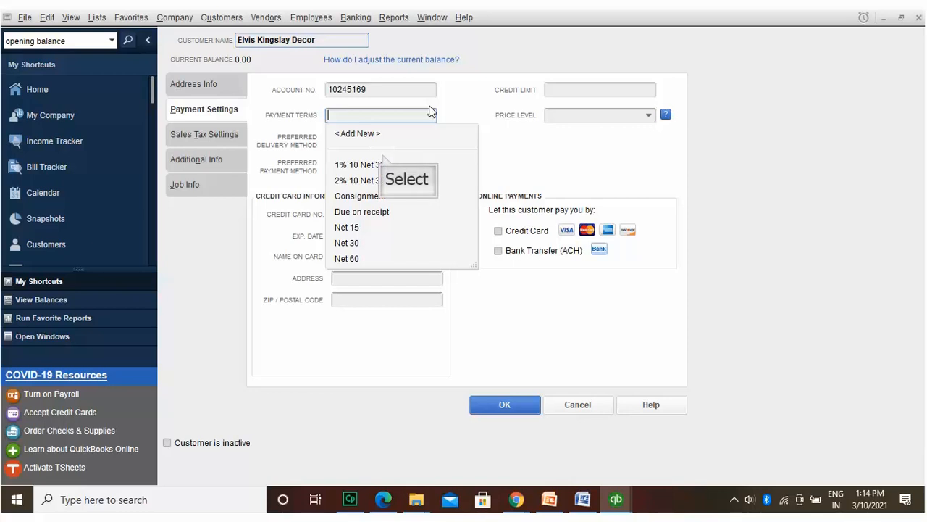
left_click(382, 163)
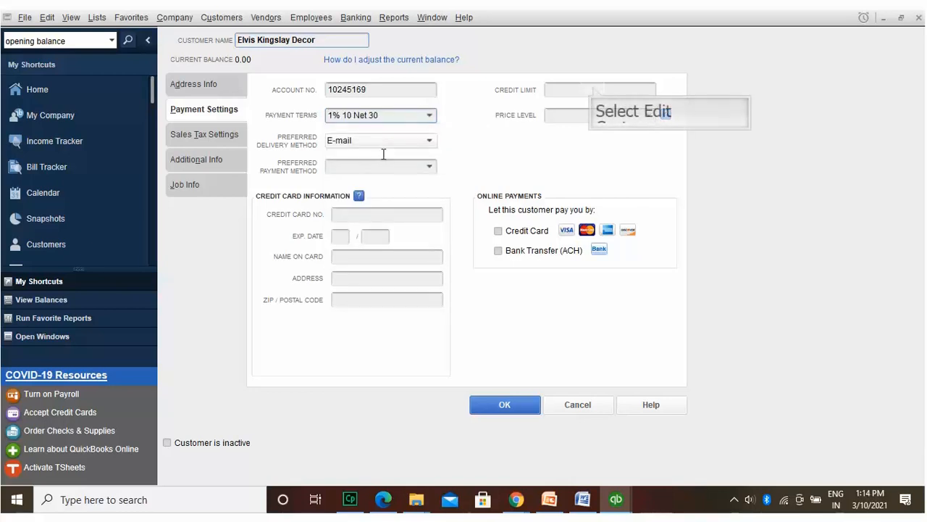
Step: Set a 42,130.00 credit limit and begin creating a new price level
left_click(593, 88)
type("42130")
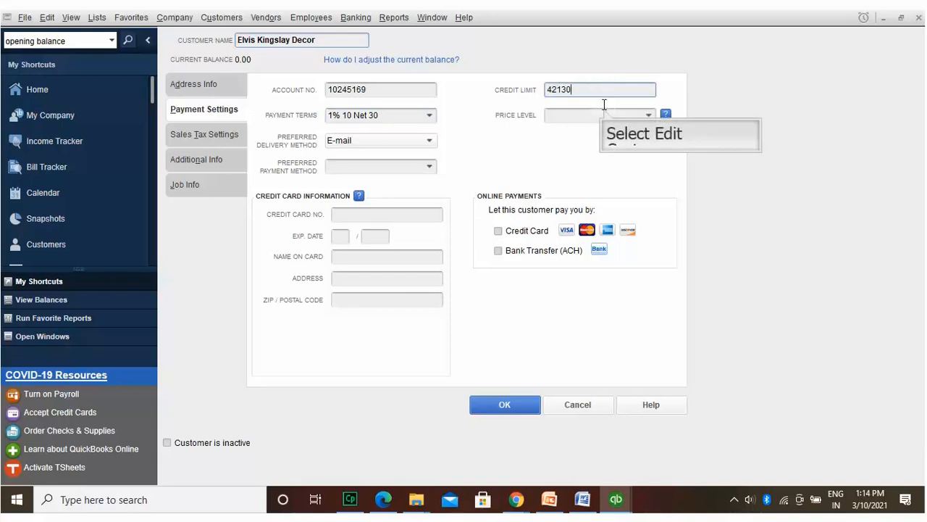
left_click(604, 109)
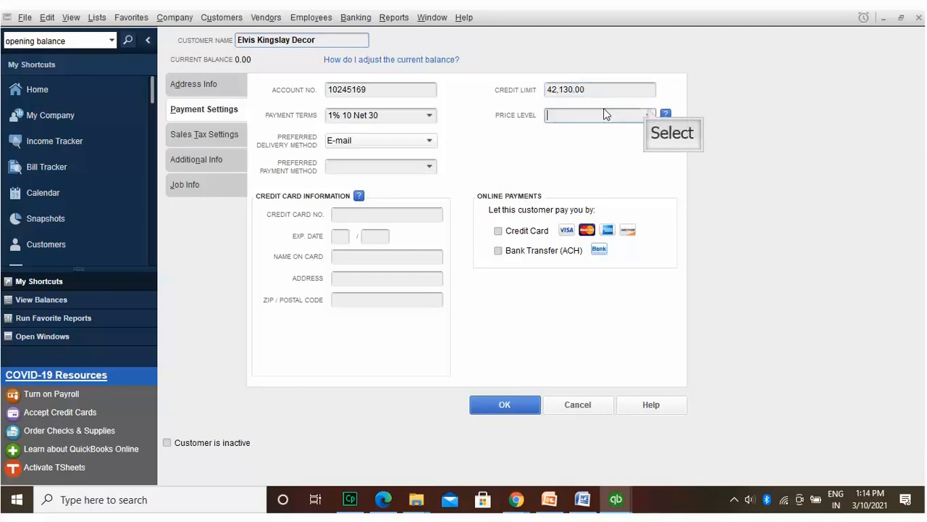
left_click(647, 110)
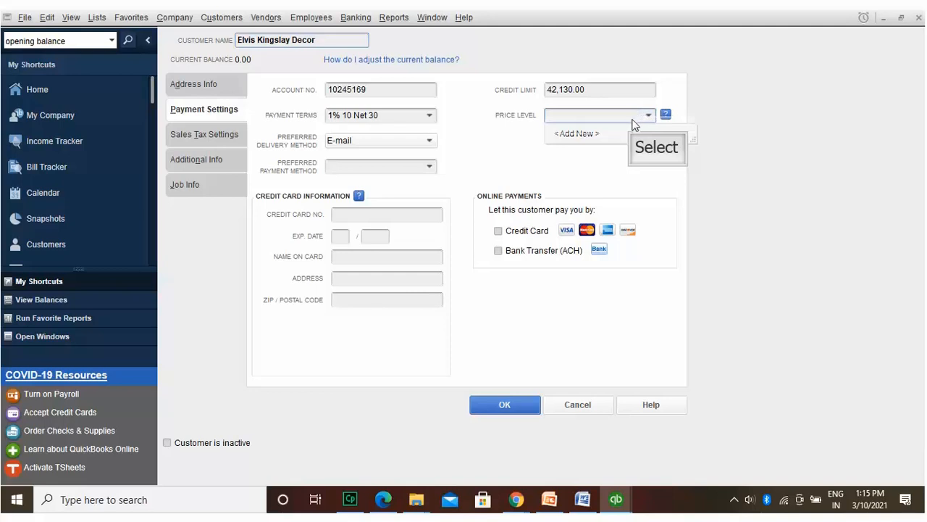
left_click(634, 133)
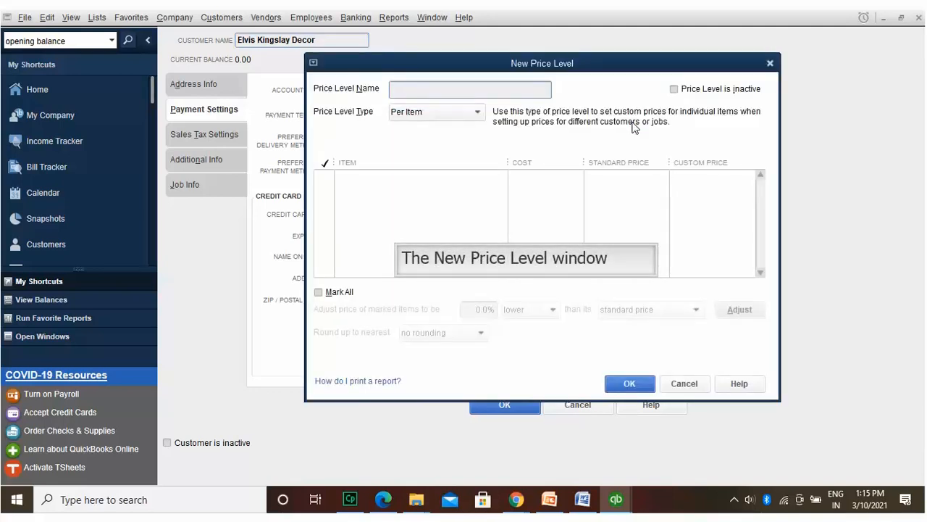
Step: Create a Per Item price level named 'Fair Price'
type("Fair Price")
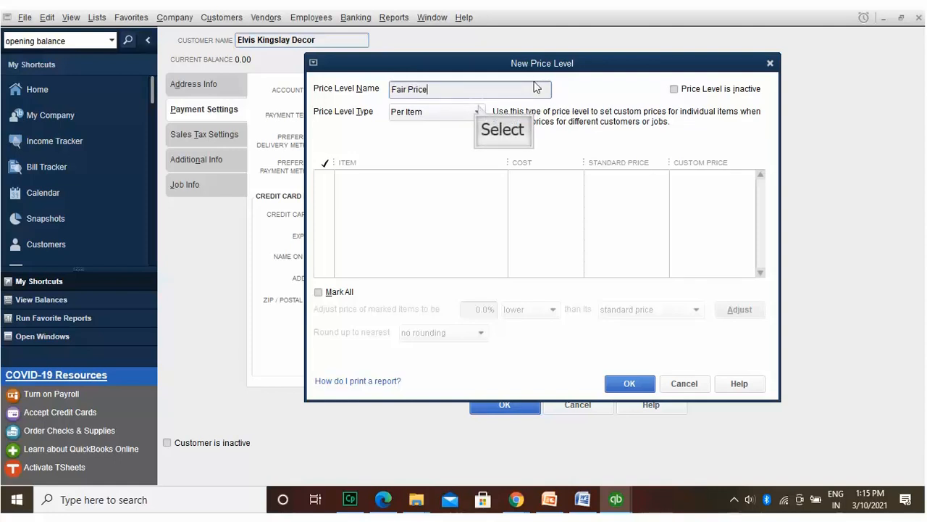
left_click(478, 111)
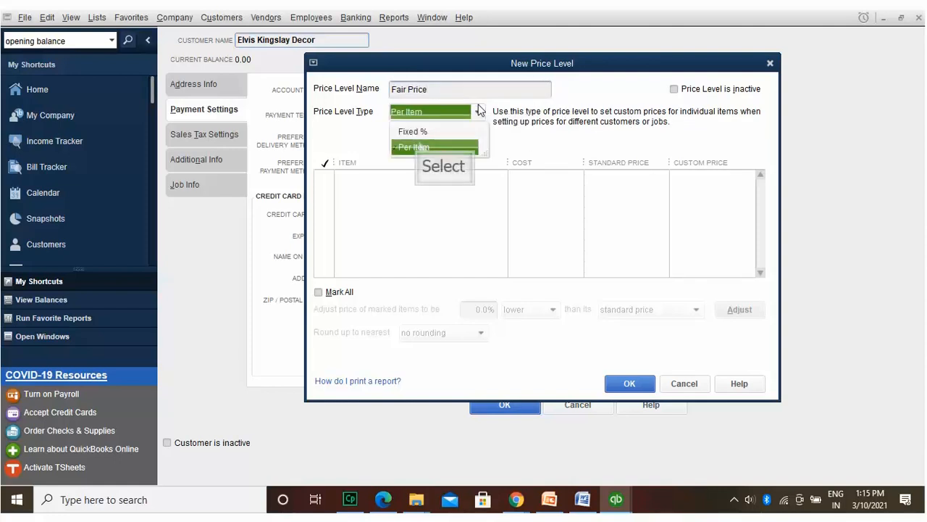
left_click(419, 143)
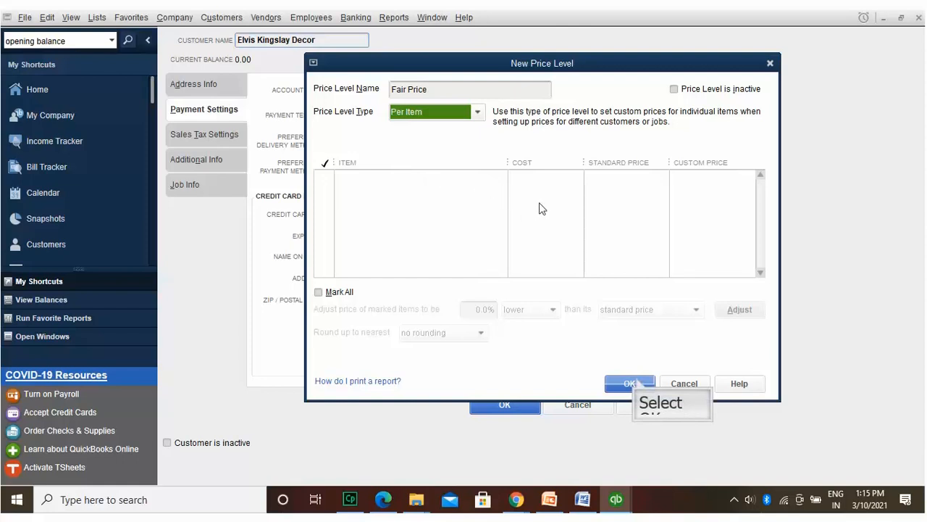
left_click(635, 382)
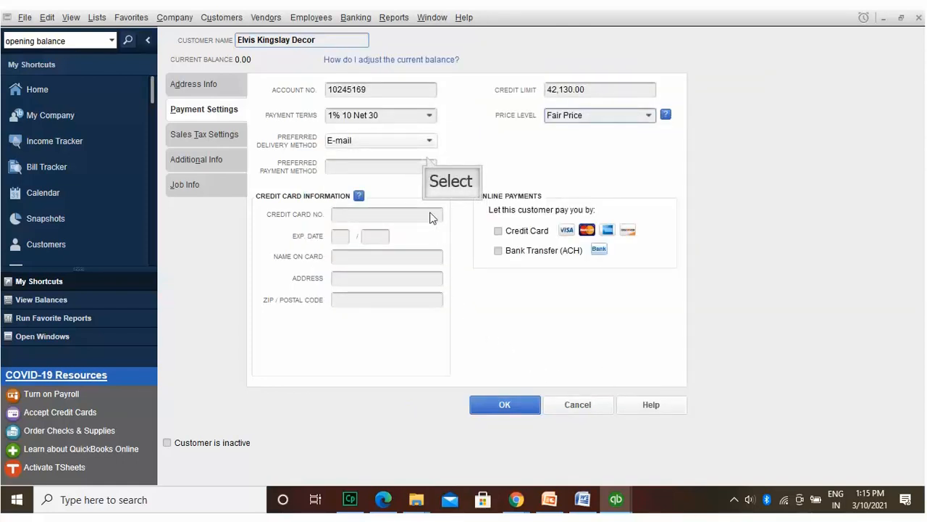
Step: Choose Cash as the preferred payment method, review the Sales Tax Settings, then show Additional Info
left_click(428, 164)
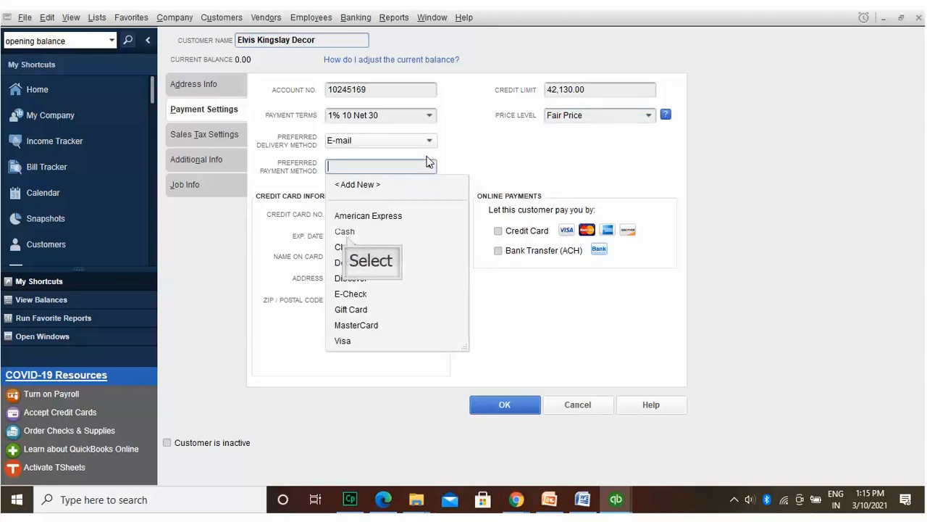
left_click(346, 233)
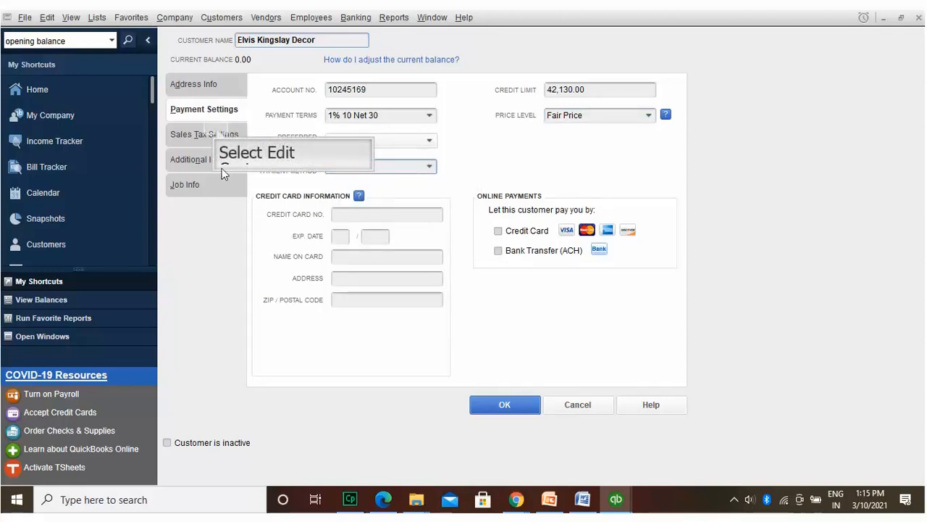
left_click(216, 129)
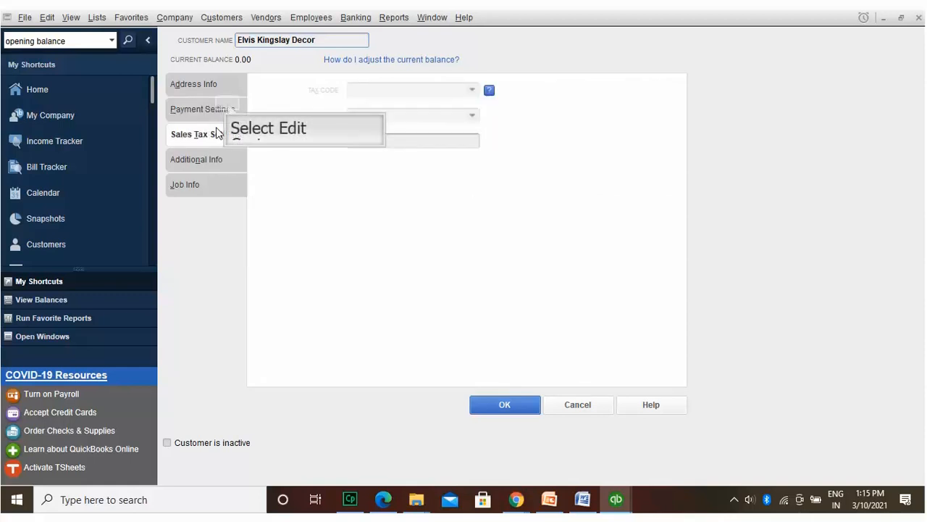
left_click(228, 107)
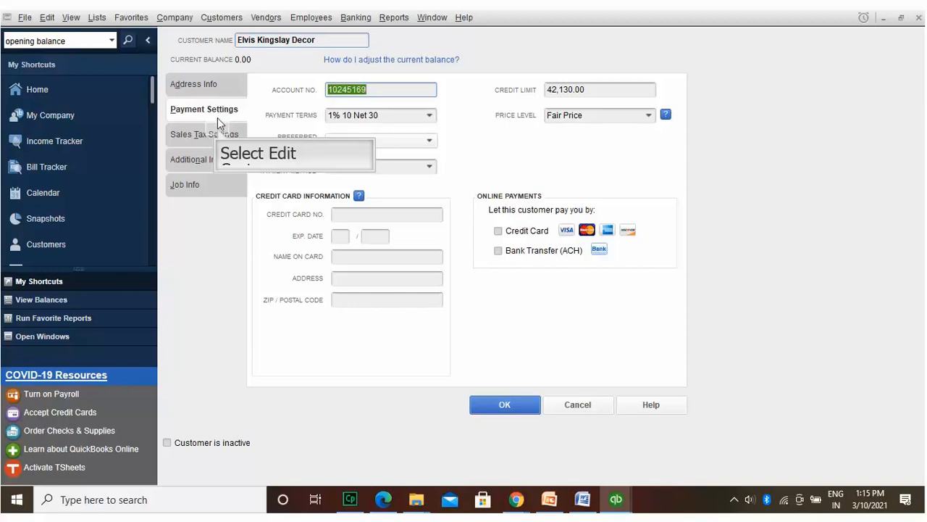
left_click(219, 134)
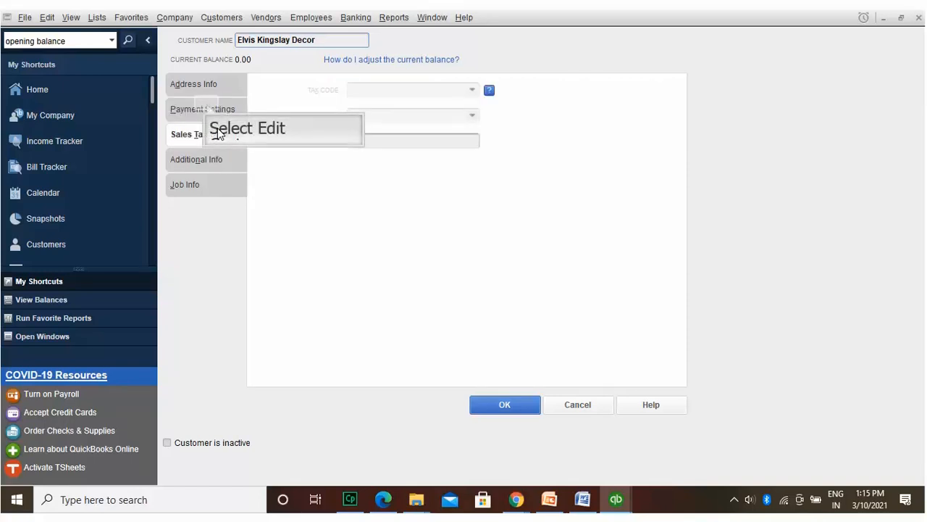
left_click(207, 106)
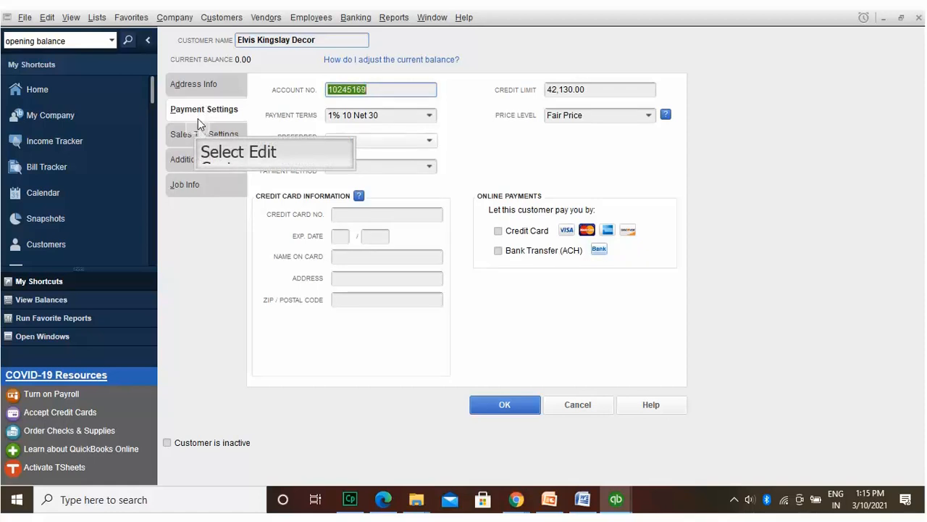
left_click(198, 129)
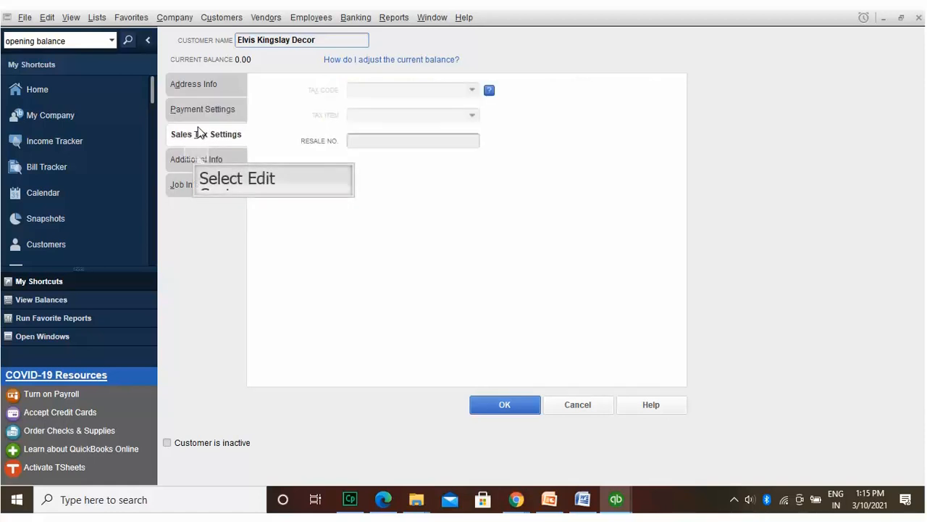
left_click(196, 153)
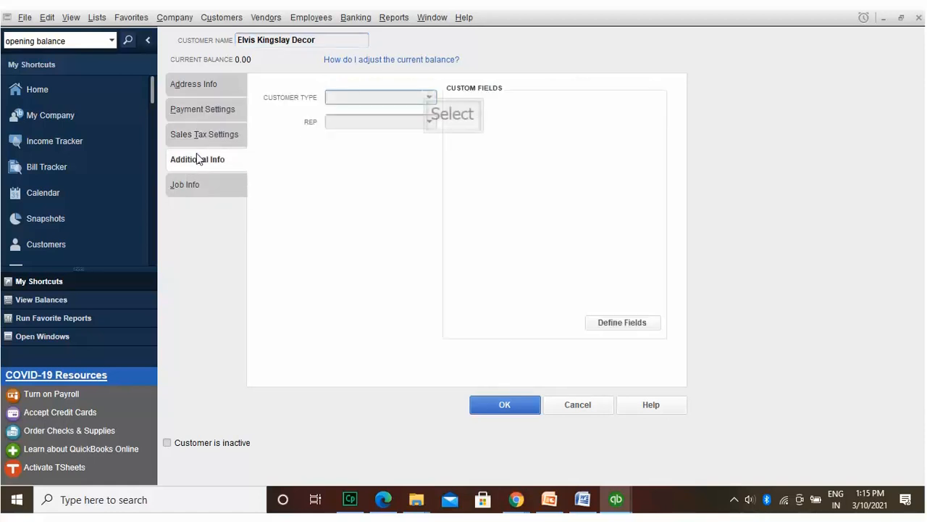
Step: Set the customer type to Referral and begin adding a new sales rep
left_click(430, 96)
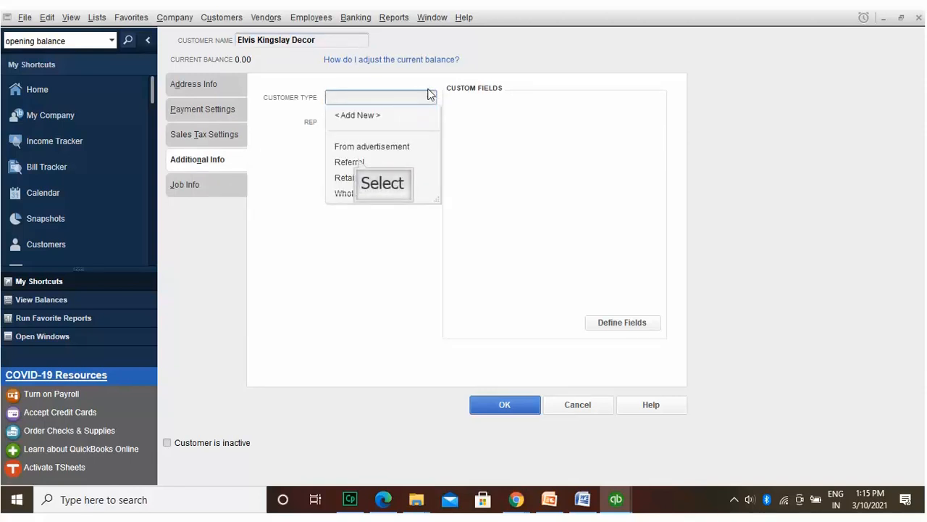
left_click(359, 162)
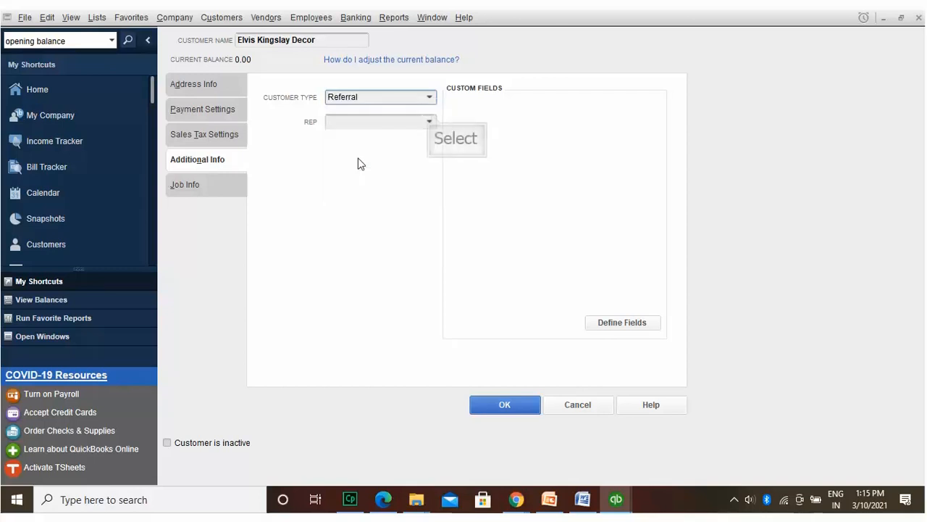
left_click(431, 121)
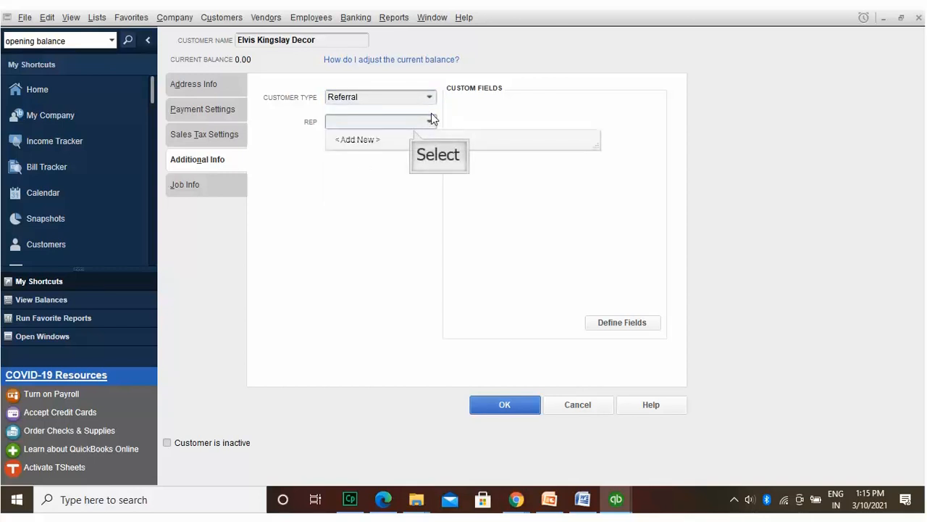
left_click(415, 135)
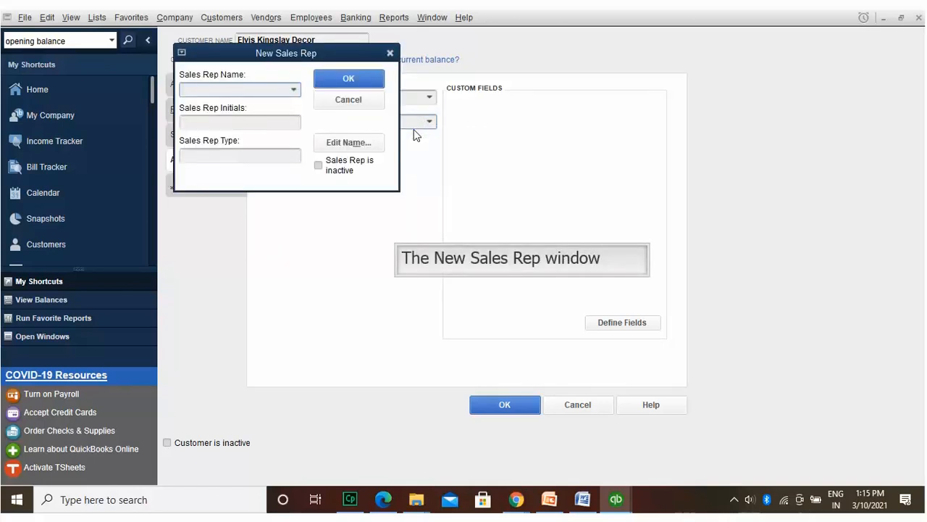
Step: Add the typed rep name to the names list as an employee rep with initials MS
type("Marth Ste")
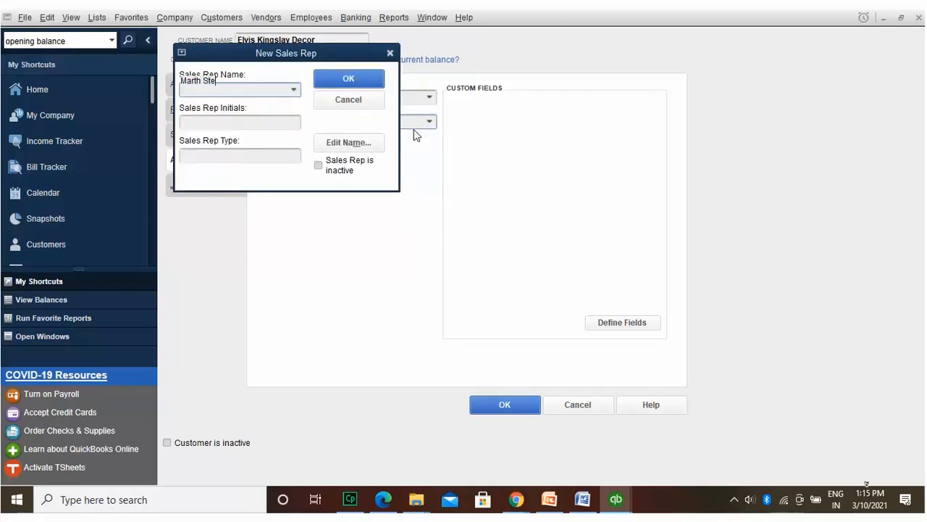
type("wart")
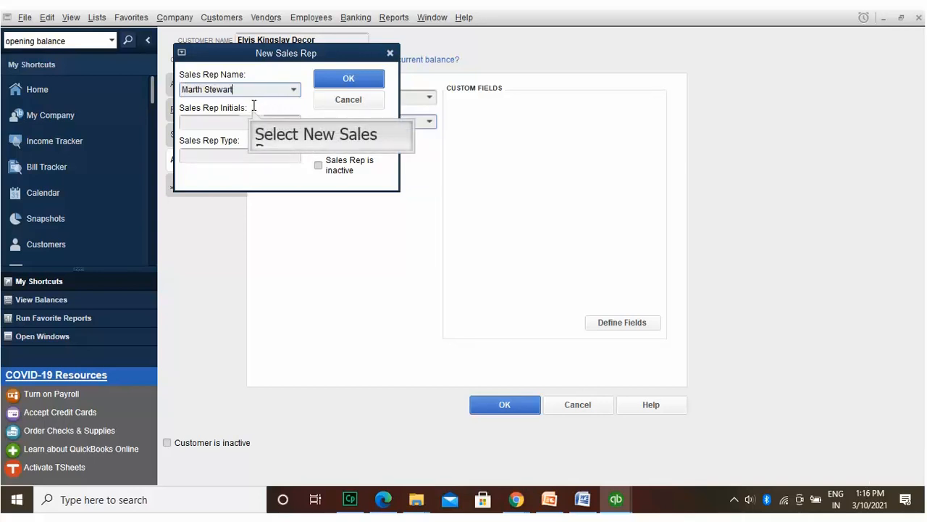
key("Tab")
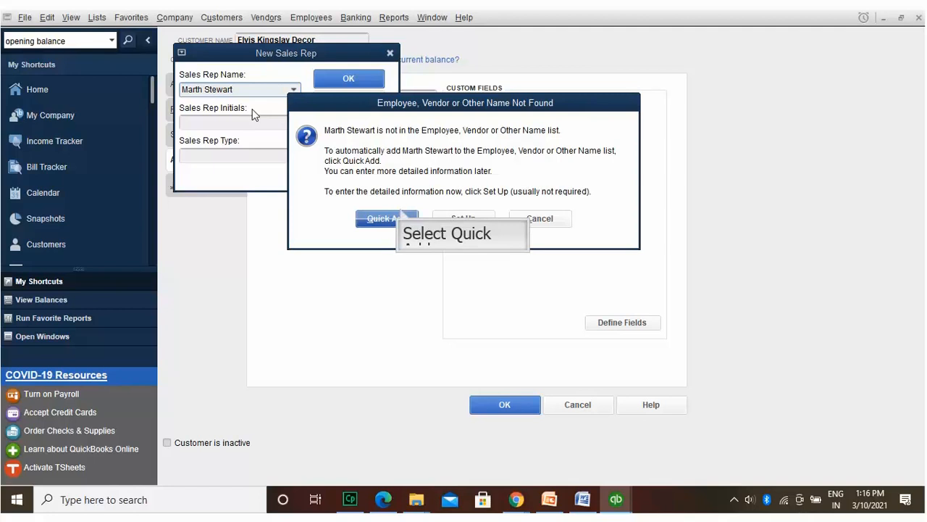
left_click(402, 216)
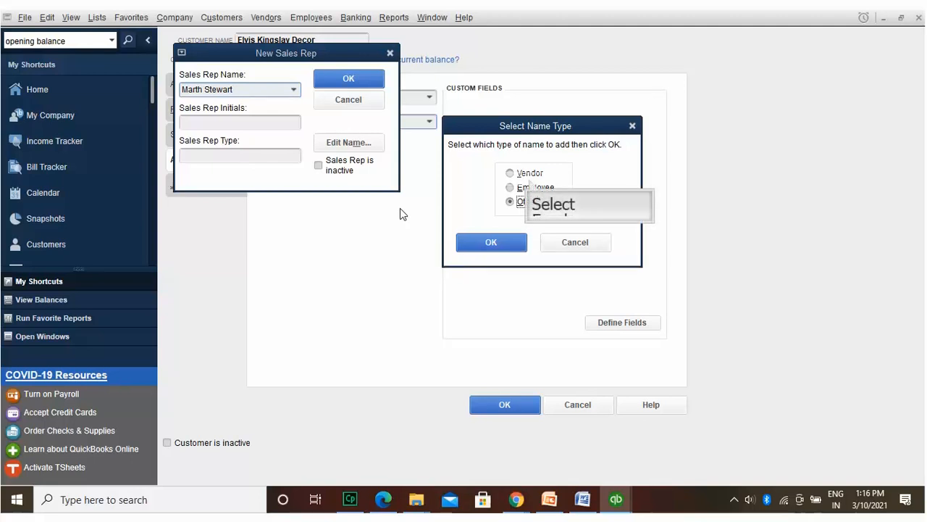
left_click(529, 183)
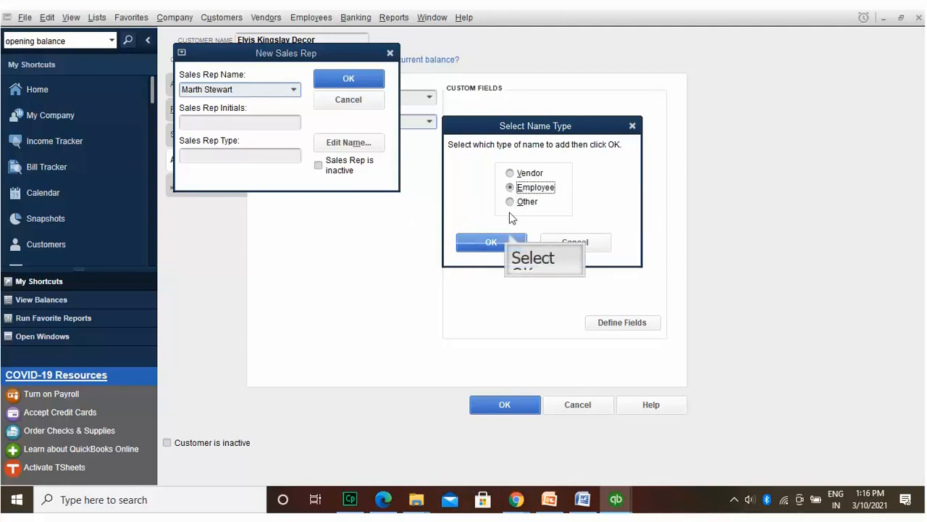
left_click(510, 236)
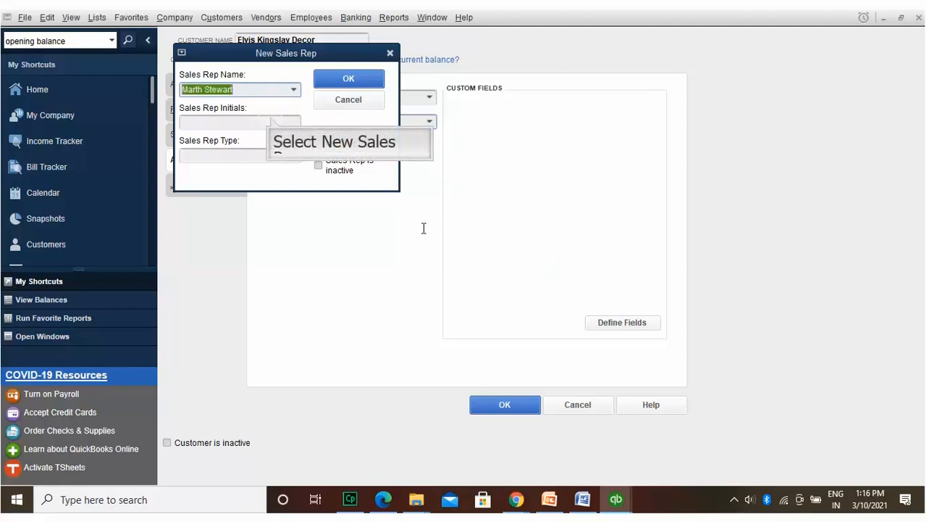
left_click(271, 119)
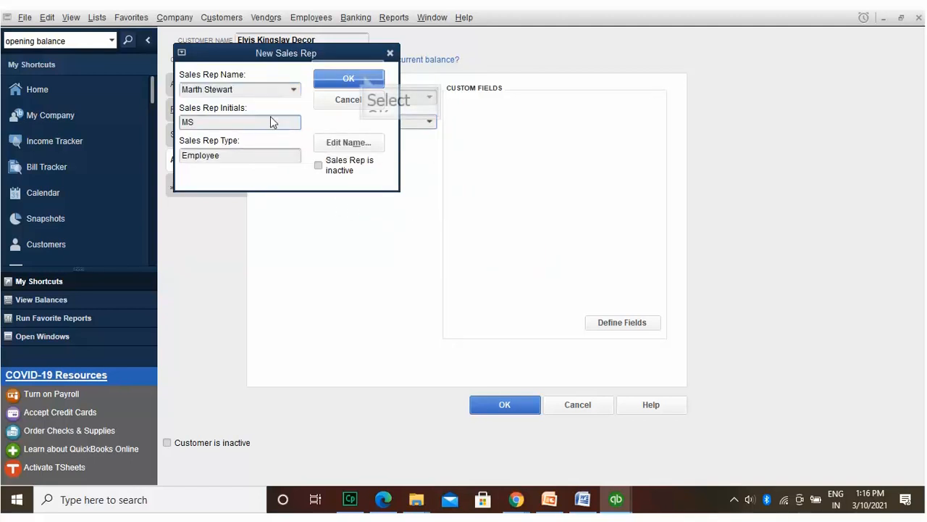
left_click(349, 78)
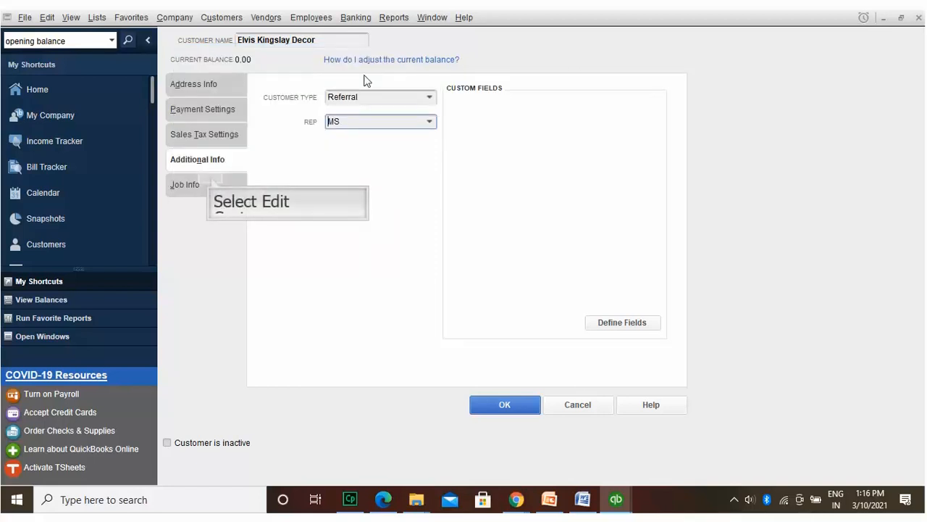
Step: Give the job the description 'Complete Interior at SWityes', type Commercial and status Awarded
left_click(211, 178)
type("Co")
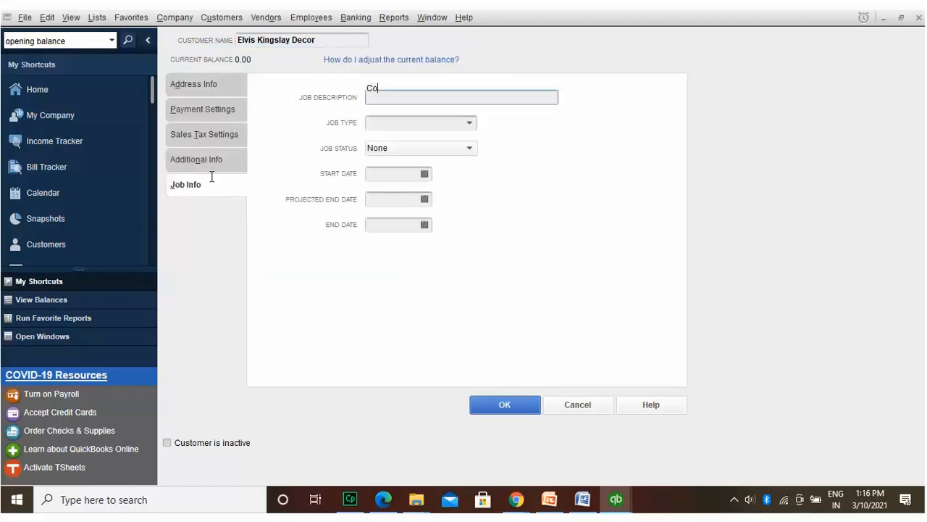
type("mplete Interio")
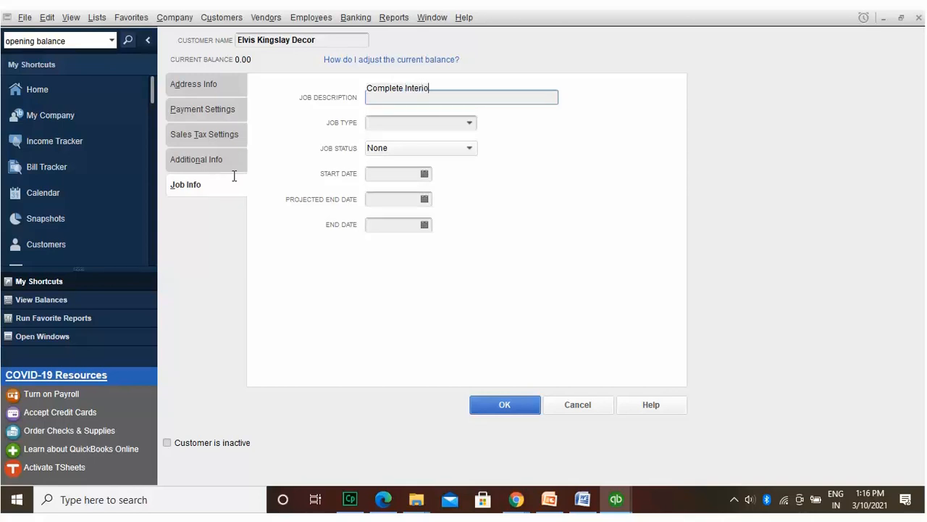
type("r at SWityes")
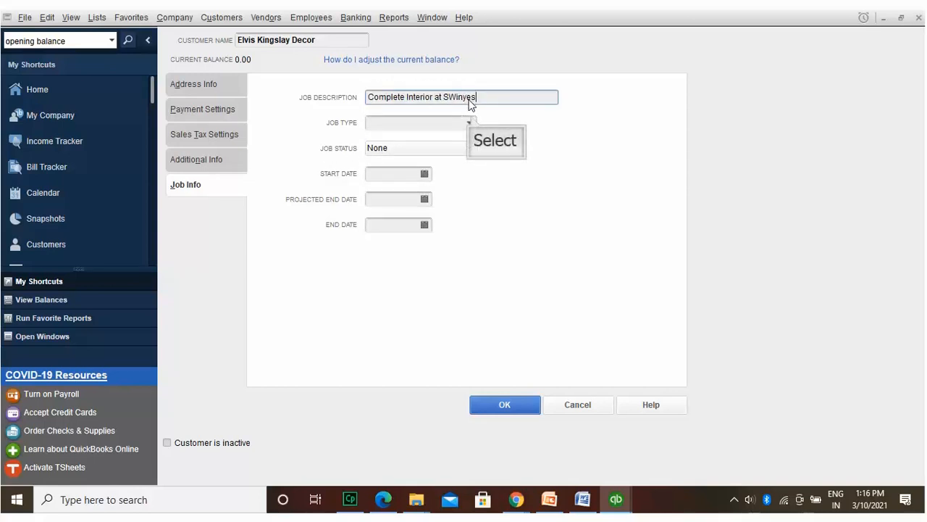
left_click(470, 121)
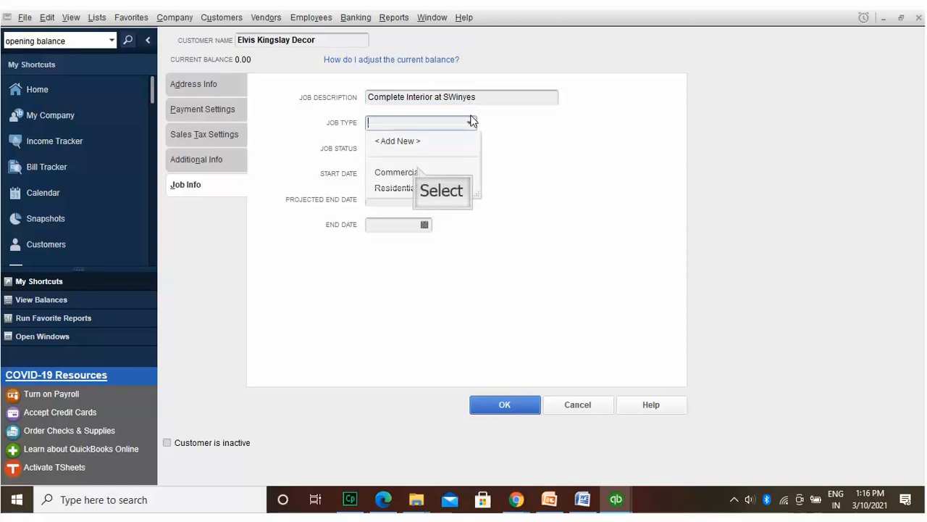
left_click(416, 172)
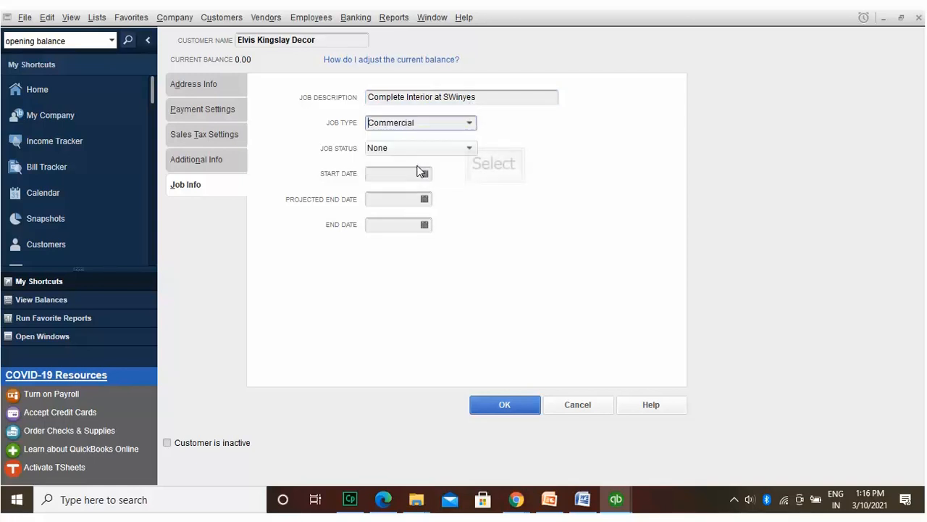
left_click(470, 146)
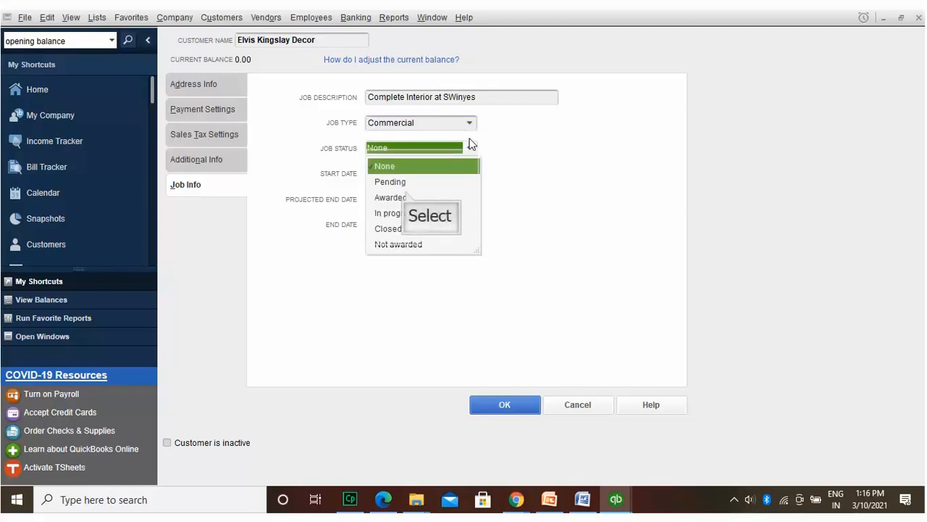
left_click(404, 195)
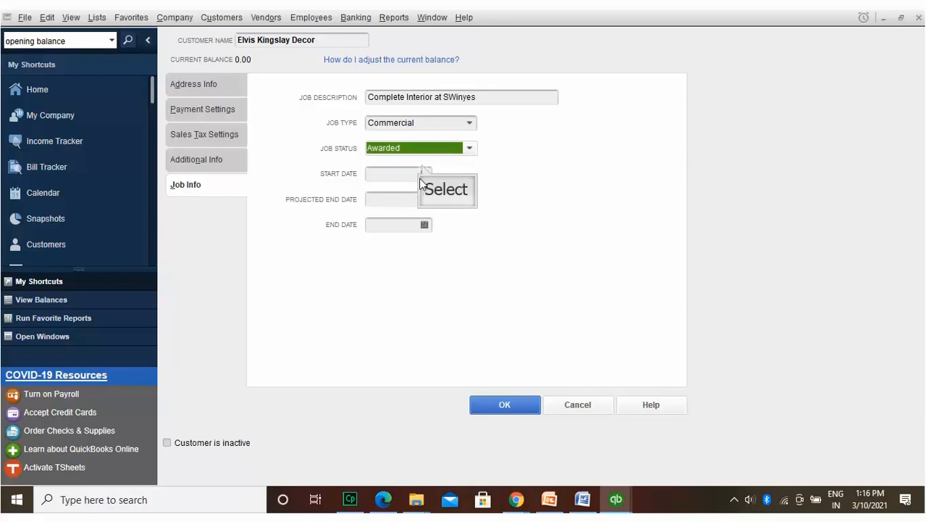
Step: Set the job start date to 03/15/2021 and the projected end date to 09/30/2021
left_click(425, 171)
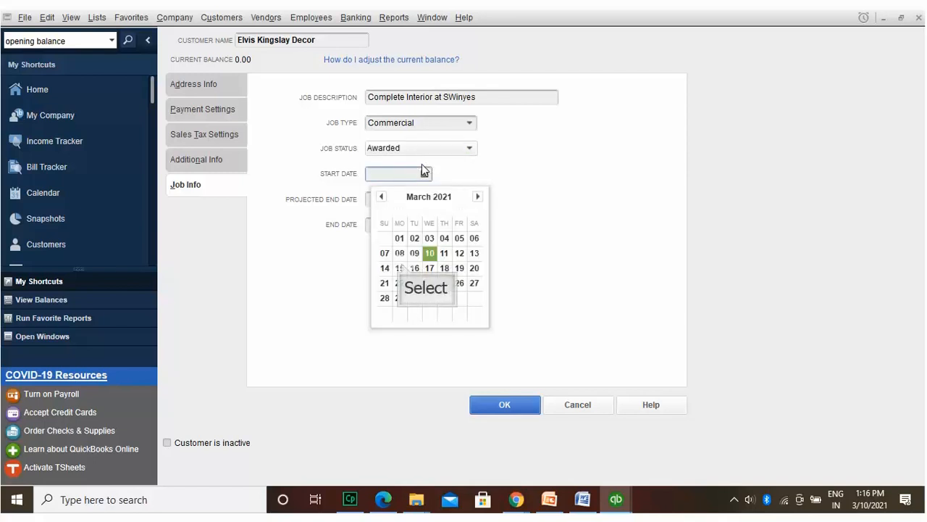
left_click(401, 267)
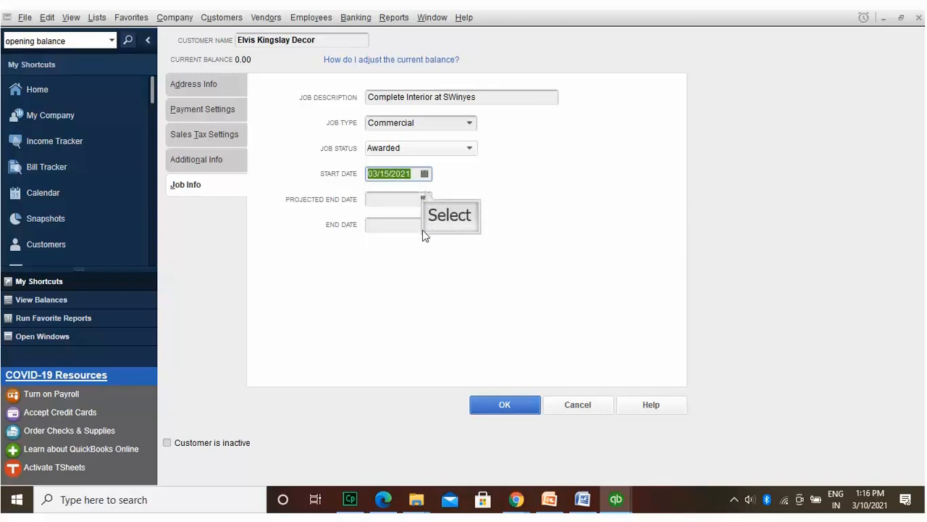
double_click(425, 198)
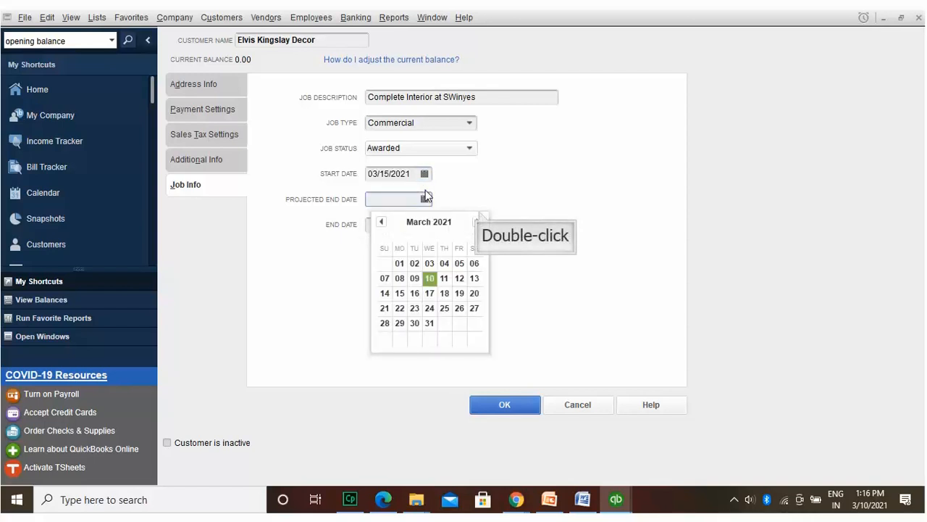
double_click(478, 212)
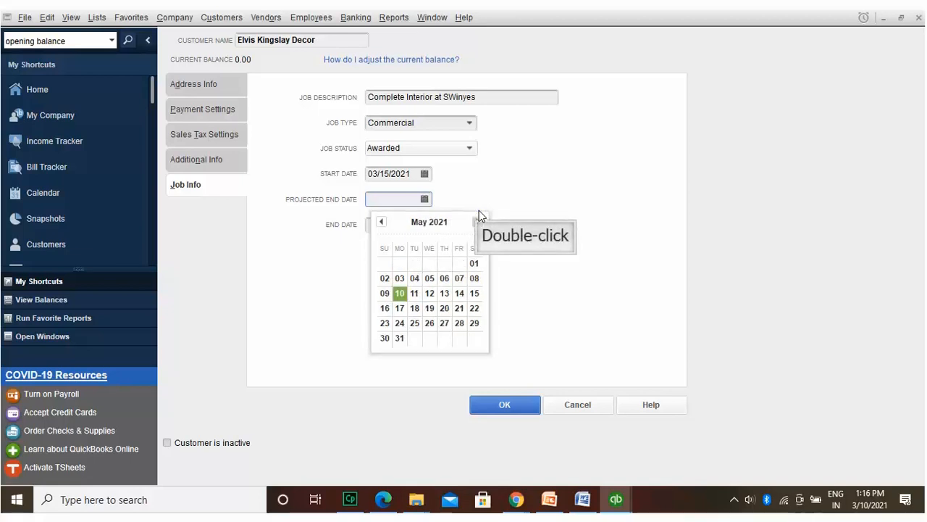
left_click(479, 213)
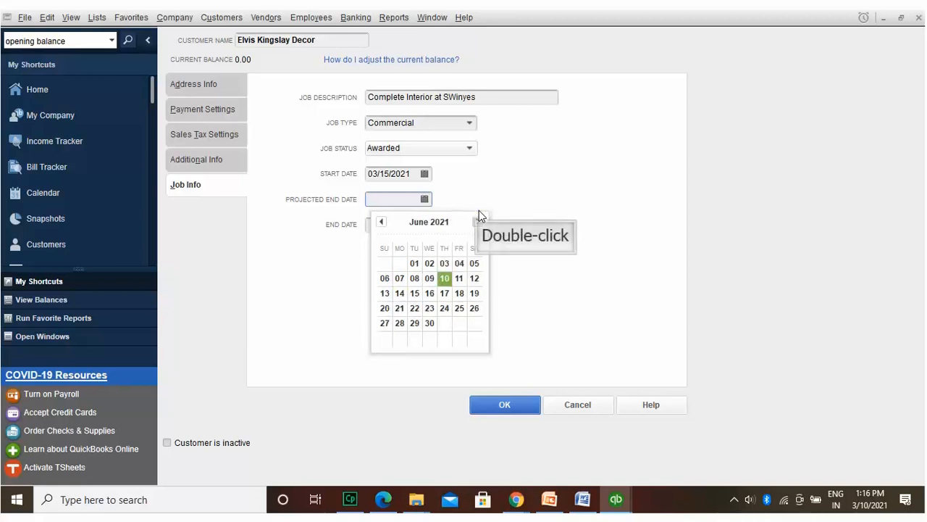
left_click(478, 213)
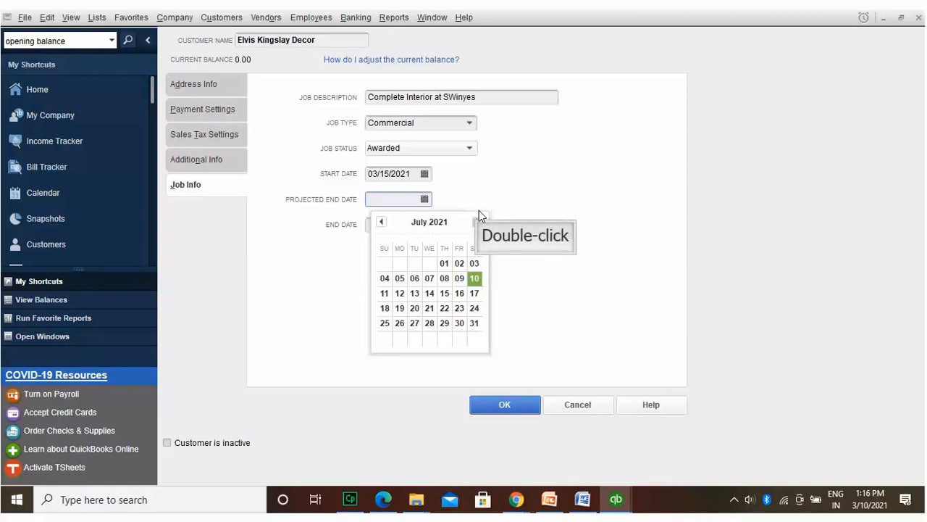
left_click(478, 212)
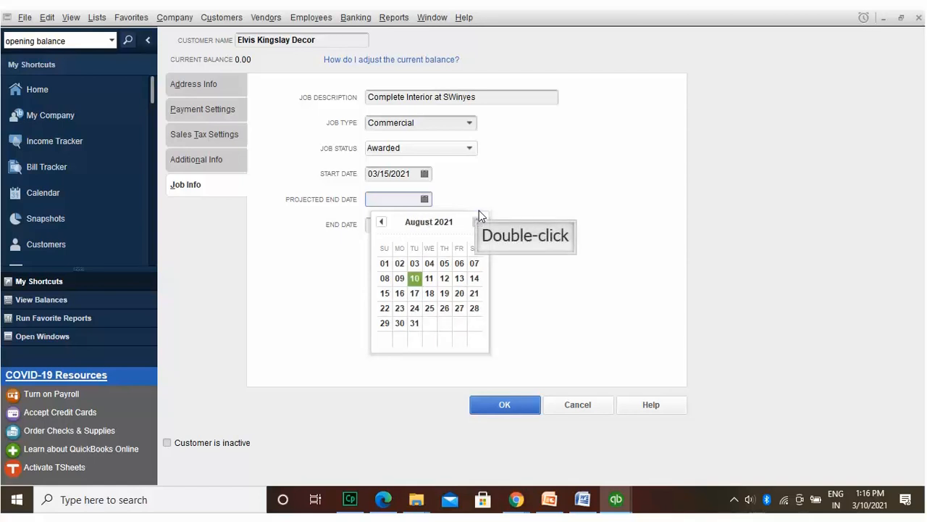
left_click(479, 212)
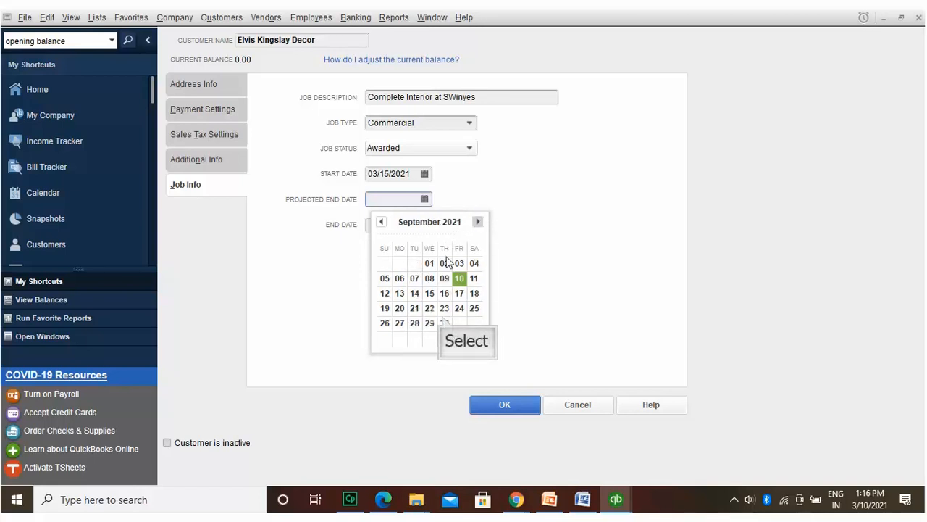
left_click(444, 322)
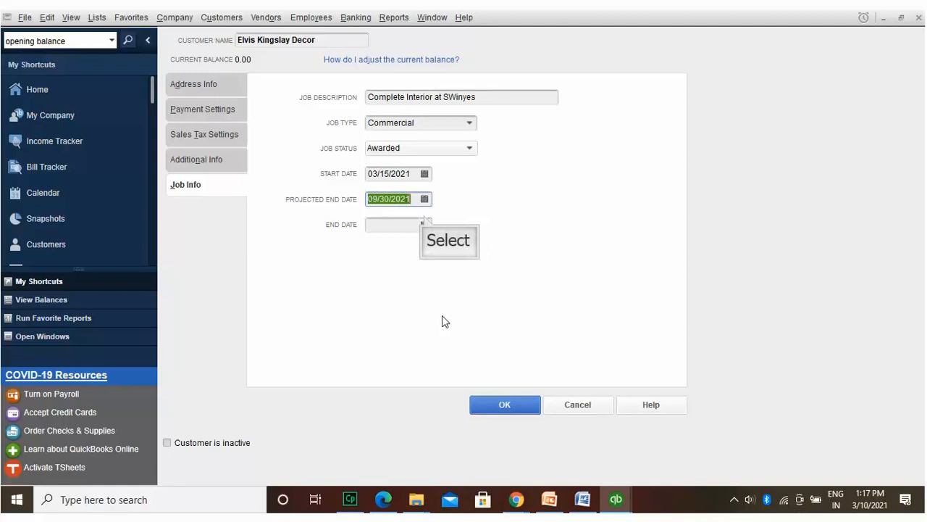
Step: Set the job end date to 09/30/2021 and save the customer
left_click(425, 223)
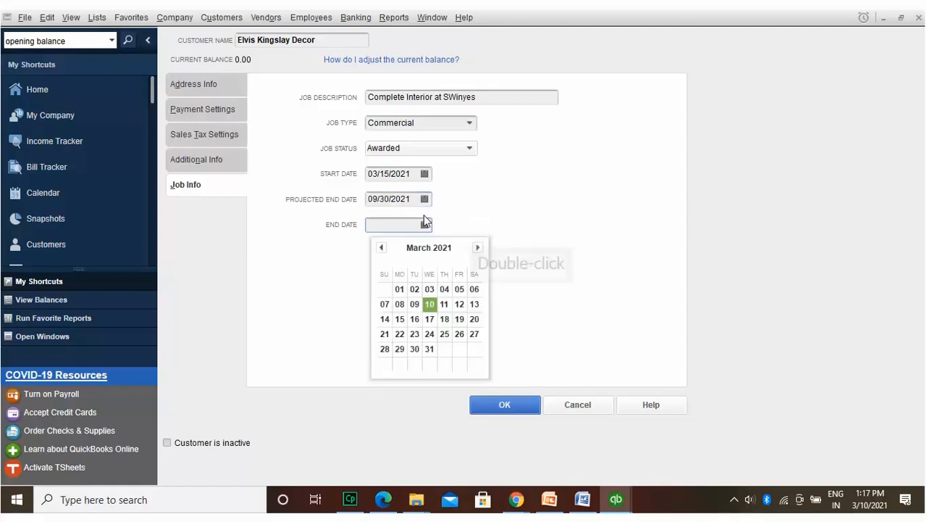
double_click(476, 243)
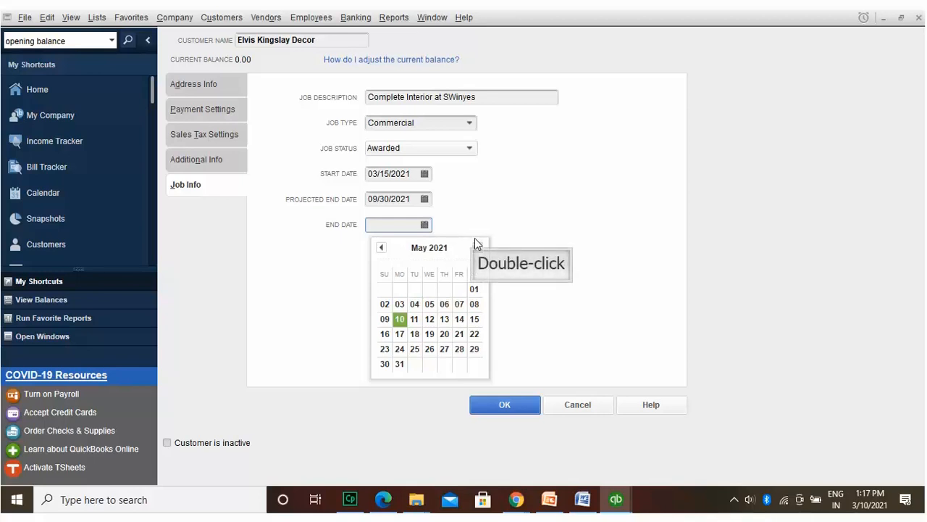
left_click(476, 244)
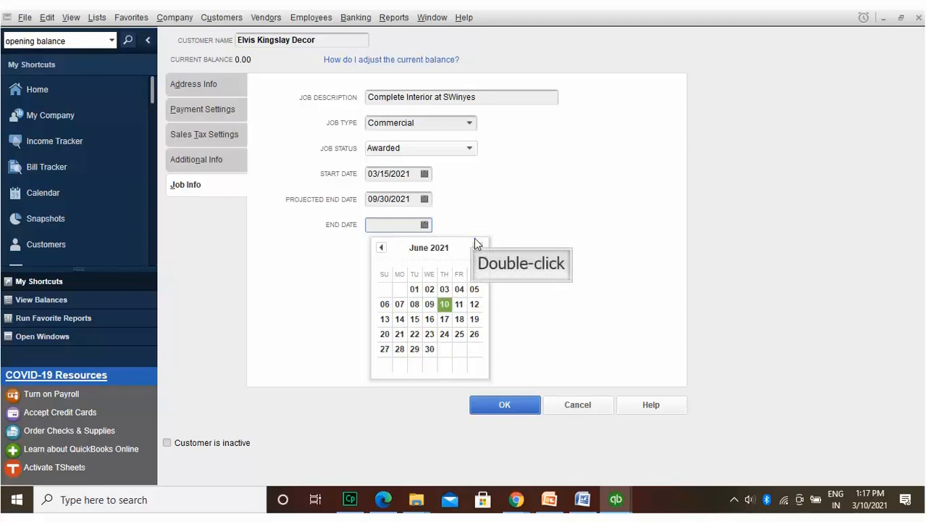
left_click(476, 244)
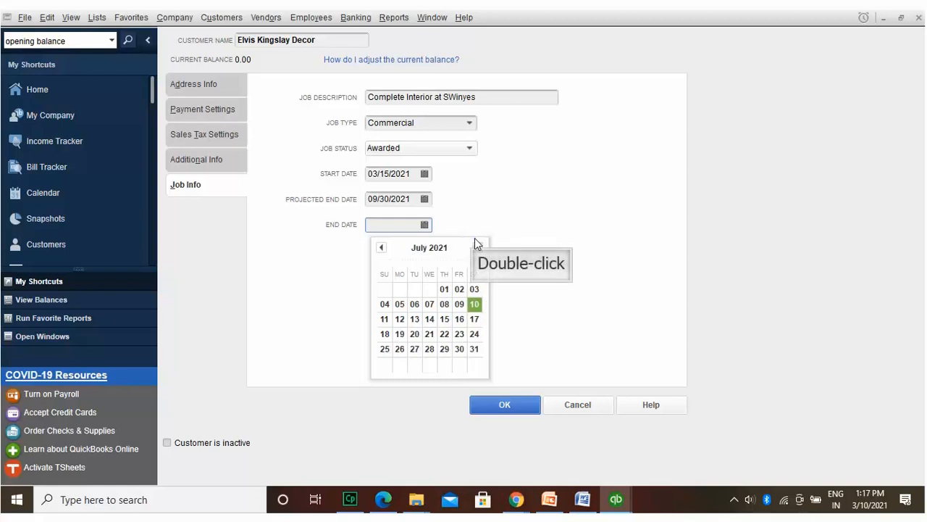
left_click(475, 243)
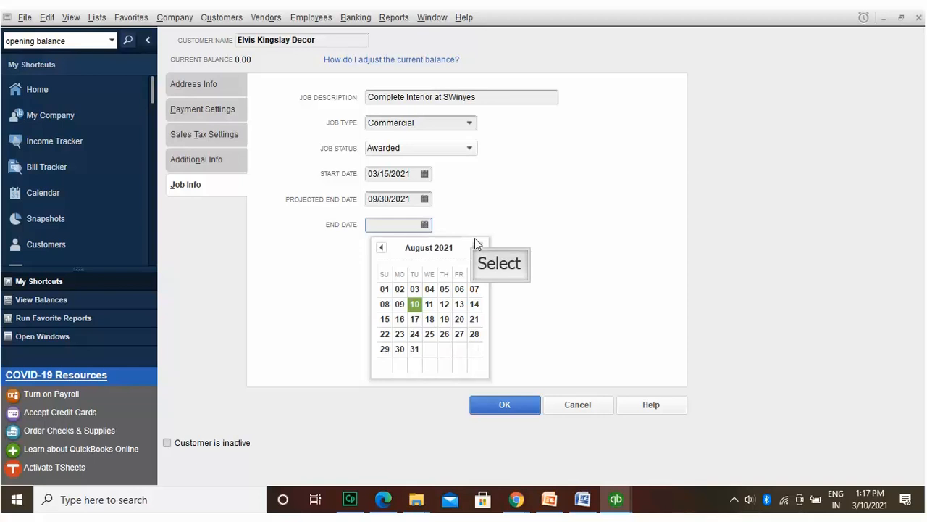
left_click(476, 243)
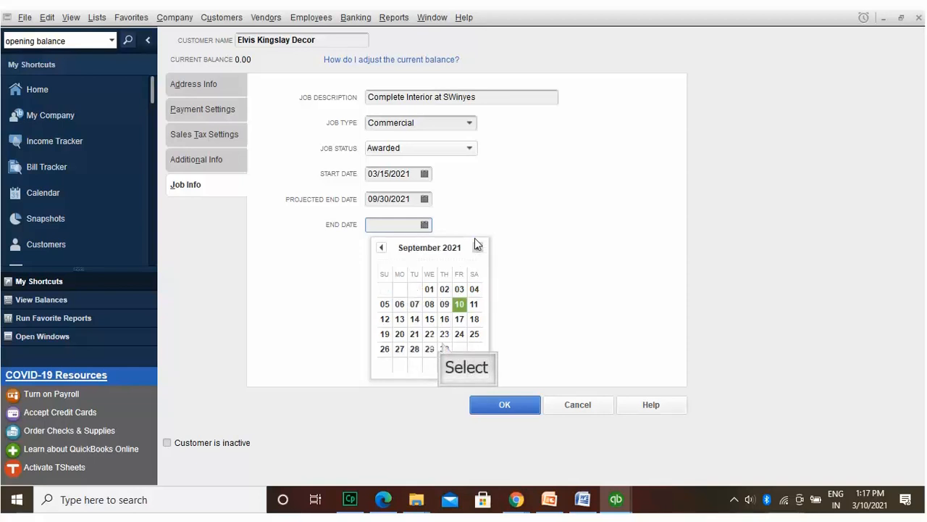
left_click(444, 349)
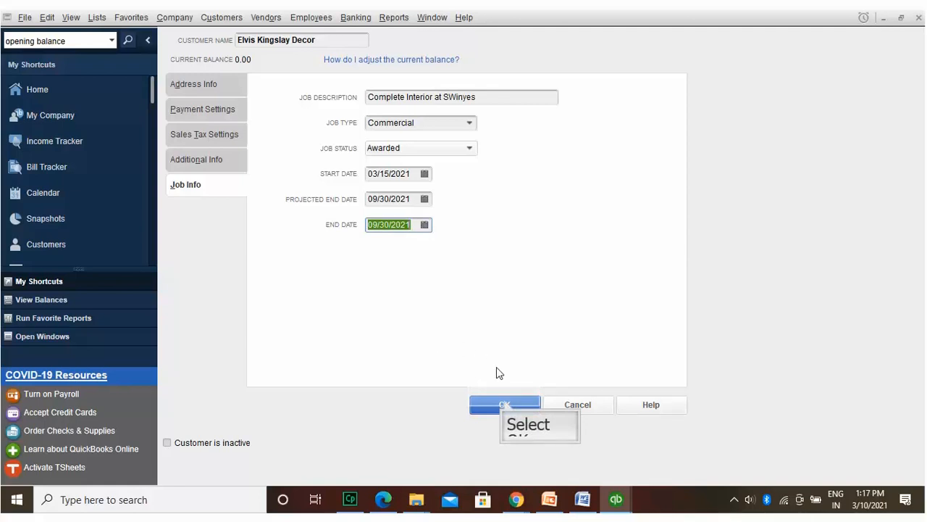
left_click(505, 403)
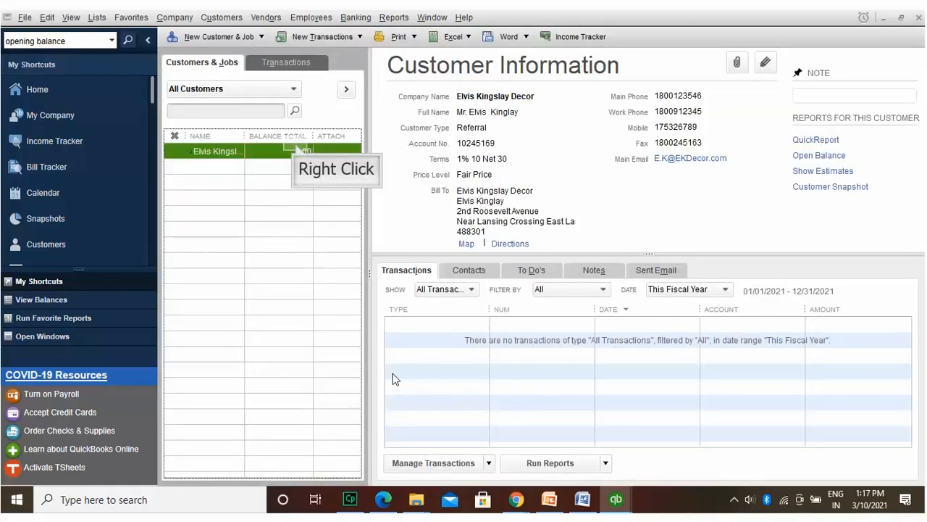
right_click(296, 149)
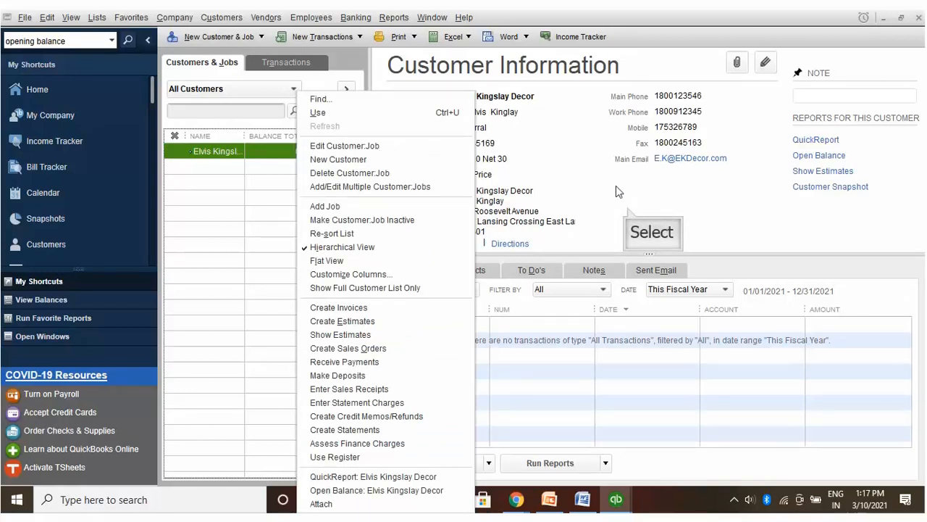
left_click(627, 206)
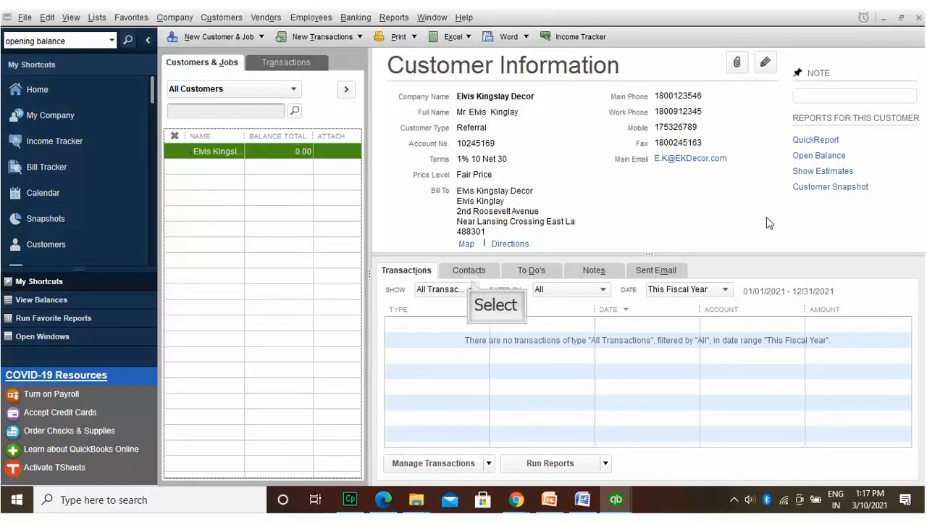
left_click(473, 286)
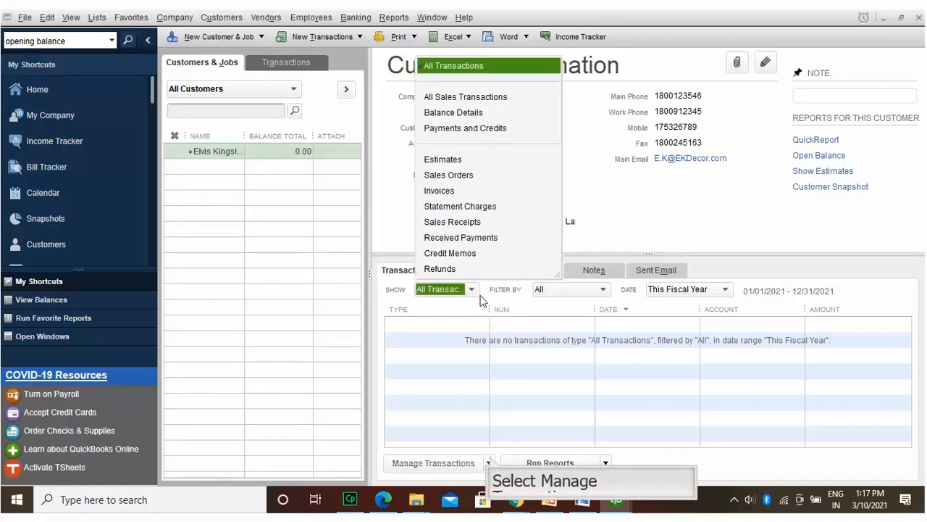
left_click(489, 462)
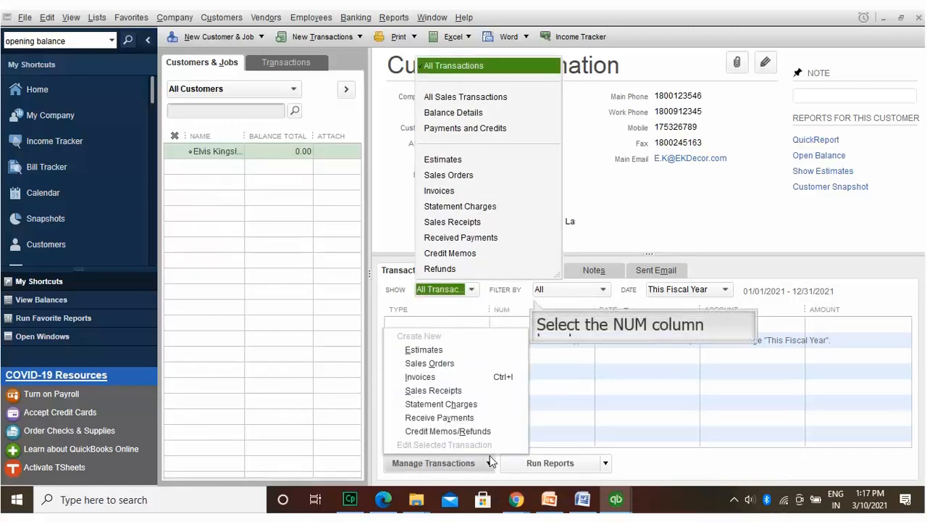
left_click(536, 306)
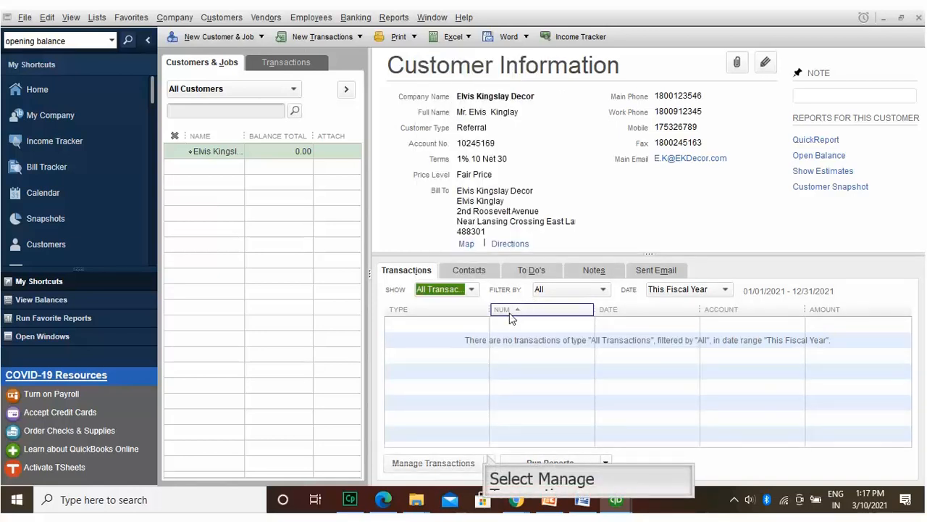
left_click(488, 457)
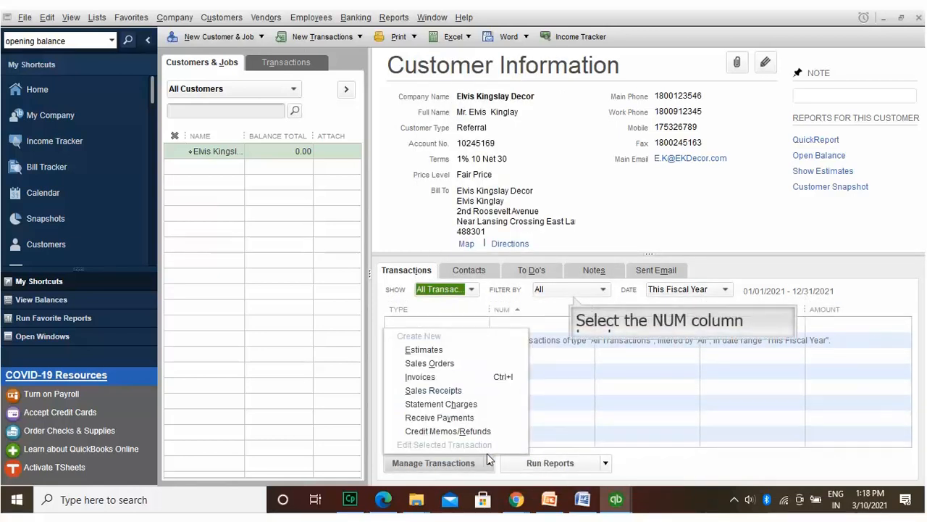
left_click(568, 309)
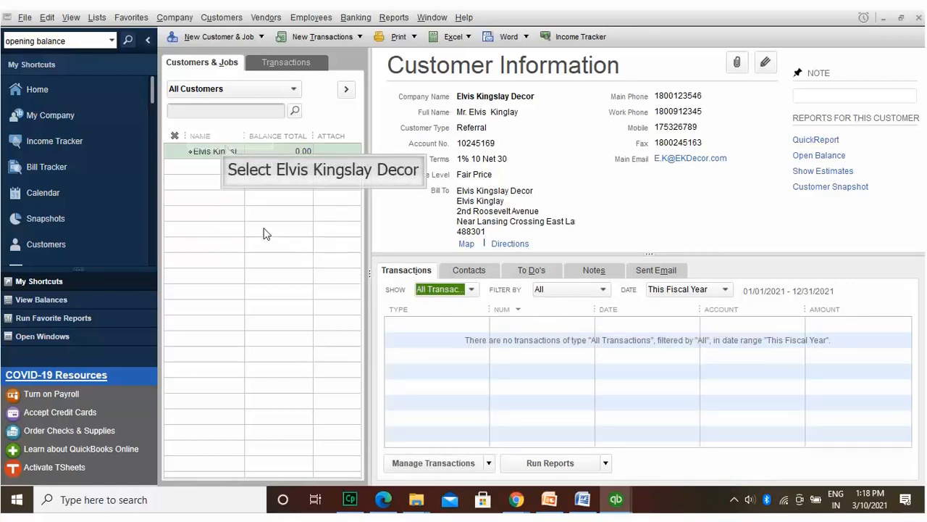
left_click(226, 150)
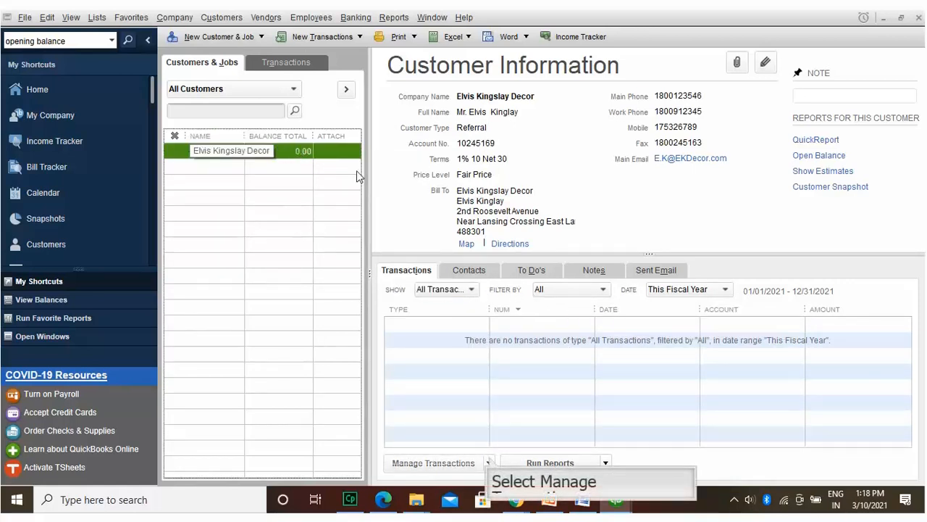
left_click(471, 462)
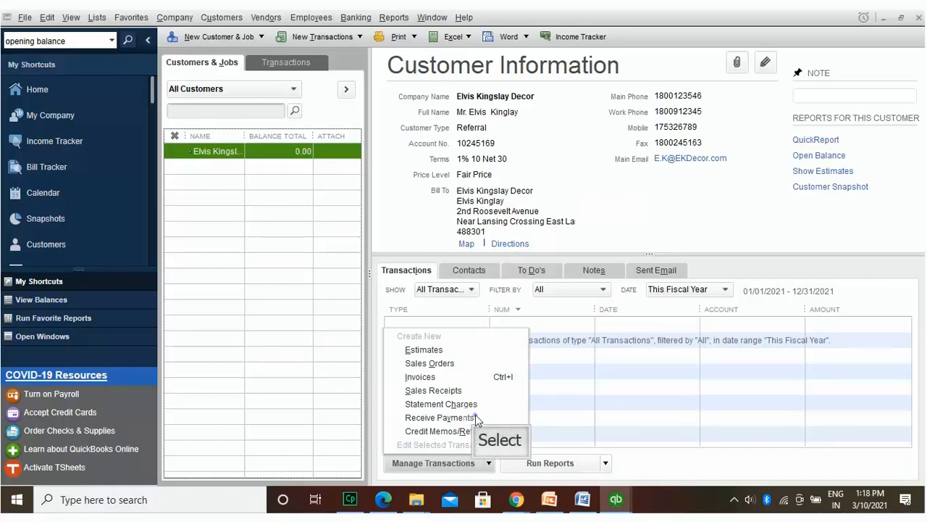
Step: Record a 12,305.00 check payment in Receive Payments, leaving the overpayment as credit
left_click(438, 417)
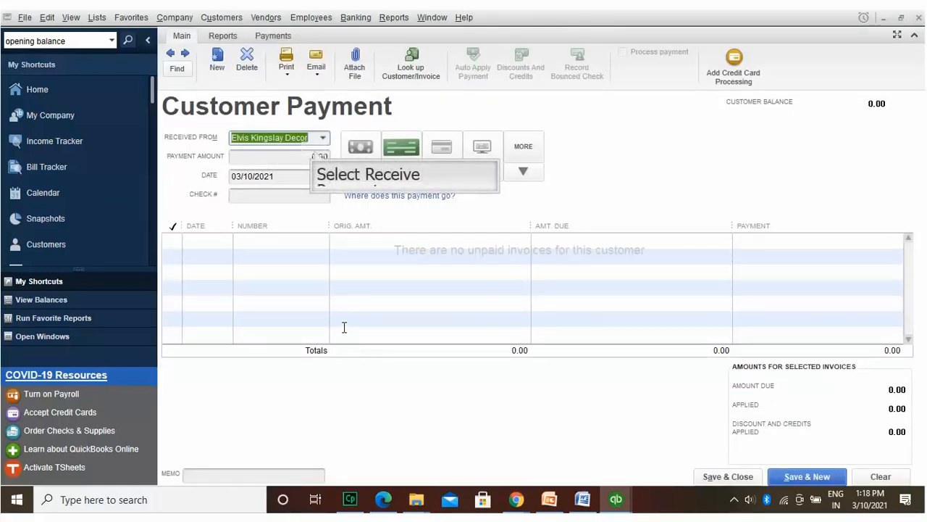
left_click(314, 155)
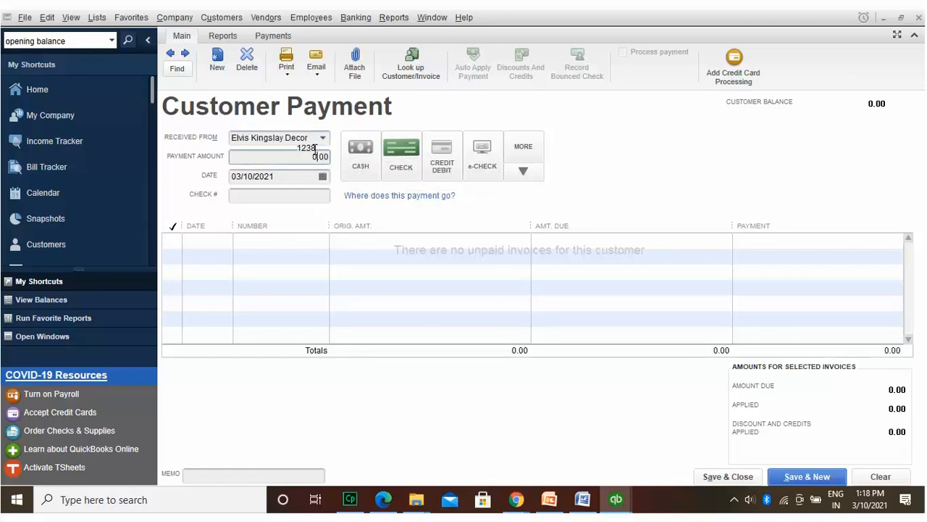
type("12305")
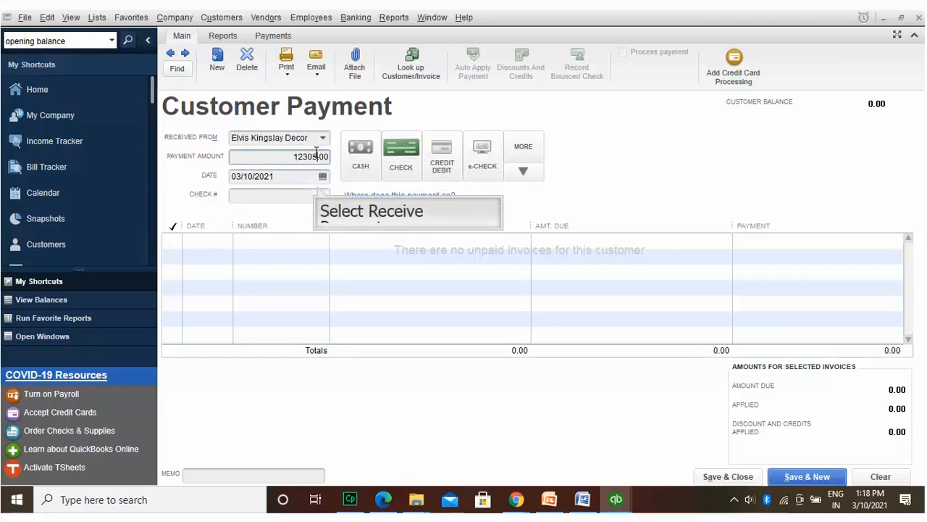
left_click(318, 186)
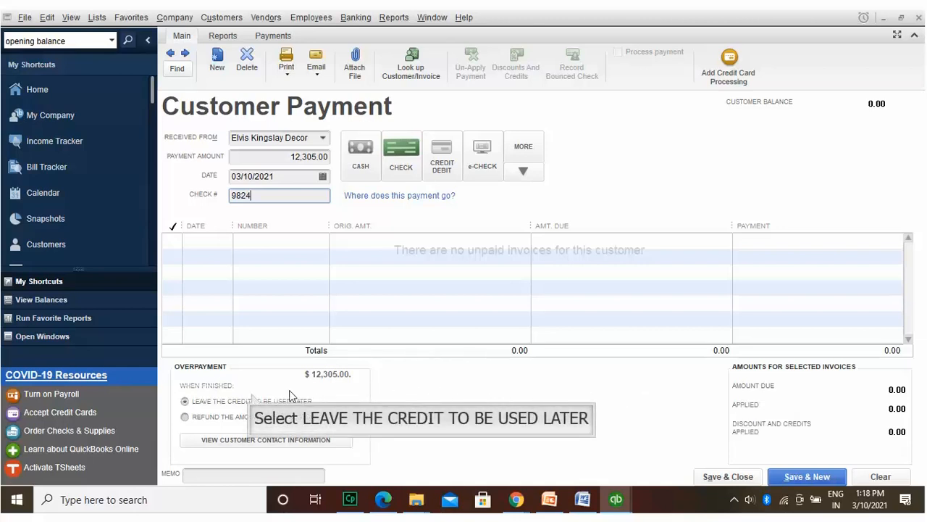
left_click(251, 395)
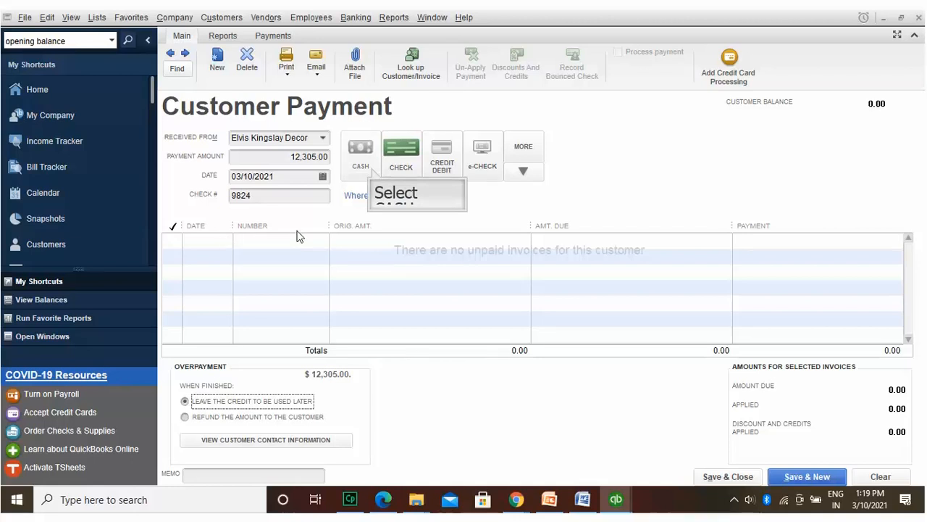
left_click(372, 167)
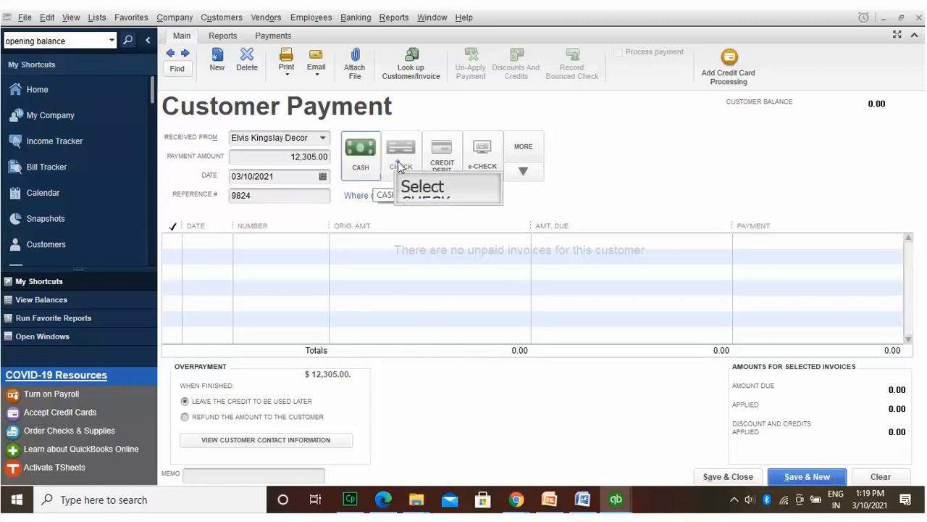
left_click(398, 167)
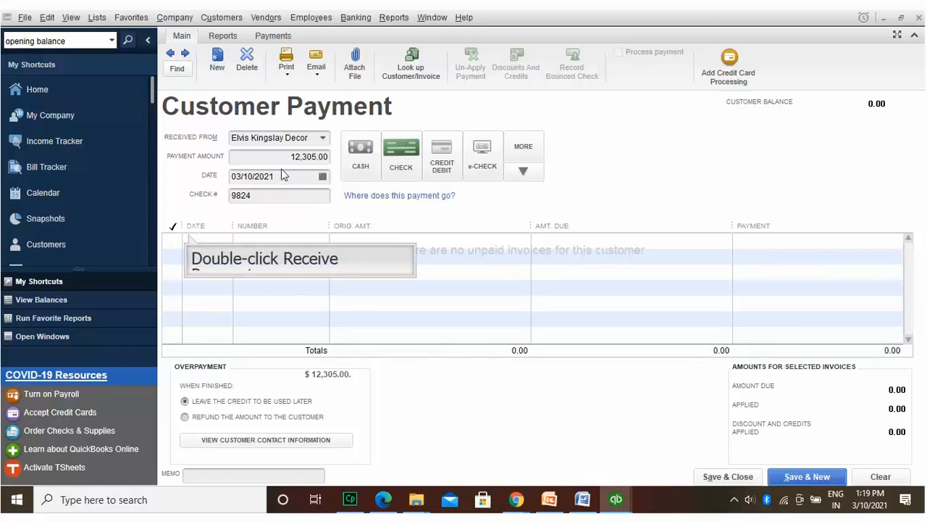
right_click(211, 237)
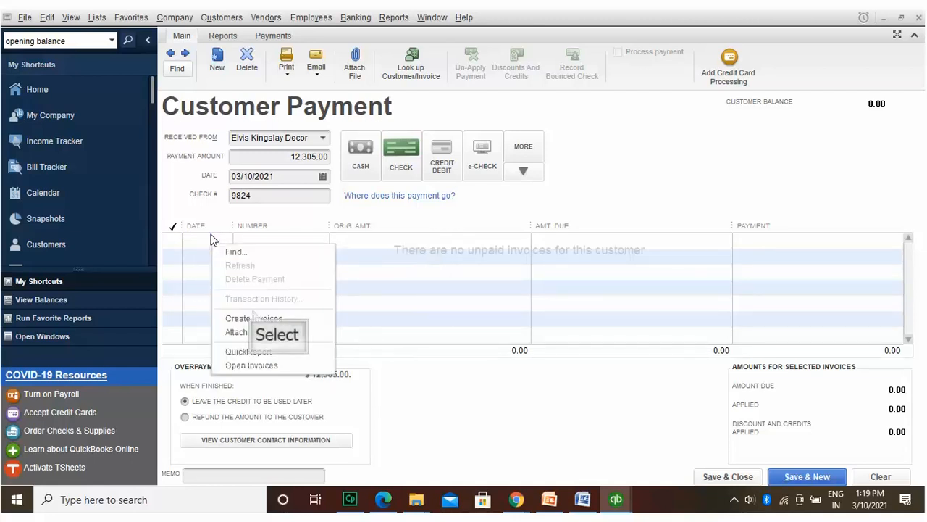
left_click(254, 317)
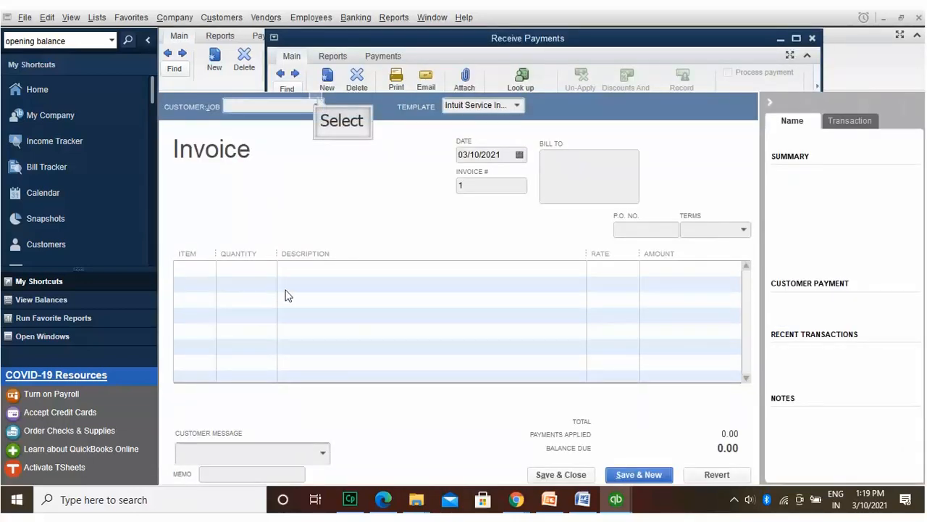
left_click(318, 103)
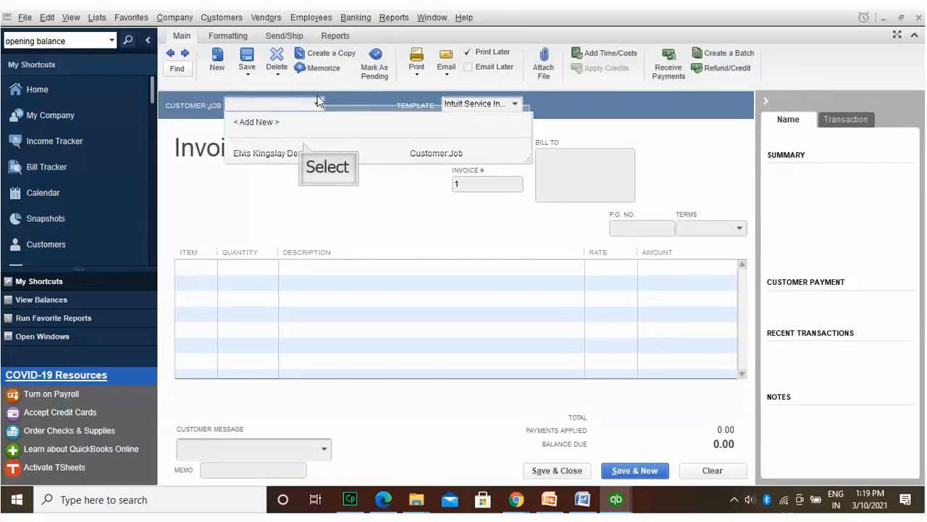
left_click(303, 143)
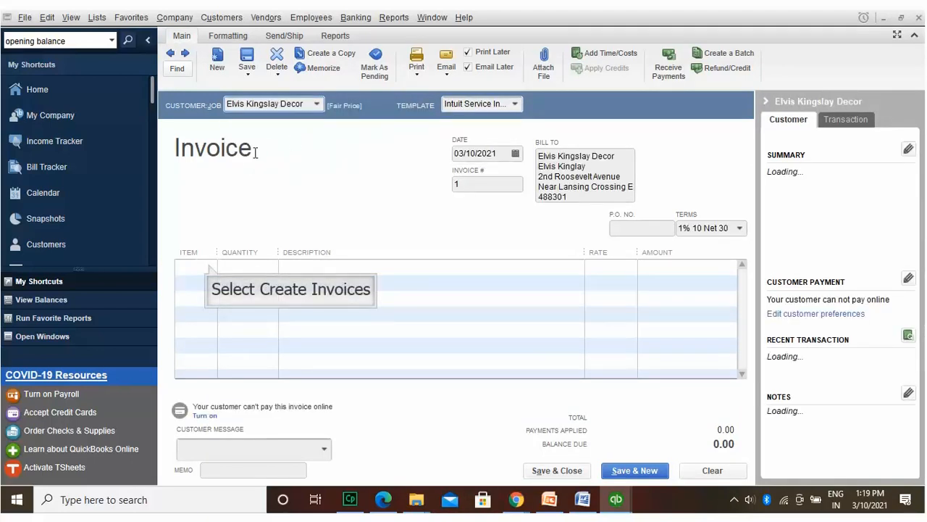
left_click(209, 266)
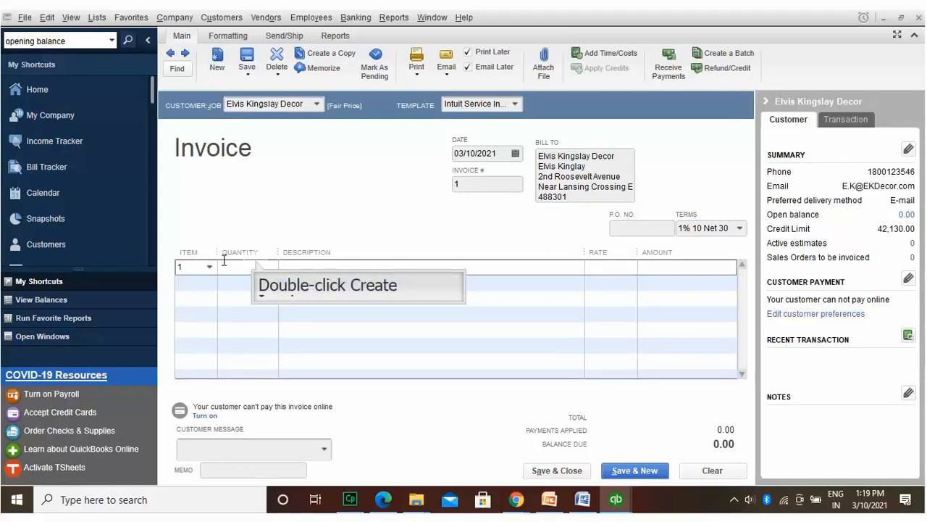
left_click(256, 262)
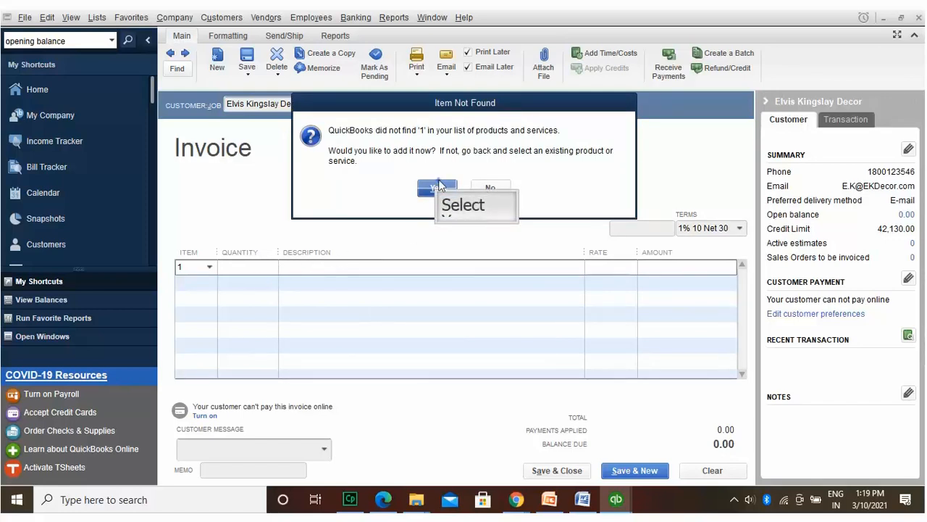
Step: Add item 1 as a new Service item and begin enabling its unit of measure
left_click(437, 187)
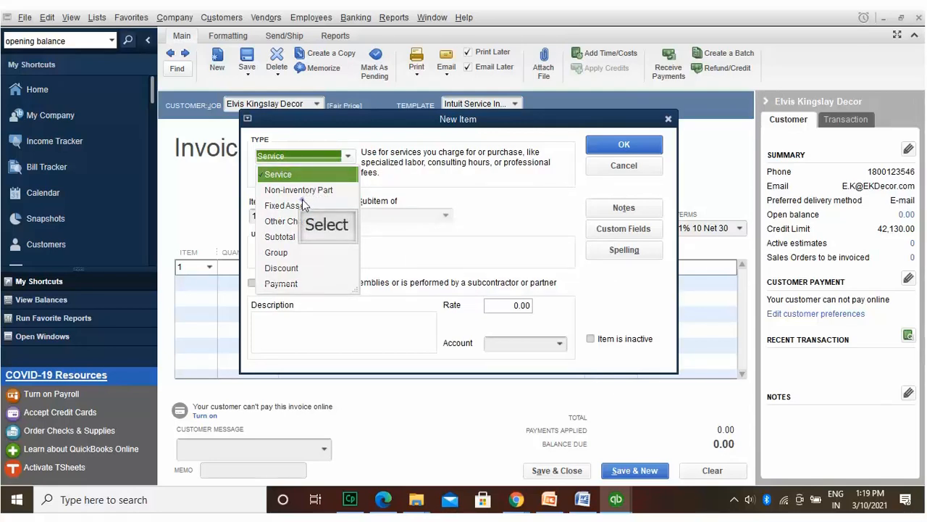
left_click(304, 205)
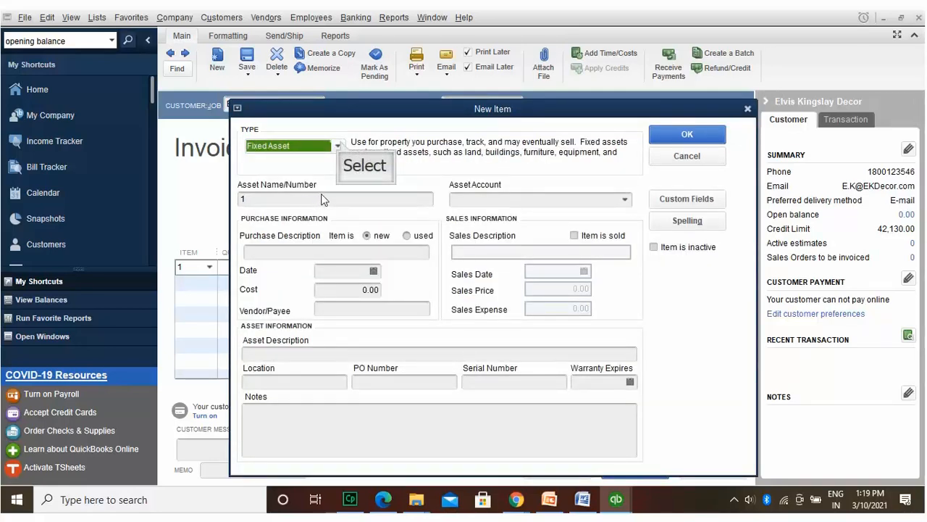
left_click(339, 146)
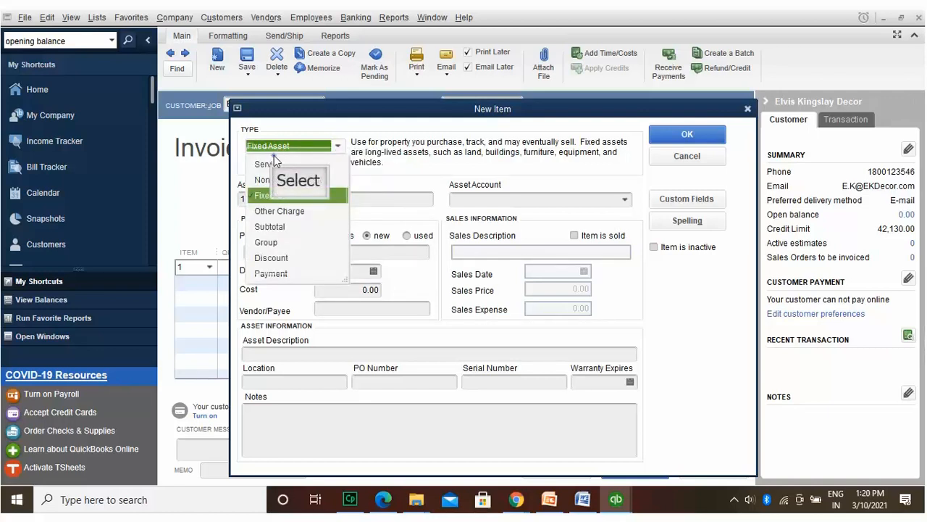
left_click(274, 158)
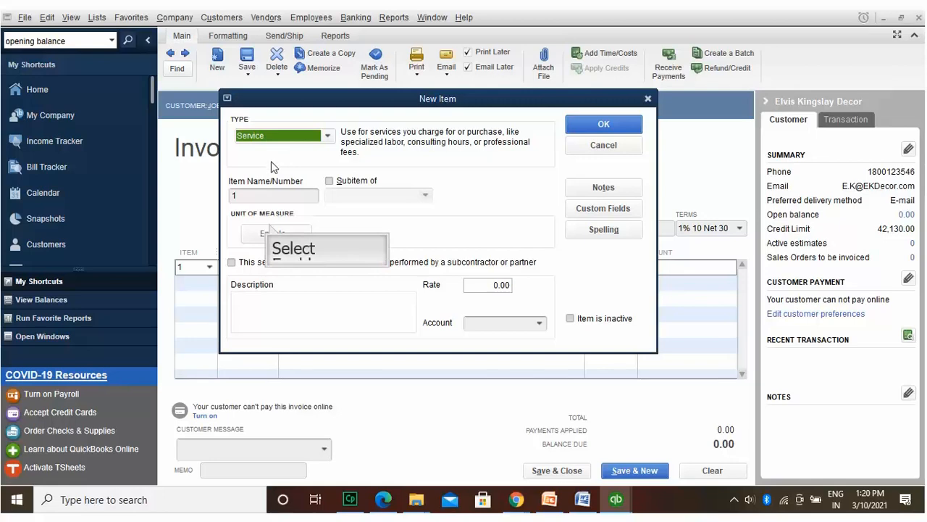
left_click(269, 228)
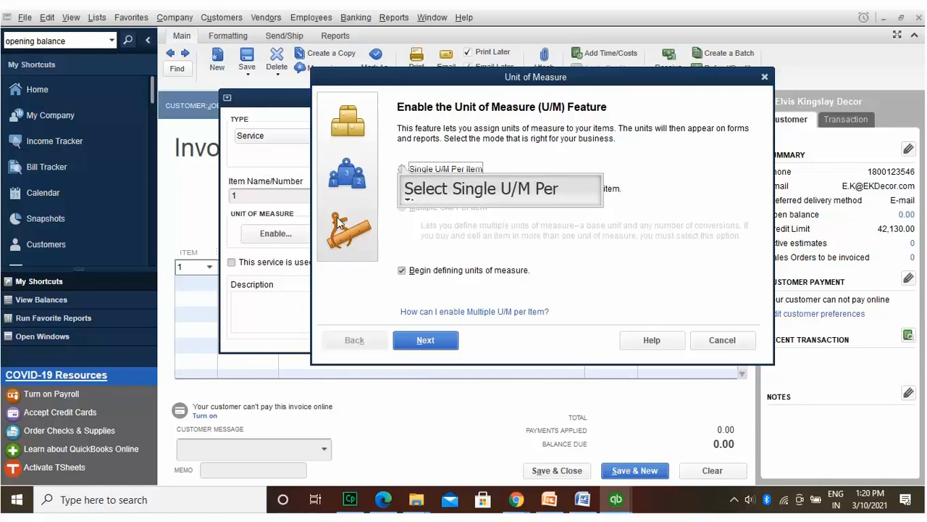
Step: Give item 1 a single Time unit of measure: work day (wrkday)
left_click(403, 169)
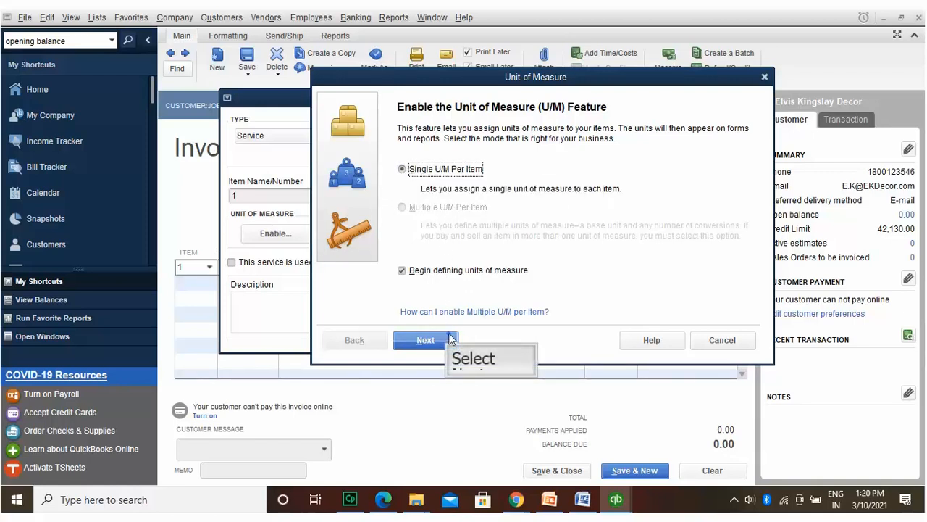
left_click(426, 340)
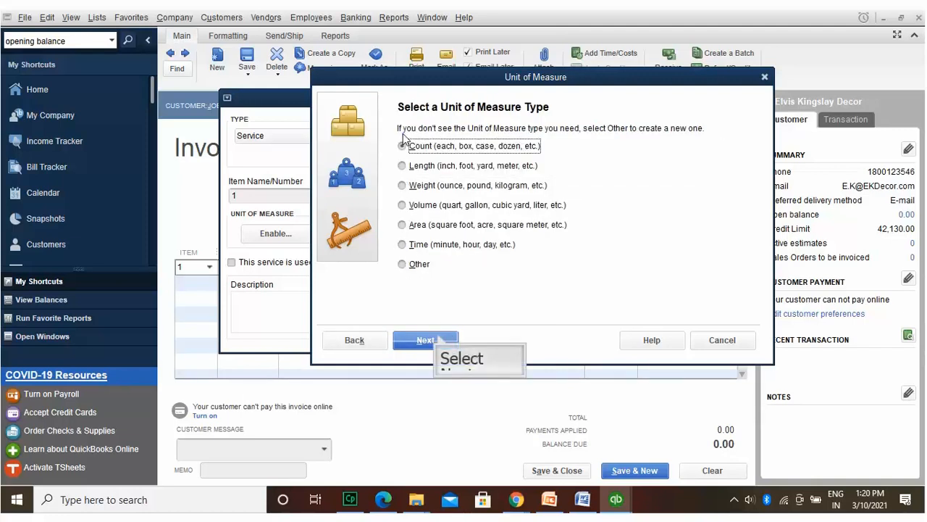
left_click(439, 339)
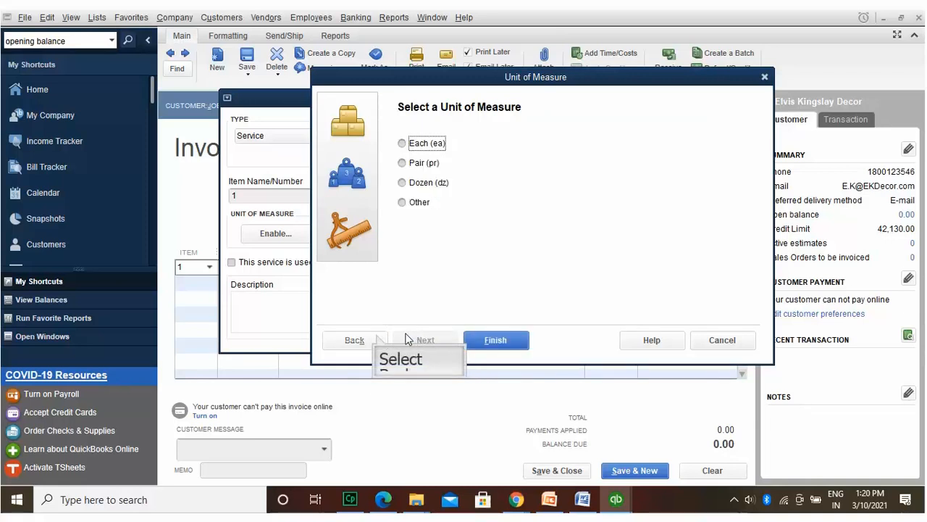
left_click(377, 337)
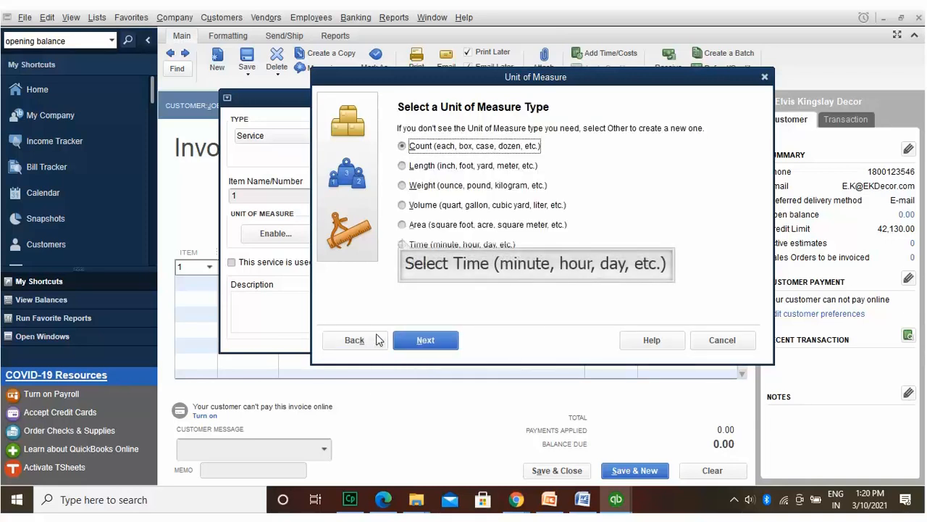
left_click(403, 244)
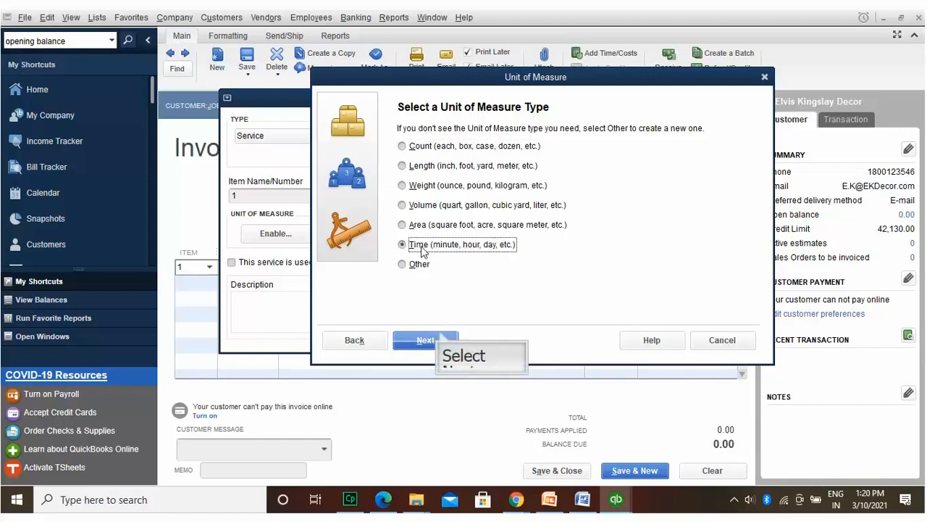
left_click(440, 337)
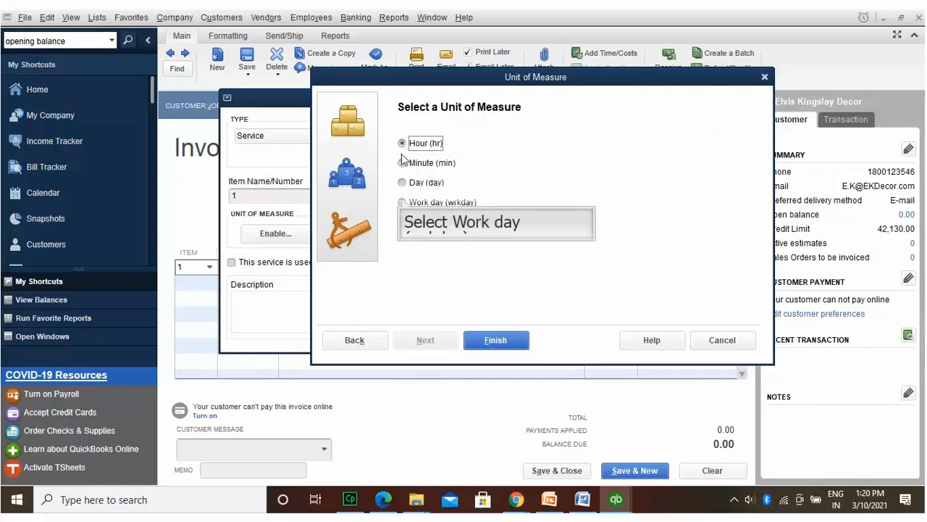
left_click(403, 202)
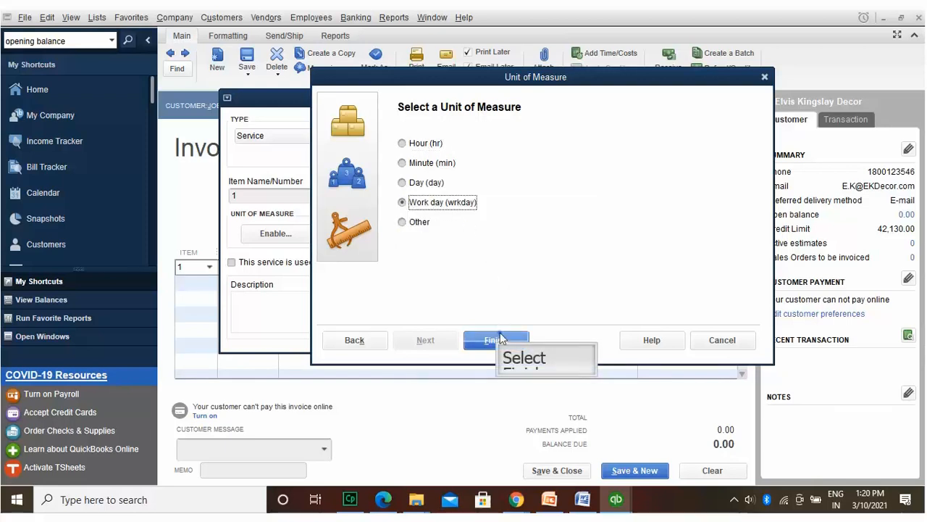
left_click(496, 340)
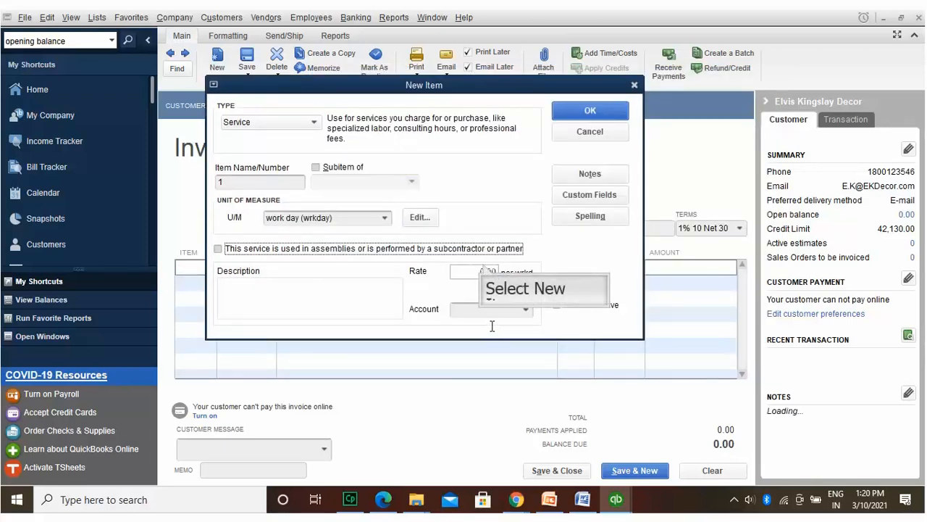
Step: Save item 1 at rate 195.00 to Financial Earnings and enter quantity 12 on the invoice
left_click(484, 266)
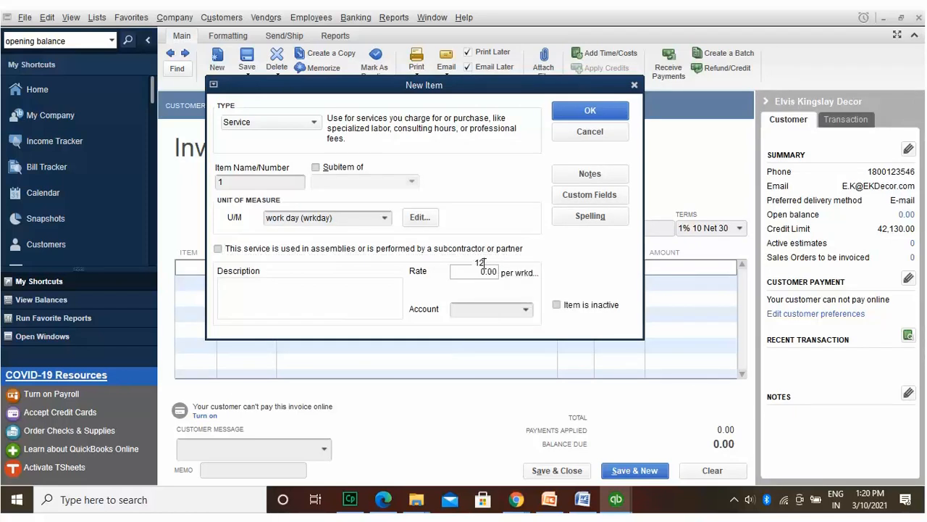
type("195.00")
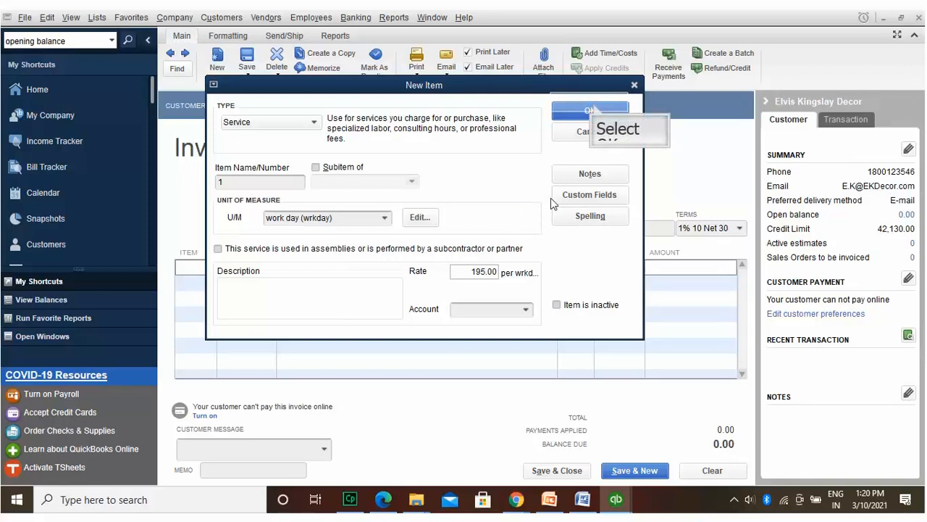
left_click(594, 106)
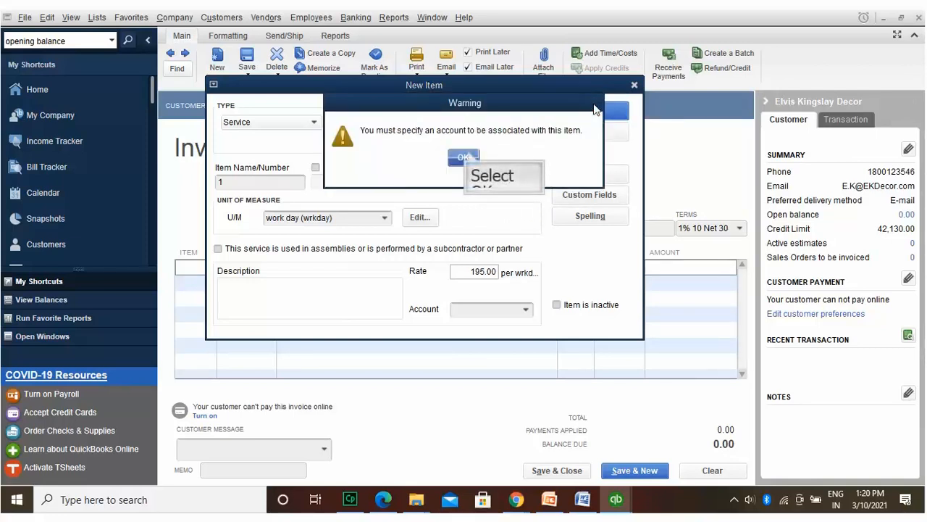
left_click(464, 157)
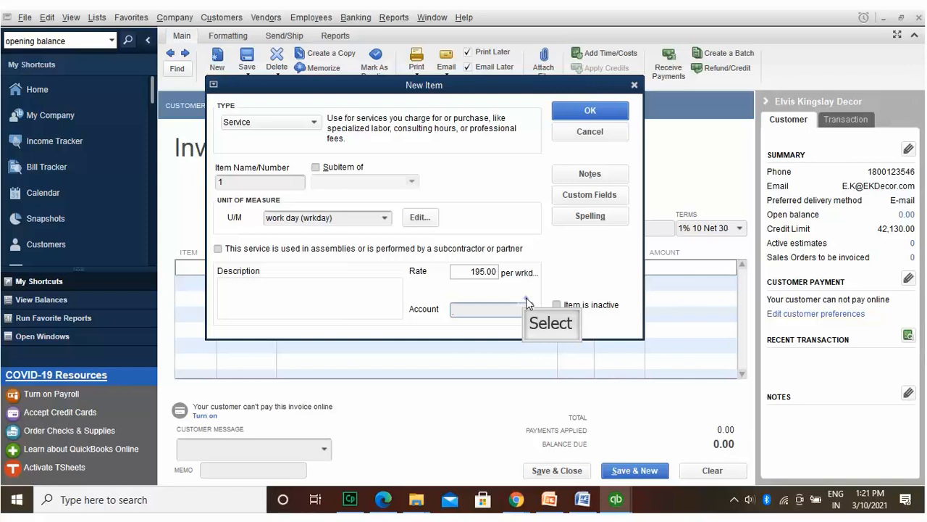
left_click(526, 303)
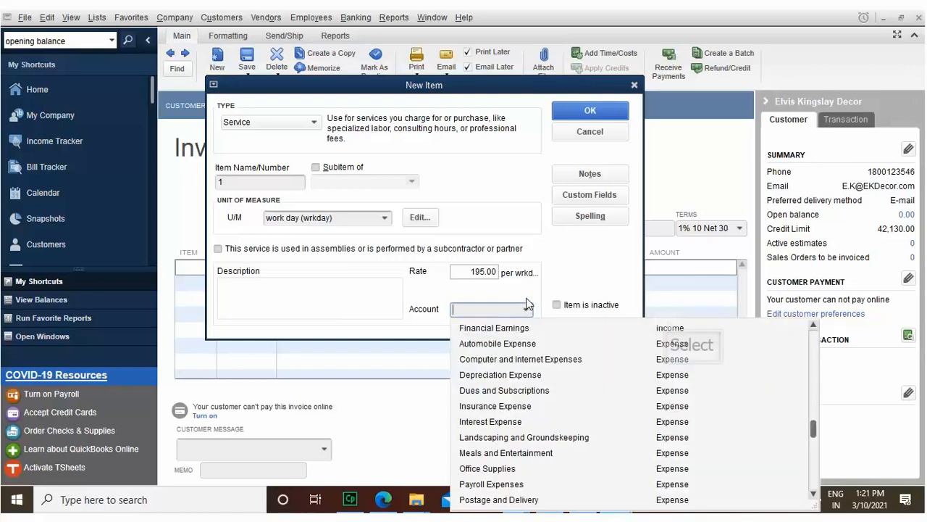
left_click(668, 326)
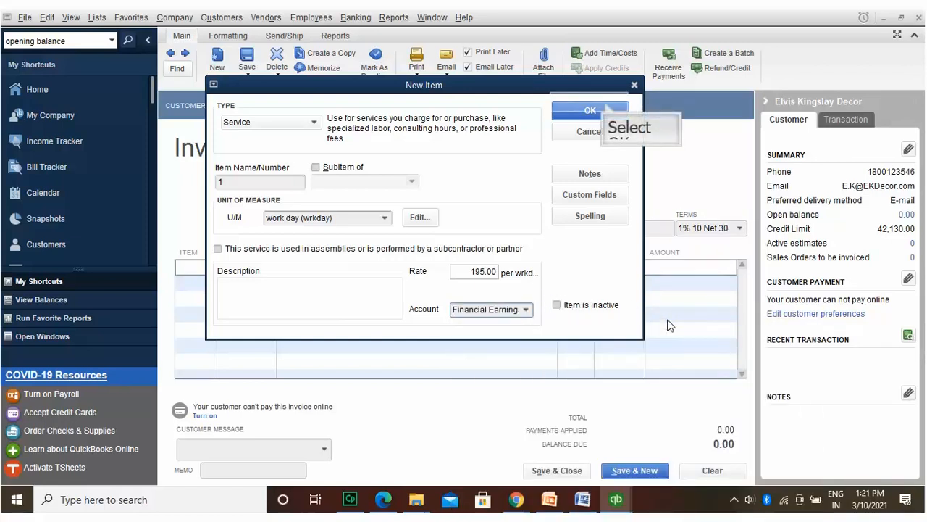
left_click(605, 106)
type("2")
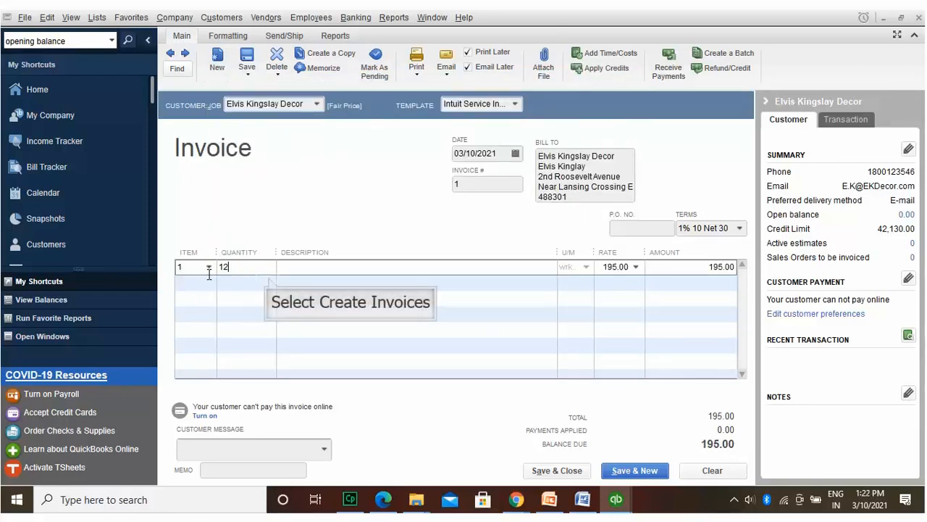
Step: Confirm line one at 12 work days (2,340.00) and enter item 2 on line two
left_click(269, 282)
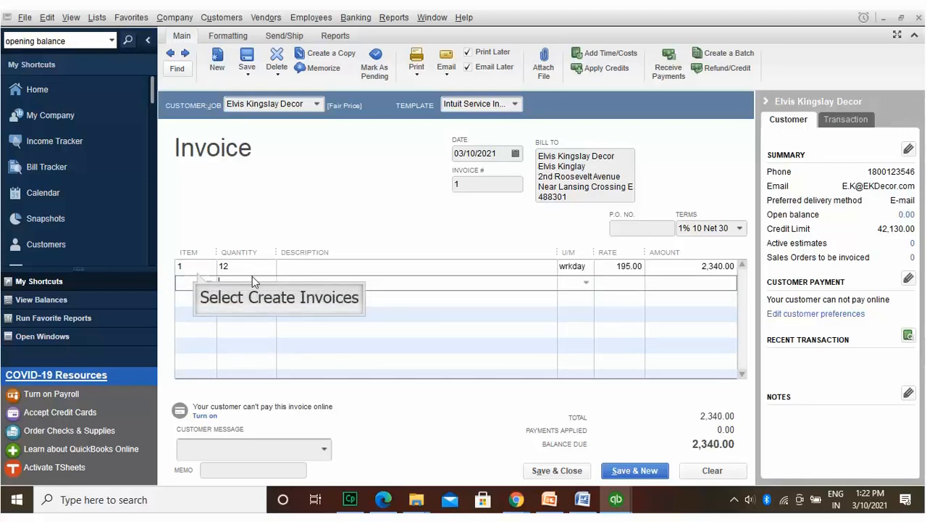
left_click(197, 273)
type("2")
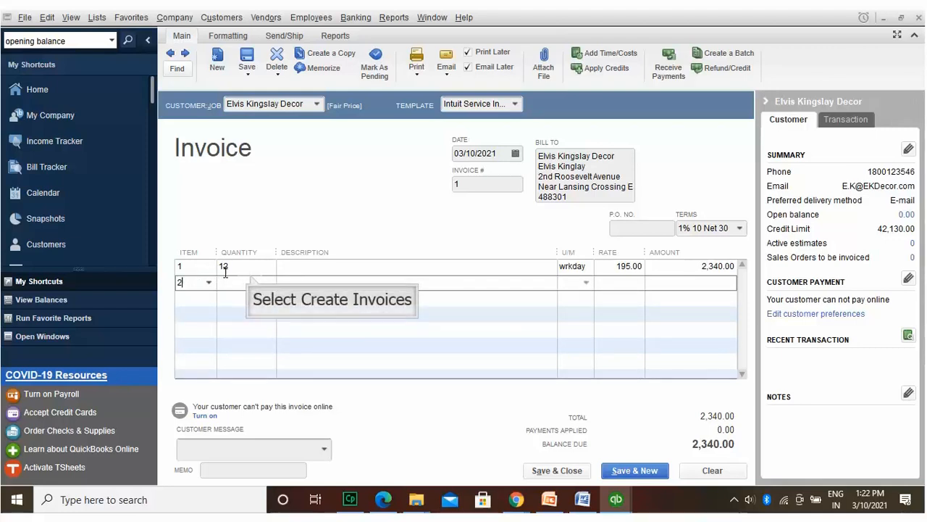
left_click(250, 274)
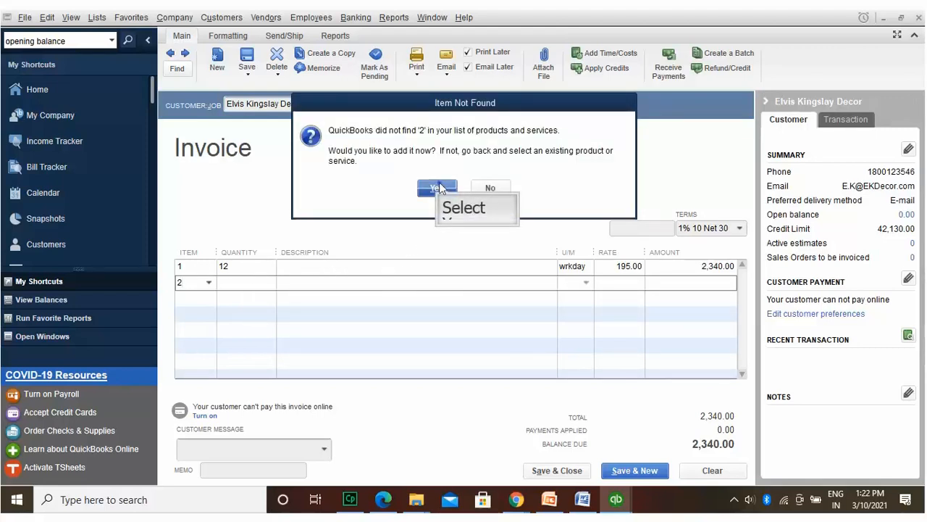
Step: Create item 2 as a new Fixed Asset under Furniture and Equipment, purchase description 12
left_click(439, 188)
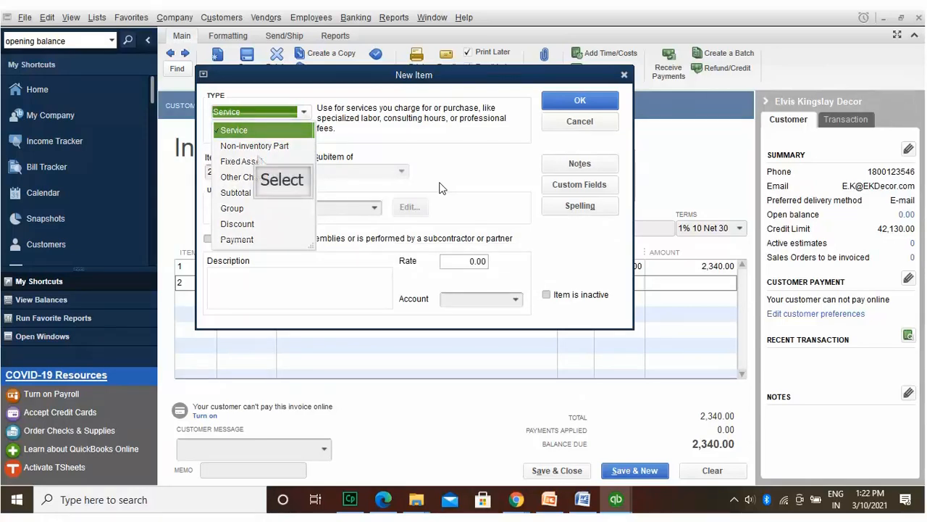
left_click(257, 160)
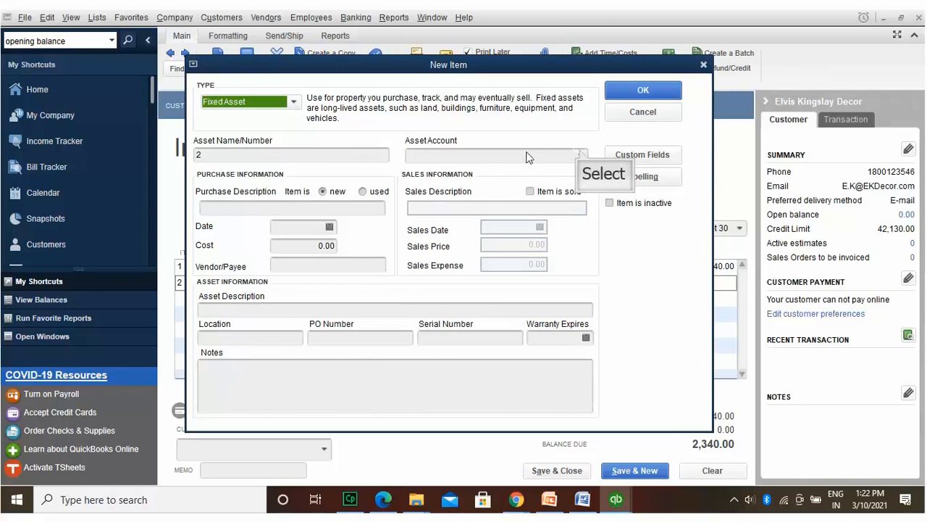
left_click(580, 154)
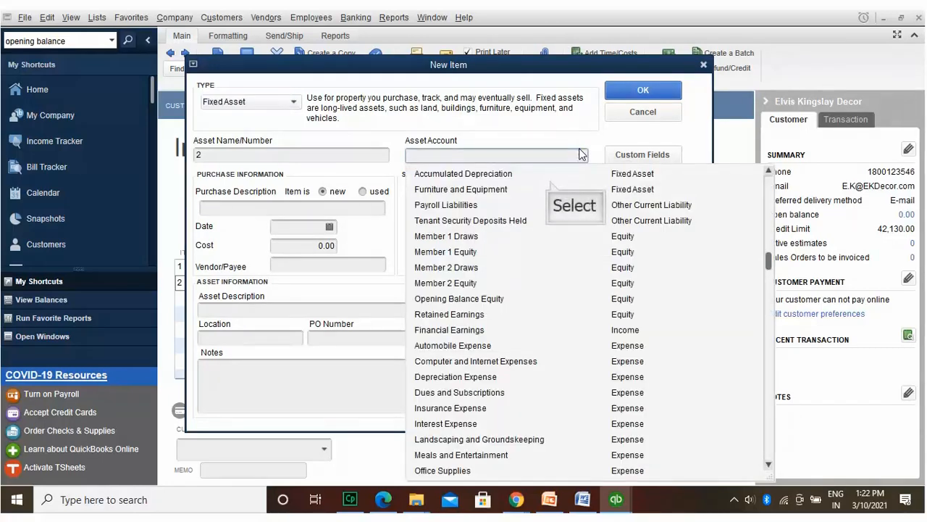
left_click(551, 188)
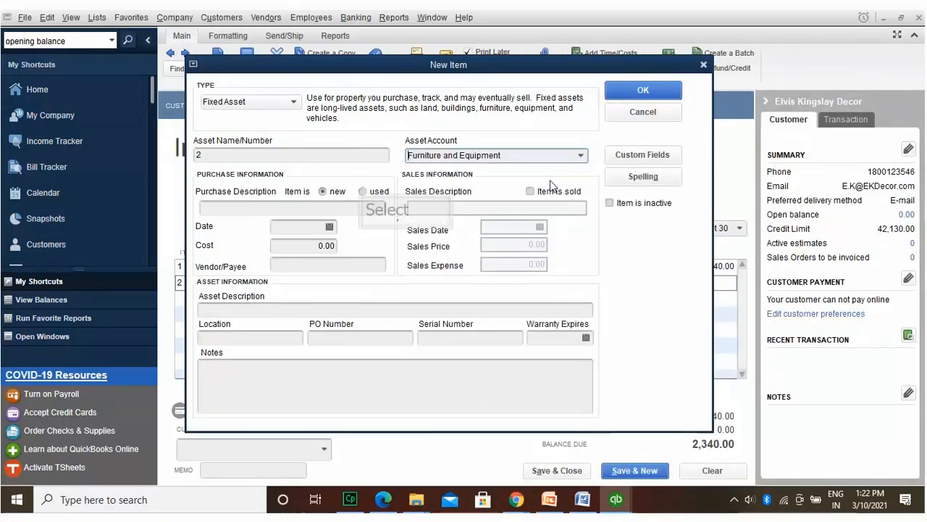
left_click(364, 190)
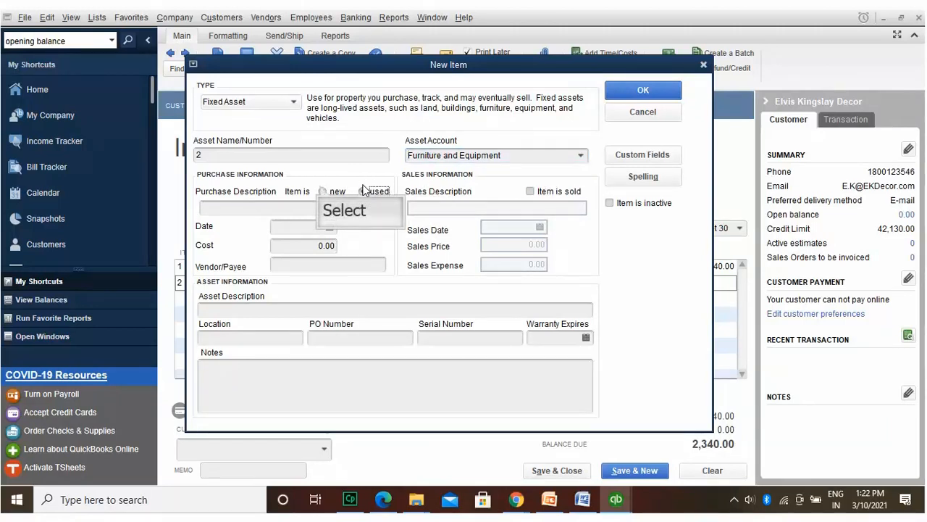
left_click(322, 189)
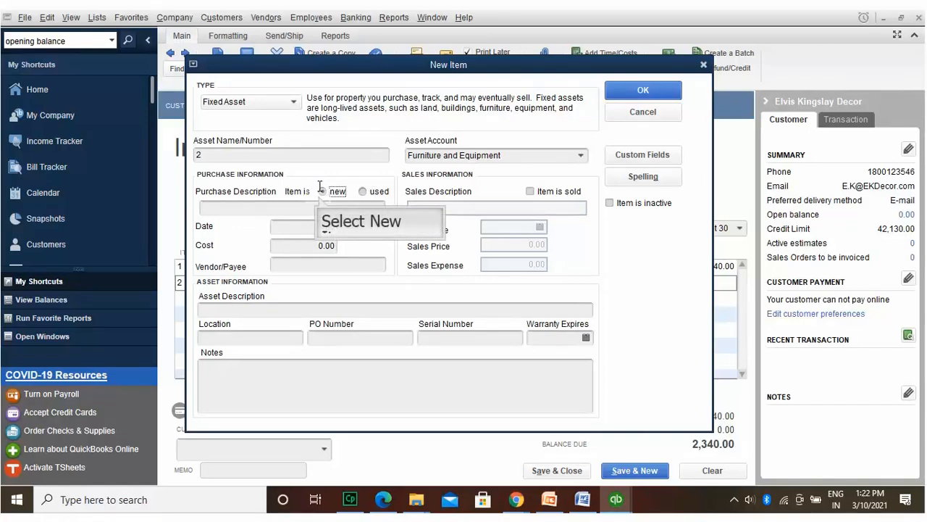
key("Tab")
type("12")
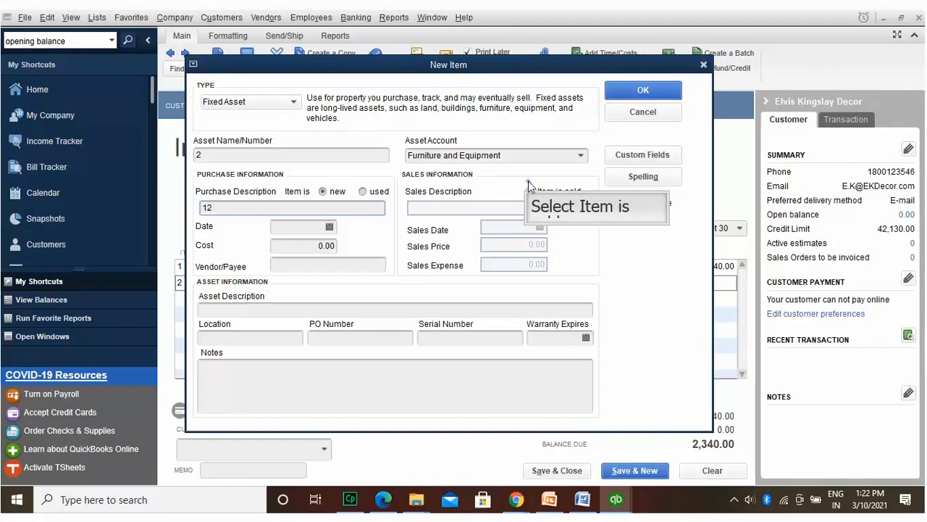
Step: Mark item 2 as sold on 03/10/2021 with sales price 21.00
left_click(529, 186)
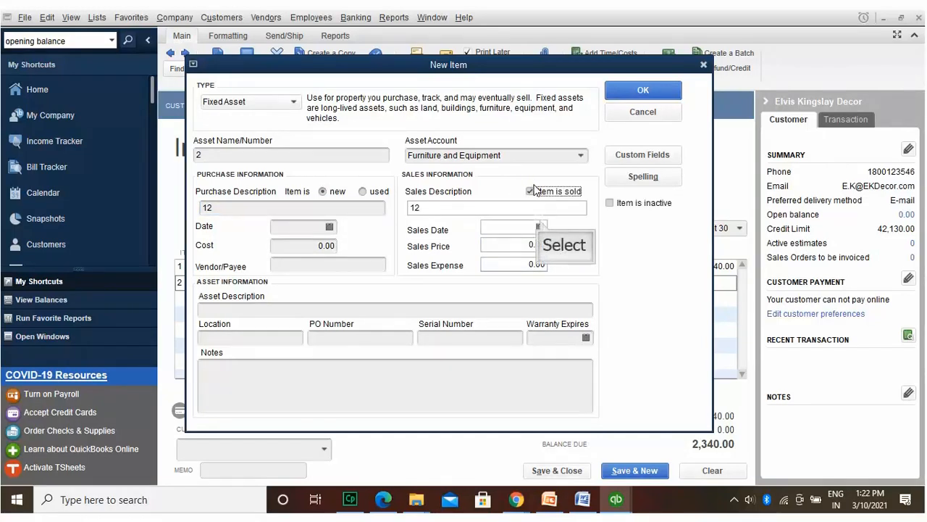
left_click(540, 227)
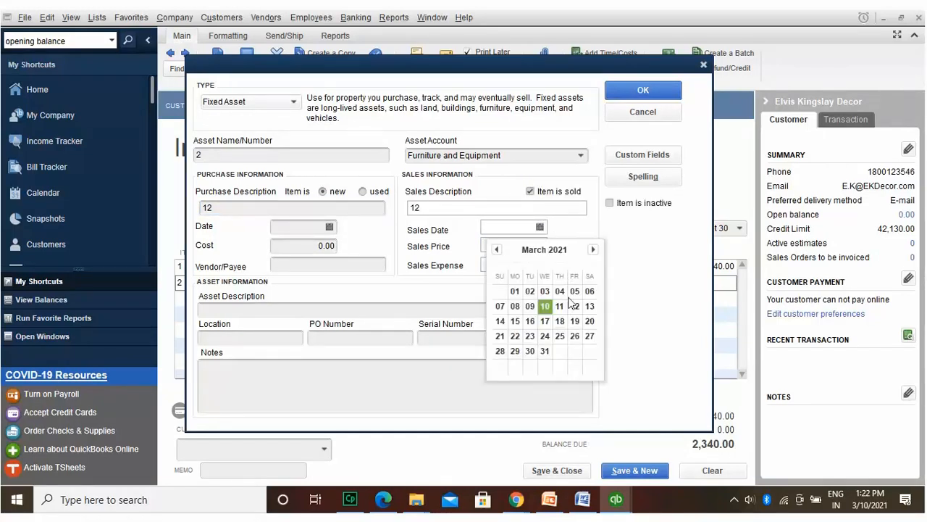
left_click(545, 303)
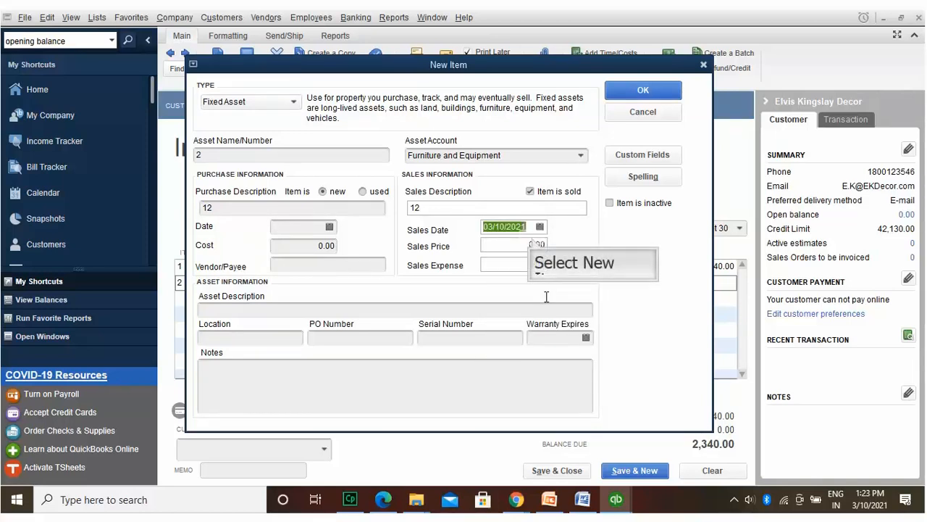
left_click(532, 240)
type("21")
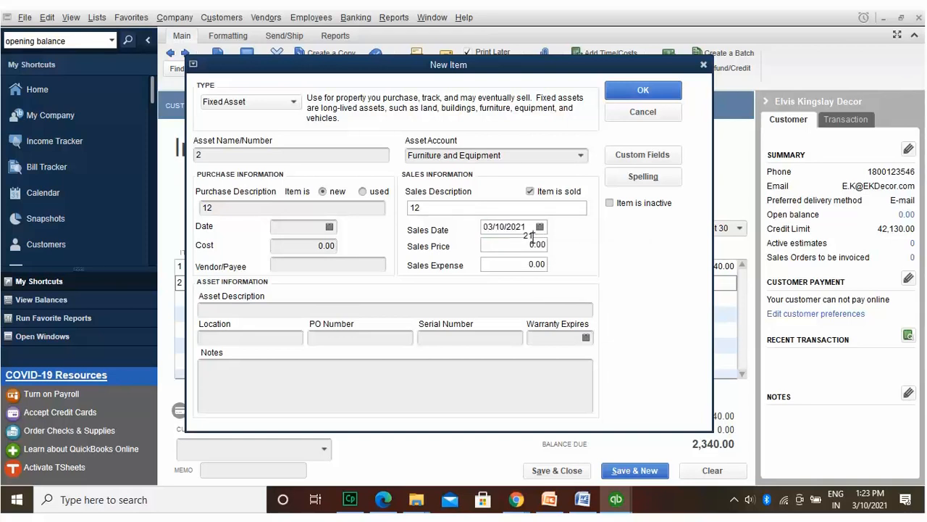
type("000")
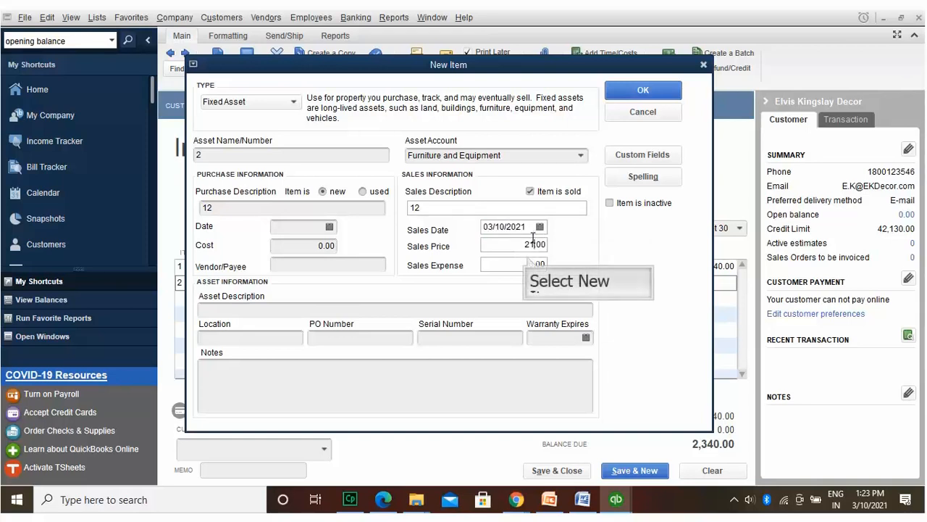
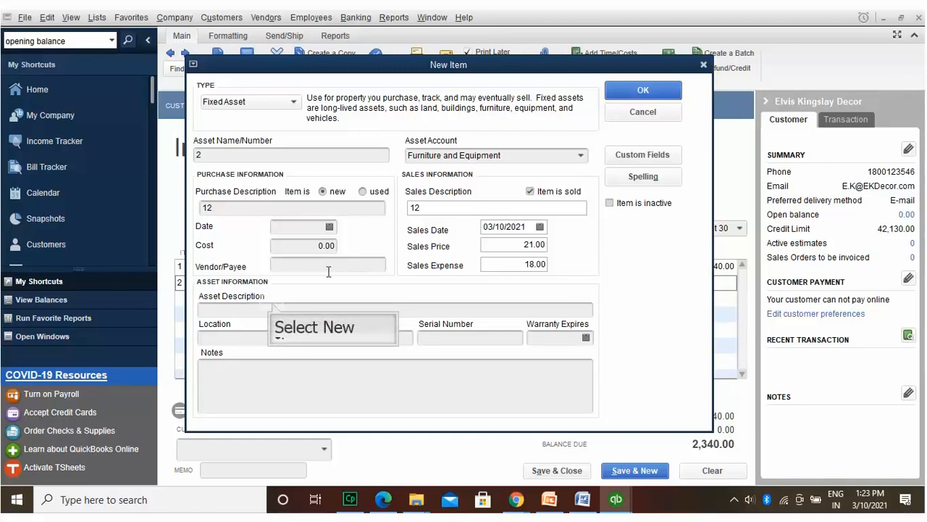
Step: Enter asset description Wooden Mahogany Coat Chairs, location East Lansing, PO 432, serial 234, and submit
left_click(273, 304)
type("Wooden")
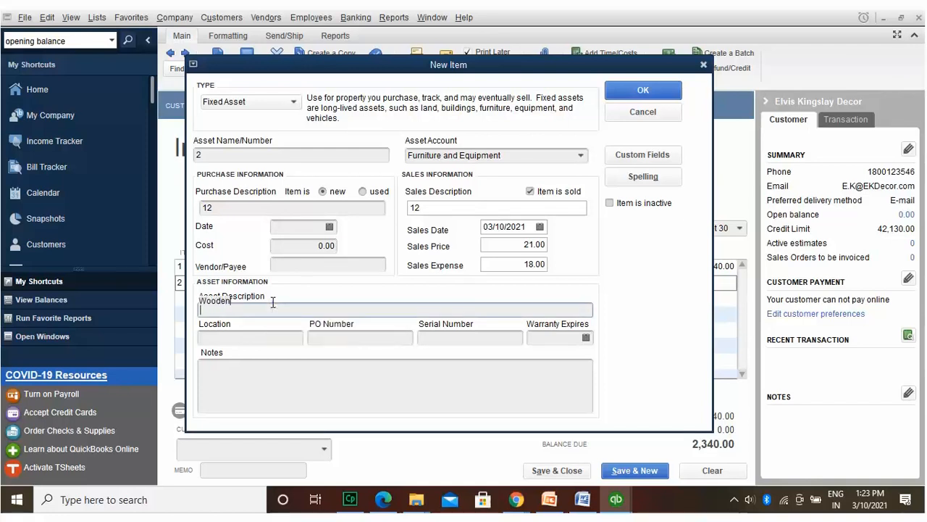
type(" Mahogany Coa")
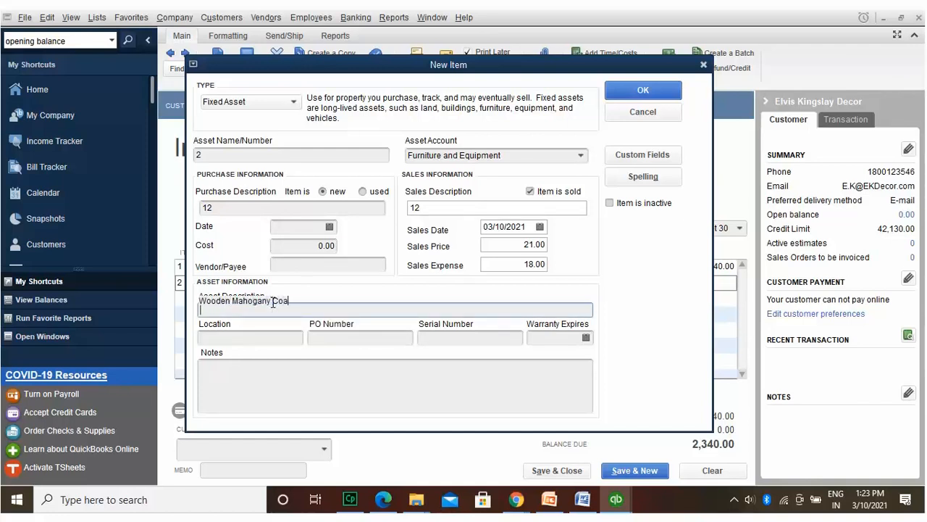
type("t Chairs")
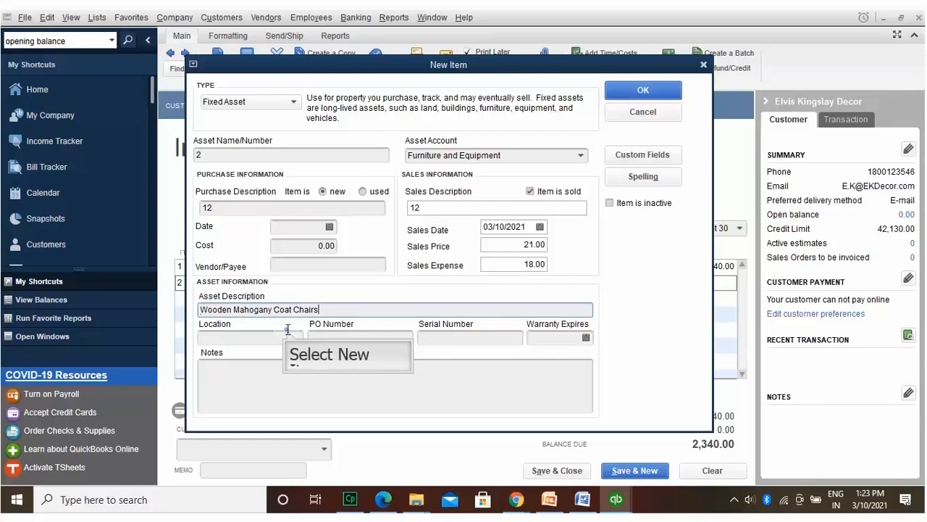
left_click(288, 333)
type("East Lansing")
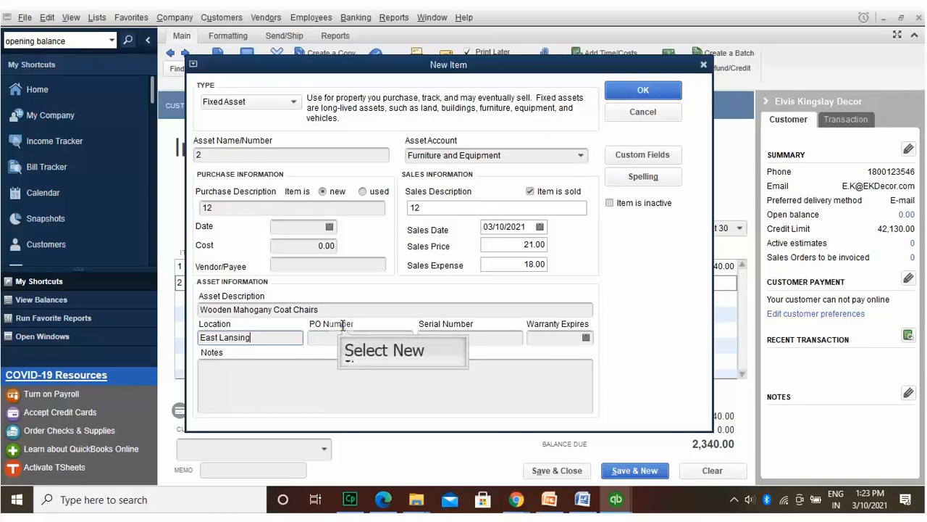
key("Tab")
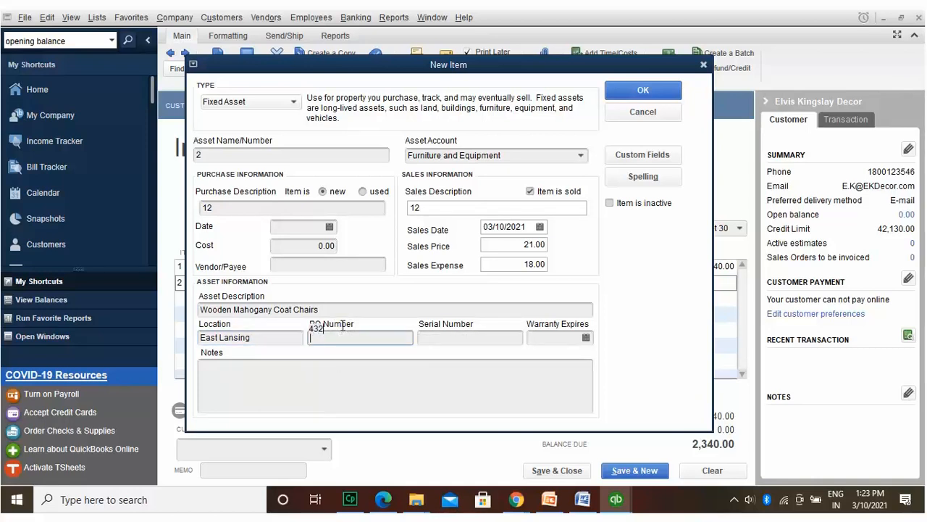
type("432")
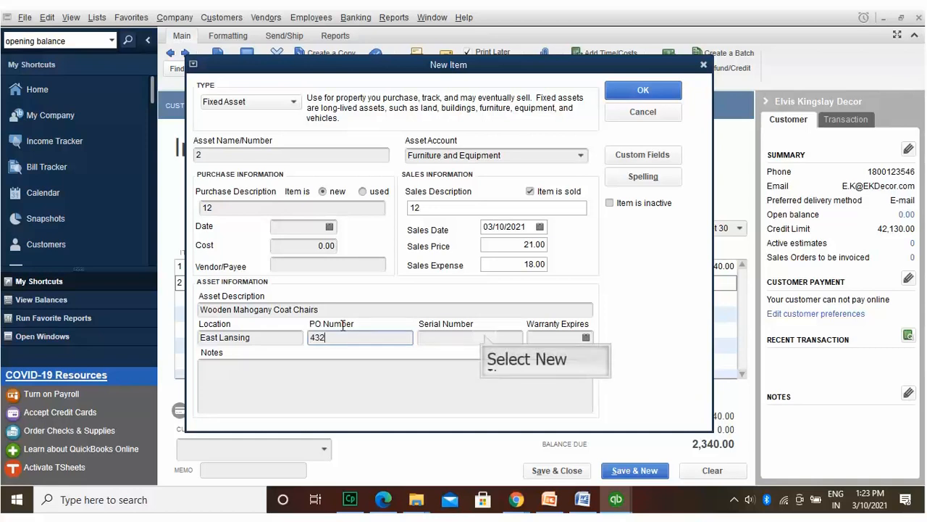
left_click(485, 334)
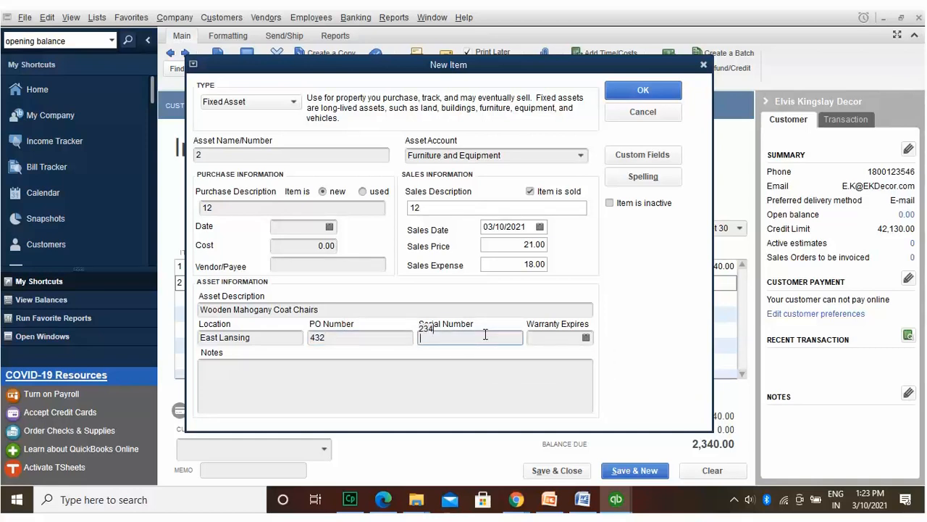
type("234")
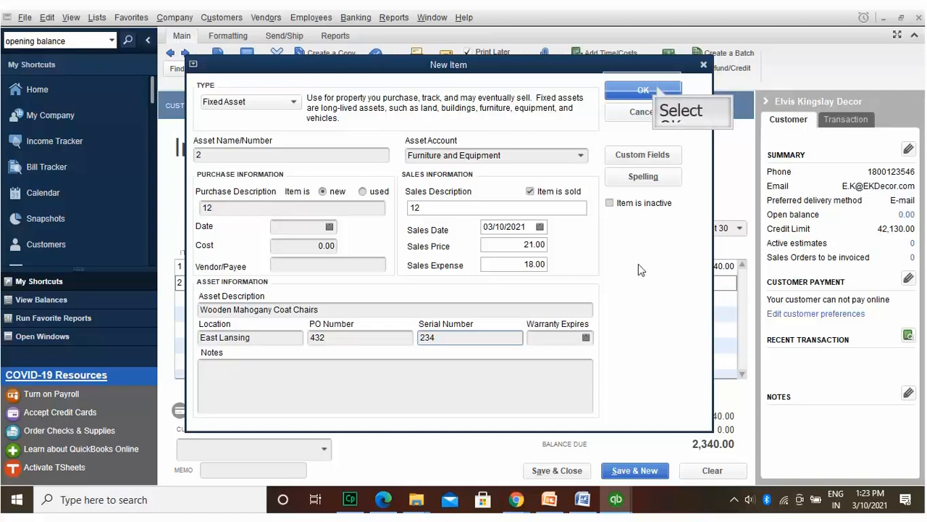
left_click(656, 90)
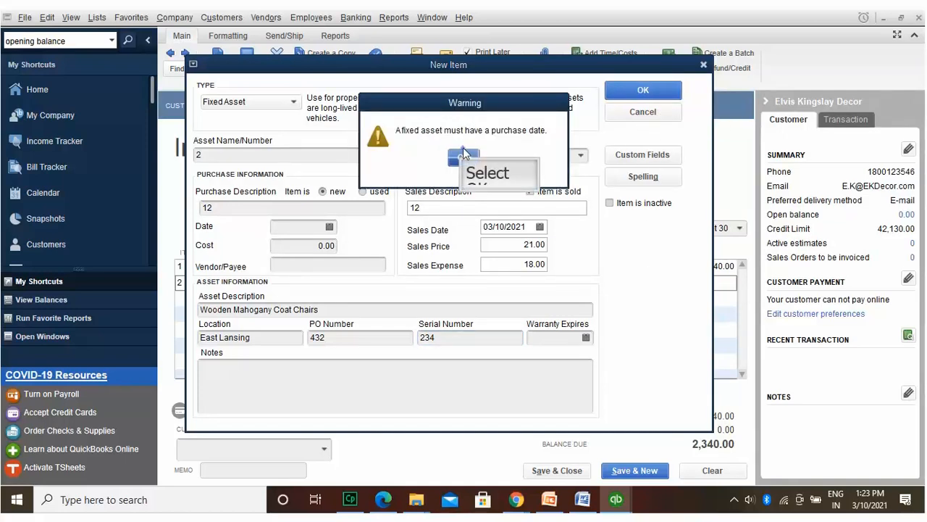
Step: Give fixed asset item 2 a purchase date of 03/10/2021 and save it
left_click(464, 156)
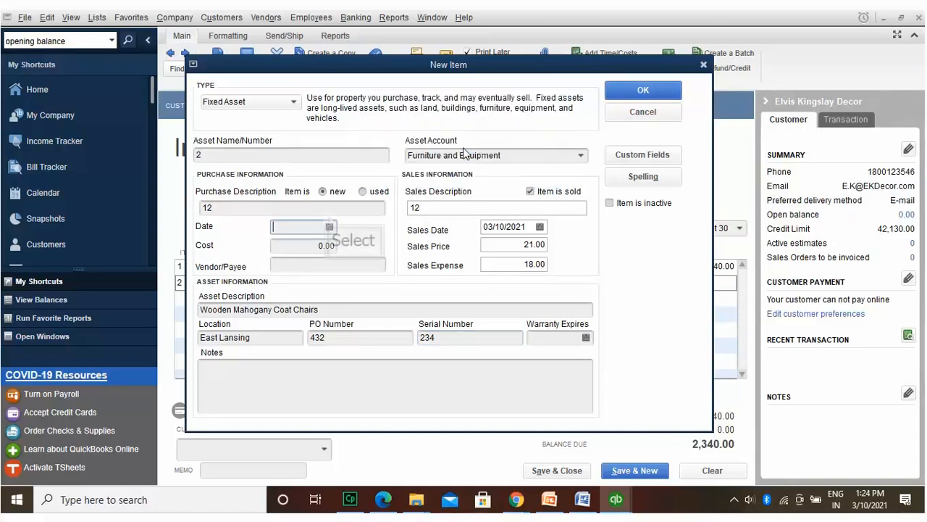
left_click(329, 224)
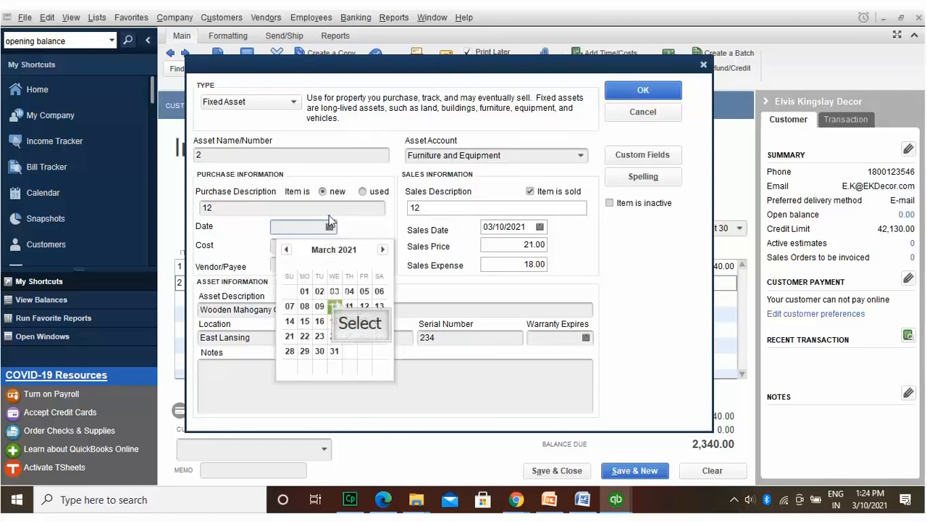
left_click(335, 299)
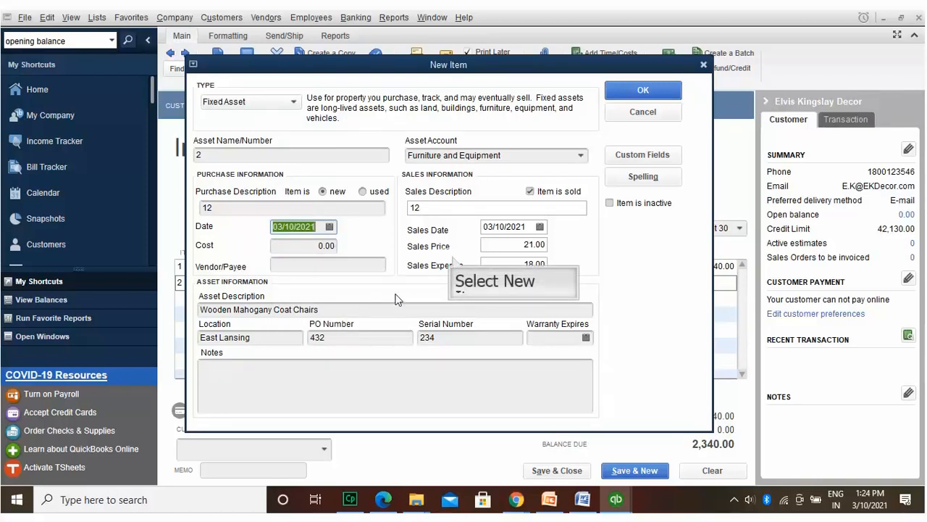
left_click(652, 91)
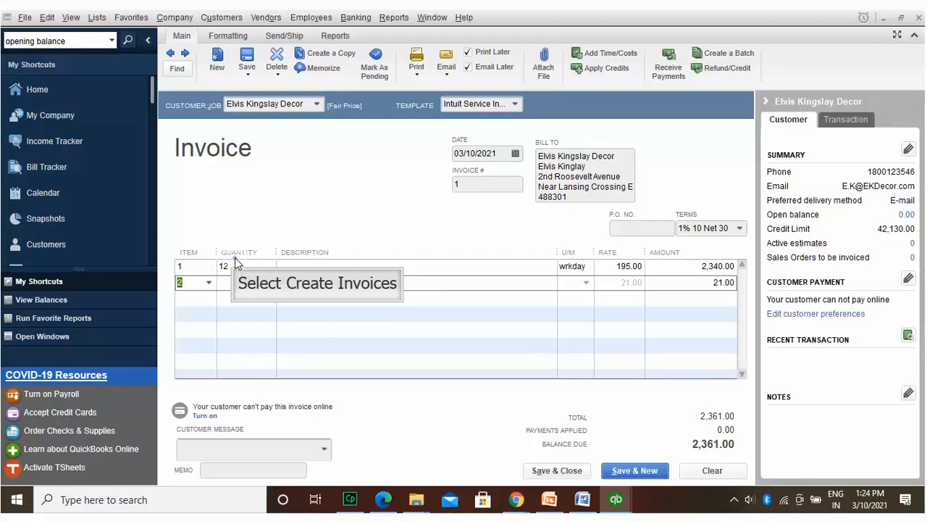
Step: Look through the second invoice line's context menus for a way to remove it
left_click(235, 260)
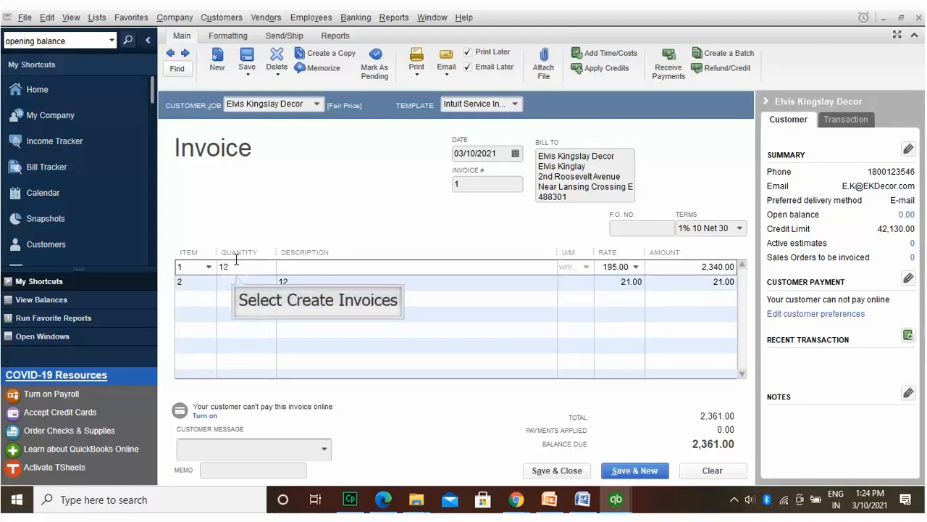
left_click(236, 276)
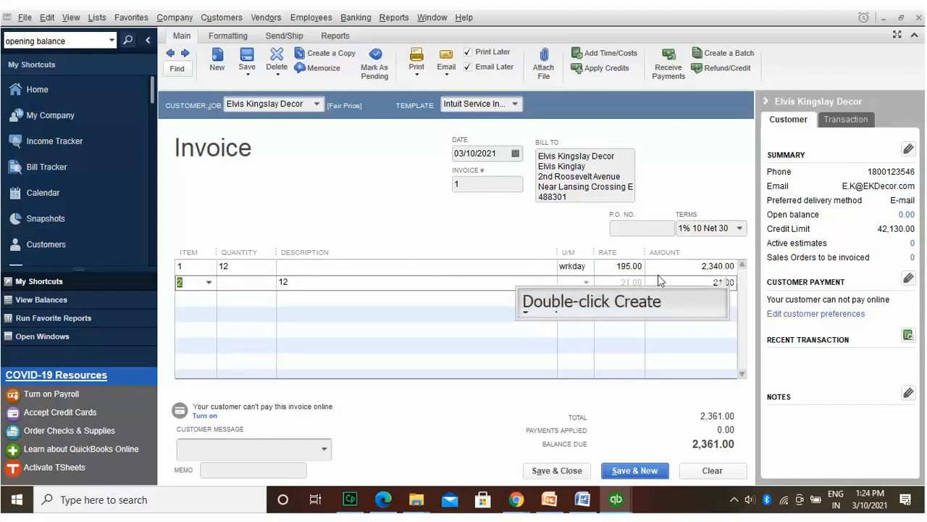
double_click(726, 279)
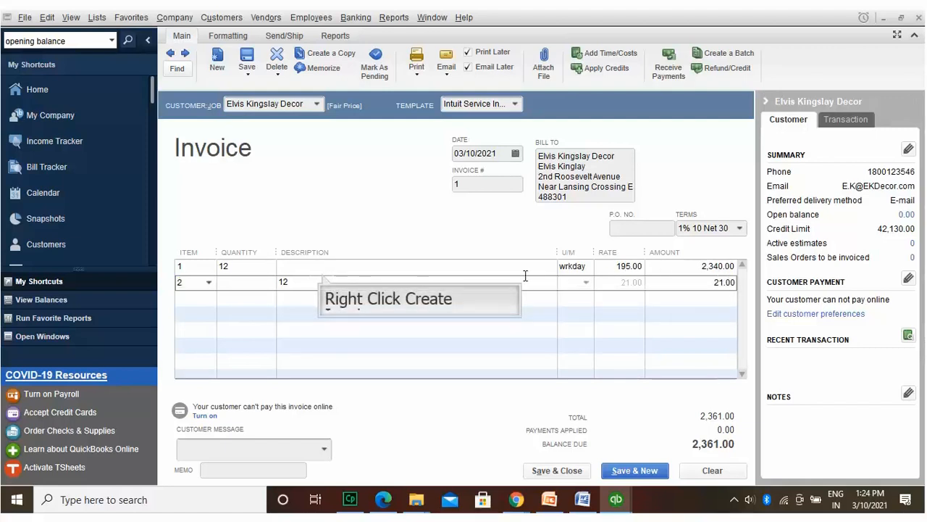
right_click(325, 283)
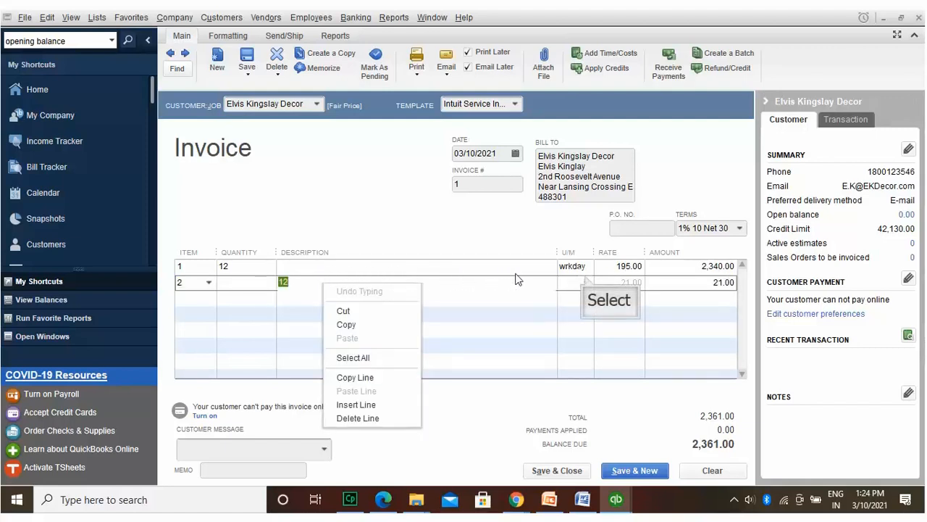
left_click(587, 281)
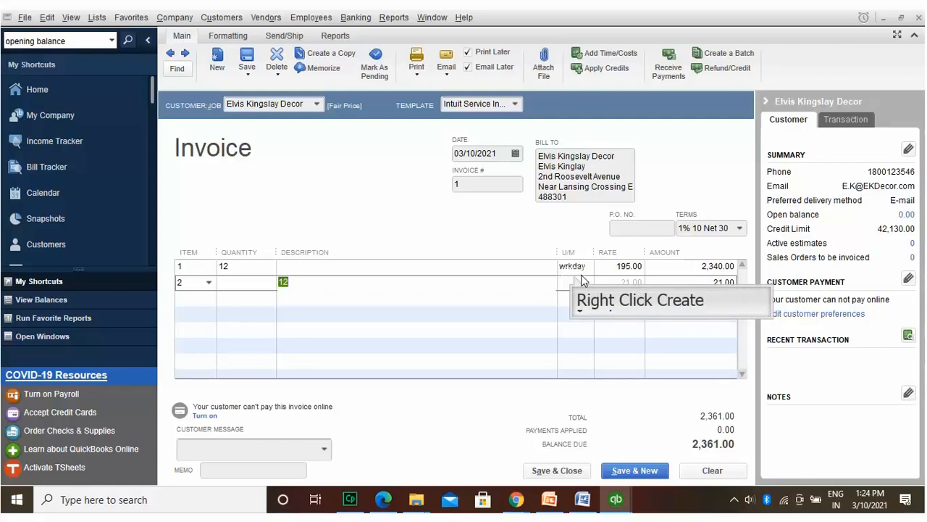
right_click(574, 280)
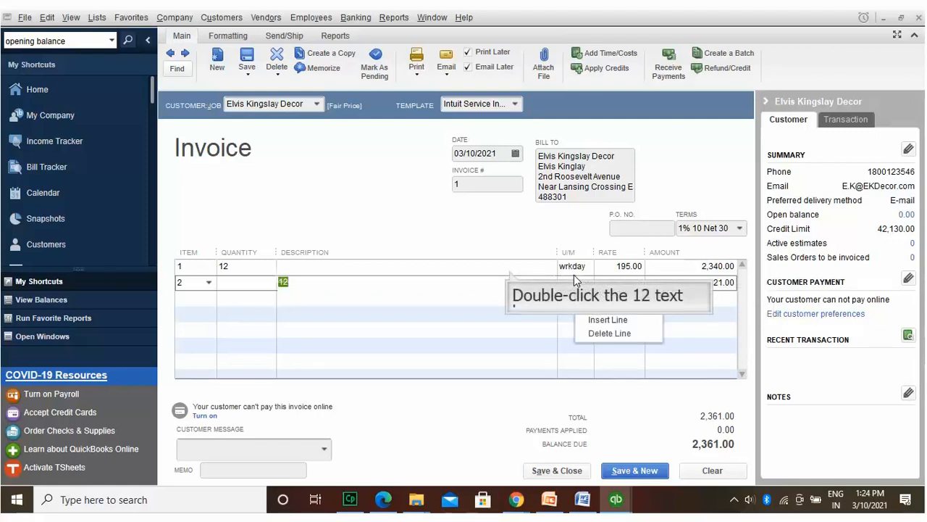
double_click(509, 270)
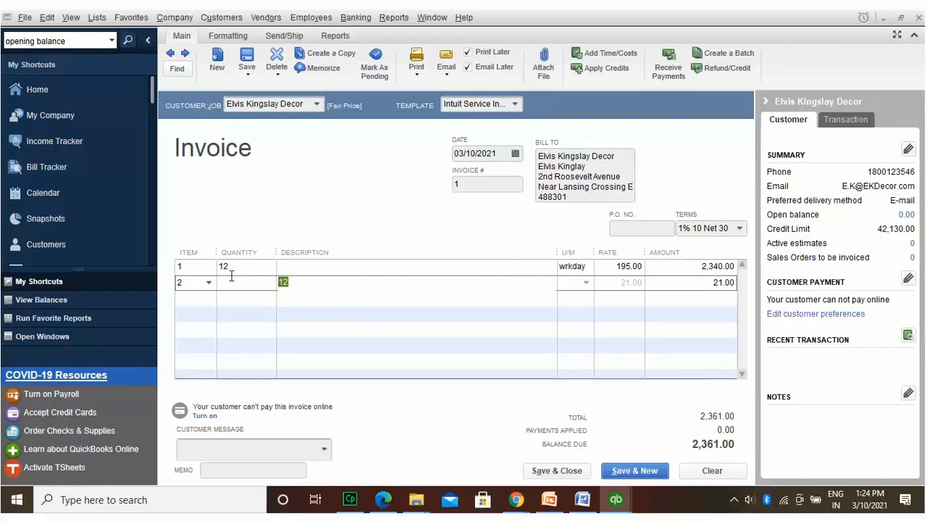
left_click(236, 320)
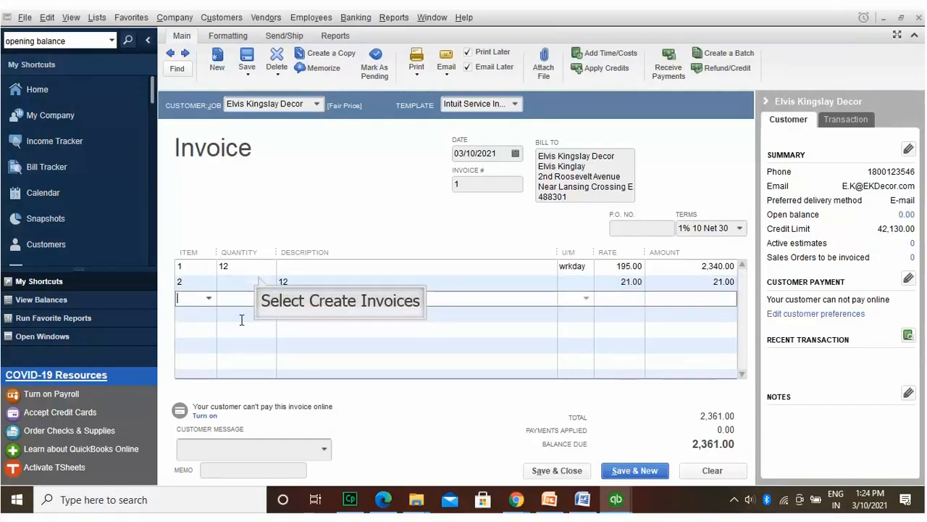
Step: Erase item 2 from the second line so the total returns to 2,340.00
left_click(261, 281)
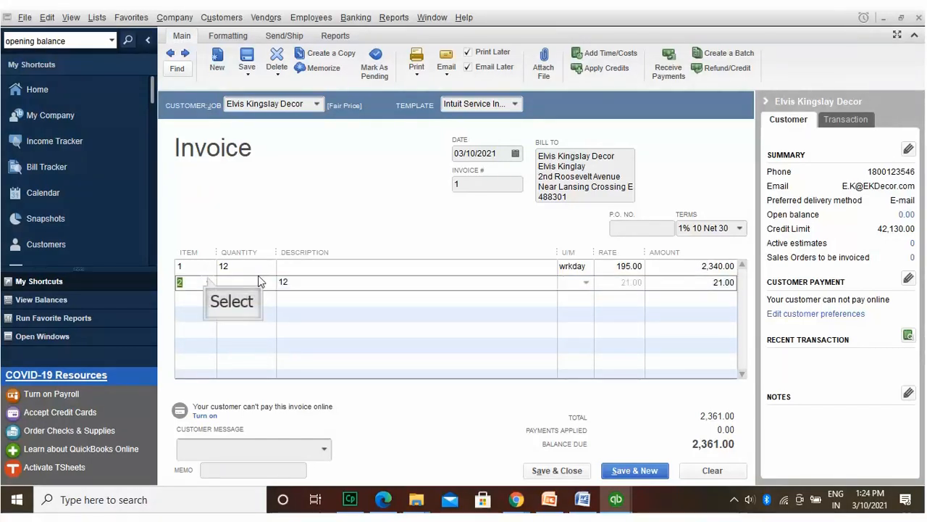
left_click(211, 281)
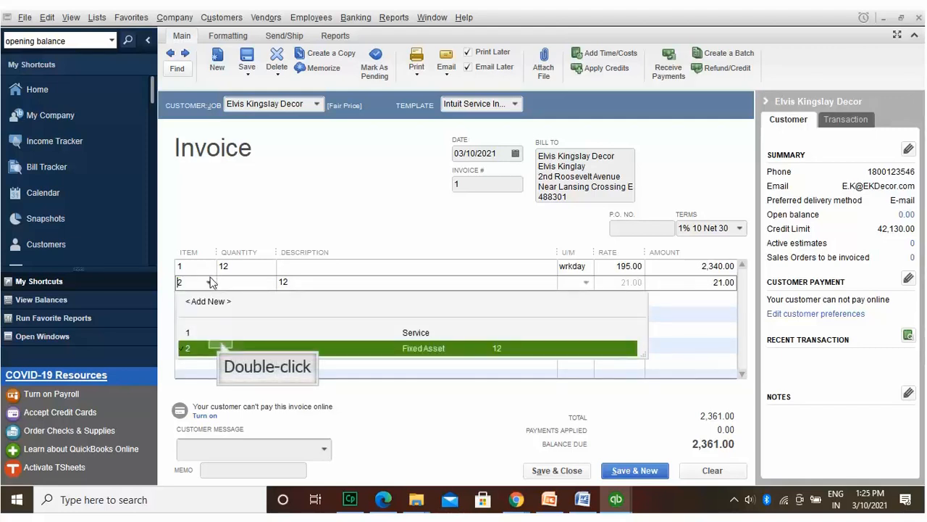
double_click(223, 347)
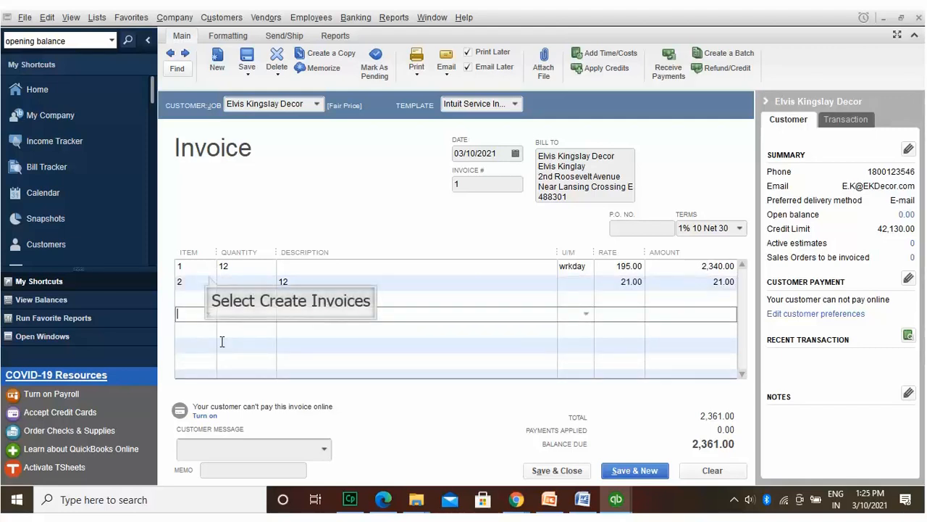
left_click(209, 275)
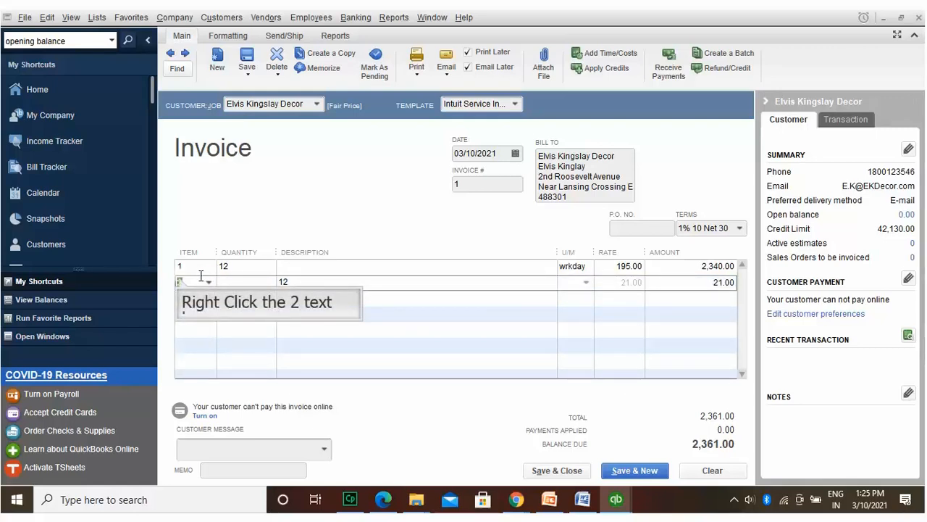
right_click(179, 282)
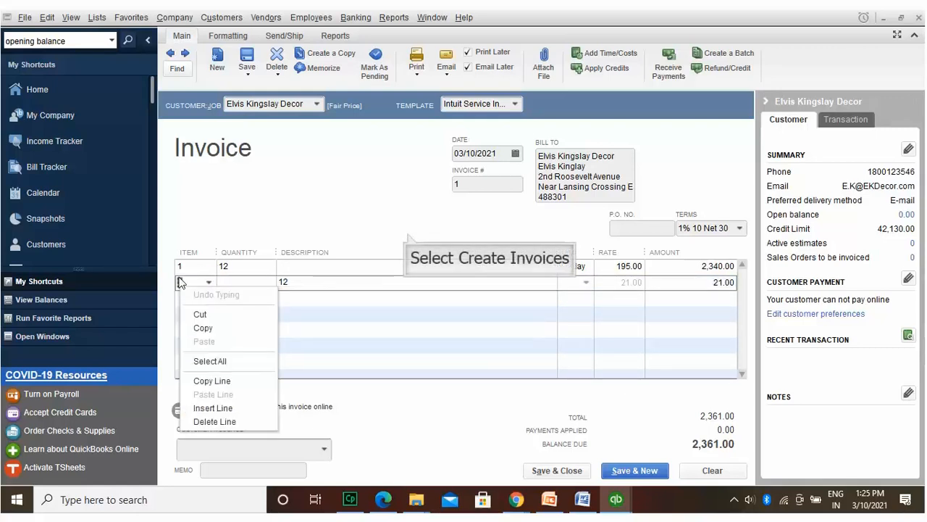
left_click(408, 237)
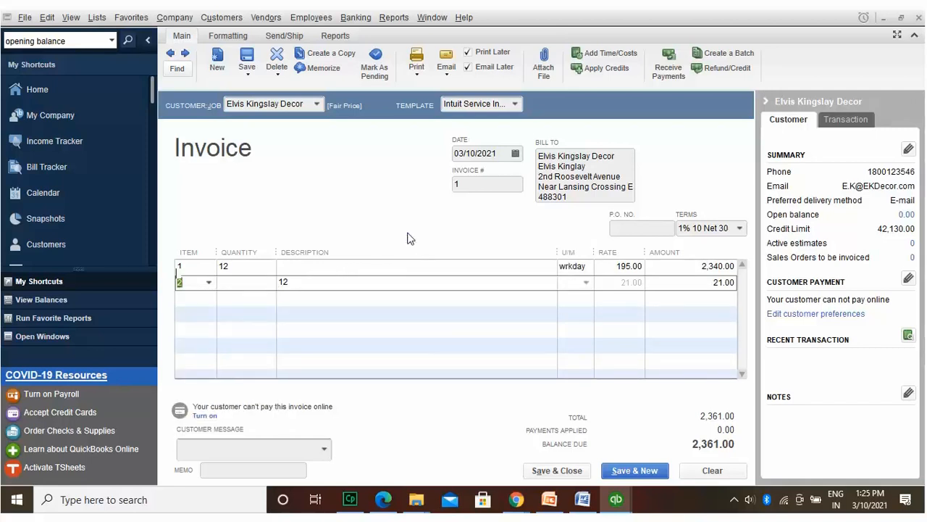
key("BackSpace")
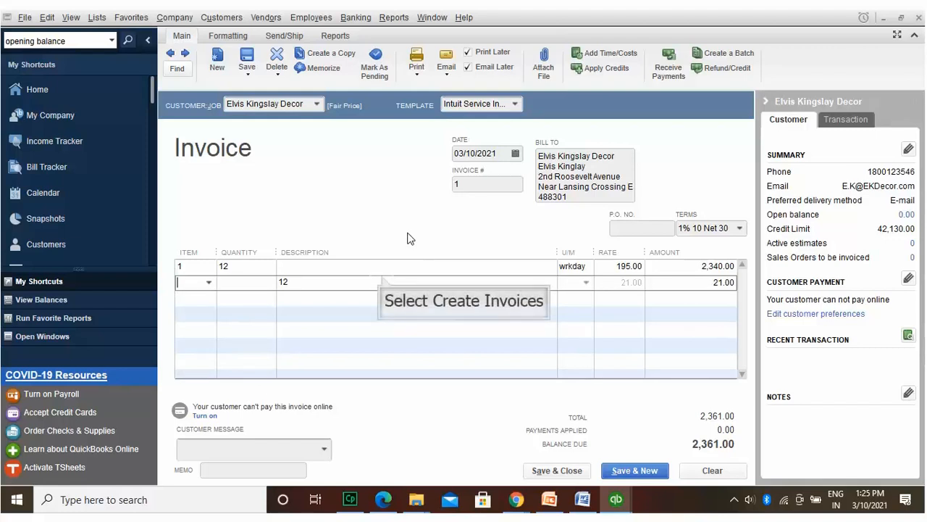
left_click(382, 276)
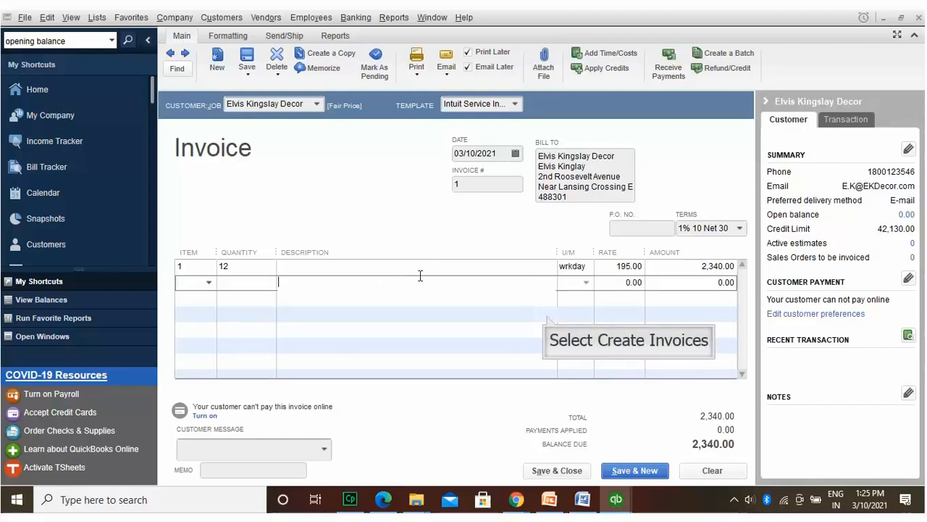
left_click(551, 315)
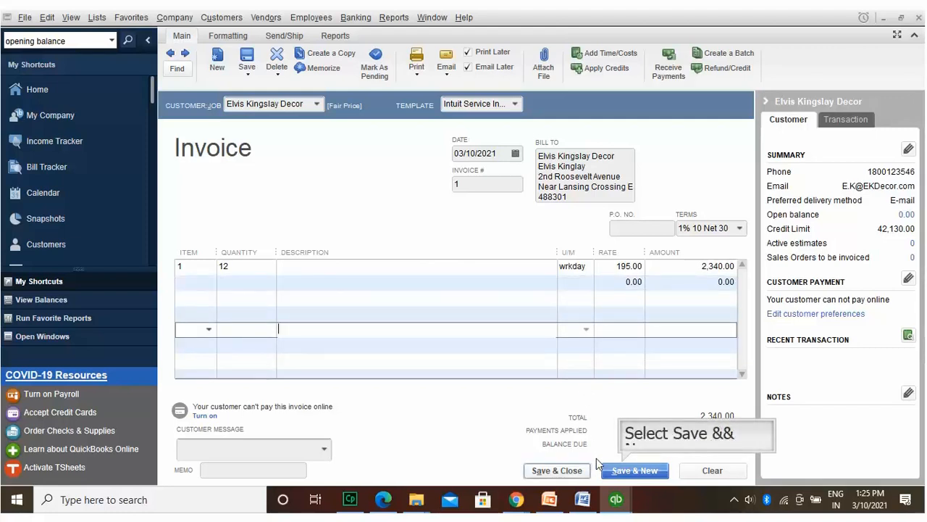
Step: Save the 2,340.00 invoice, entering the company e-mail and declining an Outlook profile
left_click(622, 470)
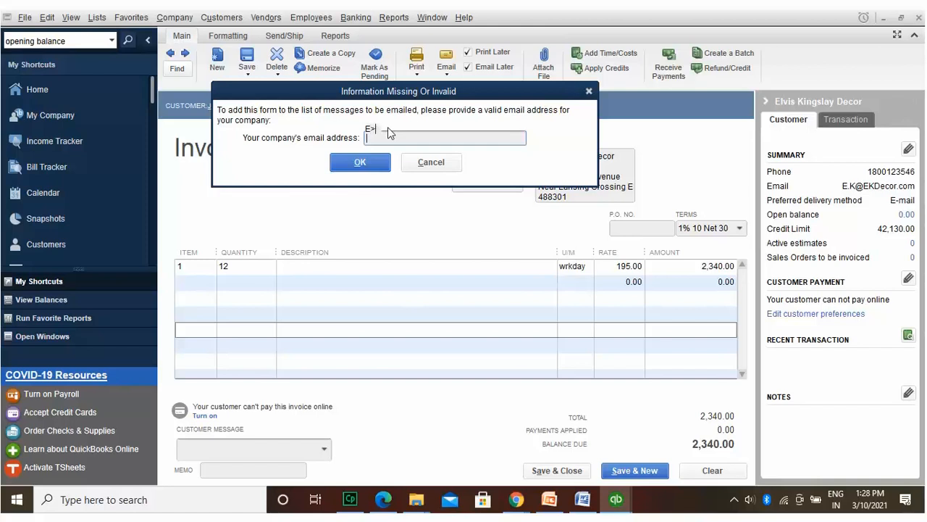
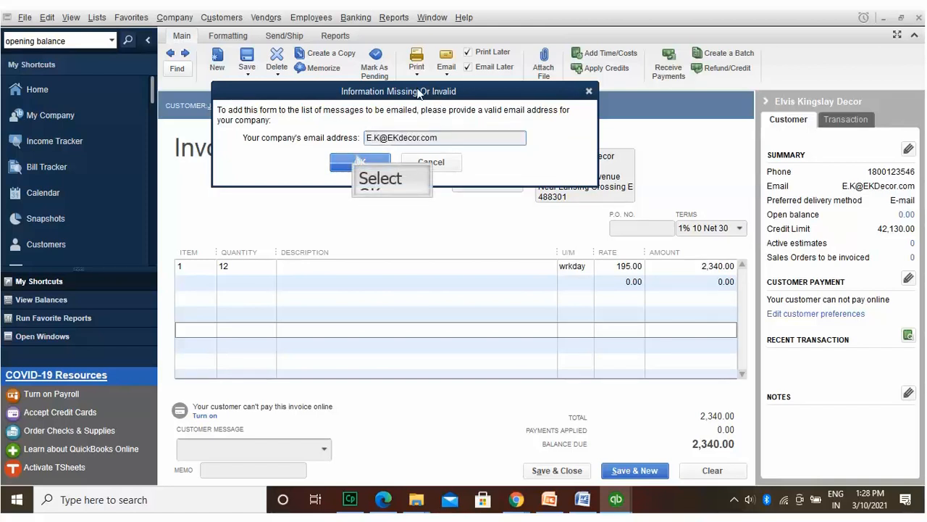
left_click(358, 160)
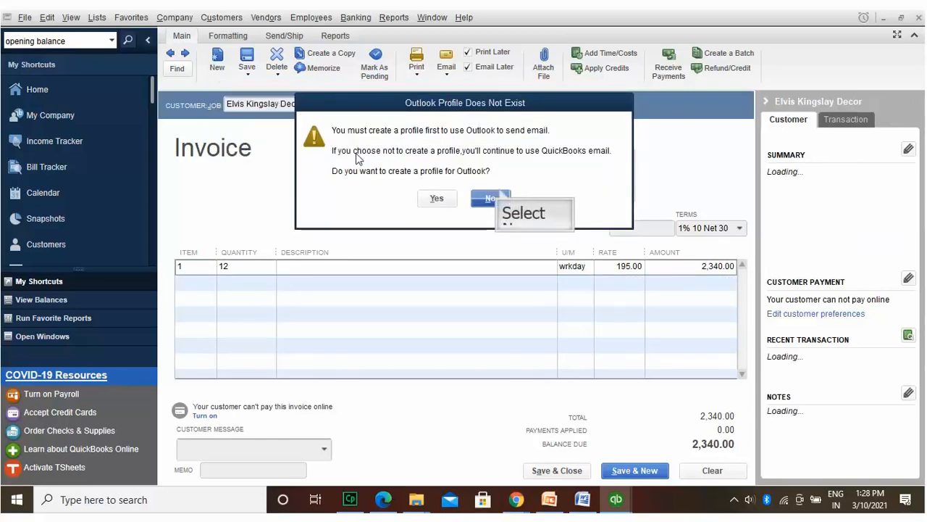
left_click(493, 197)
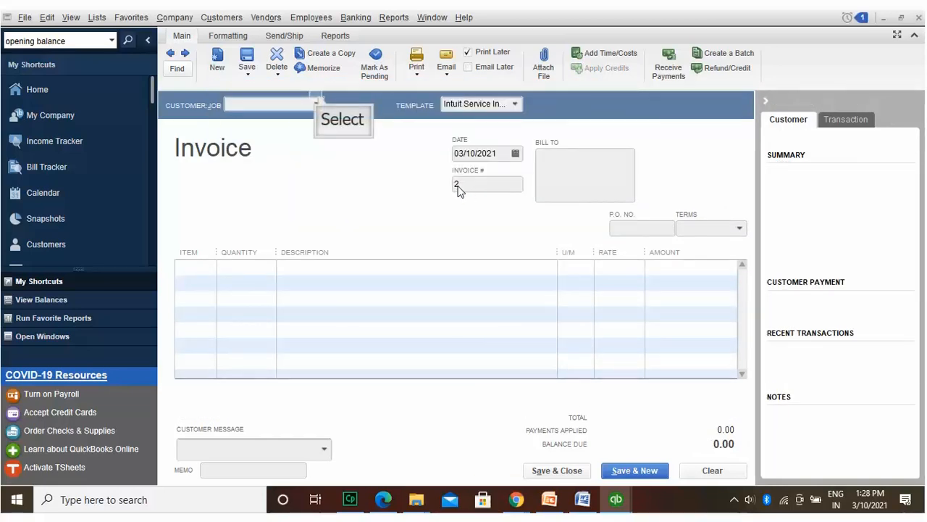
Step: Select the decor customer on invoice #2, then record and clear the blank invoice
left_click(318, 100)
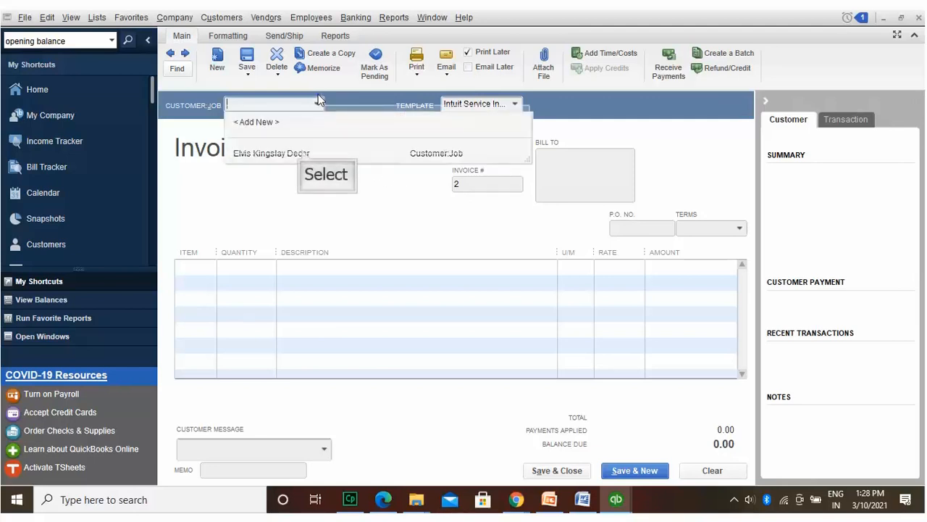
left_click(304, 154)
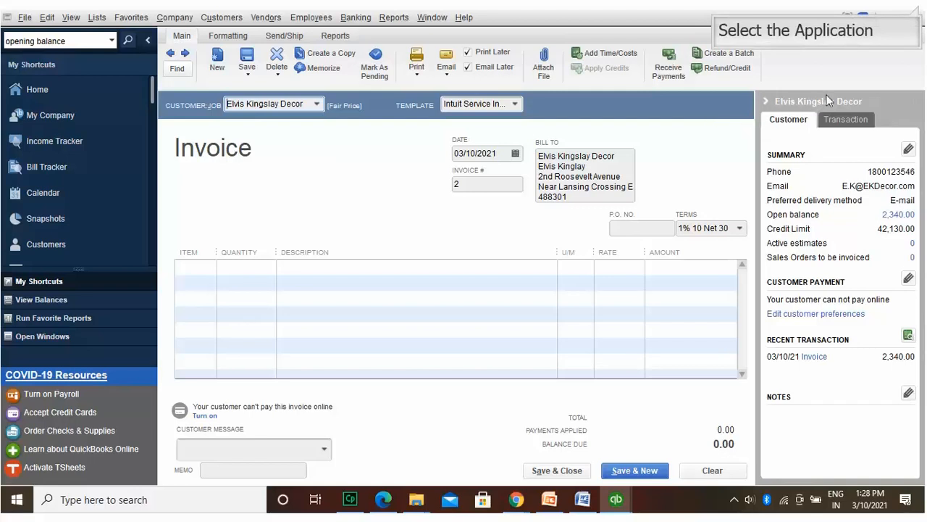
left_click(917, 16)
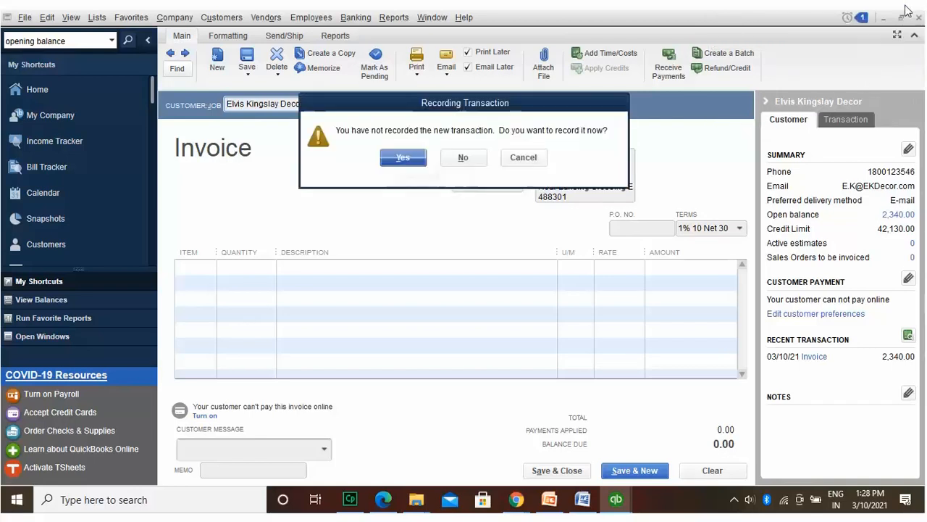
left_click(402, 157)
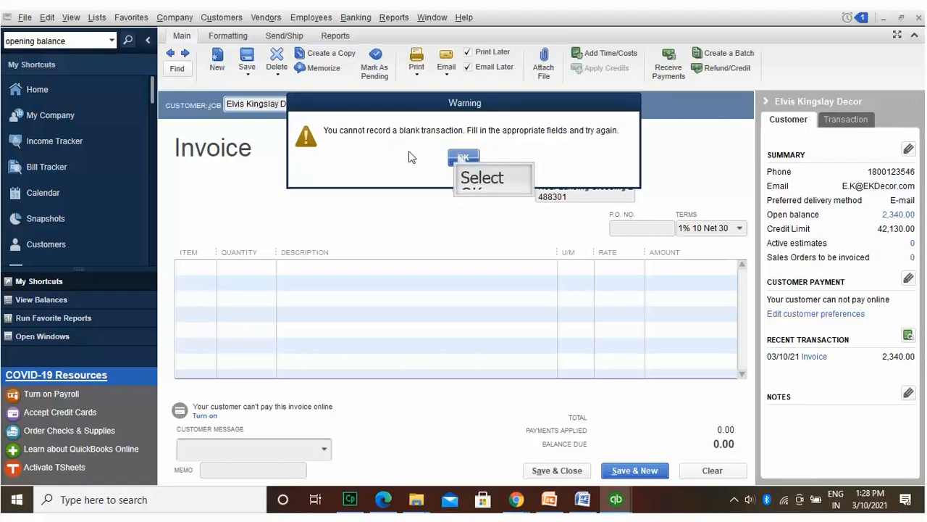
left_click(462, 158)
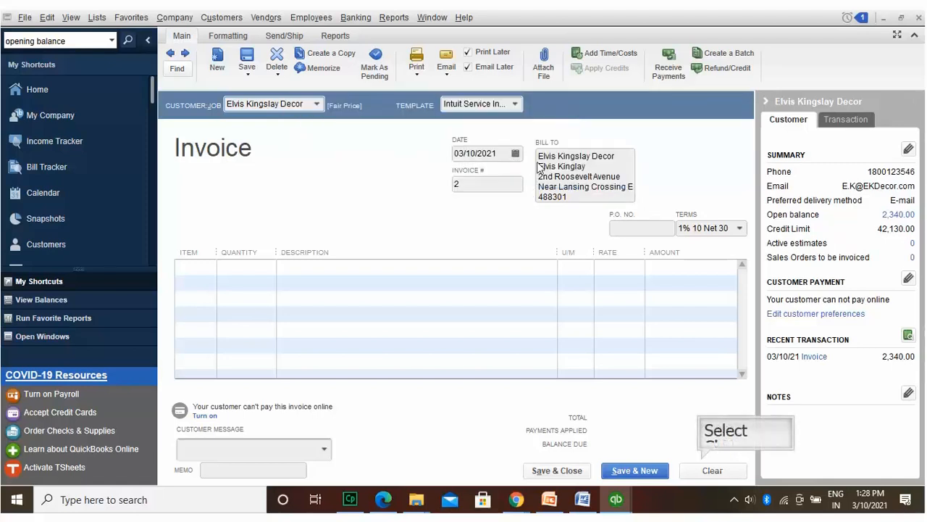
left_click(701, 463)
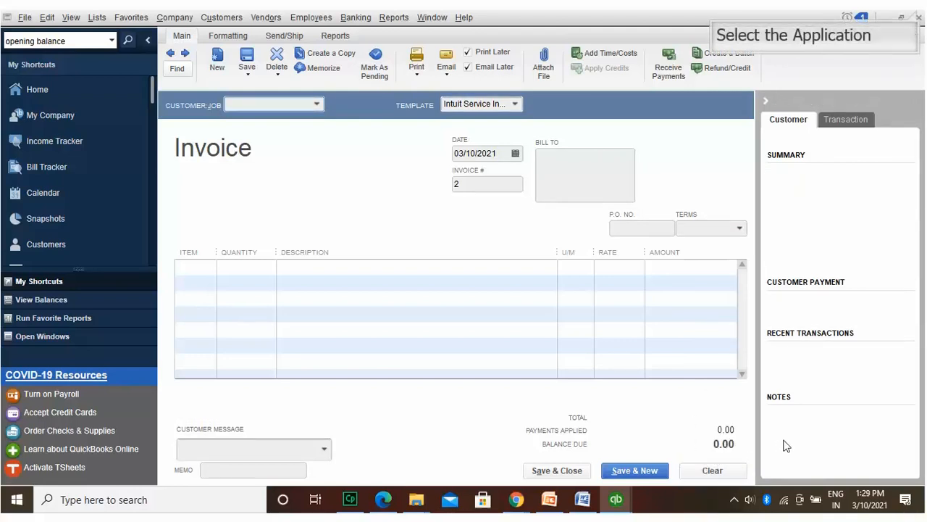
Step: Close the Invoice and Customer Payment windows
left_click(918, 15)
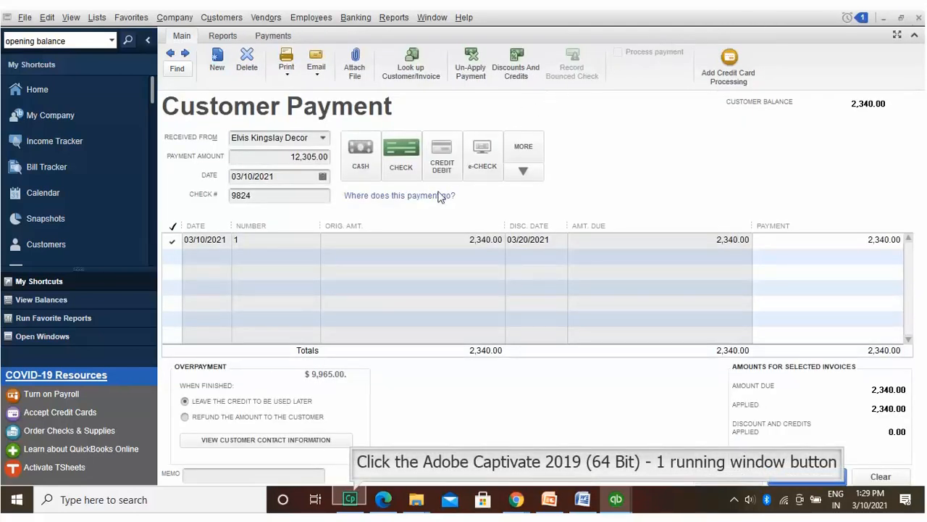
left_click(353, 493)
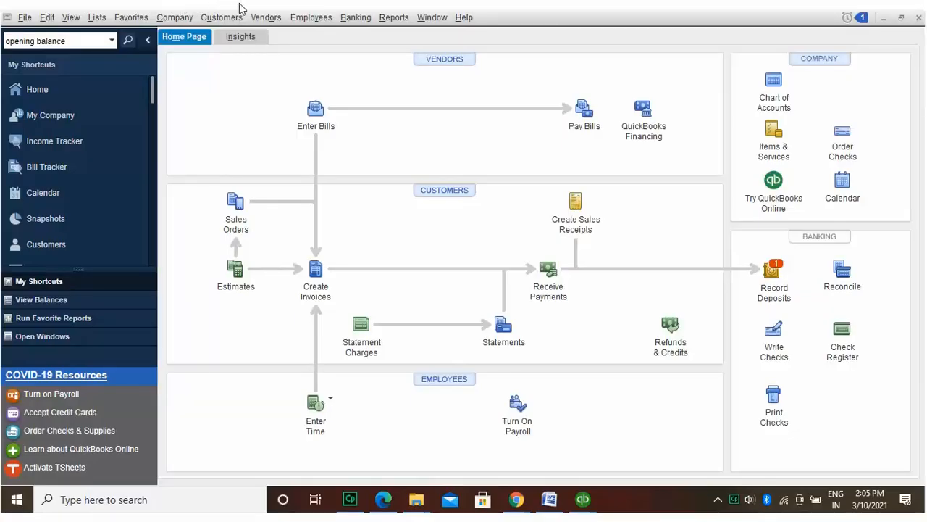
Step: Add a new employee from the Employee Center with title Mr., full name and social security number
left_click(312, 16)
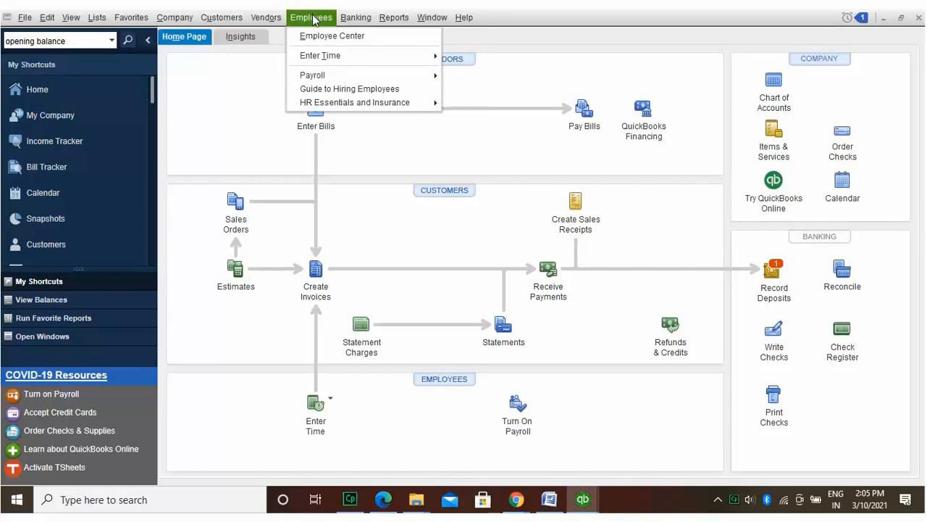
left_click(323, 35)
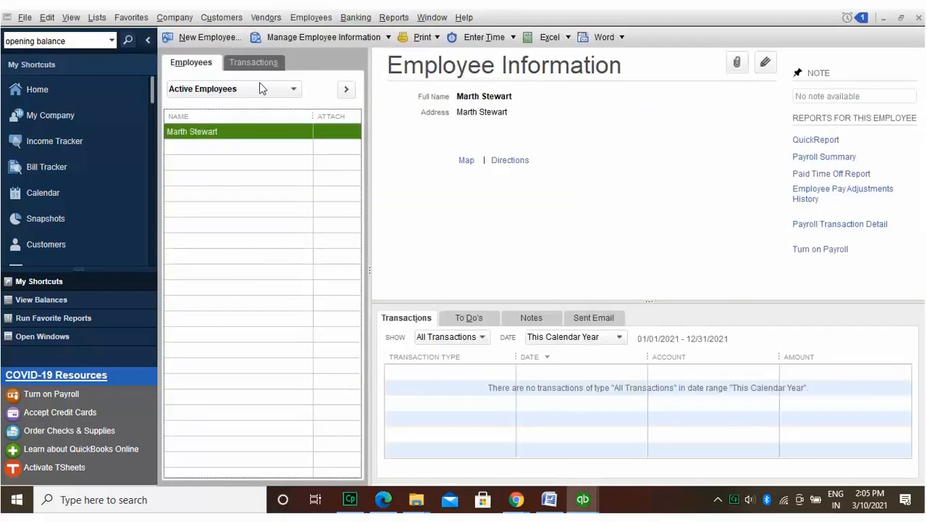
left_click(229, 37)
type("Mr")
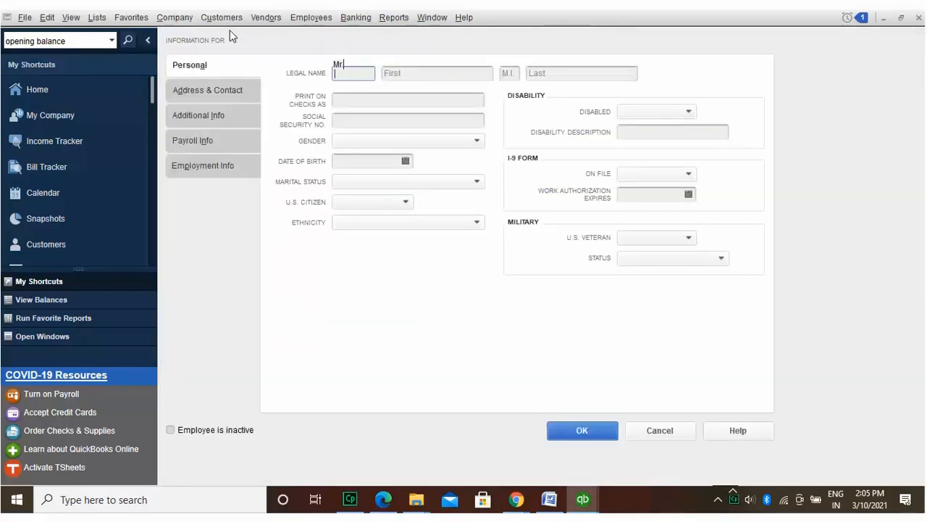
type(".")
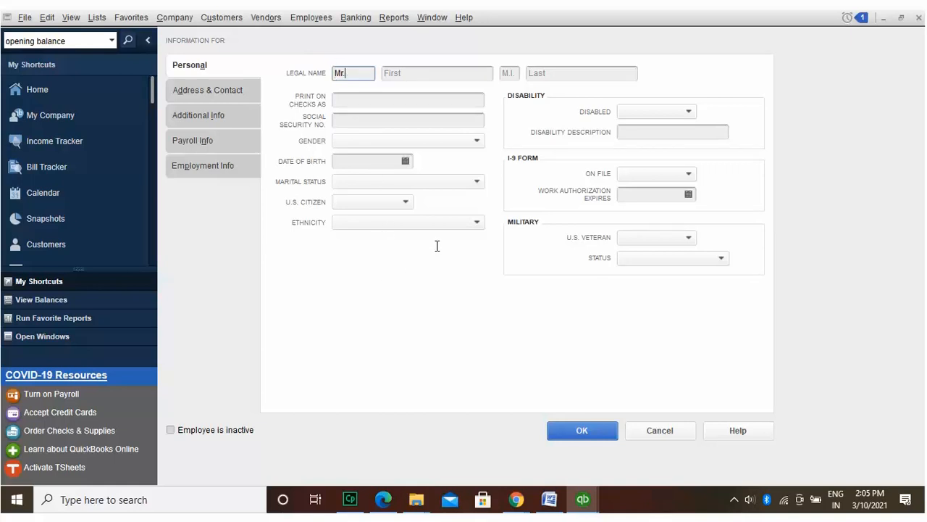
left_click(478, 67)
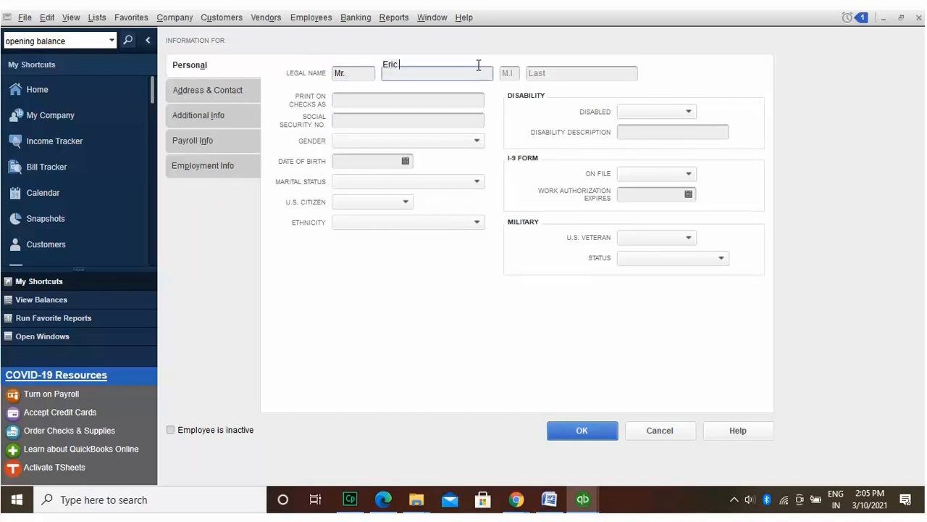
left_click(611, 66)
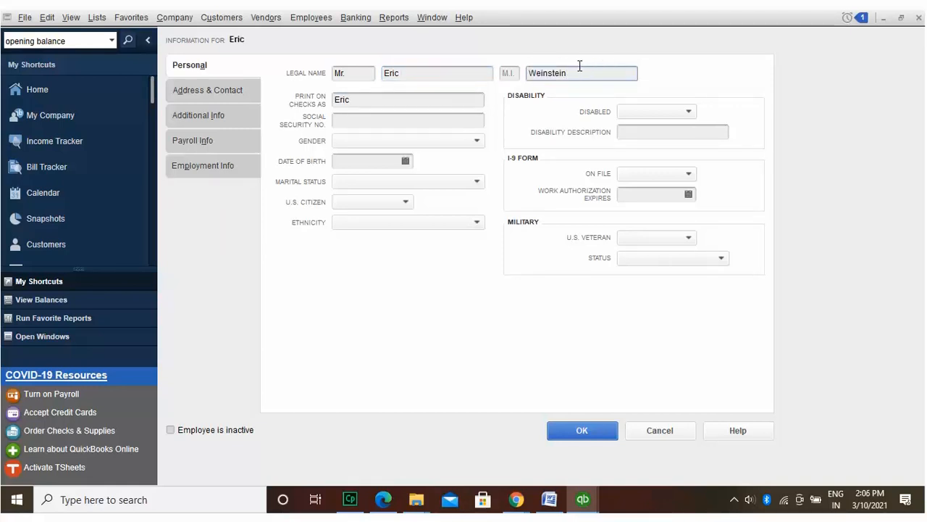
left_click(435, 112)
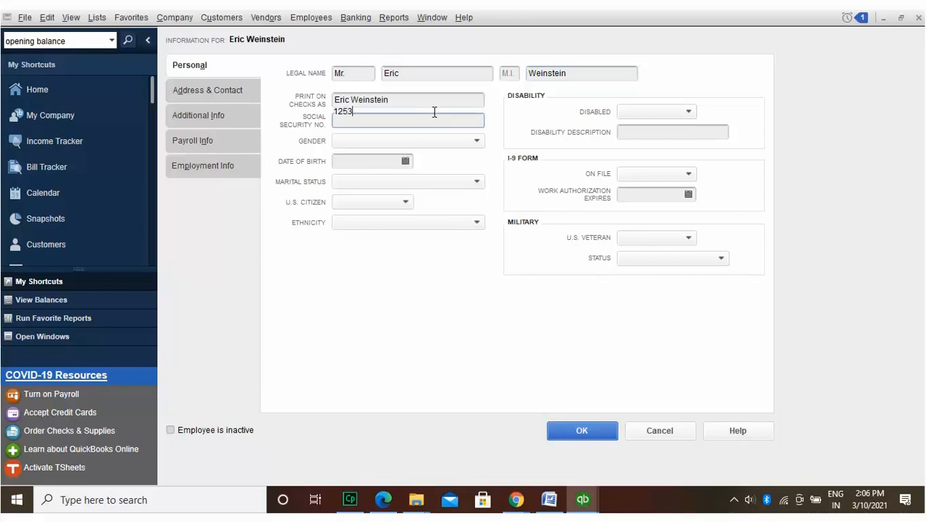
Step: Set gender to Male, Disabled to No, and I-9 On File to Yes
left_click(411, 139)
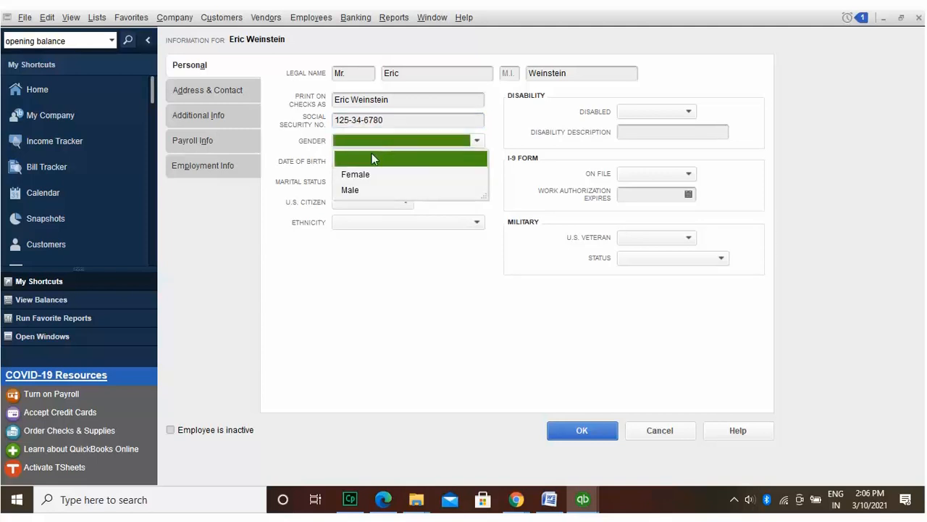
left_click(362, 188)
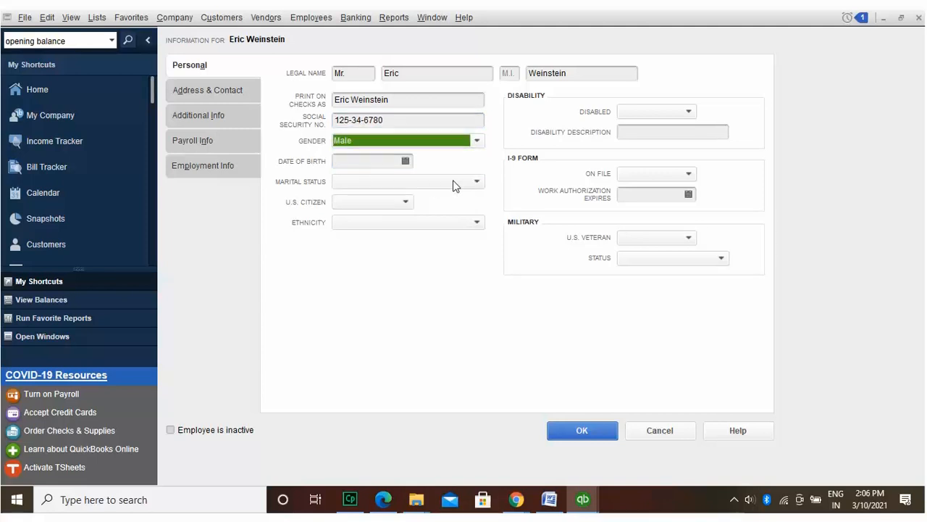
left_click(685, 111)
left_click(656, 158)
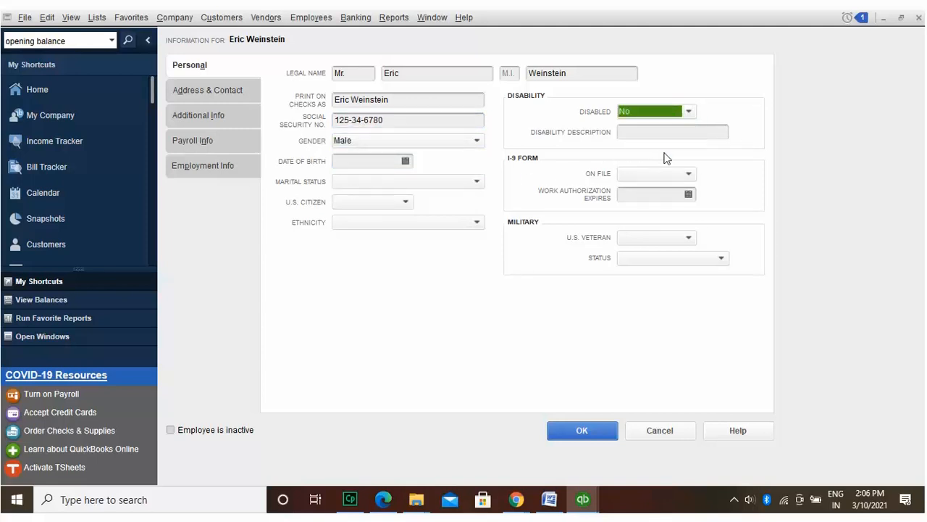
left_click(689, 172)
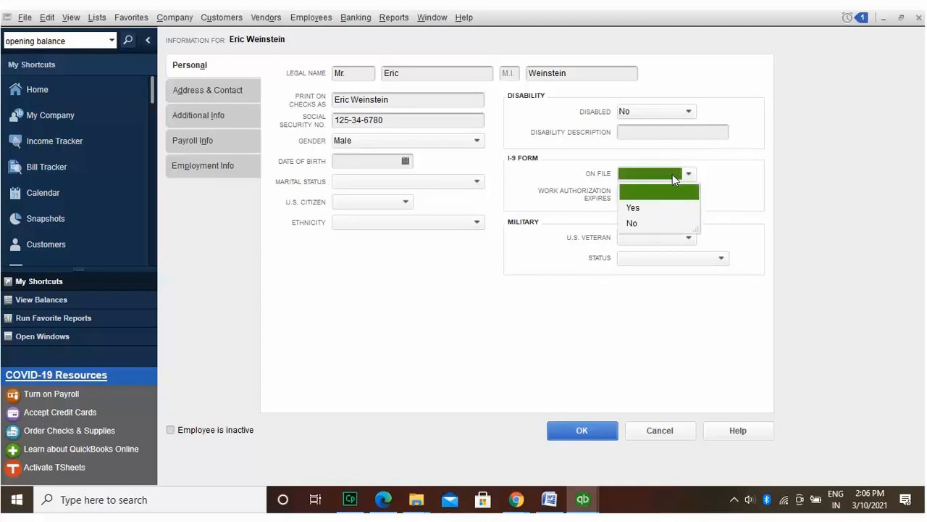
left_click(665, 208)
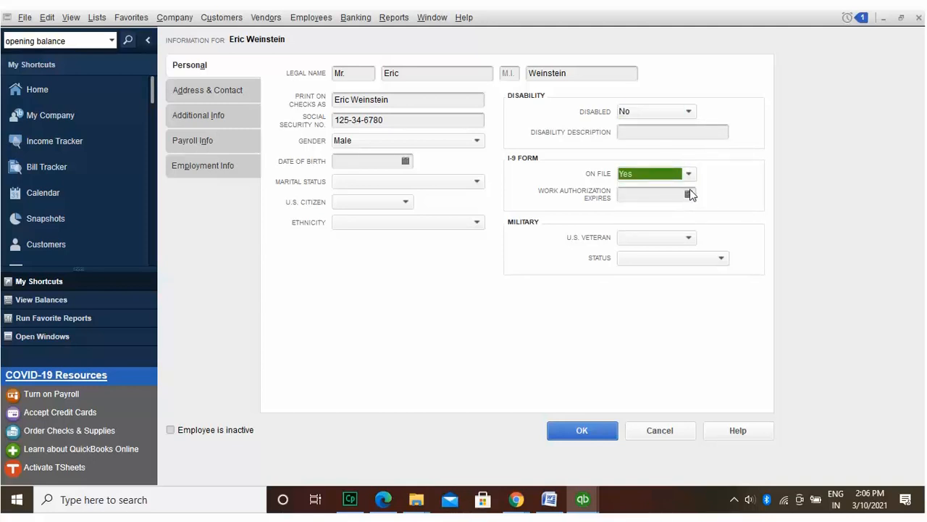
Step: Set the work authorization expiry date to 08/17/2023
left_click(689, 194)
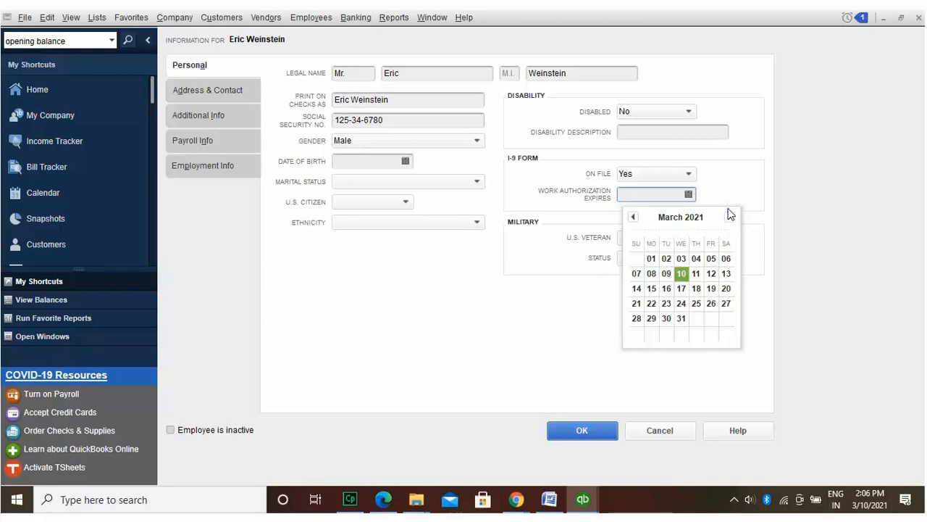
left_click(729, 216)
left_click(729, 216)
left_click(729, 216)
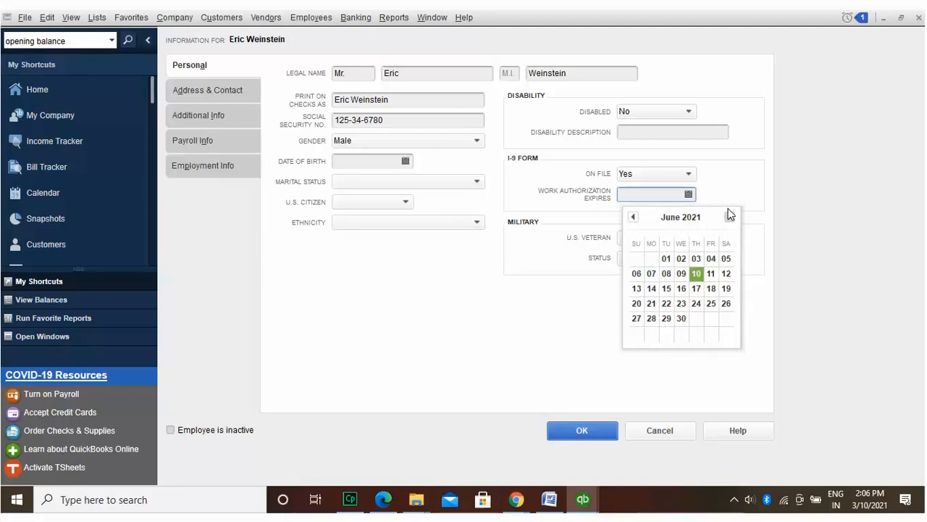
left_click(730, 216)
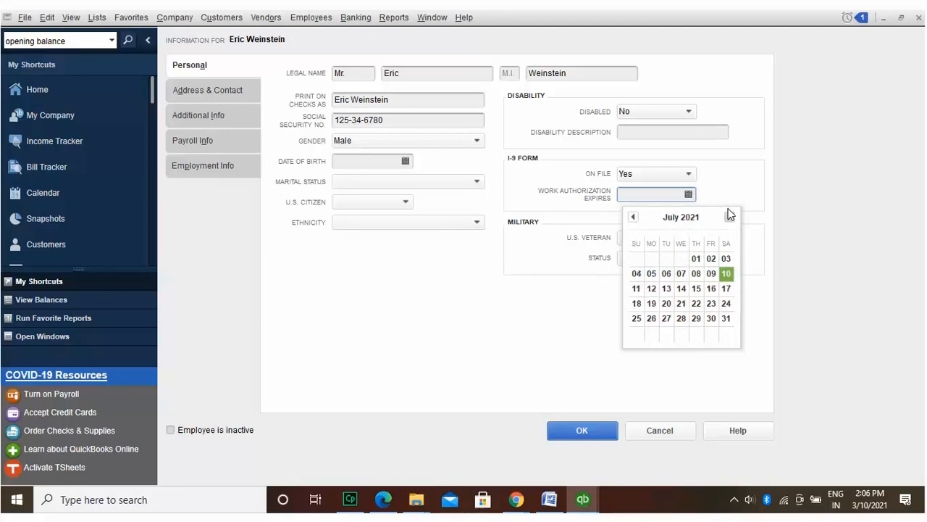
left_click(730, 216)
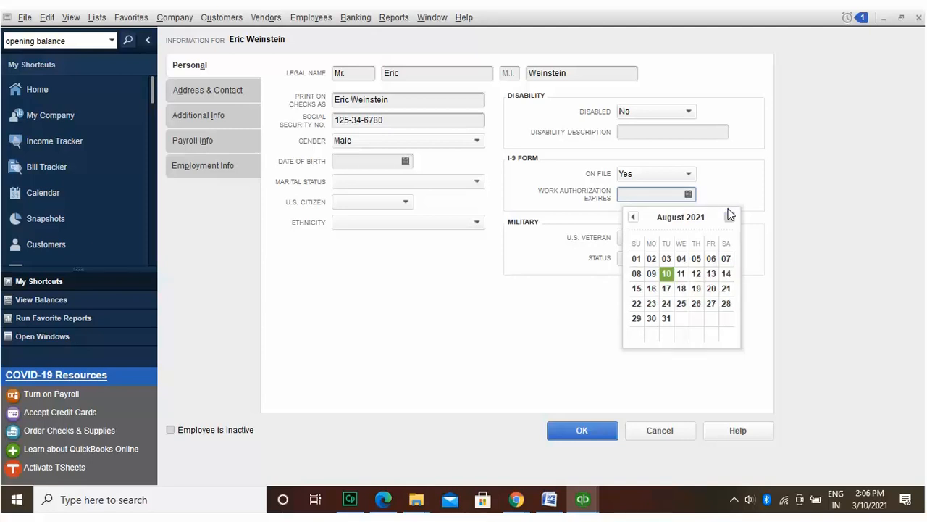
left_click(729, 216)
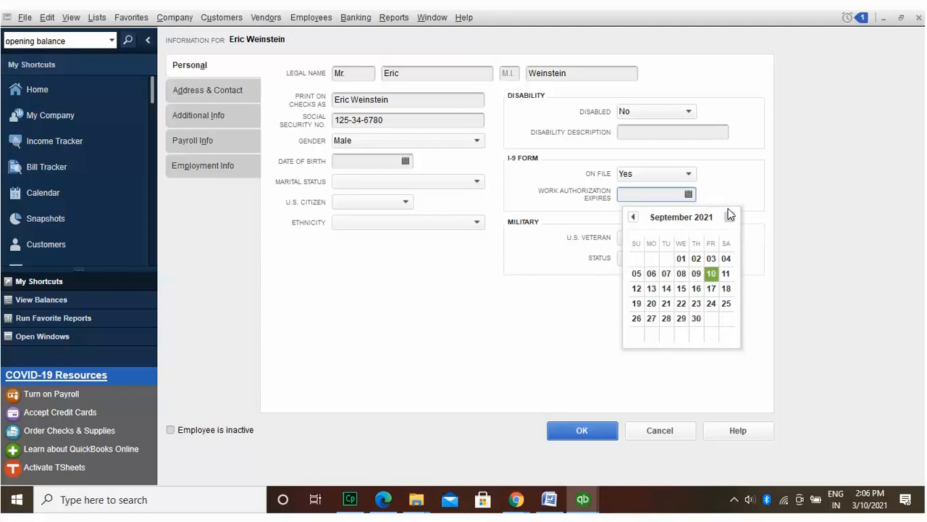
left_click(729, 216)
left_click(729, 216)
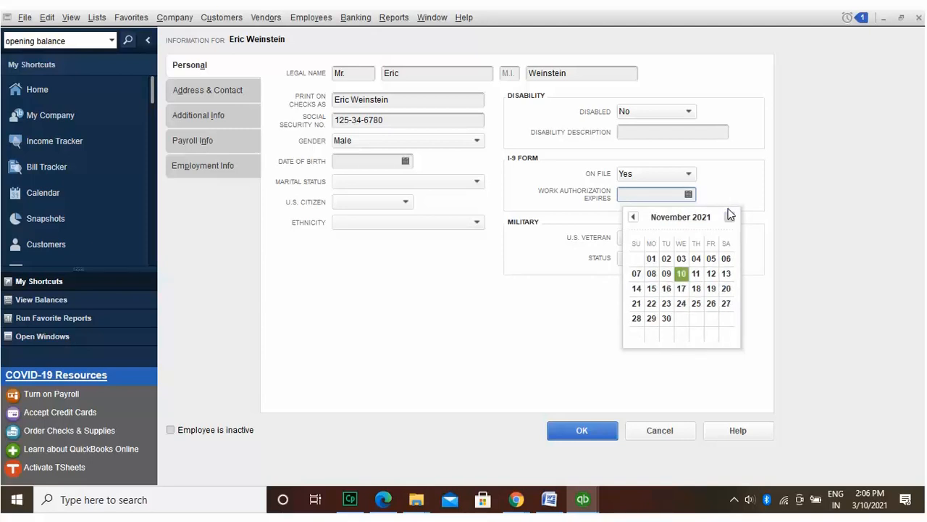
left_click(729, 216)
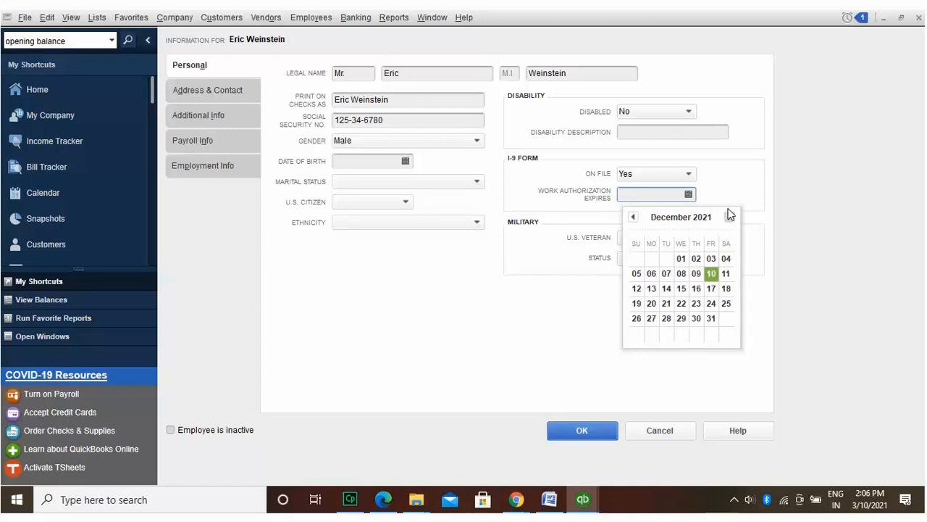
left_click(730, 216)
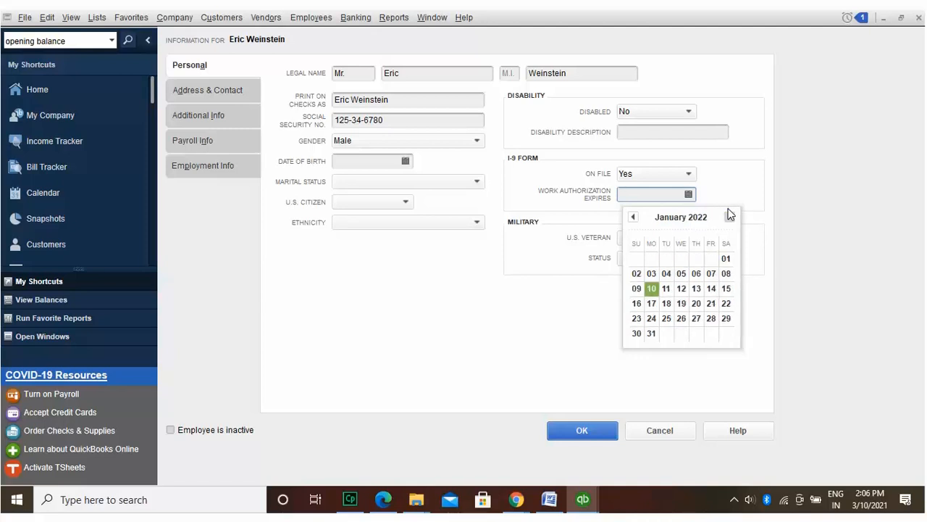
left_click(729, 216)
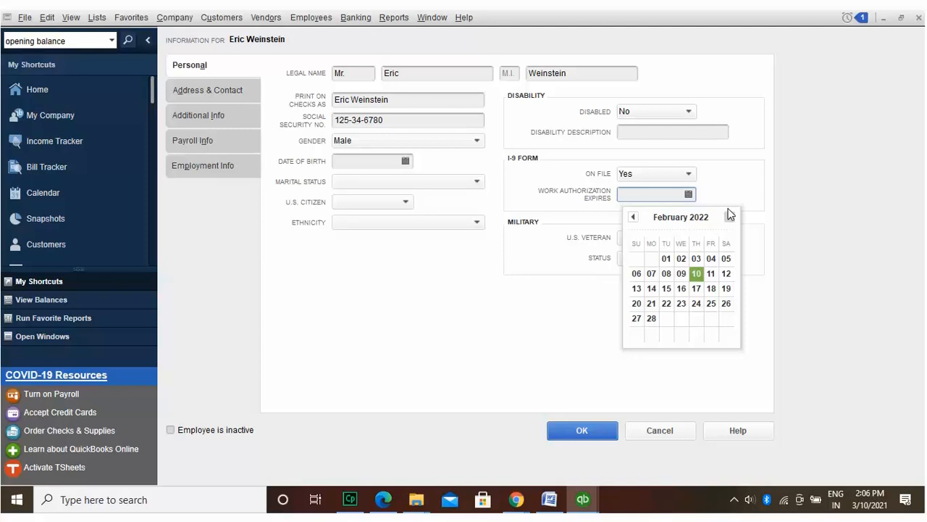
left_click(730, 216)
scroll(729, 215, "down", 6)
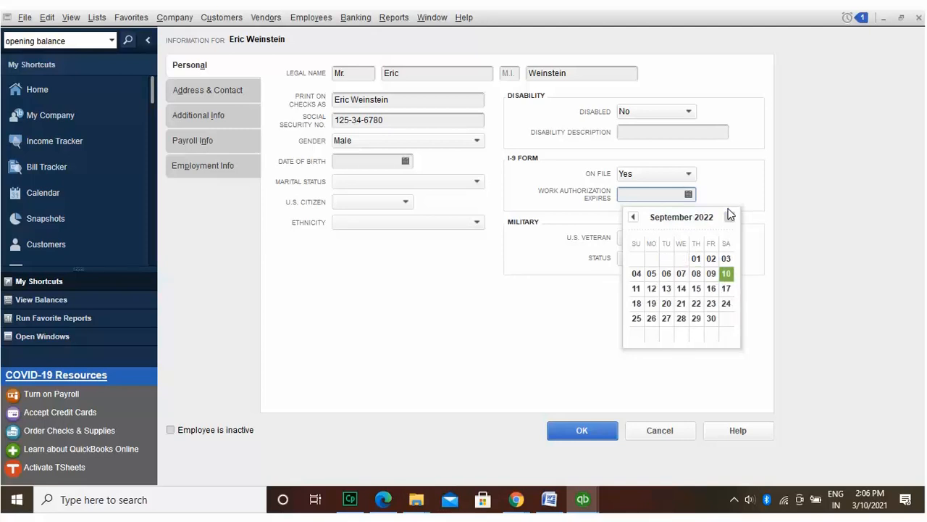
left_click(729, 216)
left_click(729, 216)
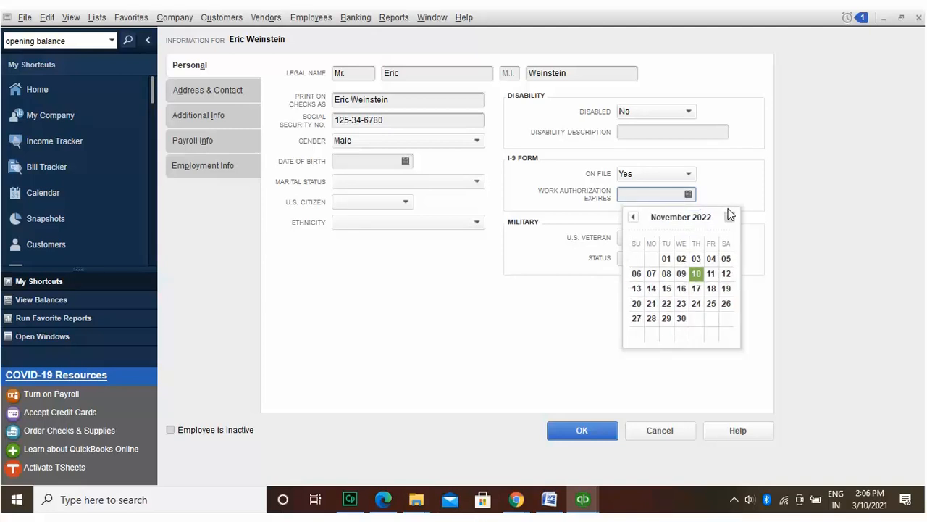
left_click(729, 216)
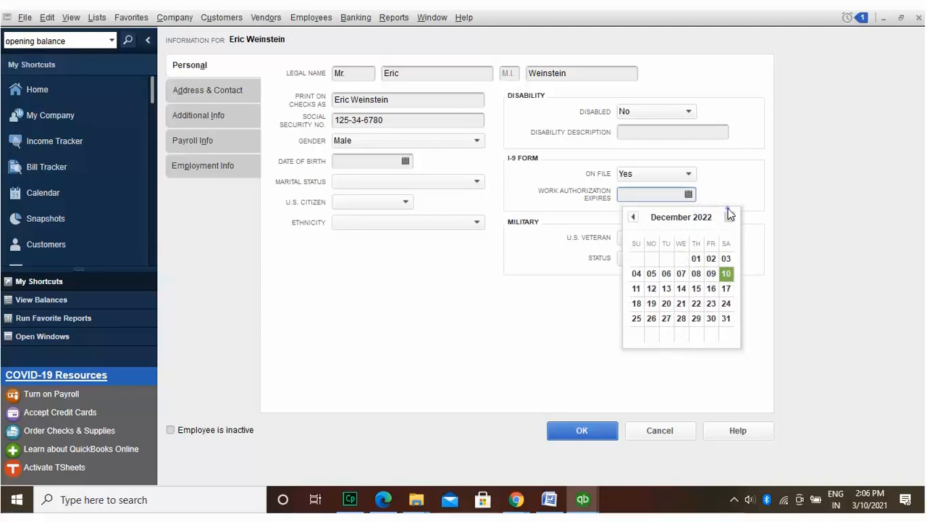
left_click(729, 216)
left_click(730, 216)
left_click(729, 216)
left_click(730, 217)
left_click(729, 217)
left_click(730, 217)
left_click(729, 217)
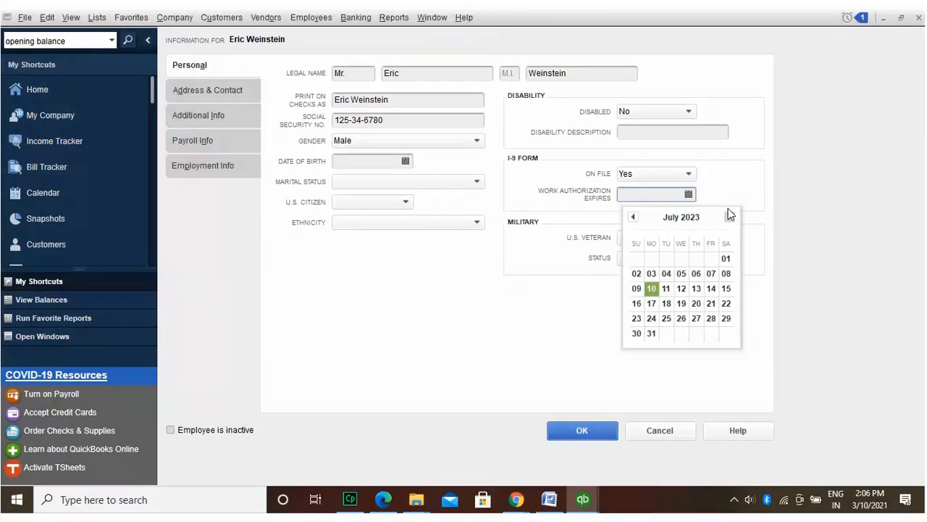
left_click(729, 216)
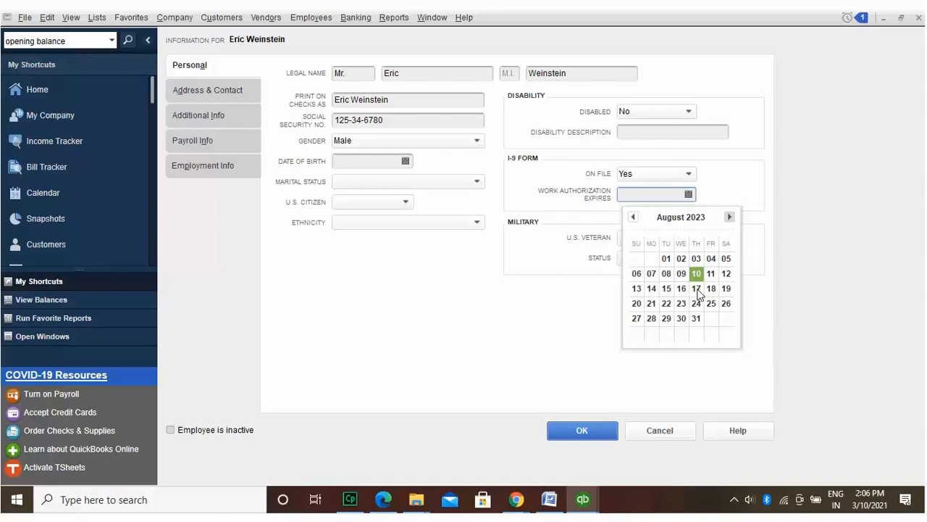
left_click(696, 289)
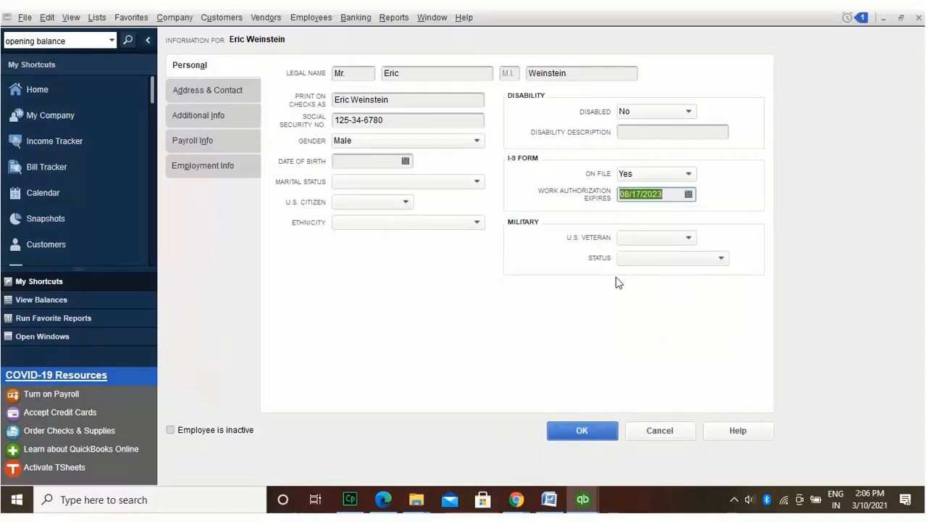
left_click(404, 161)
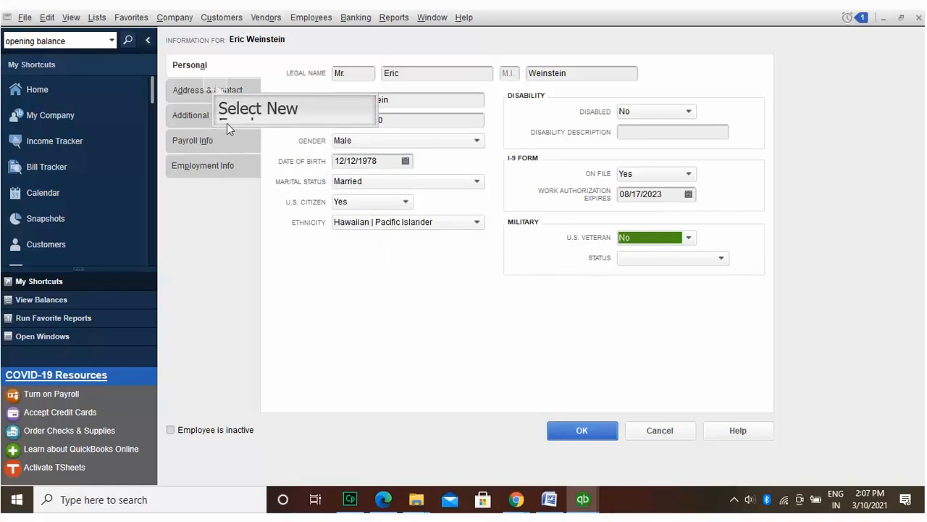
Step: Enter the employee's three-line home address, city, state MI and ZIP code
left_click(217, 90)
type("Malibu")
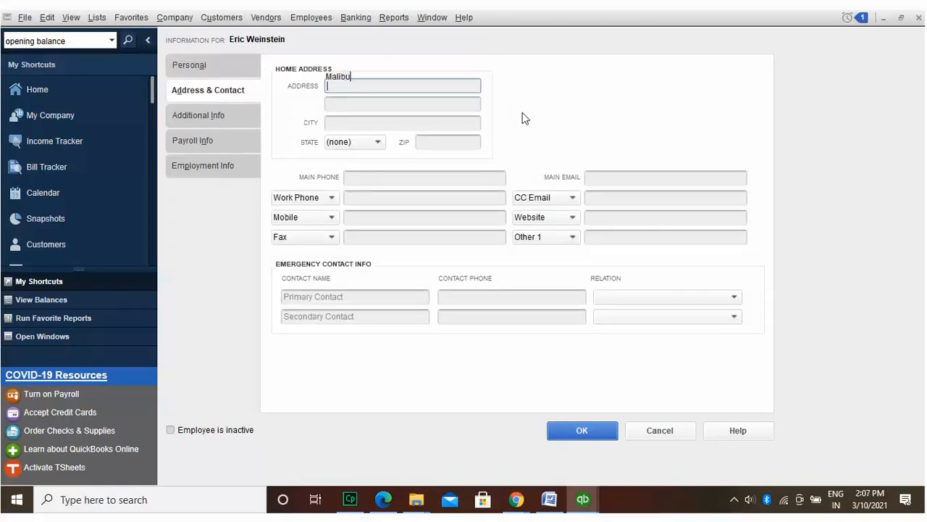
type(" Apartments")
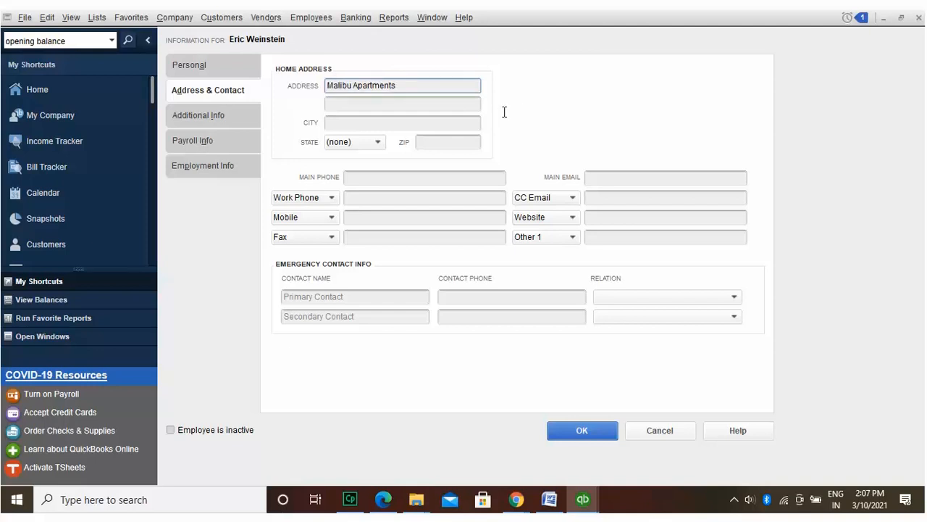
key("Return")
type("24th")
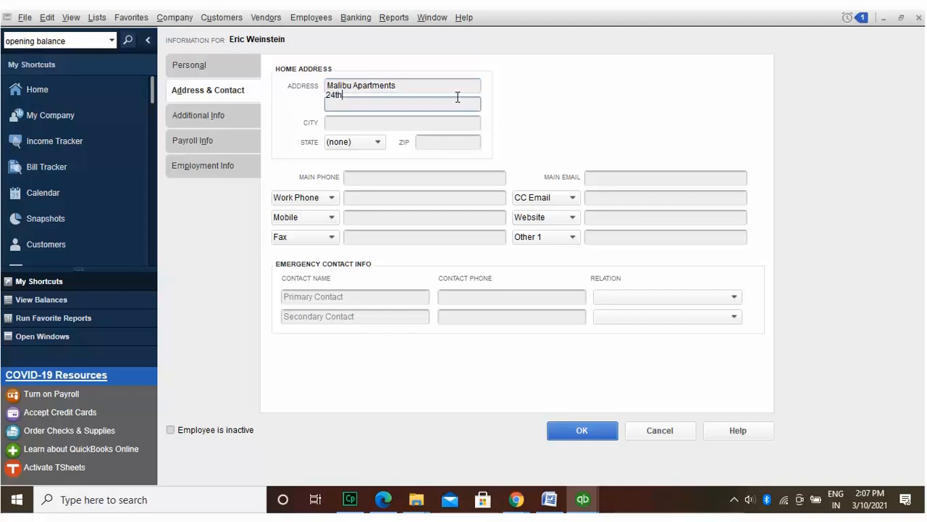
type(" Street")
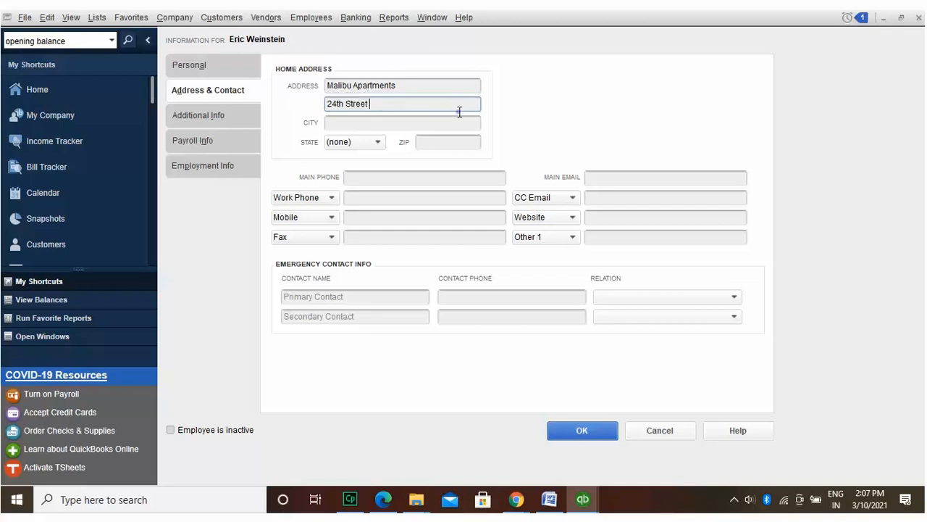
key("Return")
type("East Lansing")
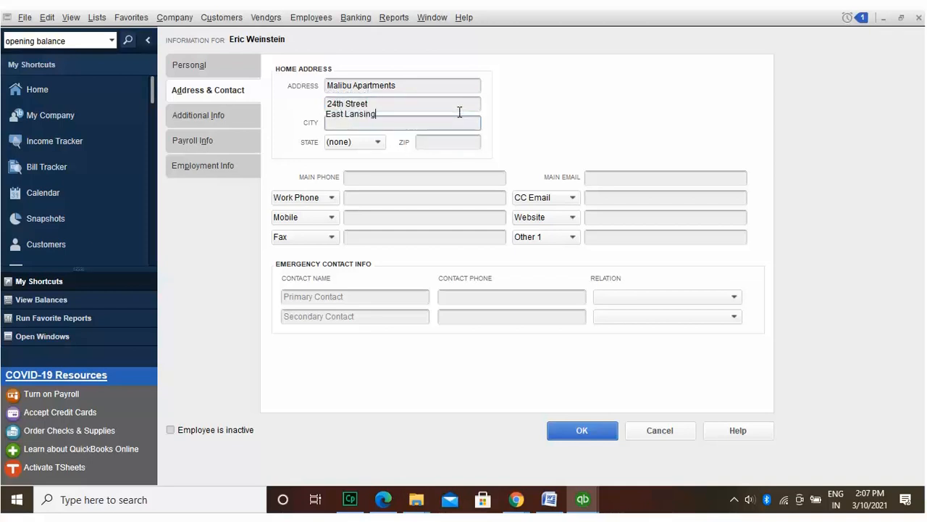
left_click(404, 122)
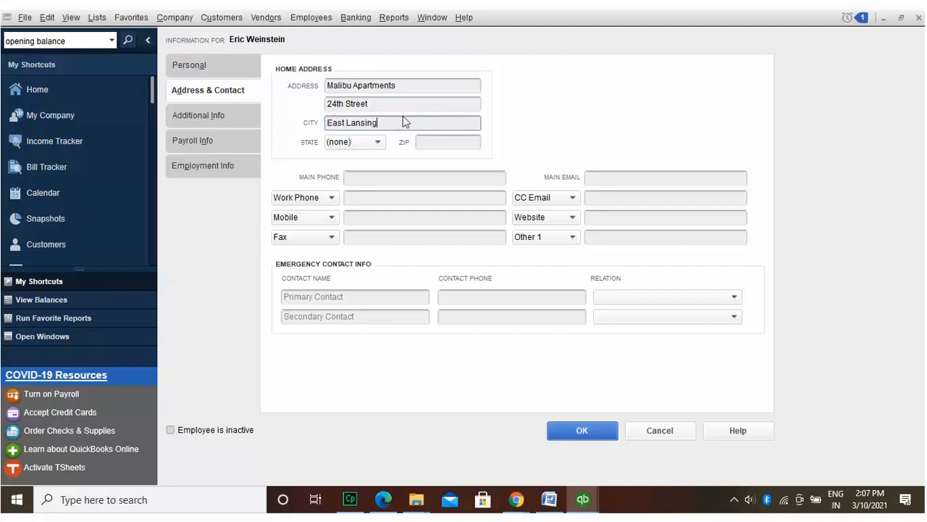
left_click(376, 141)
type("m")
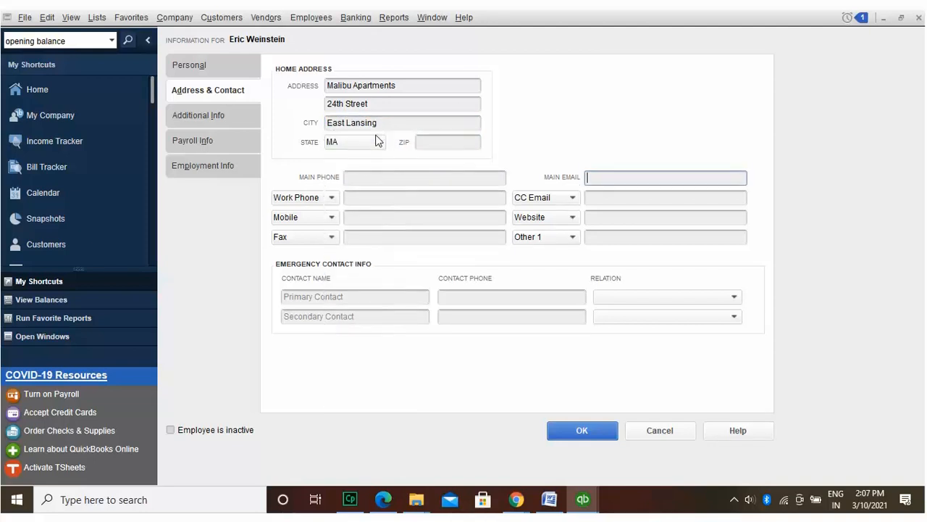
left_click(378, 140)
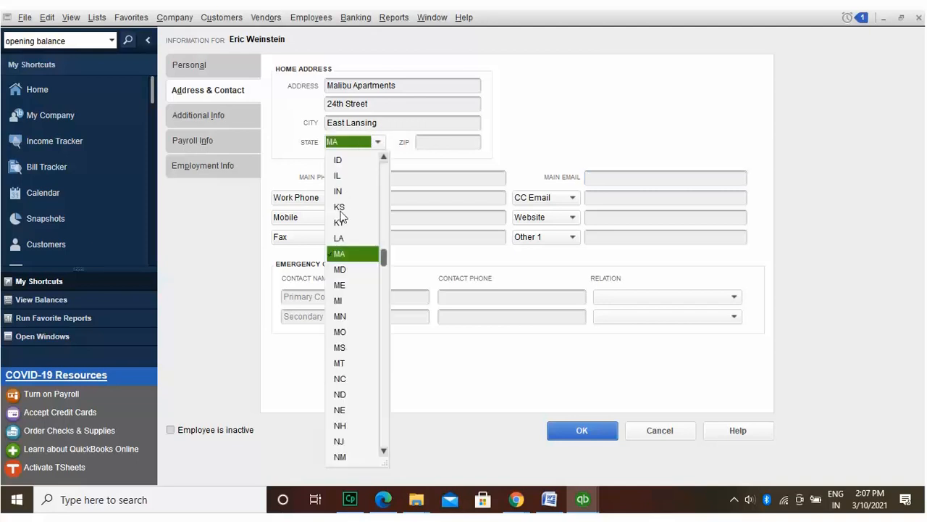
left_click(337, 297)
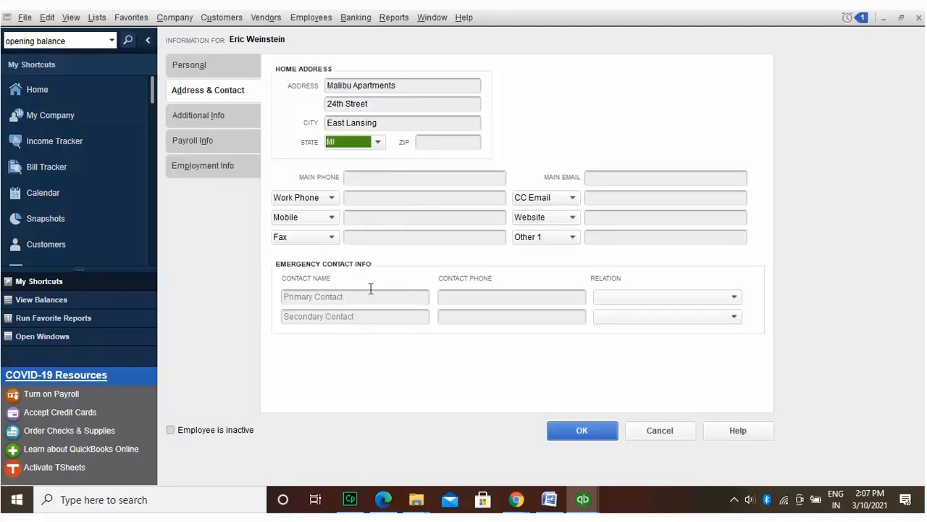
left_click(456, 140)
type("488301")
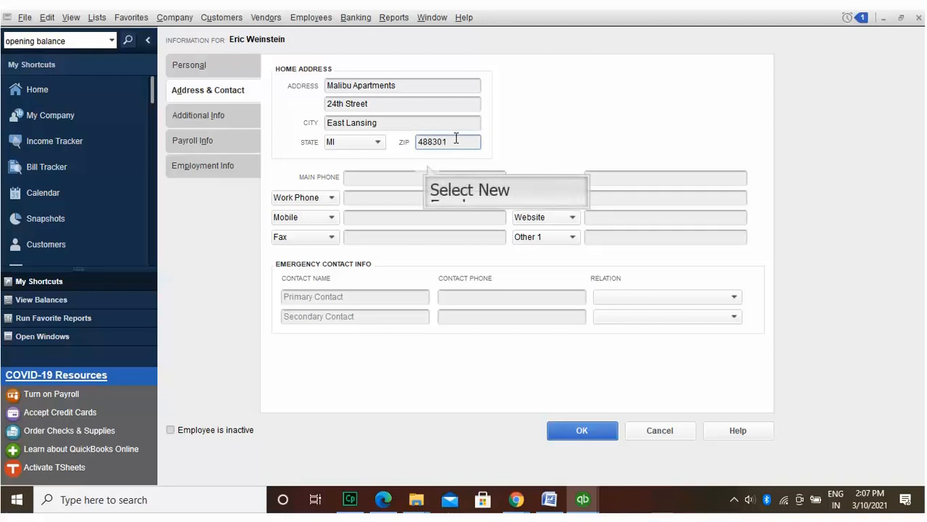
Step: Fill in the employee's main phone, main e-mail, work phone and mobile number
left_click(428, 165)
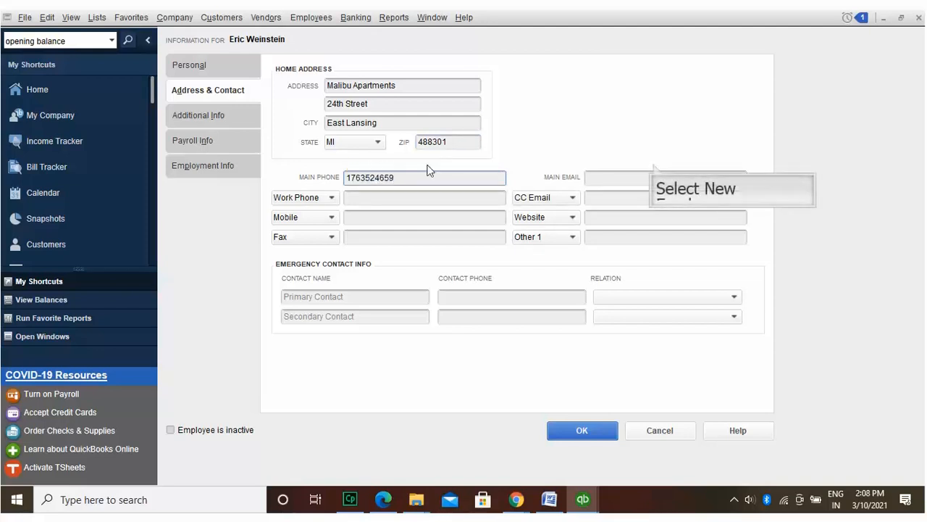
left_click(654, 169)
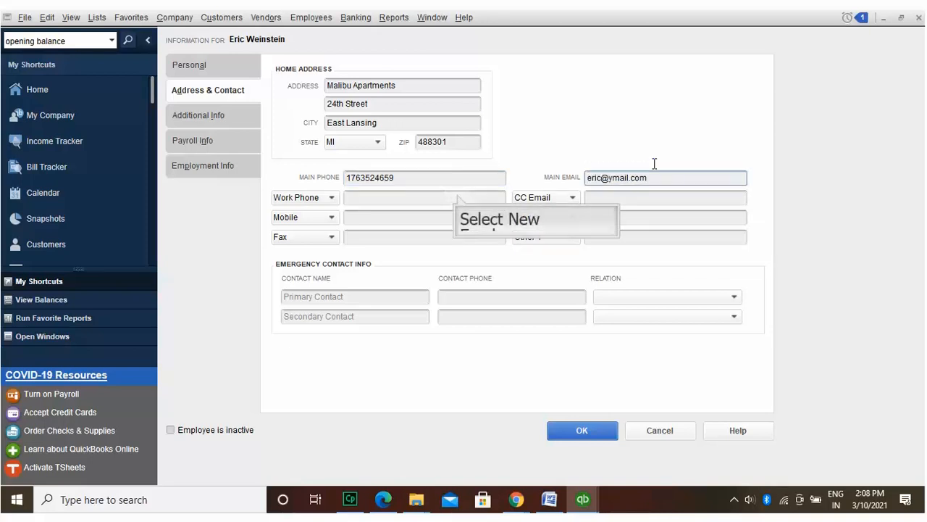
left_click(458, 197)
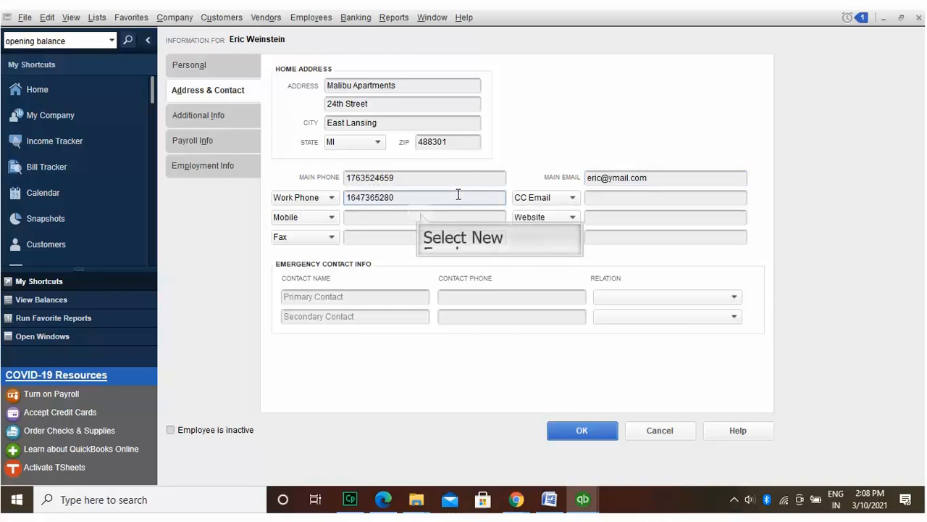
left_click(420, 212)
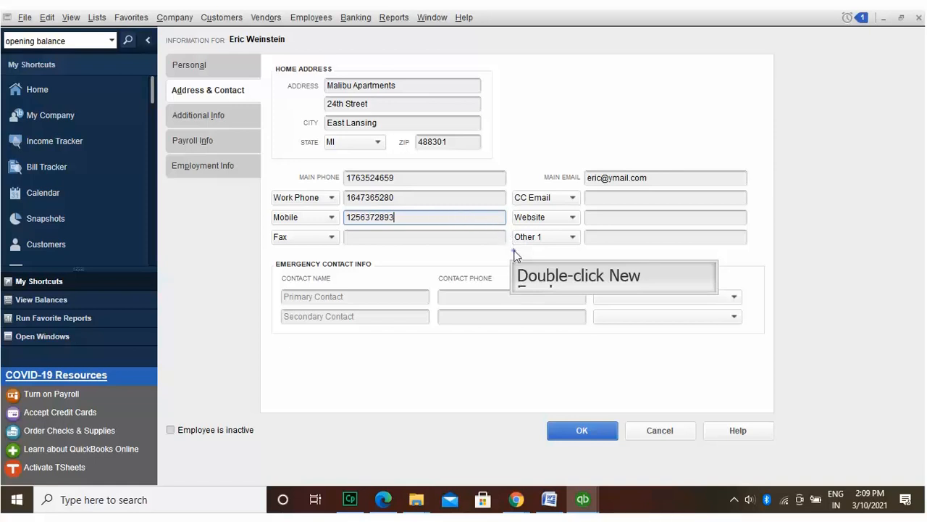
Step: Add the spouse as primary emergency contact with phone, then enter the employee's account number
left_click(384, 289)
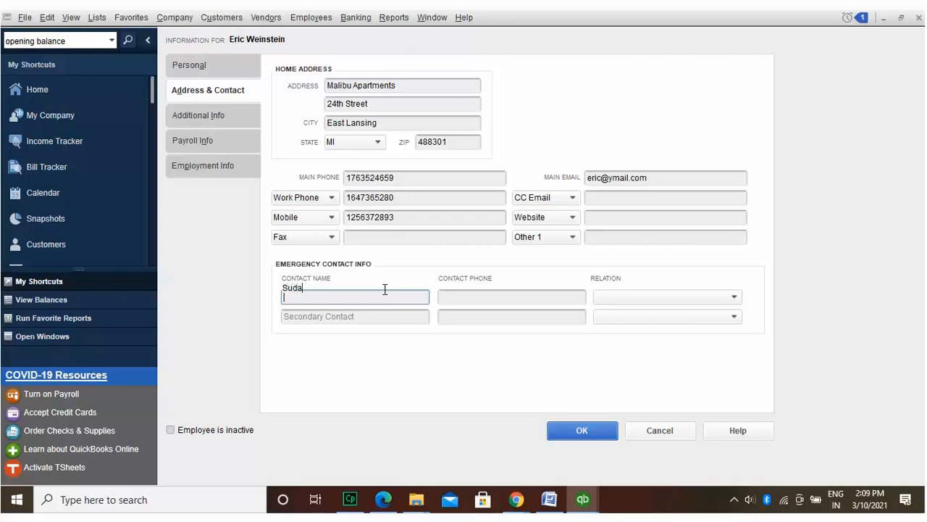
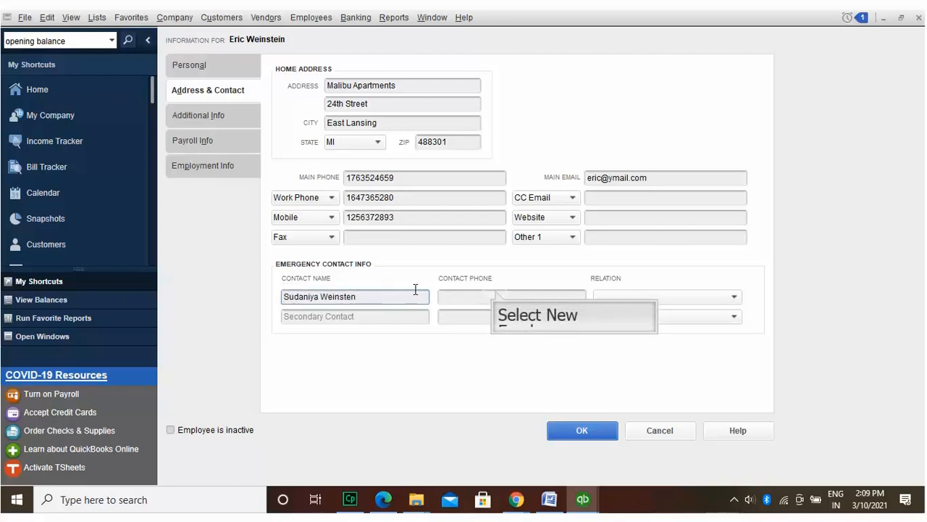
left_click(496, 294)
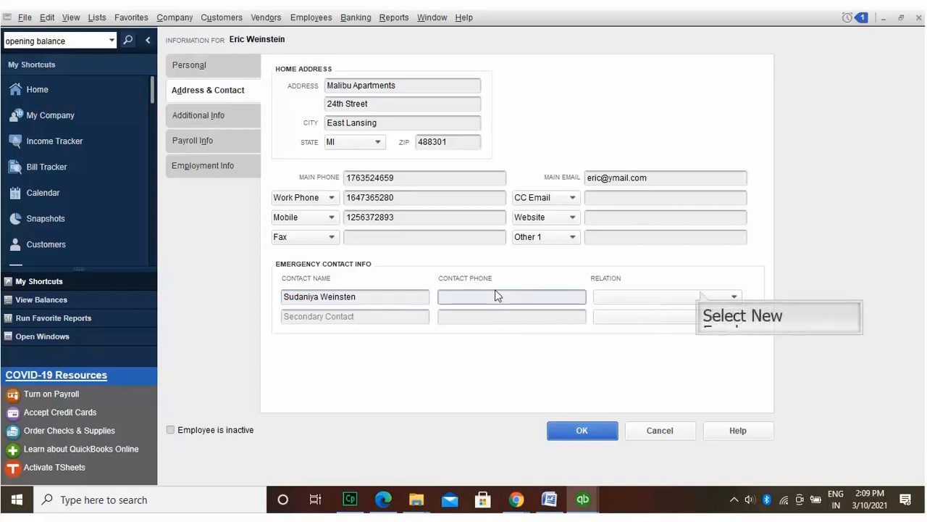
left_click(700, 296)
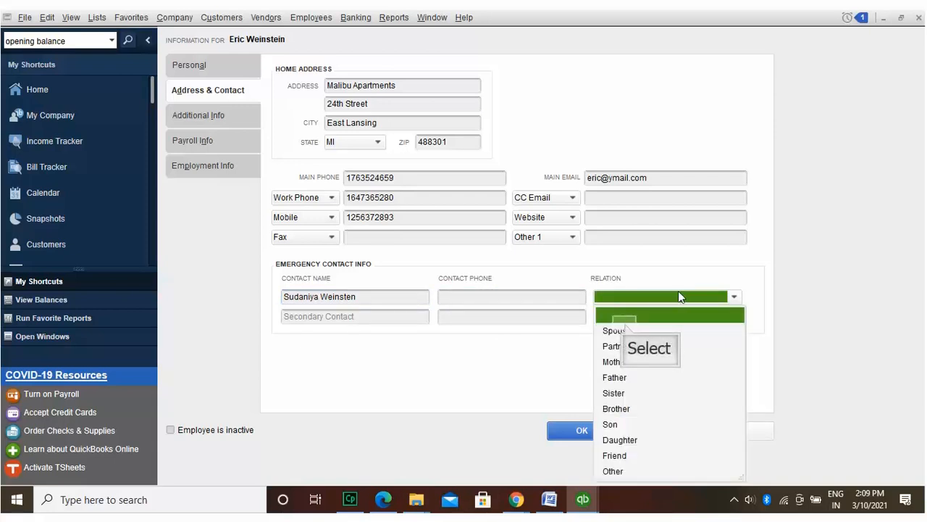
left_click(623, 329)
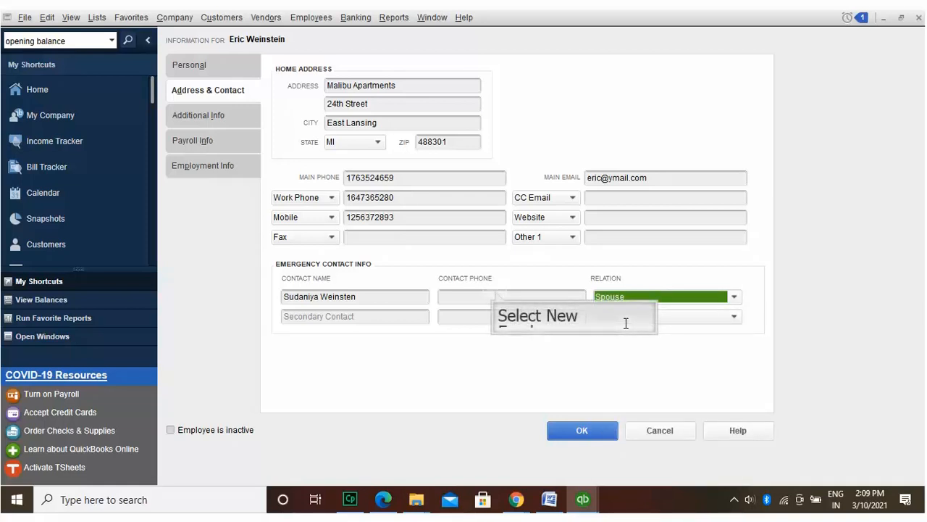
left_click(497, 293)
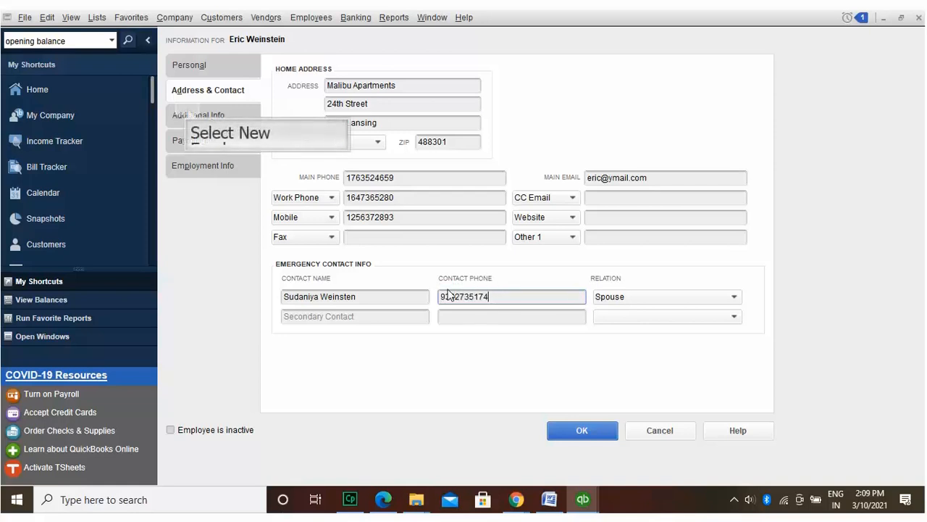
left_click(187, 108)
type("254361")
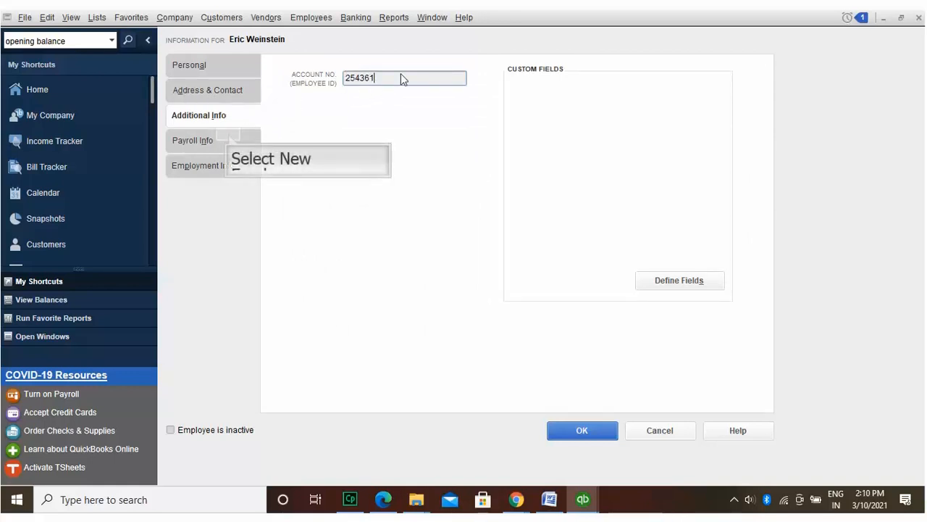
Step: On the Payroll Info tab, choose to add a new payroll schedule
left_click(229, 134)
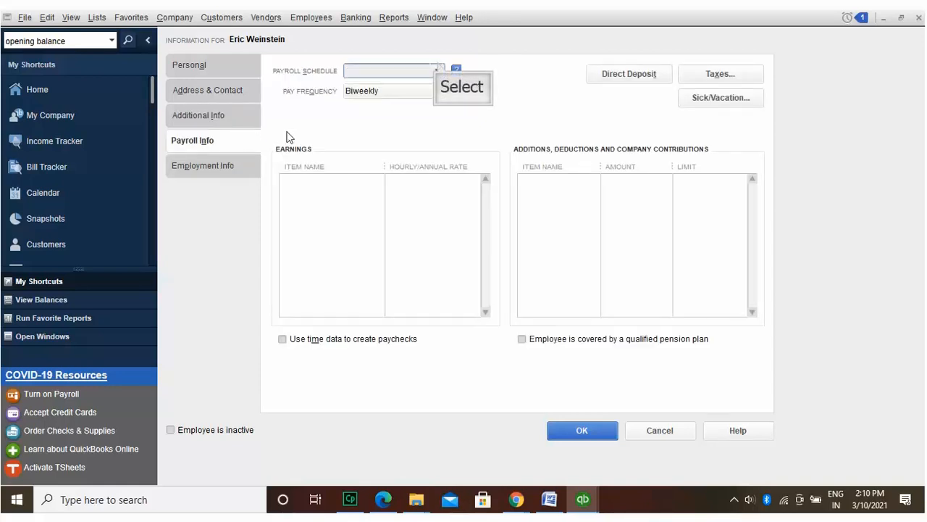
left_click(438, 69)
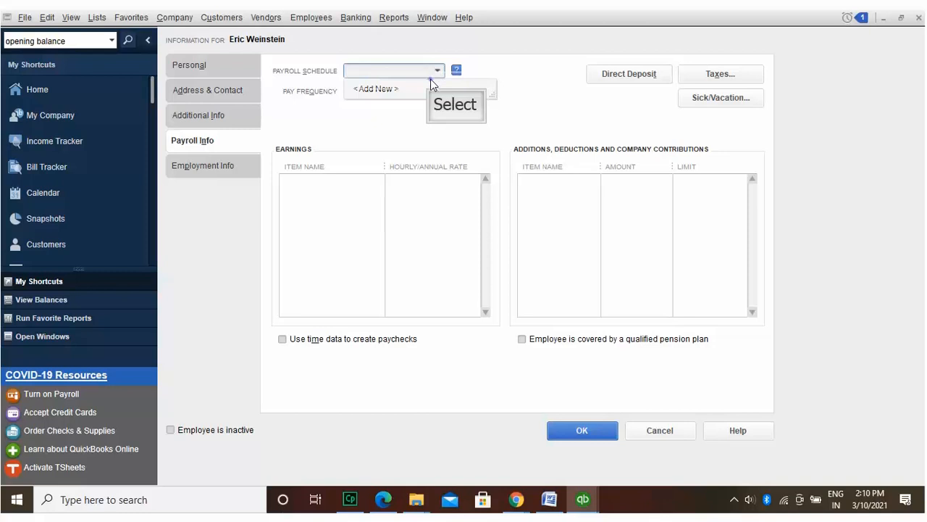
left_click(431, 84)
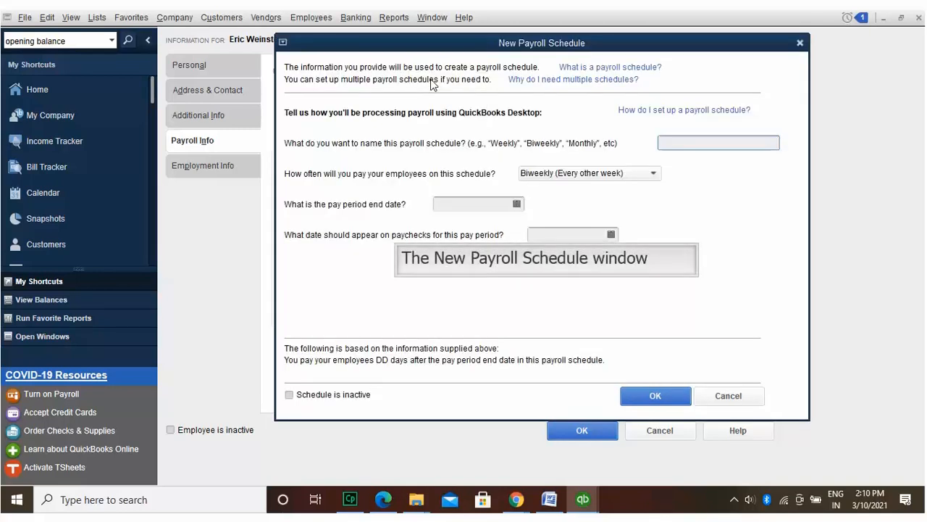
Step: Save a Biweekly schedule with pay period ending 10/15/2022 and paycheck date 03/14/2021
type("Biweekly")
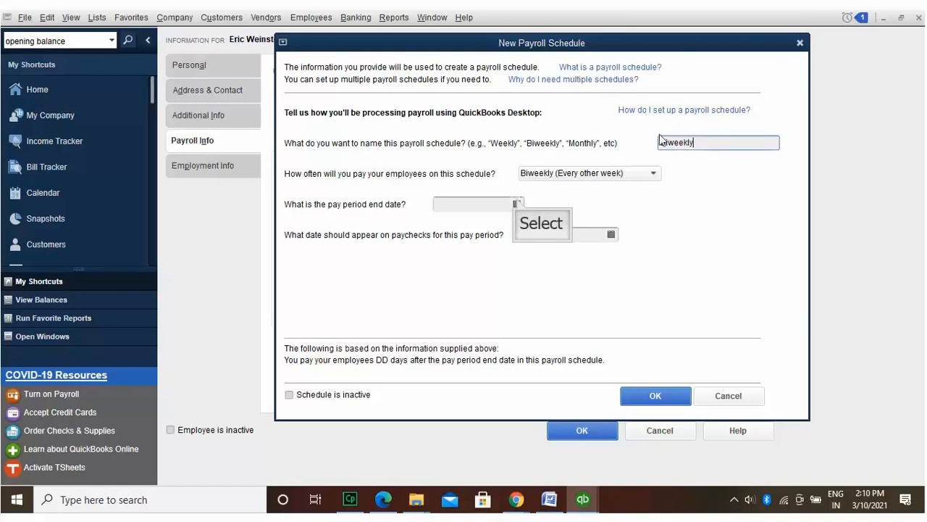
left_click(516, 203)
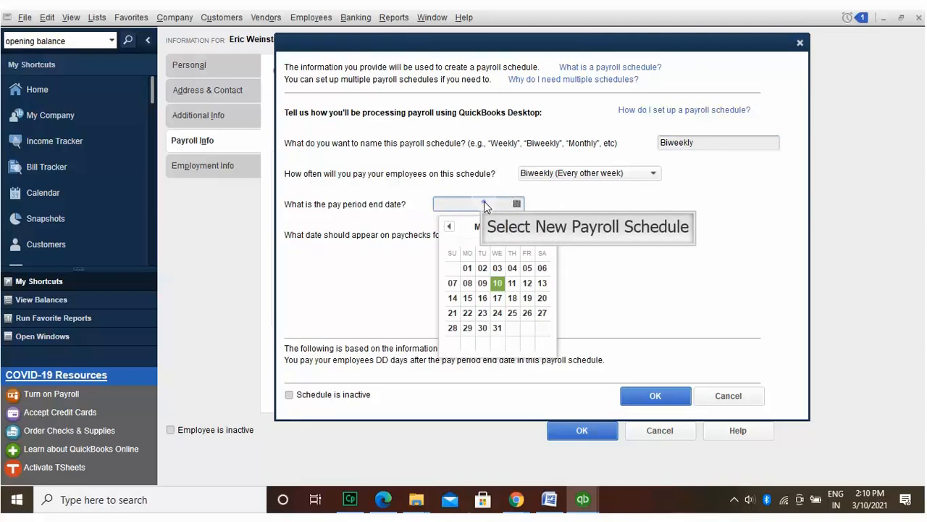
left_click(484, 203)
type("15")
type("5/2")
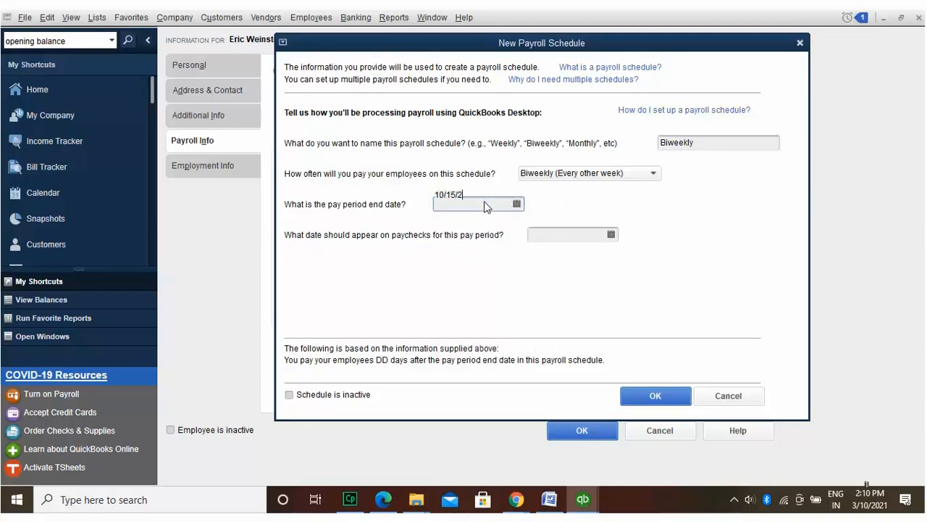
type("022")
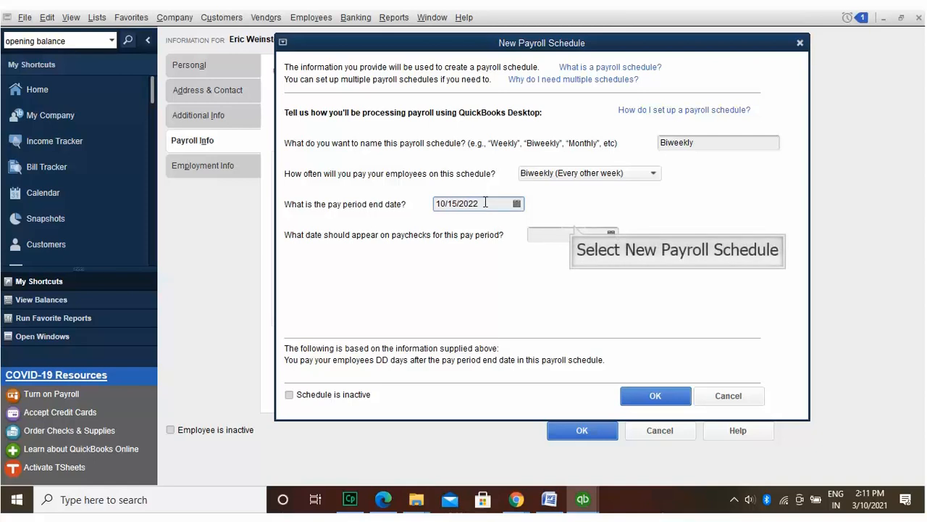
left_click(575, 225)
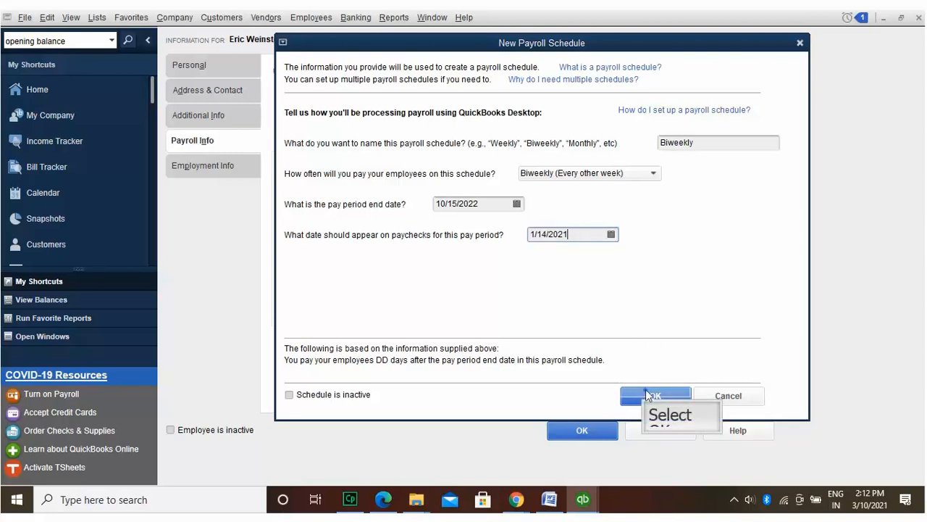
left_click(646, 392)
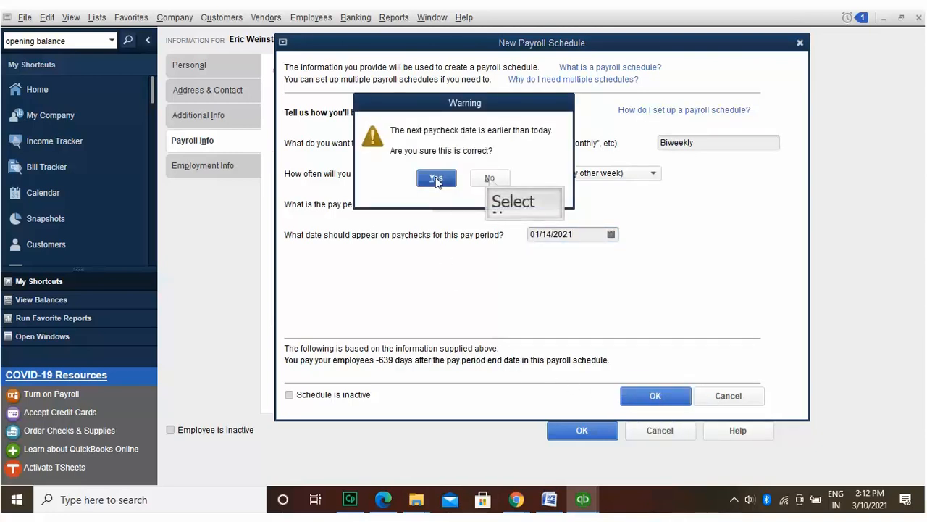
left_click(490, 178)
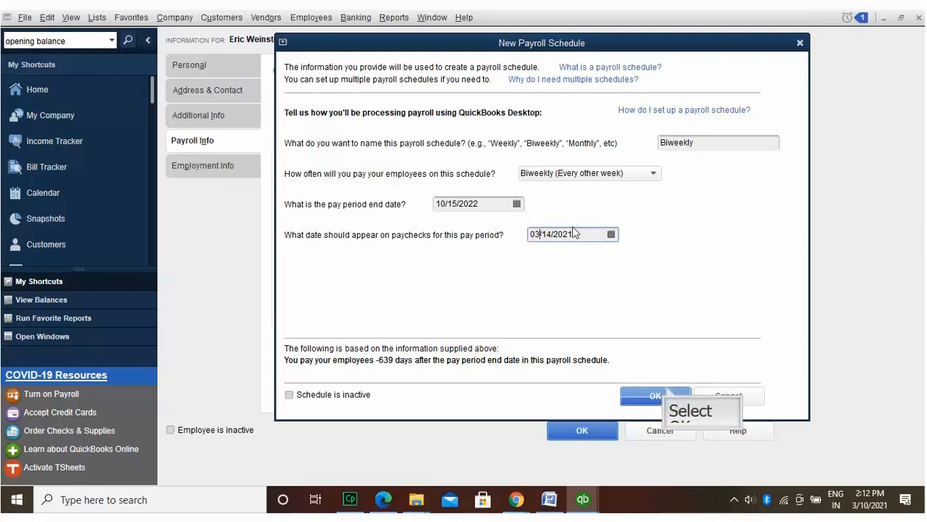
left_click(667, 391)
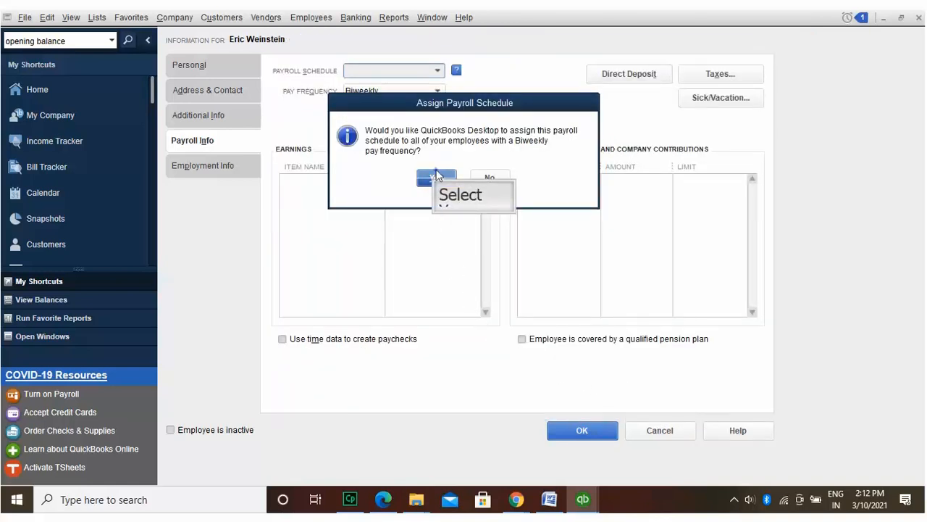
Step: Assign the Biweekly schedule to all biweekly employees and start a new earnings item
left_click(437, 176)
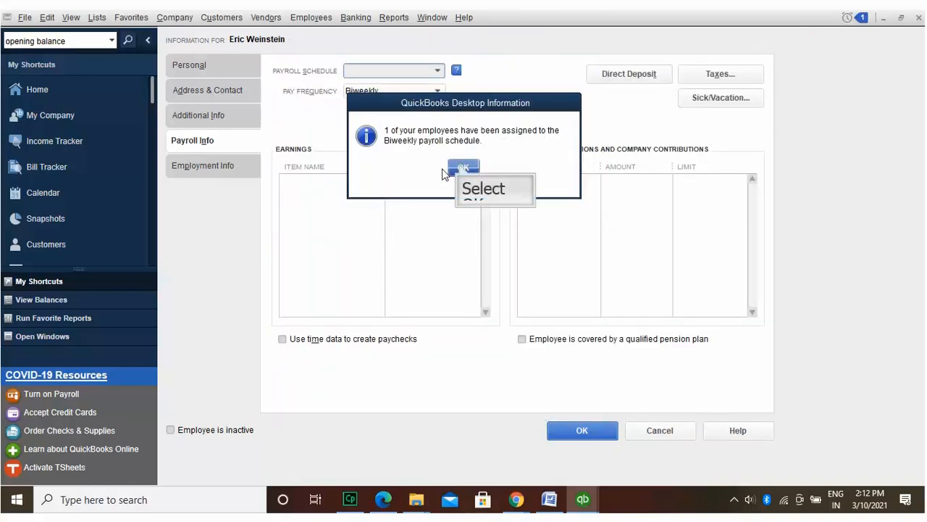
left_click(460, 167)
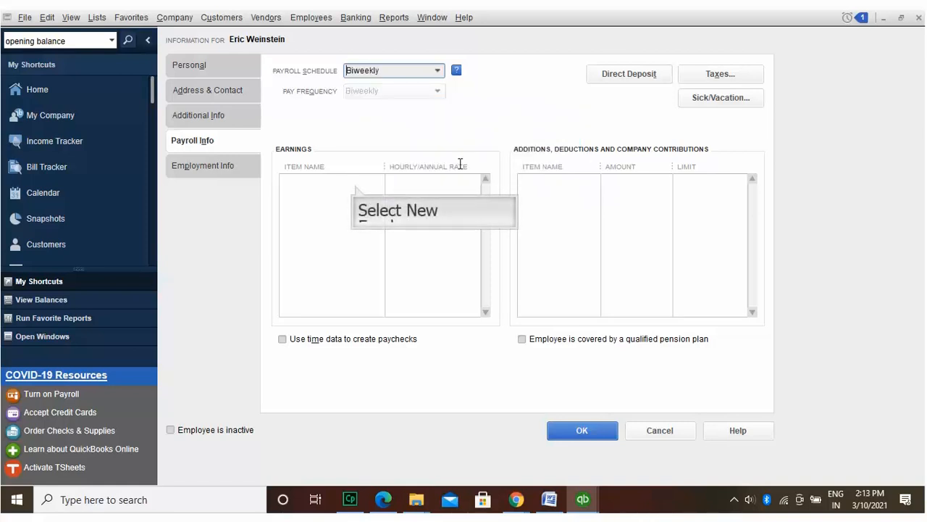
left_click(355, 187)
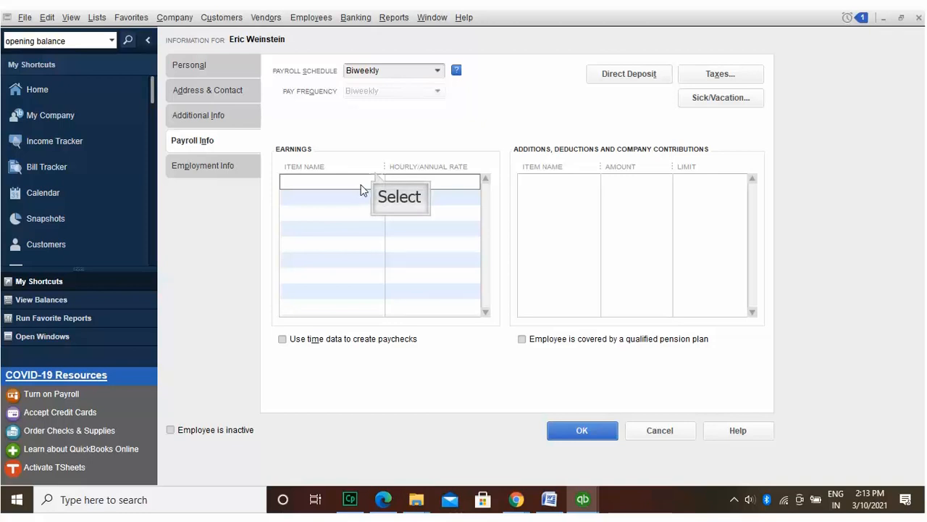
left_click(374, 178)
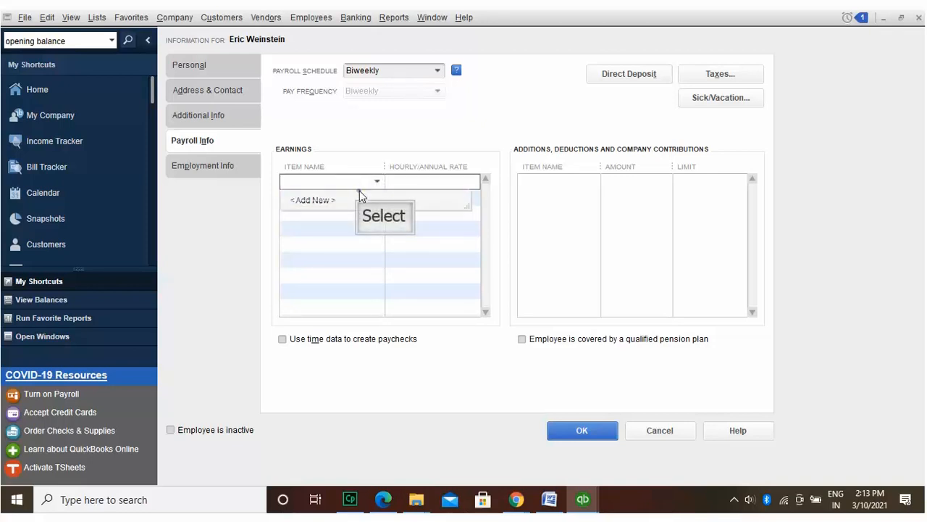
left_click(360, 197)
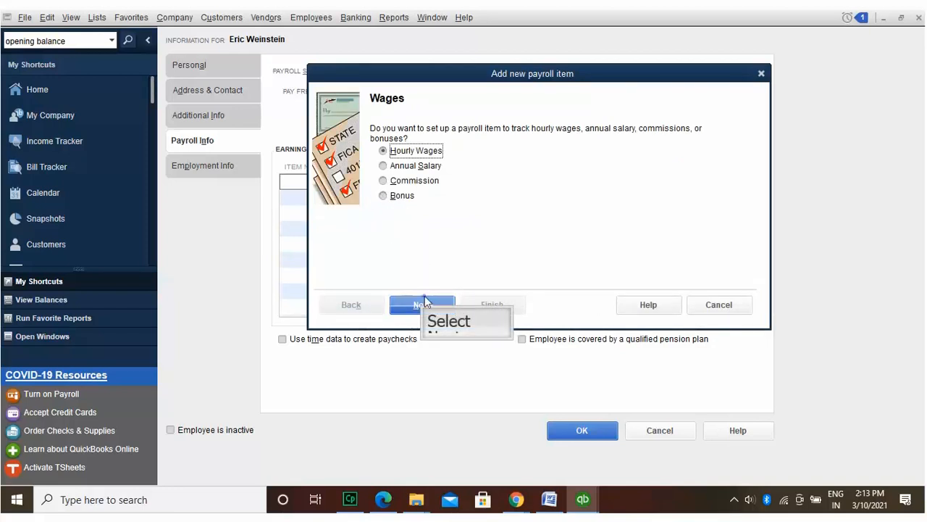
Step: Create an hourly Regular Pay wage item named after the employee, using Payroll Expenses
left_click(424, 303)
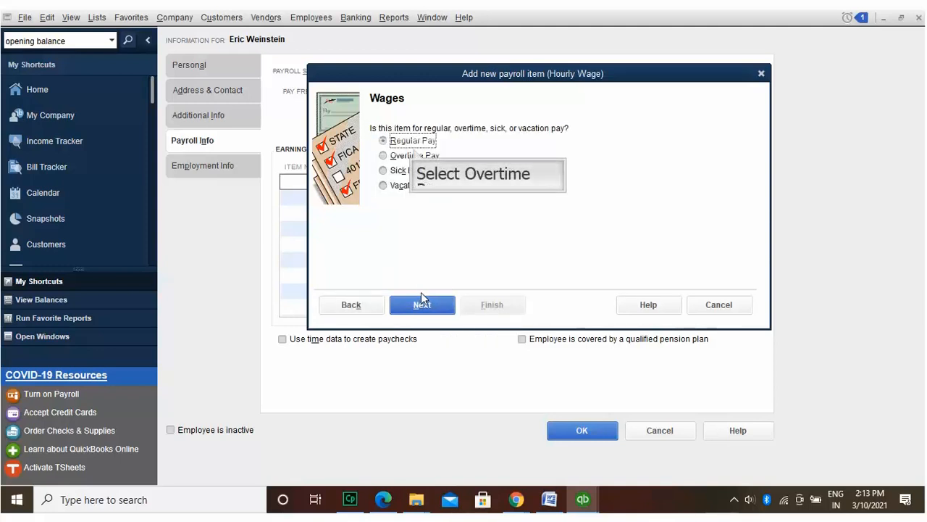
left_click(415, 154)
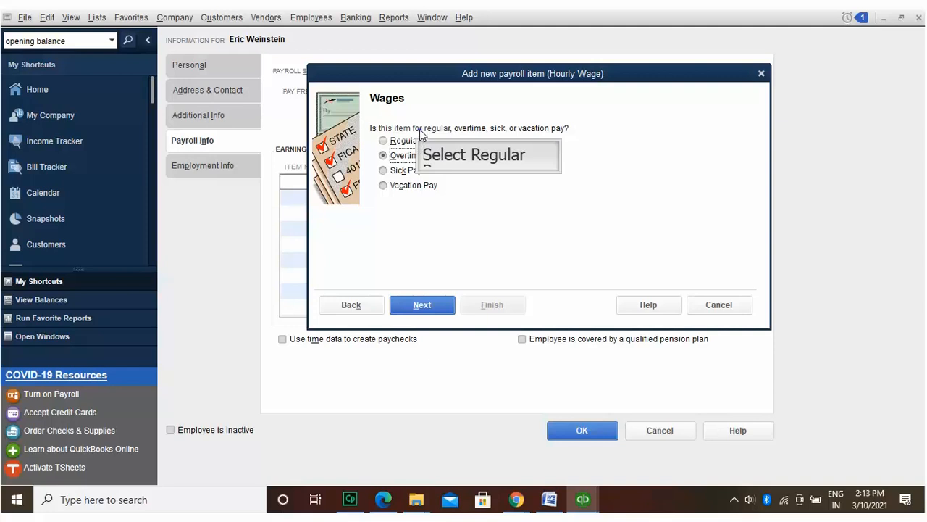
left_click(418, 139)
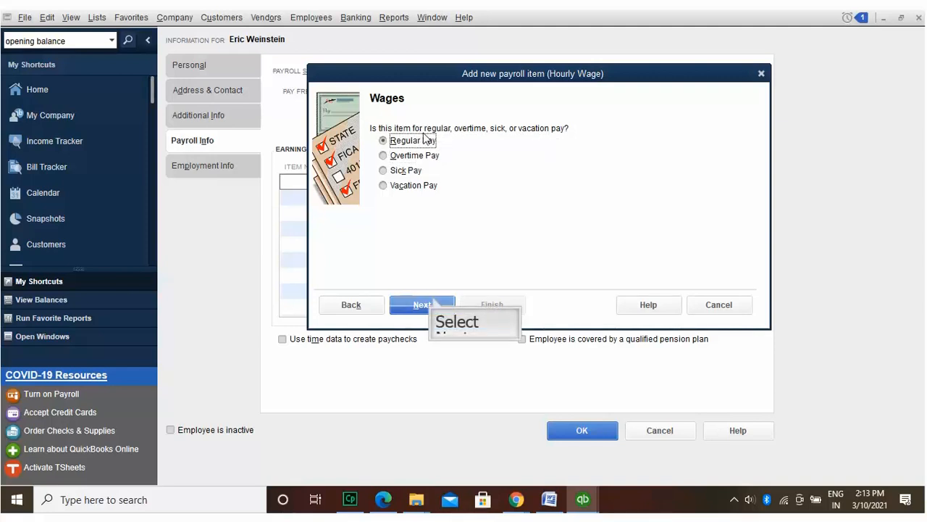
left_click(433, 303)
type("Eric")
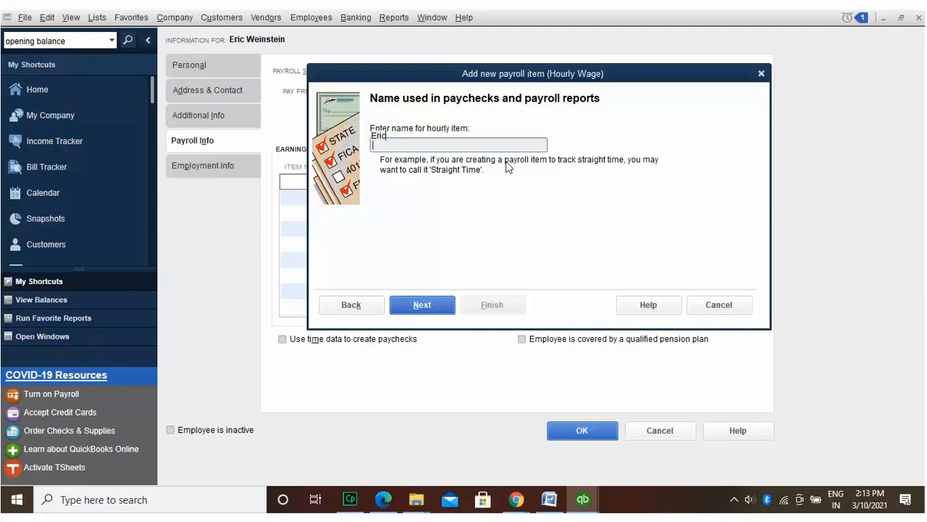
left_click(427, 305)
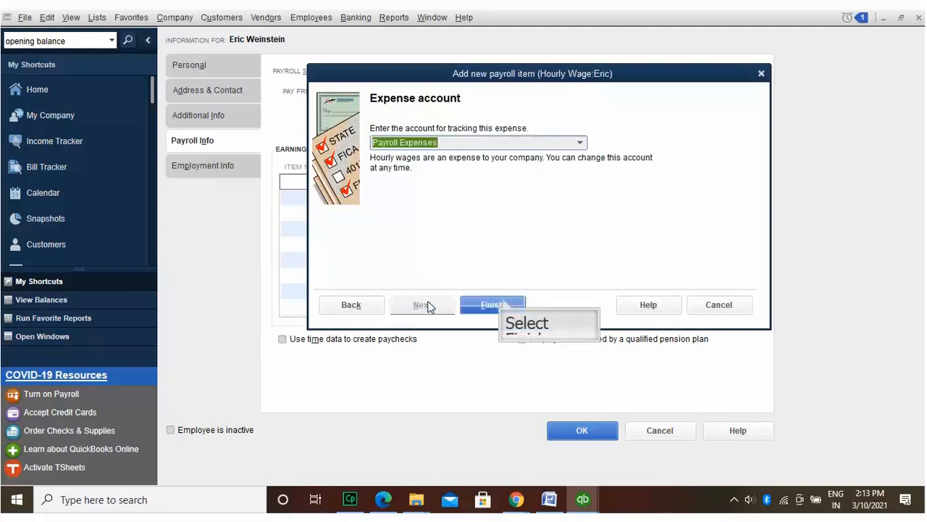
left_click(492, 304)
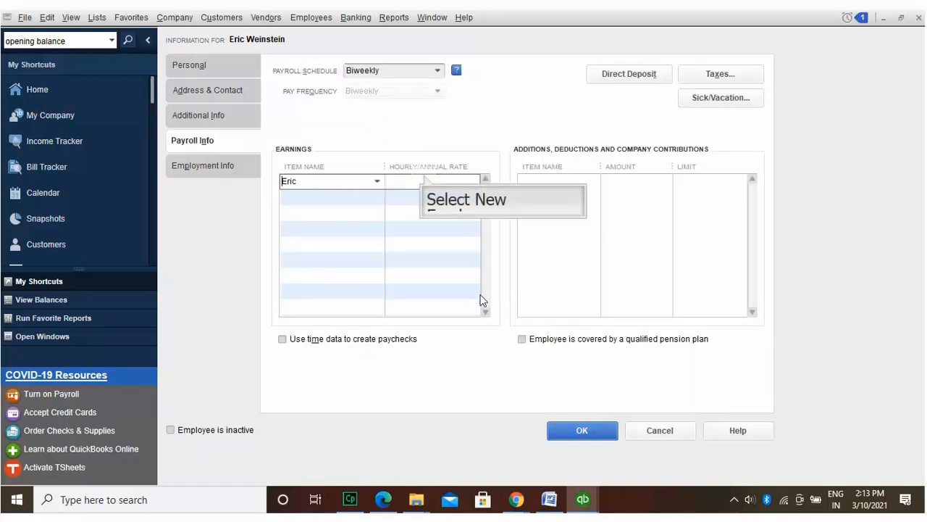
Step: Set the new wage item's hourly rate to 29.00 and use time data to create paychecks
left_click(425, 176)
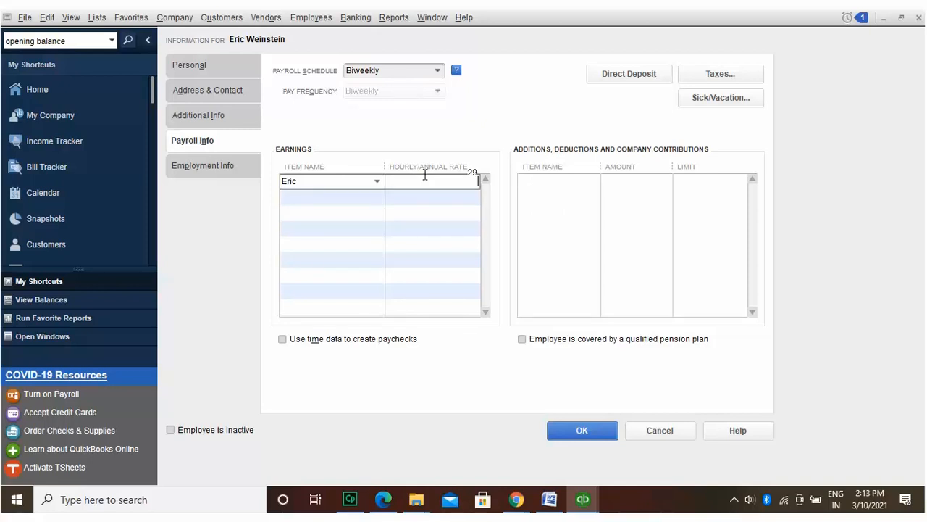
type("29")
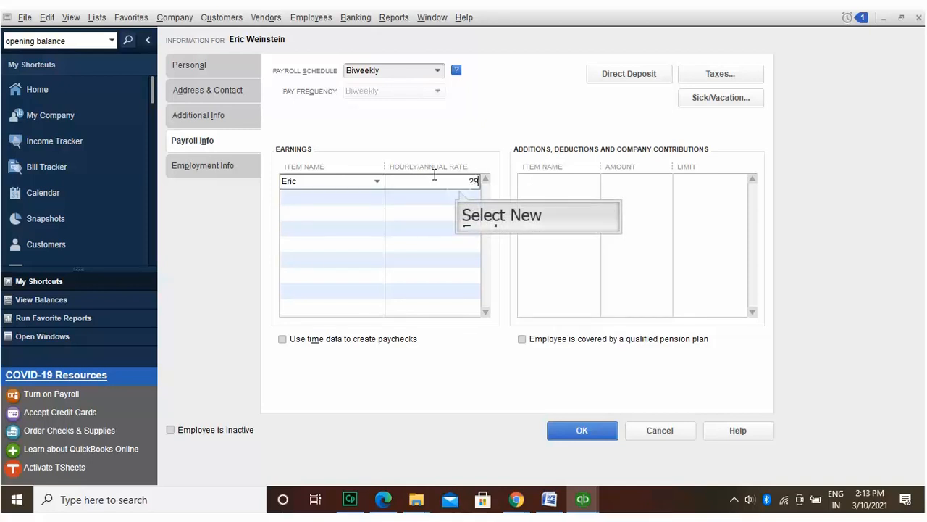
left_click(460, 196)
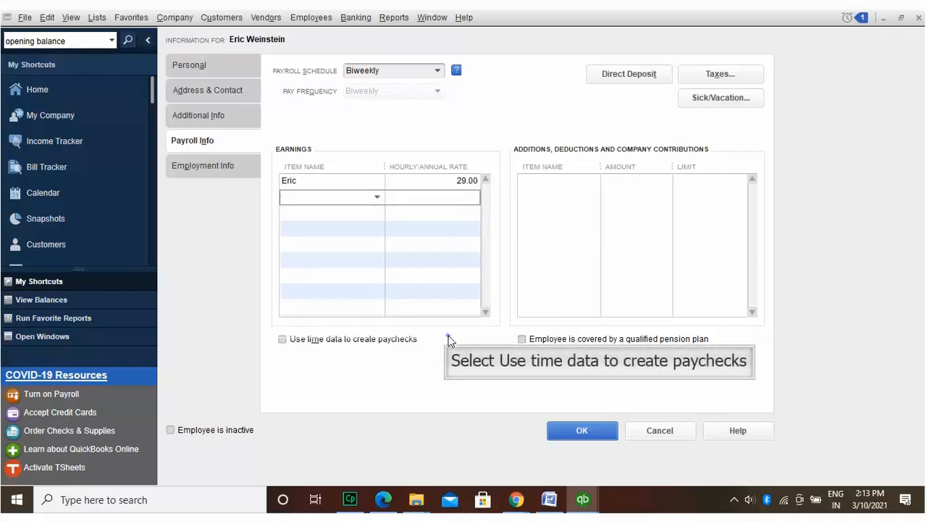
left_click(450, 336)
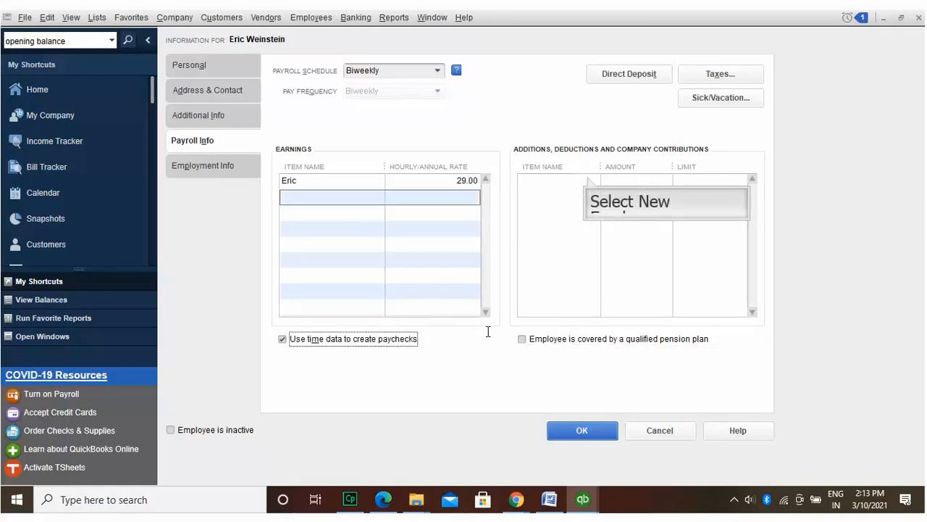
Step: Add a new item from the Additions/Deductions list
left_click(588, 179)
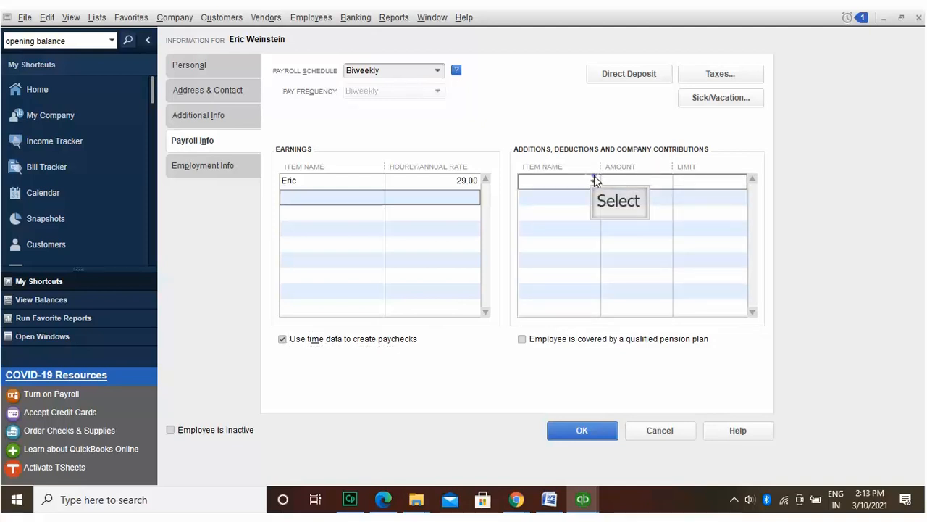
left_click(594, 180)
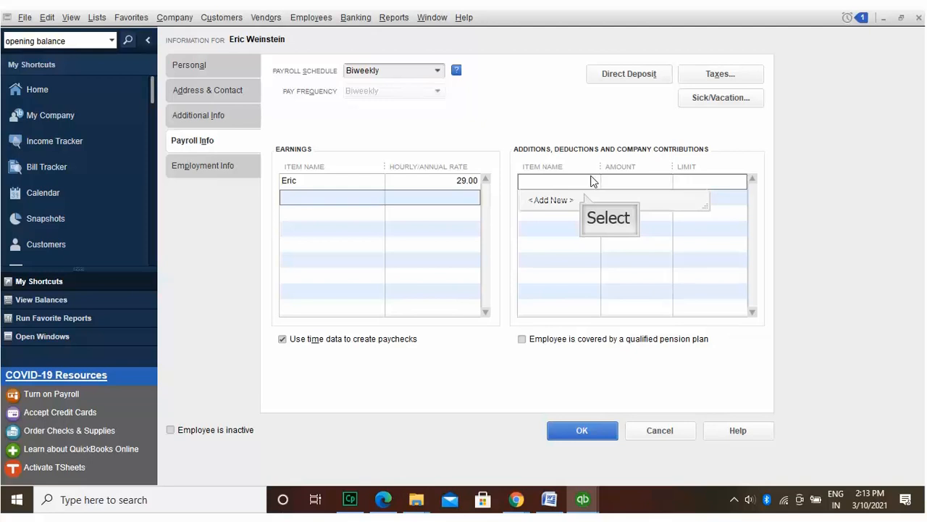
left_click(585, 197)
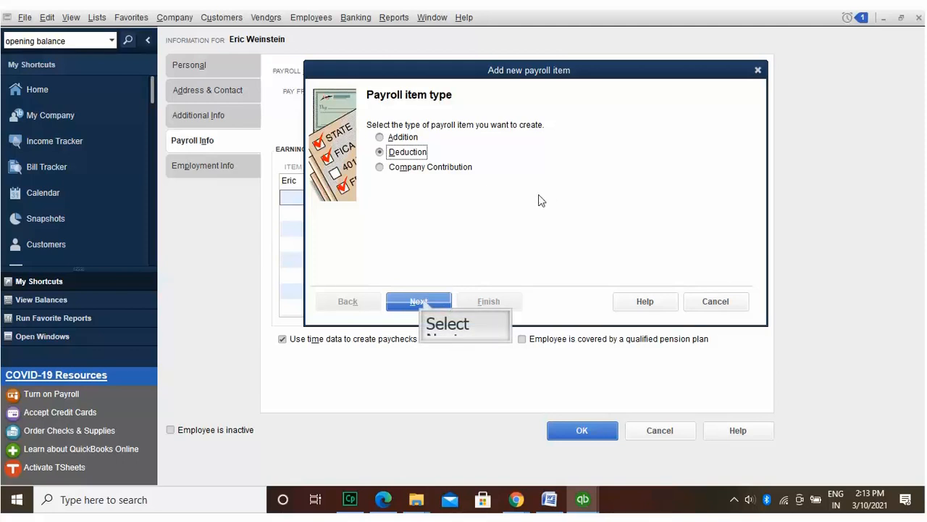
Step: Continue with the Deduction type and name the new deduction item 401
left_click(423, 301)
type("401")
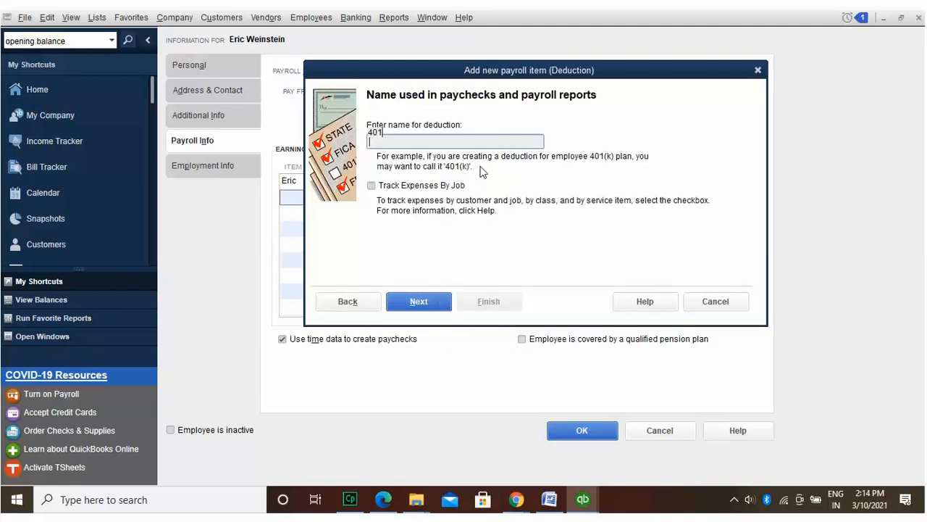
left_click(437, 297)
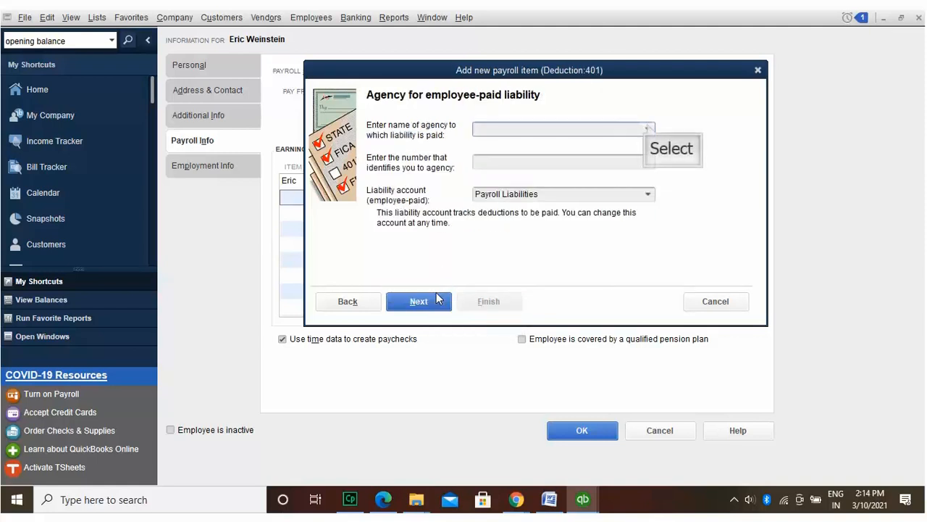
Step: Try adding a new agency vendor, then close the New Vendor form and the agency list without choosing one
left_click(649, 128)
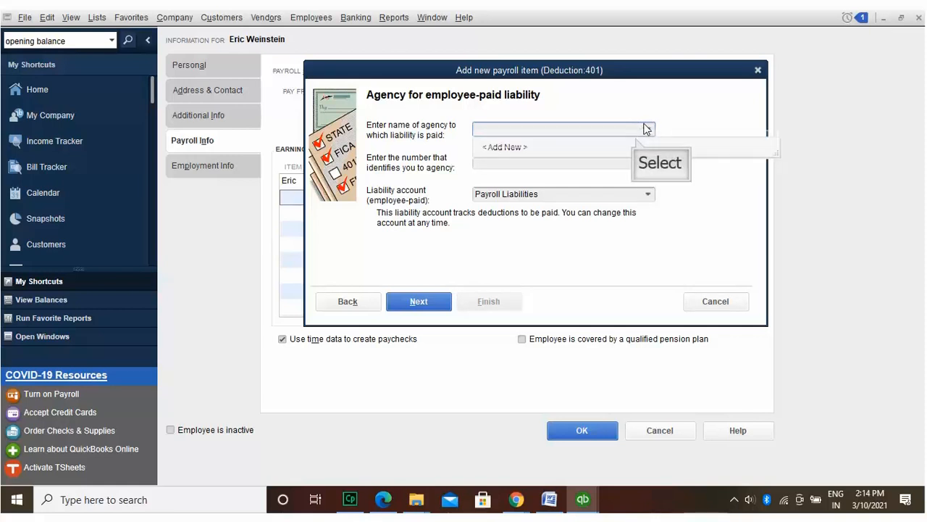
left_click(636, 139)
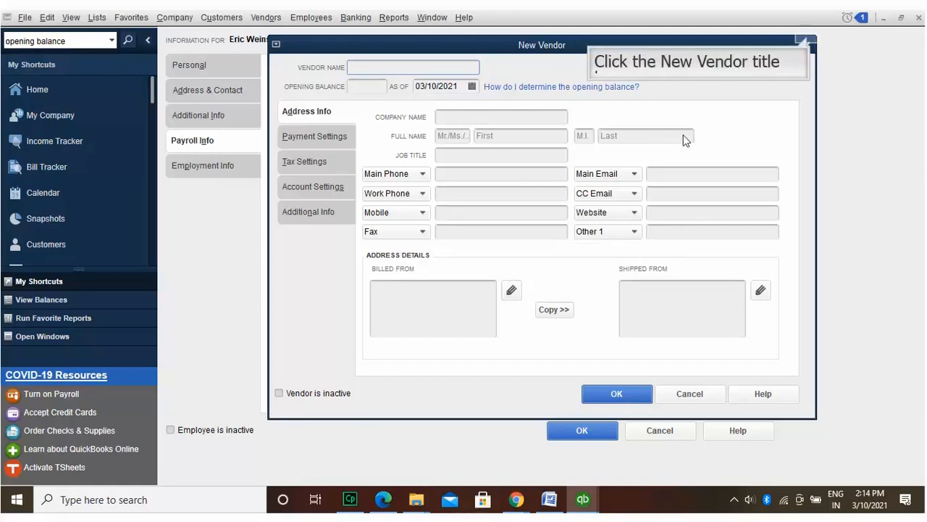
left_click(808, 42)
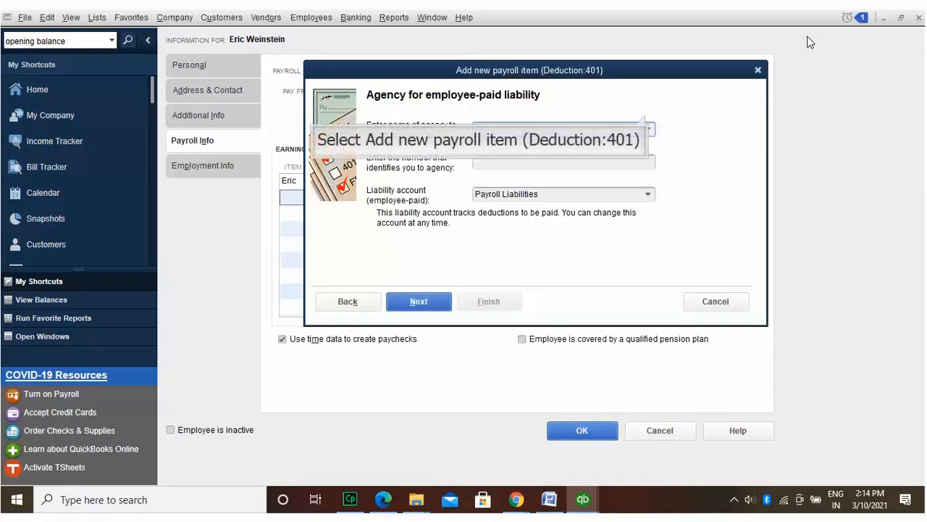
left_click(648, 121)
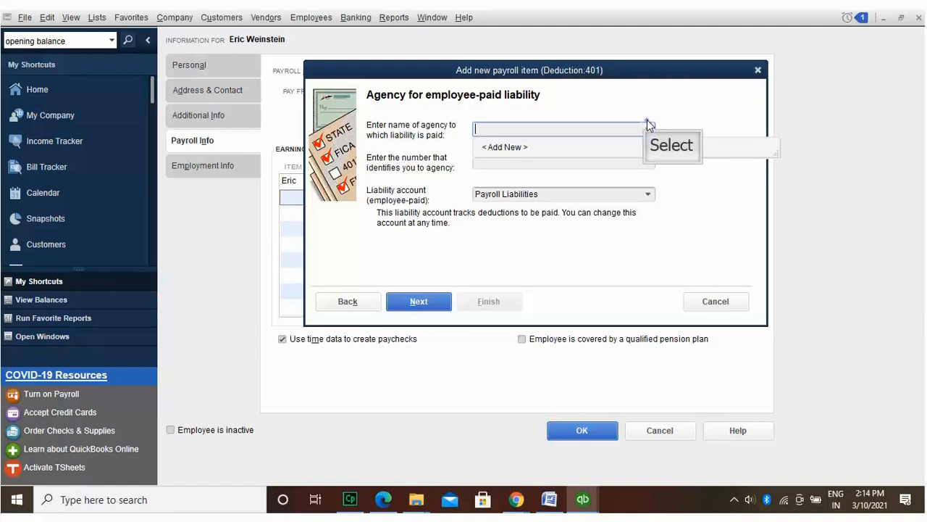
left_click(648, 121)
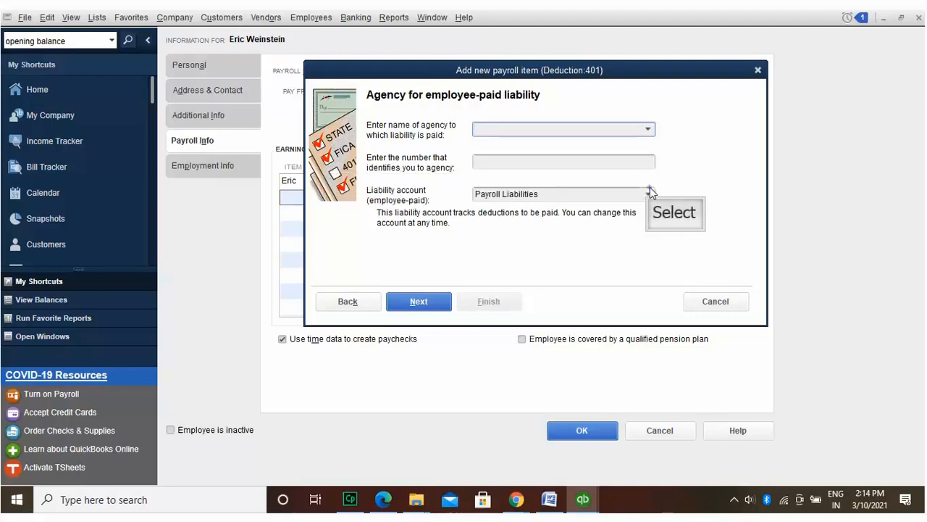
Step: Set the 401 deduction's liability account to Payroll Expenses
left_click(649, 193)
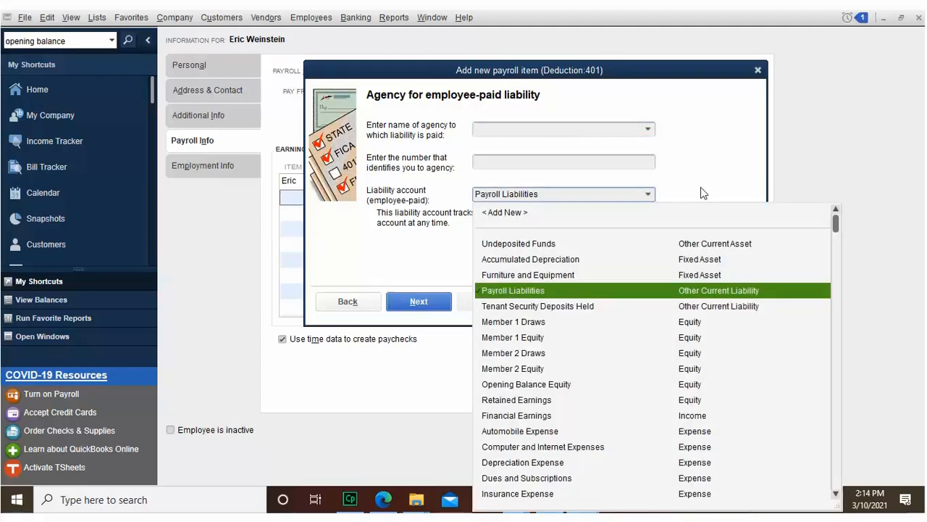
left_click_drag(836, 230, 844, 386)
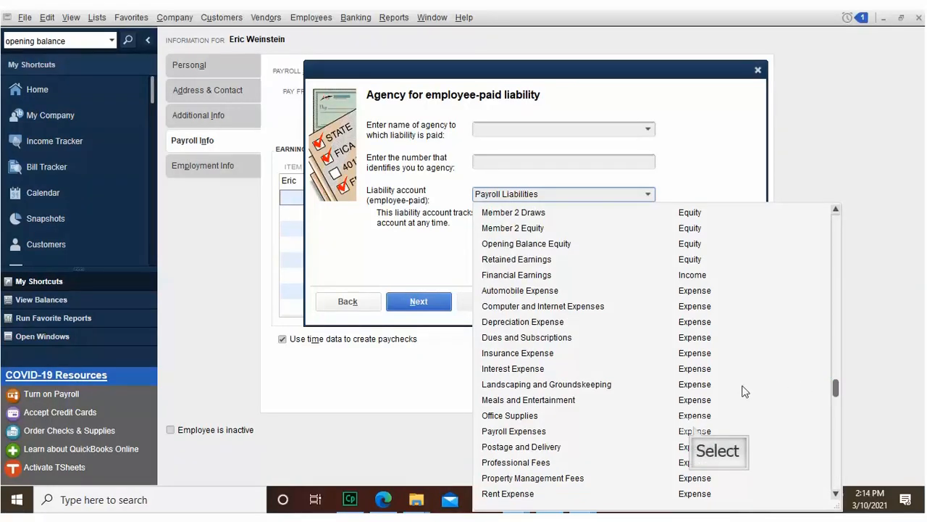
left_click(696, 430)
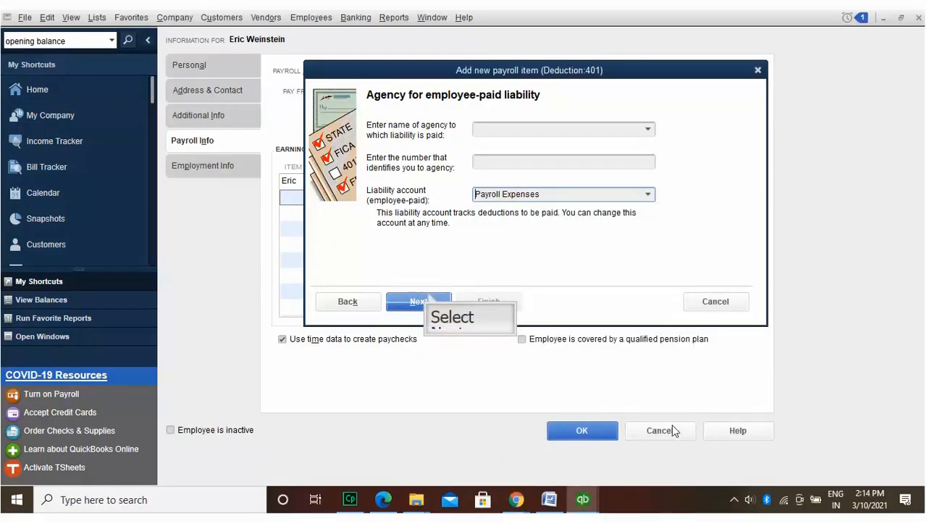
left_click(427, 299)
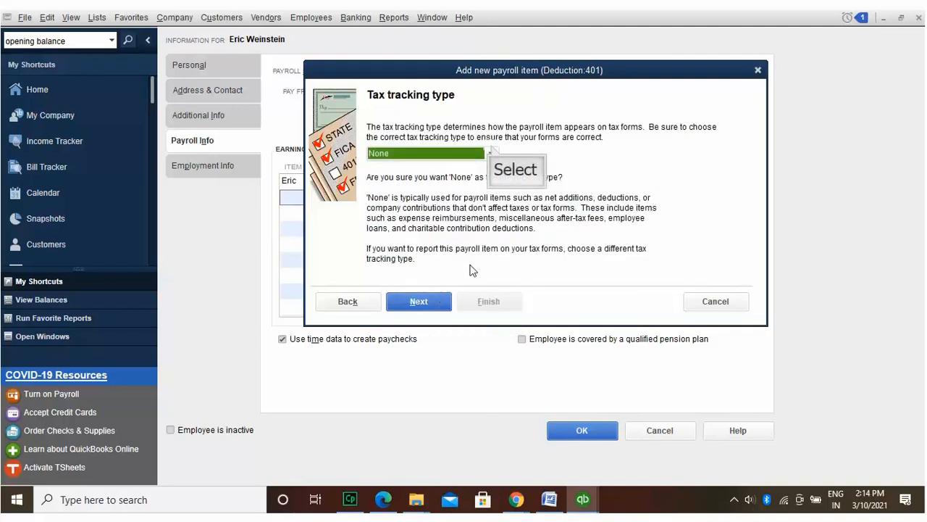
Step: Keep None as the tax tracking type and continue to the Taxes step
left_click(492, 150)
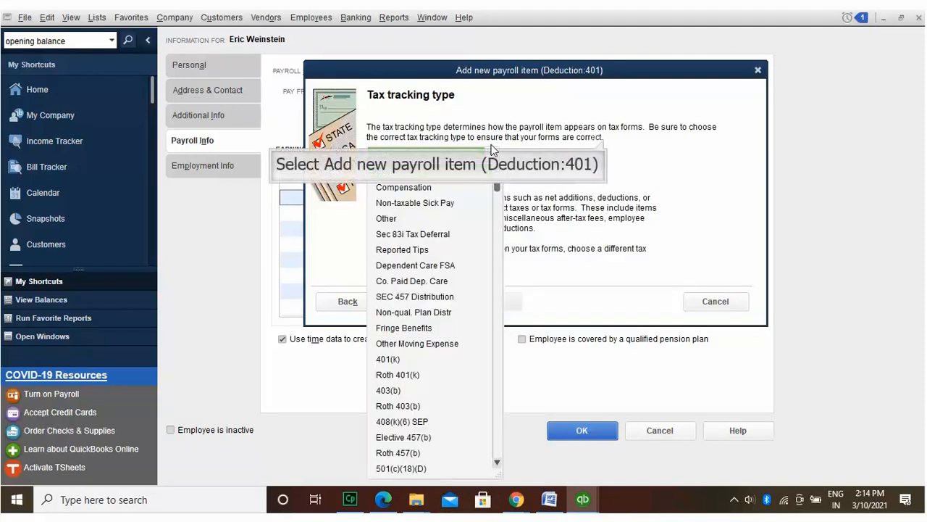
left_click(604, 139)
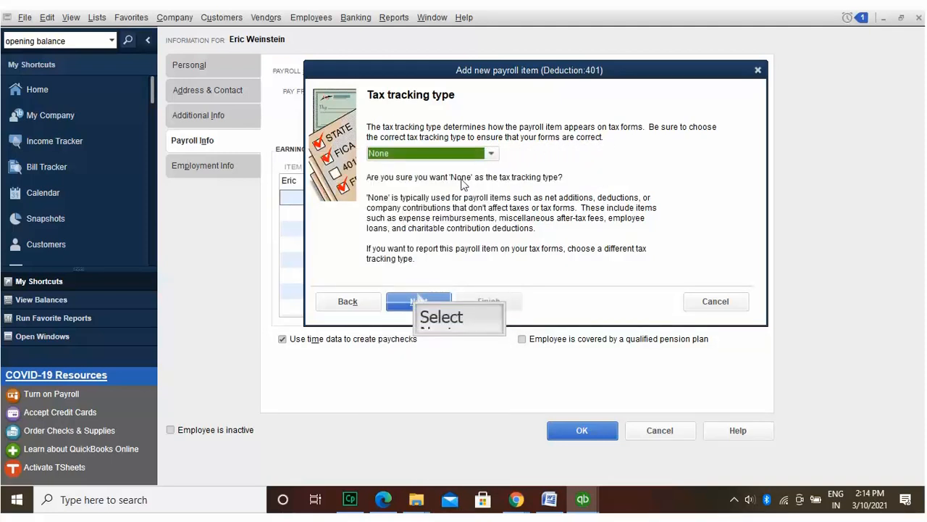
left_click(418, 296)
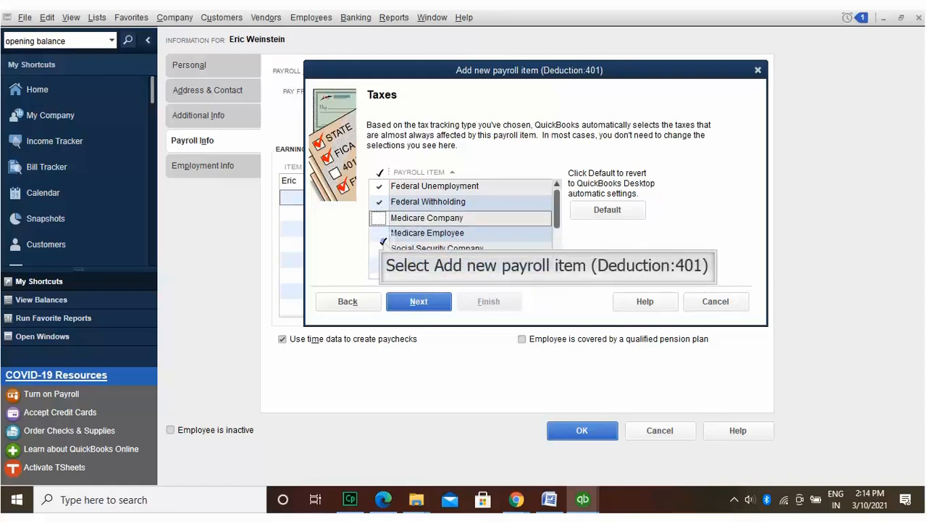
Step: Mark Social Security Company as affected, calculate the 401 deduction on hours at a 4.00 default rate, and finish
left_click(383, 244)
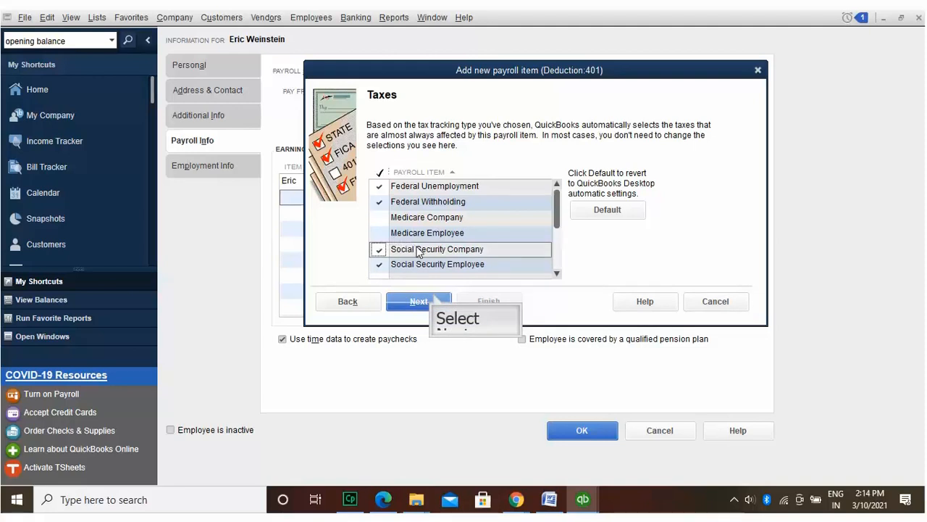
left_click(433, 299)
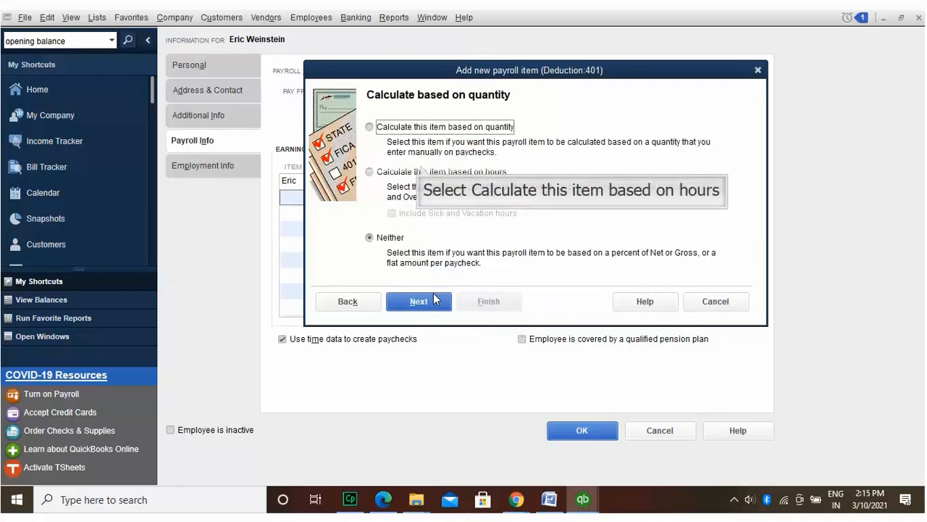
left_click(422, 171)
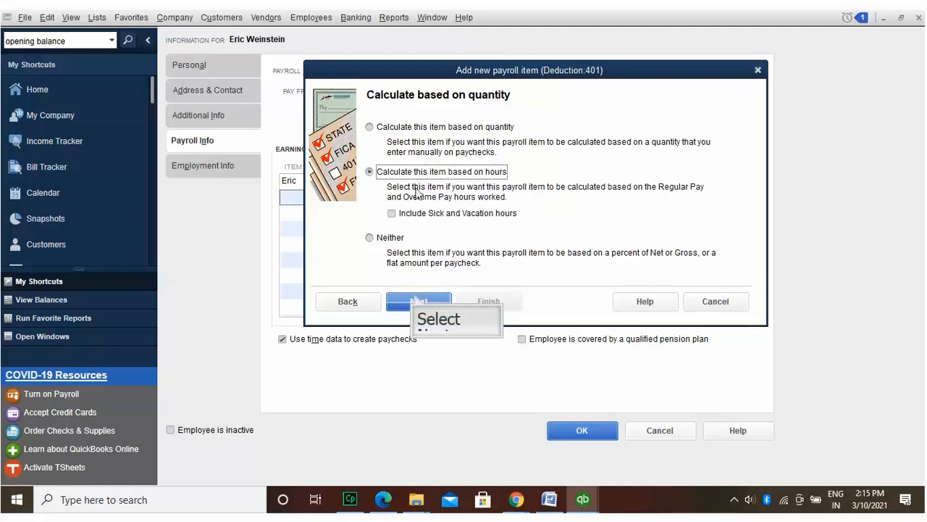
left_click(417, 299)
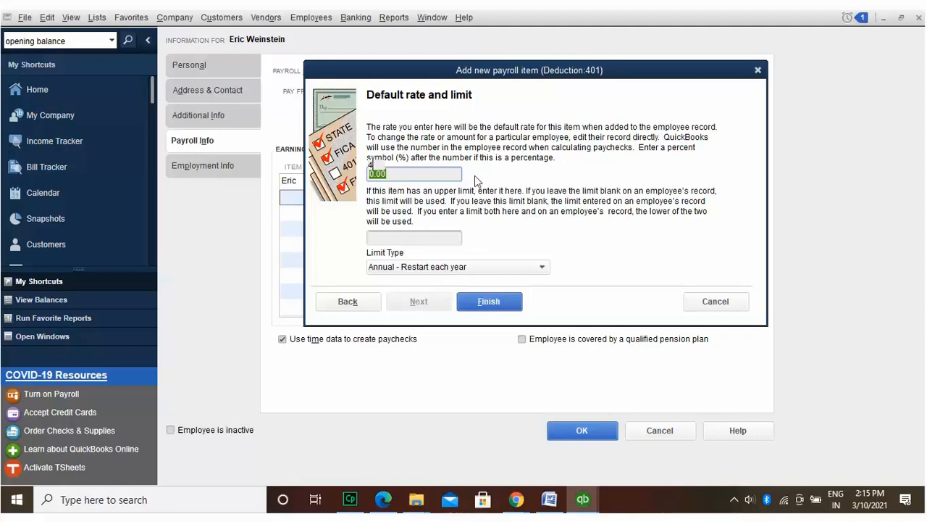
type("4")
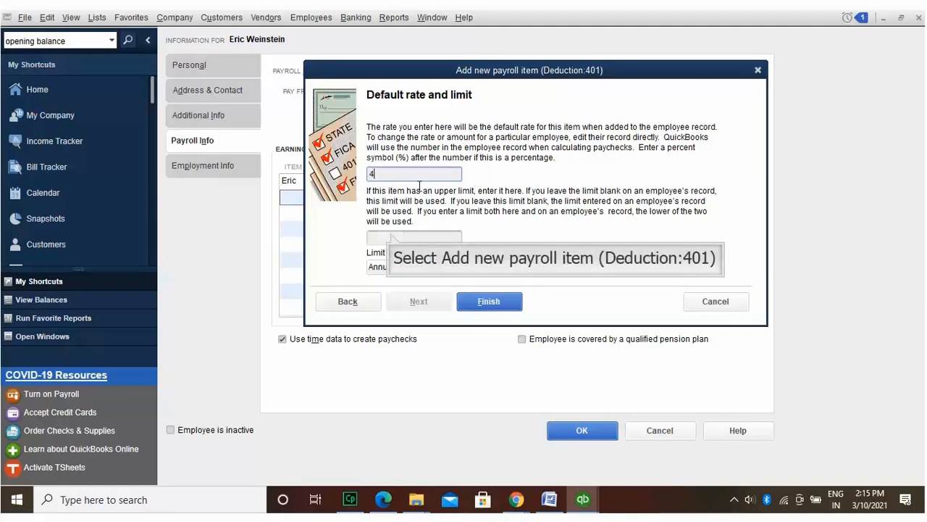
left_click(391, 235)
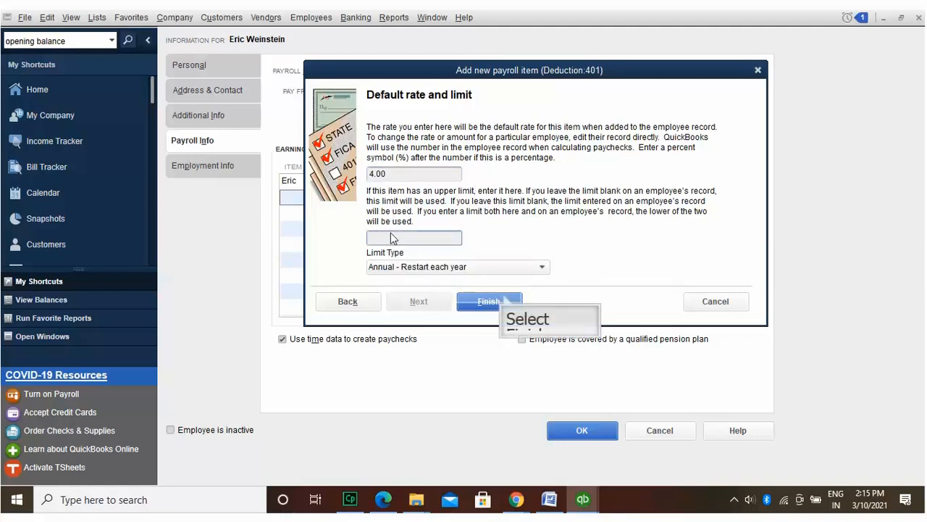
left_click(488, 295)
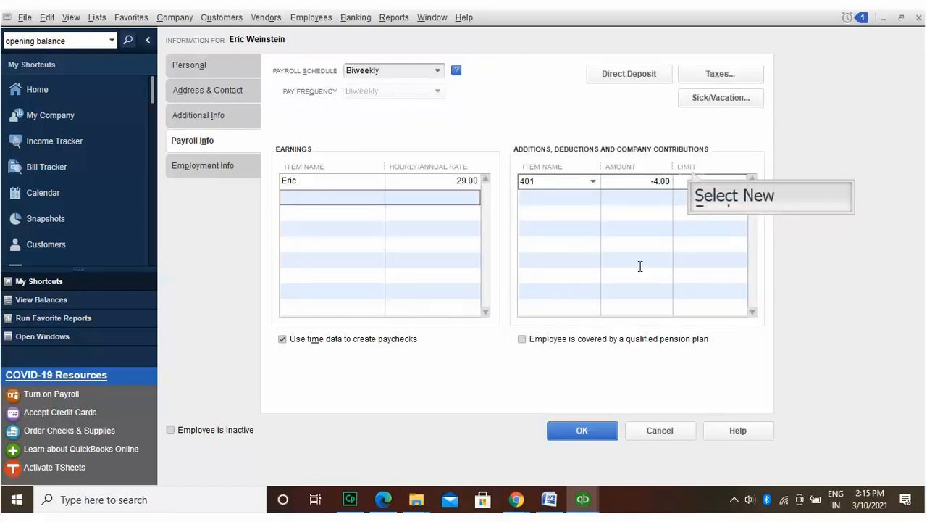
Step: Set the 401 limit to -1,800.00, then hire date 03/10/2021 and adjusted service date 03/11/2021
type("1800")
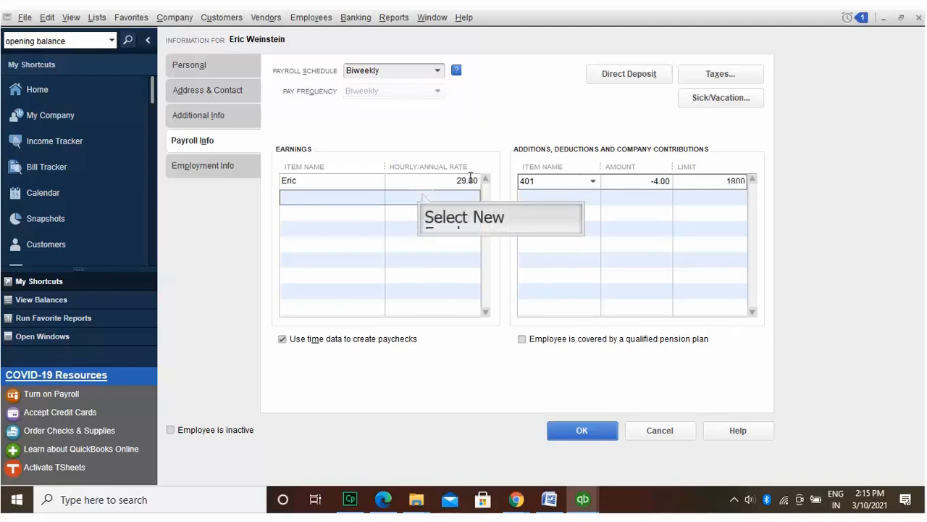
left_click(423, 198)
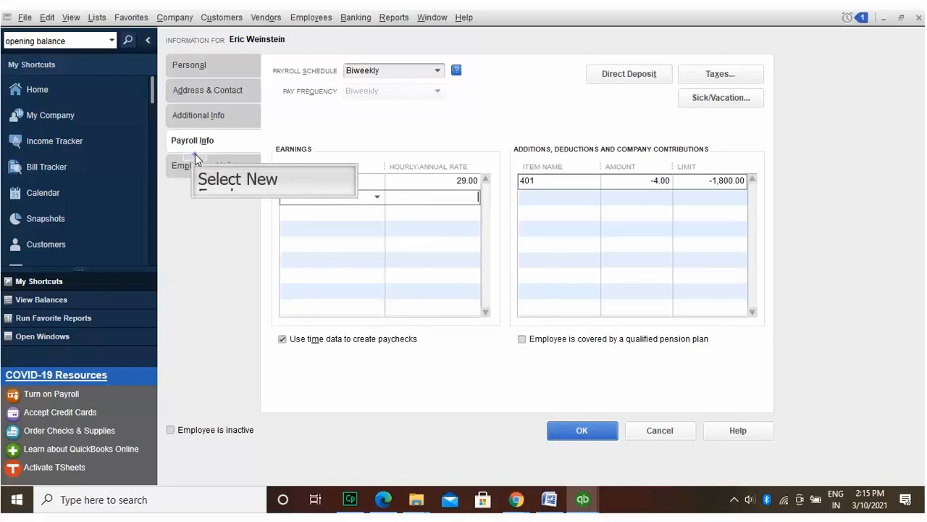
left_click(195, 156)
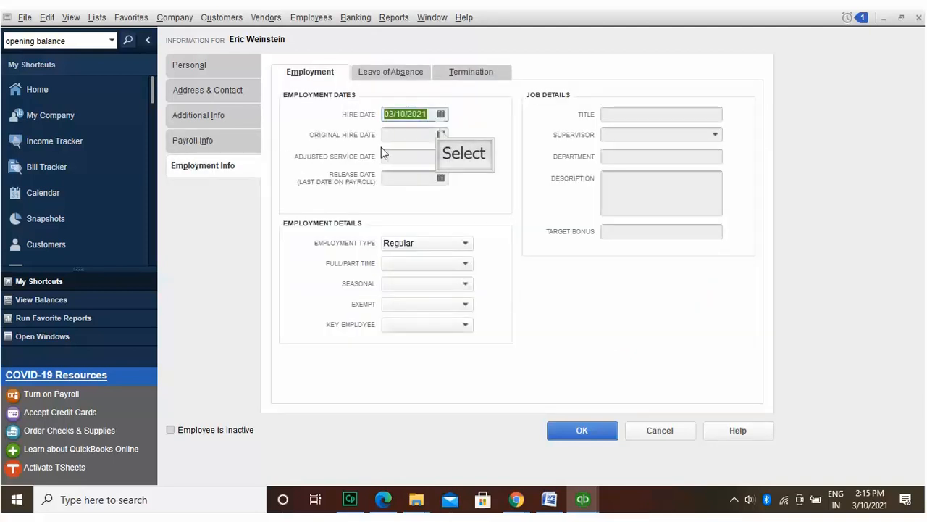
left_click(439, 134)
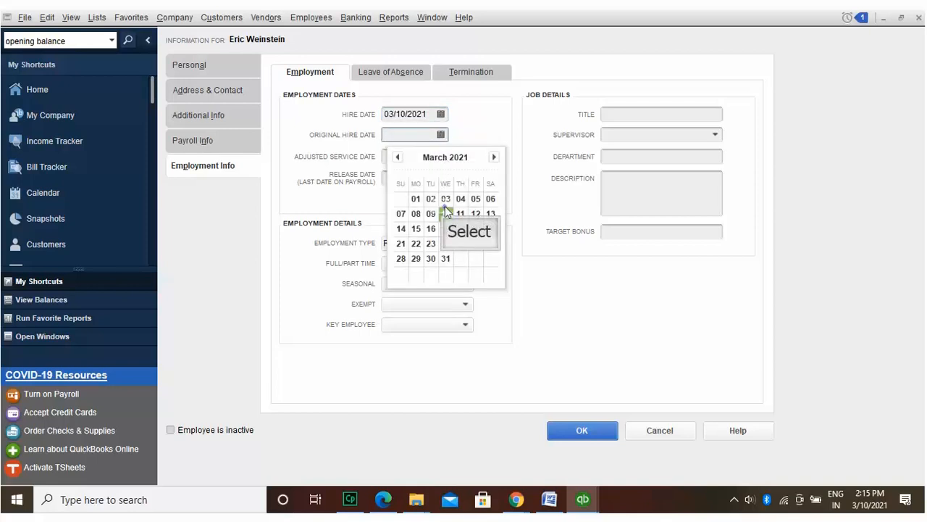
left_click(445, 207)
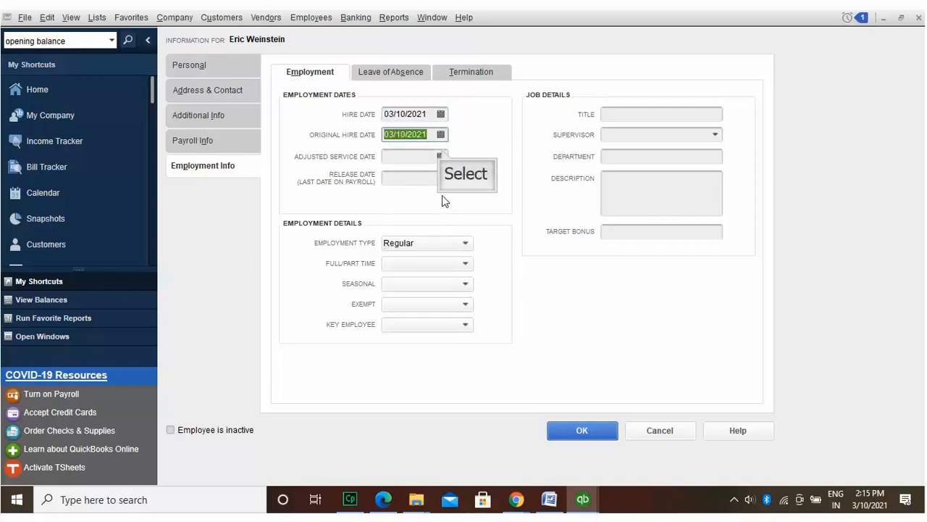
left_click(440, 155)
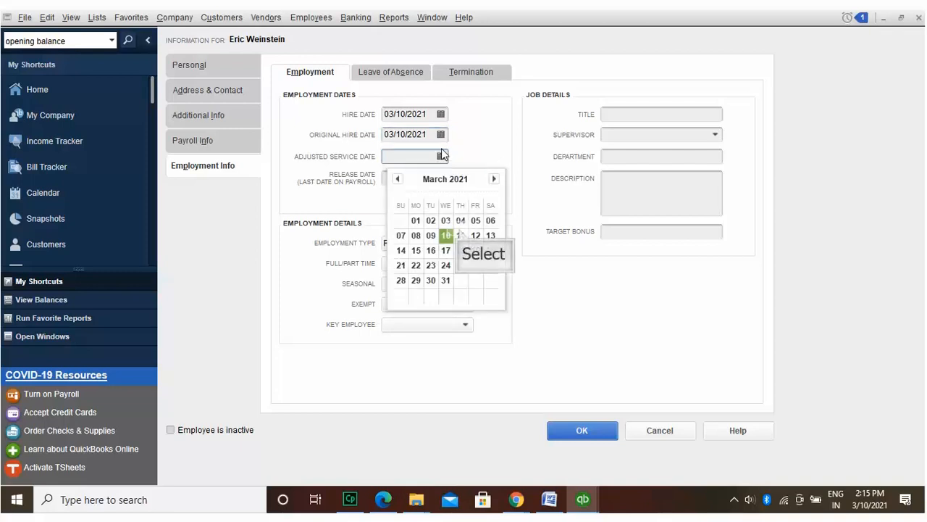
left_click(460, 234)
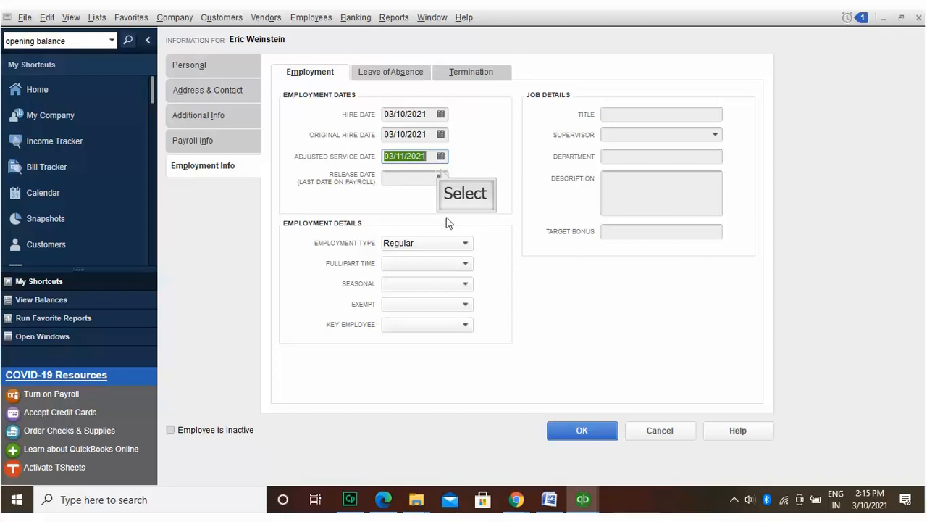
Step: Try release dates 03/15/2021 and 03/16/2023, dismissing the release date notices
left_click(440, 176)
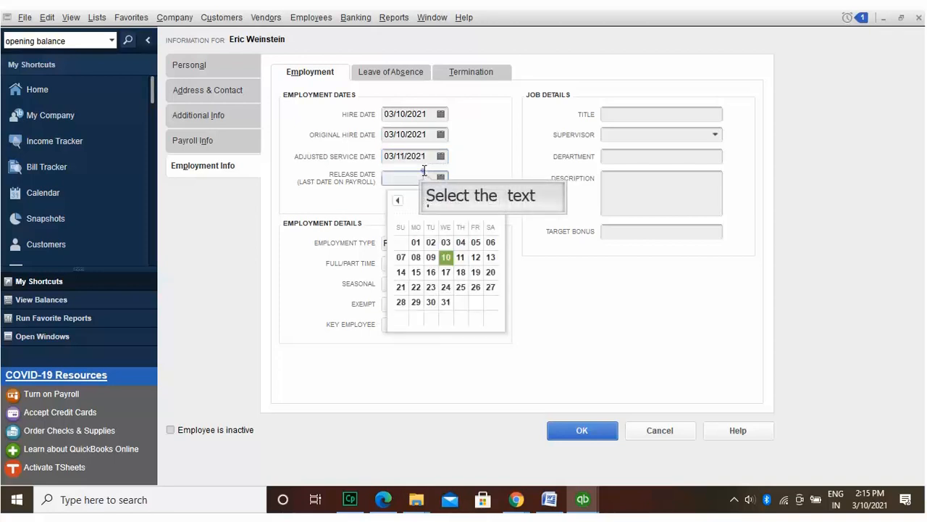
type("03/15/2021")
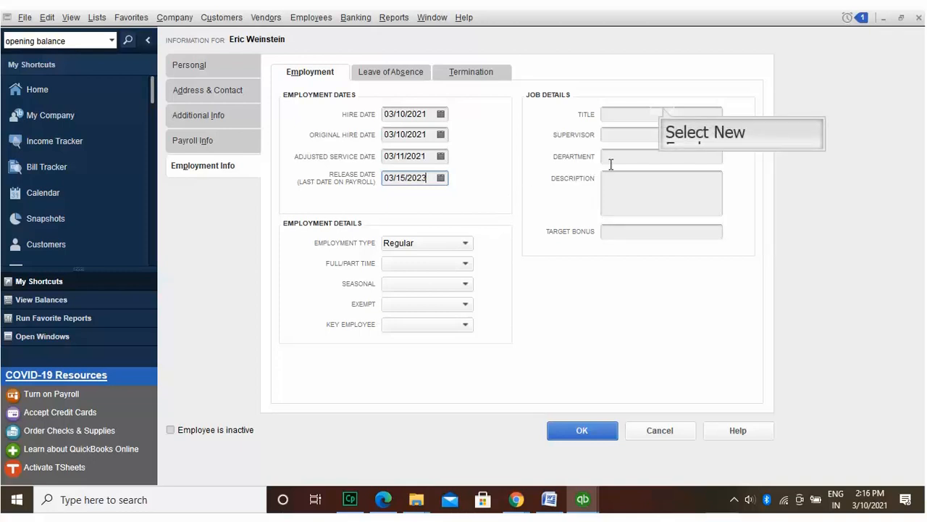
left_click(664, 114)
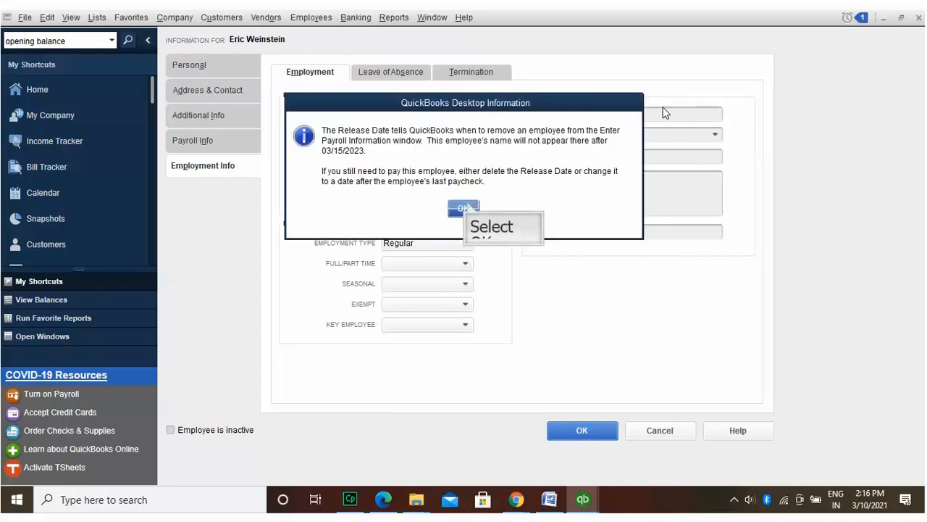
left_click(467, 206)
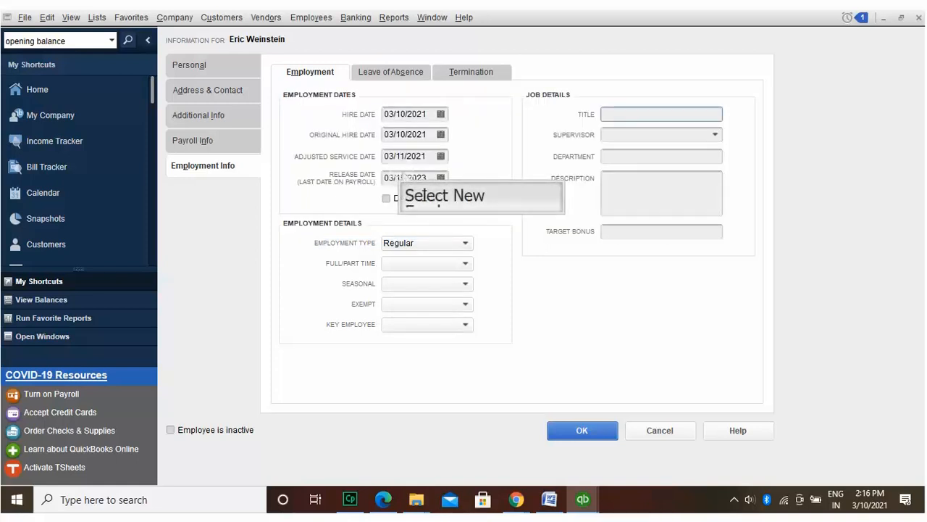
left_click(403, 177)
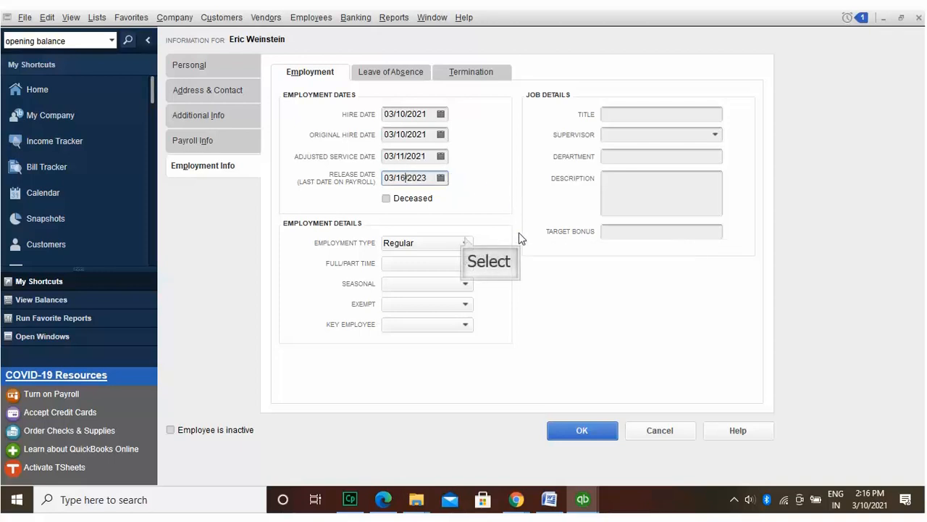
left_click(465, 240)
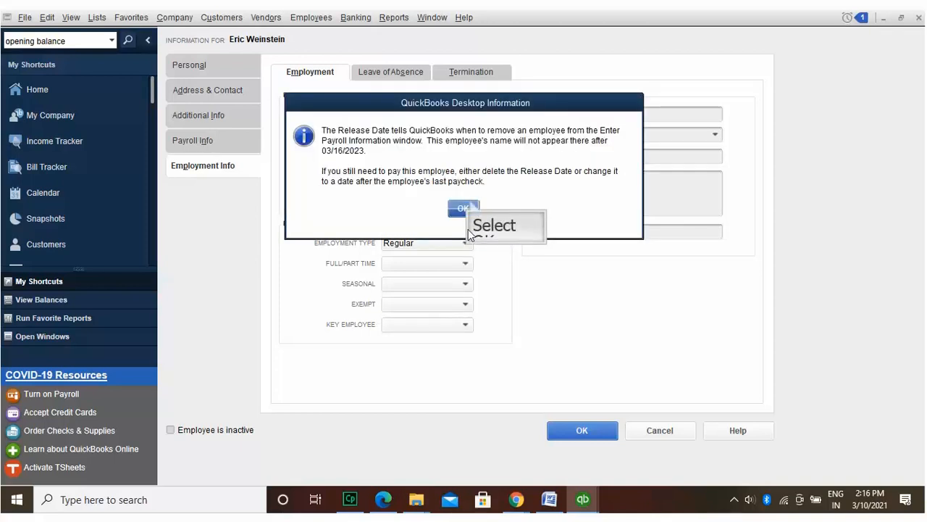
left_click(464, 208)
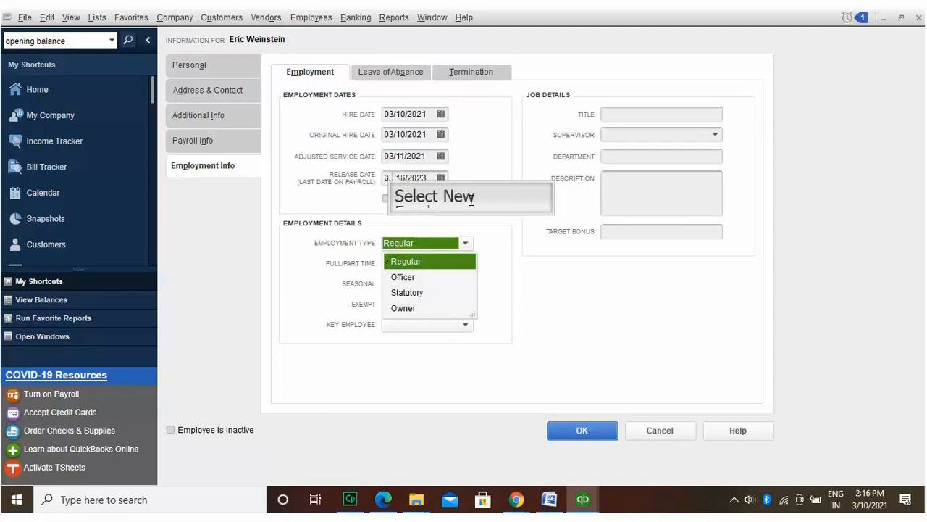
Step: Enter release date 04/16/2023, dismiss the notice, then clear the release date
left_click(392, 173)
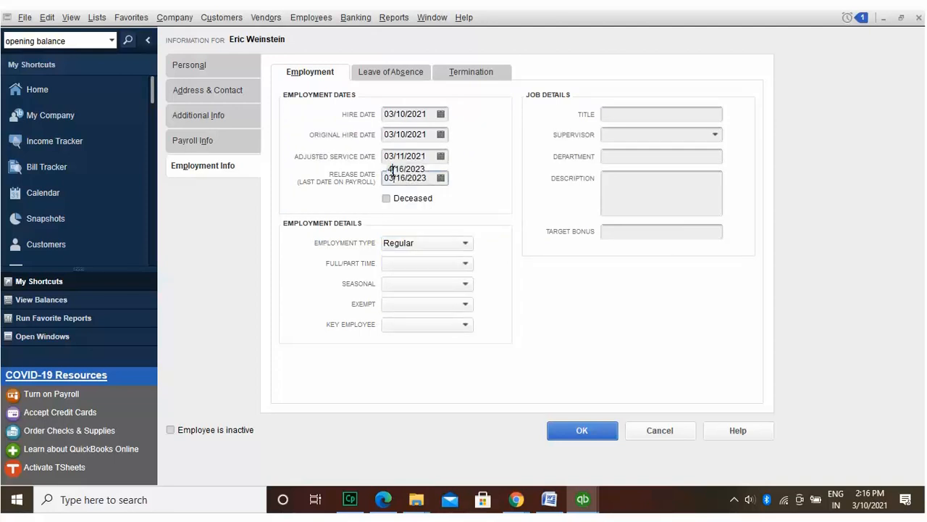
type("04/16/2023")
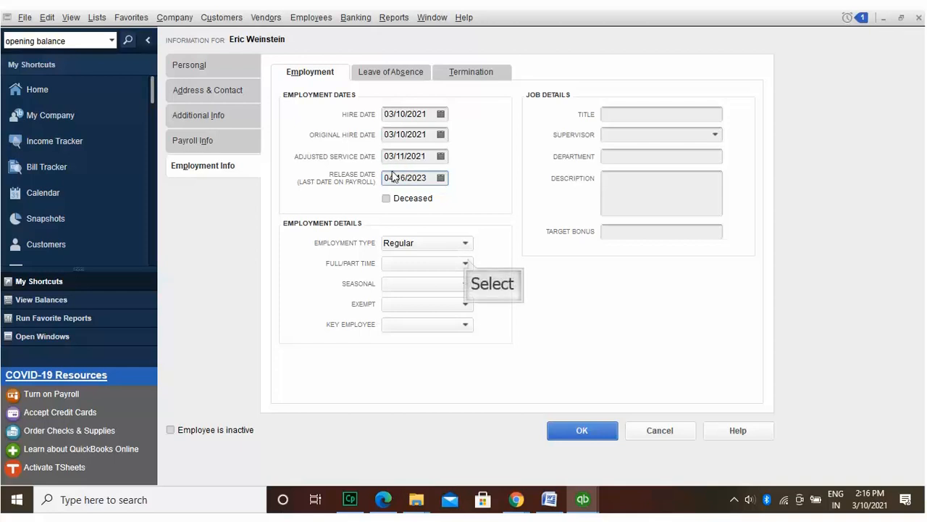
left_click(468, 264)
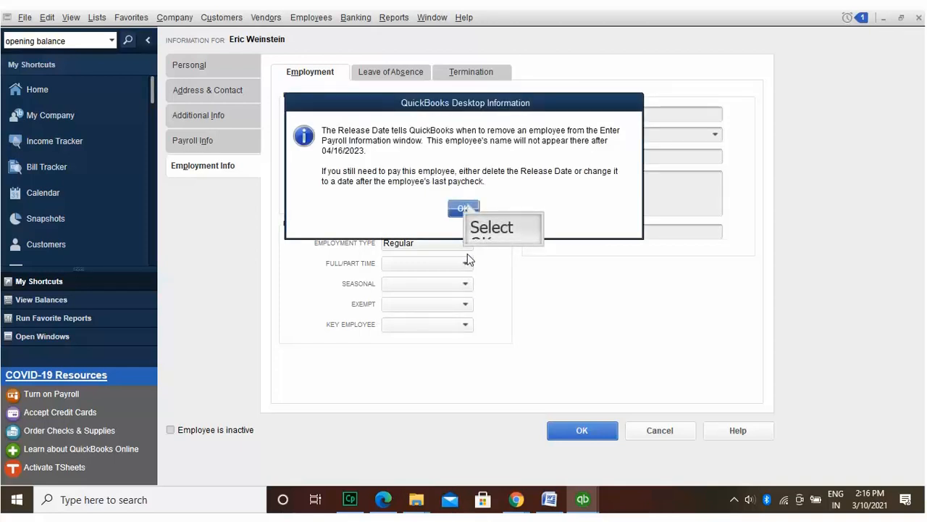
left_click(466, 206)
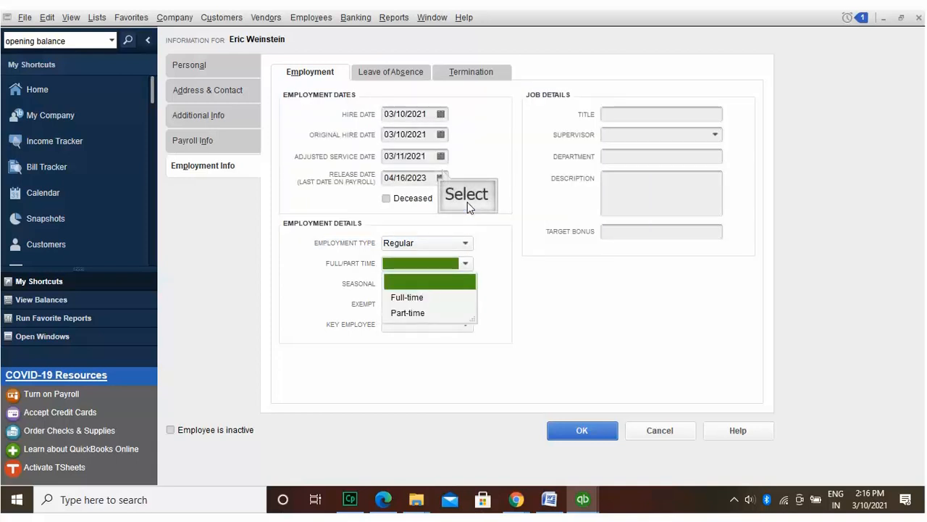
left_click(442, 176)
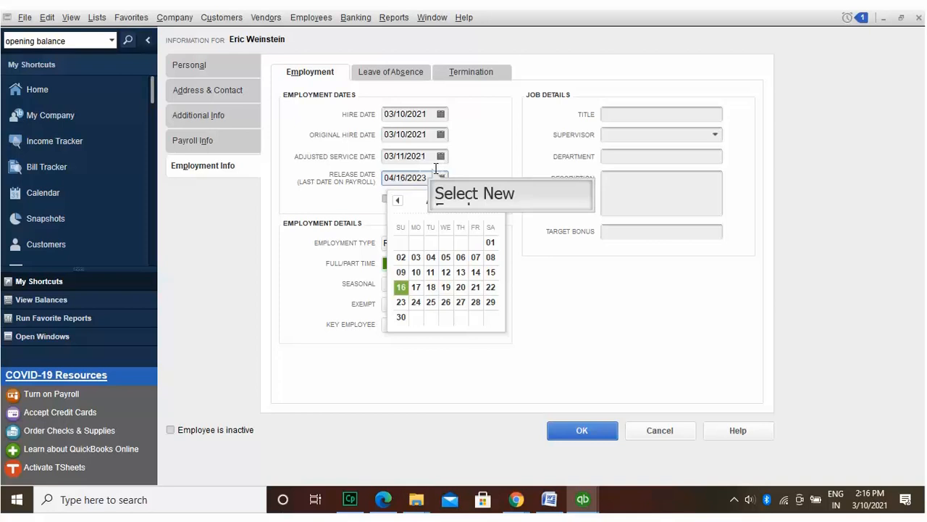
left_click(433, 169)
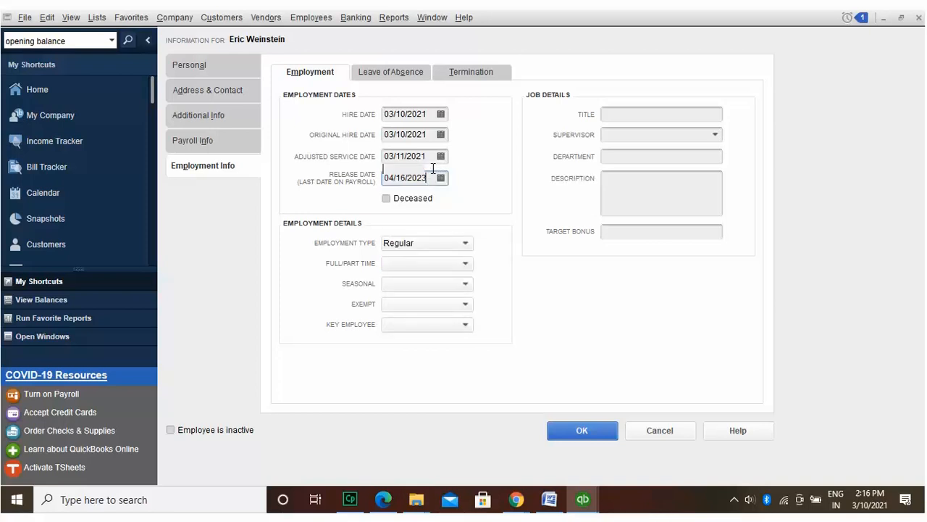
key("BackSpace")
key("BackSpace")
key("BackSpace")
key("BackSpace")
key("BackSpace")
key("BackSpace")
key("BackSpace")
key("BackSpace")
key("BackSpace")
key("BackSpace")
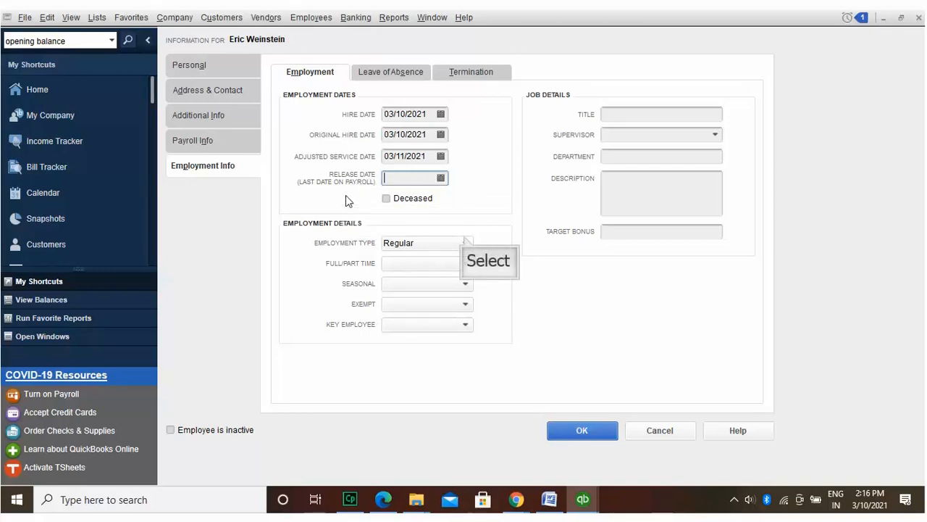
Step: Set the employment type dropdowns to Regular, Full-time, Seasonal No, Non-Exempt and Key Employee Yes
left_click(465, 239)
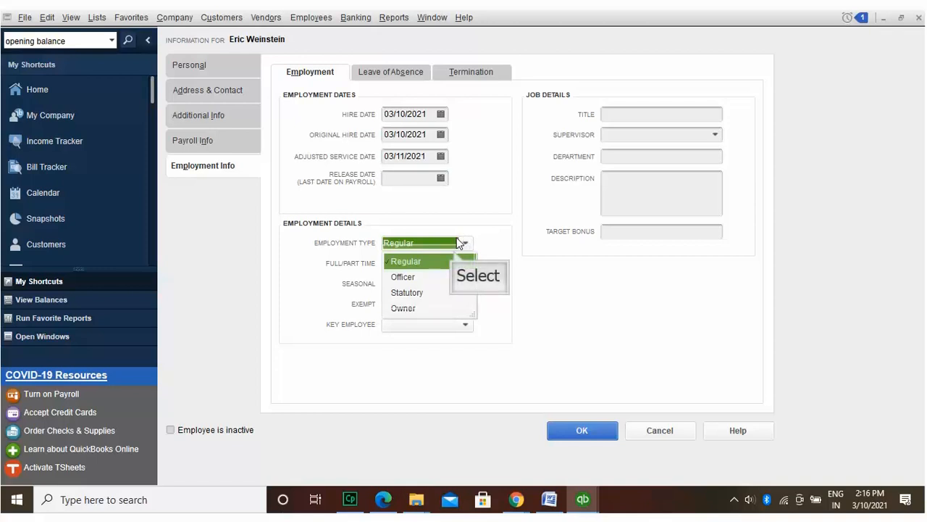
left_click(453, 250)
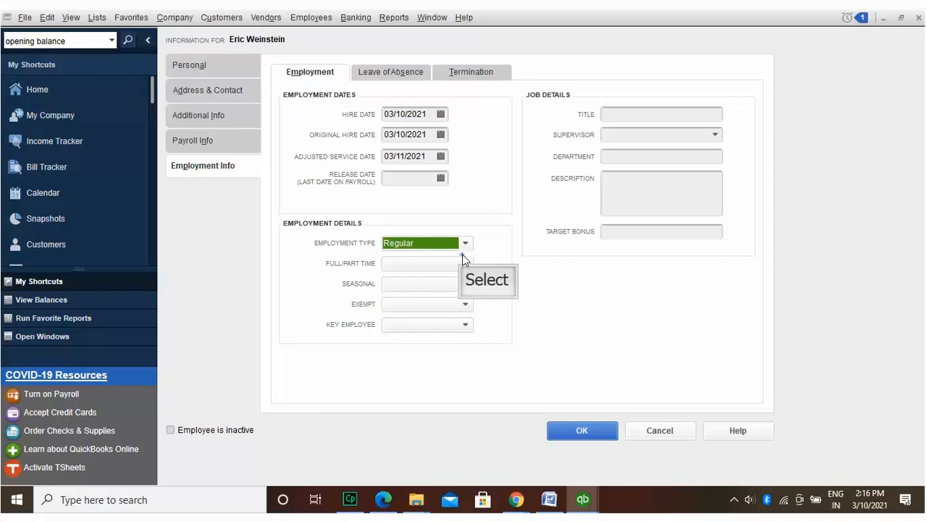
left_click(465, 262)
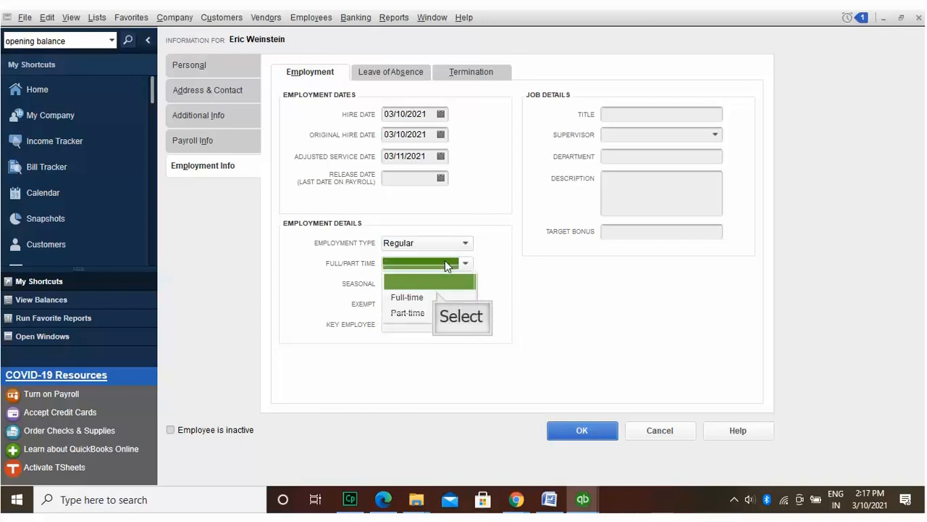
left_click(437, 297)
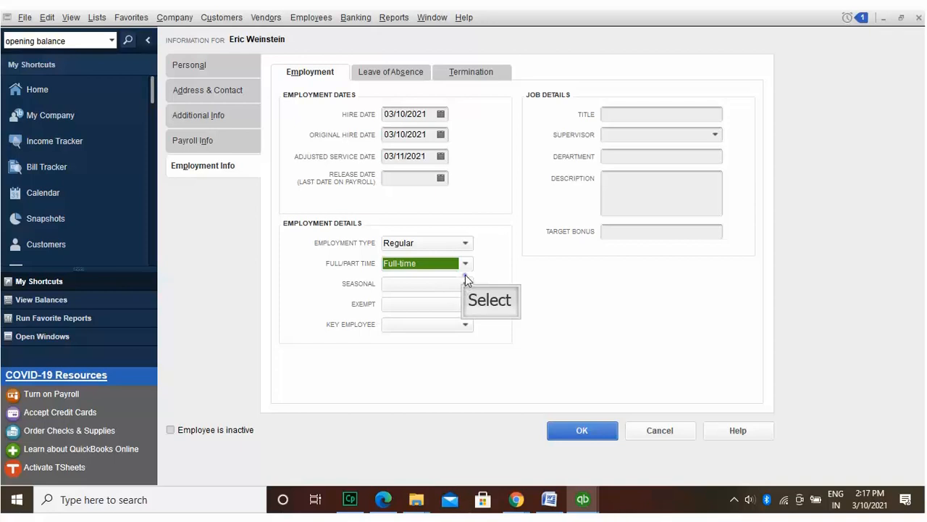
left_click(466, 283)
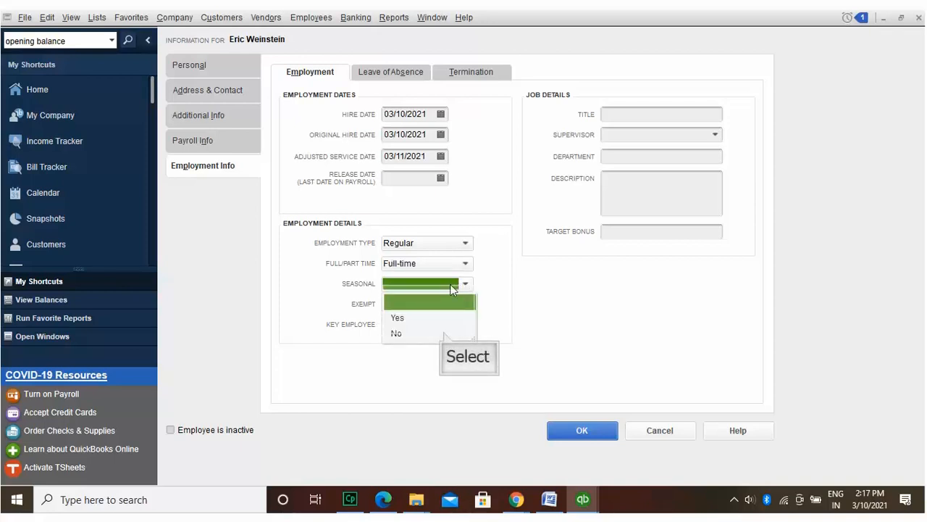
left_click(443, 331)
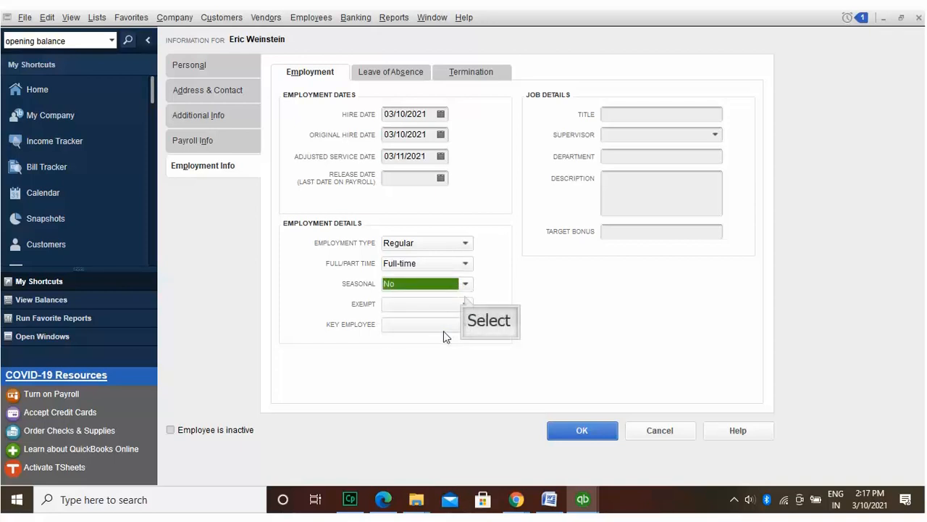
left_click(465, 297)
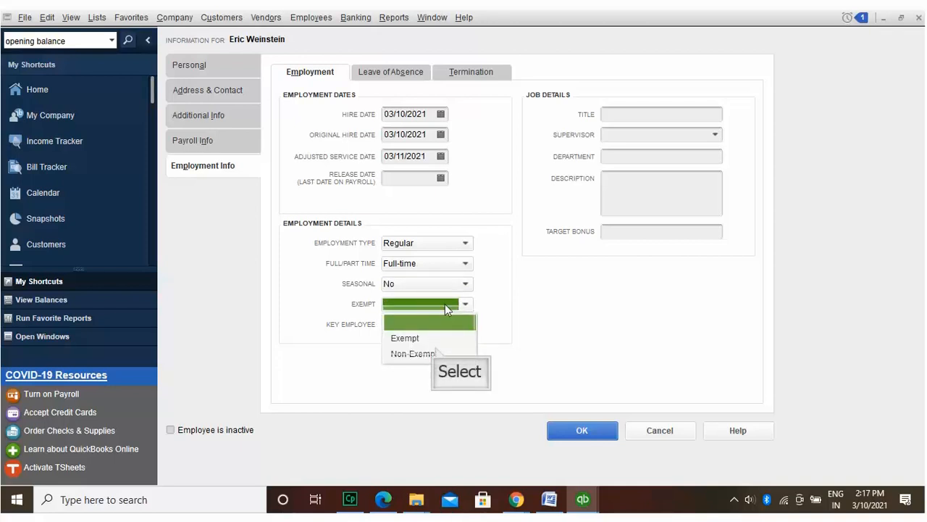
left_click(436, 351)
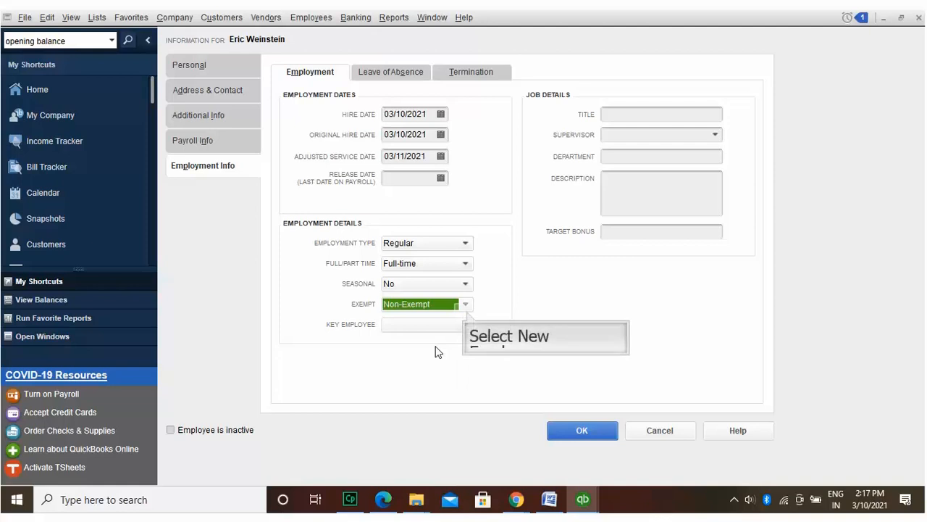
left_click(466, 312)
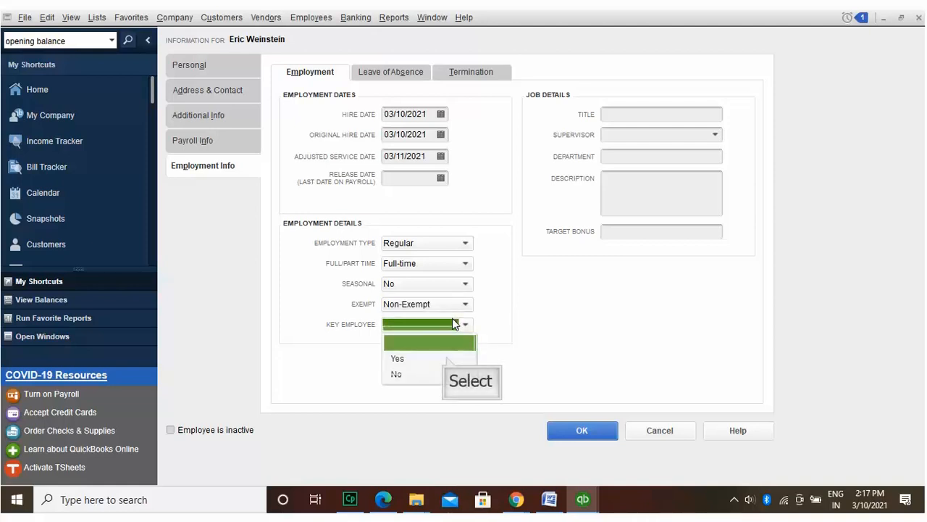
left_click(445, 358)
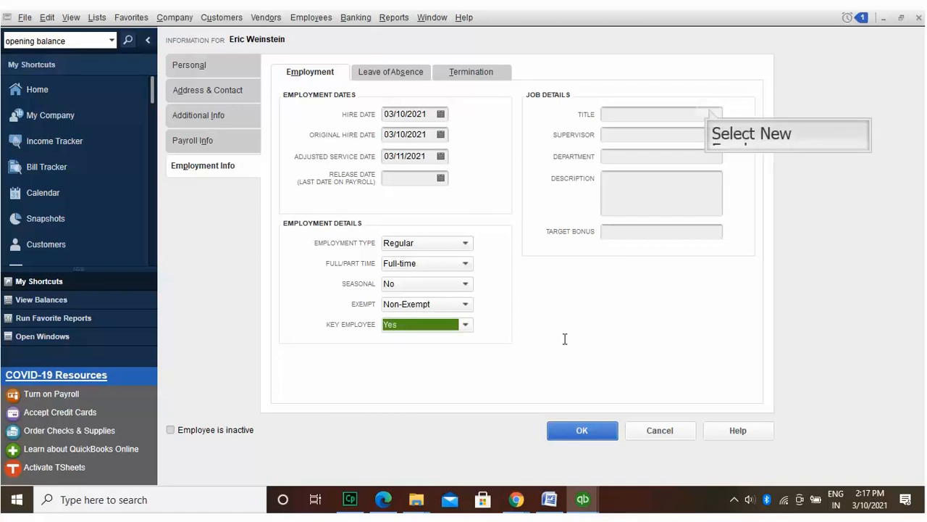
Step: Enter the job title 'Superviser Carpenter' and assign the listed employee as supervisor
left_click(710, 110)
type("Supervoi")
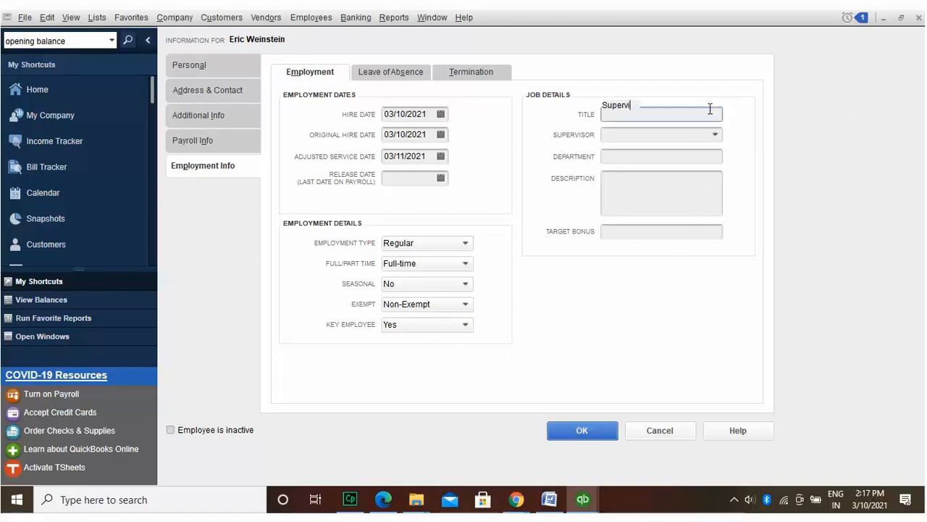
type("sor")
key("BackSpace")
key("BackSpace")
key("BackSpace")
key("BackSpace")
key("BackSpace")
type("iser")
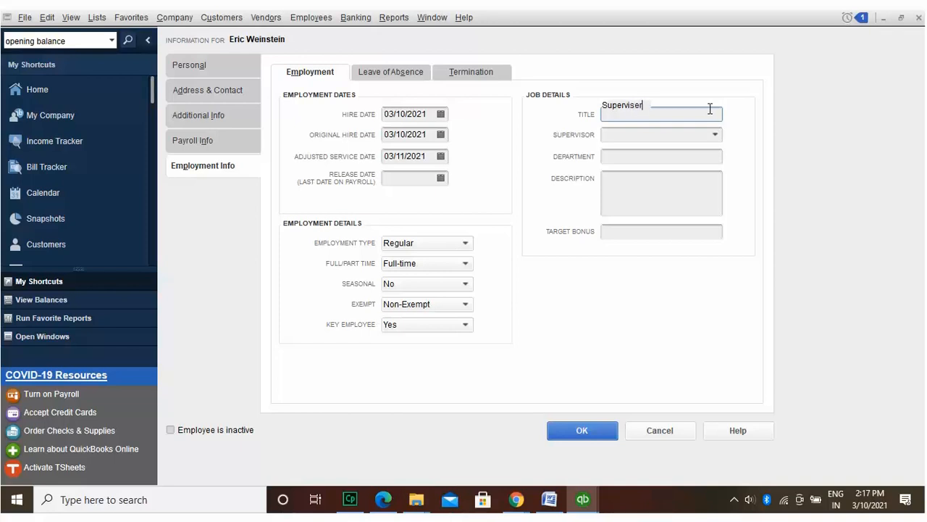
type(" Carpenter")
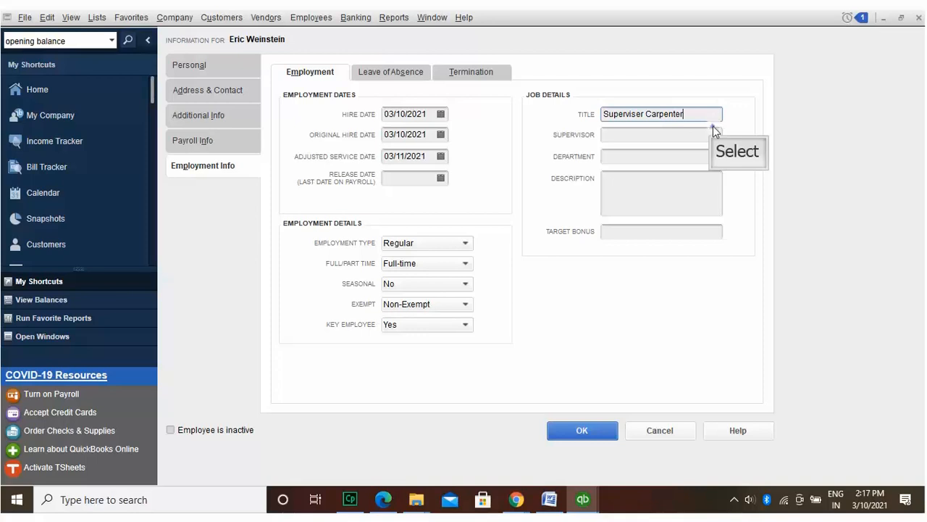
left_click(715, 134)
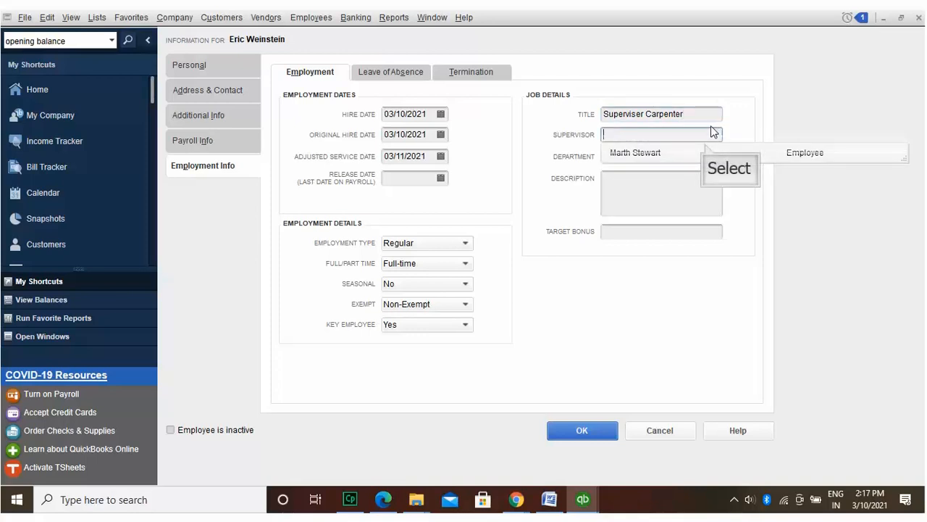
left_click(706, 152)
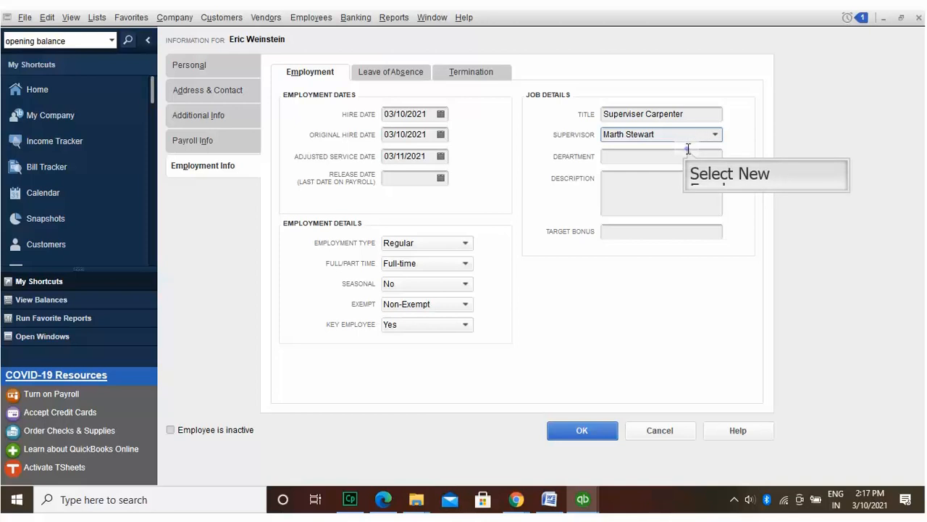
Step: Enter department 'sales and service' and description 'Fix Tables and re-decor tables'
left_click(689, 152)
type("sales and service")
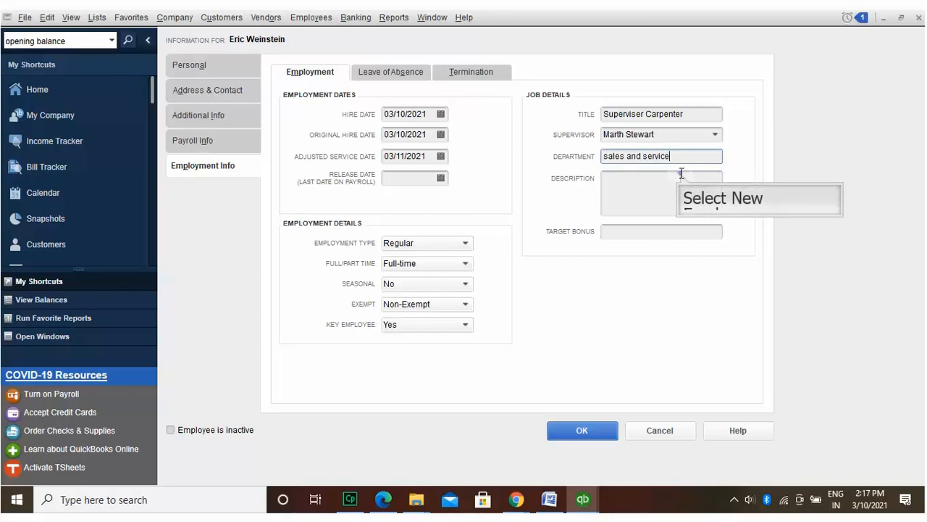
left_click(681, 173)
type("Fix Tables ")
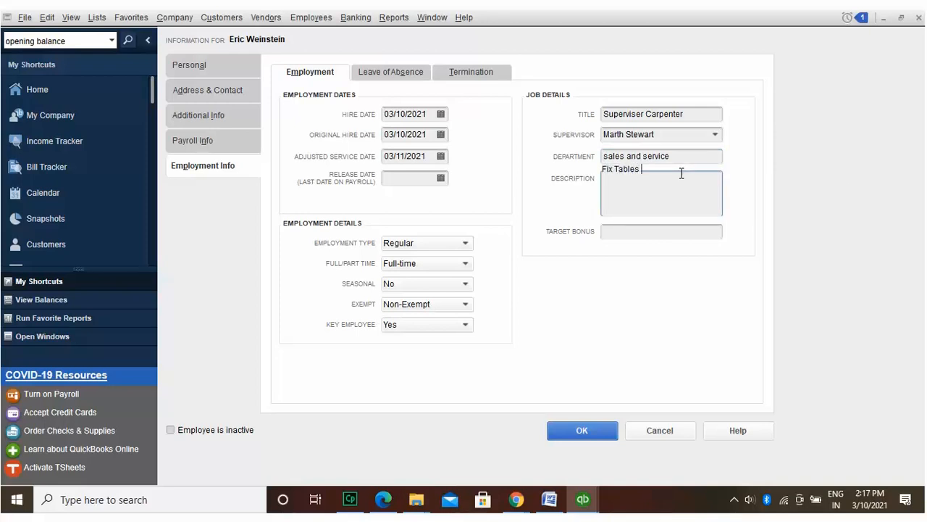
type("and re-decor tables")
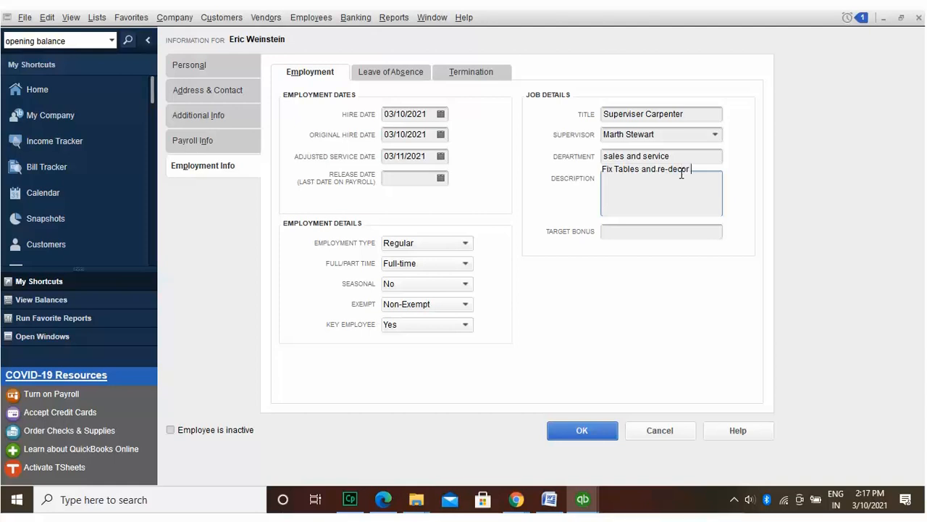
Step: Save the employment details, set up taxes now, and set federal filing status Married with 125 allowances
left_click(590, 423)
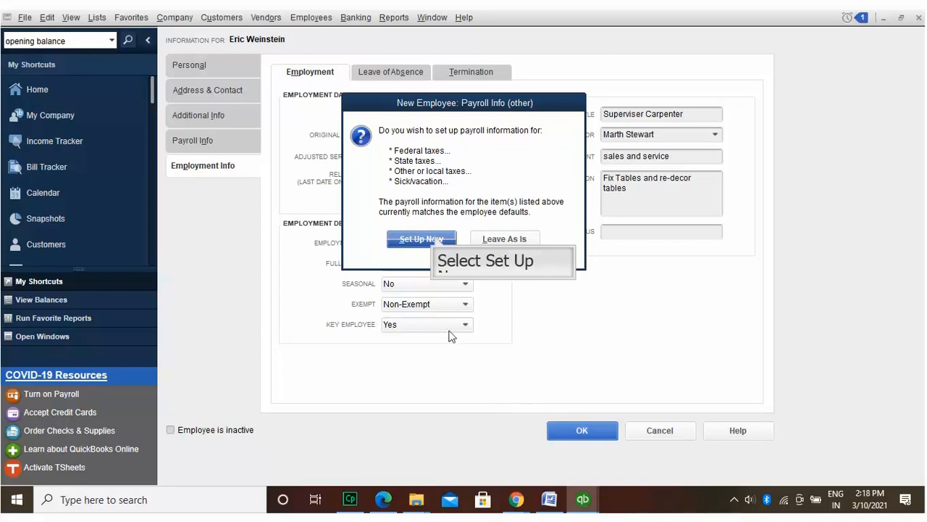
left_click(435, 239)
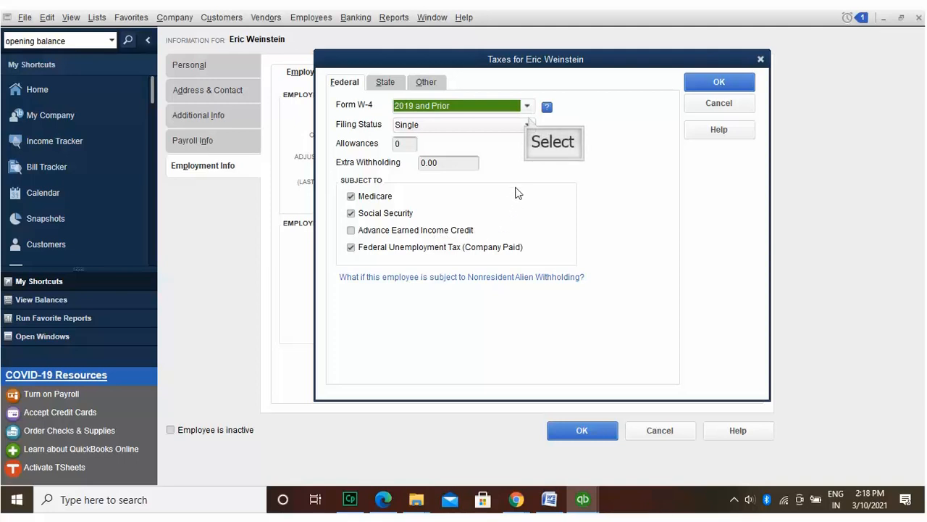
left_click(528, 124)
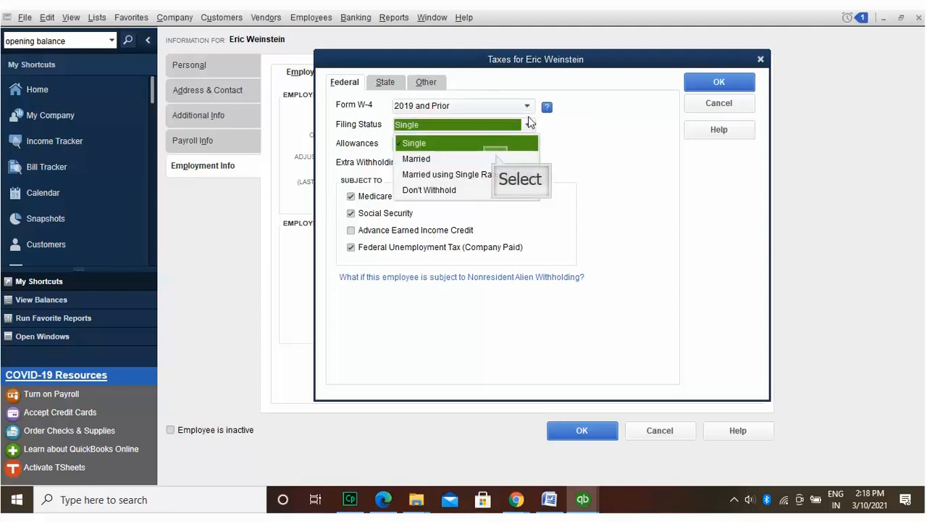
left_click(496, 156)
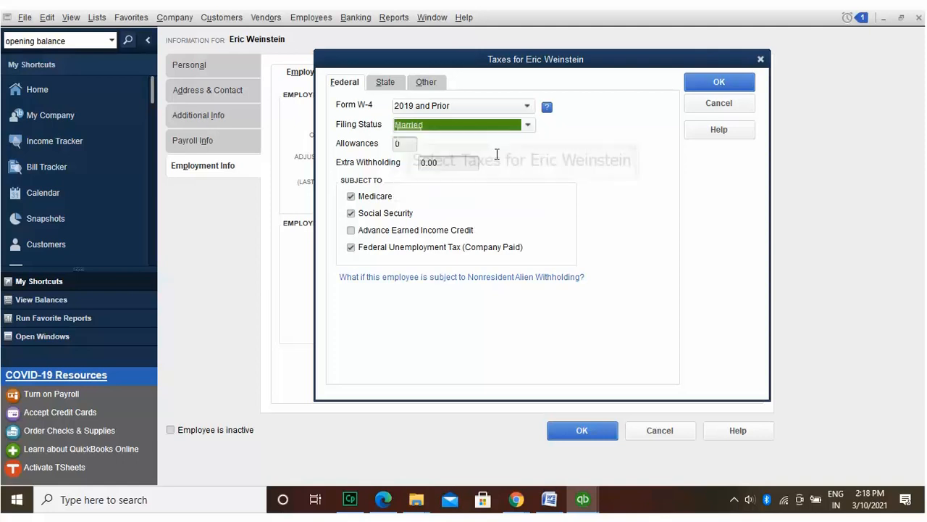
left_click(410, 137)
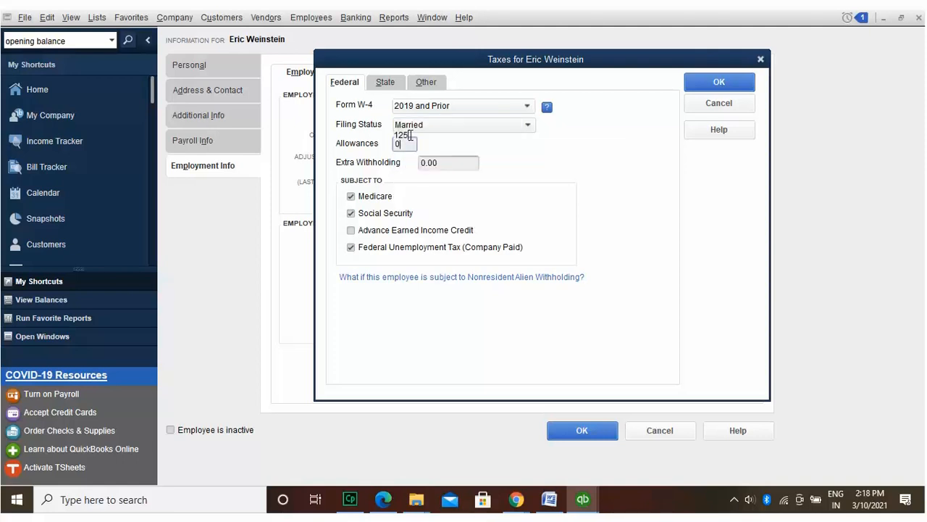
type("125")
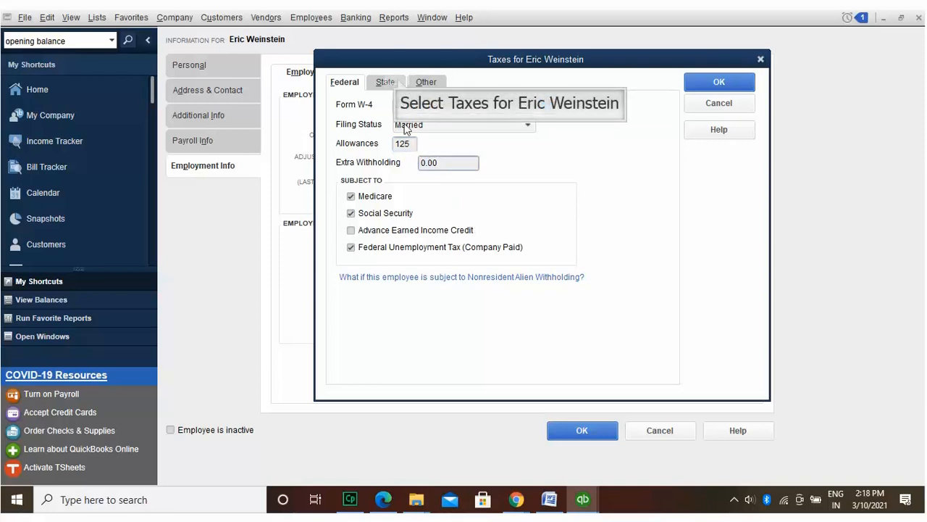
Step: Set the state worked and the withholding state to MI
left_click(397, 81)
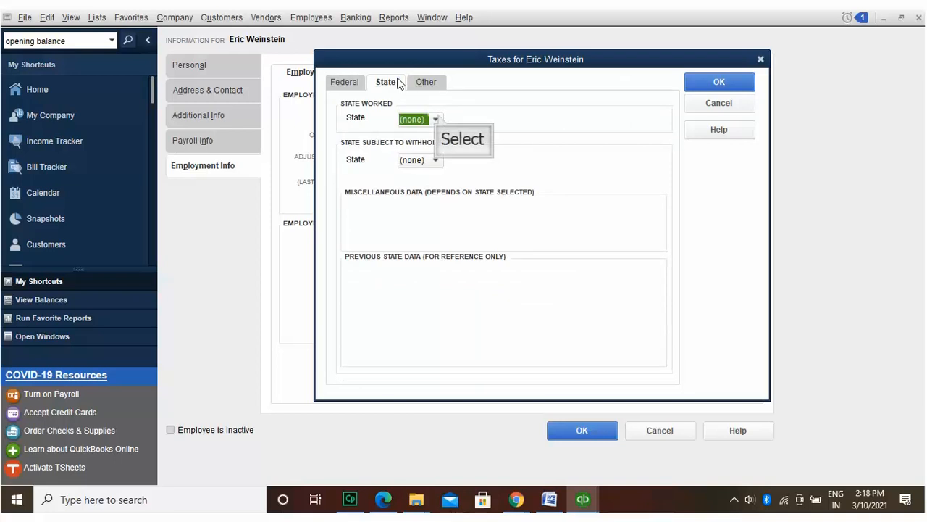
left_click(436, 118)
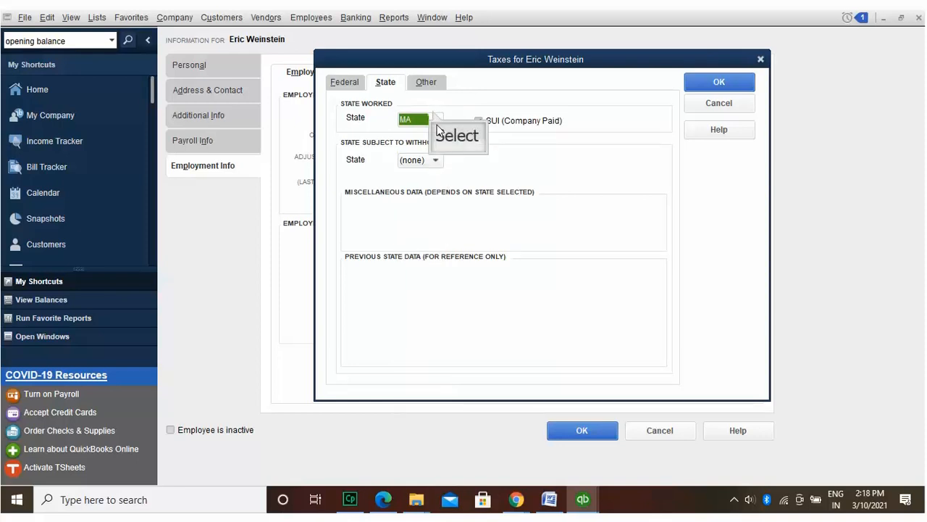
left_click(433, 112)
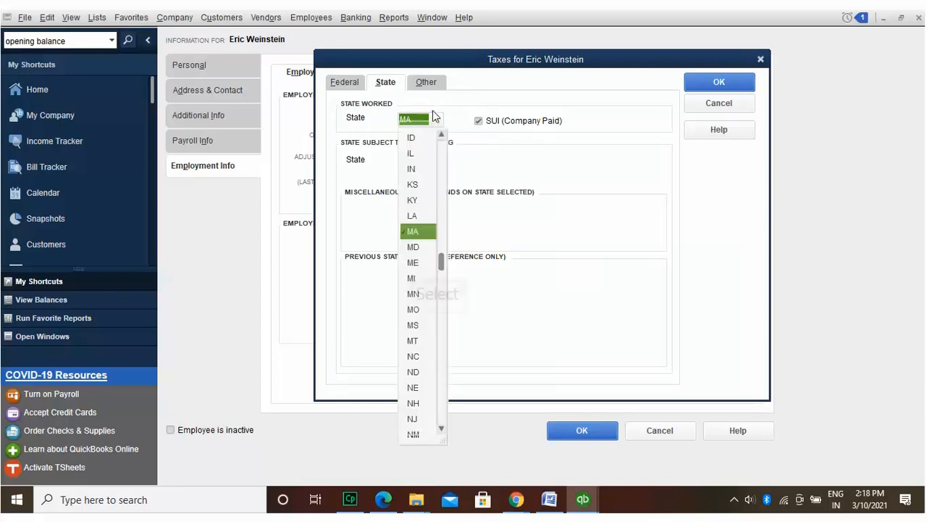
left_click(415, 275)
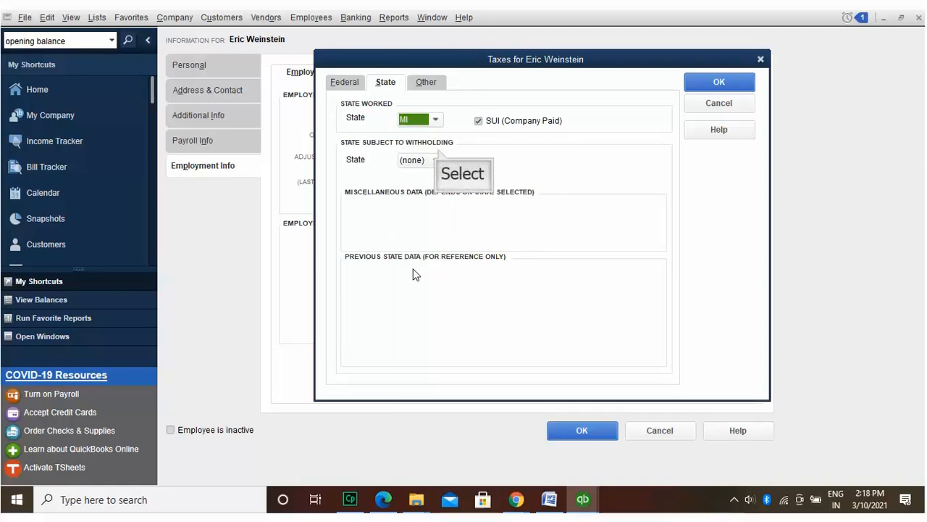
left_click(437, 155)
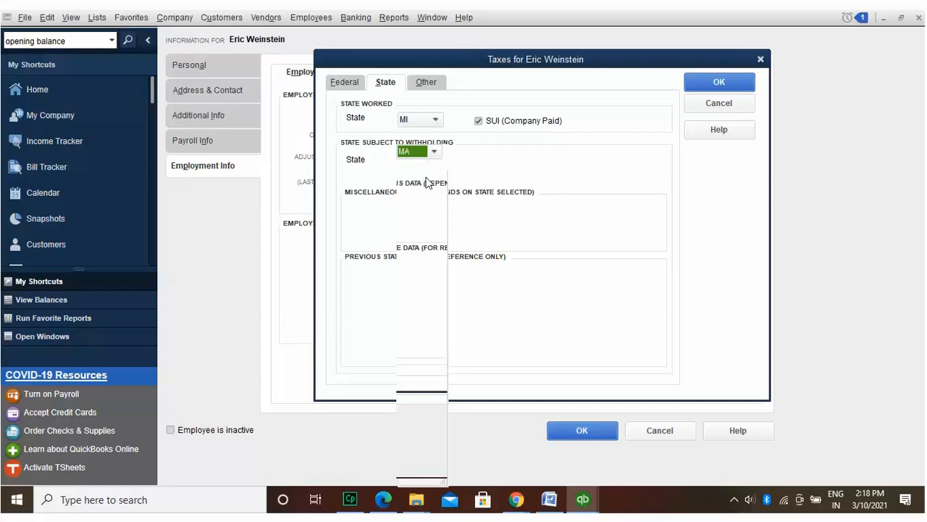
left_click(425, 220)
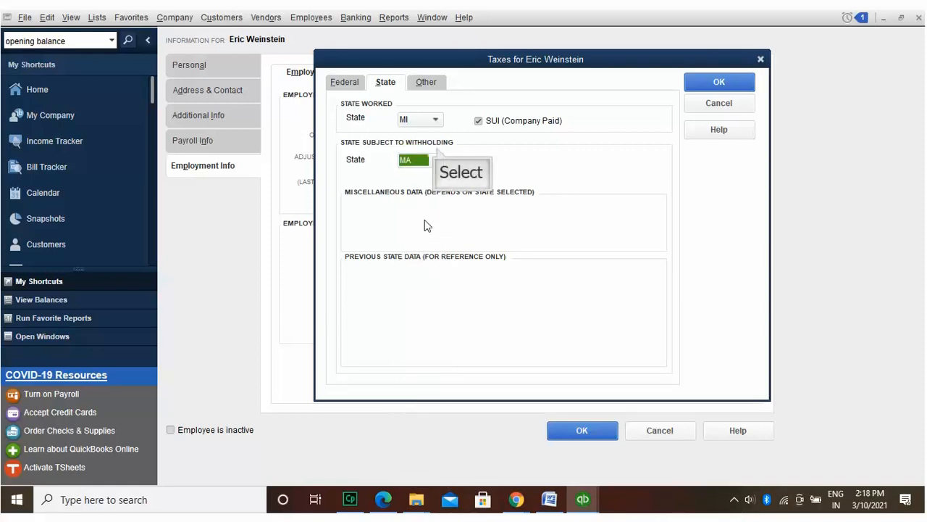
left_click(438, 154)
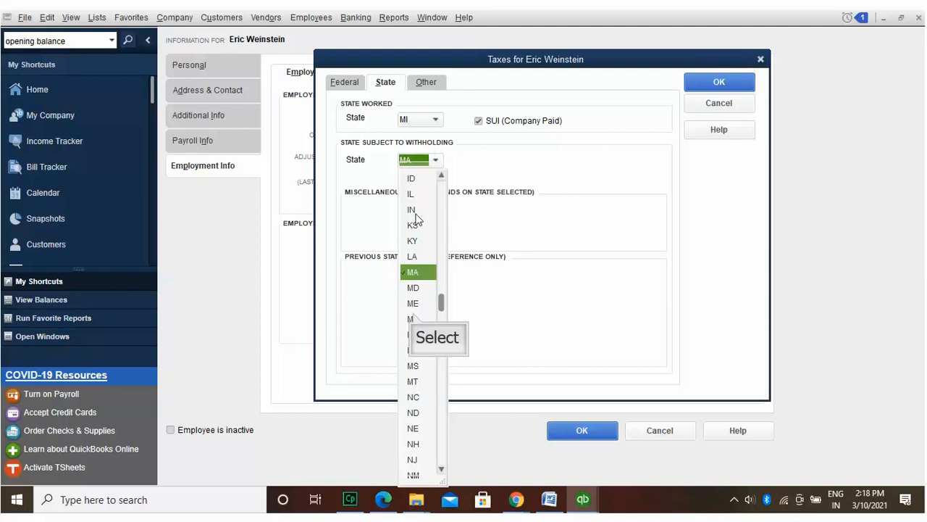
left_click(415, 319)
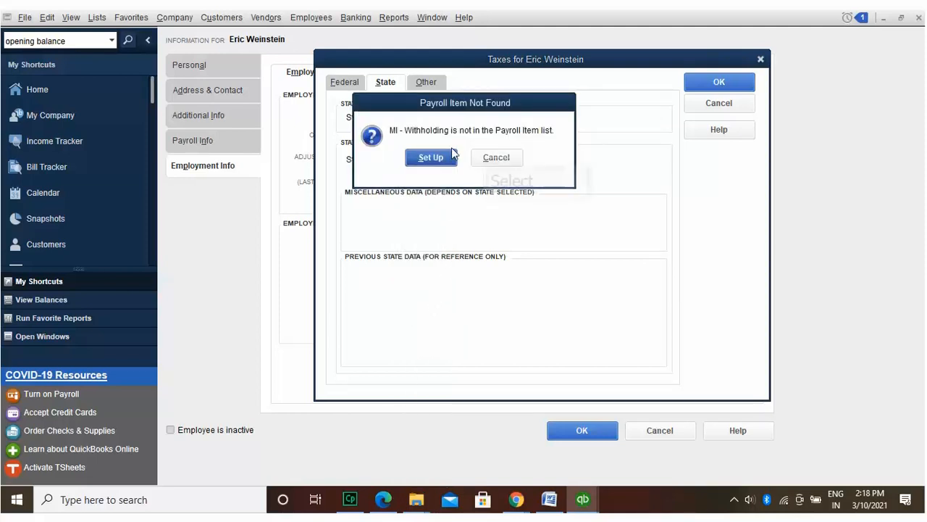
Step: Get past the missing-item and withholding warnings, save, and set up the missing MI unemployment item
left_click(487, 156)
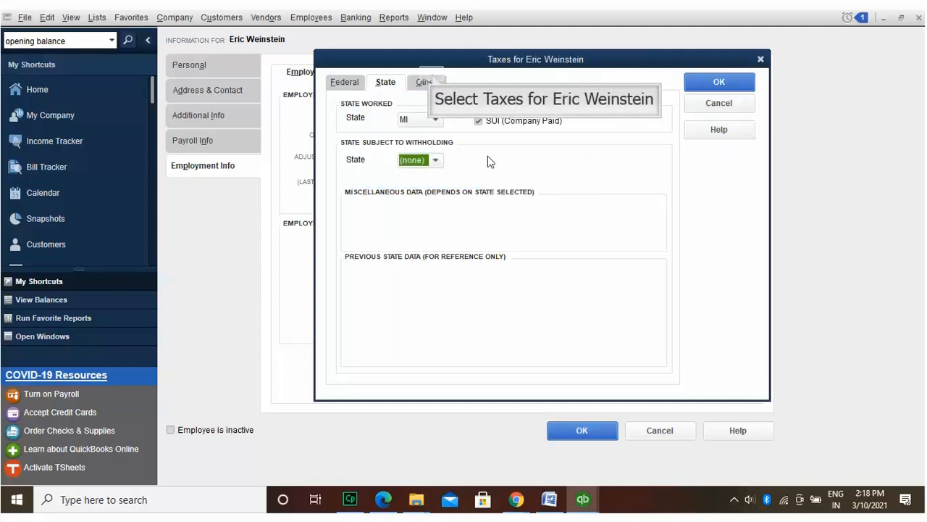
left_click(432, 79)
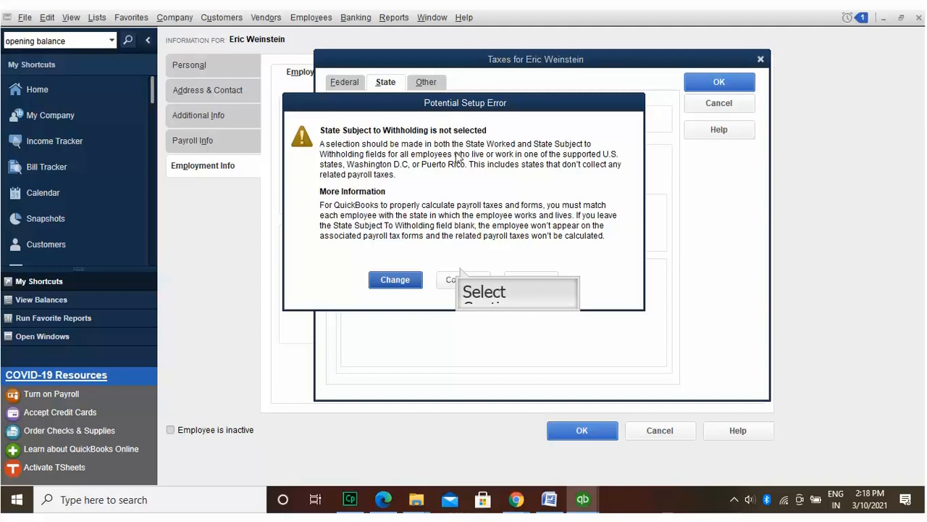
left_click(462, 274)
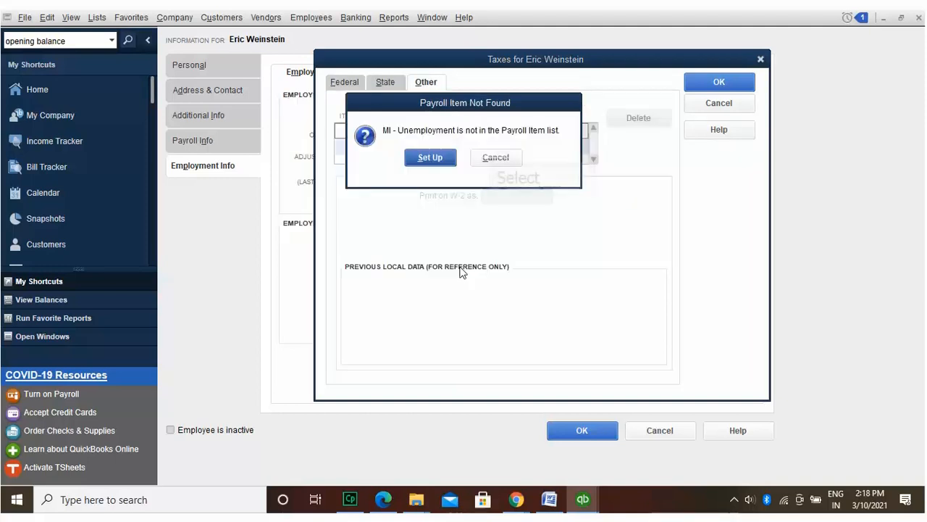
left_click(496, 158)
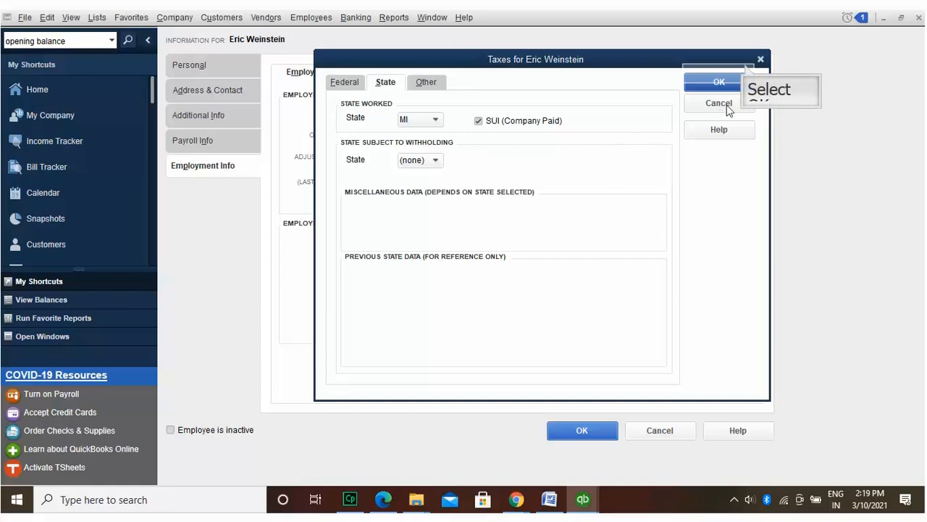
left_click(724, 81)
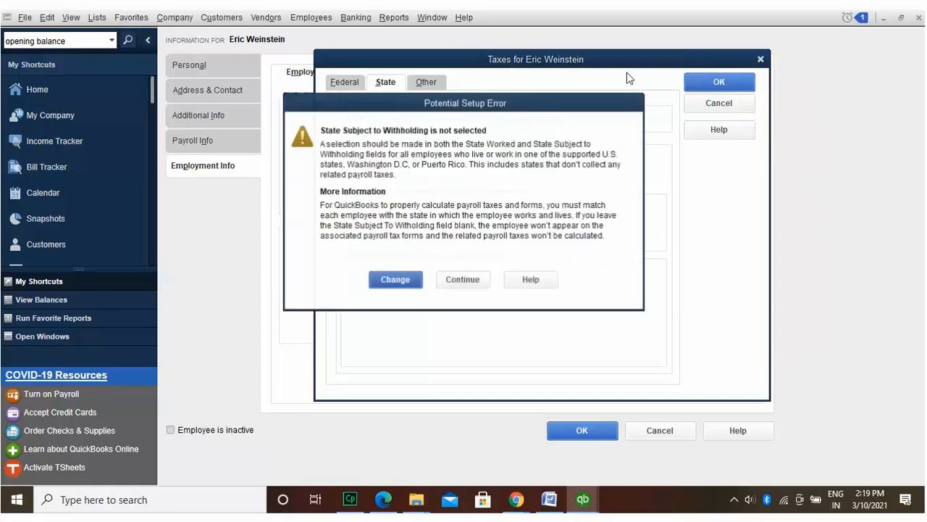
left_click(444, 276)
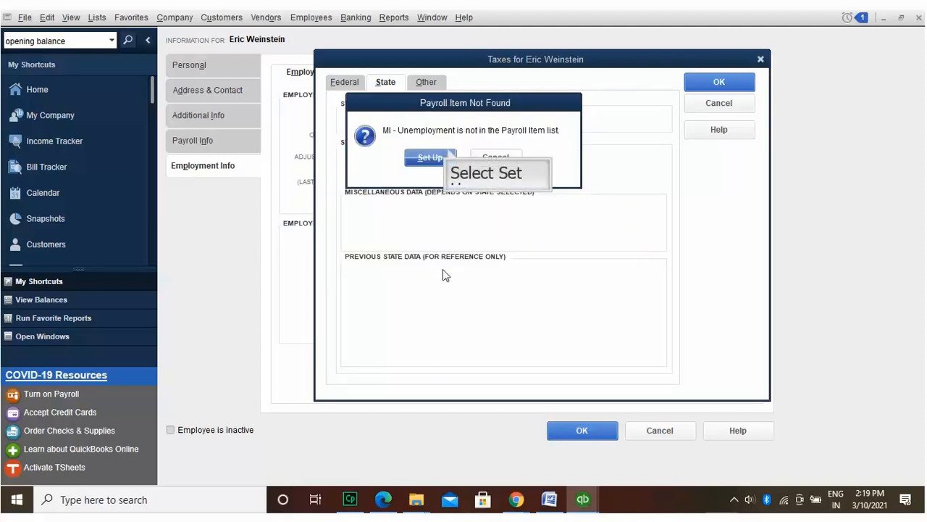
left_click(450, 153)
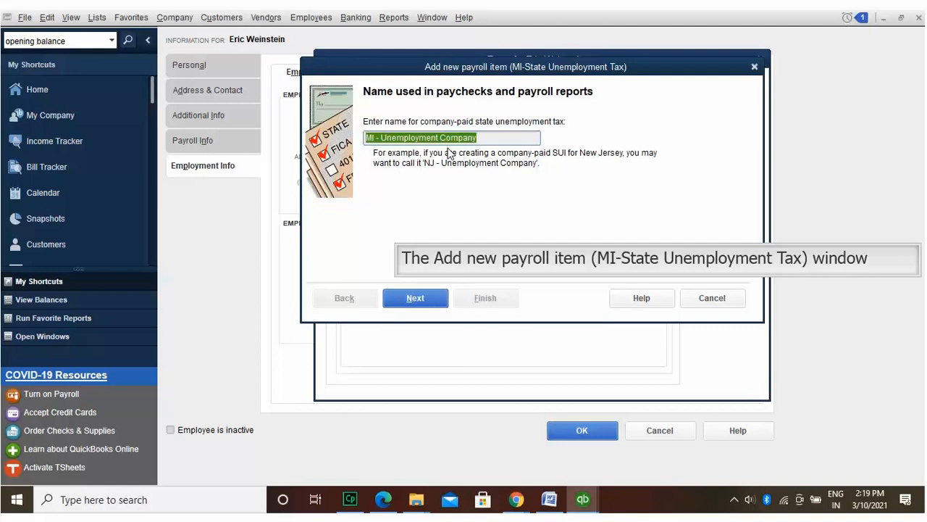
Step: Keep the default SUI item name and add a new agency vendor from the agency list
left_click(429, 297)
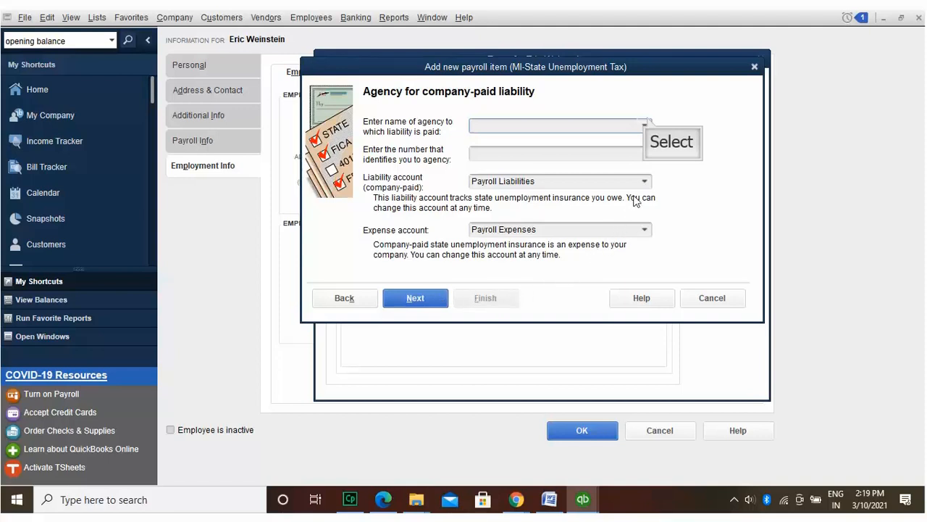
left_click(647, 120)
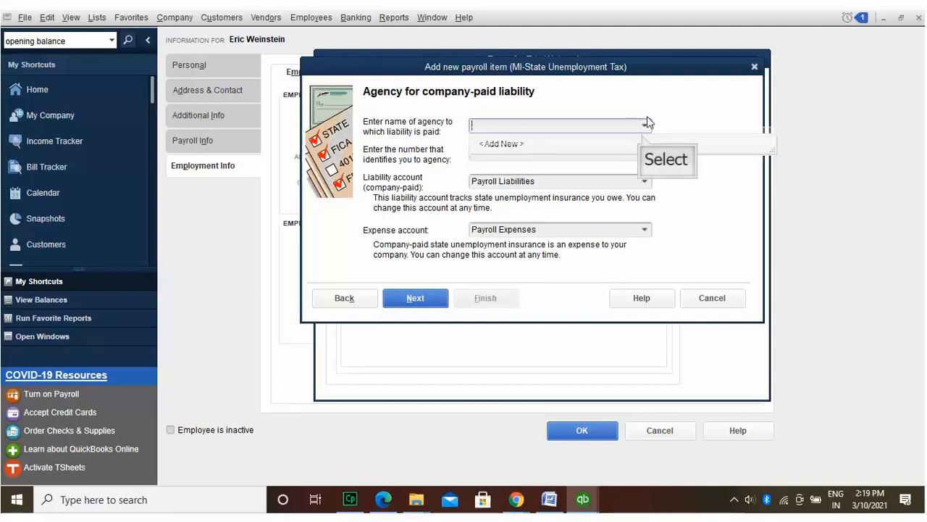
left_click(643, 141)
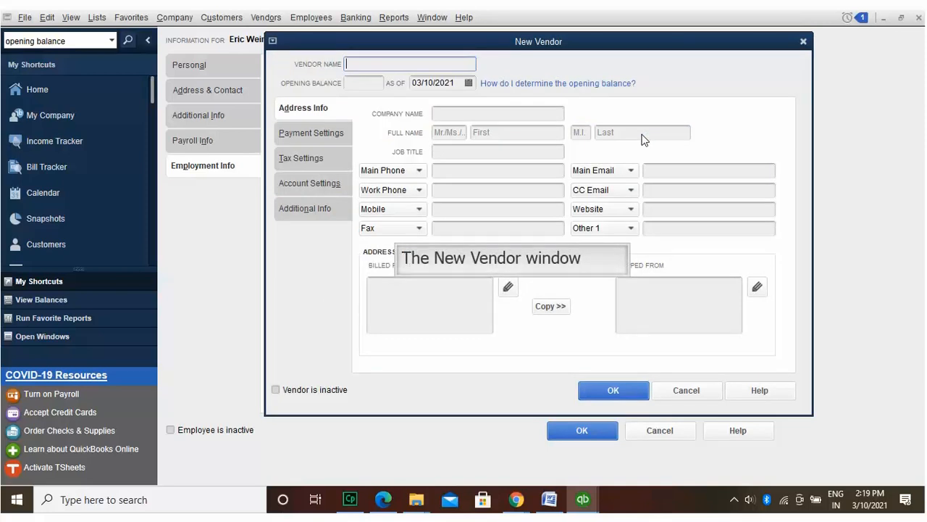
Step: Name the new vendor Michigan State Tax with a 1,250.00 opening balance
type("Mi")
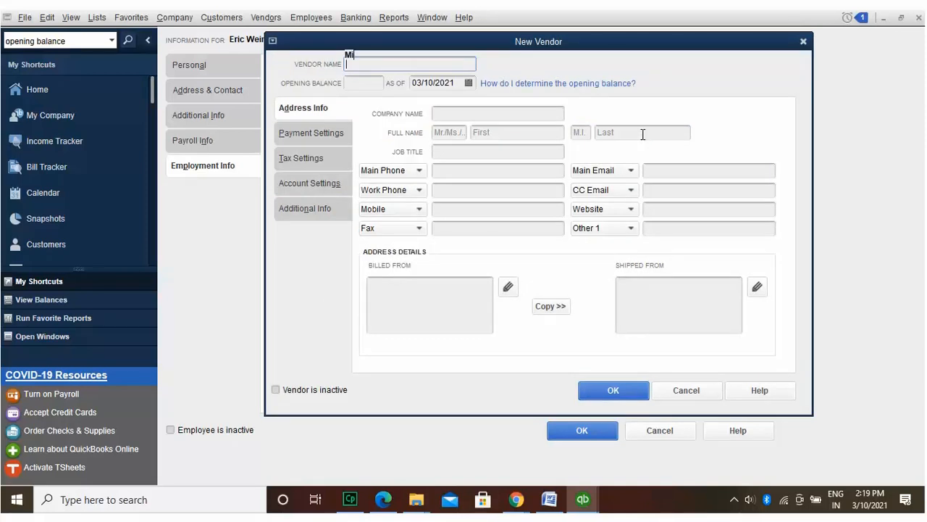
type("chigan State Tax")
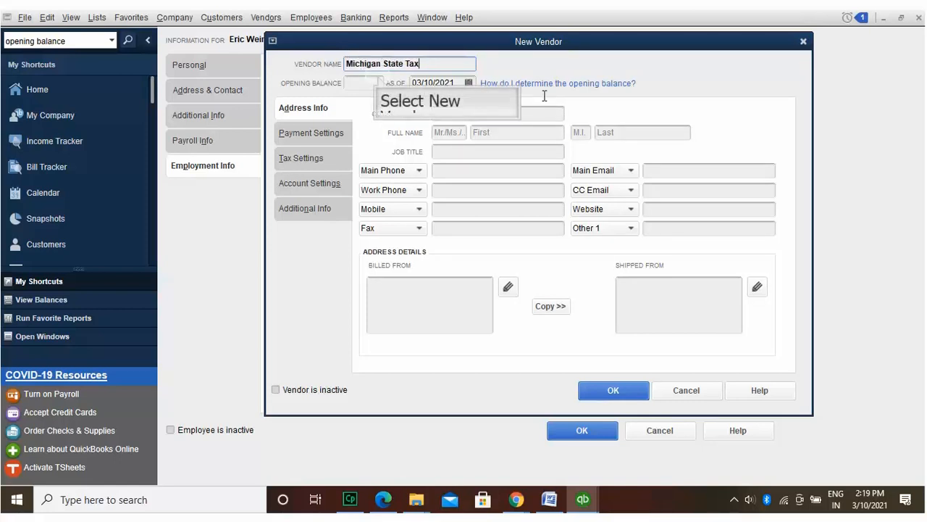
left_click(376, 81)
type("1250")
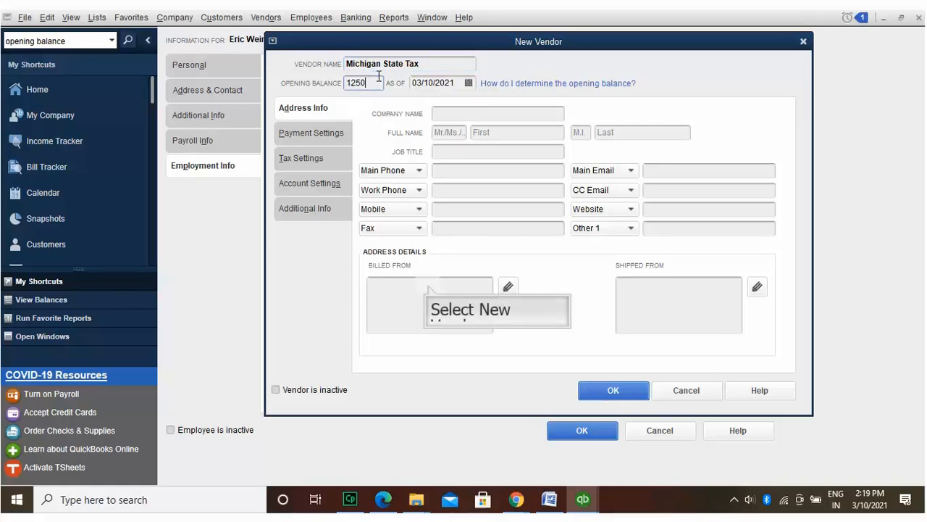
Step: Enter the billed-from address East Lansing, Michigan 488321 and copy it to shipped-from
left_click(429, 288)
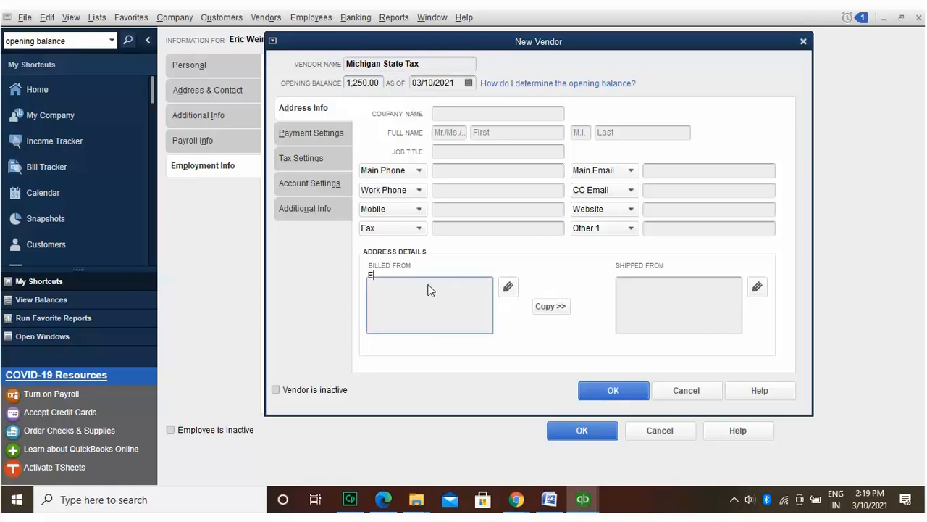
type("East lansing")
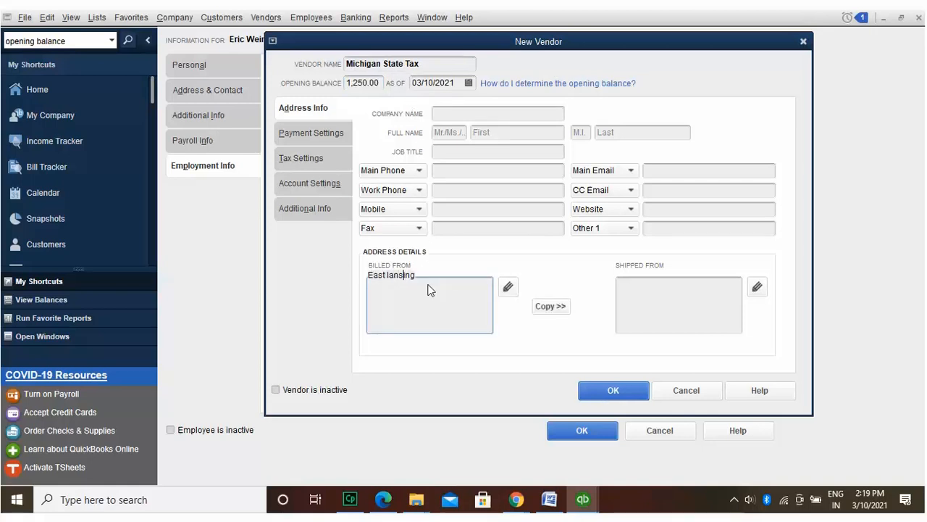
key("Left")
key("Left")
key("Left")
key("Left")
key("Left")
key("Left")
key("BackSpace")
type("L")
key("Return")
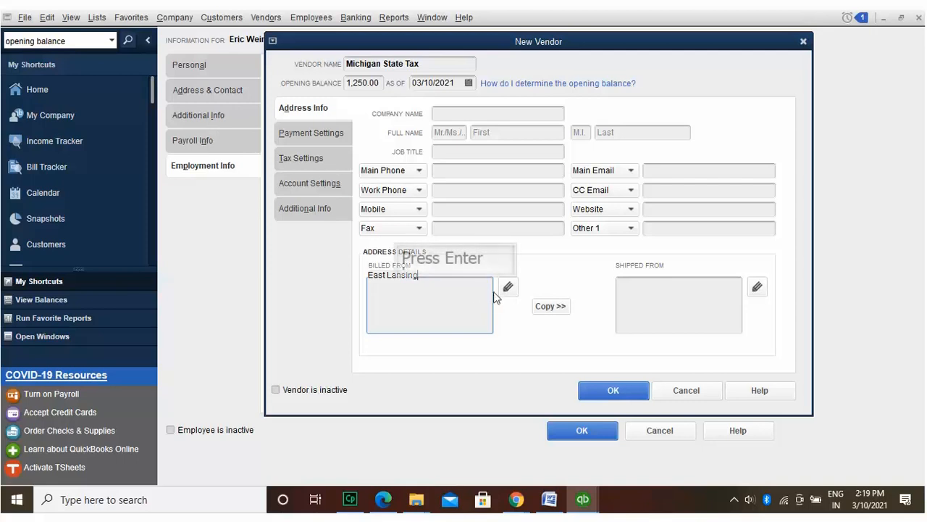
type("Michig")
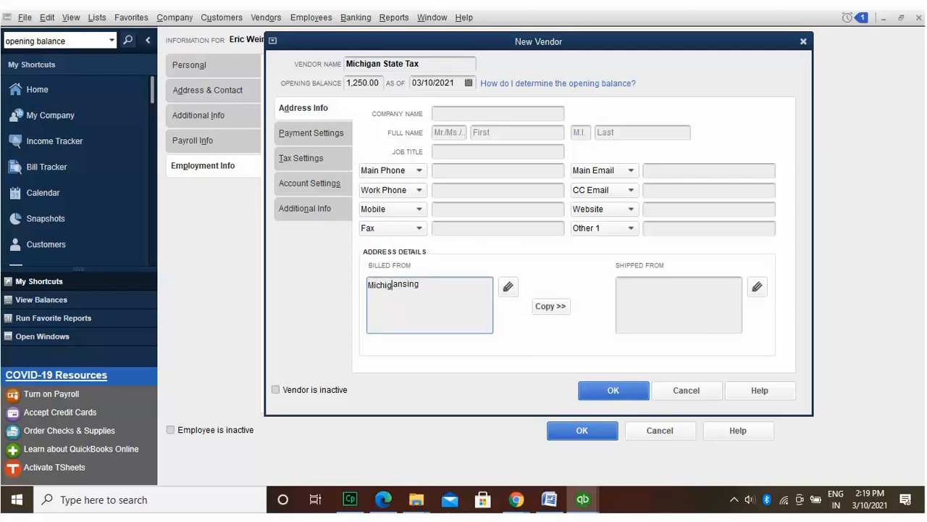
type("an 488321")
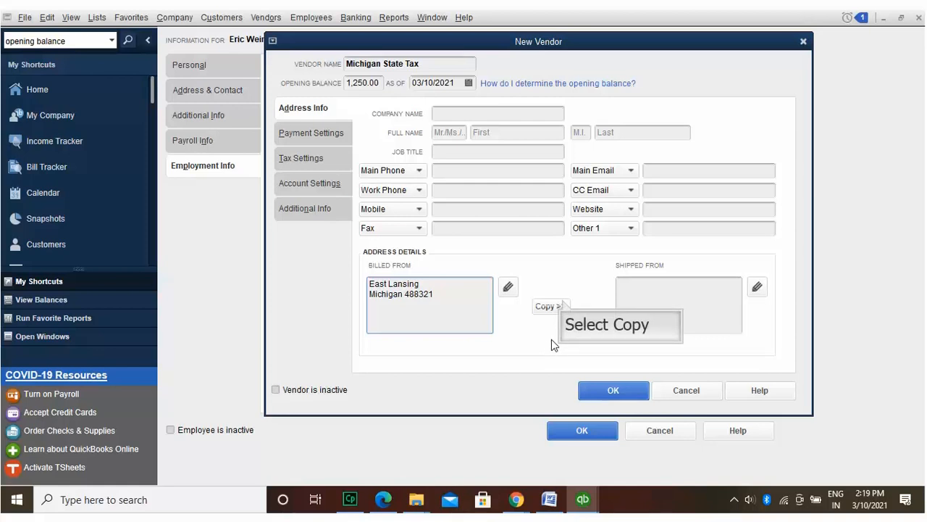
left_click(559, 306)
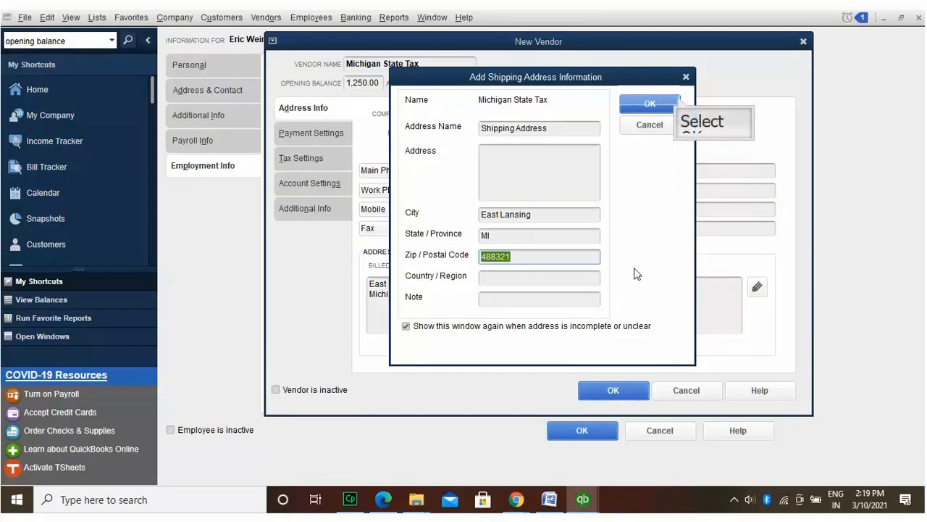
left_click(678, 98)
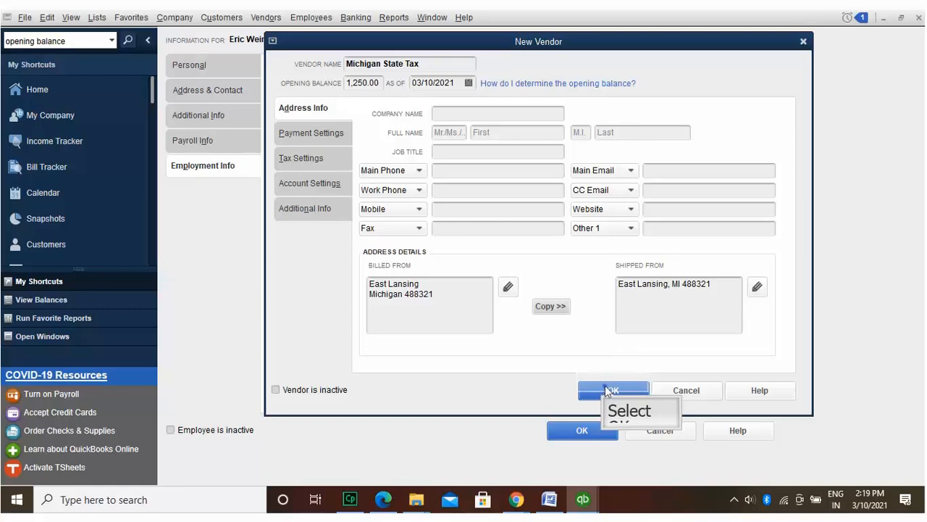
Step: Save the Michigan State Tax vendor and finish the MI unemployment item at 2.7% quarterly rates
left_click(605, 386)
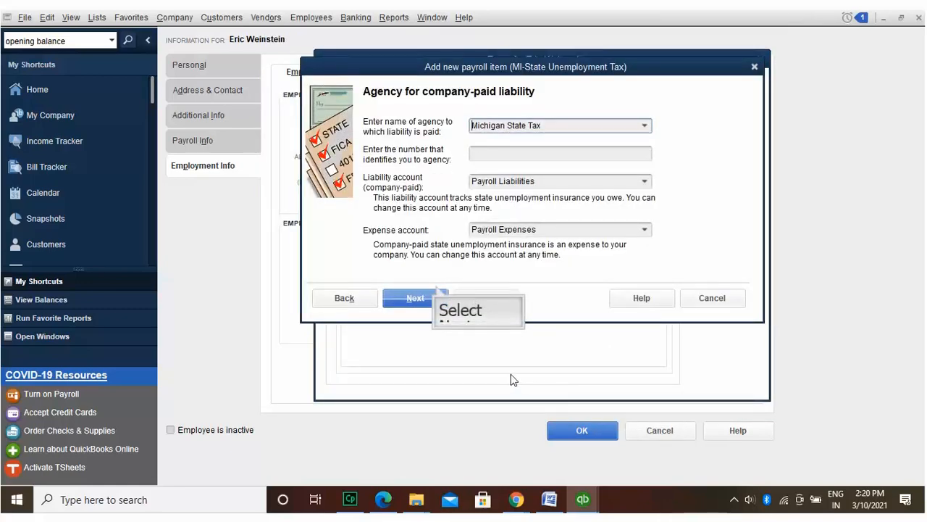
left_click(436, 290)
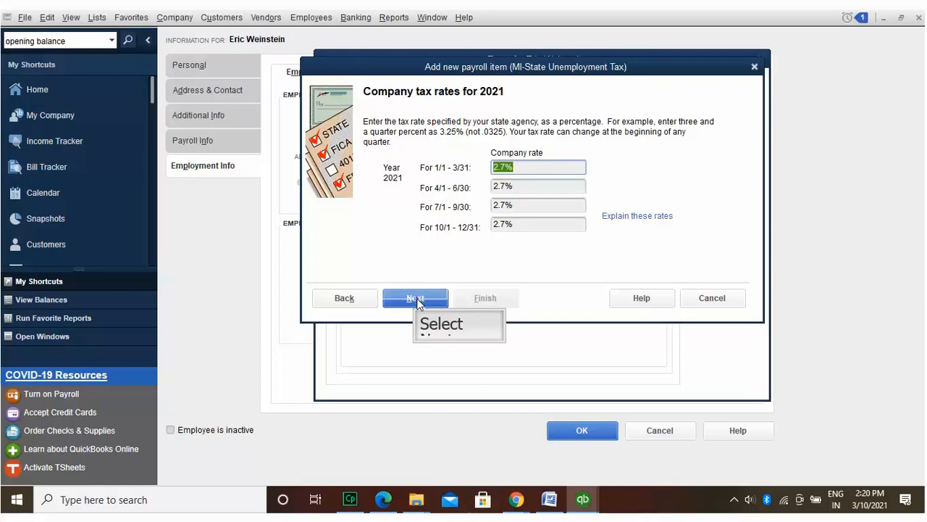
left_click(418, 301)
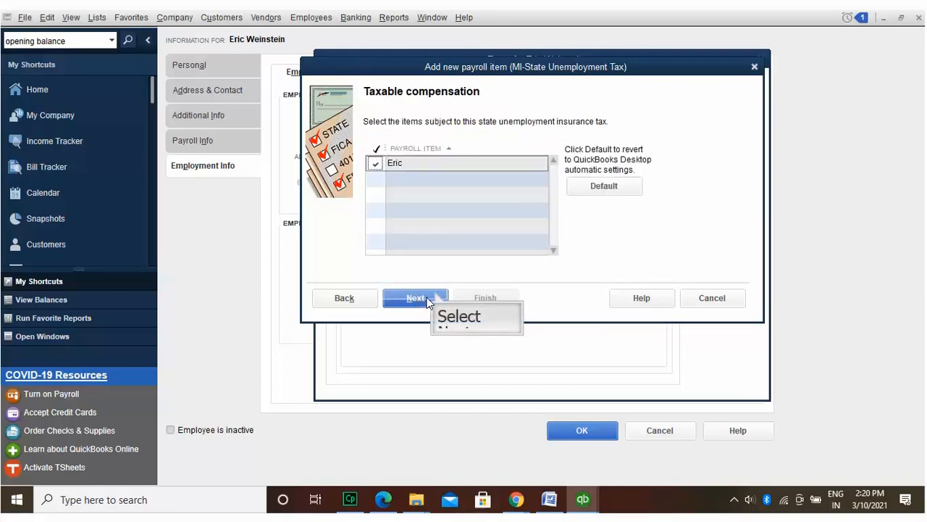
left_click(428, 299)
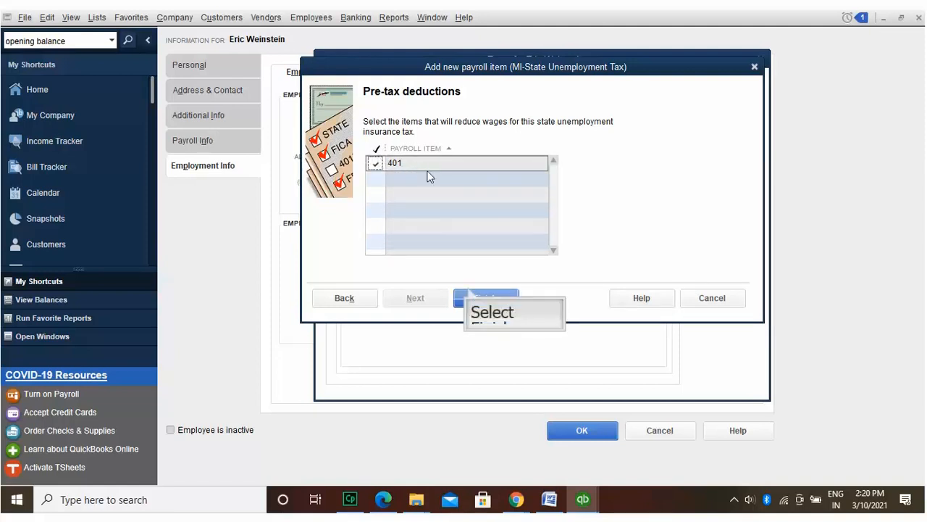
left_click(468, 294)
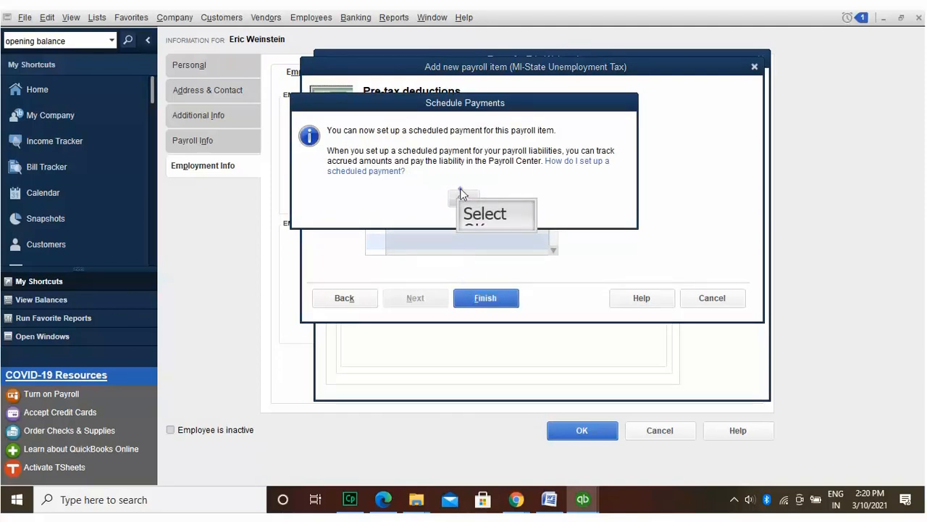
left_click(461, 196)
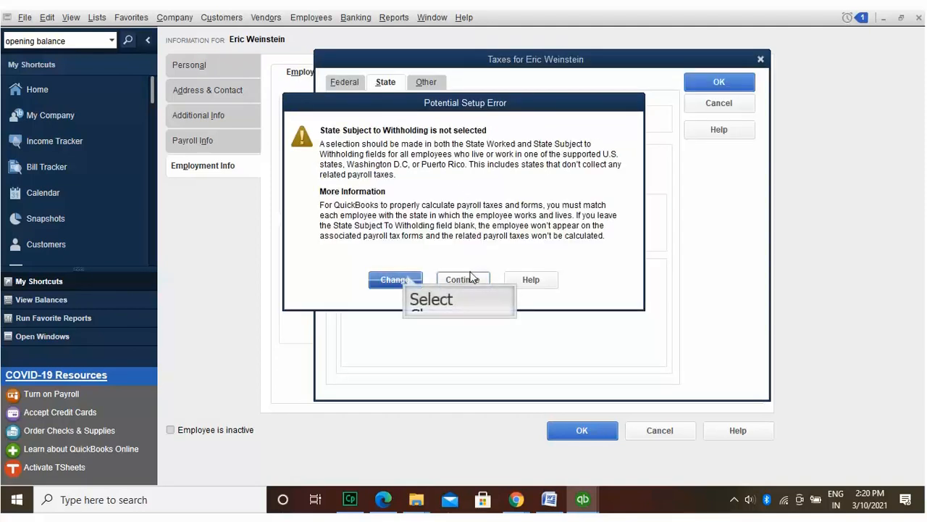
Step: Acknowledge the MI tax notices and go back to fix the missing withholding state
left_click(407, 279)
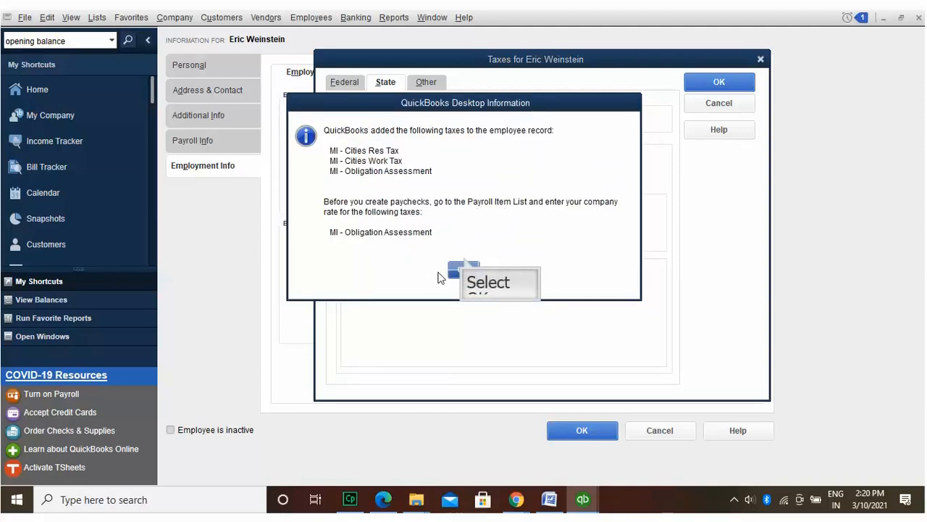
left_click(464, 270)
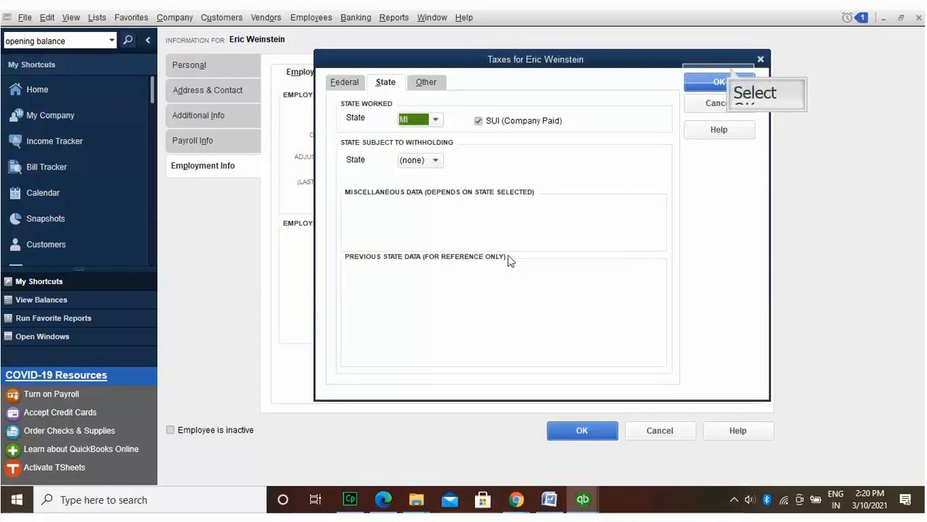
left_click(724, 80)
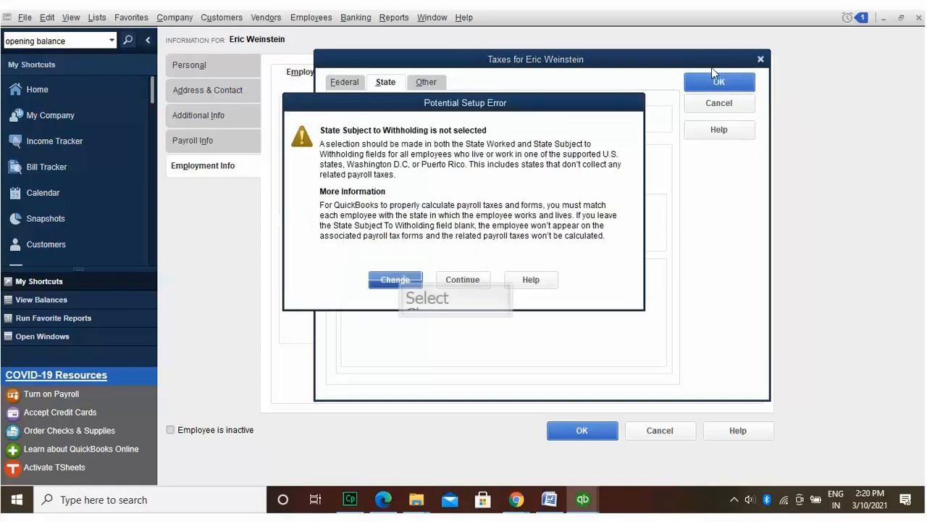
left_click(403, 278)
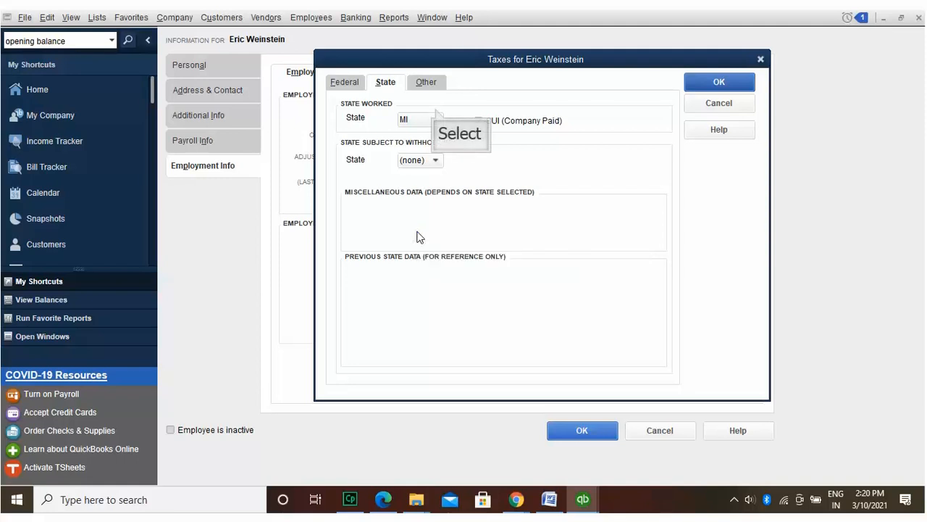
Step: Set State Worked to MI and exempt the employee from company-paid SUI
left_click(435, 112)
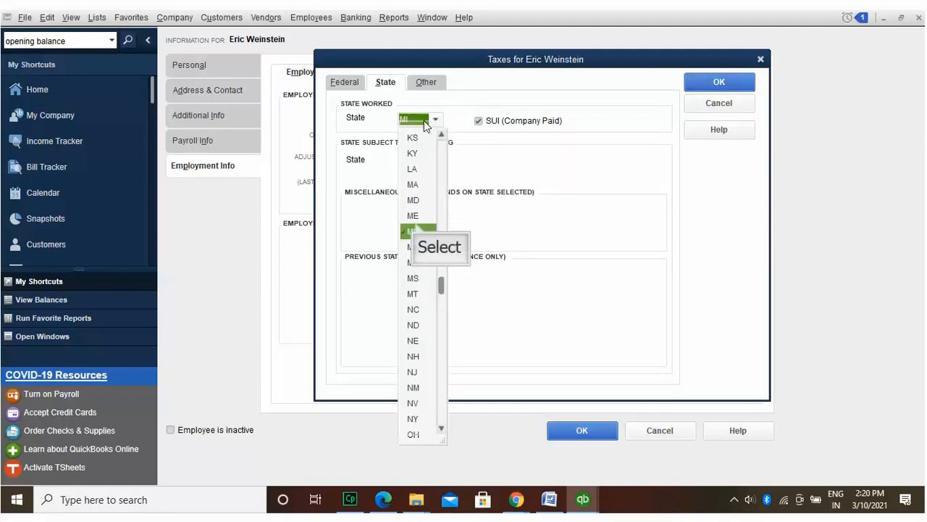
left_click(415, 229)
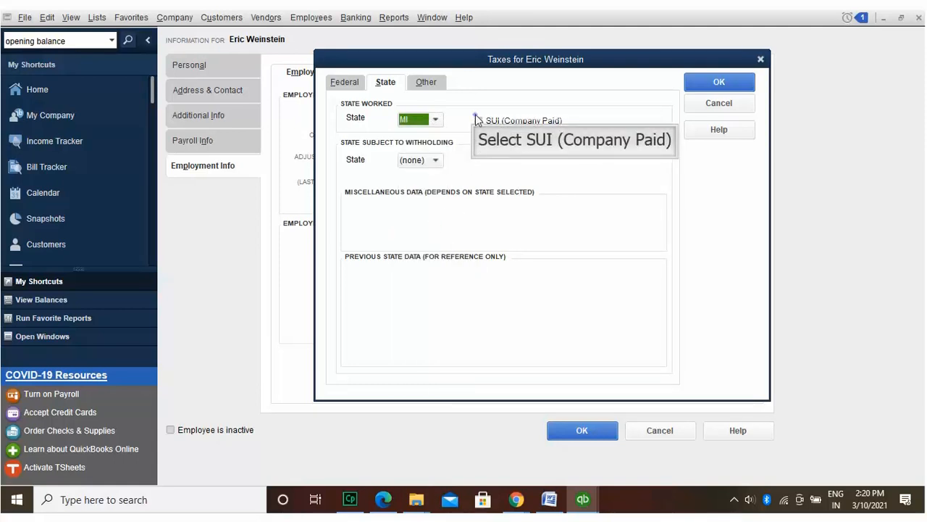
left_click(478, 120)
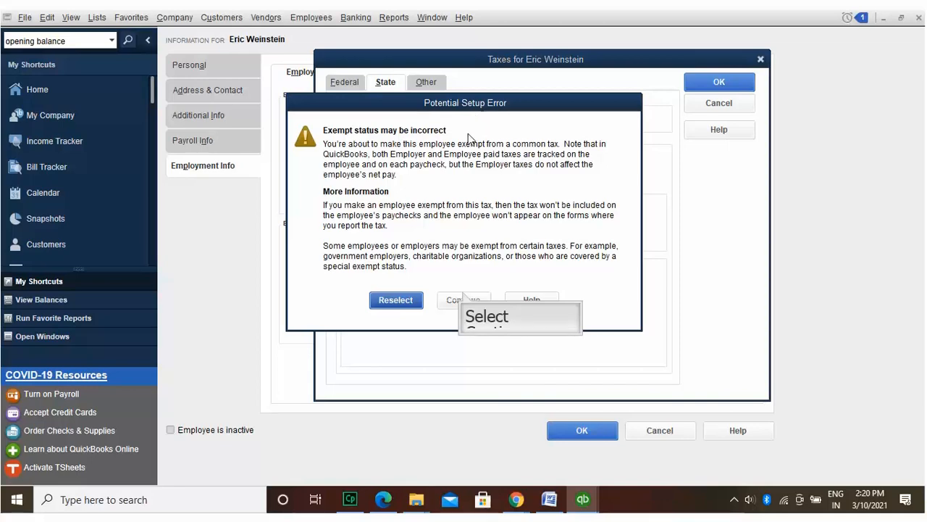
left_click(464, 298)
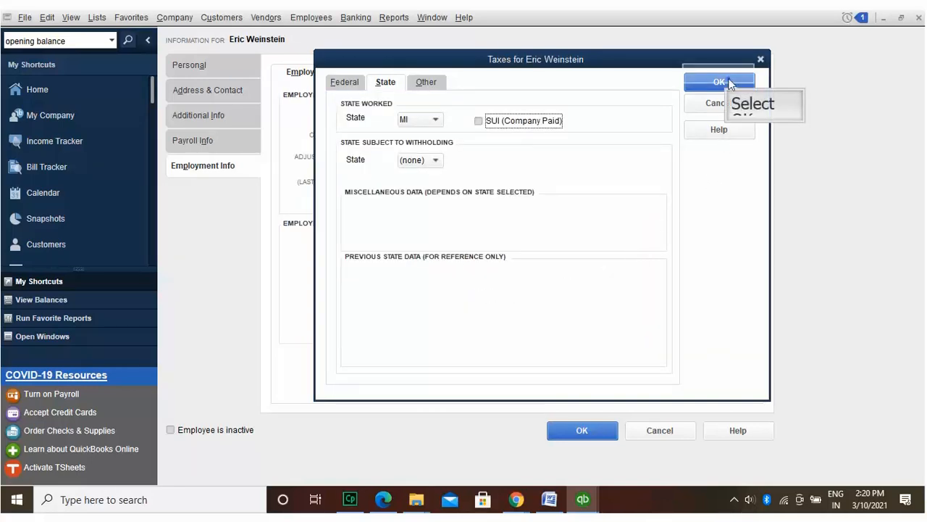
left_click(713, 82)
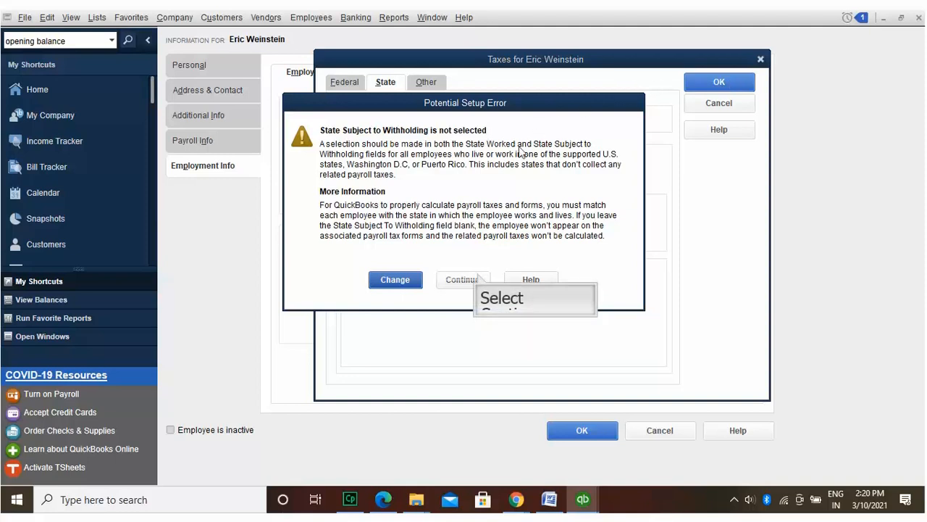
left_click(464, 279)
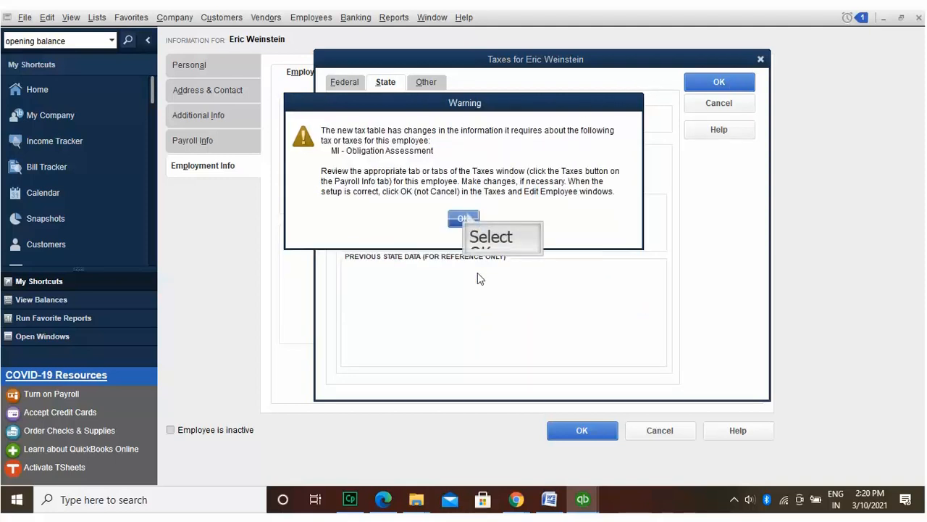
left_click(464, 218)
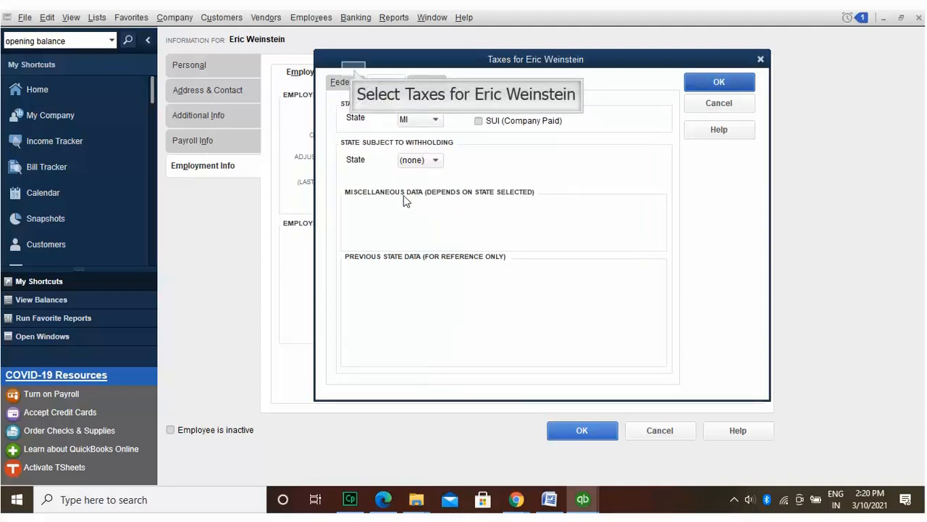
left_click(354, 75)
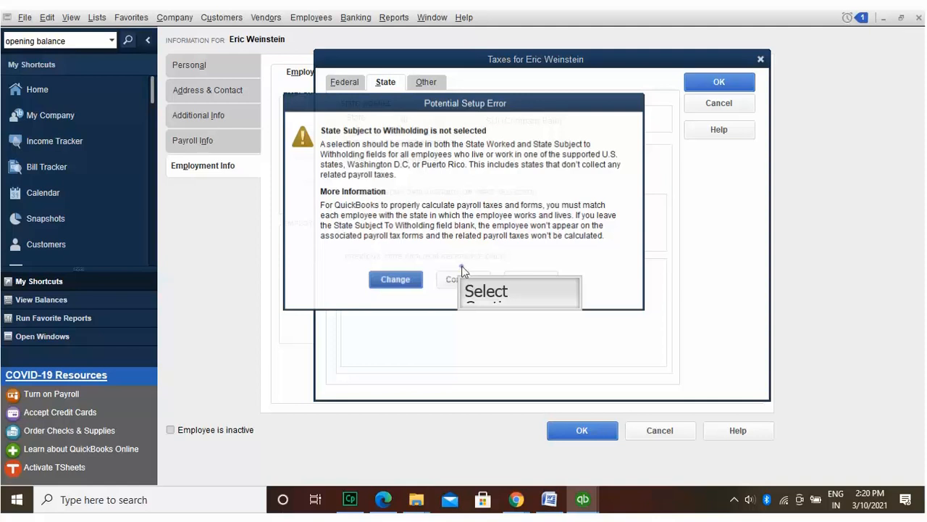
left_click(464, 274)
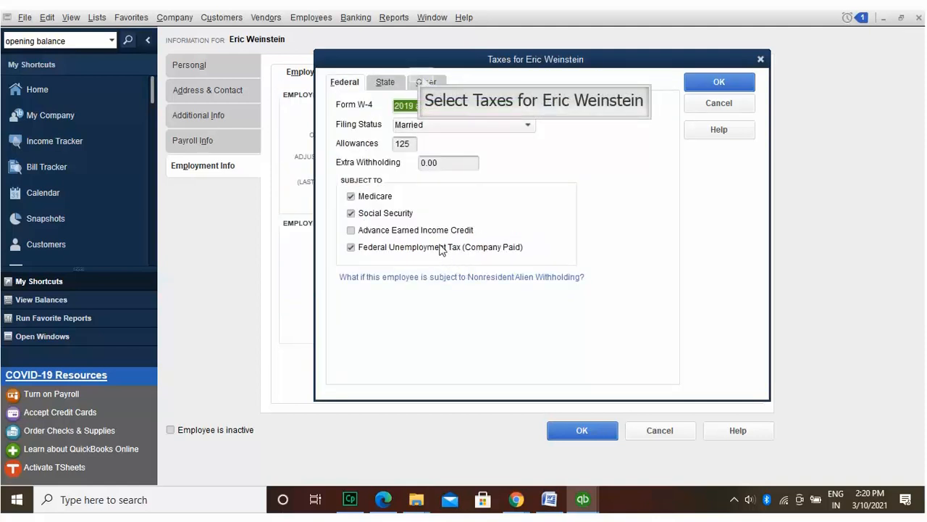
Step: Keep the employee subject to Medicare and Social Security and apply Advance Earned Income Credit
left_click(423, 81)
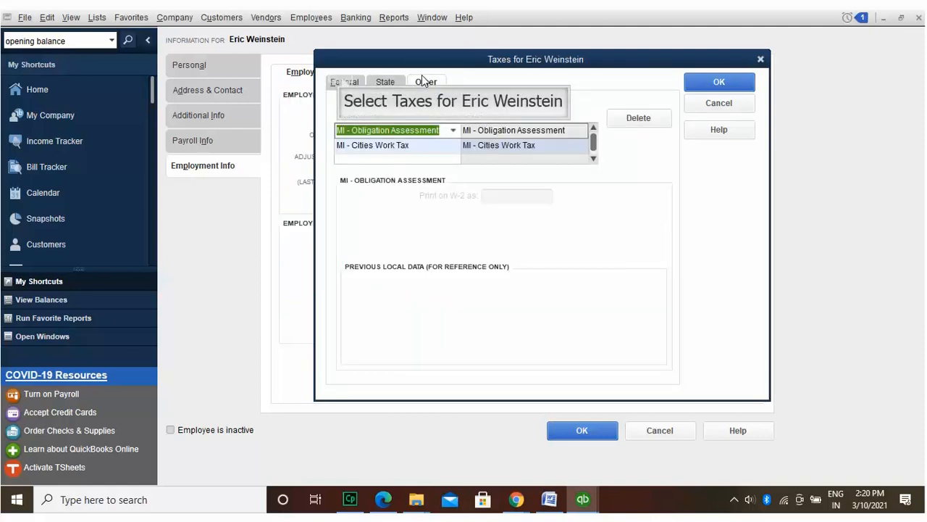
left_click(345, 81)
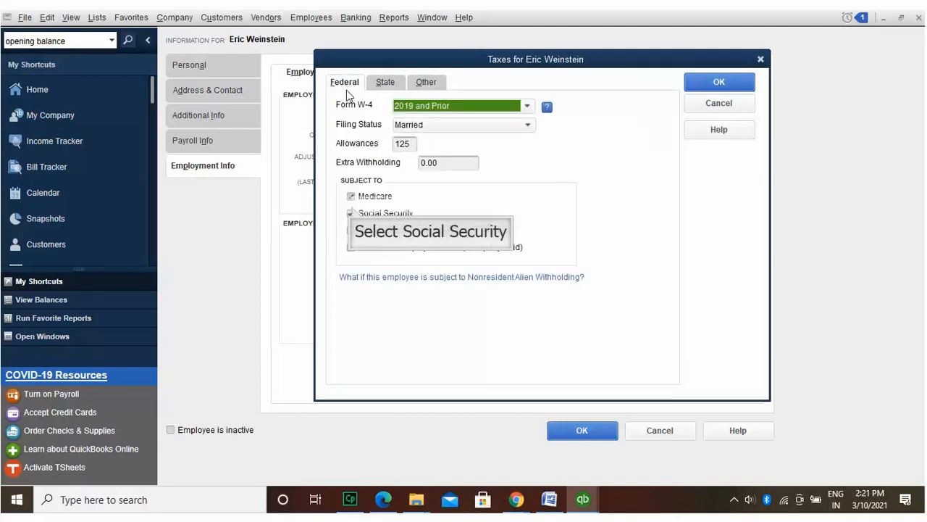
left_click(352, 213)
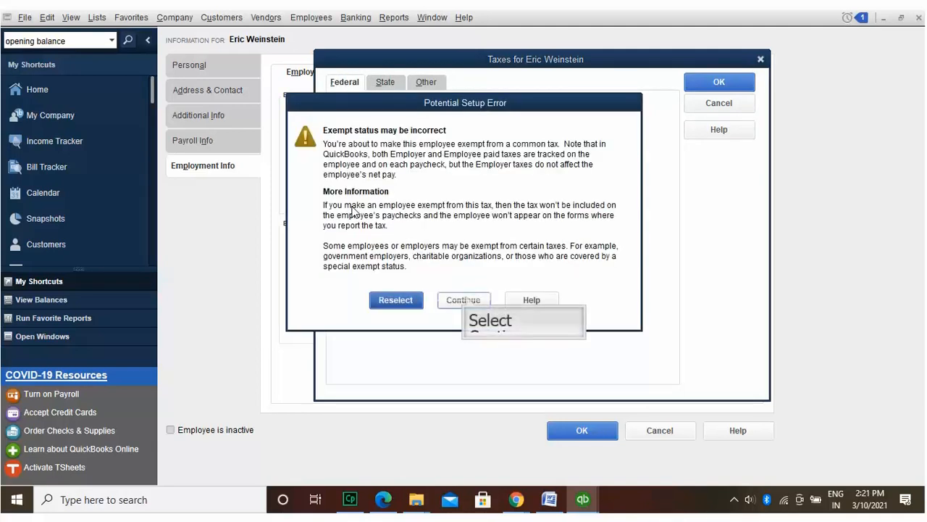
left_click(465, 299)
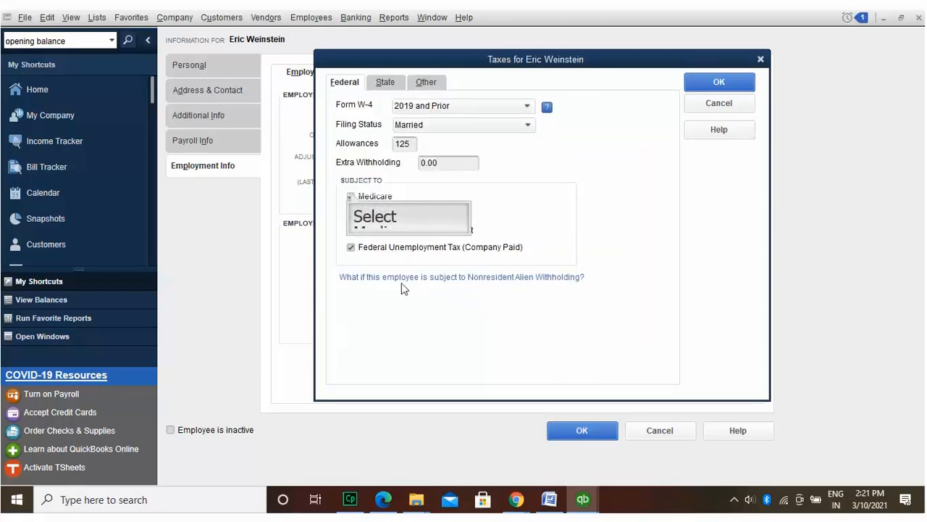
left_click(351, 196)
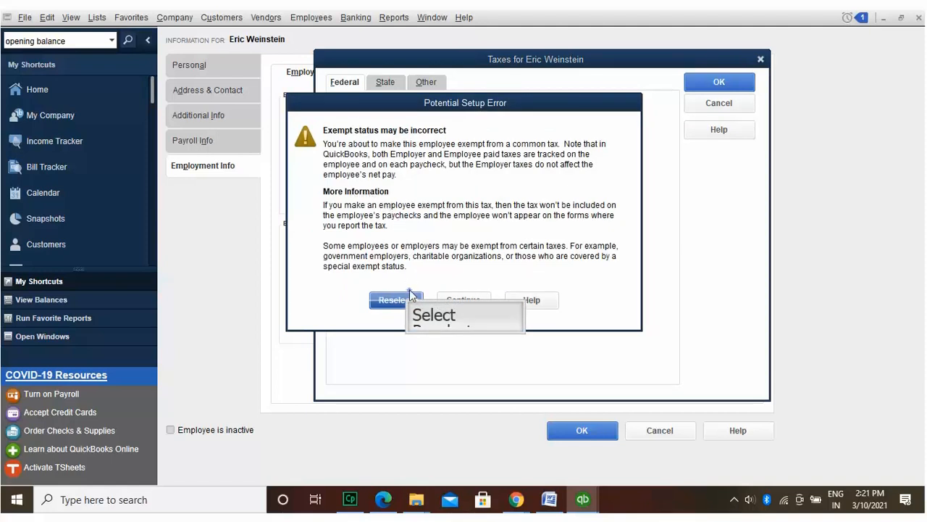
left_click(408, 300)
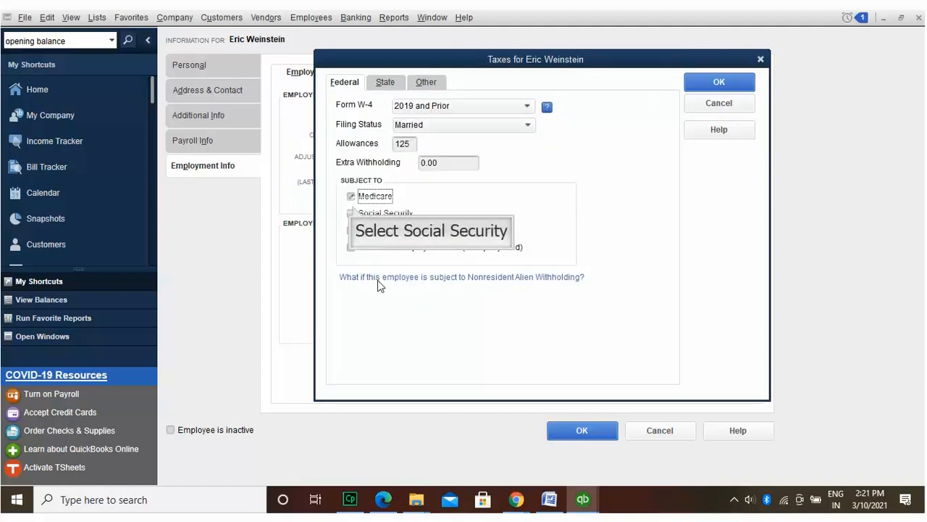
left_click(352, 213)
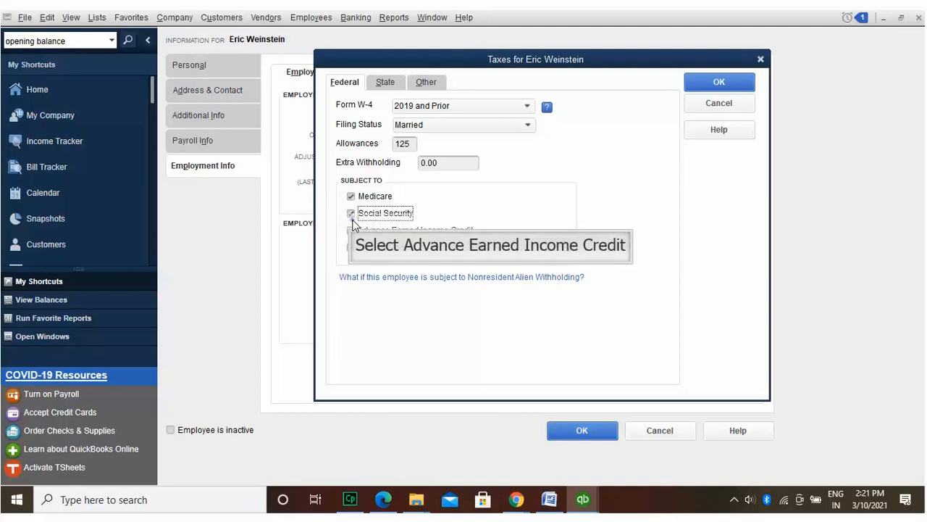
key("Tab")
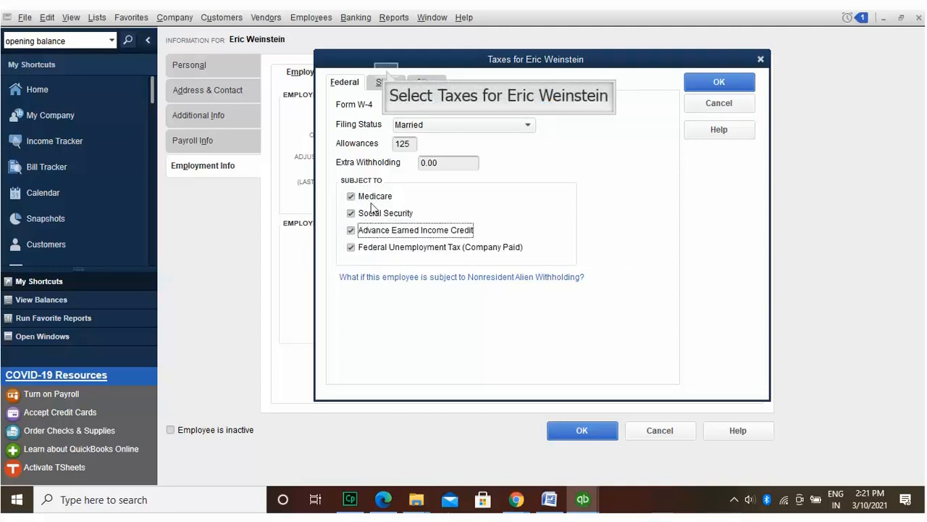
Step: Give the employee's MI - Cities Work Tax a 3.0% rate and 1234 annual exemption
left_click(386, 77)
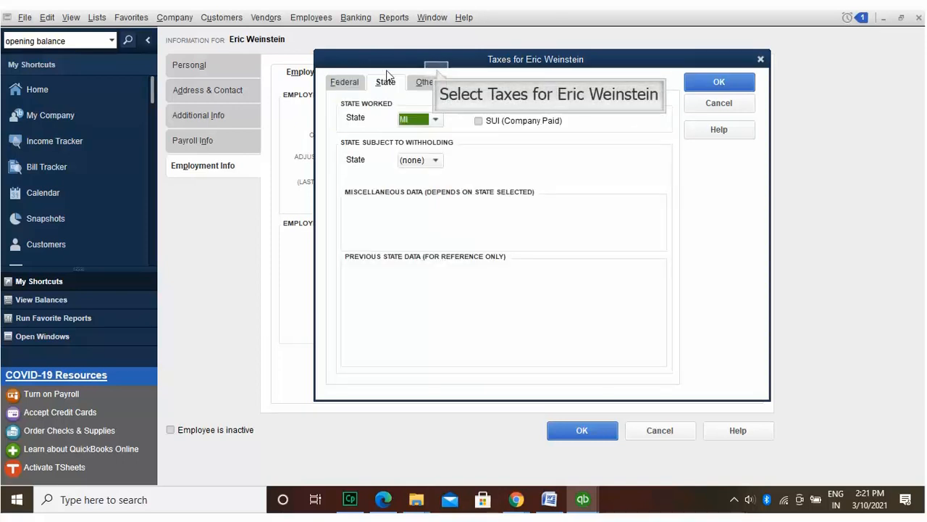
left_click(435, 70)
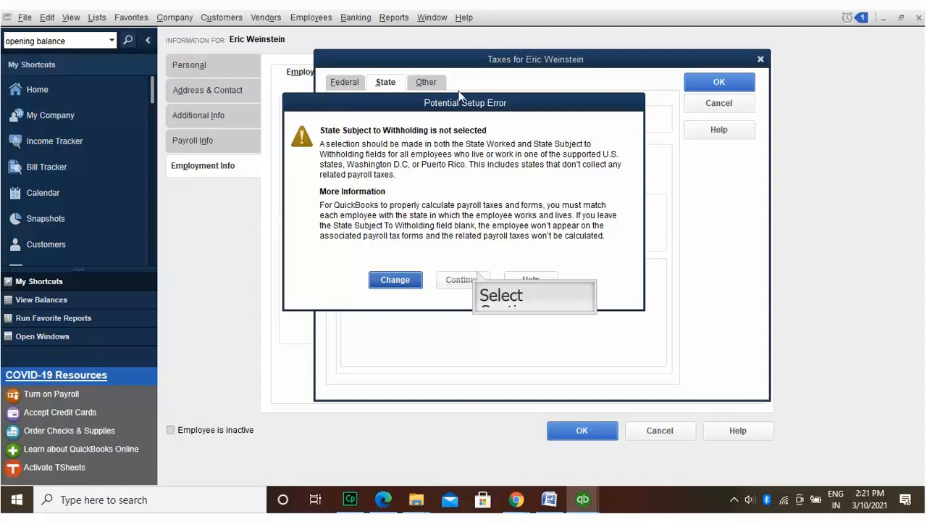
left_click(477, 278)
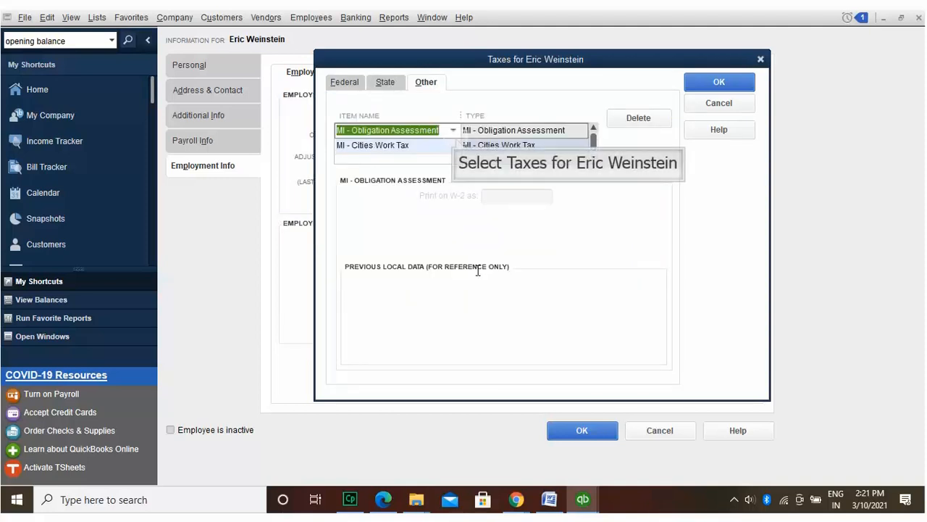
left_click(456, 140)
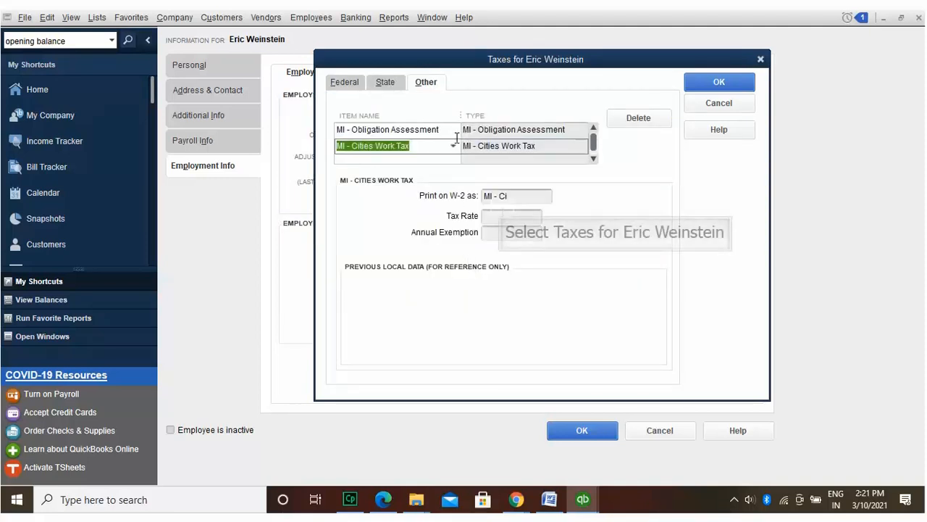
left_click(503, 210)
type("3")
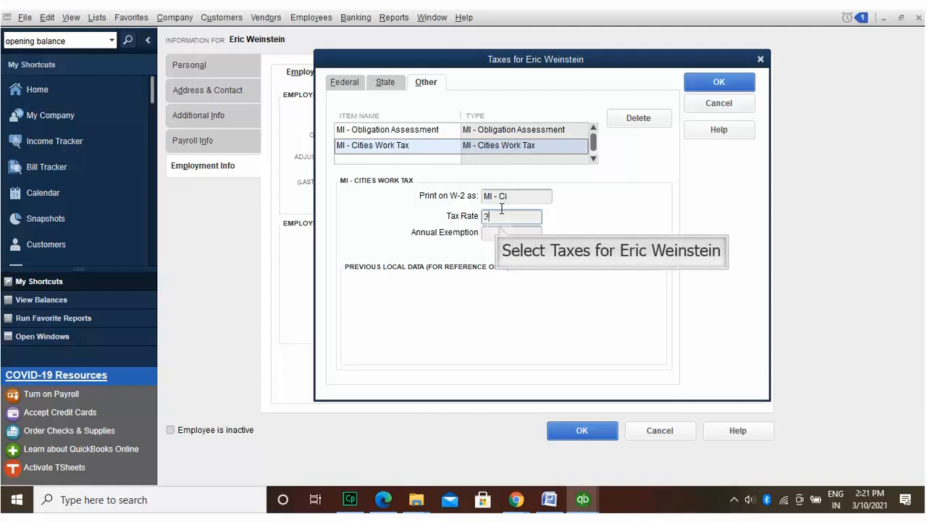
left_click(500, 227)
type("1234")
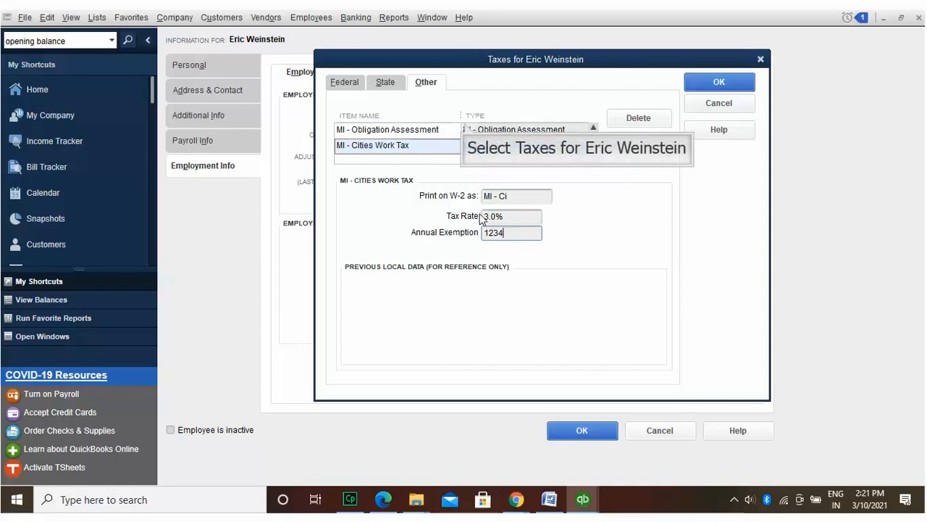
left_click(464, 128)
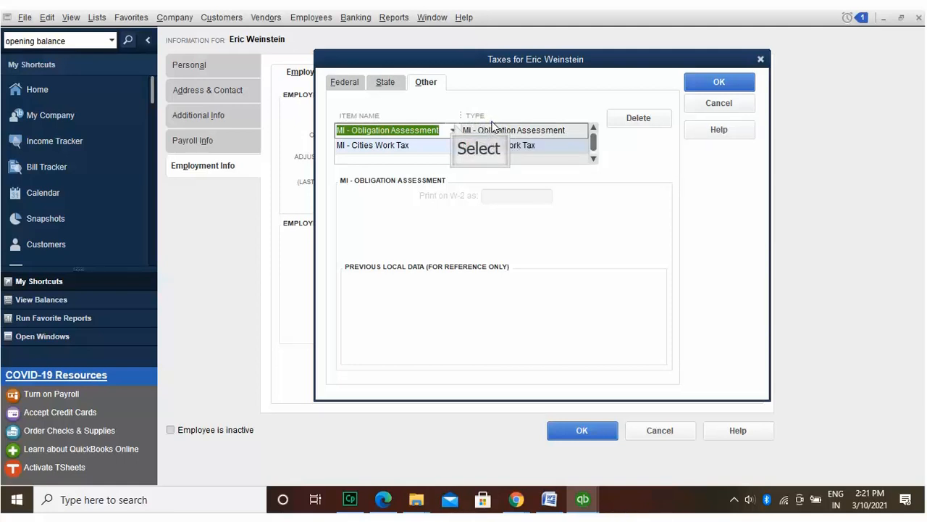
Step: Try other tax items in the first local tax row, dismissing the duplicate-item warnings
left_click(453, 130)
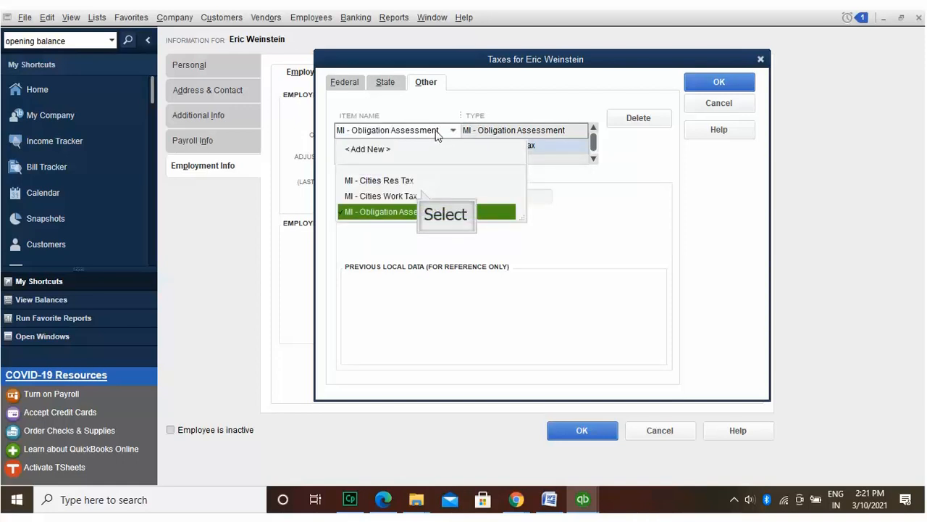
left_click(421, 193)
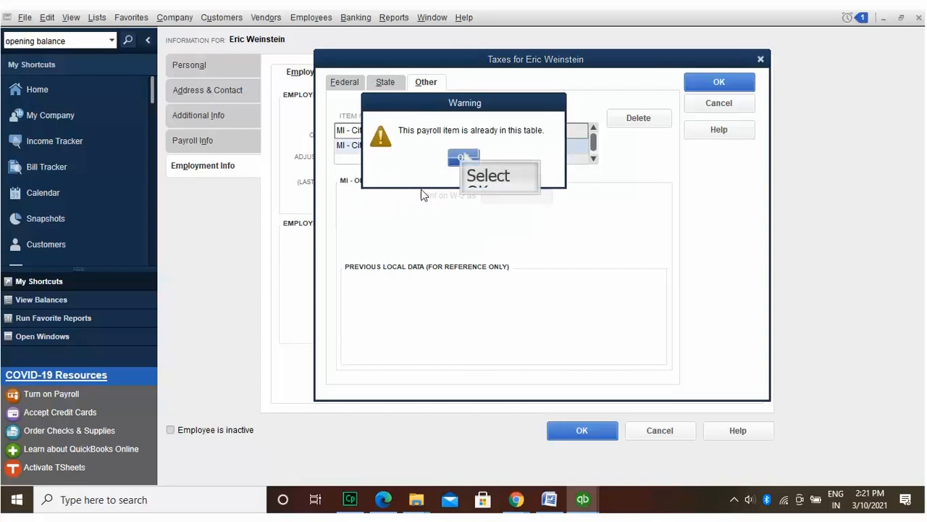
left_click(464, 157)
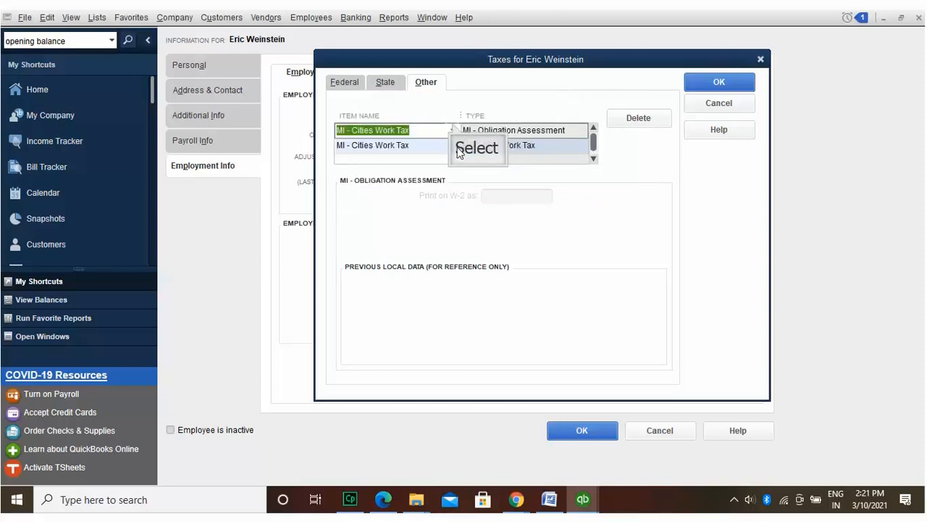
left_click(453, 128)
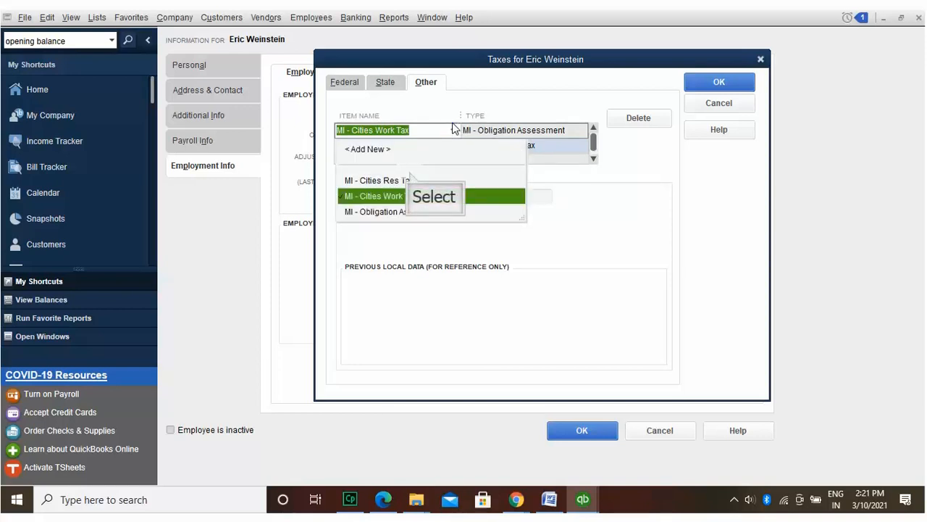
left_click(410, 177)
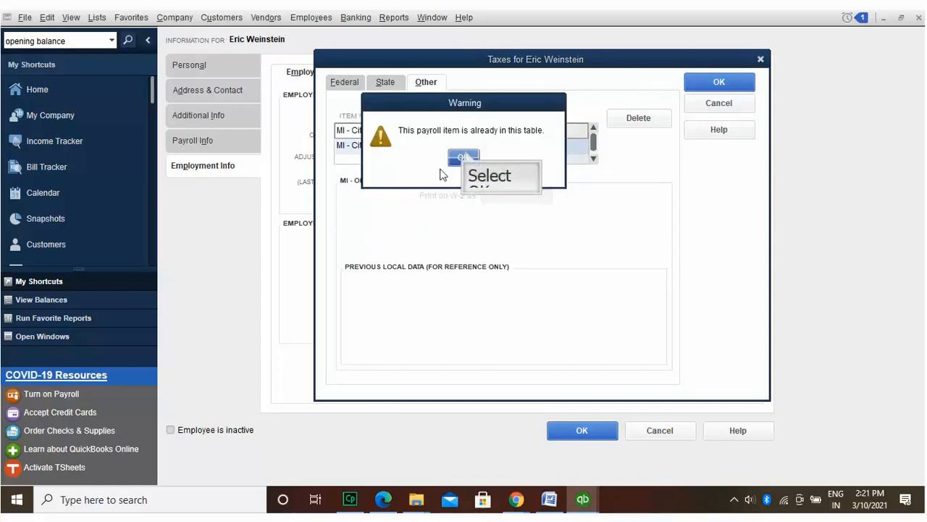
left_click(465, 157)
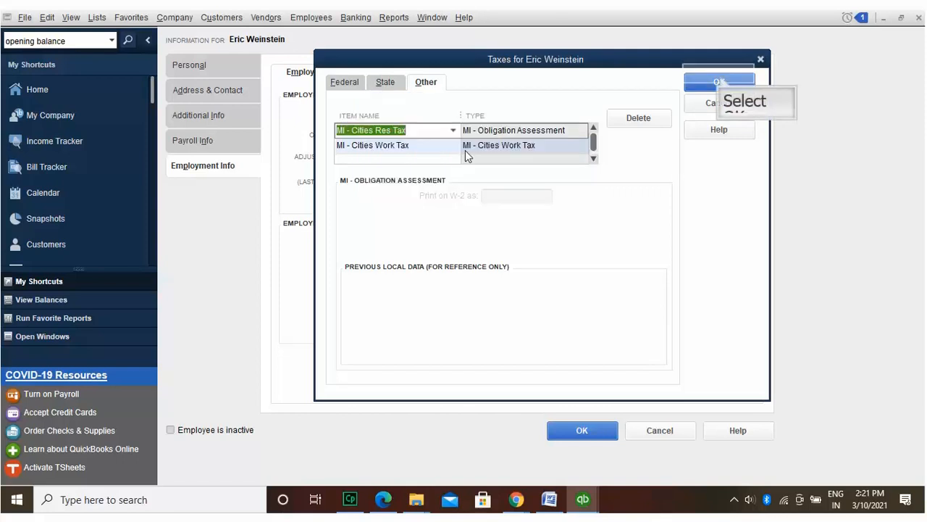
left_click(720, 77)
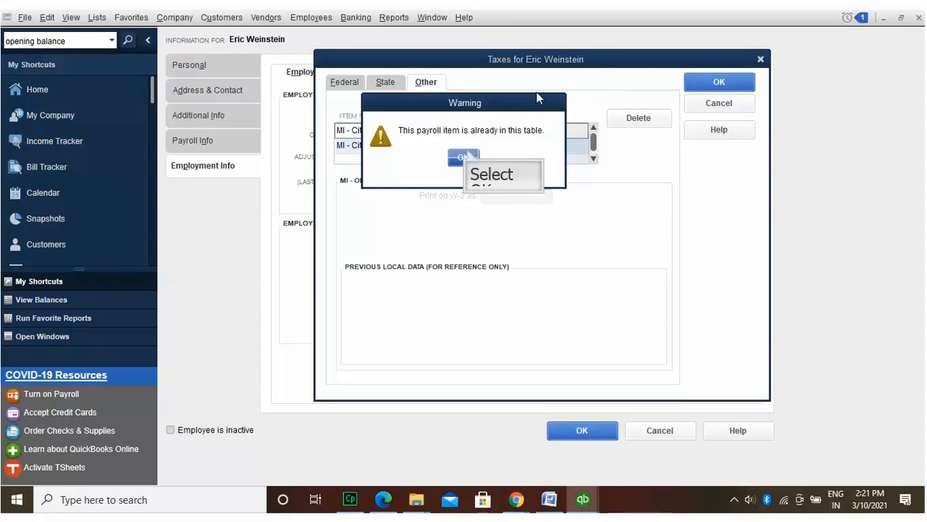
left_click(465, 156)
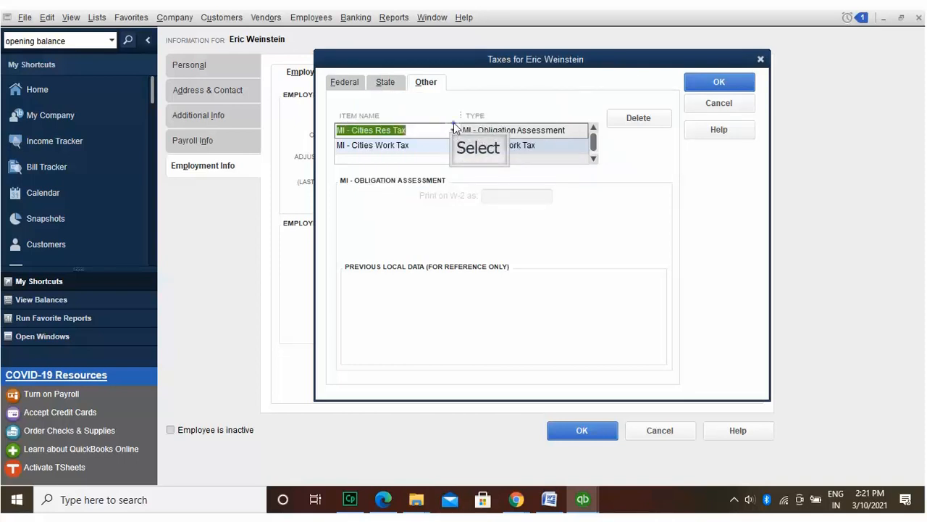
Step: Set the first local tax row to MI - Obligation Assessment and save despite the withholding warning
left_click(452, 130)
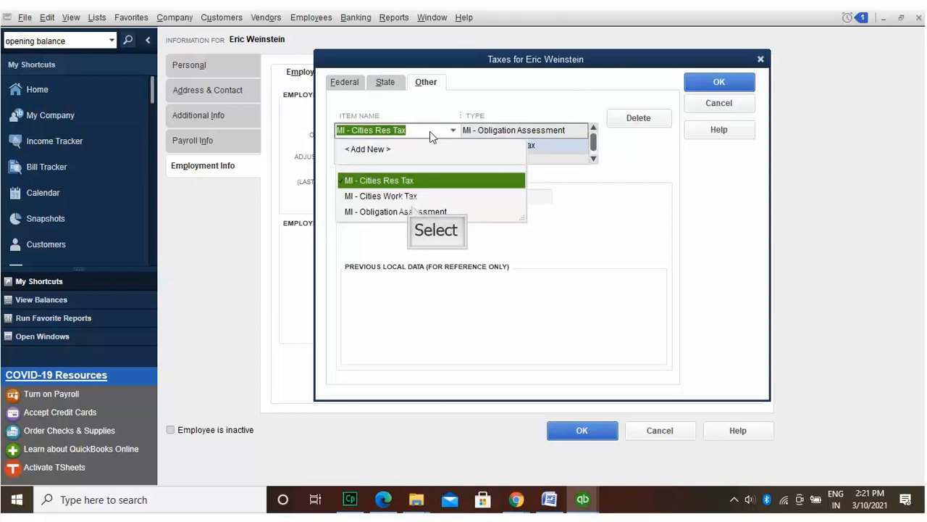
left_click(411, 209)
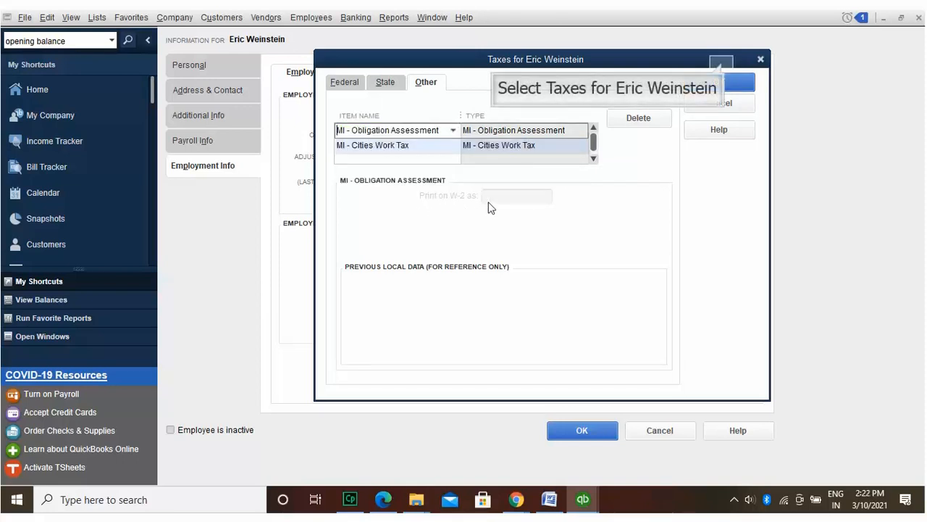
left_click(719, 73)
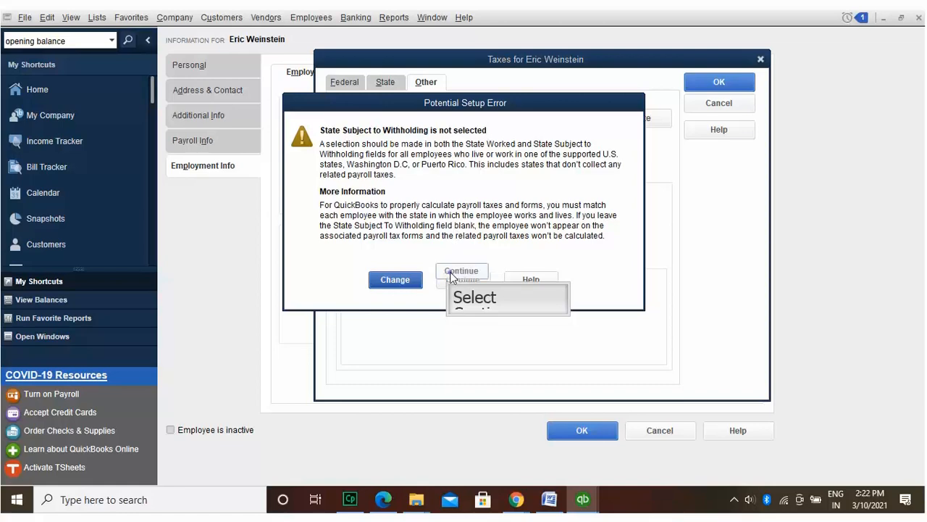
left_click(452, 278)
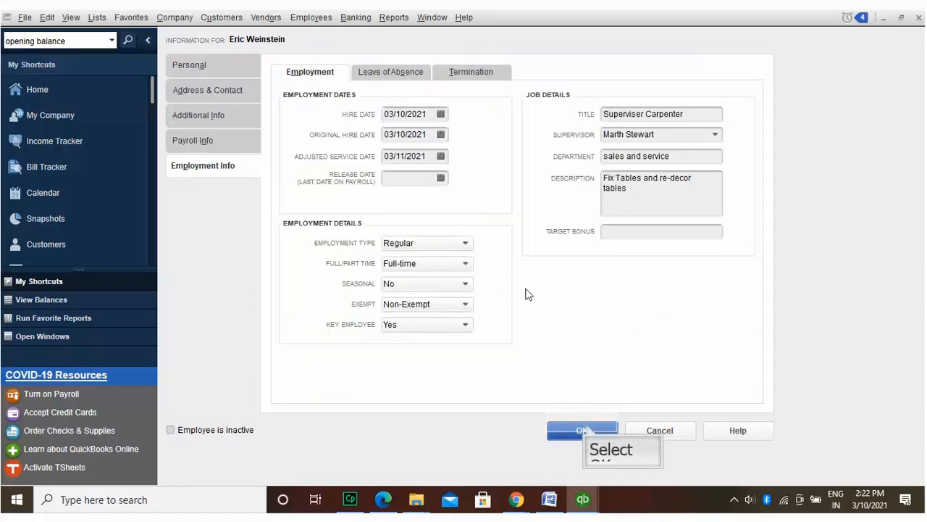
Step: Save and close the employee record and return to the Rock Castle Construction Home page
left_click(586, 429)
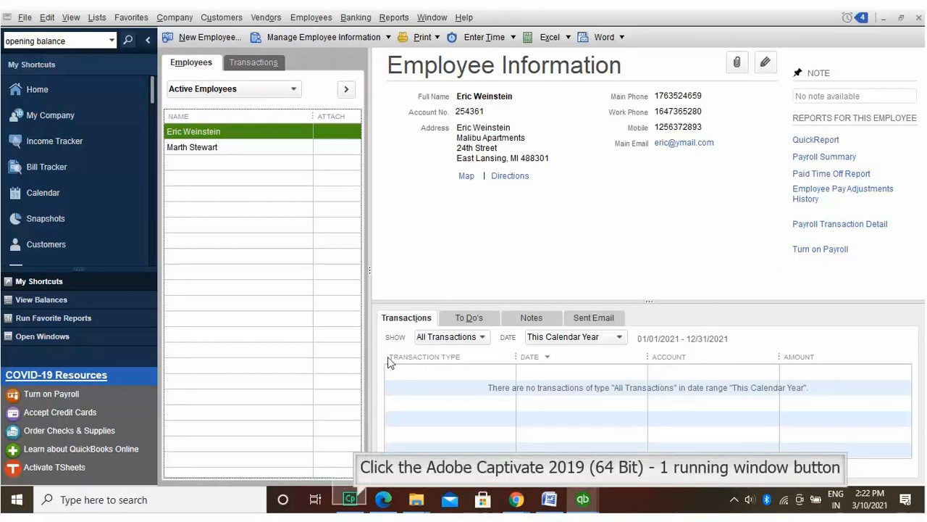
left_click(355, 499)
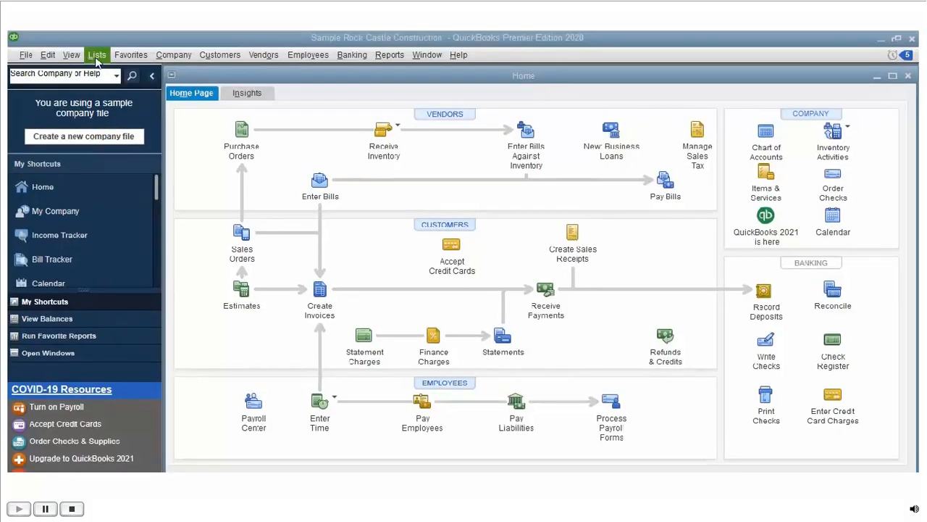
Step: From the Item List, start a new item of type Inventory Part
left_click(96, 57)
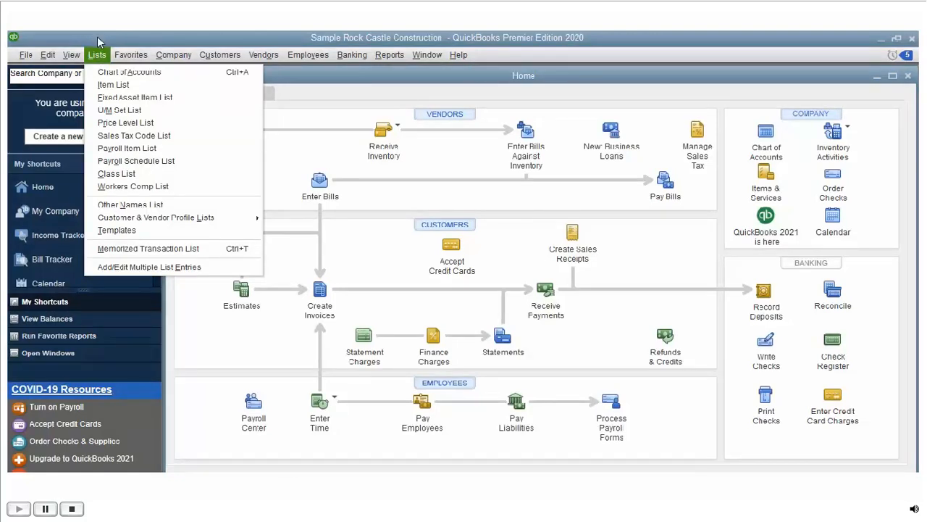
key("i")
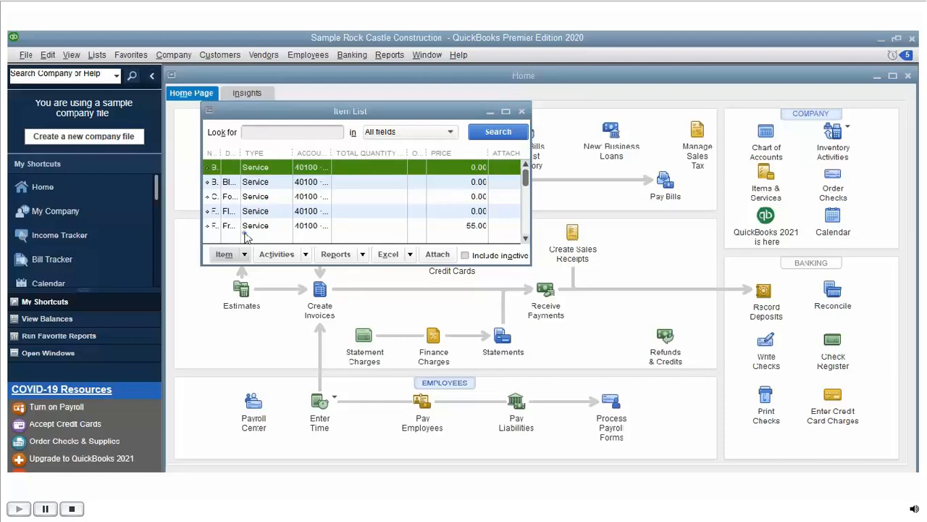
left_click(225, 255)
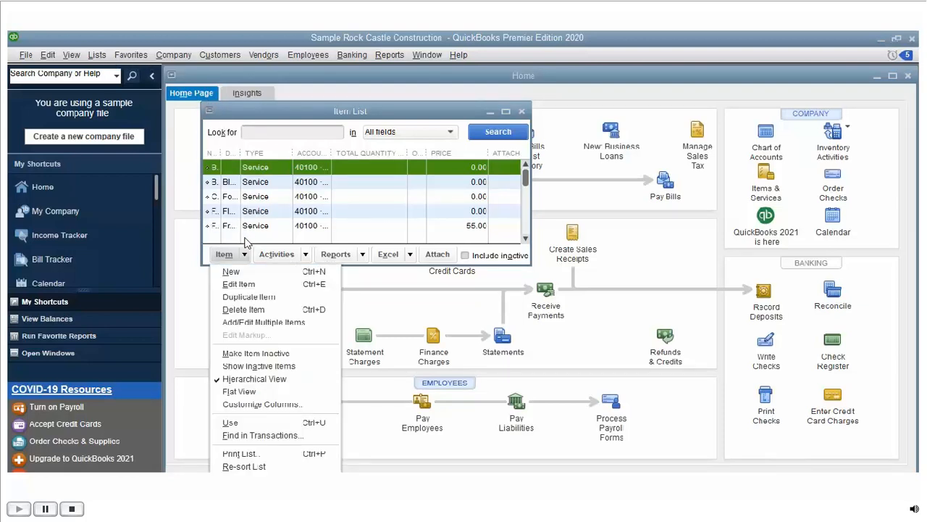
key("ctrl+n")
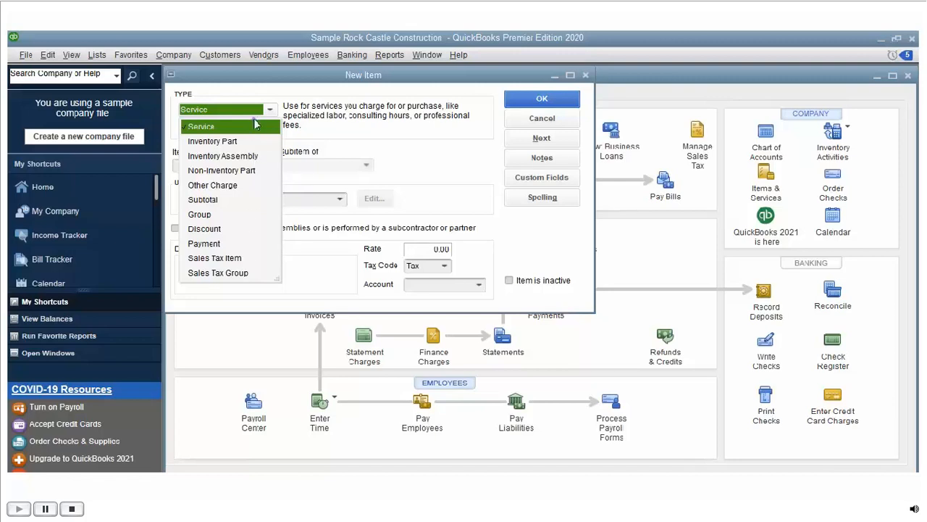
left_click(256, 139)
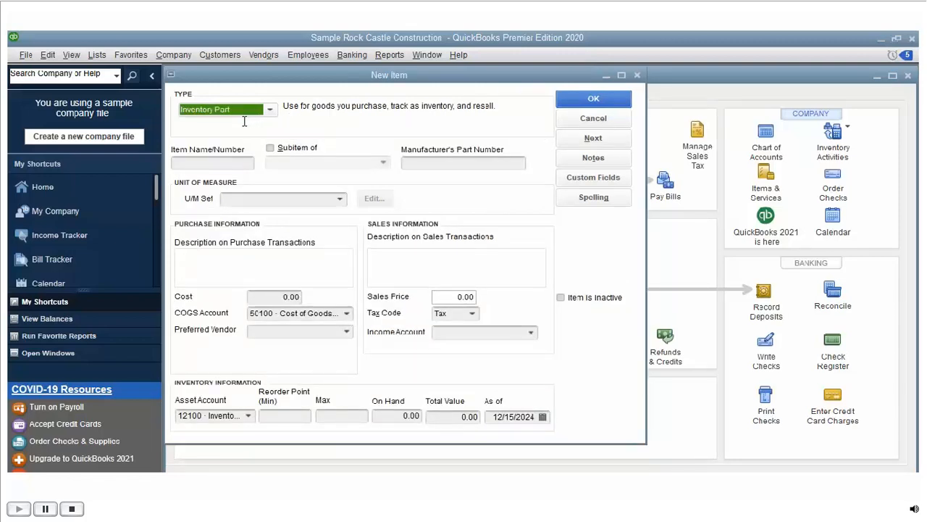
Step: Name the part Wooden Frame for Windows with manufacturer's part number Window#123, leaving U/M Set empty
key("Tab")
type("Wooden")
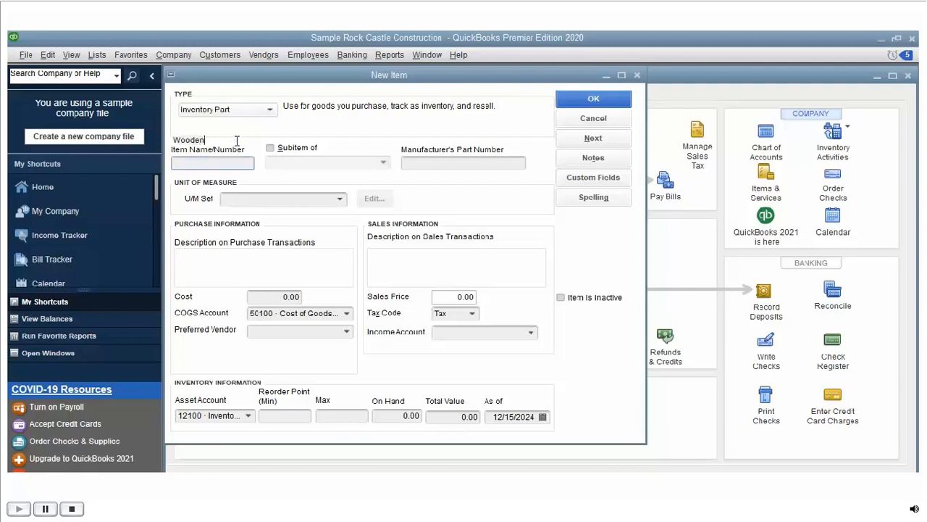
type(" Firame for Windo")
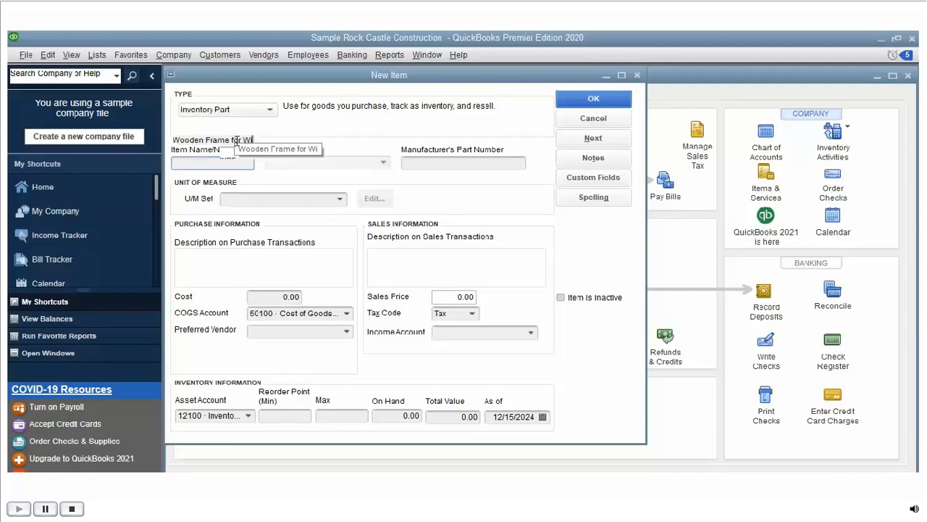
type("ws")
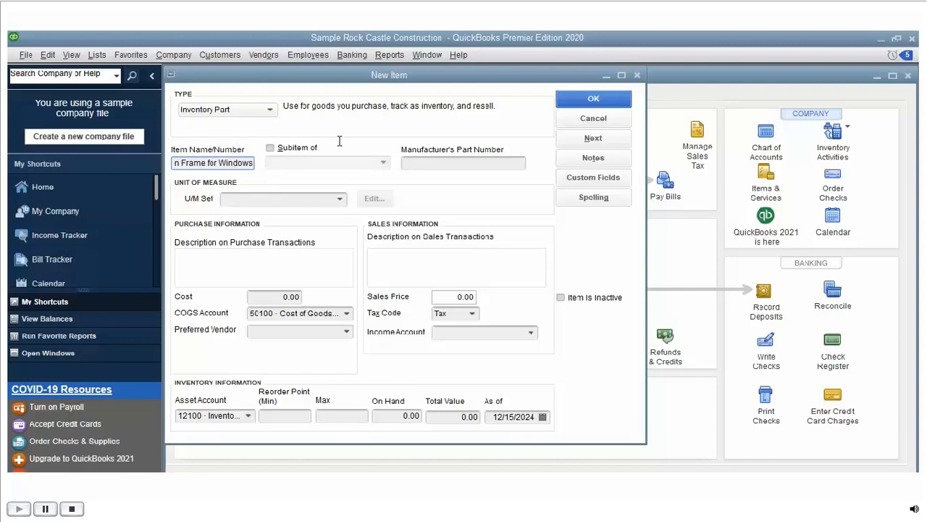
key("Tab")
type("Window#12")
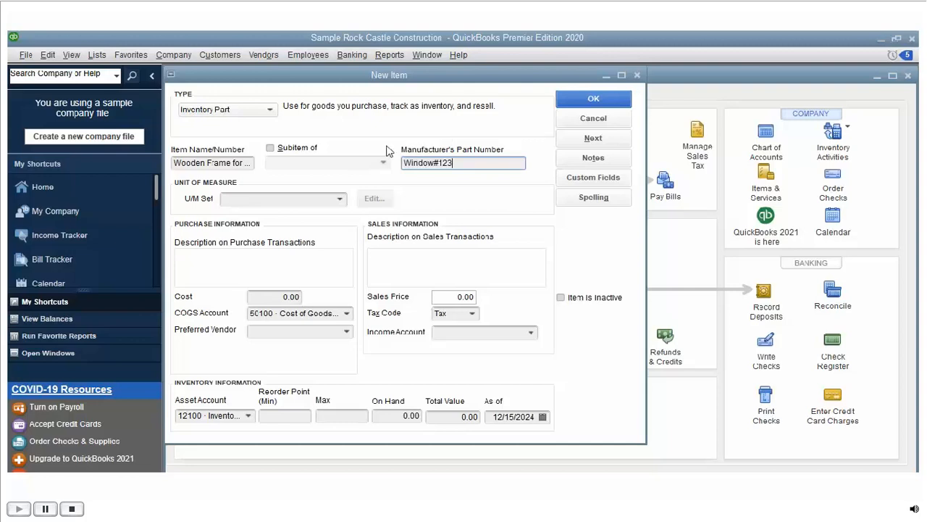
left_click(340, 199)
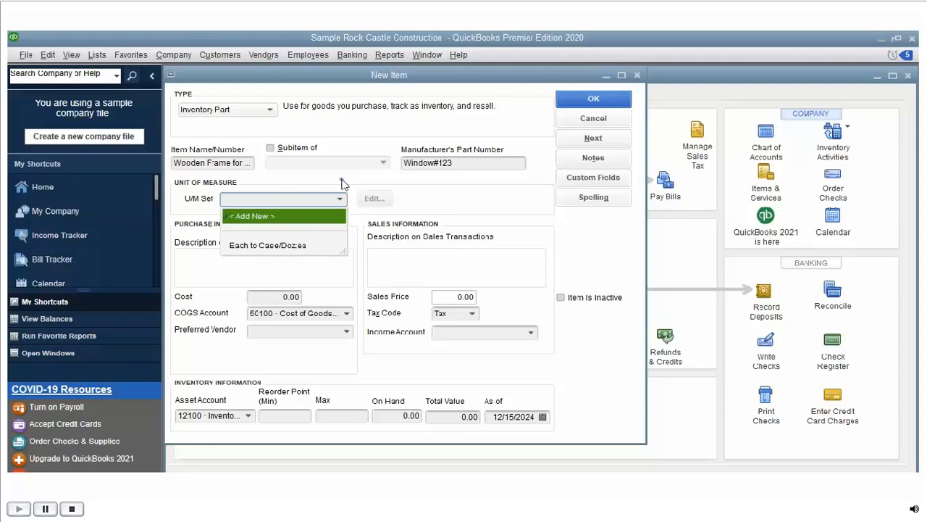
left_click(343, 179)
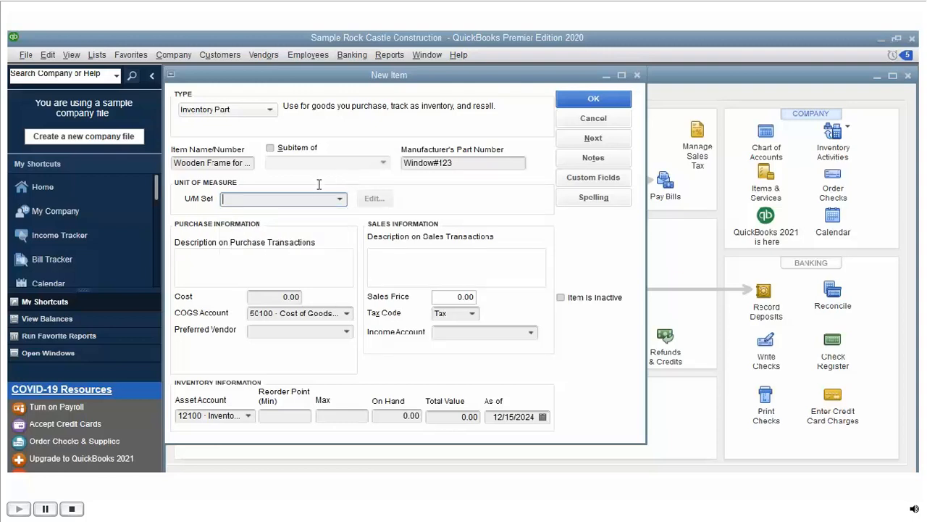
Step: Enter cost 100.00, sales price 128.00, Tax code, and income account 40100 · Construction Income
left_click(289, 297)
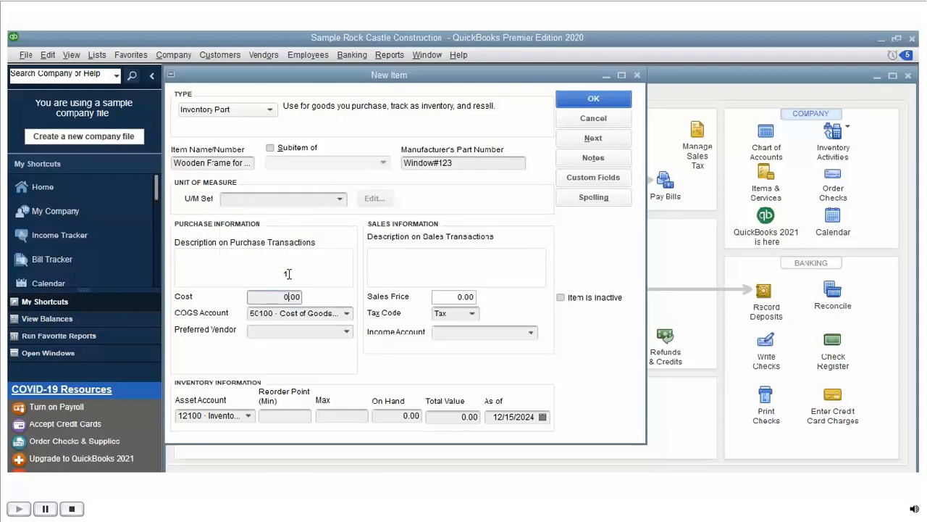
type("0")
left_click(462, 296)
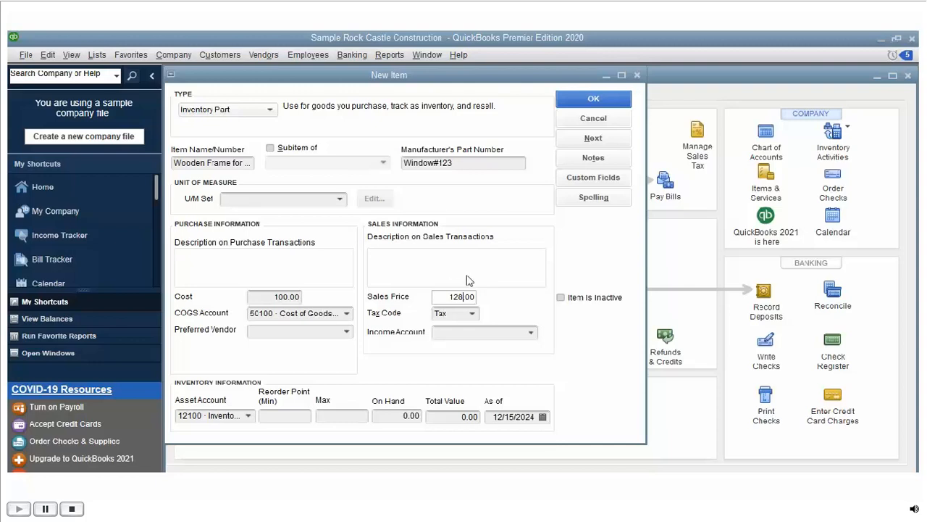
key("Tab")
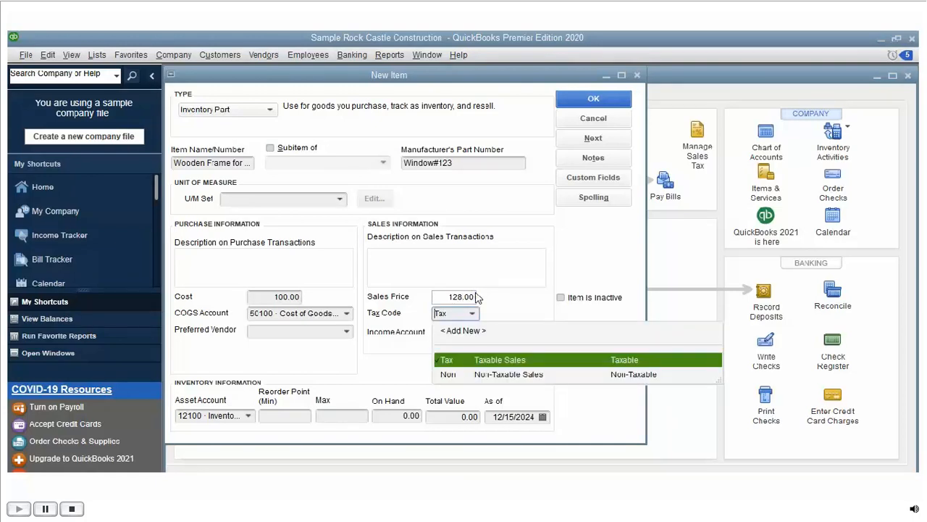
left_click(468, 338)
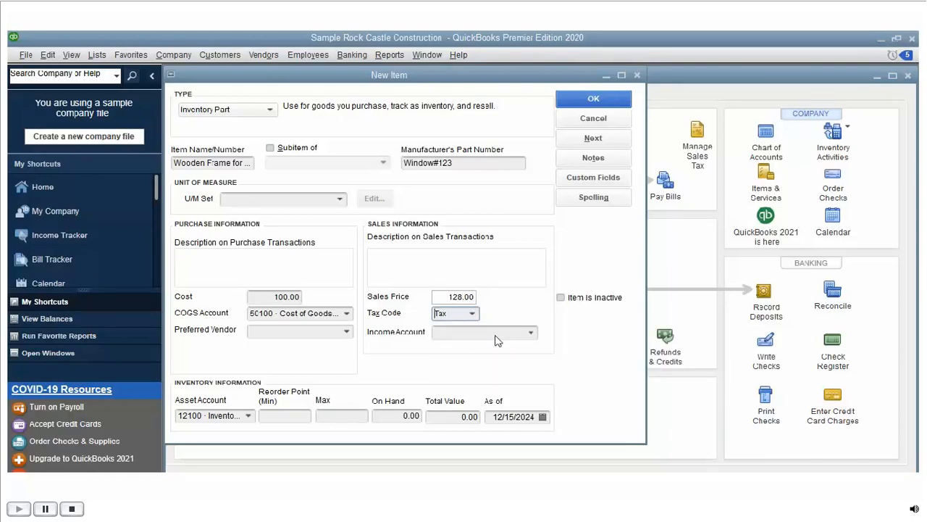
key("Tab")
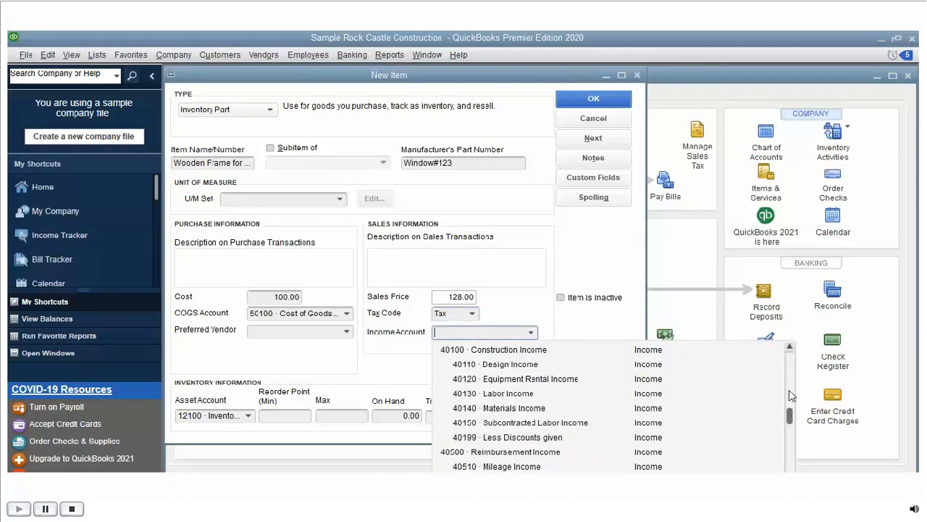
scroll(791, 405, "down", 1)
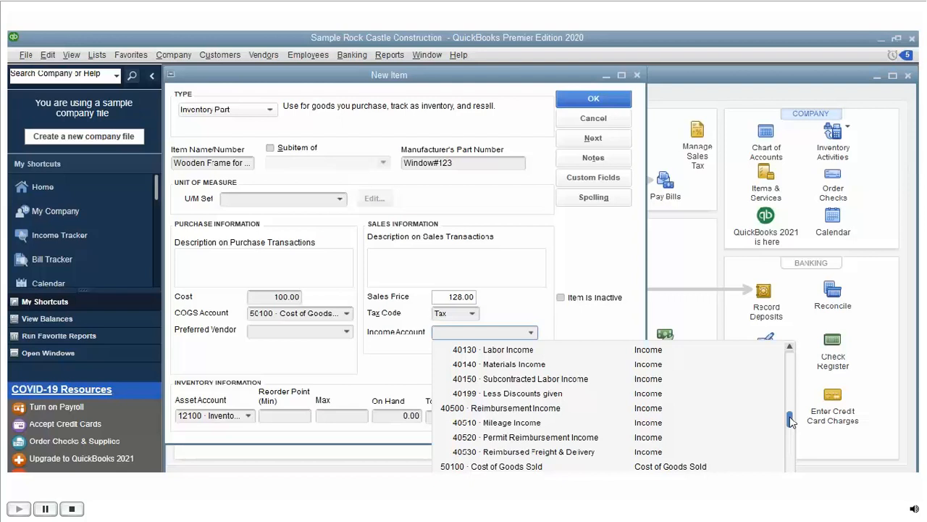
left_click_drag(792, 422, 791, 451)
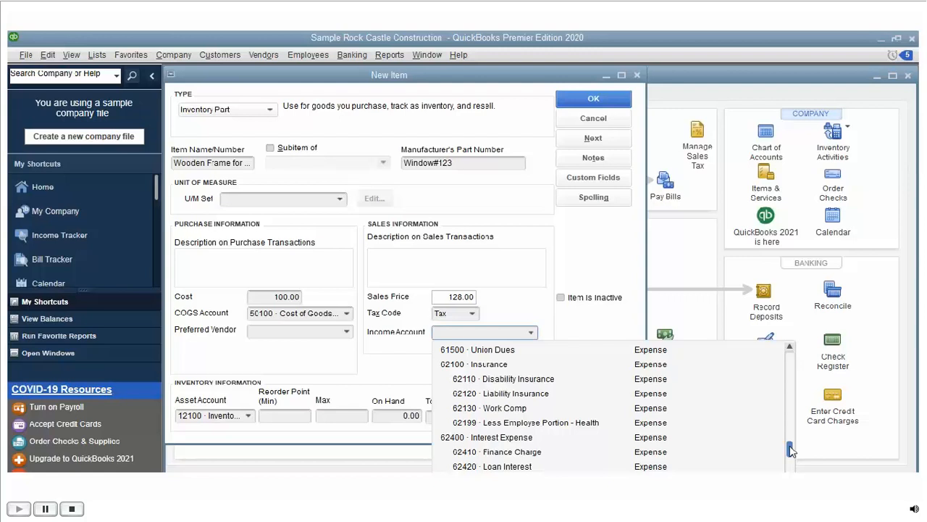
left_click_drag(790, 451, 793, 418)
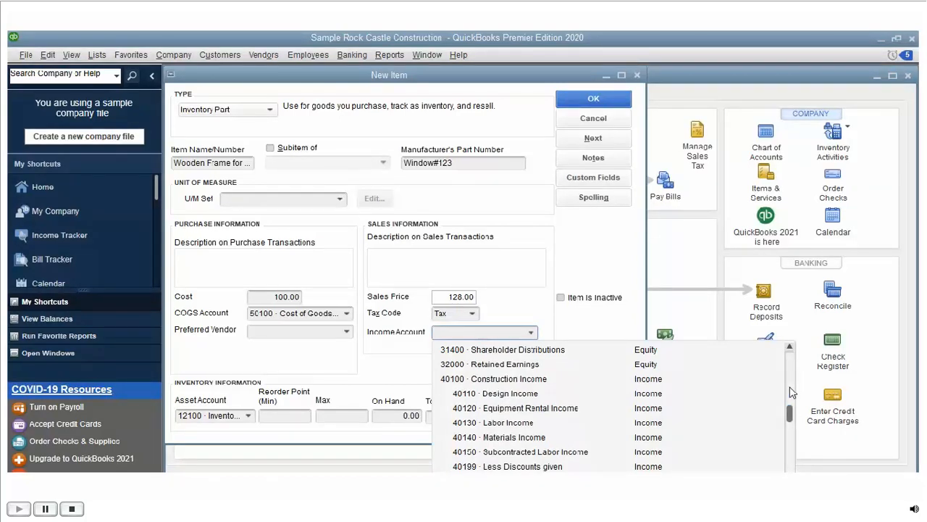
left_click(648, 417)
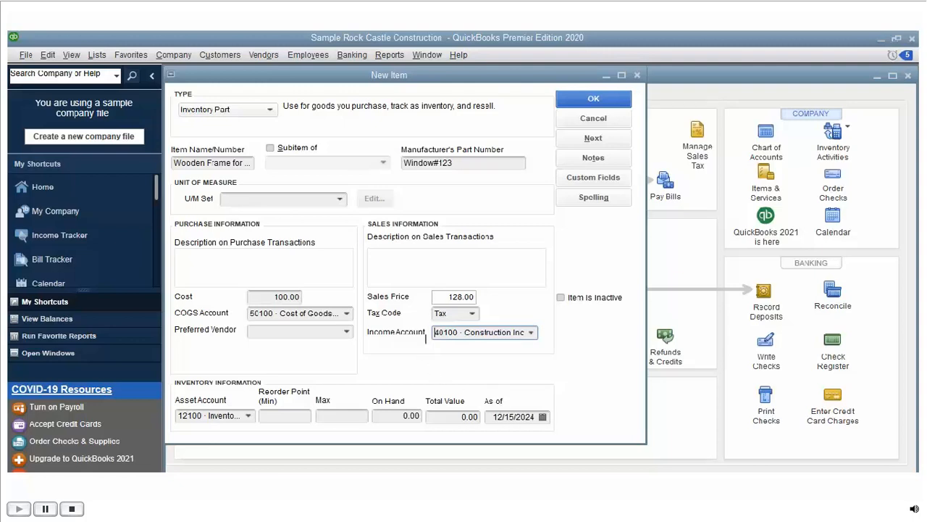
Step: Set reorder point 5 and maximum 102, and save Wooden Frame for Windows
key("Tab")
key("Tab")
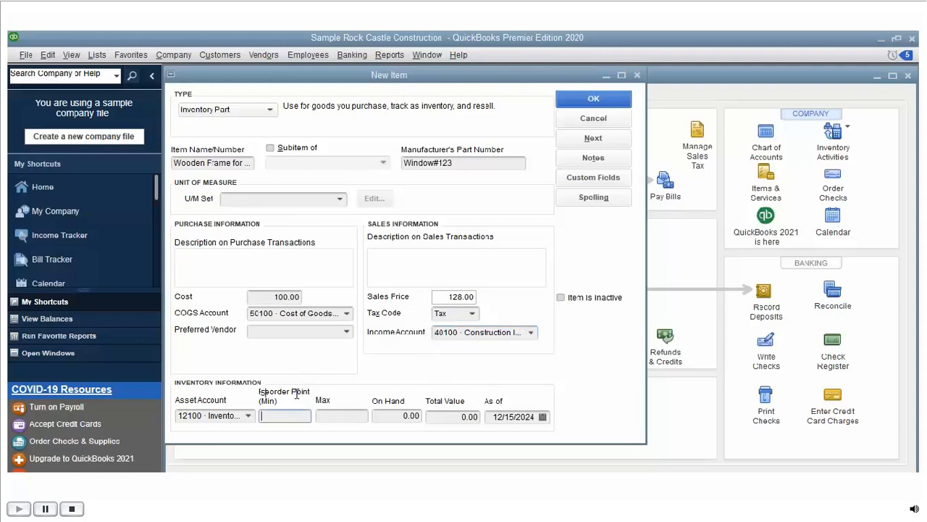
type("5")
key("Tab")
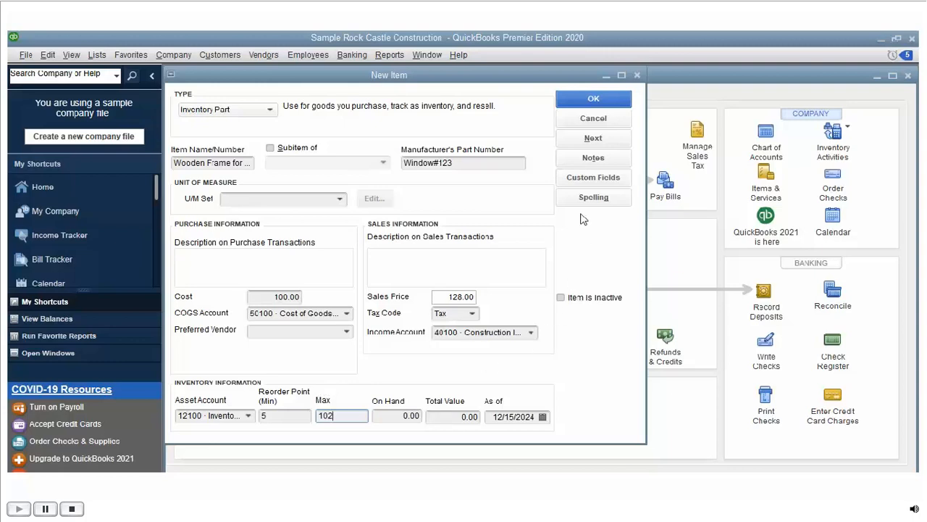
key("Return")
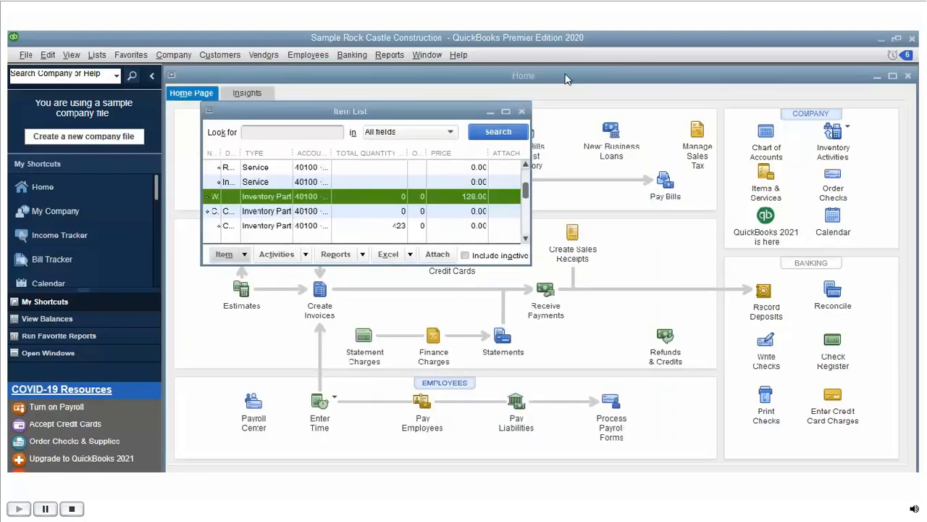
Step: Open a new blank purchase order from the Vendors menu, dated 12/15/2024 with no vendor
key("alt+n")
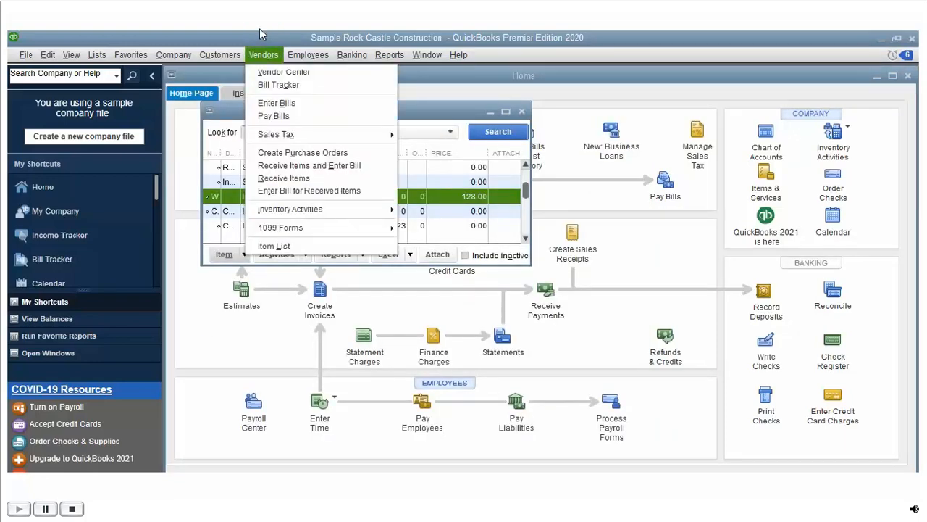
left_click(290, 136)
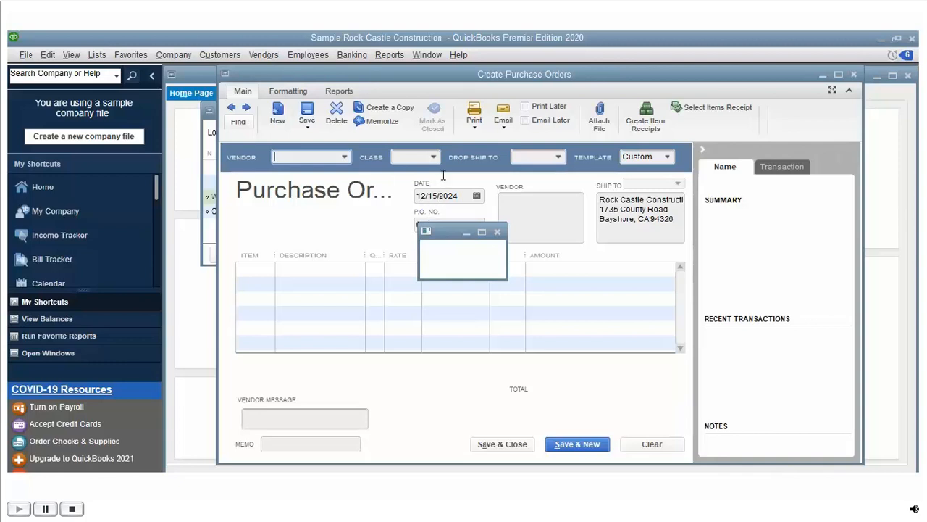
Step: Change the purchase order's date year to 2021, making it 12/15/2021
left_click(444, 174)
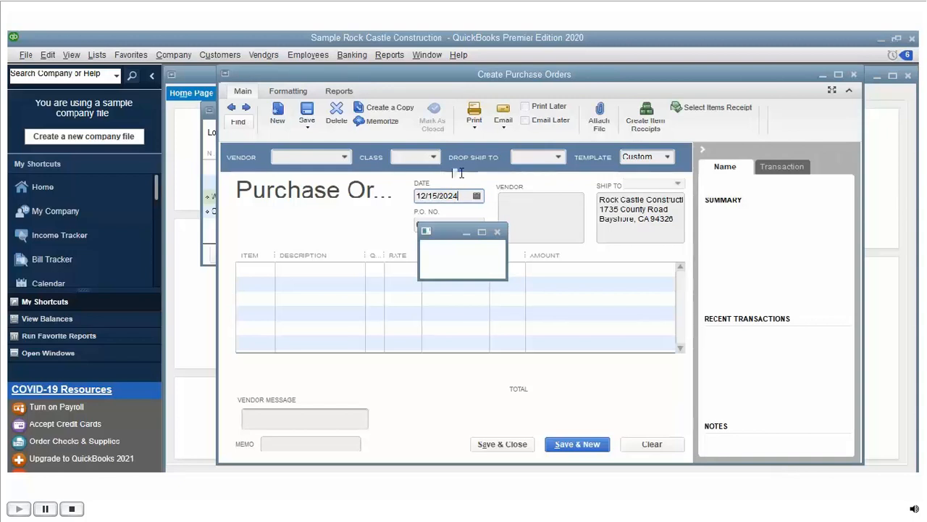
key("BackSpace")
type("1")
Step: Choose Perry Windows & Doors as the purchase order's vendor
left_click(346, 154)
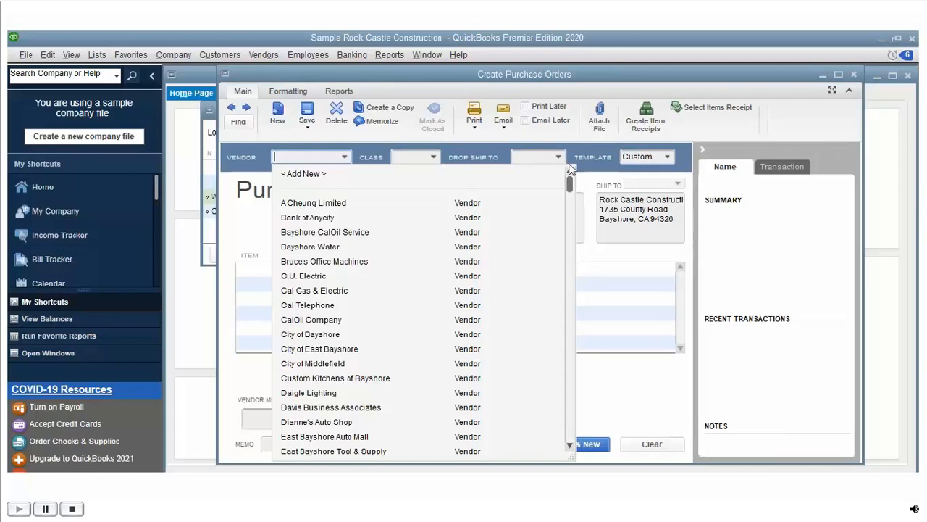
left_click_drag(569, 181, 566, 364)
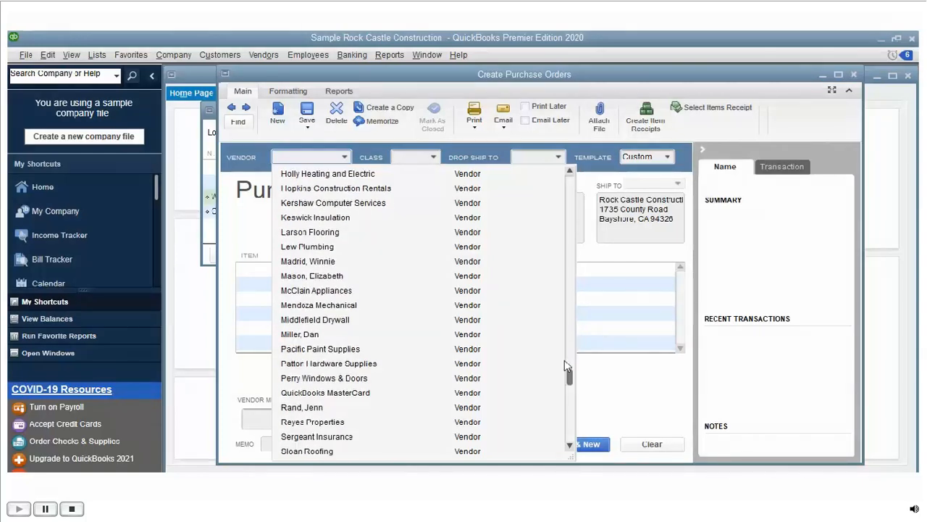
left_click(360, 365)
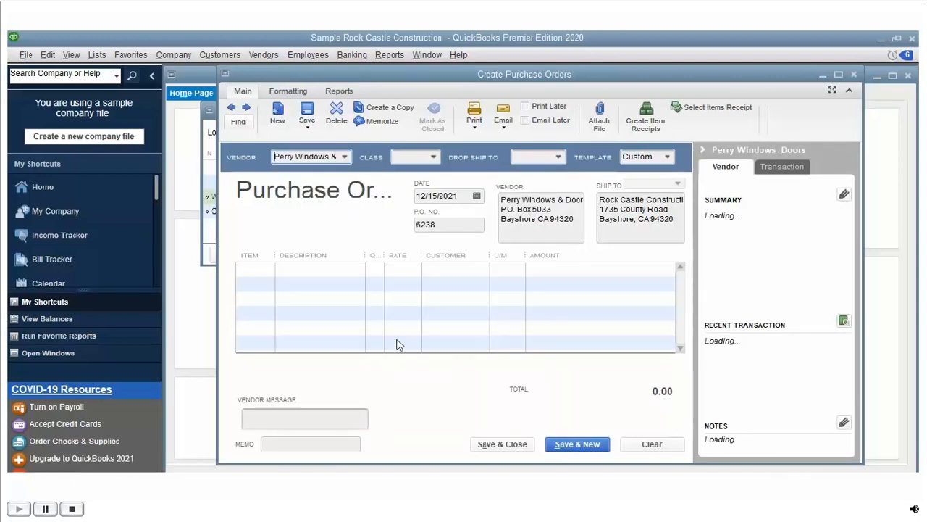
left_click(435, 155)
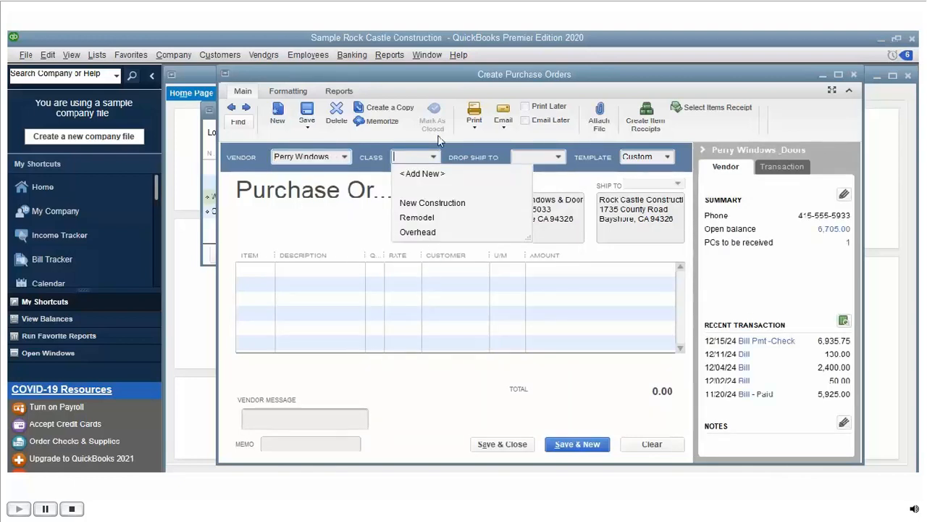
Step: Set the order's class to Remodel and pick an initial drop-ship customer
left_click(433, 197)
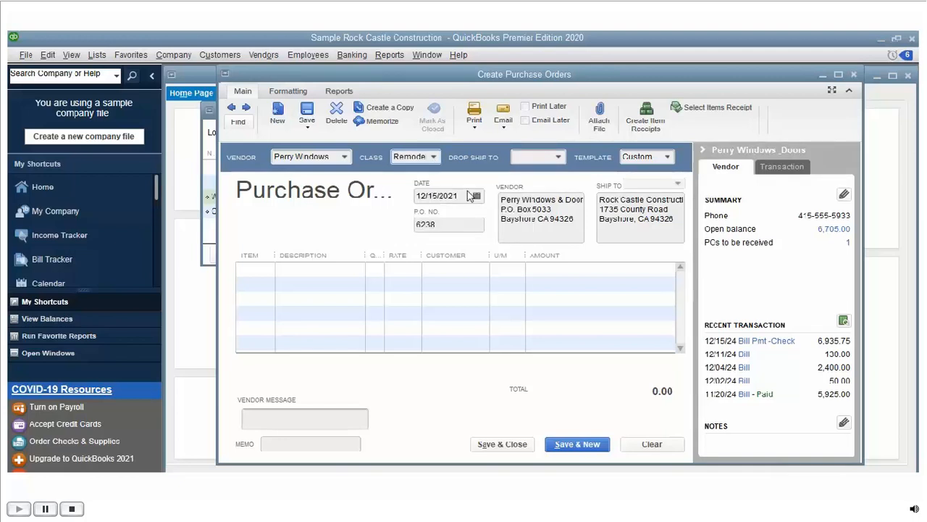
left_click(558, 156)
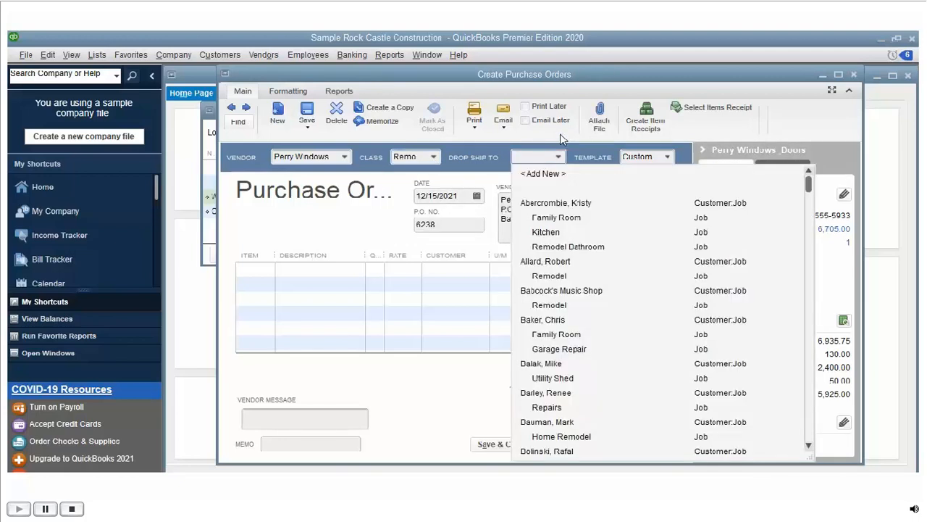
left_click(556, 180)
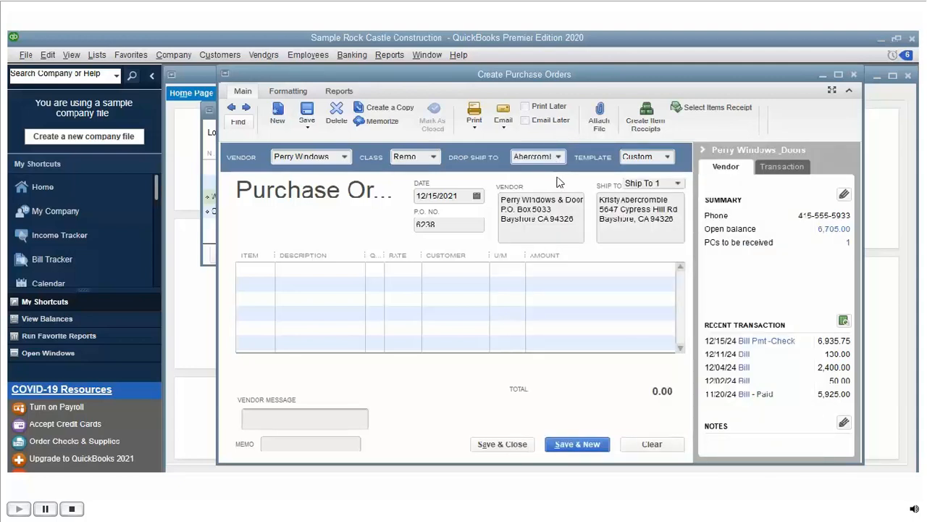
Step: Switch the drop-ship destination to a different customer further down the list
left_click(558, 157)
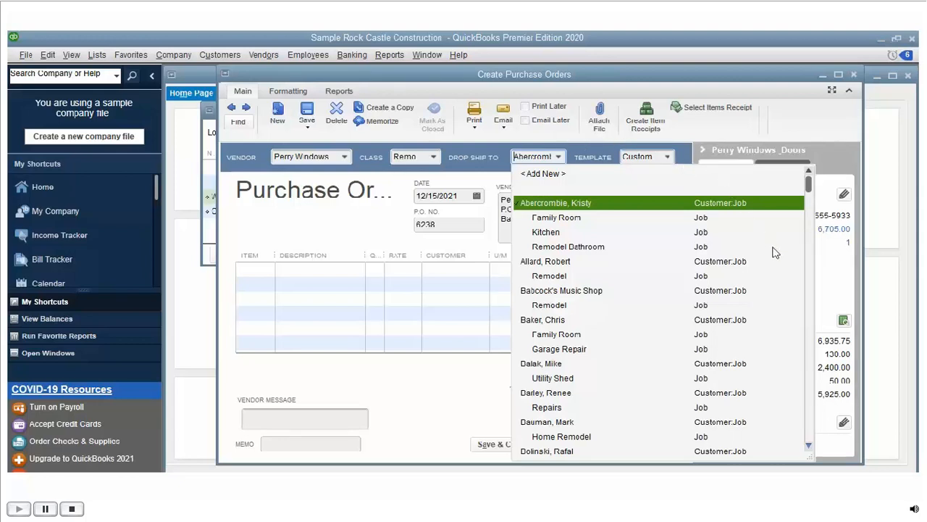
scroll(808, 426, "down", 1)
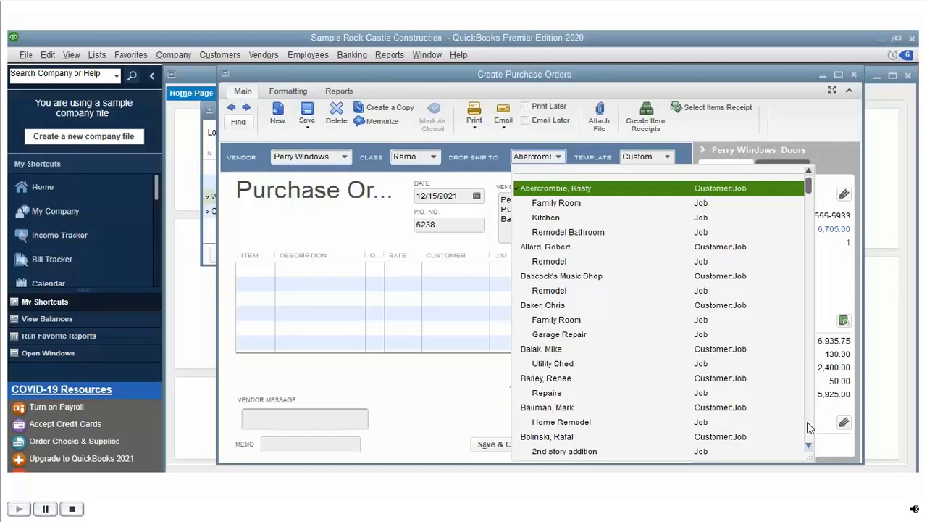
scroll(808, 426, "down", 2)
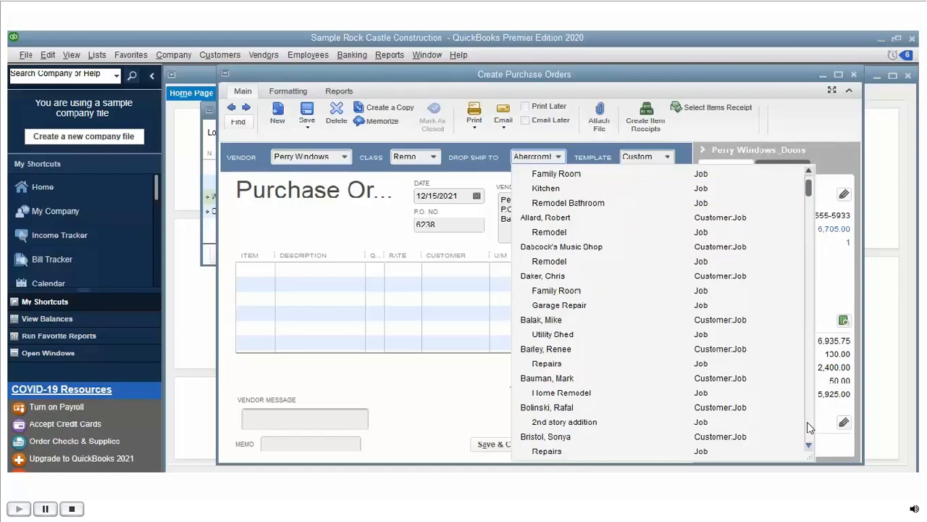
scroll(808, 426, "down", 1)
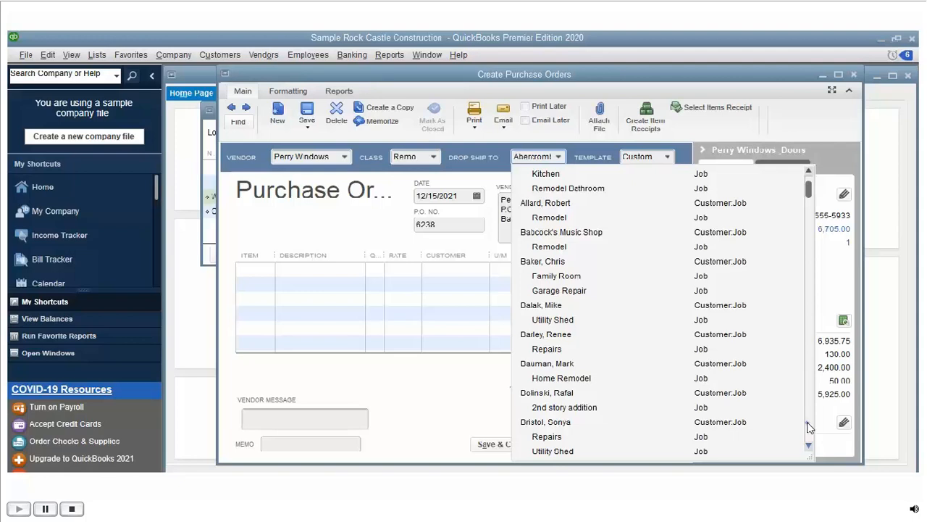
scroll(808, 425, "down", 1)
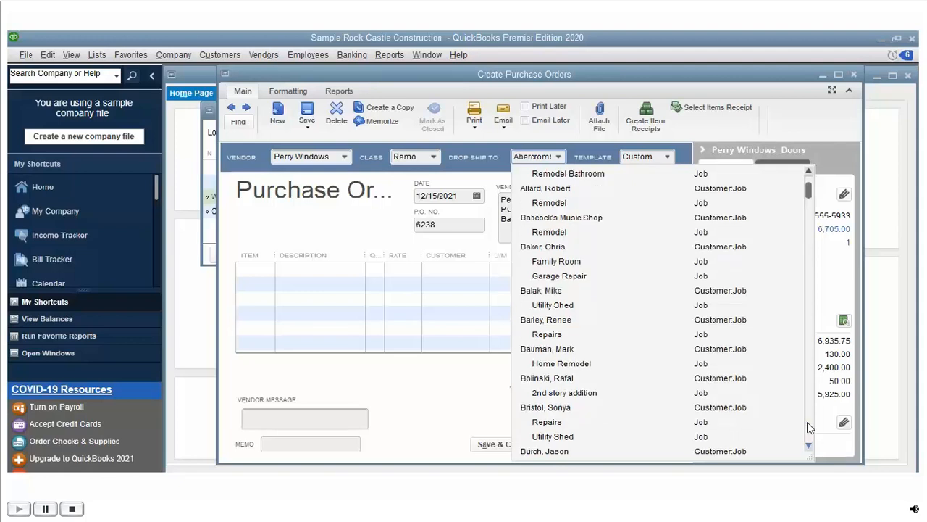
scroll(808, 426, "down", 1)
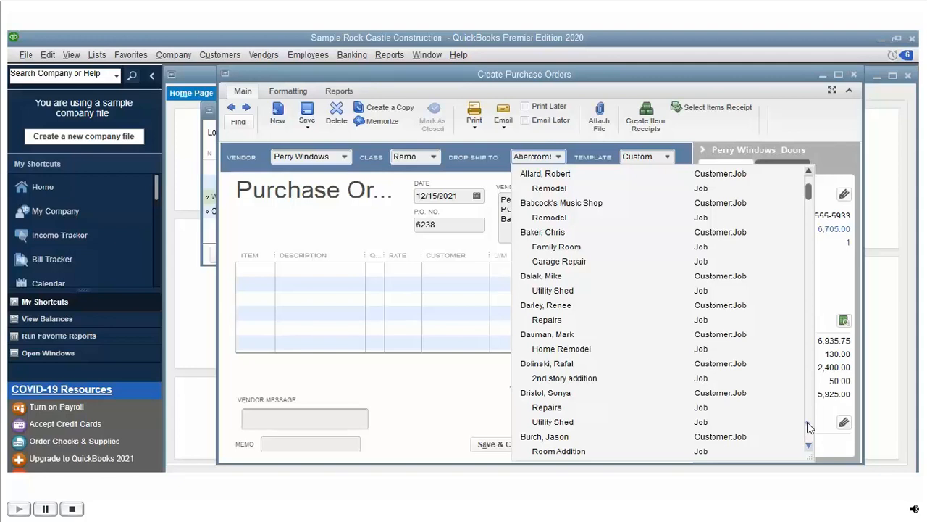
scroll(810, 427, "down", 1)
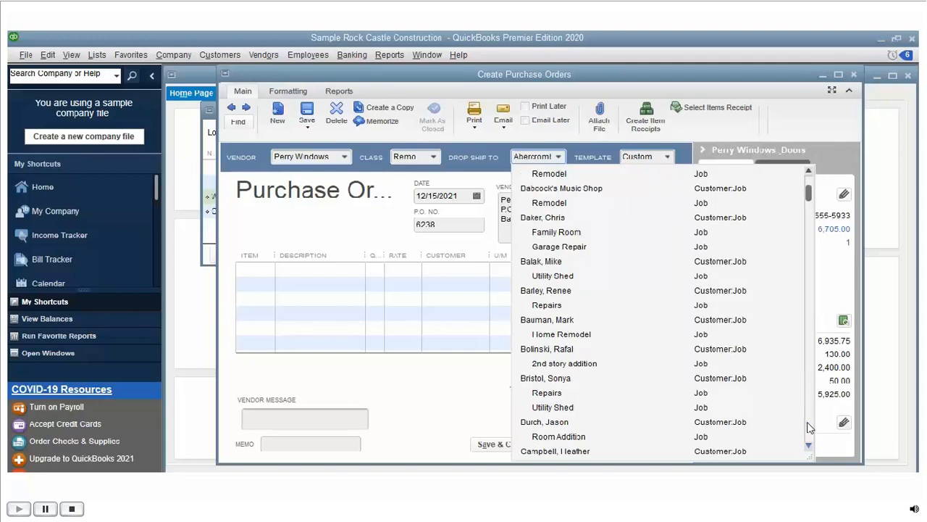
scroll(809, 427, "down", 1)
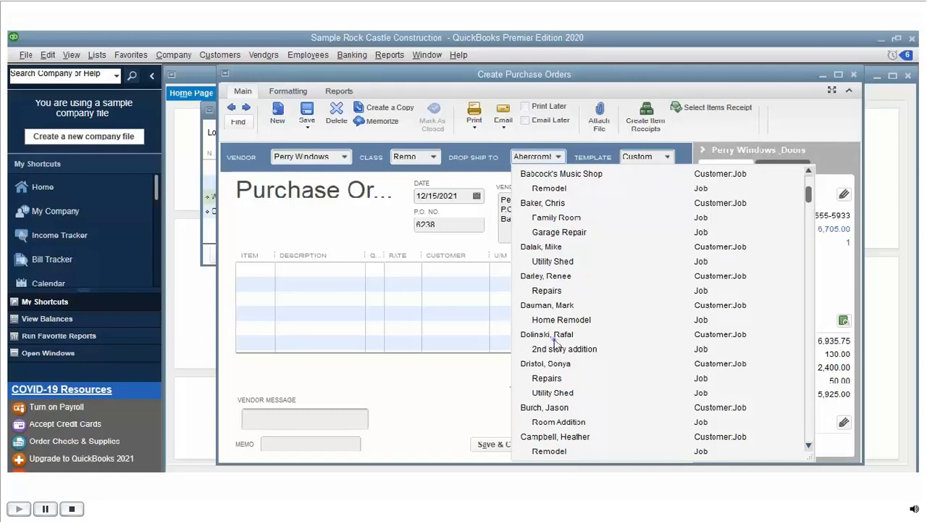
left_click(556, 363)
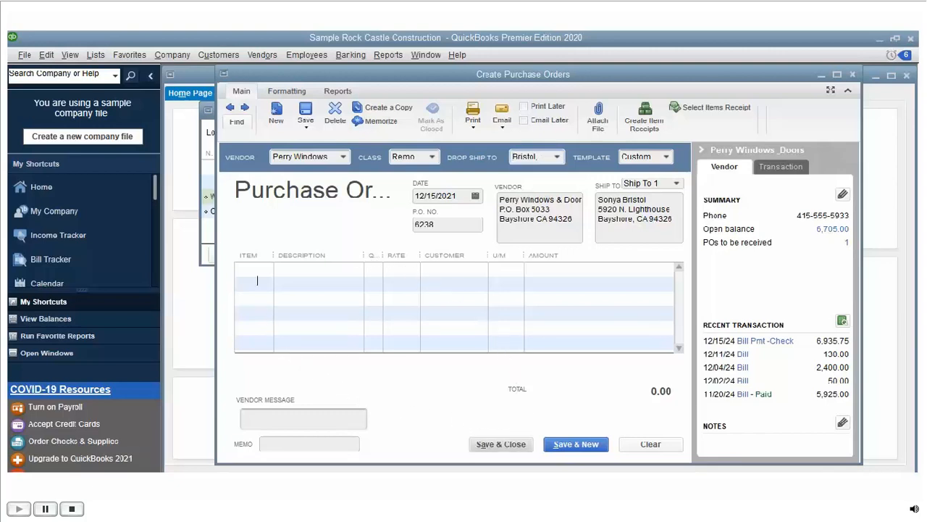
Step: Add a Wooden Frame for Windows line described 'Wooden Windows', 27 at 100.00, and save the order
left_click(255, 248)
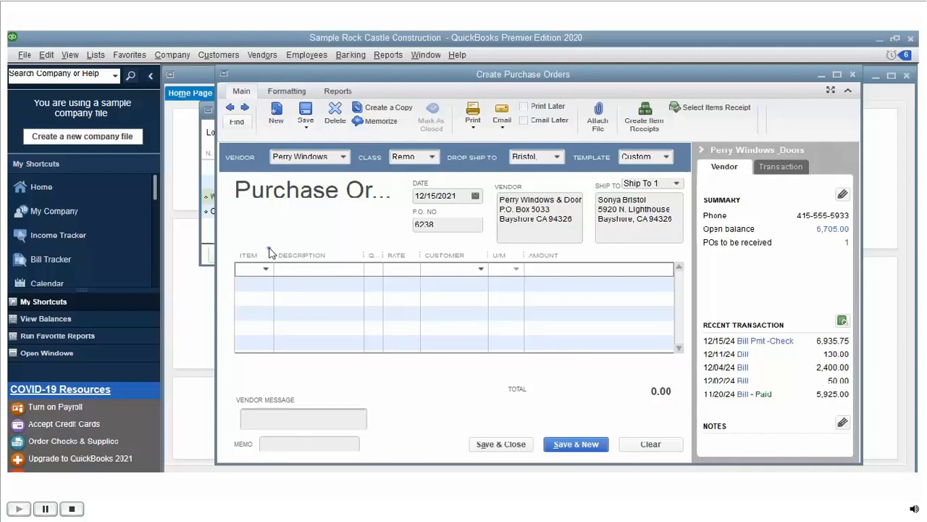
left_click(270, 286)
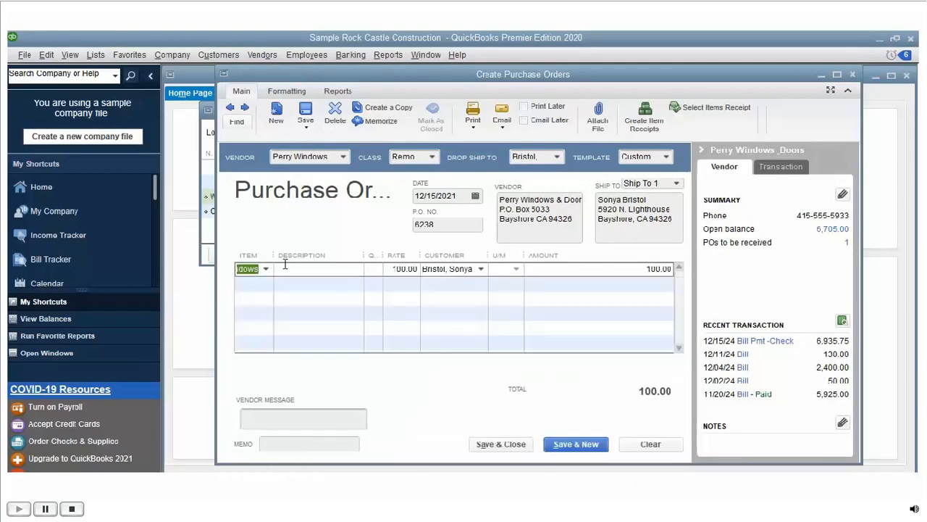
key("Tab")
type("Wooden Windows")
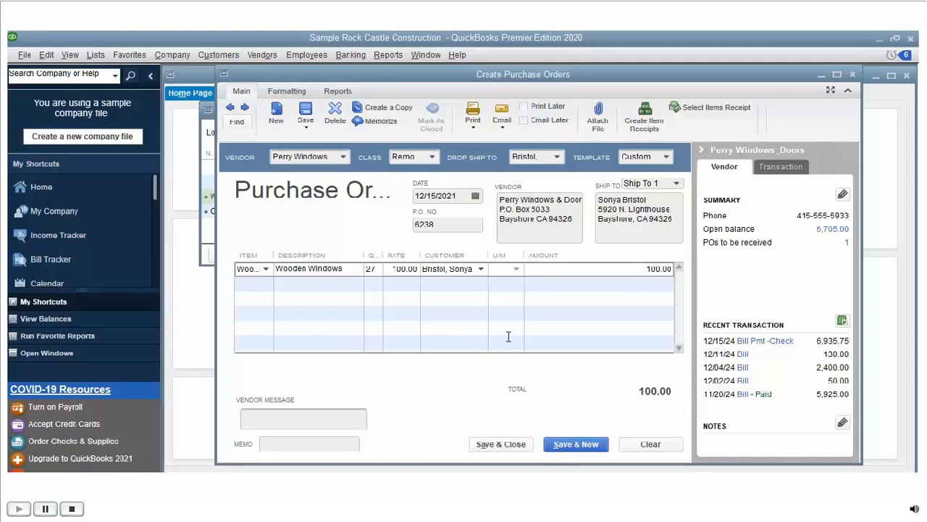
key("Down")
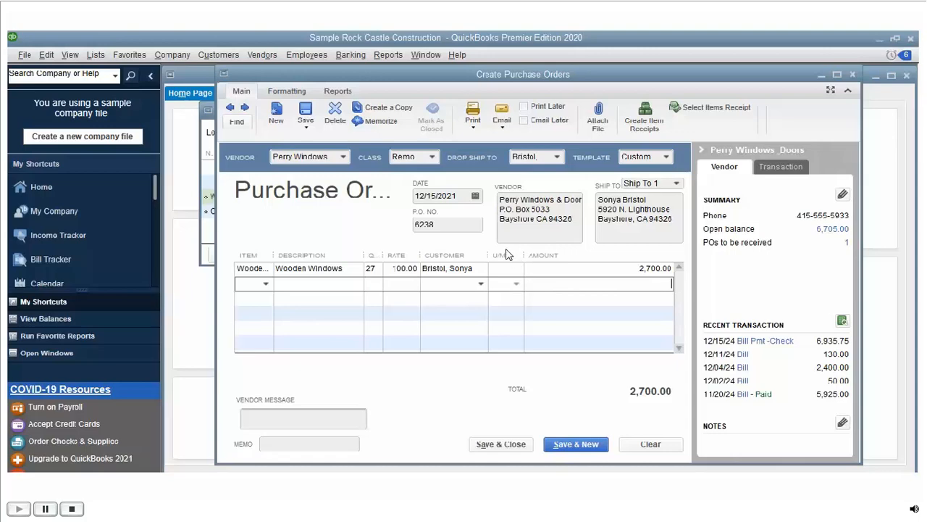
key("Up")
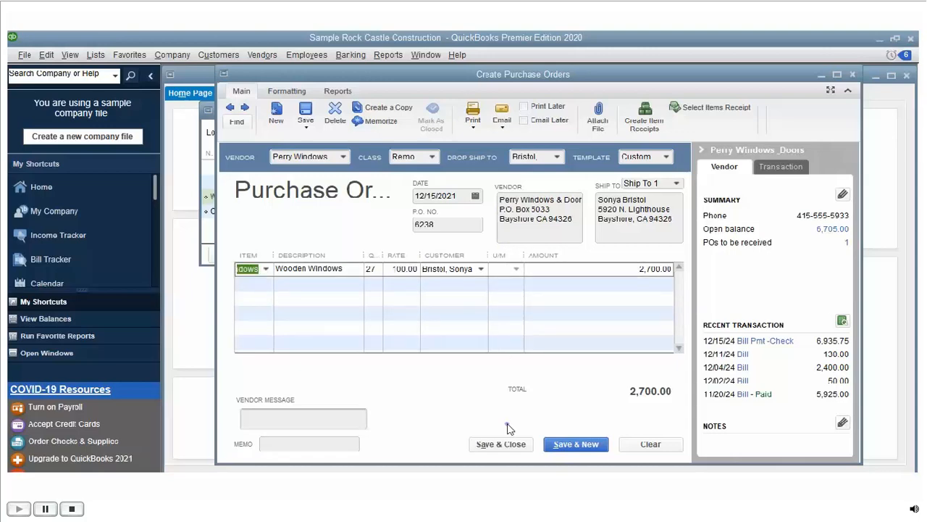
left_click(506, 443)
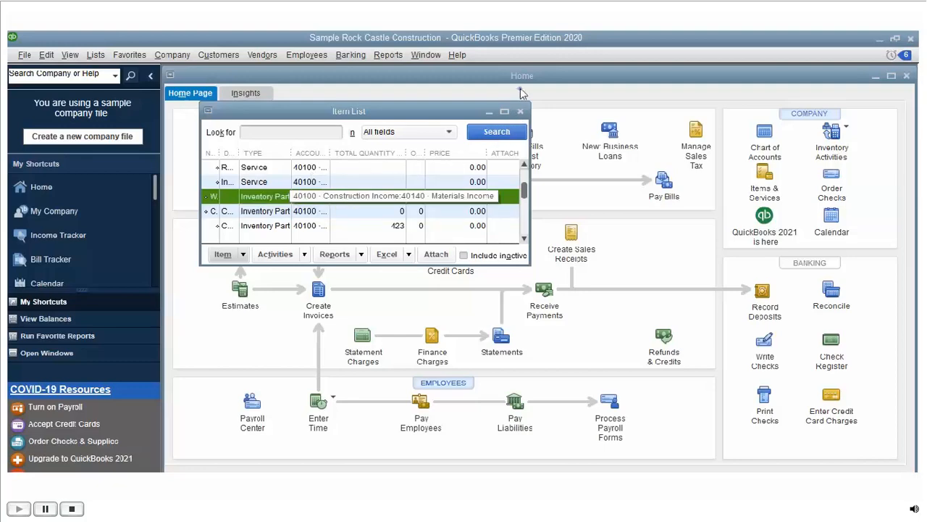
Step: Close the Item List and choose Add Job under New Customer & Job
left_click(520, 111)
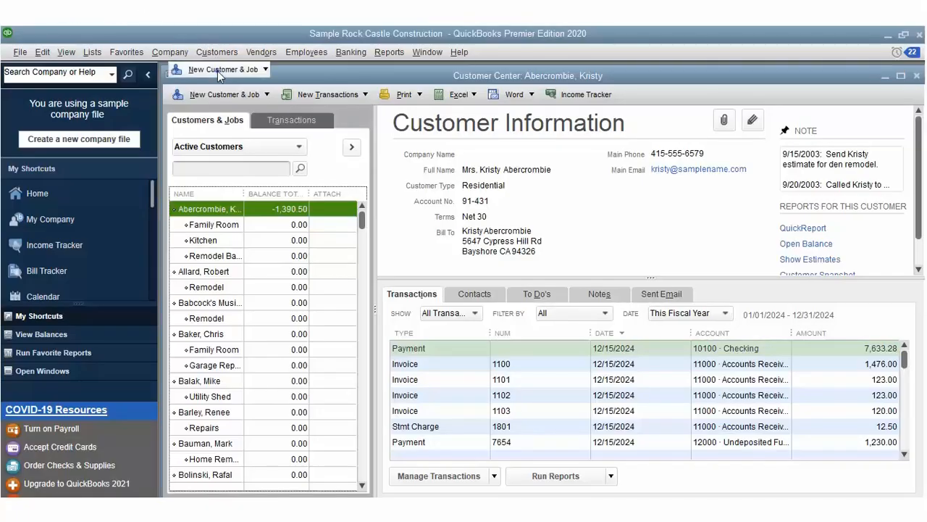
left_click(219, 72)
left_click(232, 103)
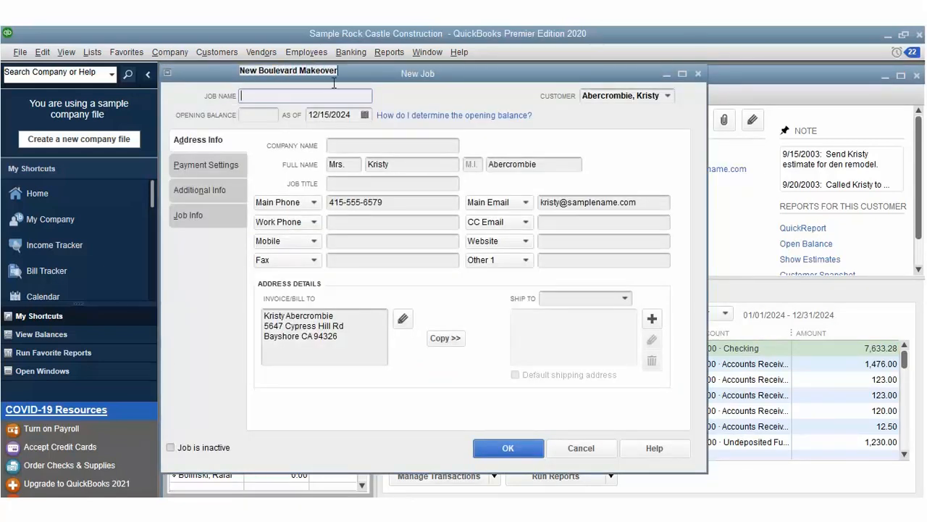
Step: Name the job New Boulevard Makeover, with a 24,135.25 opening balance and billing address copied to shipping
type("New Boulevard Makeover")
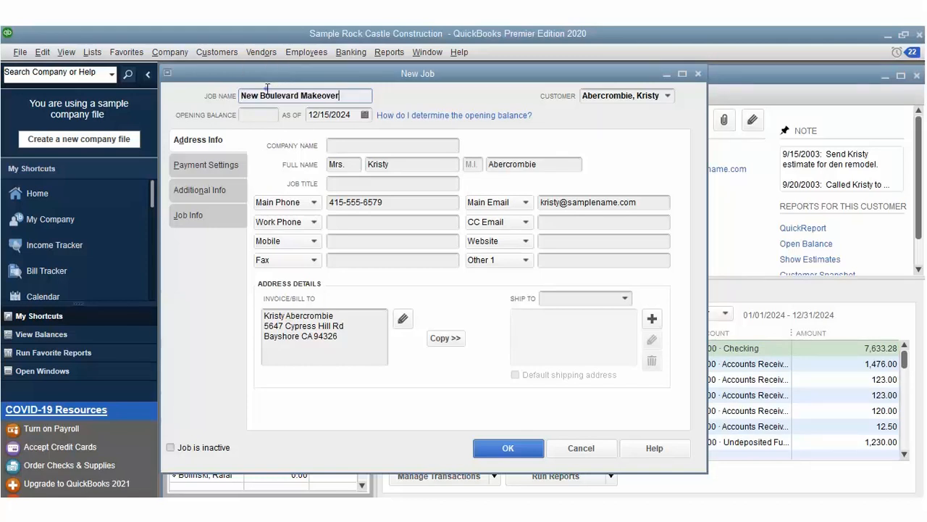
key("Tab")
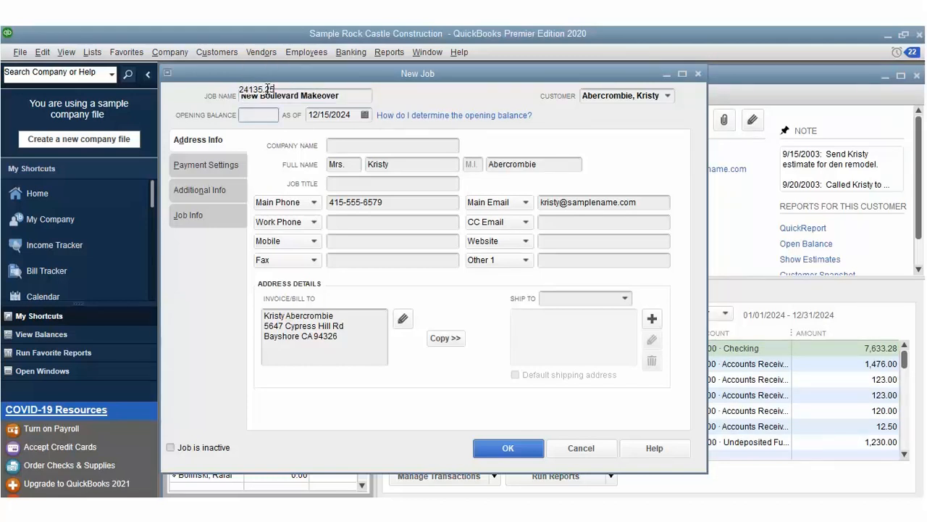
type("24135.25")
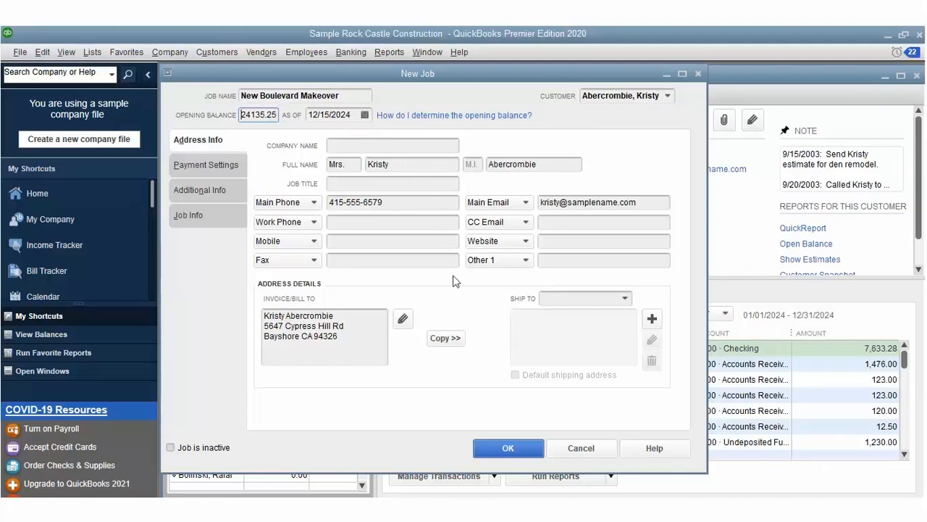
left_click(450, 335)
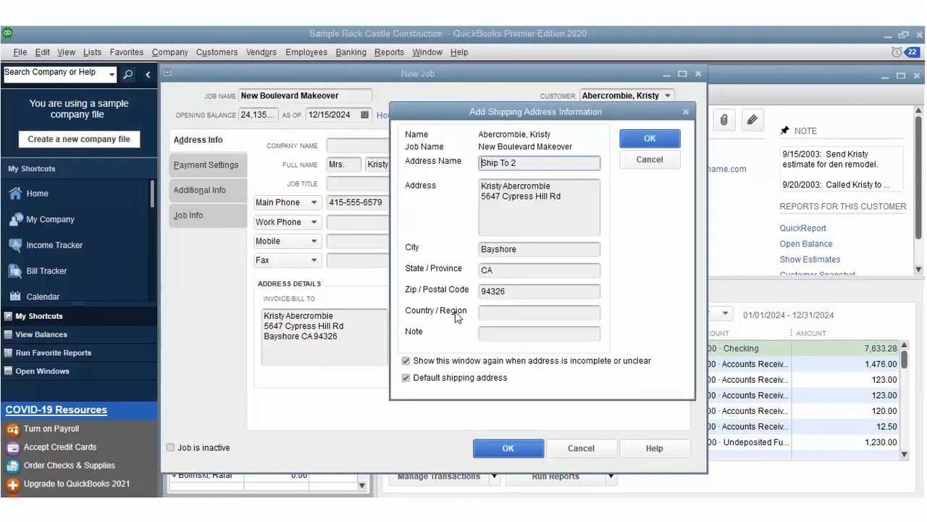
left_click(648, 138)
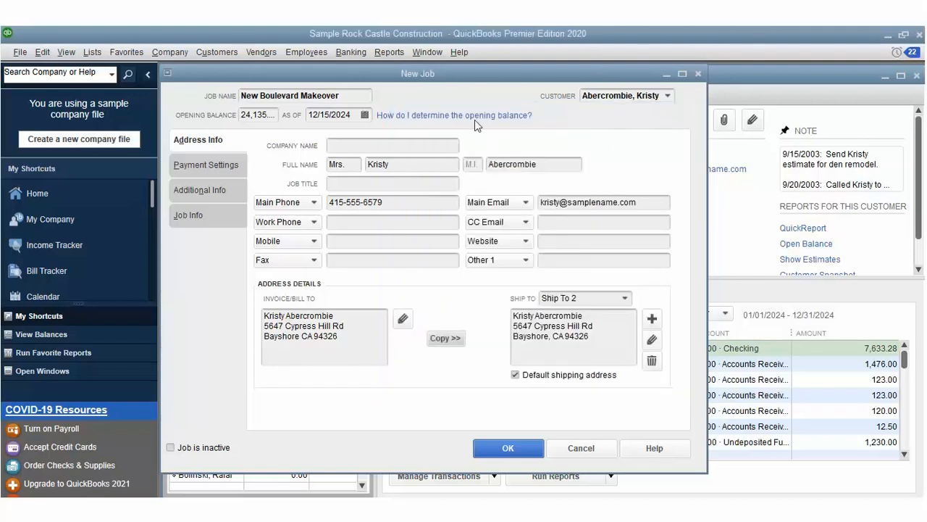
Step: Enter 'Boulevard upliftment in Design' as the job description on Job Info
left_click(220, 161)
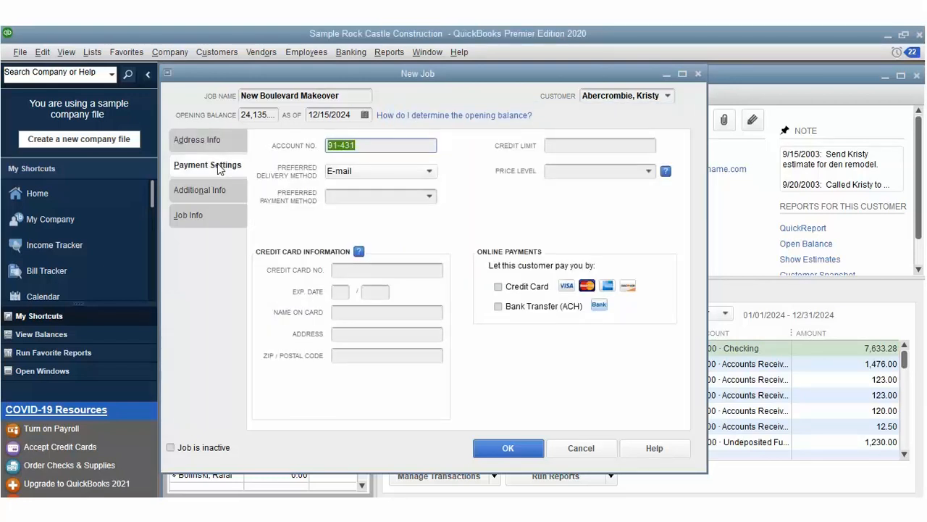
left_click(215, 191)
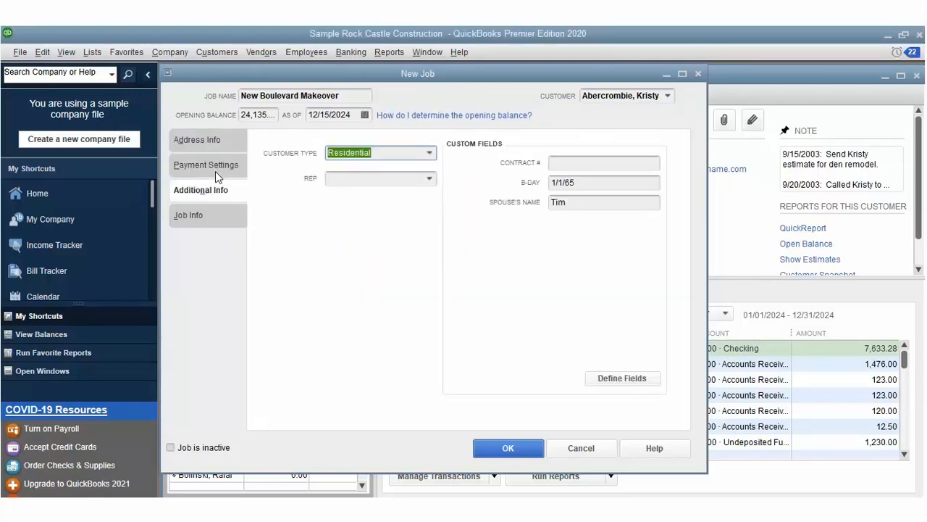
left_click(210, 214)
type("Boulevard upliftment in ")
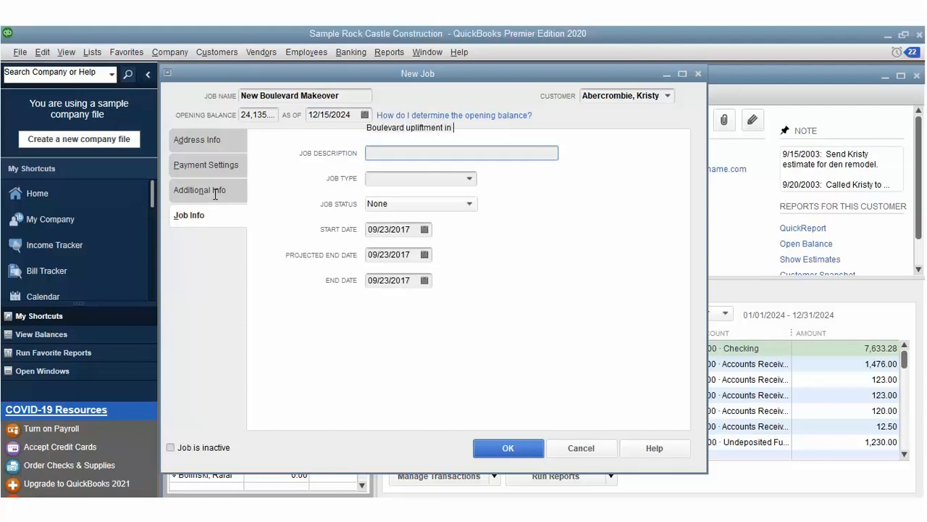
type("Desig")
type("n")
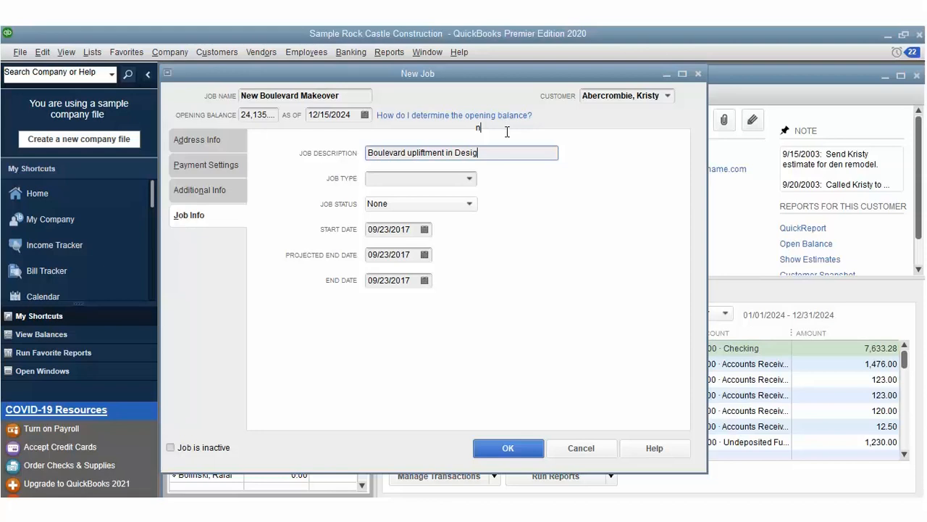
Step: Set the job type to New Construction and the job status to Awarded
left_click(470, 178)
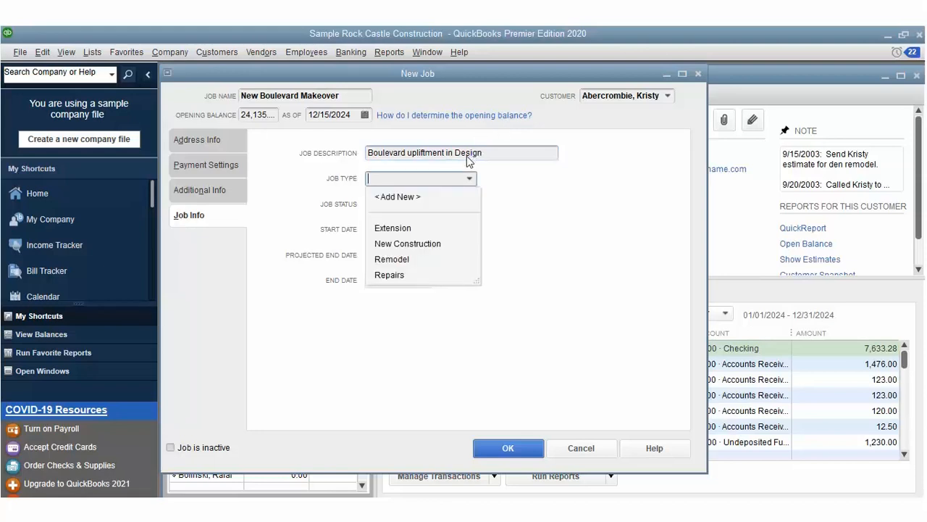
left_click(432, 243)
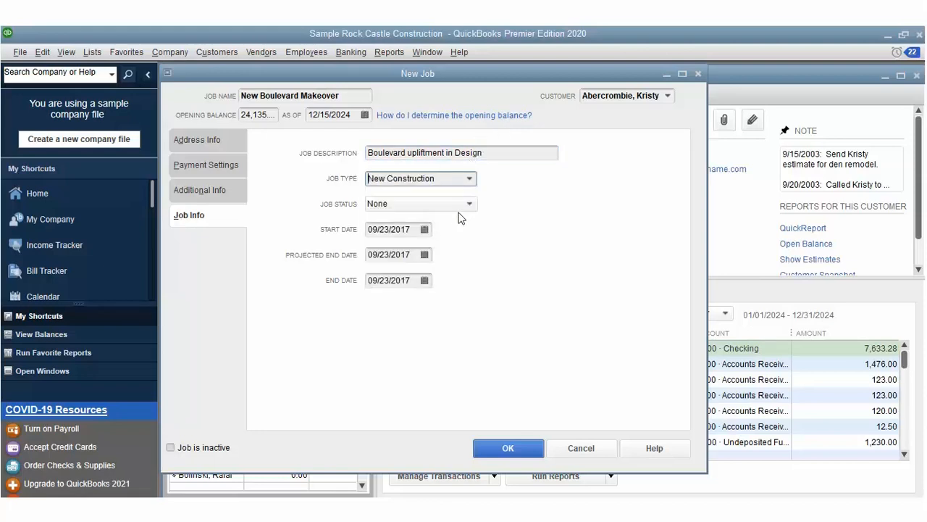
left_click(469, 203)
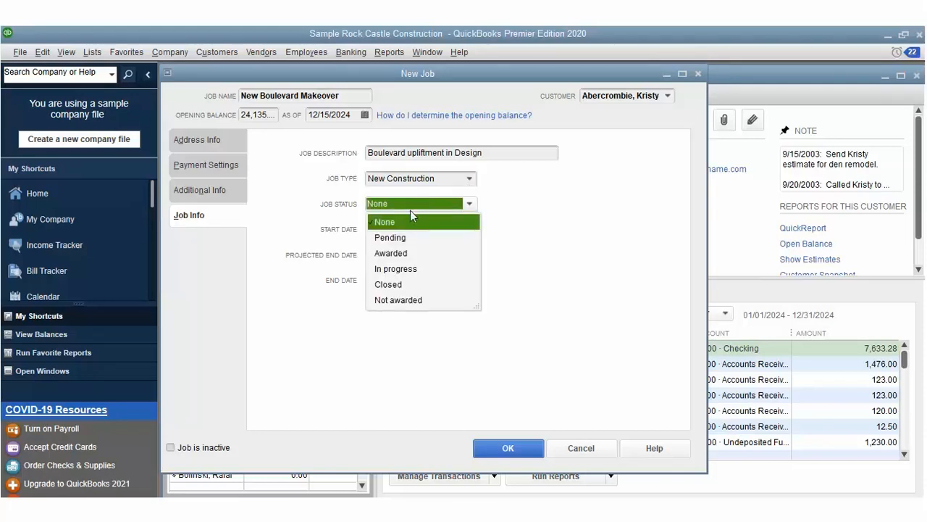
left_click(391, 253)
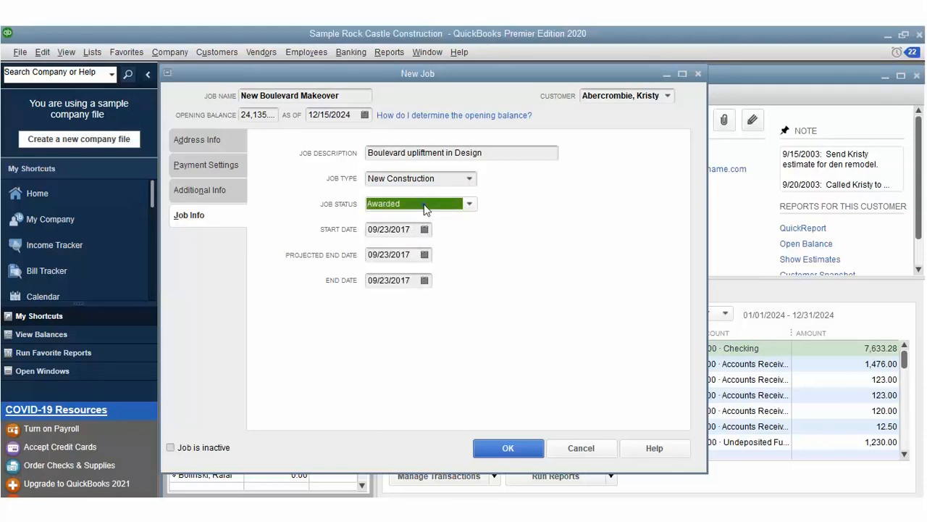
Step: Correct the job's start date to 02/23/2021 and end date to 07/23/2021
key("Tab")
key("alt+Down")
left_click(477, 253)
left_click(477, 252)
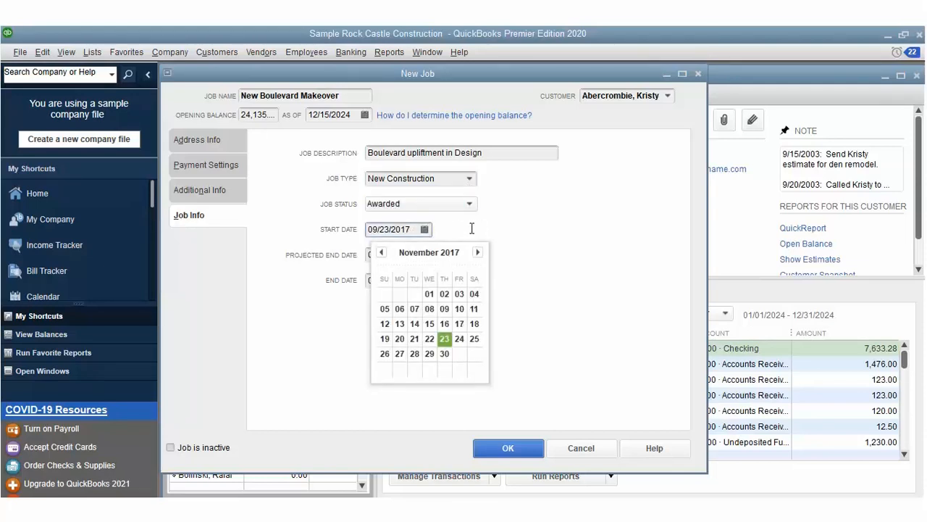
left_click(410, 208)
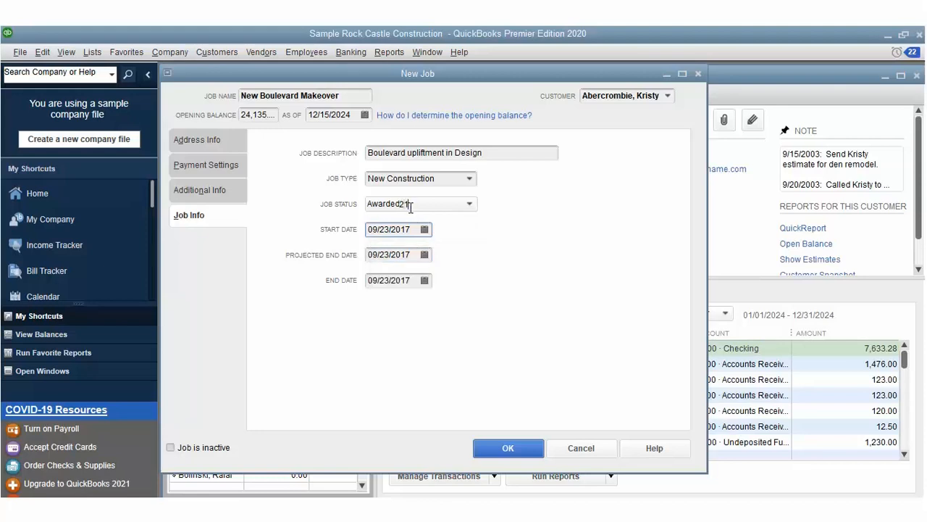
key("BackSpace")
key("BackSpace")
key("BackSpace")
type("2")
left_click(376, 230)
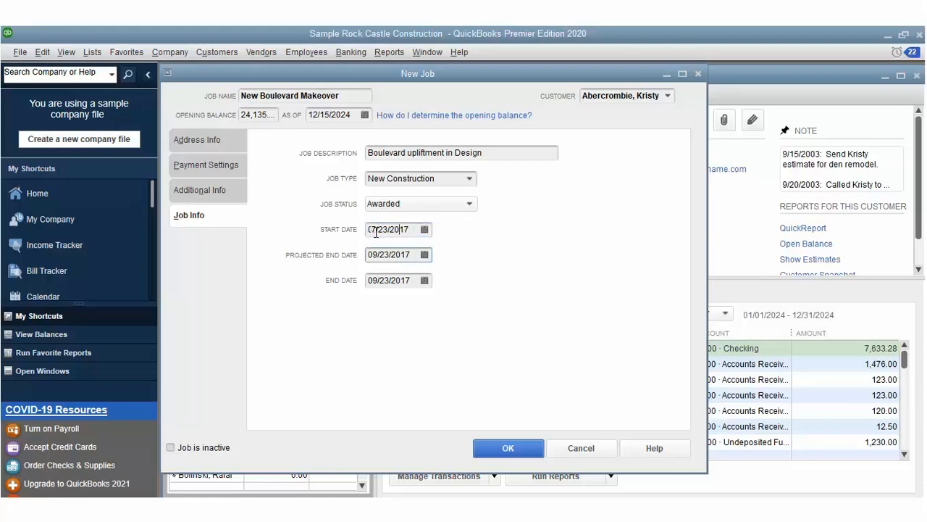
key("Delete")
key("Delete")
left_click_drag(410, 280, 354, 281)
key("BackSpace")
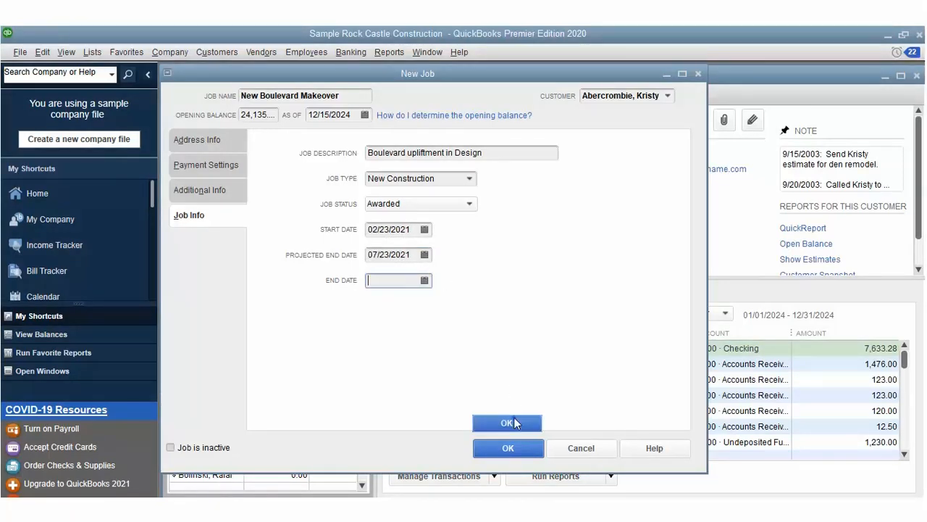
Step: Save the job and start a new estimate from the Customers menu
left_click(507, 447)
left_click(216, 52)
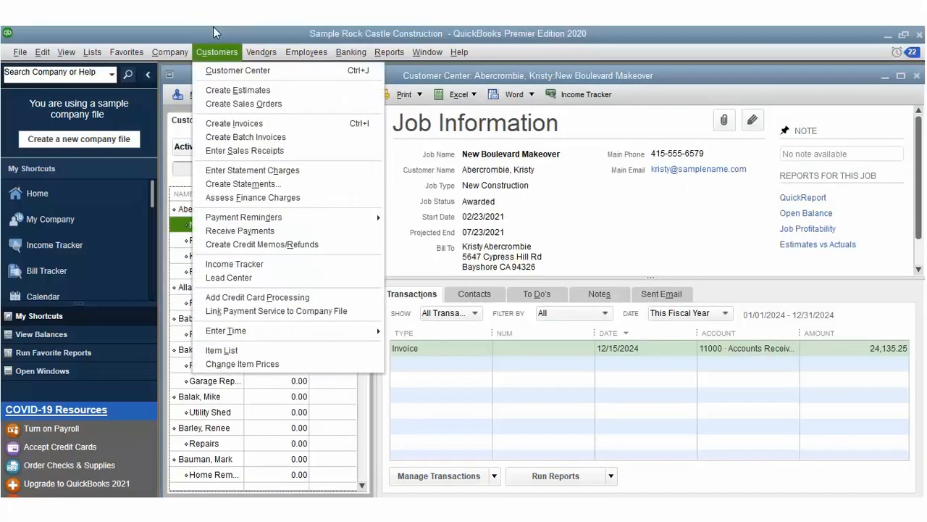
left_click(268, 65)
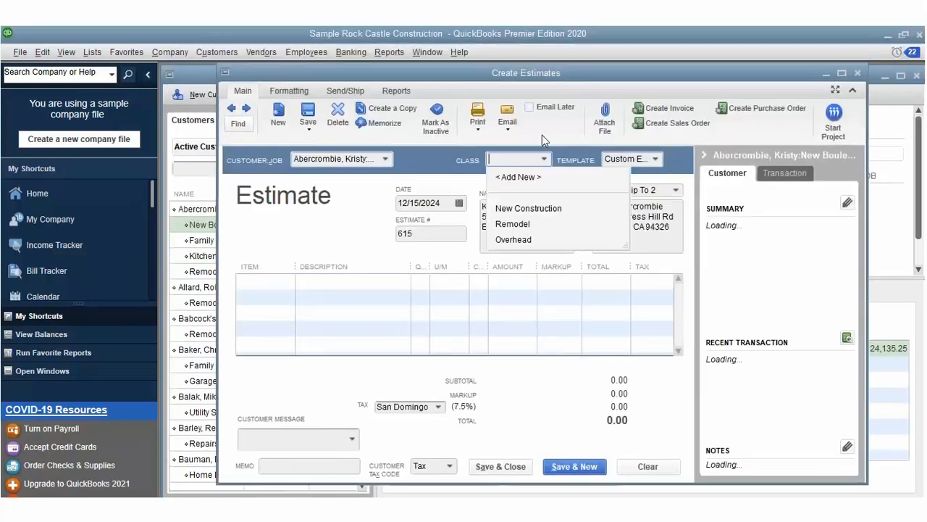
Step: Set the estimate class to New Construction and choose Labor as the first item
left_click(528, 207)
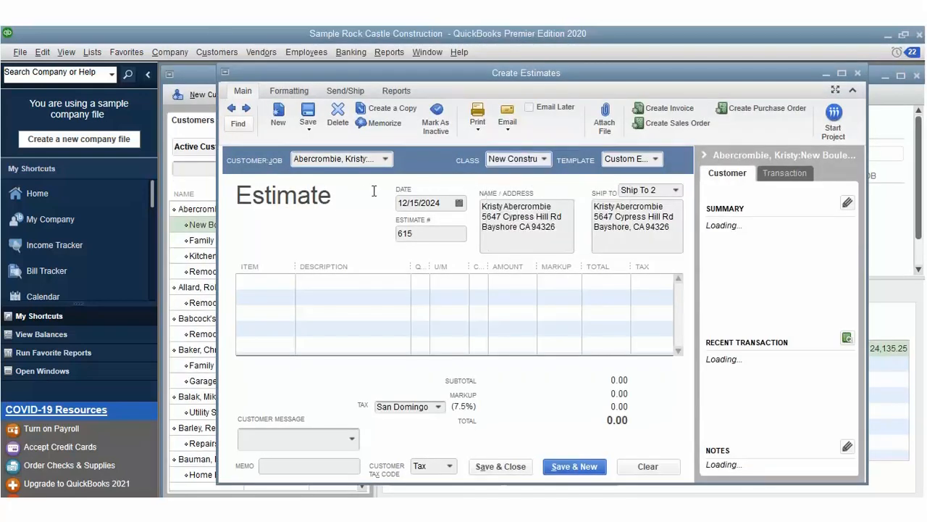
left_click(273, 256)
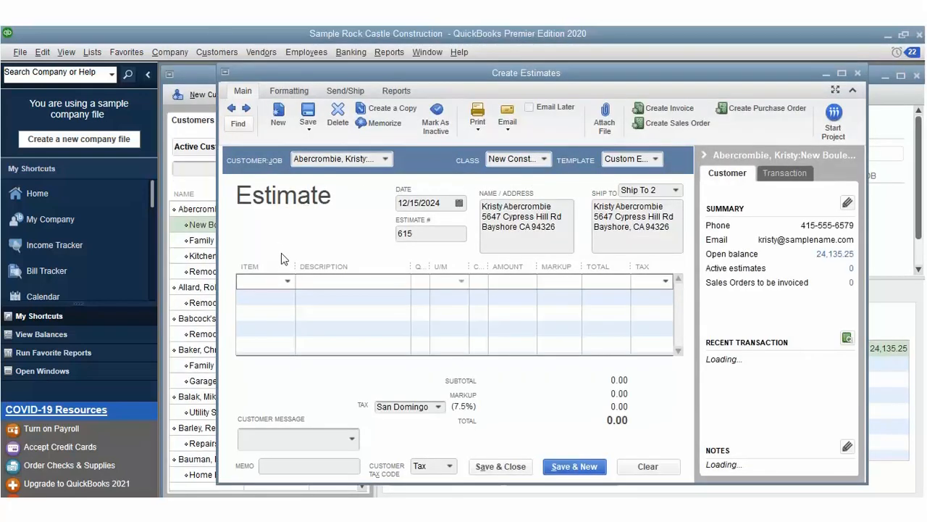
left_click(287, 281)
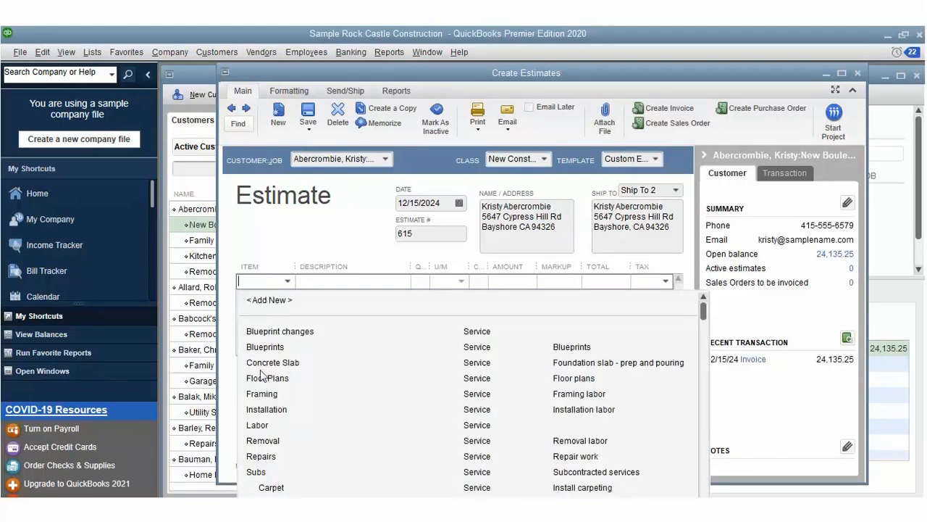
left_click(260, 425)
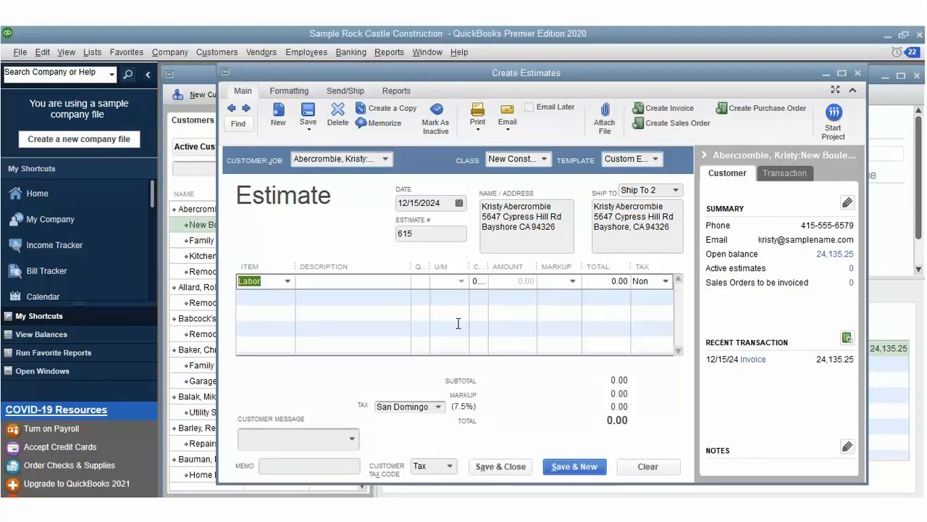
Step: Give the Labor line cost 16.00, quantity 36, and the Tax code
double_click(478, 255)
type("16")
key("Tab")
type("120")
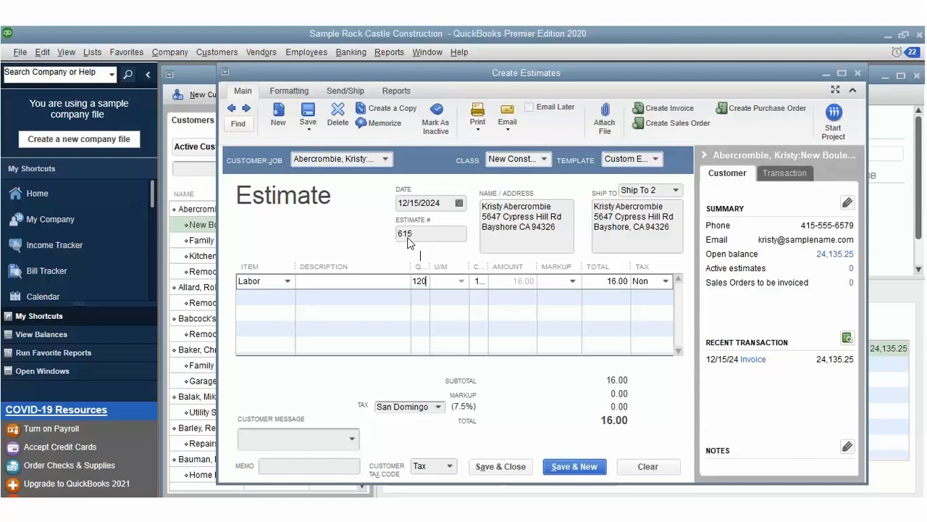
key("BackSpace")
type("36")
left_click(662, 278)
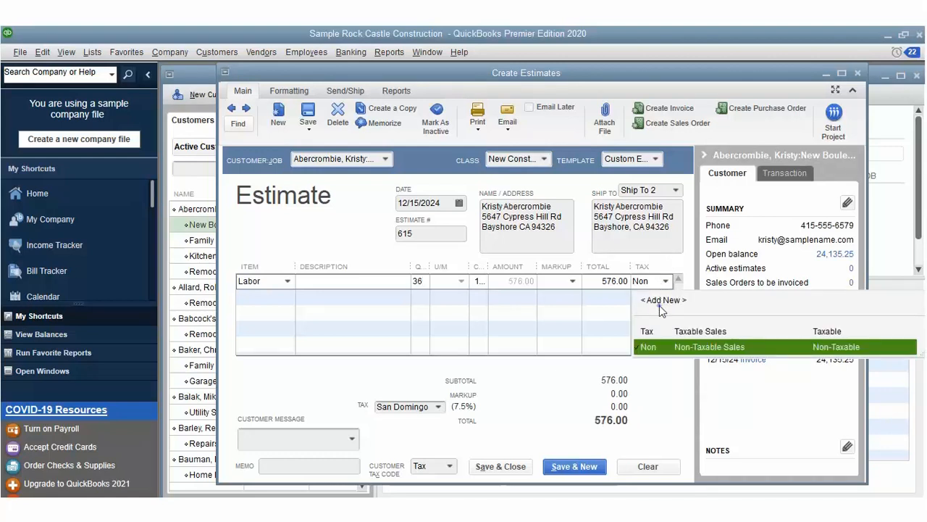
left_click(661, 330)
key("Tab")
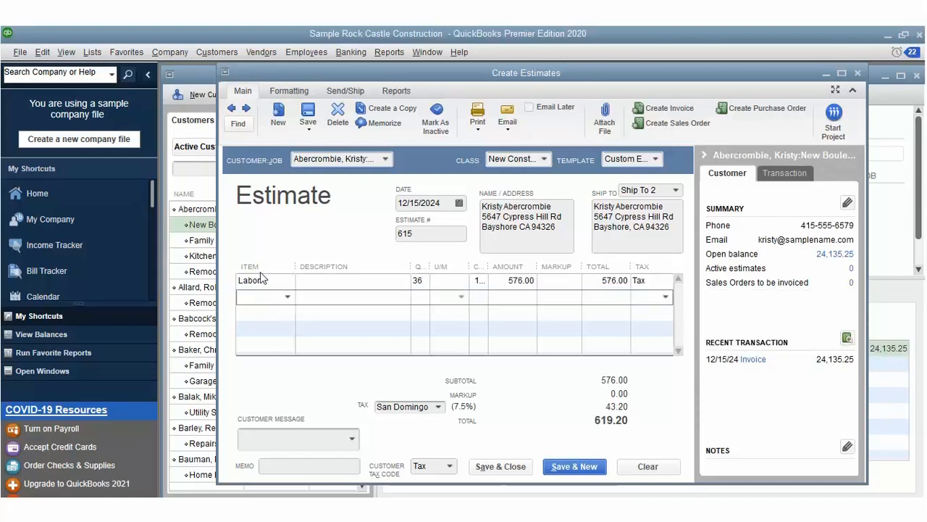
Step: Add a Hardware line described 'Steel Frames', quantity 24 at cost 21.00
left_click(287, 296)
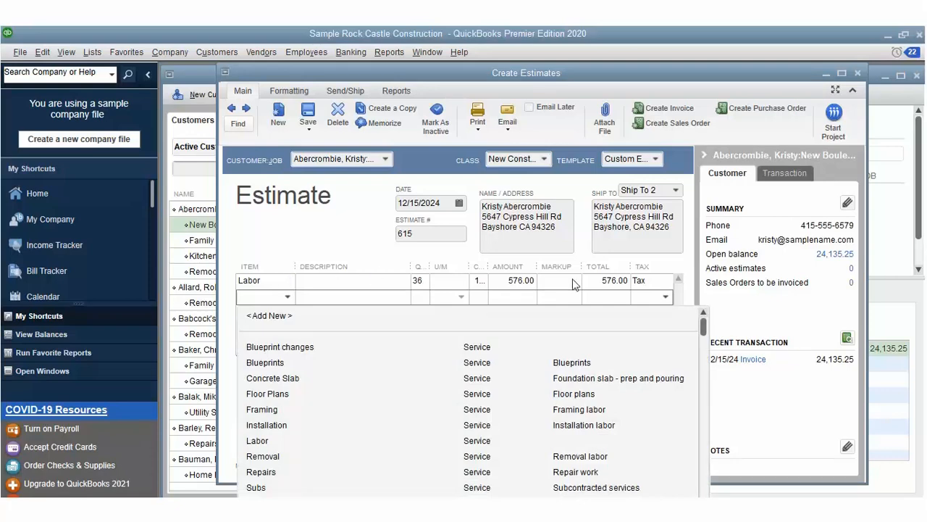
left_click_drag(702, 323, 707, 400)
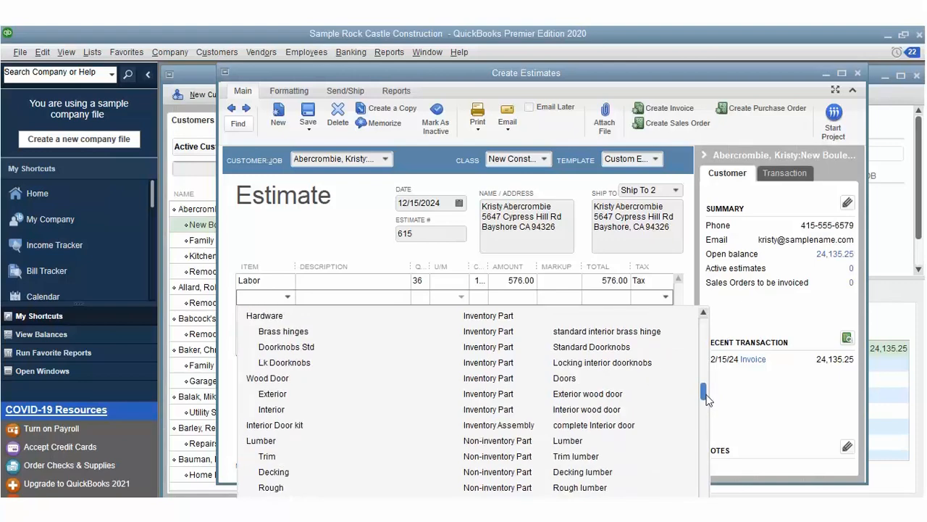
mouse_move(708, 400)
left_mouse_down()
mouse_move(707, 410)
mouse_move(708, 398)
left_mouse_up()
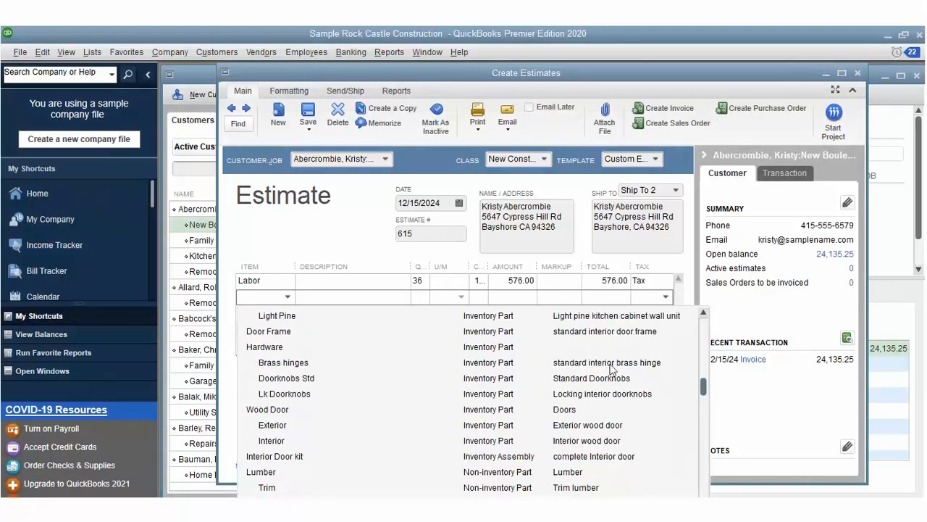
left_click(270, 347)
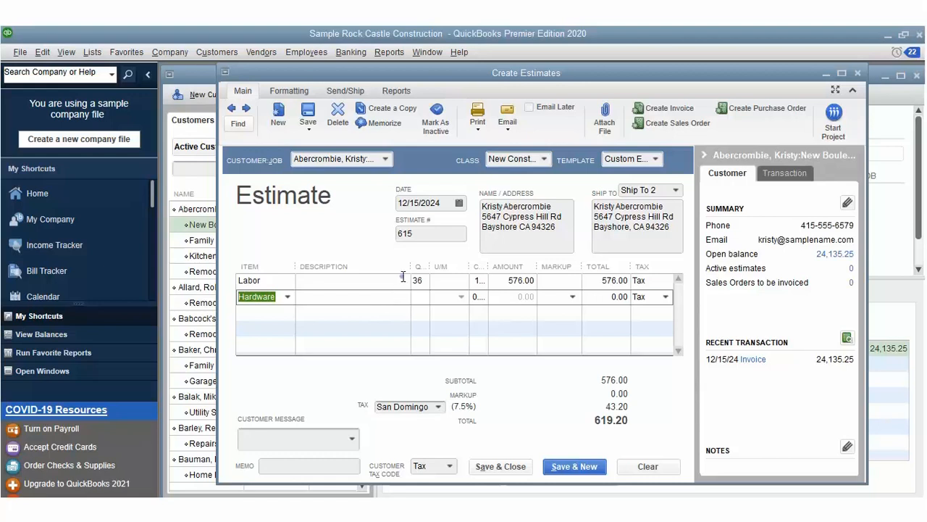
key("Tab")
type("Steel Frames")
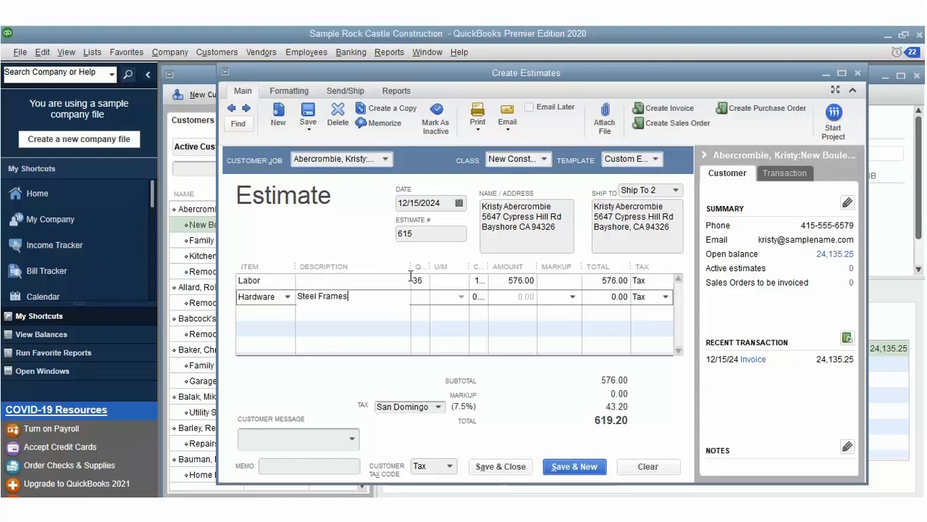
key("Tab")
type("24")
key("Tab")
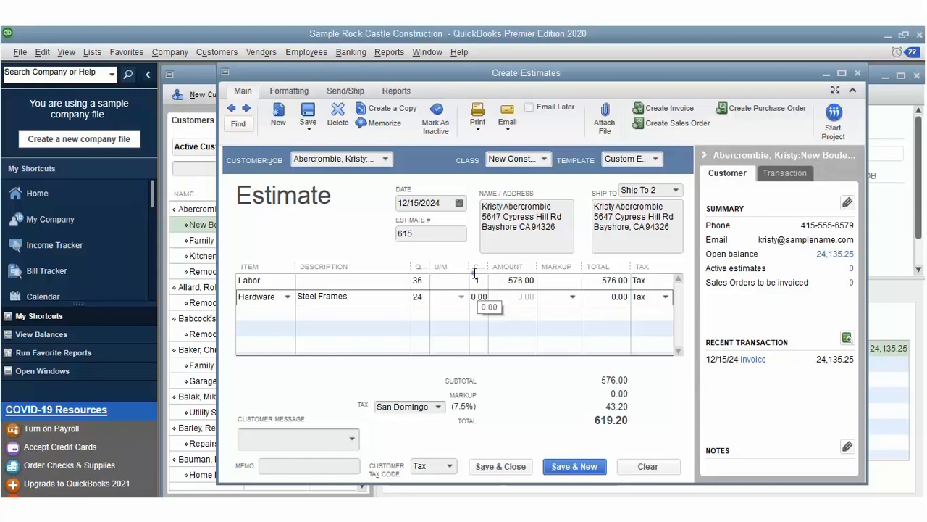
type("21")
key("Down")
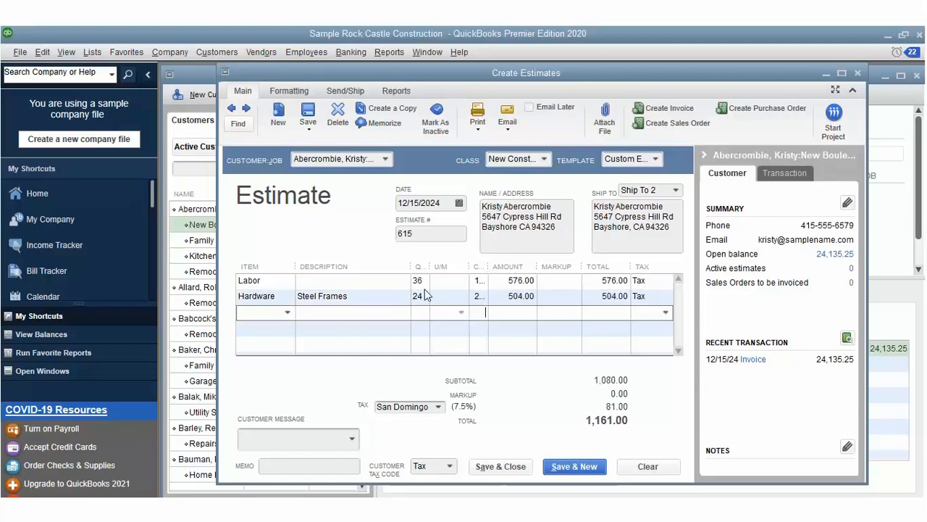
Step: Add a non-taxable Installation line, quantity 1 at 35.00, bringing the total to 1,196.00
left_click(287, 312)
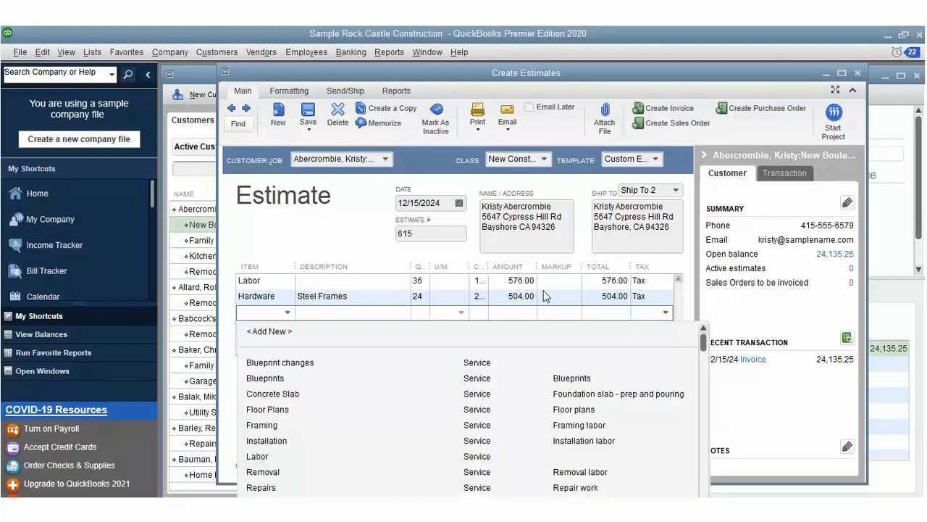
left_click_drag(703, 338, 718, 403)
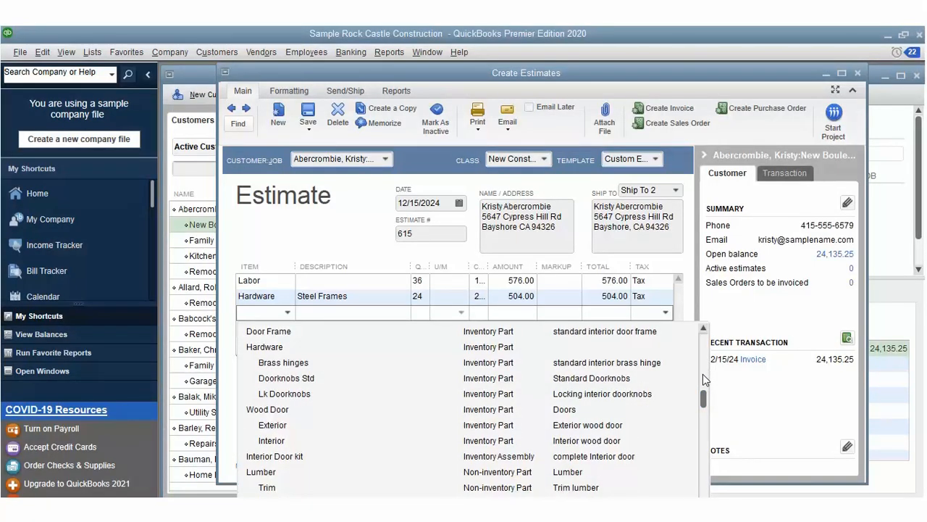
scroll(702, 374, "up", 3)
scroll(706, 393, "up", 1)
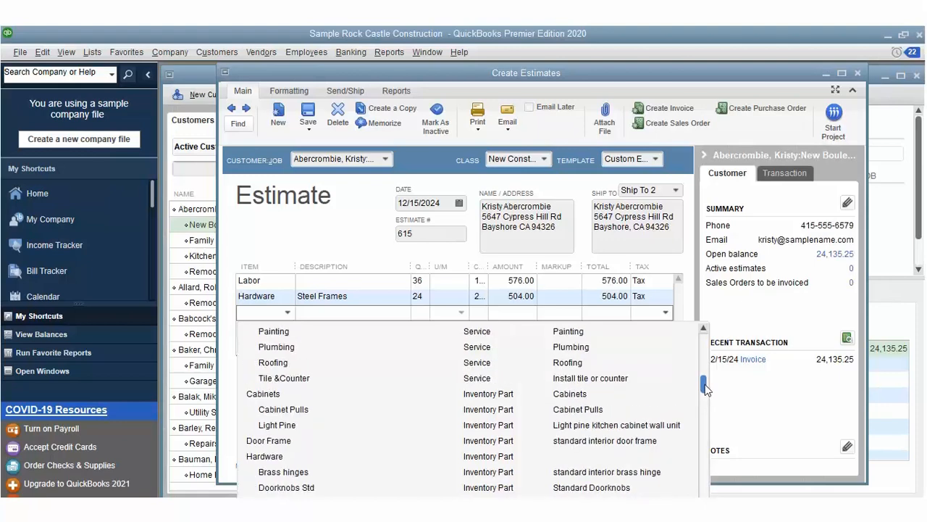
scroll(707, 384, "up", 2)
scroll(706, 377, "up", 2)
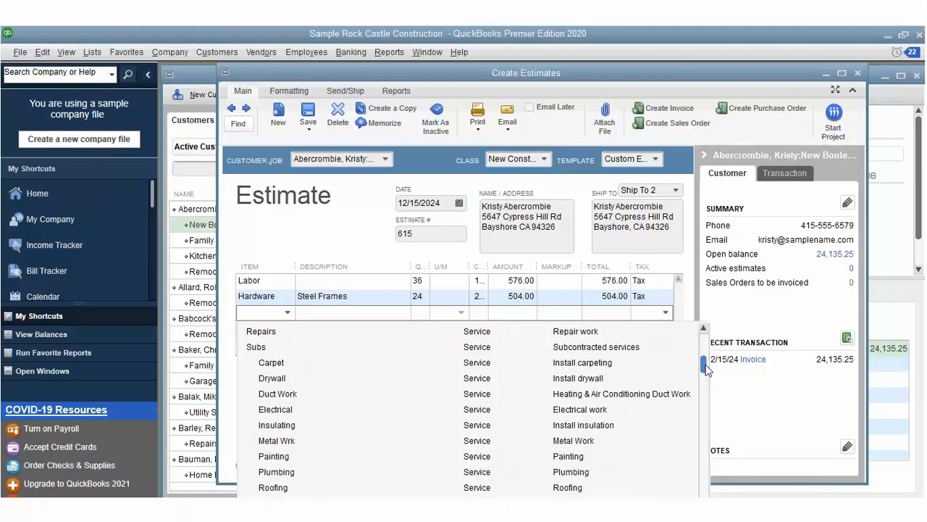
scroll(706, 369, "up", 1)
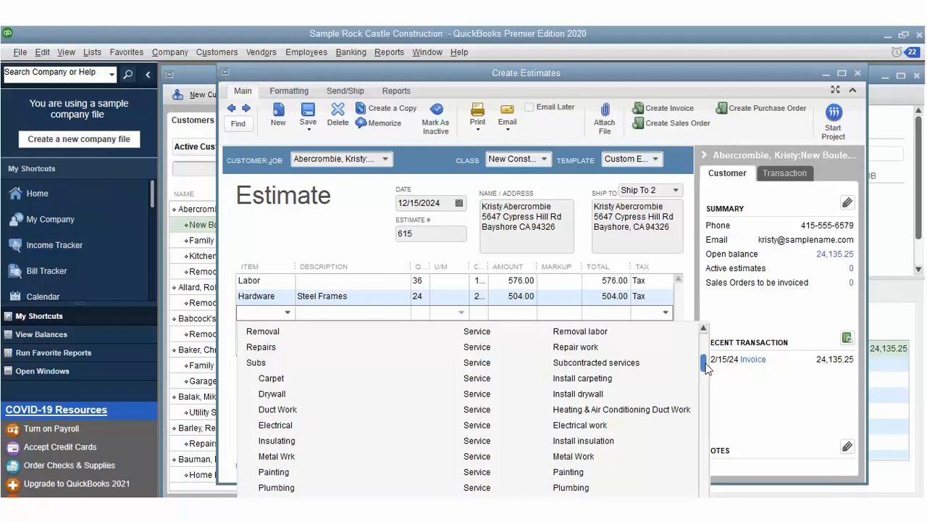
scroll(707, 369, "down", 1)
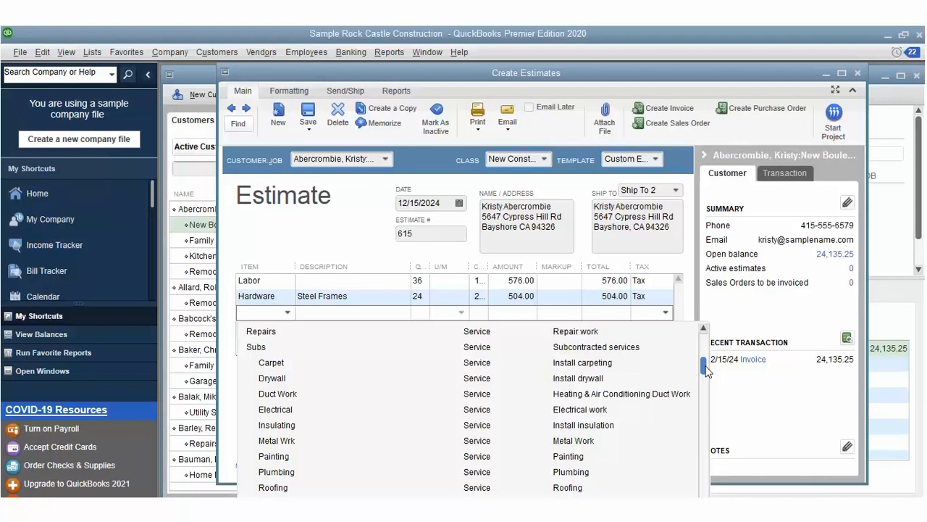
scroll(706, 369, "up", 2)
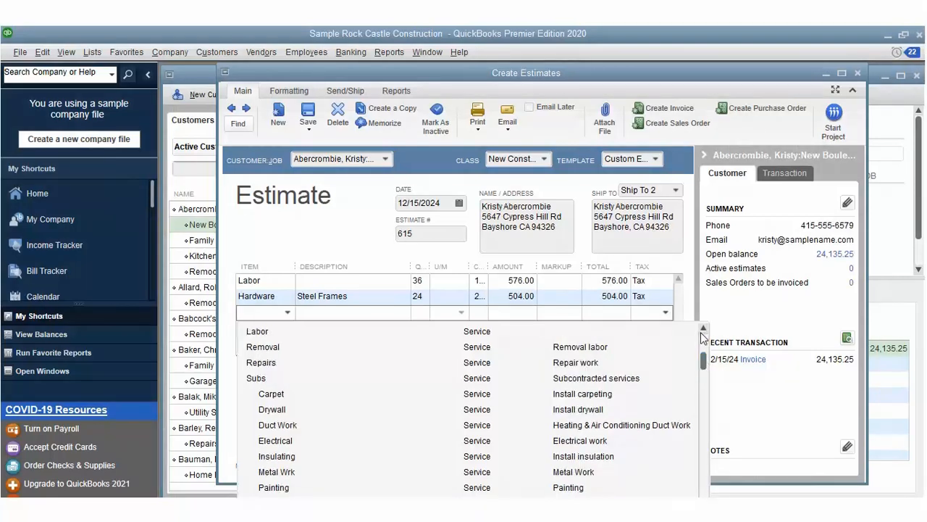
scroll(704, 357, "up", 1)
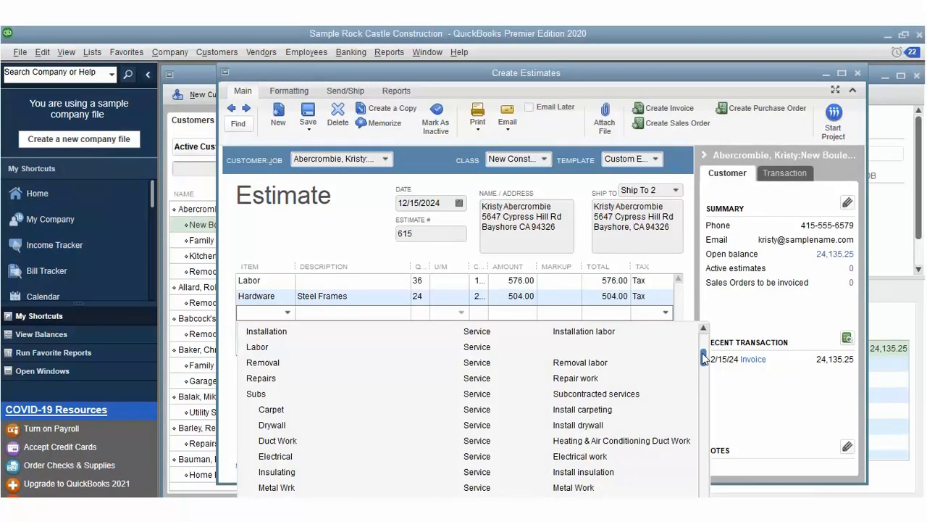
scroll(702, 353, "up", 2)
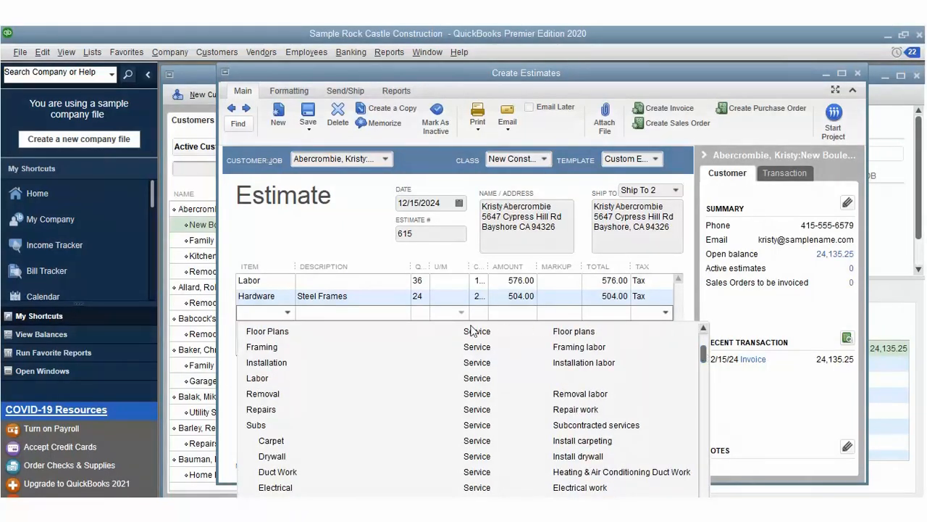
left_click(282, 362)
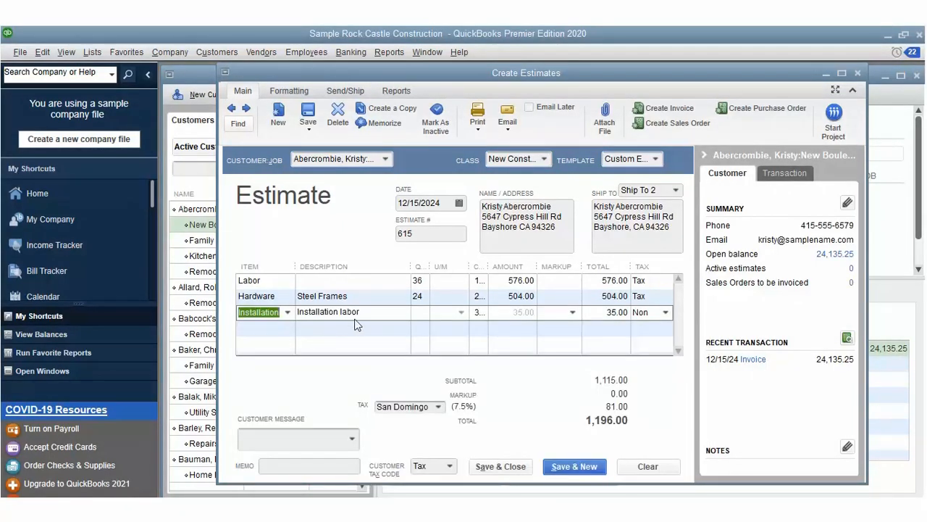
key("Tab")
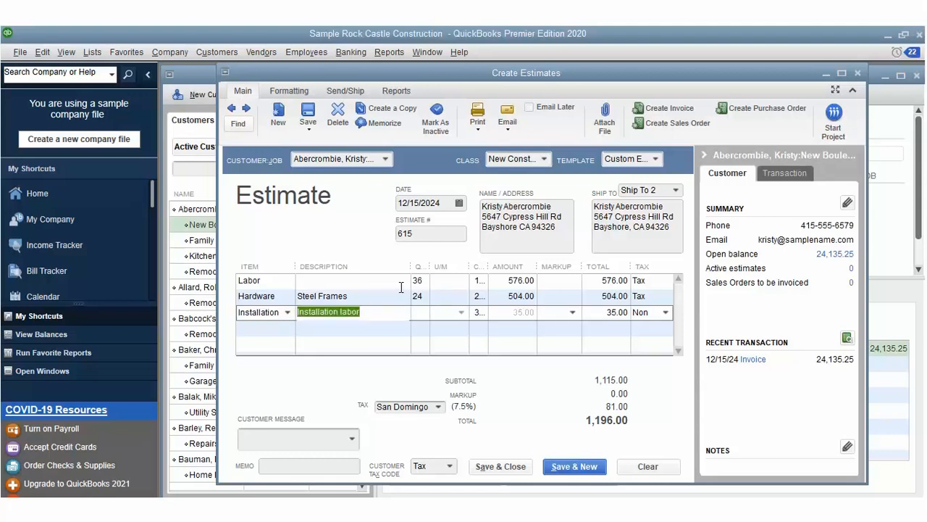
left_click(423, 286)
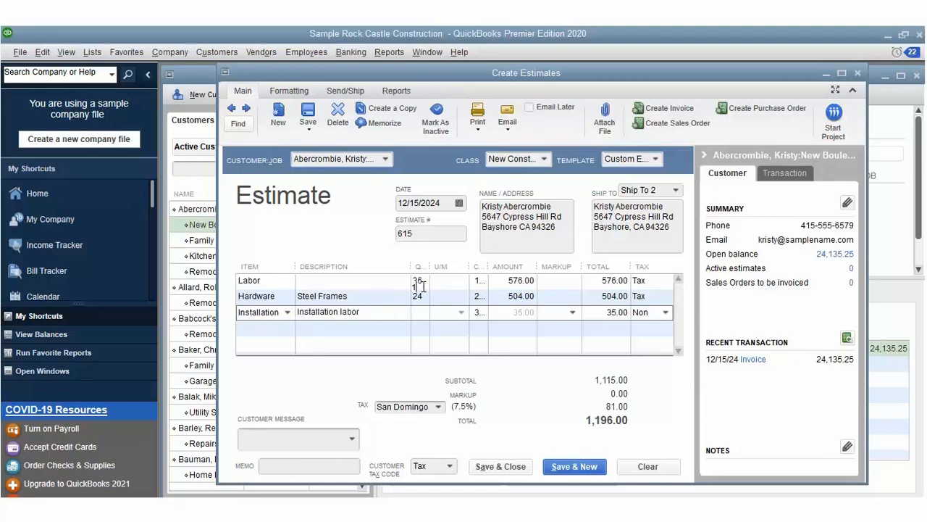
left_click(478, 288)
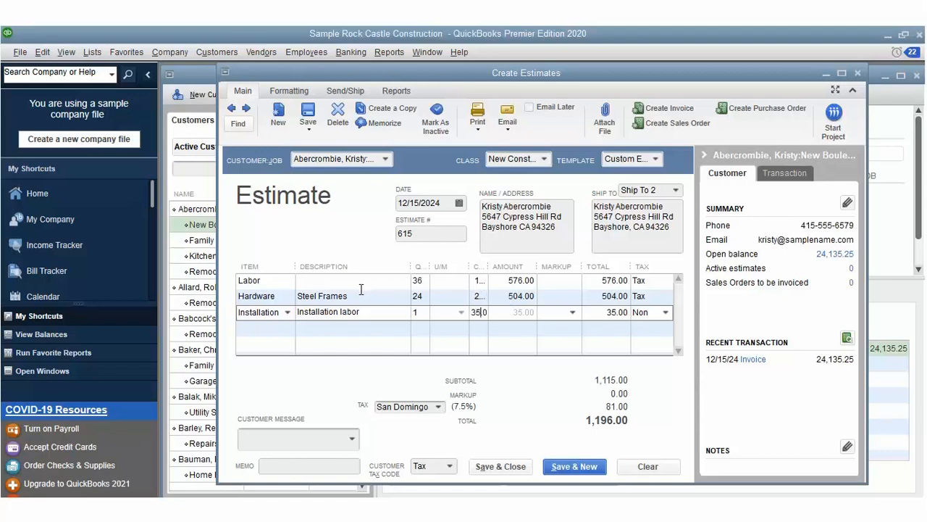
left_click(252, 308)
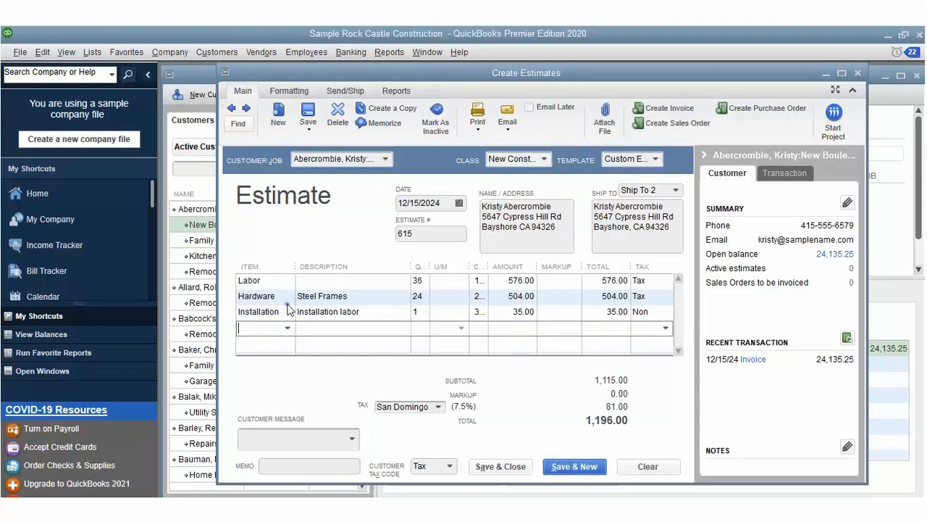
left_click(288, 305)
Step: Add a Floor Plans line of 123 at 101.00 and save estimate 615 totaling 13,619.00
left_click(288, 403)
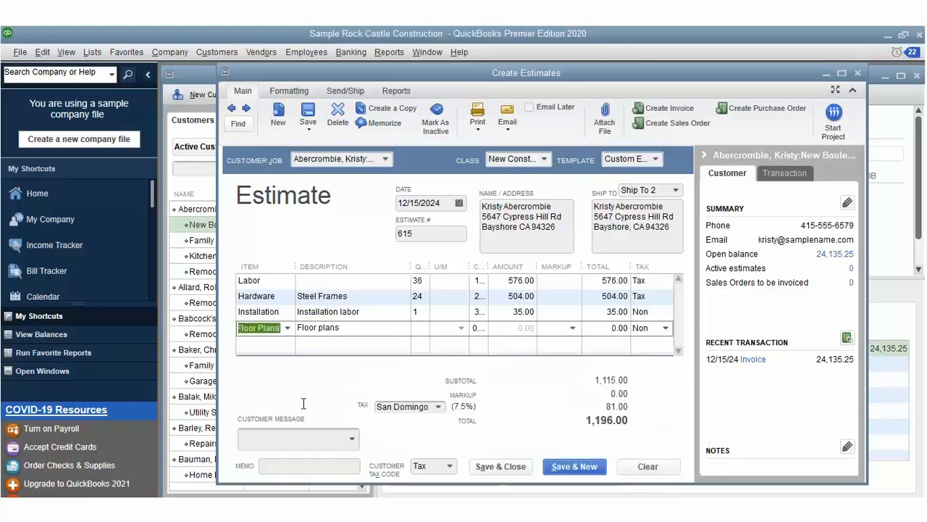
left_click(427, 304)
type("123")
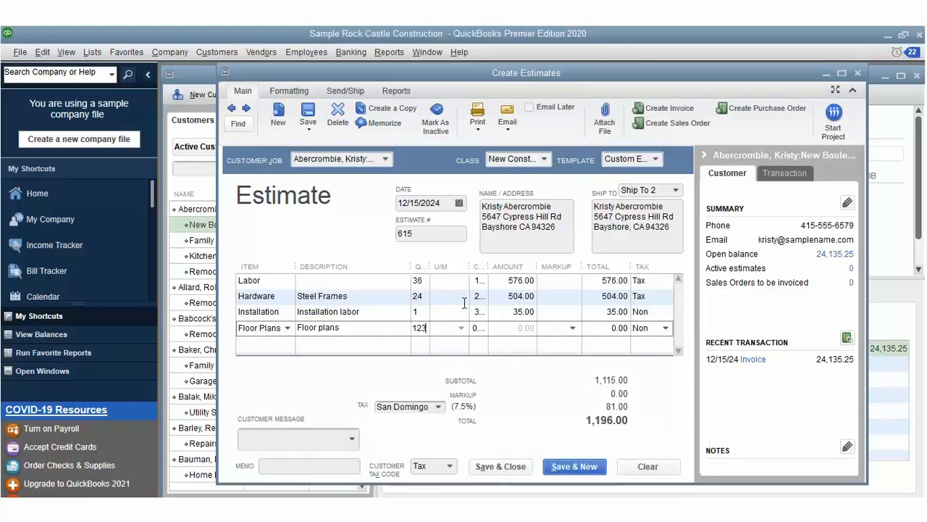
key("Tab")
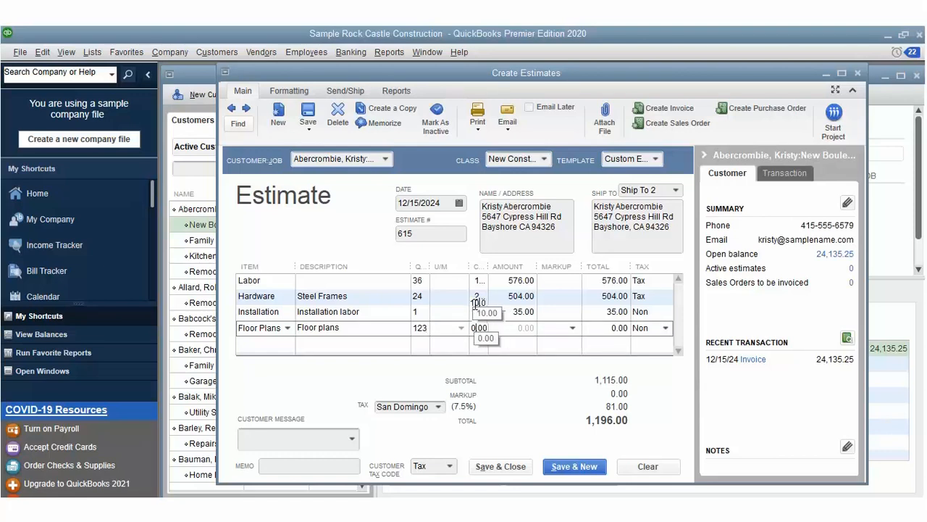
type("10.0")
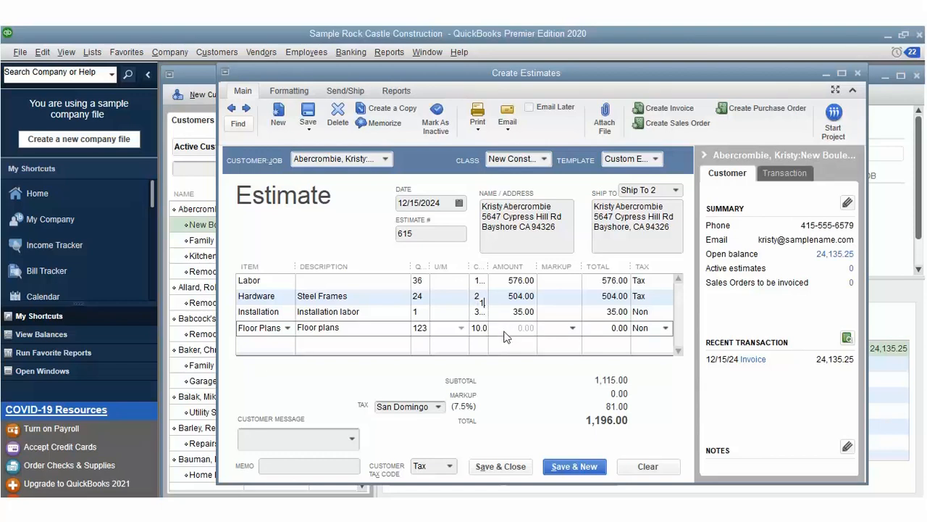
type("01")
left_click(575, 344)
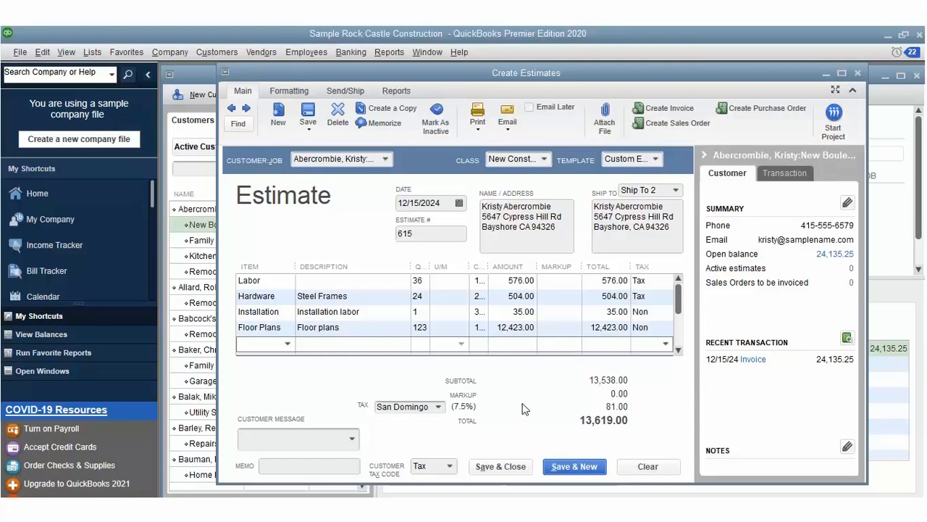
left_click(507, 465)
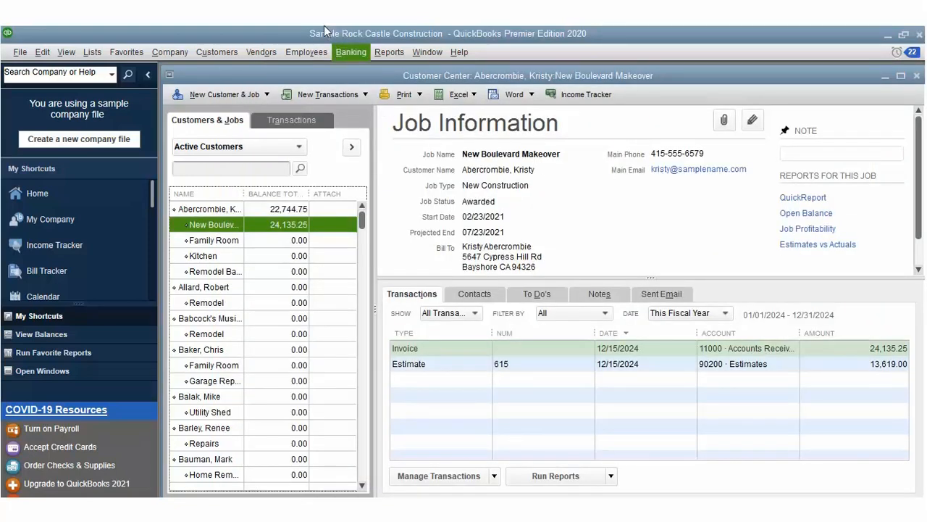
Step: Create invoice 1804 from all of estimate 615 at 100%, with class New Construction
left_click(235, 53)
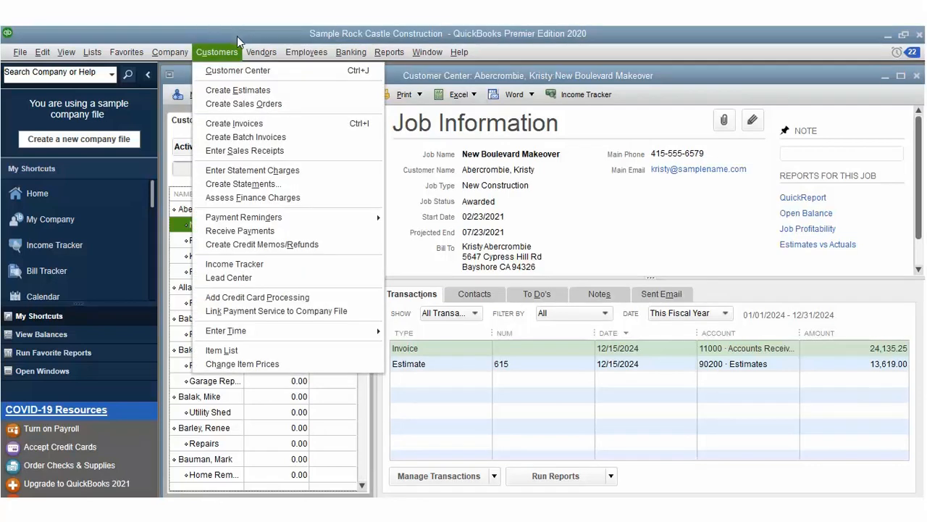
left_click(234, 123)
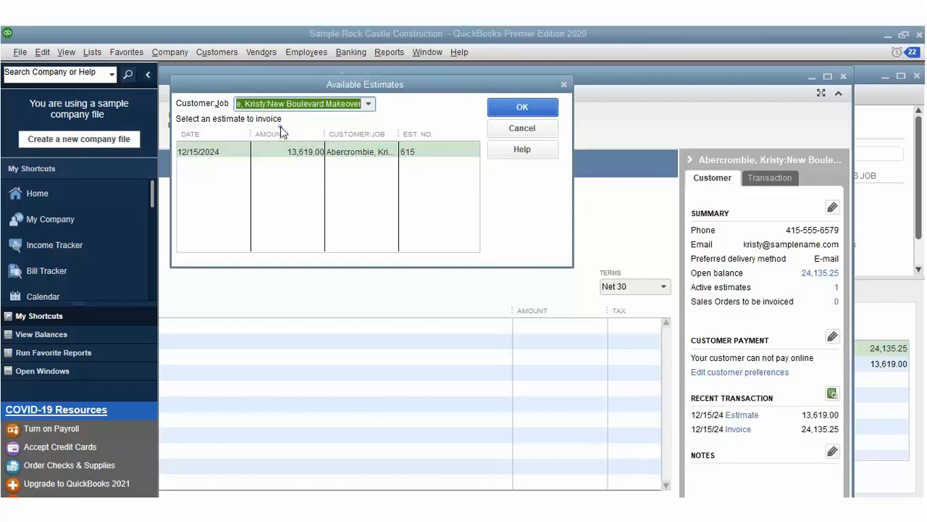
left_click(281, 148)
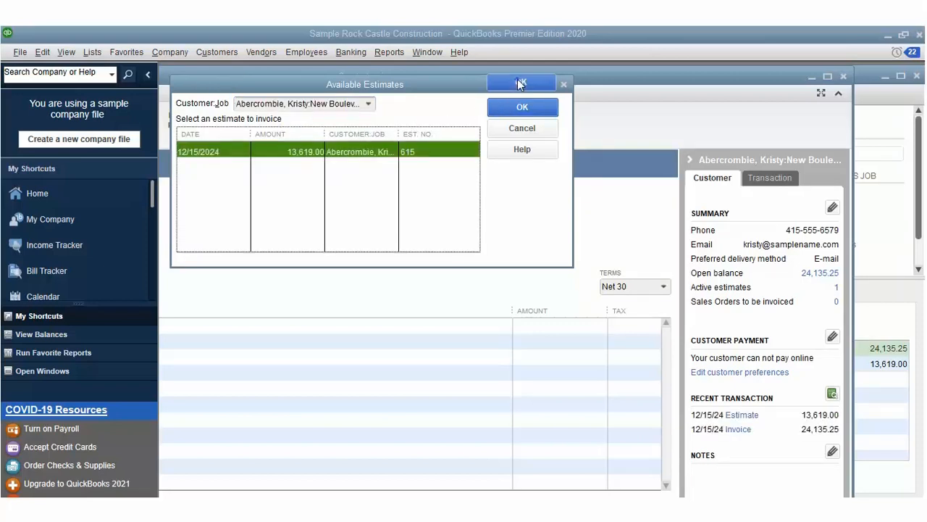
left_click(519, 84)
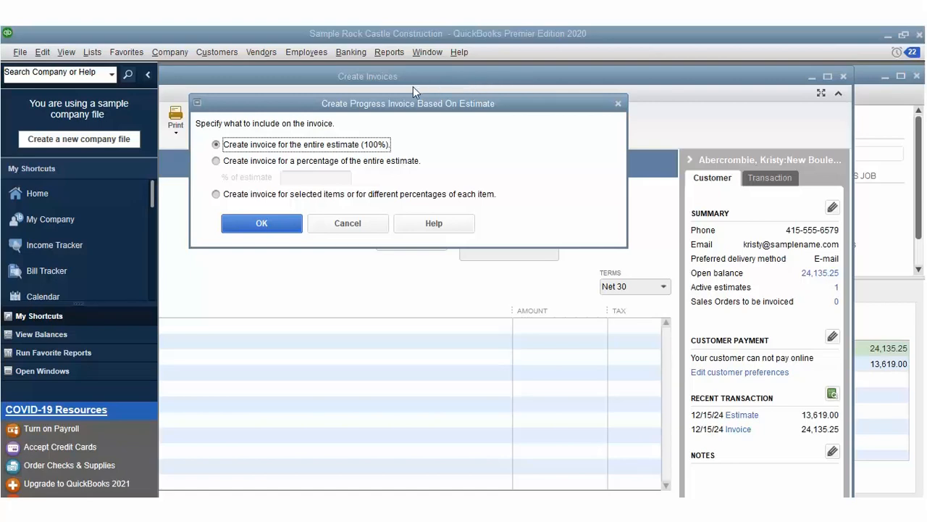
left_click(264, 221)
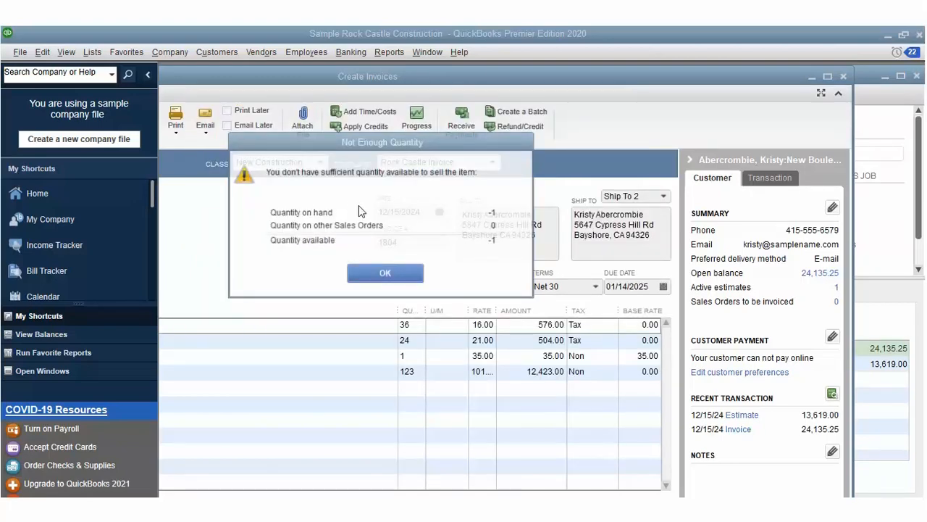
left_click(387, 271)
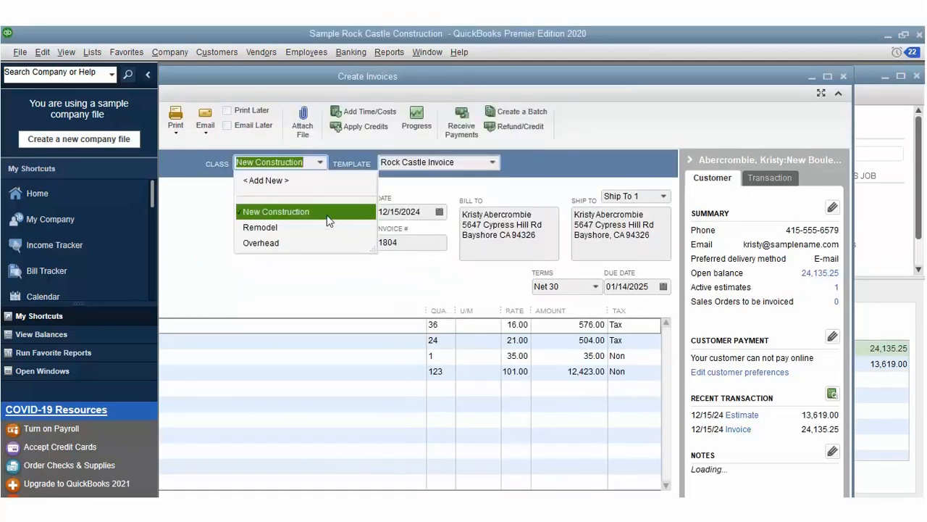
left_click(323, 192)
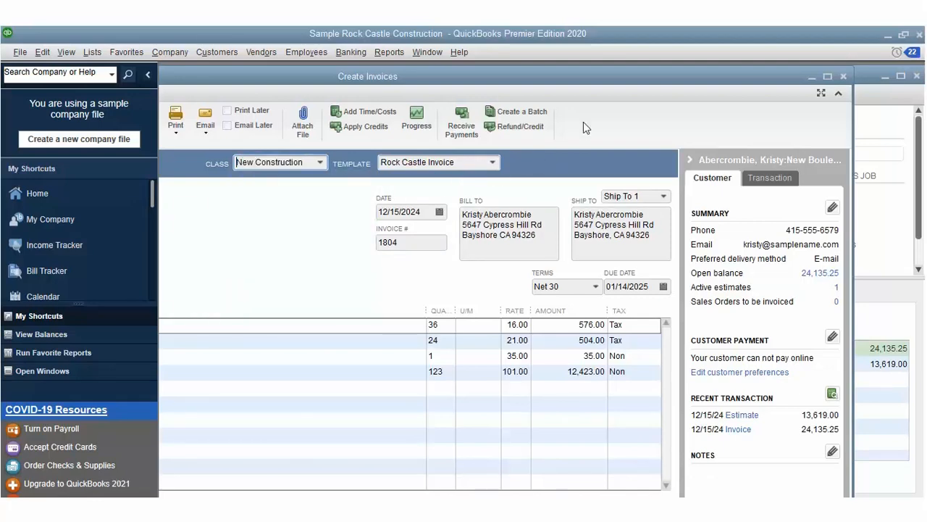
Step: Save and close invoice 1804 with its 13,619.00 balance due
left_click_drag(609, 76, 654, 63)
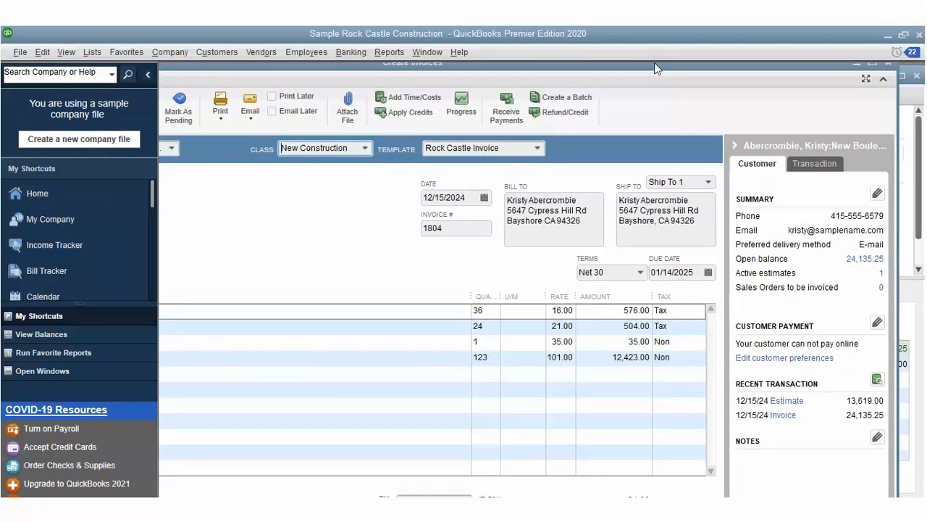
left_click_drag(786, 69, 786, 63)
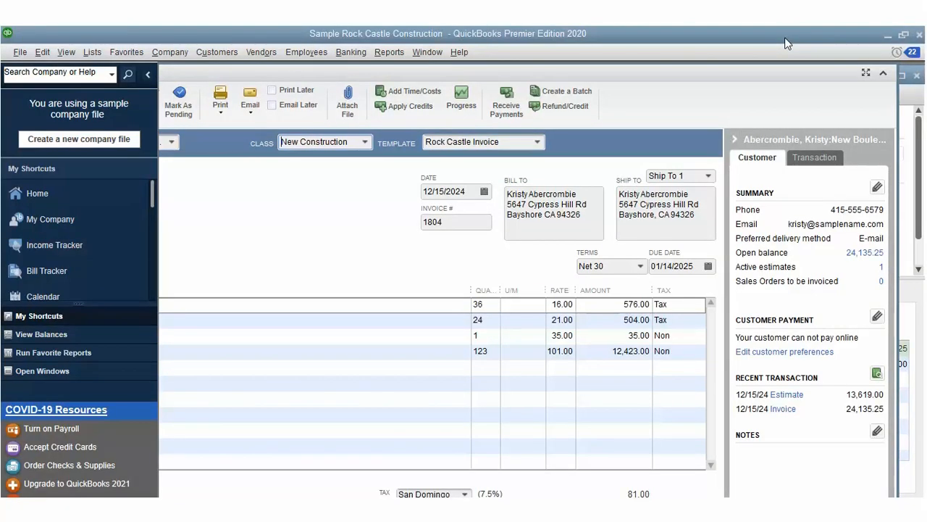
left_click(916, 74)
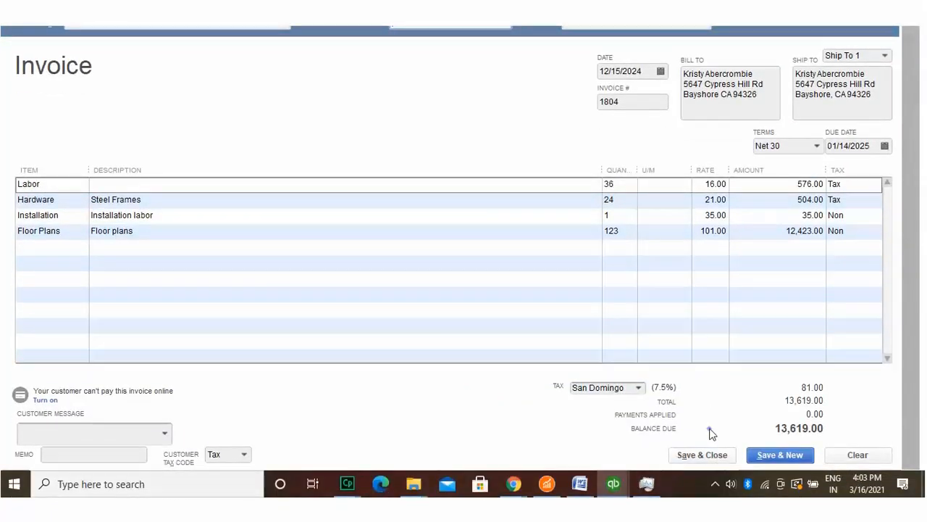
left_click(702, 454)
Step: Open the Customer Center to the New Boulevard Makeover job's record
left_click(42, 52)
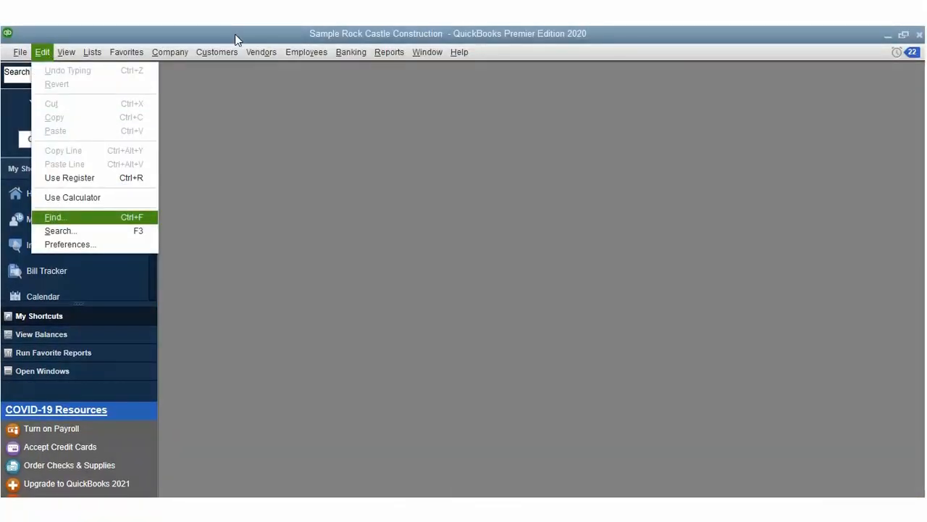
key("Right")
key("Right")
key("Right")
key("Right")
key("Right")
key("Return")
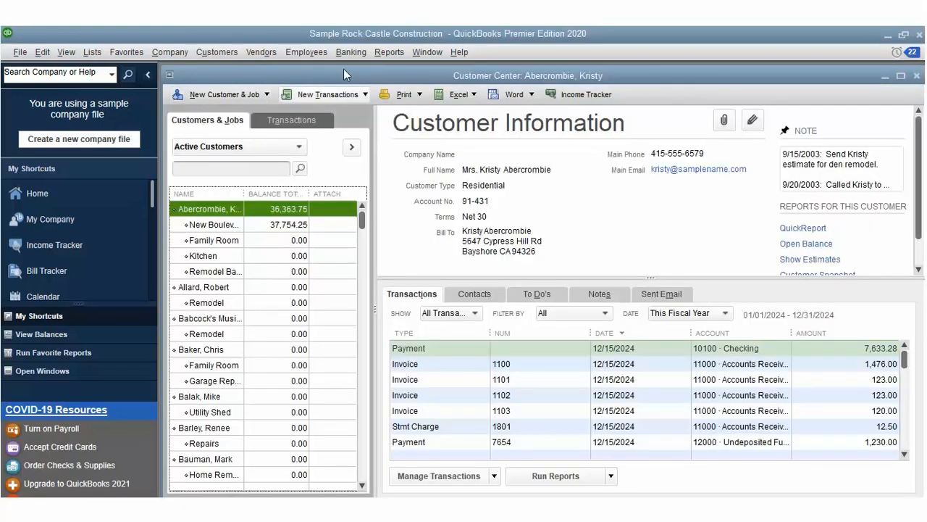
Step: Enter the job's mobile phone number in Edit Customer:Job and save it
left_click(211, 202)
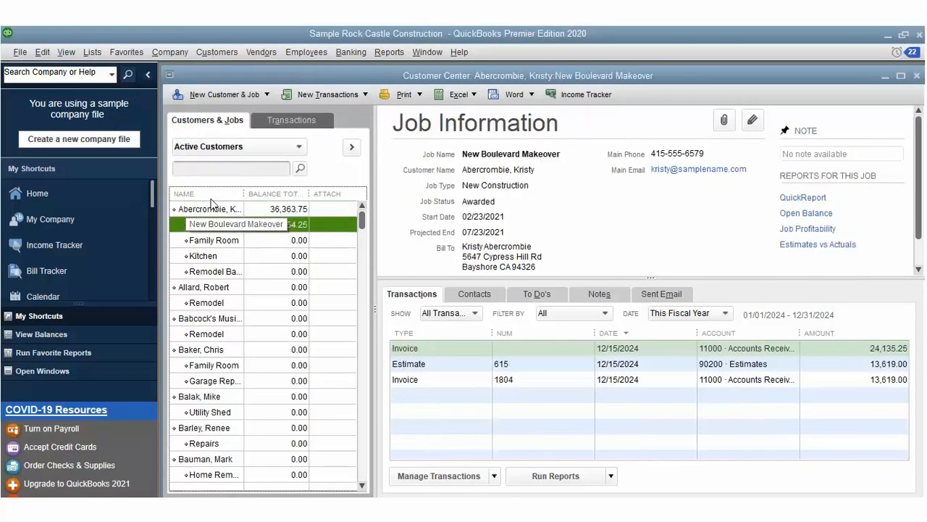
right_click(210, 202)
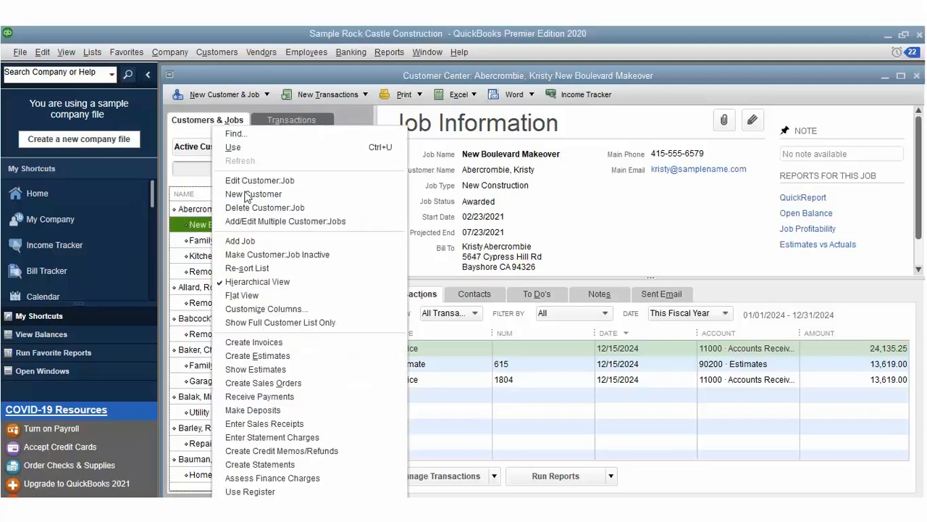
left_click(260, 155)
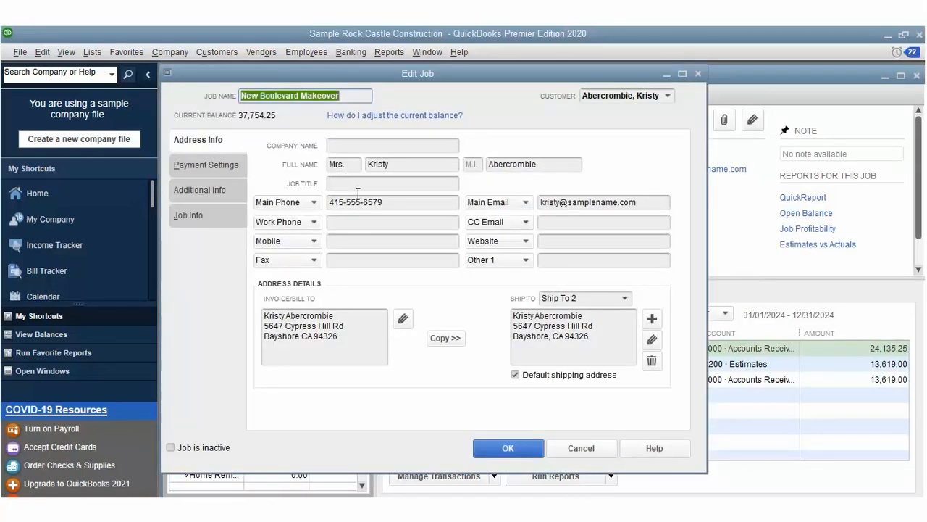
left_click(361, 216)
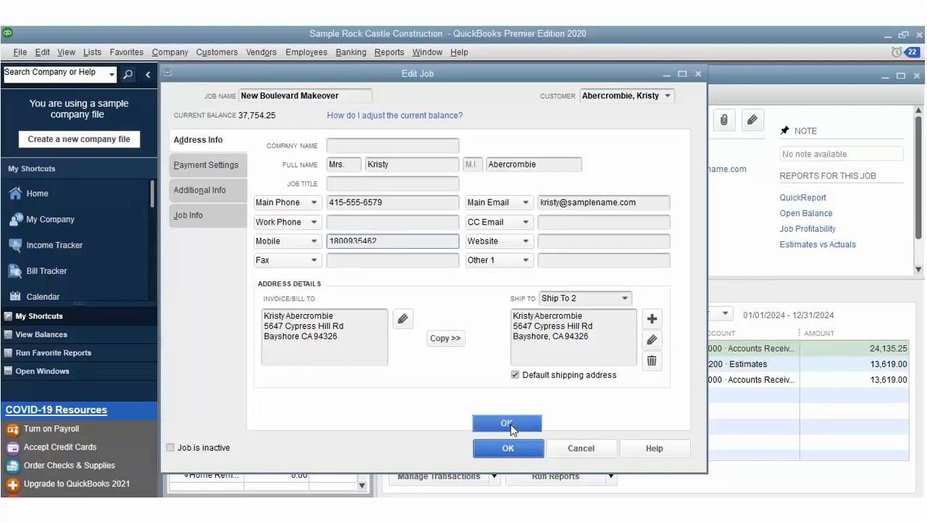
left_click(509, 444)
Step: Open and dismiss the customer action menus without choosing a command
right_click(215, 202)
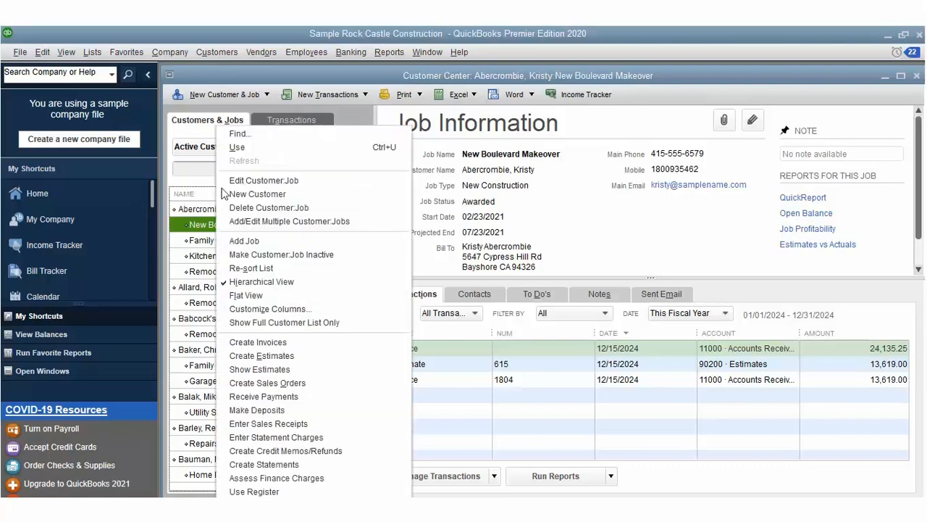
left_click(216, 51)
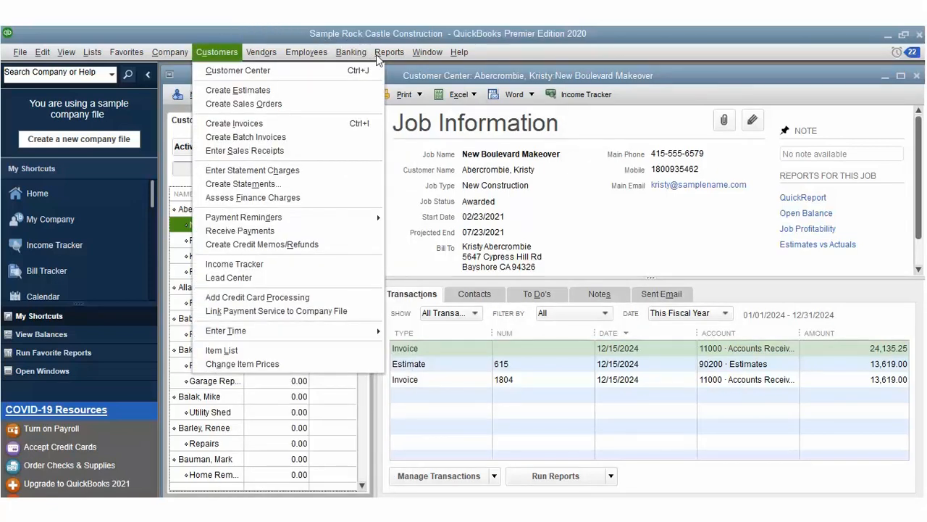
left_click(406, 107)
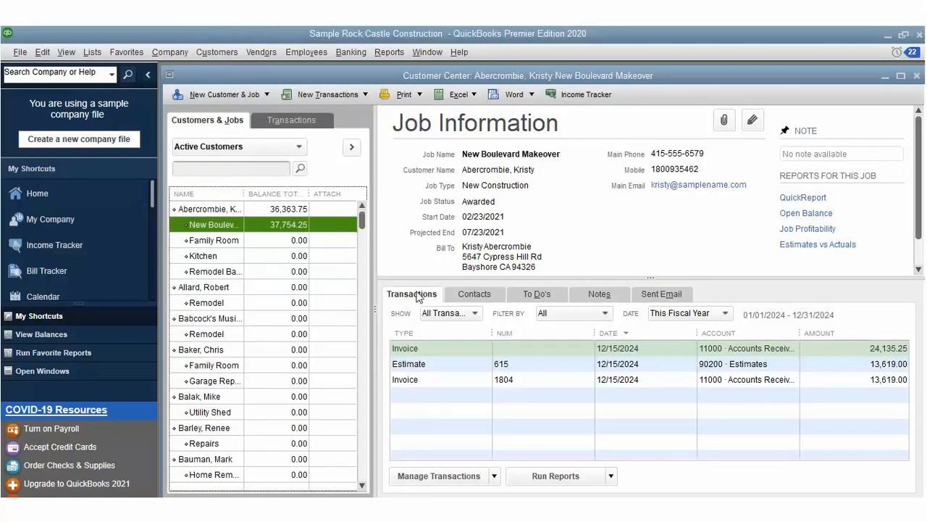
right_click(424, 363)
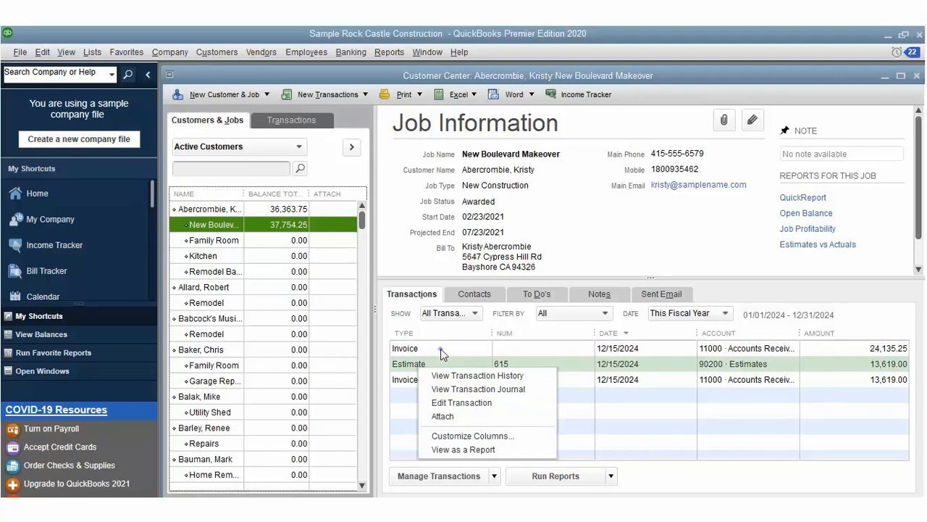
left_click(463, 374)
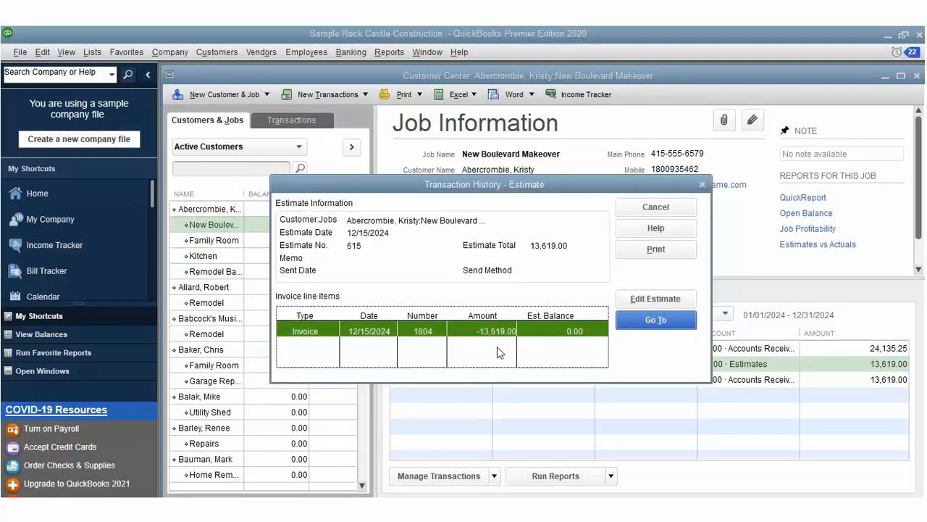
left_click(645, 298)
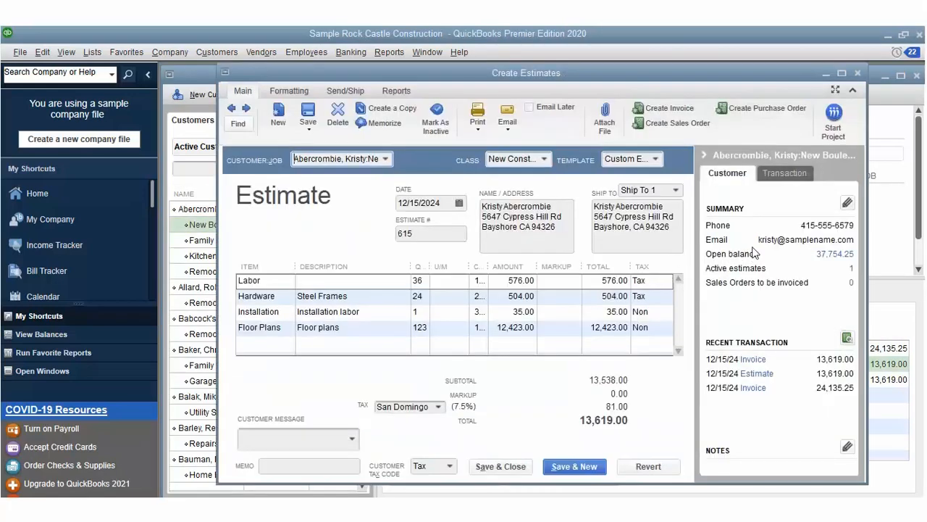
left_click(842, 73)
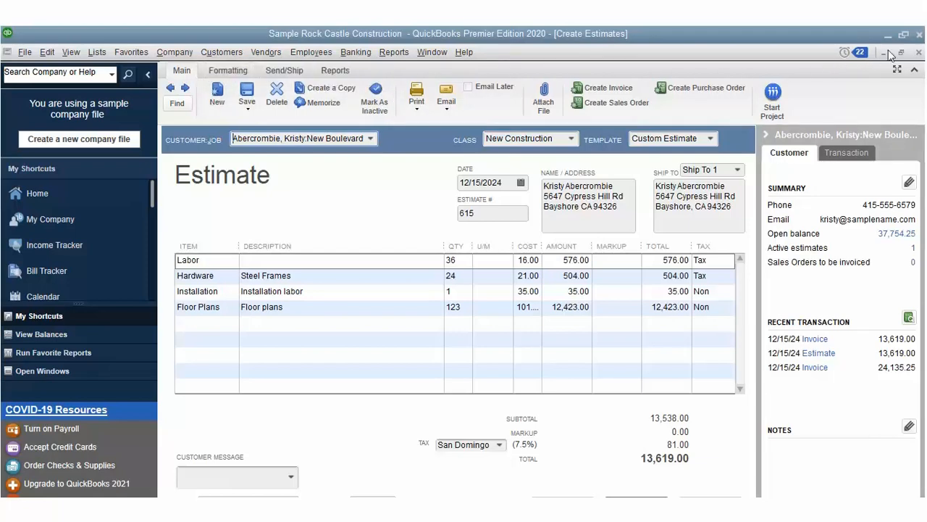
left_click(920, 52)
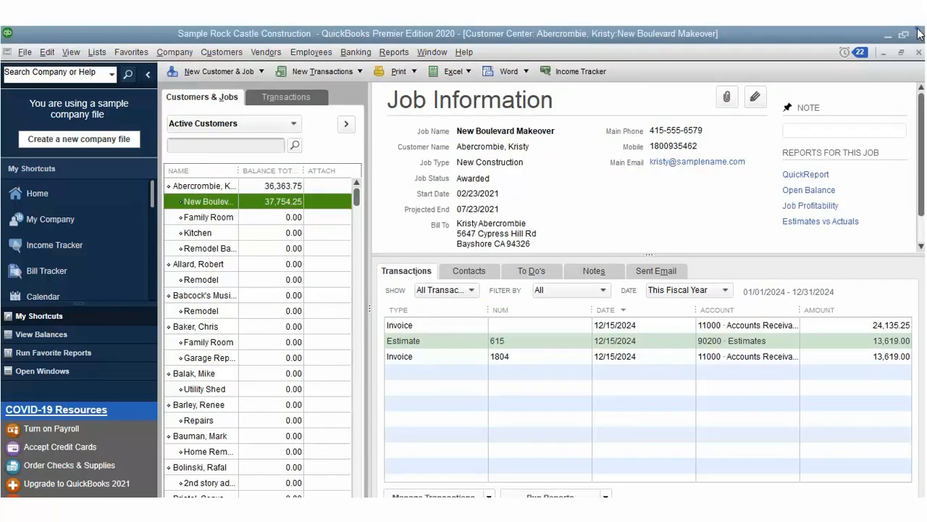
Step: Close the Customer Center and open the Vendor Center
left_click(918, 52)
left_click(228, 50)
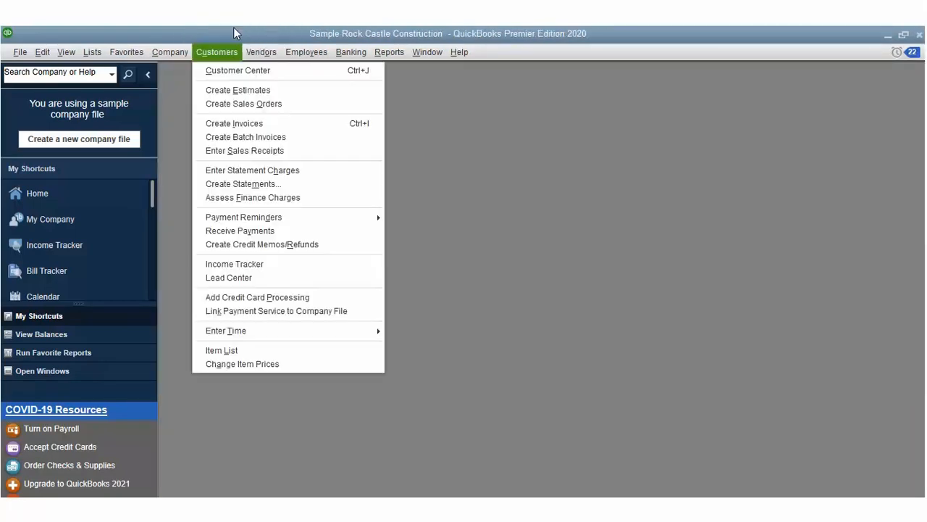
mouse_move(257, 49)
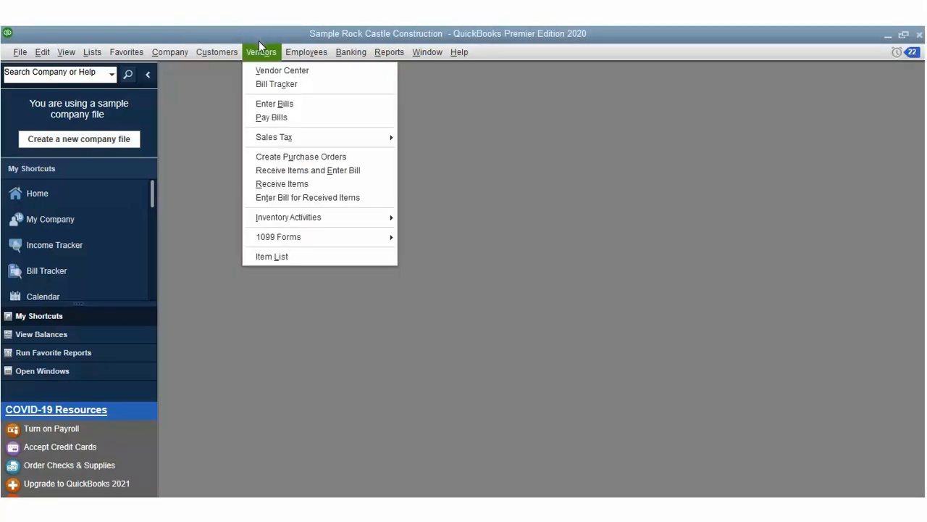
left_click(260, 69)
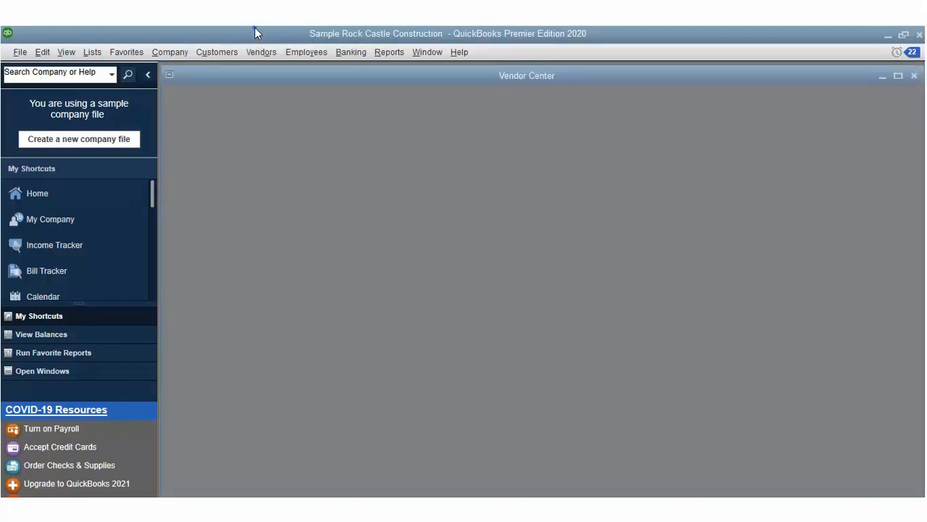
Step: Start a new purchase order, P.O. 6238, and bring up its vendor list
left_click(261, 52)
left_click(304, 123)
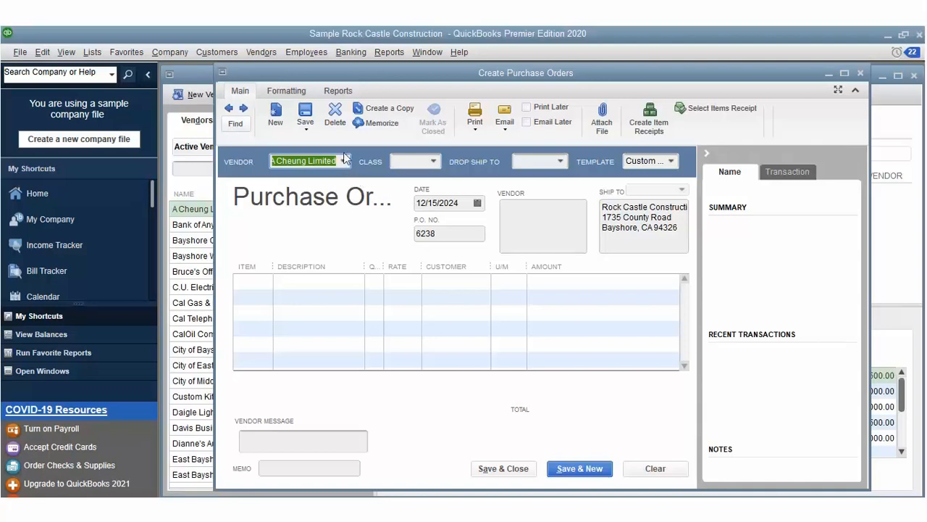
left_click(343, 160)
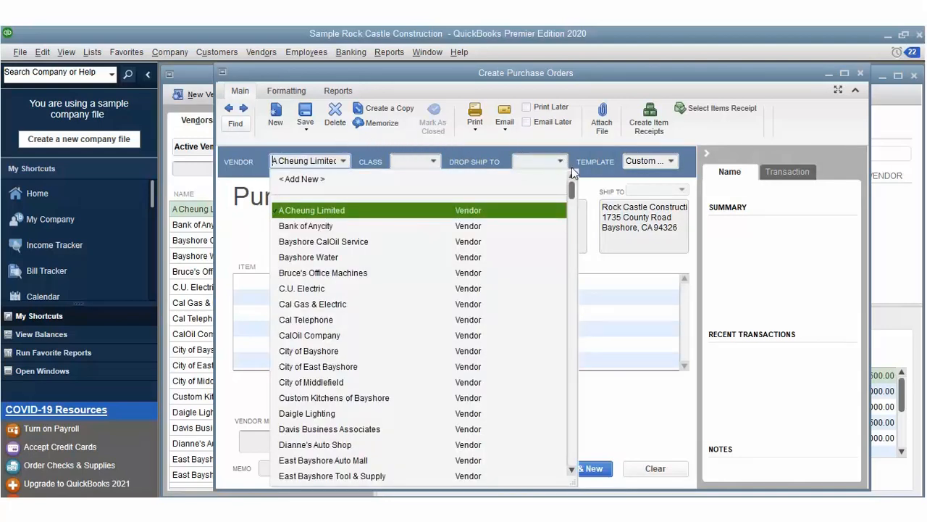
left_click_drag(571, 187, 571, 308)
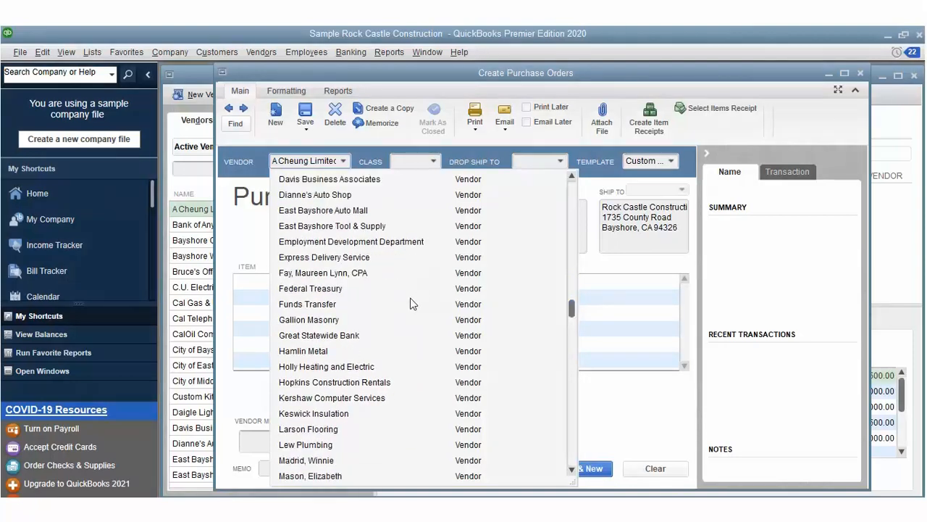
Step: Choose Keswick Insulation as vendor and put the Insulating item on line 1
left_click(313, 413)
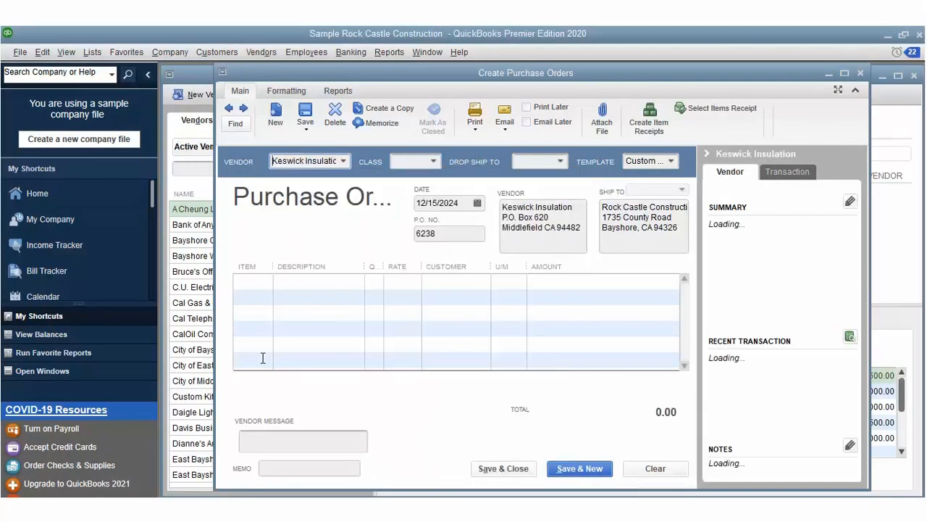
left_click(248, 278)
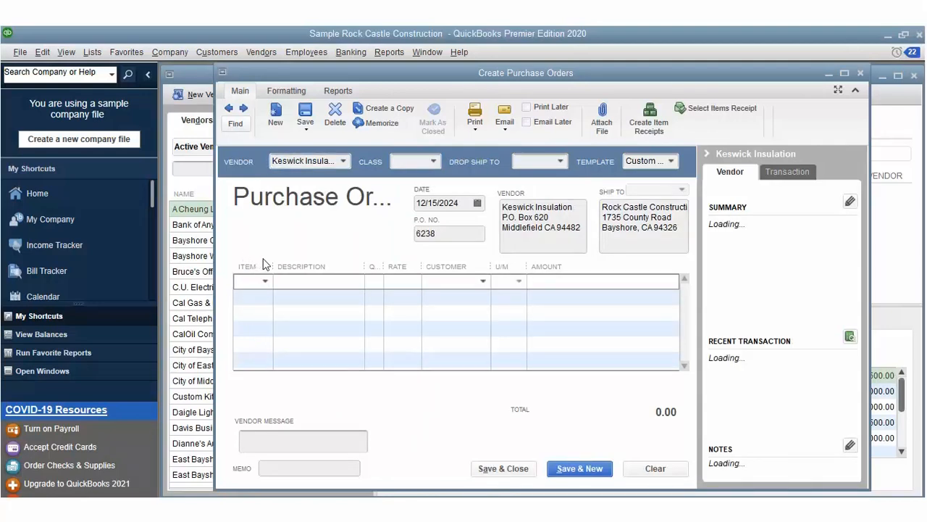
left_click(265, 279)
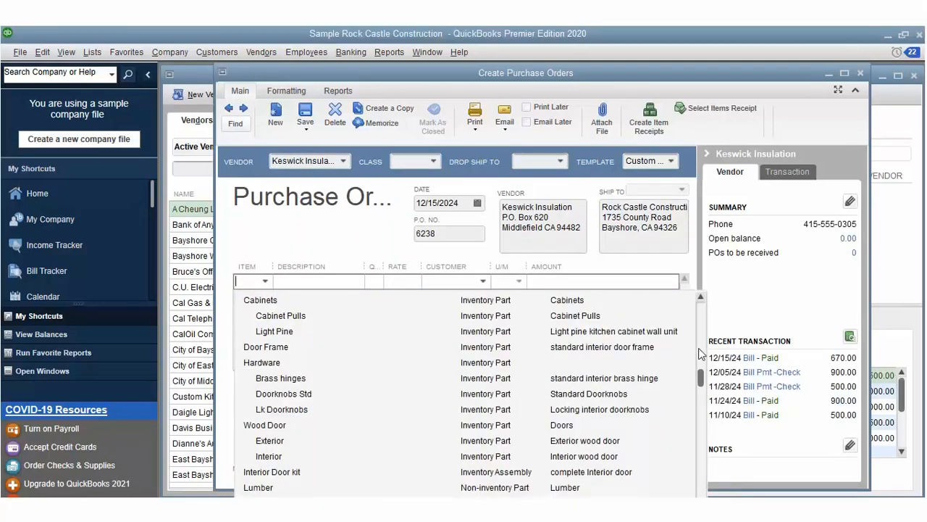
left_click_drag(700, 381, 702, 355)
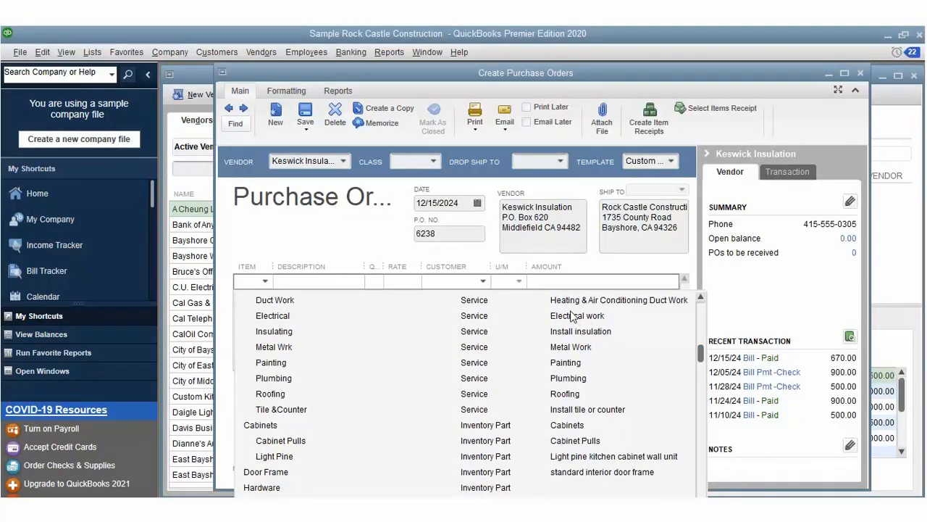
left_click(551, 331)
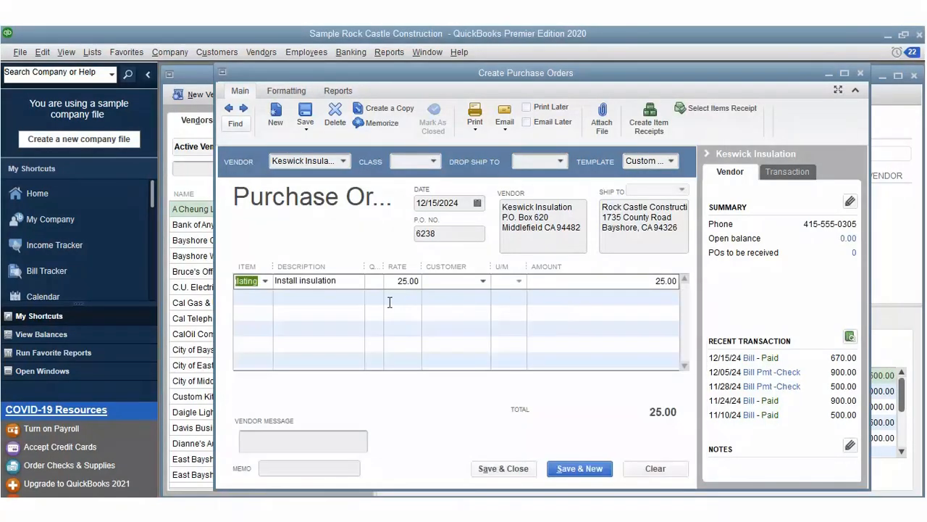
Step: Add a Hardware line described 'Asphalt Floor' at a rate of 100
left_click(245, 266)
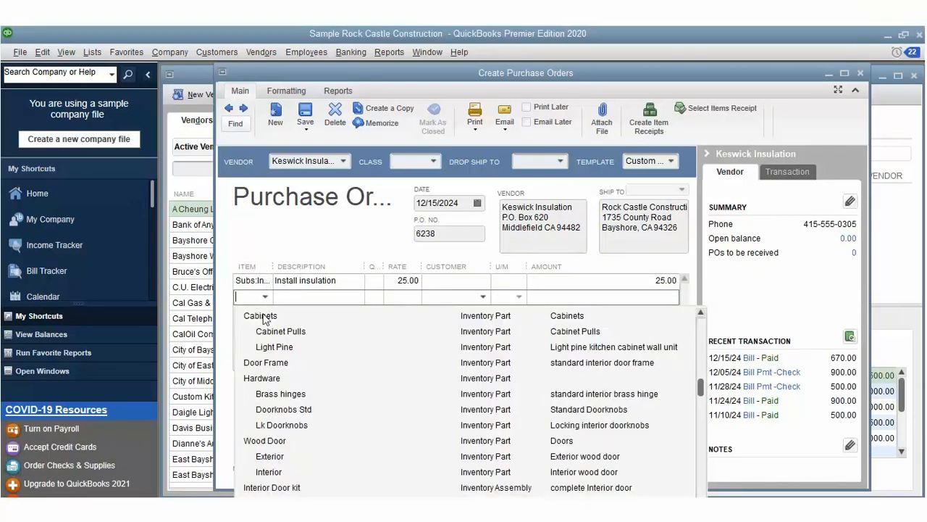
left_click(281, 357)
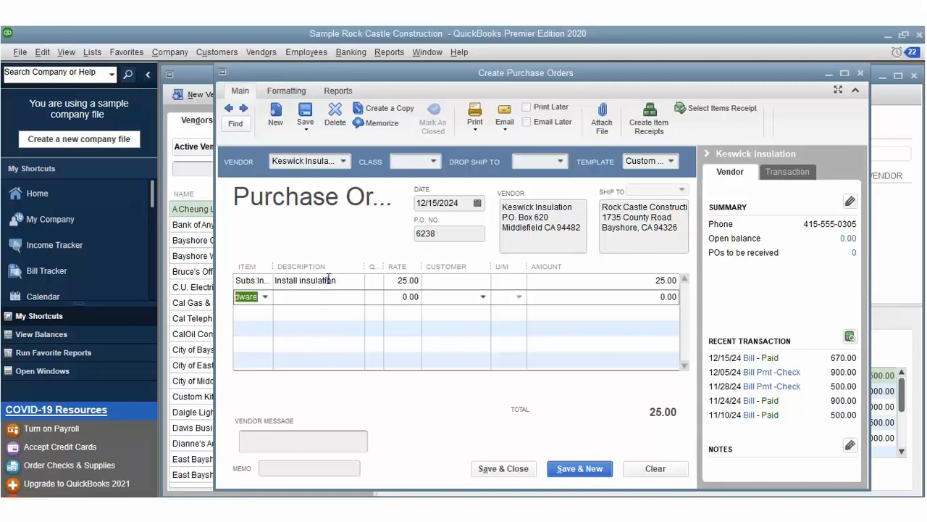
key("Tab")
type("Asphalt F")
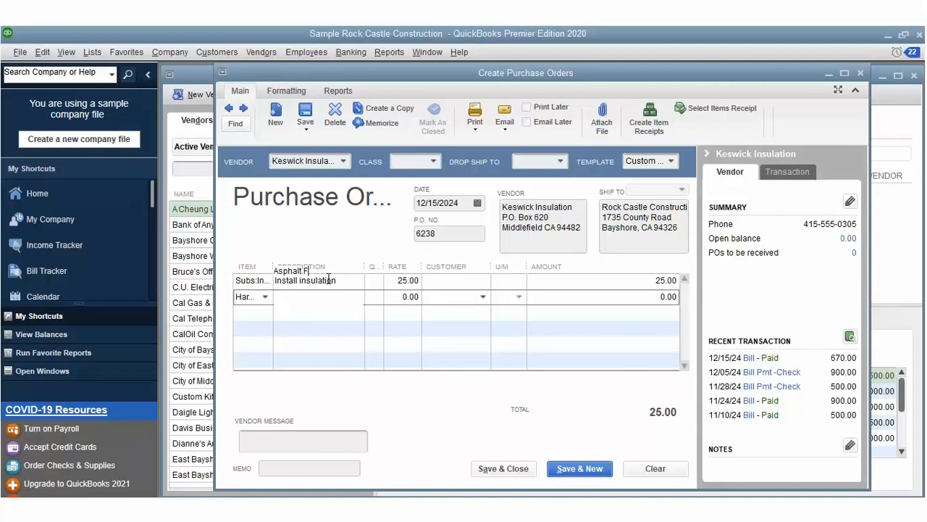
type("loor")
key("Tab")
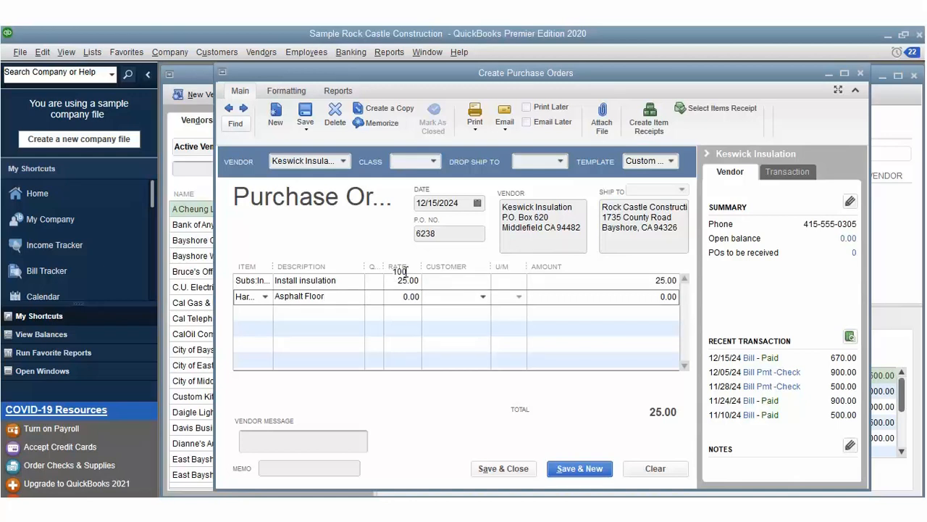
type("100")
key("Tab")
Step: Assign the customer to the Asphalt Floor line, set rate 1,000.00 and quantity 12.5
left_click(483, 296)
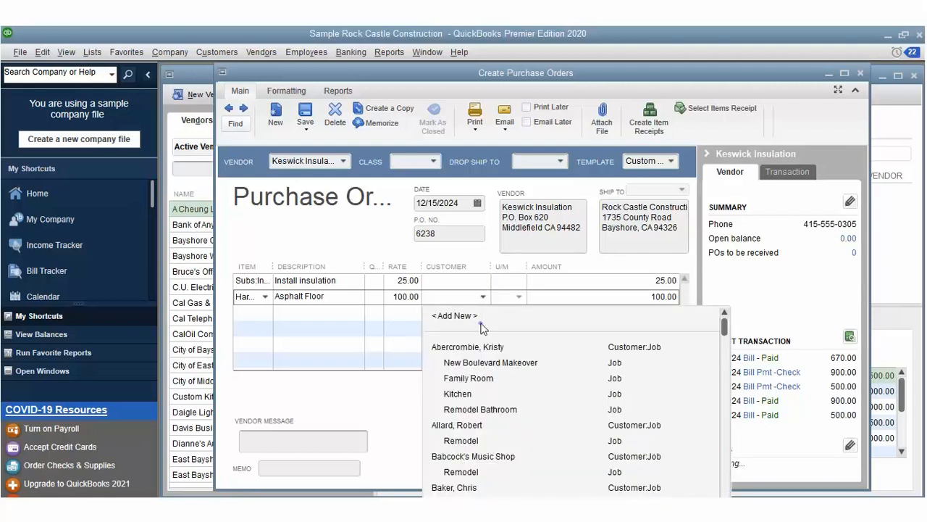
key("Tab")
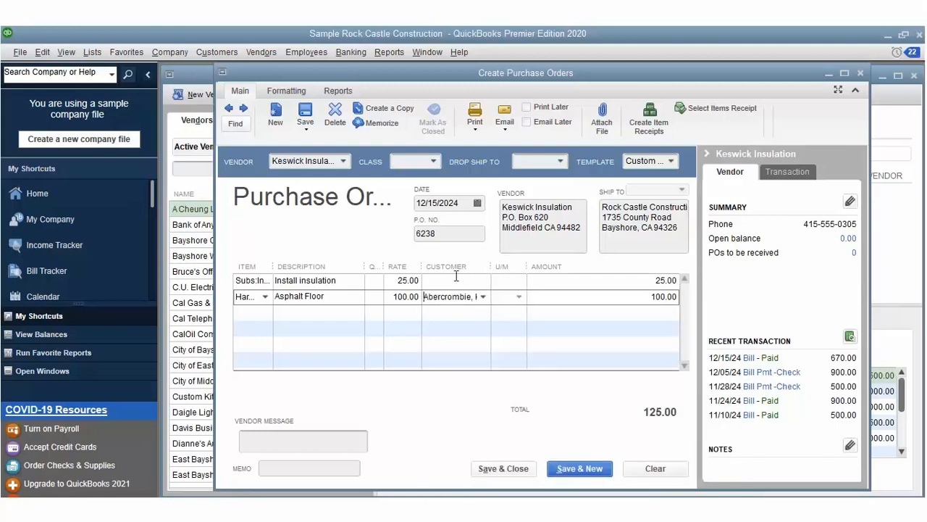
key("shift+Tab")
key("shift+Tab")
type("100")
key("Tab")
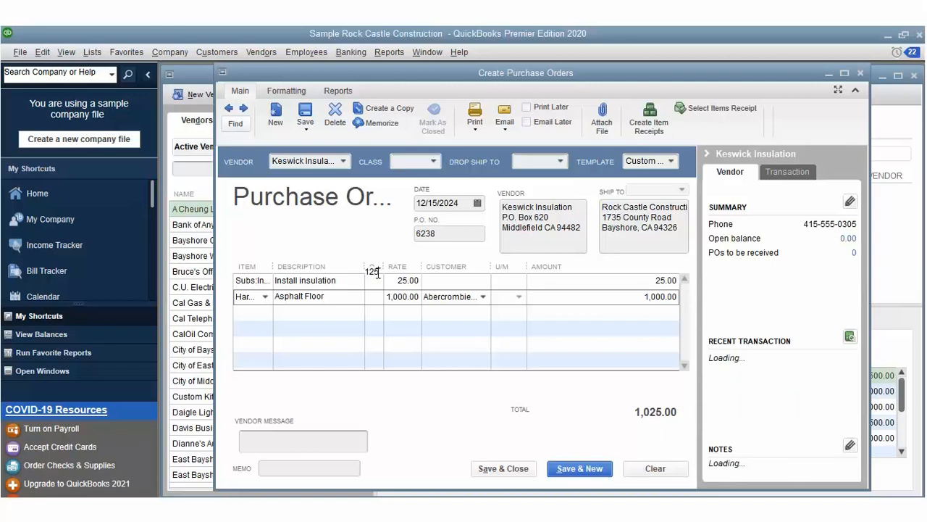
left_click(377, 272)
type("12.5")
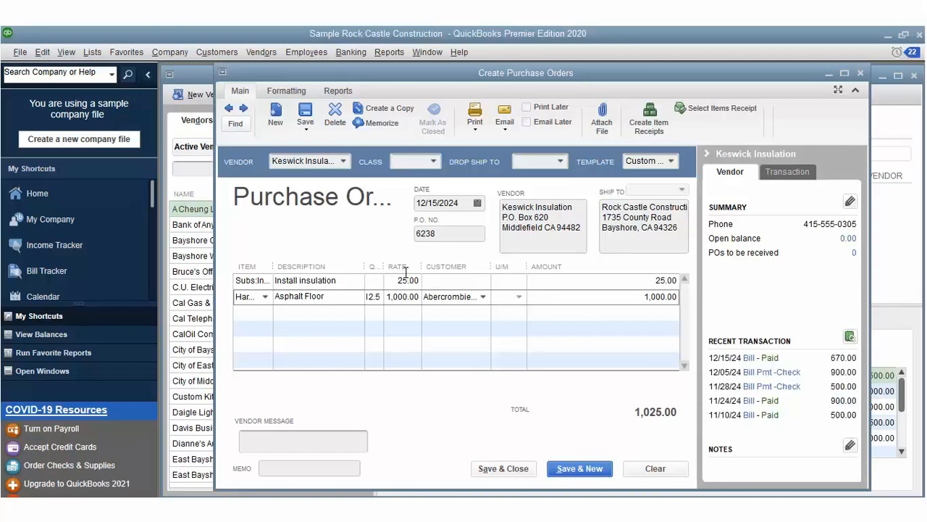
Step: Start a third line with the Reimb Group item and move among its rows
left_click(253, 287)
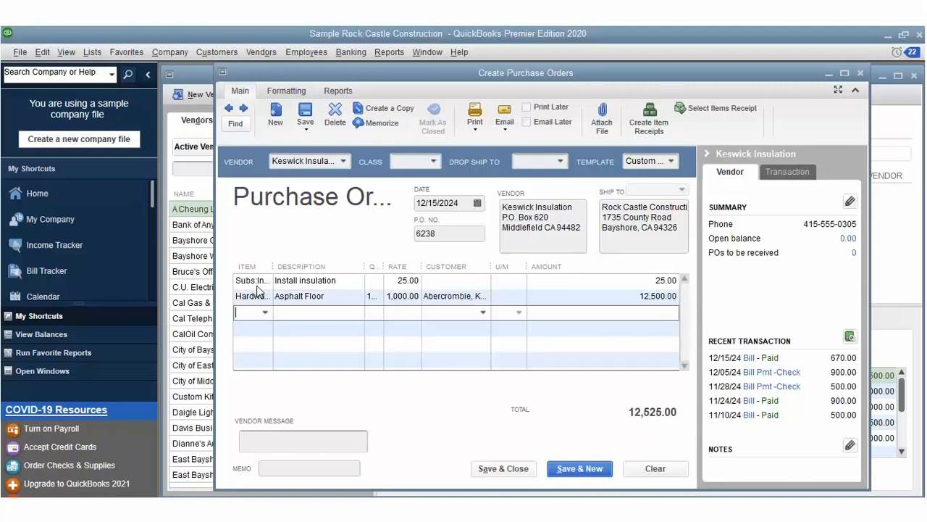
left_click(266, 312)
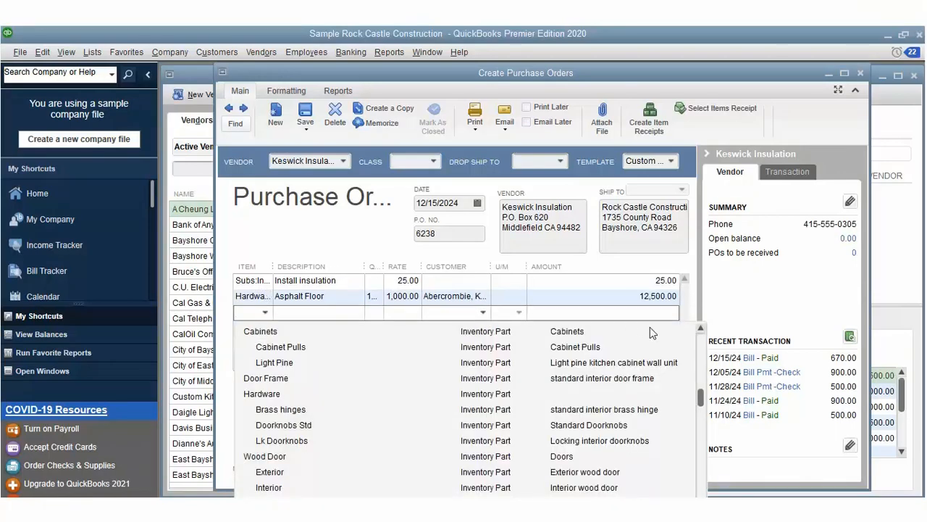
left_click_drag(702, 380, 703, 511)
left_click_drag(699, 459, 699, 474)
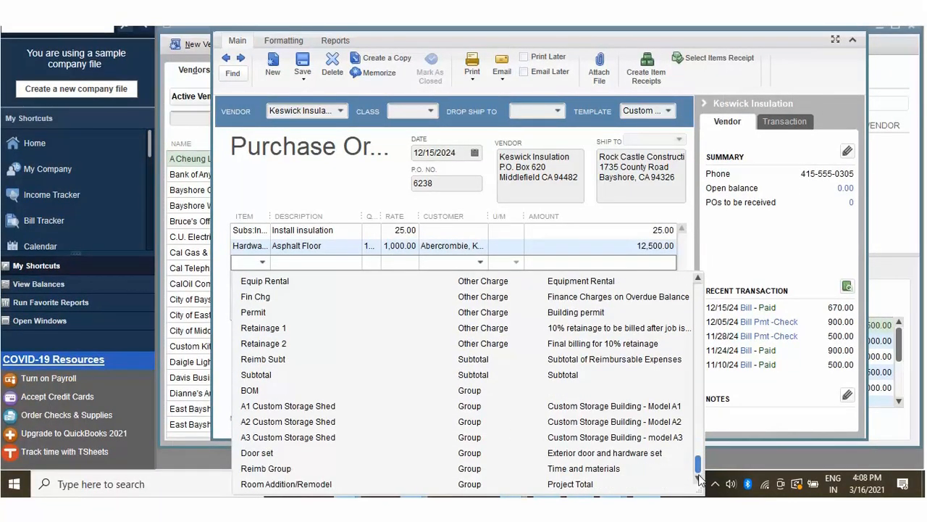
left_click(284, 450)
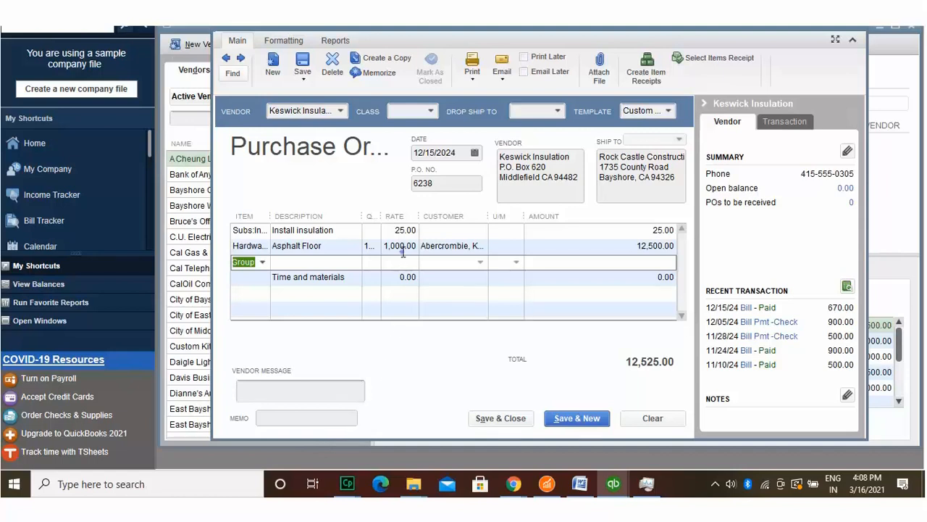
key("Tab")
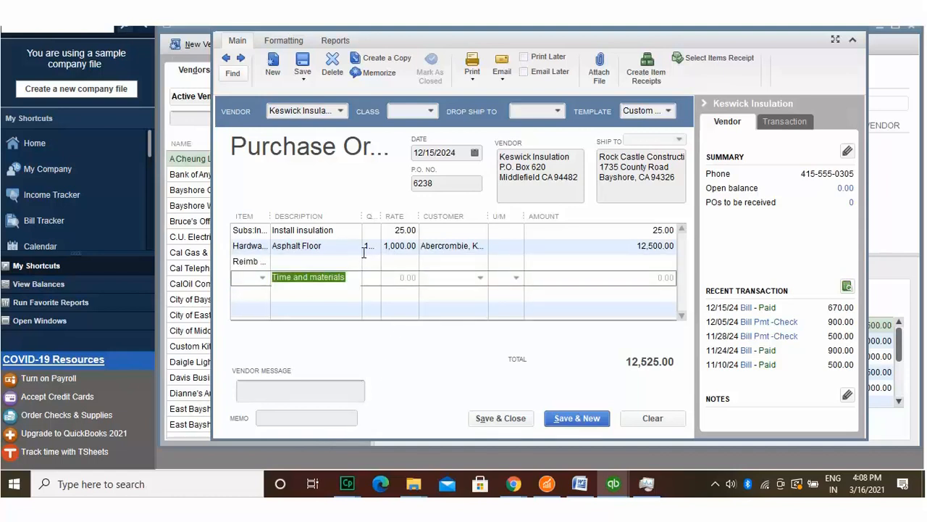
key("Up")
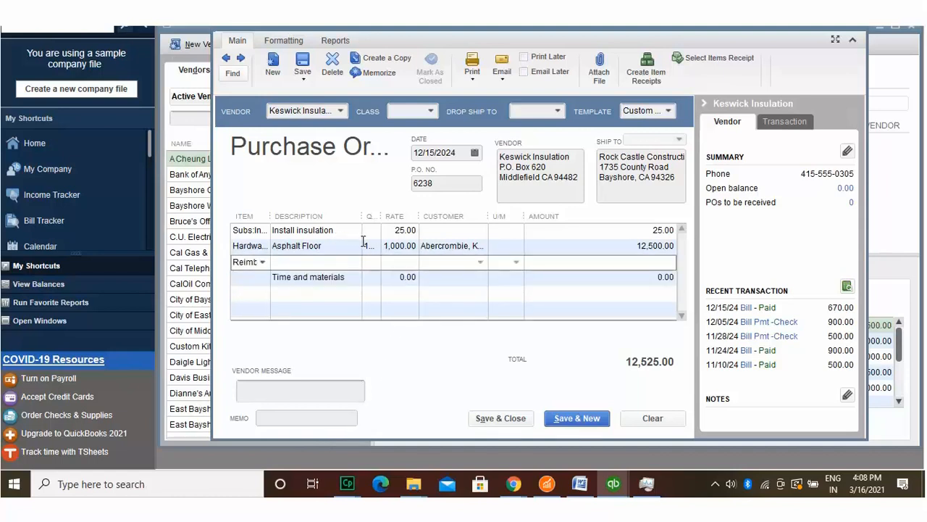
key("Tab")
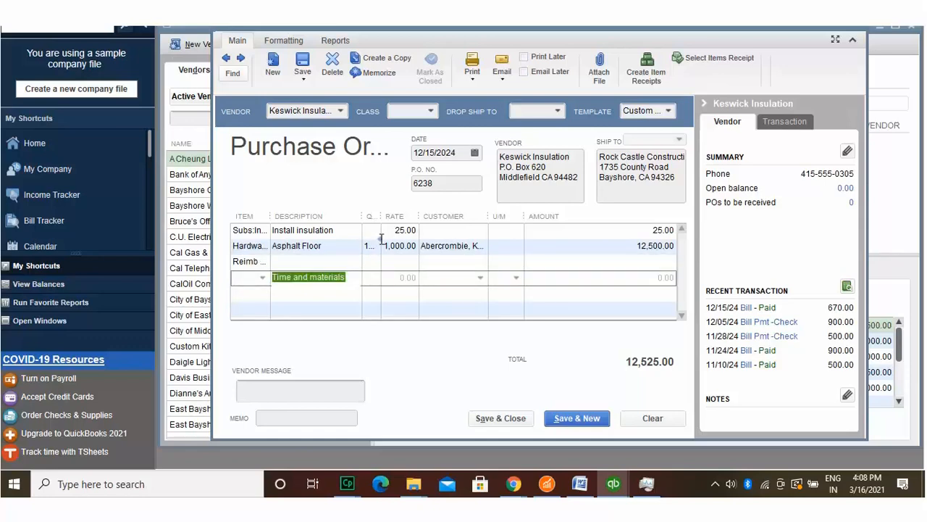
key("Up")
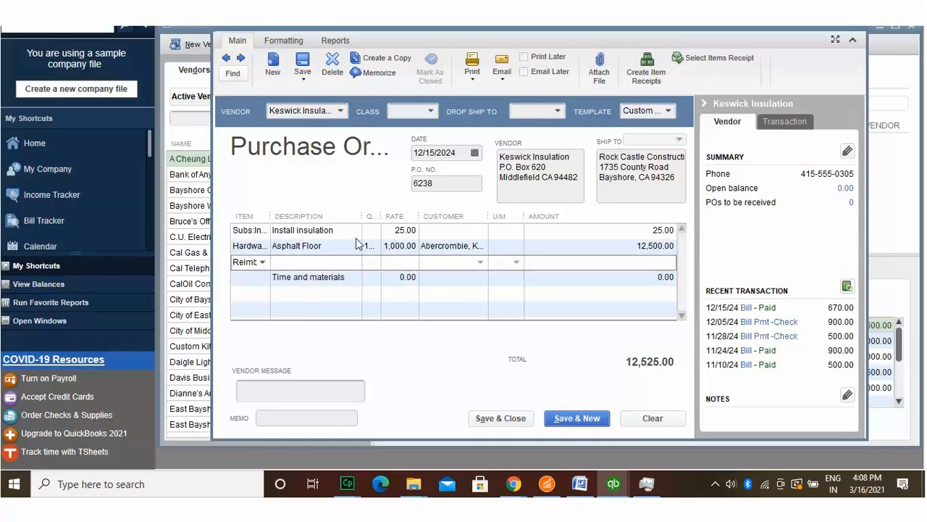
Step: Change that line to Floor Plans, 6 at 120.00, and save the purchase order
left_click(262, 262)
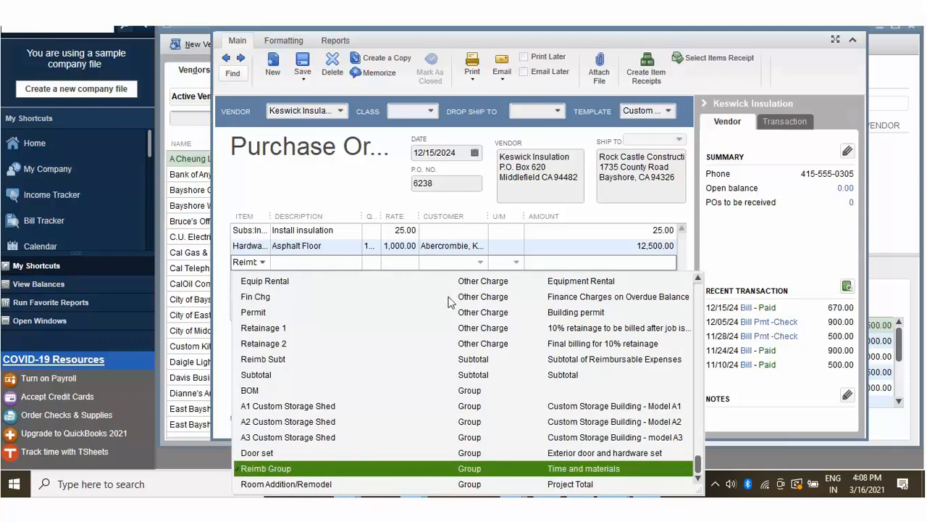
key("Return")
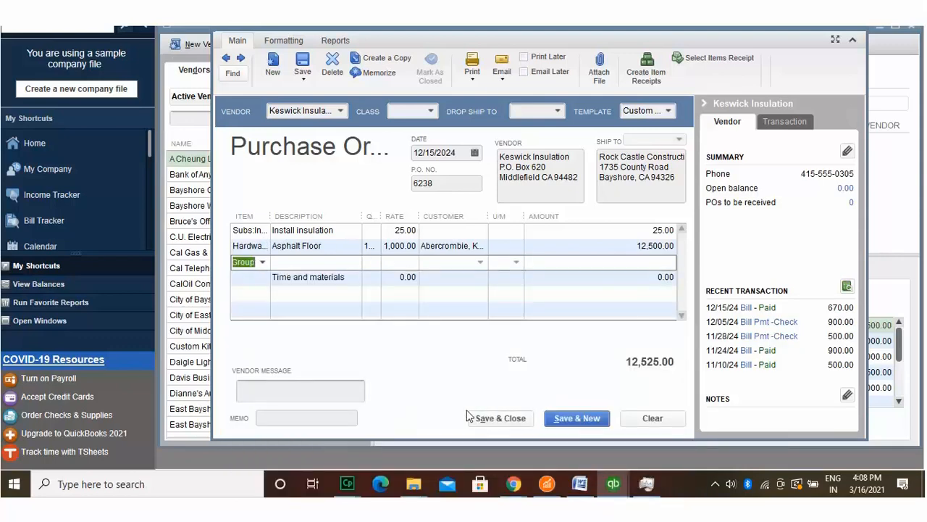
left_click(262, 262)
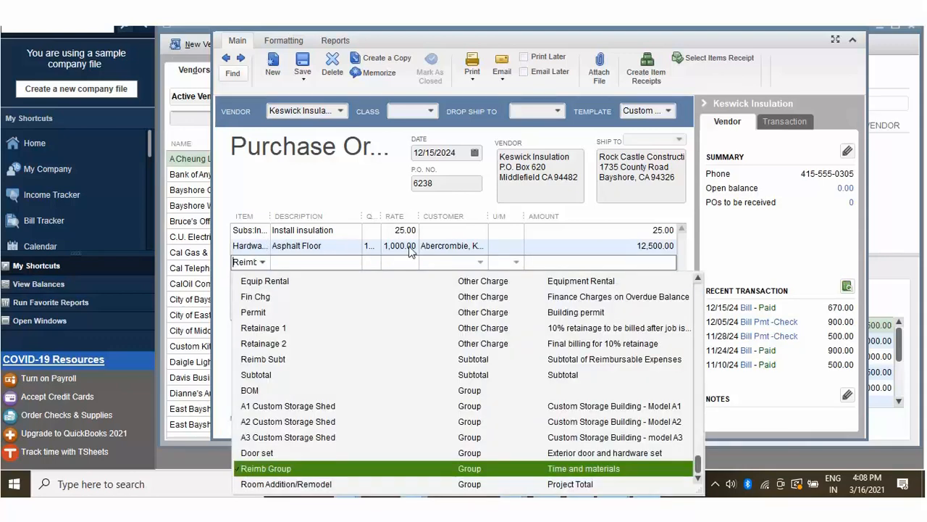
left_click_drag(698, 466, 698, 298)
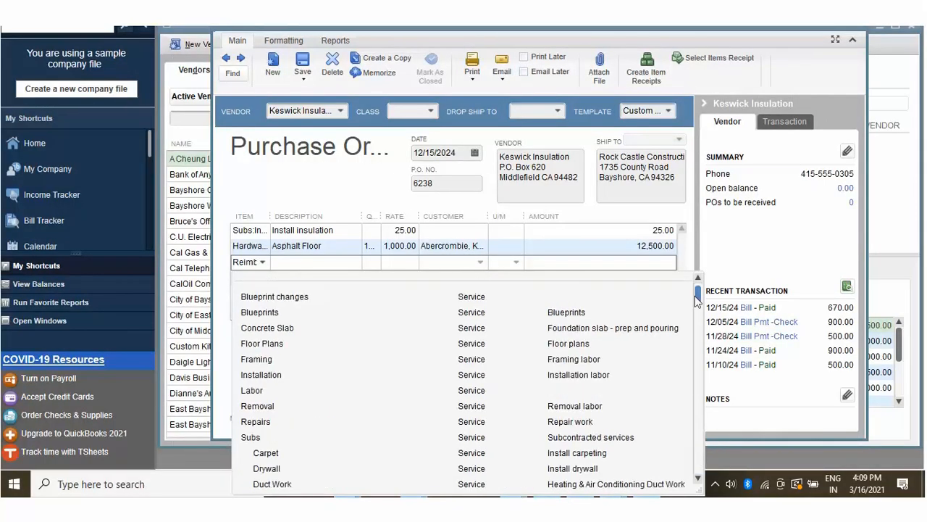
left_click(407, 318)
key("Tab")
key("Tab")
type("6")
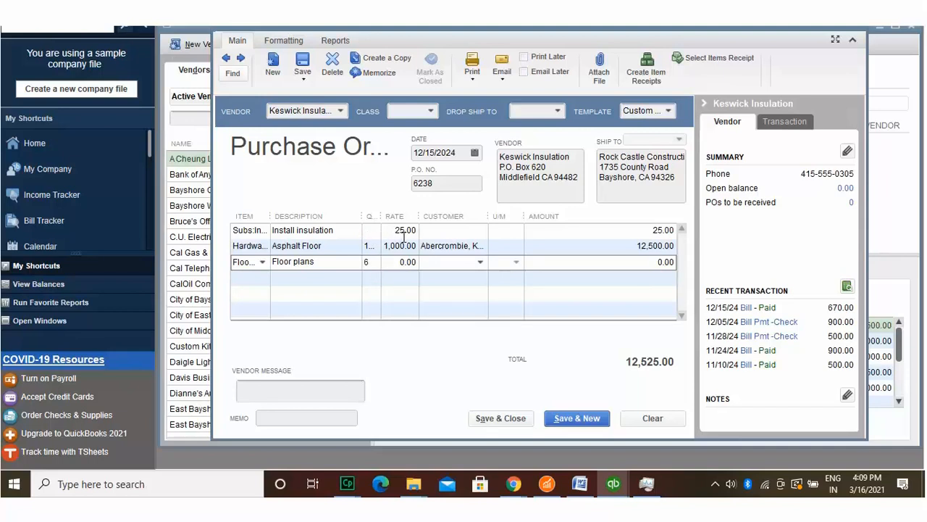
key("Tab")
type("120")
key("Tab")
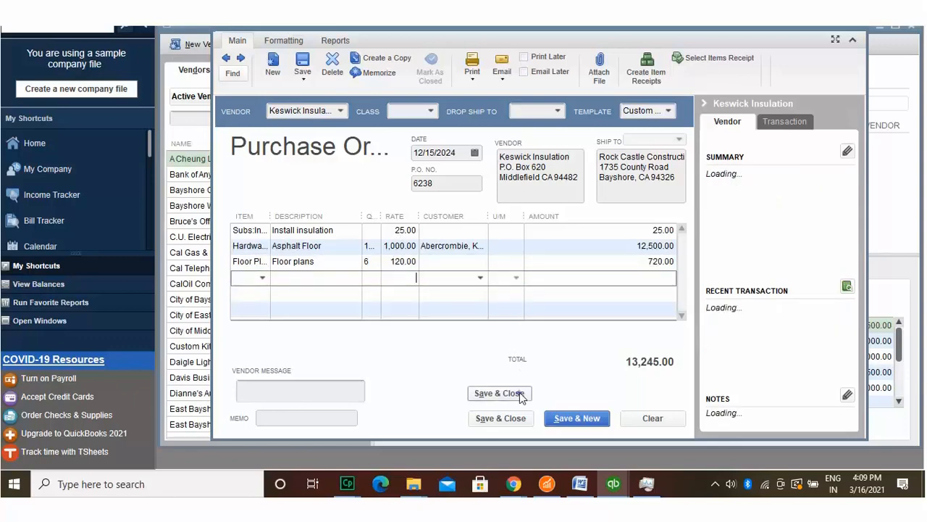
left_click(500, 418)
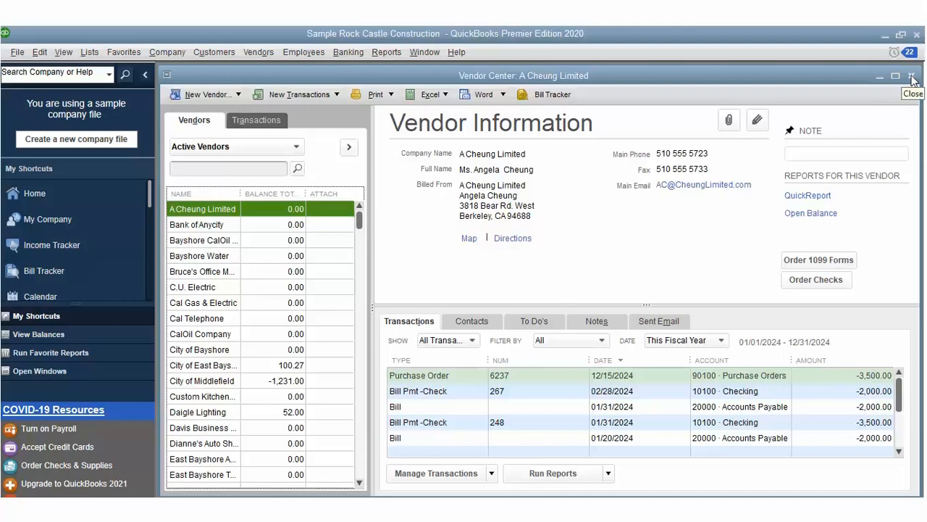
Step: Review the unpaid bills in Pay Bills, cancel without paying, and close the Vendor Center
left_click(259, 52)
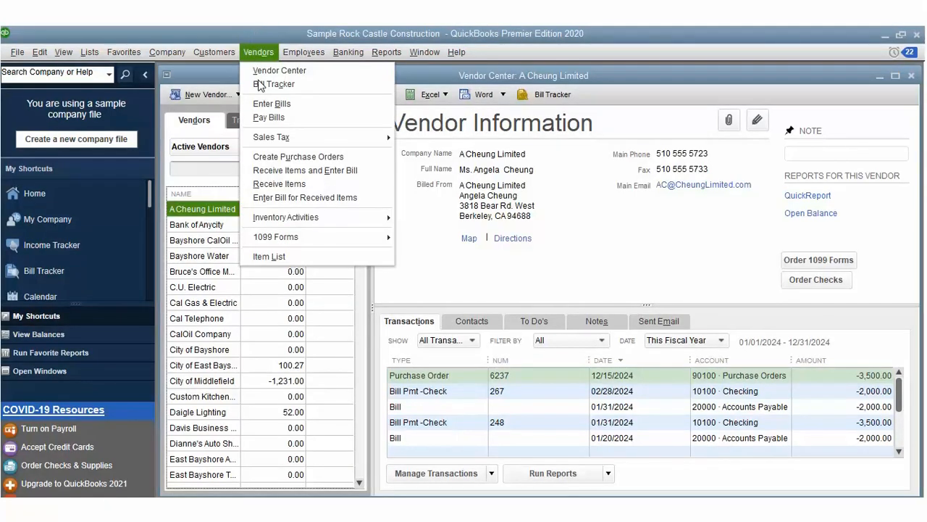
left_click(269, 117)
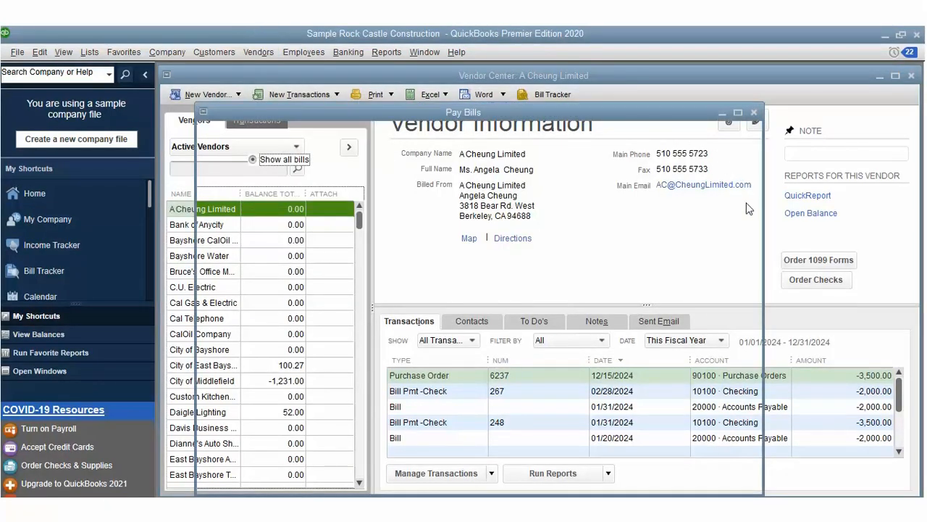
left_click_drag(749, 242, 751, 200)
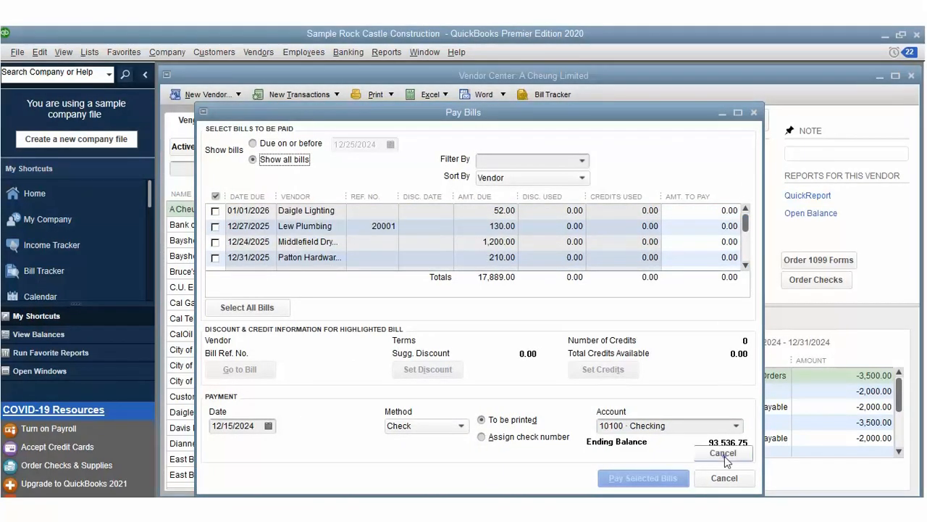
left_click(724, 456)
left_click(910, 53)
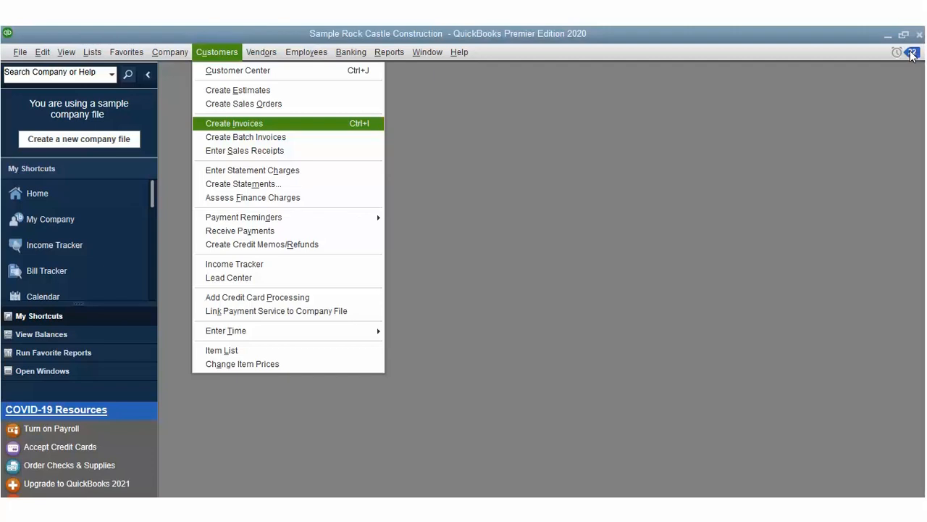
Step: Start a new invoice for the first customer, skipping the available estimates
left_click(234, 124)
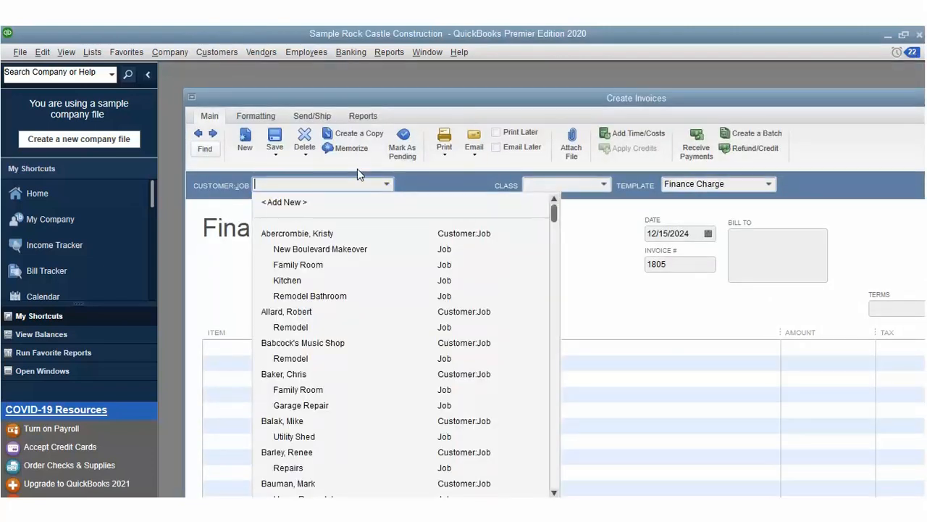
left_click(347, 233)
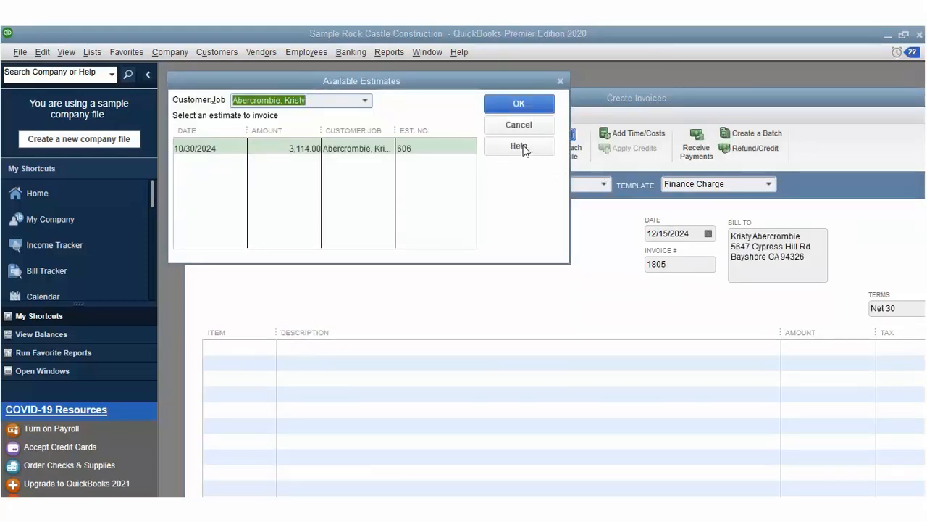
left_click(513, 102)
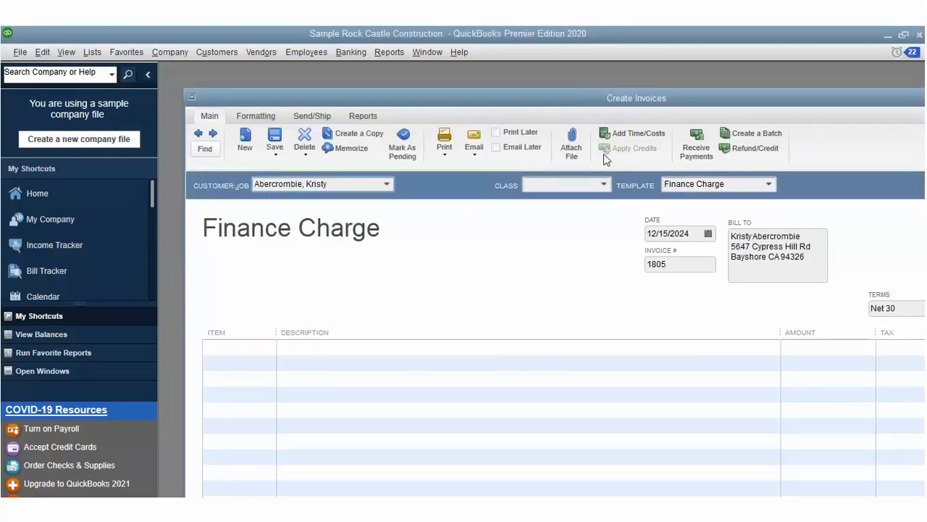
Step: Set the invoice class to New Construction and the date to 12/09/2021
left_click(603, 184)
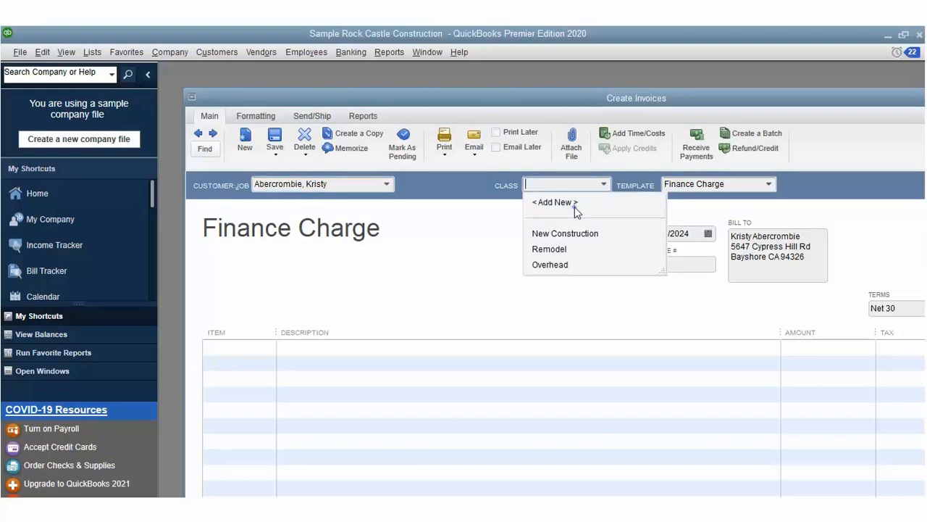
left_click(576, 233)
key("Tab")
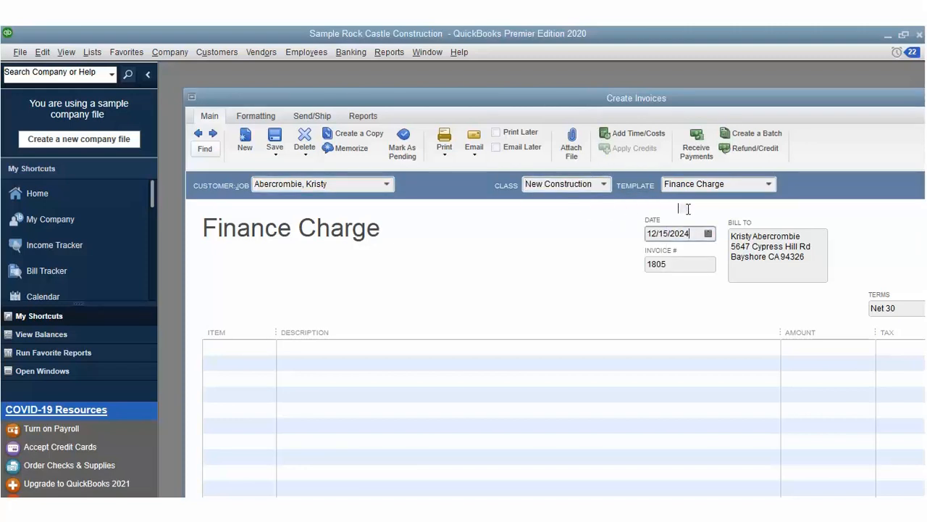
left_click(688, 209)
type("09/2021")
Step: Assign the invoice to the New Boulevard Makeover job
left_click(387, 185)
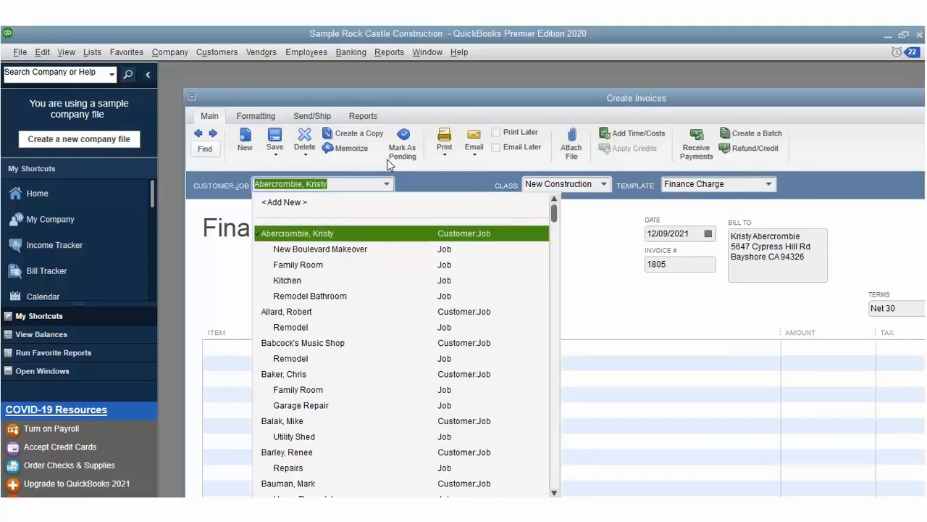
key("Down")
key("Return")
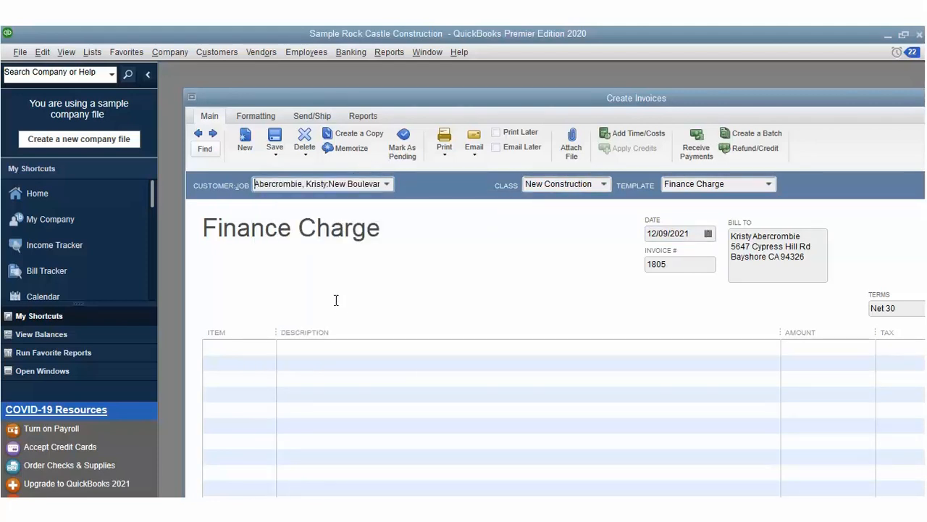
key("Tab")
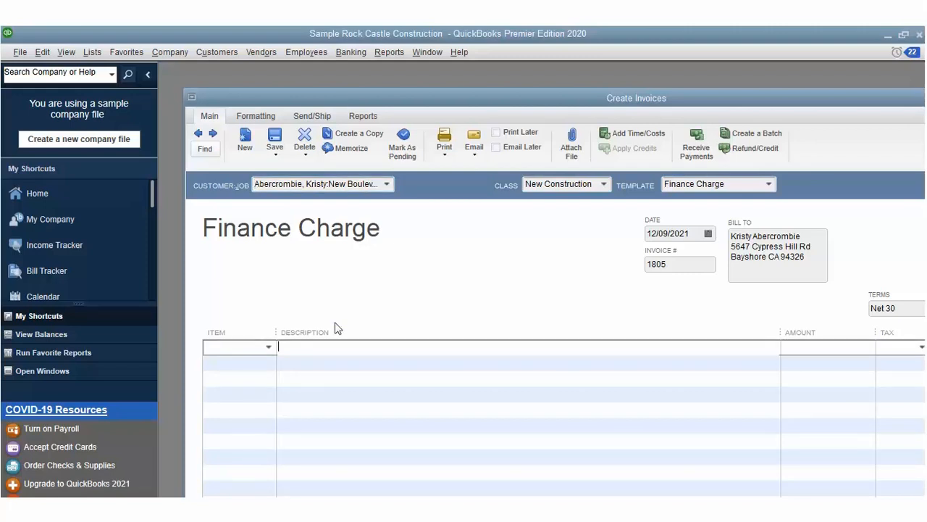
Step: Add a Framing line for 1,655.00
key("shift+Tab")
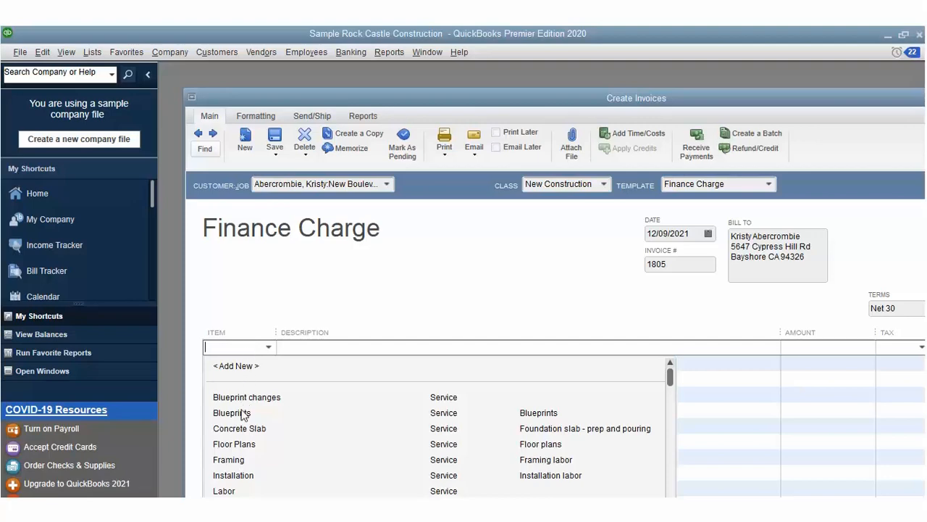
left_click(238, 459)
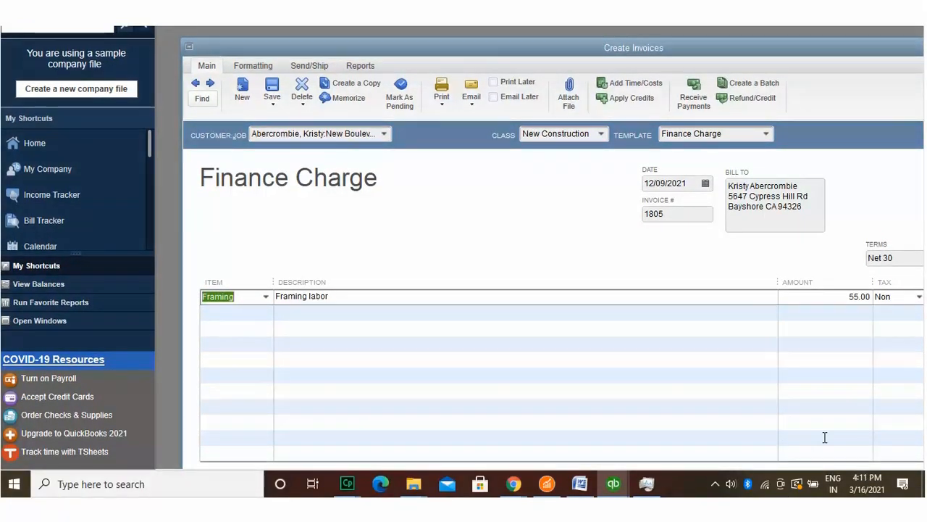
left_click(854, 296)
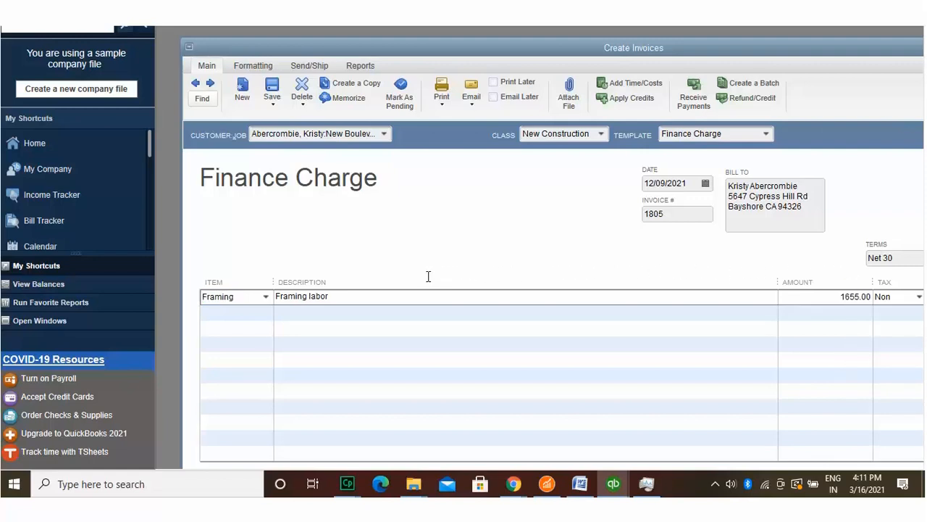
key("Tab")
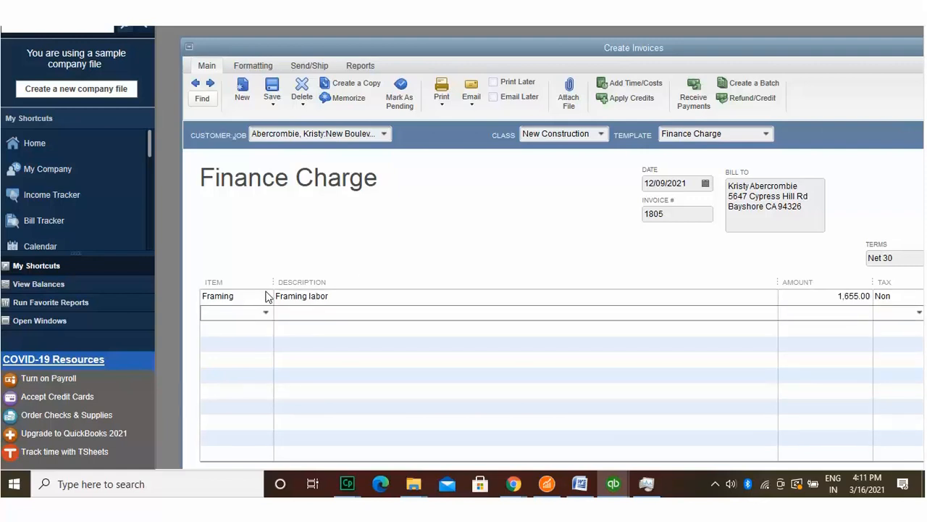
Step: Add a Floor Plans line for 12,340.00
key("alt+Down")
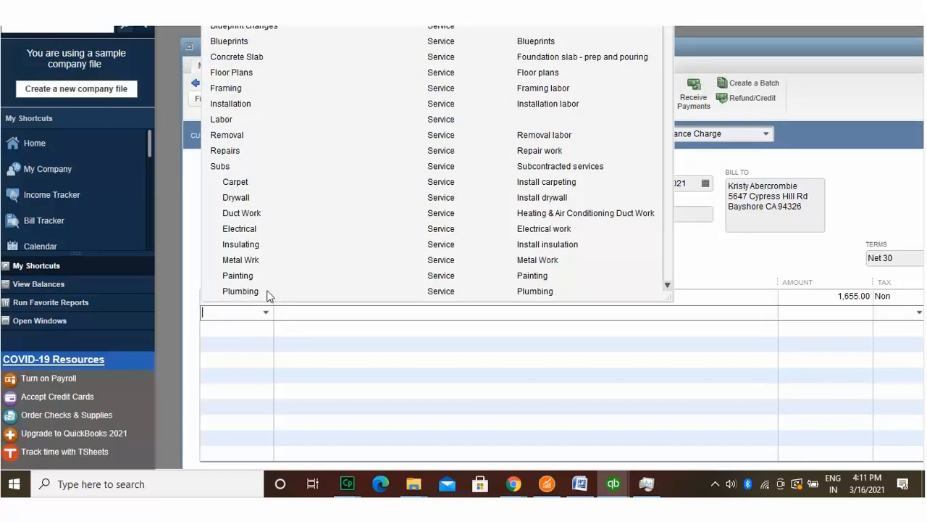
left_click(239, 72)
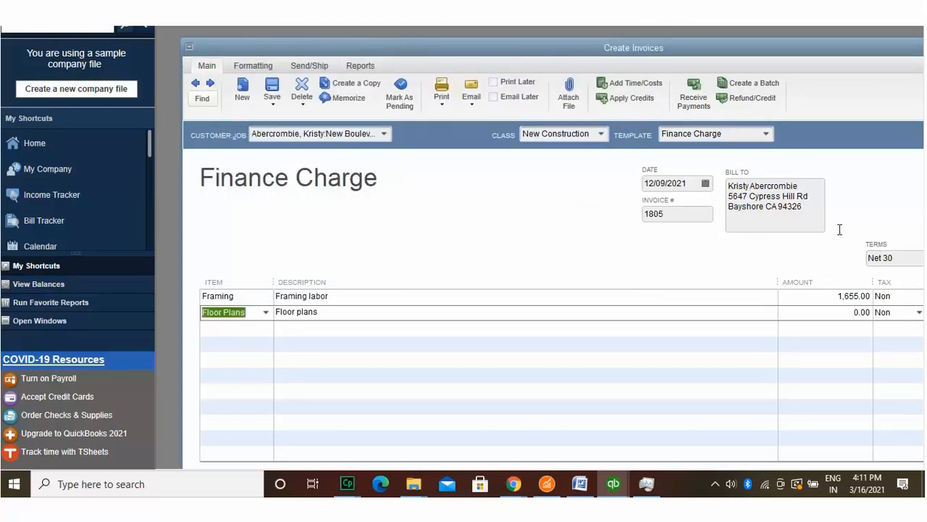
left_click(850, 292)
type("1234")
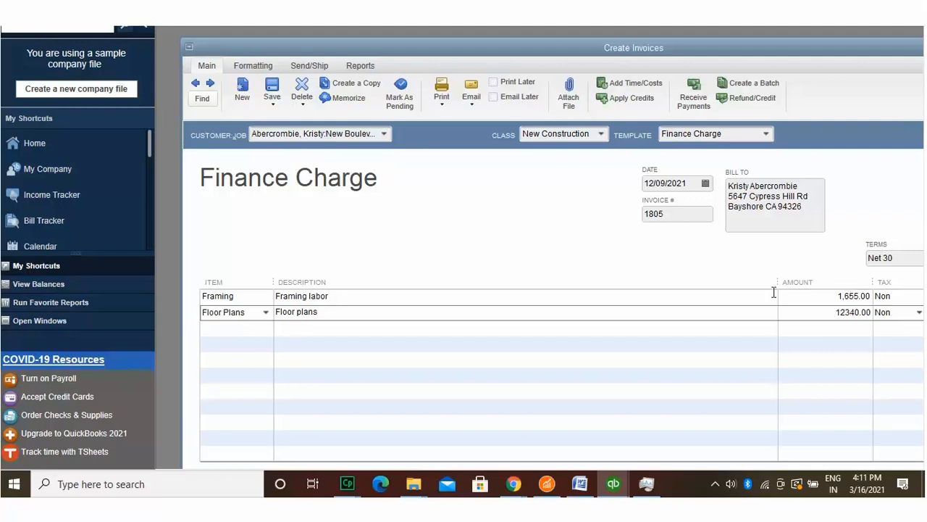
left_click(260, 305)
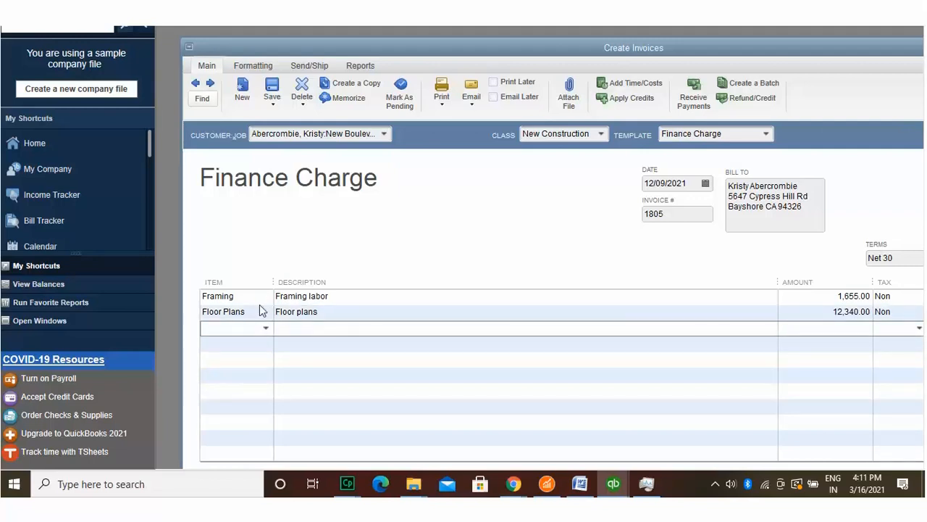
Step: Add a Roofing line for 1,250.00 as the third line
left_click(266, 327)
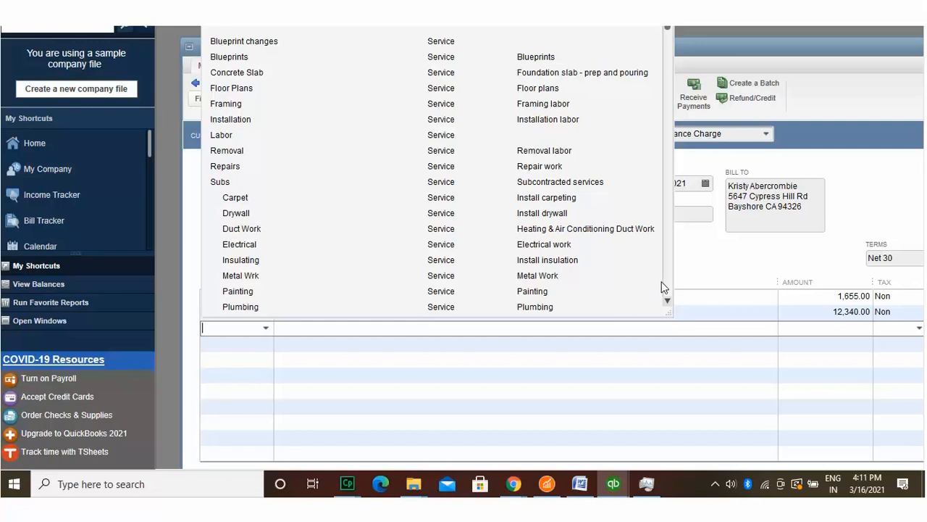
scroll(667, 281, "down", 2)
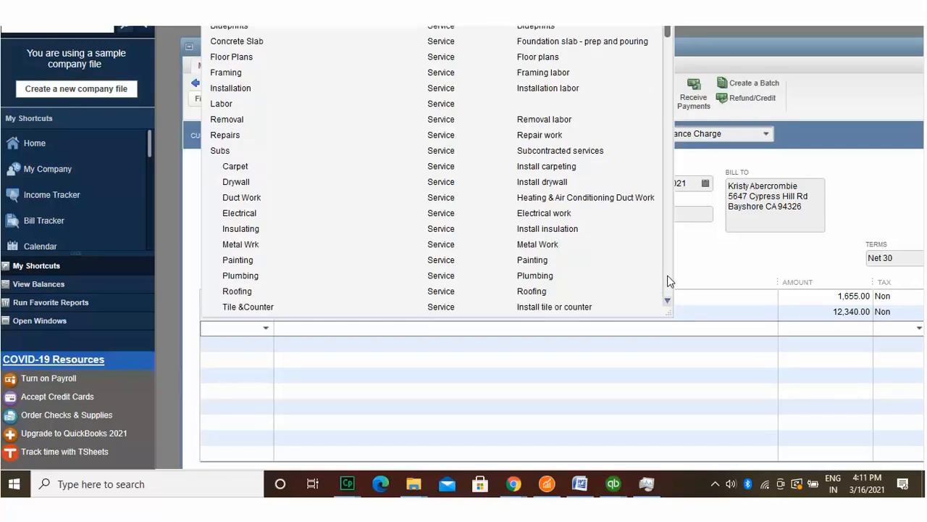
scroll(670, 281, "down", 1)
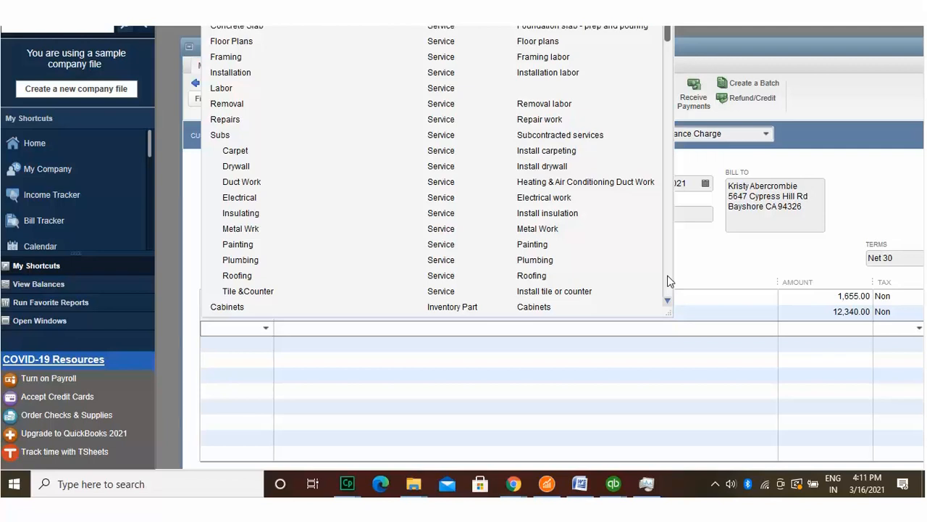
scroll(669, 281, "down", 1)
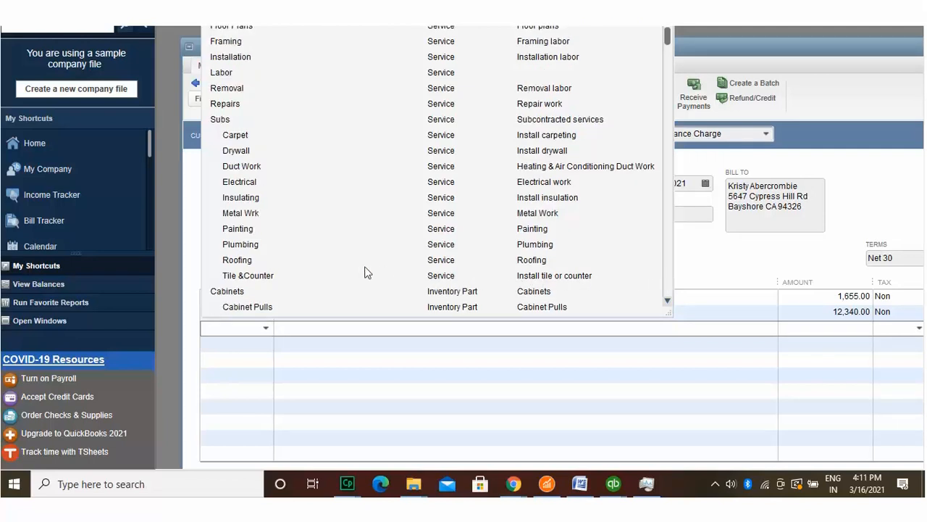
left_click(242, 259)
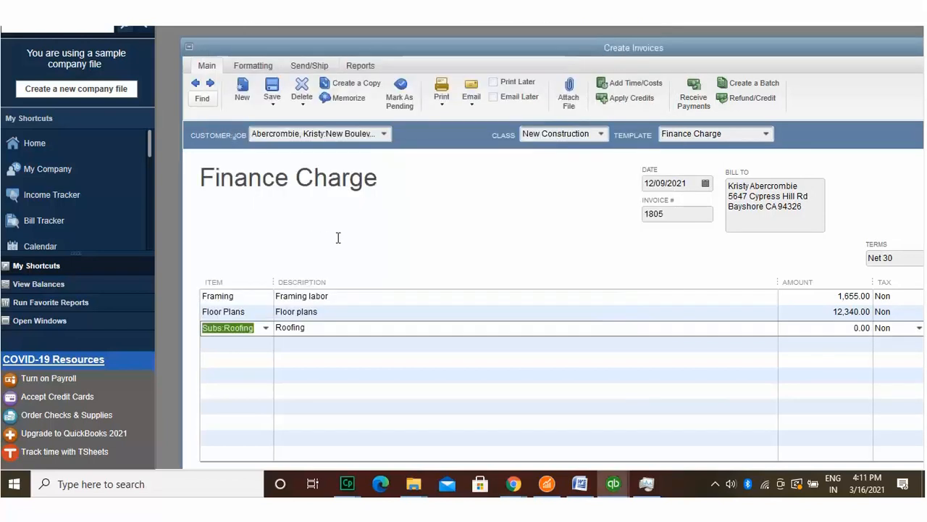
left_click(847, 301)
type("125")
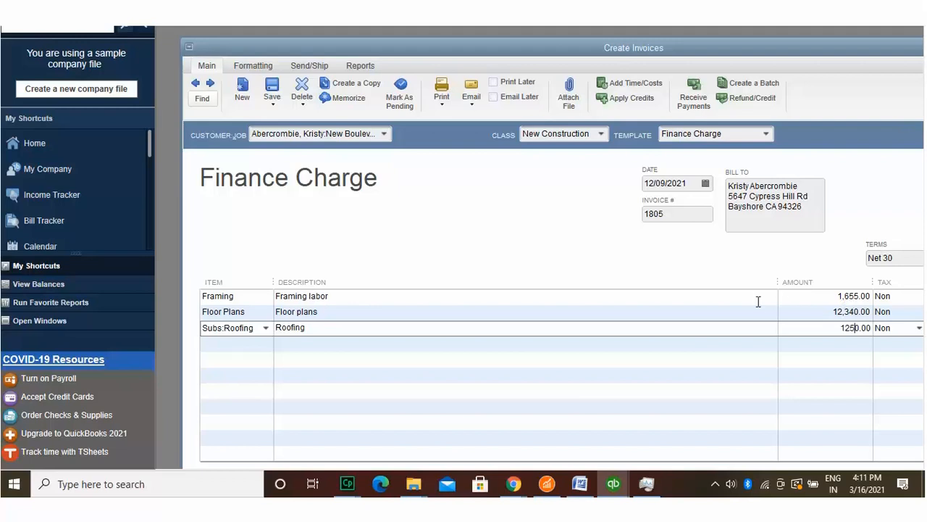
left_click(265, 322)
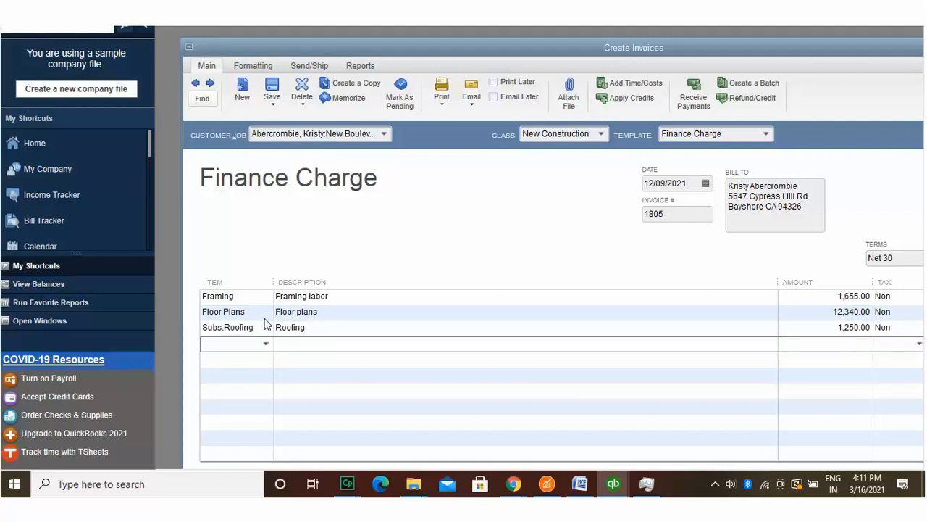
Step: Add a Concrete Slab line for 3,450.00 as the fourth line
left_click(265, 323)
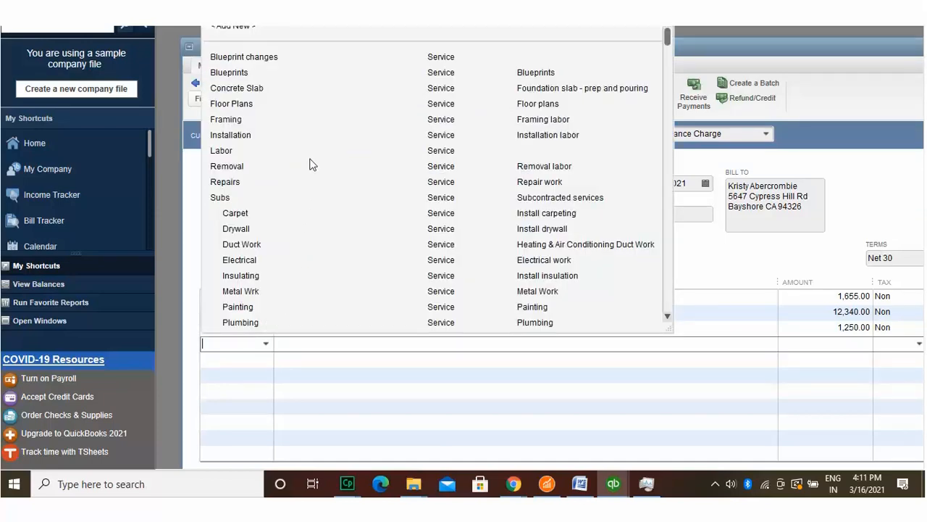
left_click(312, 88)
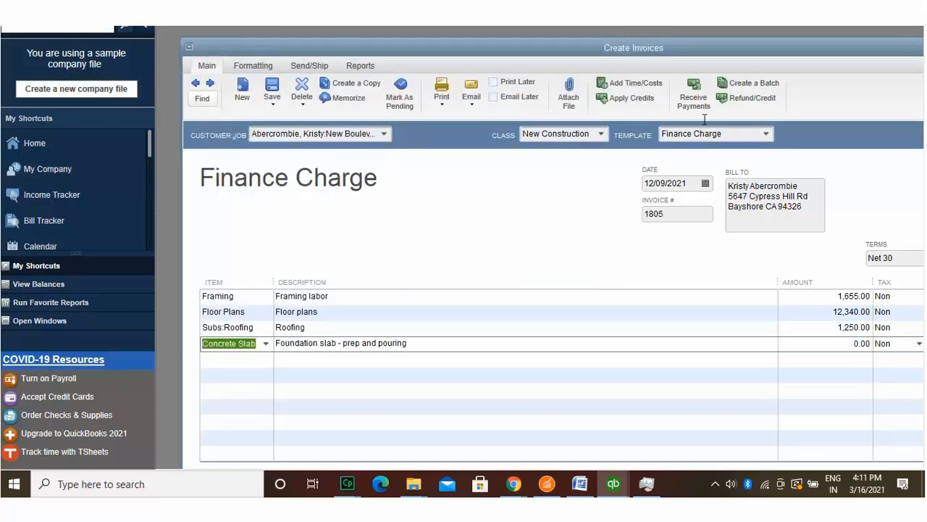
left_click(849, 319)
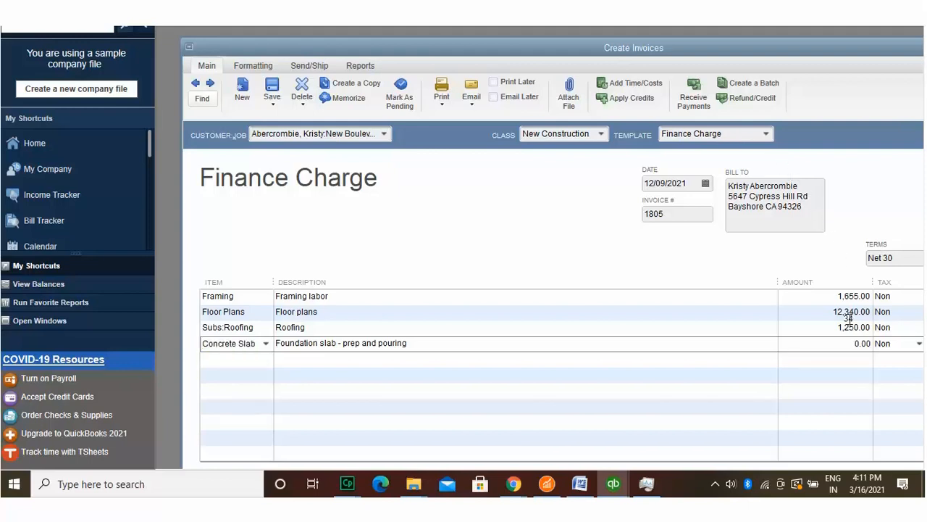
type("345")
left_click(686, 357)
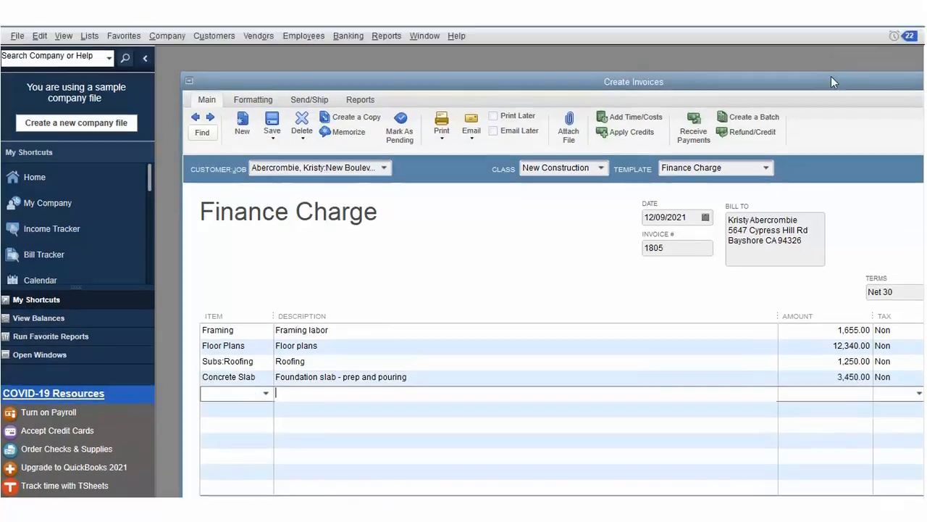
Step: Expand invoice 1805 and change the Framing line's tax code from Non to Tax
left_click_drag(829, 84, 627, 65)
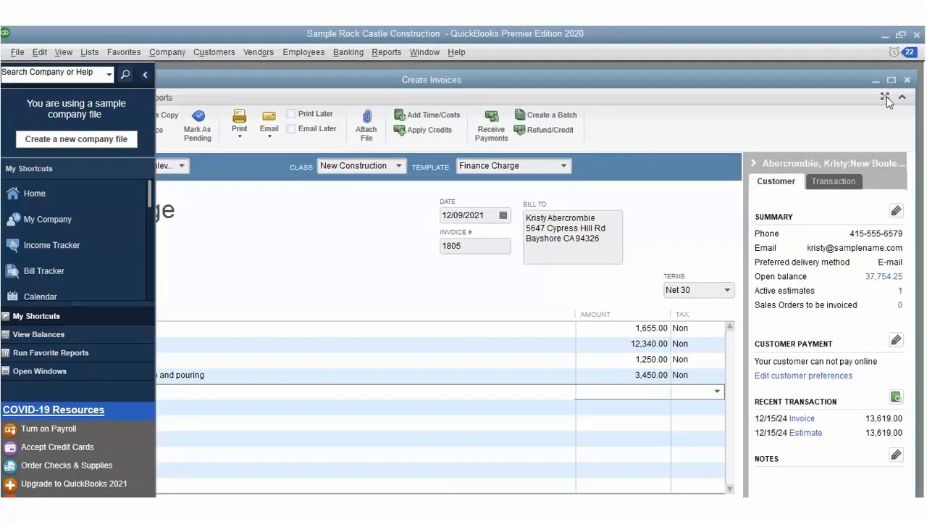
left_click(887, 97)
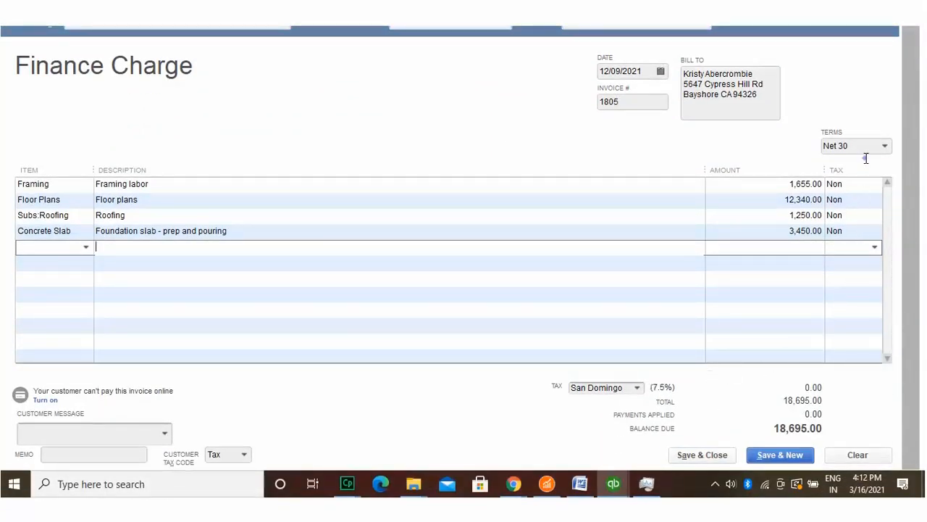
left_click(866, 183)
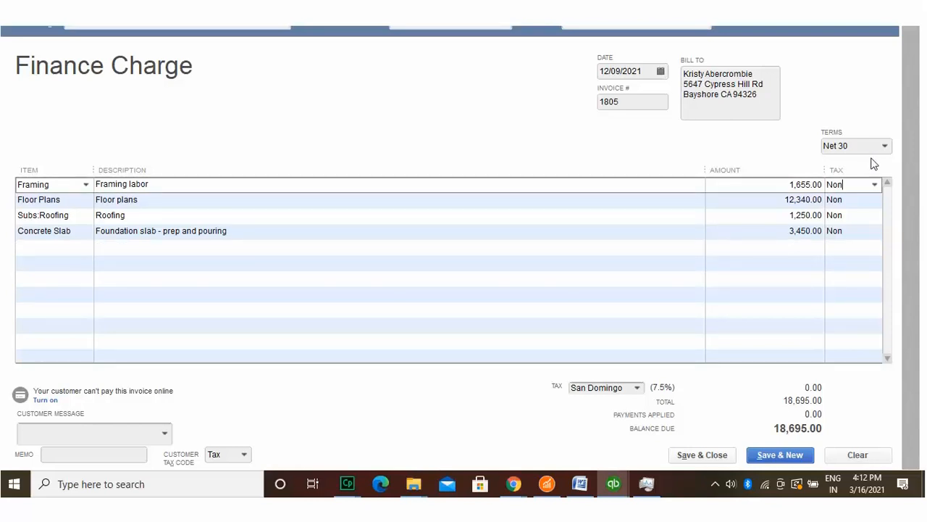
left_click(875, 184)
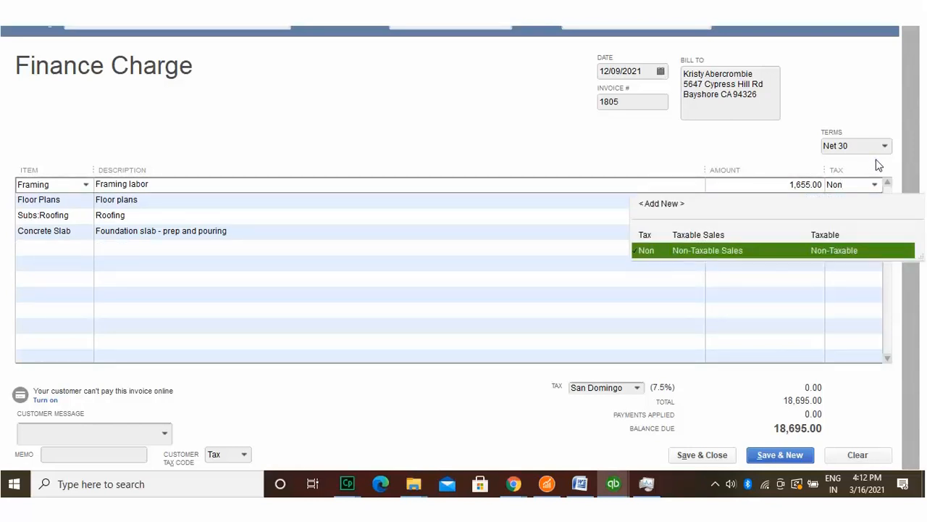
left_click(836, 233)
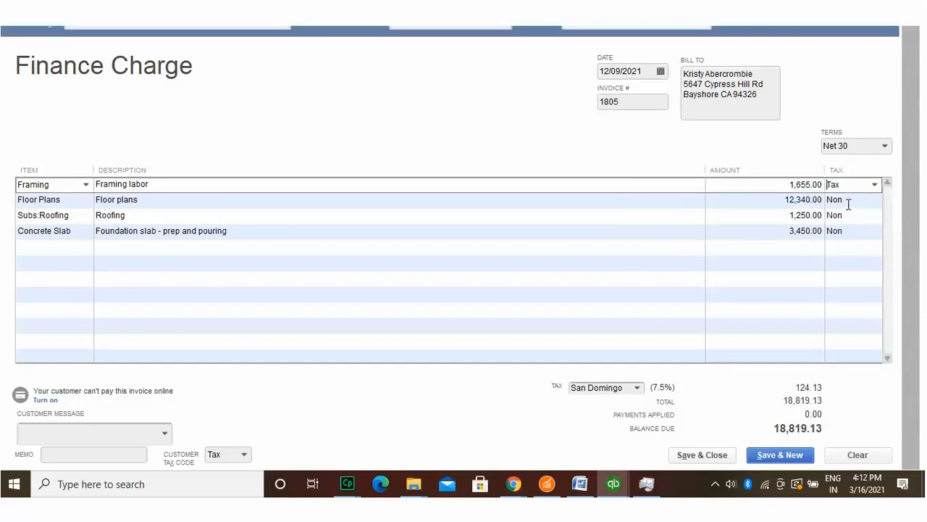
Step: Make the Floor Plans, Subs:Roofing and Concrete Slab lines taxable, then save and close the invoice at 20,097.13
key("Down")
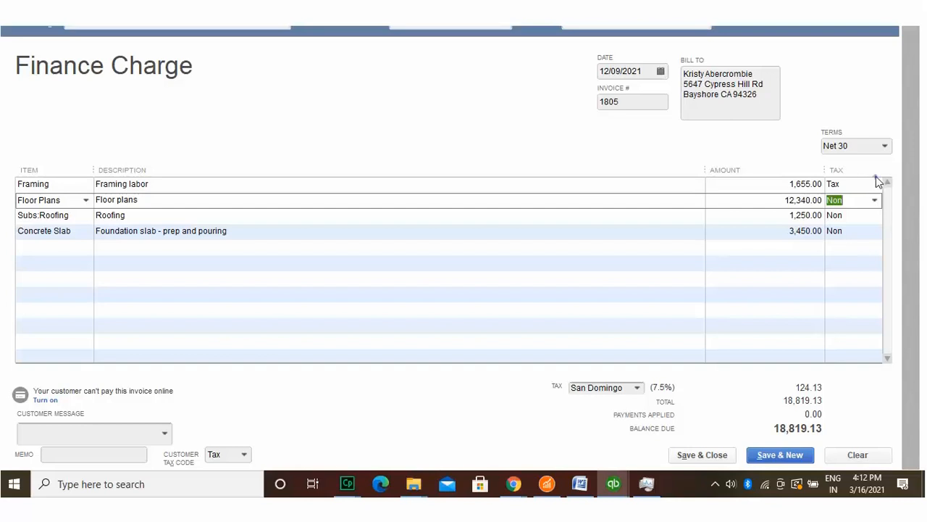
key("alt+Down")
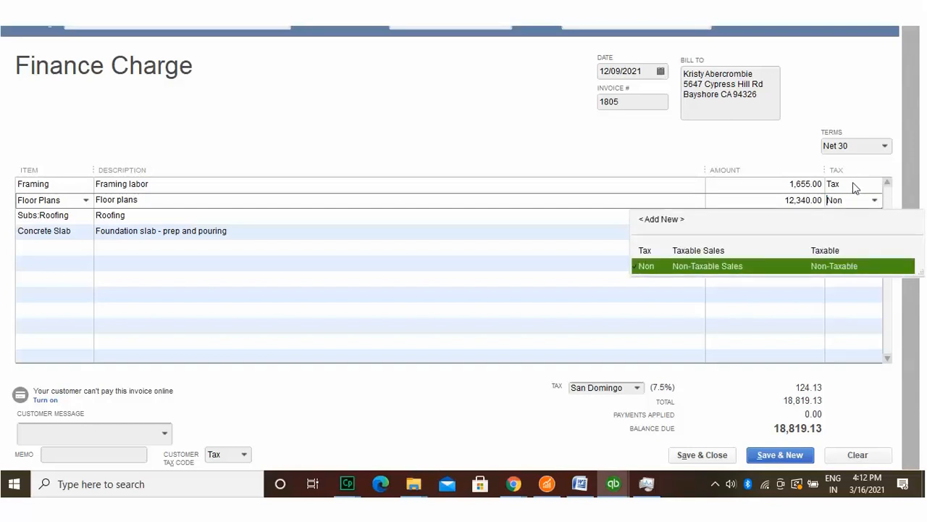
type("t")
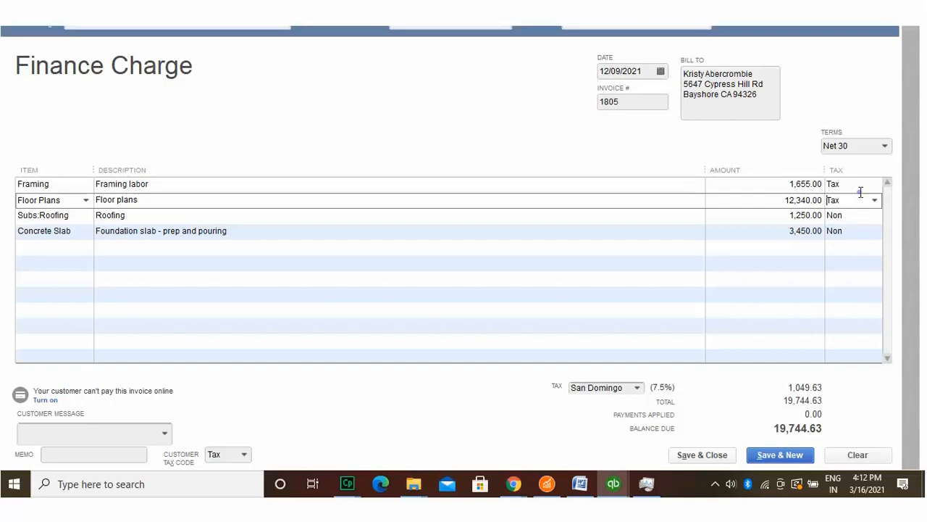
key("Down")
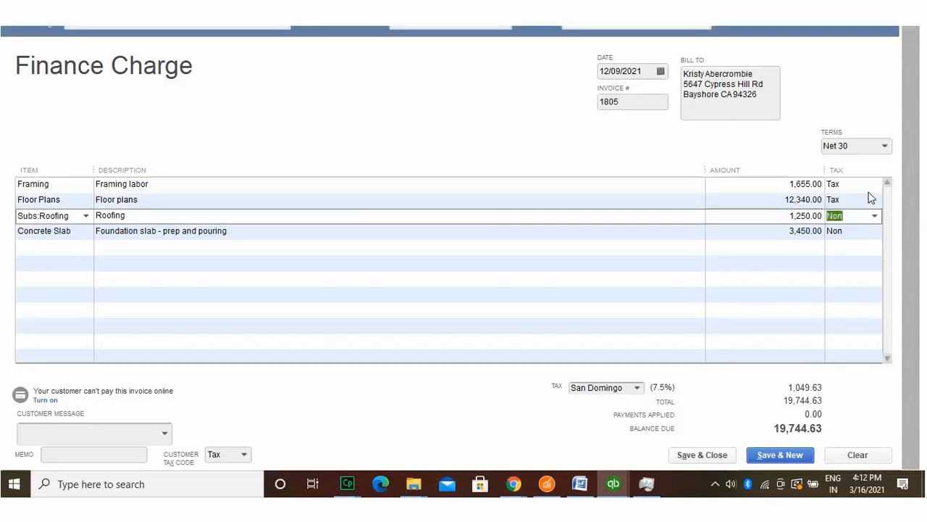
type("ncre")
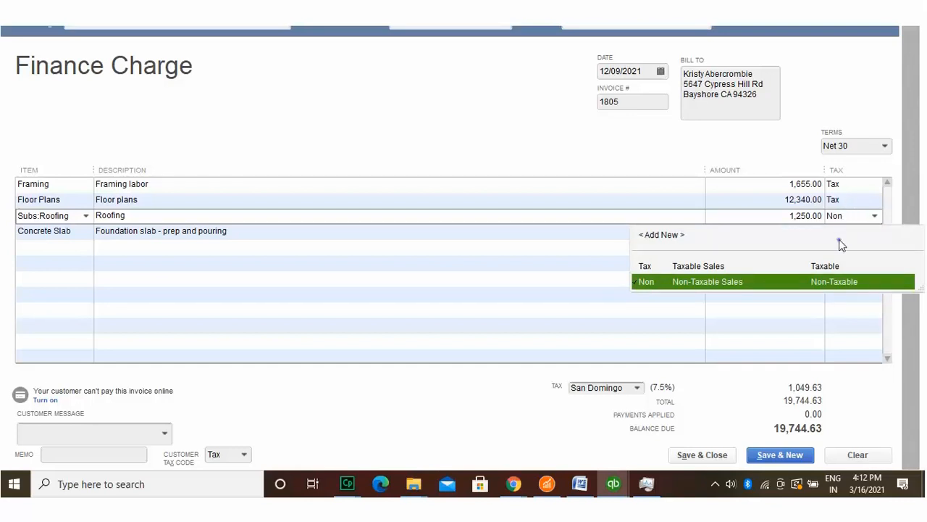
type("t")
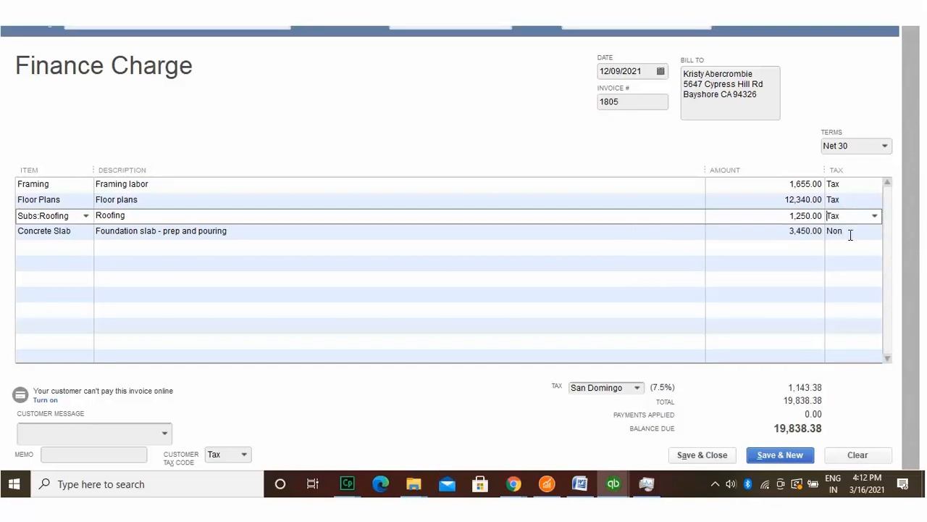
key("Down")
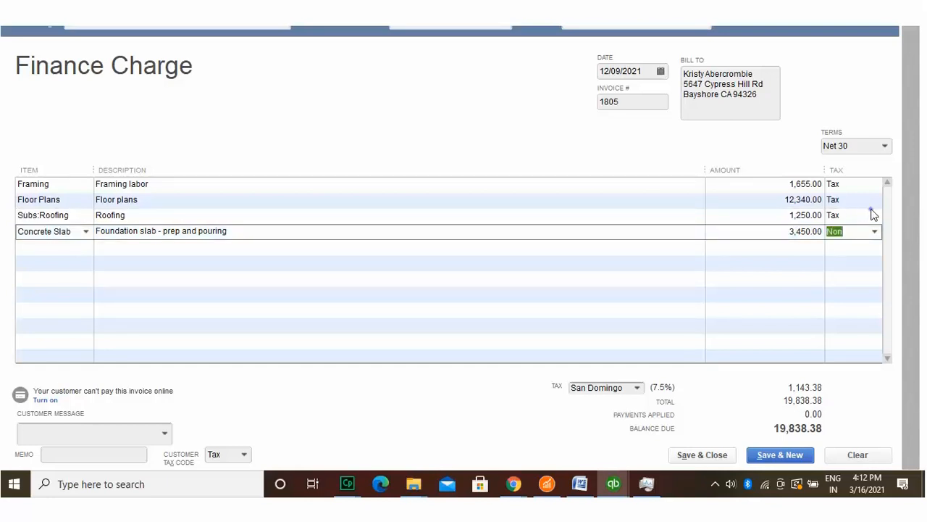
type("n")
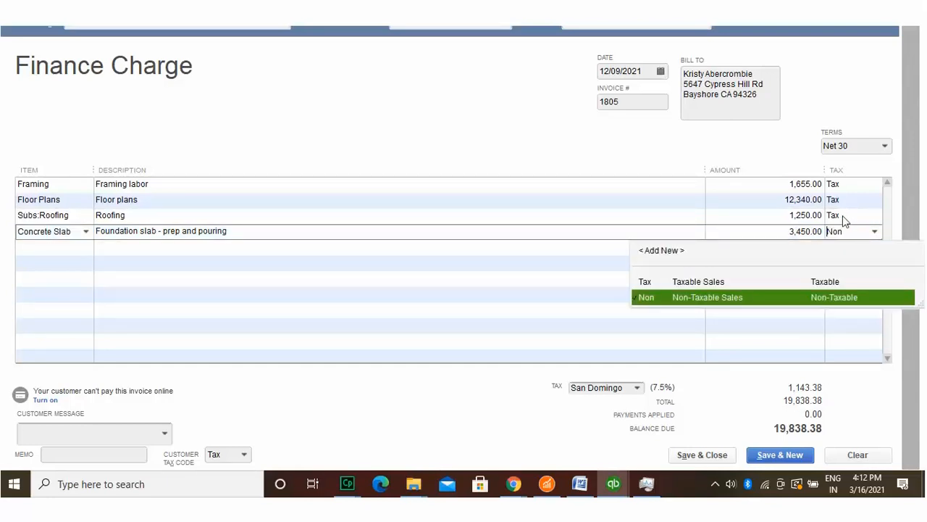
left_click(824, 279)
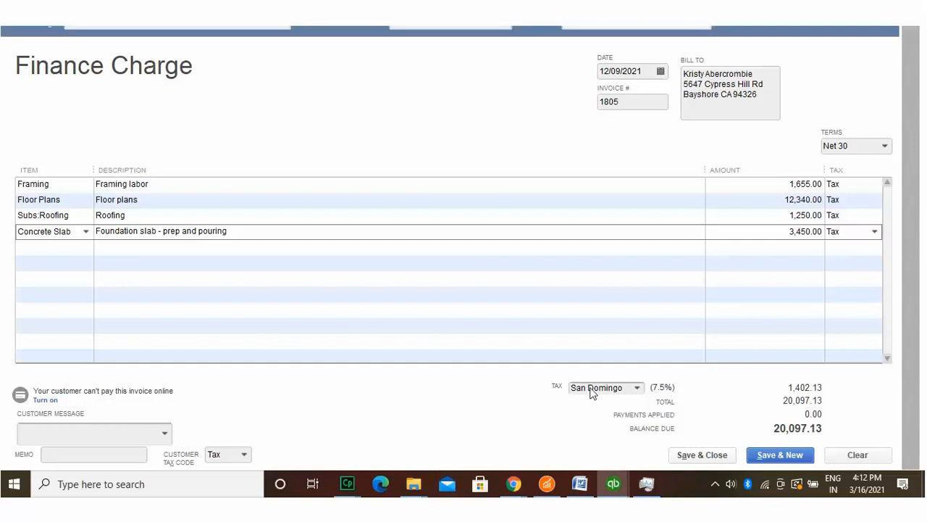
left_click(617, 387)
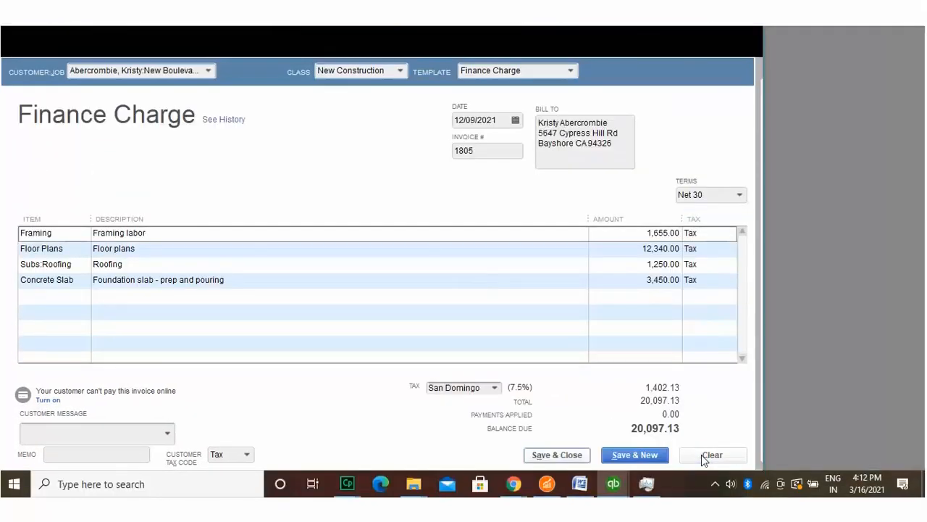
left_click(701, 455)
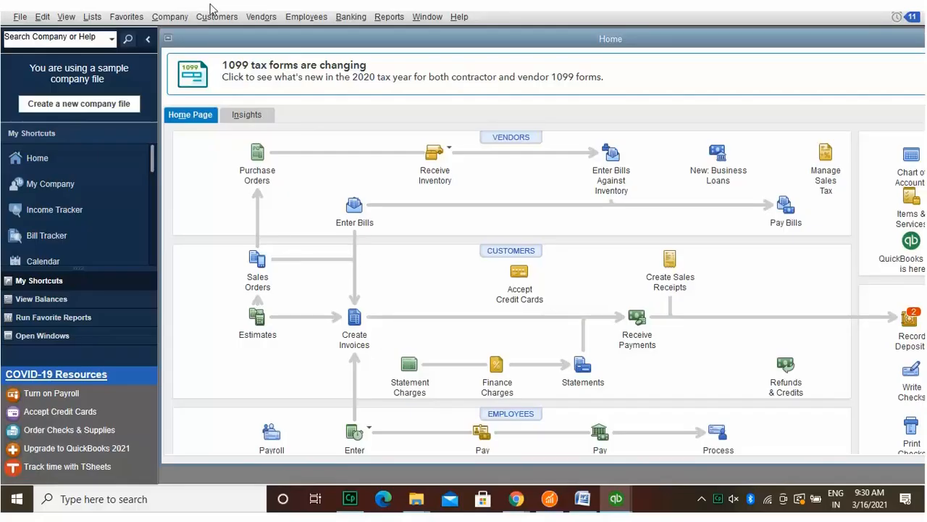
Step: Open a new full-size invoice for the Kitchen job, adding no billable time or costs
key("ctrl+i")
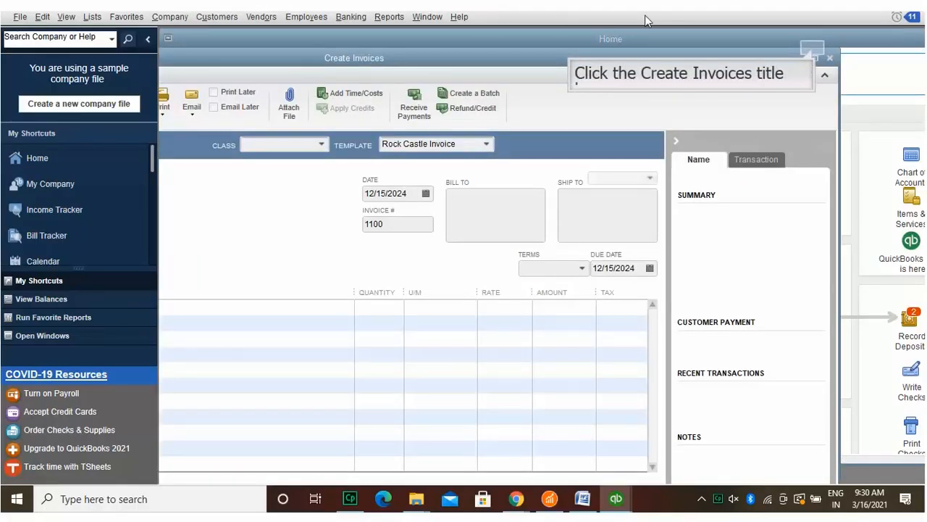
double_click(813, 48)
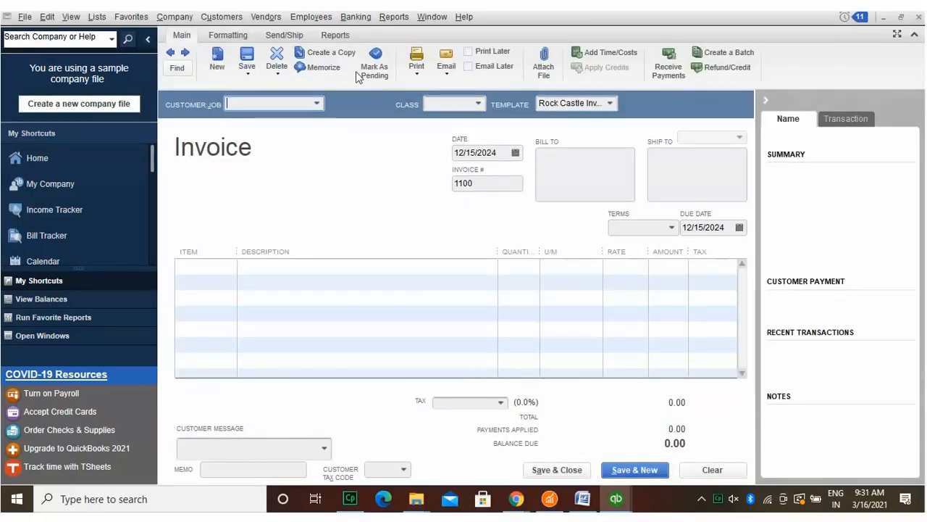
left_click(317, 102)
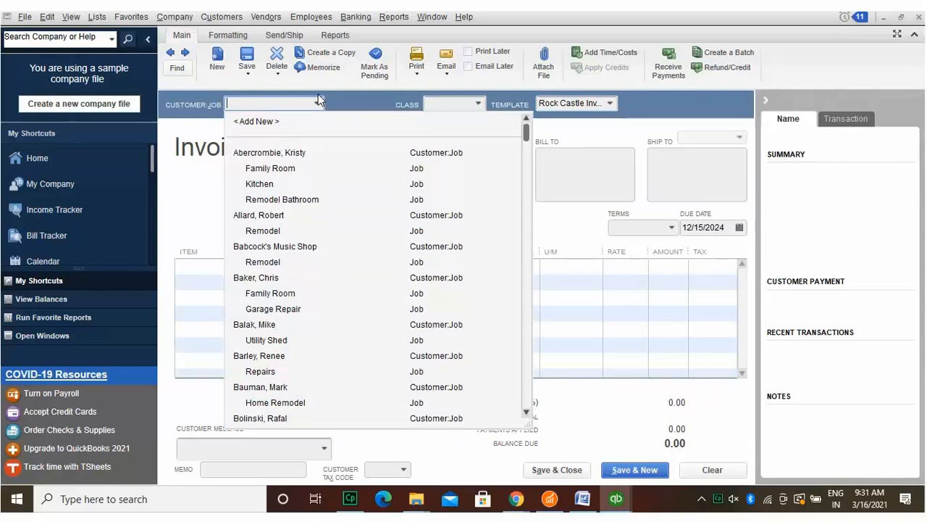
left_click(260, 182)
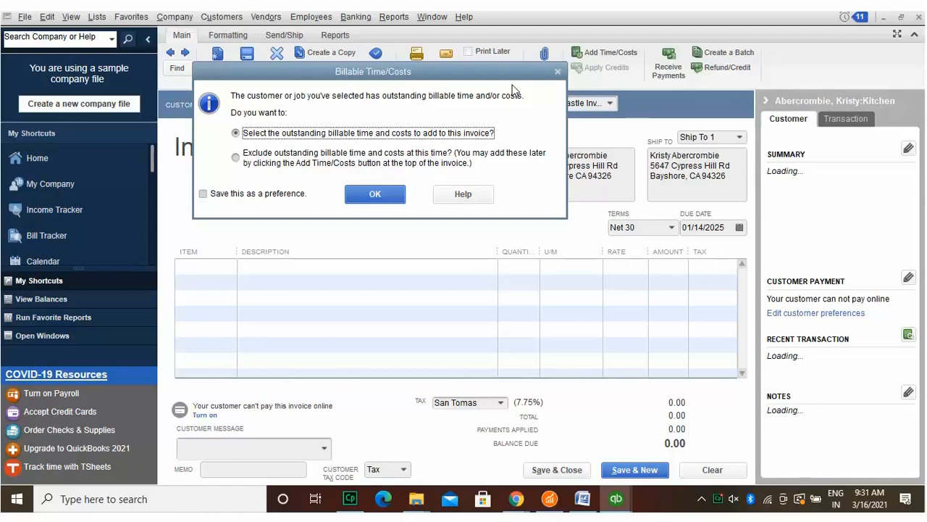
left_click(377, 186)
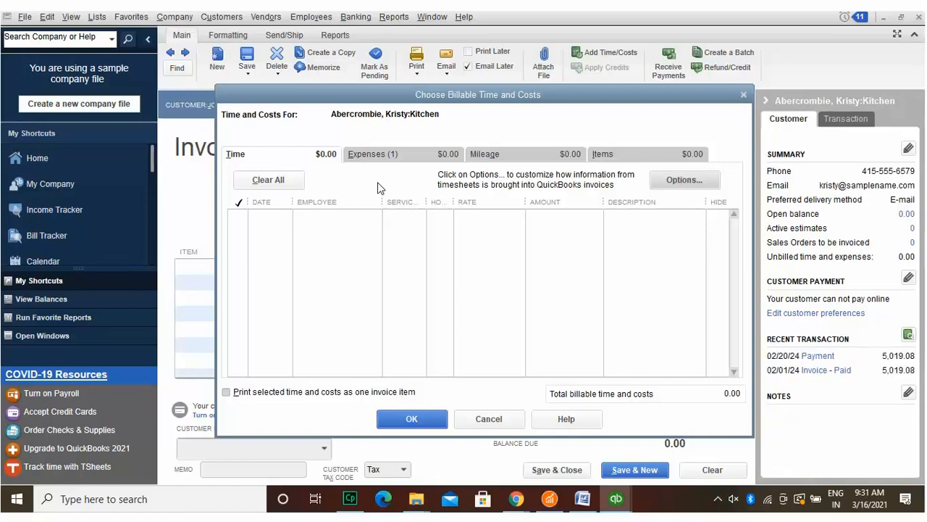
left_click(410, 418)
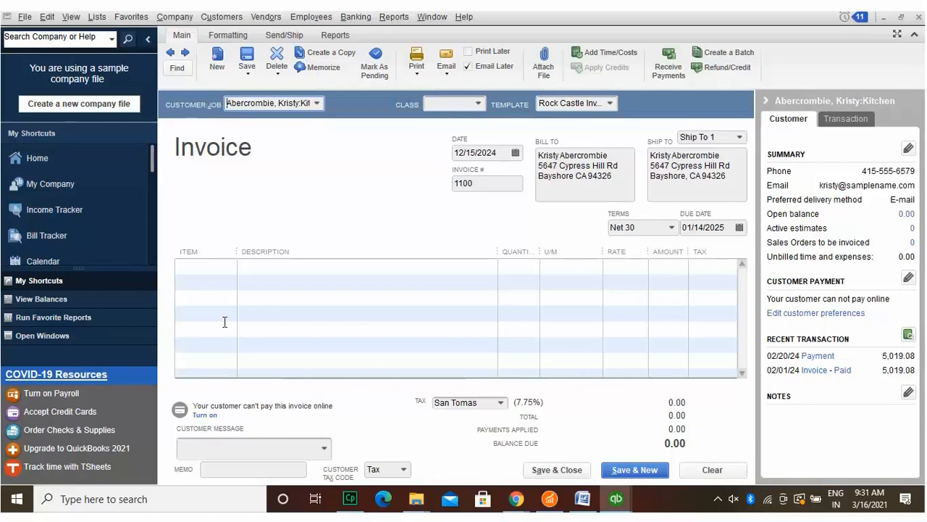
left_click(214, 262)
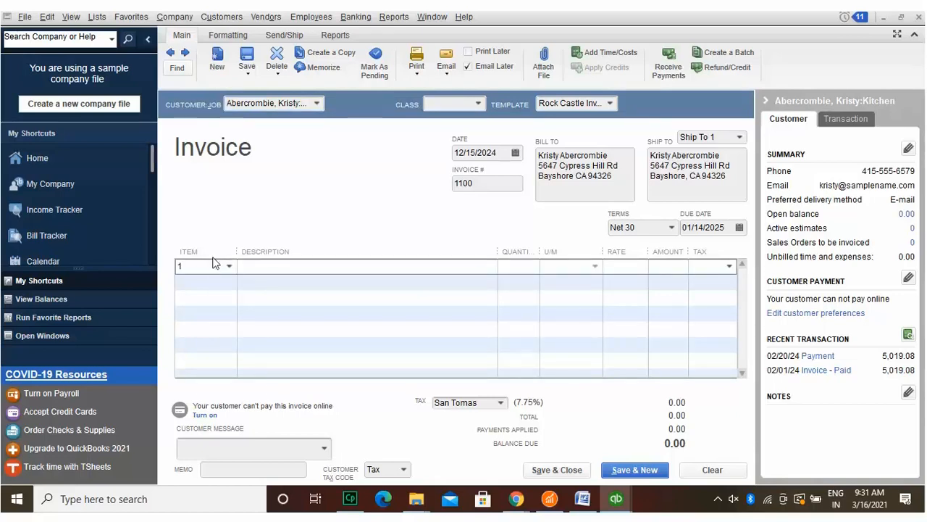
Step: Add a Floor Plans line with quantity 123 at 12.00, totaling 1,476.00, then select invoice number 1100
left_click(351, 254)
left_click(229, 266)
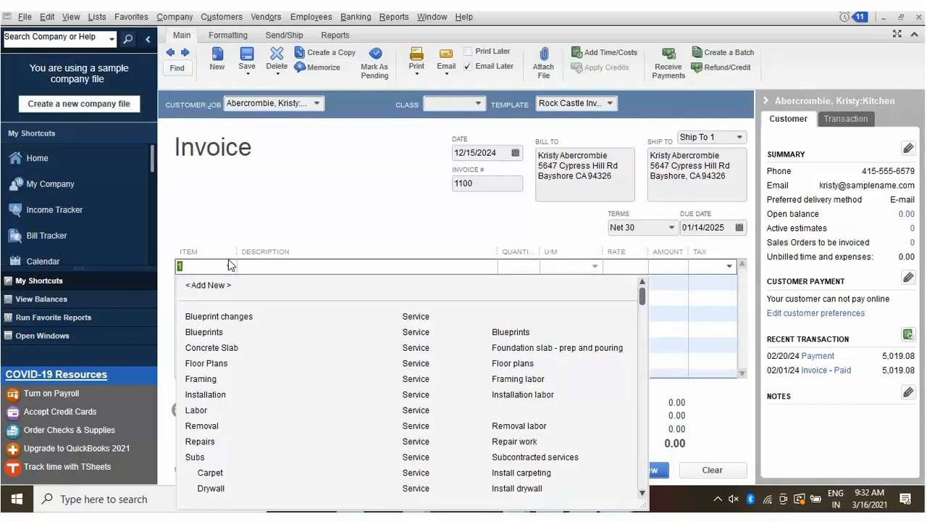
left_click(211, 362)
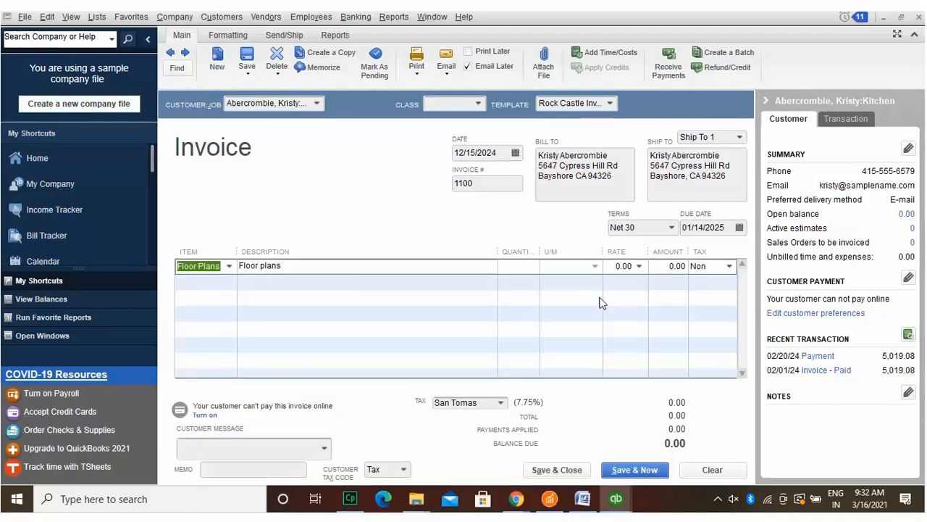
left_click(623, 265)
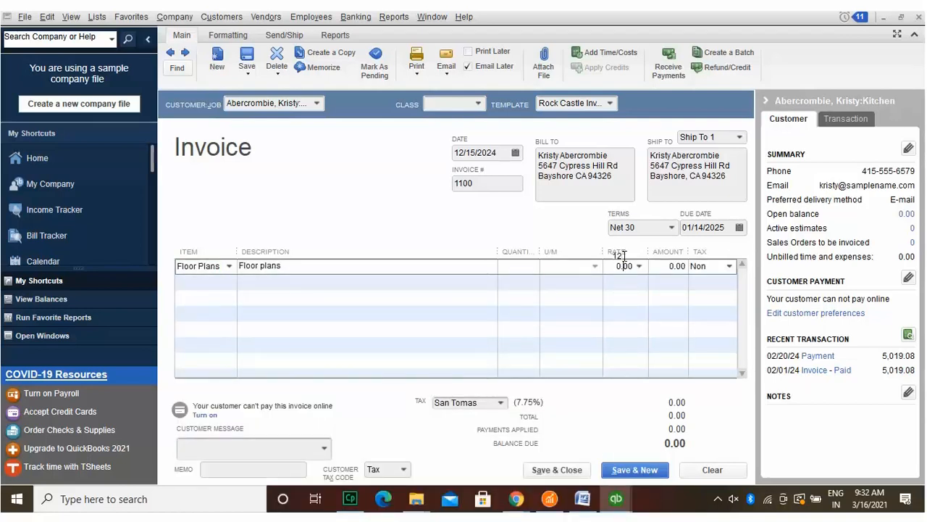
type("12")
left_click(525, 255)
type("123")
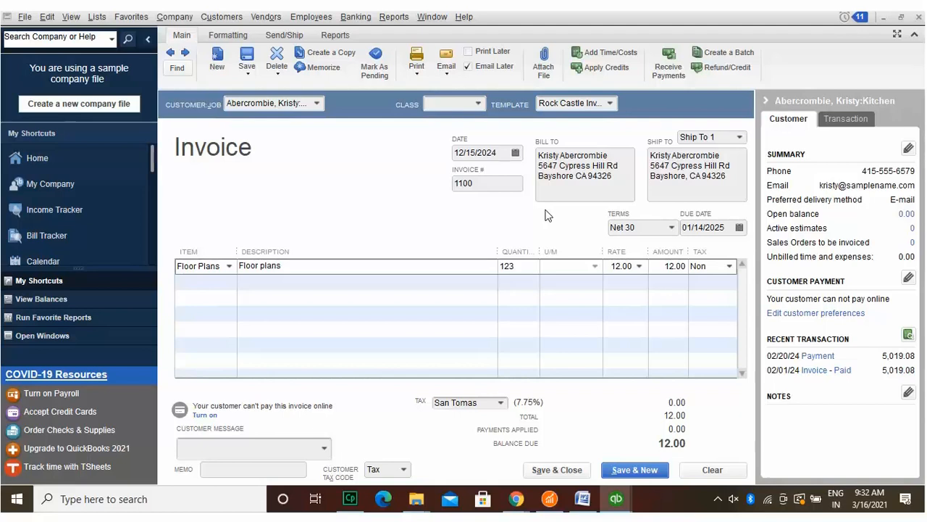
left_click(696, 266)
left_click(483, 177)
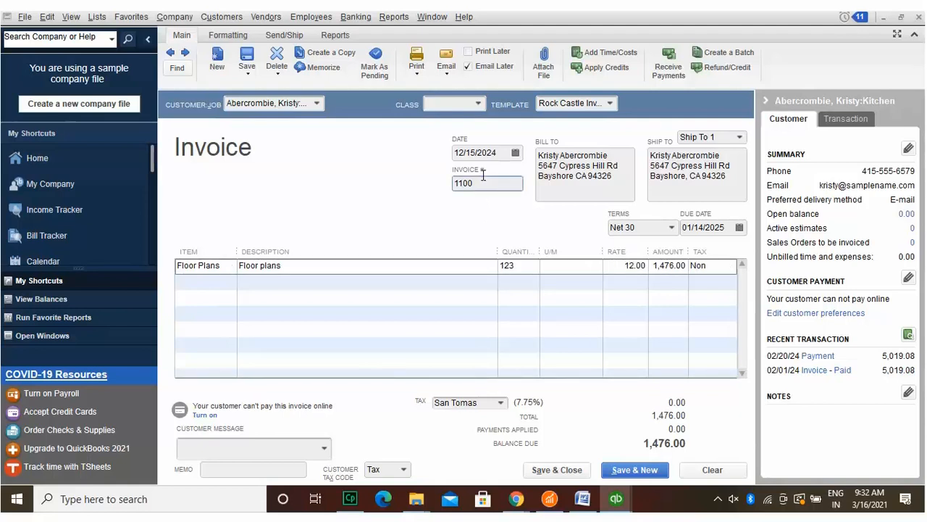
double_click(484, 181)
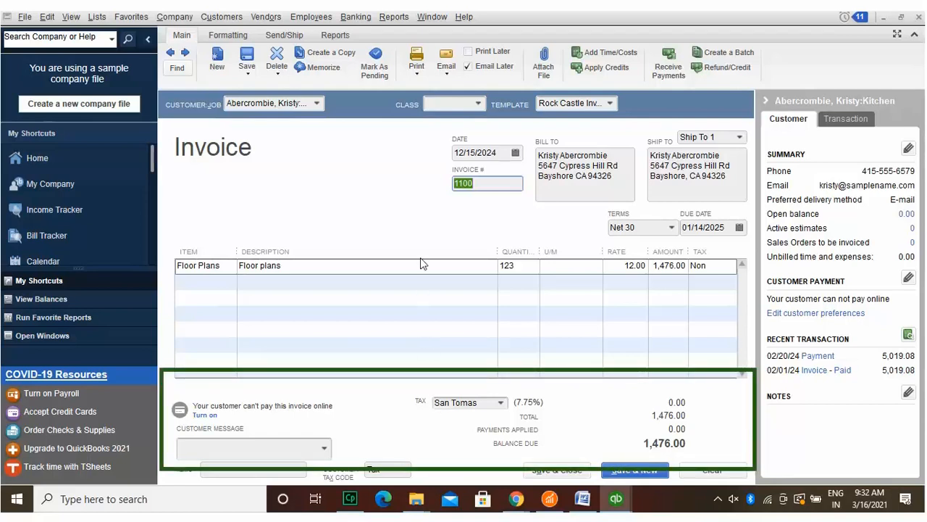
Step: Mark invoice 1100 as Print Later, save it, and answer the Outlook profile prompt
left_click(417, 65)
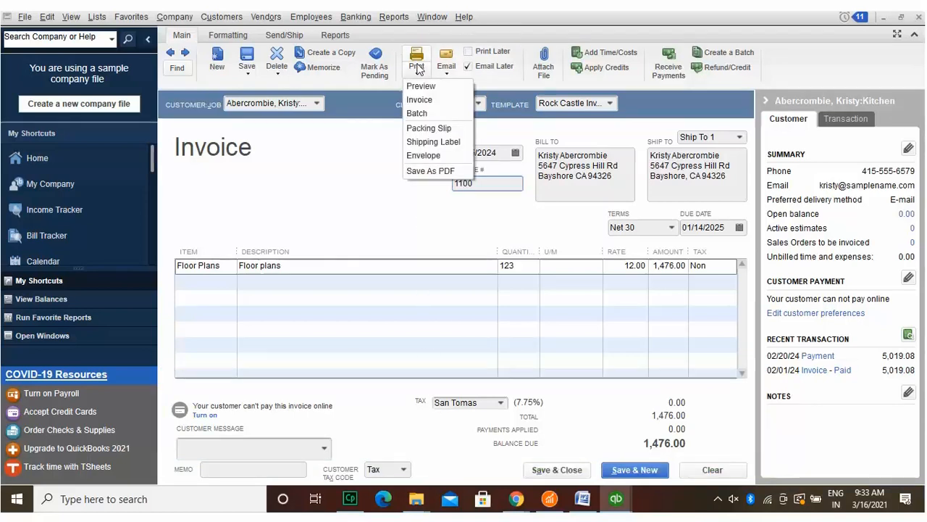
left_click(468, 52)
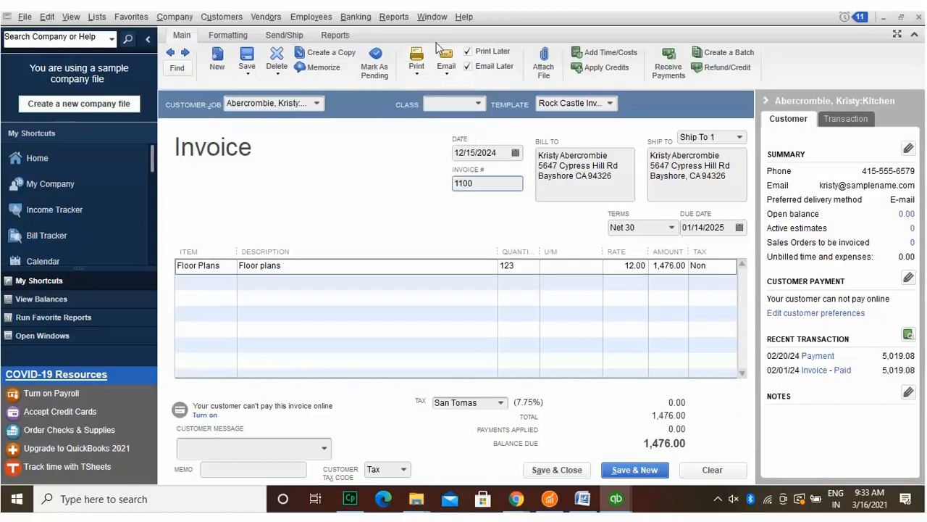
left_click(246, 69)
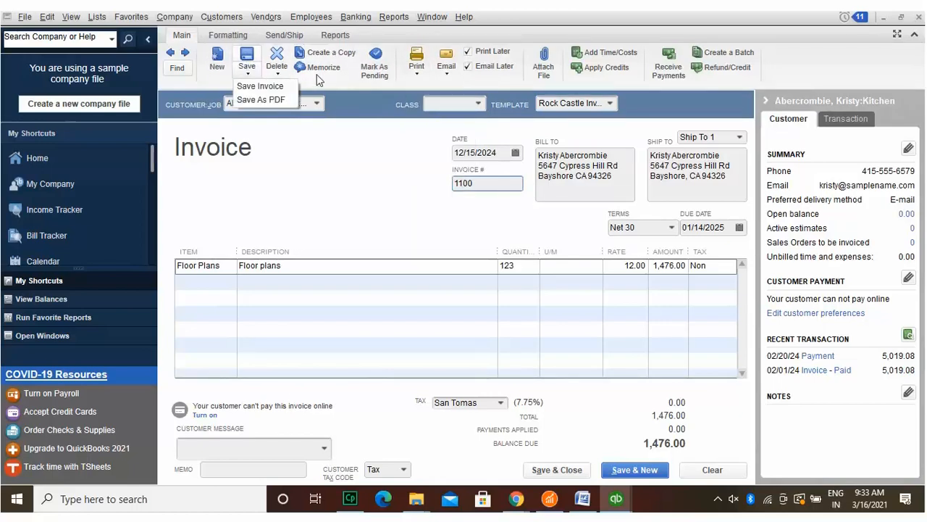
left_click(557, 470)
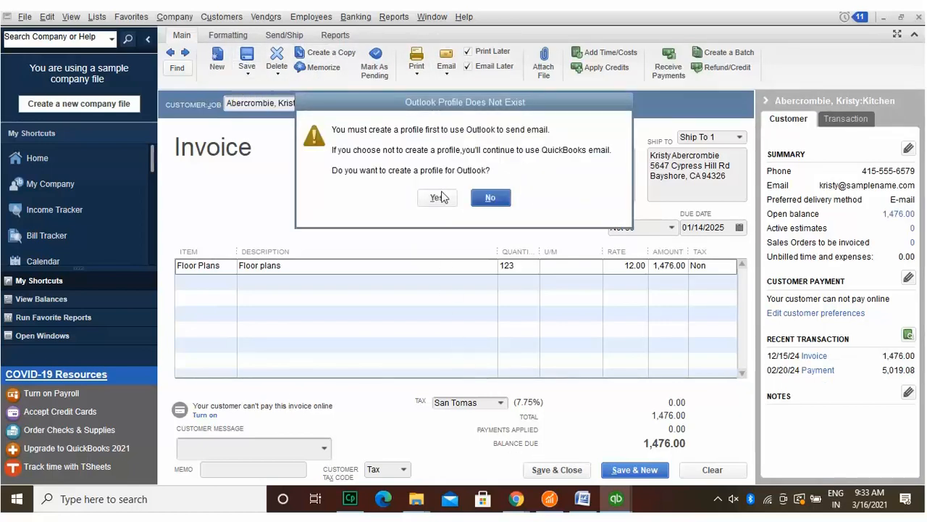
left_click(440, 198)
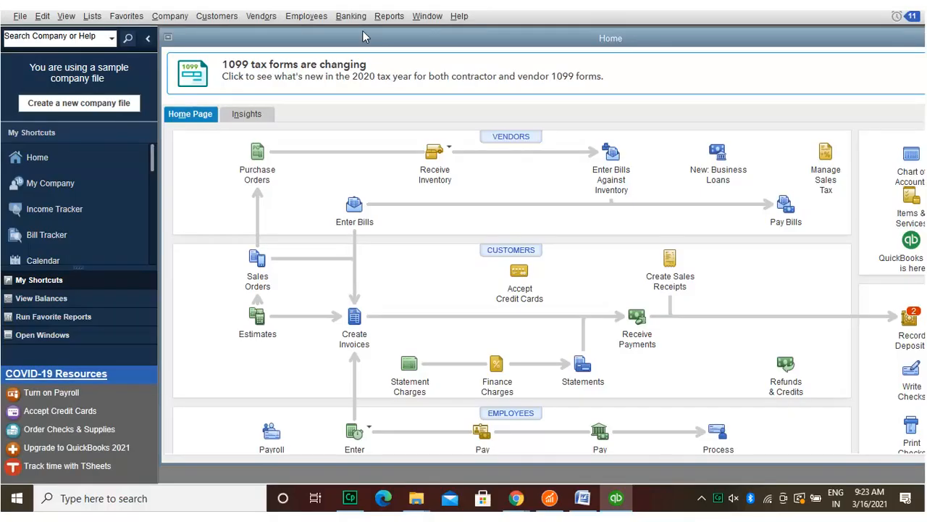
left_click(227, 15)
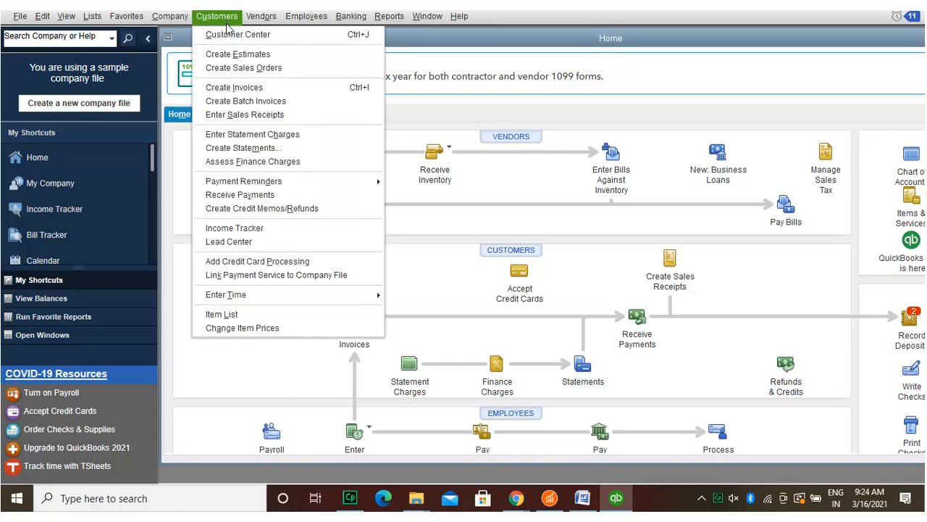
left_click(228, 85)
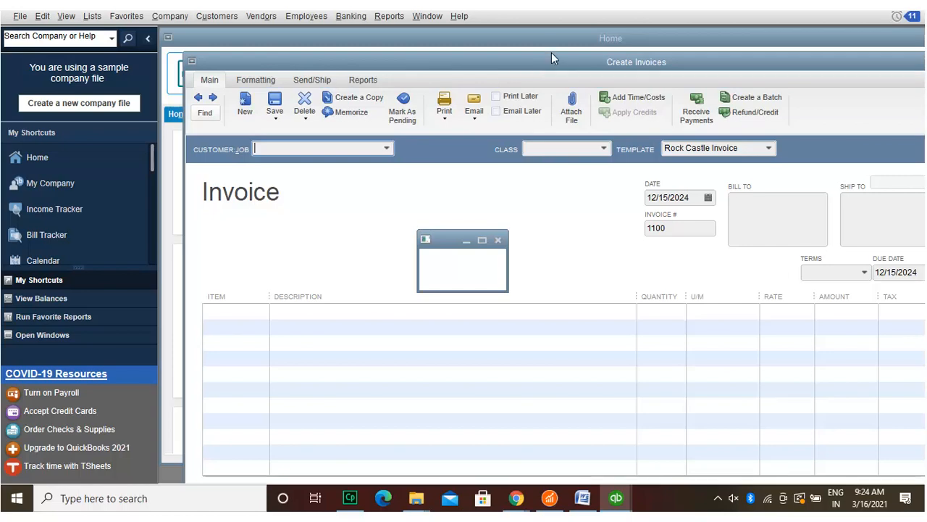
left_click_drag(551, 54, 269, 49)
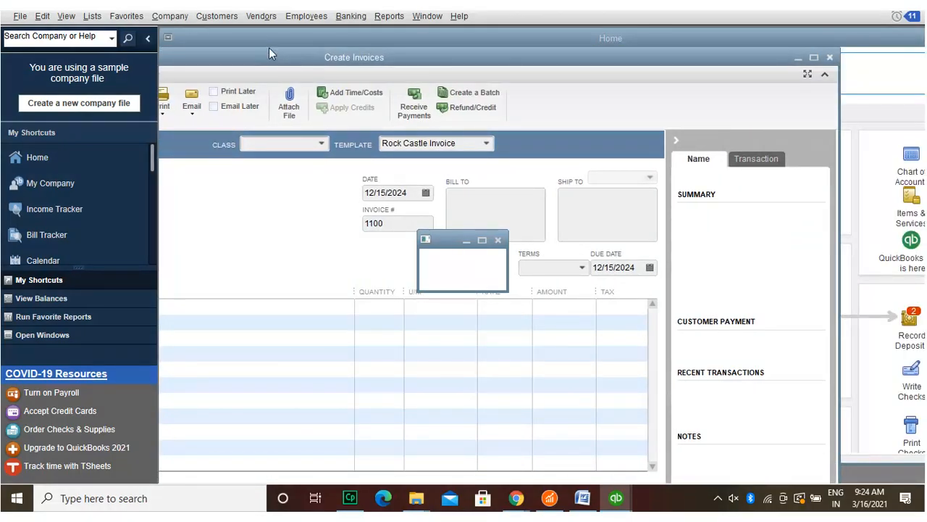
left_click(831, 48)
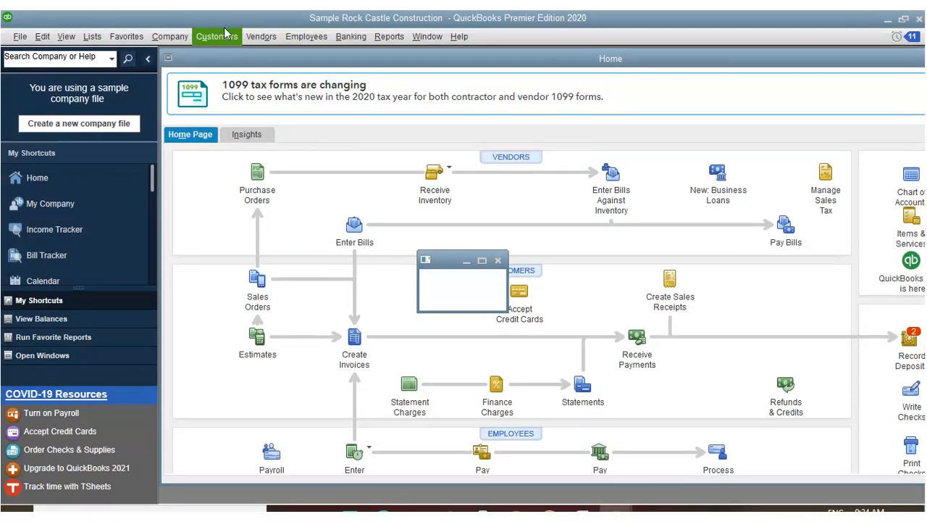
left_click(225, 32)
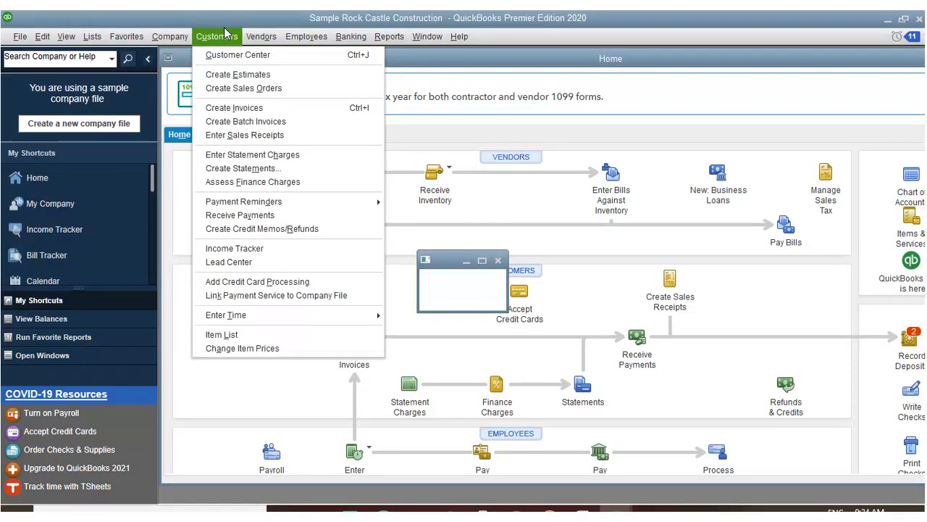
left_click(234, 131)
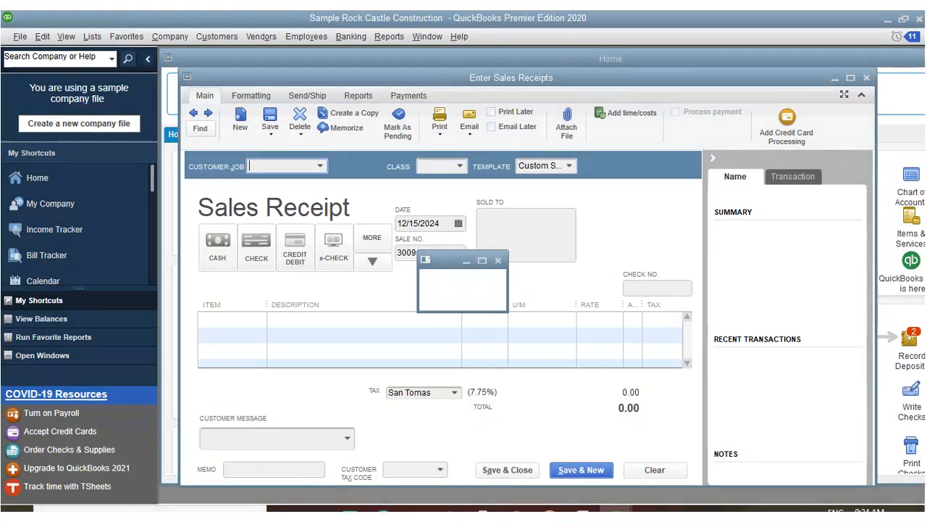
left_click(864, 77)
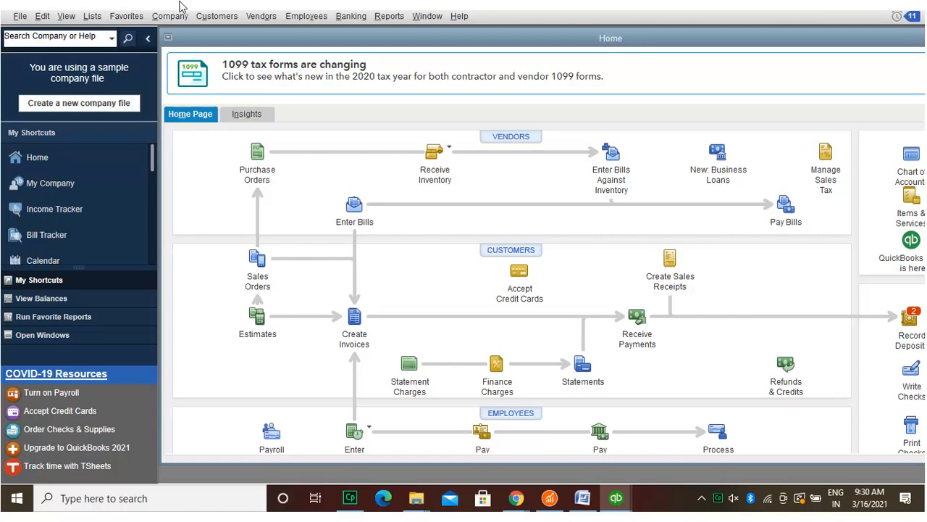
Step: Create a maximized invoice 1100 for the Kitchen job with no billable time or costs included
left_click(223, 8)
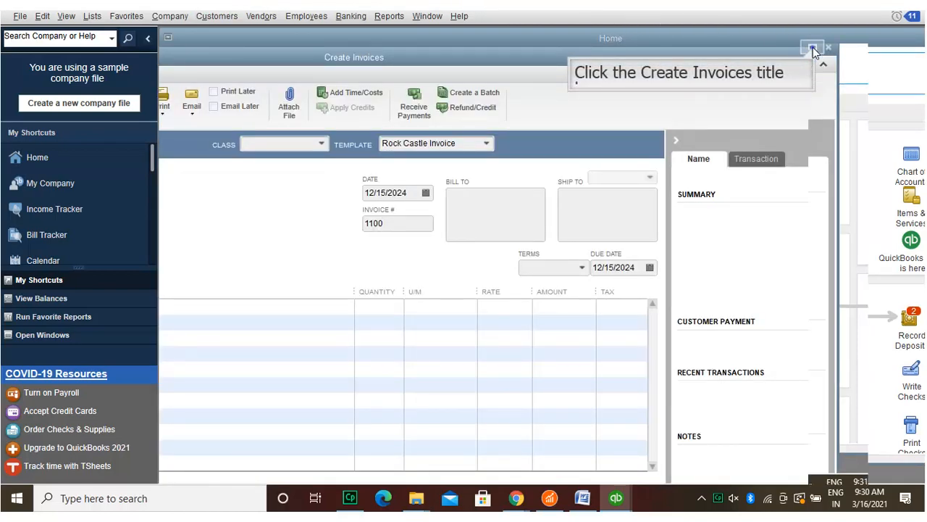
left_click(812, 48)
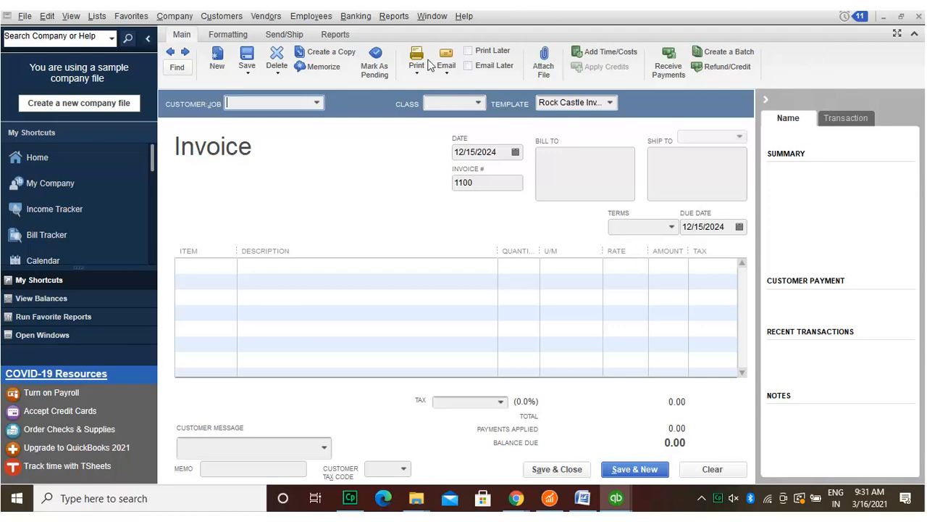
left_click(318, 102)
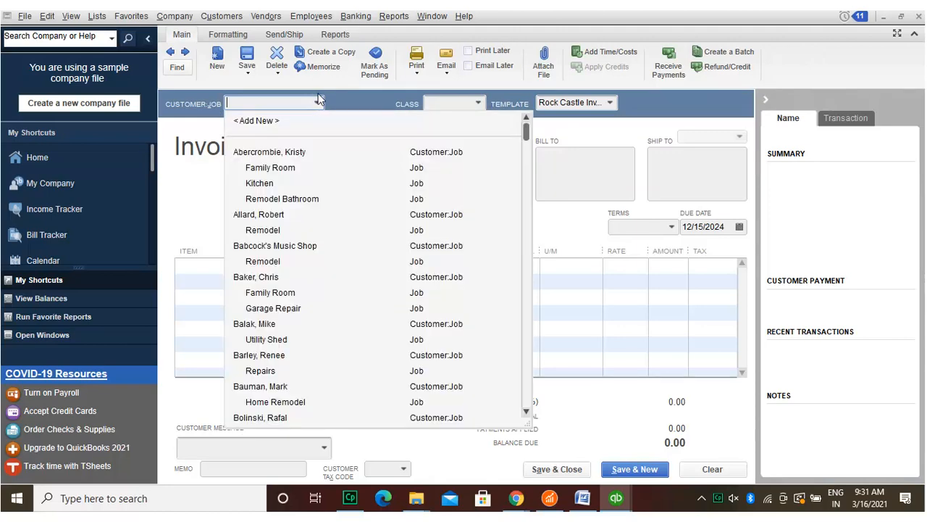
left_click(261, 182)
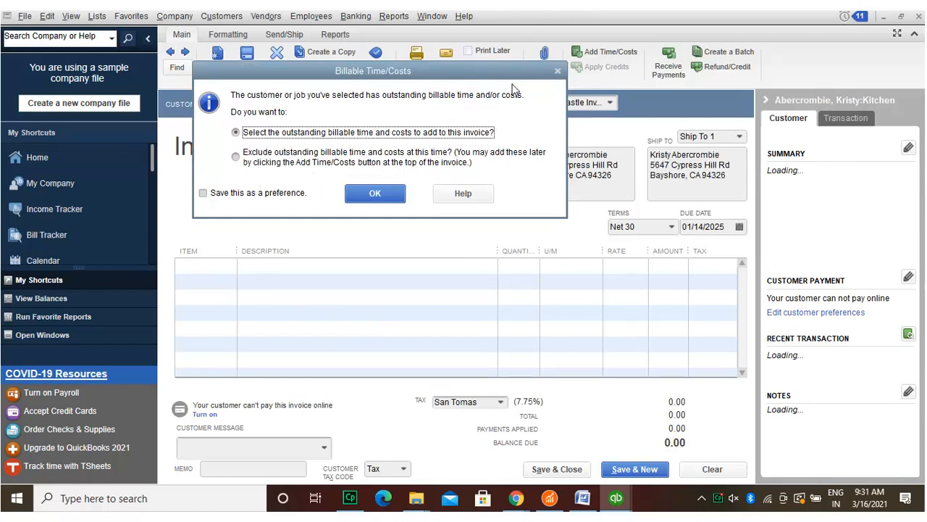
left_click(377, 186)
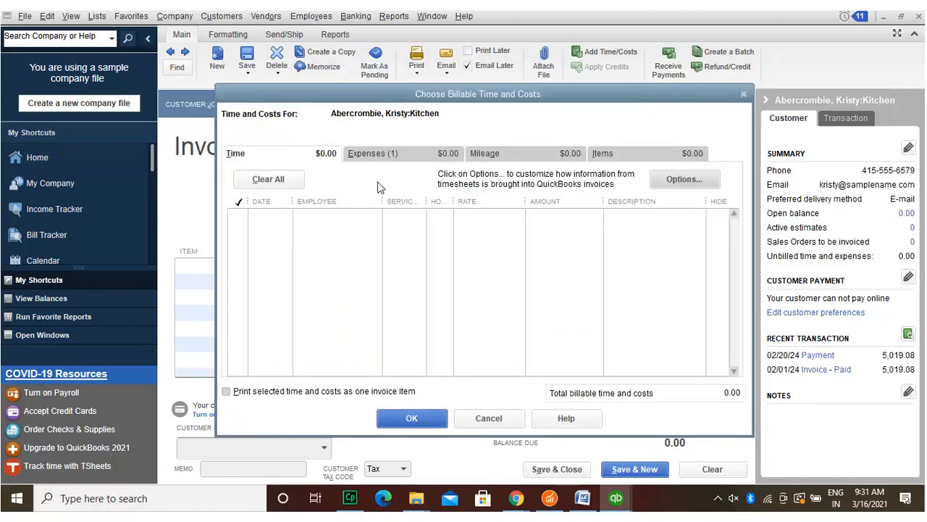
left_click(410, 411)
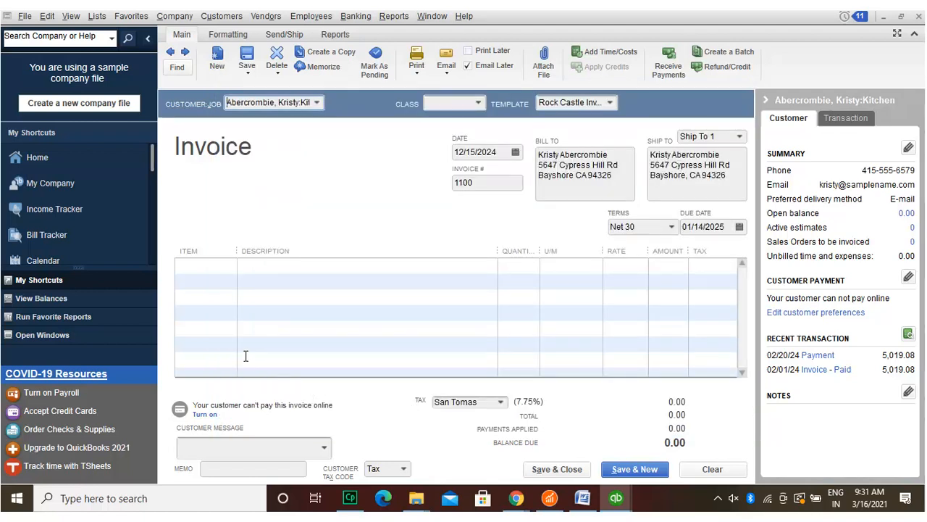
left_click(214, 258)
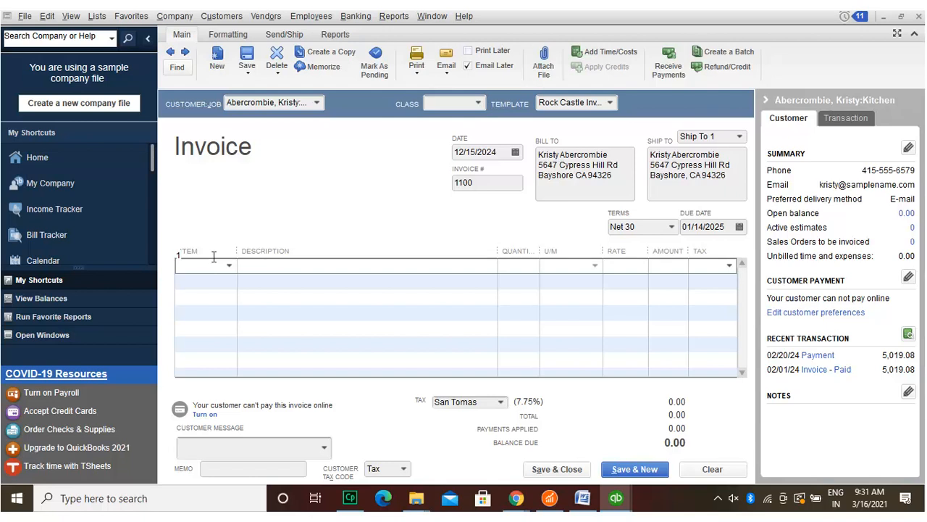
Step: Enter a Floor Plans line with quantity 123 at 12.00 for 1,476.00, then select invoice number 1100
type("1")
left_click(350, 254)
left_click(229, 264)
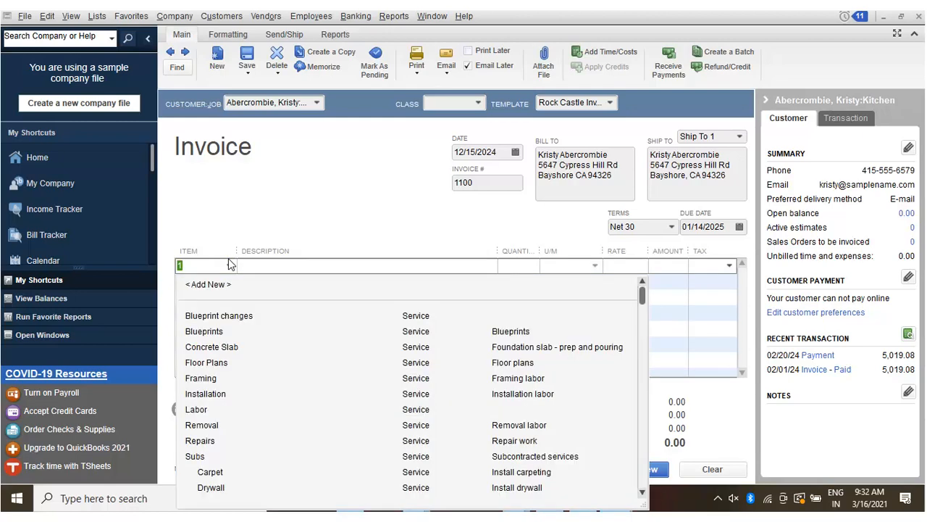
left_click(210, 358)
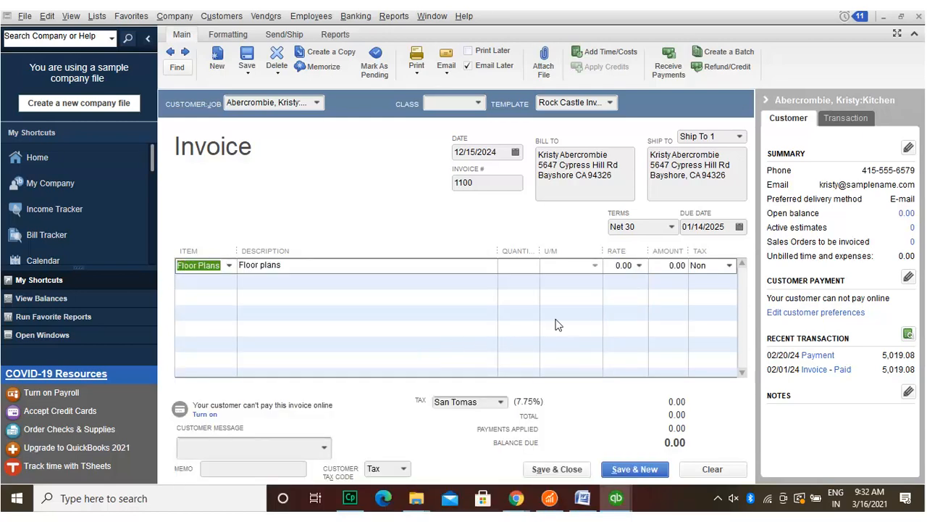
left_click(623, 263)
type("12")
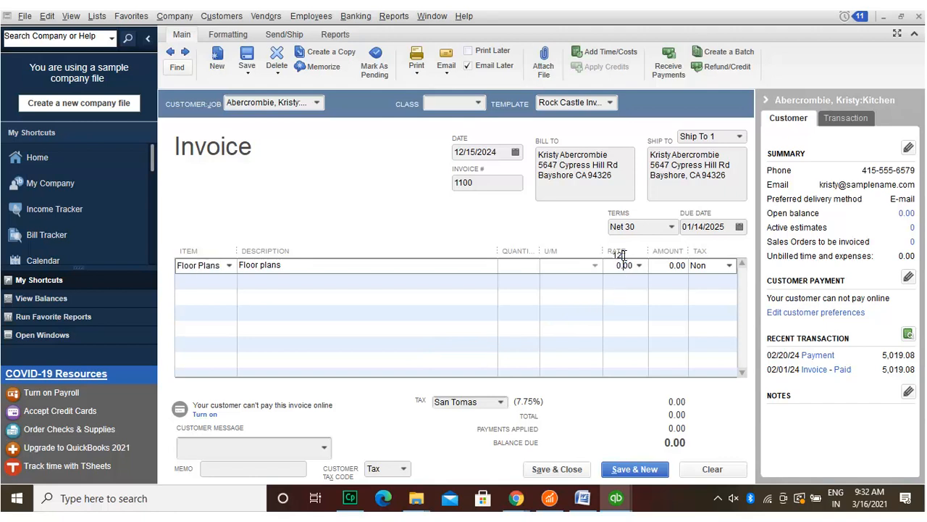
type(".")
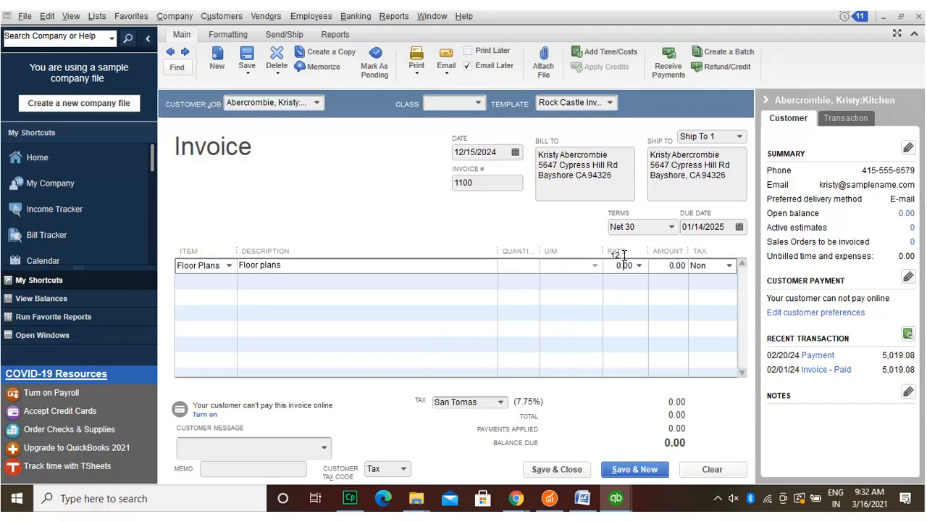
type("00")
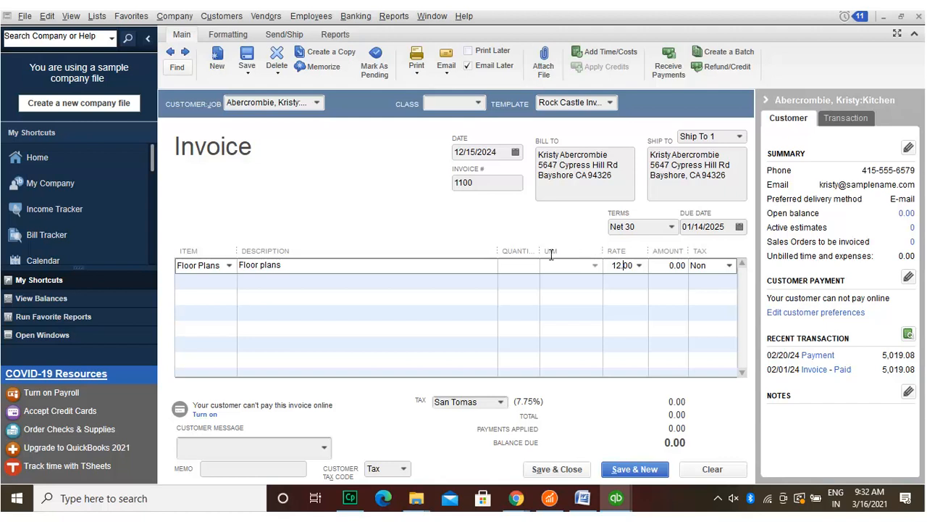
left_click(525, 255)
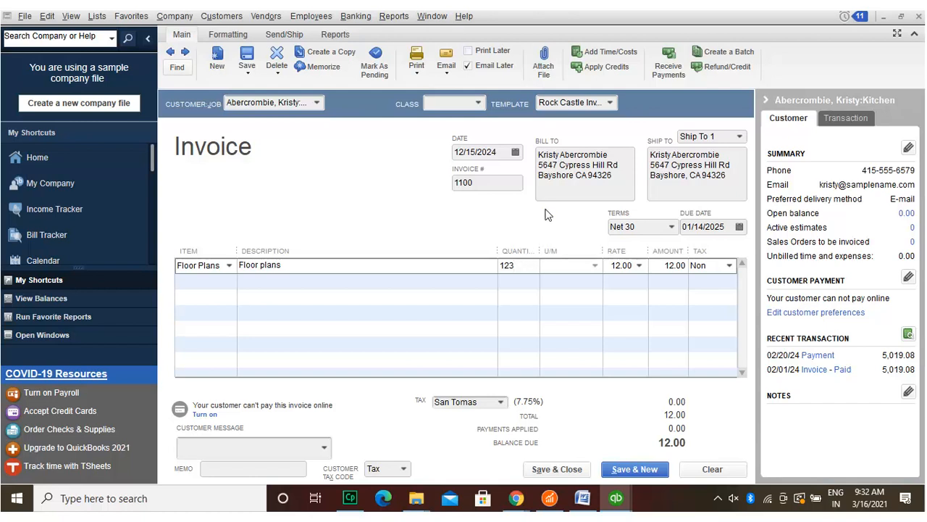
left_click(697, 265)
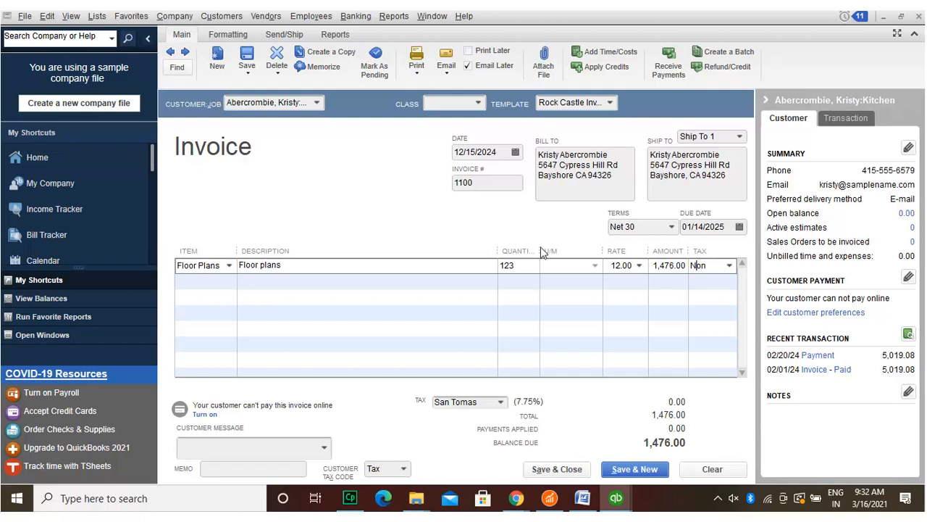
left_click(483, 176)
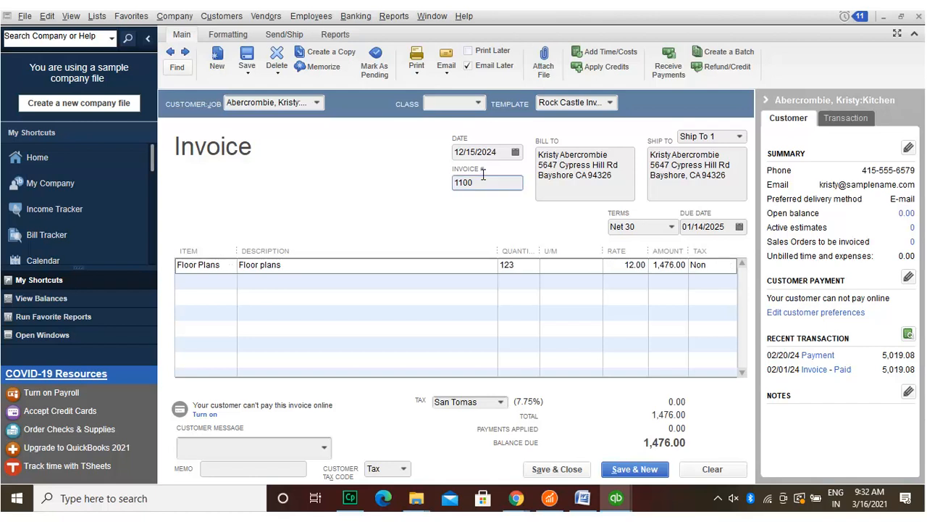
double_click(483, 178)
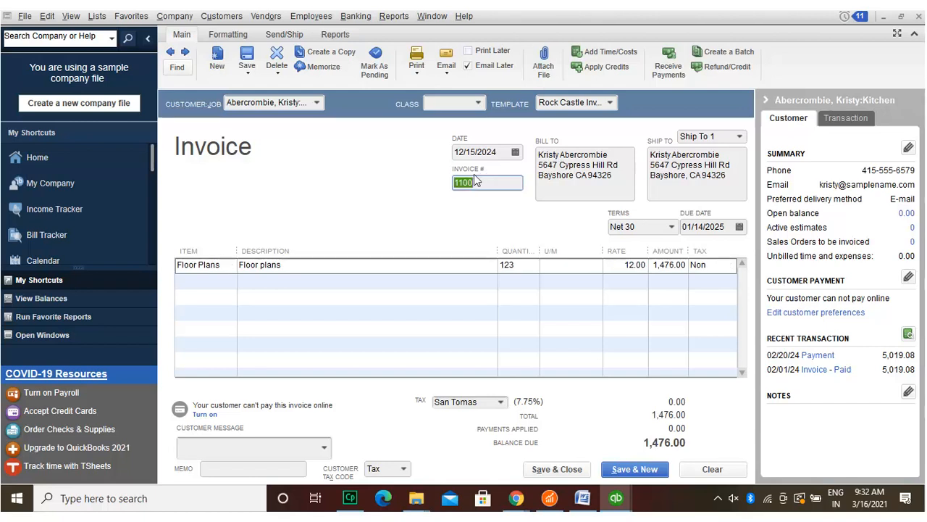
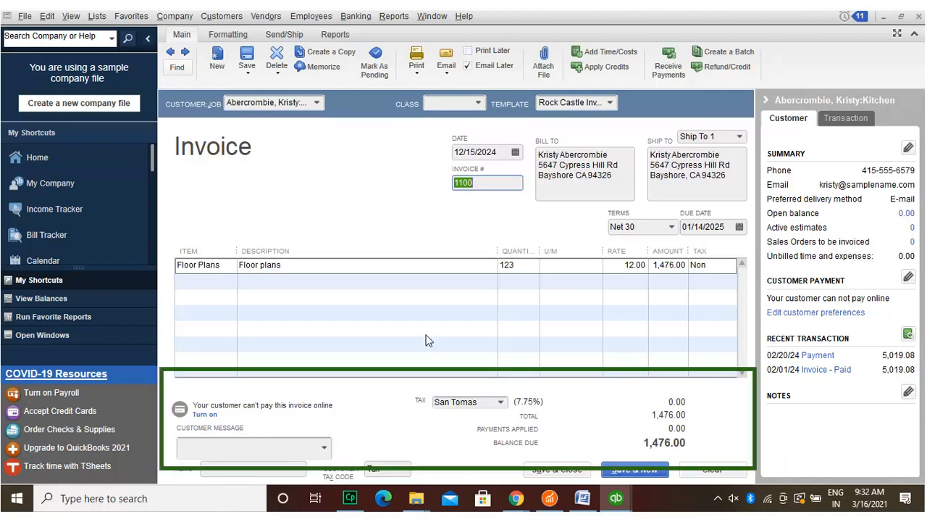
Step: Queue the 1,476.00 Kitchen invoice 1100 to print later, then save and close it, declining Outlook setup
left_click(417, 65)
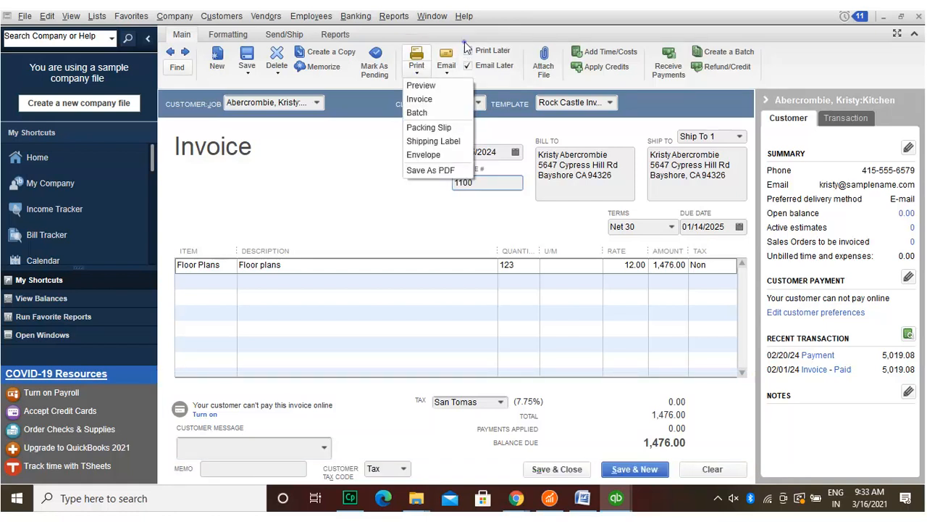
left_click(467, 50)
left_click(246, 67)
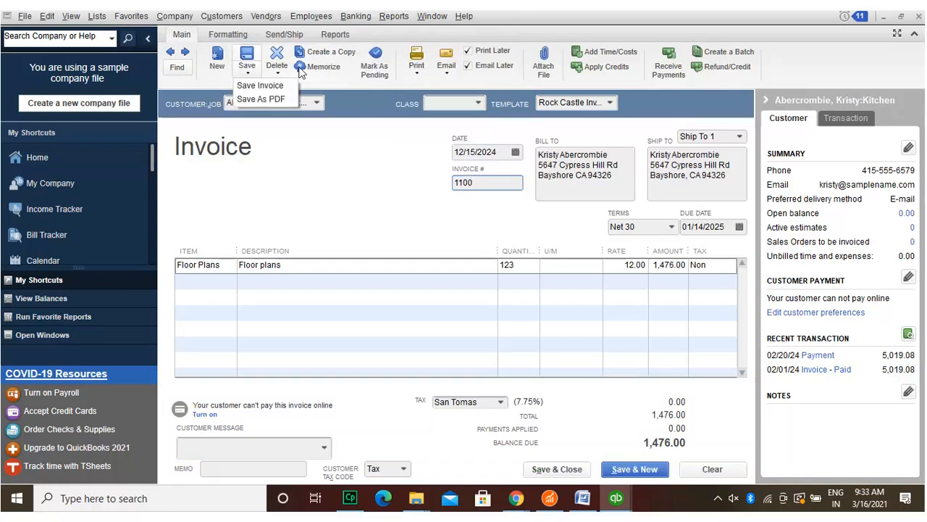
left_click(557, 469)
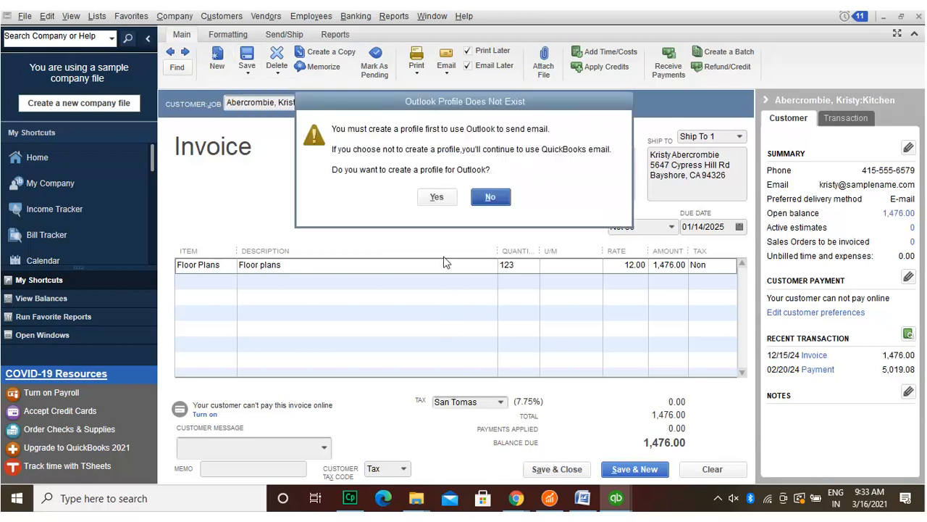
left_click(440, 197)
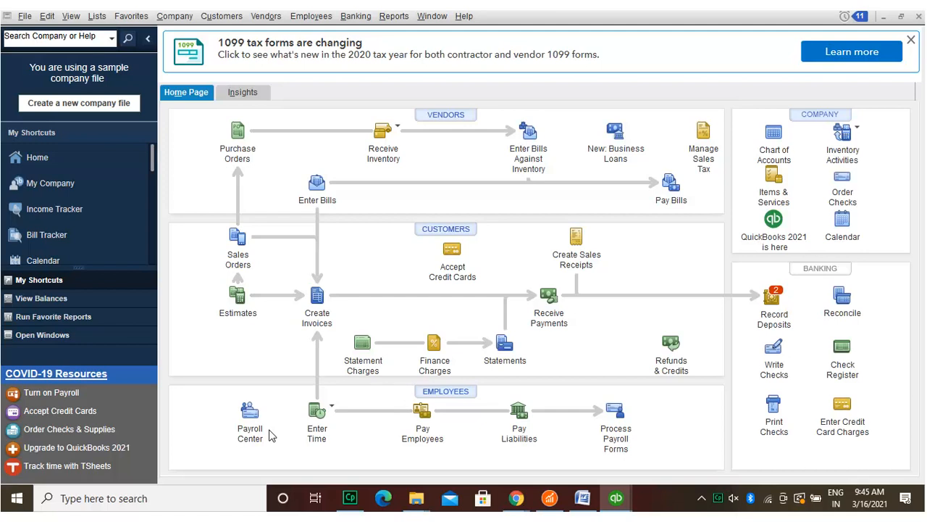
Step: Enable the Send Forms preference that auto-checks Email Later for customers who prefer e-mail delivery
left_click(51, 13)
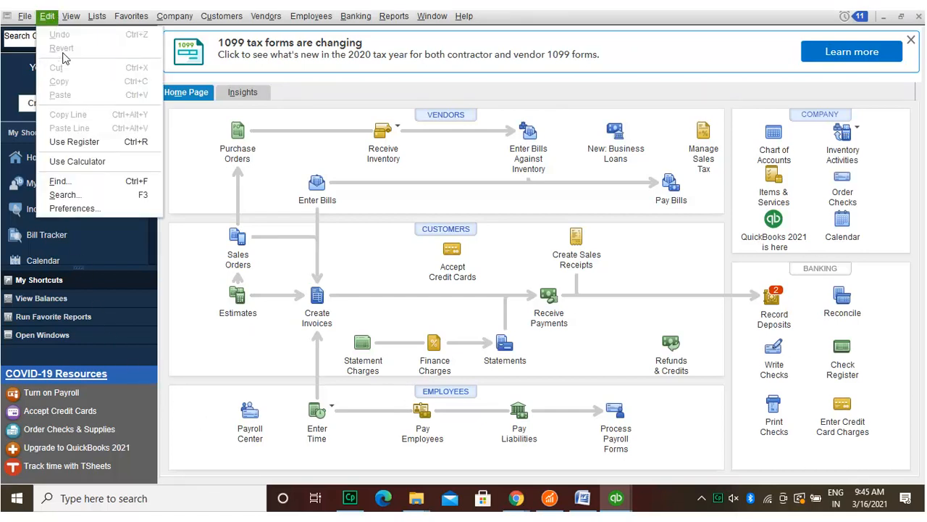
left_click(70, 199)
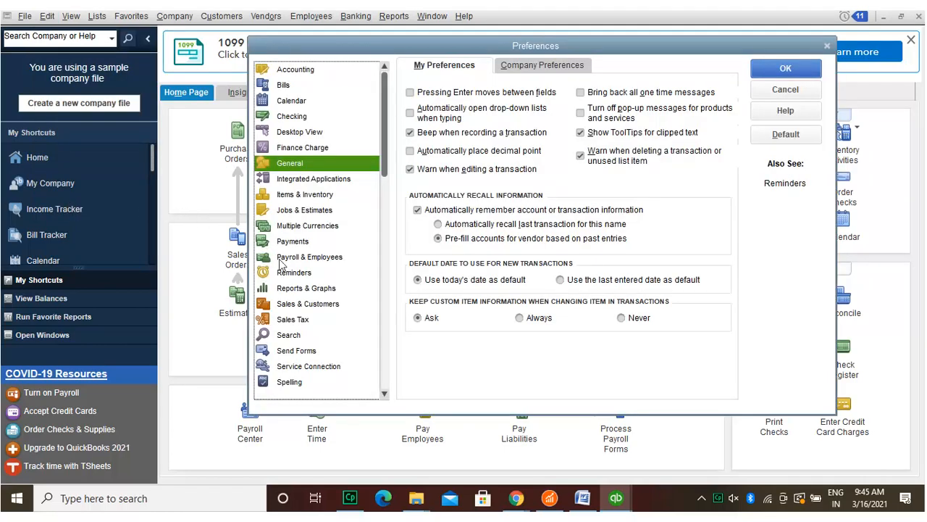
left_click(308, 349)
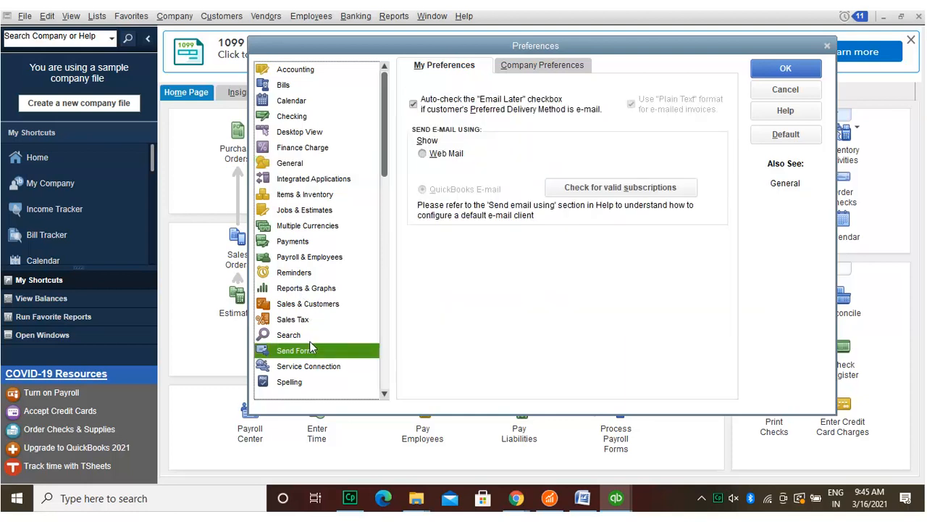
left_click(412, 99)
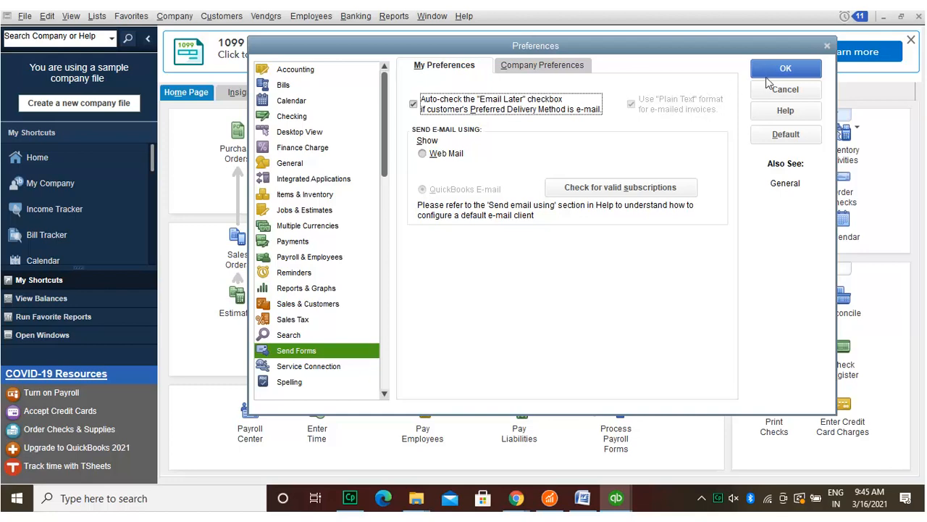
left_click(806, 68)
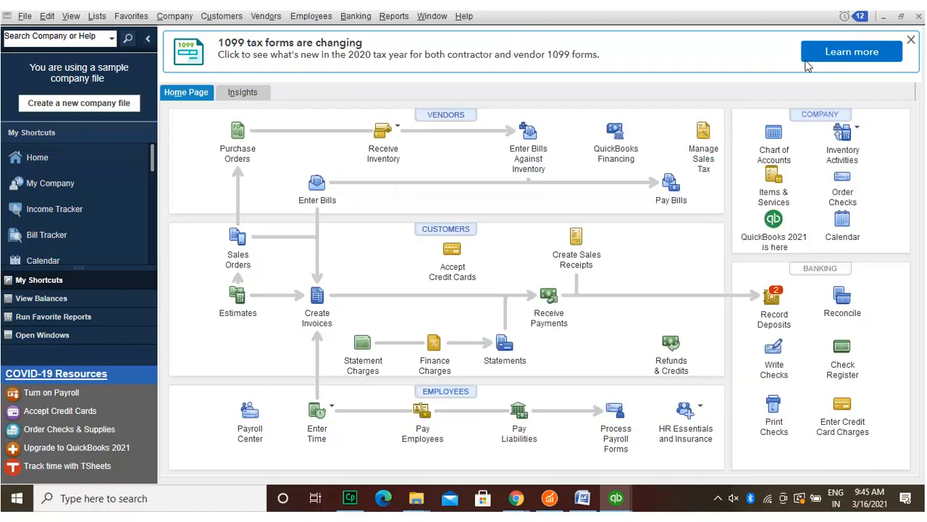
Step: Start Create Batch Invoices from the Customers menu and dismiss the customer info reminder
left_click(217, 15)
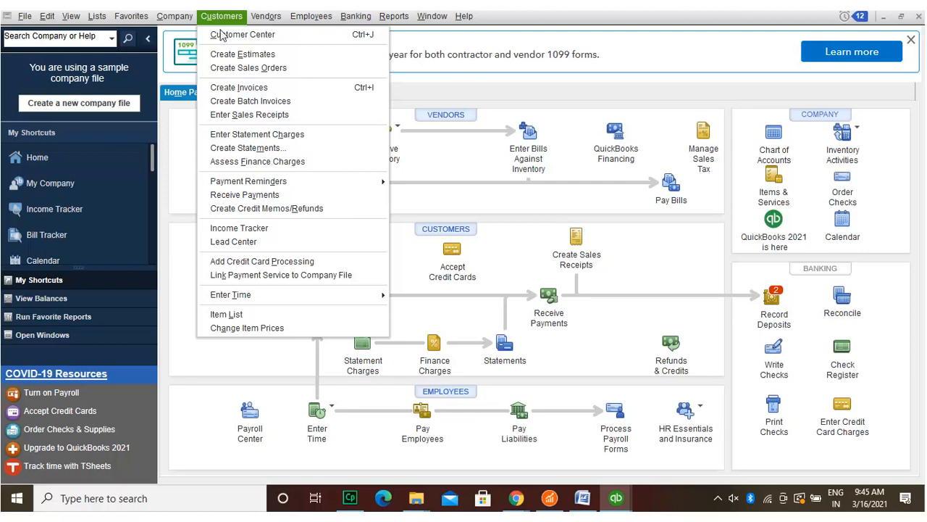
left_click(225, 101)
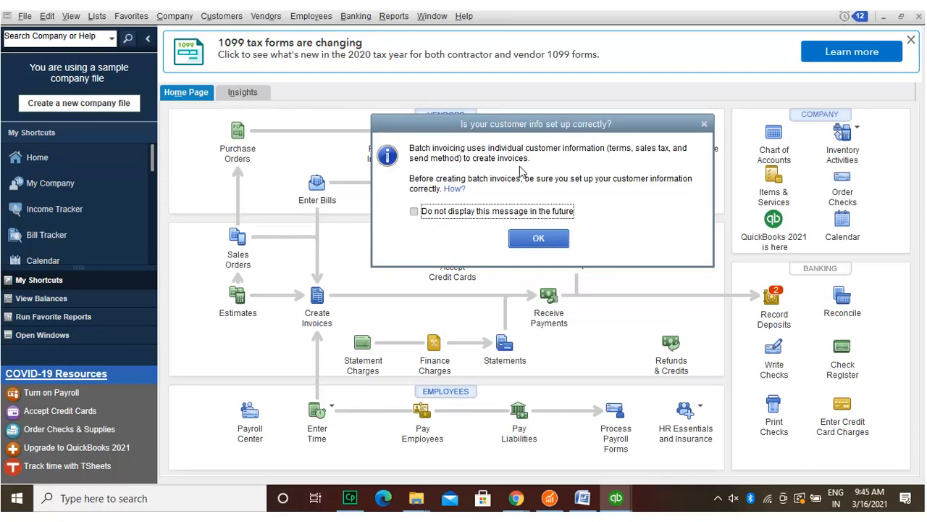
left_click(543, 232)
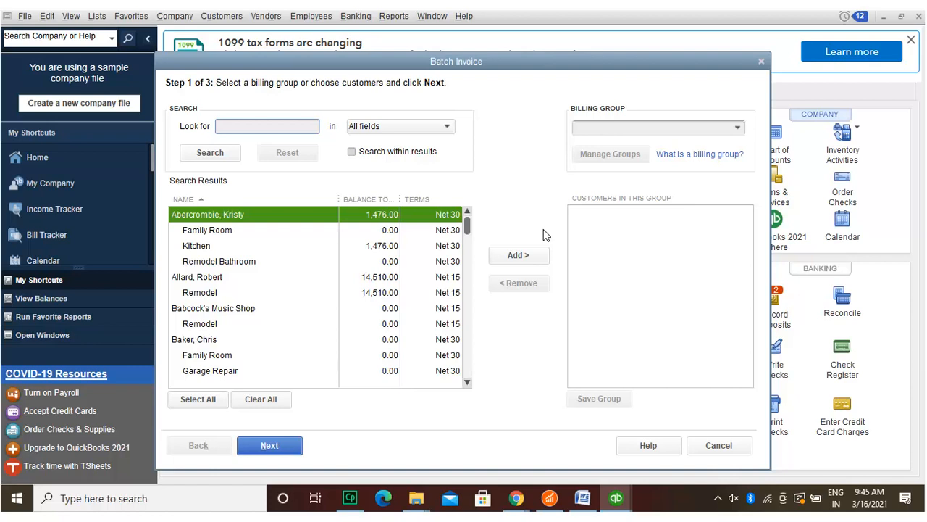
left_click(175, 208)
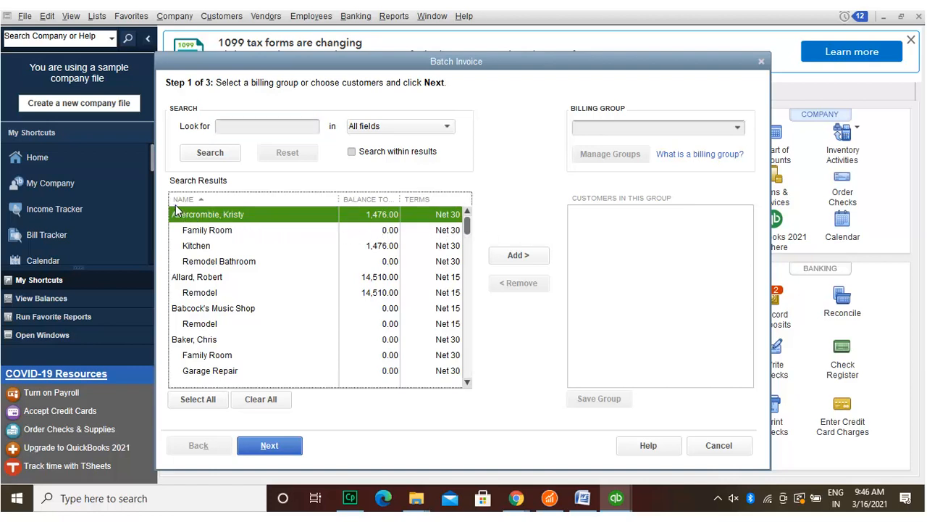
left_click(175, 275)
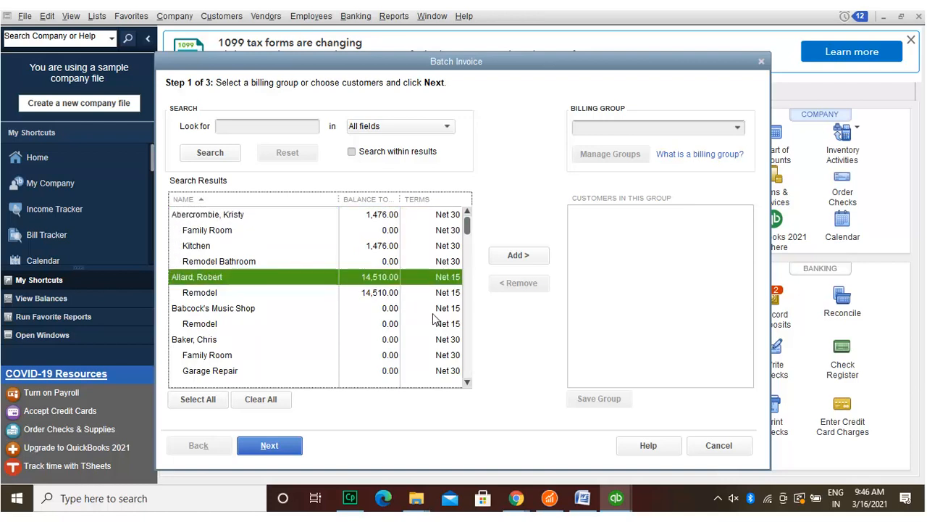
scroll(465, 370, "down", 1)
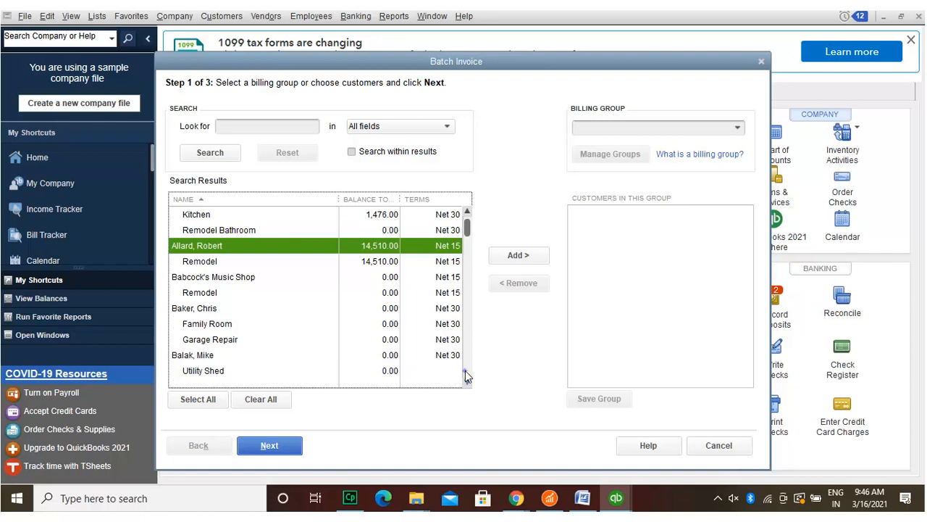
scroll(465, 371, "down", 1)
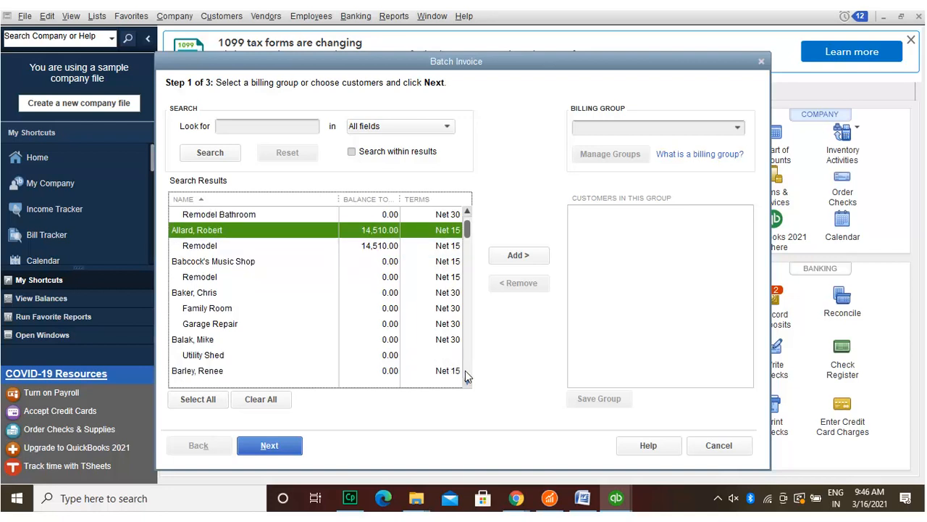
scroll(465, 371, "down", 1)
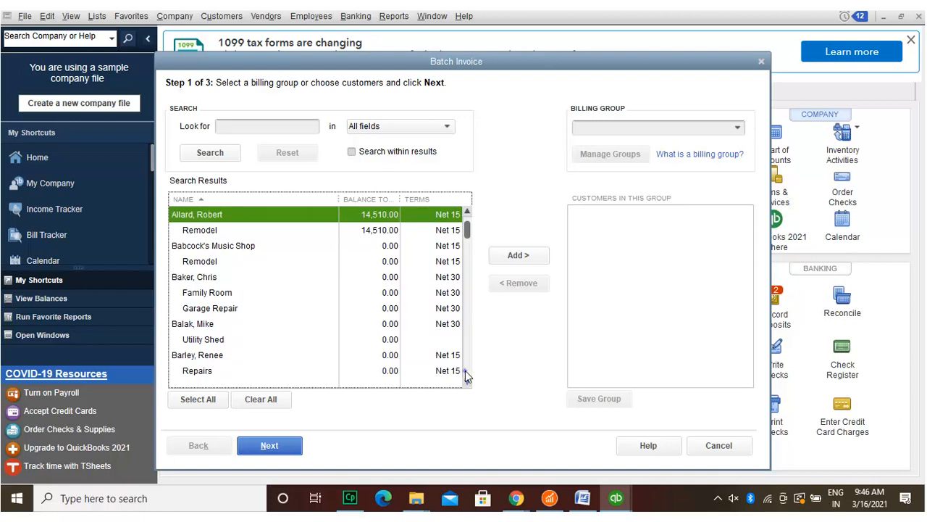
scroll(465, 370, "down", 1)
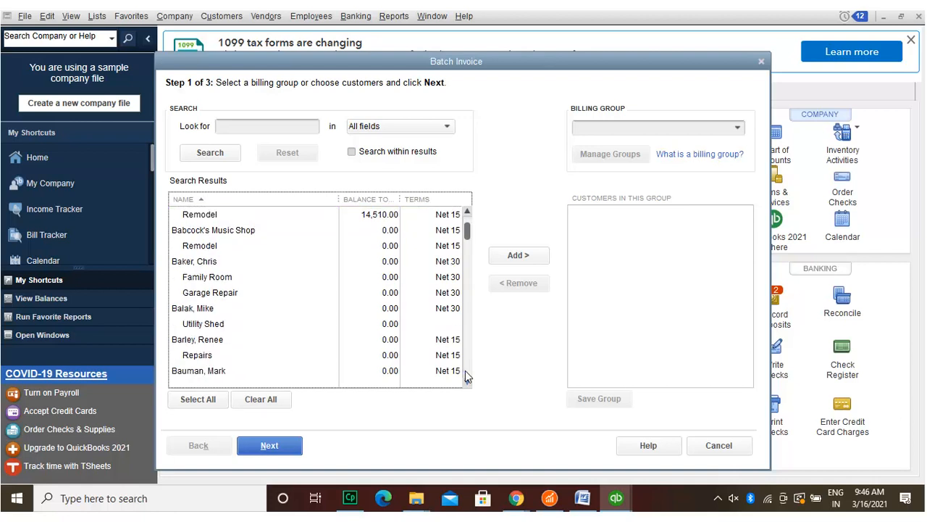
scroll(465, 374, "down", 1)
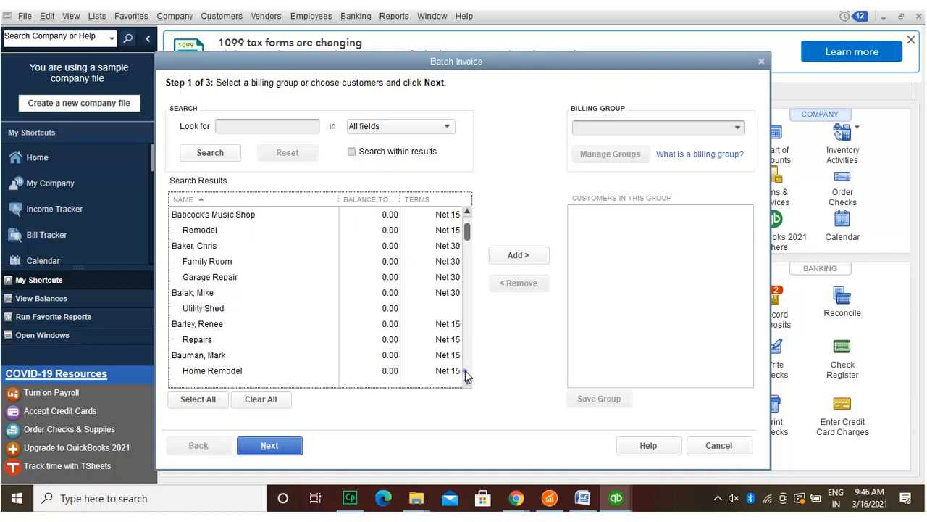
scroll(465, 374, "down", 1)
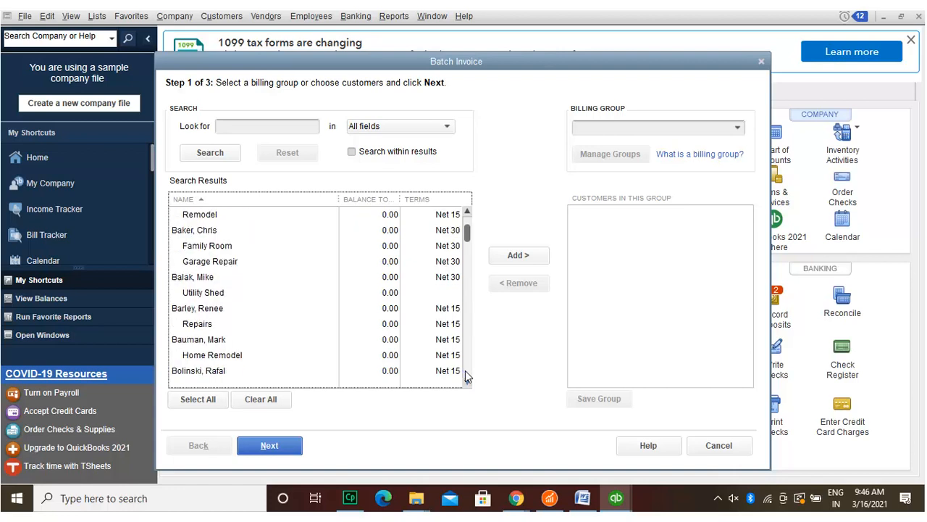
scroll(465, 374, "down", 1)
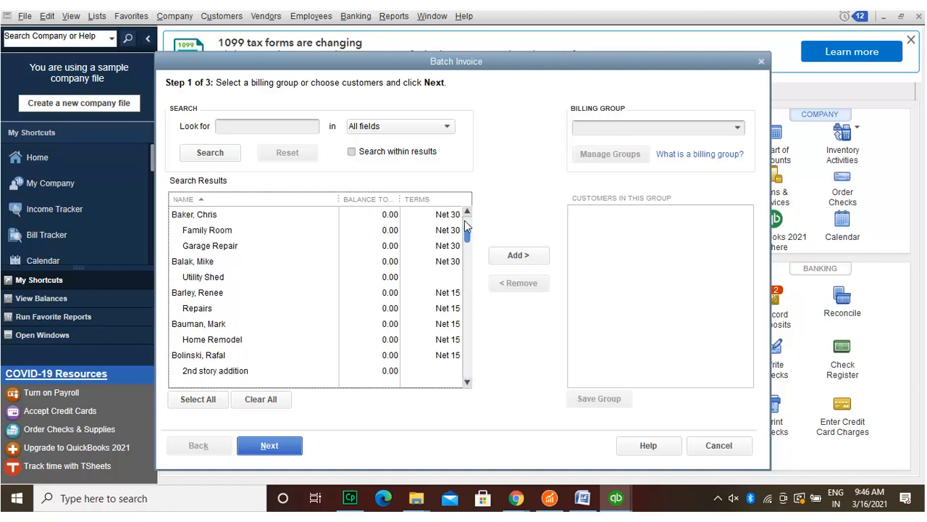
scroll(464, 220, "up", 8)
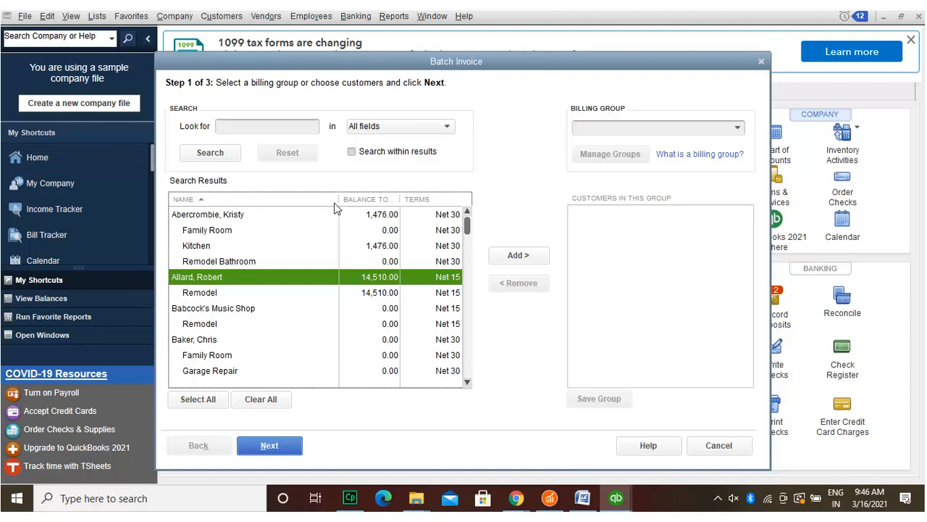
Step: Add the parent customer and her Family Room, Kitchen and Remodel Bathroom jobs to the batch list
left_click(231, 210)
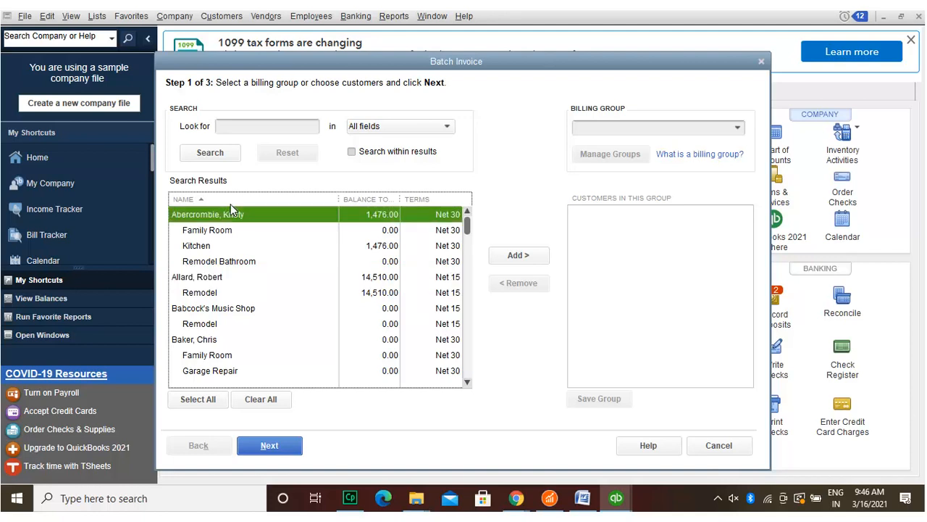
left_click(533, 255)
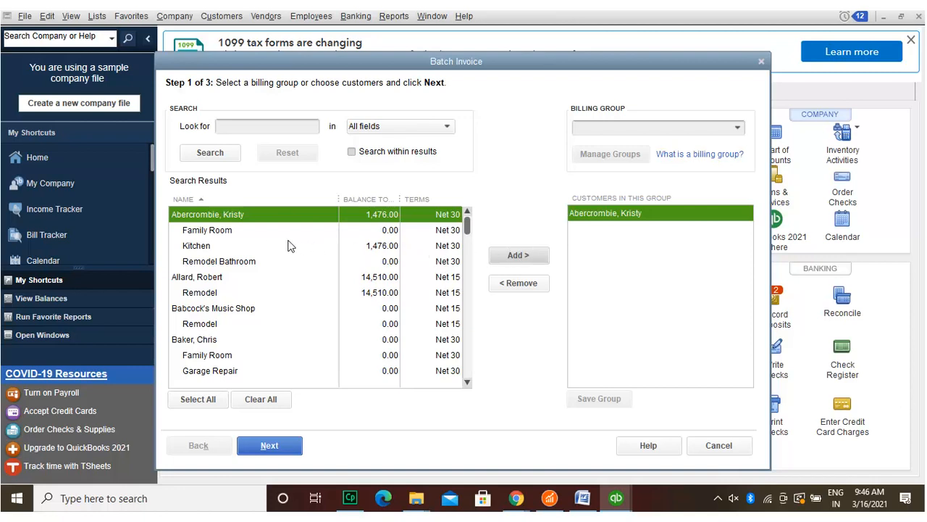
left_click(229, 228)
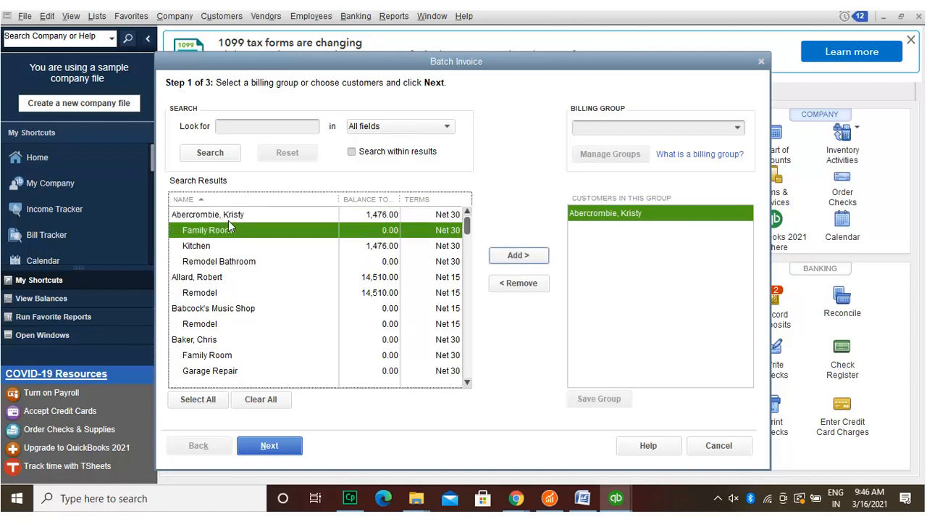
left_click(530, 250)
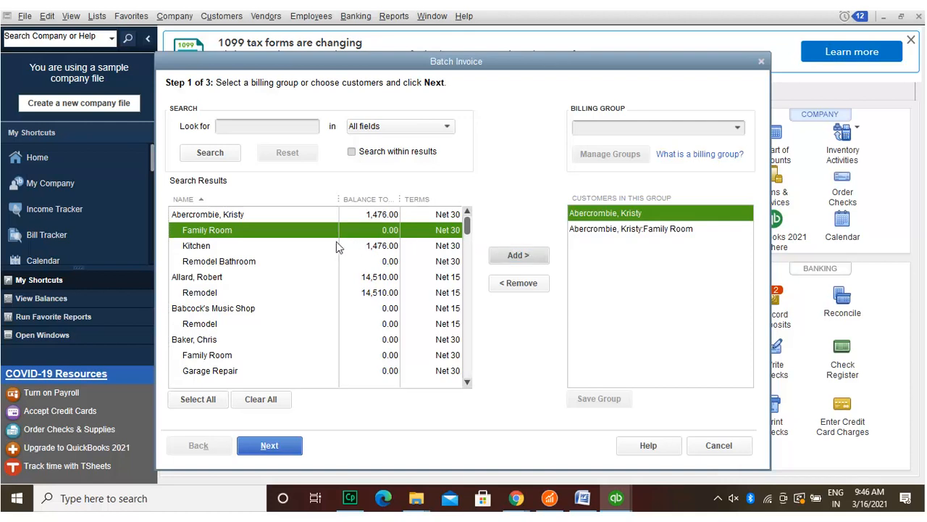
left_click(261, 236)
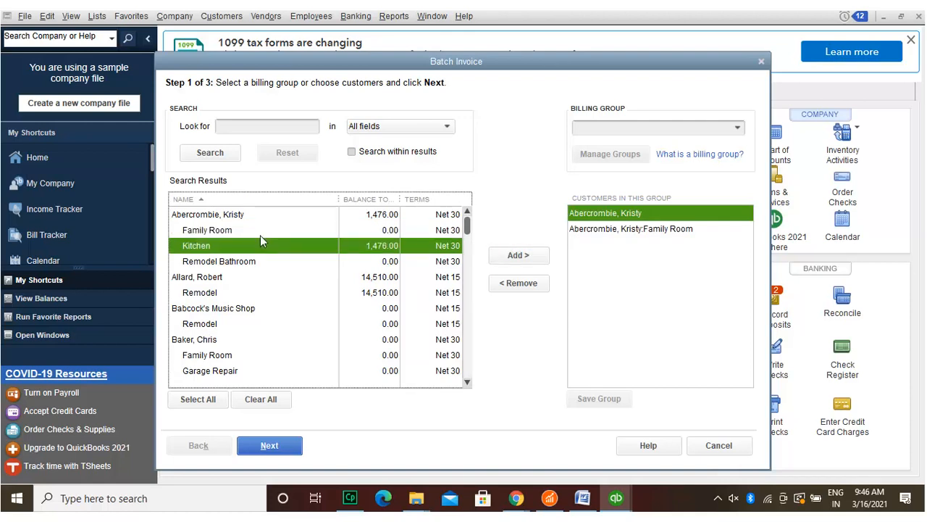
left_click(528, 252)
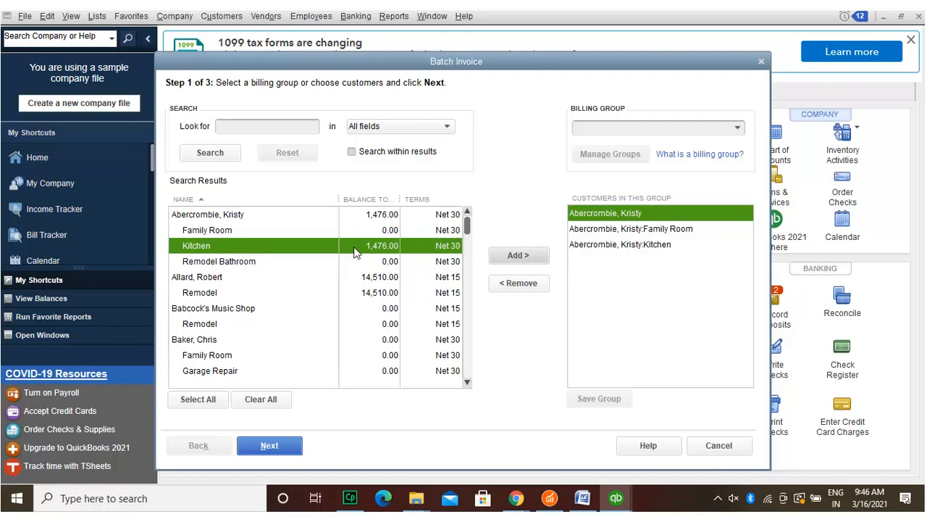
left_click(271, 260)
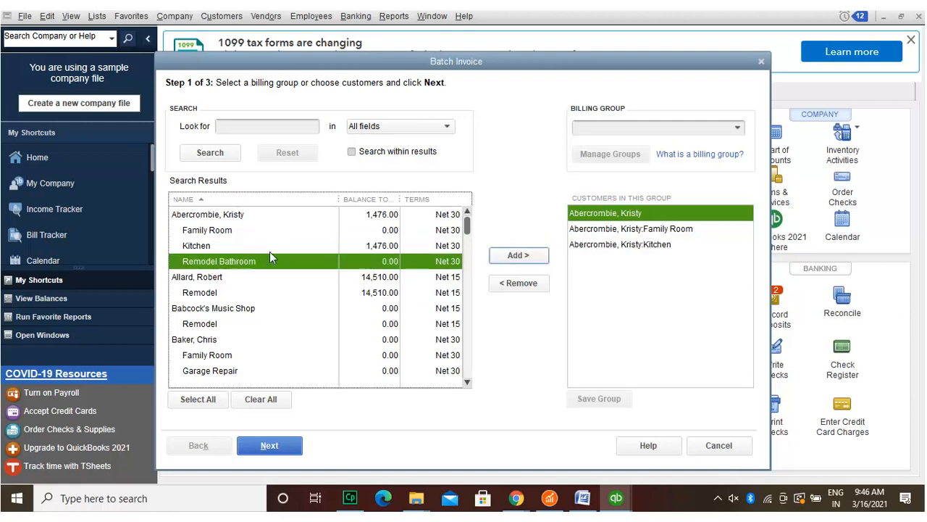
left_click(543, 251)
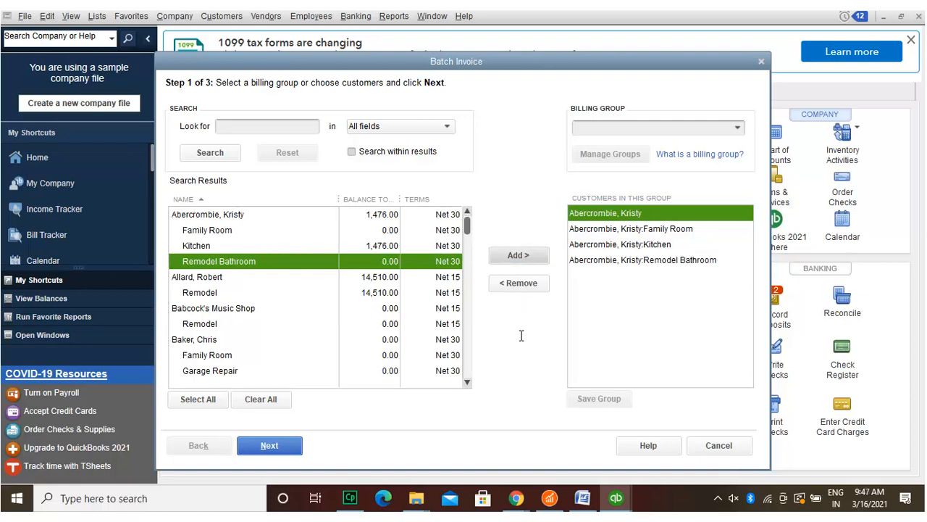
Step: Try 'aber' as the billing group name, then review the four group members sorted by name
left_click(670, 123)
type("aber")
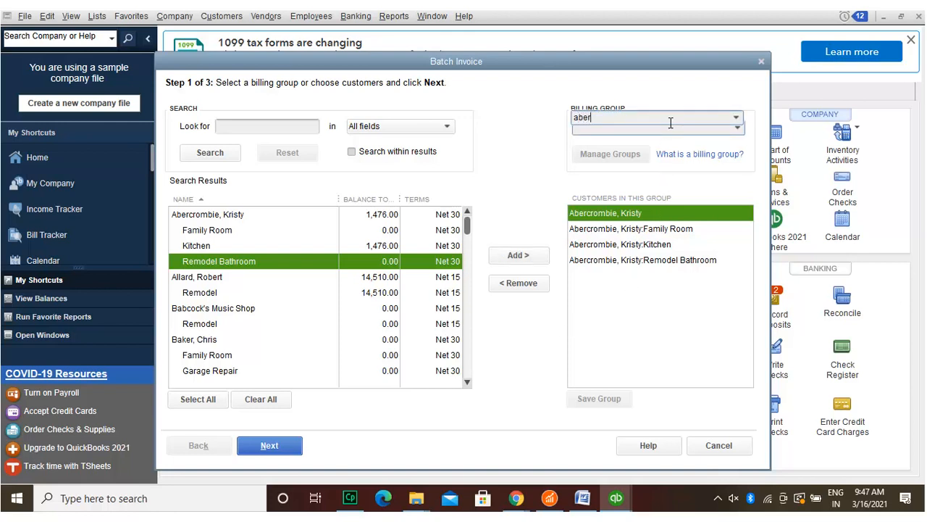
left_click(671, 127)
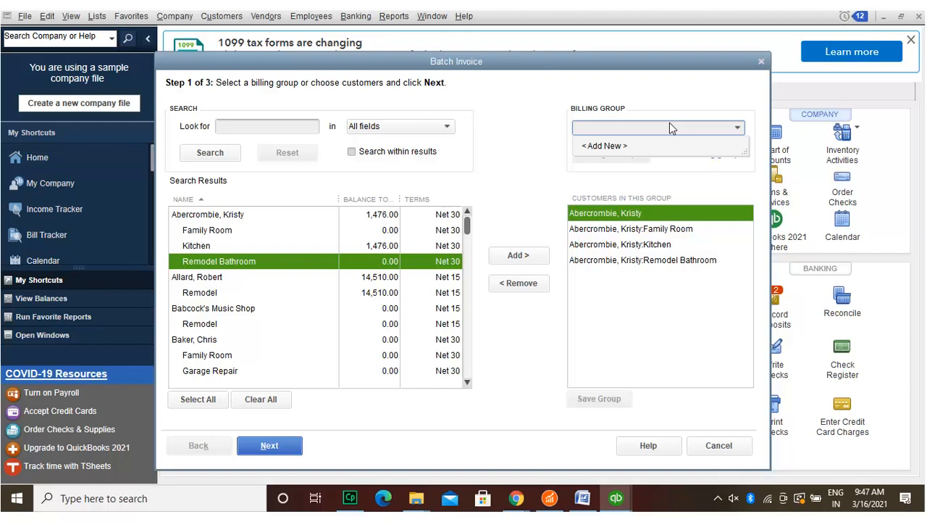
left_click(617, 260)
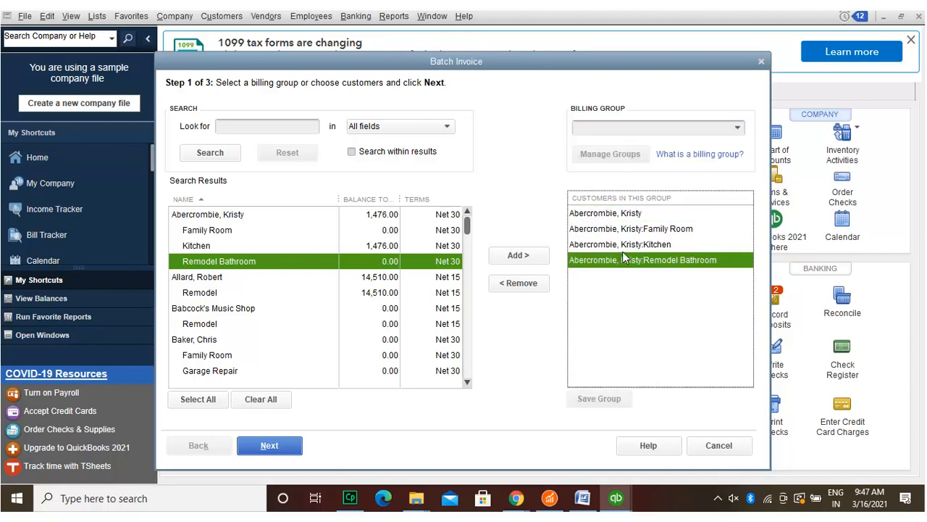
left_click(628, 239)
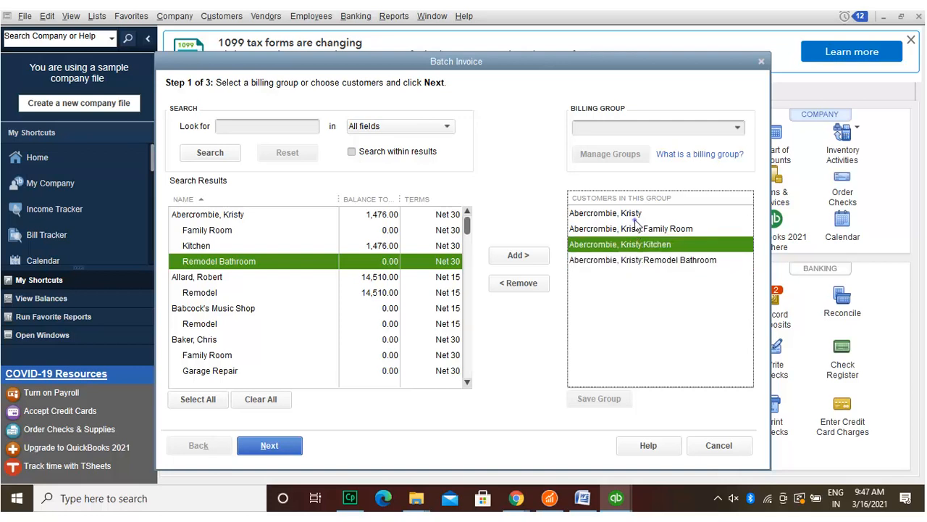
left_click(635, 227)
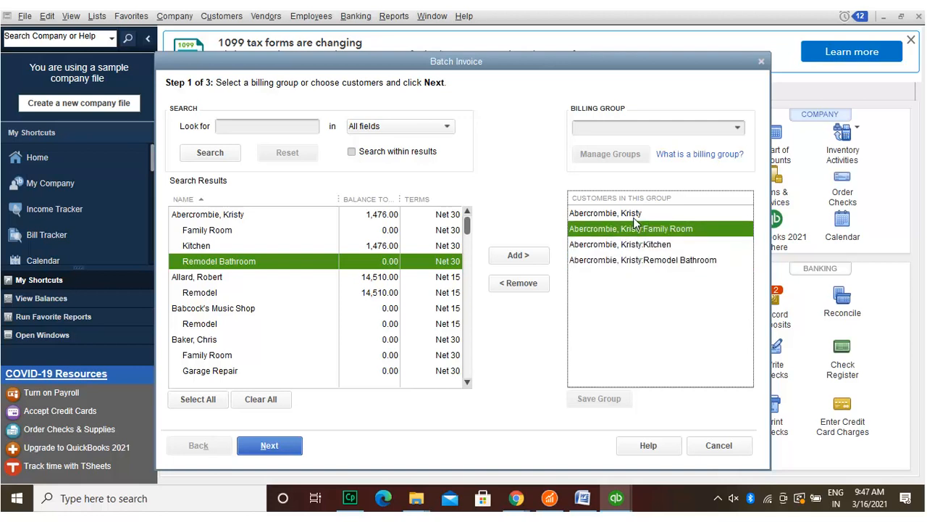
left_click(634, 211)
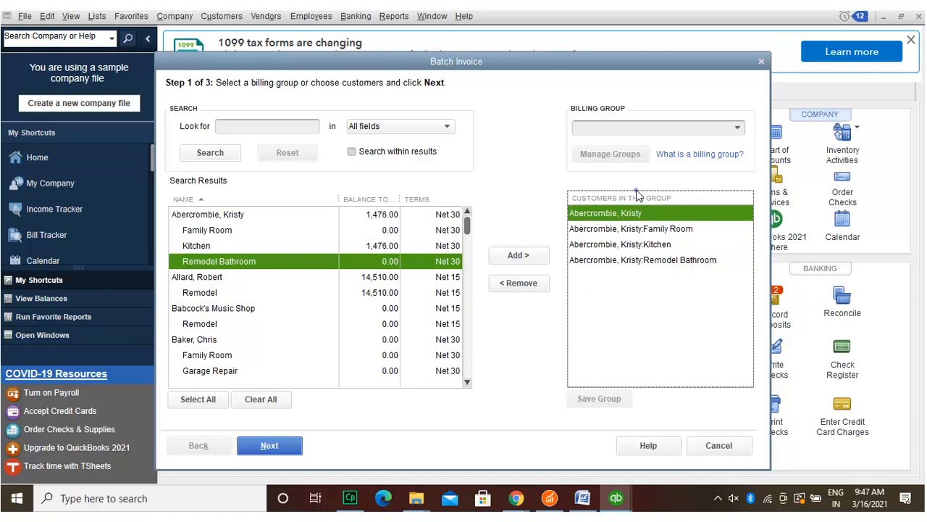
left_click(636, 195)
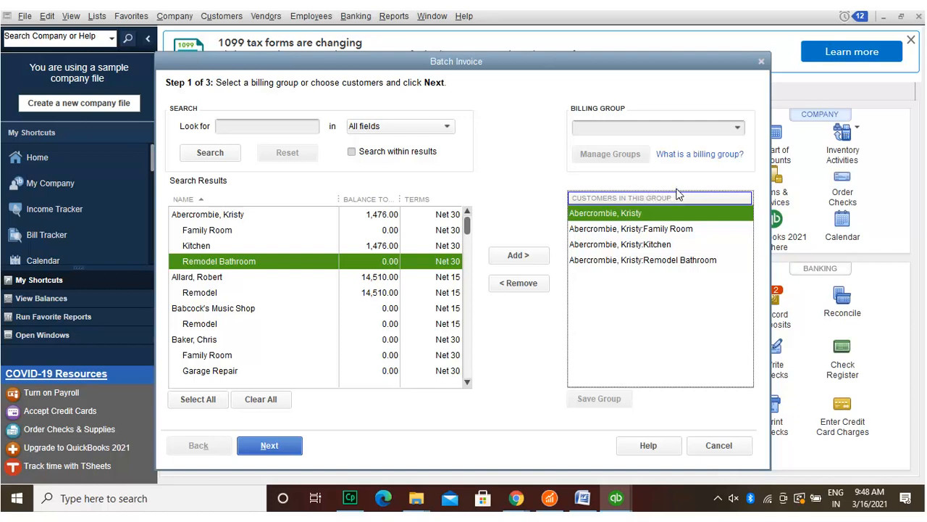
Step: Create a new billing group through < Add New > and name it Abercrombie
left_click(696, 116)
type("Abercrombie")
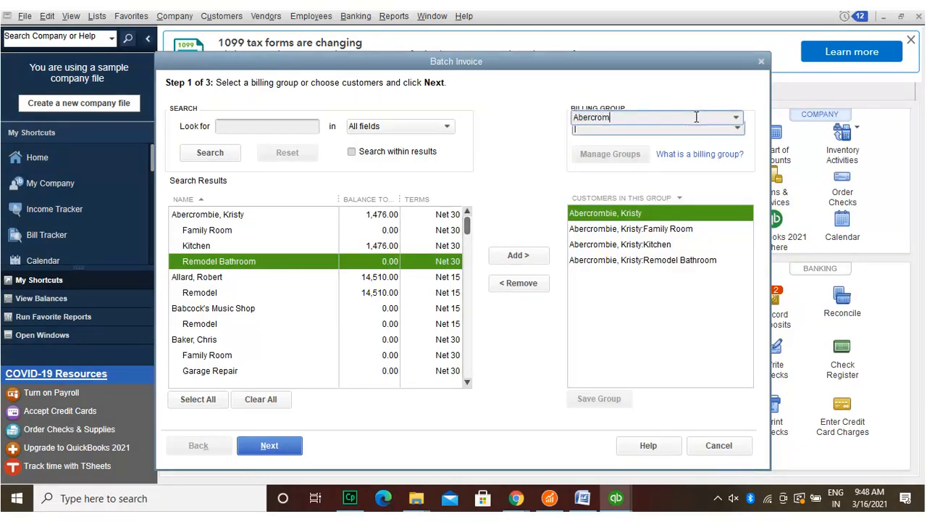
left_click(737, 126)
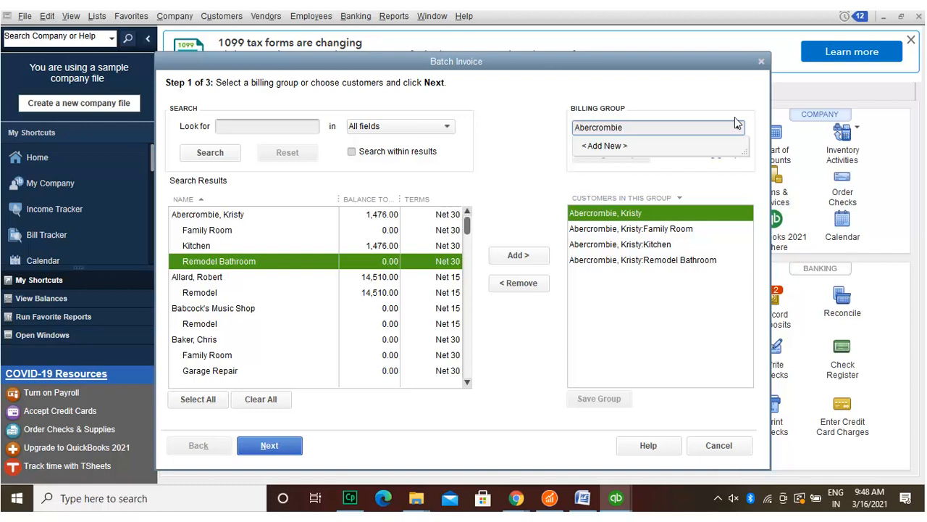
left_click(689, 144)
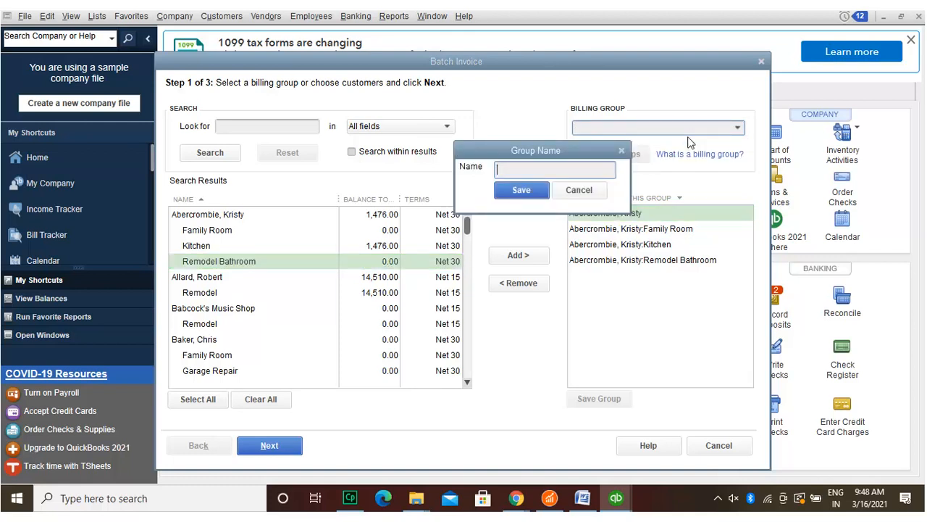
type("Abercrombie")
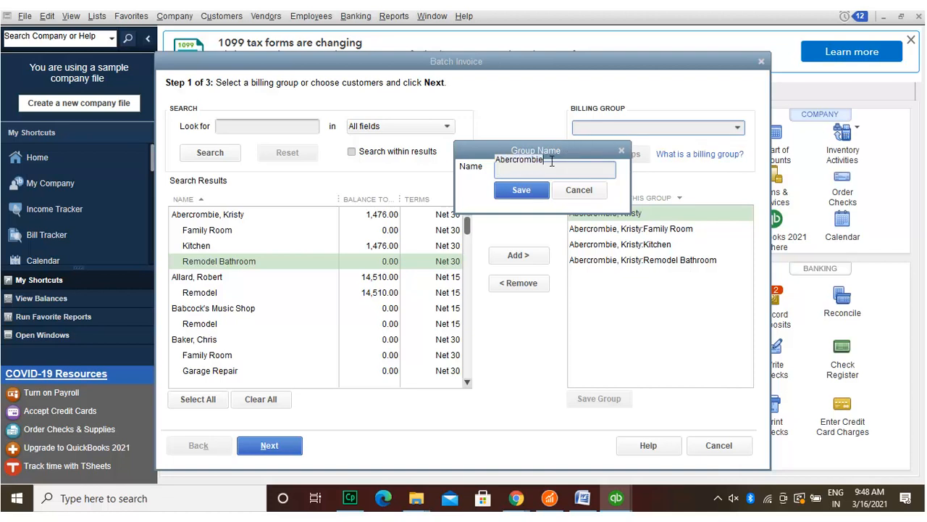
left_click(552, 167)
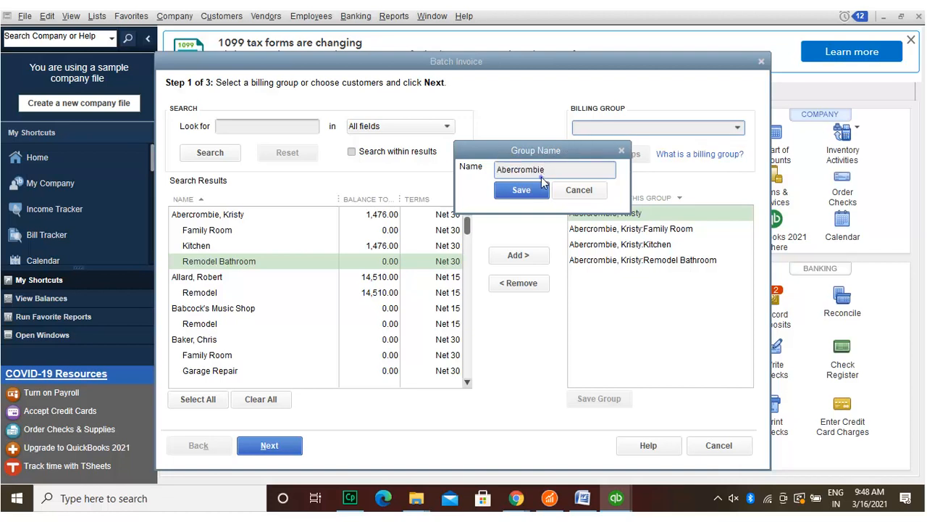
Step: Save the Abercrombie group with the parent customer added, then open Manage Groups
key("Return")
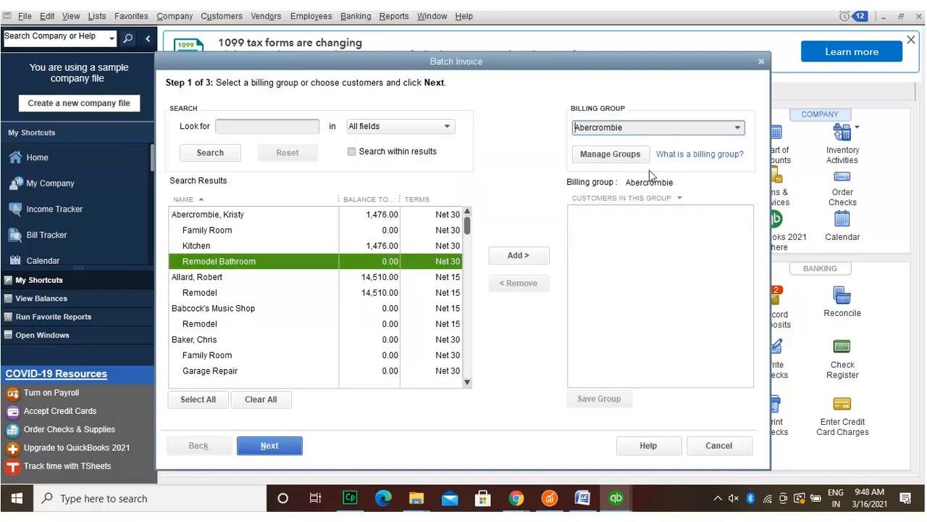
left_click(736, 126)
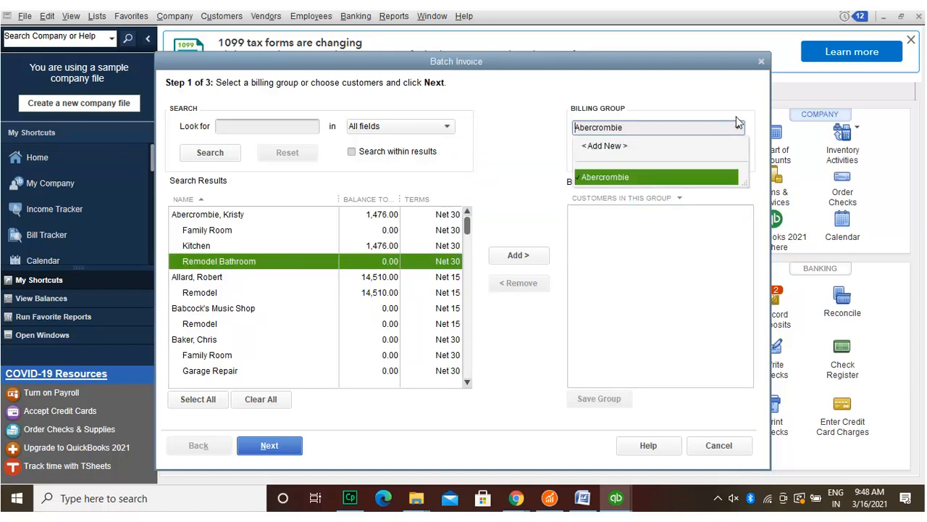
left_click(659, 171)
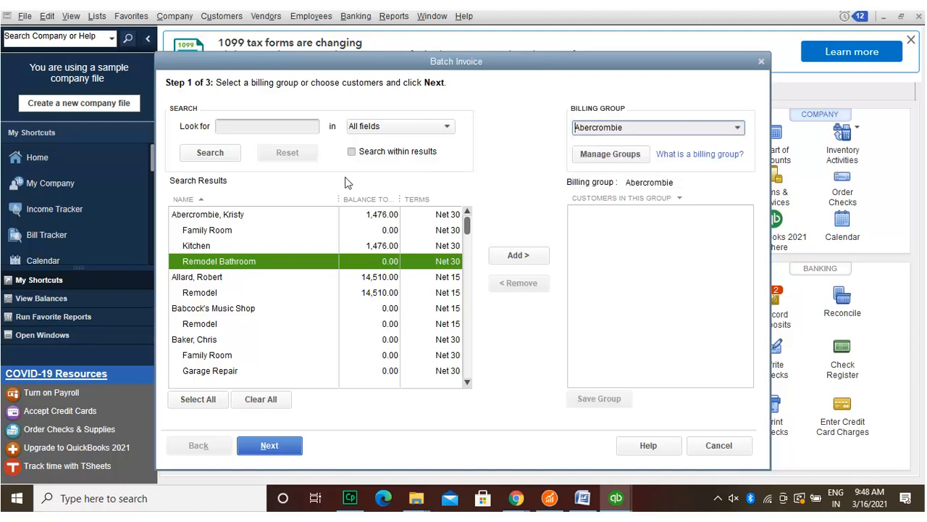
left_click(246, 210)
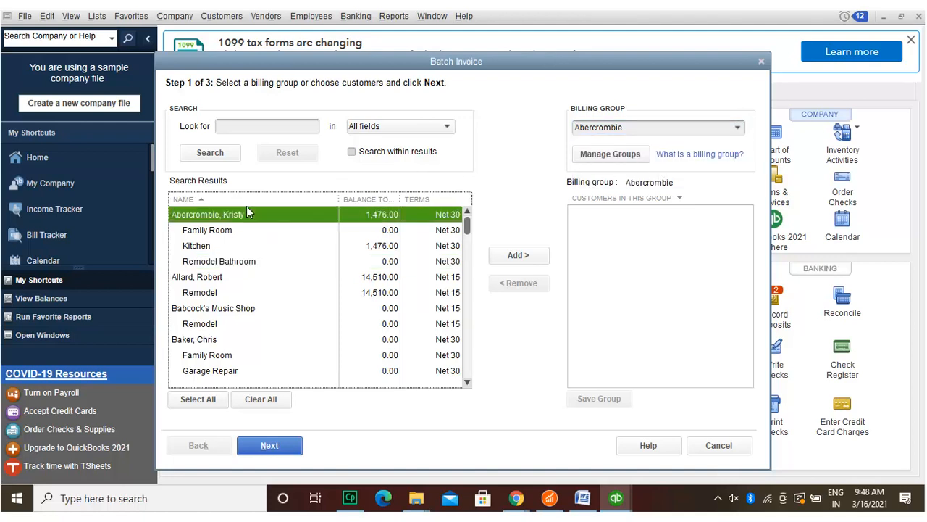
left_click(519, 255)
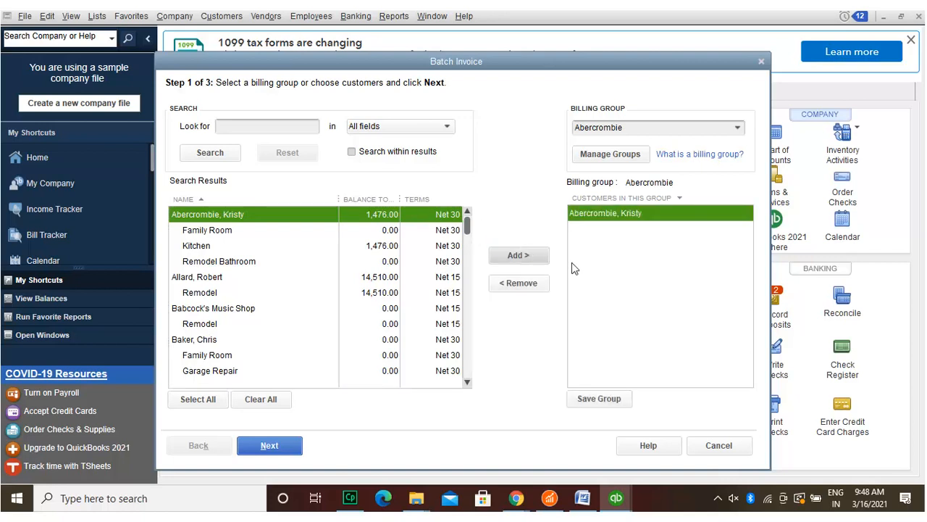
left_click(613, 398)
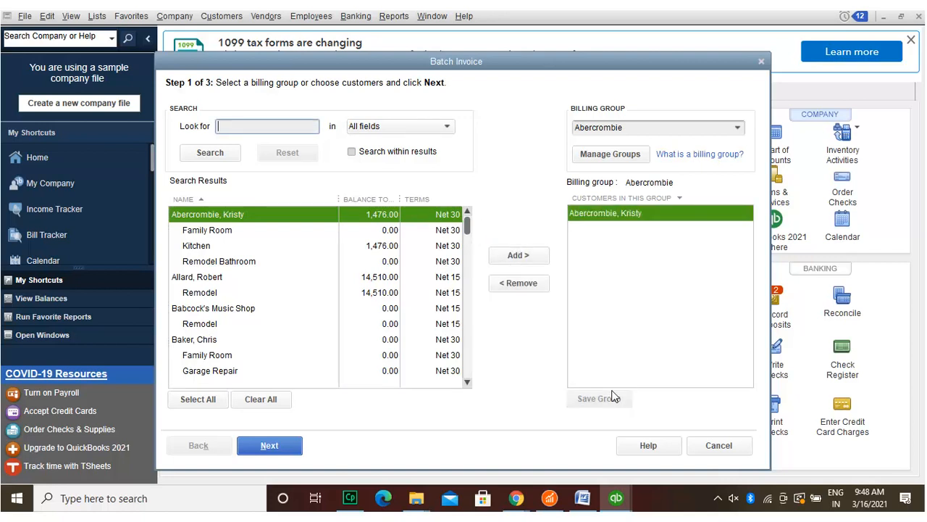
left_click(623, 151)
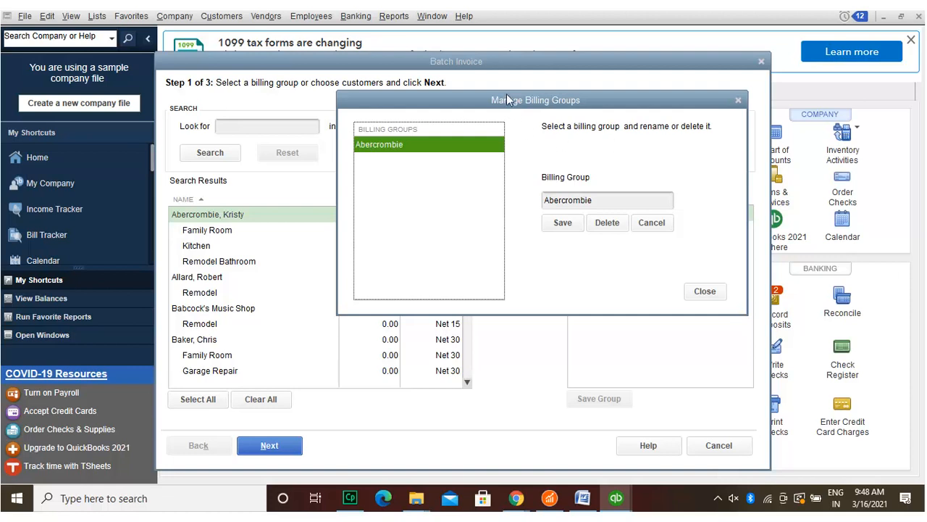
left_click_drag(506, 95, 502, 66)
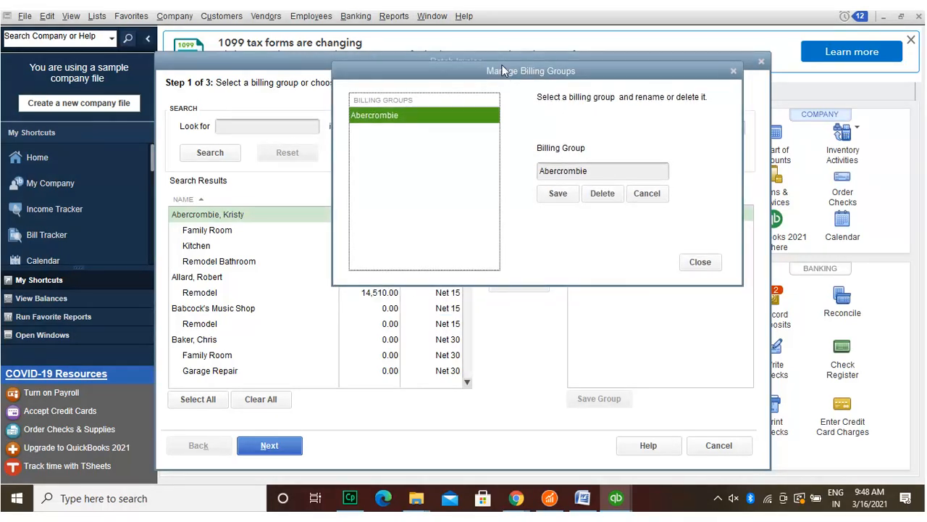
left_click(563, 190)
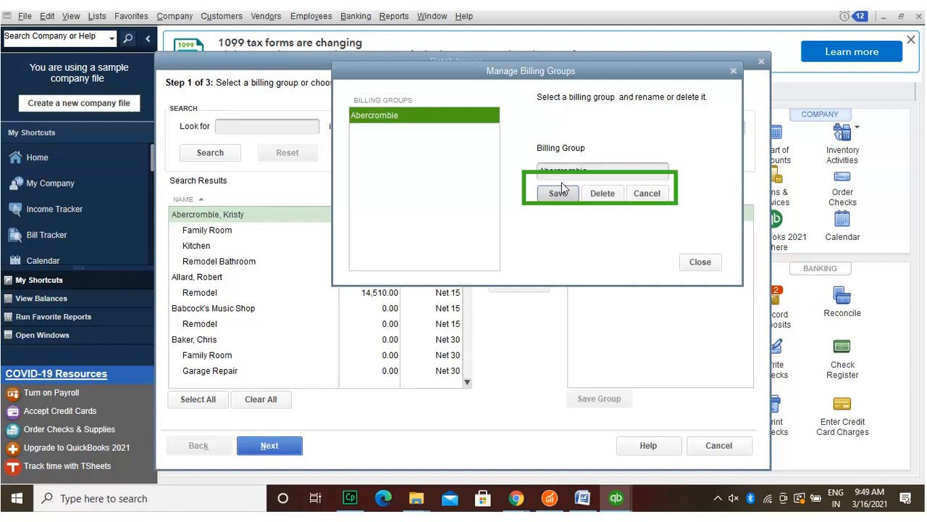
left_click(563, 190)
left_click(700, 258)
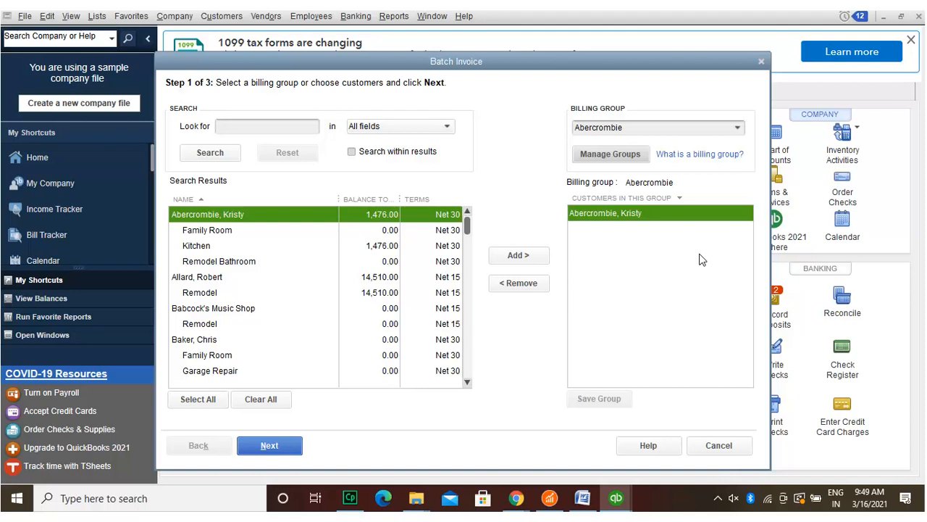
left_click(610, 147)
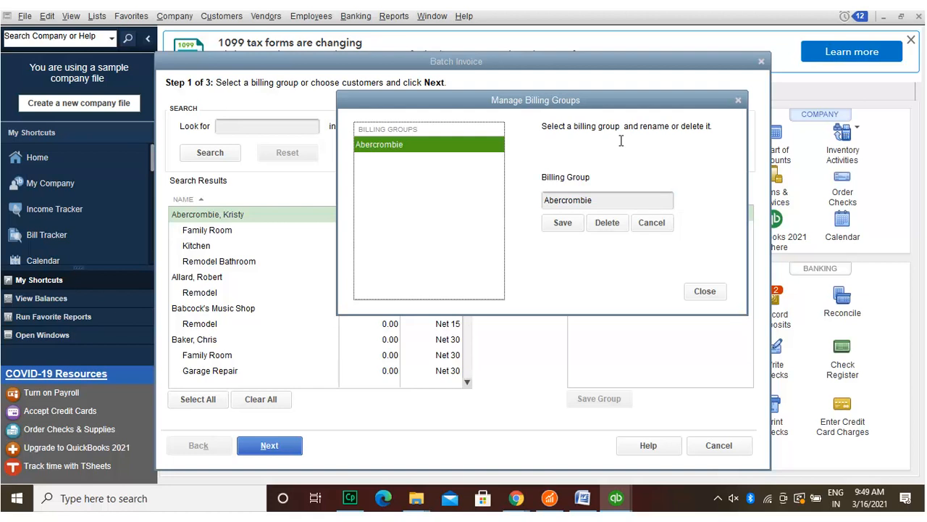
left_click(594, 192)
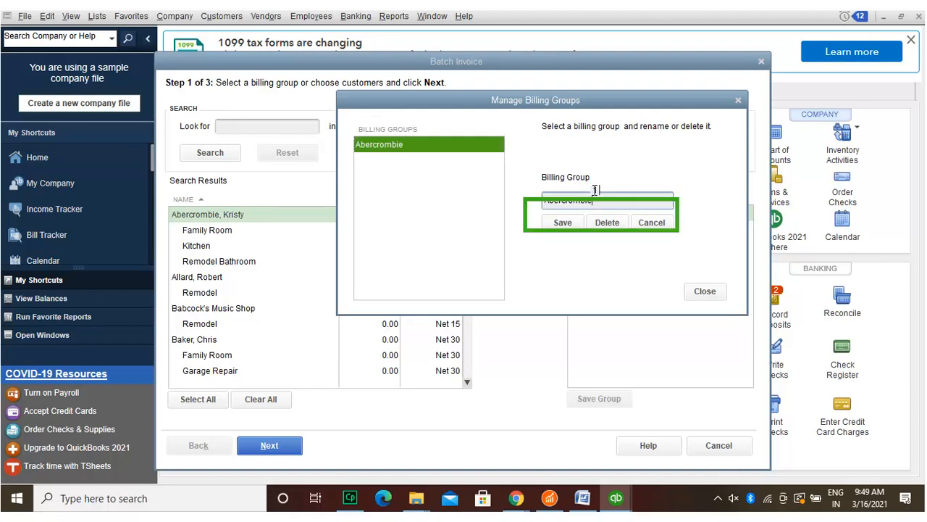
type("1")
key("BackSpace")
type("3")
key("BackSpace")
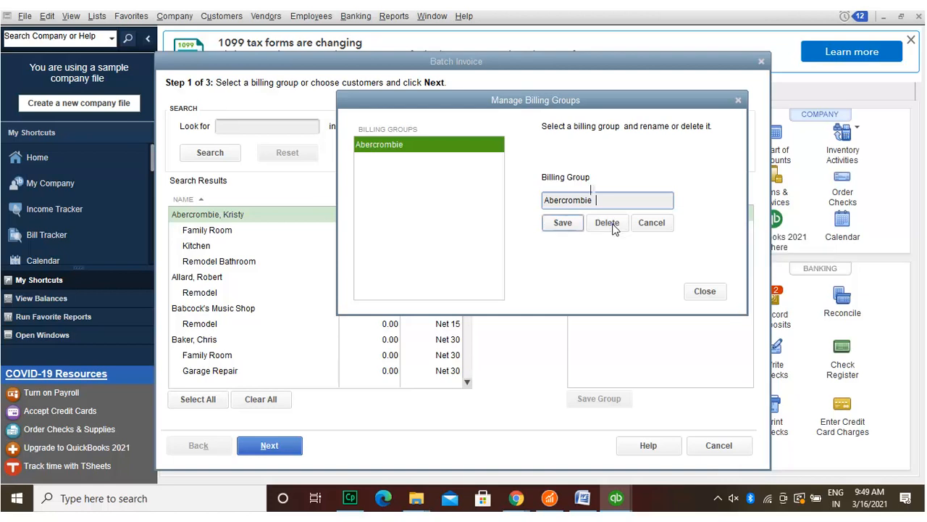
Step: Switch the batch invoices to the Finance Charge template, then return to customer selection
left_click(561, 224)
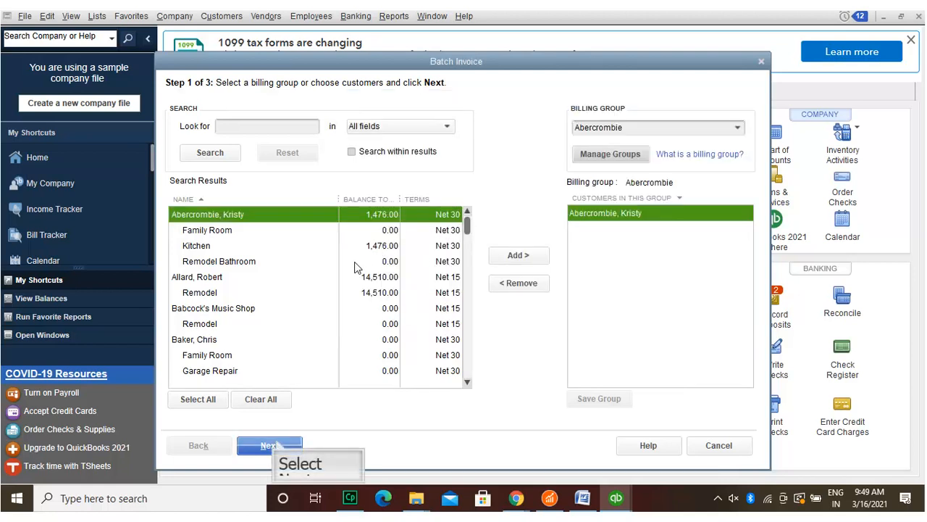
left_click(279, 443)
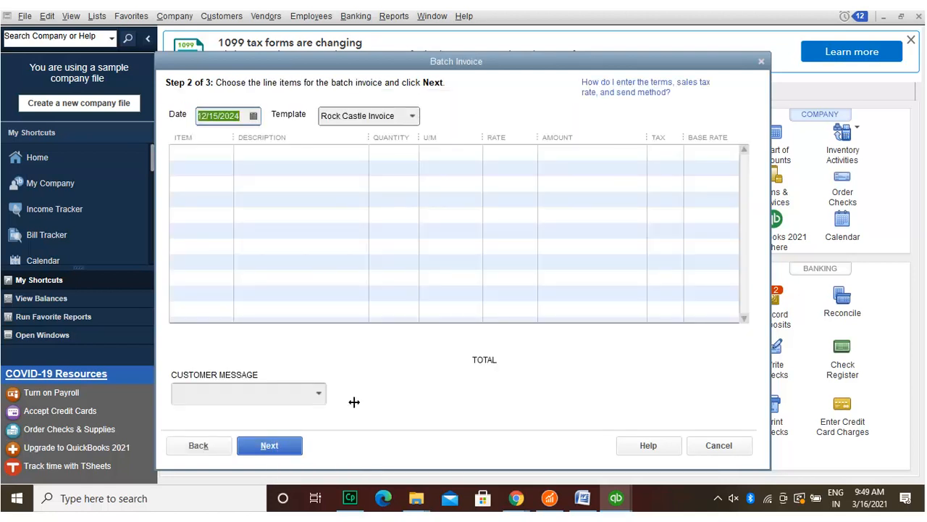
left_click(412, 113)
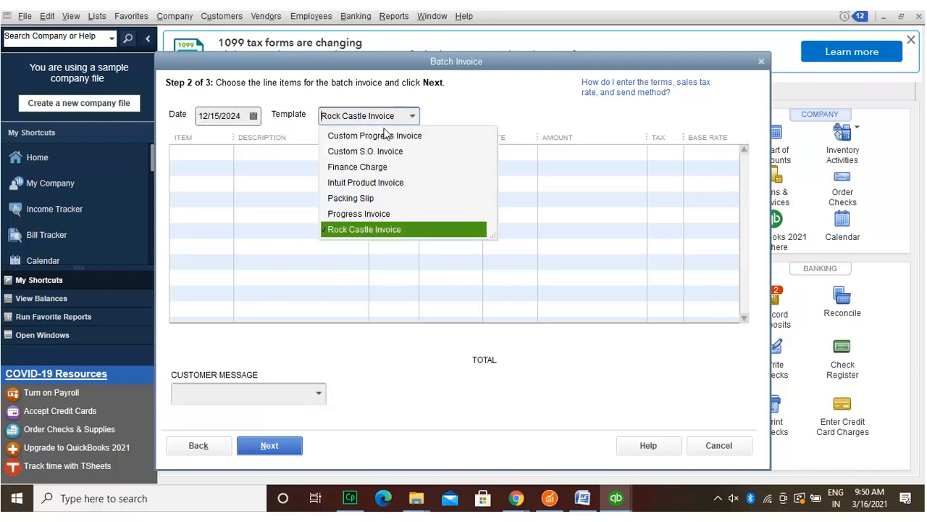
left_click(381, 160)
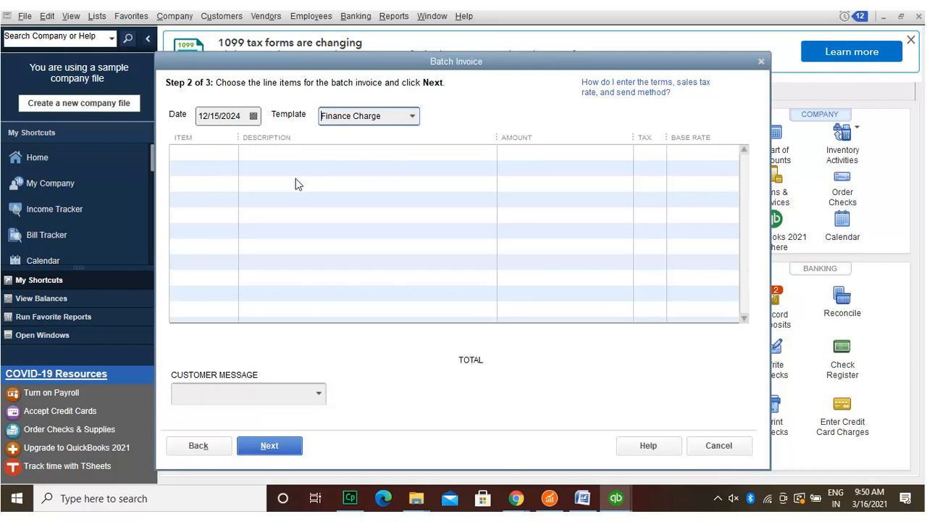
left_click(200, 444)
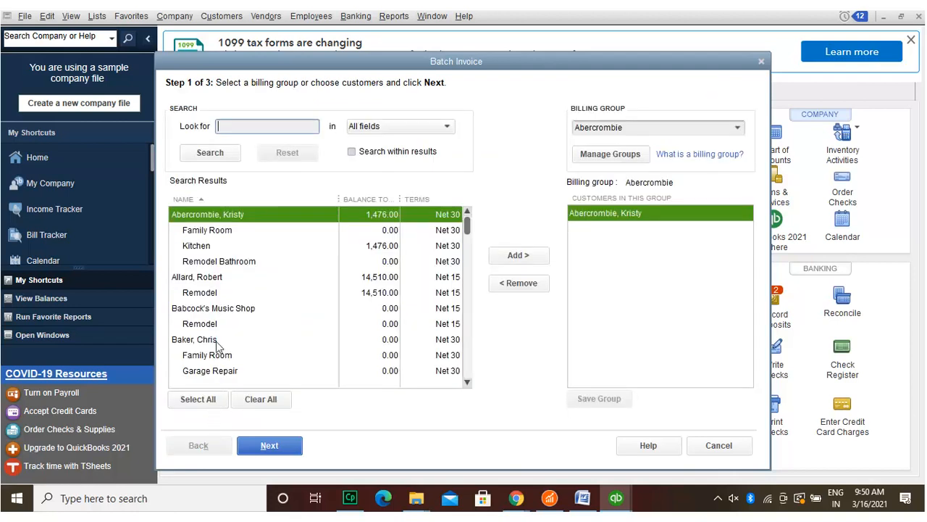
Step: Add the Family Room and Kitchen jobs to the Abercrombie group, save it, and continue to step 2
left_click(217, 229)
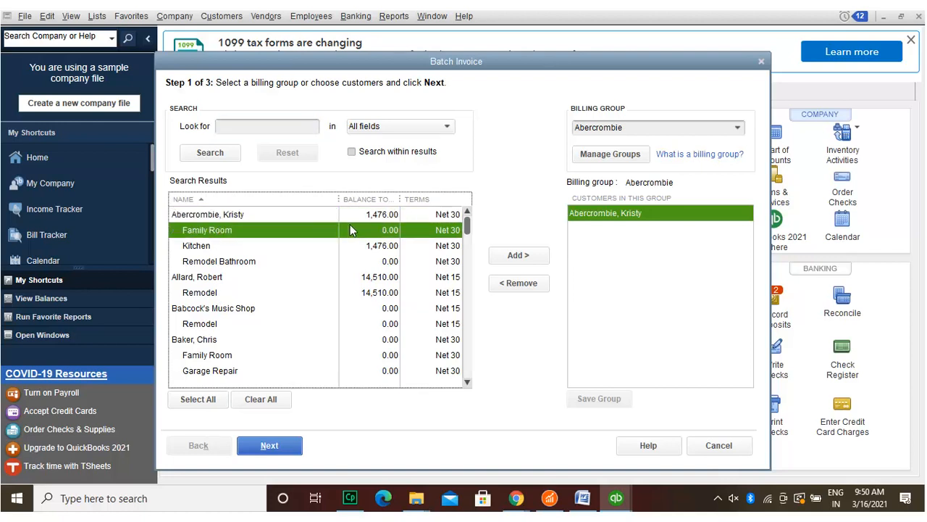
left_click(531, 255)
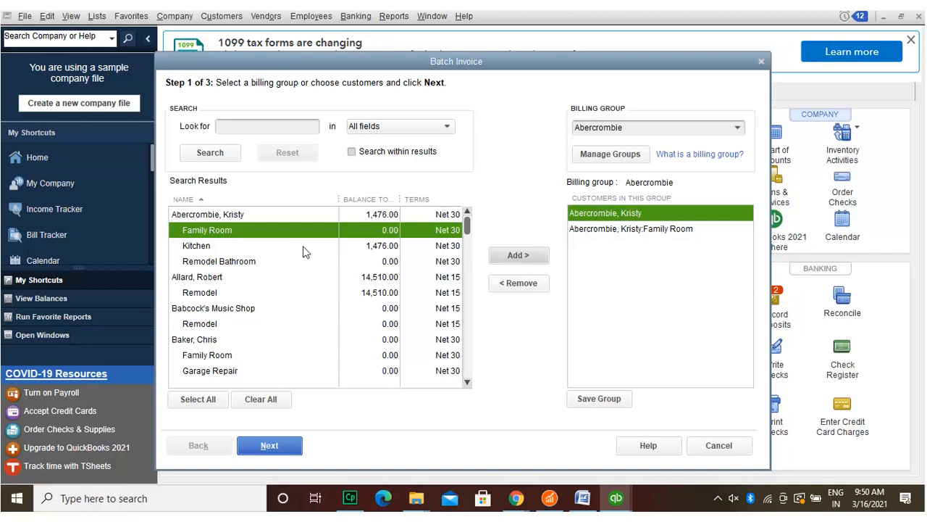
left_click(283, 247)
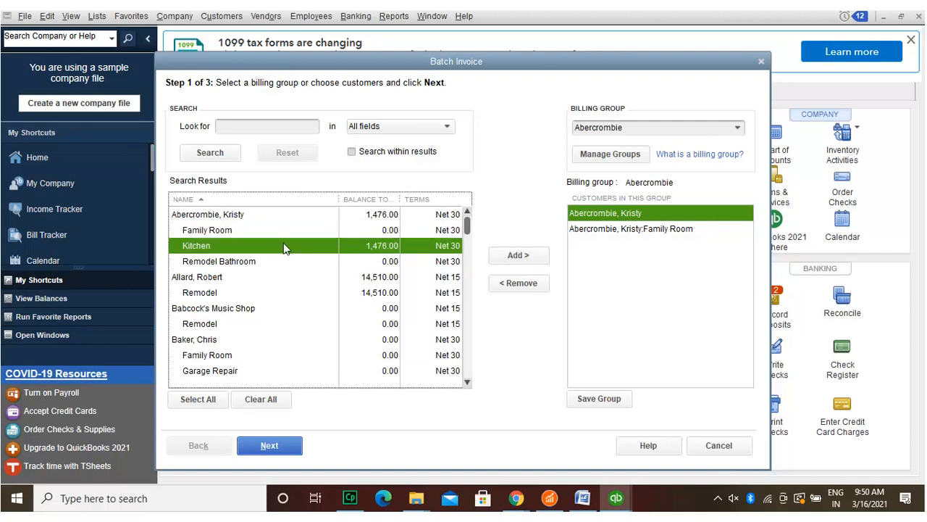
left_click(526, 252)
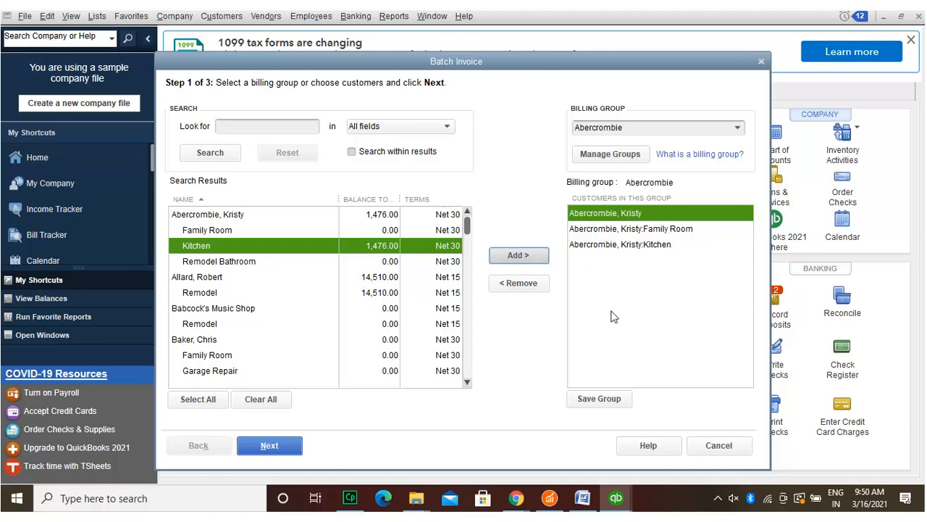
left_click(622, 398)
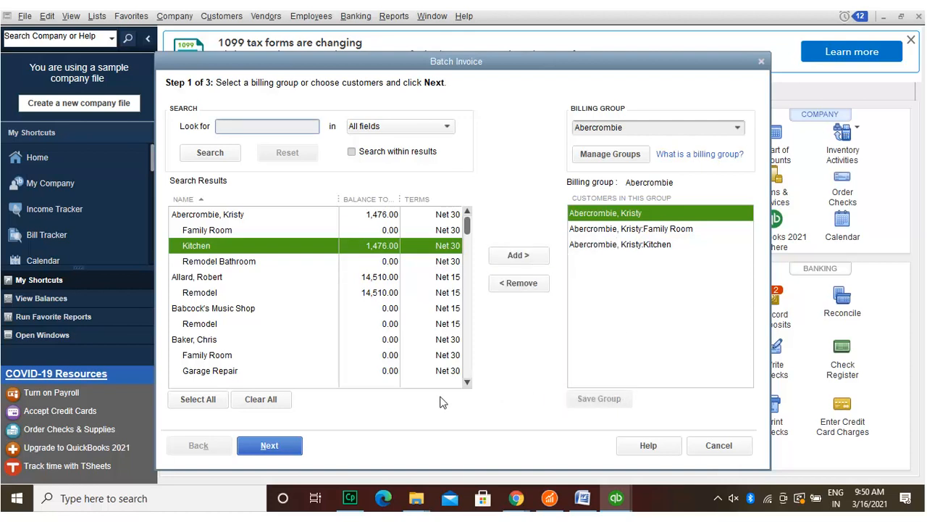
left_click(283, 445)
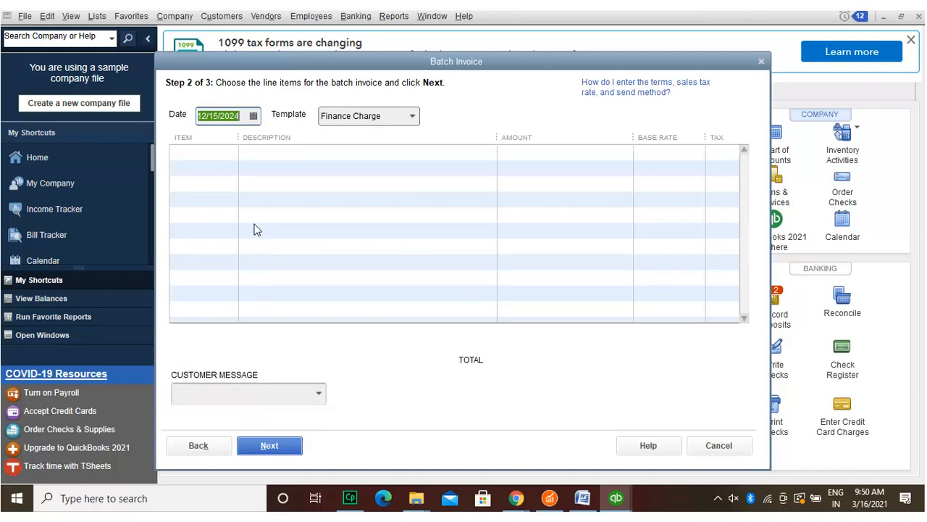
Step: Keep invoice date 12/15/2024 and set the batch line item to Concrete Slab
left_click(254, 116)
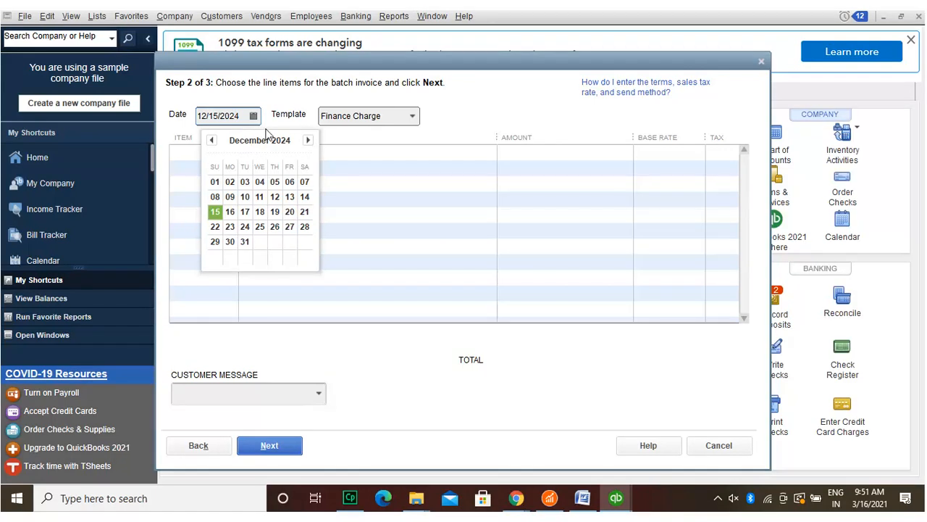
left_click(301, 106)
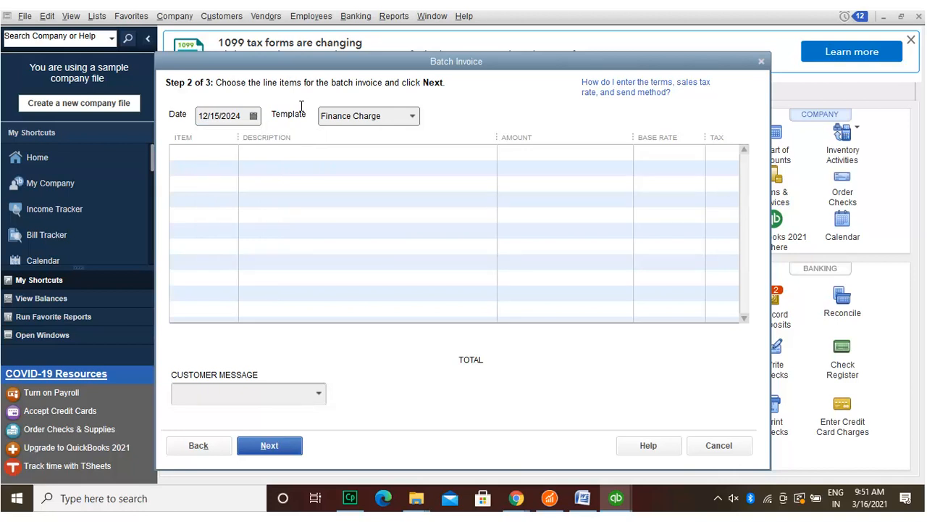
left_click(220, 152)
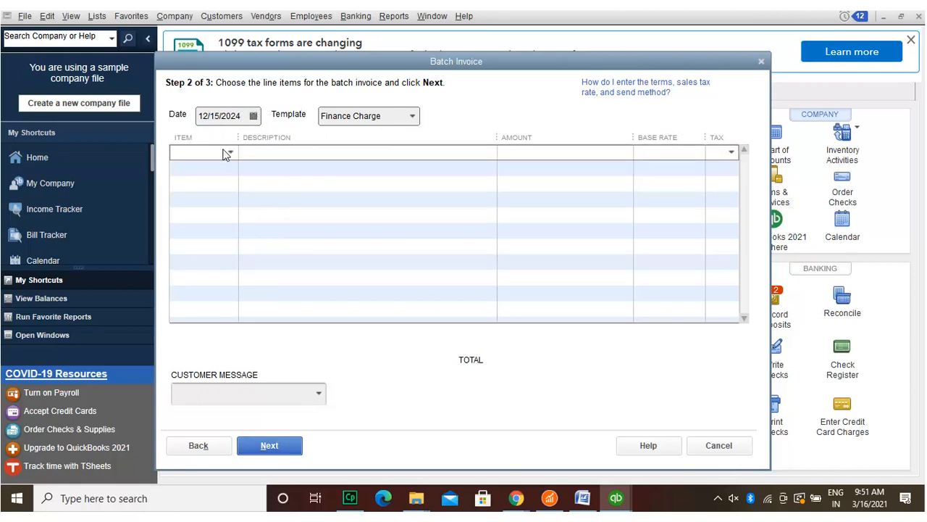
left_click(230, 151)
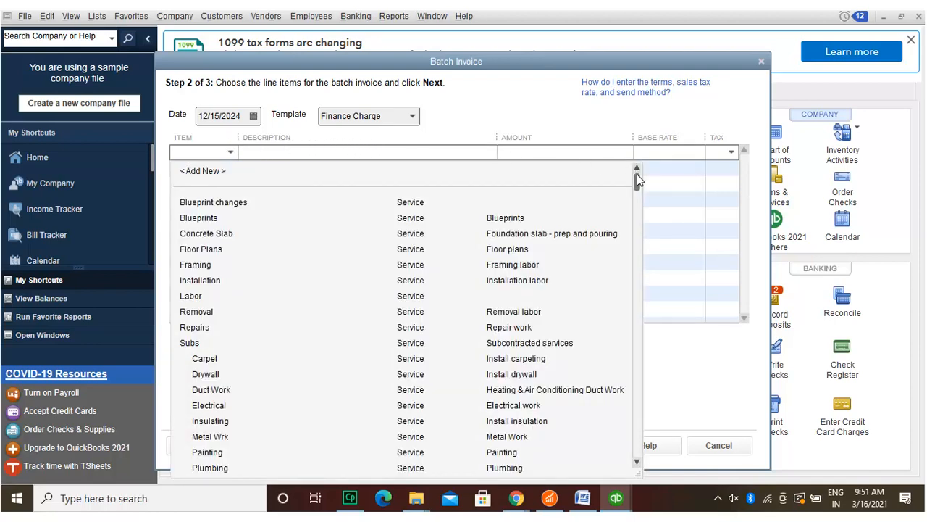
left_click_drag(637, 179, 640, 153)
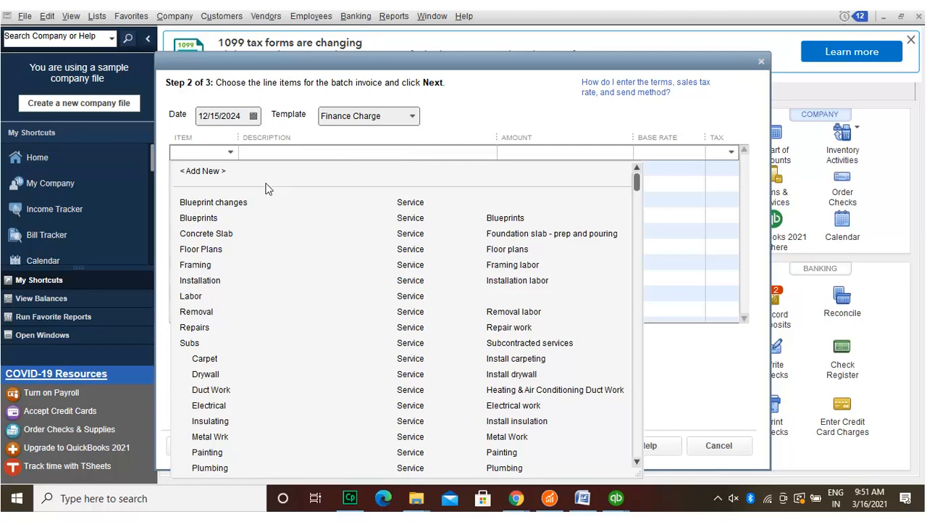
left_click(215, 247)
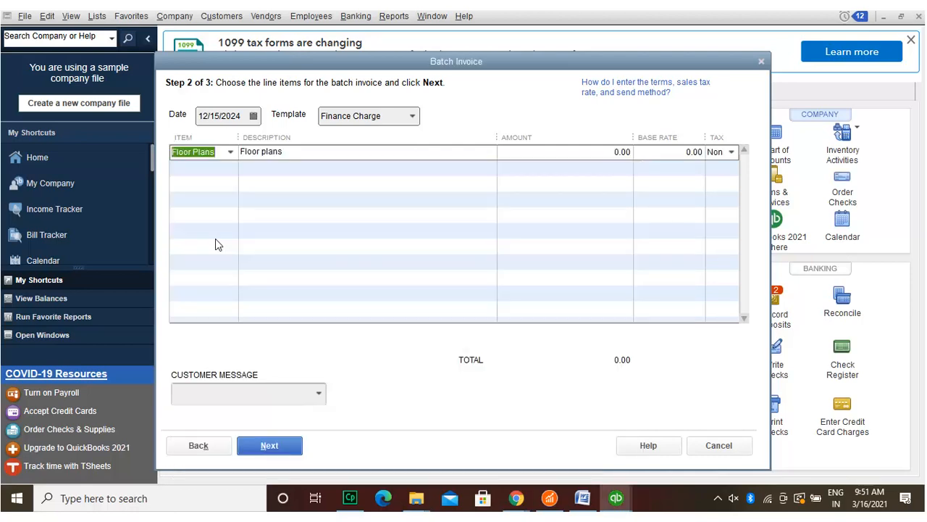
left_click(230, 151)
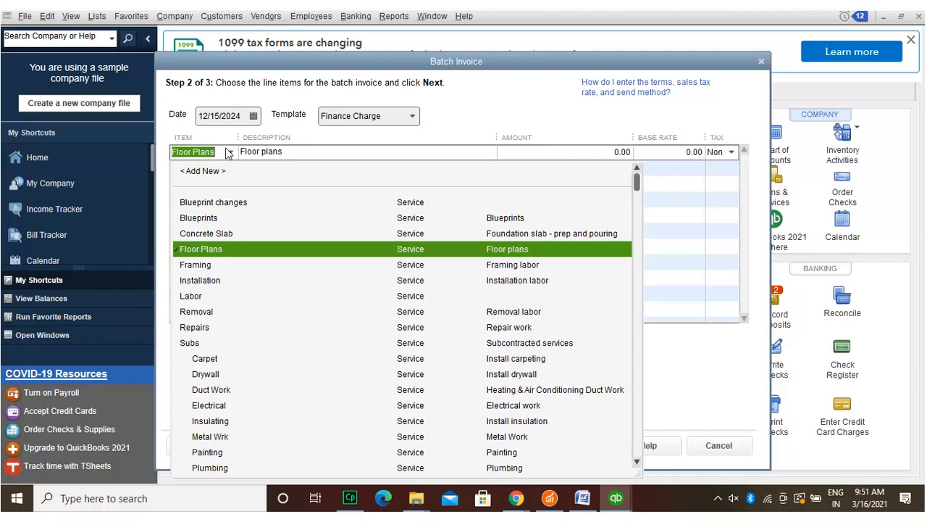
left_click(219, 232)
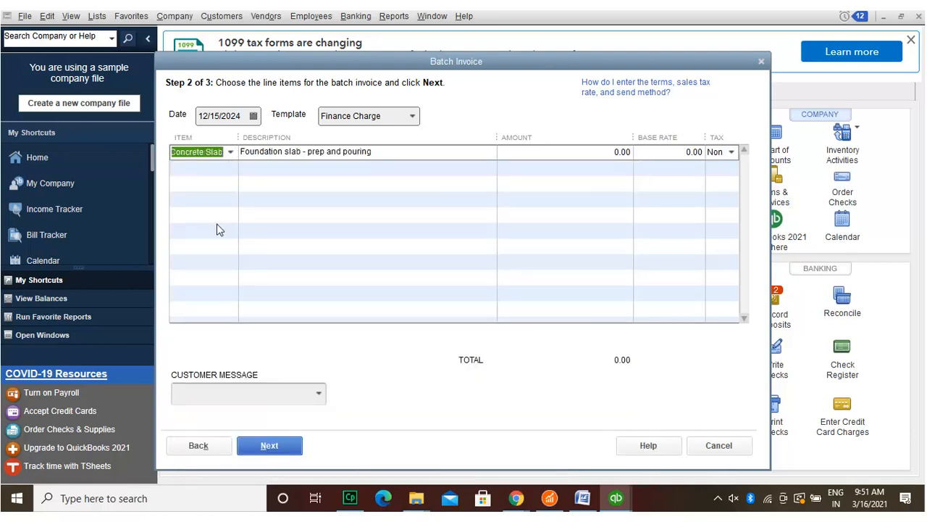
Step: Enter amount 123.00 and base rate 121.00 on the line, then continue to the review step
left_click(616, 145)
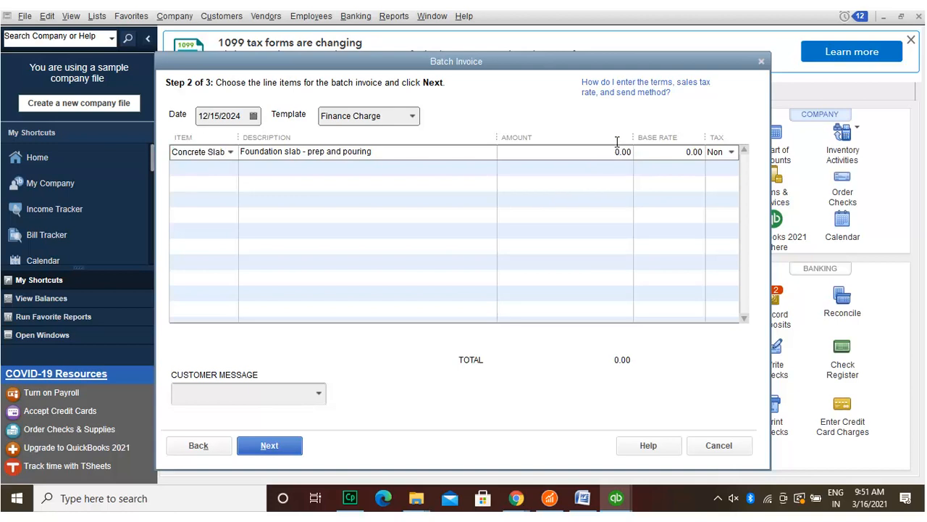
type("123")
key("Tab")
left_click(691, 149)
type("121")
left_click(674, 186)
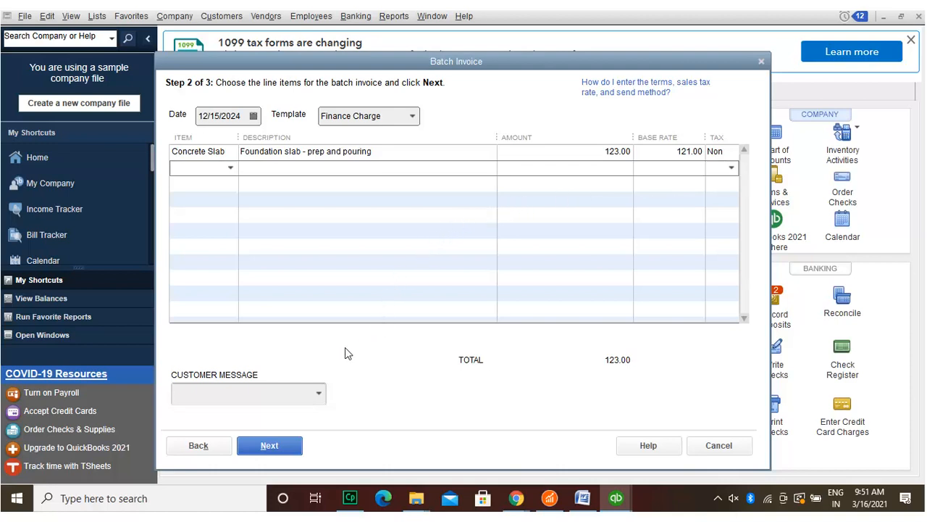
left_click(294, 443)
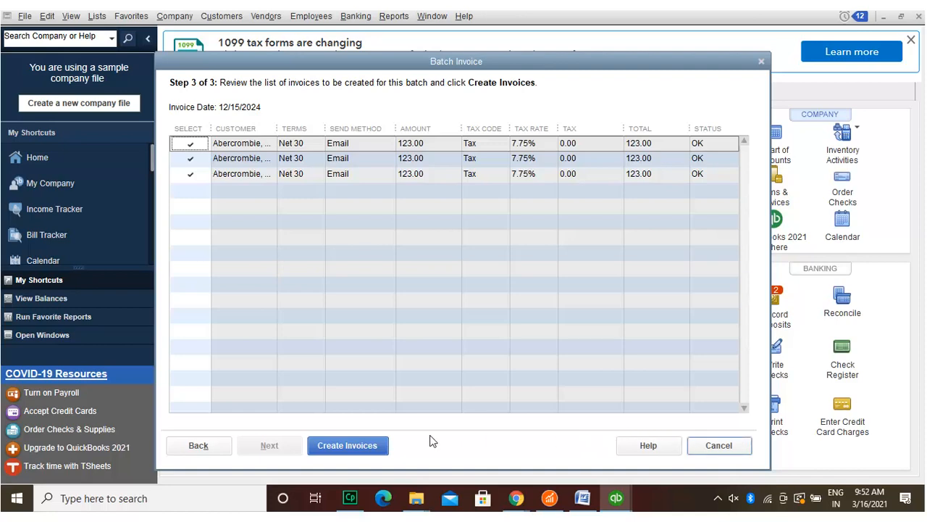
Step: Create the three 123.00 Concrete Slab batch invoices and close the summary
left_click(376, 444)
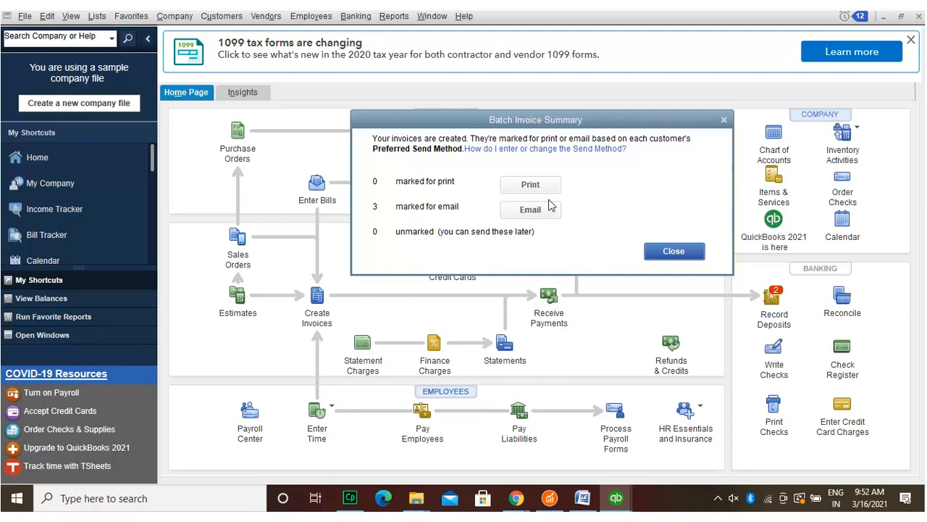
left_click(700, 246)
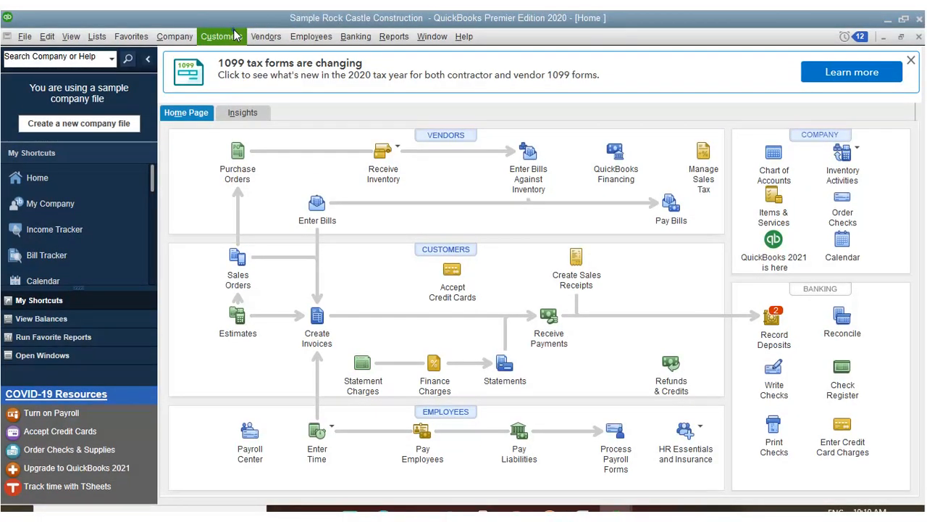
Step: Start sales receipt 3009 for the customer, with class Remodel, dated 11/15/2024, paid by check
left_click(234, 37)
left_click(252, 134)
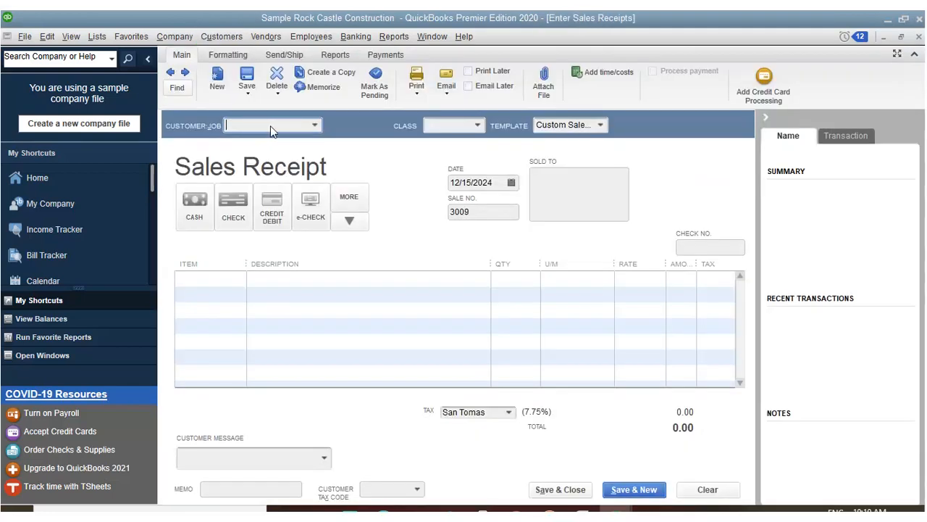
left_click(309, 123)
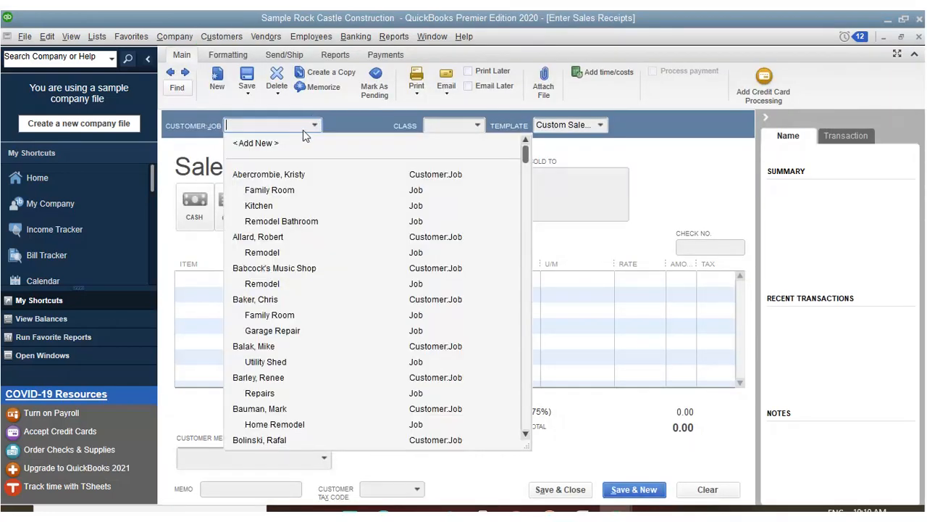
left_click(301, 172)
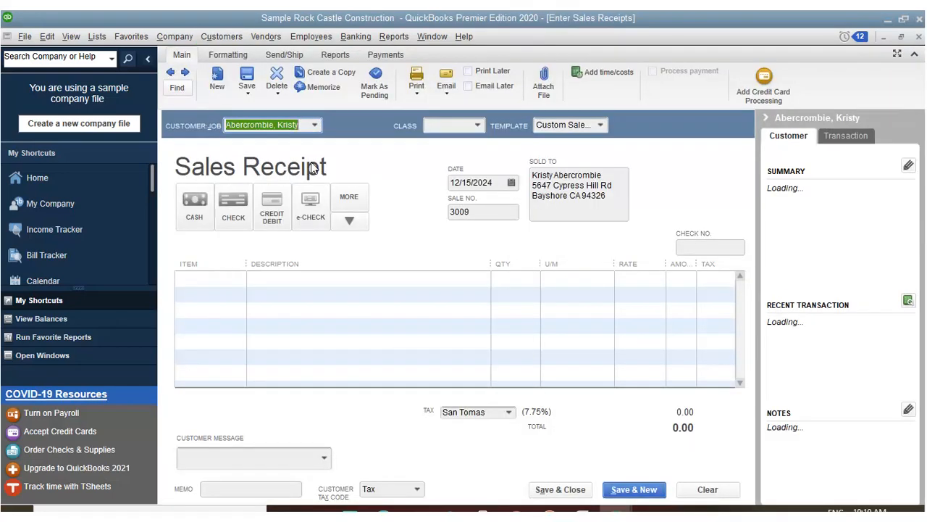
left_click(477, 125)
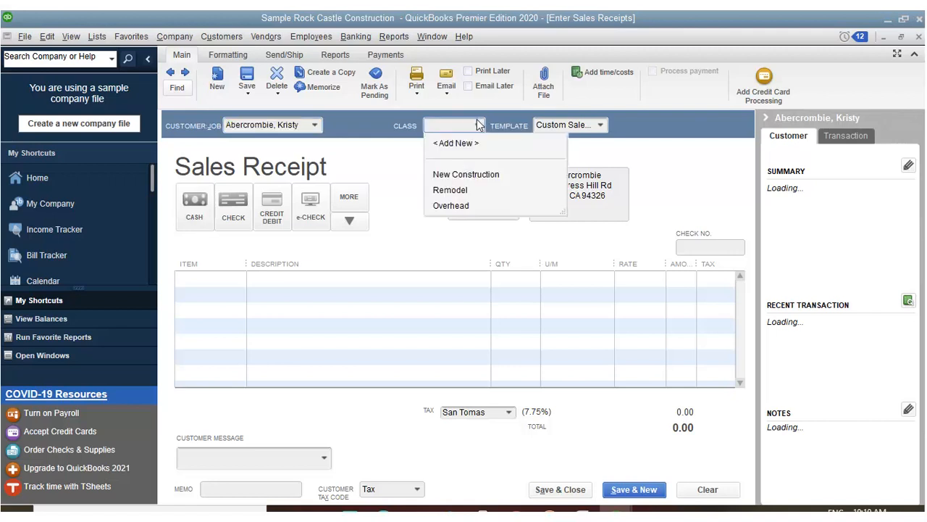
left_click(466, 189)
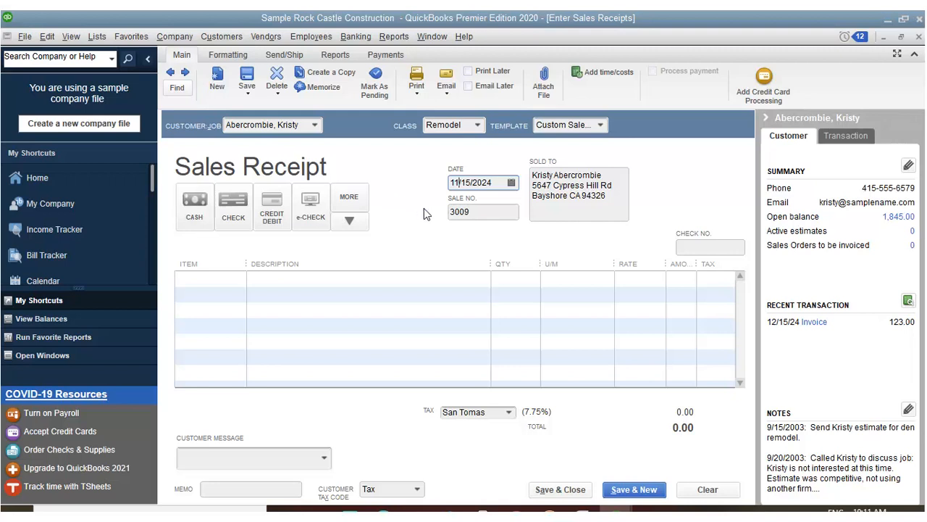
left_click(233, 200)
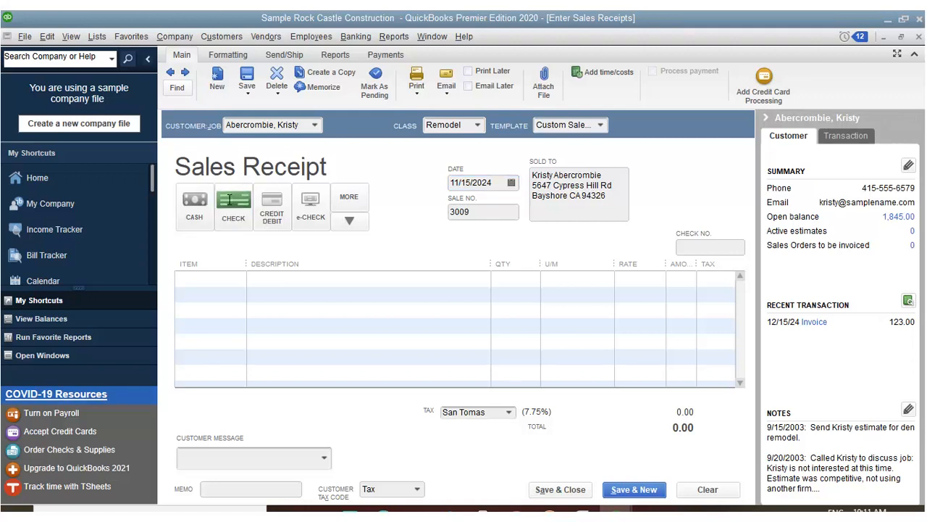
Step: Choose Subs:Carpet (Install carpeting) as the first line item on the sales receipt
left_click(218, 280)
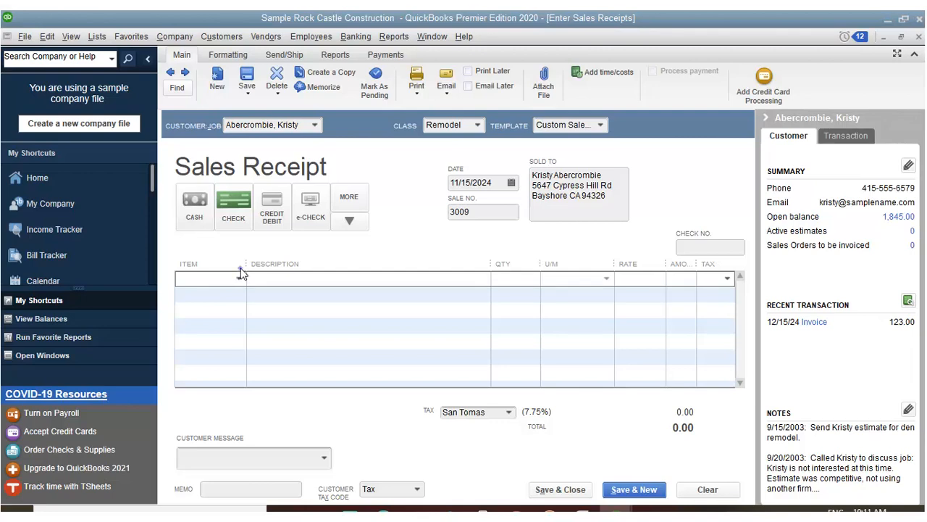
left_click(238, 278)
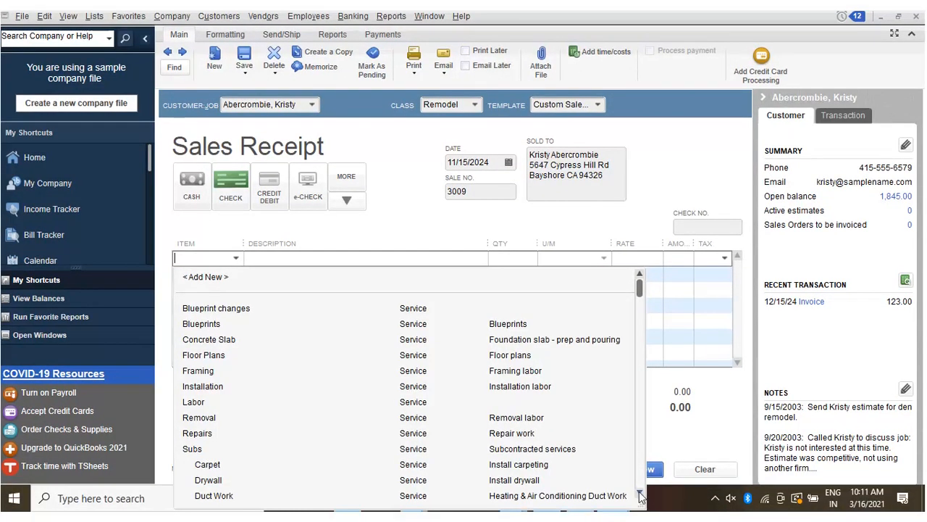
left_click(642, 511)
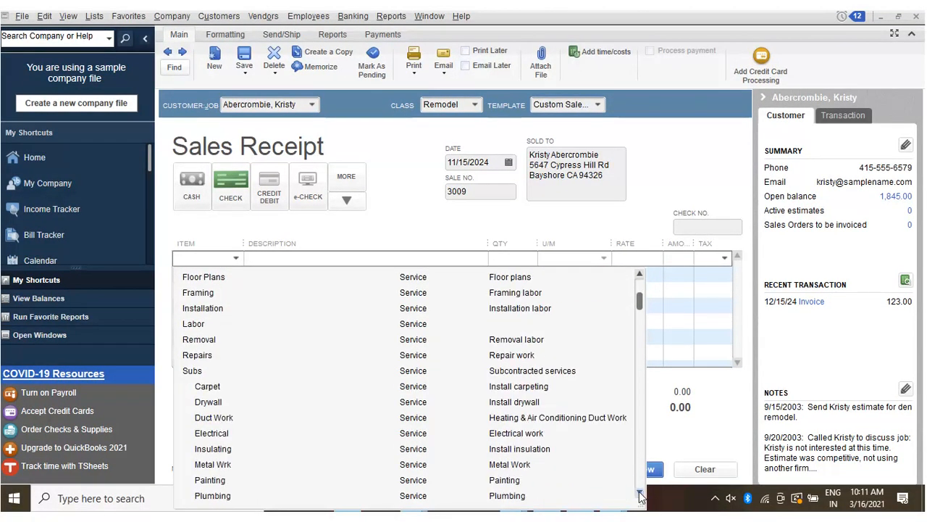
left_click(640, 494)
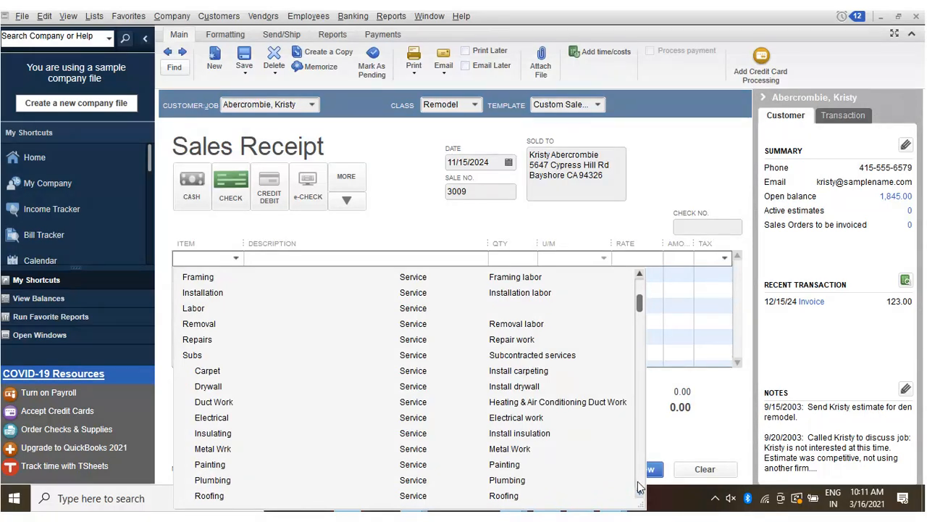
left_click(638, 487)
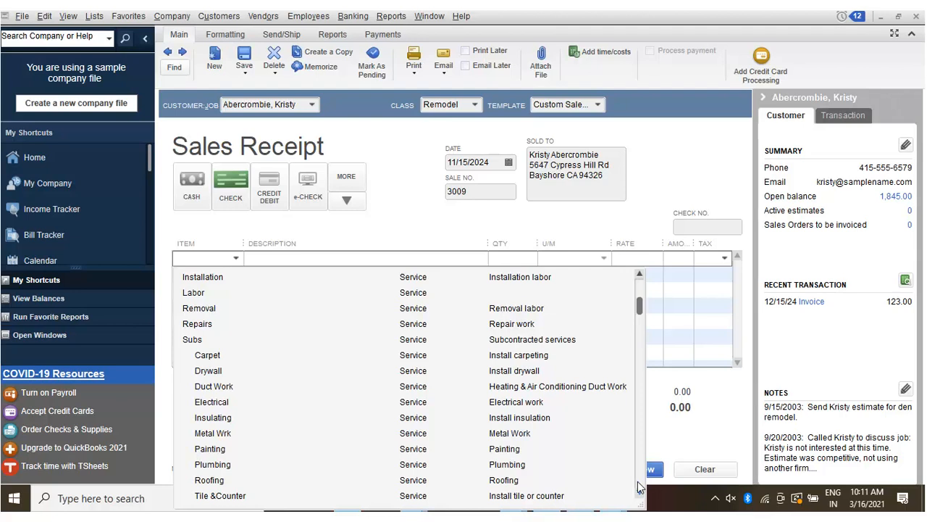
left_click(638, 487)
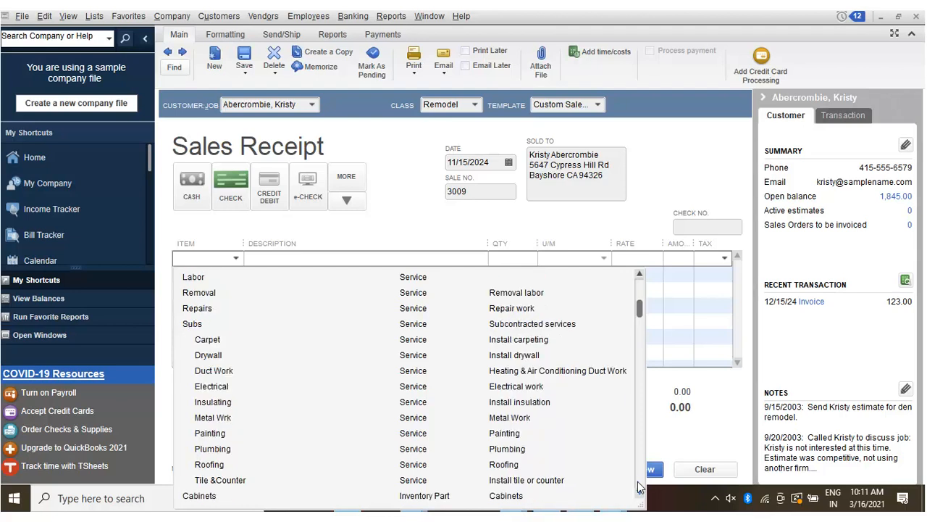
left_click(638, 487)
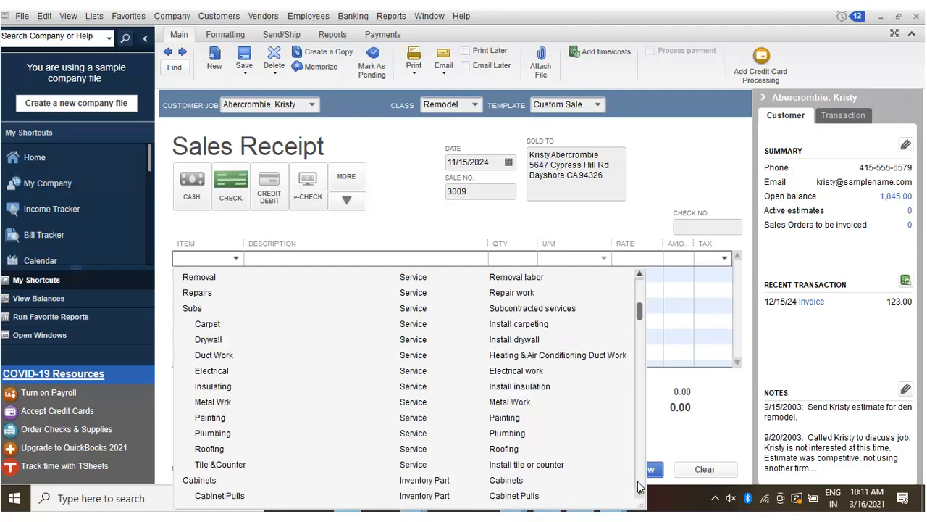
left_click(219, 319)
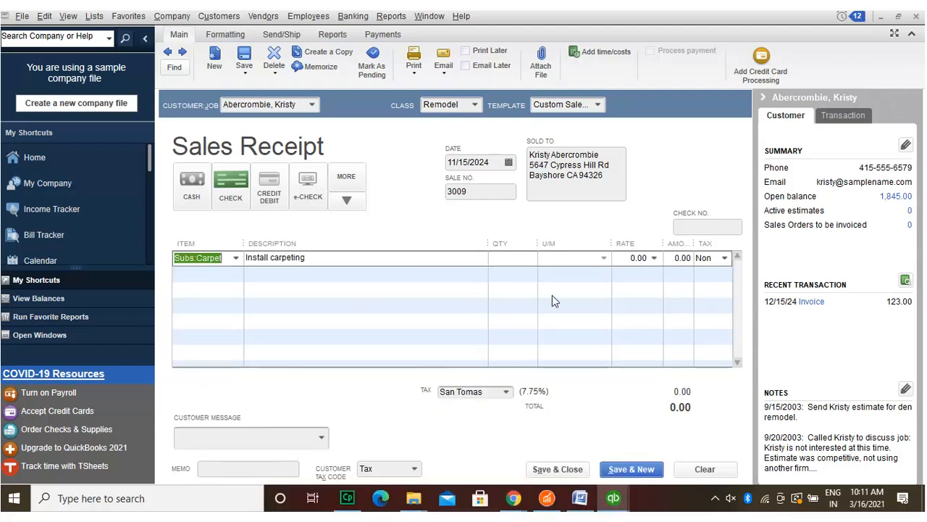
Step: Set the carpet line's rate to 125.00 and quantity to 9
left_click(638, 251)
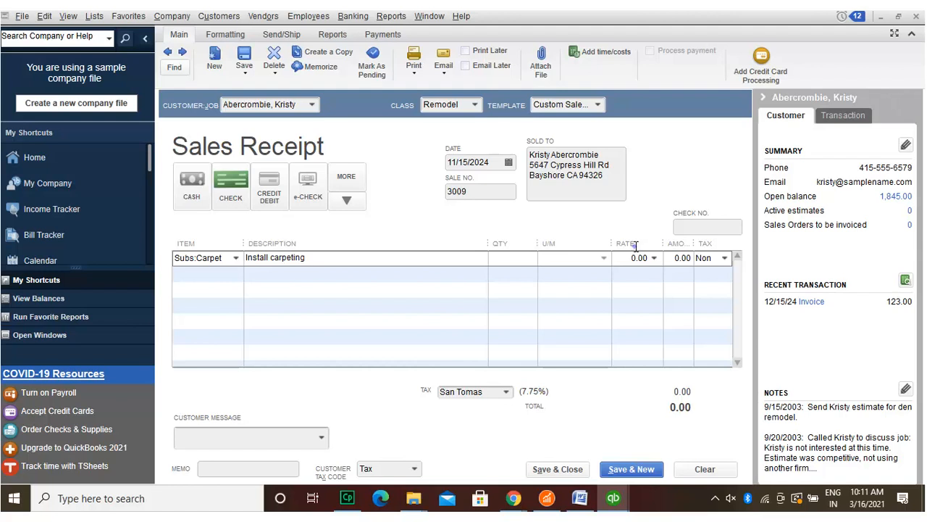
type("125")
key("Tab")
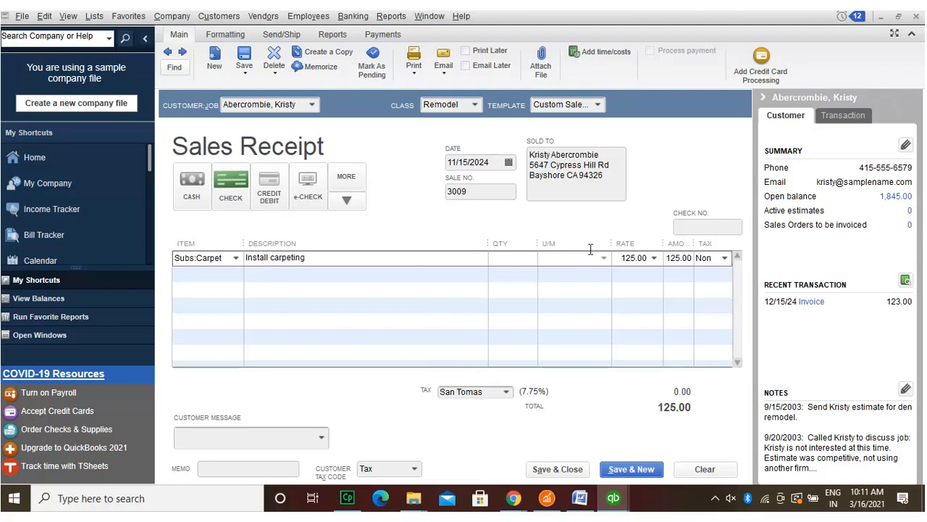
left_click(510, 254)
type("9")
Step: Make the carpet line taxable and apply San Domingo sales tax (7.5%)
left_click(723, 258)
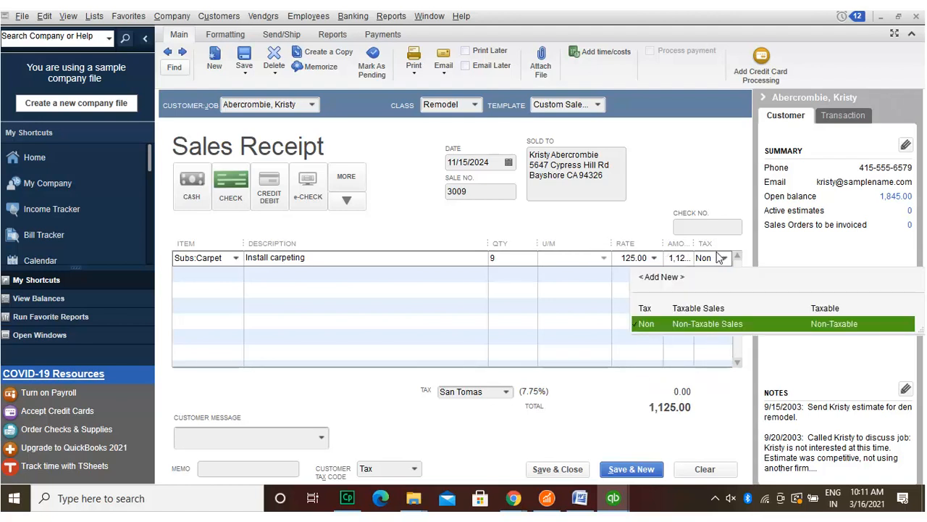
left_click(677, 309)
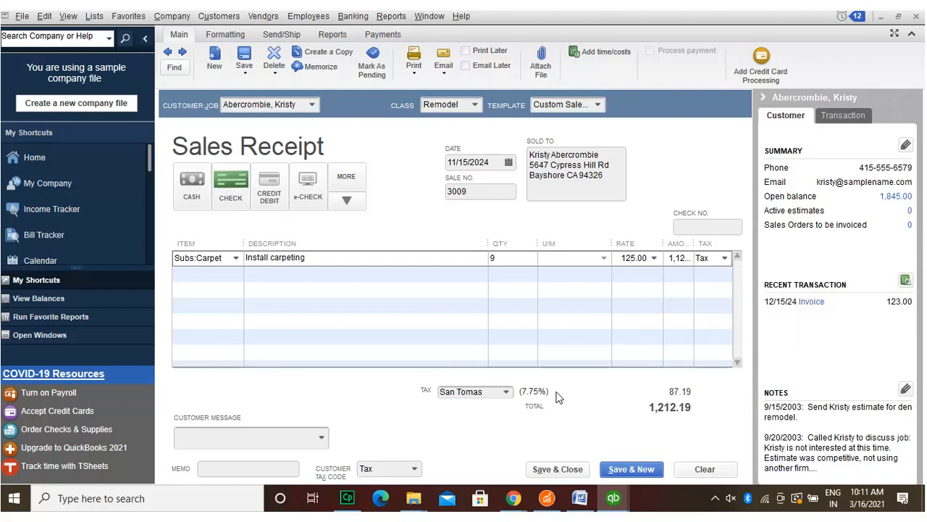
left_click(505, 390)
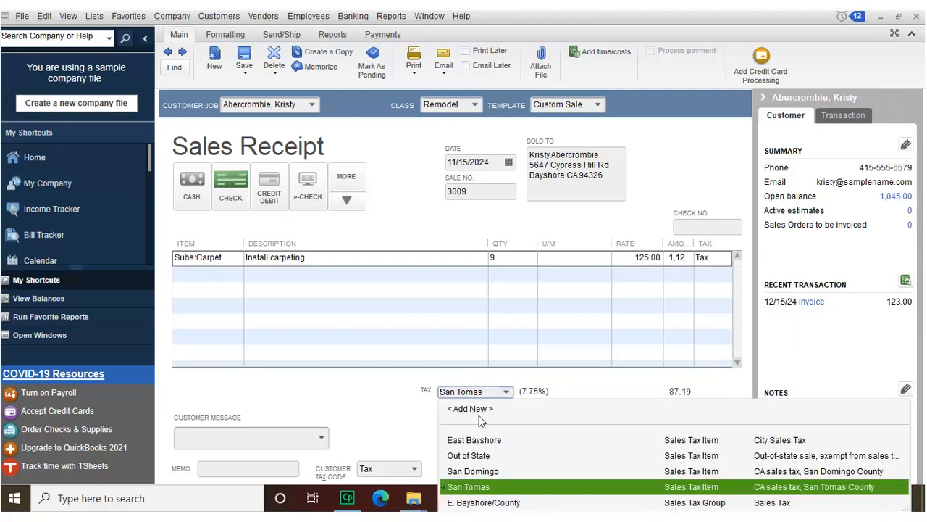
left_click(477, 442)
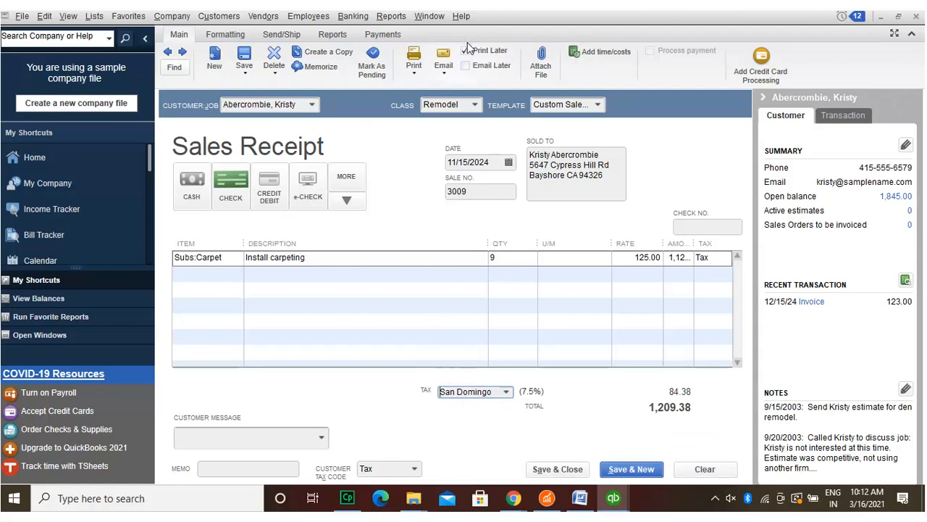
Step: Mark the receipt Email Later, then save and close it, keeping the class and tax changes
left_click(466, 65)
left_click(556, 468)
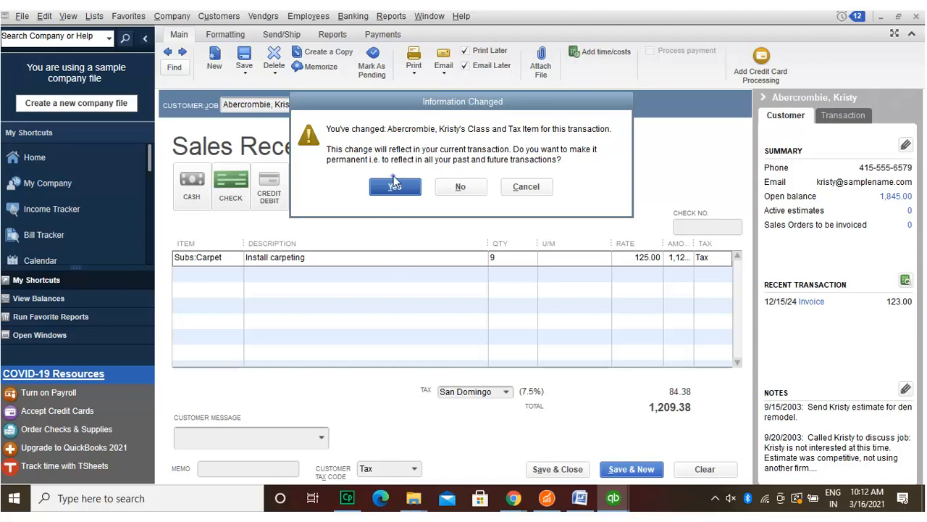
left_click(395, 184)
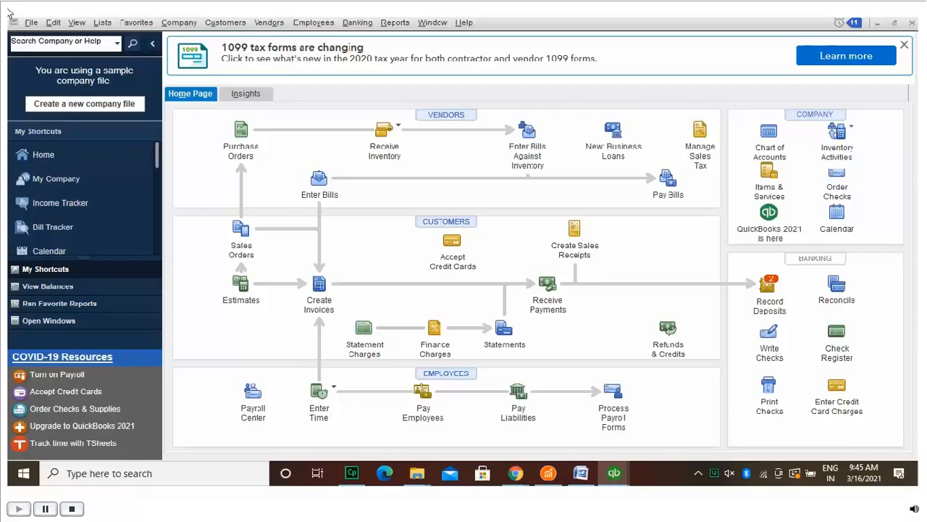
Step: Turn on the Send Forms preference that auto-checks Email Later for e-mail-preferring customers
left_click(56, 22)
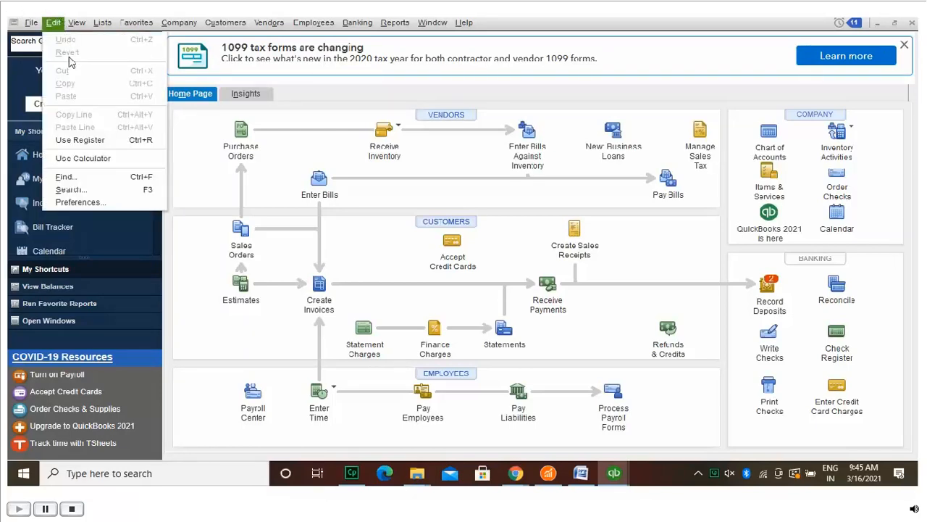
left_click(74, 201)
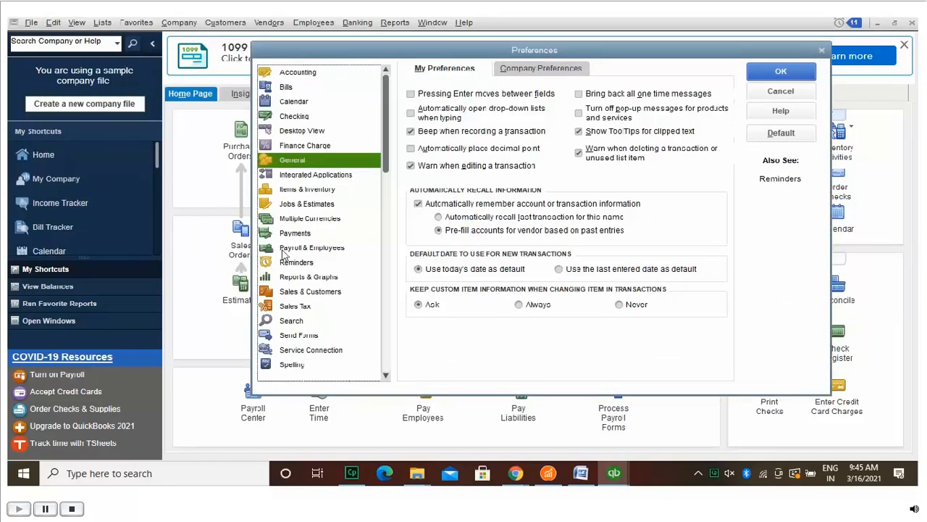
left_click(313, 333)
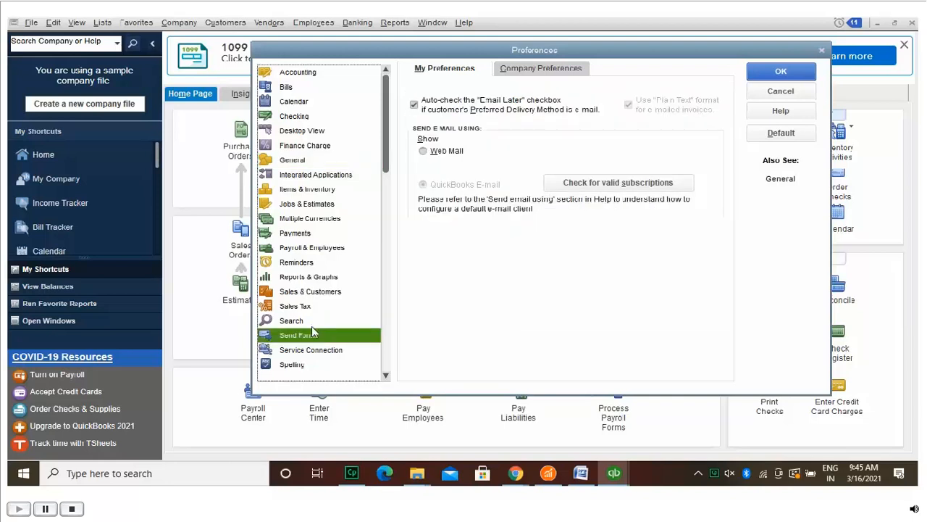
left_click(413, 102)
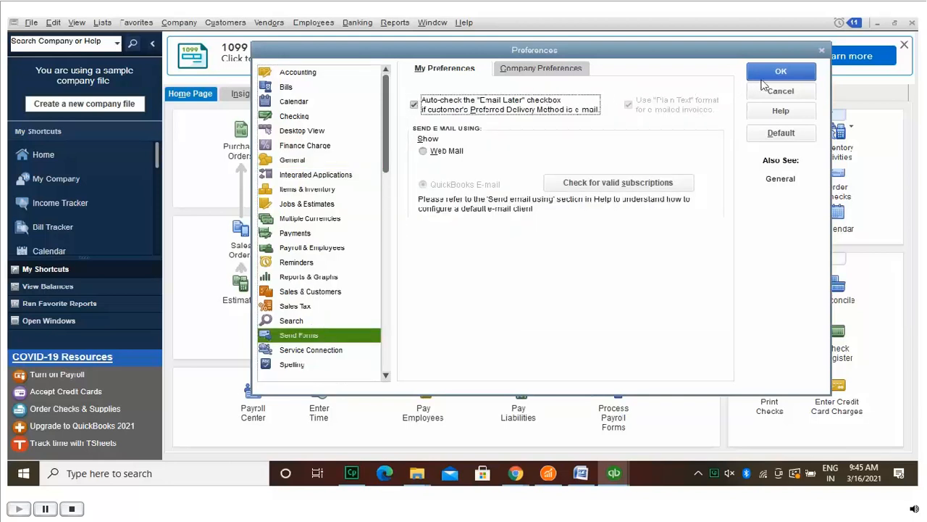
left_click(802, 69)
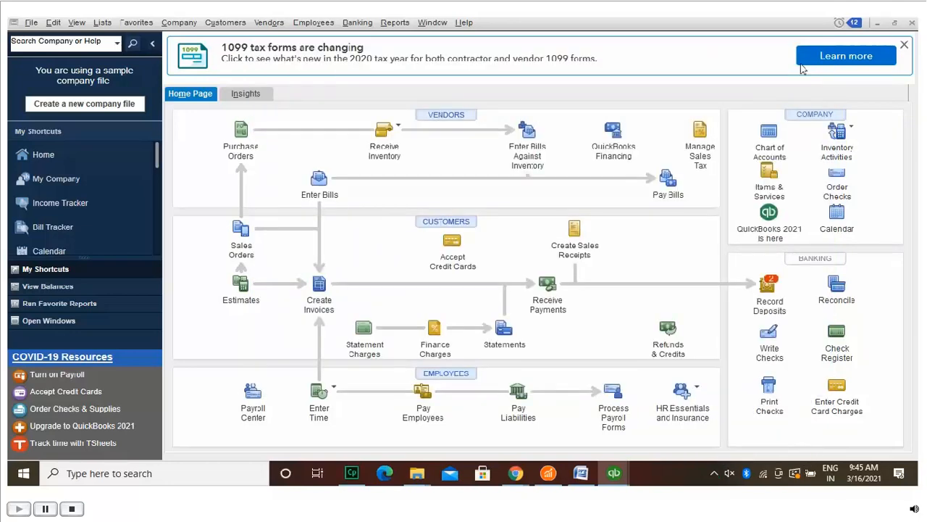
Step: Start Batch Invoice, dismiss the customer setup reminder, and scroll through the customer list
left_click(222, 22)
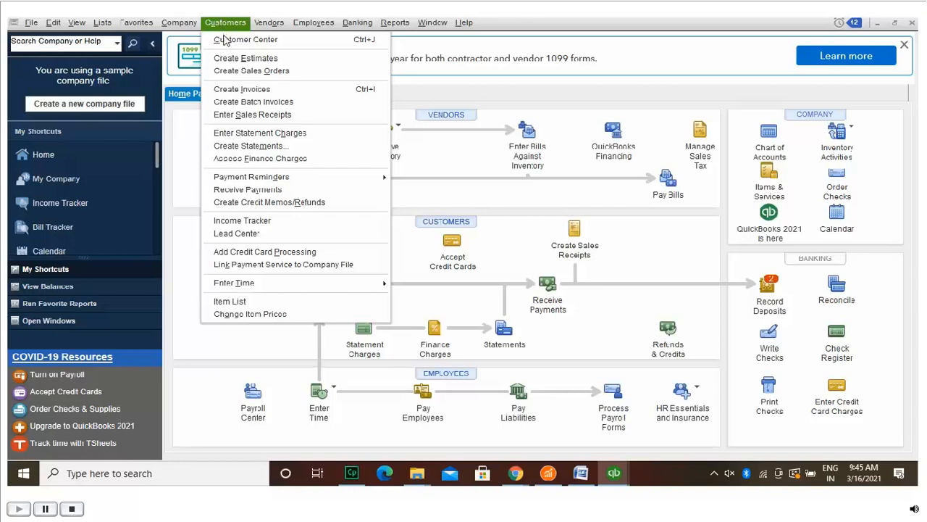
left_click(228, 102)
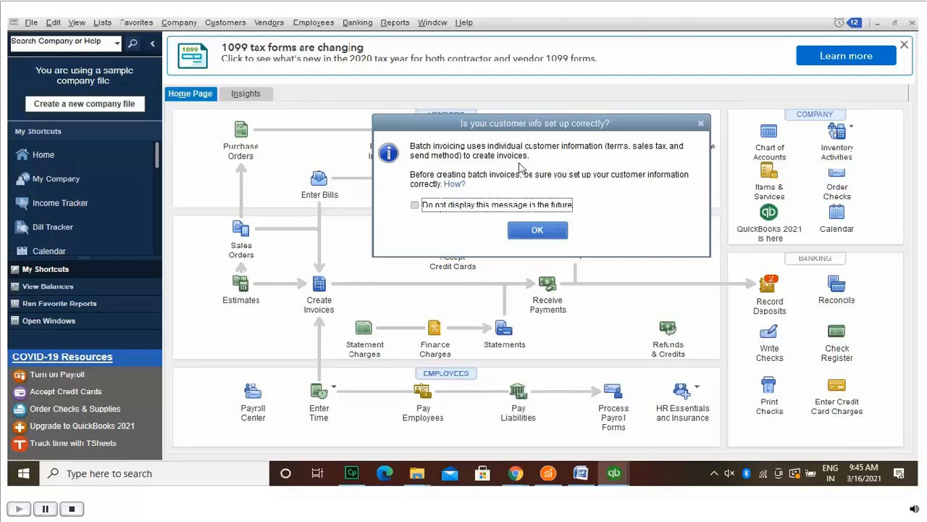
left_click(541, 226)
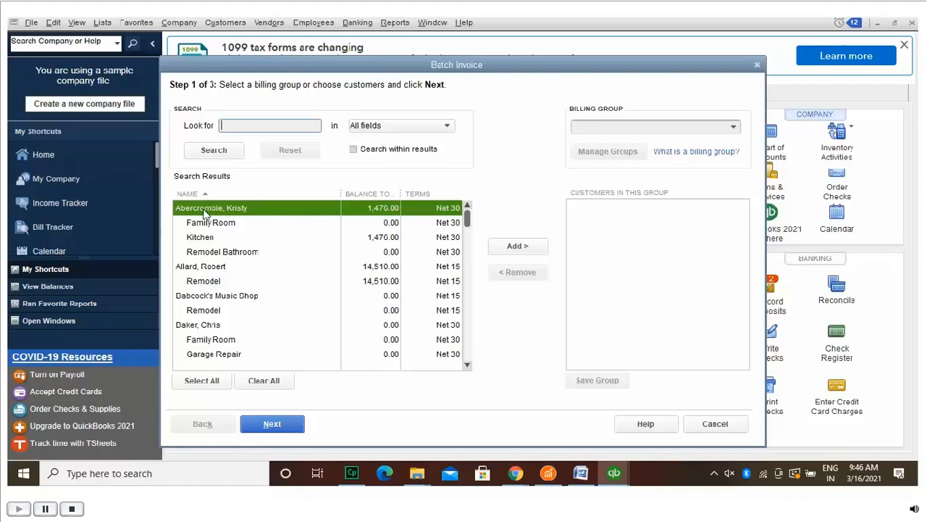
left_click(180, 205)
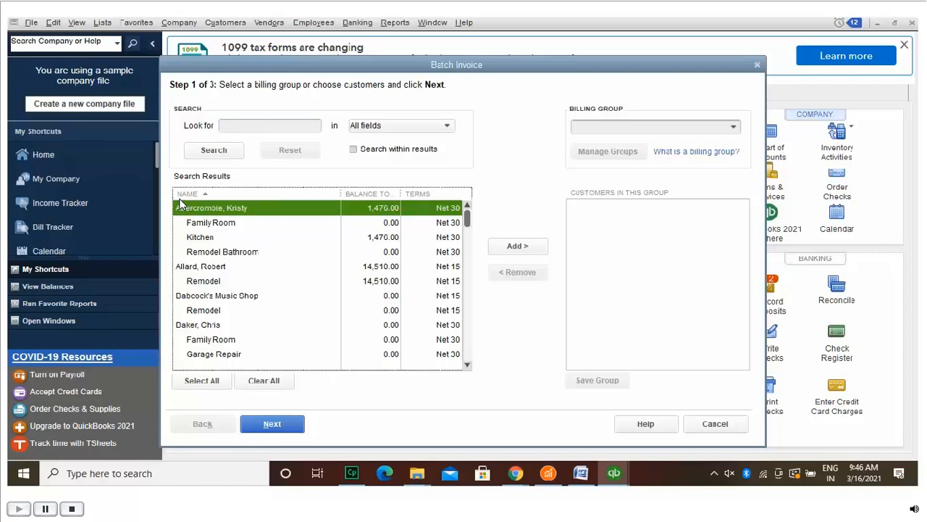
left_click(181, 264)
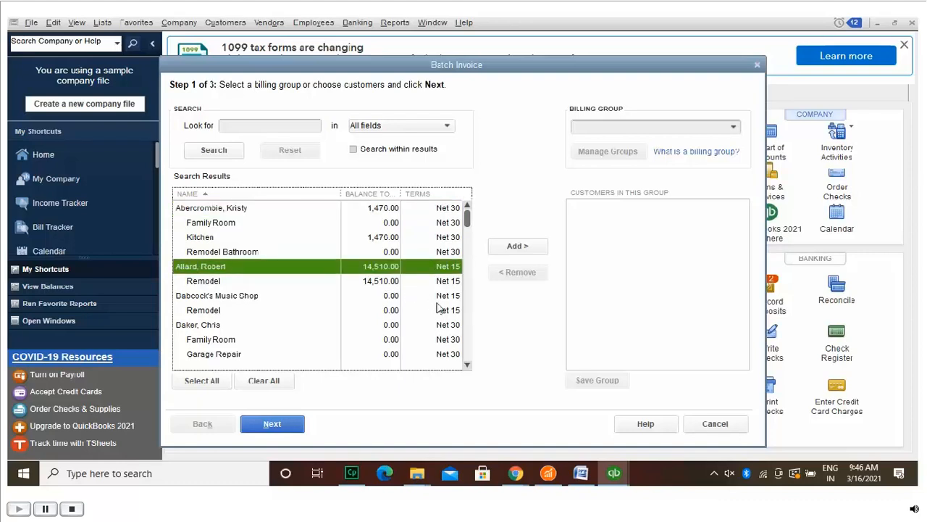
left_click(465, 357)
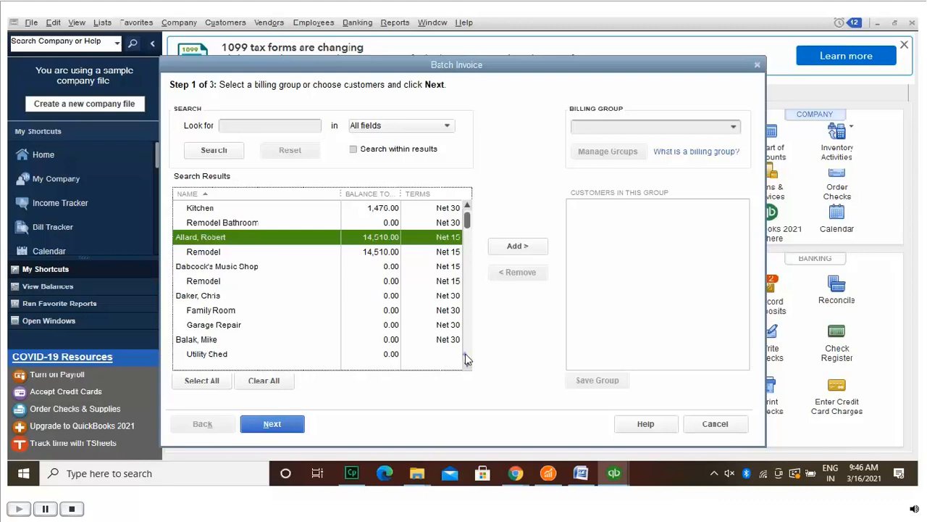
left_click(466, 357)
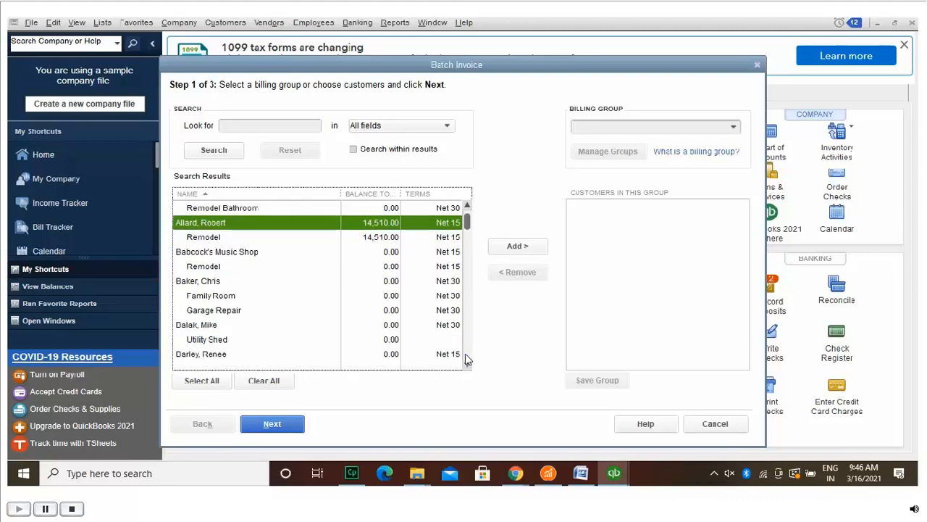
left_click(465, 358)
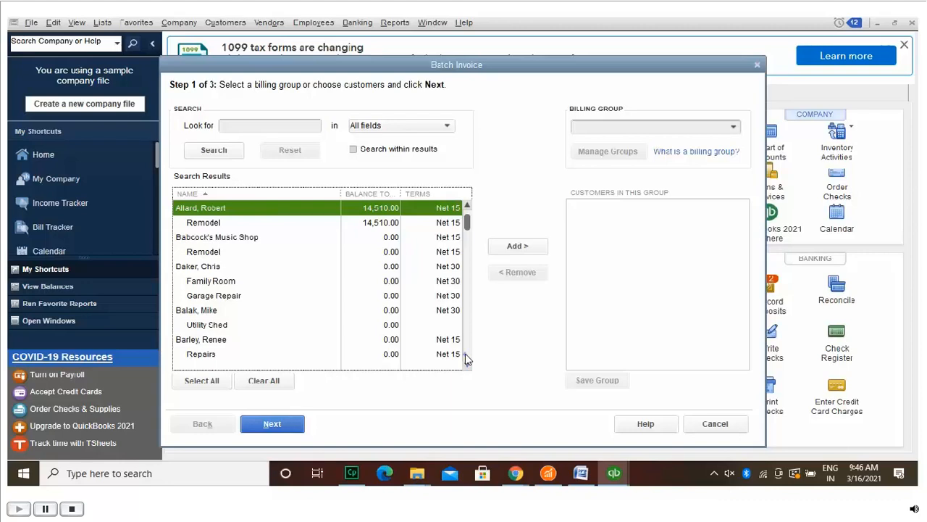
left_click(466, 358)
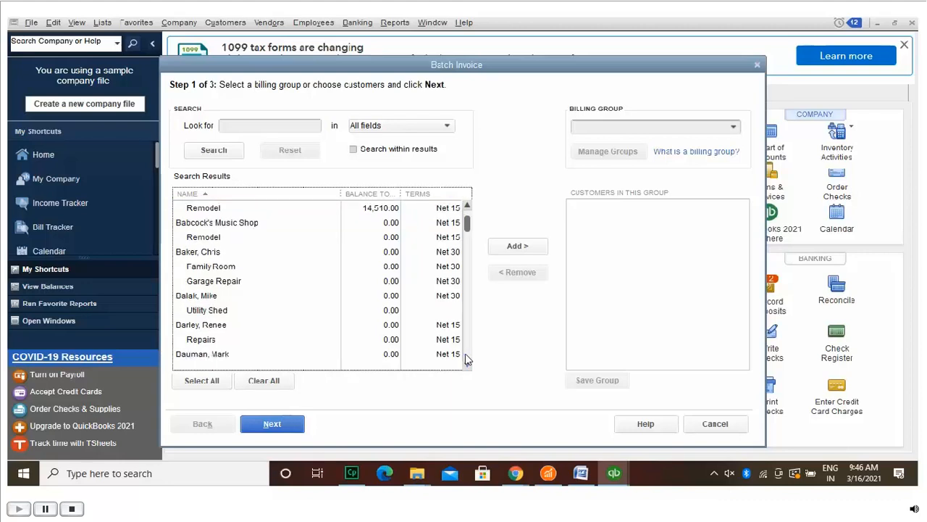
left_click(466, 357)
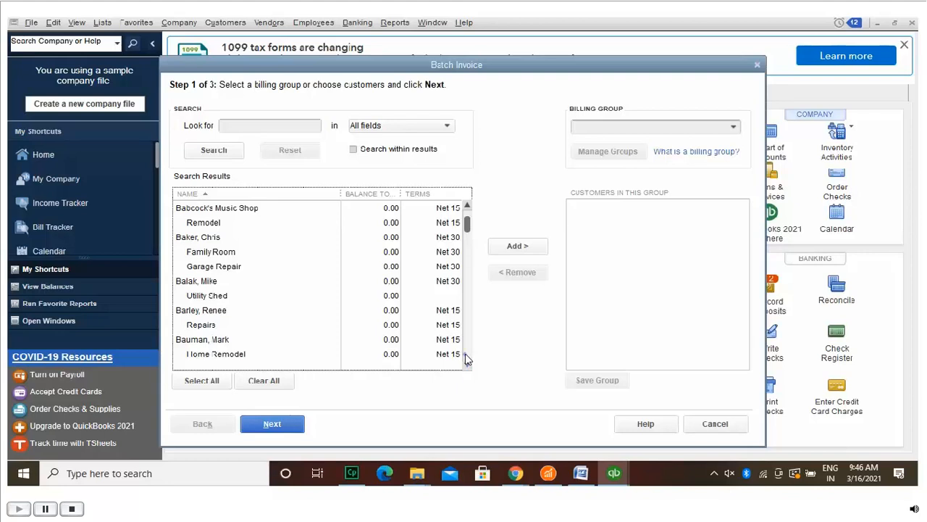
left_click(466, 357)
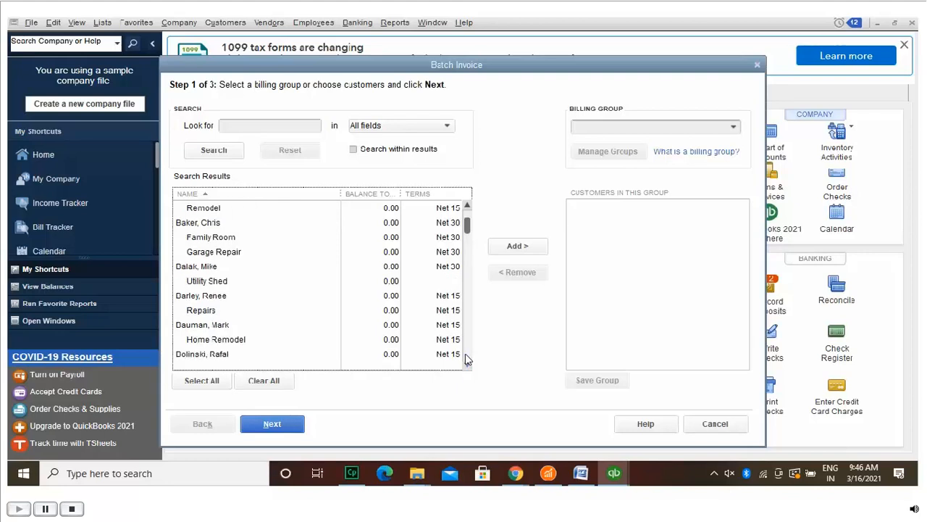
left_click(465, 357)
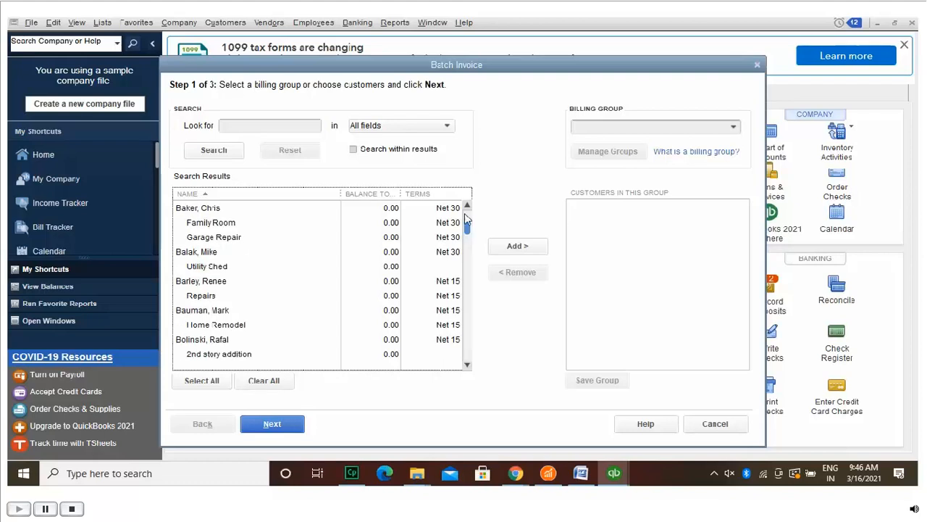
left_click_drag(466, 218, 466, 198)
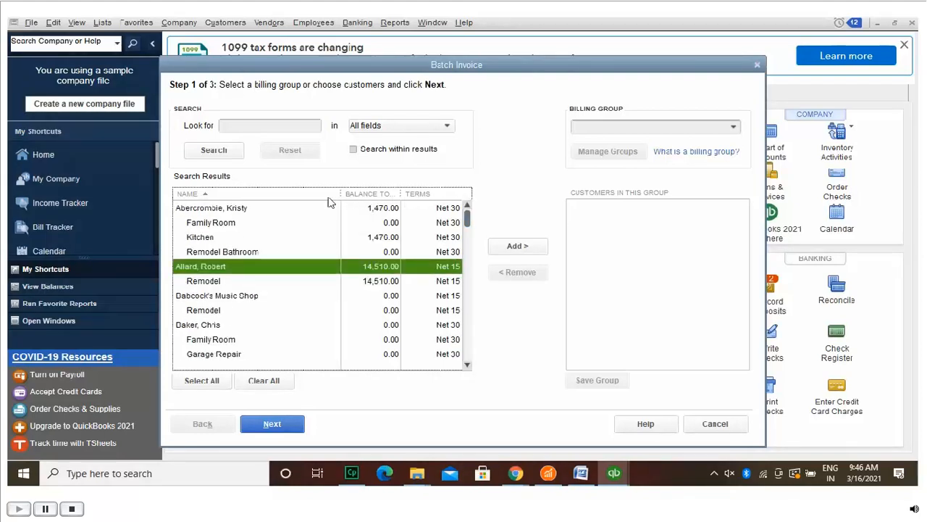
Step: Add the customer and her Family Room, Kitchen and Remodel Bathroom jobs to the group
left_click(234, 205)
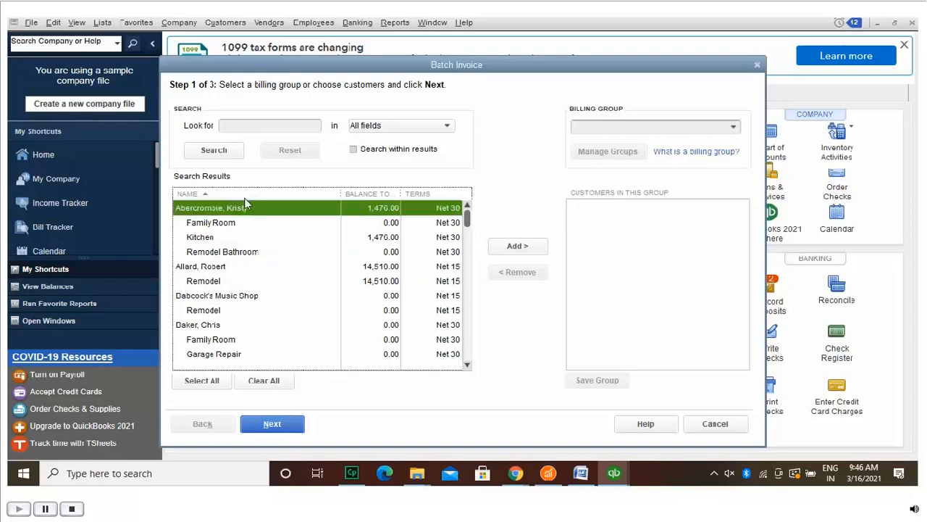
left_click(531, 246)
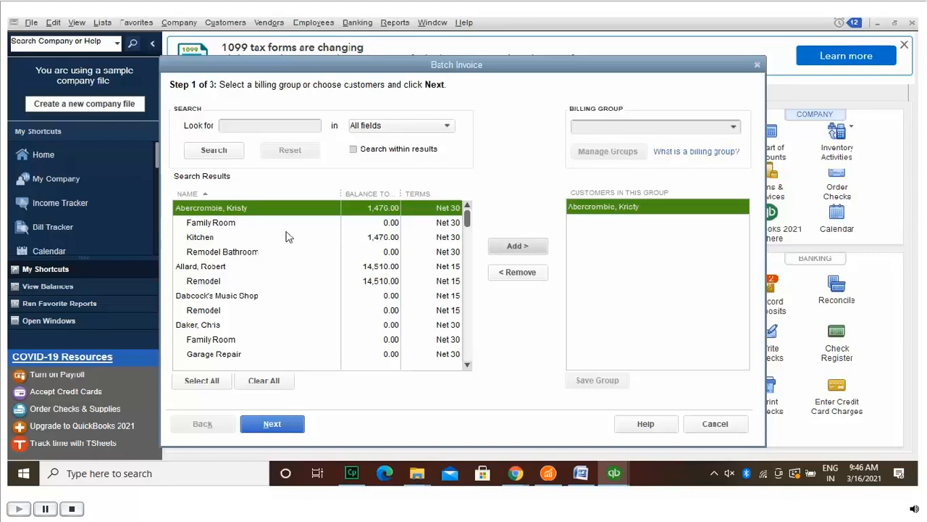
left_click(234, 220)
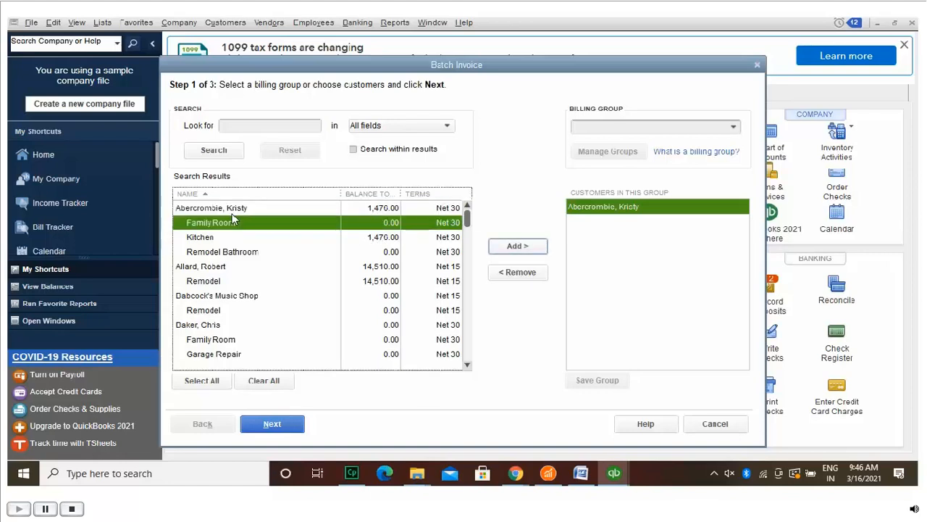
left_click(530, 243)
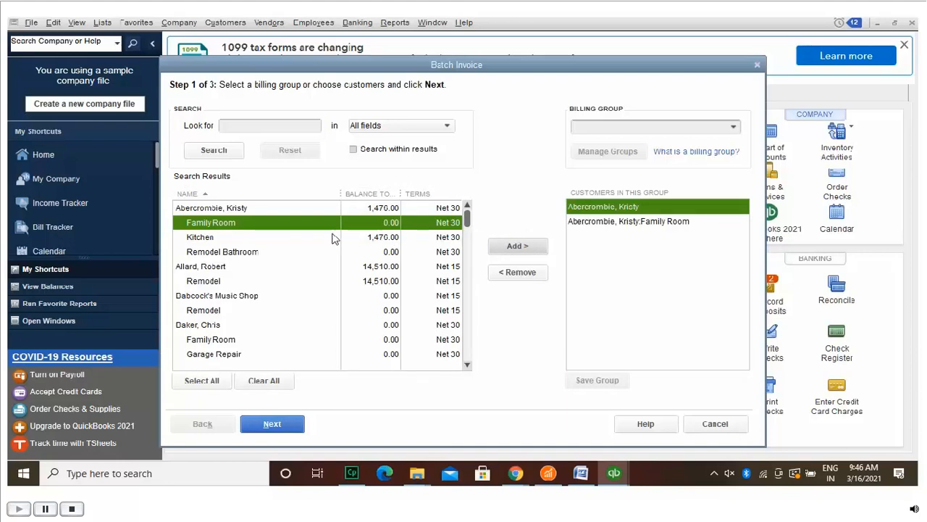
left_click(265, 237)
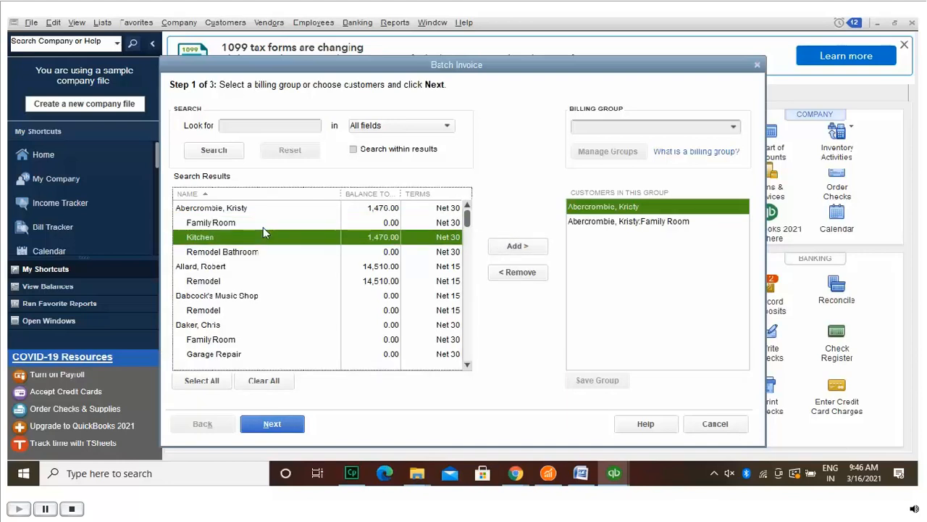
left_click(528, 245)
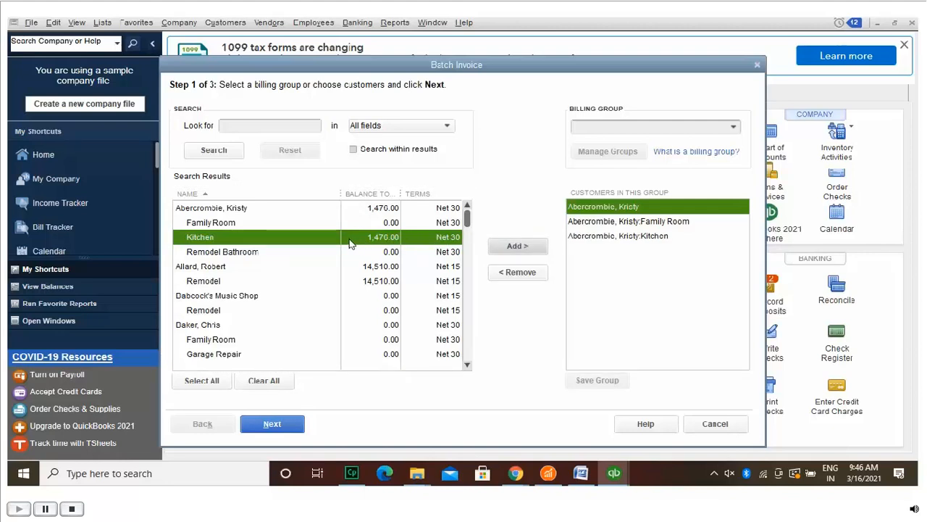
left_click(273, 247)
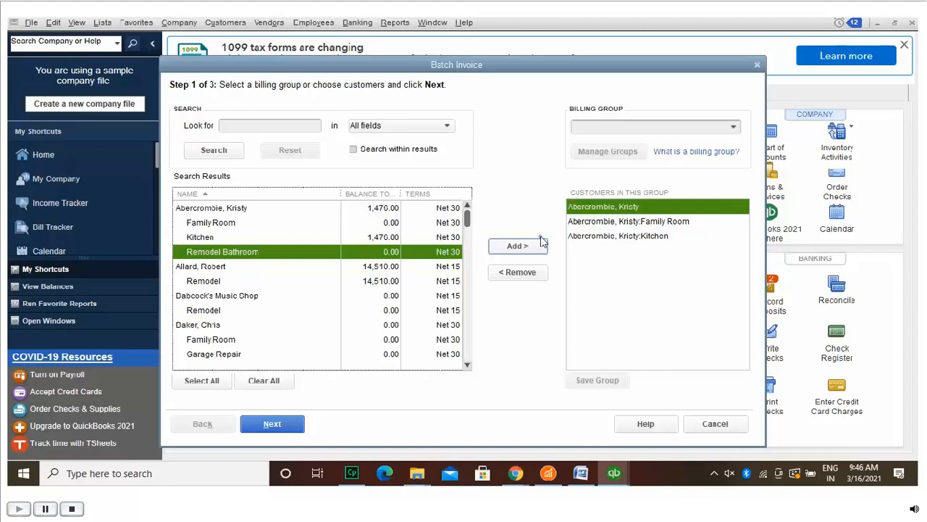
left_click(517, 246)
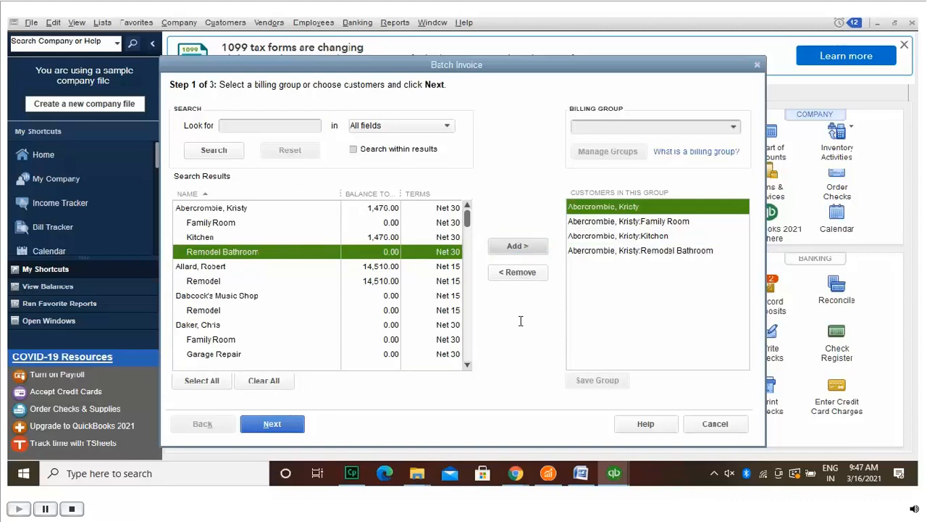
Step: Sort the group's entries by name and enter the customer's surname as the billing group name
left_click(667, 123)
type("a")
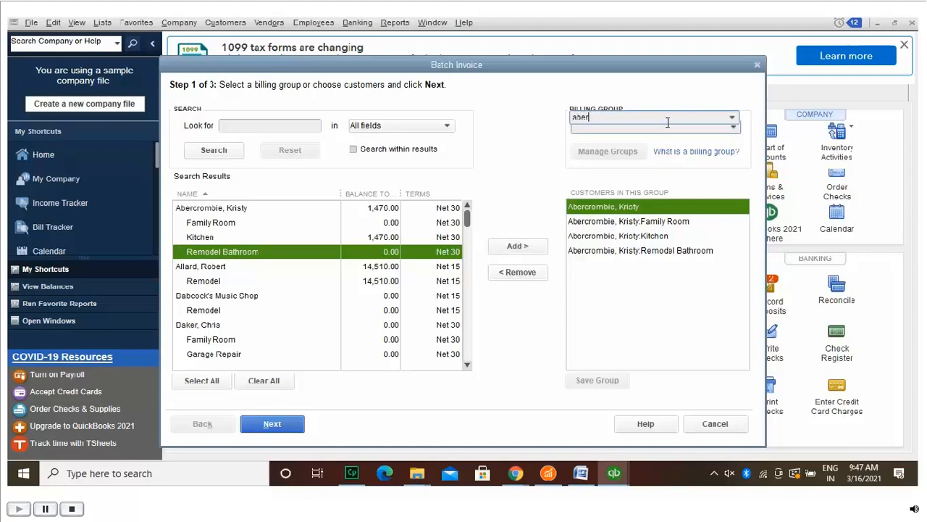
type("ber")
key("BackSpace")
key("BackSpace")
key("BackSpace")
key("BackSpace")
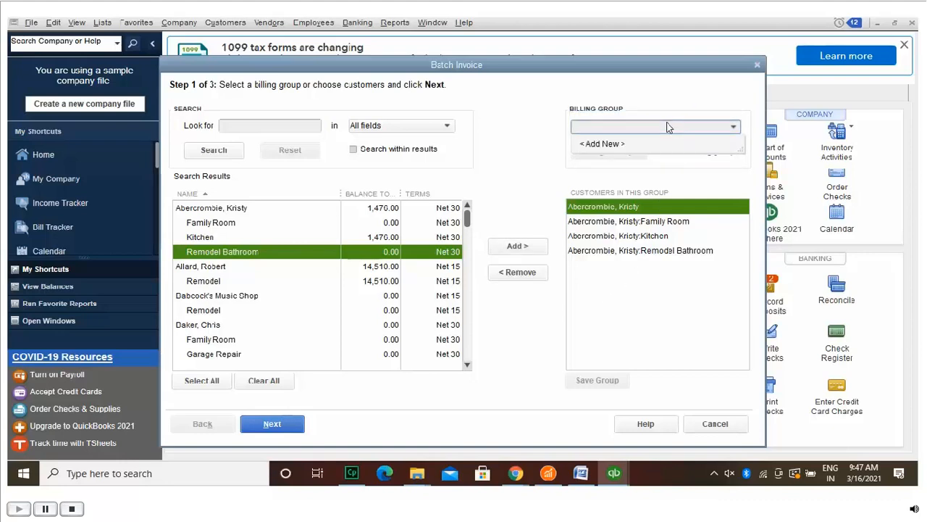
left_click(616, 250)
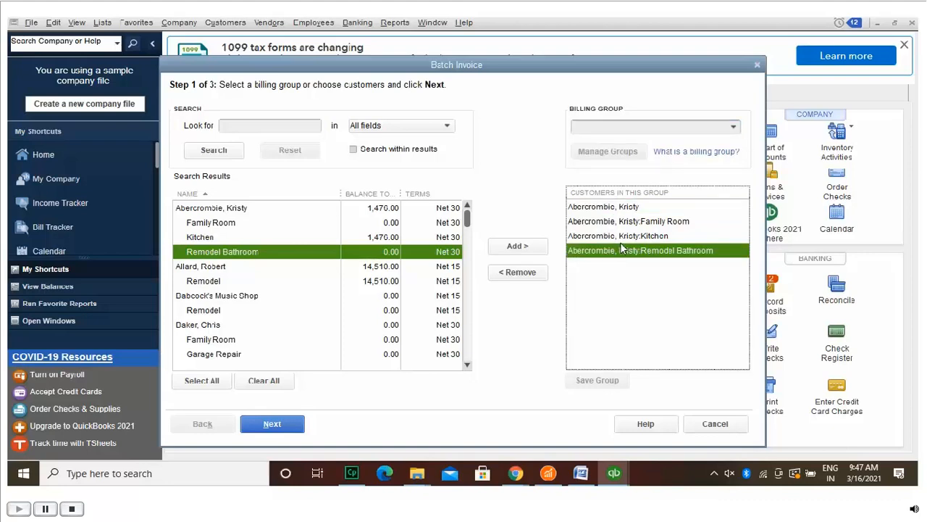
left_click(625, 232)
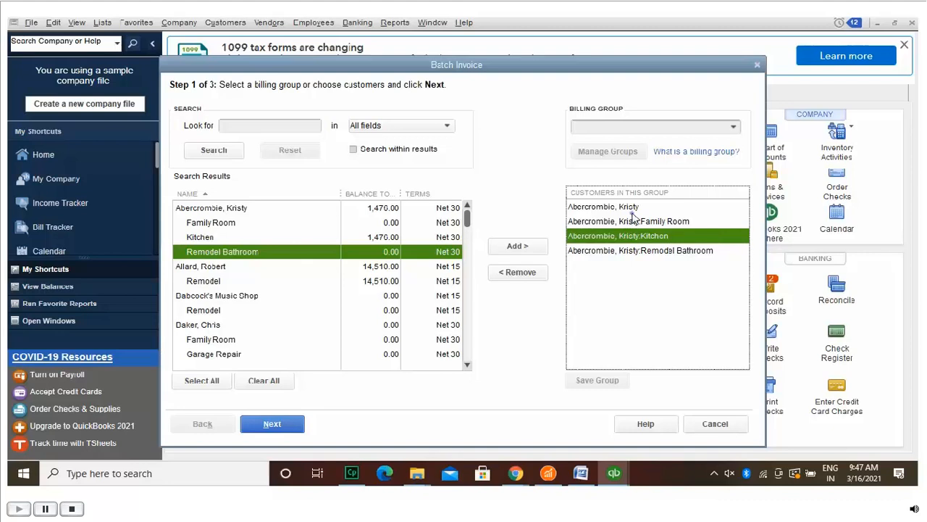
left_click(631, 219)
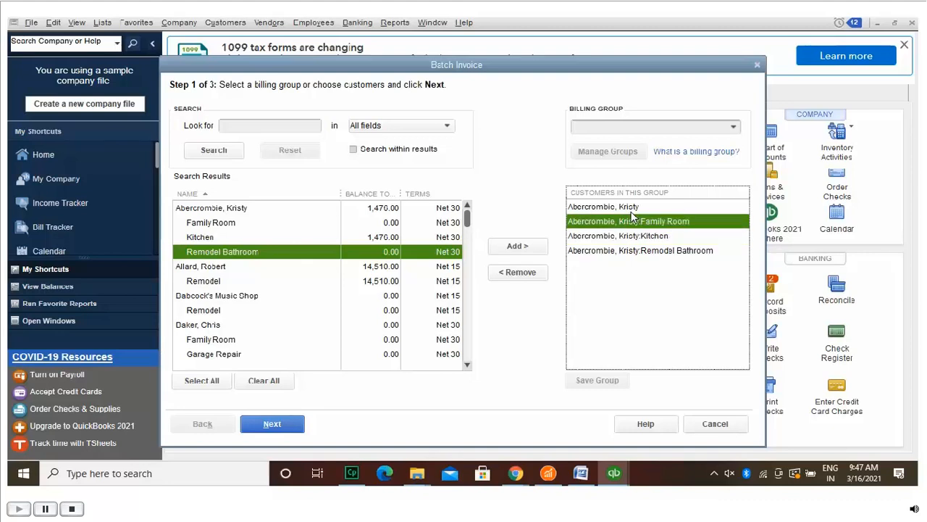
left_click(631, 206)
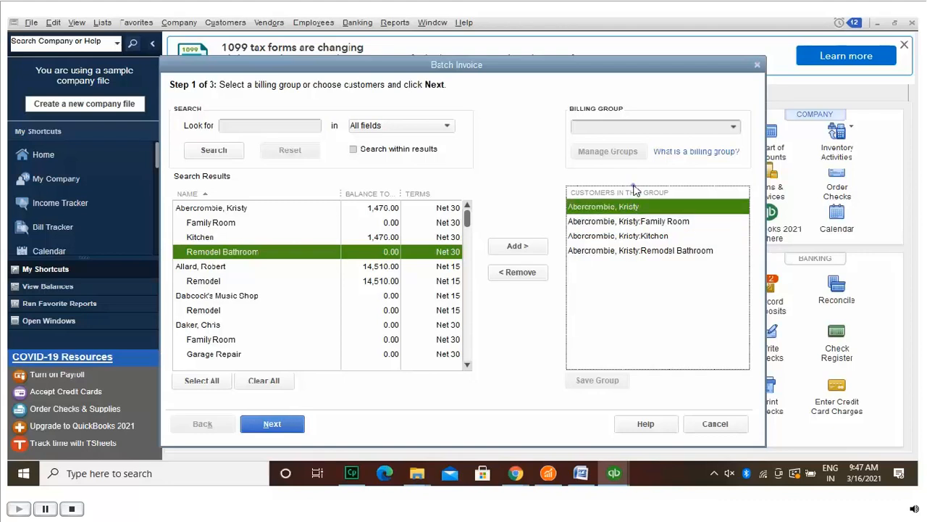
left_click(634, 189)
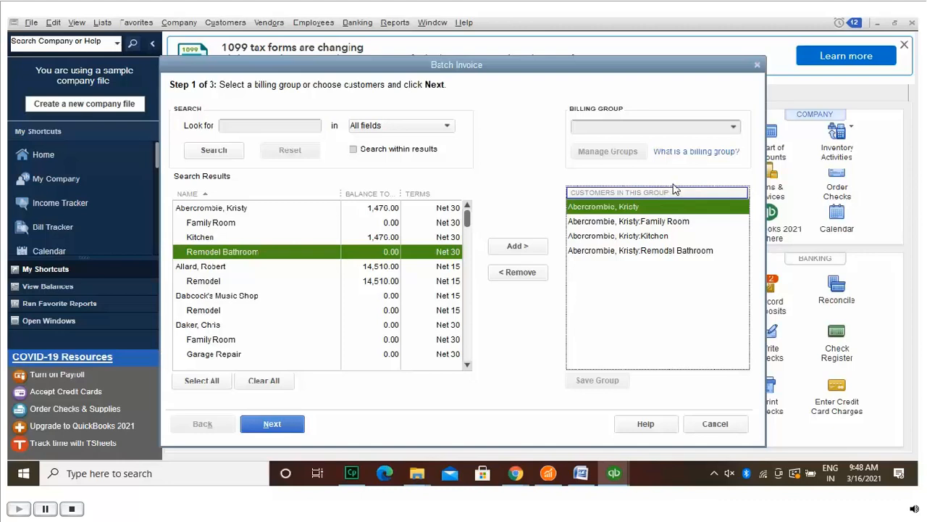
left_click(693, 116)
type("Abercrombie")
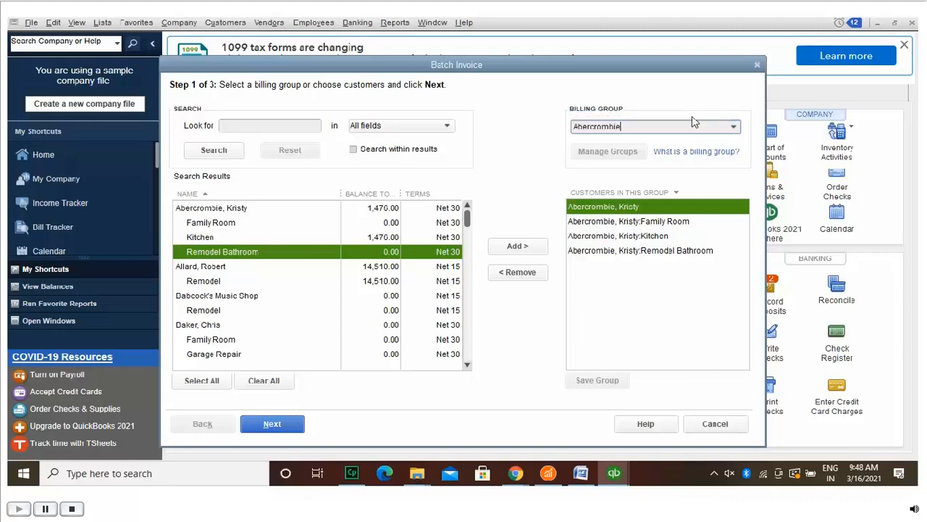
left_click(733, 126)
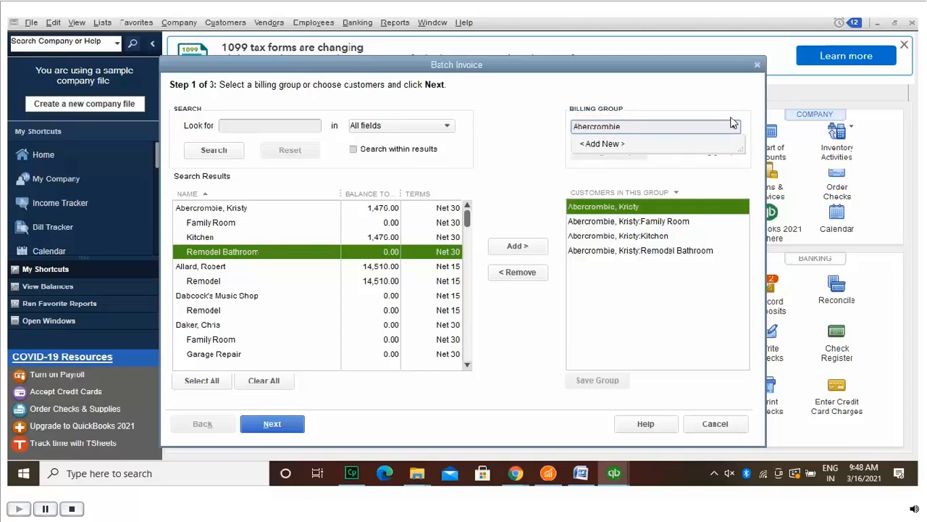
Step: Create a new billing group named with the customer's surname and select it
left_click(687, 142)
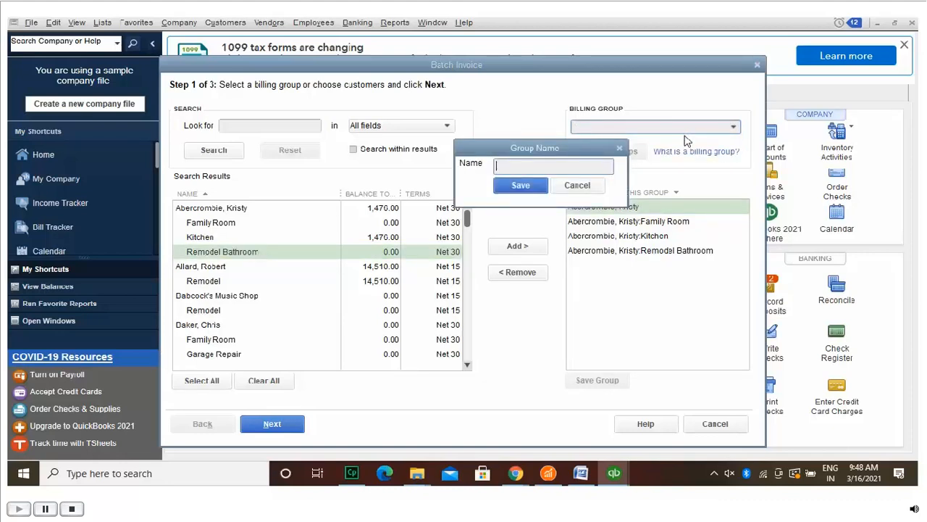
type("Abercrombie")
left_click(540, 183)
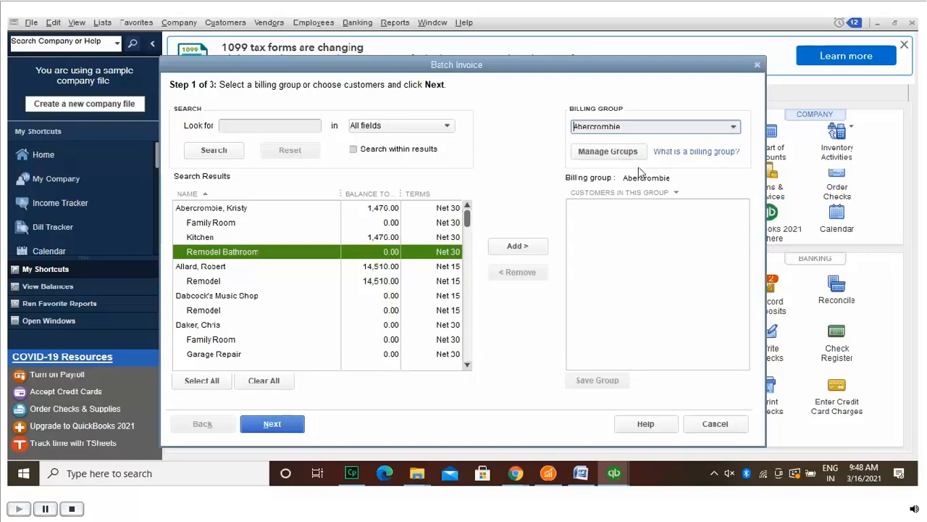
left_click(733, 126)
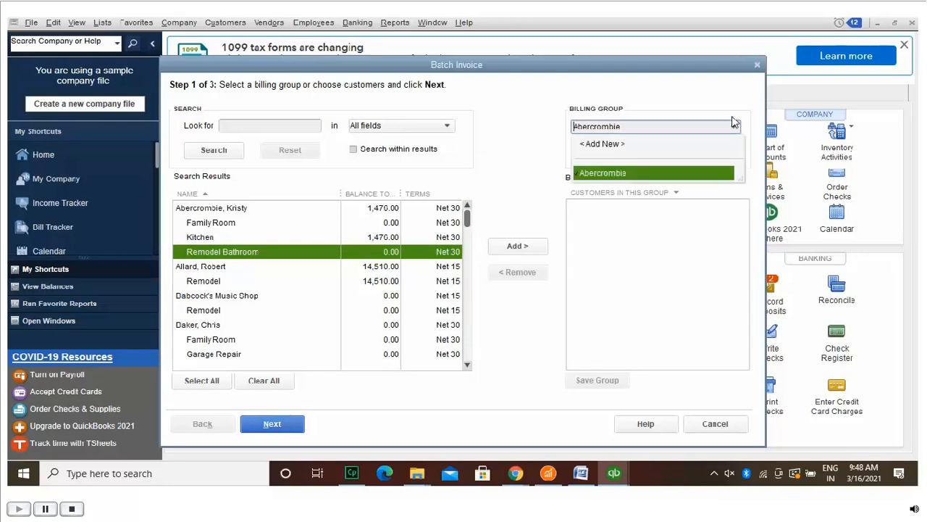
left_click(655, 171)
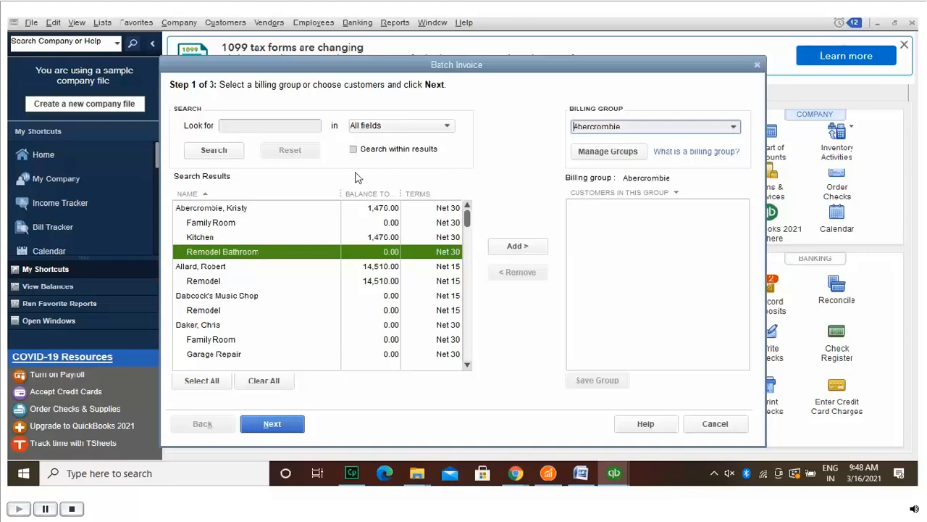
Step: Add the parent customer to the new billing group and save the group
left_click(250, 204)
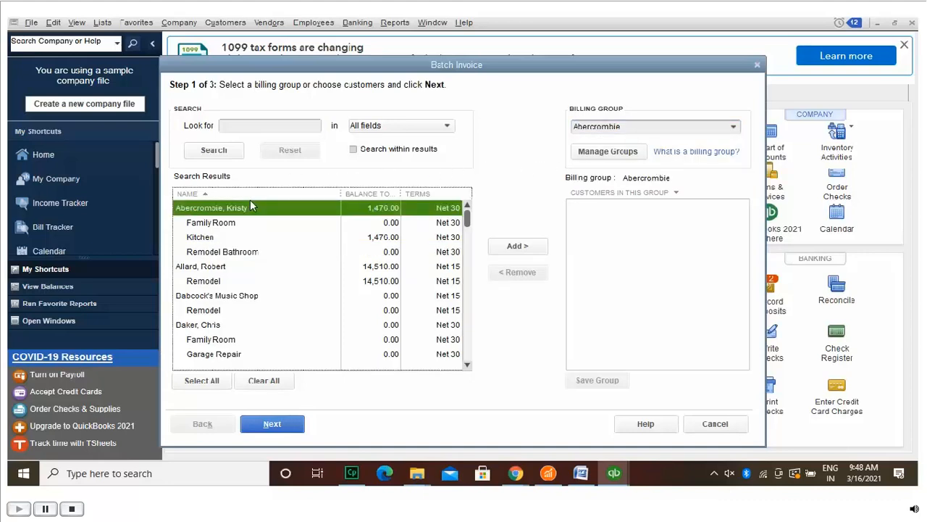
left_click(520, 245)
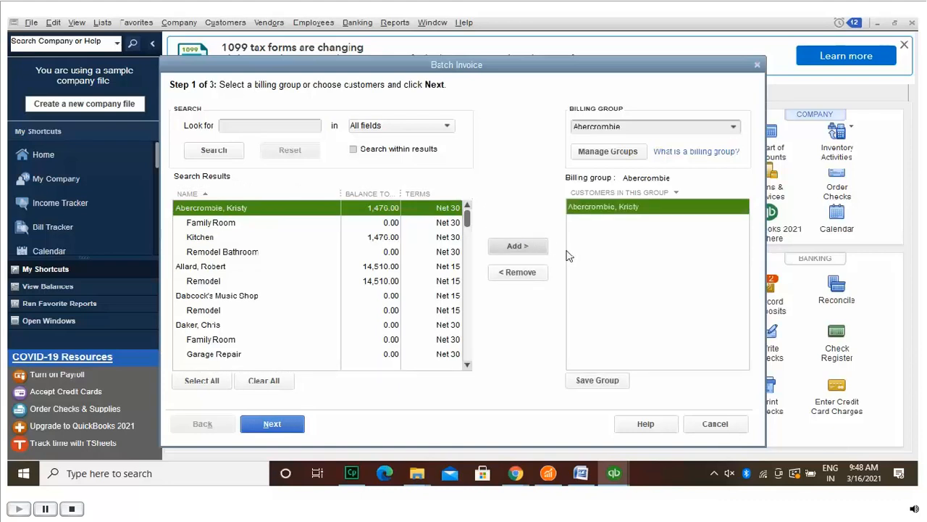
left_click(611, 378)
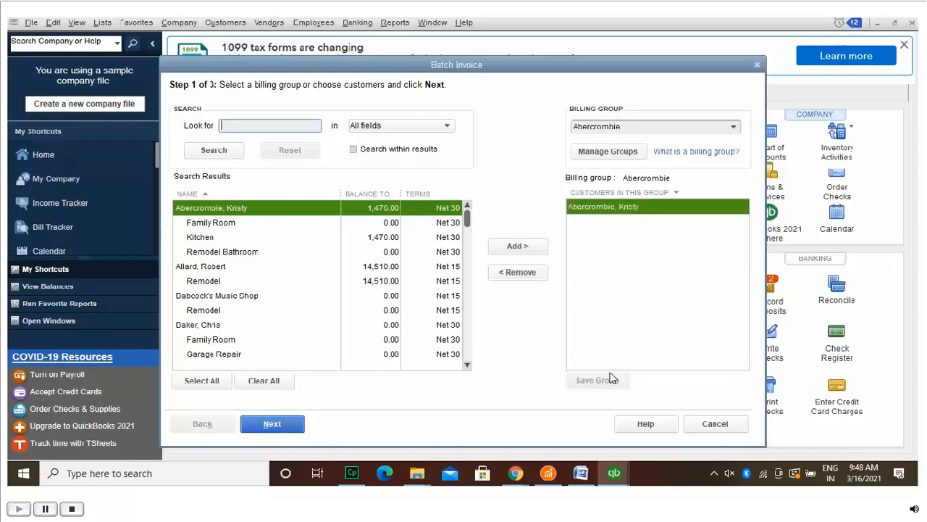
left_click(622, 148)
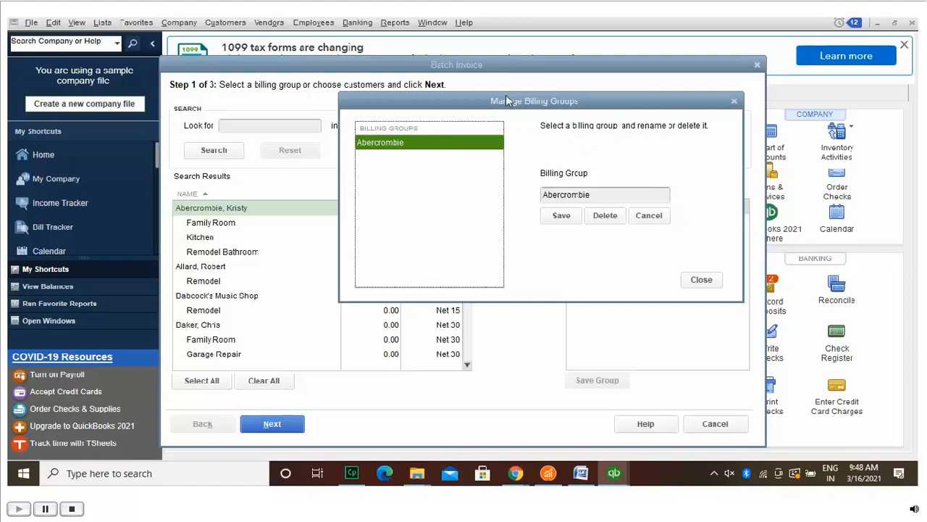
Step: Save and close Manage Billing Groups, reopen it, edit the group name (typing 1), and save
left_click_drag(506, 97, 502, 70)
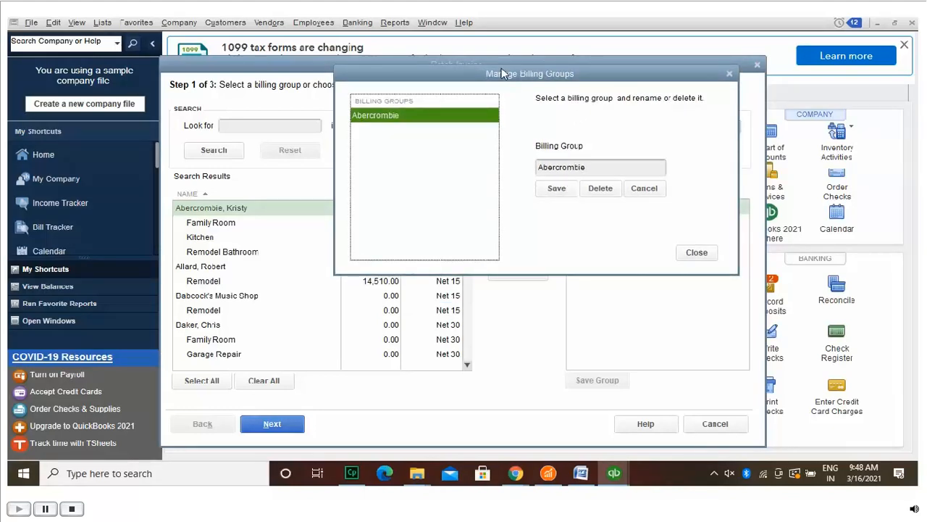
left_click(561, 185)
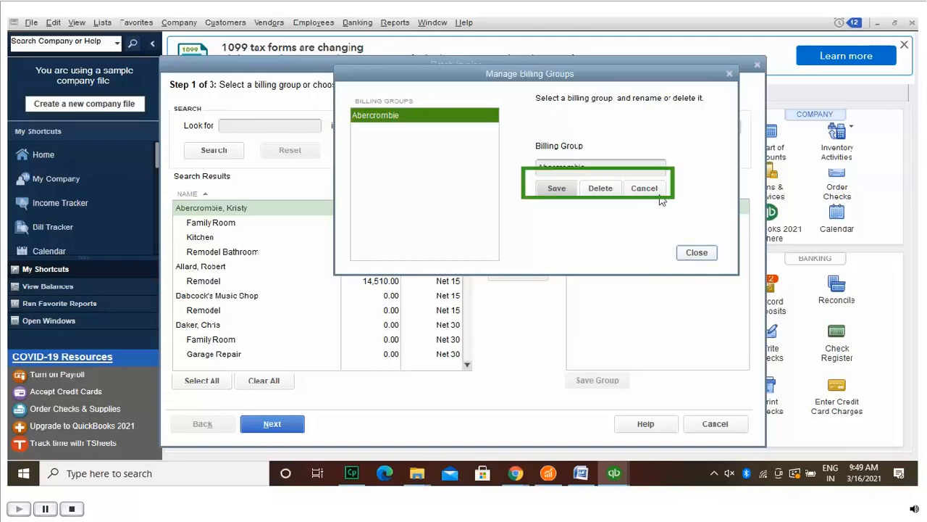
left_click(697, 250)
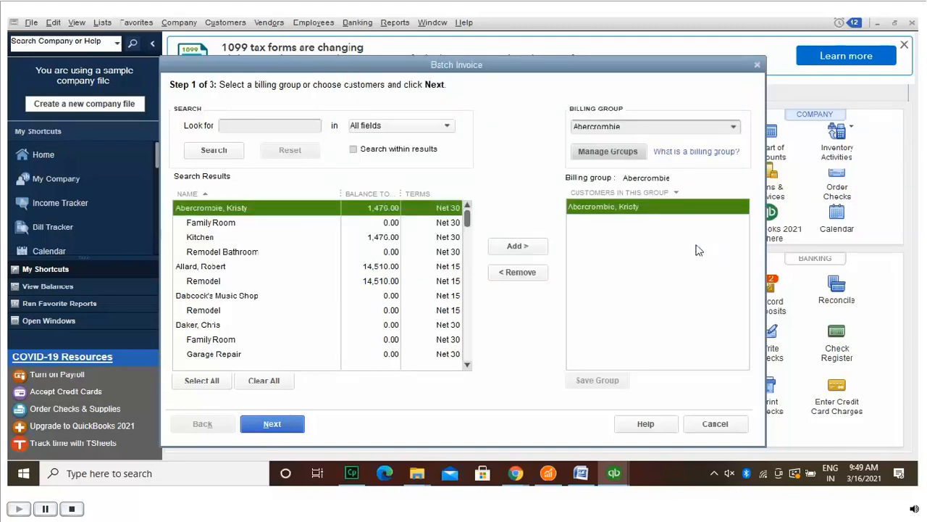
left_click(619, 143)
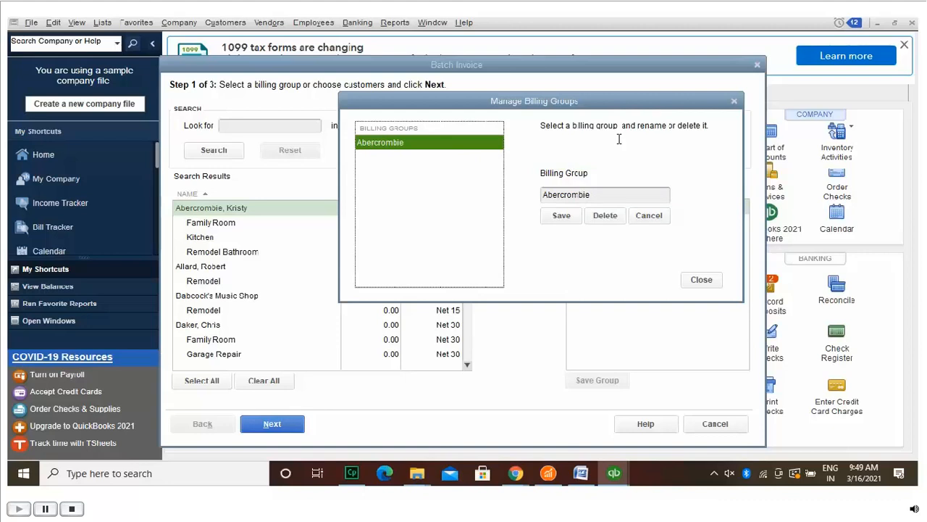
left_click(592, 187)
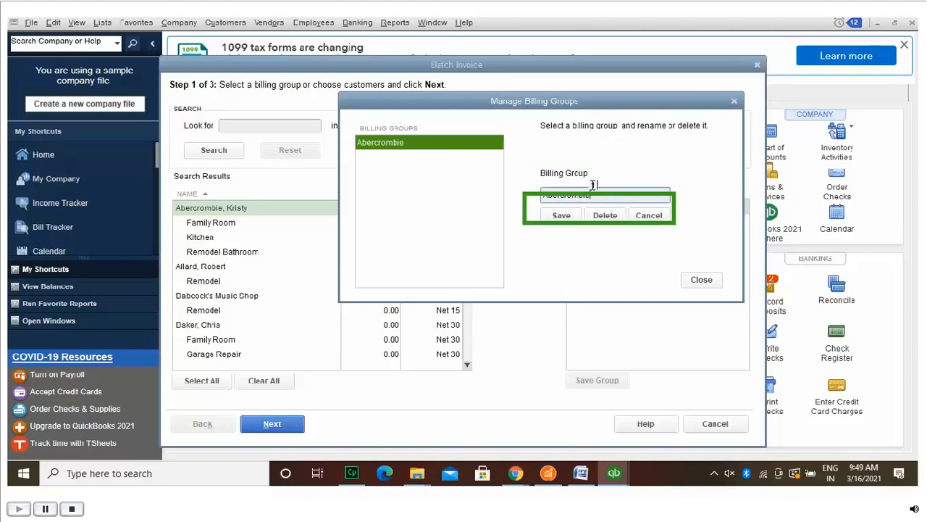
type("1")
left_click(558, 215)
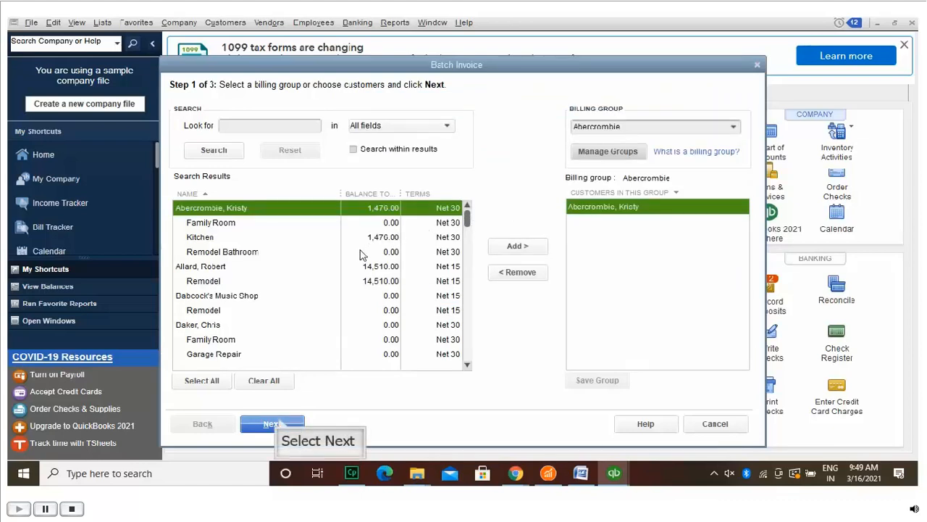
Step: Switch the batch invoice template to Finance Charge
left_click(276, 423)
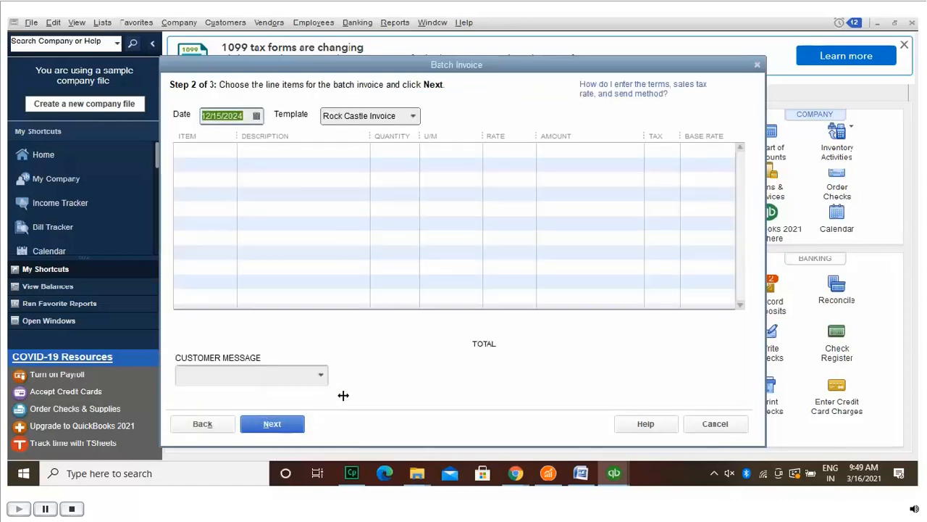
left_click(413, 113)
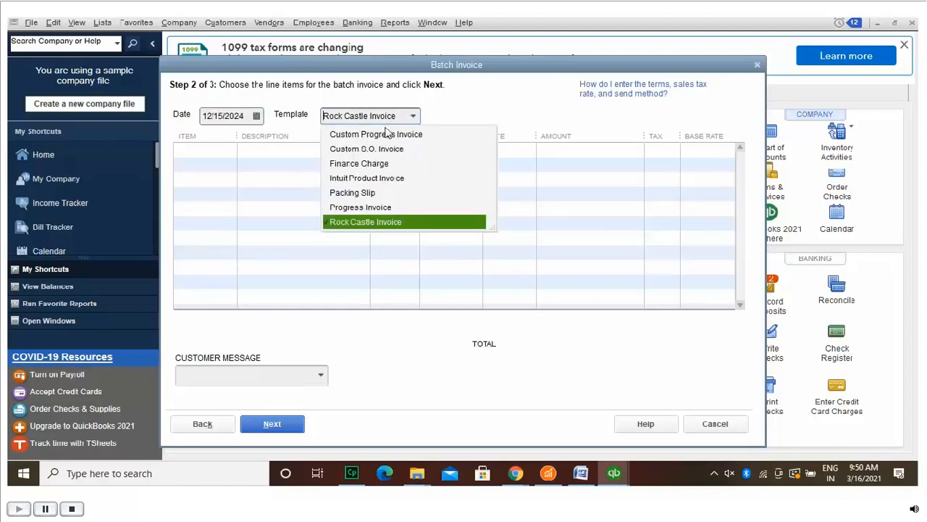
left_click(384, 161)
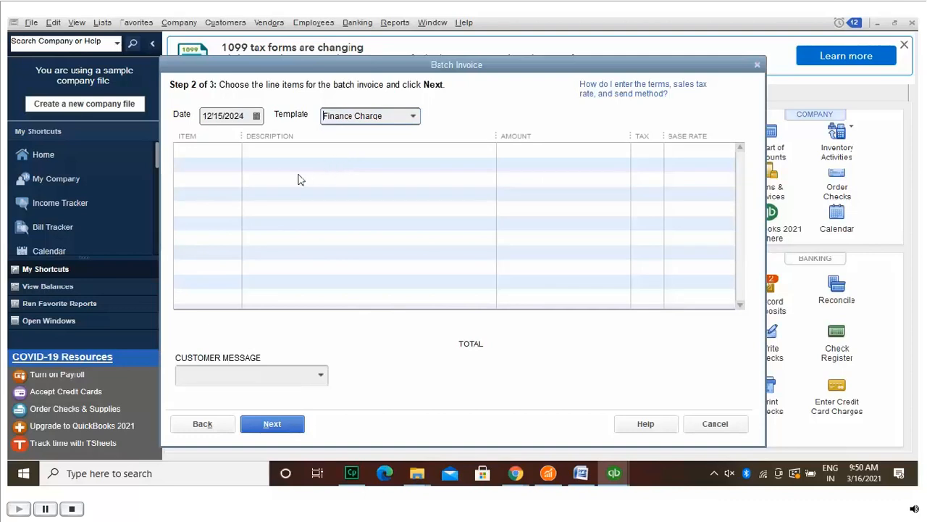
Step: Add the Family Room and Kitchen jobs to the billing group, save it, and continue
left_click(206, 422)
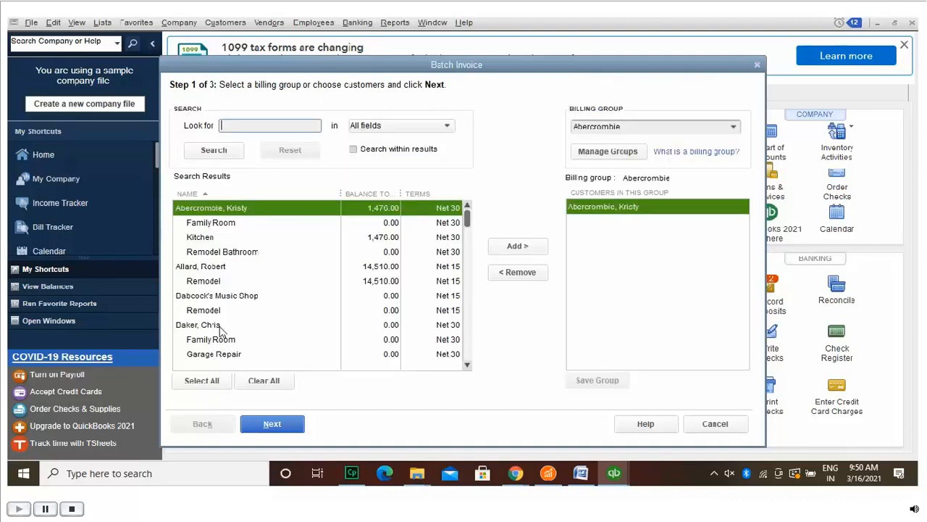
left_click(223, 222)
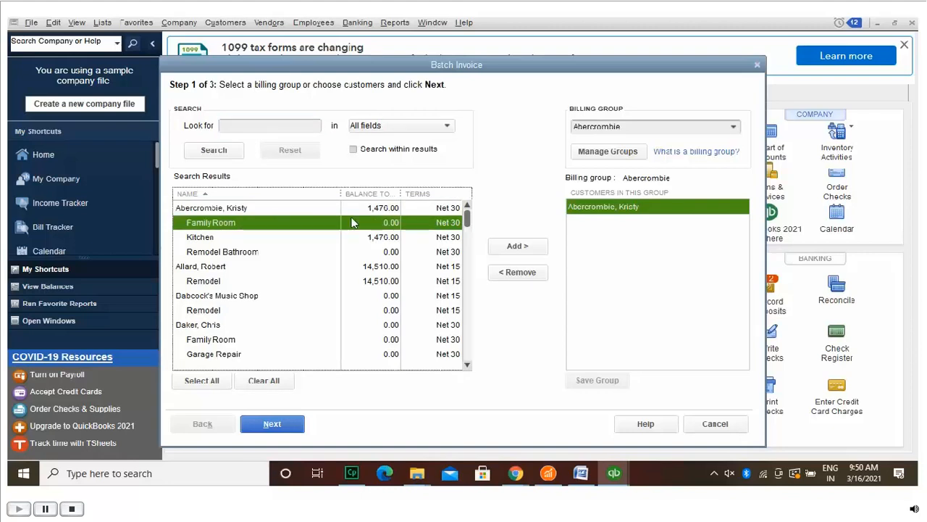
left_click(529, 247)
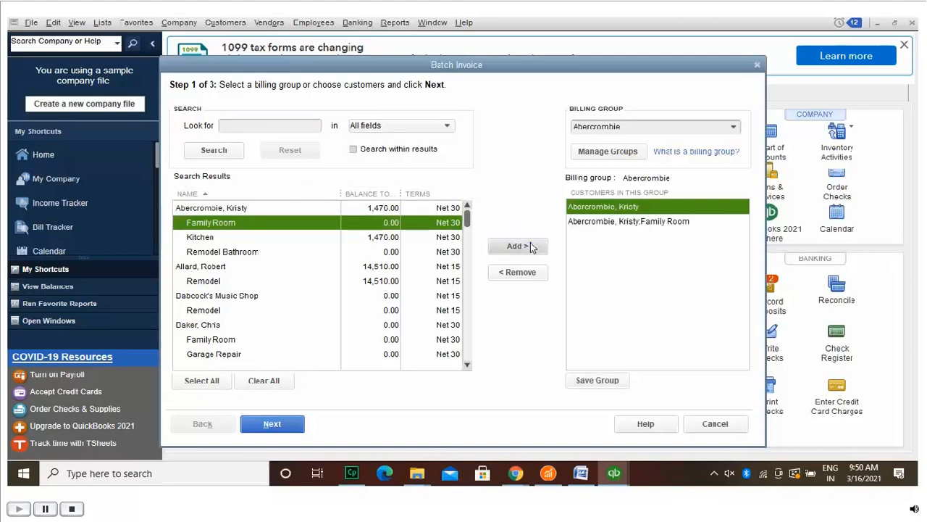
left_click(287, 240)
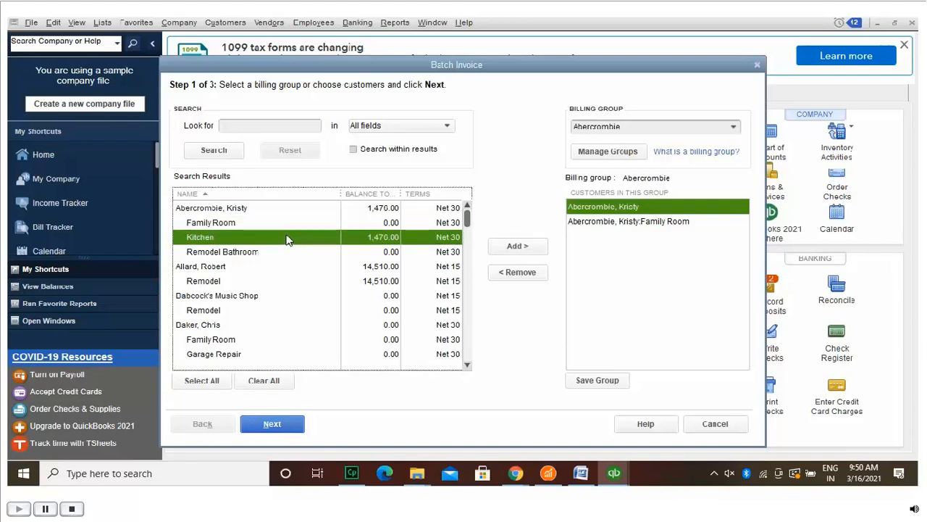
left_click(523, 244)
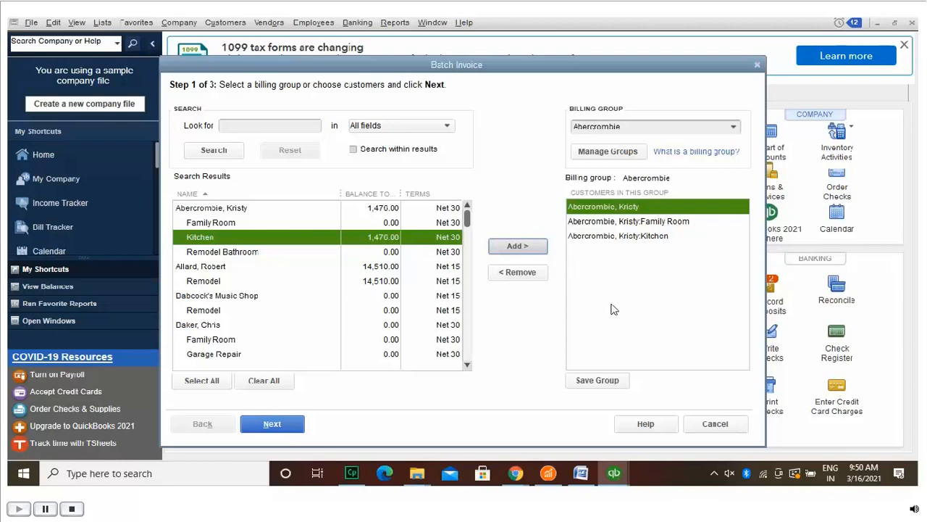
left_click(620, 378)
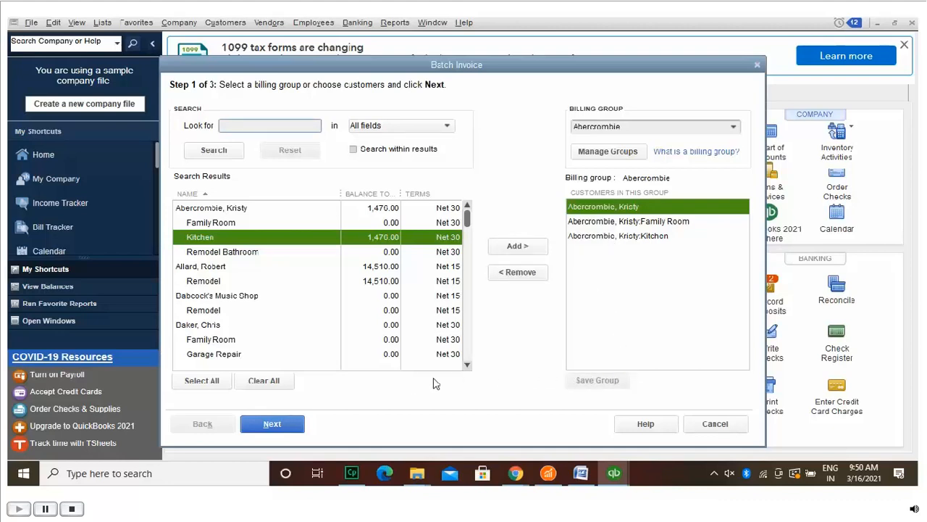
left_click(287, 423)
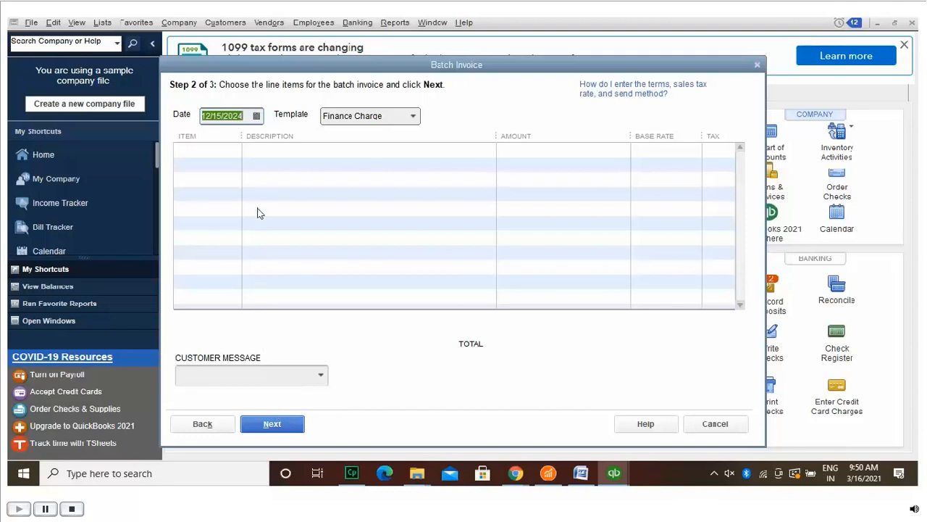
Step: Keep the invoice date unchanged and set the first batch line item to Concrete Slab
left_click(256, 115)
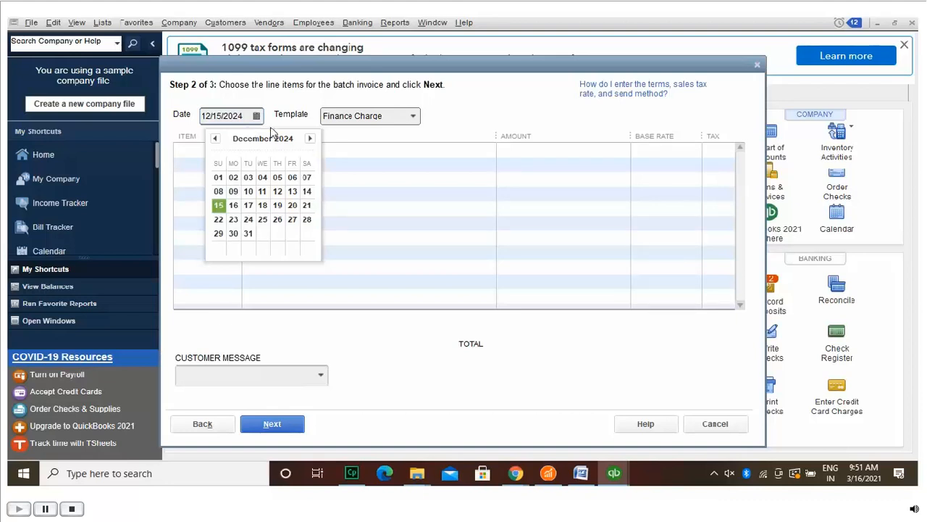
left_click(304, 107)
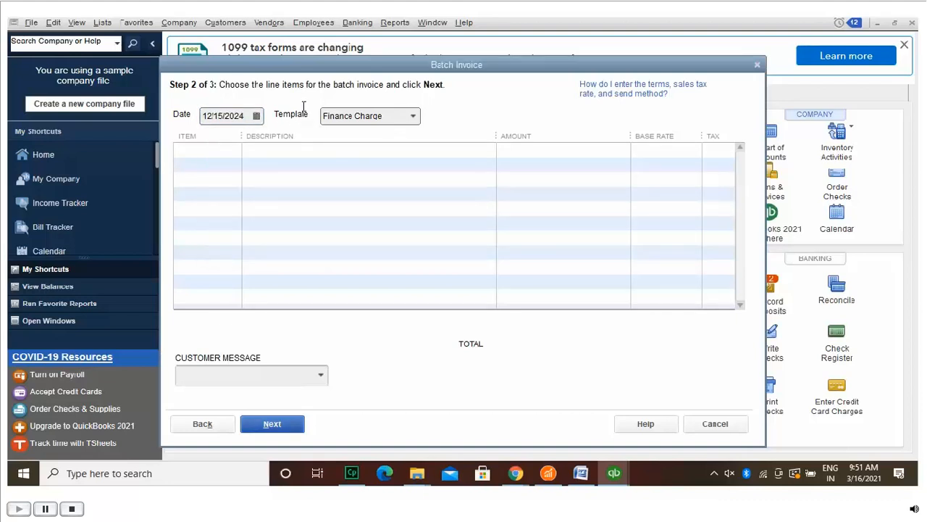
left_click(224, 151)
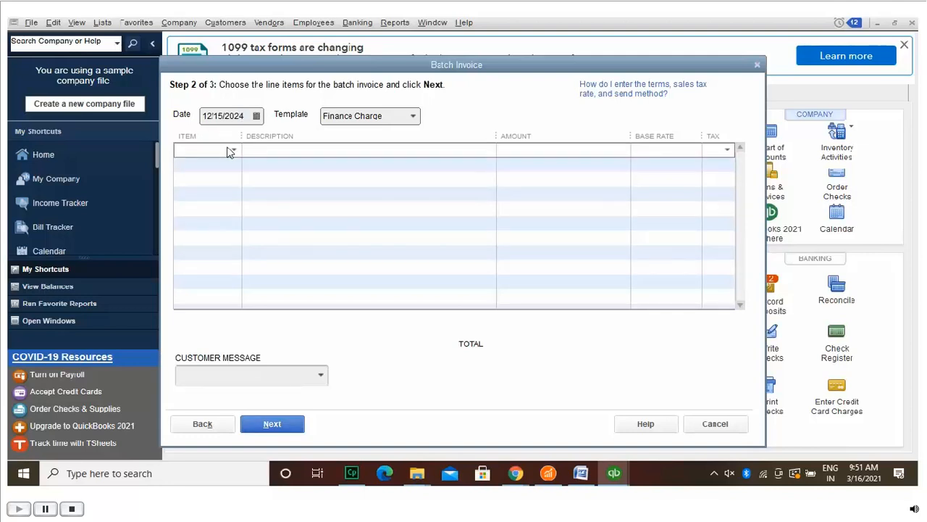
left_click(233, 149)
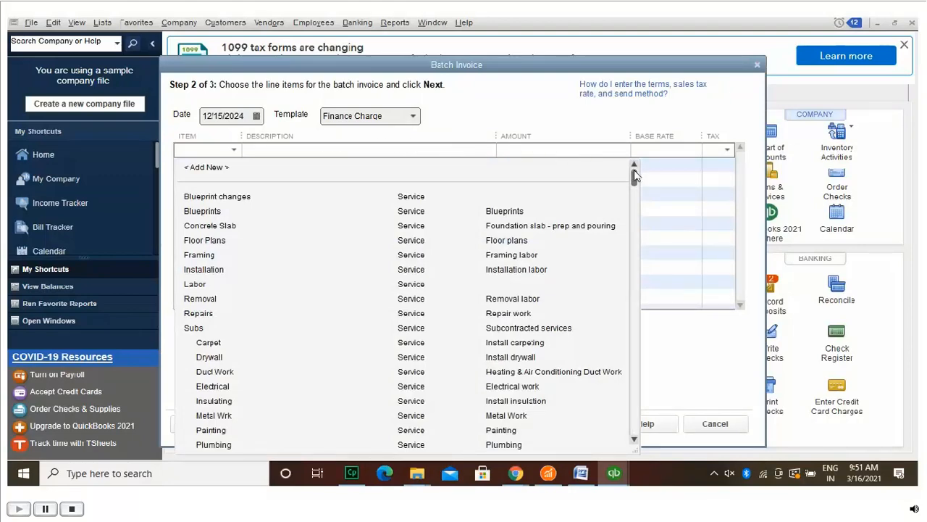
left_click_drag(633, 174, 638, 152)
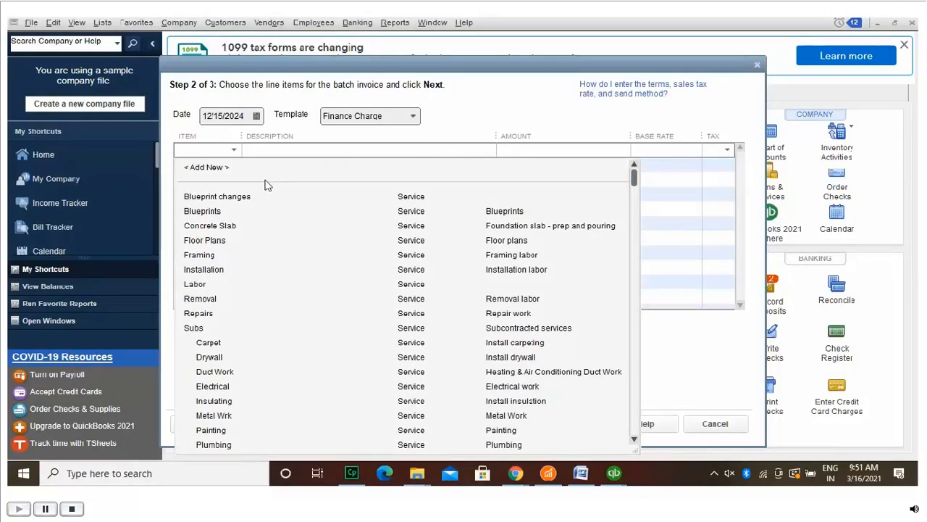
left_click(222, 239)
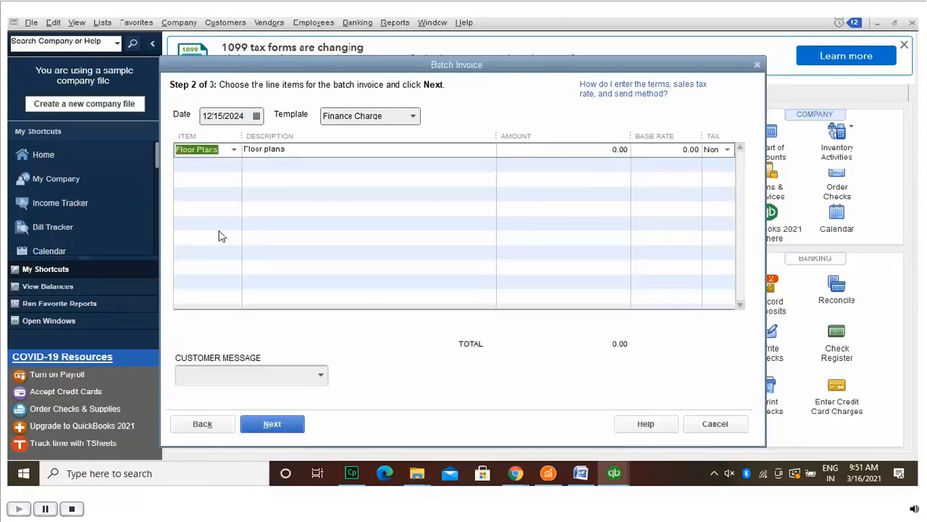
left_click(234, 149)
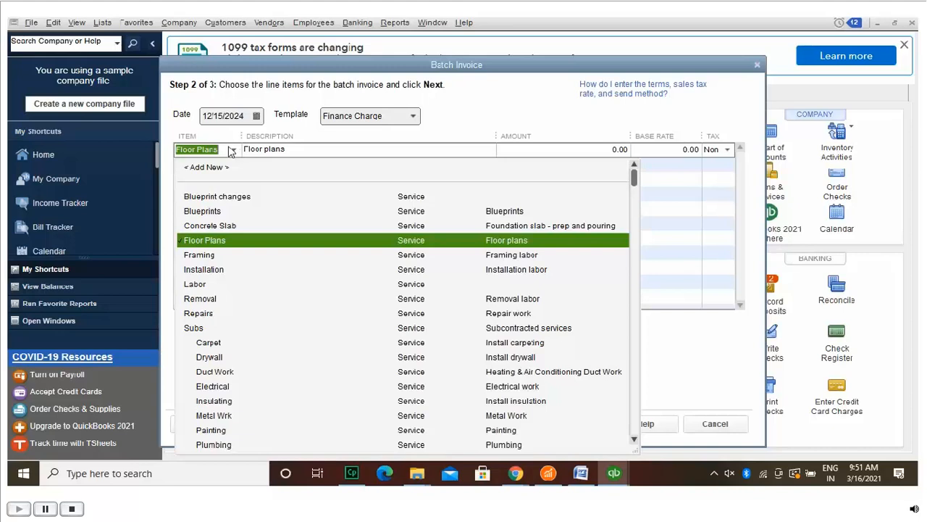
left_click(223, 224)
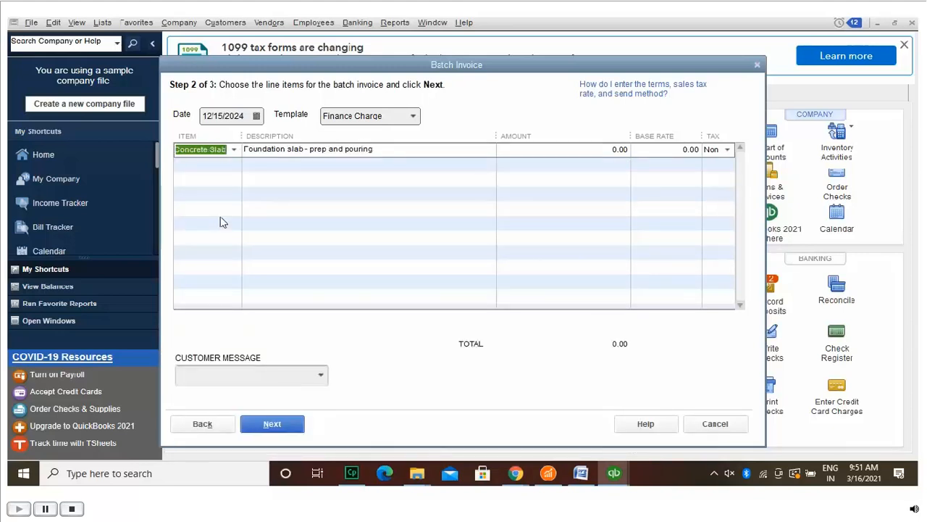
Step: Give the Concrete Slab line amount 123.00 and base rate 121.00, then review the invoices
left_click(614, 148)
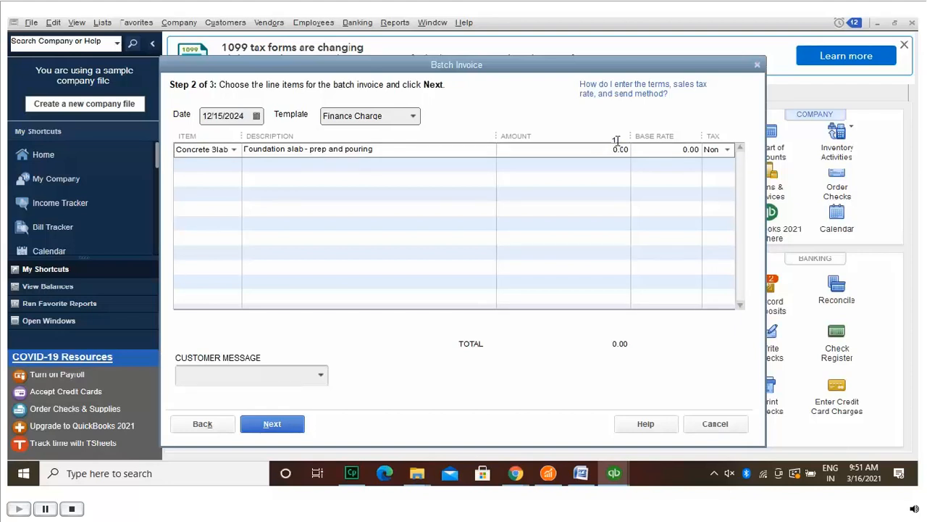
type("123")
key("Tab")
left_click(687, 145)
type("121")
left_click(672, 182)
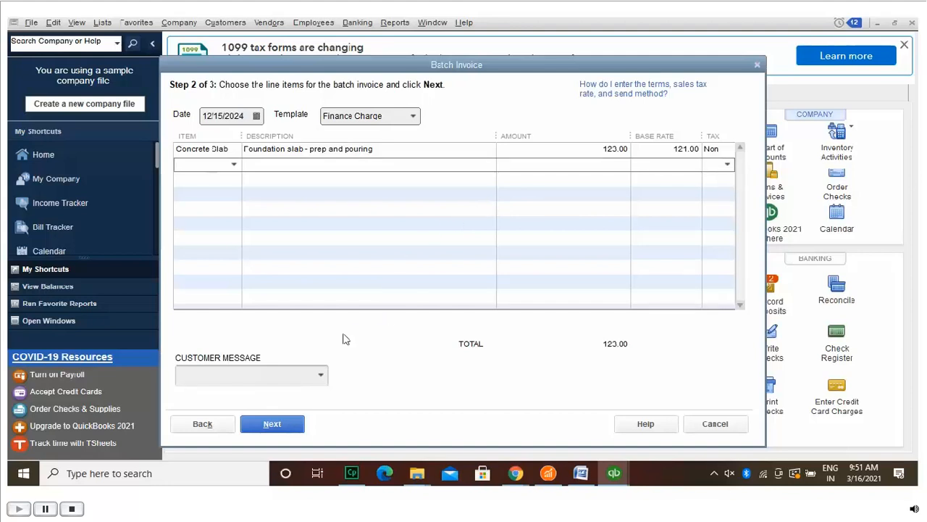
left_click(296, 422)
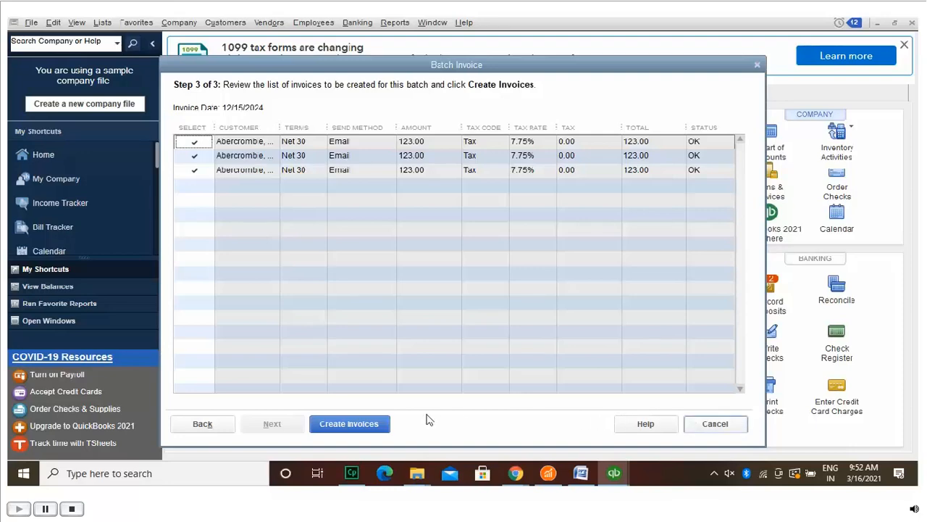
Step: Create the three 123.00 batch invoices and close the summary dialog
left_click(377, 421)
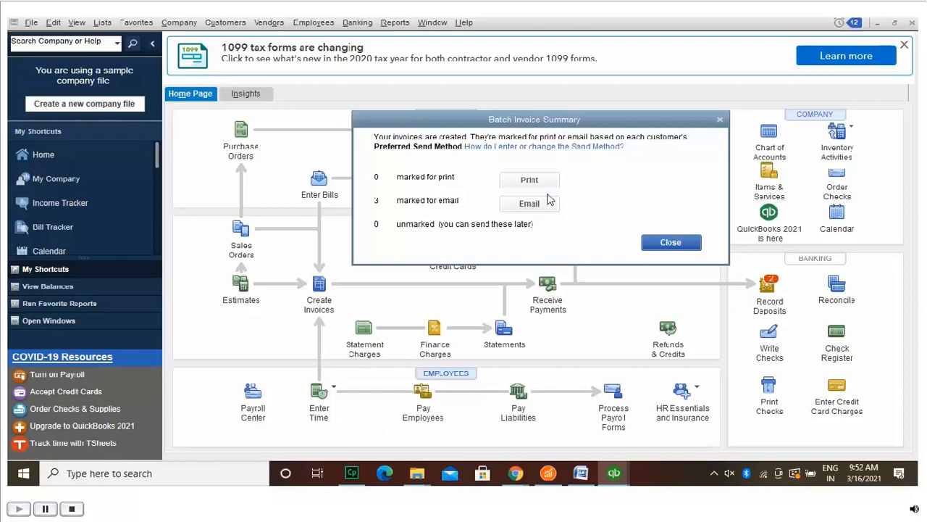
left_click(695, 237)
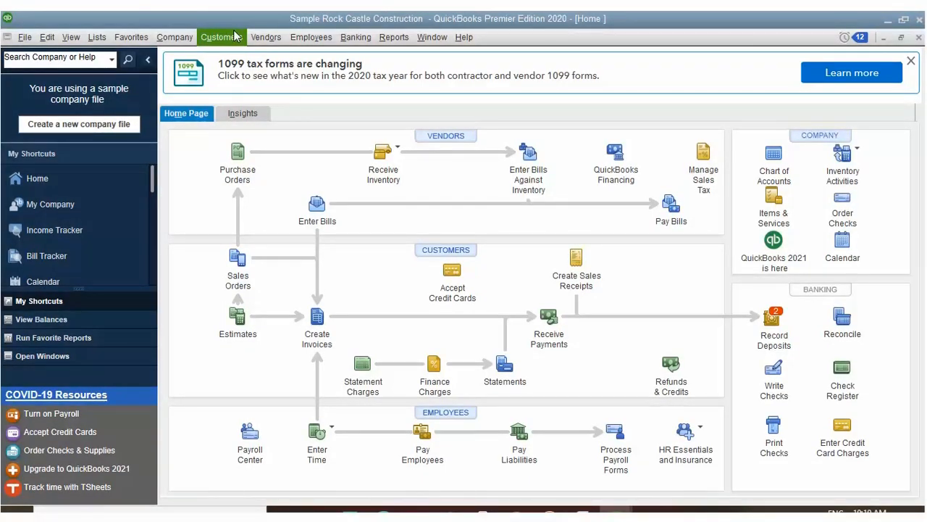
Step: Start sales receipt 3009 for the customer with class Remodel, date 11/15/2024, paid by check
left_click(234, 36)
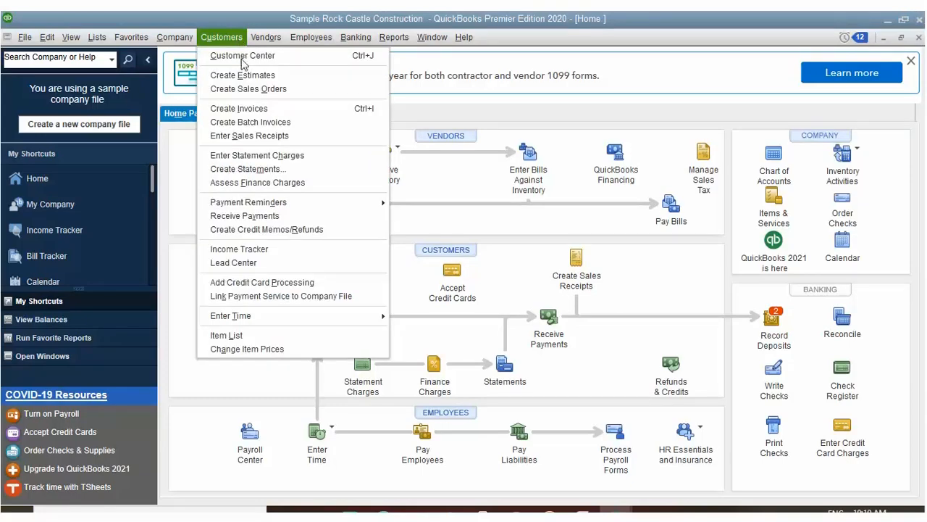
left_click(245, 130)
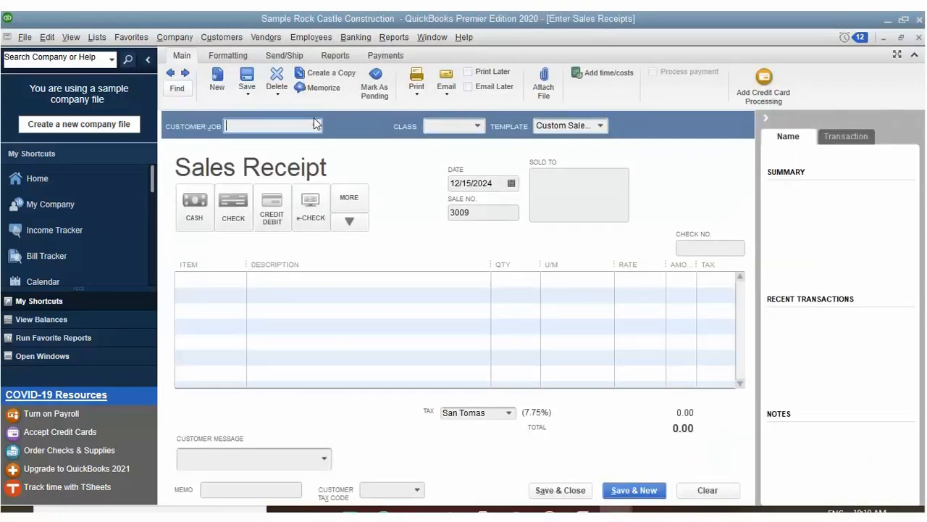
left_click(315, 123)
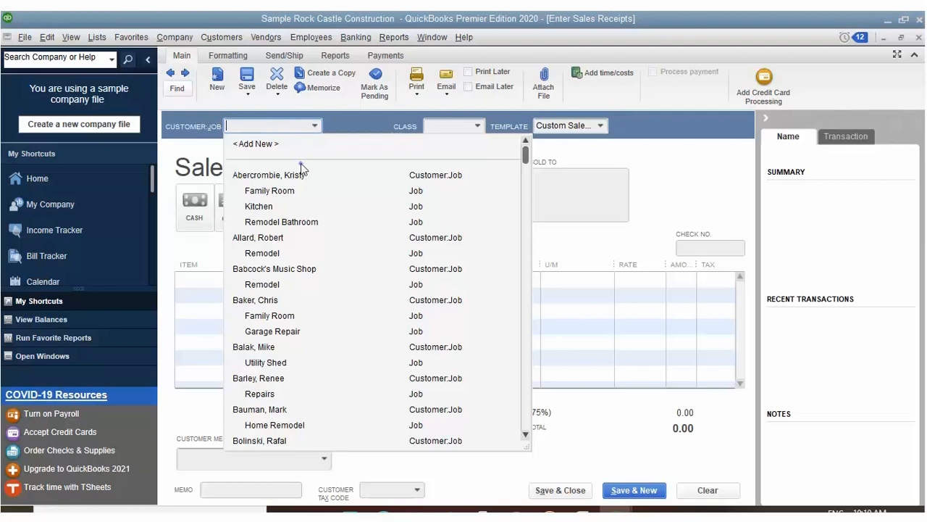
left_click(301, 171)
left_click(478, 124)
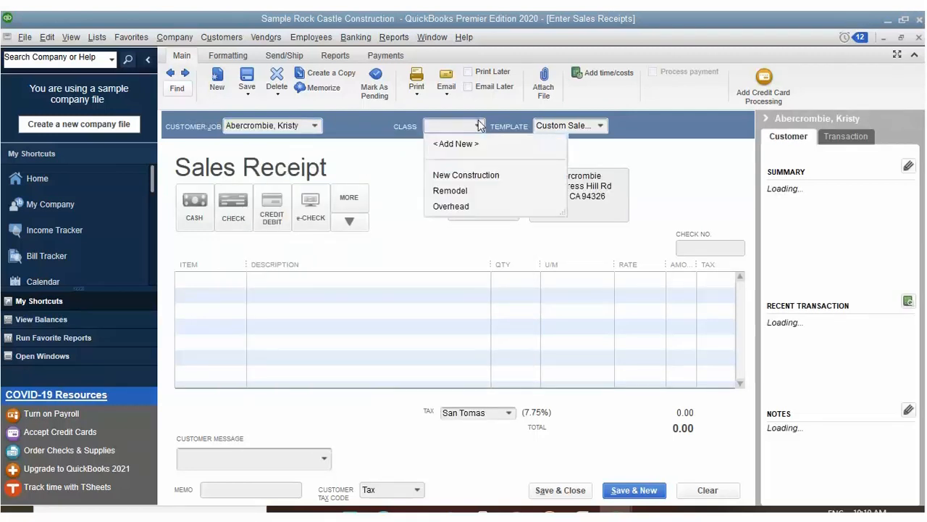
left_click(464, 190)
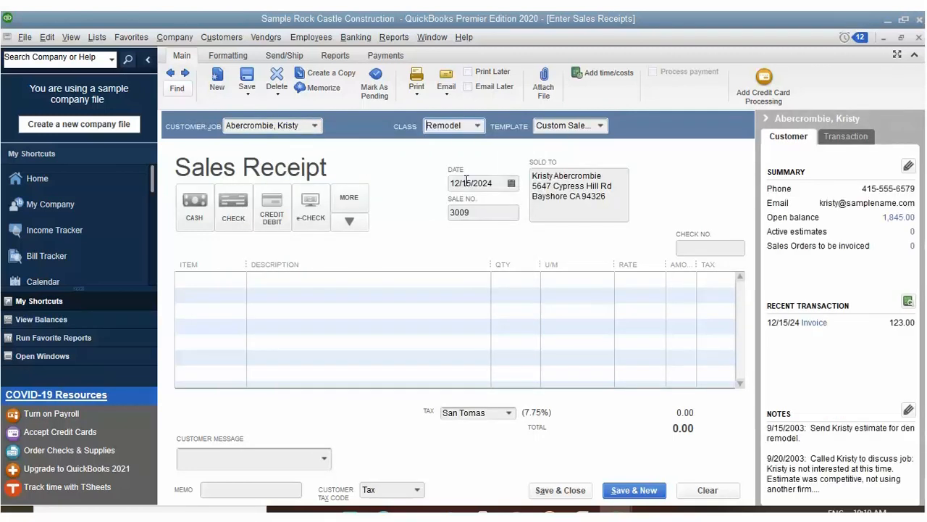
left_click(458, 173)
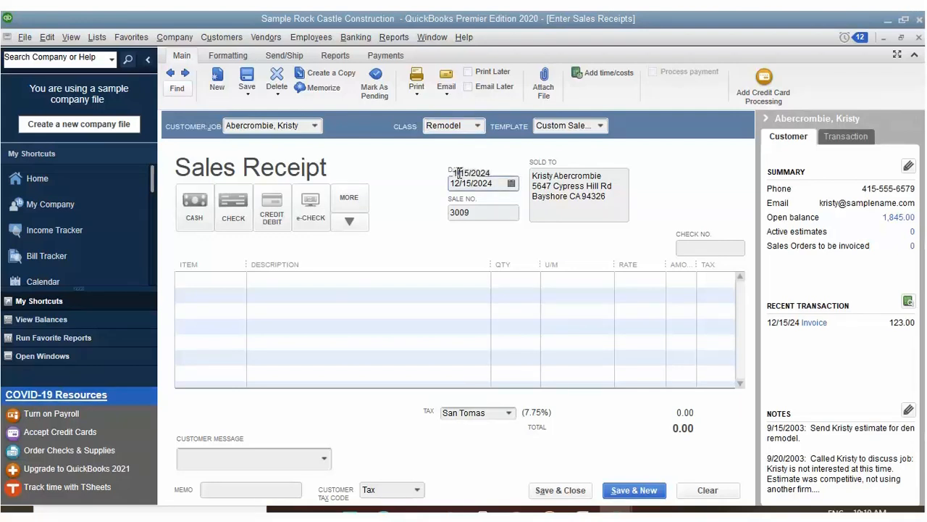
type("1")
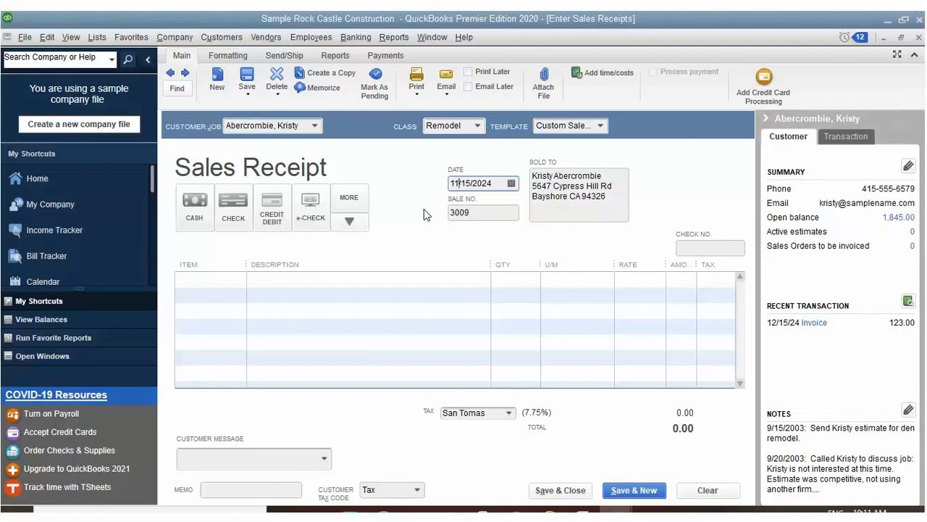
left_click(233, 201)
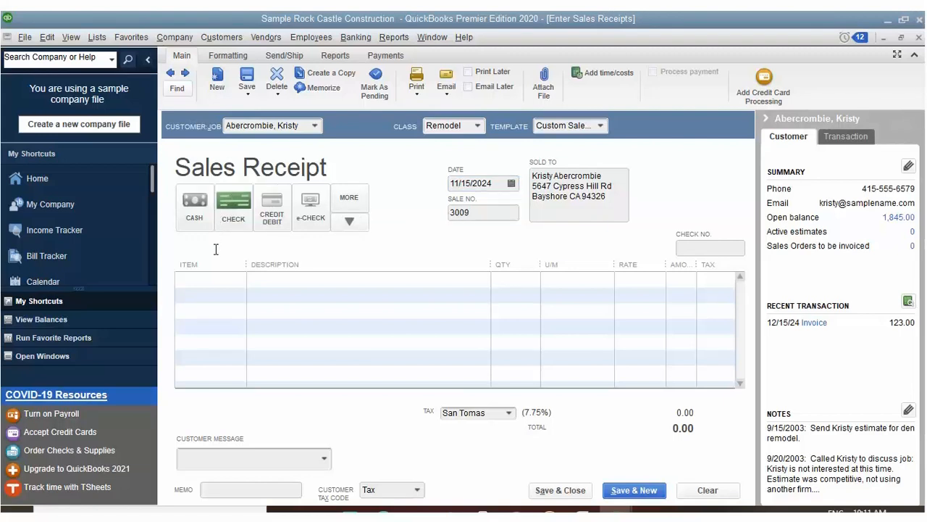
Step: Put the Subs:Carpet (Install carpeting) item on the sales receipt's first line
left_click(215, 276)
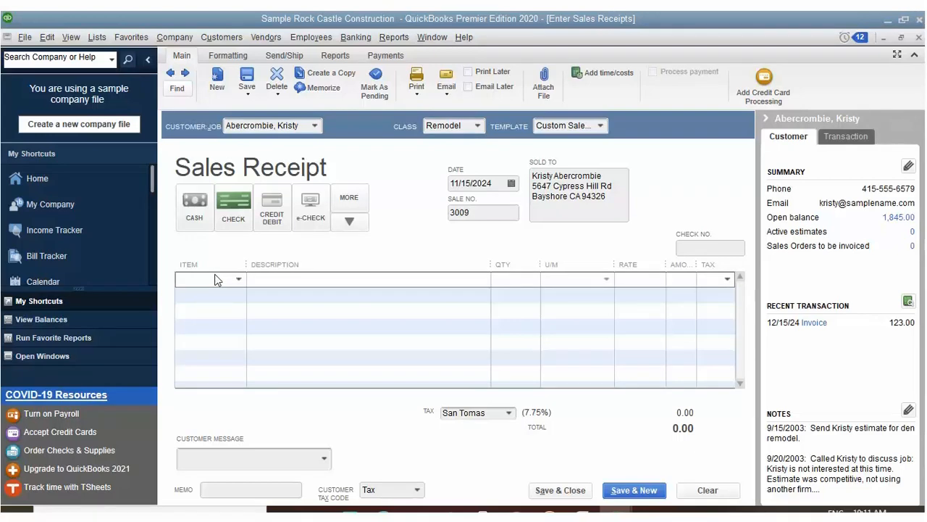
left_click(239, 278)
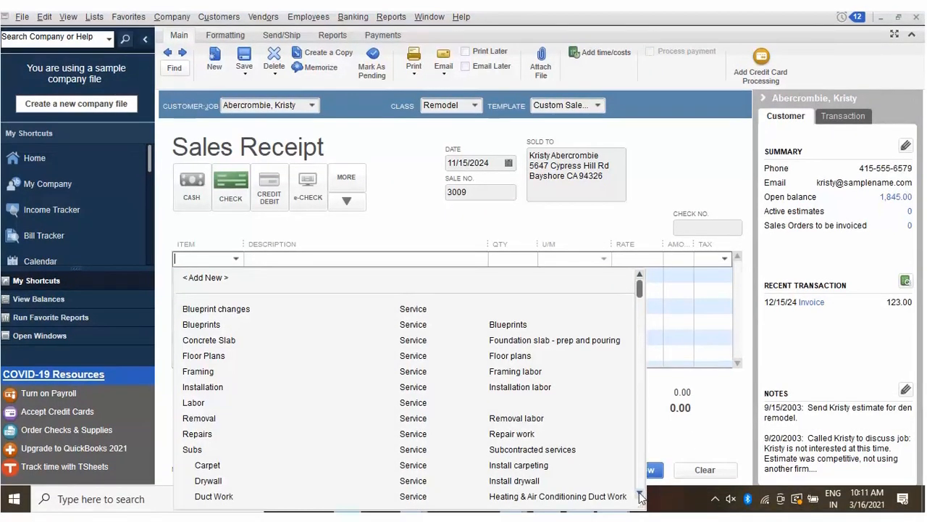
left_click(642, 511)
left_click(643, 512)
left_click(642, 512)
left_click(640, 493)
left_click(640, 493)
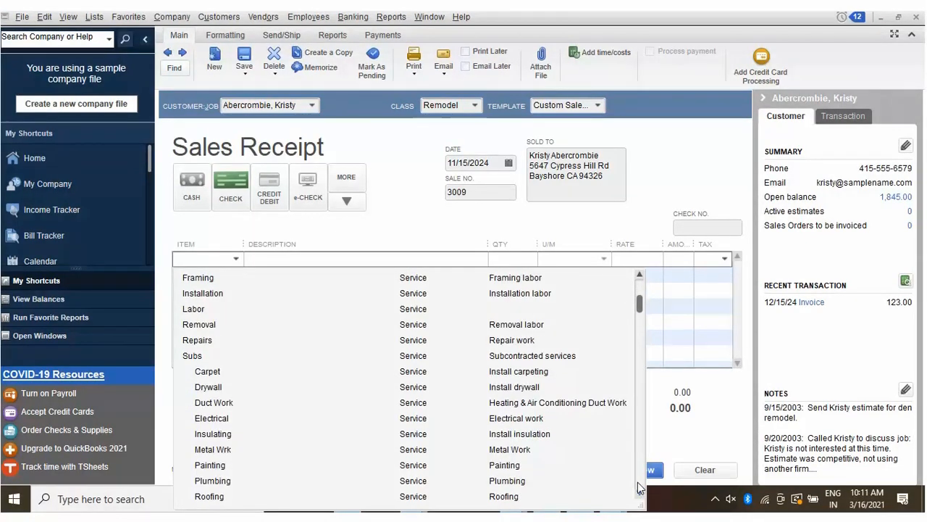
left_click(639, 486)
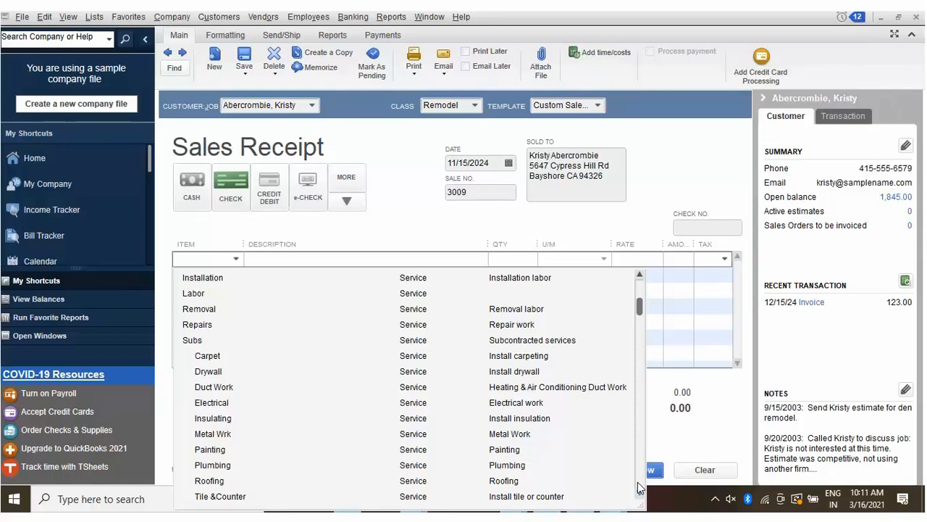
left_click(639, 487)
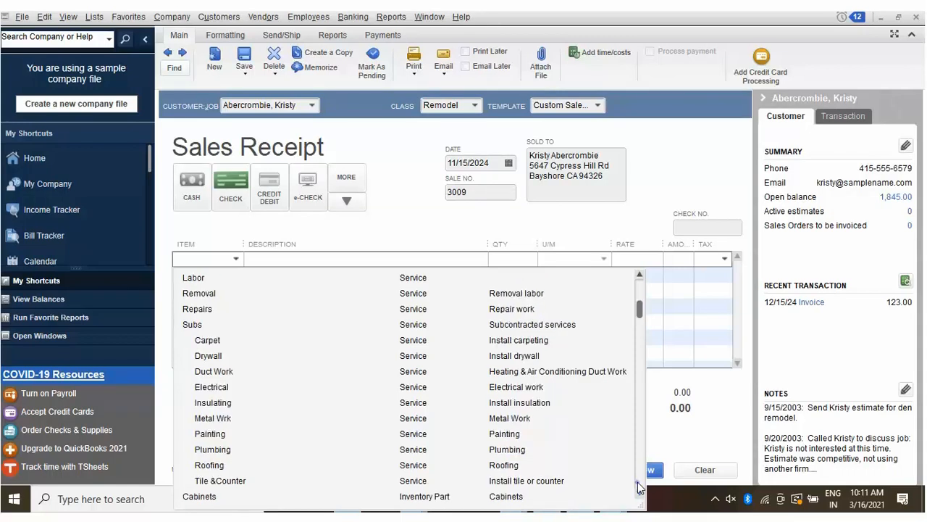
left_click(638, 487)
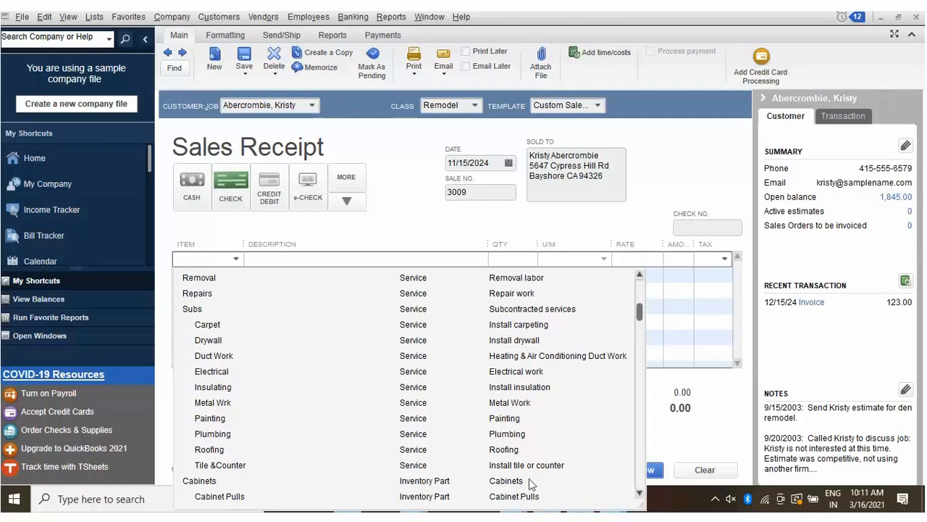
left_click(219, 320)
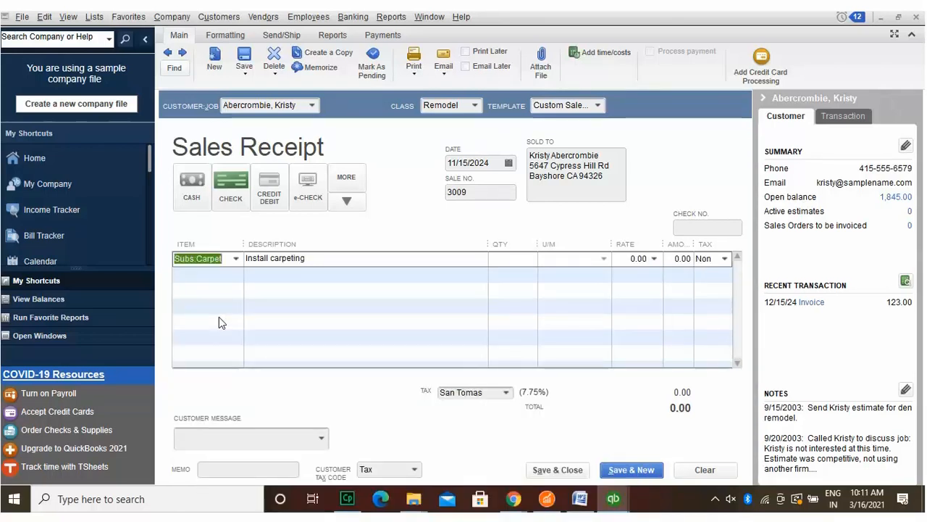
Step: Give the carpet line a rate of 125.00 and a quantity of 9
left_click(638, 249)
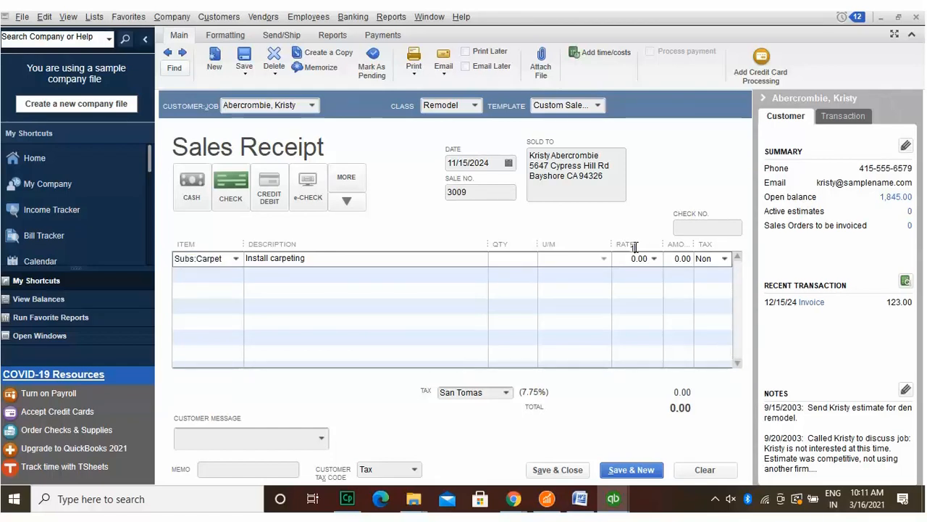
type("125.00")
key("Tab")
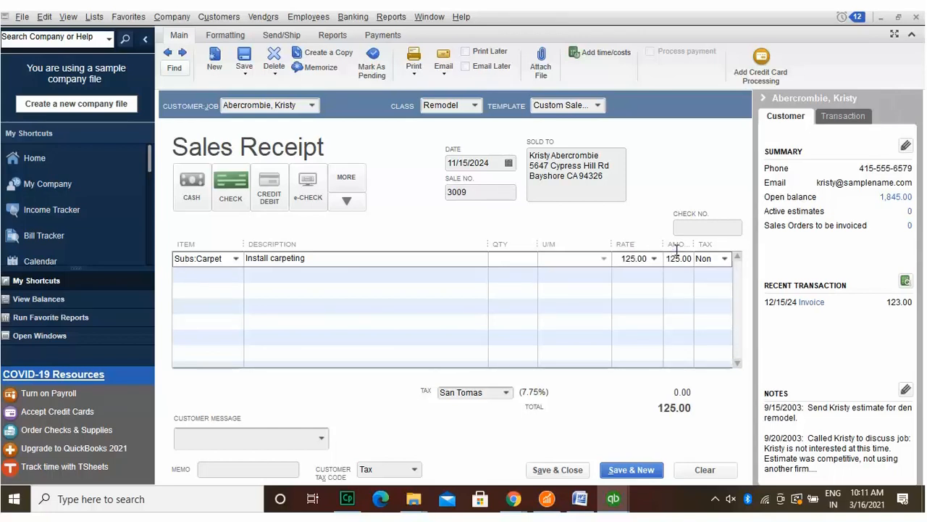
left_click(510, 255)
type("9")
Step: Make the carpet line taxable and apply the San Domingo 7.5% sales tax
left_click(721, 259)
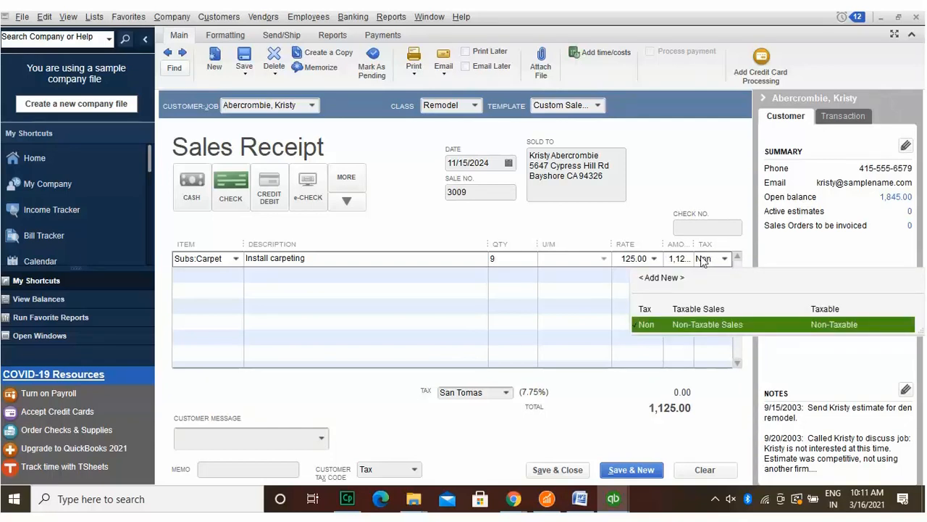
left_click(660, 306)
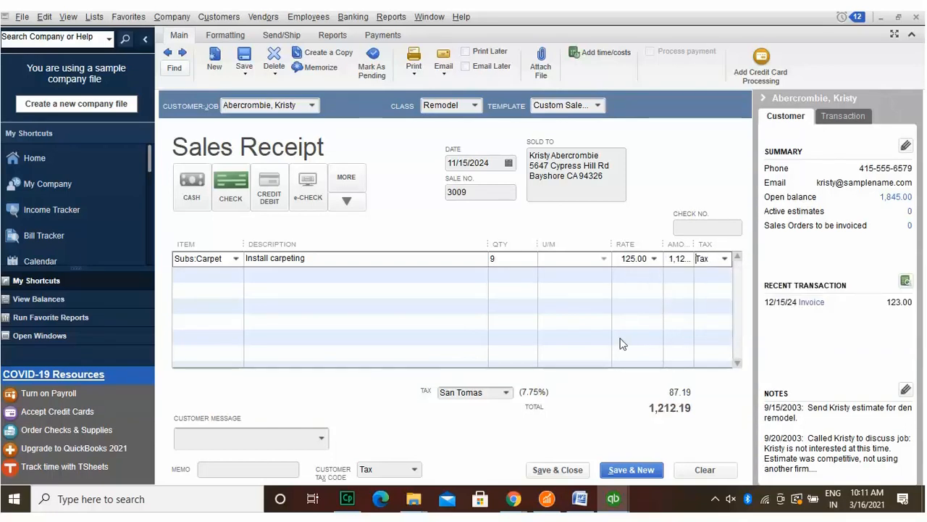
left_click(506, 392)
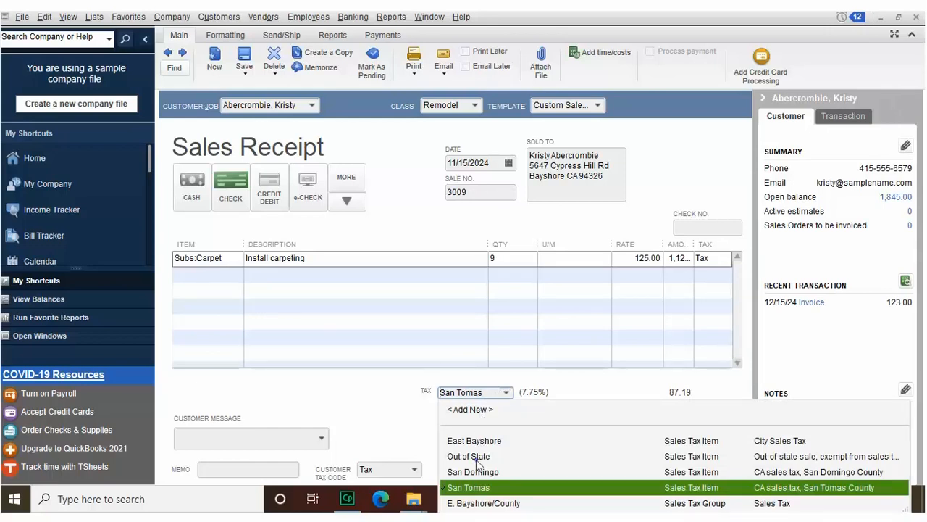
left_click(478, 472)
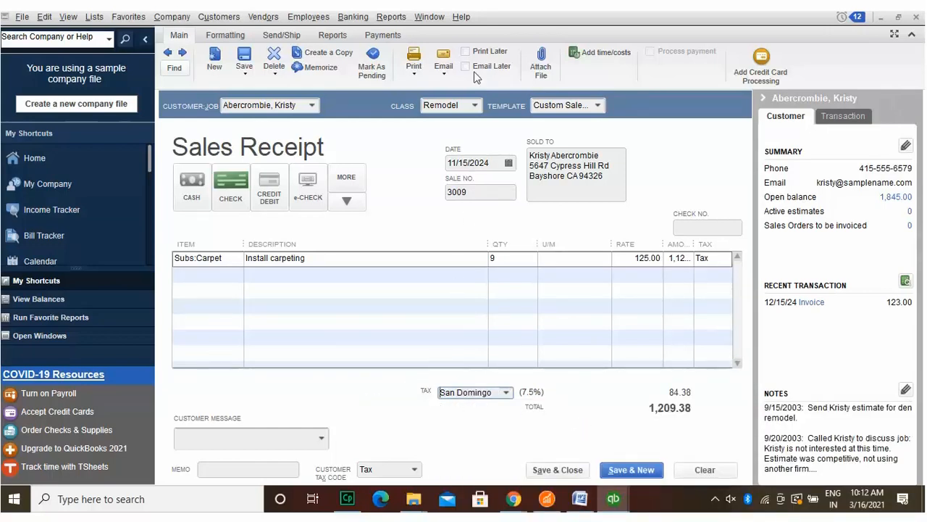
Step: Mark receipt 3009 Print Later and Email Later, then save it and confirm the tax change
left_click(465, 52)
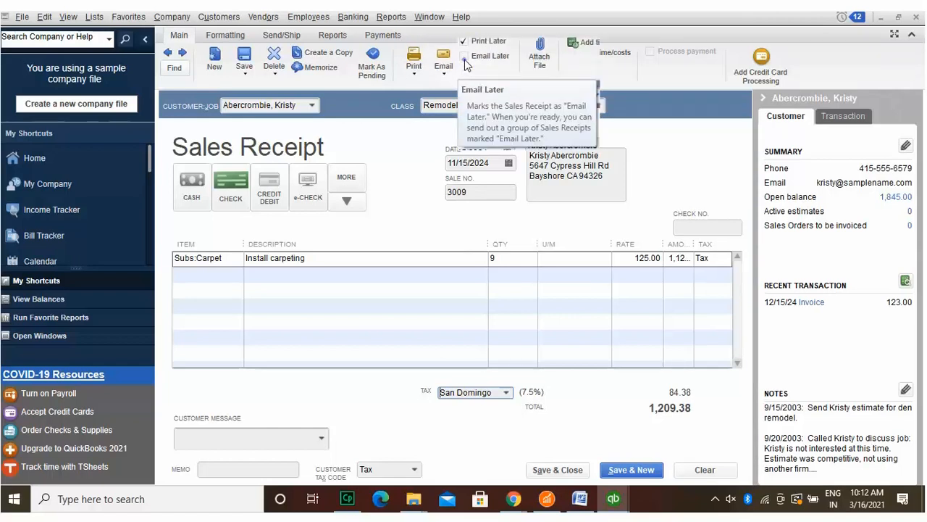
left_click(466, 66)
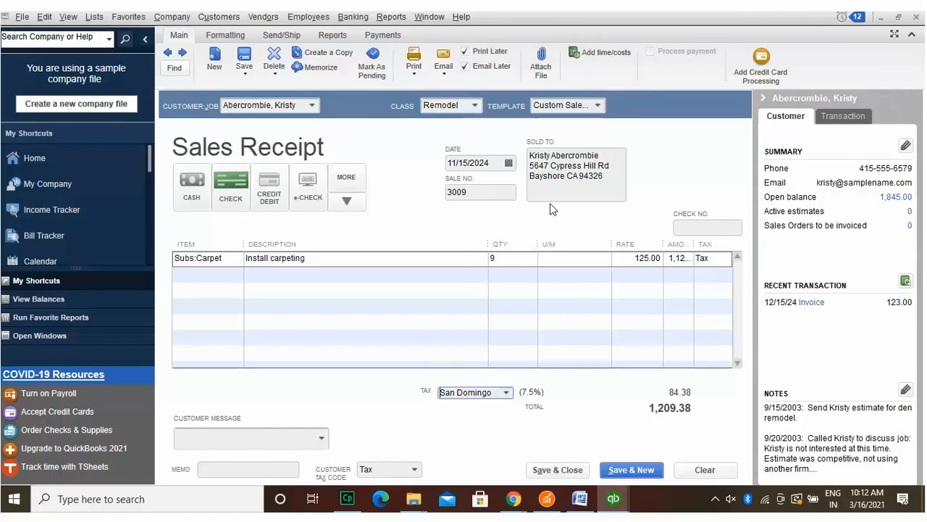
left_click(569, 466)
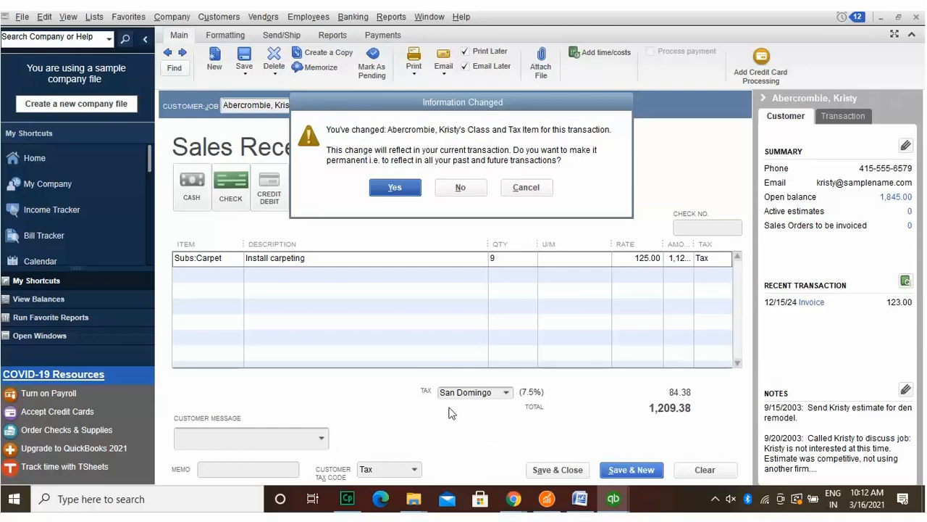
left_click(384, 186)
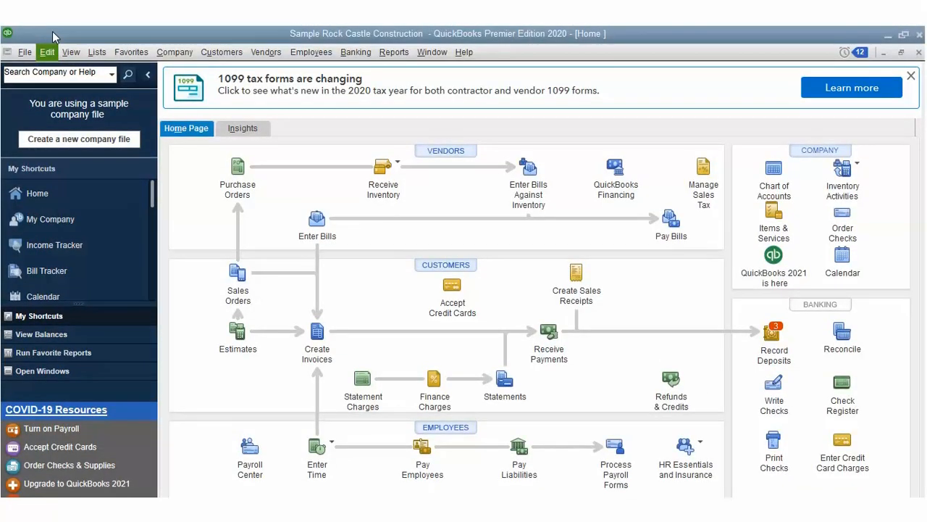
Step: In Finance Charge company preferences, enter a 2.50 minimum charge and 30 grace days, calculated from the due date
key("alt+e")
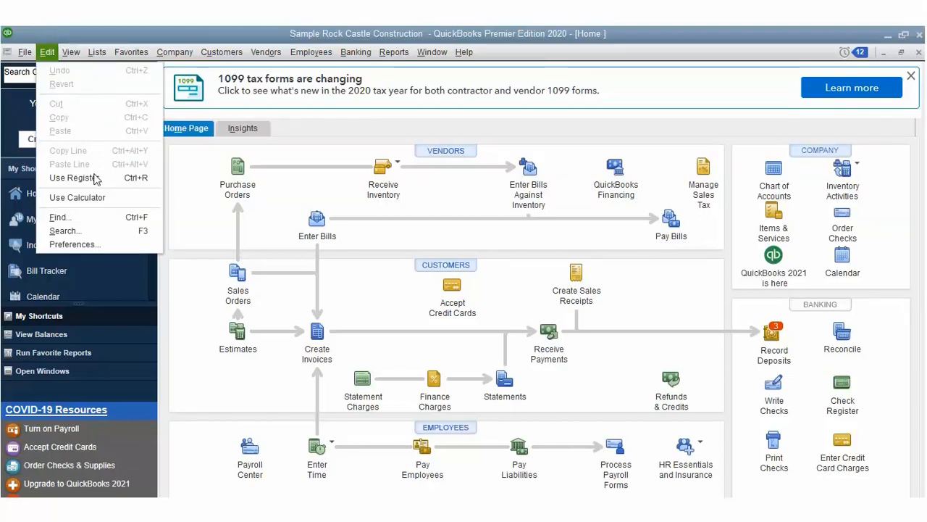
left_click(80, 244)
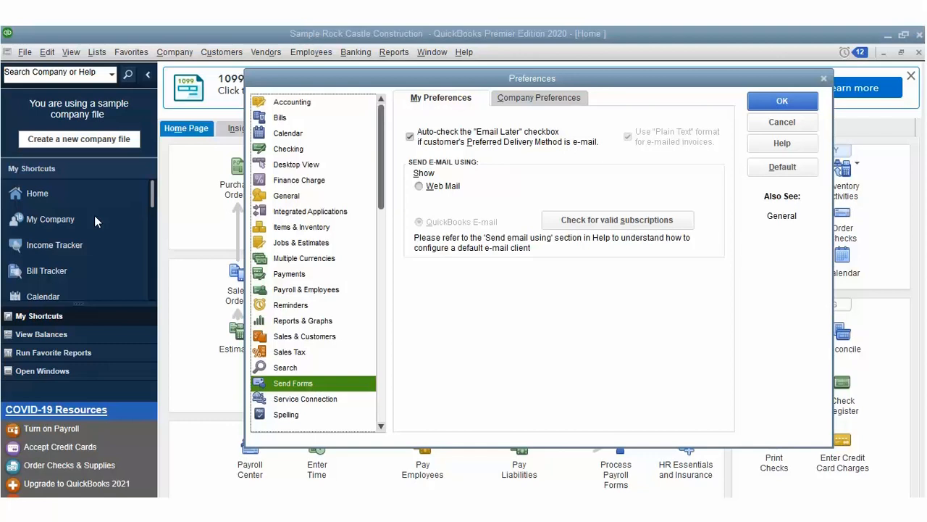
left_click(321, 176)
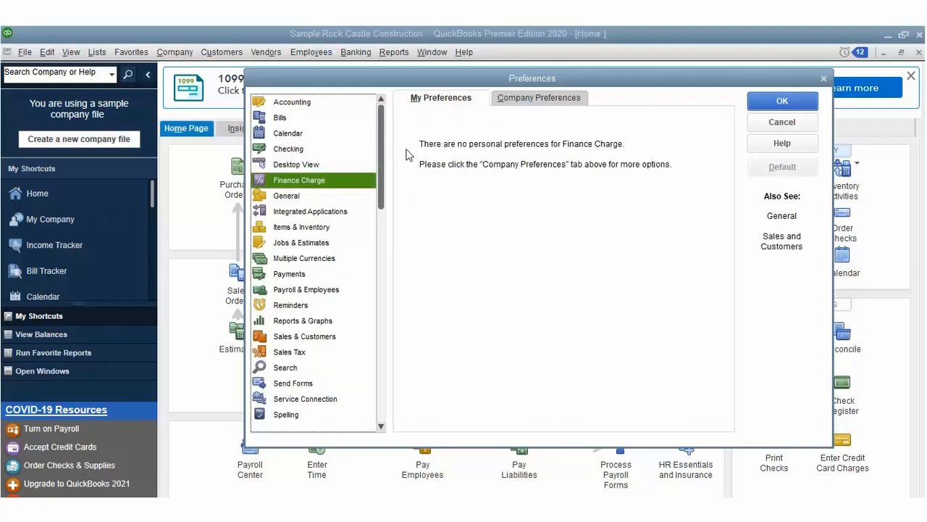
left_click(565, 98)
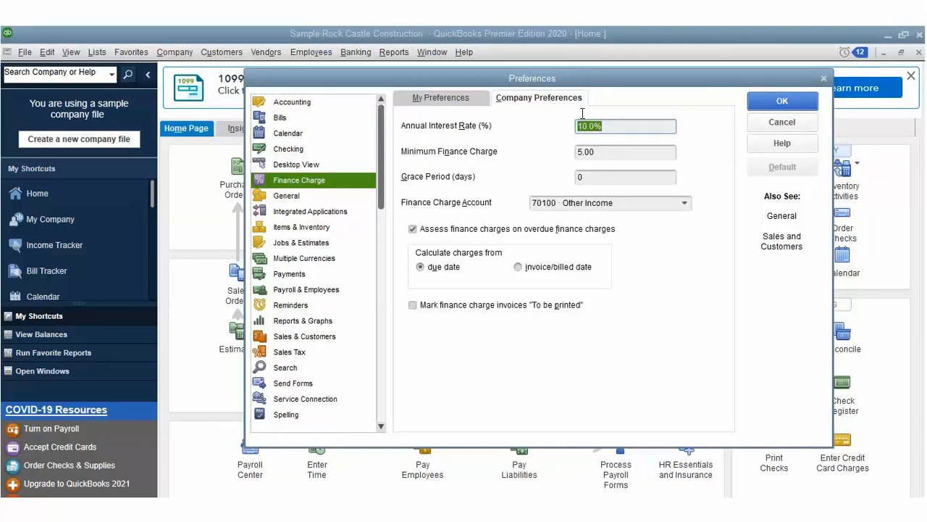
left_click(584, 152)
type("2.5")
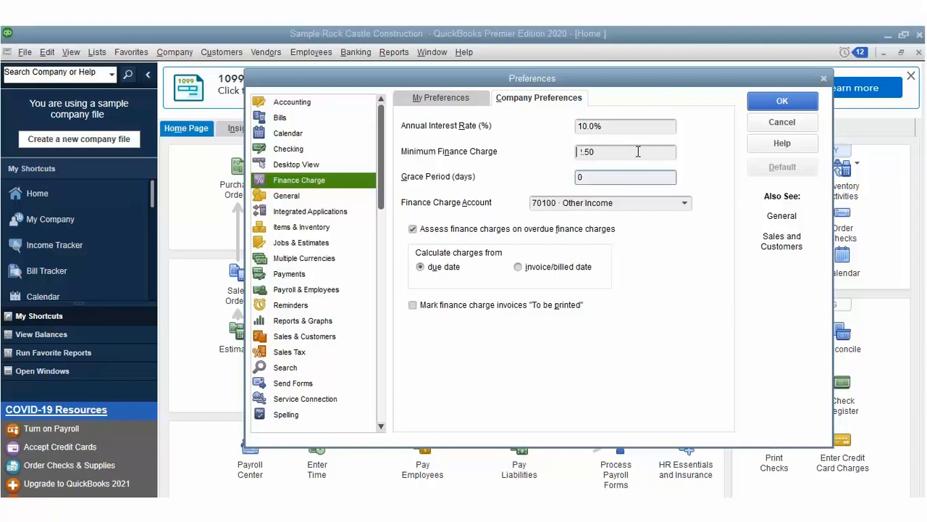
type("30")
left_click(518, 266)
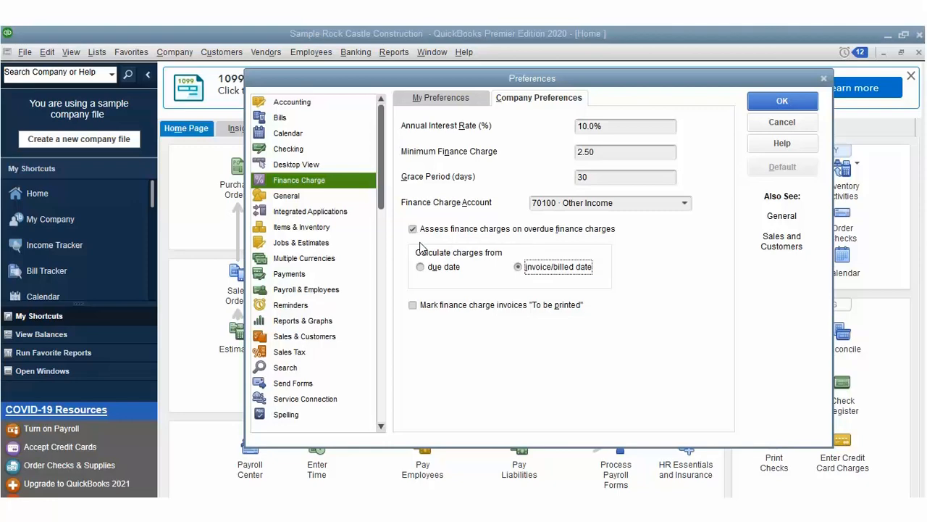
key("Left")
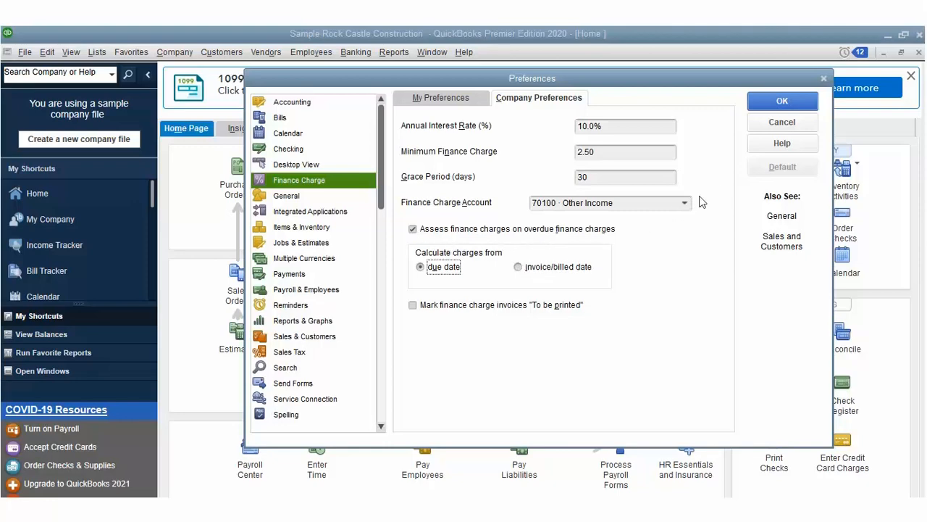
left_click(783, 102)
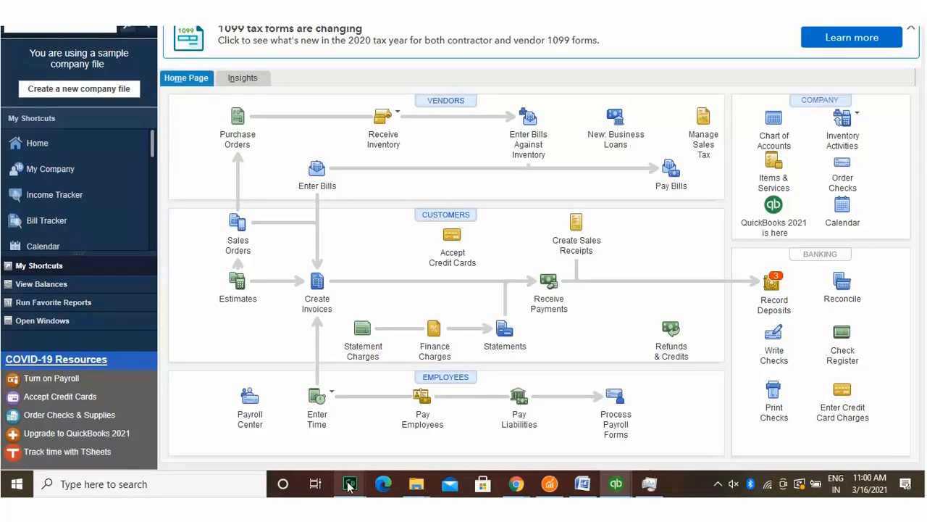
mouse_move(349, 521)
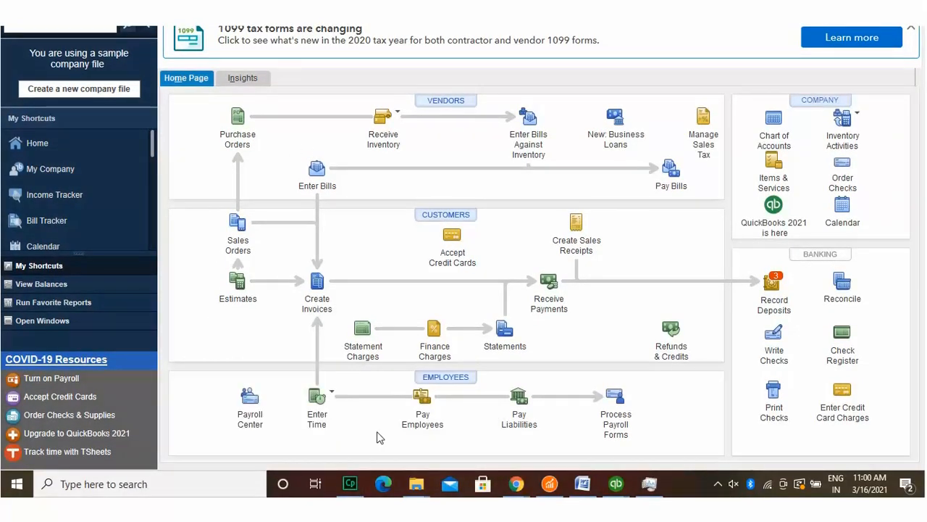
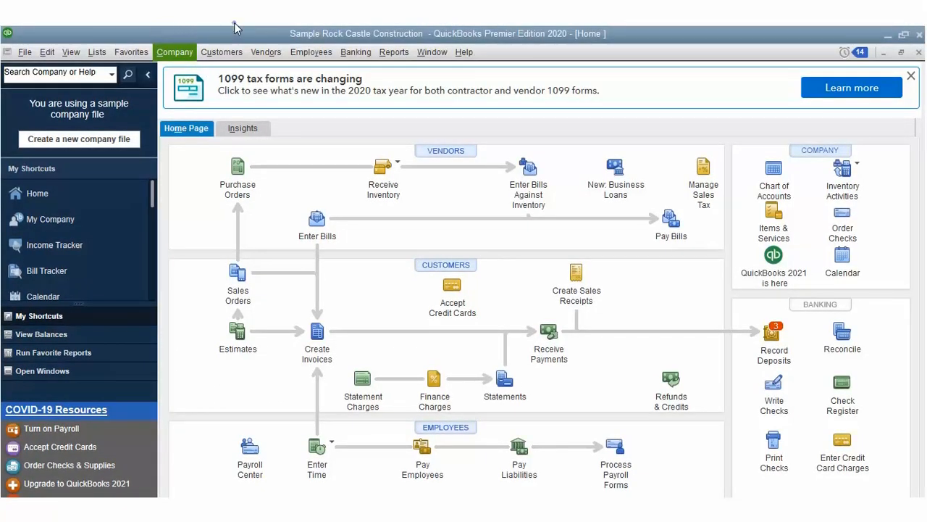
Step: Open Enter Statement Charges, review invoice 1084, check 476 and invoice 1091, then select the blank row
left_click(231, 51)
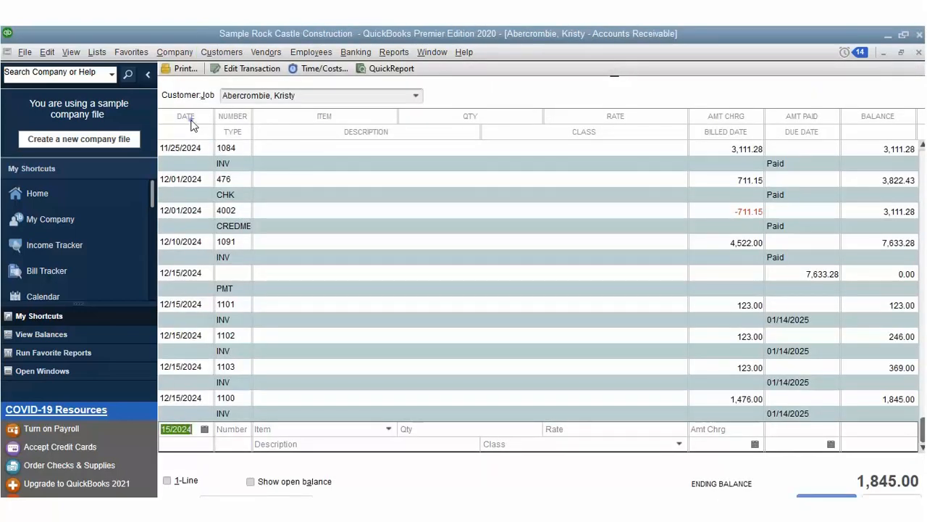
left_click(191, 120)
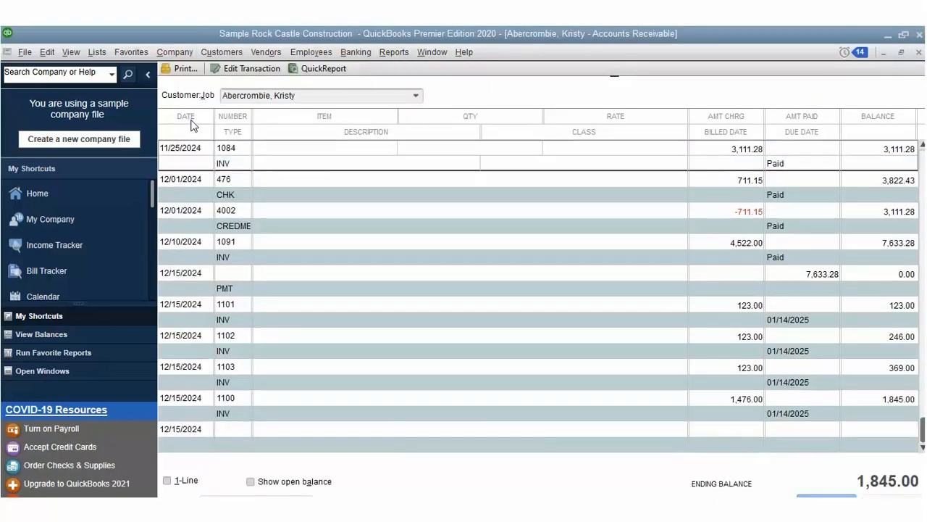
left_click(192, 173)
left_click(192, 247)
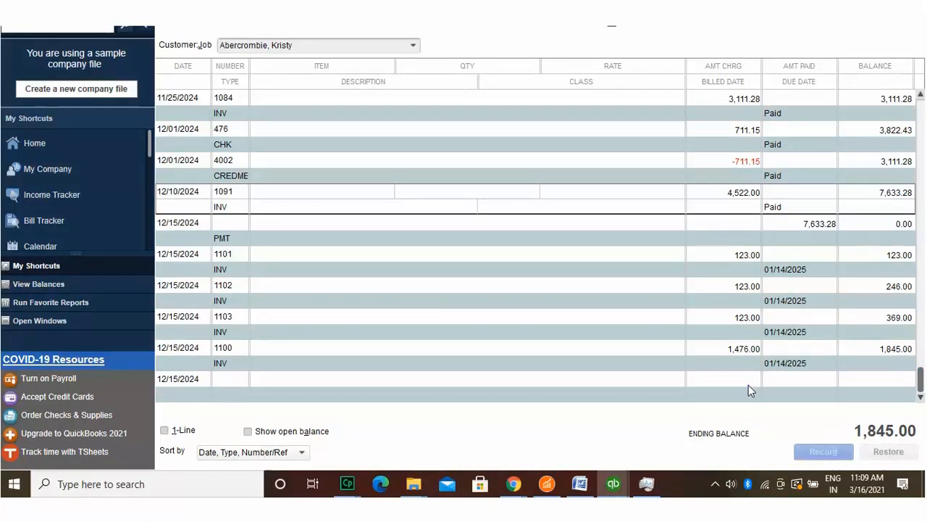
left_click(641, 376)
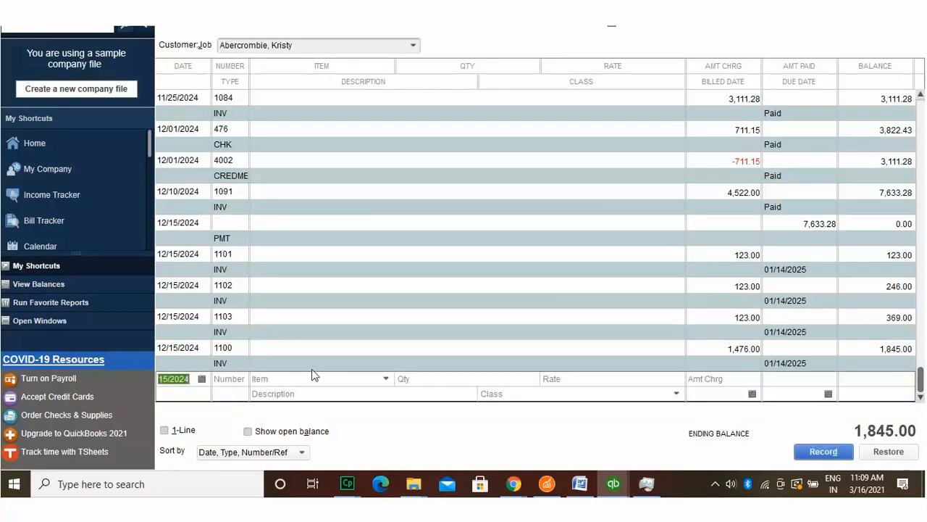
scroll(288, 323, "up", 1)
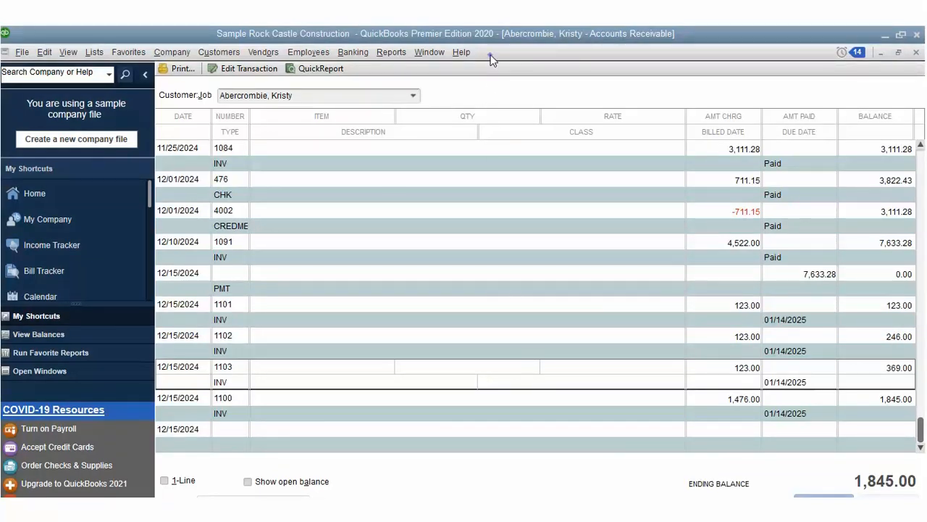
Step: Start charge 1801 for item Subs:Electrical with quantity 1 at a 0.50 rate
left_click(223, 409)
type("1801")
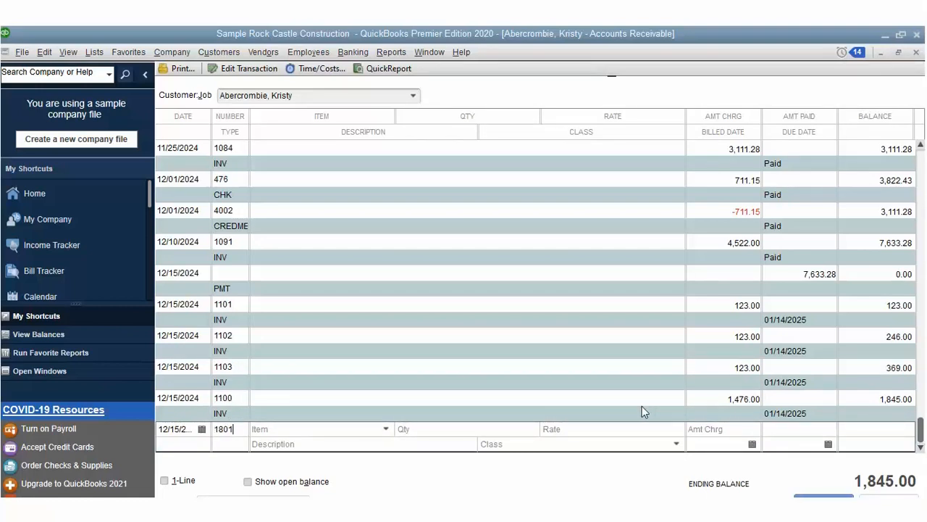
key("Tab")
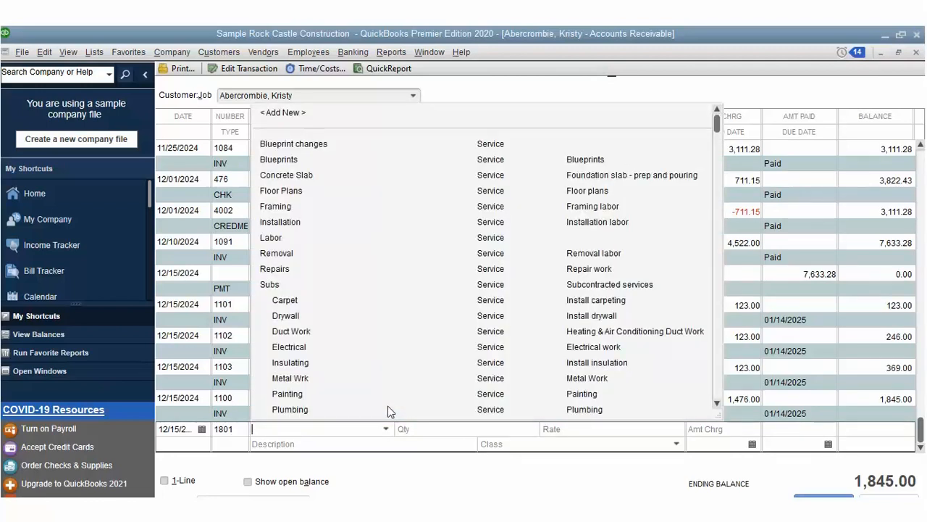
left_click(320, 345)
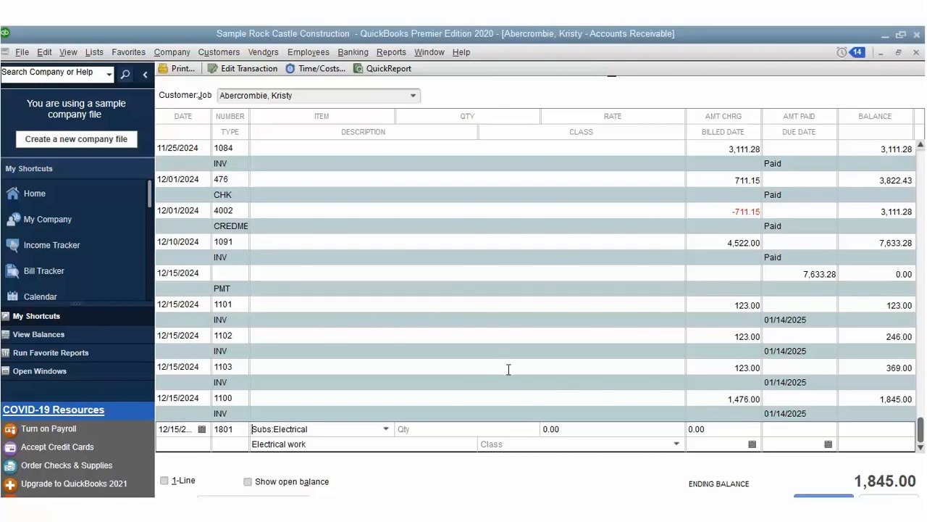
key("Tab")
type("1")
type("1.2")
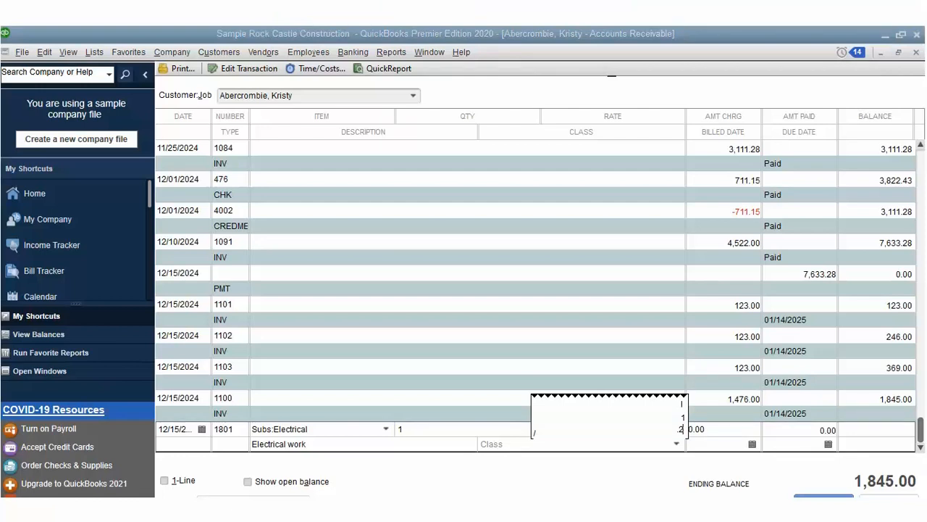
type("3")
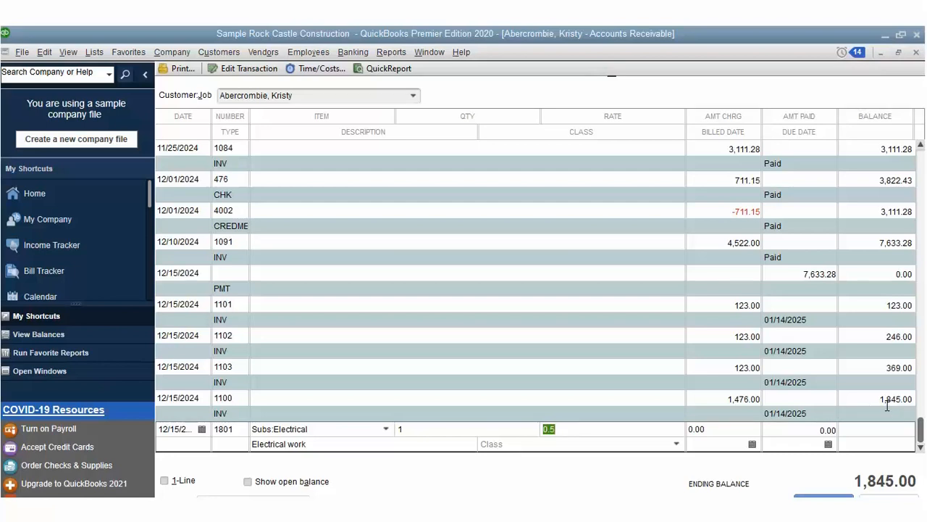
key("Tab")
Step: Set billed date 12/10/2024 and due date 01/13/2025, then record the charge
left_click(751, 442)
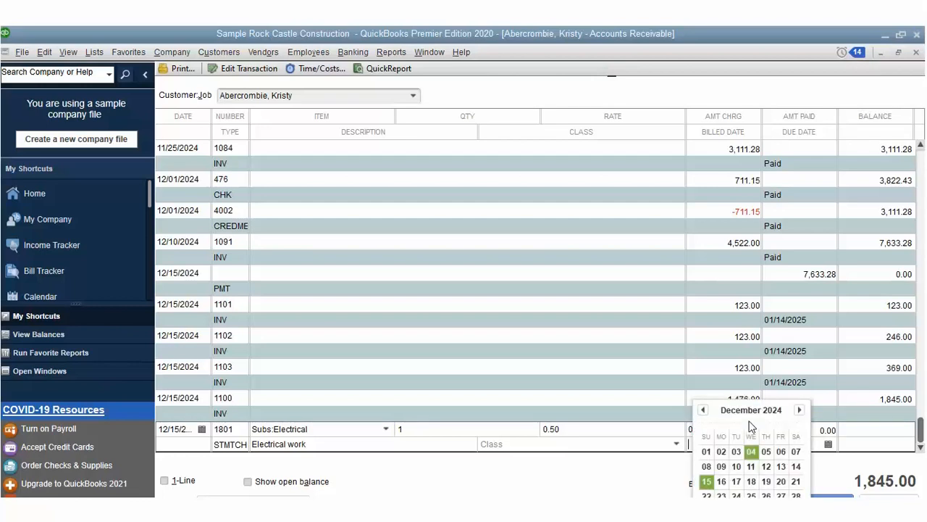
left_click(733, 444)
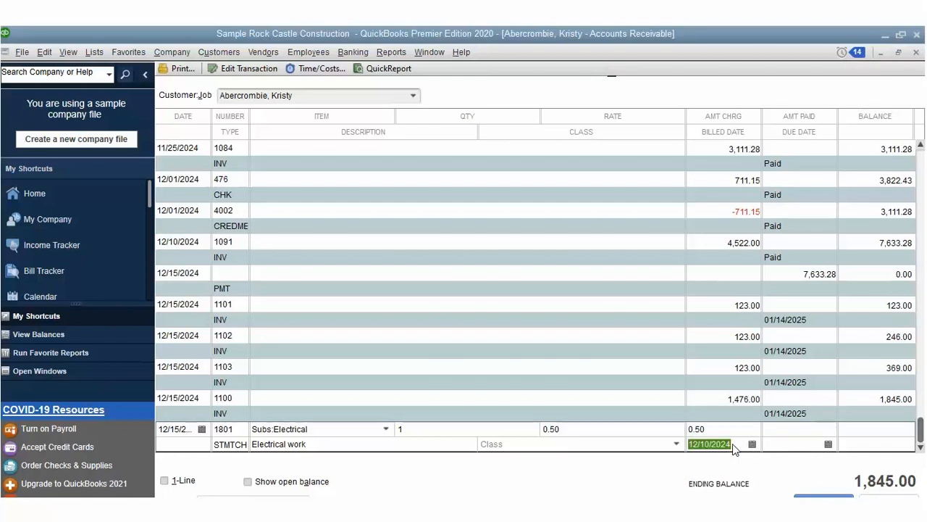
left_click(828, 442)
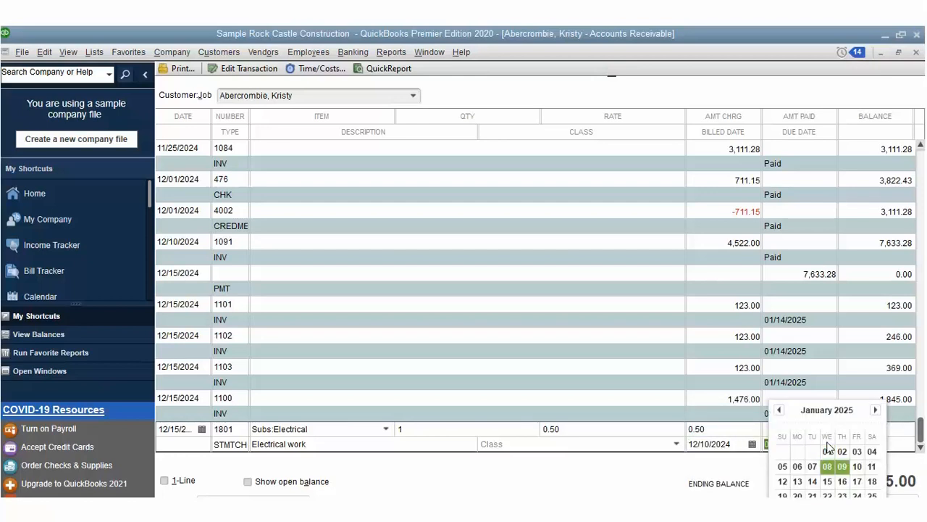
left_click(801, 460)
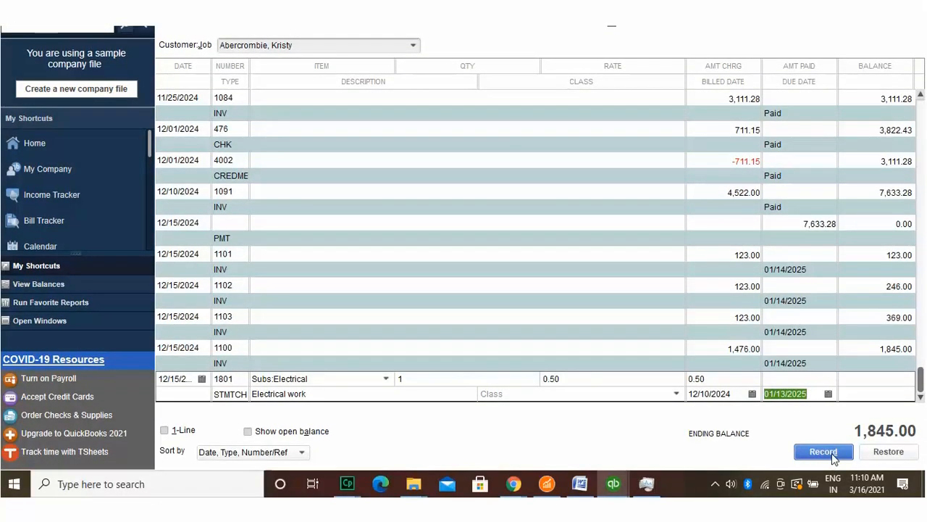
left_click(832, 452)
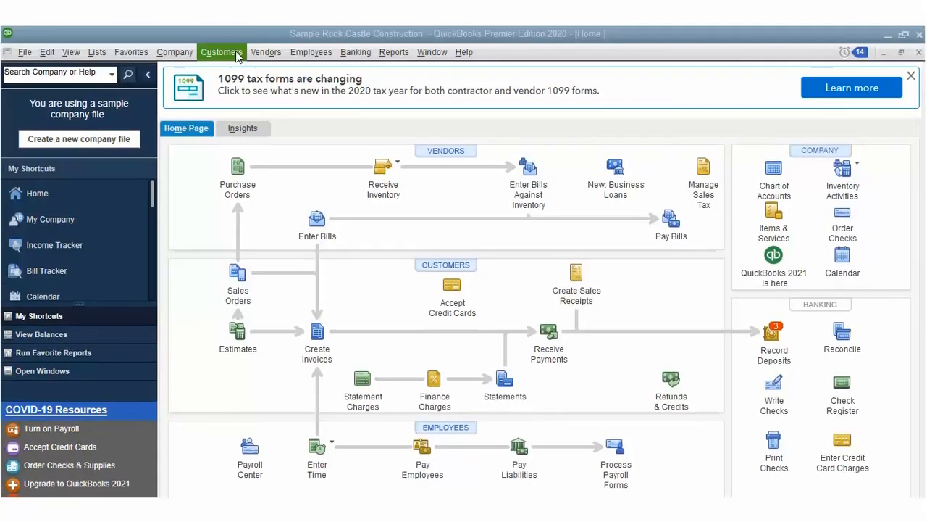
Step: Go back to the Home page and open the Customers menu
left_click(236, 55)
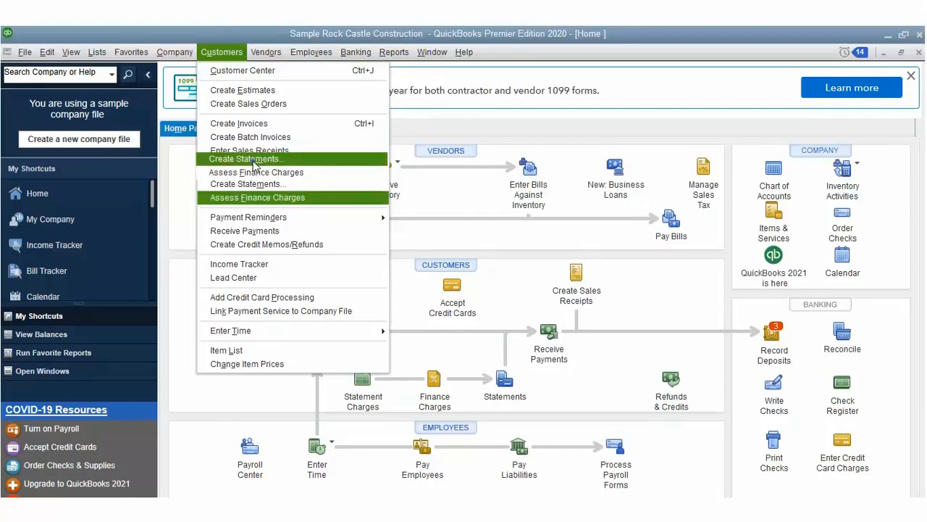
Step: Start Create Statements, keeping the Statement Period From option and creating one statement per job
left_click(253, 183)
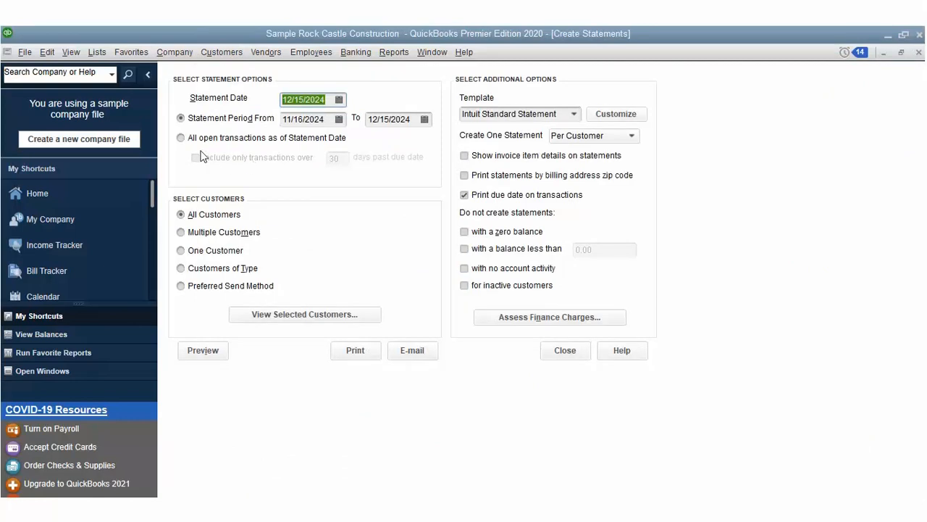
left_click(182, 137)
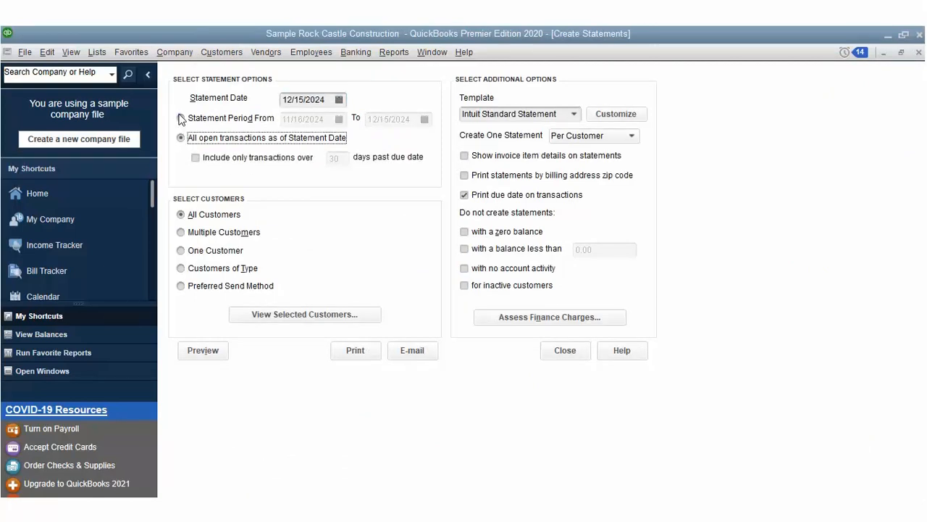
left_click(181, 119)
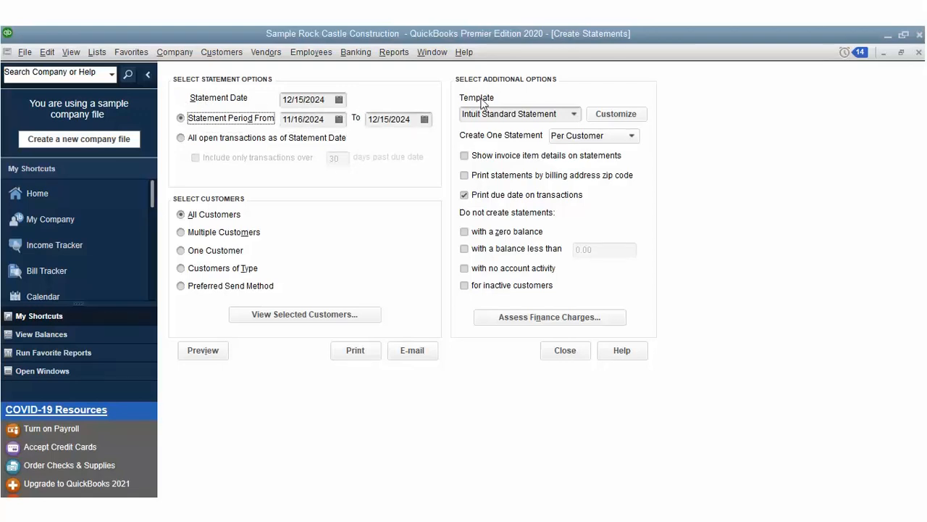
left_click(631, 135)
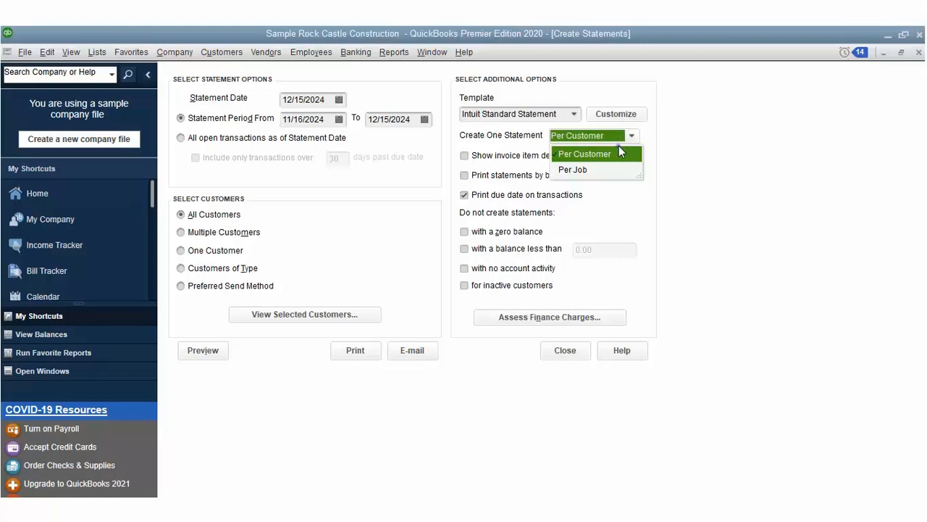
left_click(618, 168)
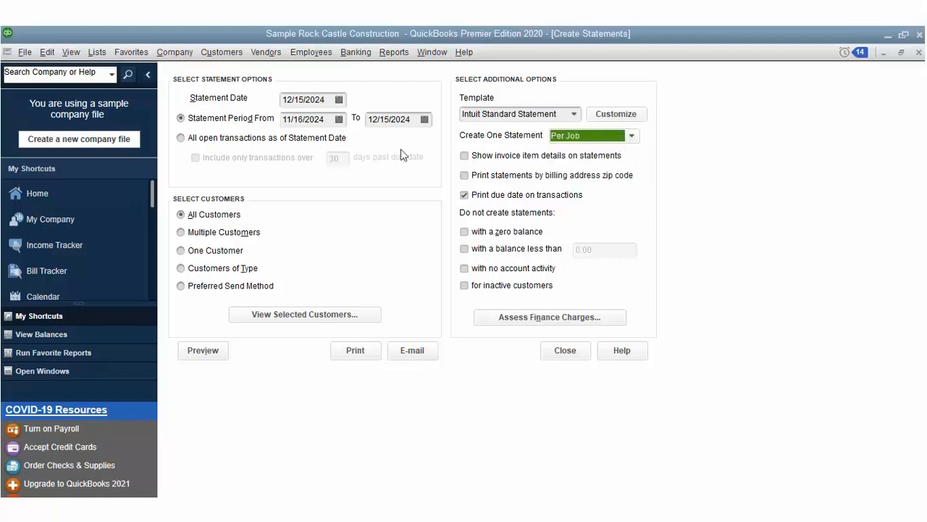
Step: Choose Multiple Customers and mark three customers, including Babcock's Music Shop, then confirm
left_click(185, 213)
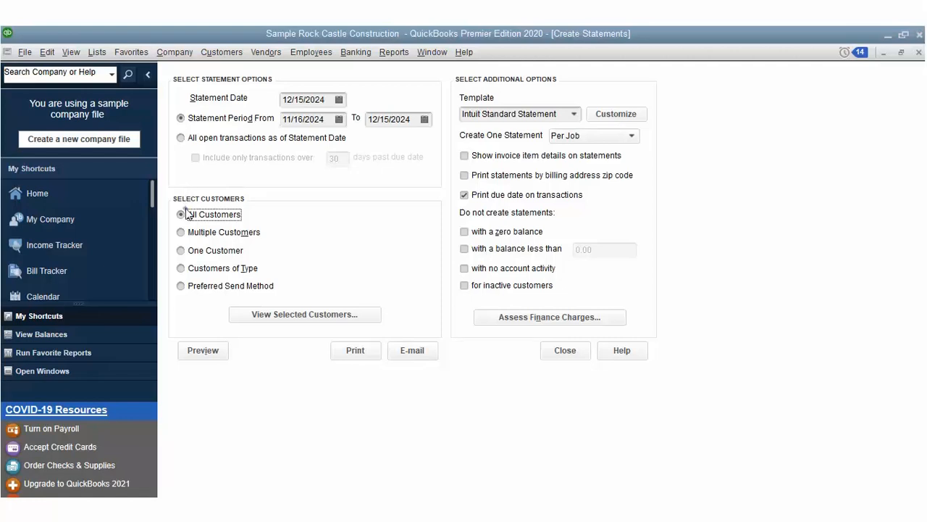
key("Down")
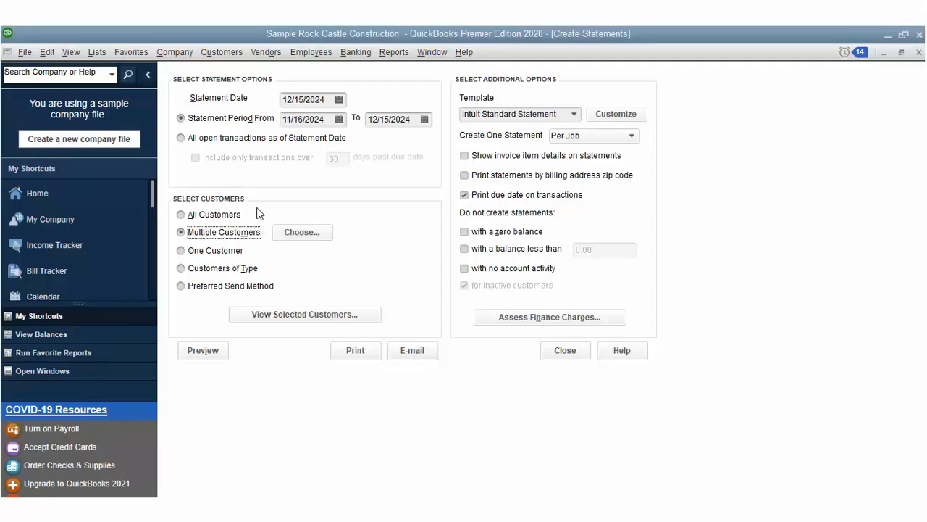
left_click(301, 231)
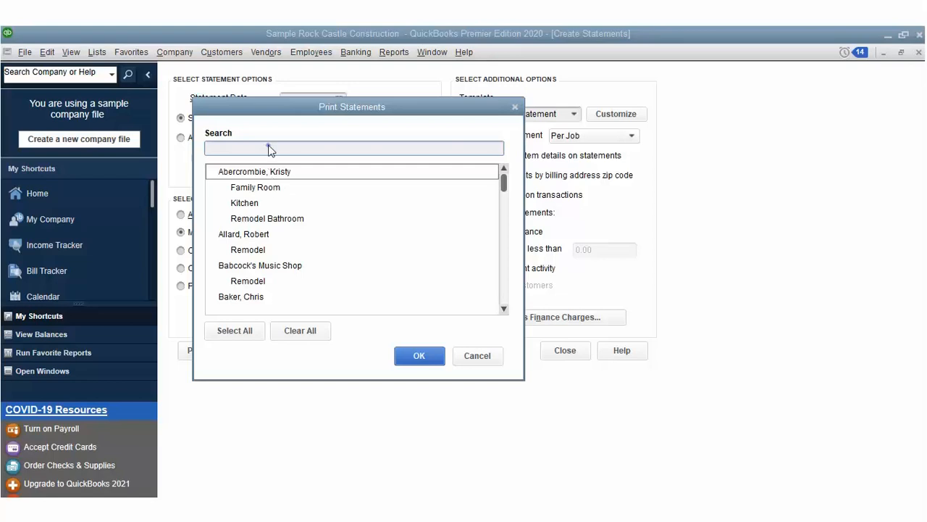
key("Tab")
key("space")
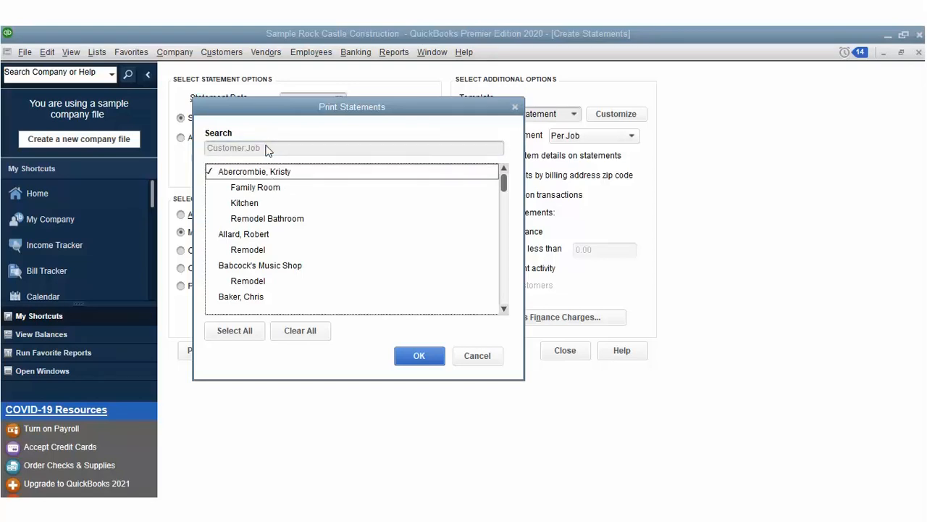
key("Down")
key("space")
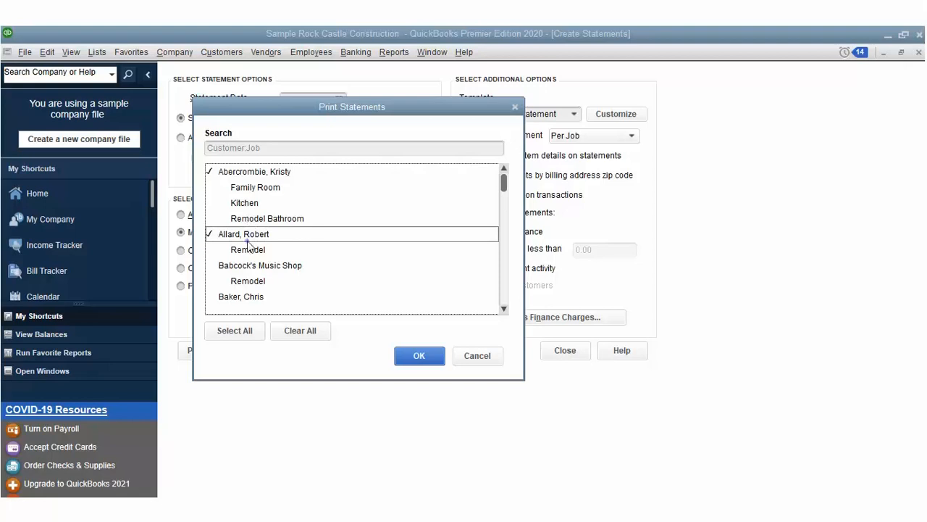
key("Down")
key("space")
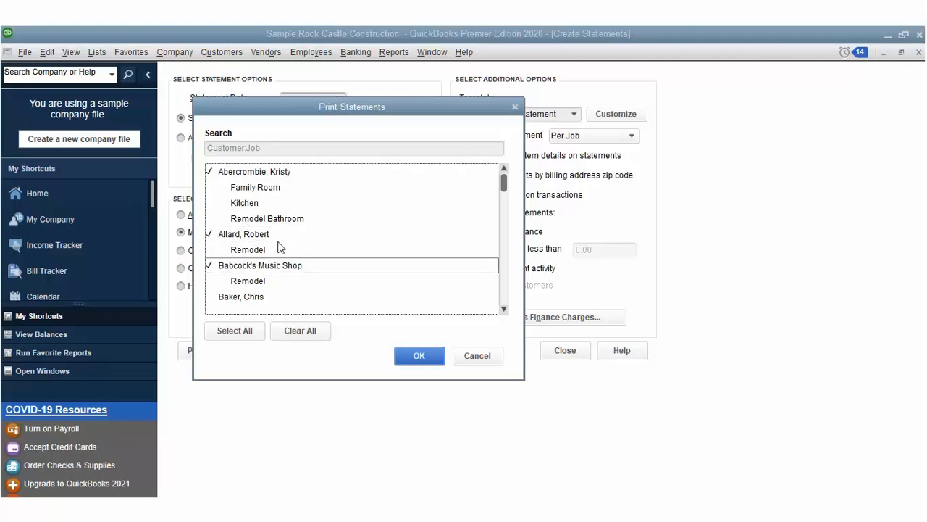
key("Return")
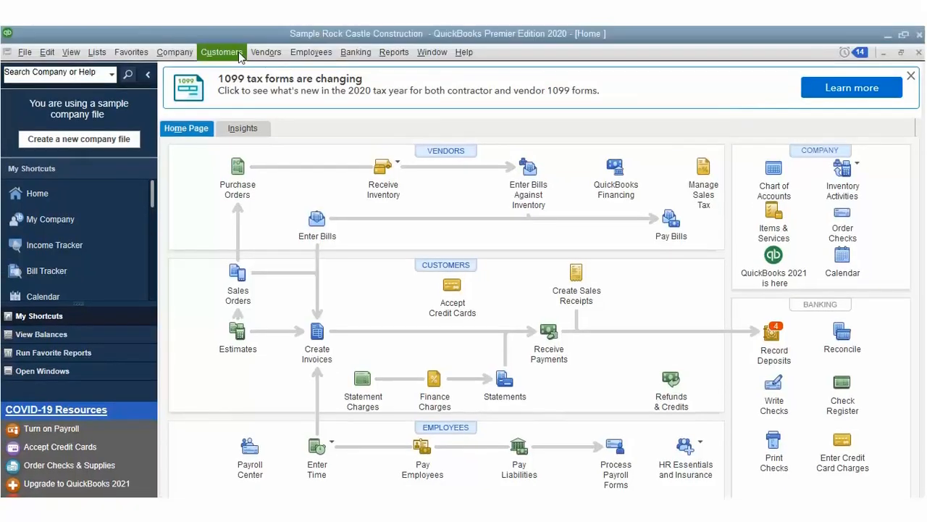
Step: Start a Receive Payments entry dated 12/10/2024 for 55.00 by check number 12345
left_click(221, 52)
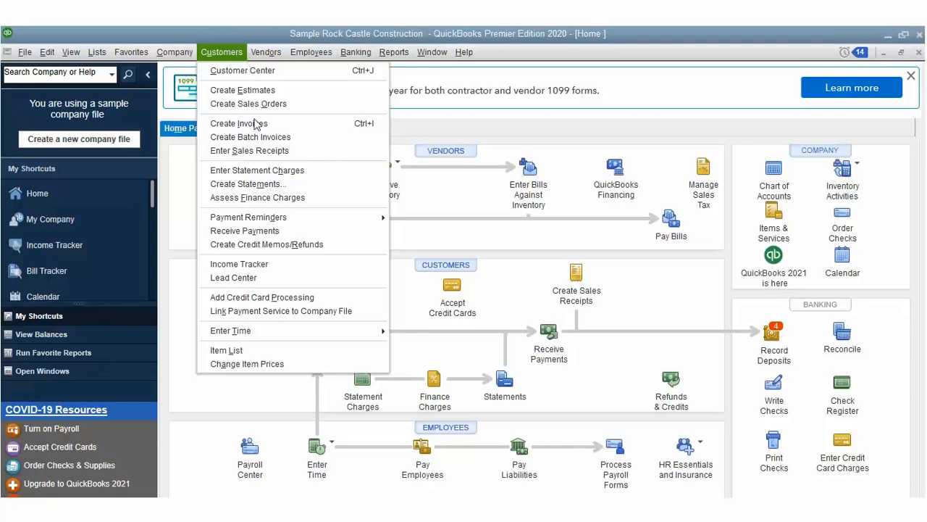
left_click(257, 200)
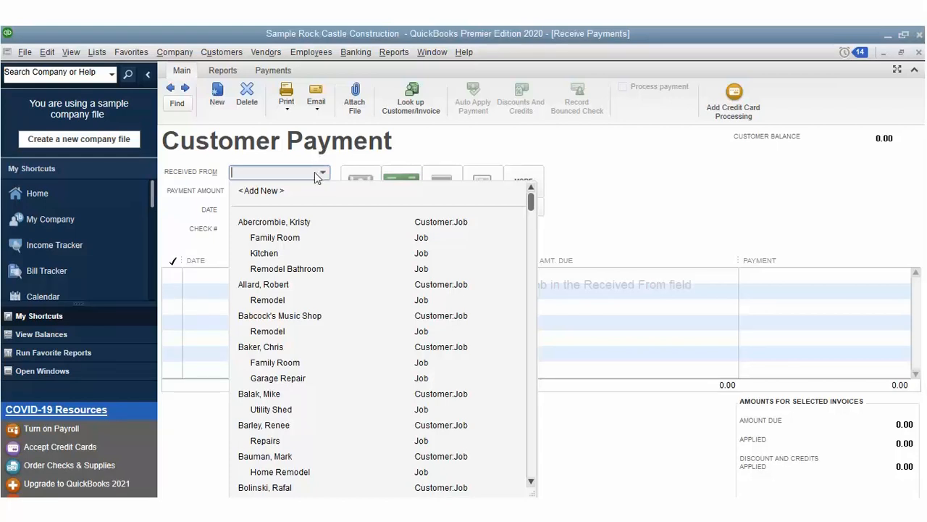
left_click(314, 195)
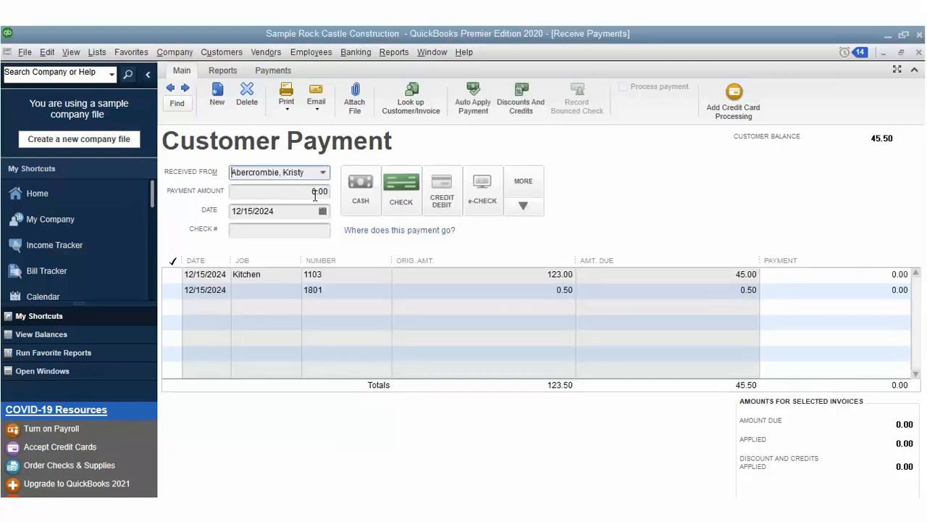
key("Tab")
key("Tab")
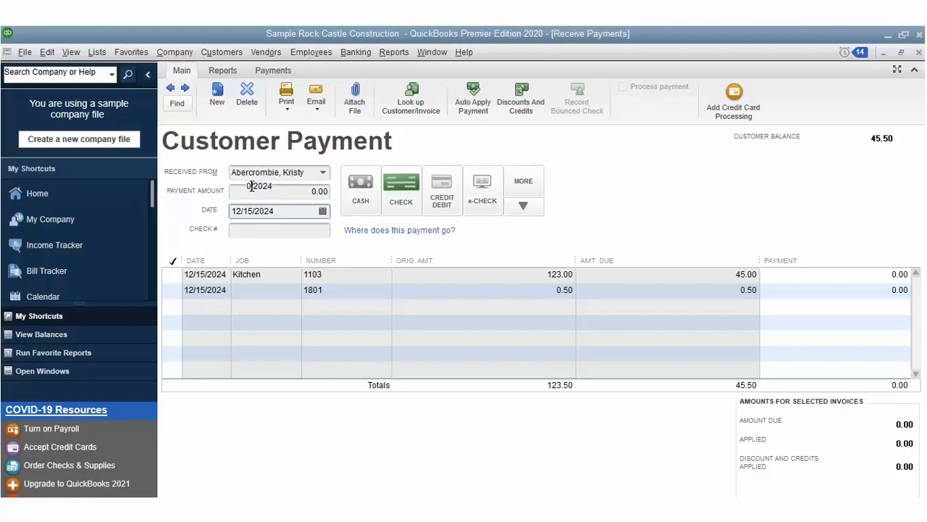
type("12/10/2024")
key("shift+Tab")
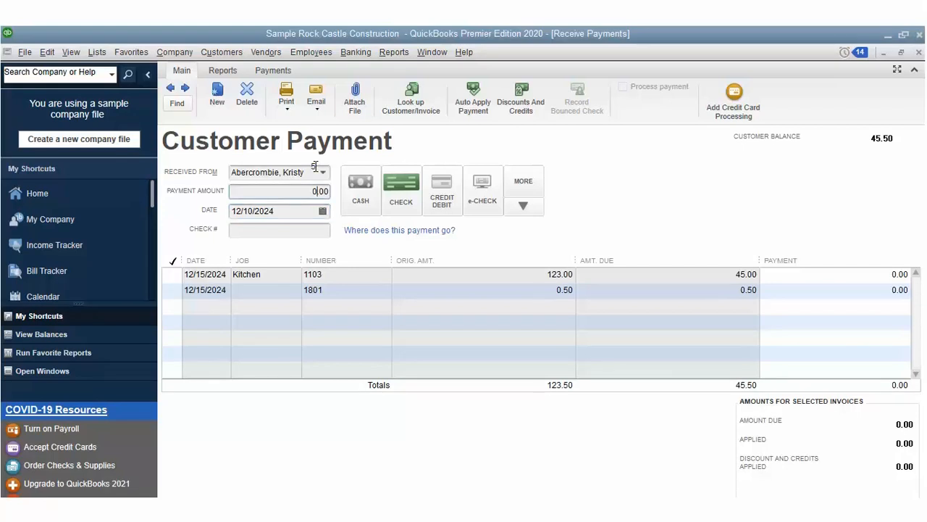
type("55")
left_click(400, 176)
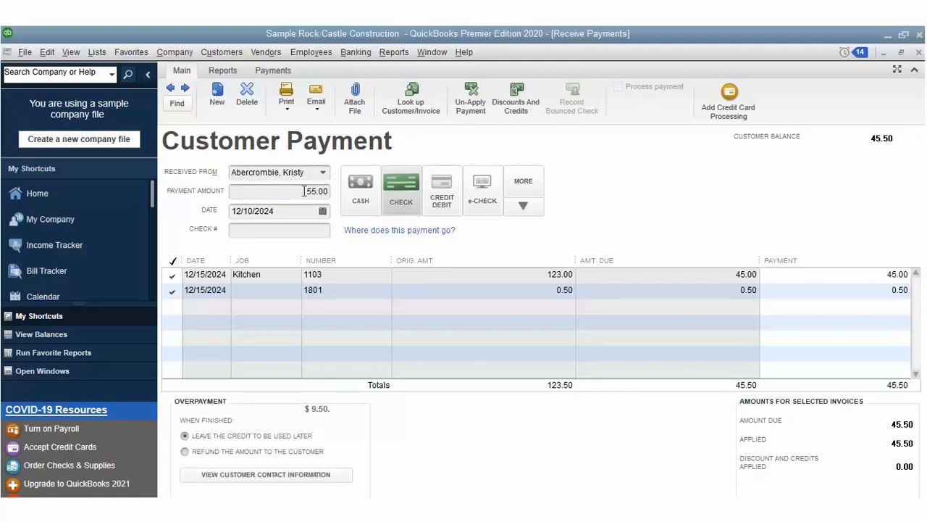
type("12345")
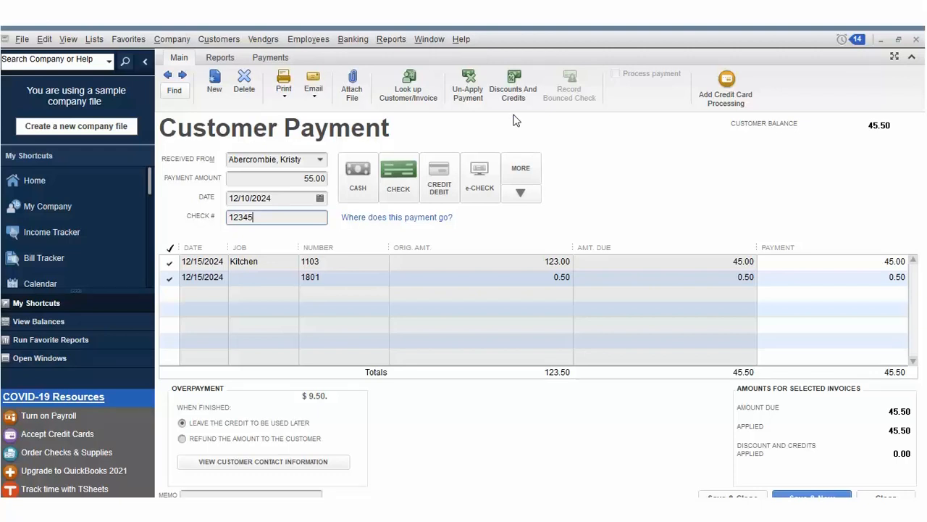
left_click(358, 171)
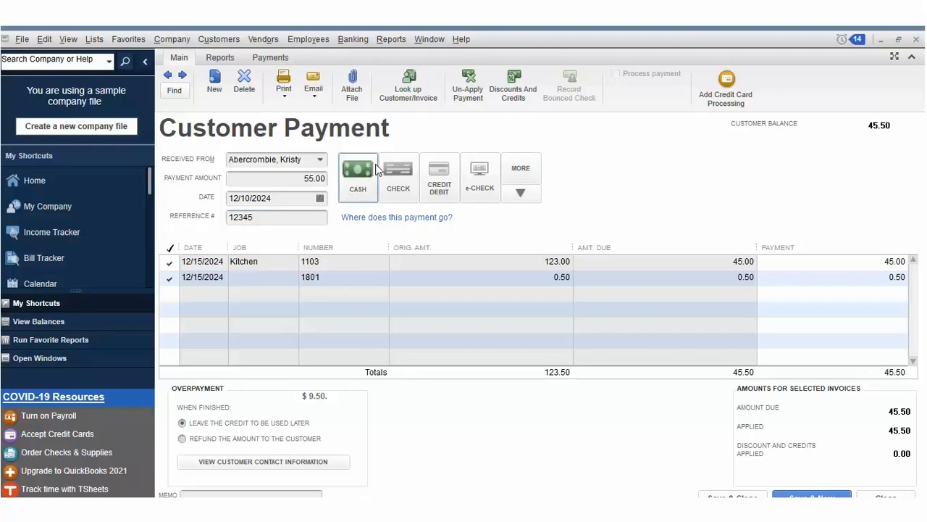
left_click(409, 174)
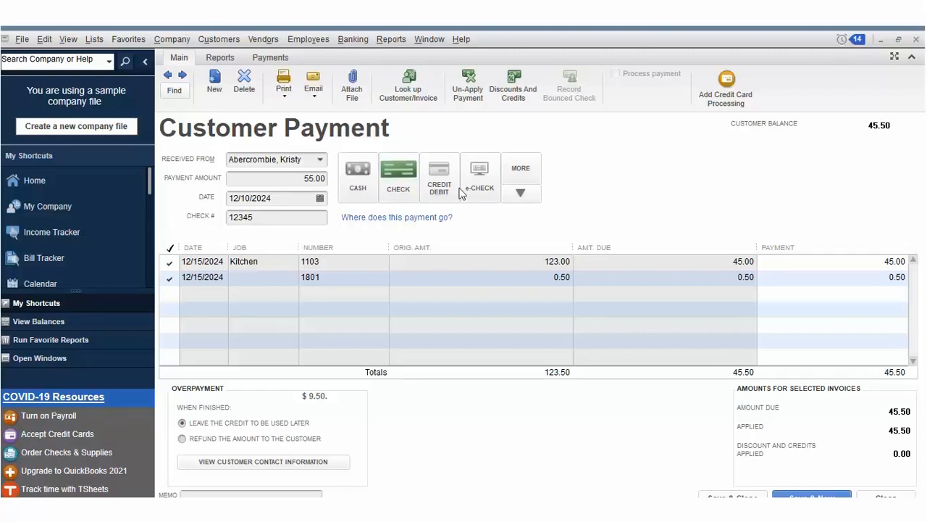
Step: Un-apply the payment from the invoices, save it, and keep the overpayment as customer credit
left_click(478, 77)
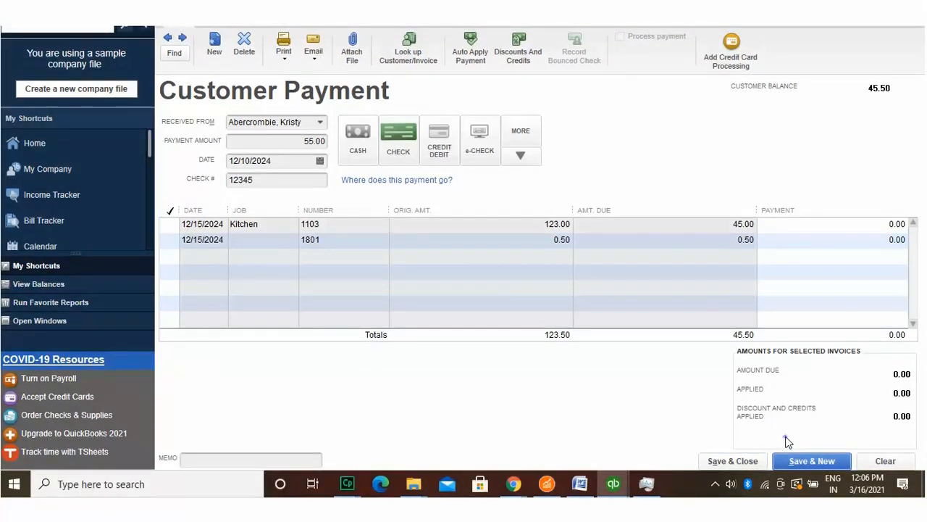
left_click(788, 455)
left_click(471, 172)
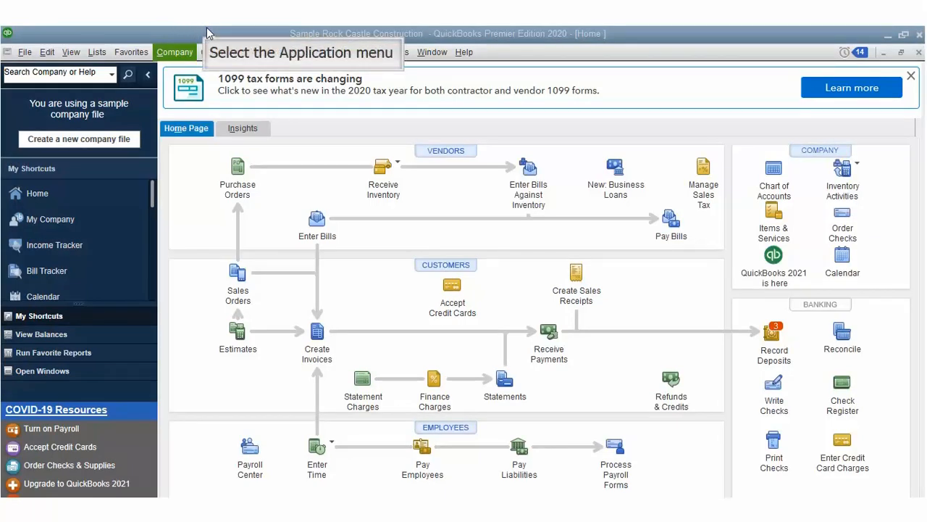
Step: Open Receive Payments for the first customer and apply a 1,800.00 payment to the open invoices
key("alt+u")
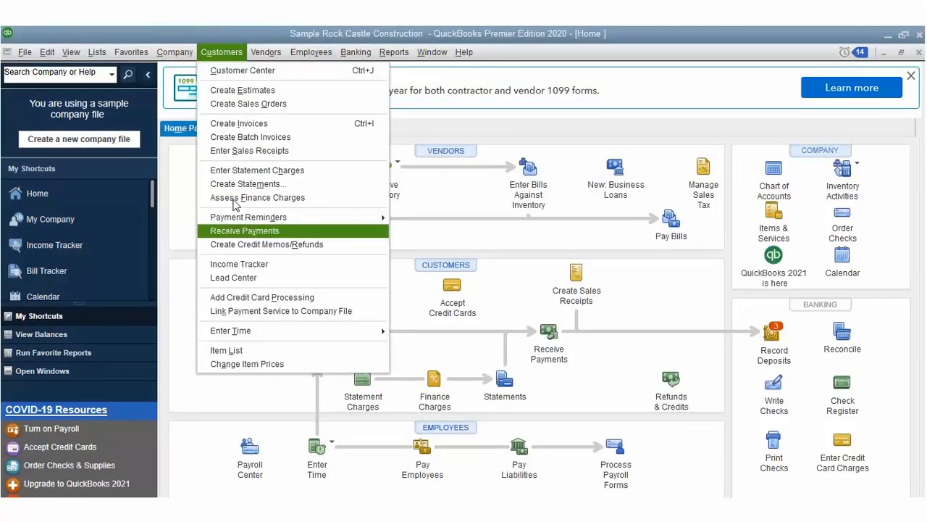
mouse_move(234, 217)
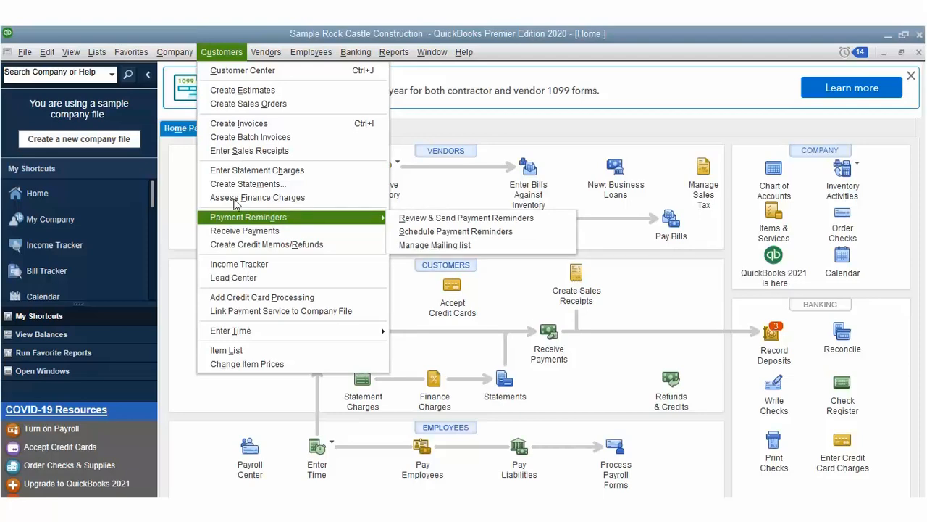
key("Down")
key("Return")
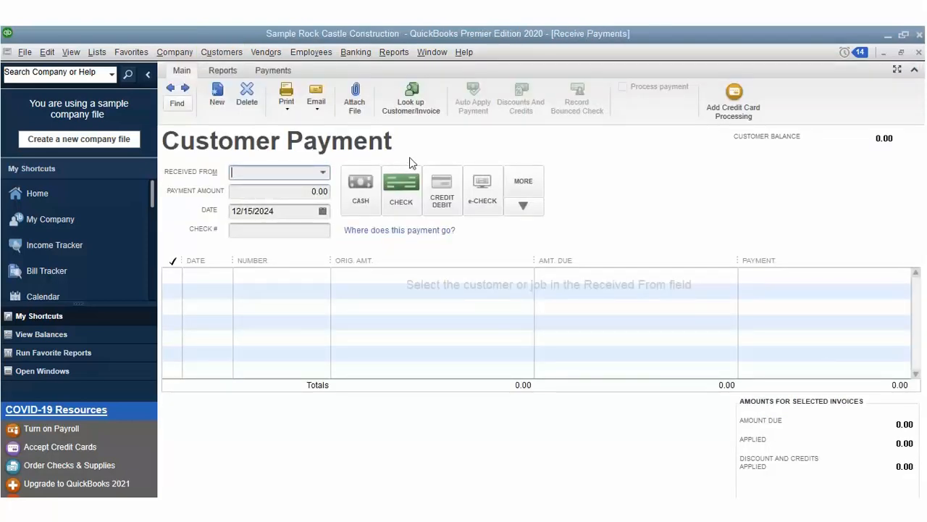
left_click(413, 185)
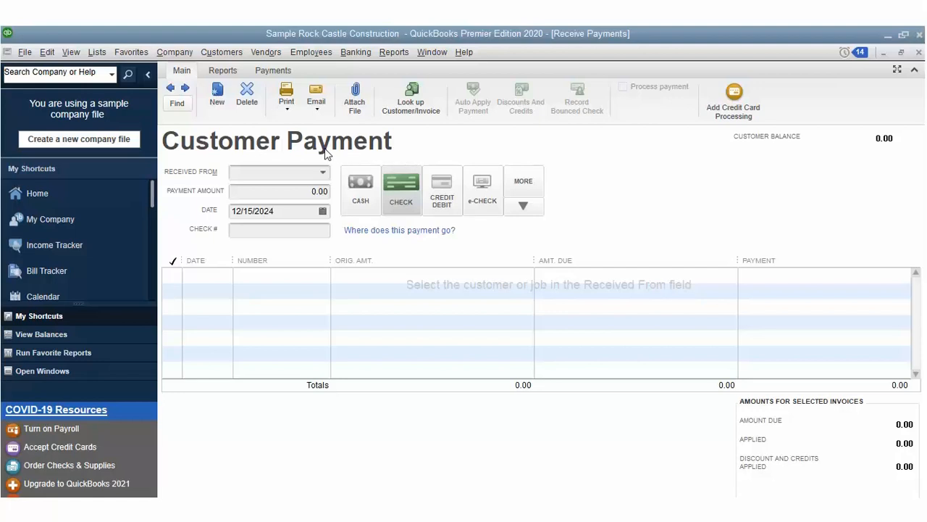
left_click(323, 172)
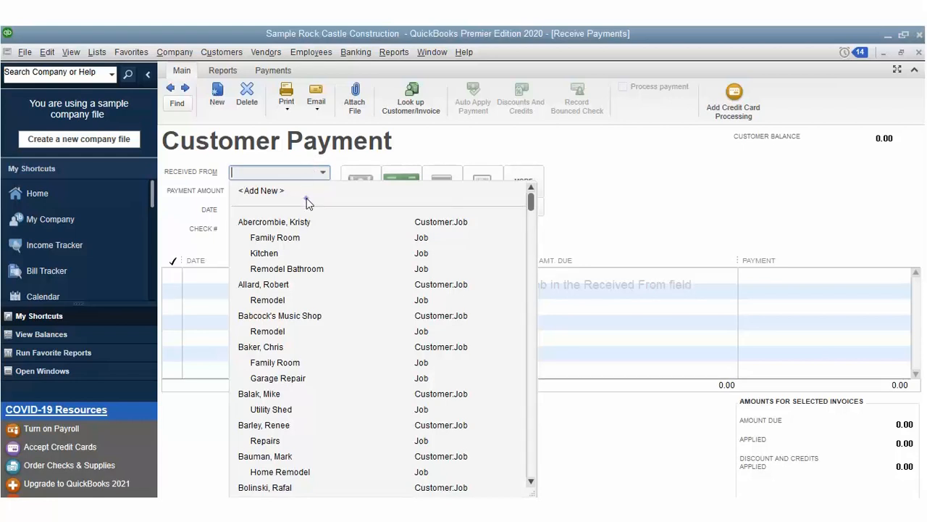
left_click(306, 198)
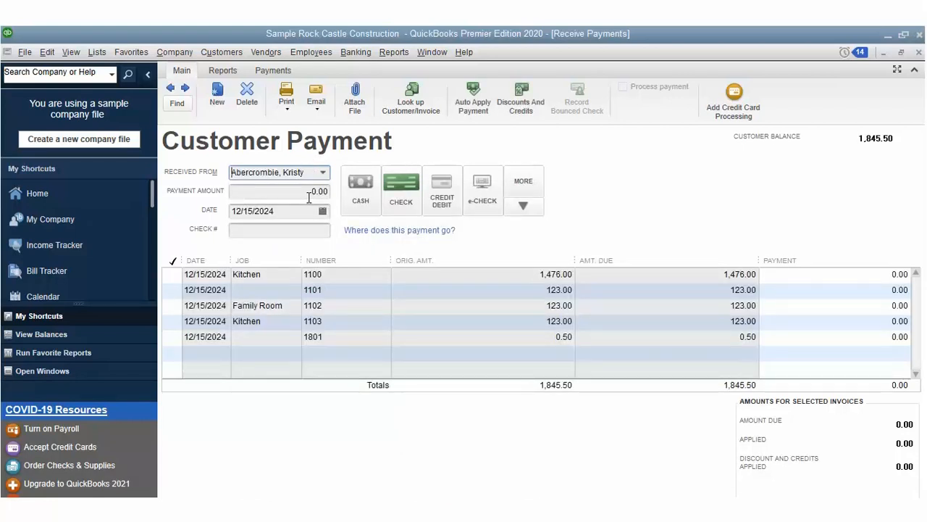
key("Tab")
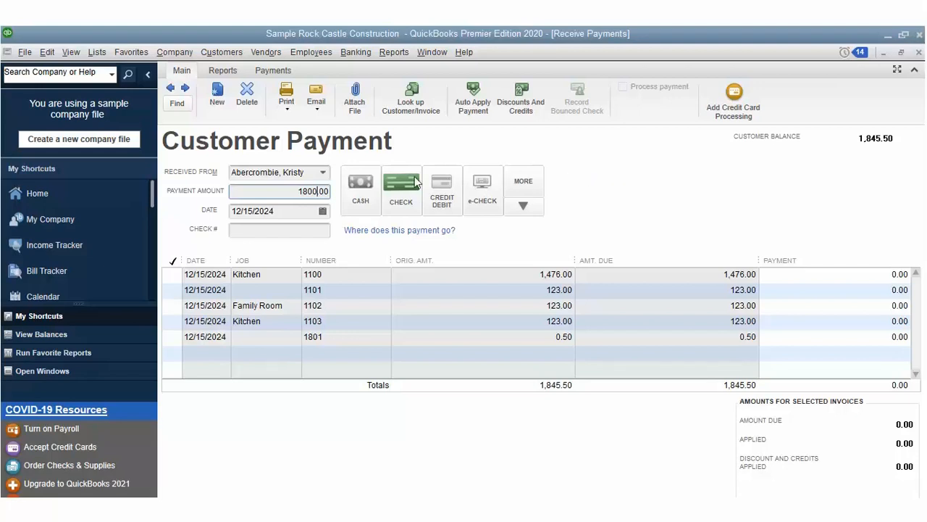
key("Tab")
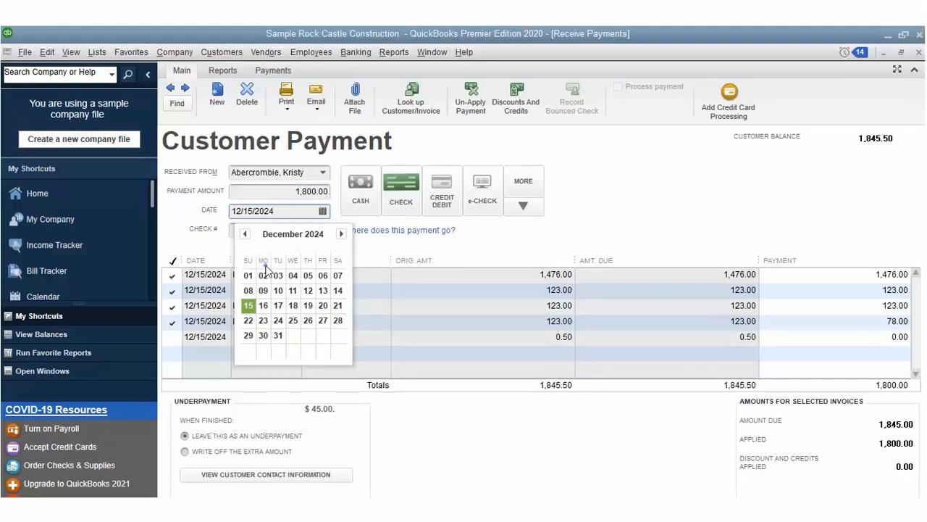
Step: Set the payment date to 12/09/2024 and check number 31245, then switch to credit/debit card
left_click(263, 290)
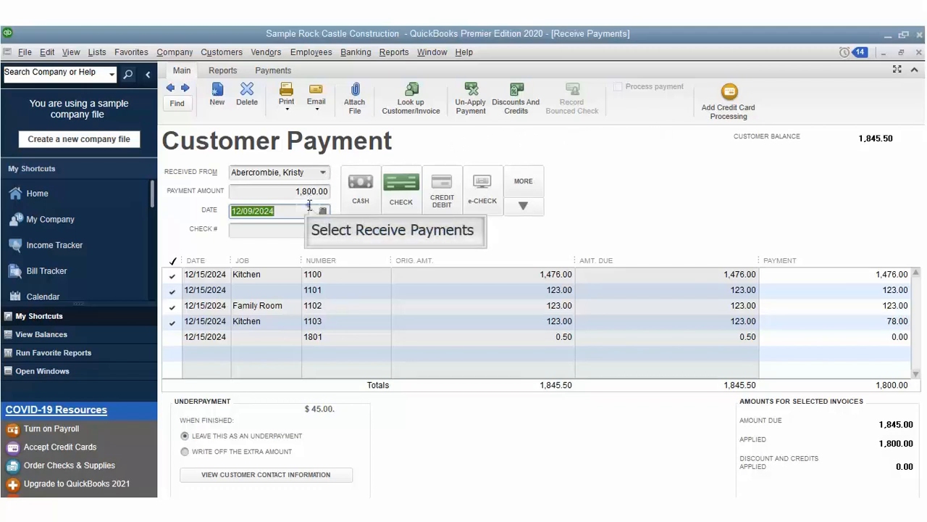
key("Tab")
type("31245")
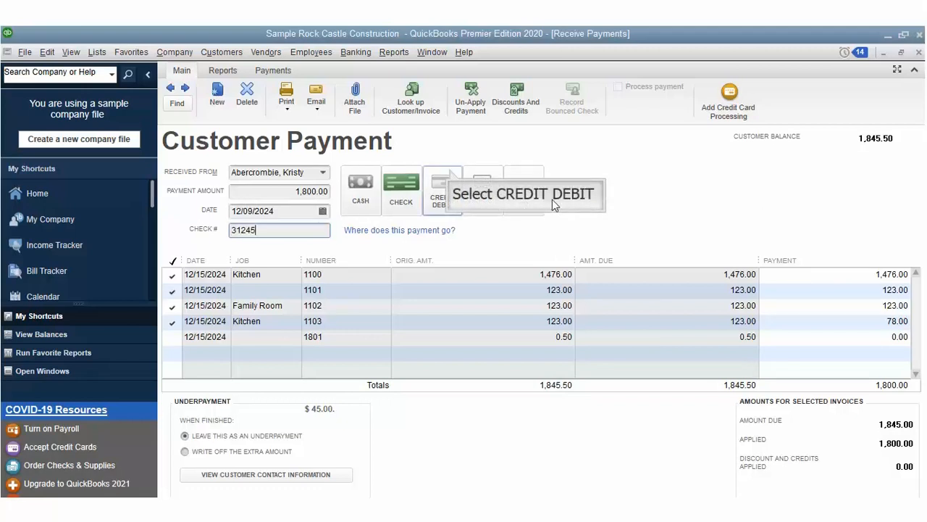
left_click(449, 178)
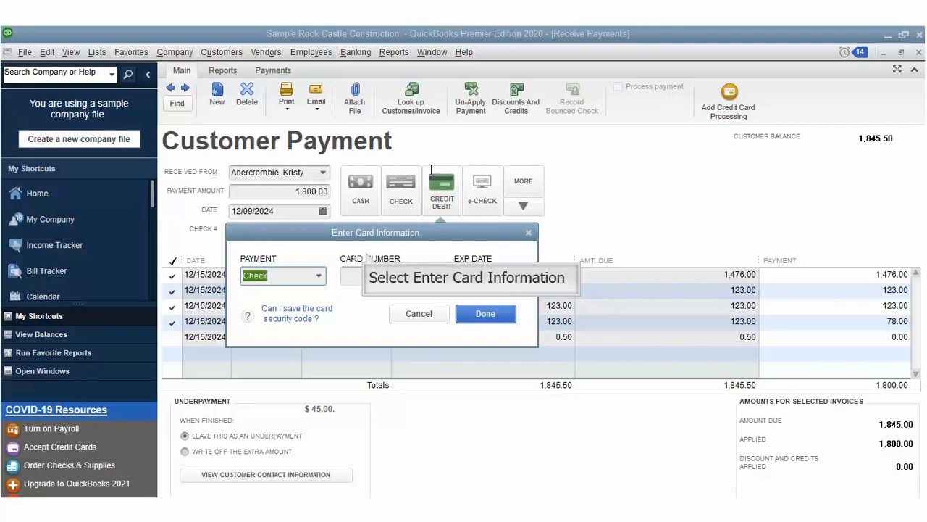
Step: Type the payment card's number, set expiry month 12 and year 29, and close the dialog
left_click(367, 252)
type("1213")
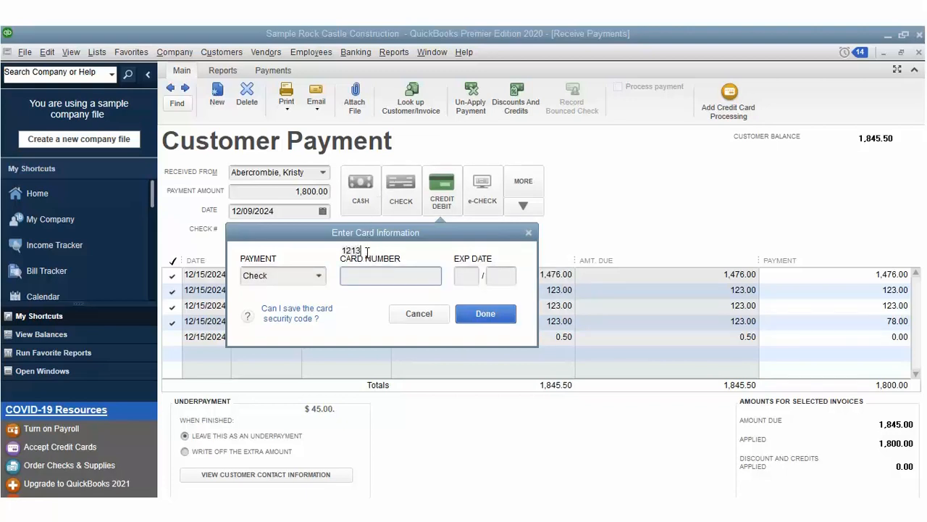
type("56245356")
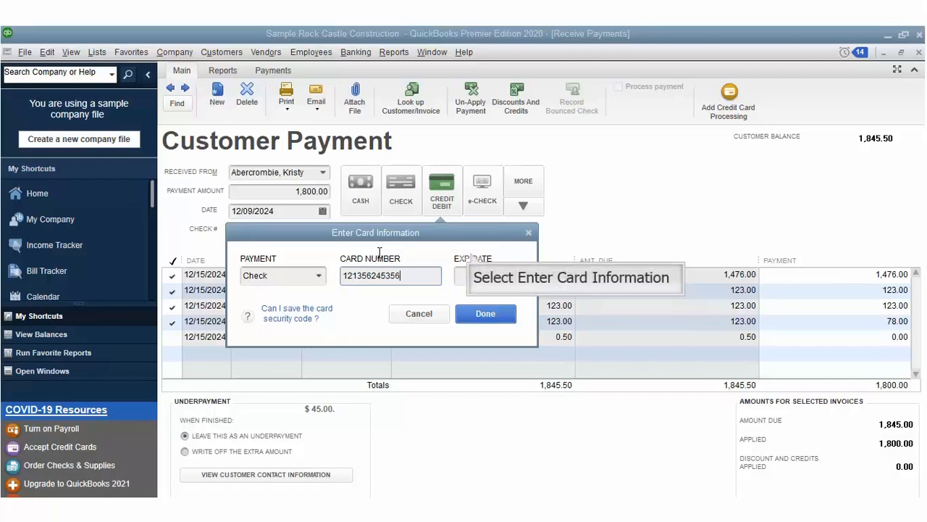
key("Tab")
type("12")
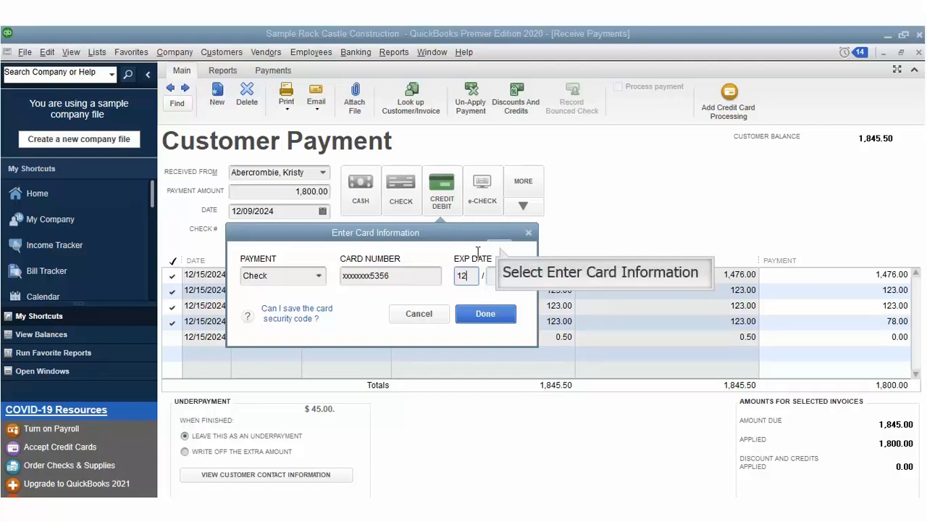
key("Tab")
type("29")
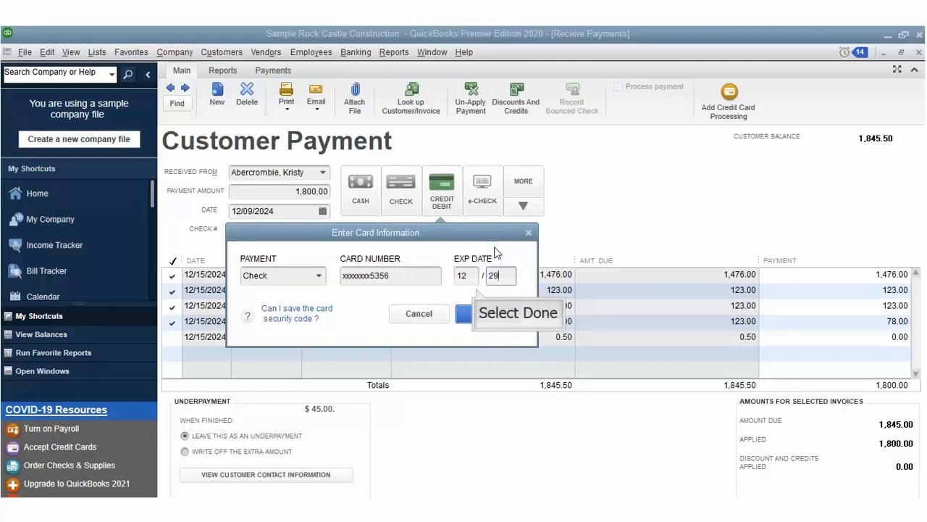
key("Return")
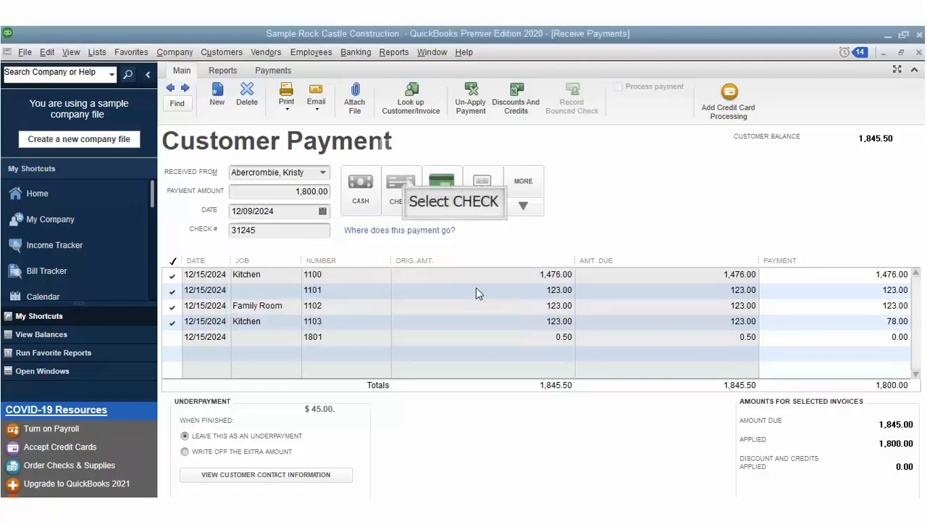
Step: Switch the payment method back to Check with number 31245, then save and close the payment
left_click(407, 177)
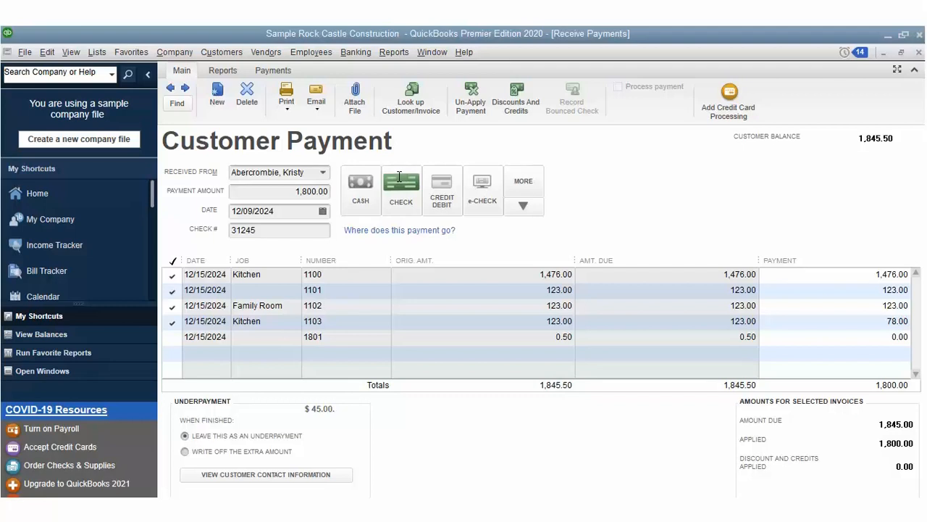
key("Tab")
left_click(275, 70)
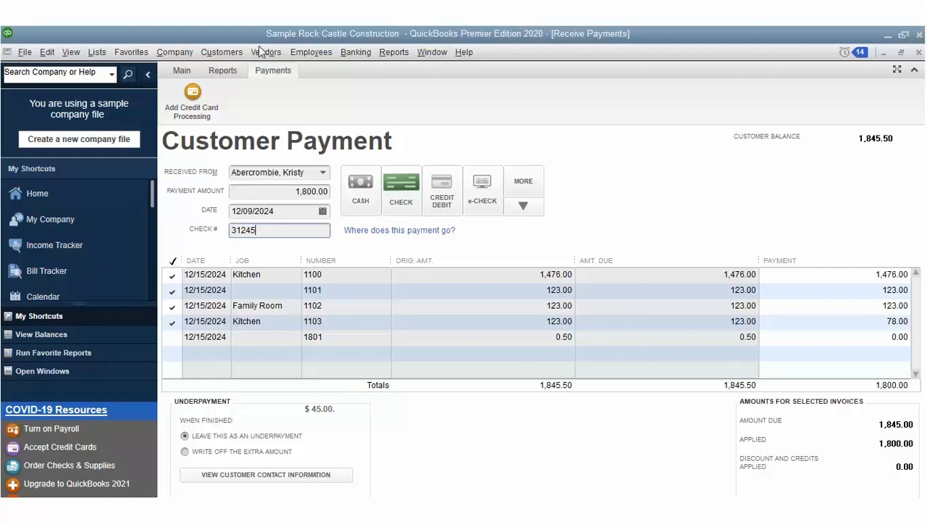
left_click(181, 70)
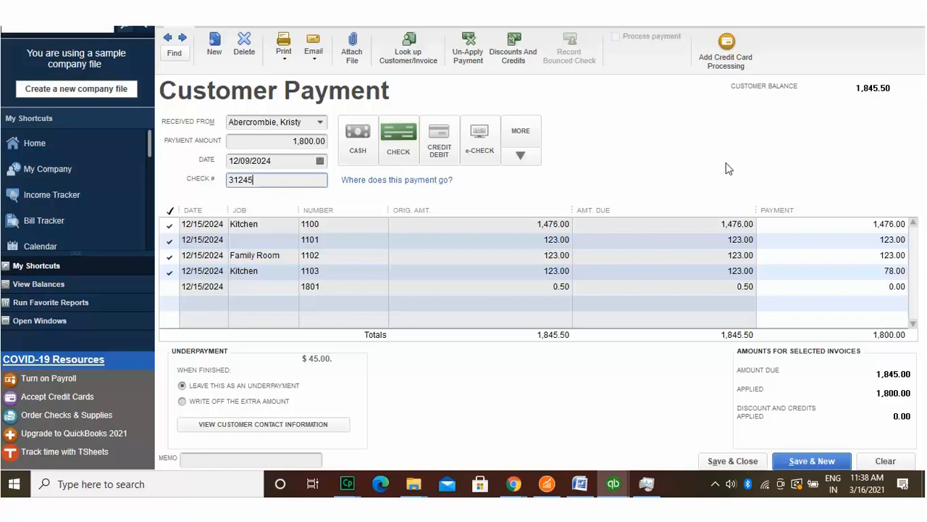
left_click(732, 461)
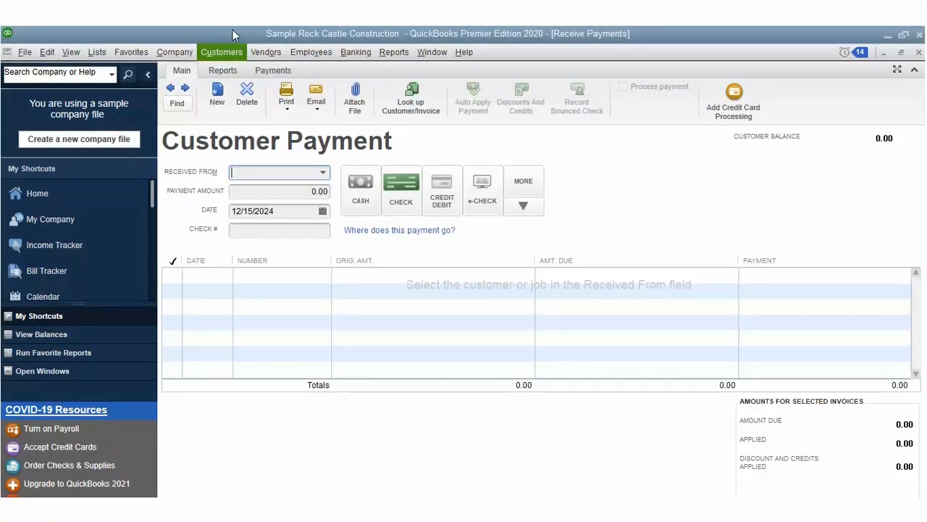
Step: Start a 160.00 payment from the customer with open invoices, dated 12/05/2024, check number 3214
left_click(226, 51)
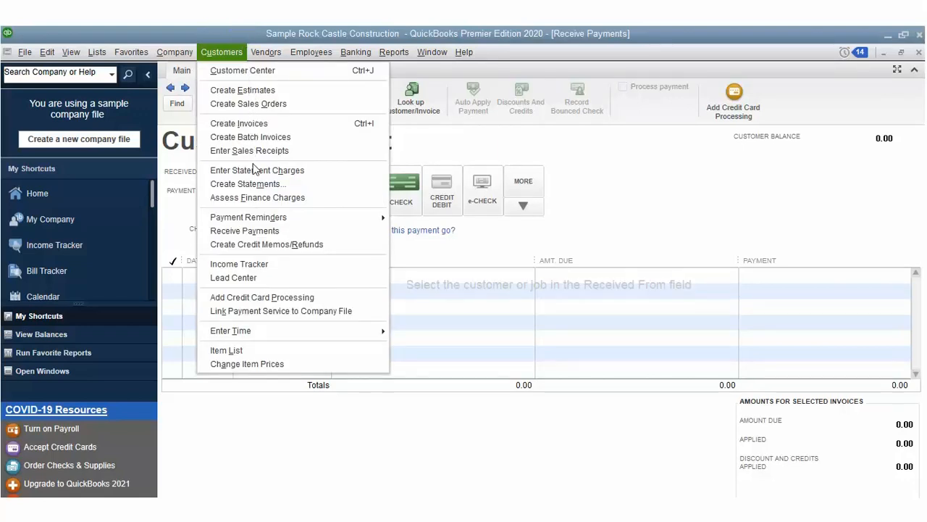
left_click(254, 208)
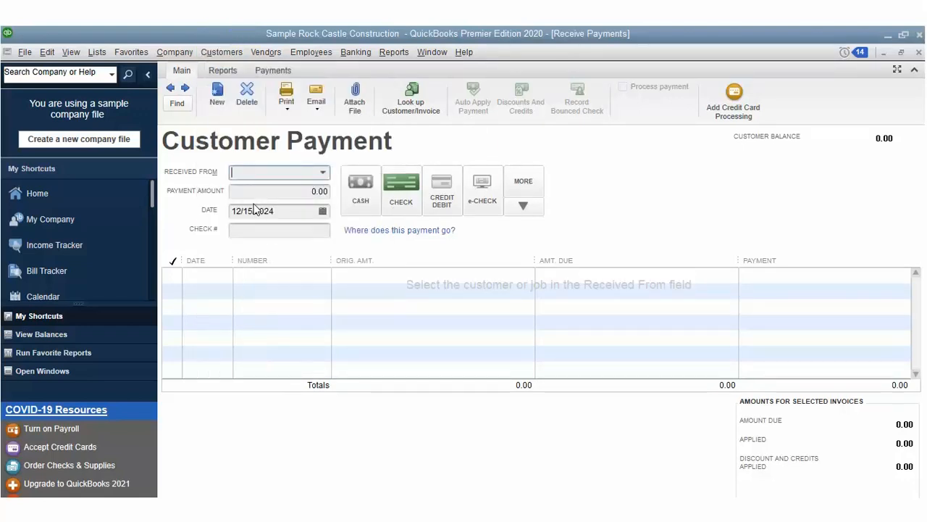
left_click(323, 173)
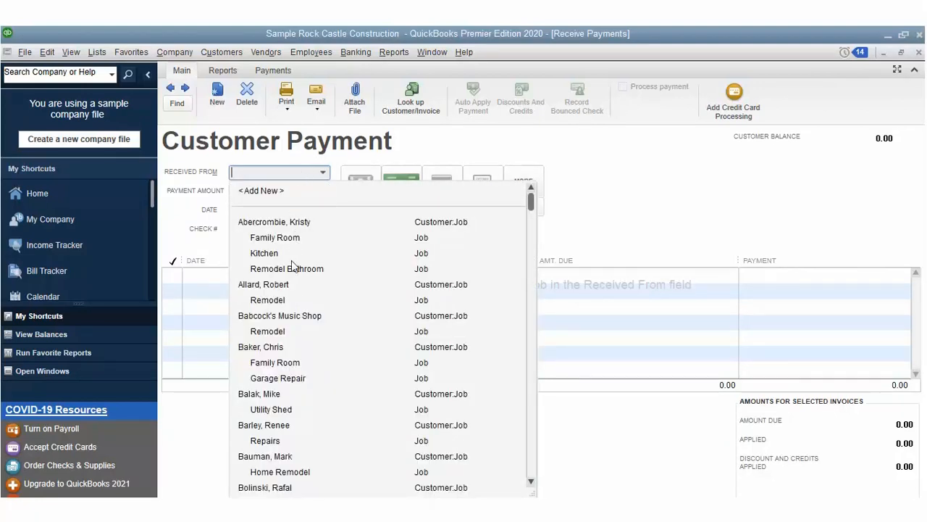
left_click(291, 294)
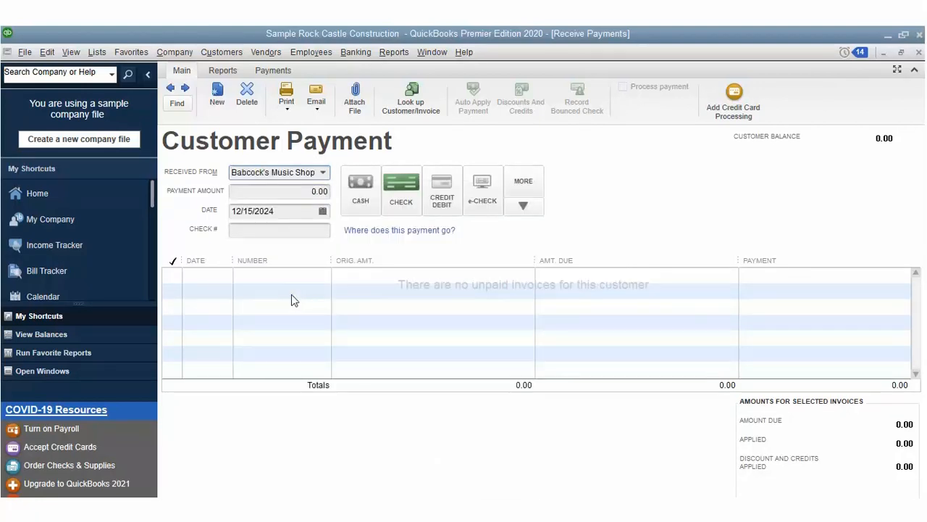
left_click(323, 172)
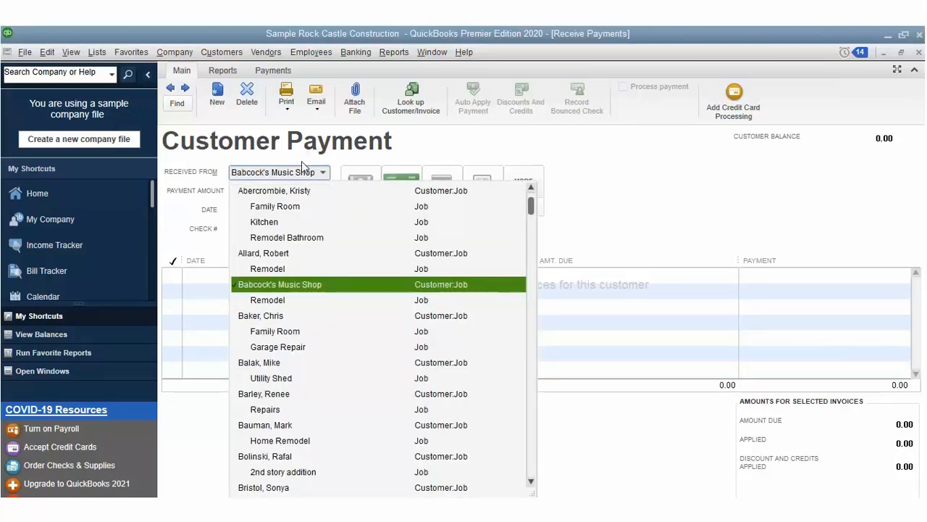
left_click(301, 189)
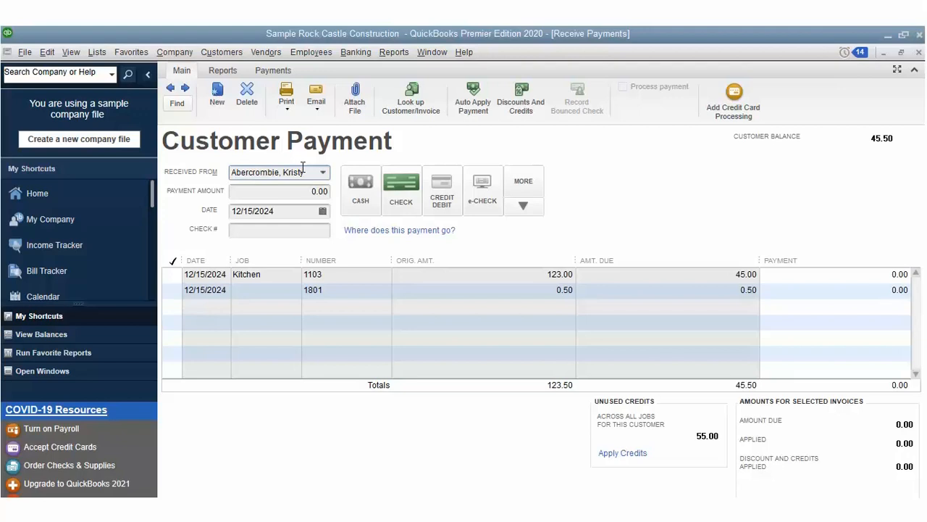
key("Tab")
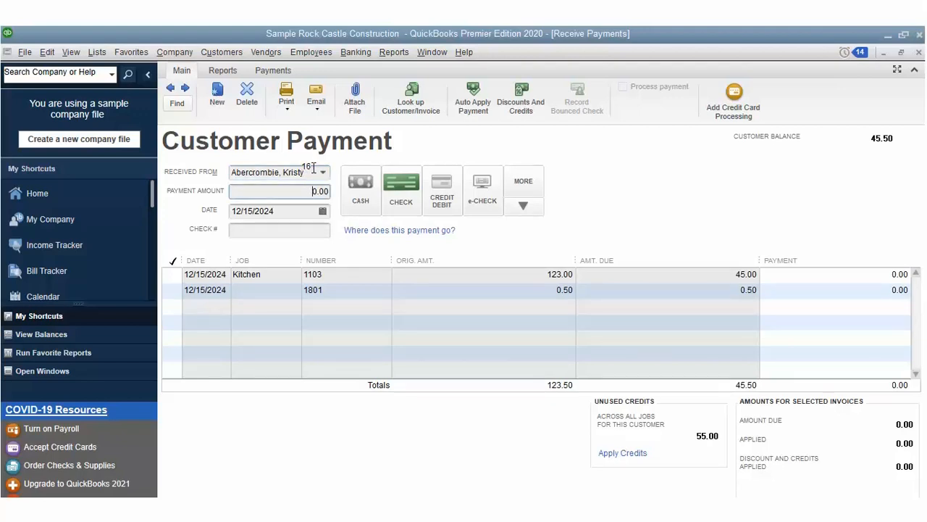
type("16")
key("Tab")
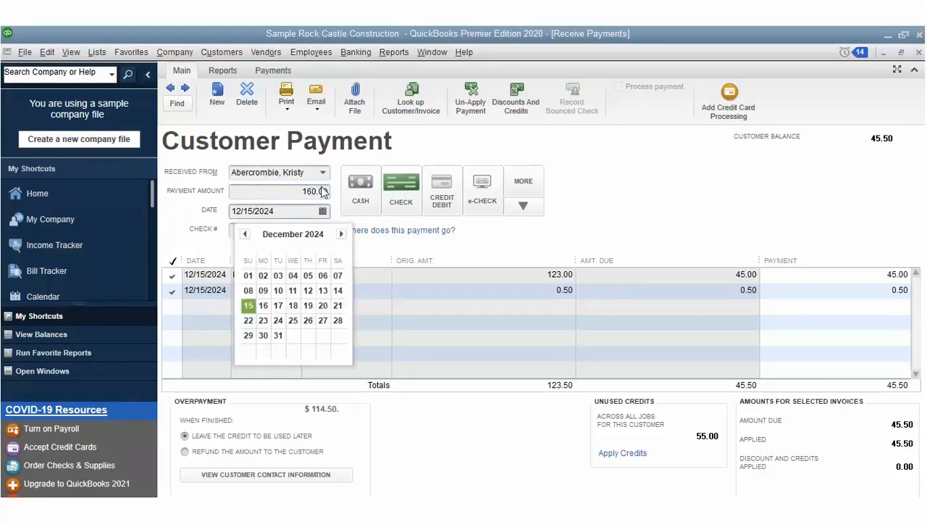
left_click(307, 254)
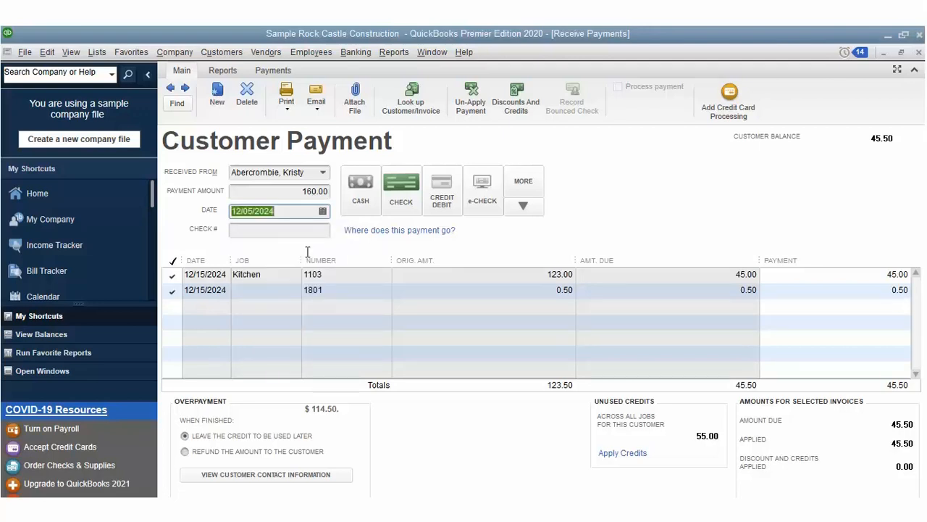
type("3")
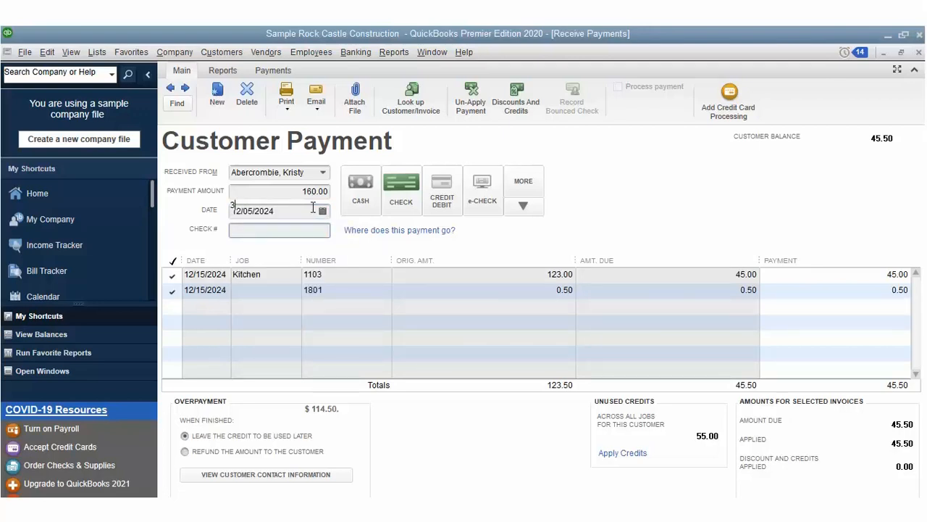
type("214")
Step: Clear all applied amounts, apply the payment to invoice 1103, and open that invoice
left_click(521, 184)
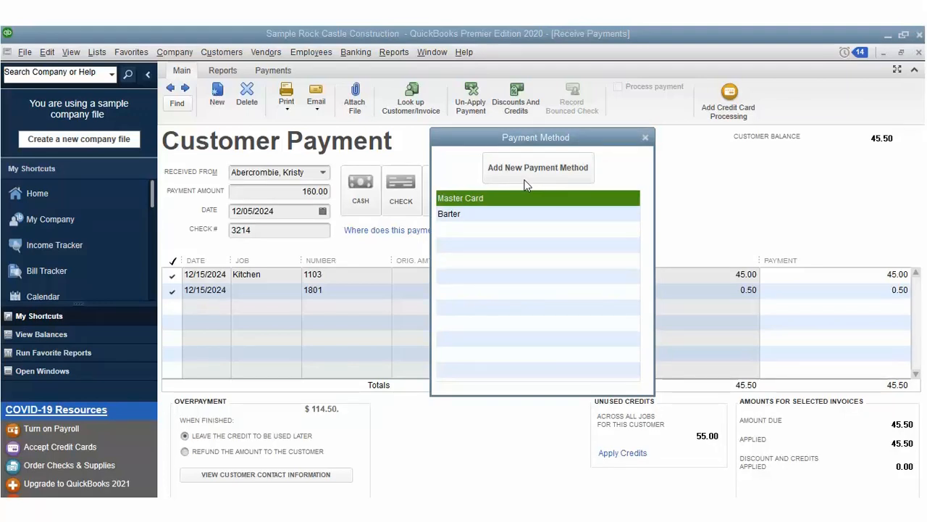
left_click(644, 118)
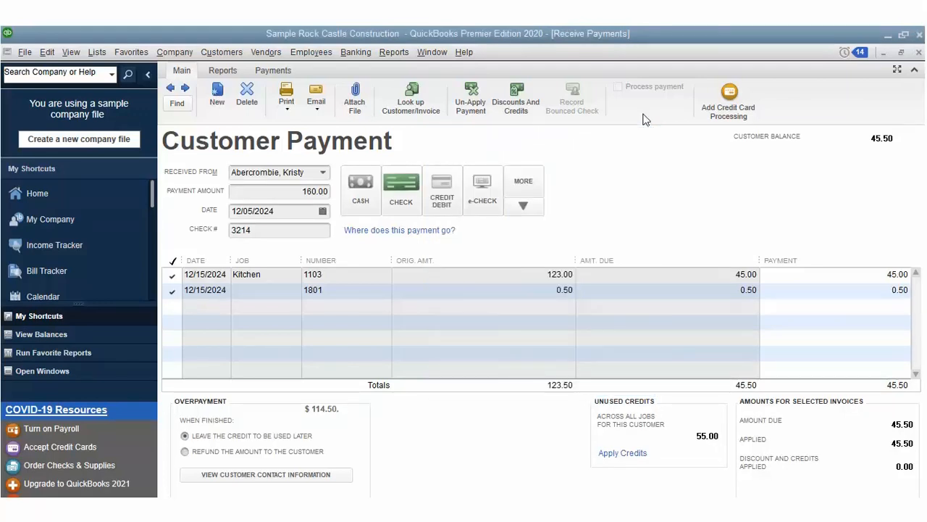
left_click(472, 92)
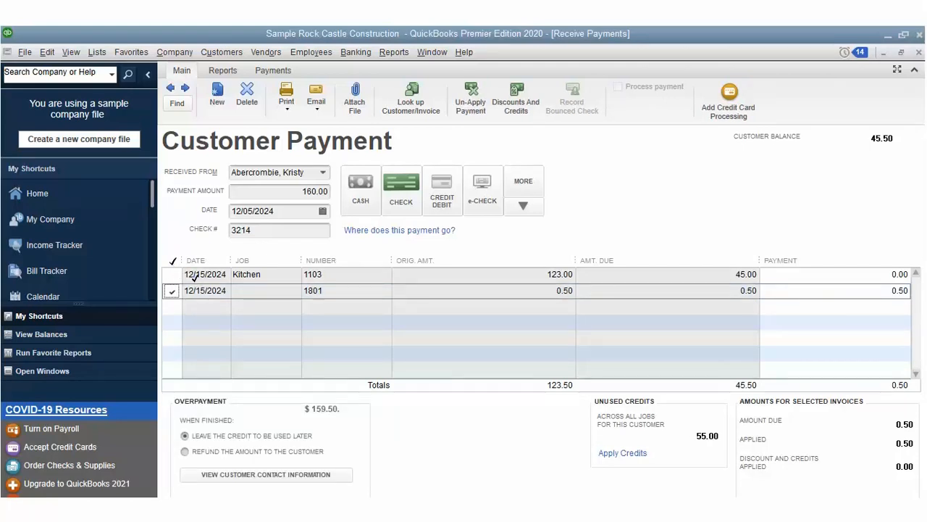
left_click(174, 258)
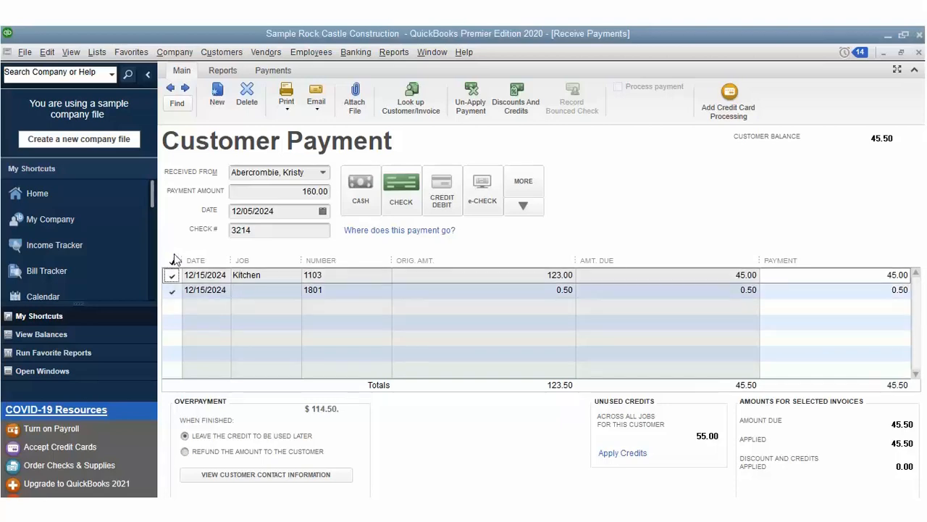
double_click(554, 251)
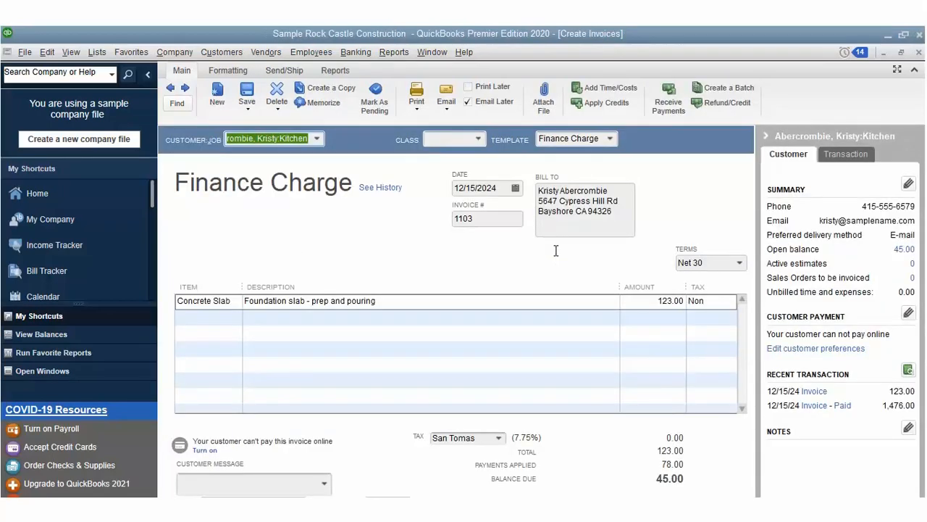
Step: Change the Concrete Slab amount to 120.00, save invoice 1103 confirming the change, and close the payment form
double_click(670, 301)
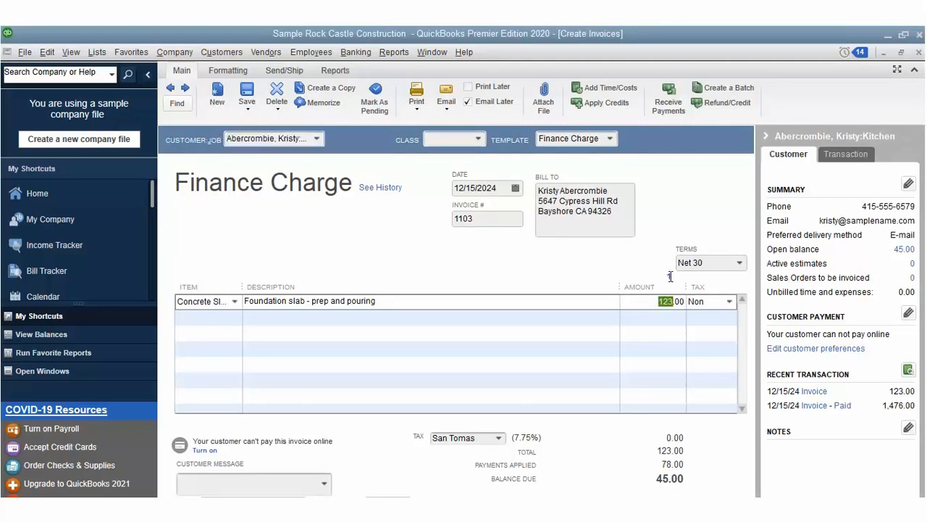
type("120")
key("Tab")
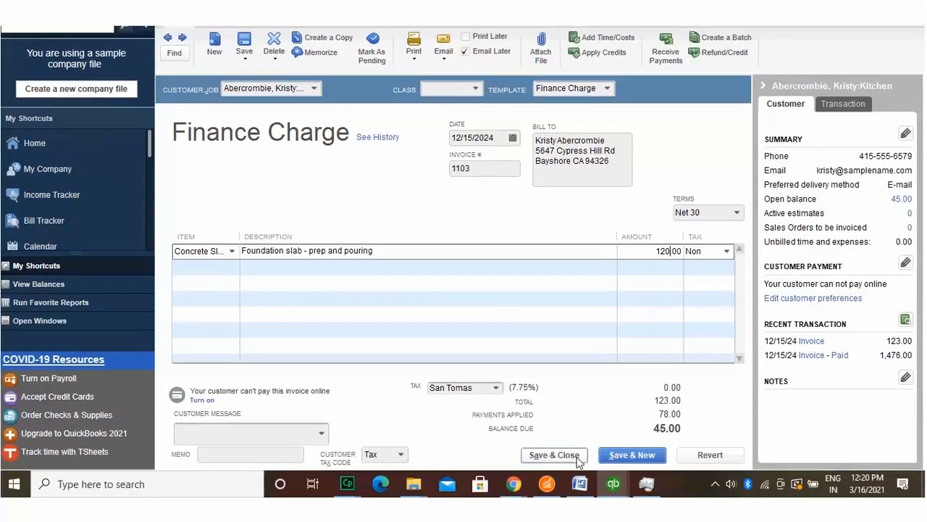
left_click(576, 456)
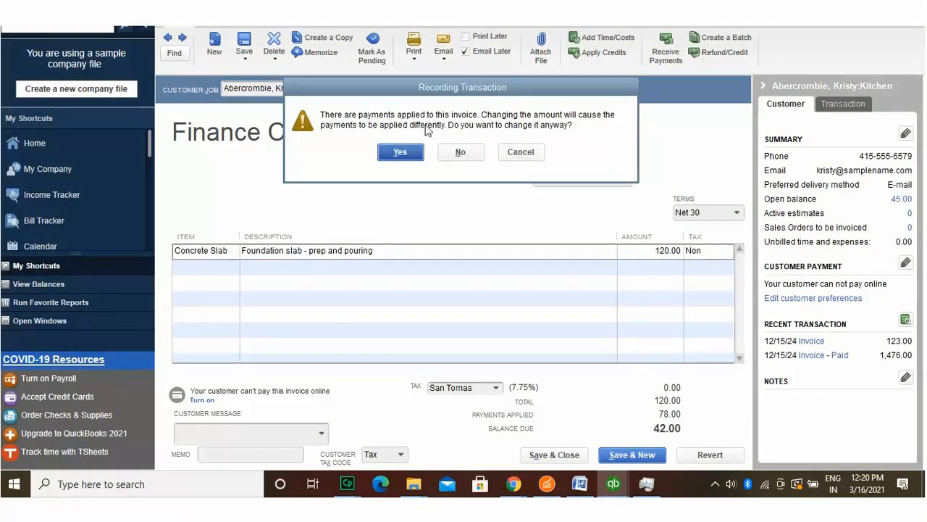
key("Return")
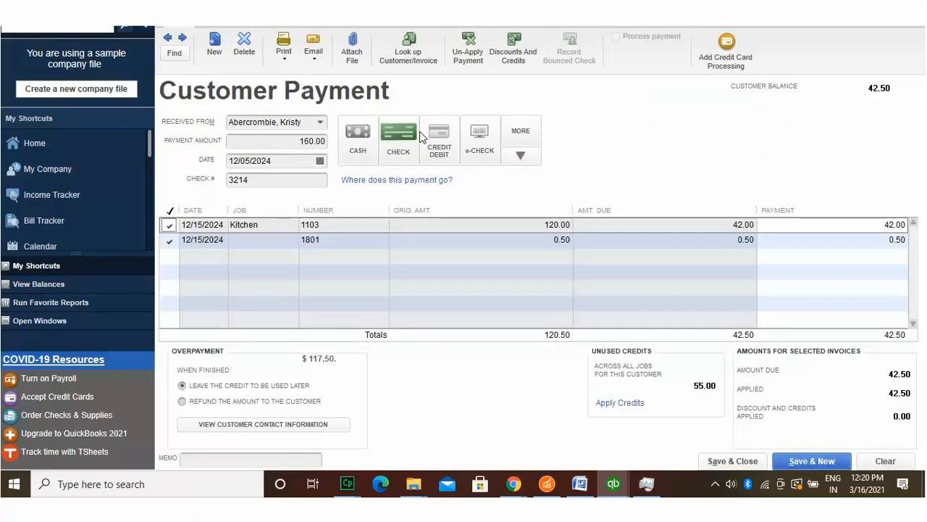
key("Escape")
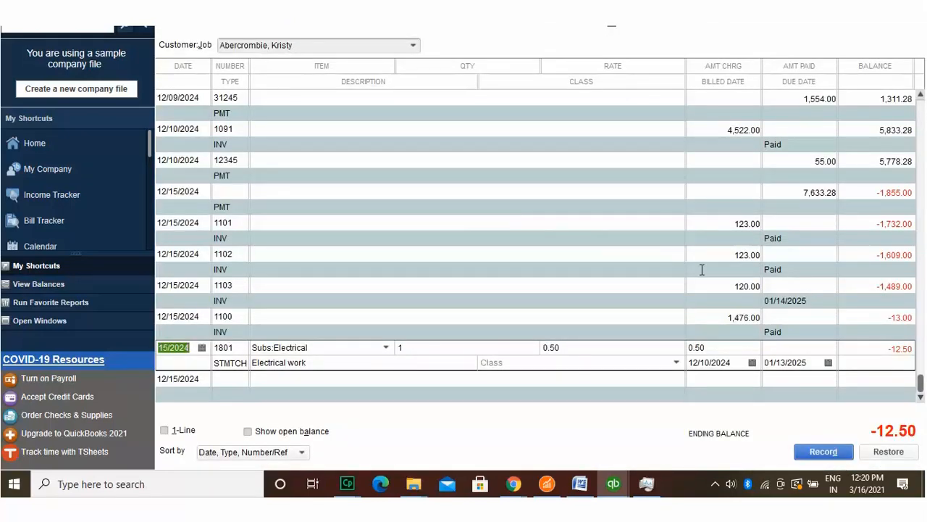
Step: Change statement charge 1801 to 12.50, record it, and close the customer register
left_click(737, 322)
type("12.50")
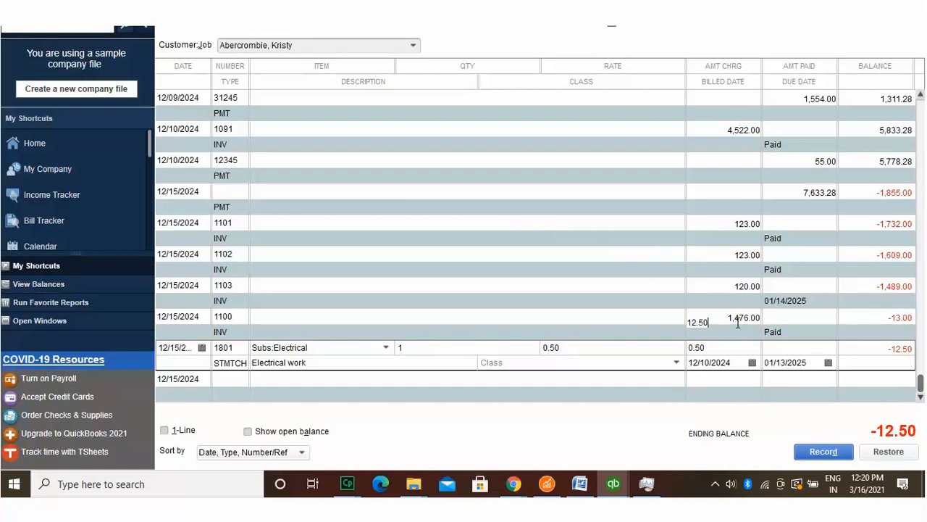
left_click(822, 447)
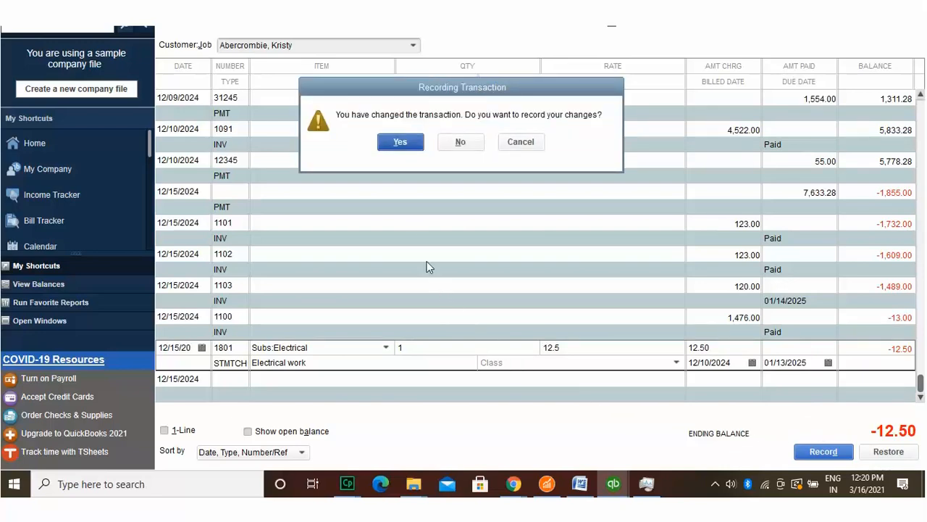
left_click(400, 142)
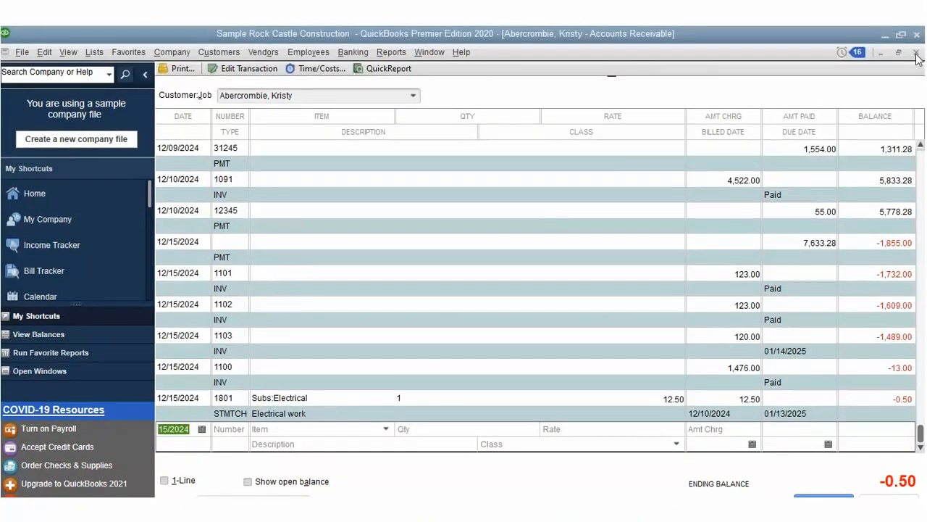
left_click(916, 55)
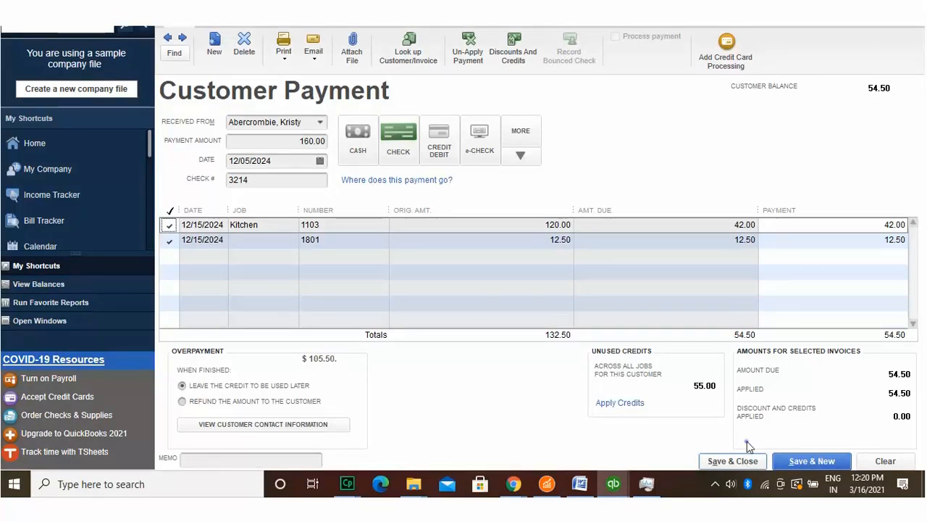
Step: Print the credit memo for the 105.50 overpayment
left_click(288, 41)
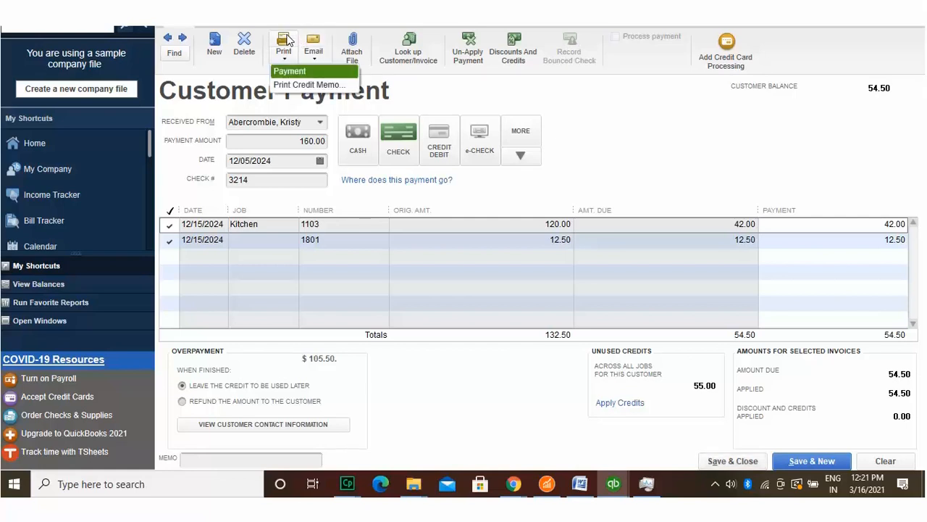
left_click(287, 58)
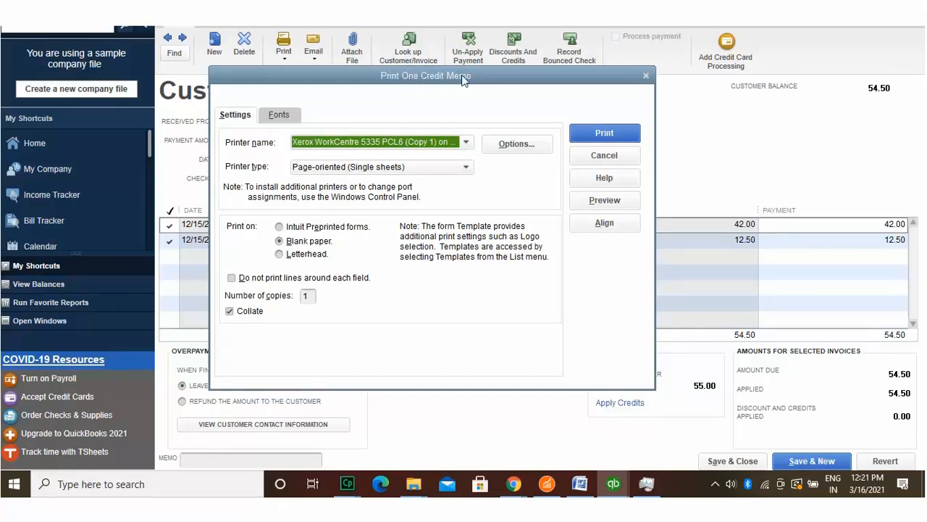
left_click(601, 134)
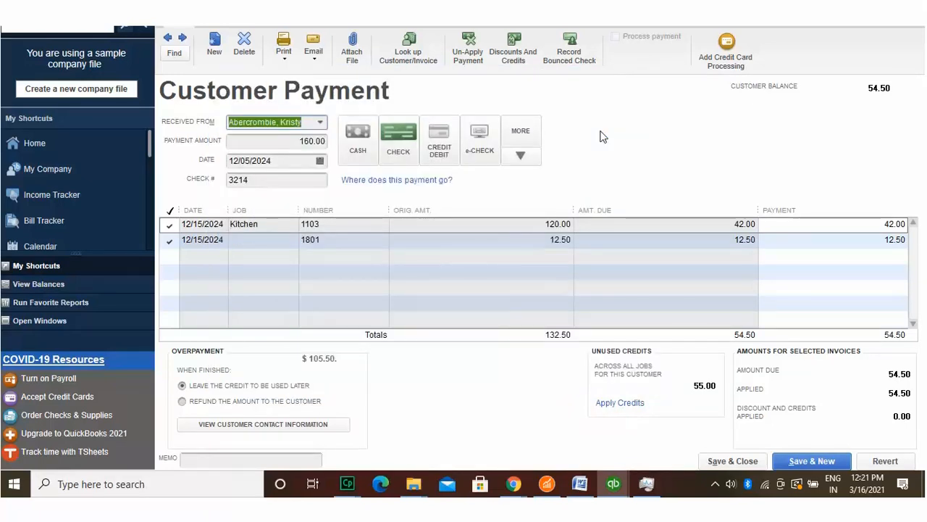
Step: Review the Email options, then save the 160.00 payment with its credit
left_click(313, 39)
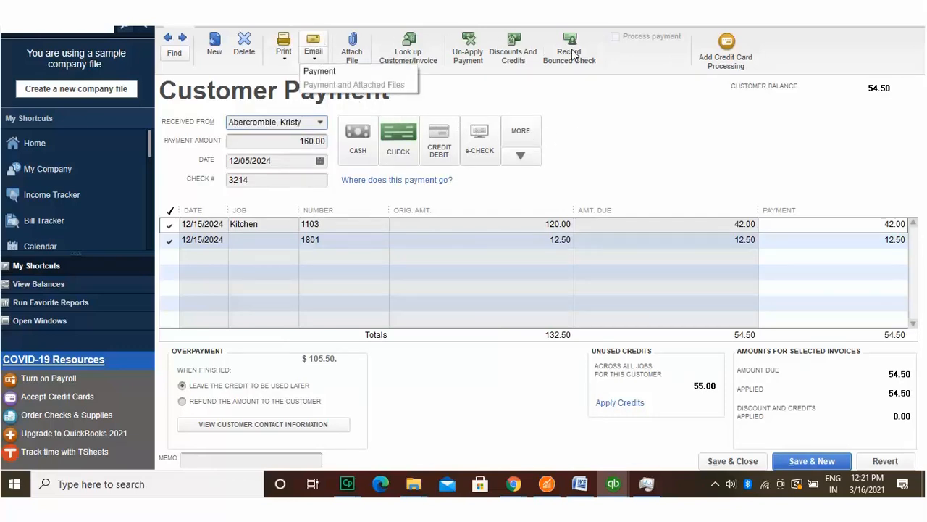
left_click(644, 94)
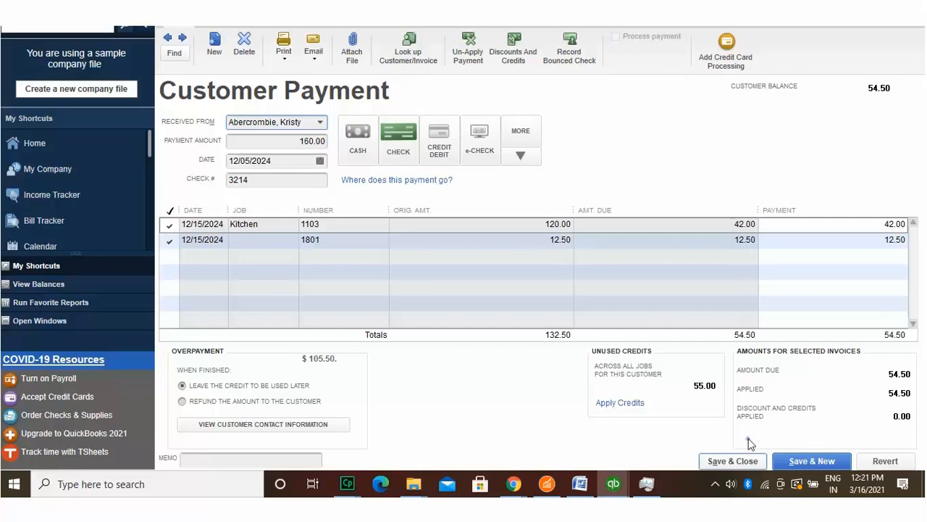
left_click(739, 460)
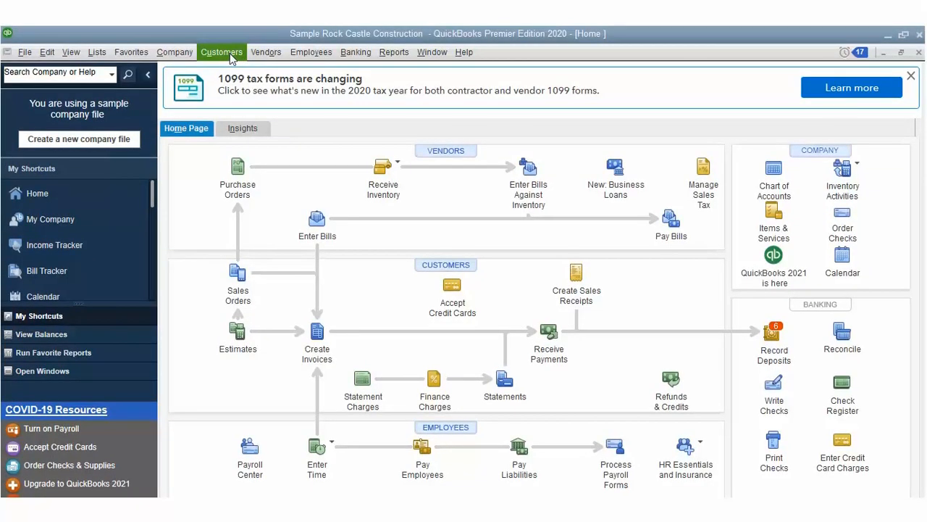
Step: Start a new customer payment received from the same customer
left_click(231, 58)
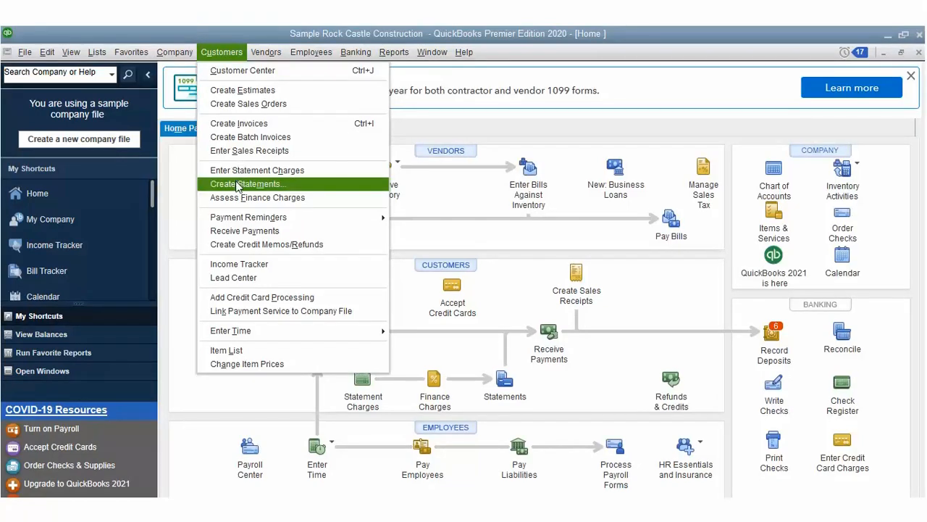
left_click(239, 229)
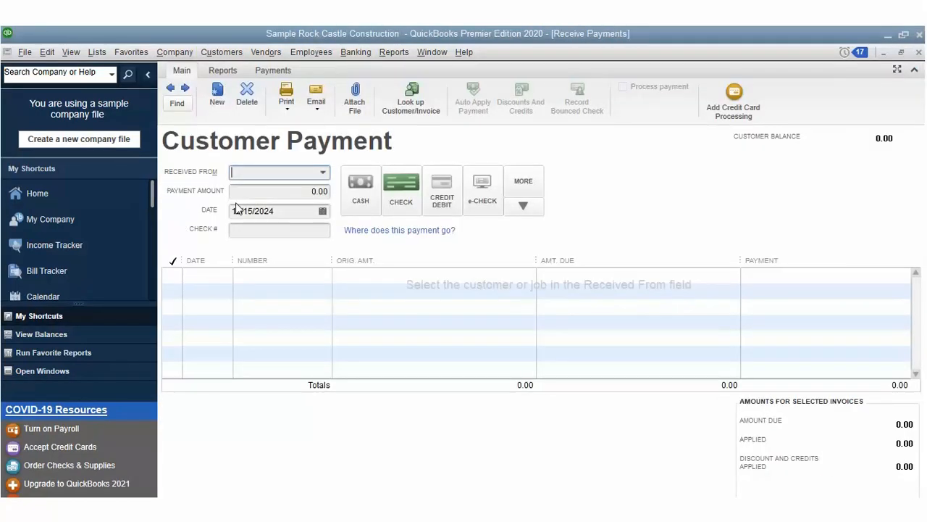
left_click(321, 173)
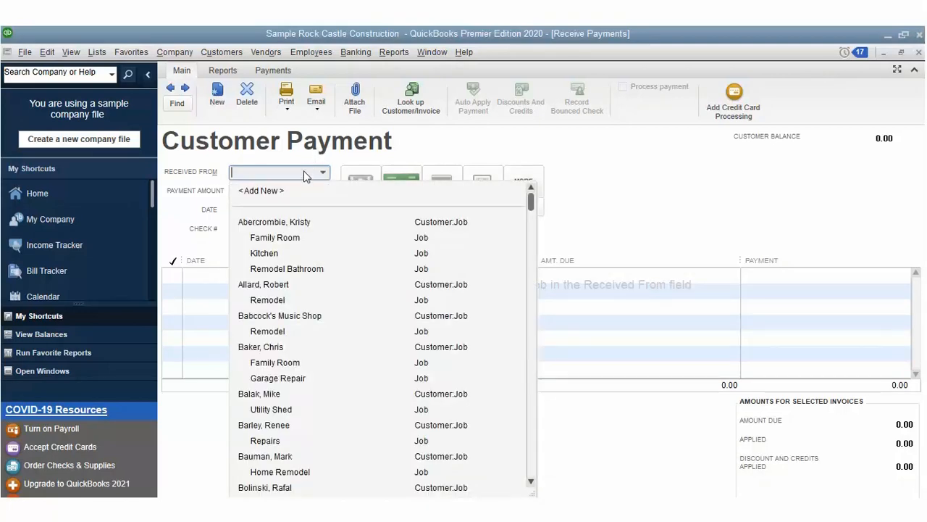
left_click(302, 195)
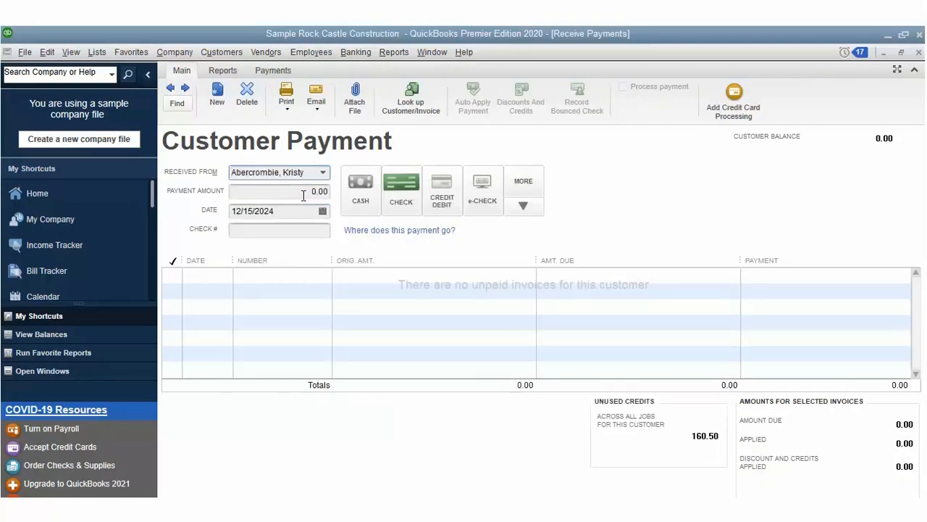
Step: Enter a 1,212.00 payment dated 12/12/2024 with check number 3215
key("Tab")
type("1")
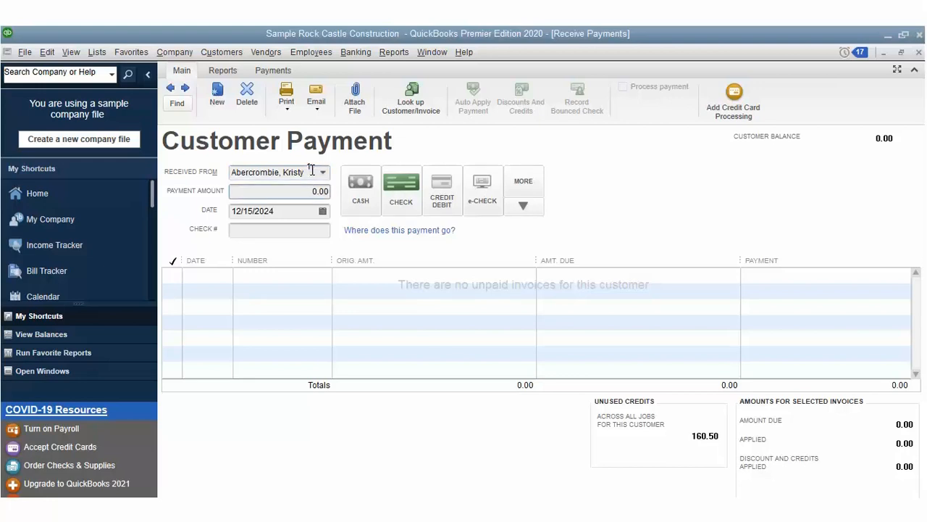
type("2/15/2")
key("Tab")
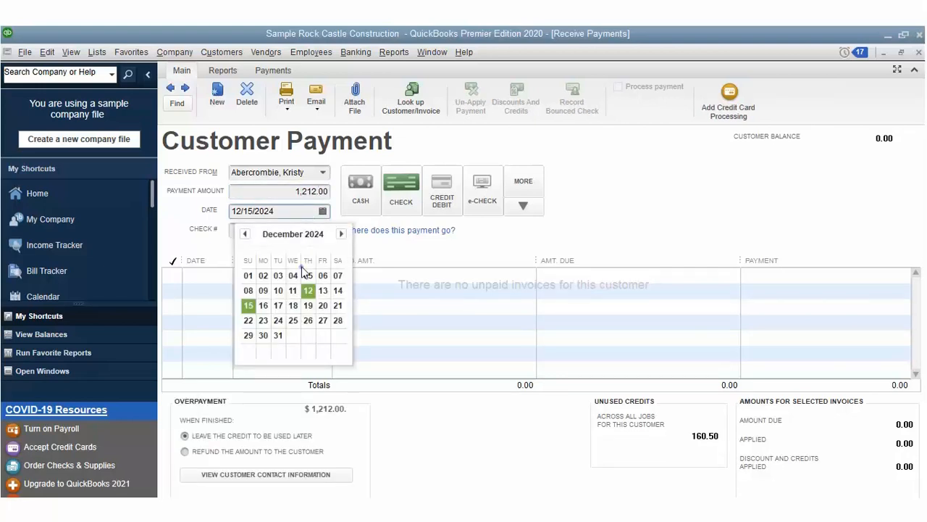
key("Return")
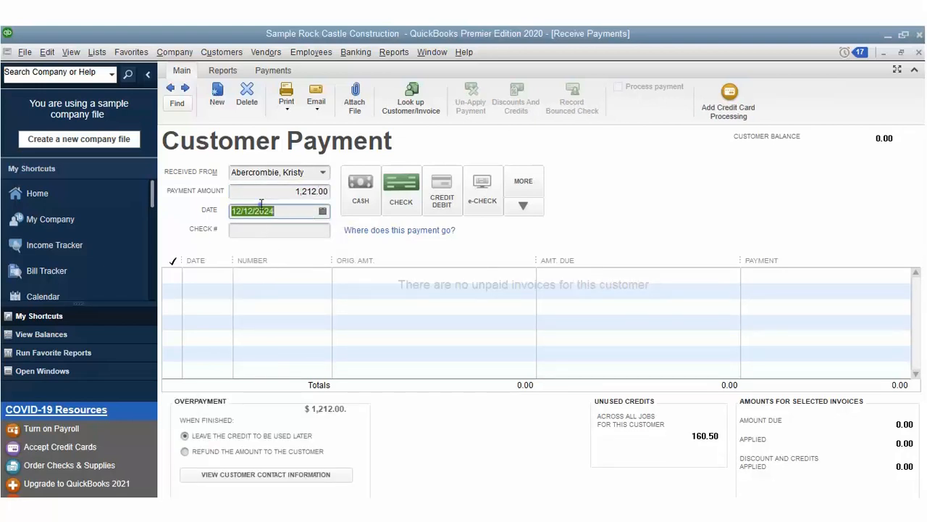
type("123")
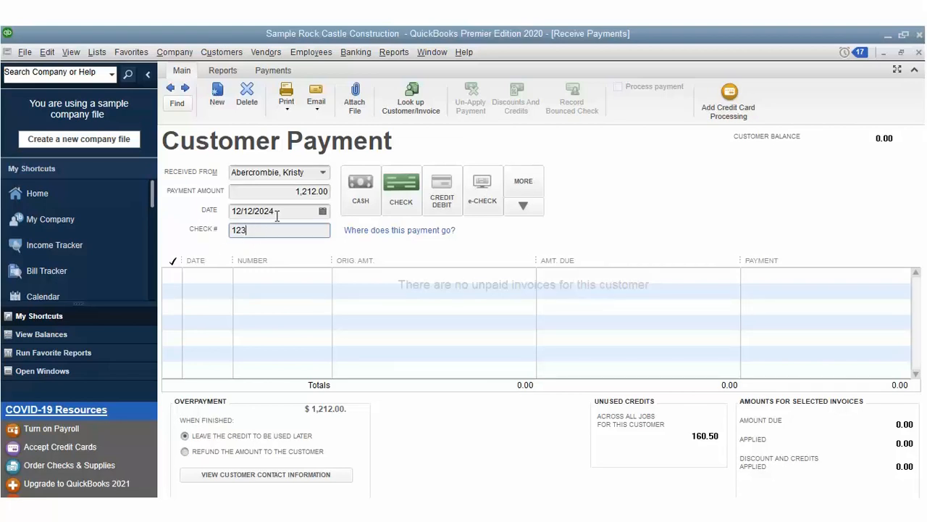
type("3215")
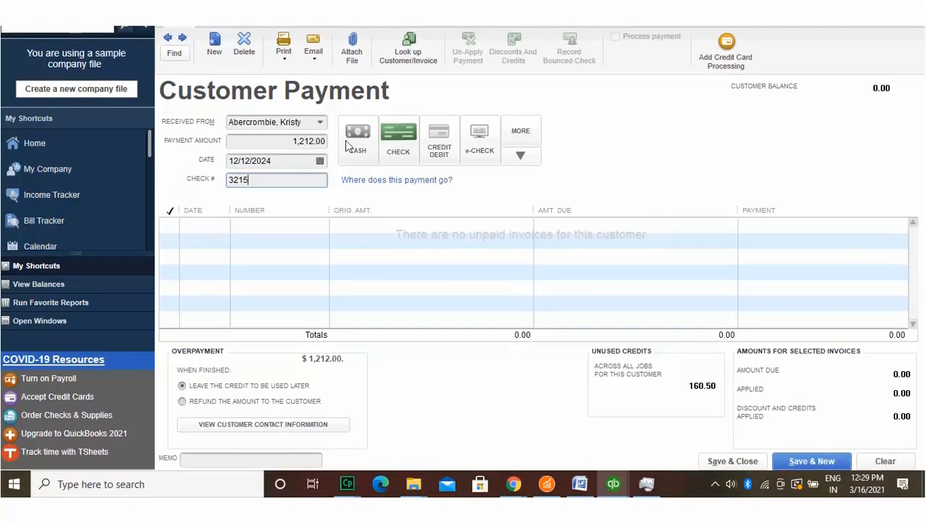
Step: Switch the Received From payer to a customer further down the list, then reopen the list
left_click(320, 121)
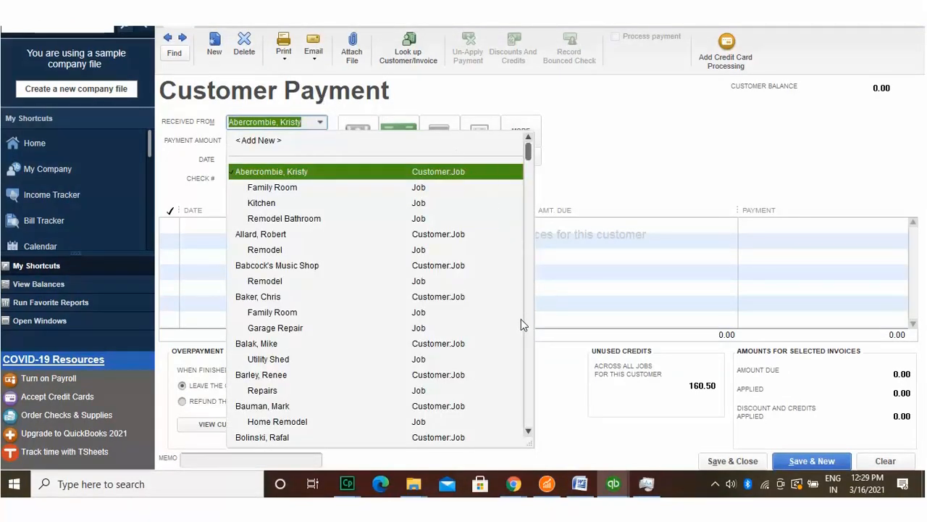
scroll(526, 409, "down", 1)
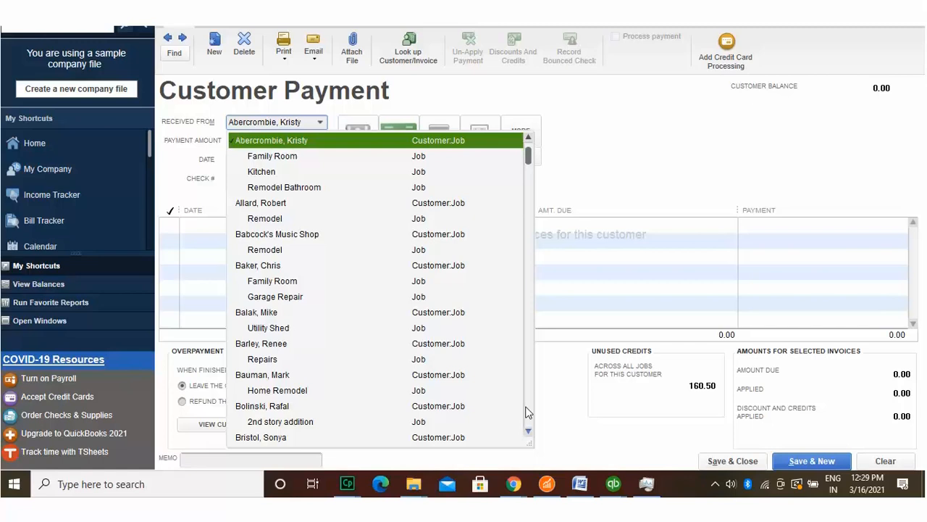
scroll(527, 411, "down", 1)
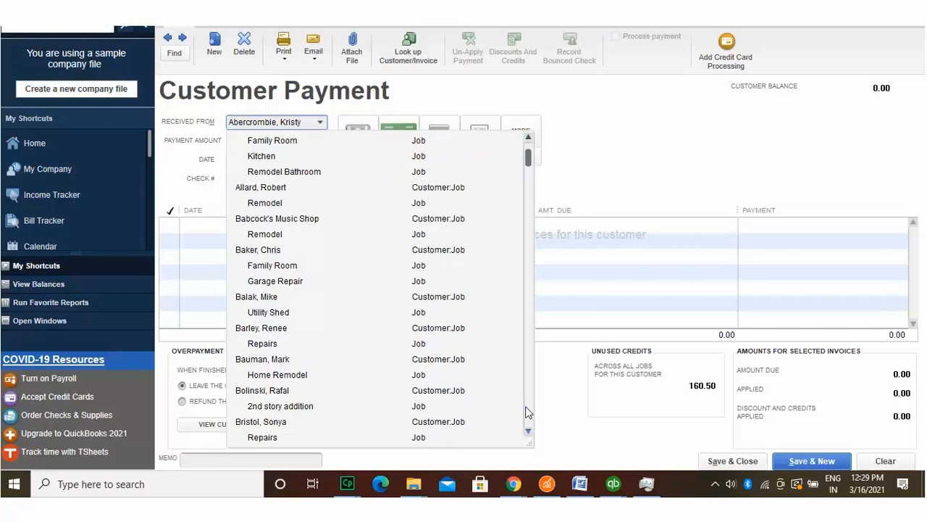
scroll(526, 412, "down", 1)
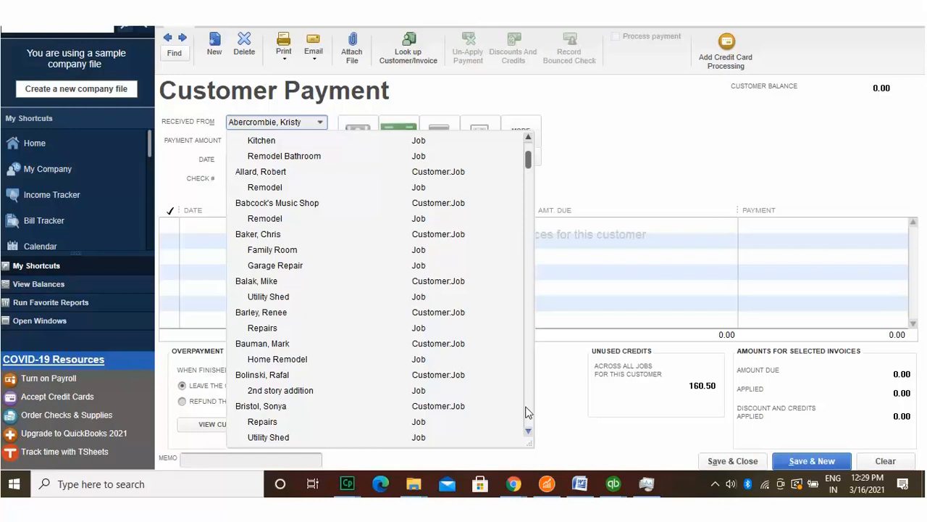
scroll(527, 411, "down", 1)
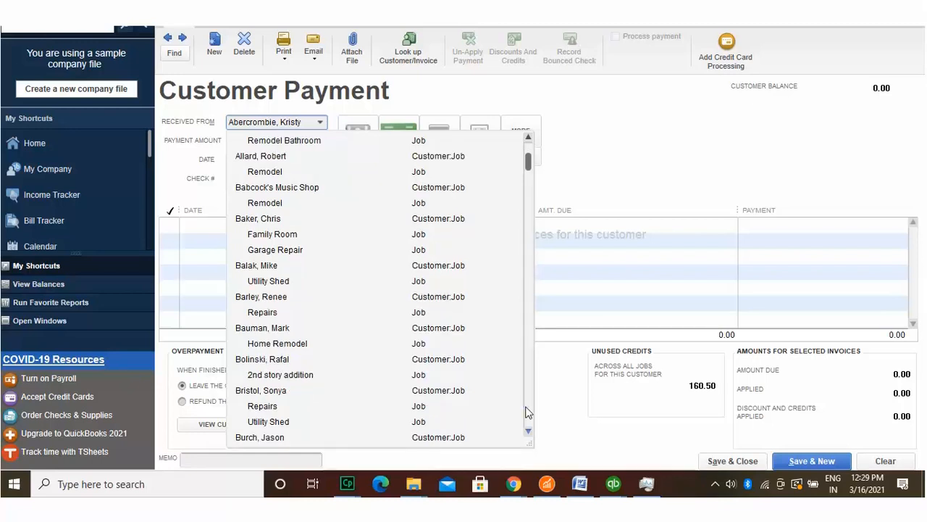
scroll(526, 411, "down", 1)
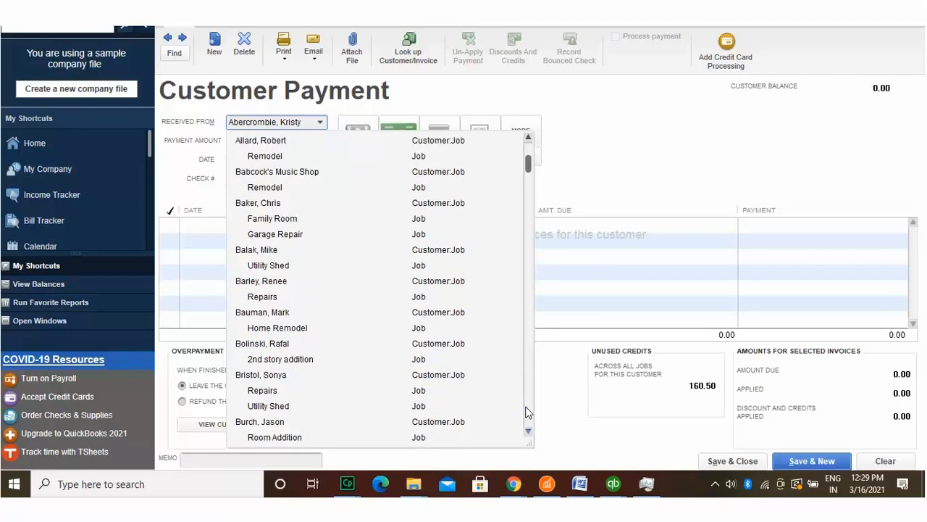
scroll(527, 412, "down", 1)
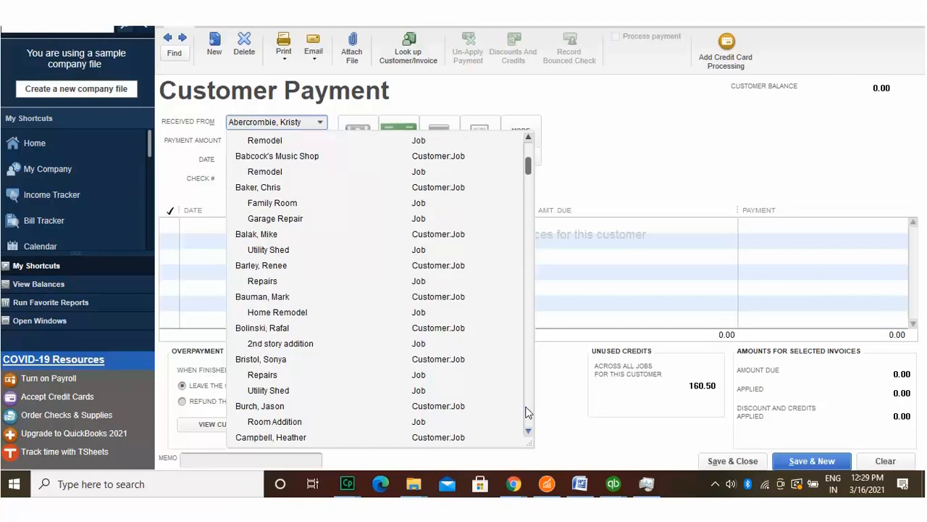
scroll(527, 412, "down", 1)
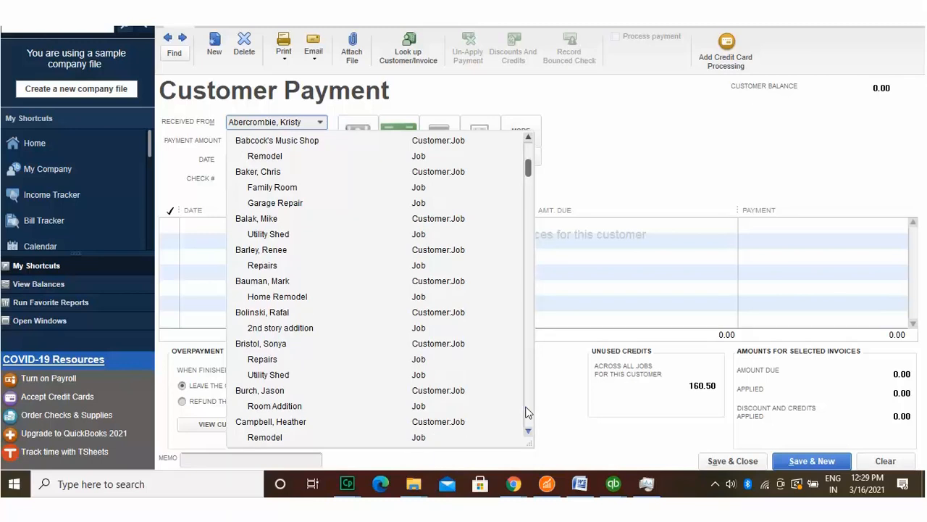
scroll(527, 412, "down", 1)
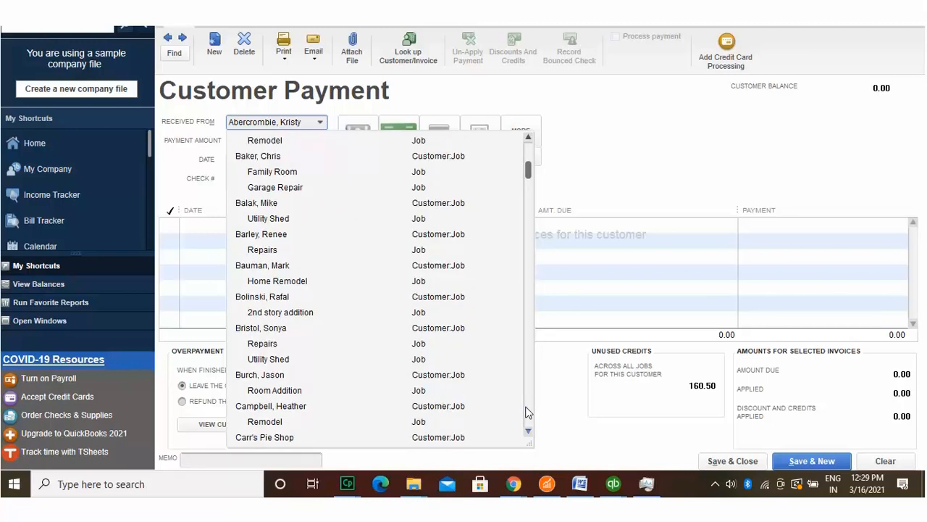
scroll(527, 411, "down", 1)
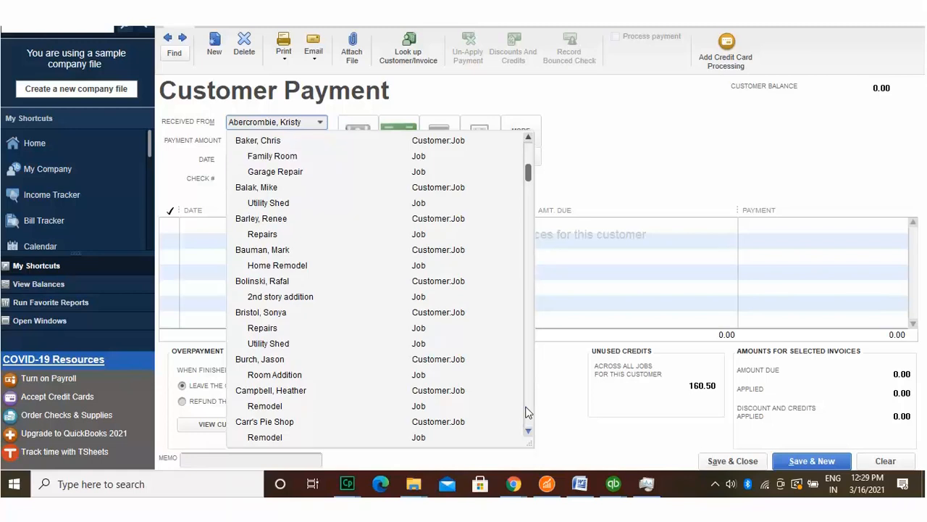
scroll(527, 411, "down", 1)
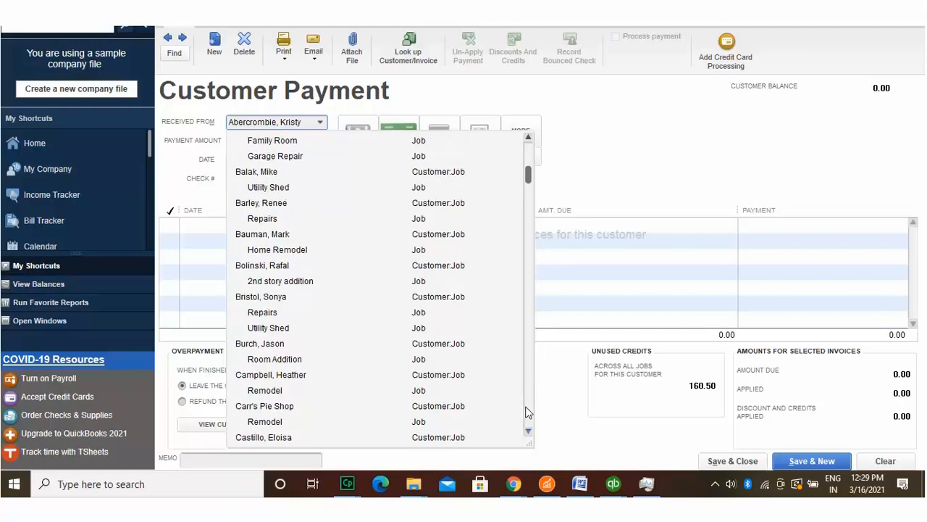
scroll(527, 411, "down", 1)
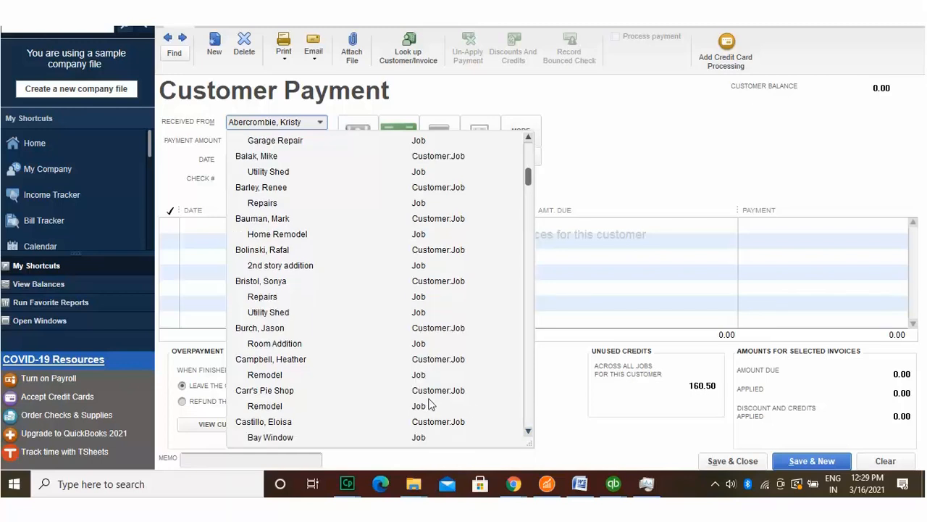
left_click(288, 265)
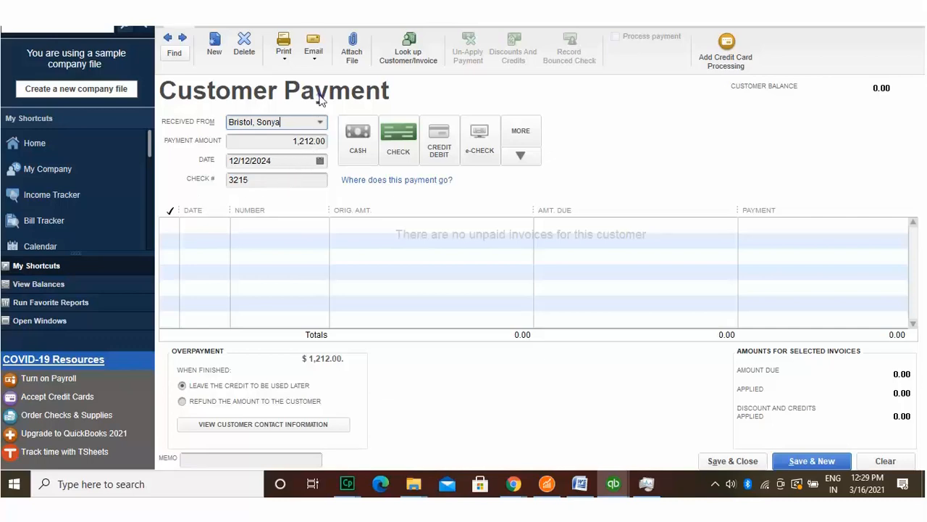
key("alt+Down")
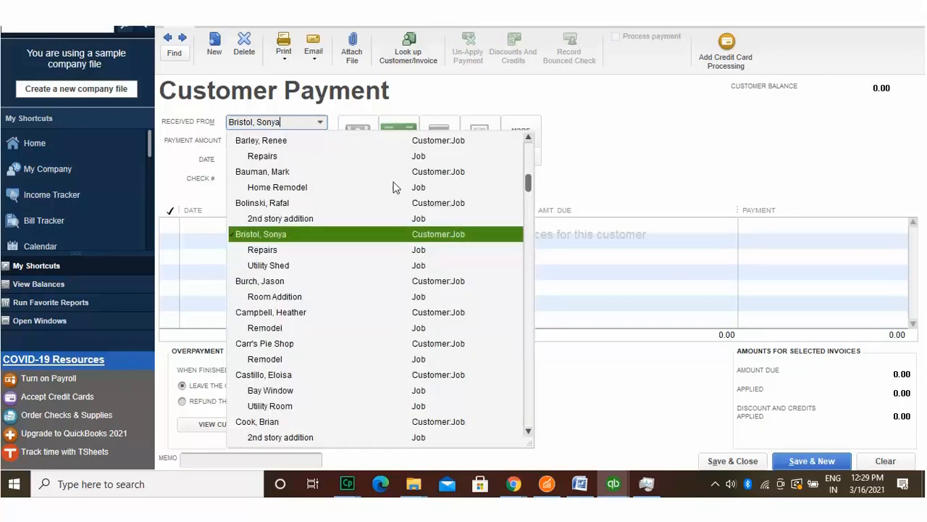
Step: Pay all six open invoices with 74,912.00 and refund the 44,139.33 overpayment
left_click(417, 421)
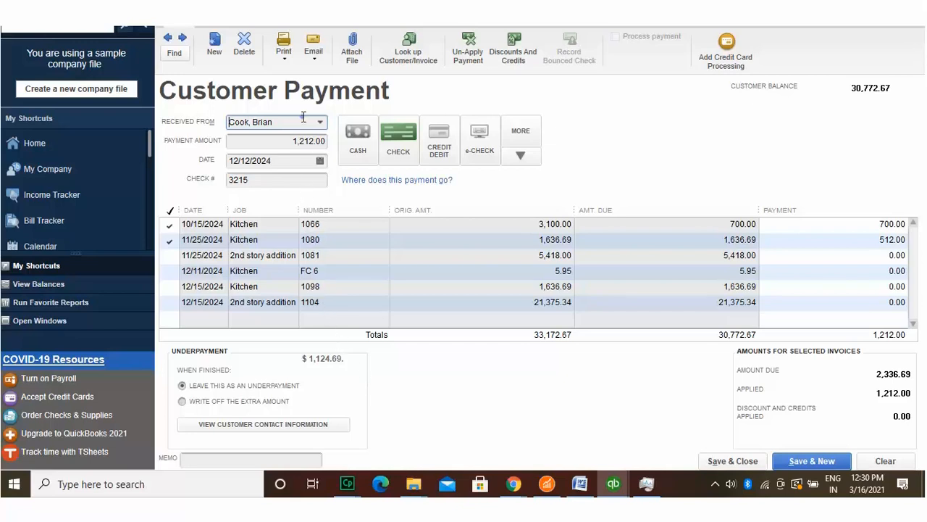
left_click(304, 140)
type("149")
key("Tab")
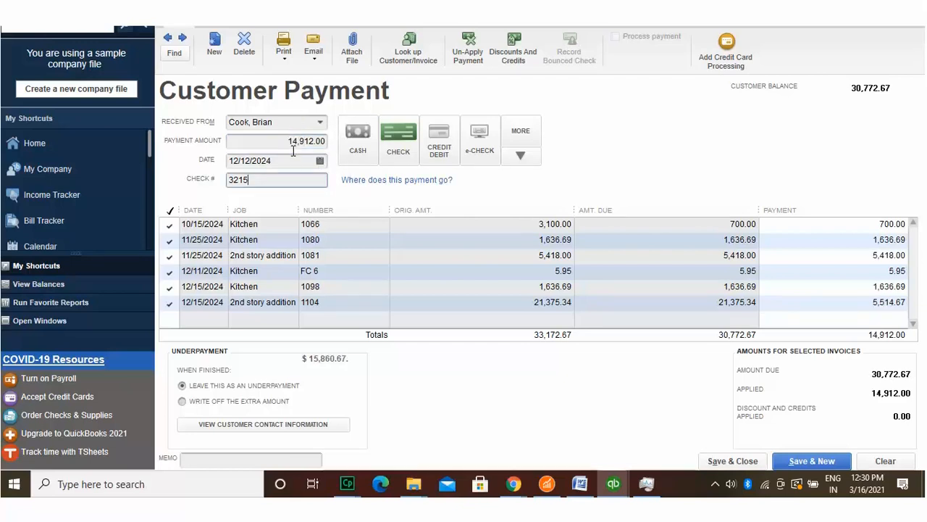
key("shift+Tab")
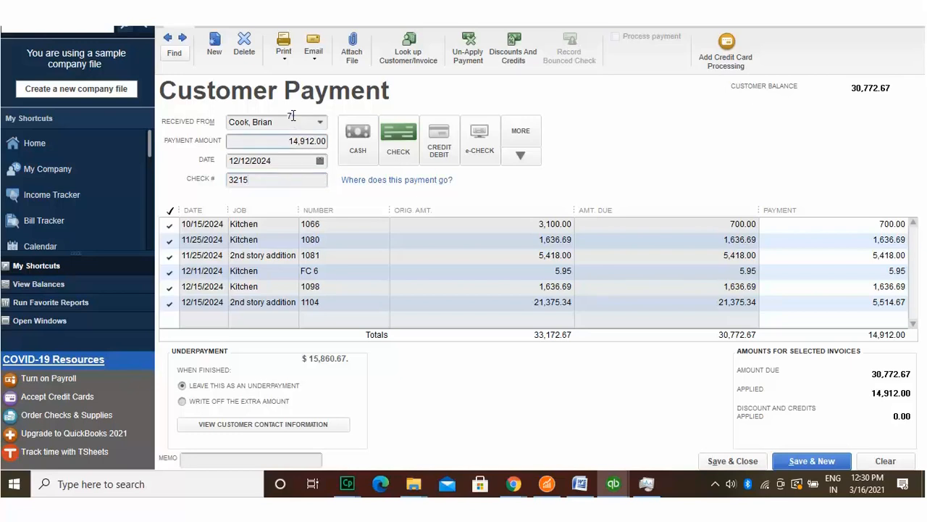
type("7")
key("Tab")
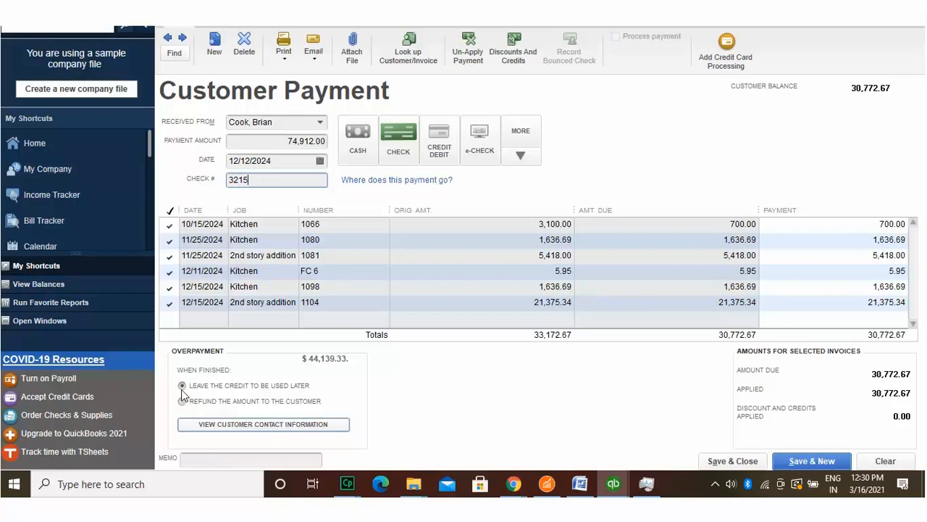
left_click(182, 400)
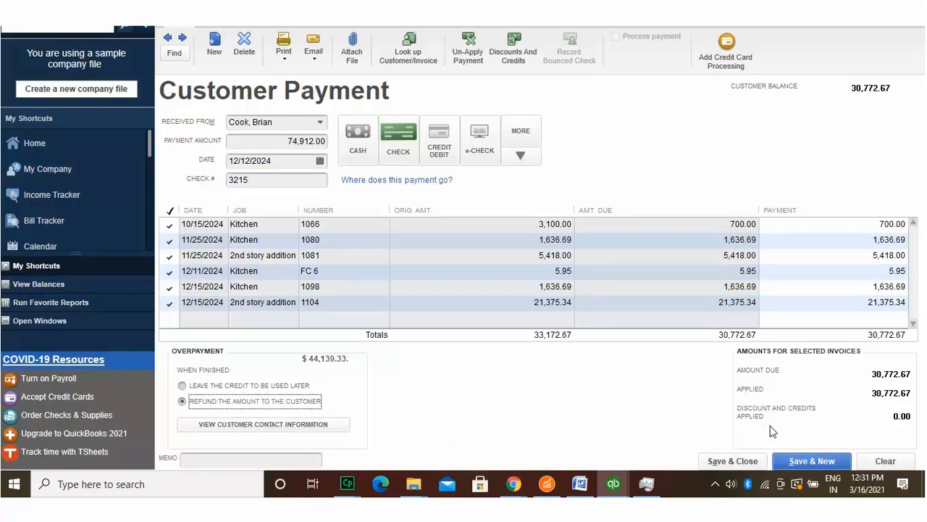
Step: Issue the 44,139.33 refund with class Overhead and memo 15478, saving the payment
left_click(801, 460)
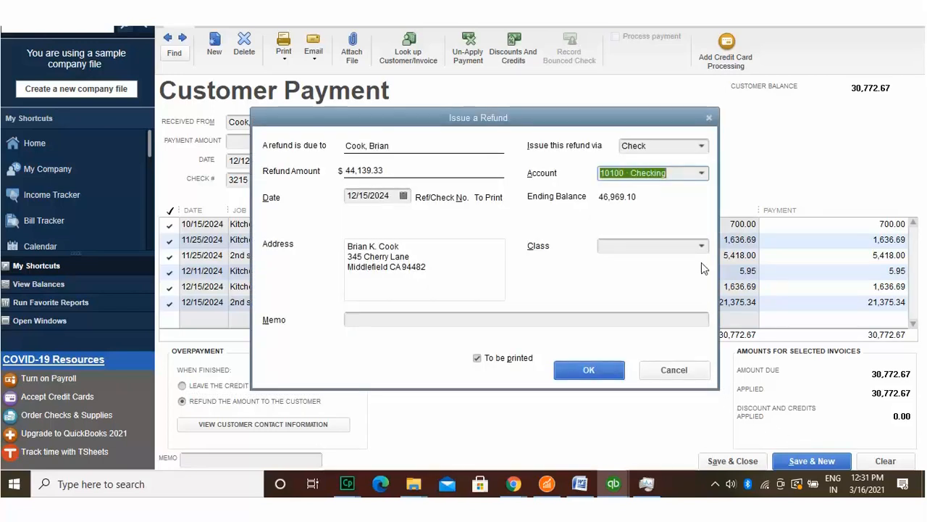
key("Tab")
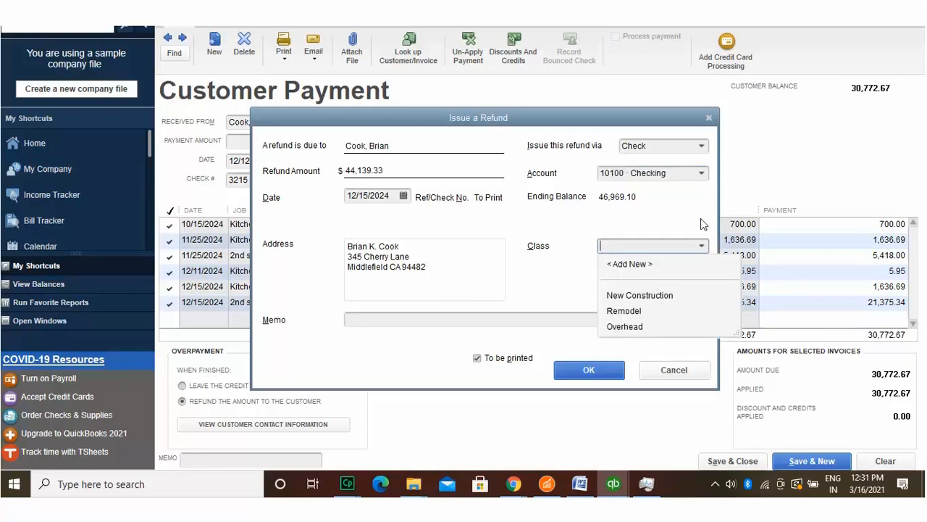
left_click(631, 326)
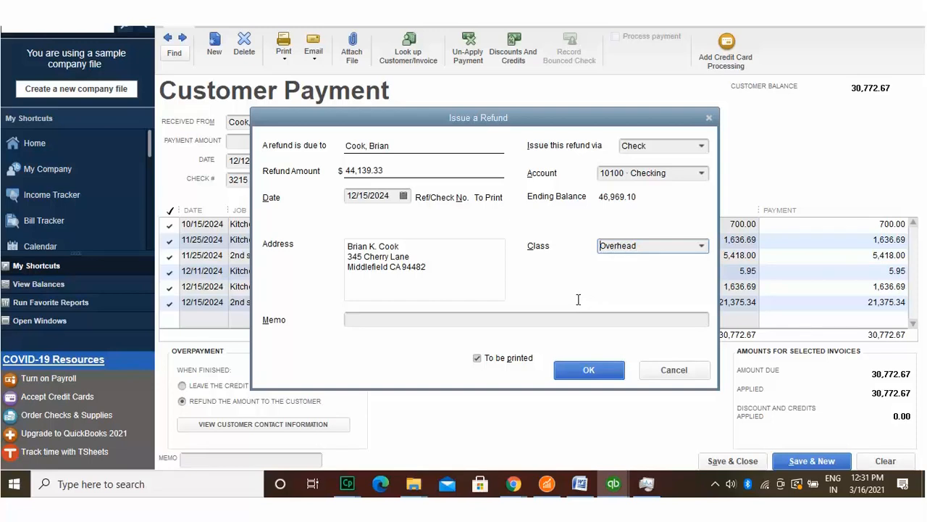
key("Tab")
type("15478")
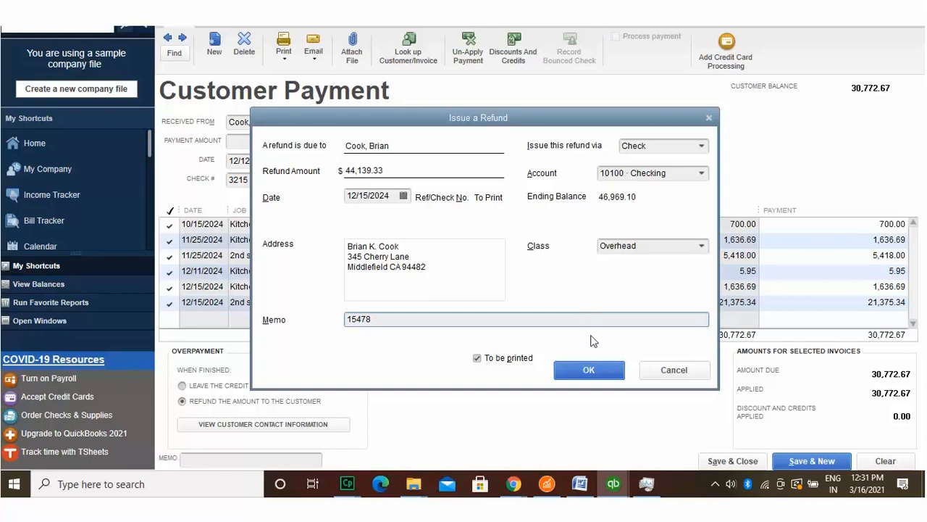
left_click(589, 367)
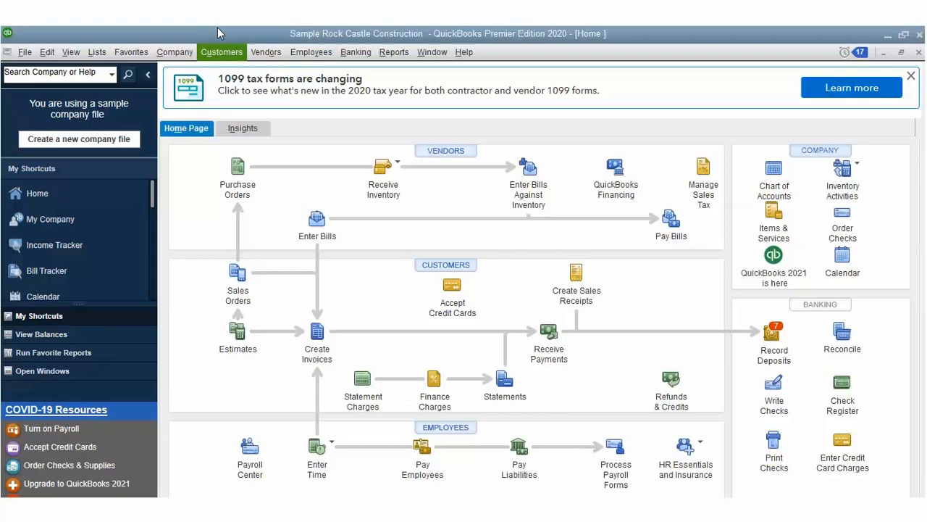
Step: Start a new customer payment and pick a payer from the Received From list
left_click(220, 51)
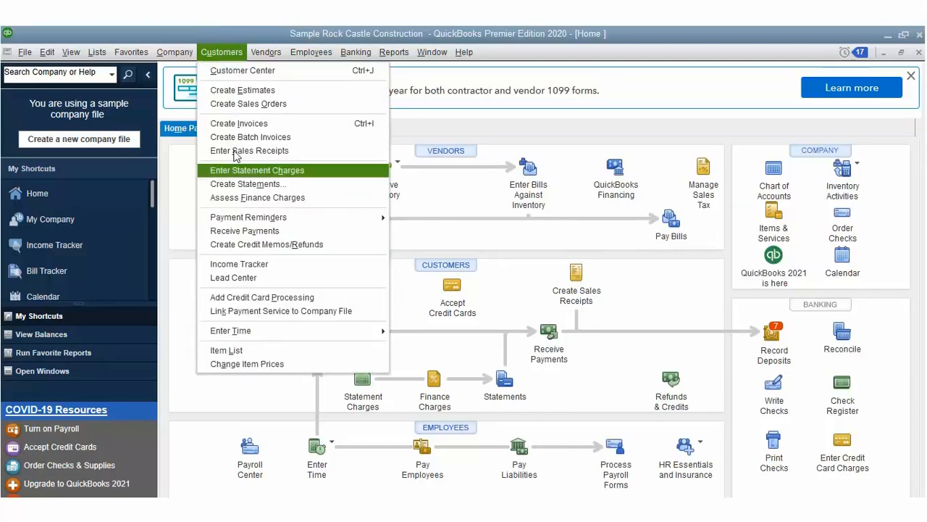
left_click(239, 231)
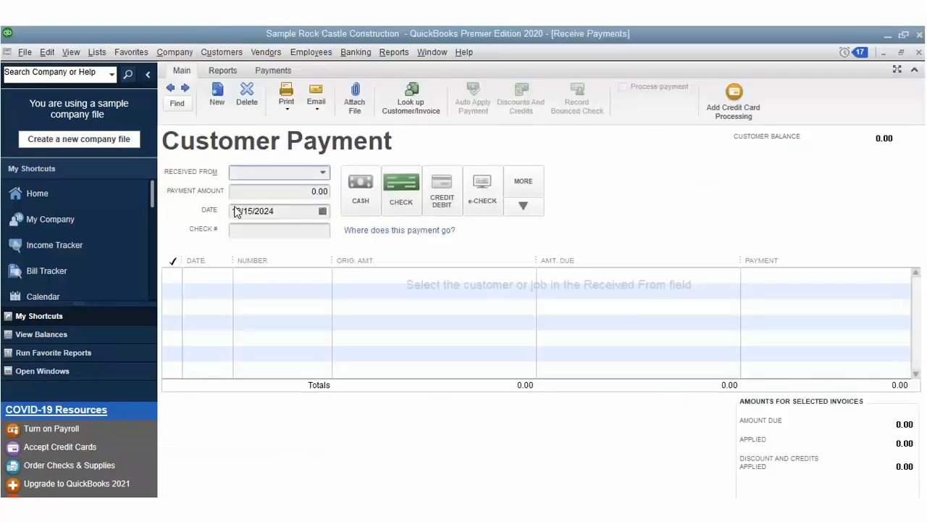
left_click(323, 172)
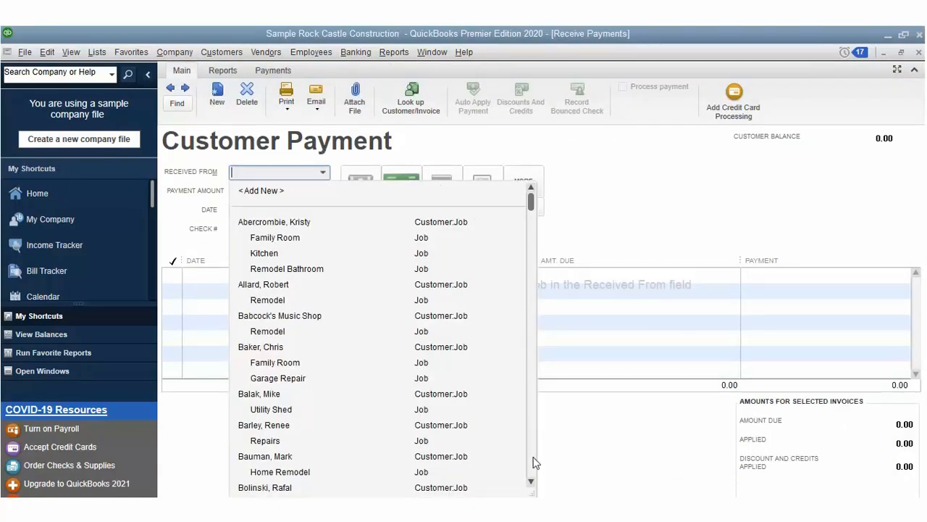
scroll(534, 462, "down", 1)
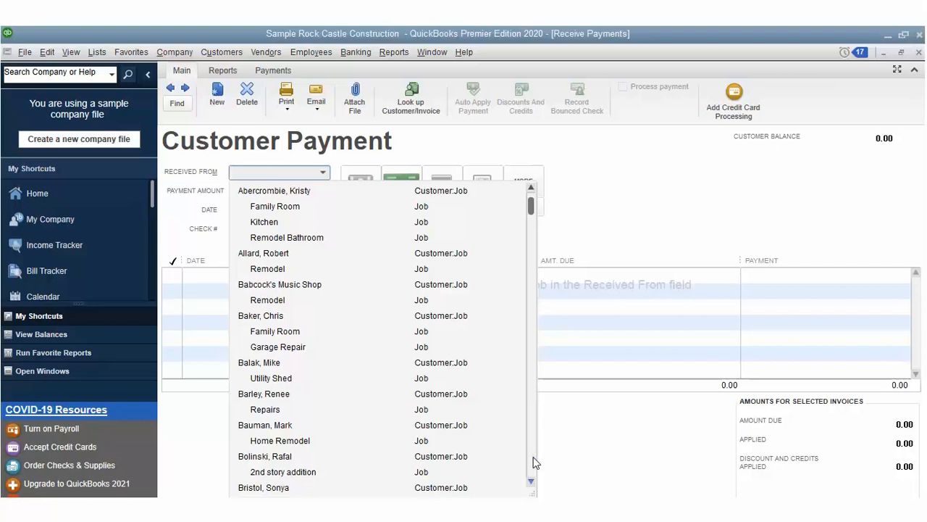
scroll(535, 462, "down", 1)
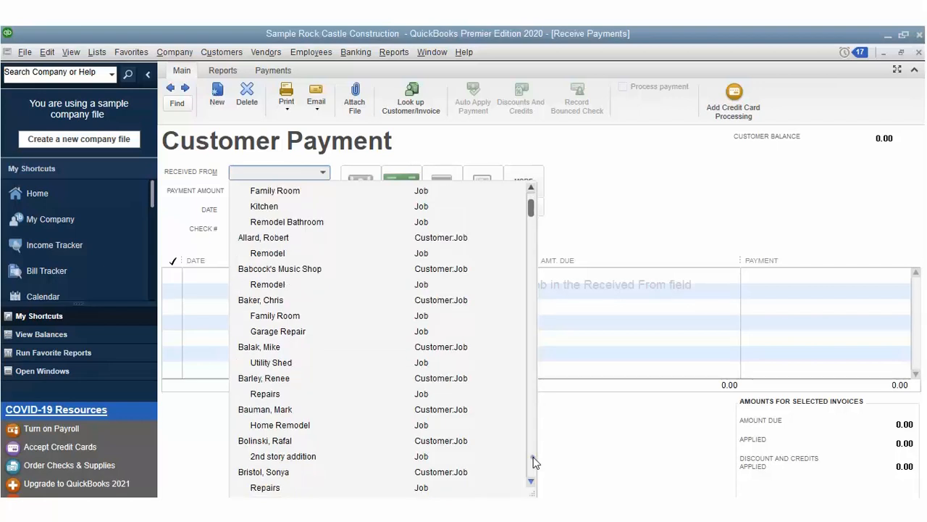
scroll(535, 462, "down", 1)
scroll(535, 462, "down", 1)
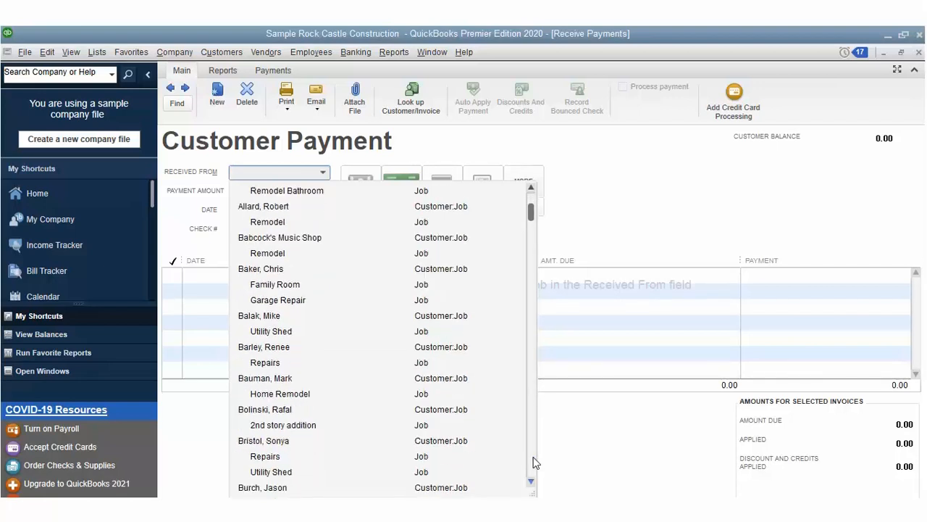
scroll(534, 462, "down", 1)
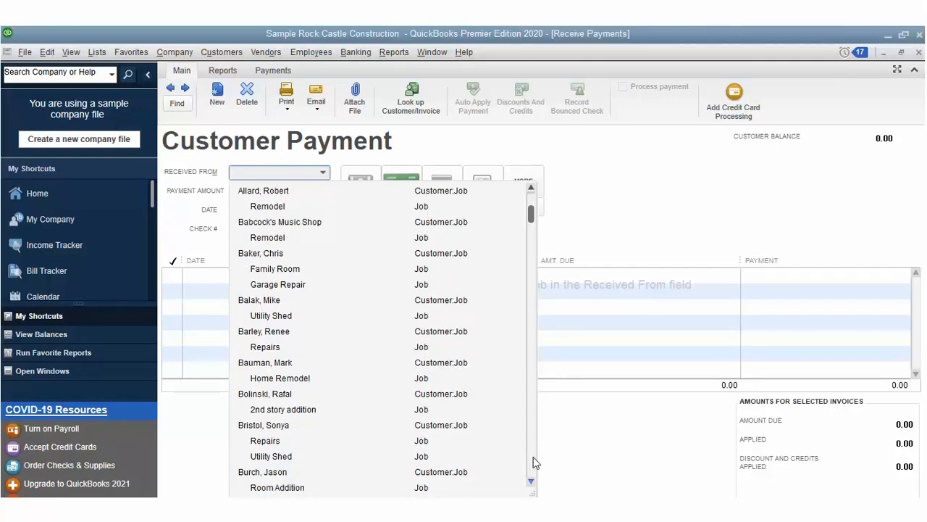
scroll(535, 462, "down", 1)
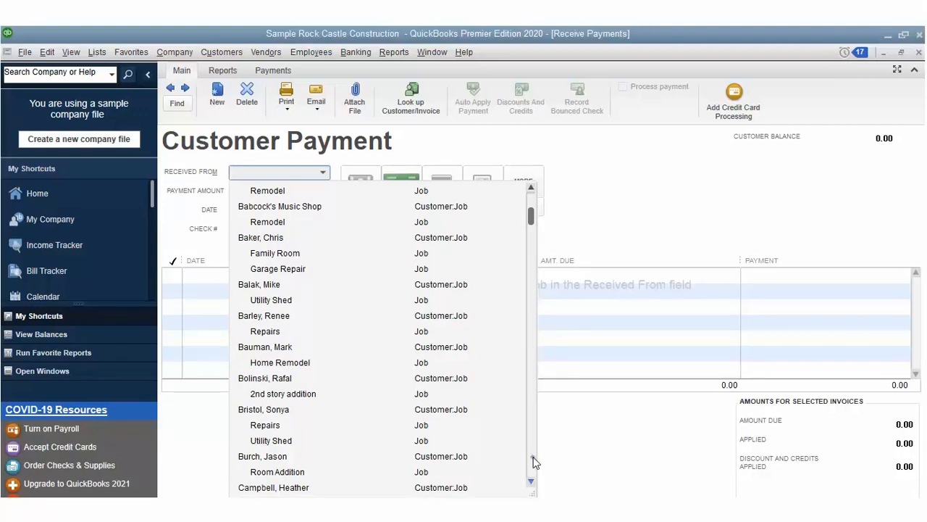
scroll(534, 462, "down", 1)
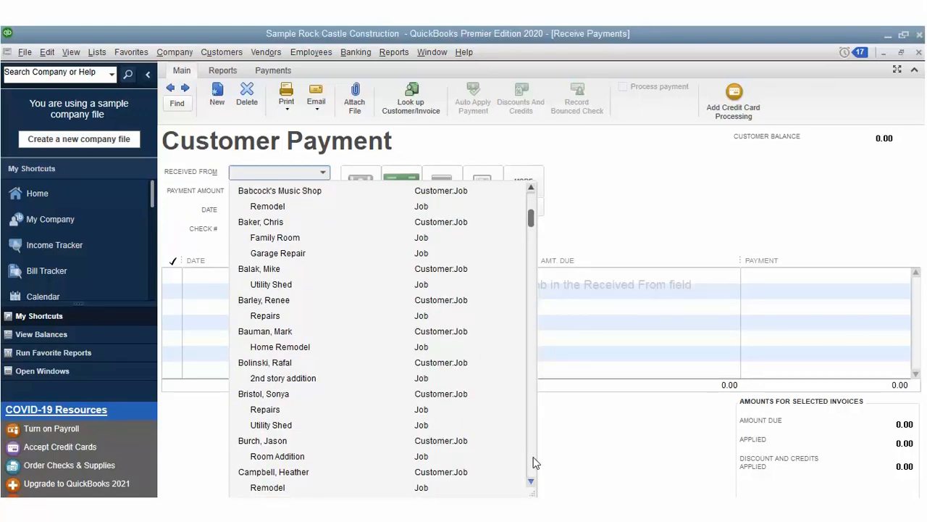
scroll(535, 462, "down", 1)
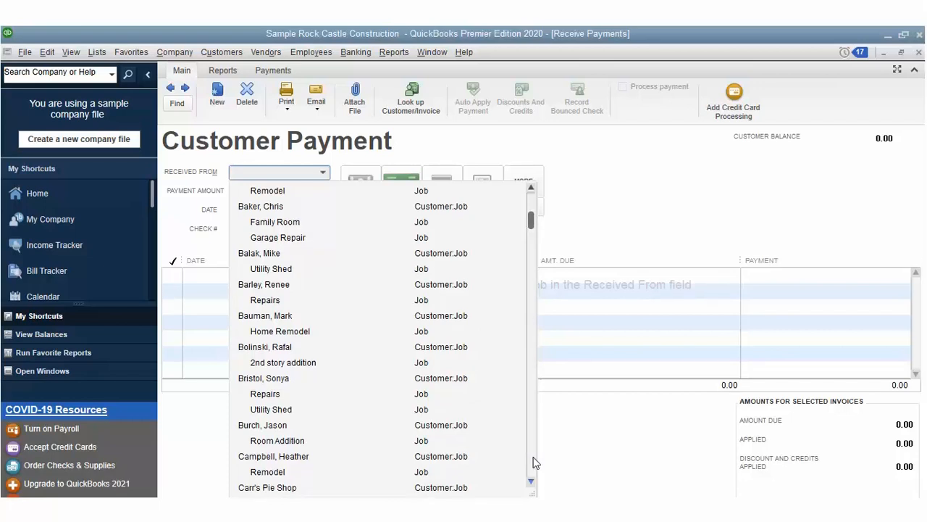
scroll(535, 462, "down", 1)
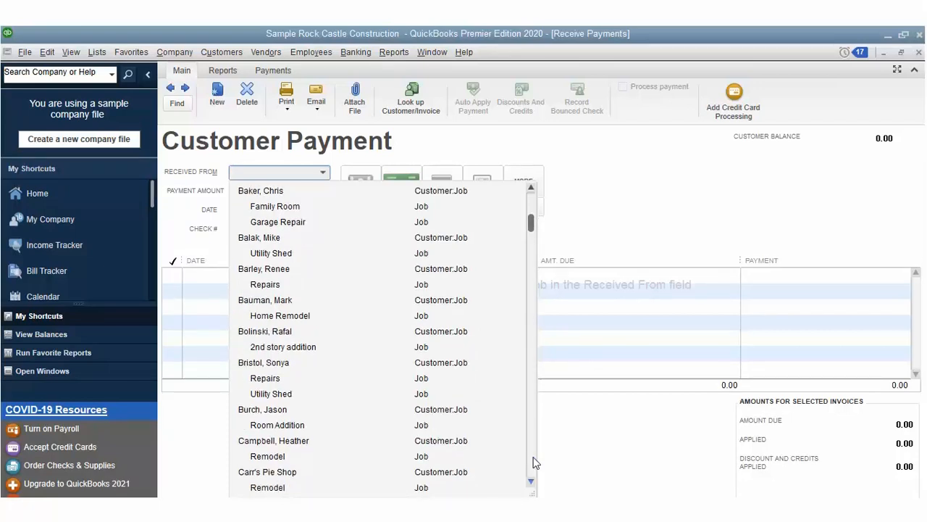
scroll(535, 462, "down", 1)
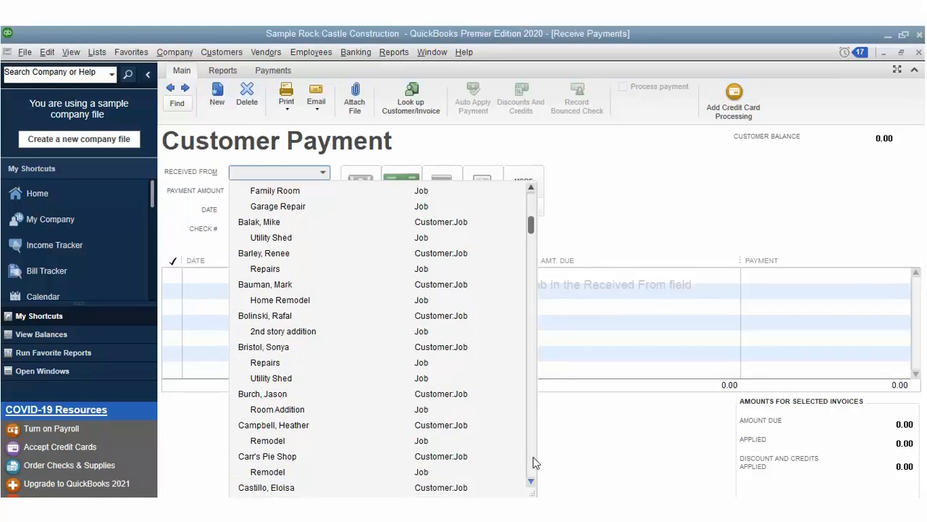
scroll(534, 463, "down", 1)
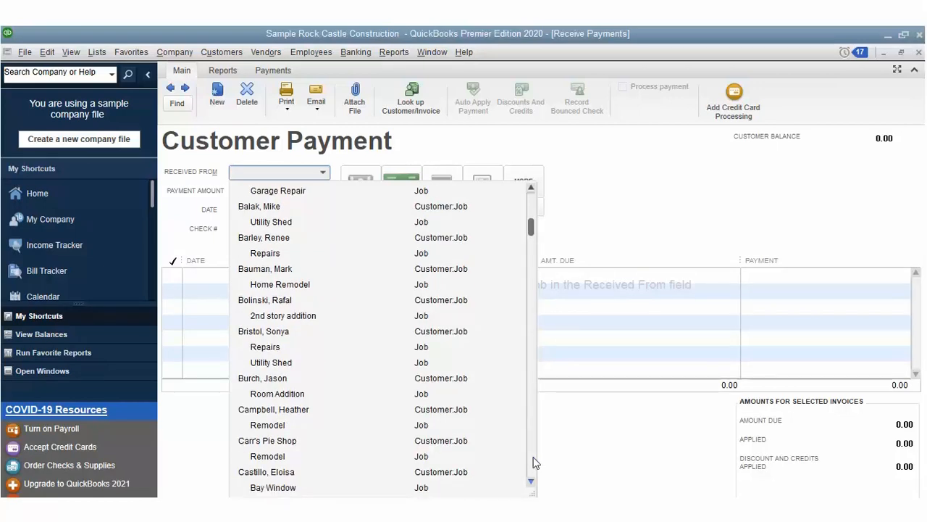
scroll(535, 462, "down", 1)
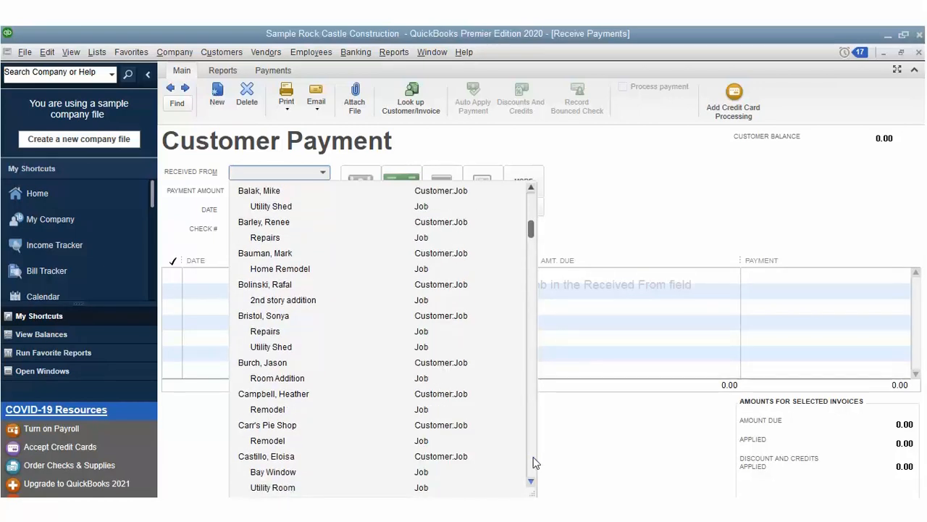
left_click(533, 458)
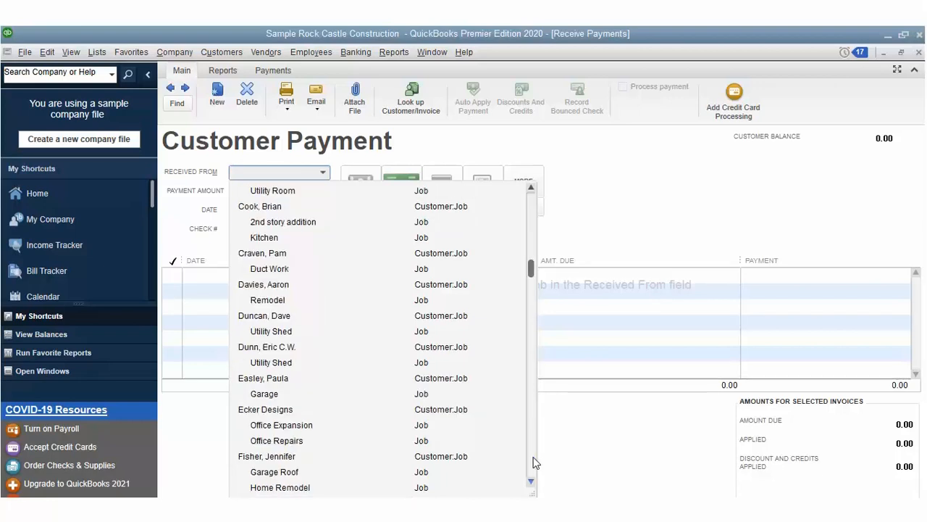
scroll(534, 463, "down", 4)
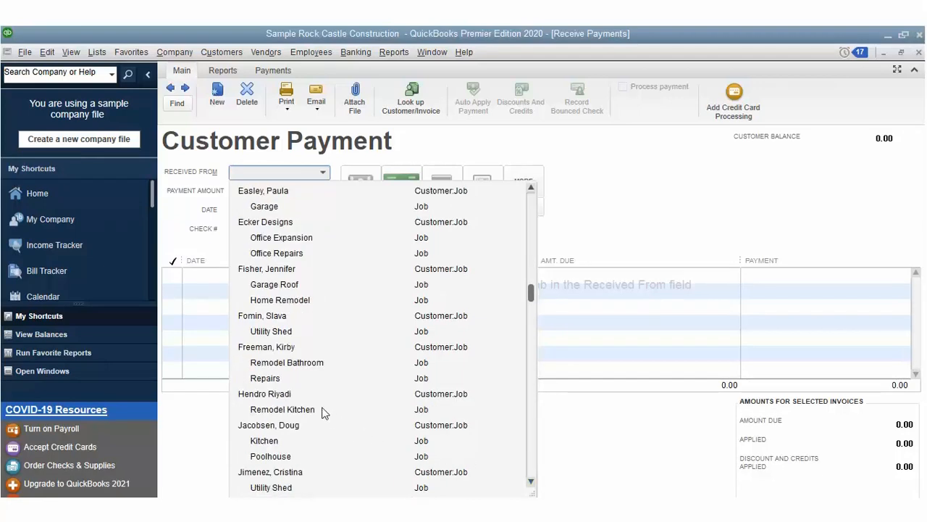
left_click(283, 345)
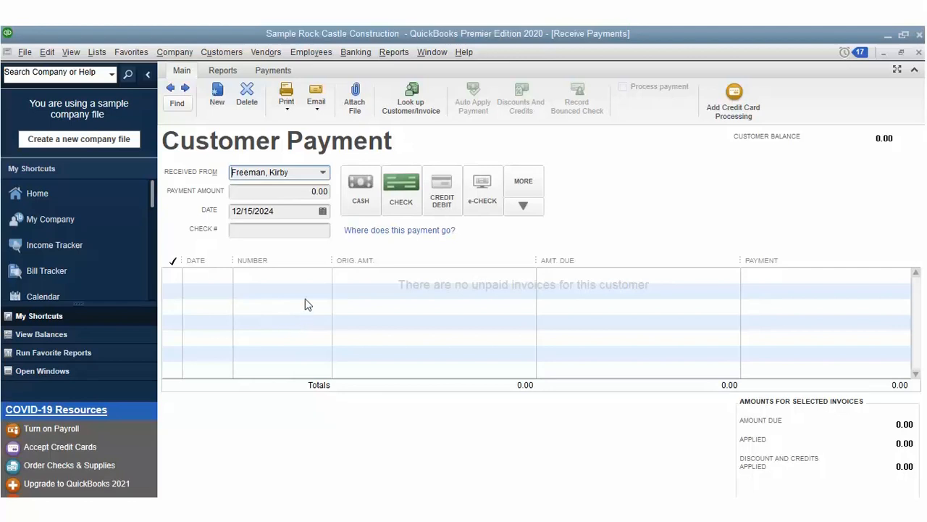
Step: Try other customers by name, then choose the first customer, who has 160.50 unused credits
left_click(323, 171)
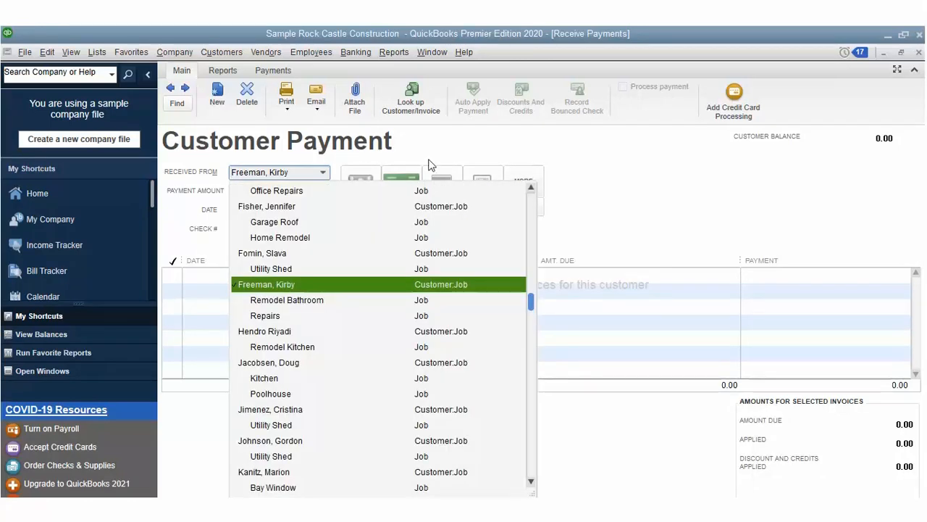
scroll(531, 318, "down", 2)
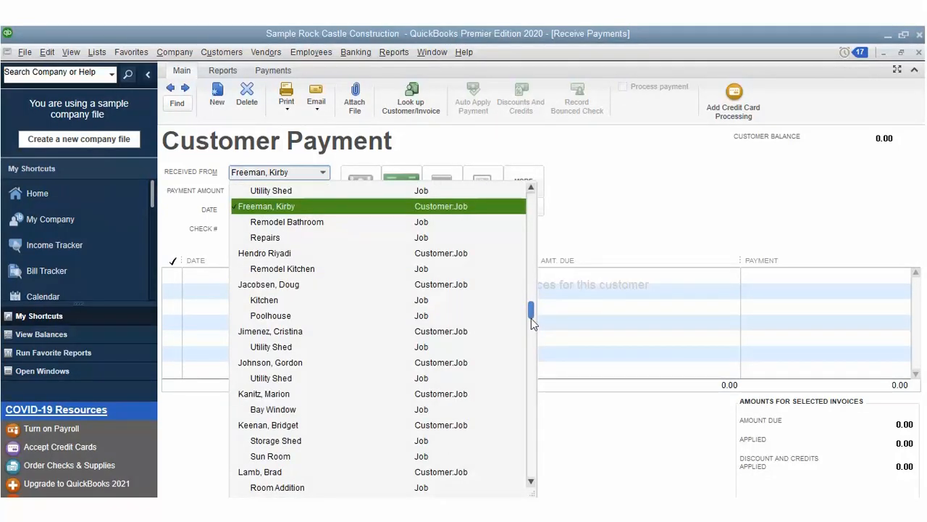
left_click_drag(531, 318, 532, 199)
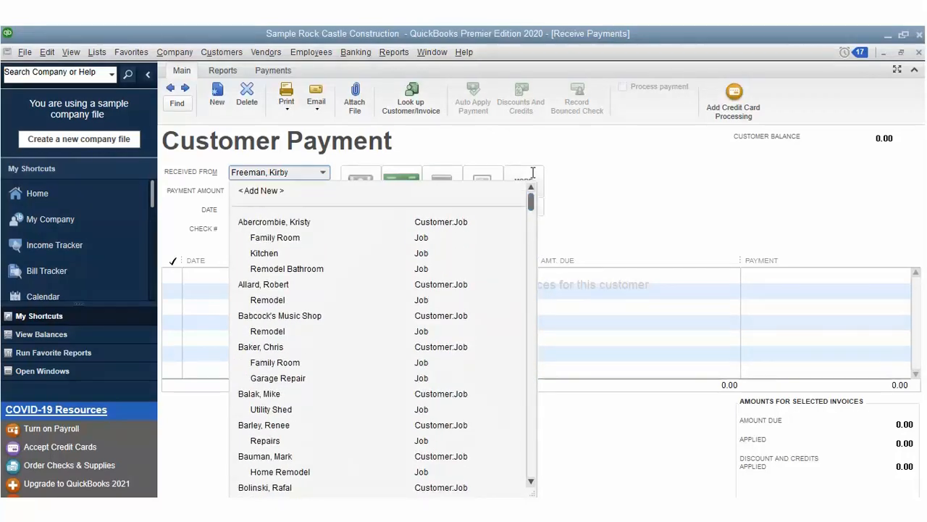
left_click(299, 146)
type("Cook, Brian")
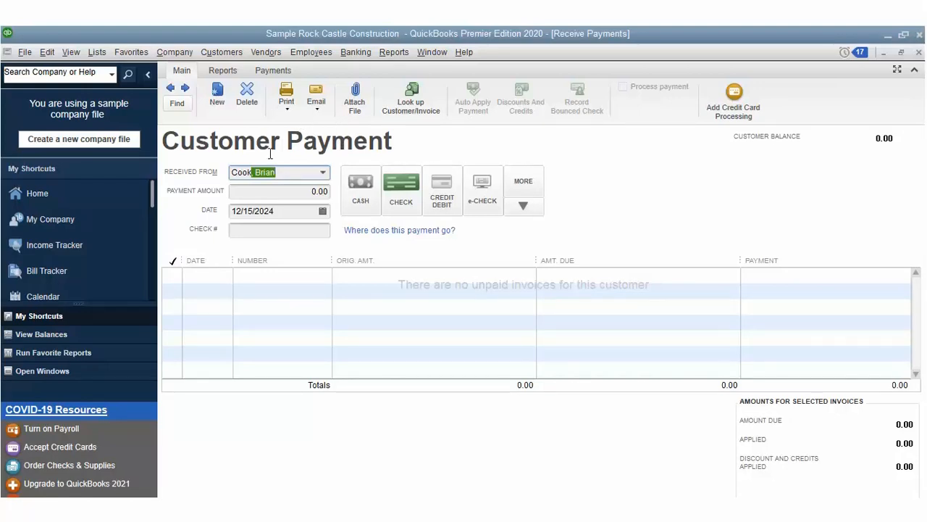
key("Tab")
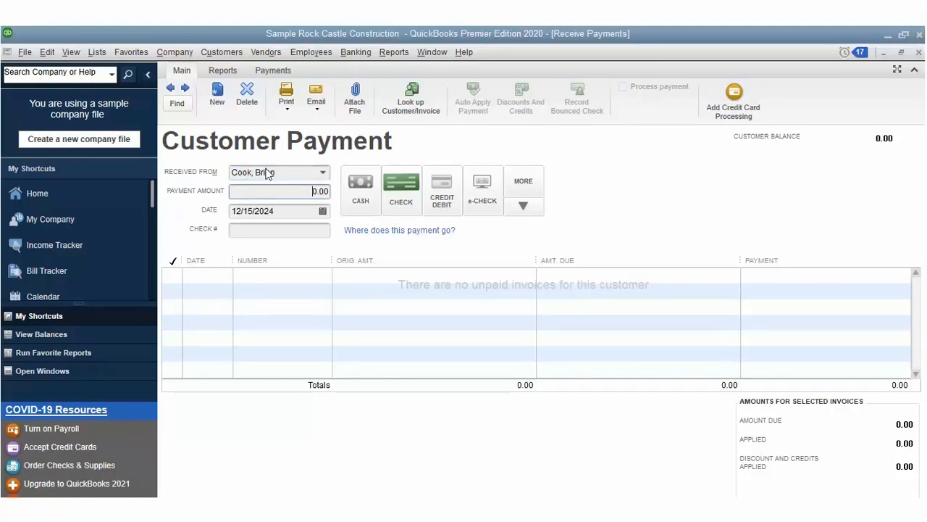
key("shift+Tab")
key("alt+Down")
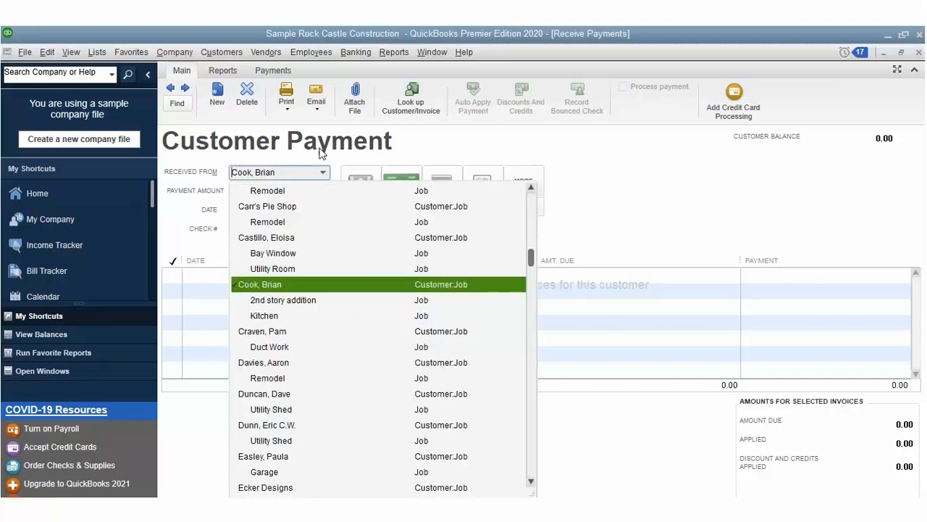
key("Up")
key("Up")
key("Up")
key("Return")
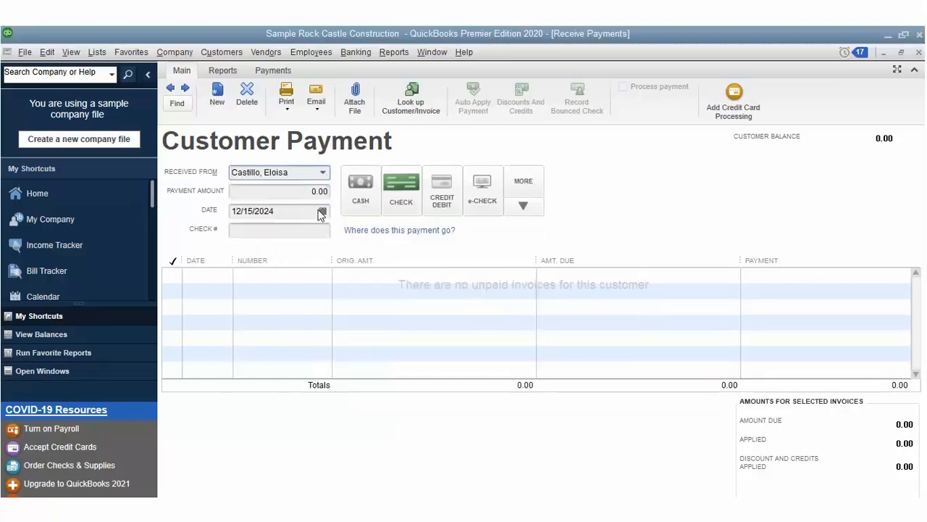
key("alt+Down")
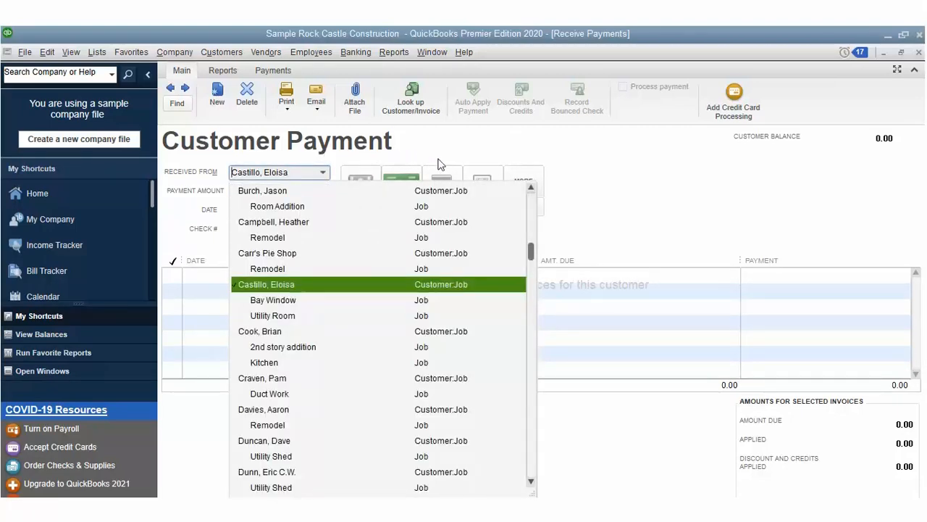
scroll(529, 229, "up", 8)
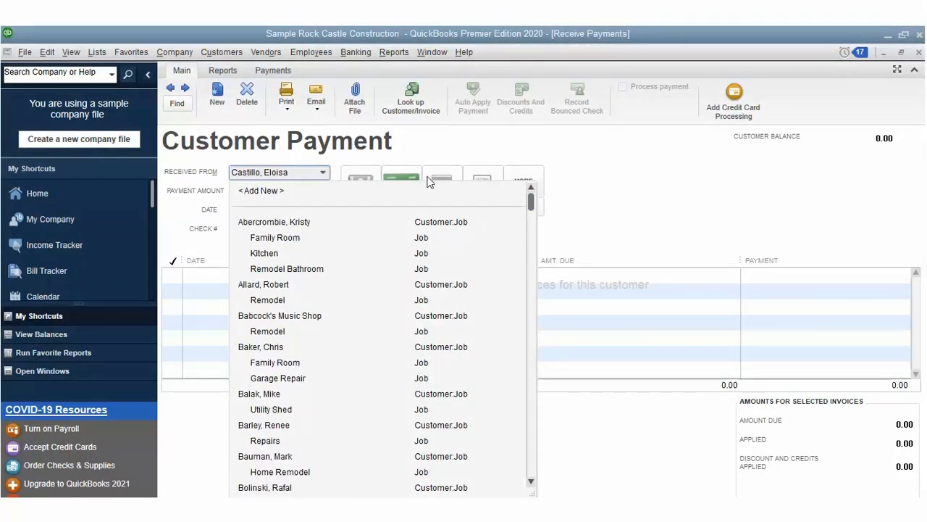
left_click(413, 202)
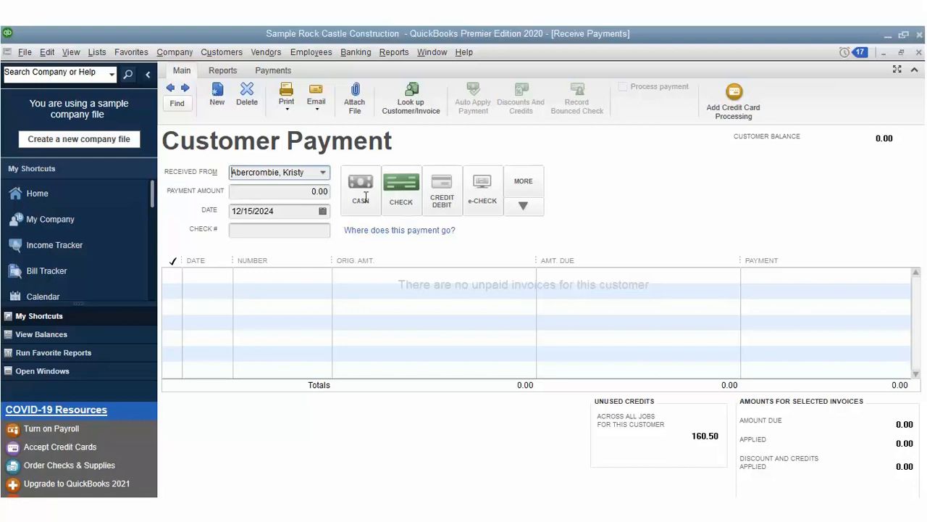
Step: Enter a 1,230.00 check payment dated 12/15/2024 with check number 7654
key("Tab")
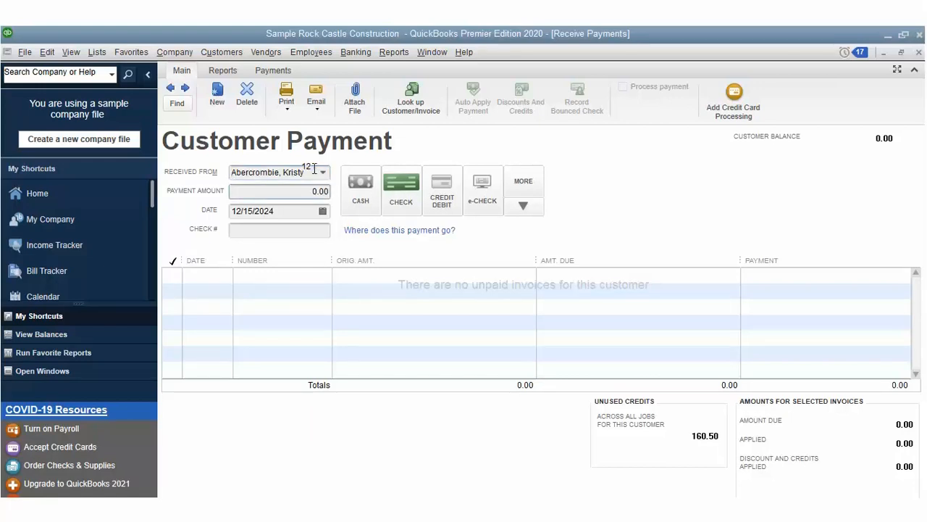
type("1230")
key("Tab")
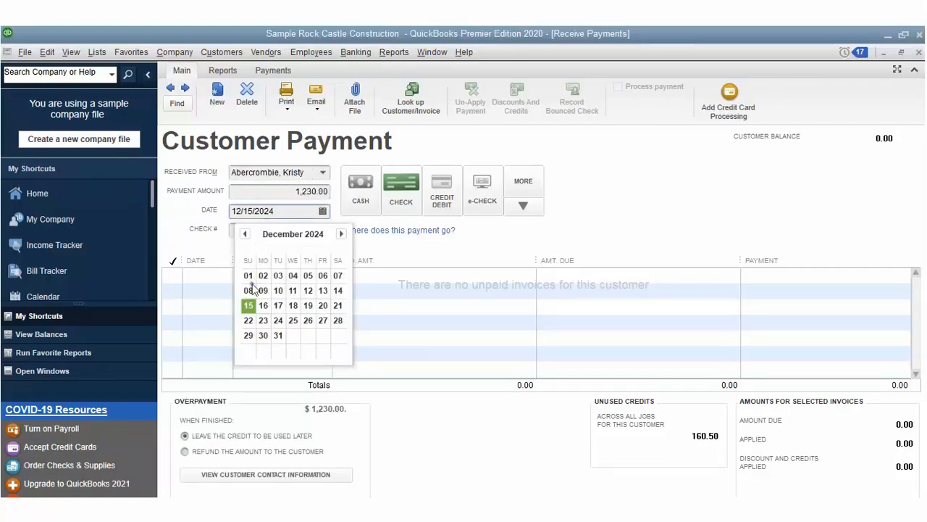
key("Escape")
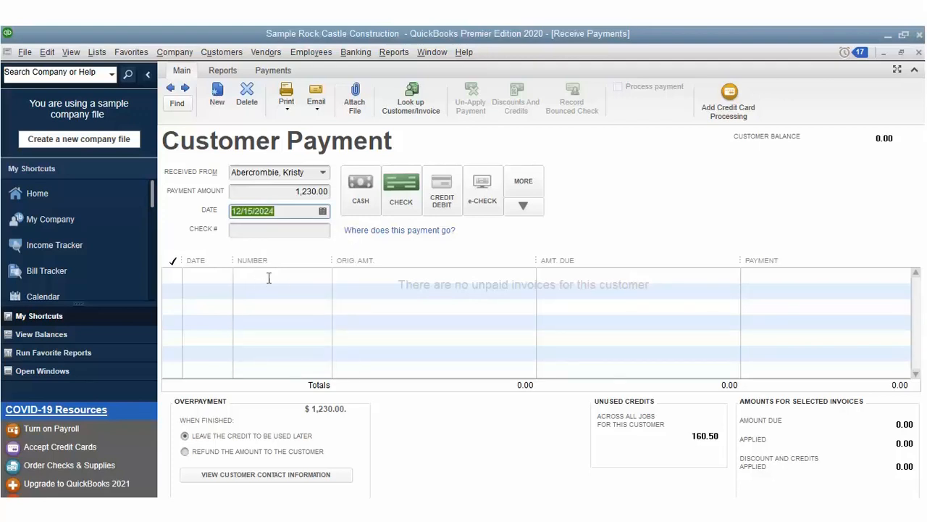
type("7")
key("Tab")
type("654")
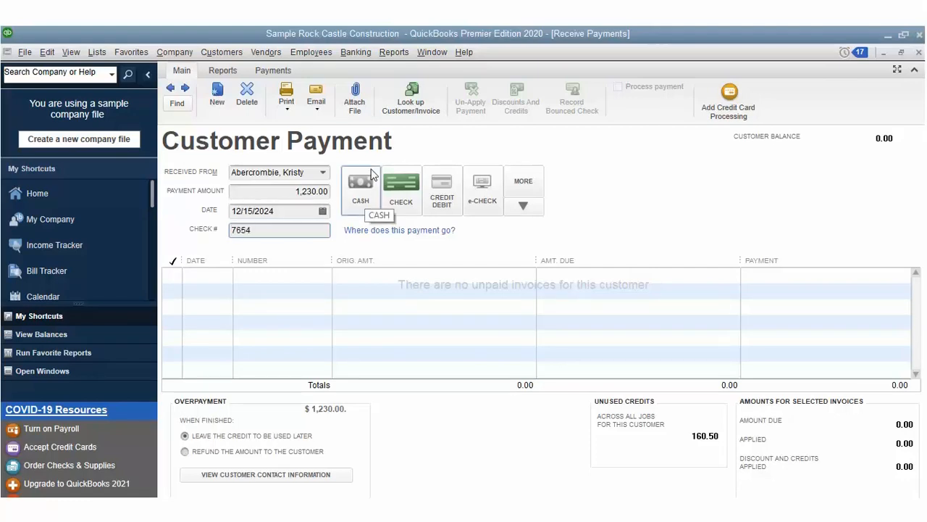
left_click(405, 175)
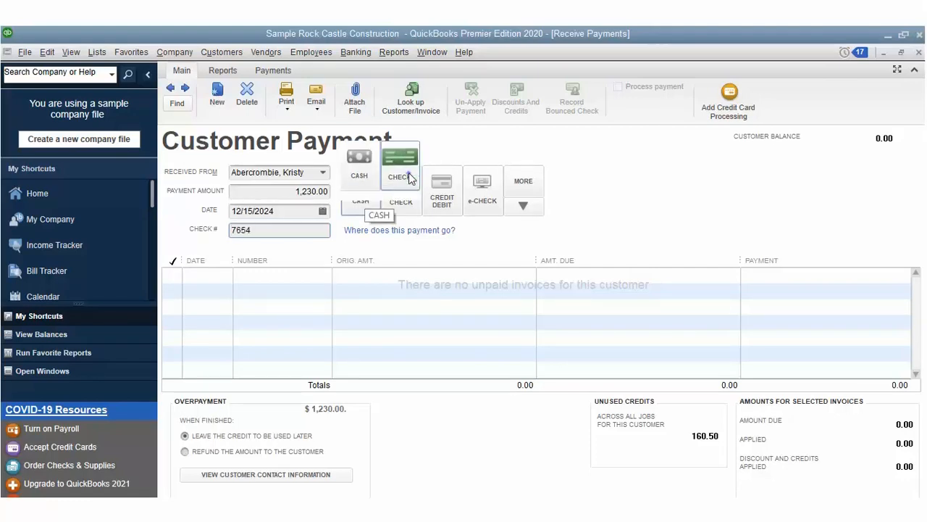
Step: Keep the overpayment as credit for later, save the payment, and print its credit memo
left_click(216, 451)
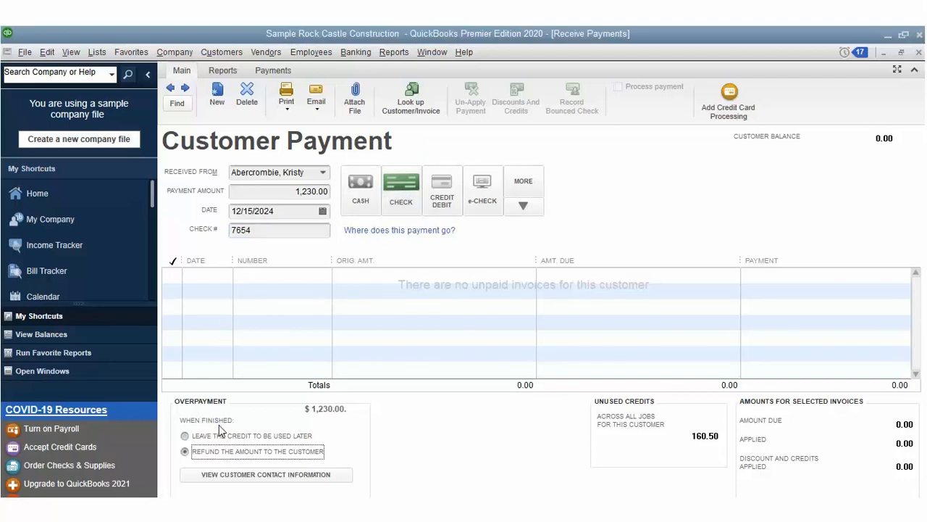
key("Up")
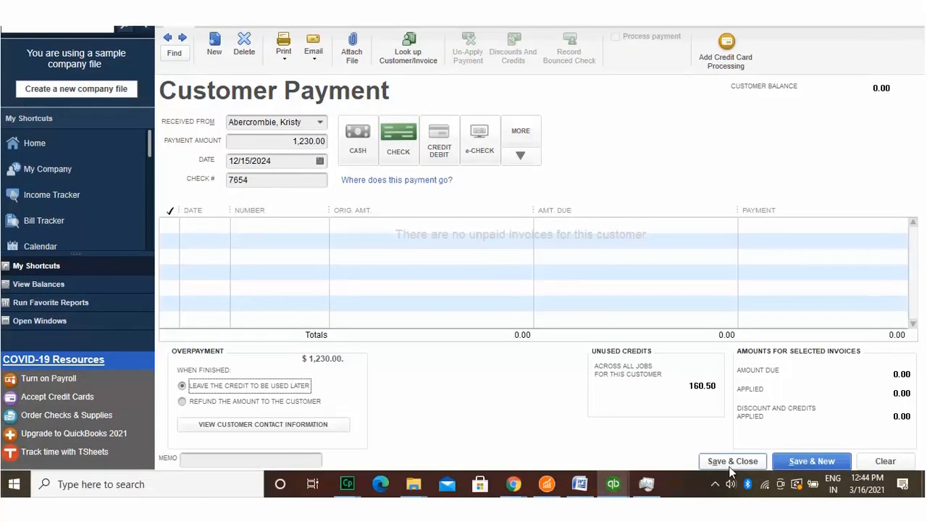
left_click(731, 462)
key("alt+p")
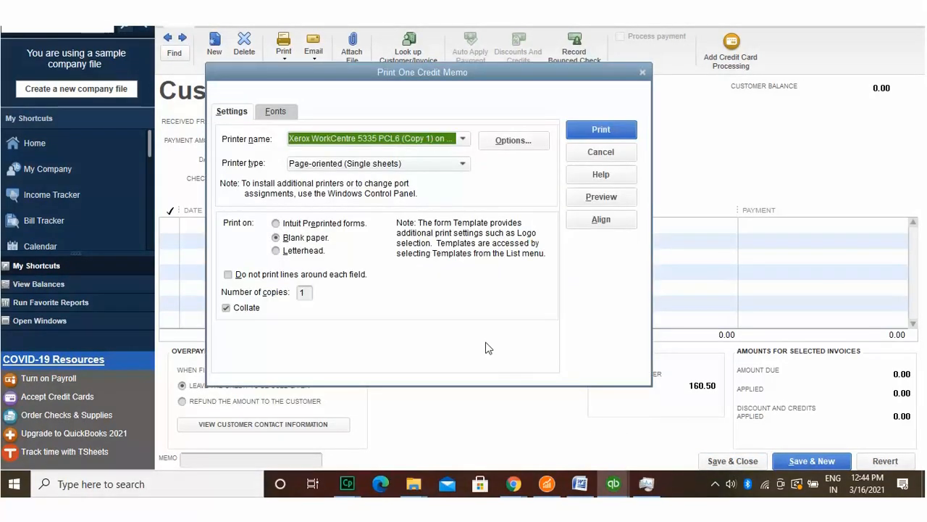
left_click(613, 132)
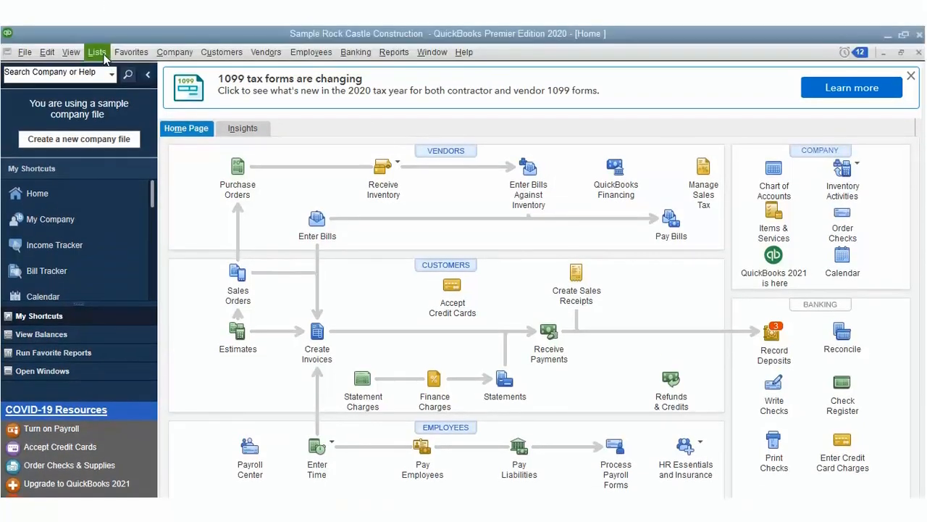
Step: Create a price level named Contract with a fixed 7.1% decrease
left_click(99, 54)
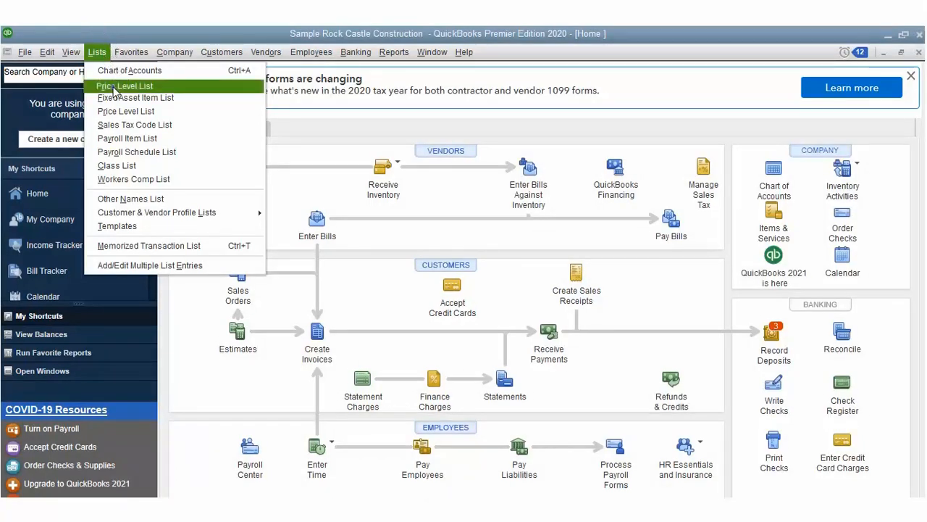
left_click(115, 87)
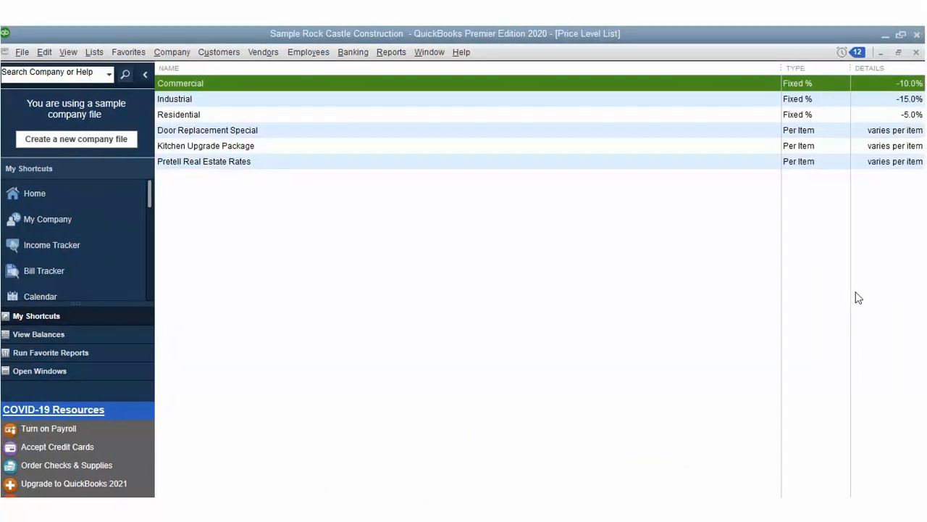
left_click(873, 284)
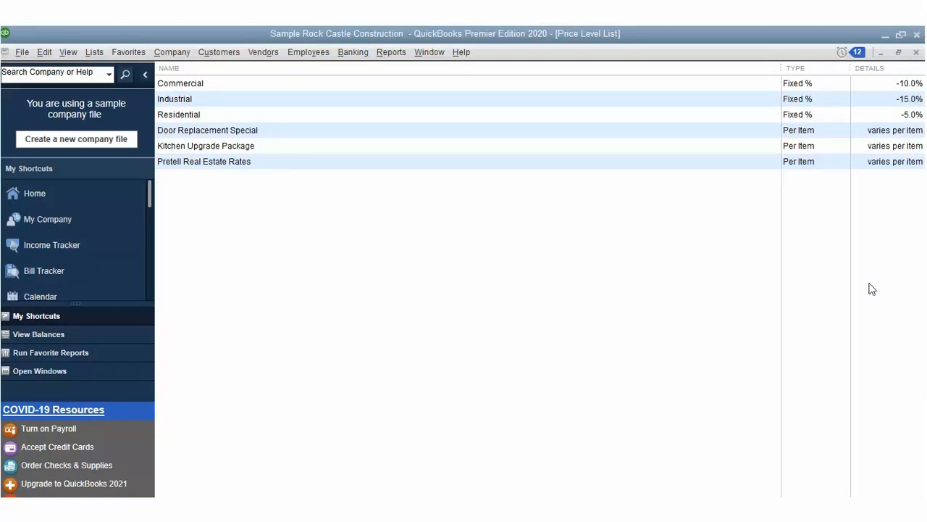
left_click(223, 512)
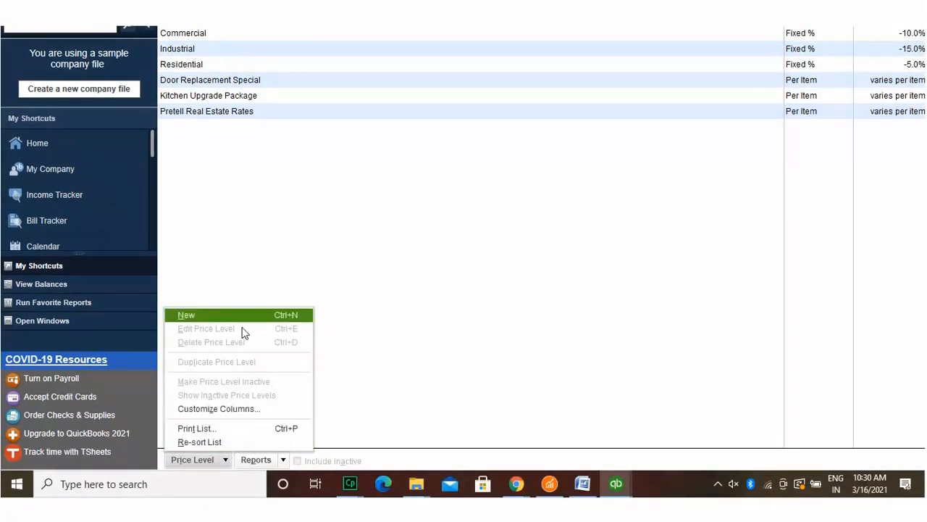
key("Return")
type("Contract")
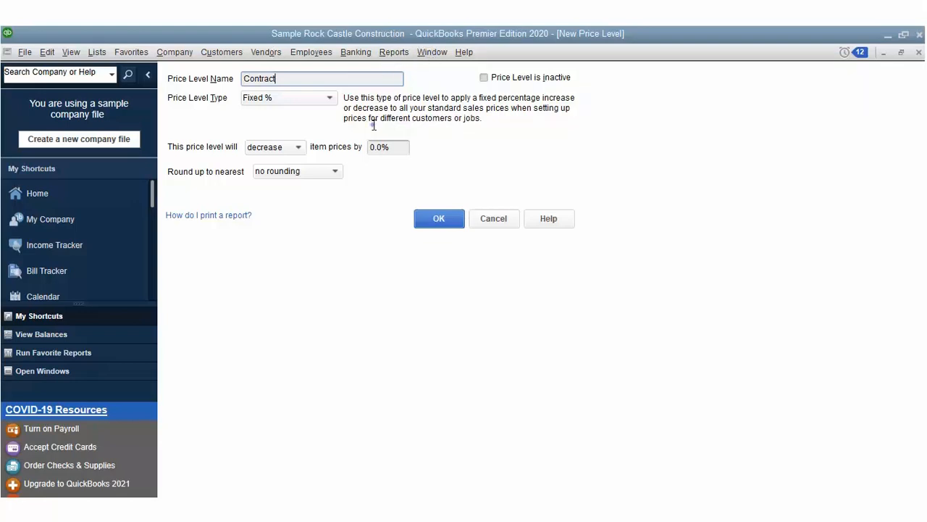
left_click(375, 147)
type("7.1")
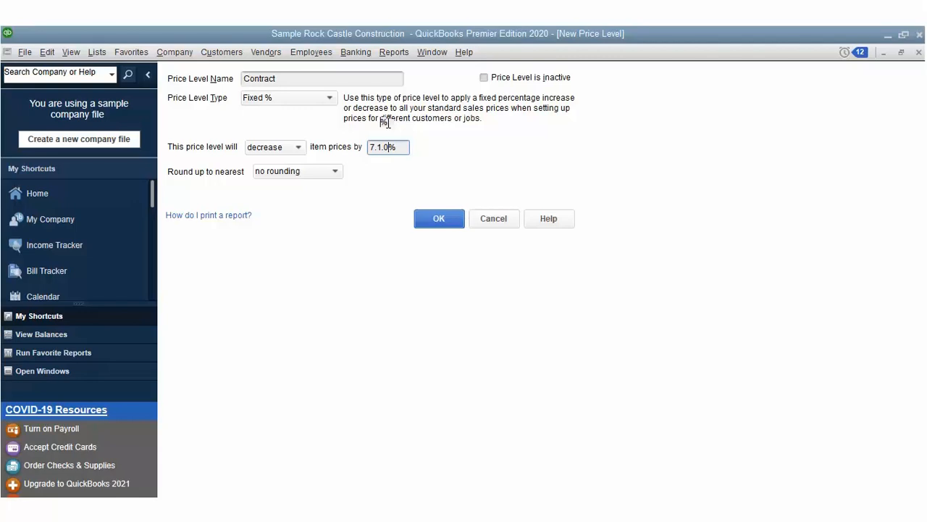
key("Delete")
left_click(441, 218)
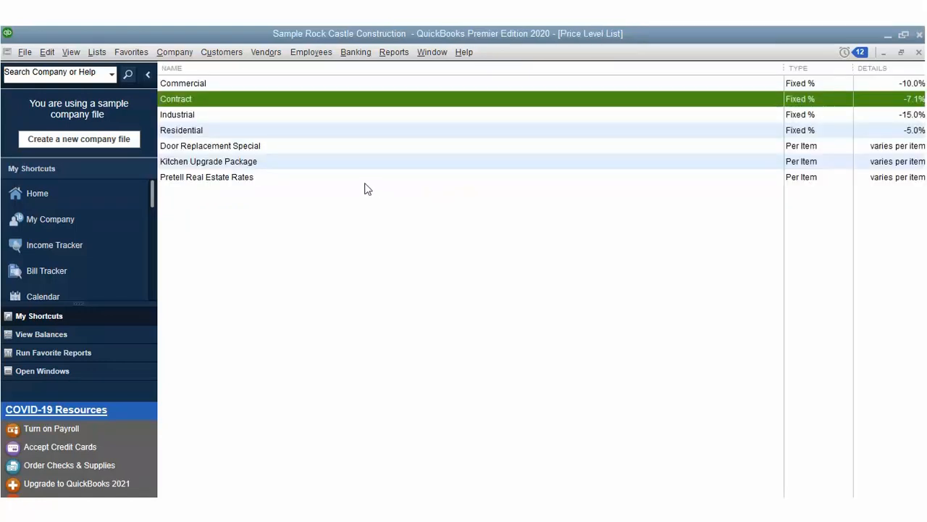
Step: Open the Customer Center and scroll down the Customers & Jobs list
left_click(223, 52)
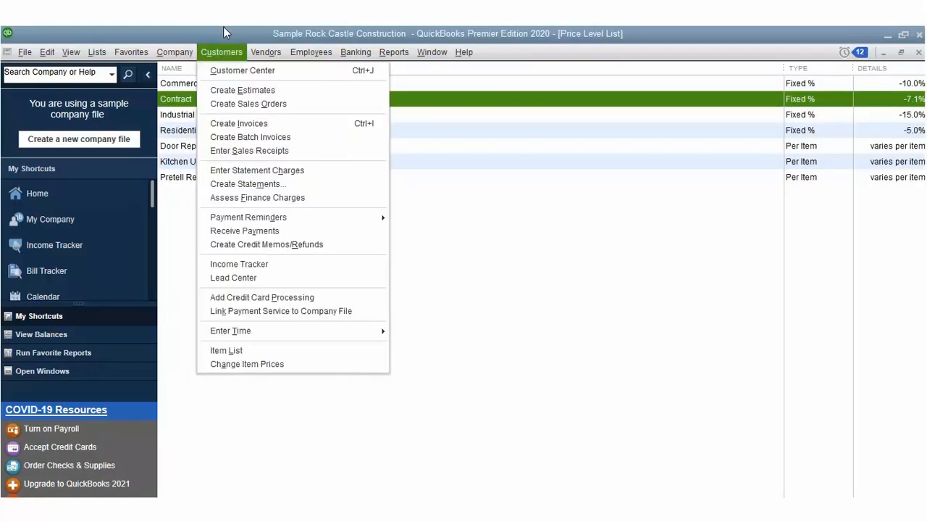
left_click(234, 70)
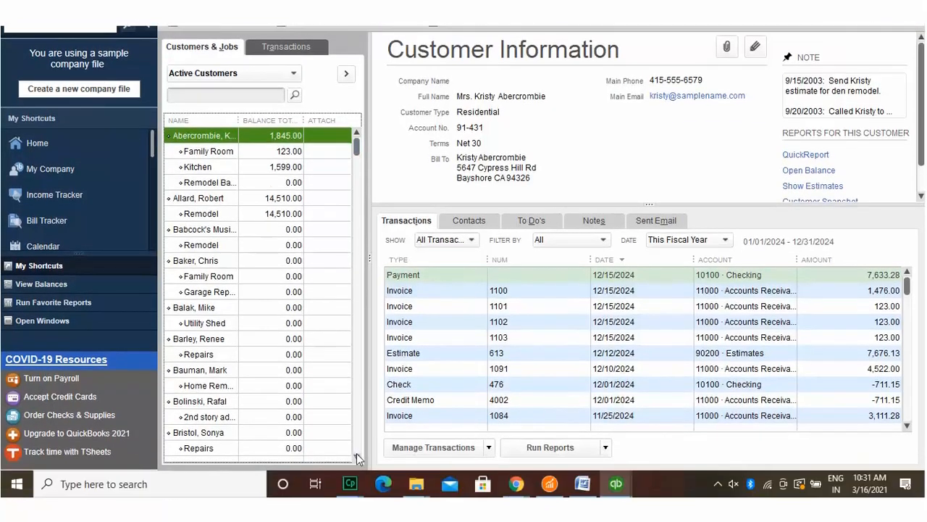
scroll(357, 457, "down", 2)
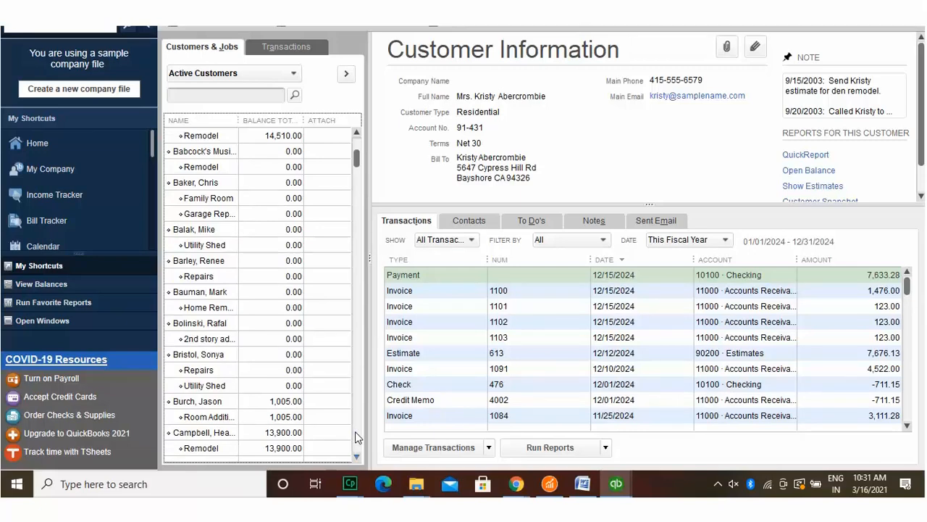
scroll(355, 435, "down", 1)
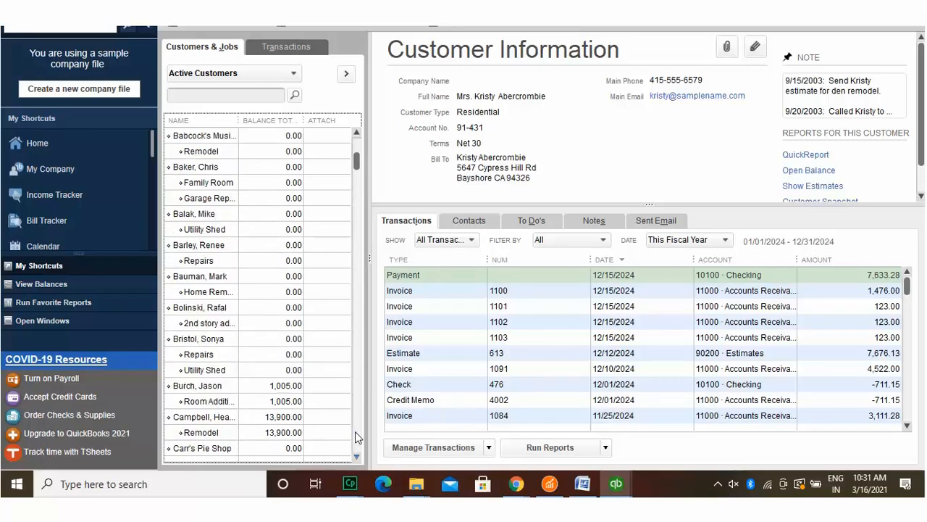
scroll(355, 435, "down", 1)
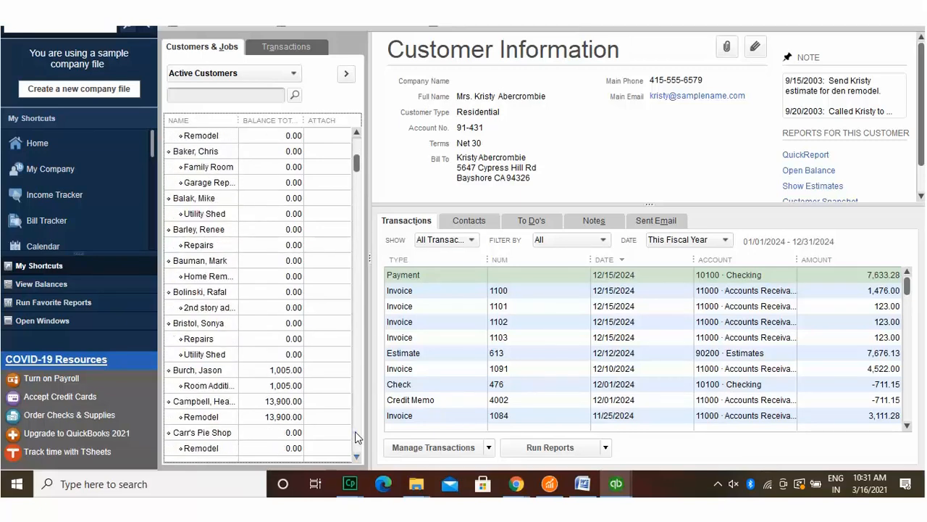
scroll(355, 435, "down", 1)
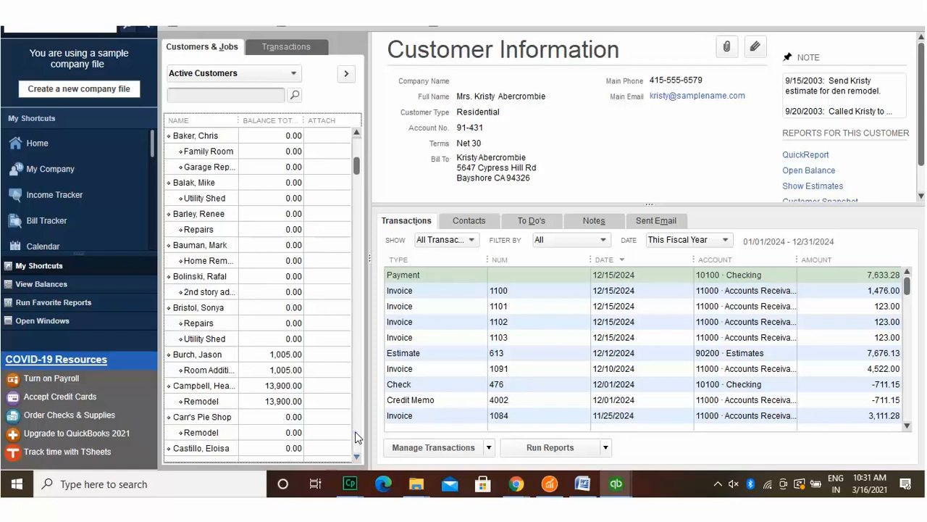
scroll(355, 436, "down", 1)
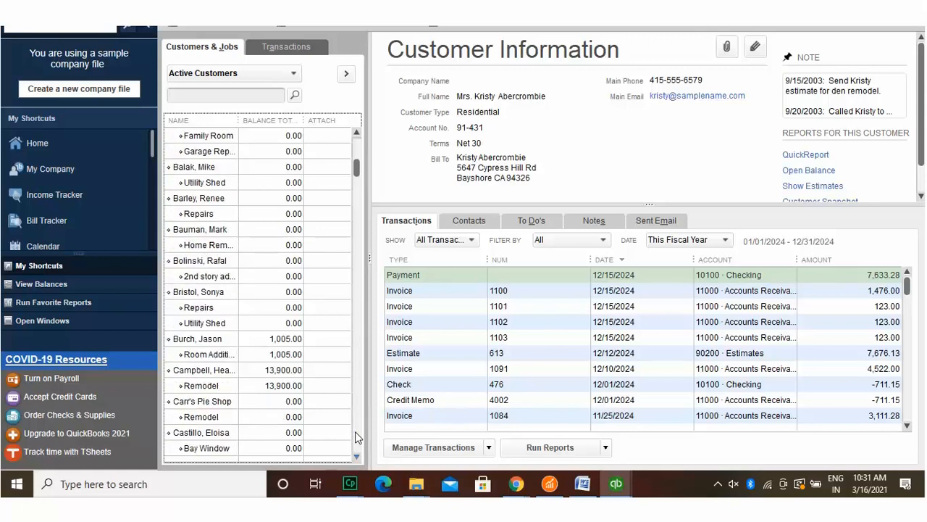
scroll(355, 435, "down", 1)
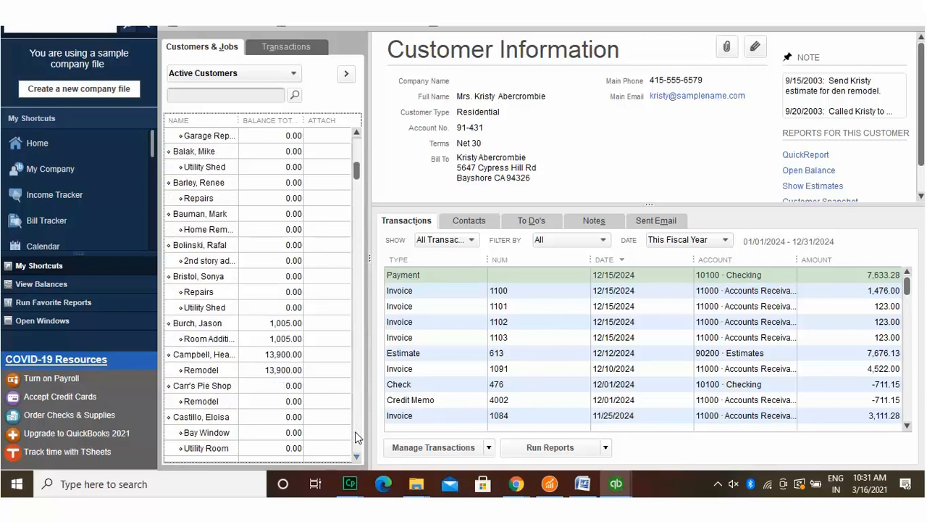
scroll(355, 436, "down", 1)
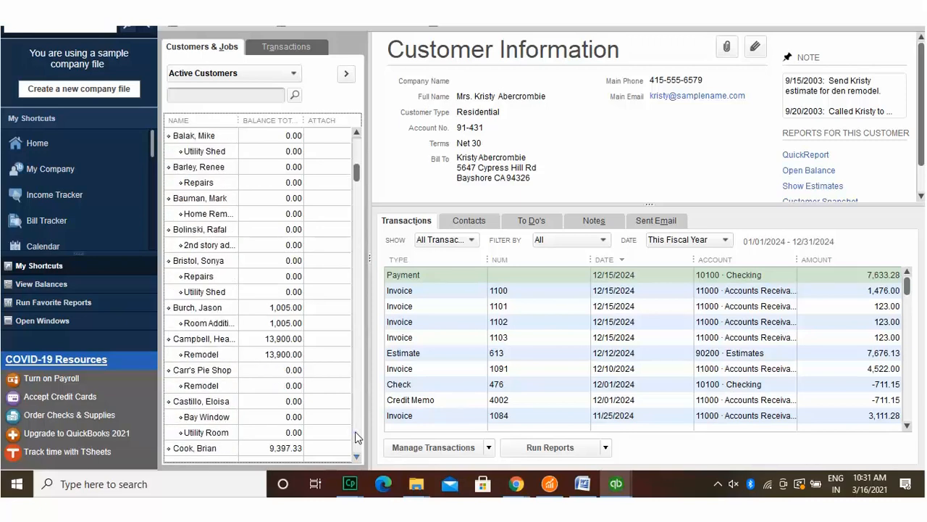
scroll(355, 435, "down", 1)
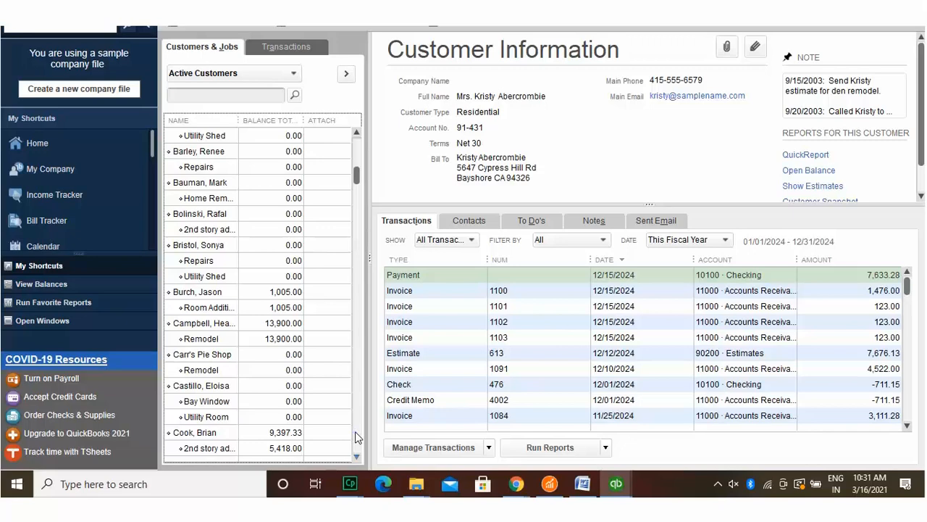
scroll(355, 435, "down", 1)
scroll(355, 435, "down", 1)
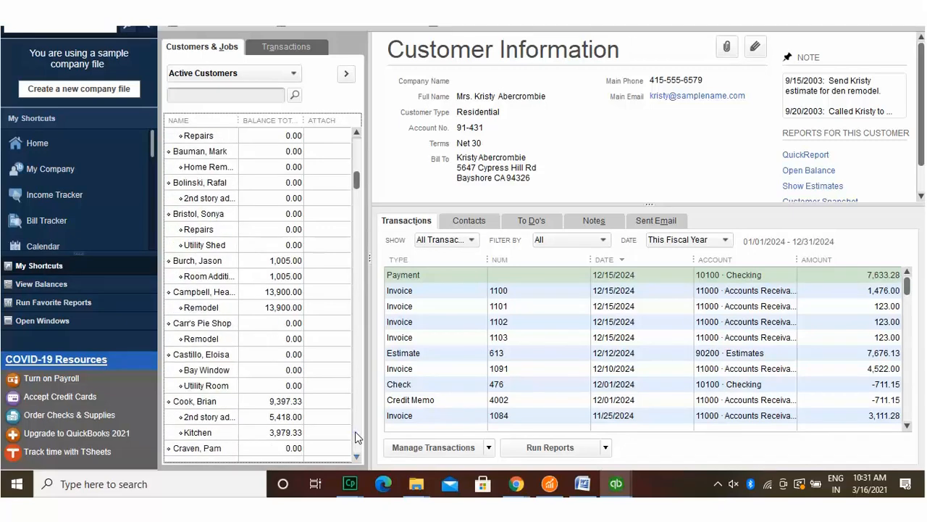
scroll(355, 435, "down", 1)
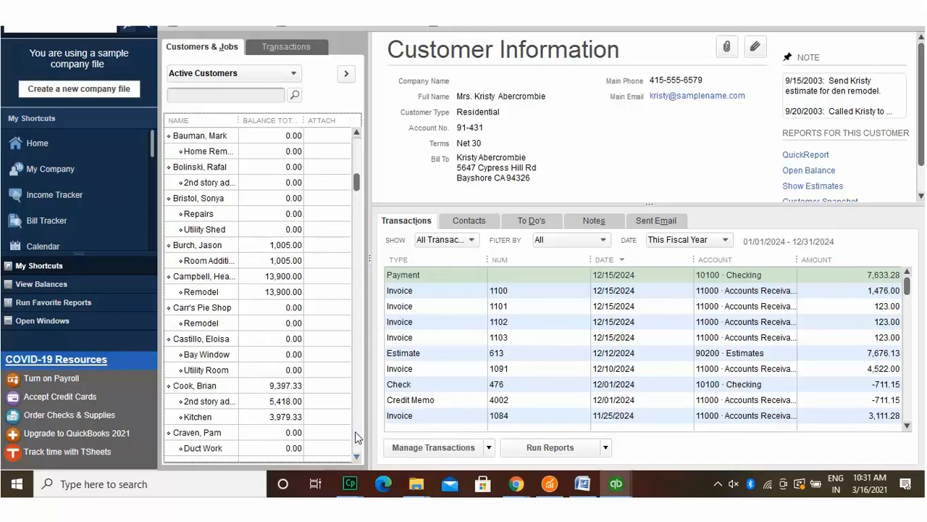
scroll(355, 436, "down", 1)
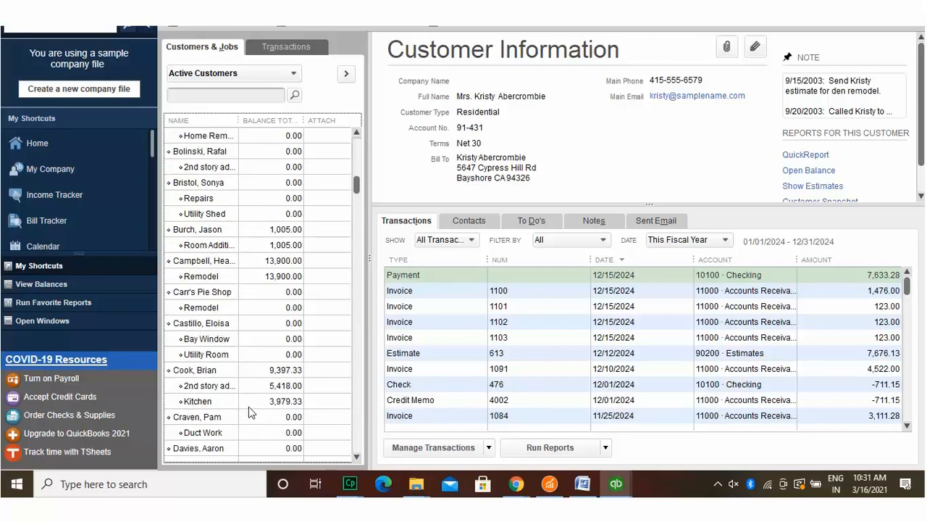
Step: Give the customer with the 9,397.33 balance the Contract price level in Payment Settings
left_click(217, 370)
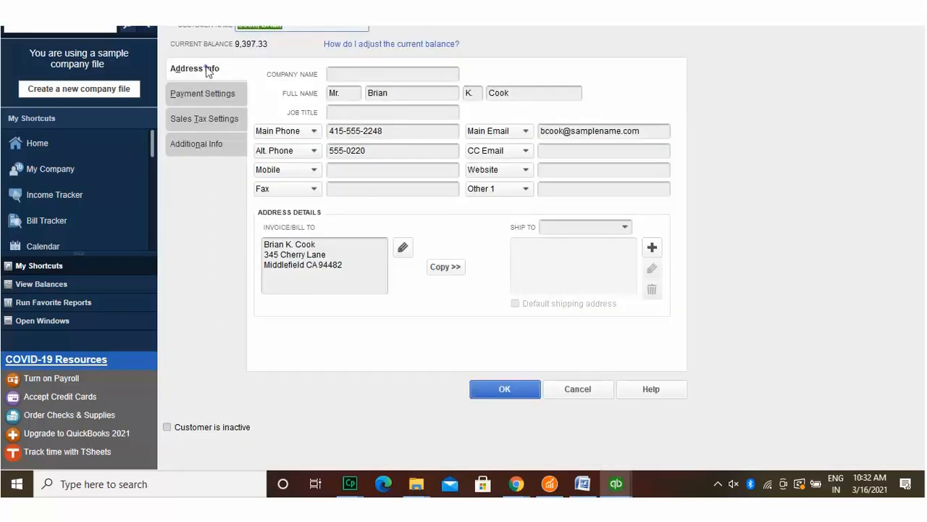
left_click(203, 92)
left_click(649, 100)
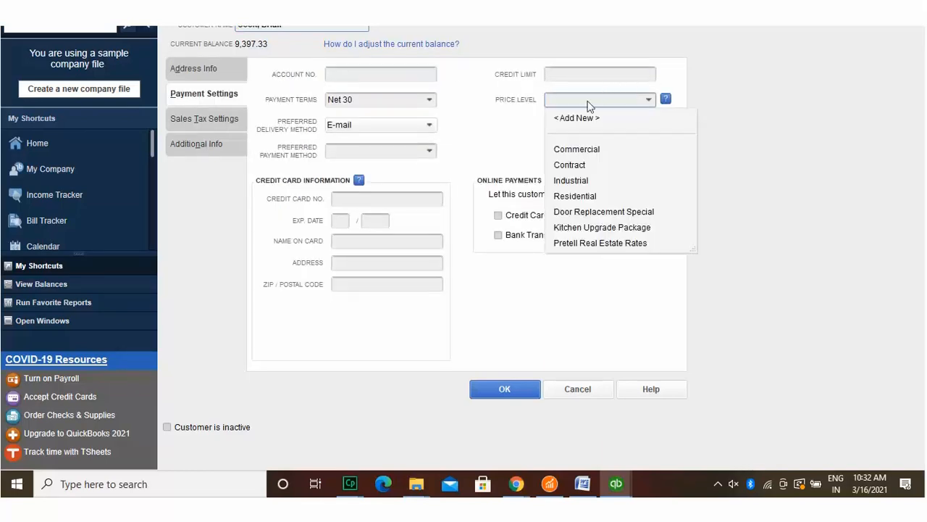
left_click(565, 145)
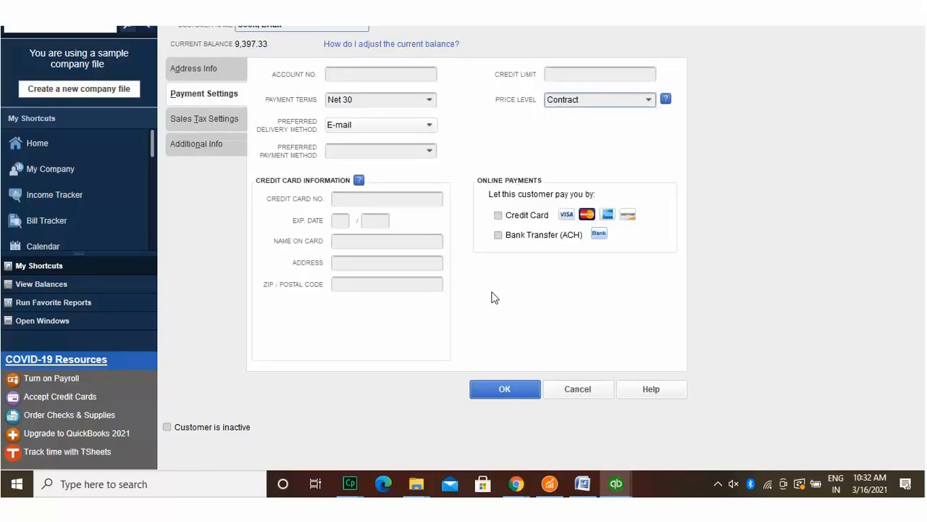
left_click(500, 389)
left_click(238, 36)
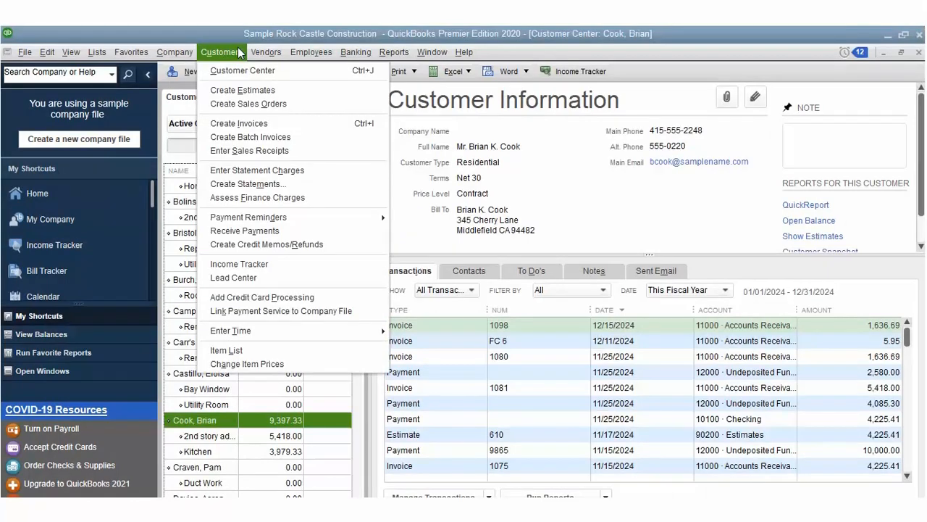
Step: Start a new invoice from estimate 605 for 22,427.44
left_click(240, 101)
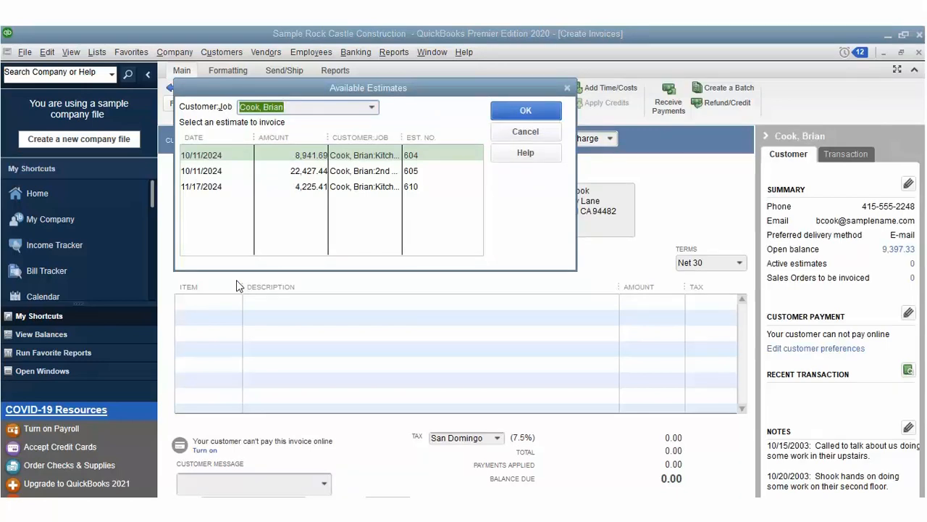
left_click(299, 170)
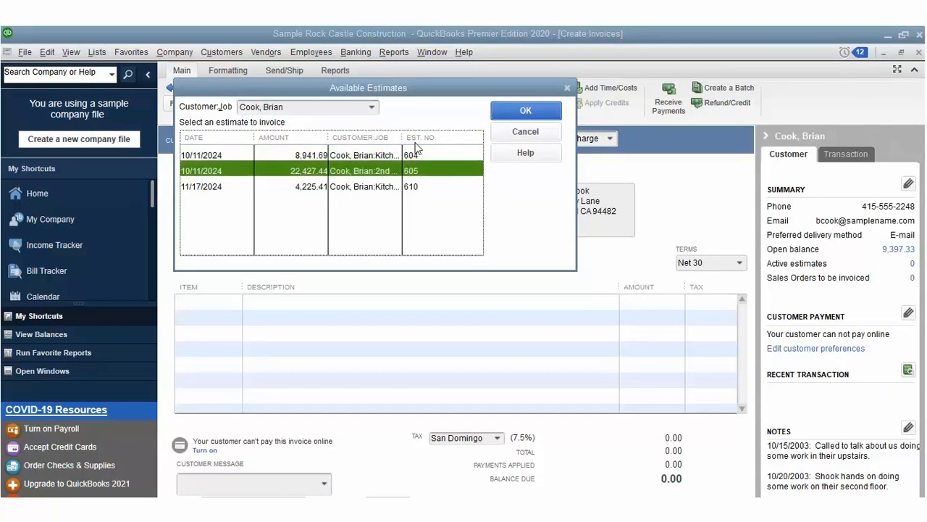
left_click(519, 121)
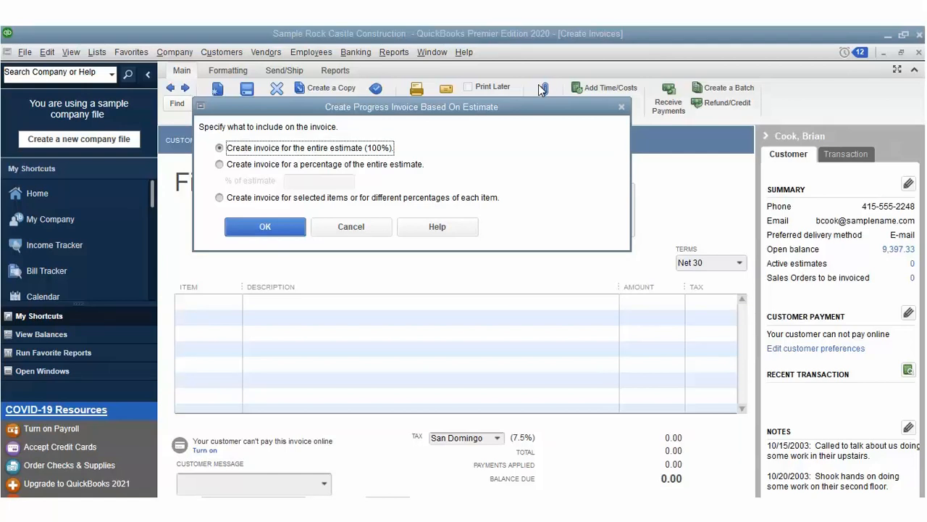
Step: Invoice the entire estimate (100%) and skip adding outstanding billable time and costs
left_click(219, 164)
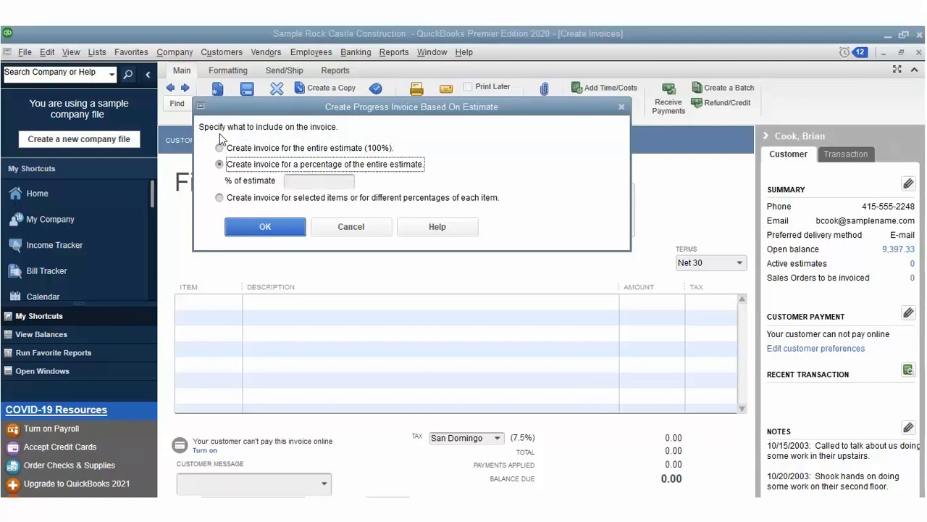
key("Up")
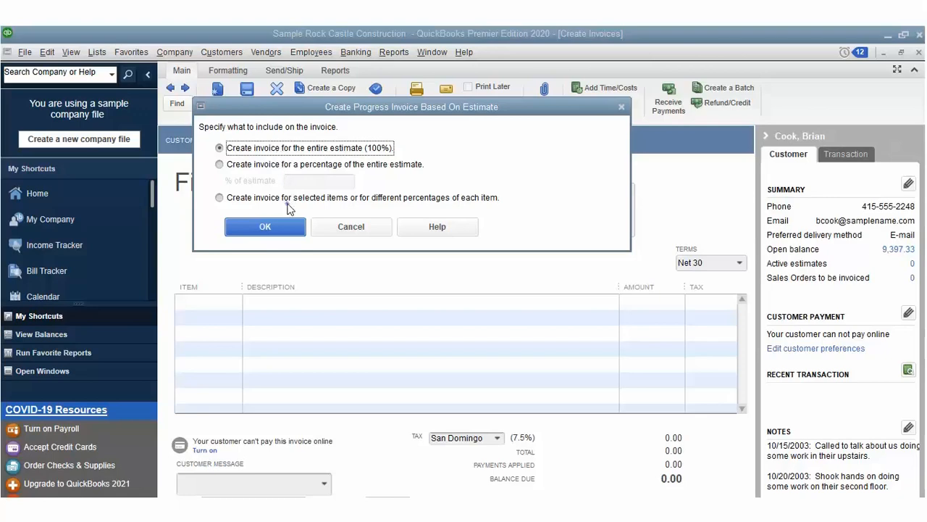
key("Return")
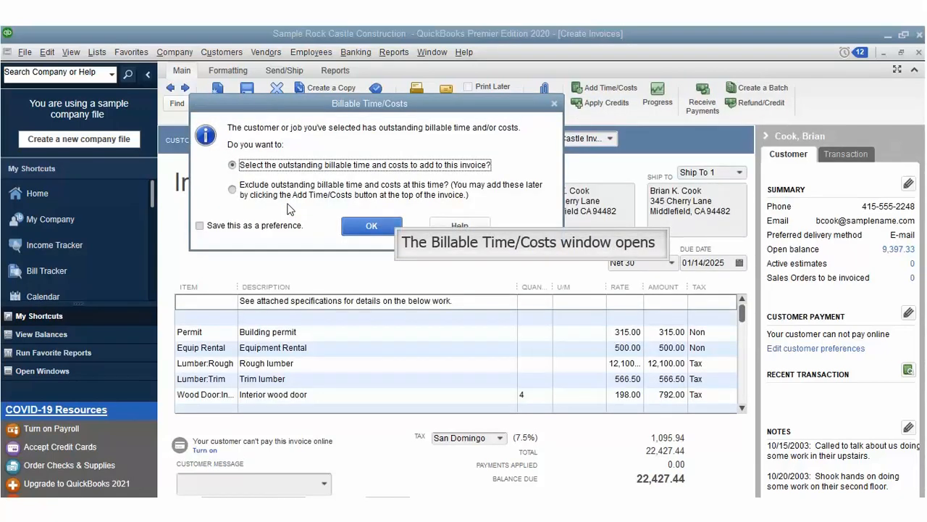
left_click(367, 204)
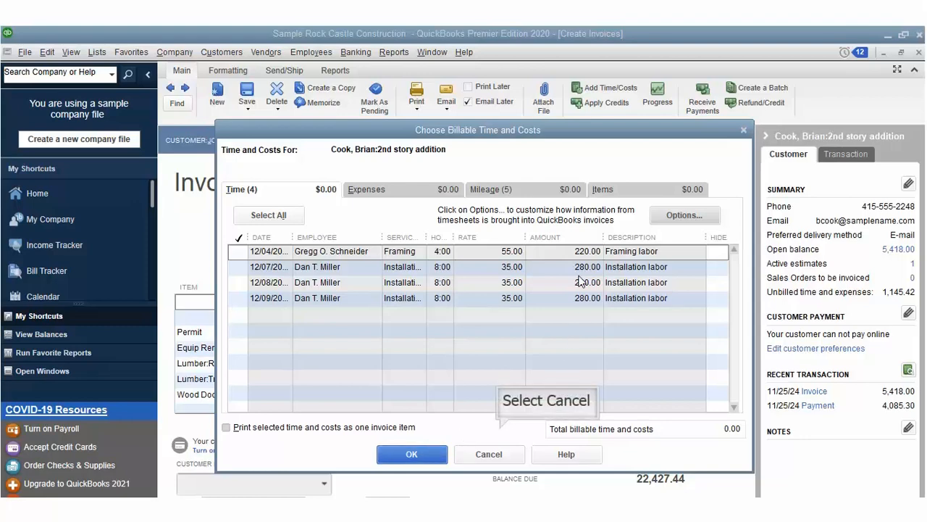
left_click(500, 432)
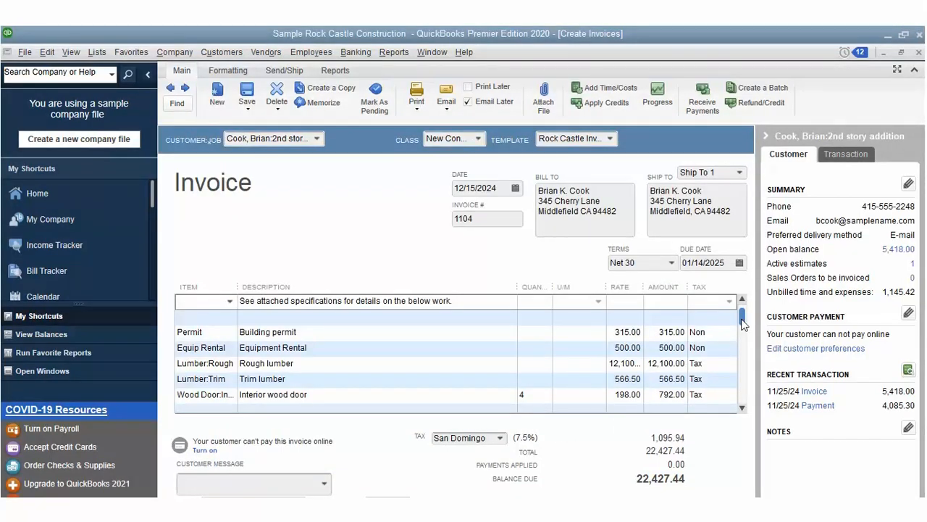
Step: Set invoice 1104's sales tax to East Bayshore for the job permanently and save it
left_click_drag(744, 324, 744, 395)
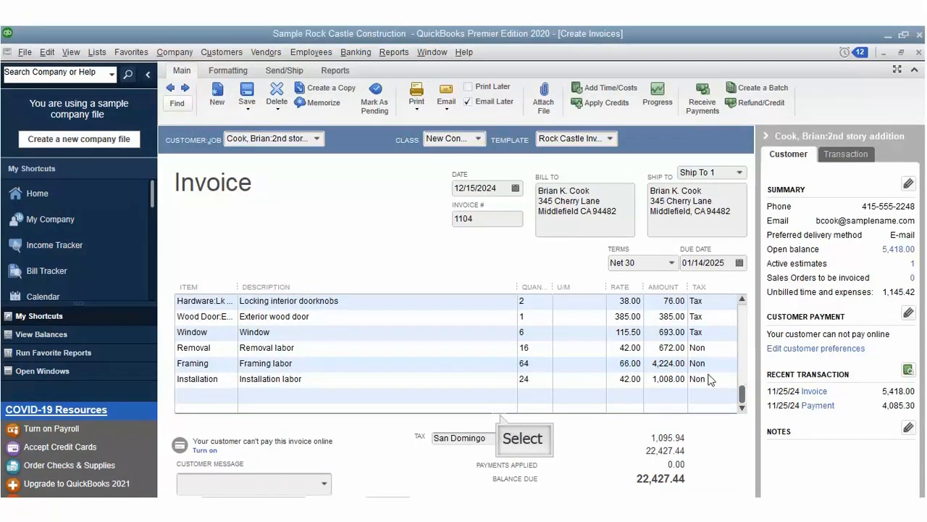
left_click(500, 437)
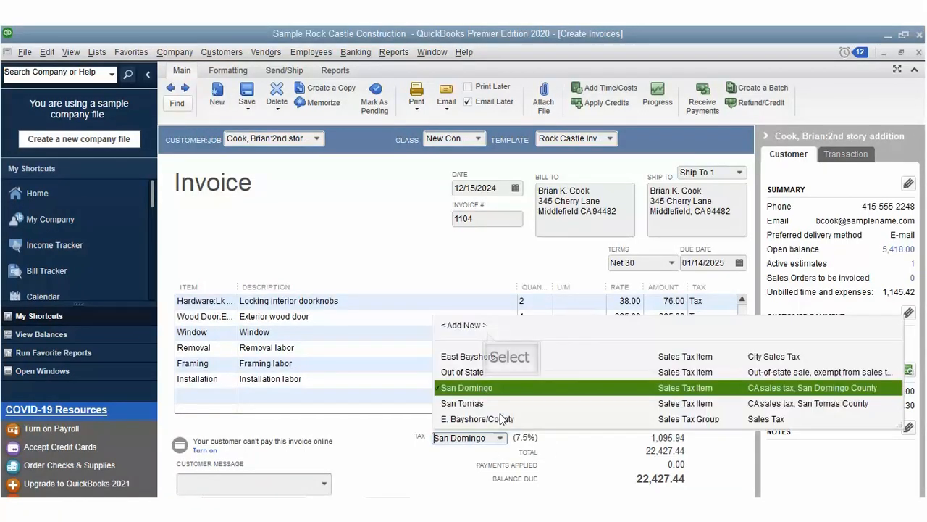
left_click(487, 358)
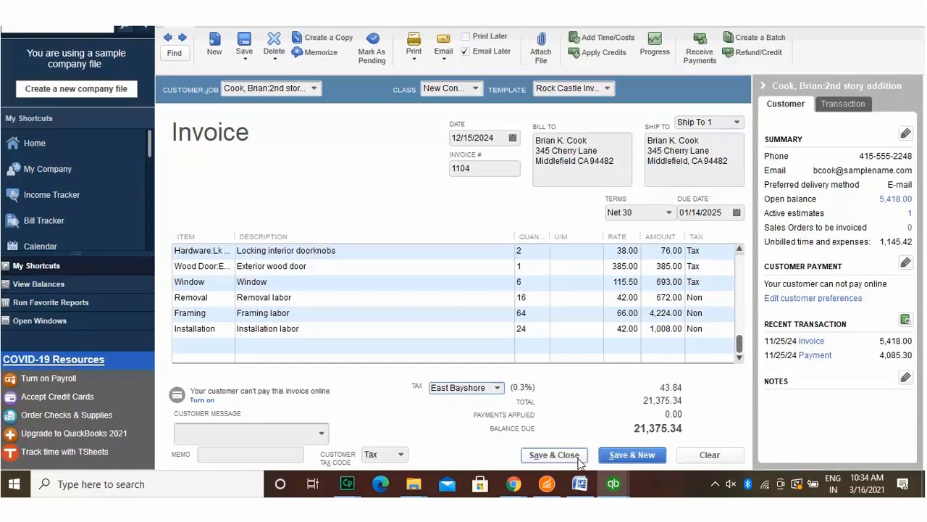
left_click(573, 455)
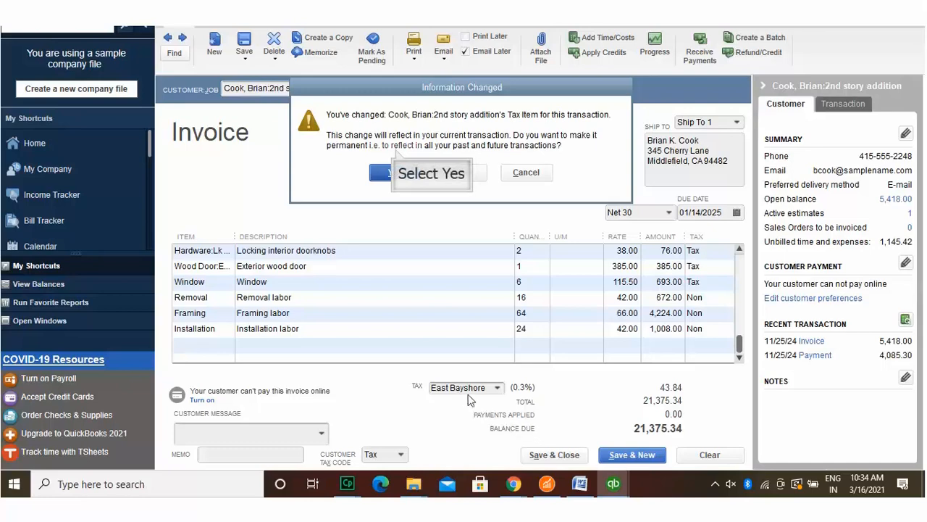
left_click(391, 171)
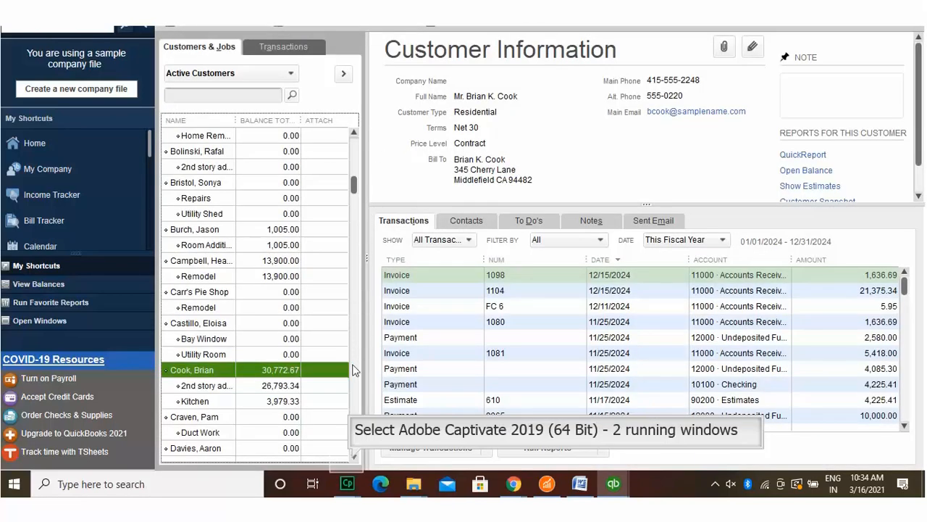
Step: Open Receive Payments to show the 123.00 check applied to invoice 1058
left_click(352, 461)
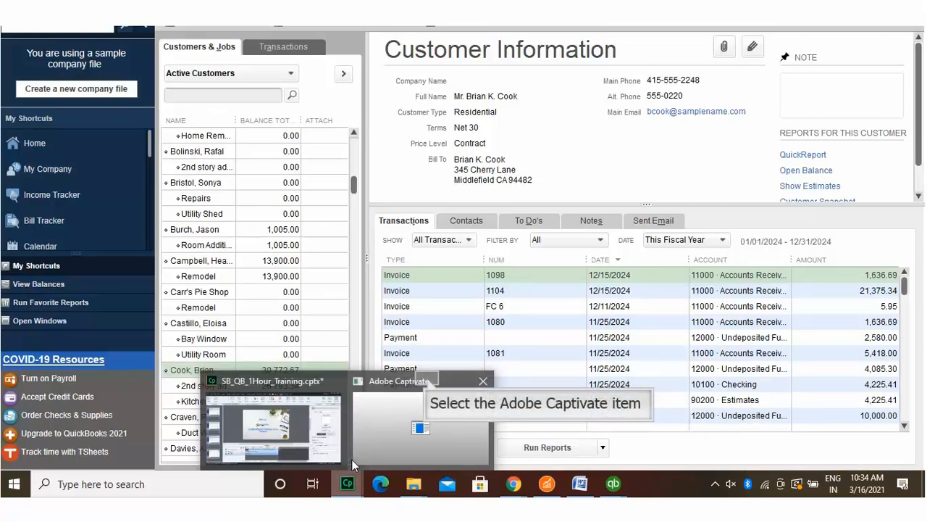
left_click(427, 379)
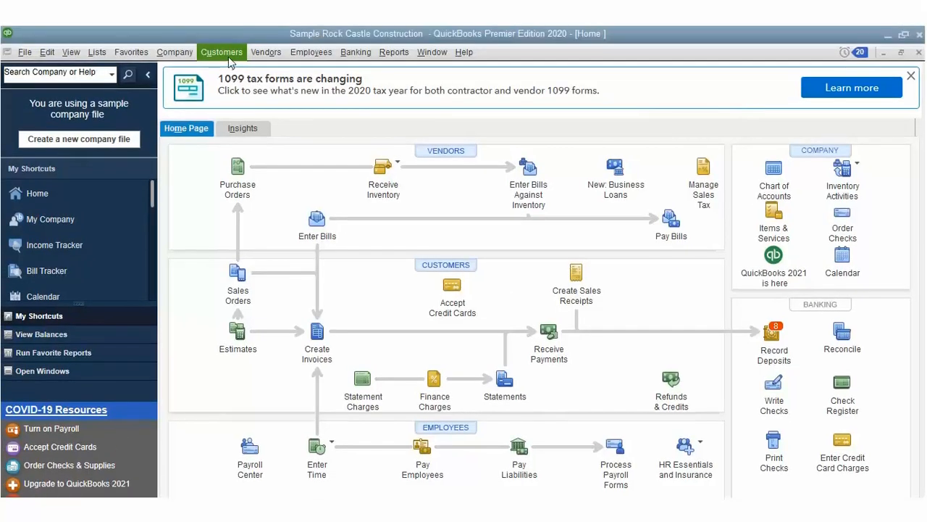
left_click(224, 54)
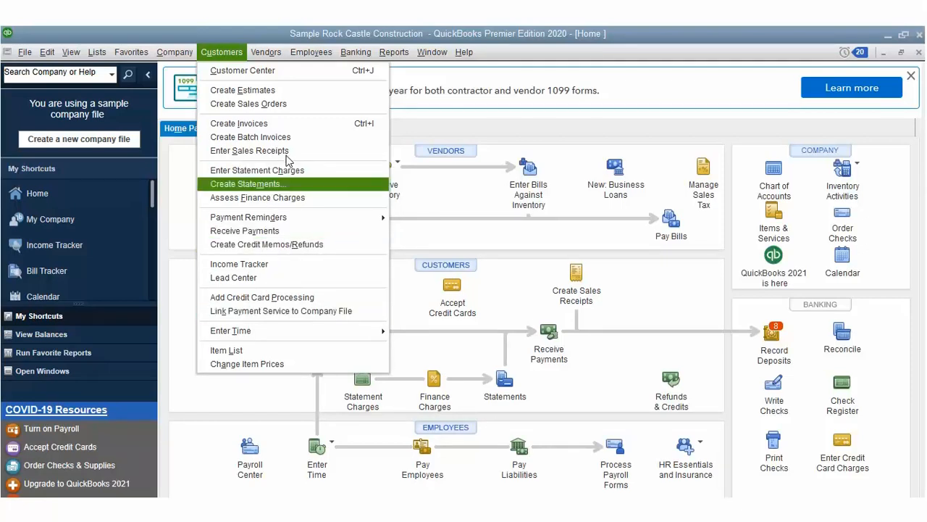
left_click(294, 203)
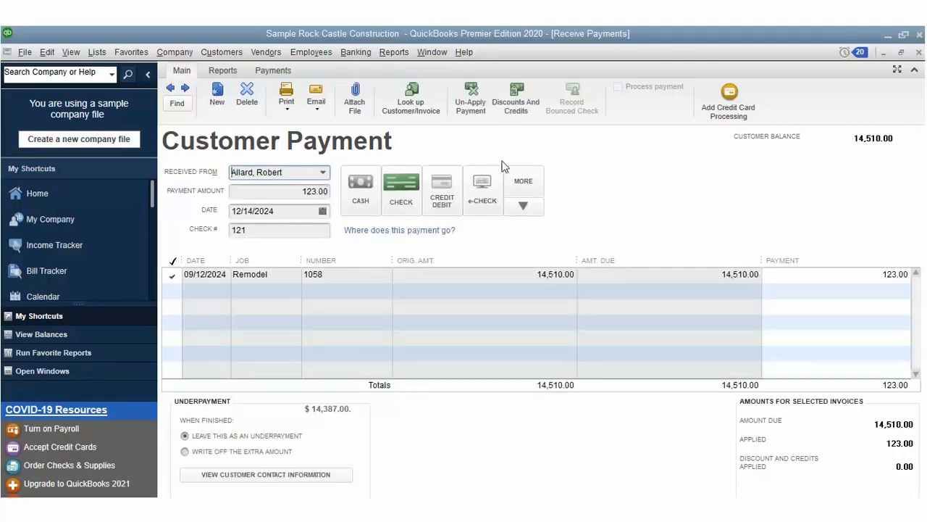
Step: Review invoice 1058's discounts and credits, closing the window without changes
left_click(517, 90)
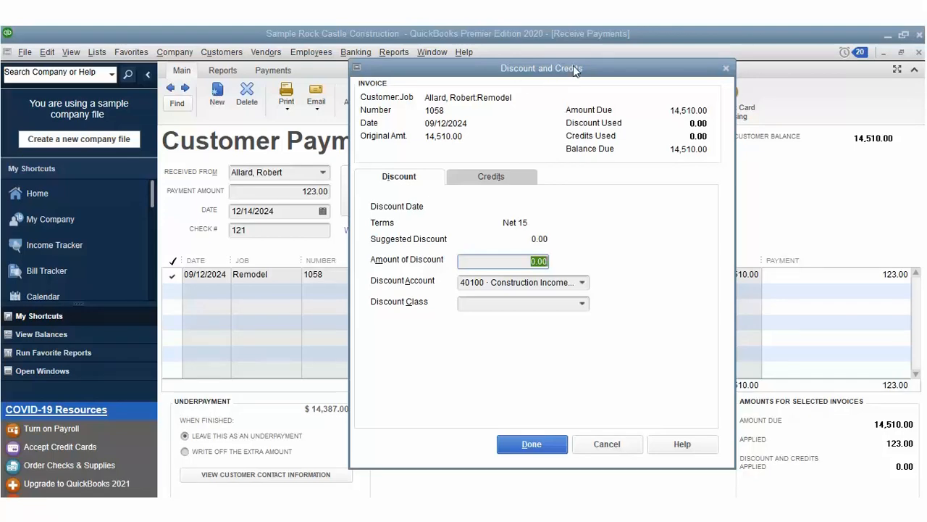
left_click_drag(575, 80, 679, 105)
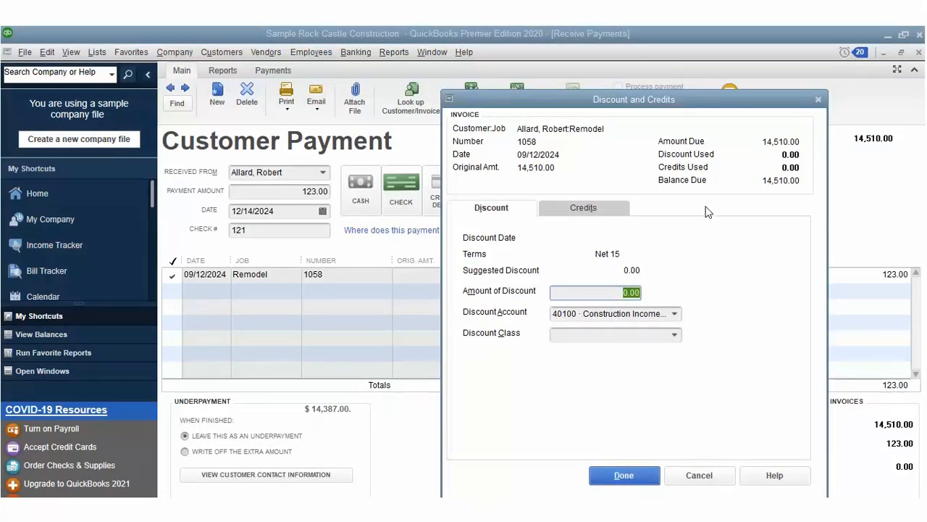
left_click(712, 472)
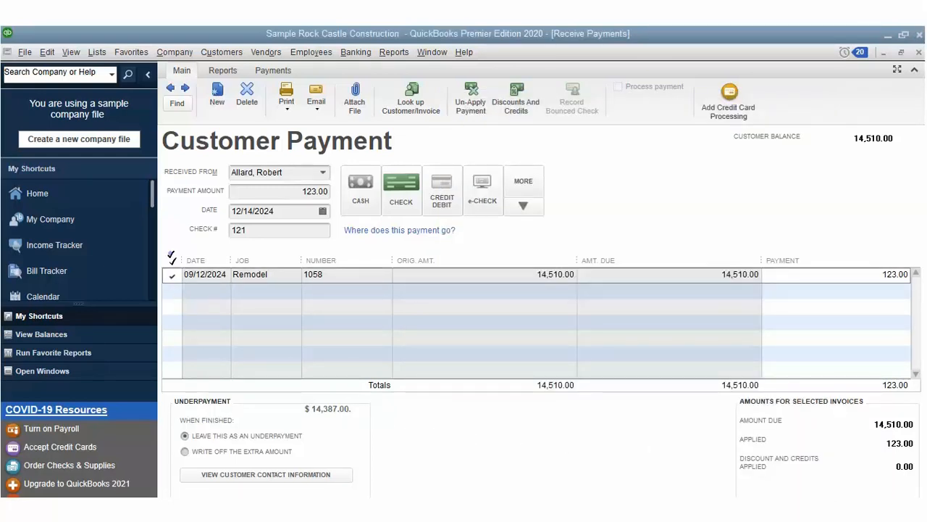
Step: Record a 20,123.00 payment on invoice 1058, keeping the 5,613.00 overpayment as credit
left_click(172, 255)
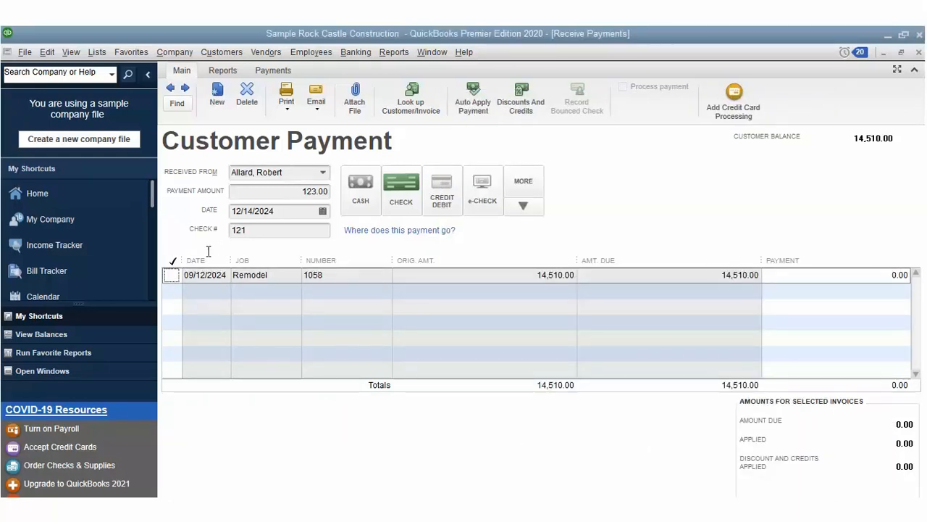
left_click(304, 166)
type("23.")
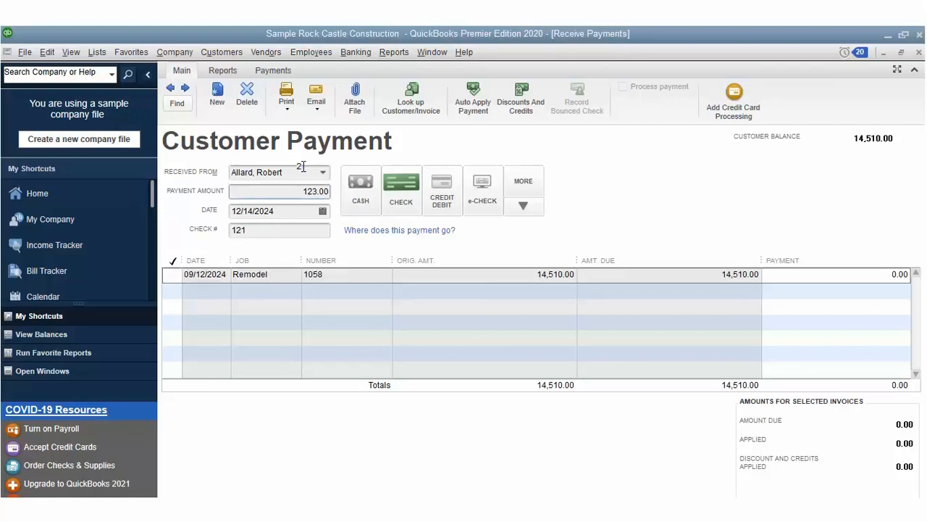
type("0")
key("Tab")
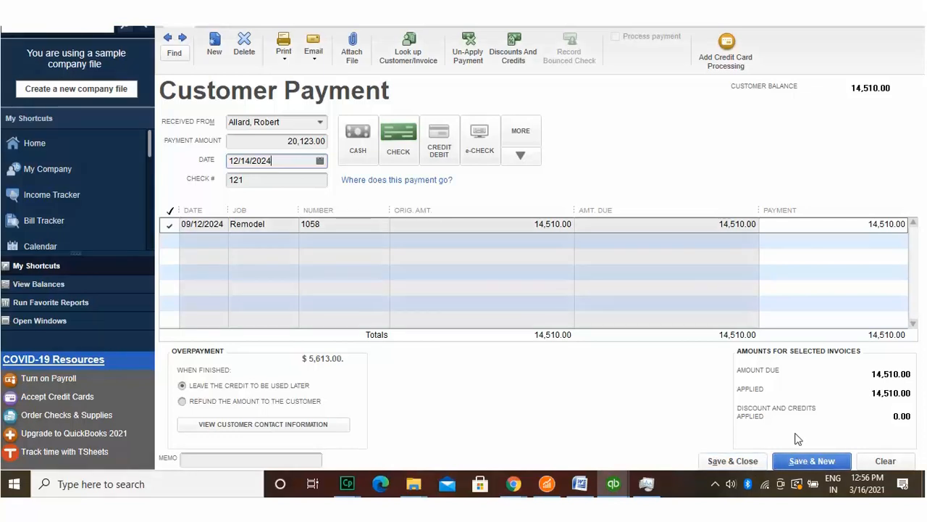
key("Return")
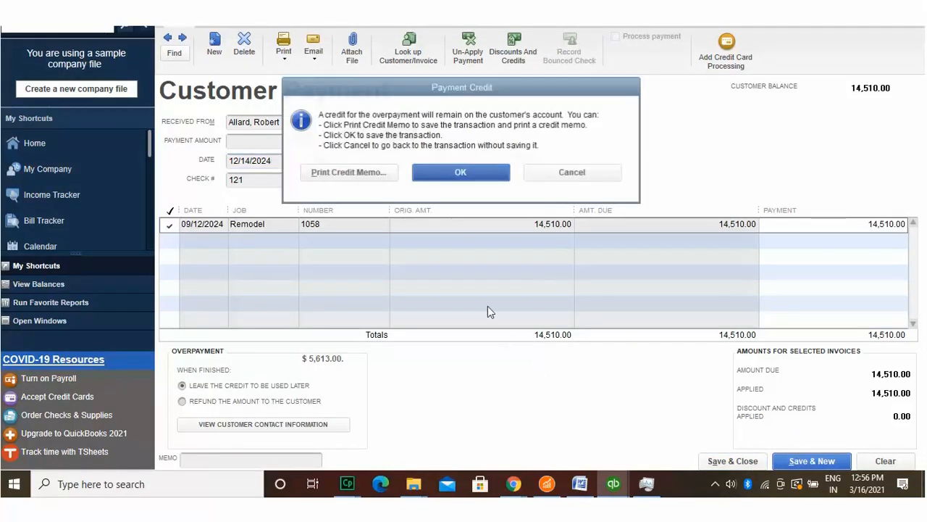
key("Return")
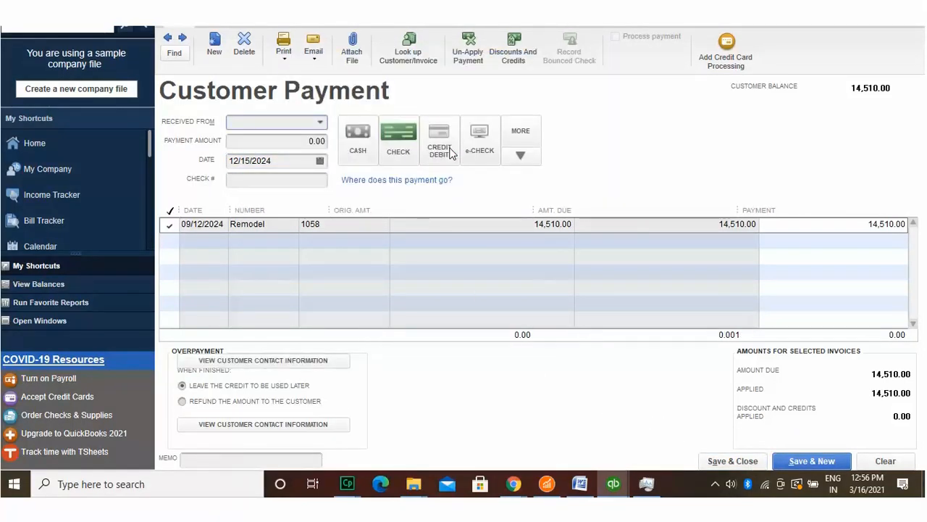
Step: Pay invoice 1802's 1,286.85 from the customer's 5,613.00 credit and save the payment
left_click(320, 121)
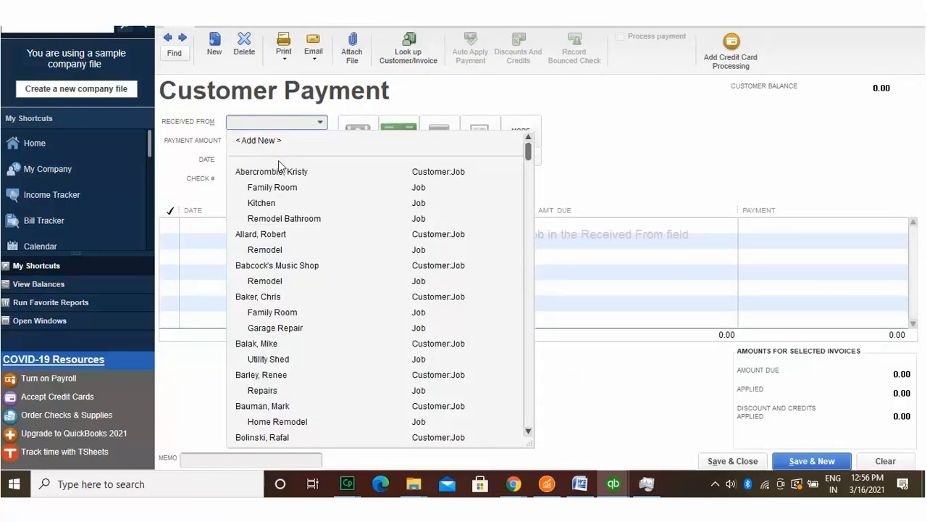
left_click(277, 233)
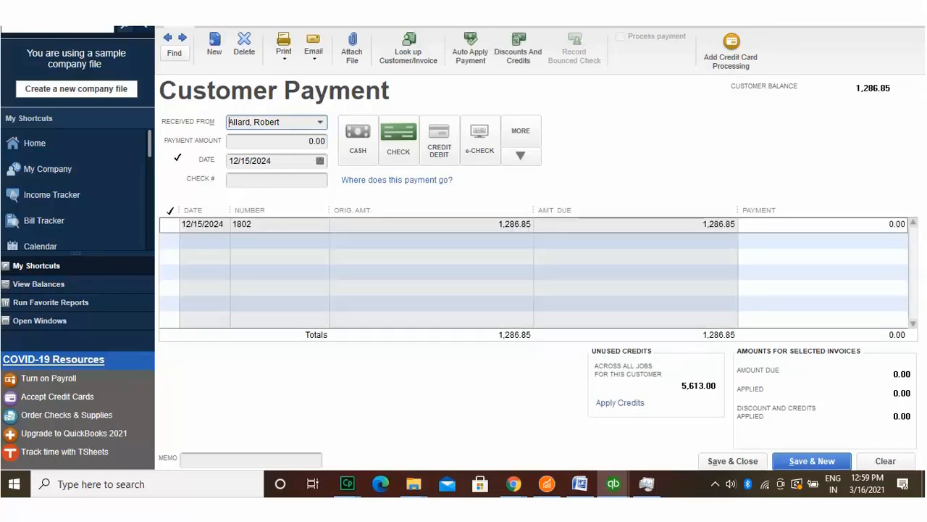
left_click(171, 209)
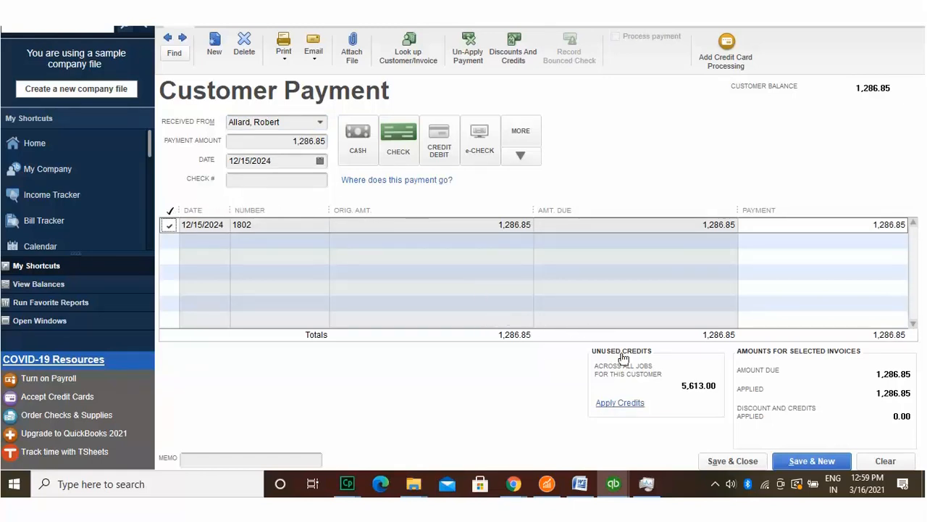
left_click(631, 382)
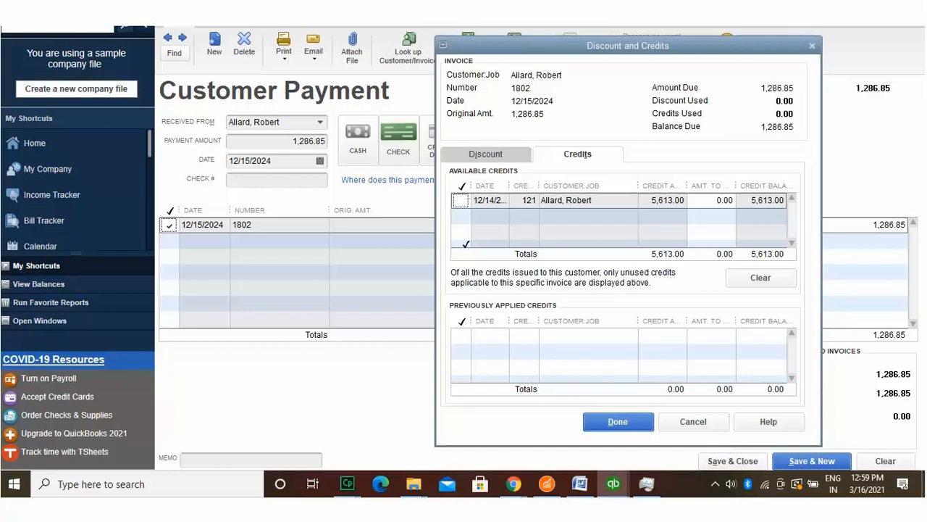
left_click(460, 200)
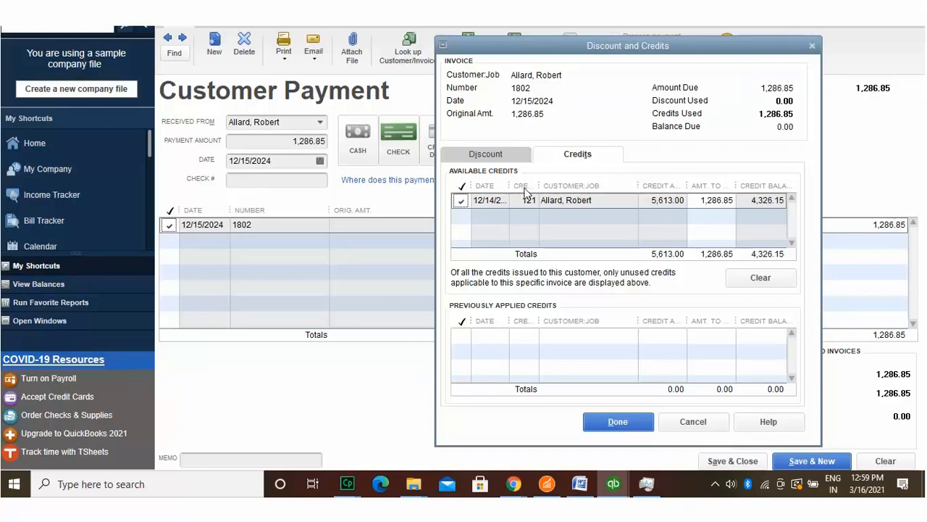
left_click(629, 417)
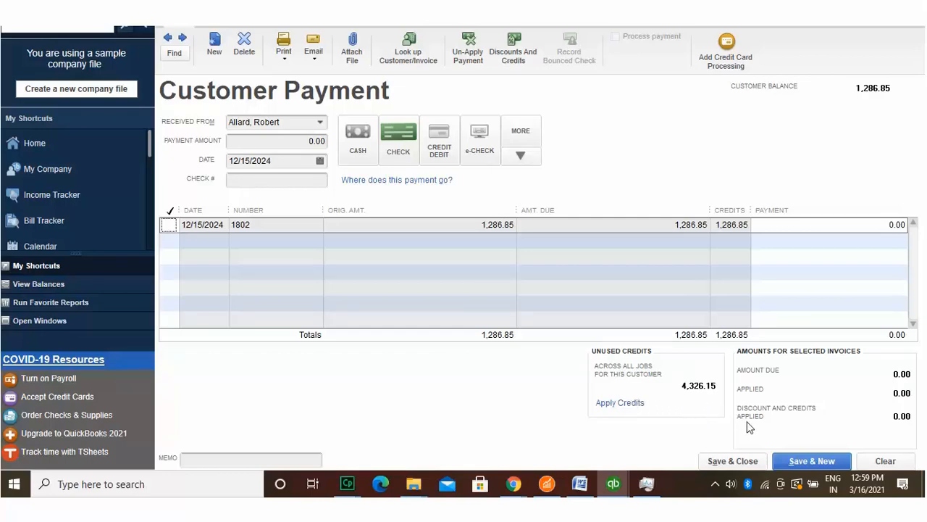
left_click(746, 460)
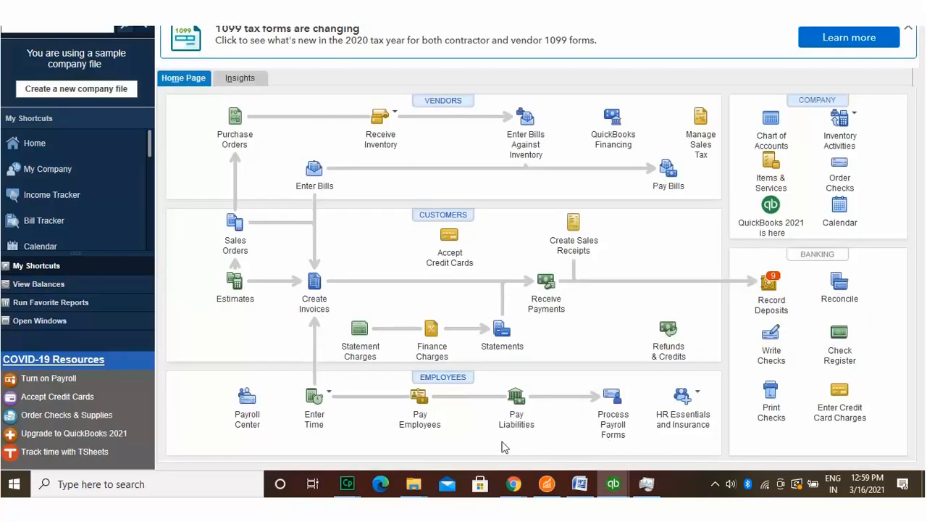
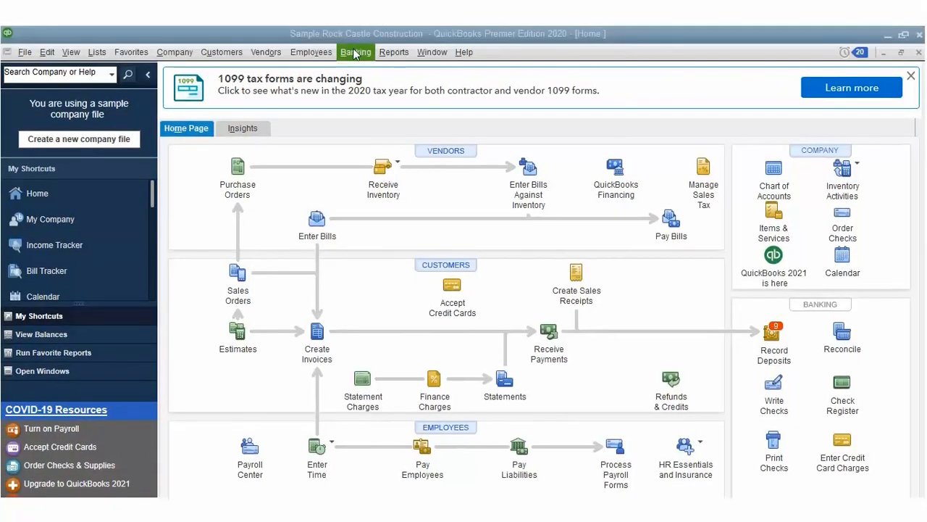
Step: Open Make Deposits, keeping the payments sorted by payment method
left_click(355, 52)
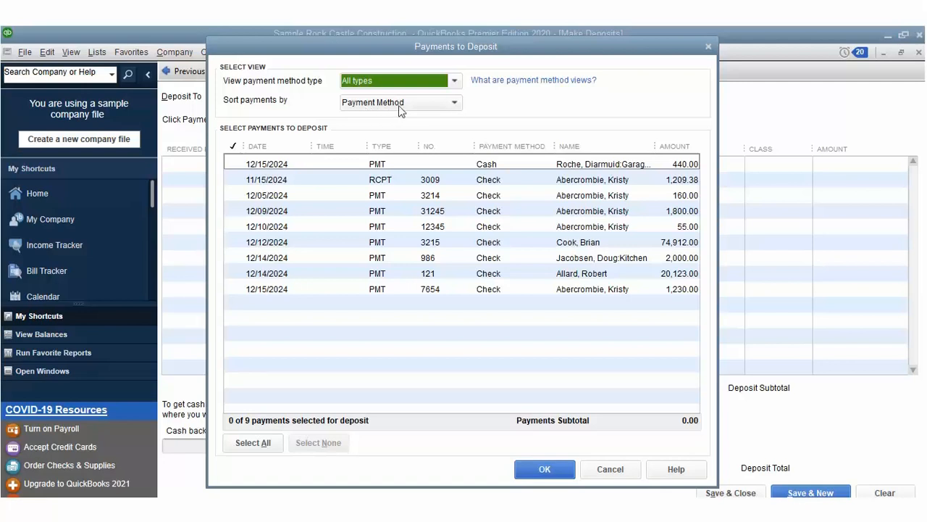
left_click(455, 102)
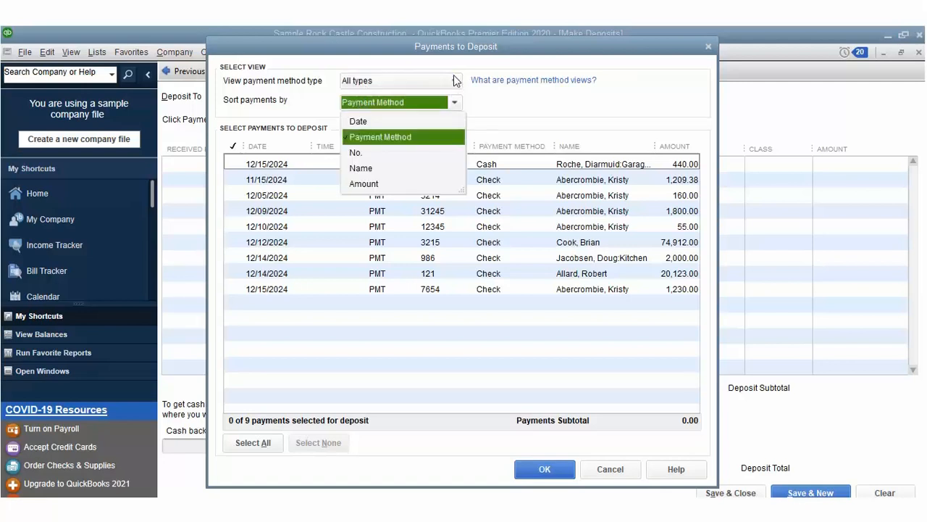
left_click(429, 117)
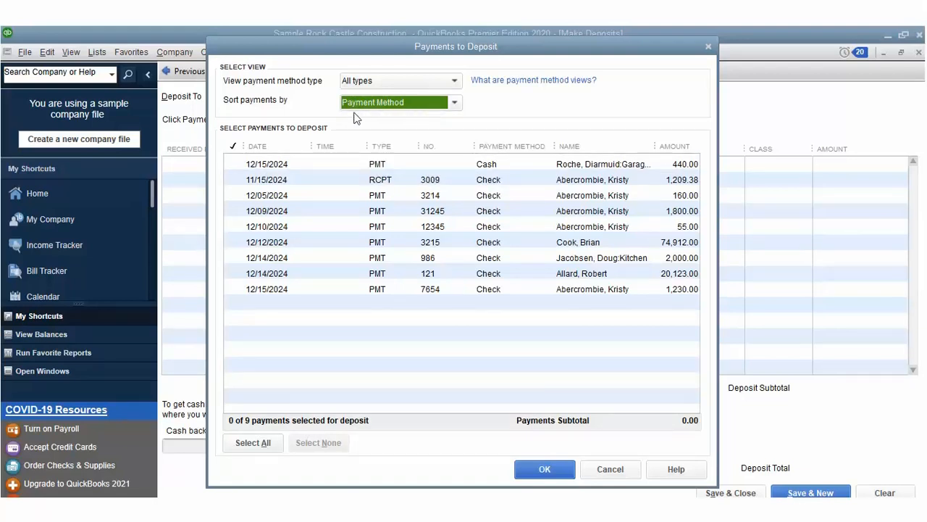
Step: Deposit the six payments of 440.00, 1,209.38, 74,912.00, 1,800.00, 55.00 and 20,123.00
left_click(234, 162)
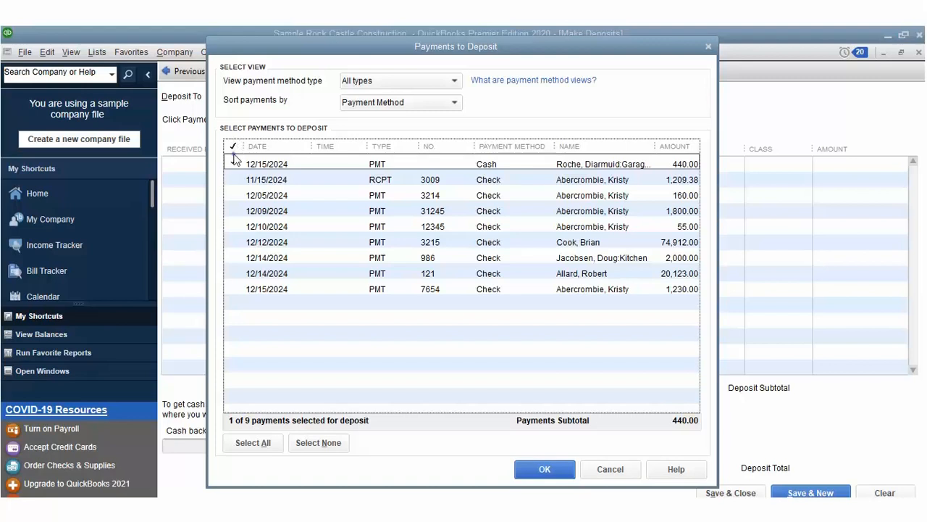
key("Down")
key("space")
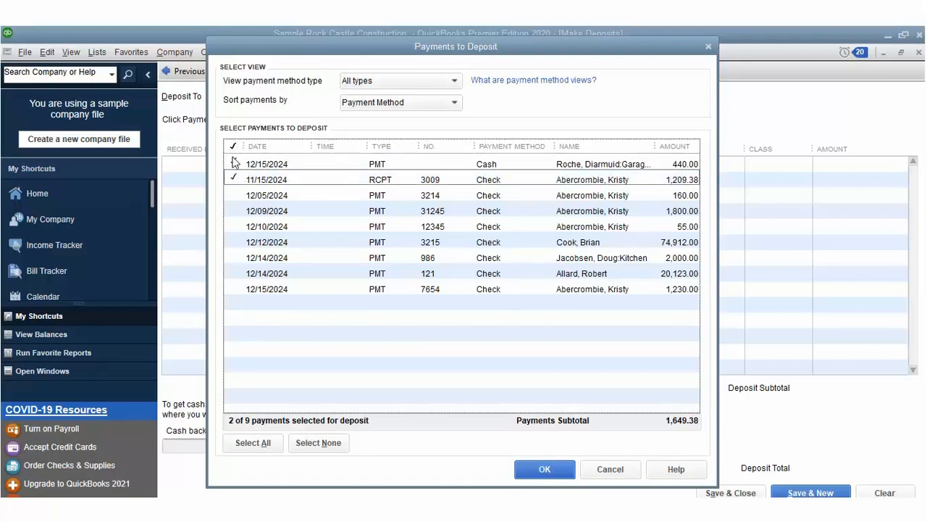
key("Down")
key("Down")
key("Down")
key("Down")
key("space")
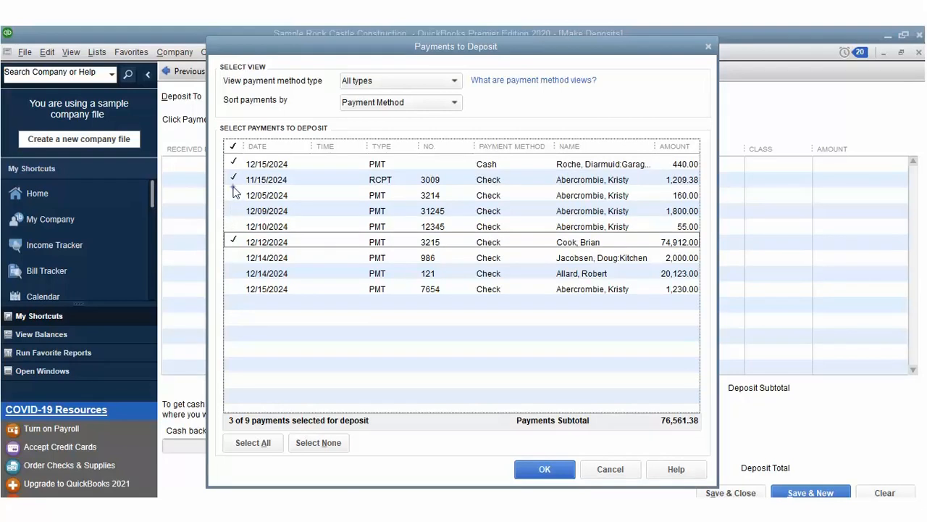
key("Up")
key("Up")
key("space")
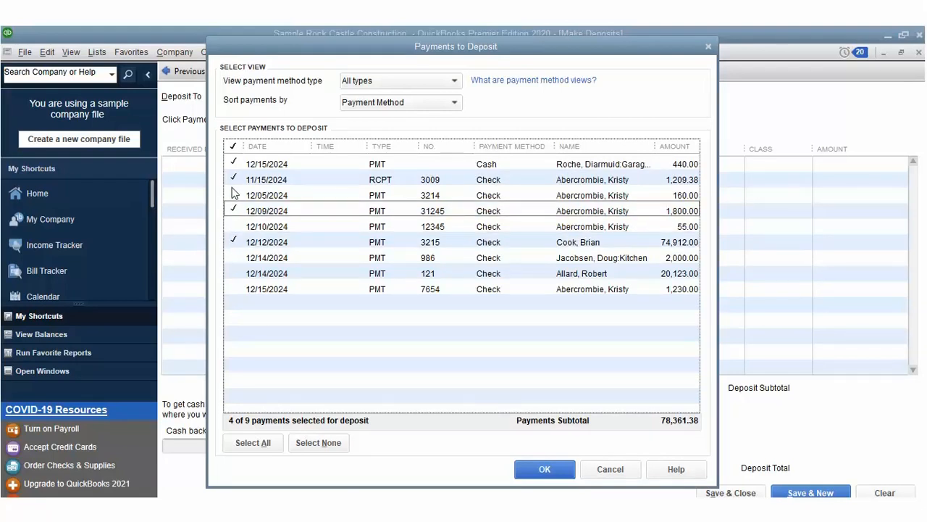
key("Down")
key("space")
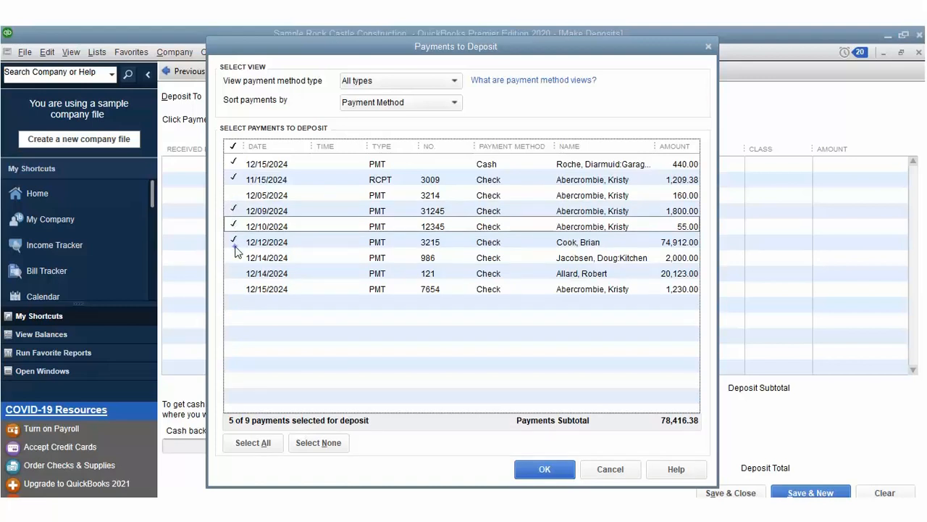
key("Down")
key("Down")
key("Down")
key("space")
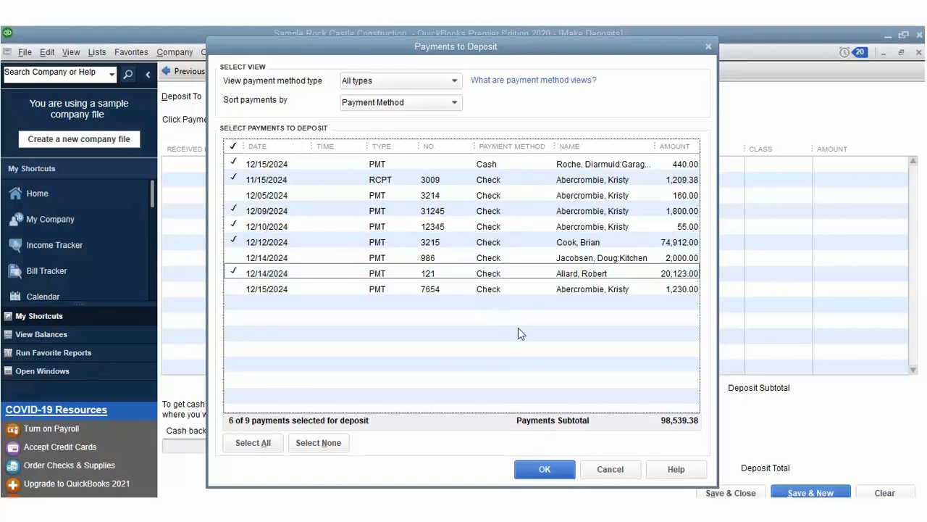
key("Return")
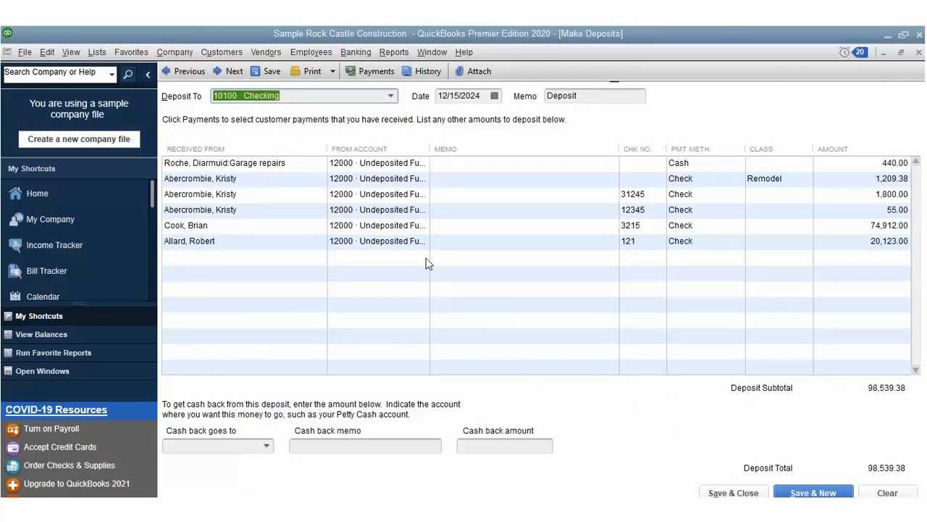
Step: Keep 10100 · Checking as the deposit account after Accounts Receivable is rejected
left_click(390, 96)
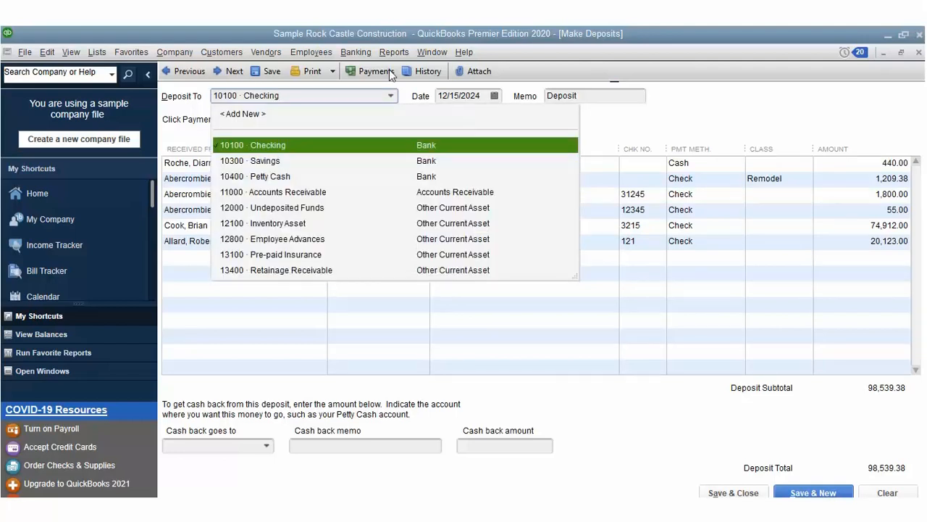
left_click(356, 172)
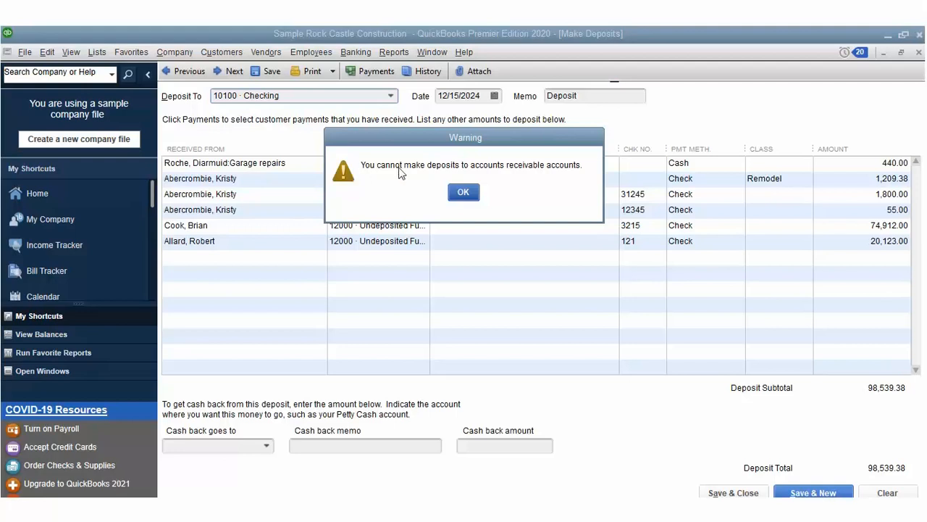
key("Return")
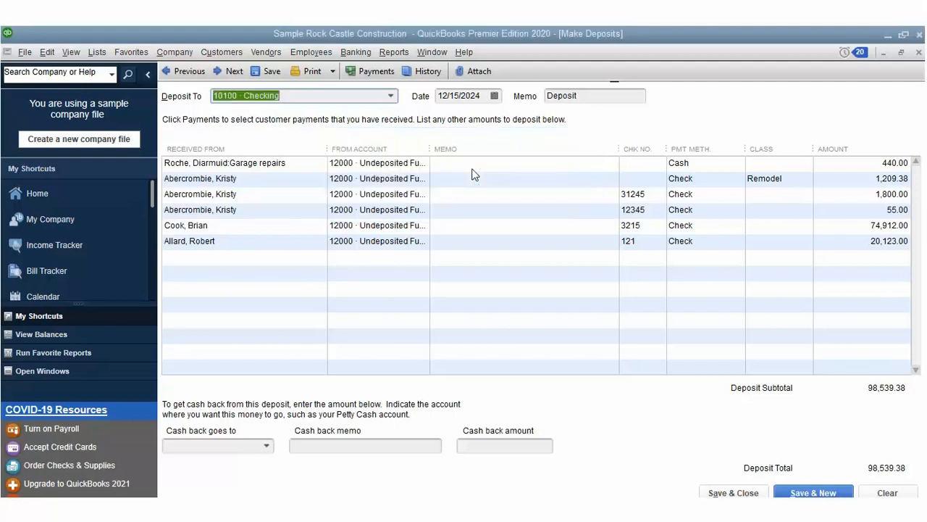
left_click(392, 96)
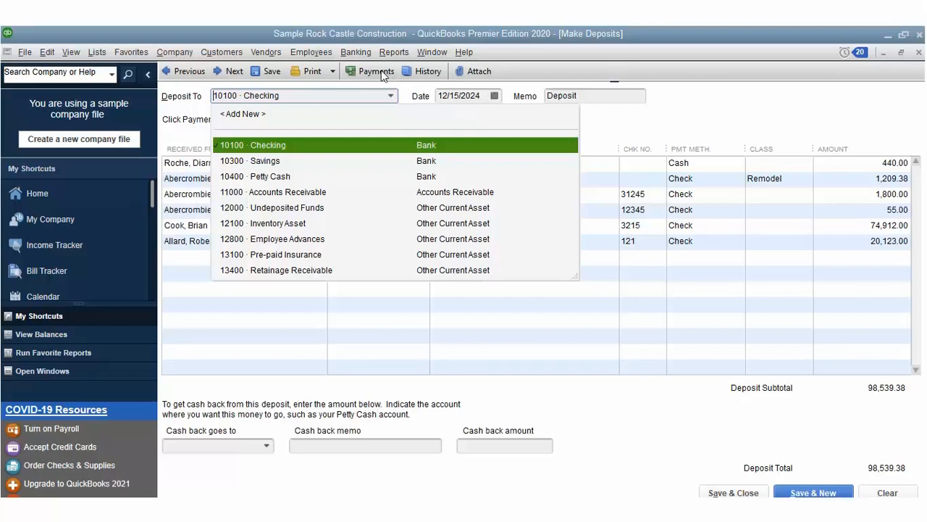
left_click(366, 117)
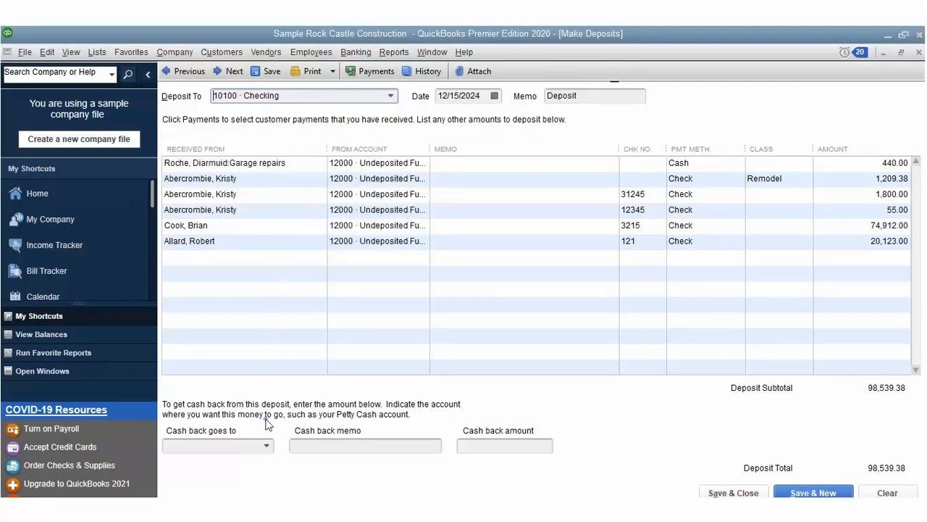
Step: Send 1,213.75 cash back to 10400 · Petty Cash with memo 6543, then save the deposit
left_click(266, 444)
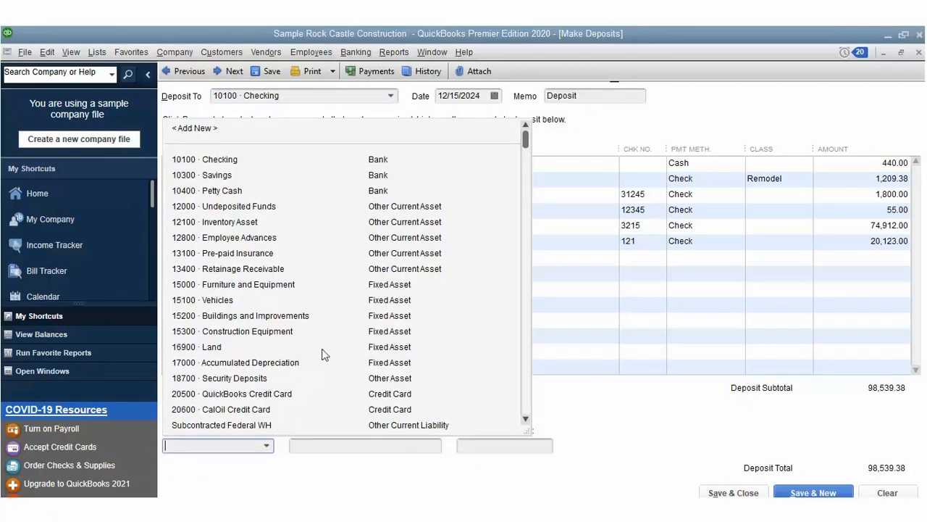
left_click(343, 133)
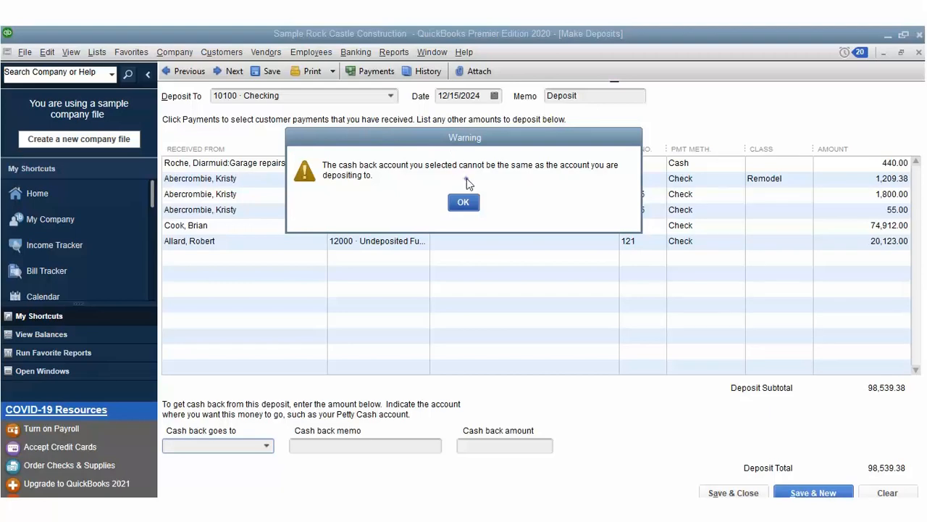
key("Return")
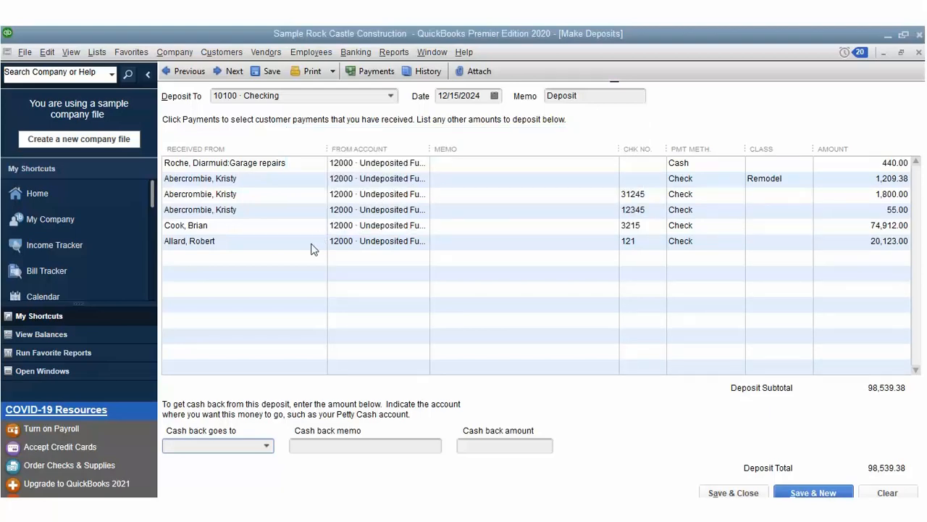
left_click(265, 427)
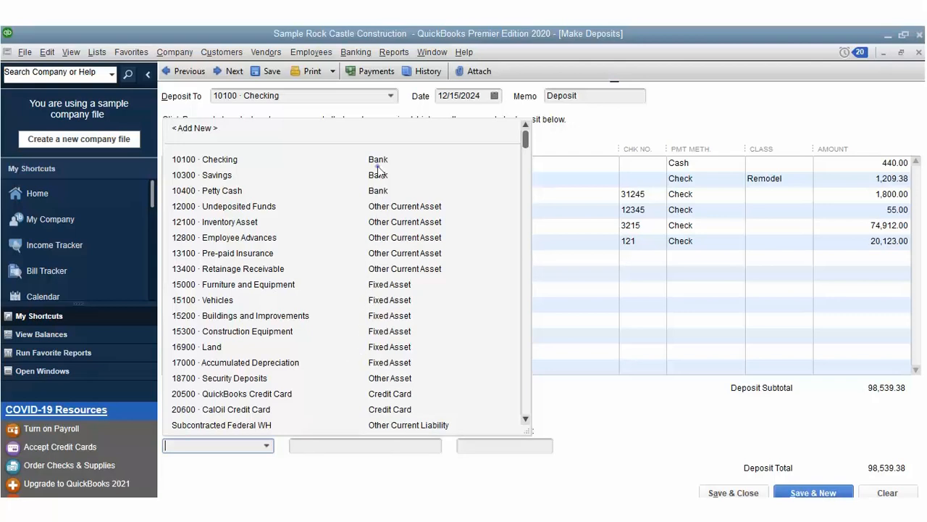
left_click(379, 189)
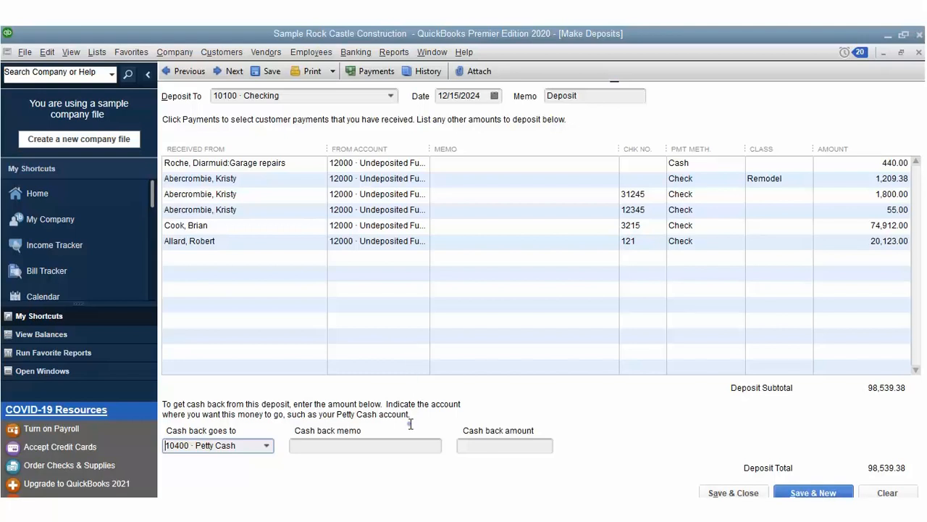
key("Tab")
type("6543")
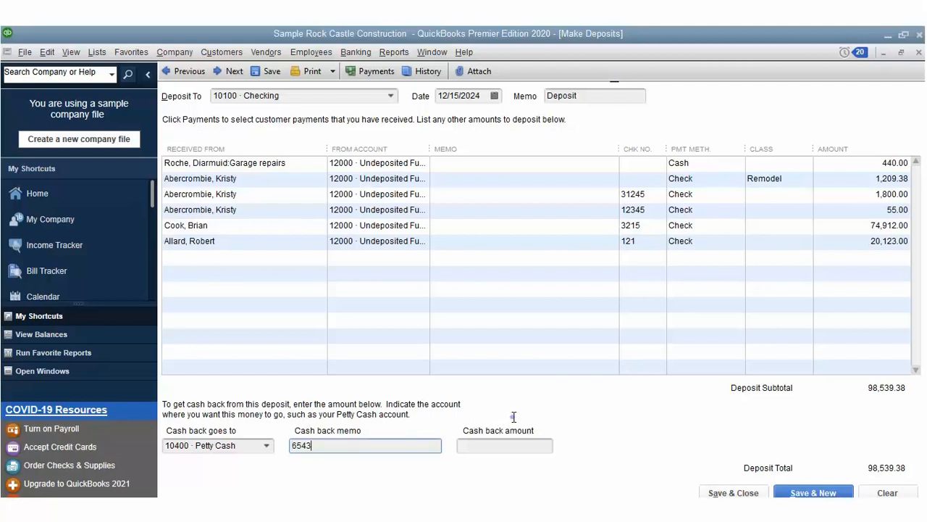
key("Tab")
type("1213.75")
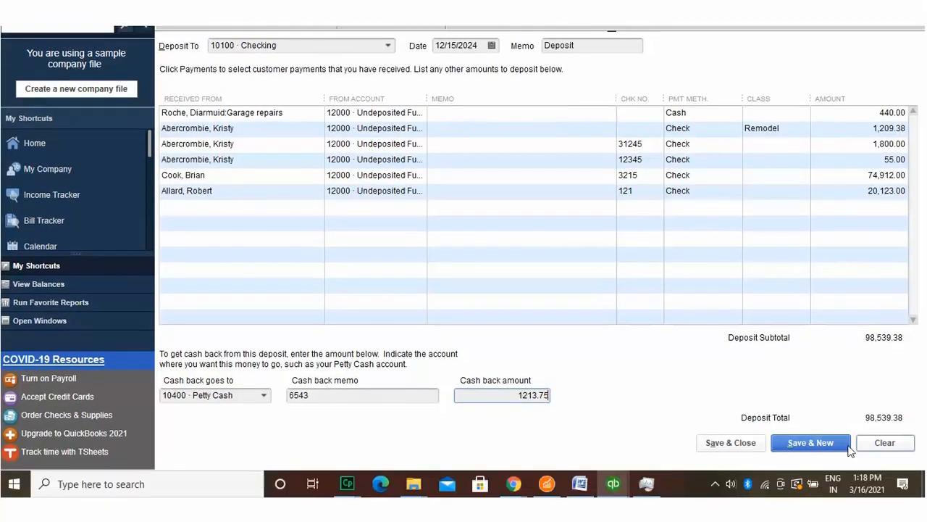
left_click(820, 492)
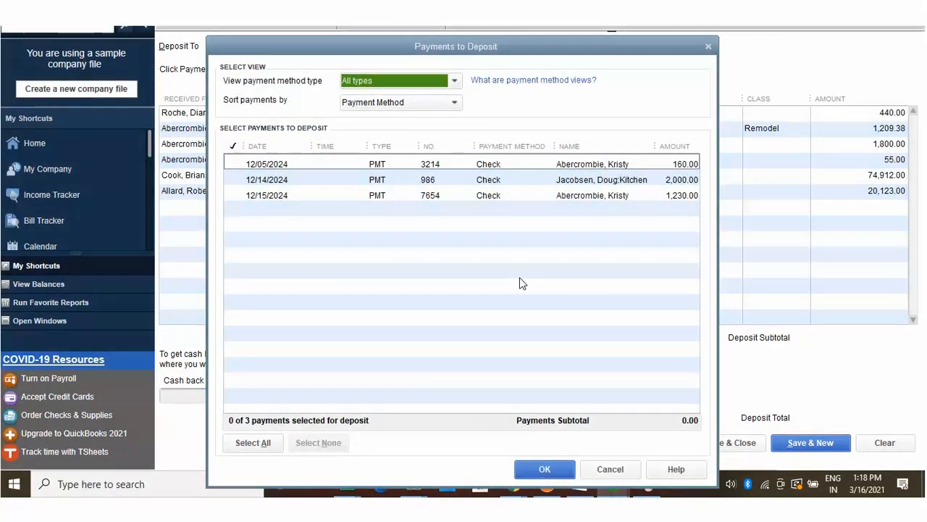
Step: Deposit the 160.00, 2,000.00 and 1,230.00 payments into checking and close the form
left_click(237, 142)
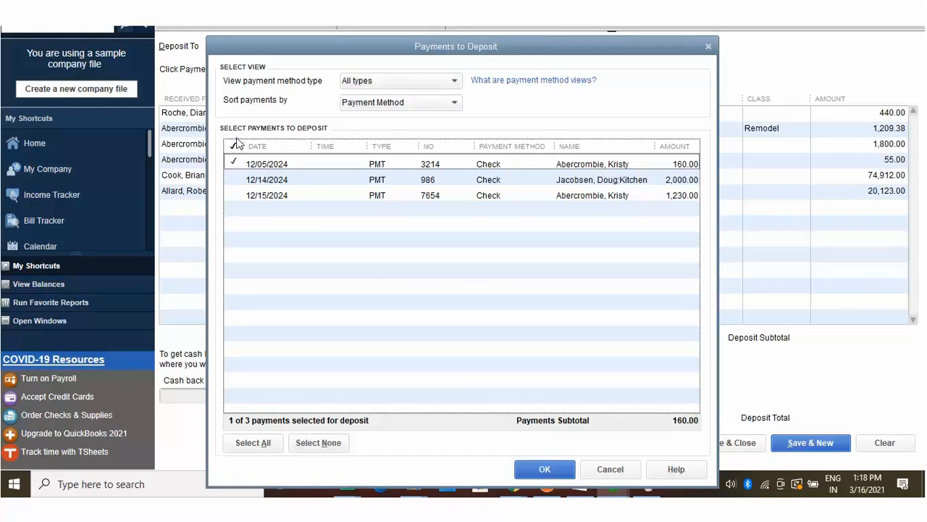
left_click(235, 154)
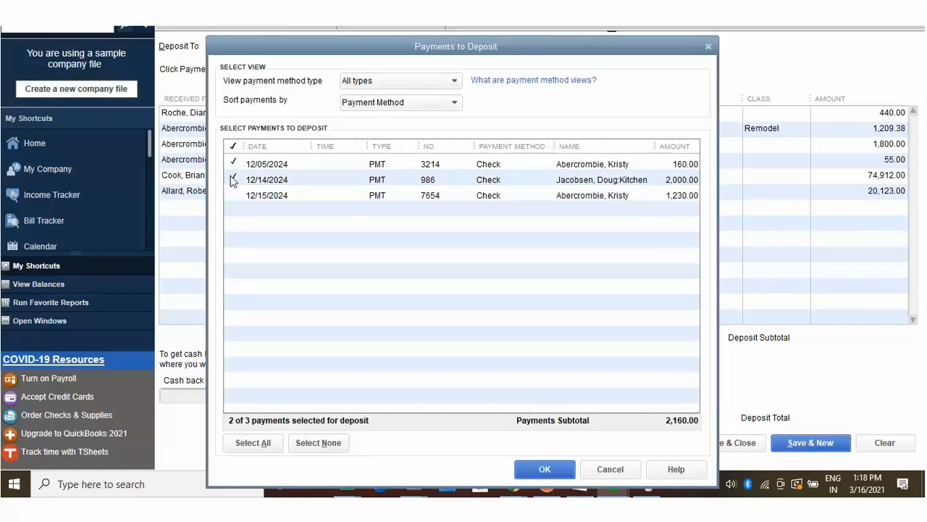
key("alt+a")
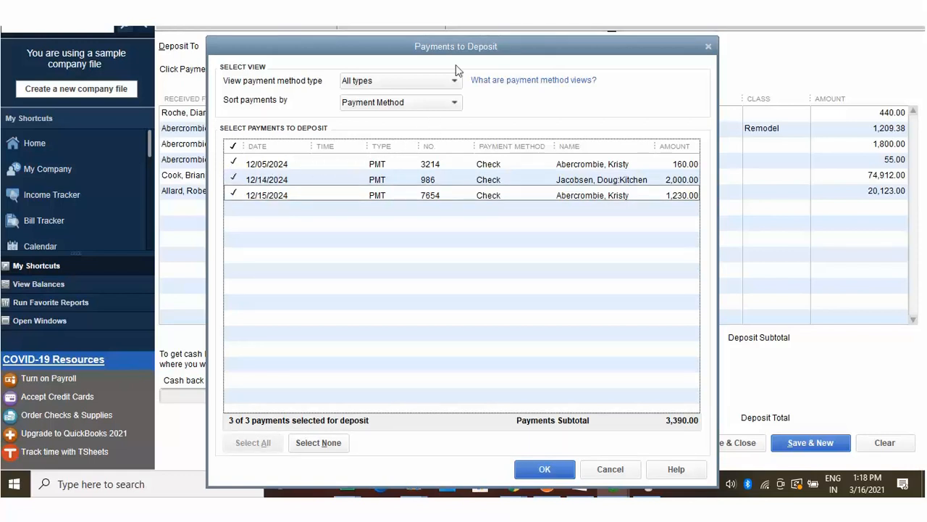
key("alt+Down")
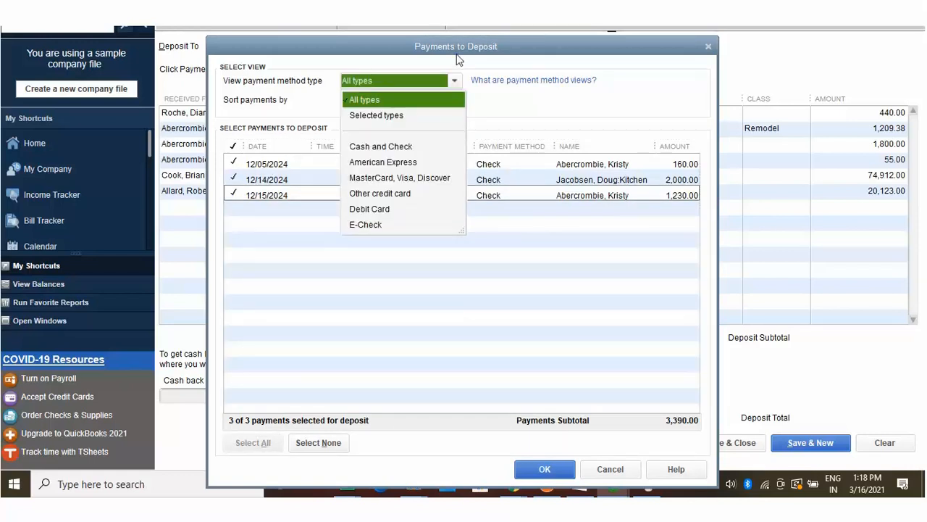
key("Escape")
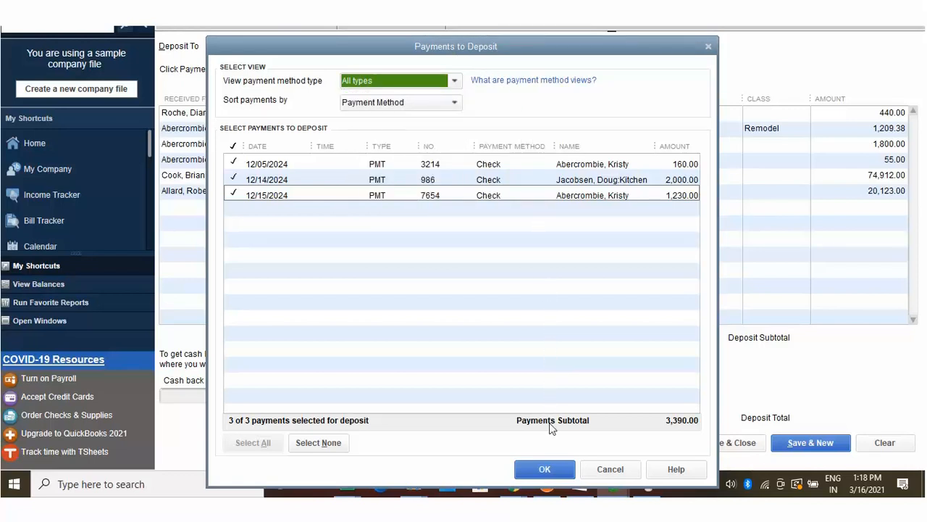
left_click(548, 469)
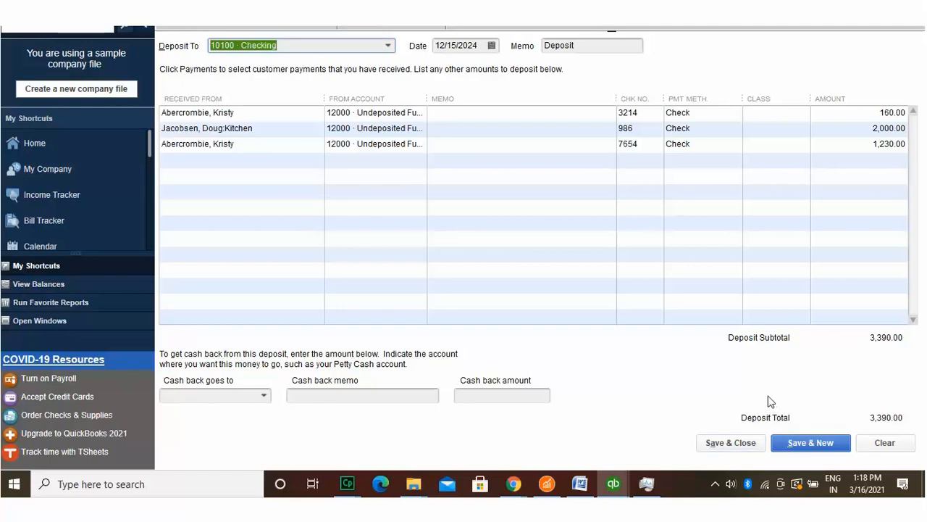
left_click(742, 438)
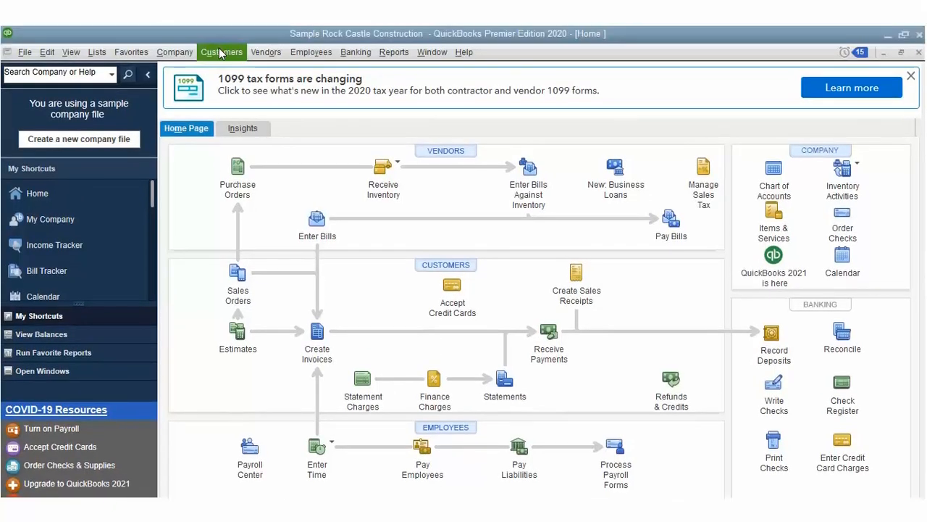
Step: Receive the customer's 17,483.29 payment on invoice 1803 and view its discounts and credits
left_click(221, 51)
mouse_move(247, 217)
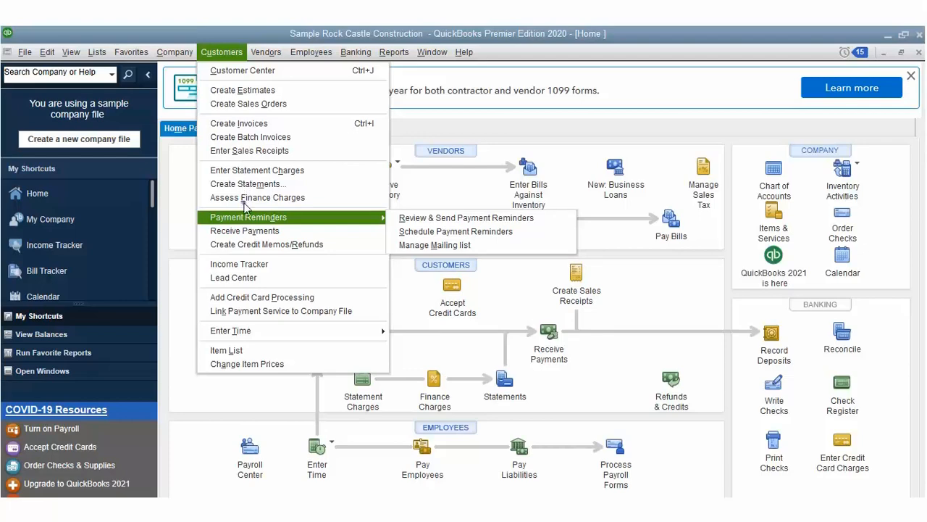
left_click(244, 229)
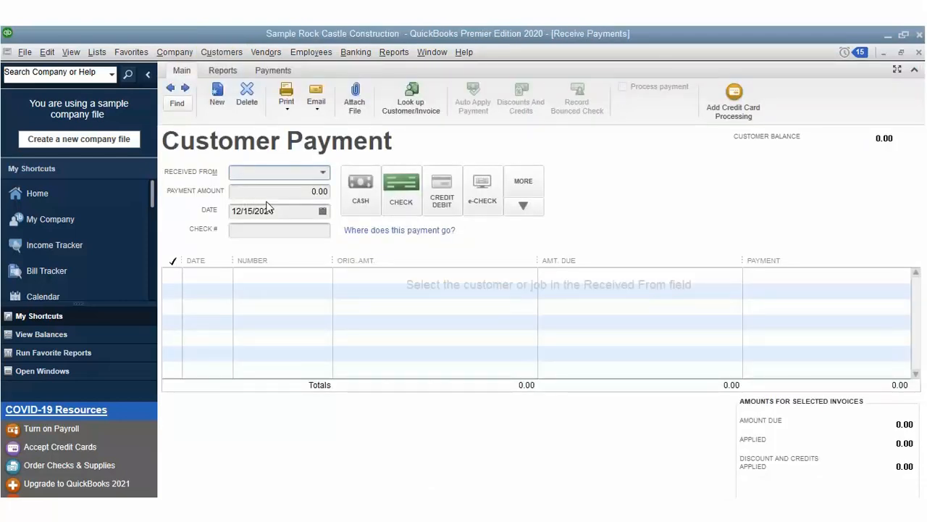
left_click(323, 172)
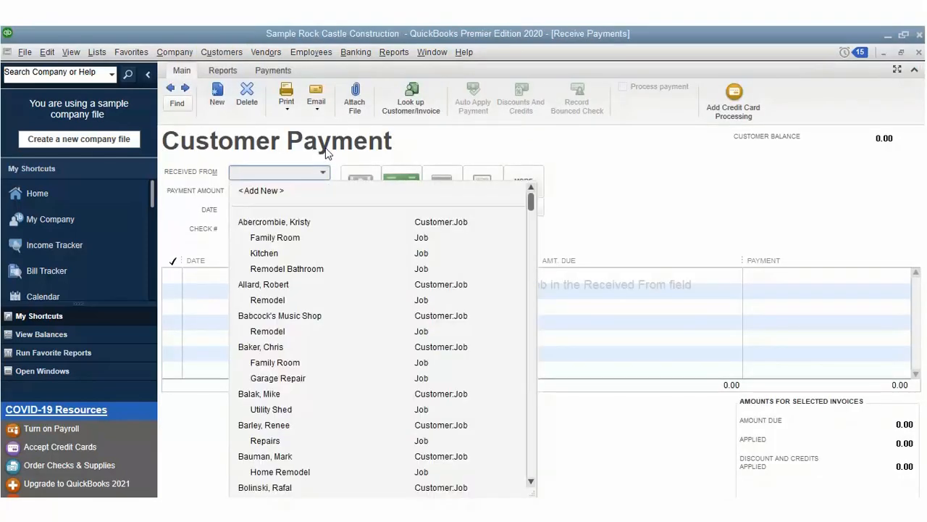
left_click(292, 284)
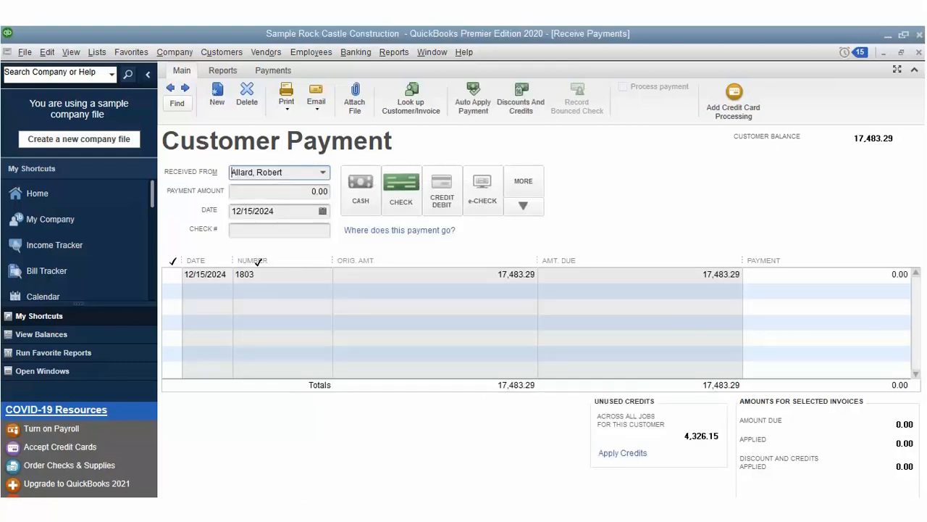
left_click(173, 260)
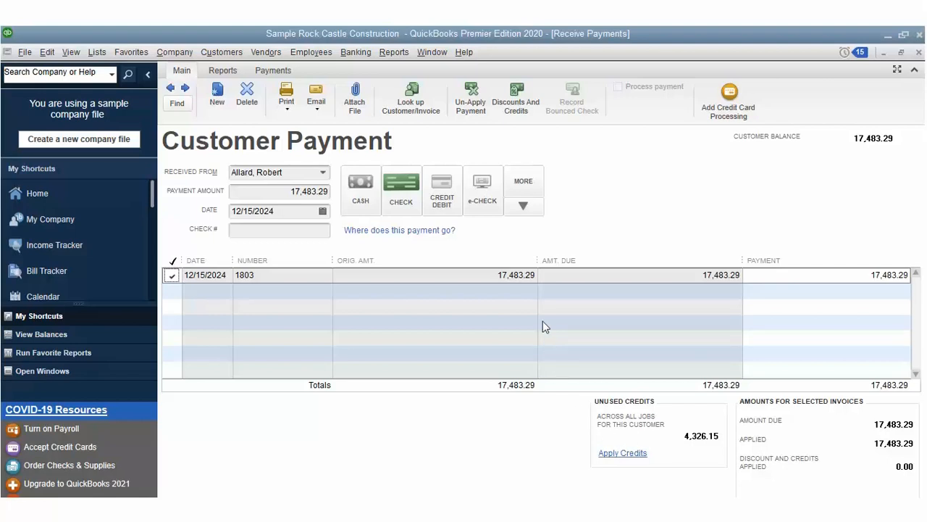
left_click(526, 88)
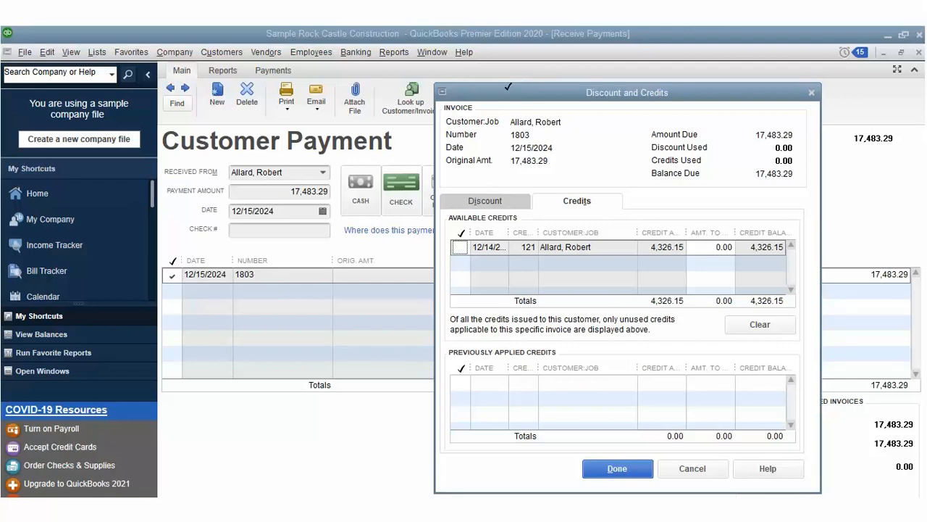
Step: Apply the 4,326.15 credit and a 2.50 discount to 40100 · Construction Income, New Construction class
left_click(460, 230)
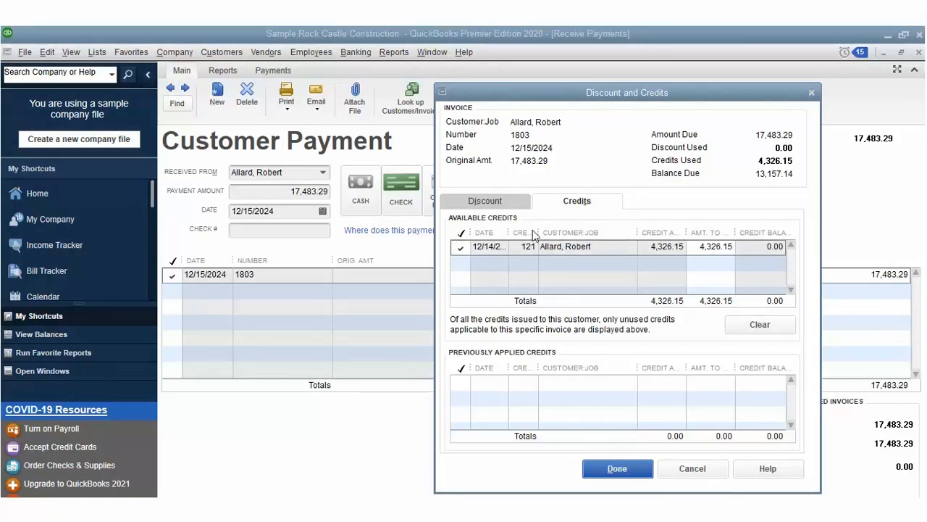
left_click(489, 197)
type("2.5")
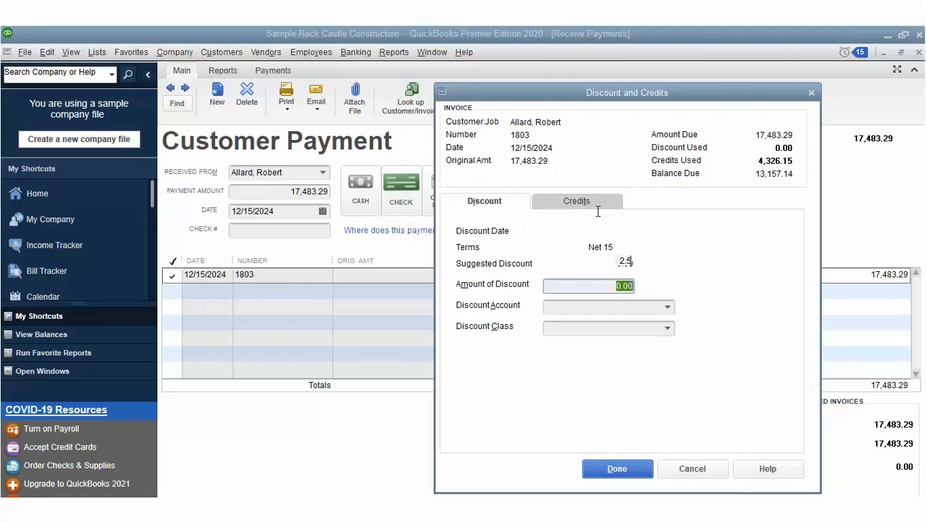
key("Tab")
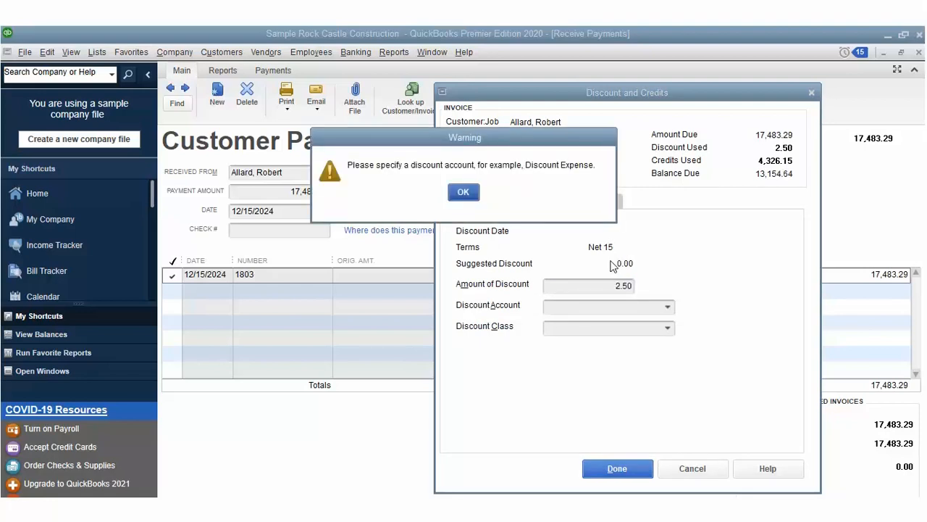
left_click(465, 193)
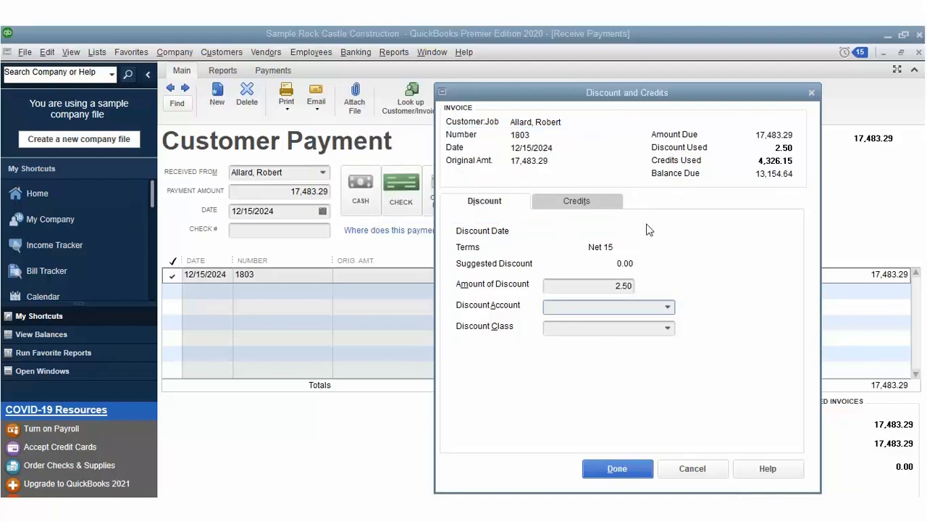
left_click(668, 306)
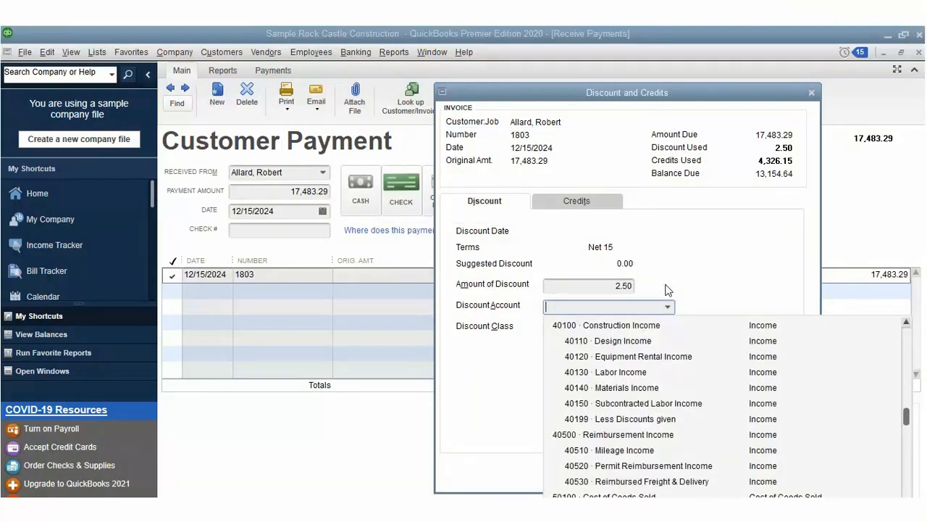
left_click(638, 306)
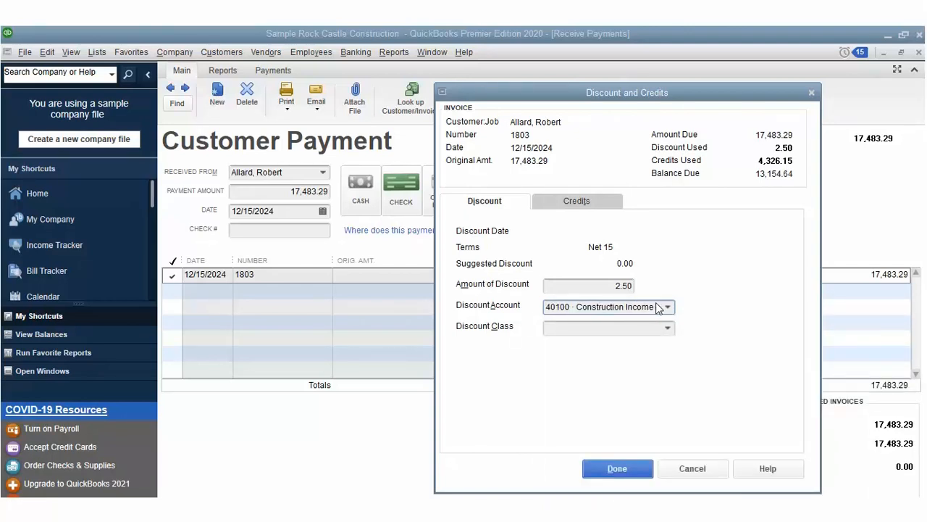
key("Tab")
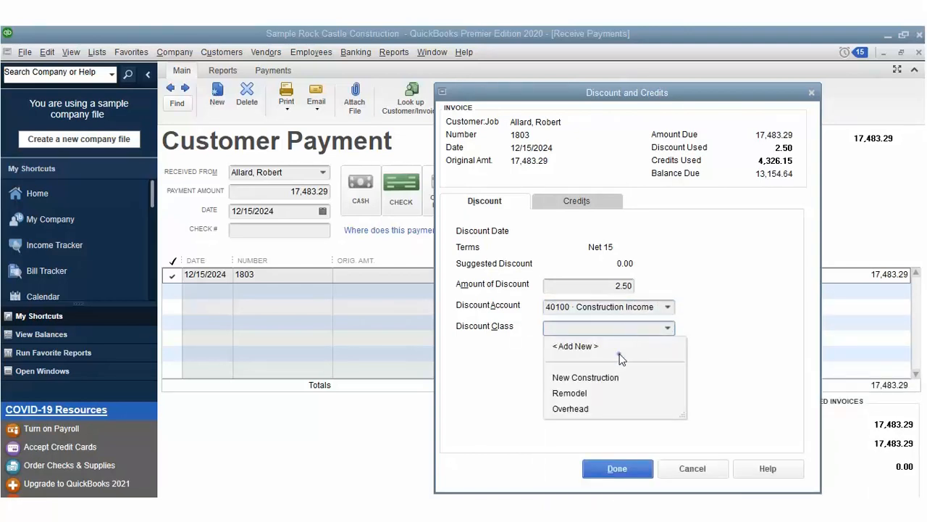
left_click(594, 376)
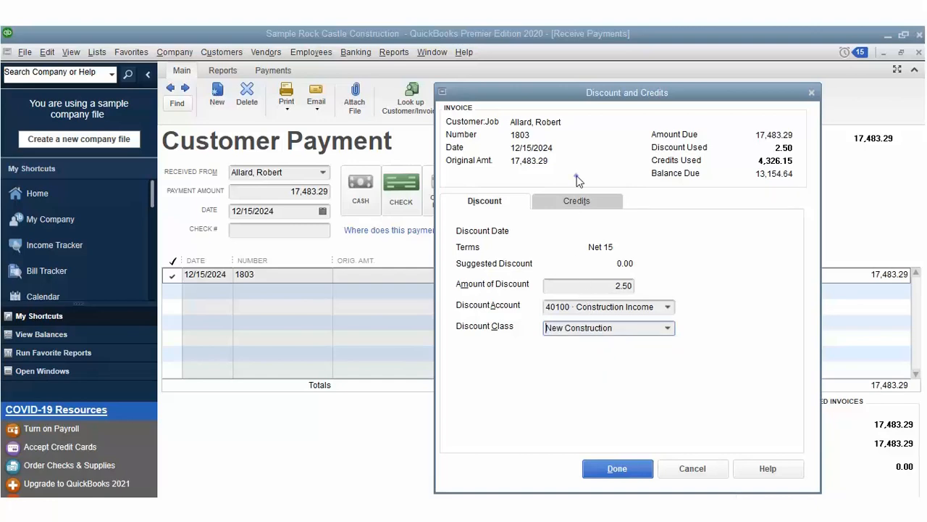
Step: Confirm the credit and discount adjustments and save the invoice 1803 payment
left_click(577, 201)
left_click(617, 468)
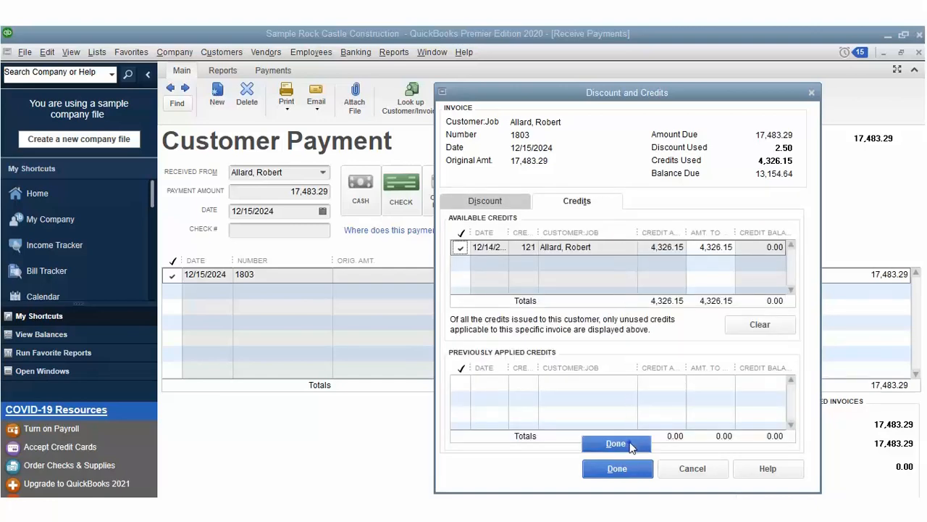
left_click(758, 510)
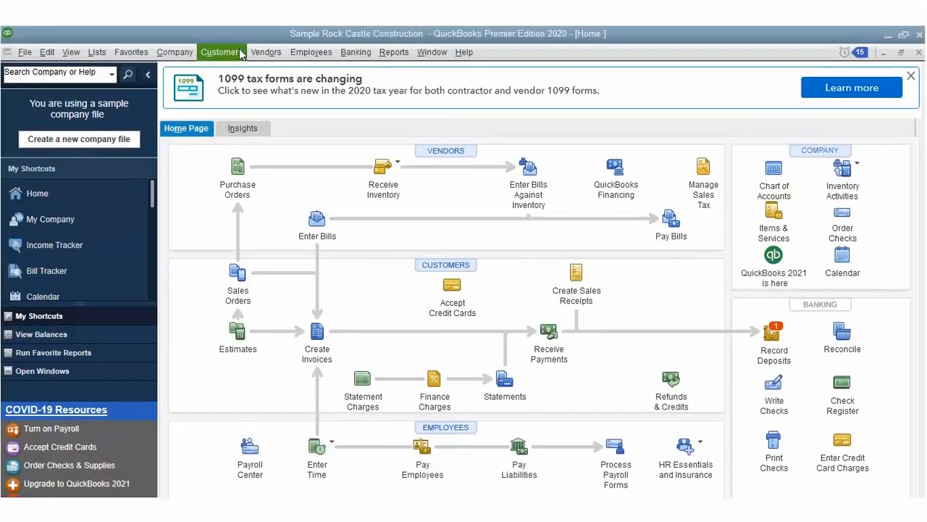
left_click(235, 51)
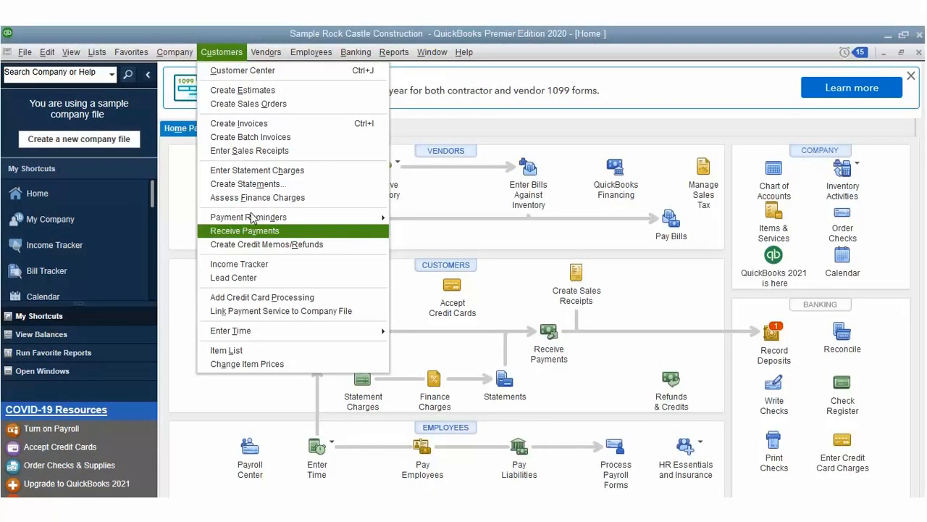
Step: Start a credit memo for the customer and choose to refund the credit
left_click(252, 244)
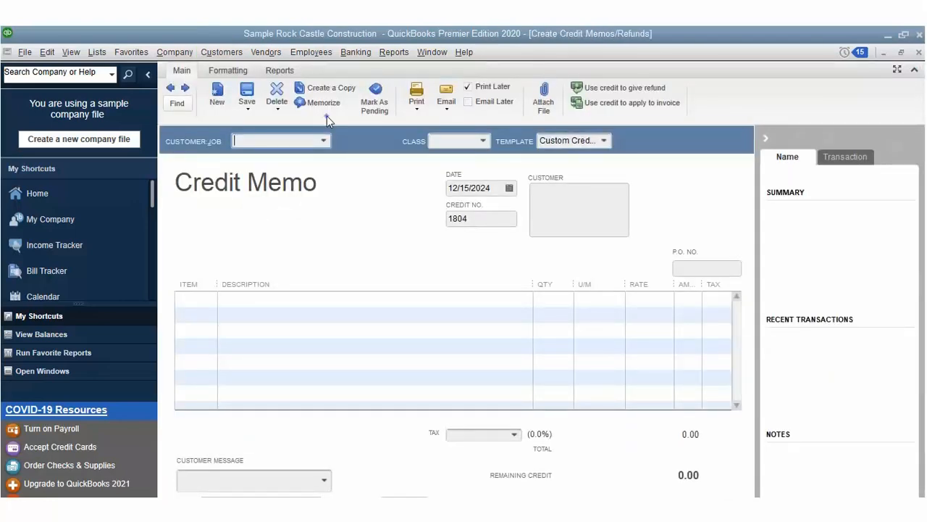
key("alt+Down")
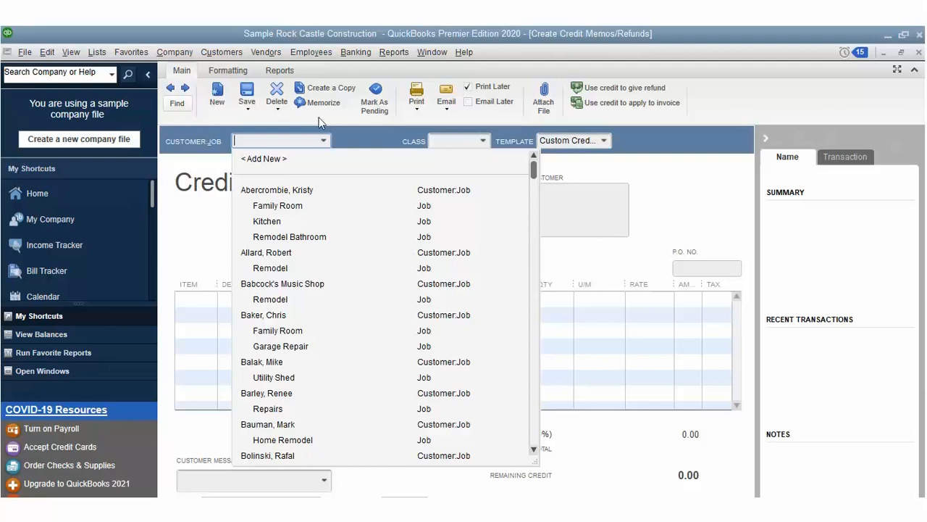
left_click(292, 252)
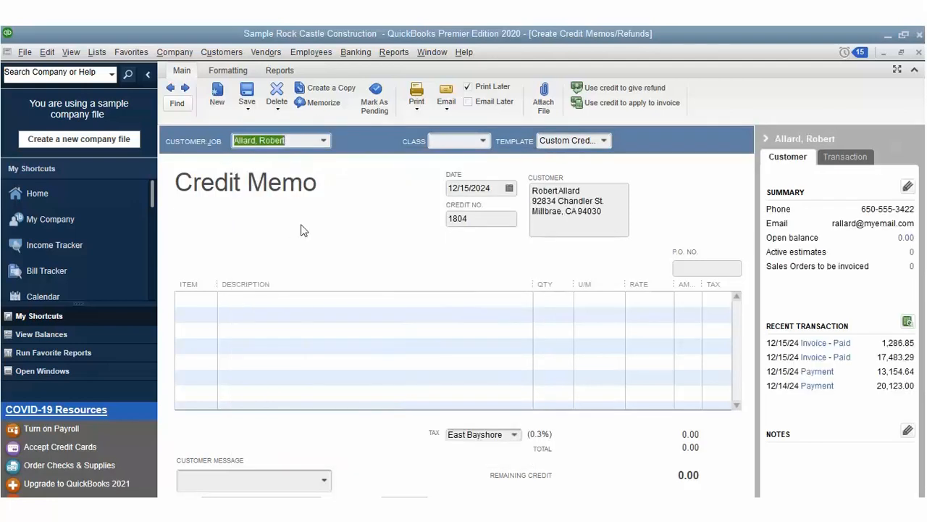
left_click(601, 88)
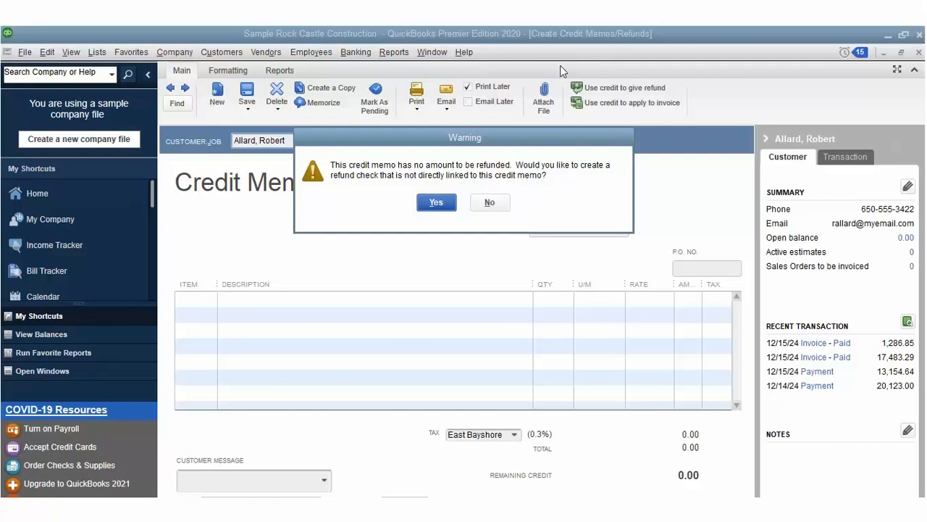
Step: Accept a standalone refund check for 1,235.00 with memo 12345
left_click(440, 190)
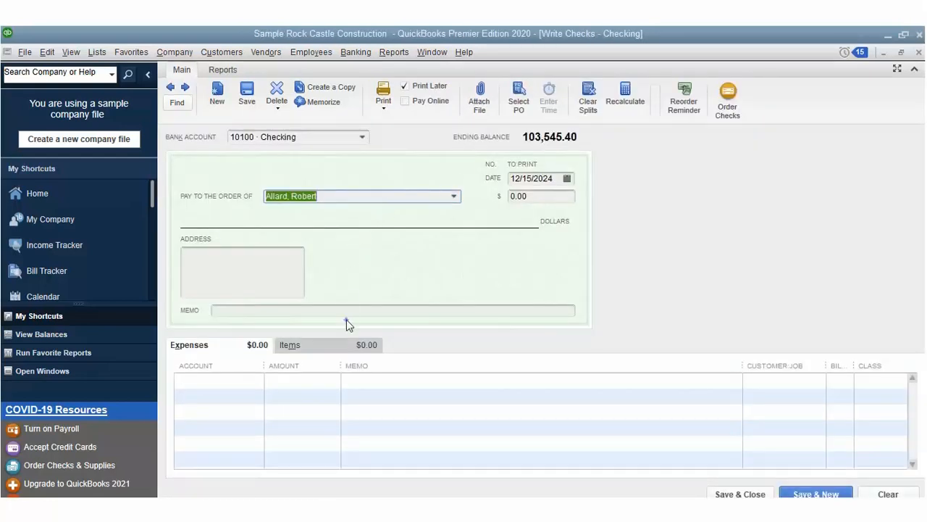
left_click(345, 343)
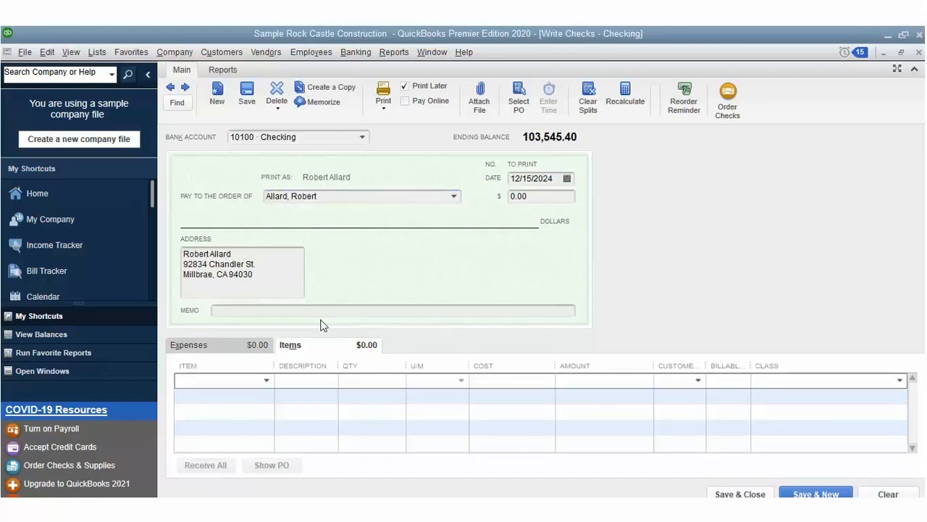
key("alt+x")
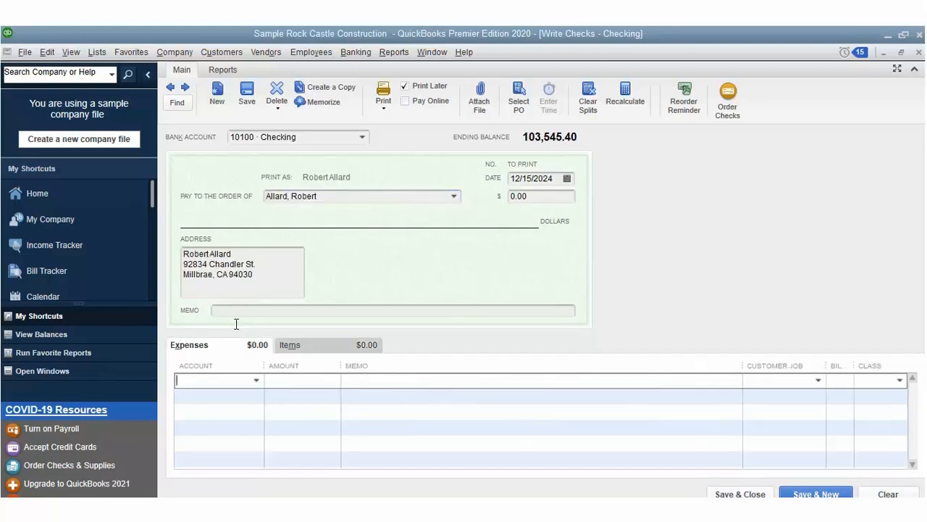
left_click(511, 171)
type("1235")
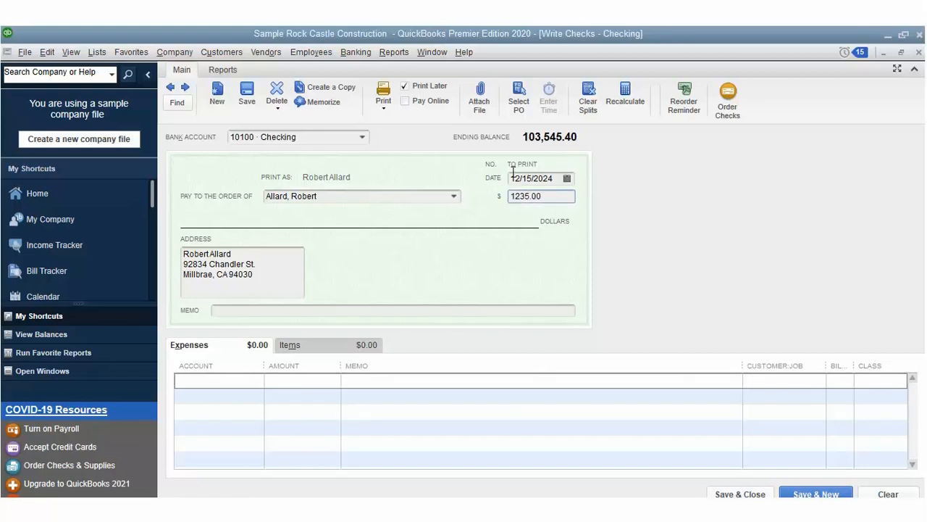
left_click(263, 284)
type("12345")
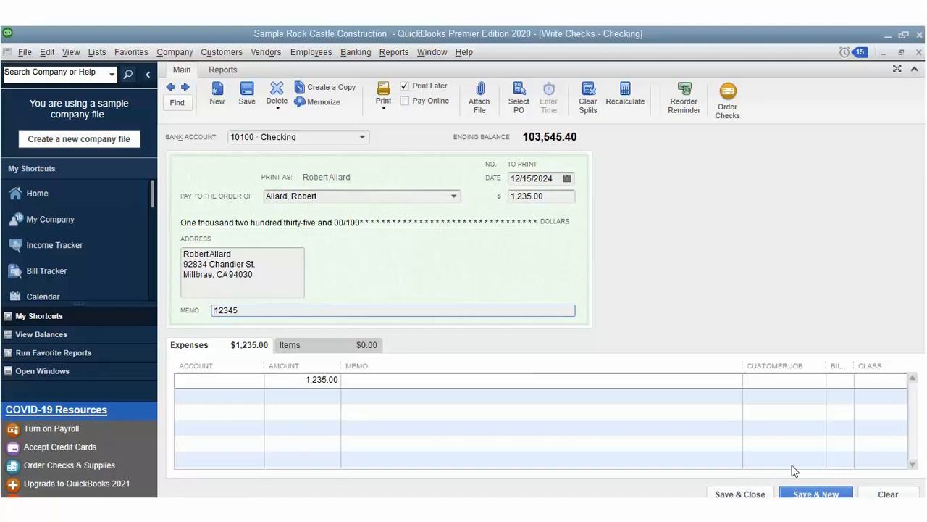
Step: Charge the check's expense line to 10100 · Checking and close the check window
key("Return")
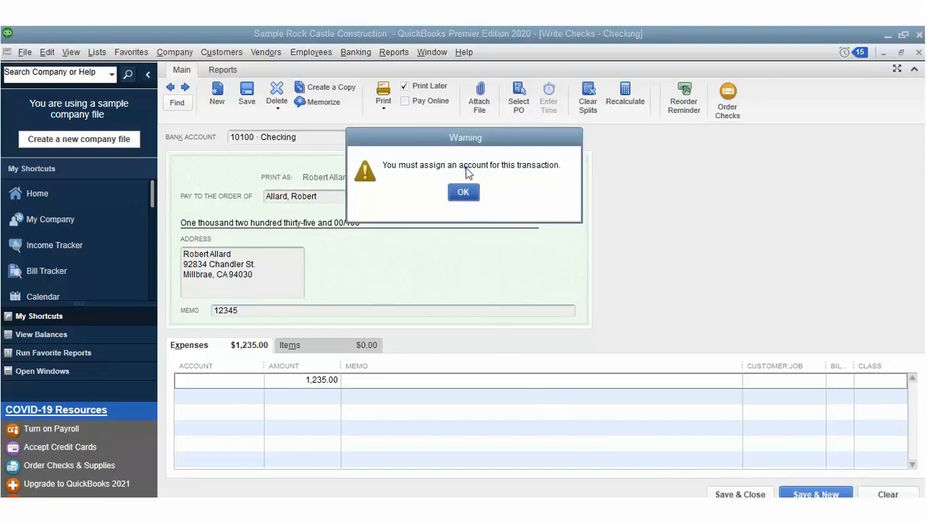
key("Return")
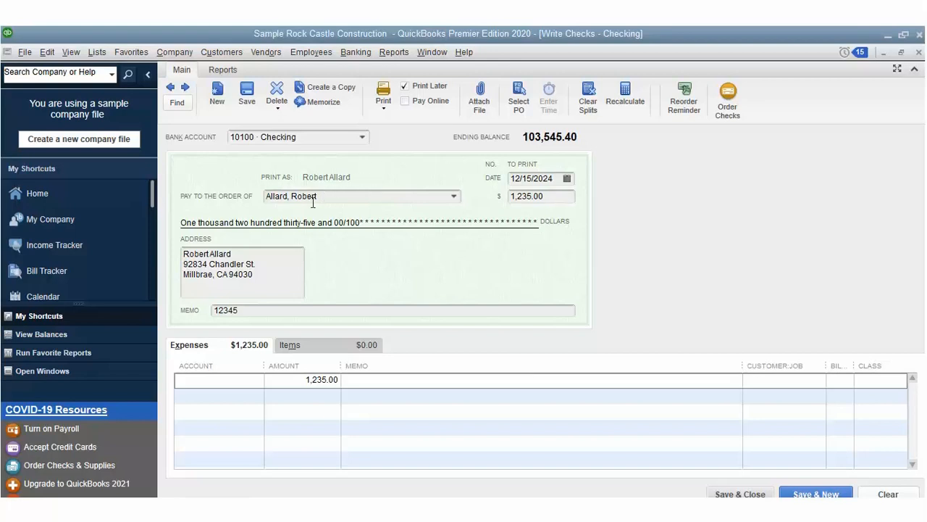
left_click(255, 361)
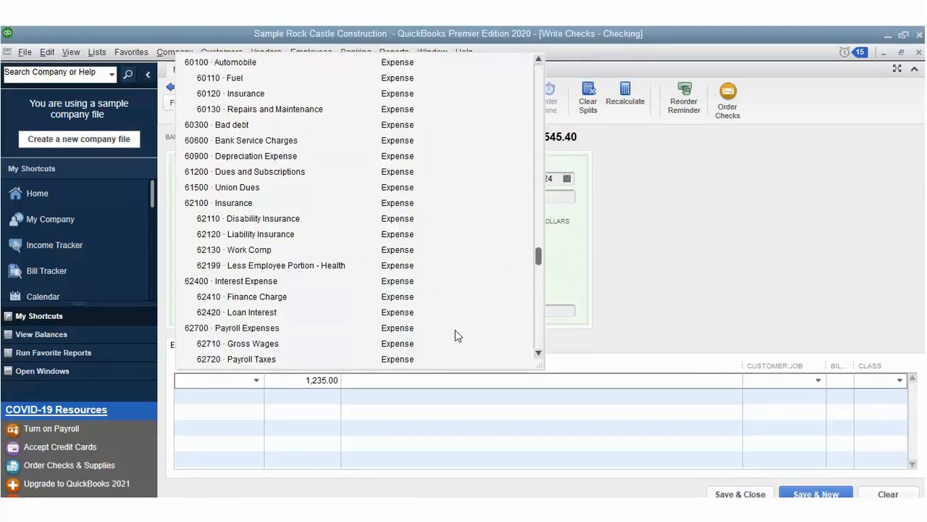
scroll(538, 239, "up", 2)
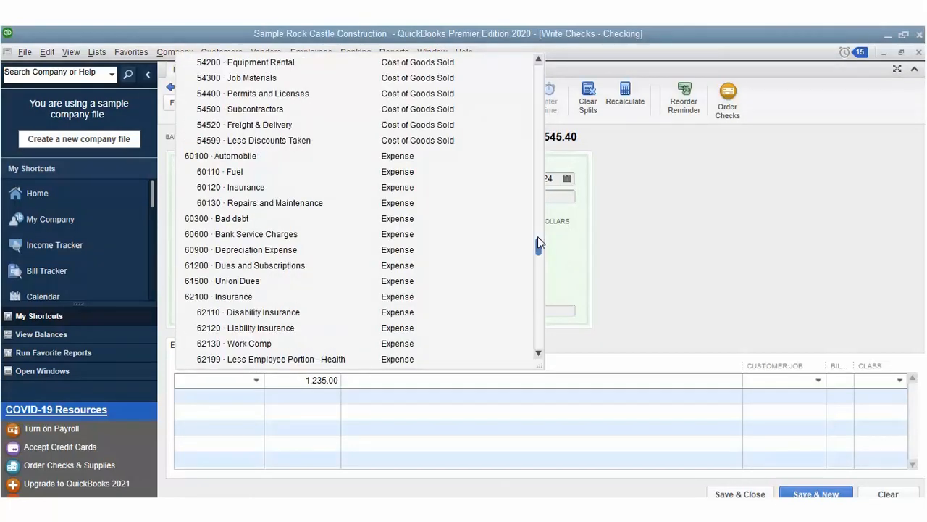
left_click_drag(537, 237, 531, 53)
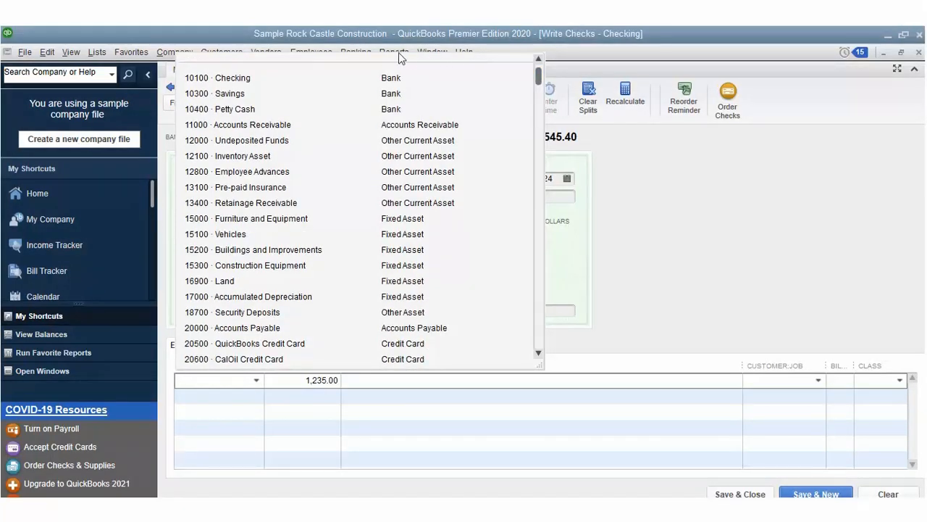
left_click(280, 51)
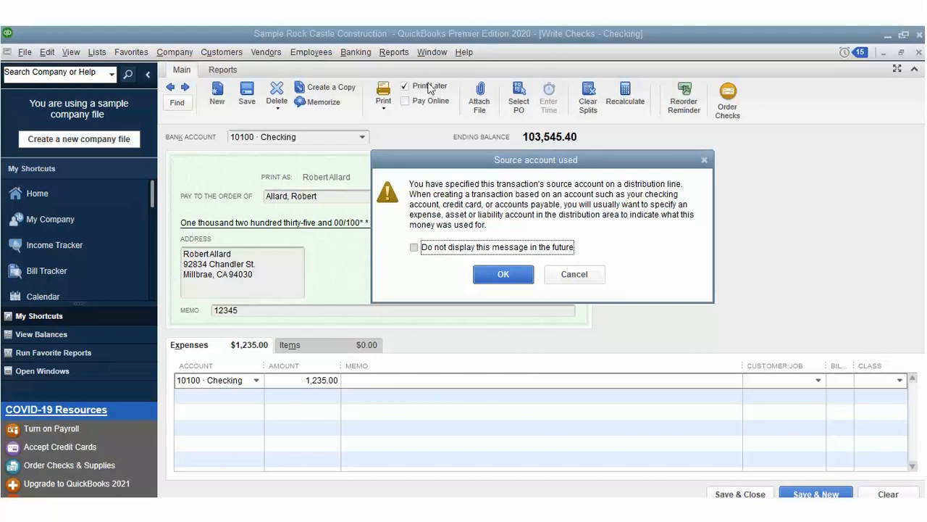
key("Return")
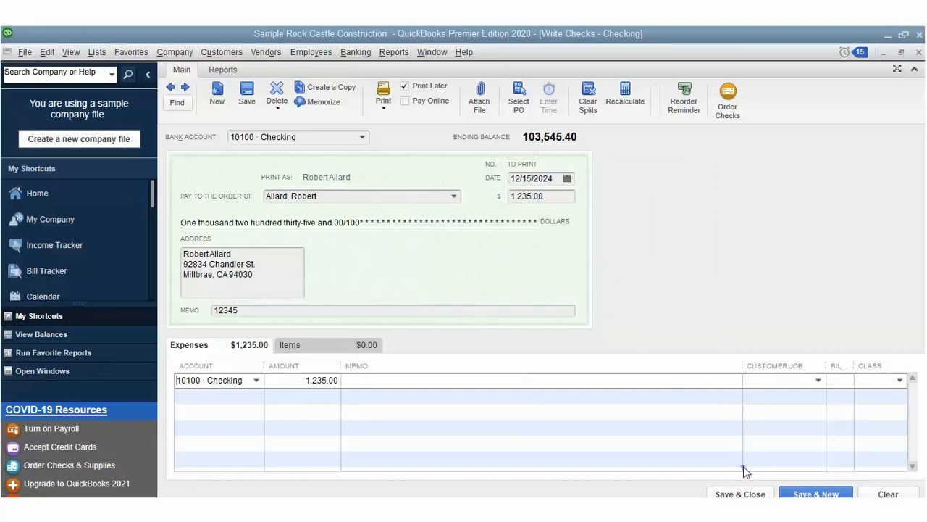
left_click(742, 493)
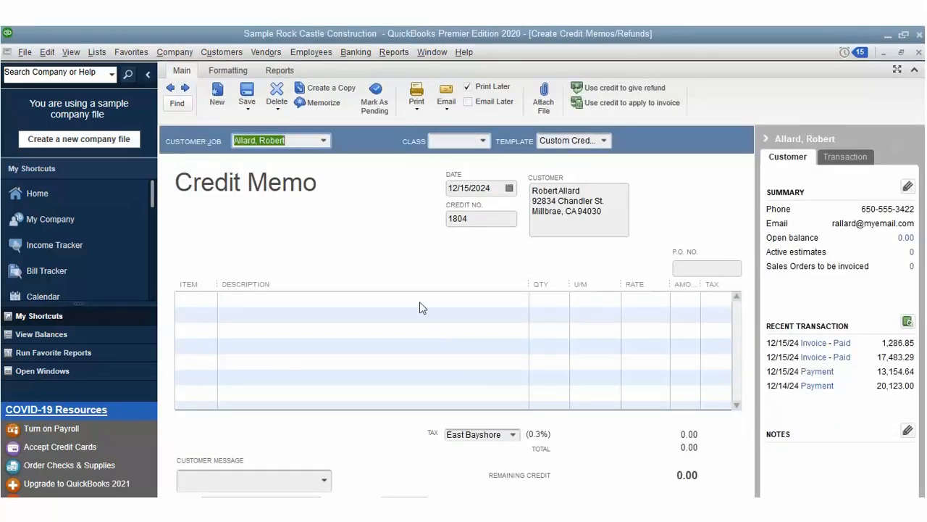
Step: Start a new Write Checks form drawn on 10400 · Petty Cash
key("alt+b")
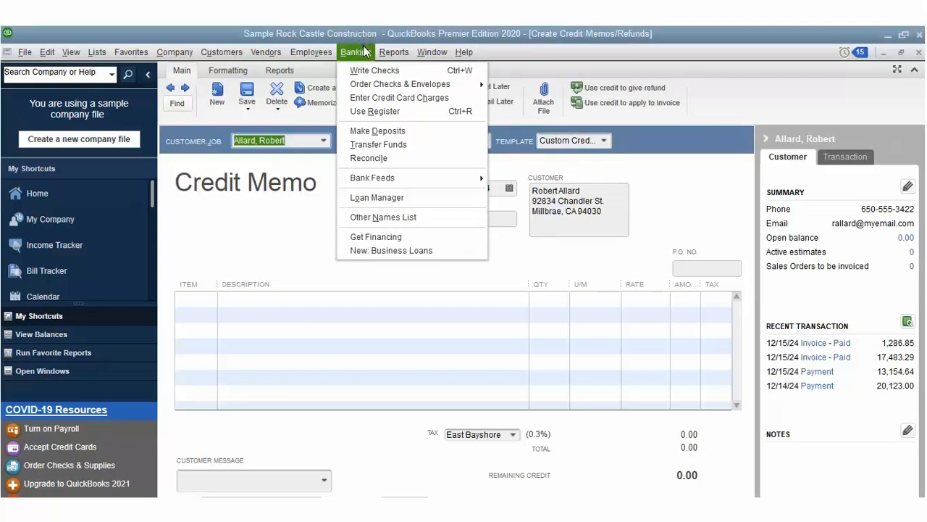
key("w")
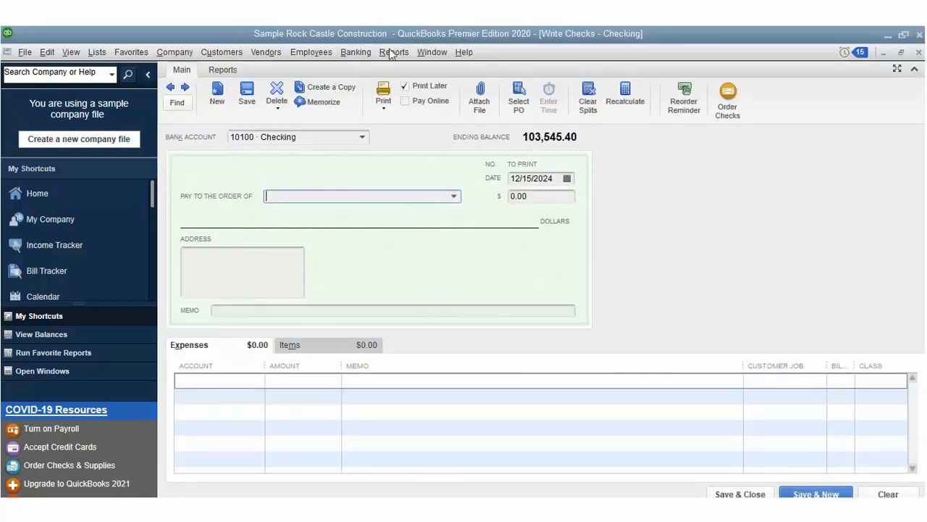
left_click(454, 196)
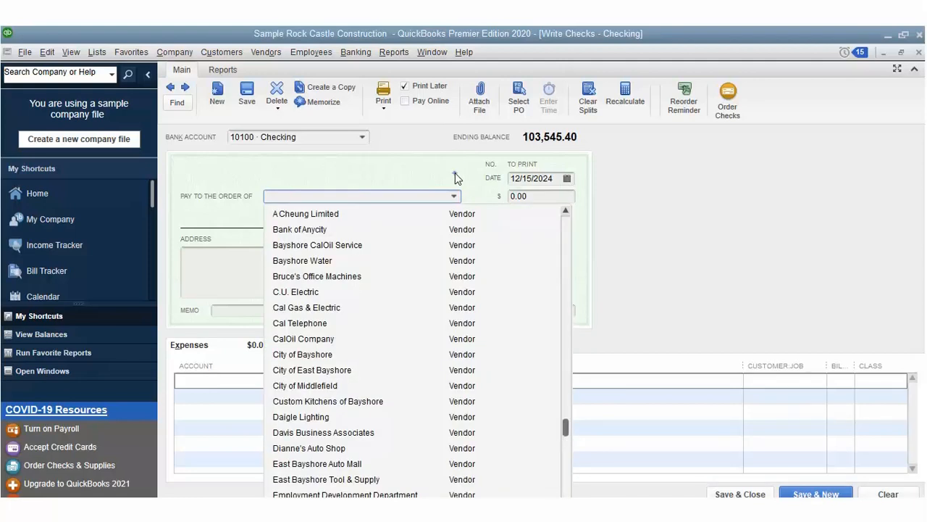
left_click(455, 173)
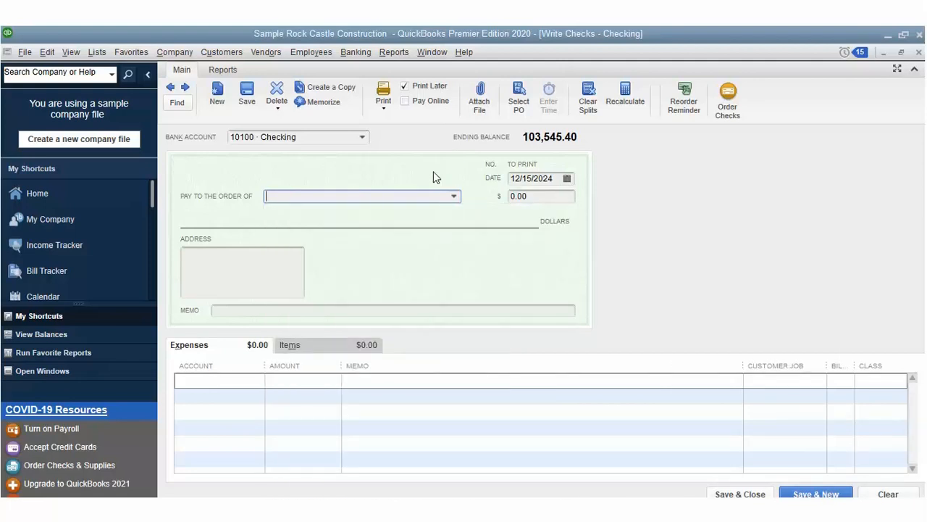
left_click(362, 136)
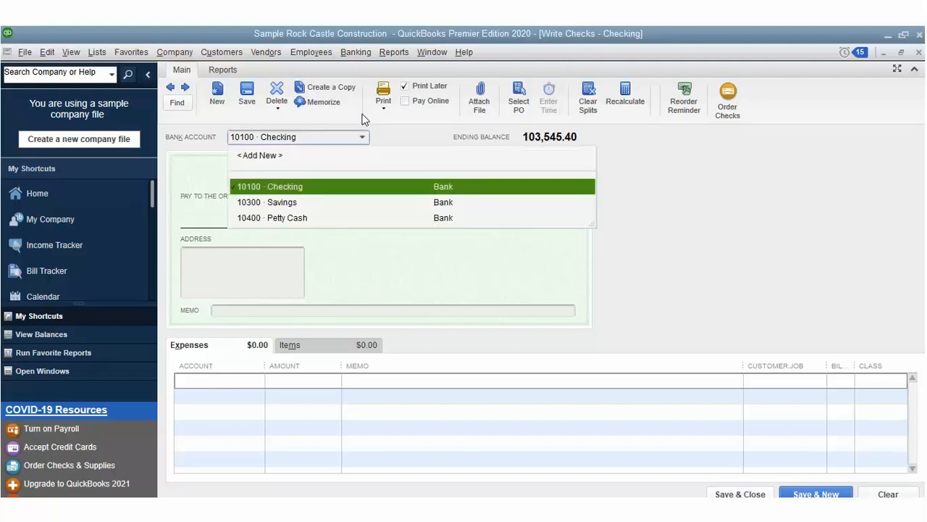
left_click(344, 166)
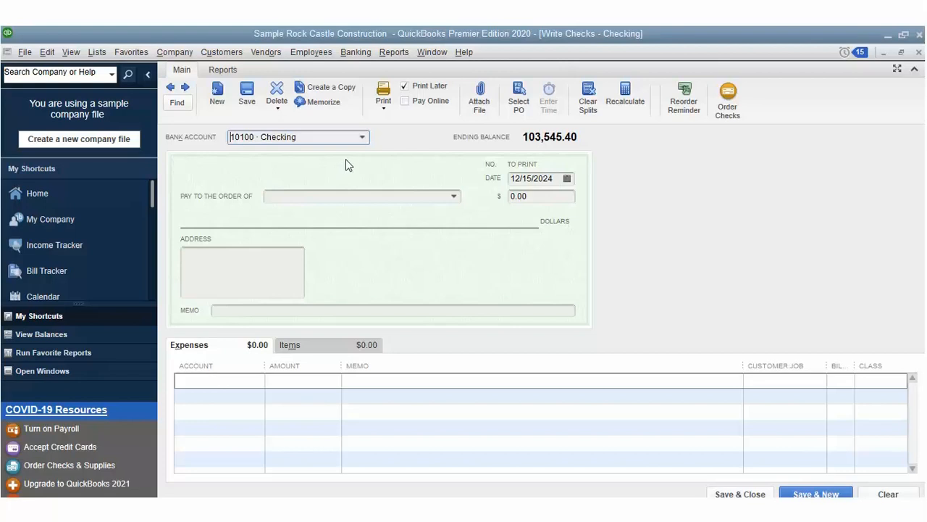
left_click(362, 136)
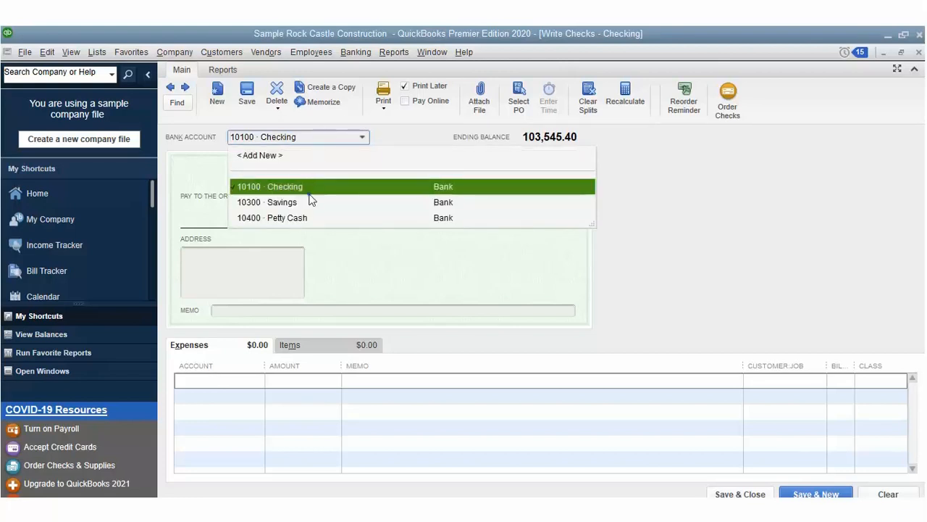
left_click(307, 217)
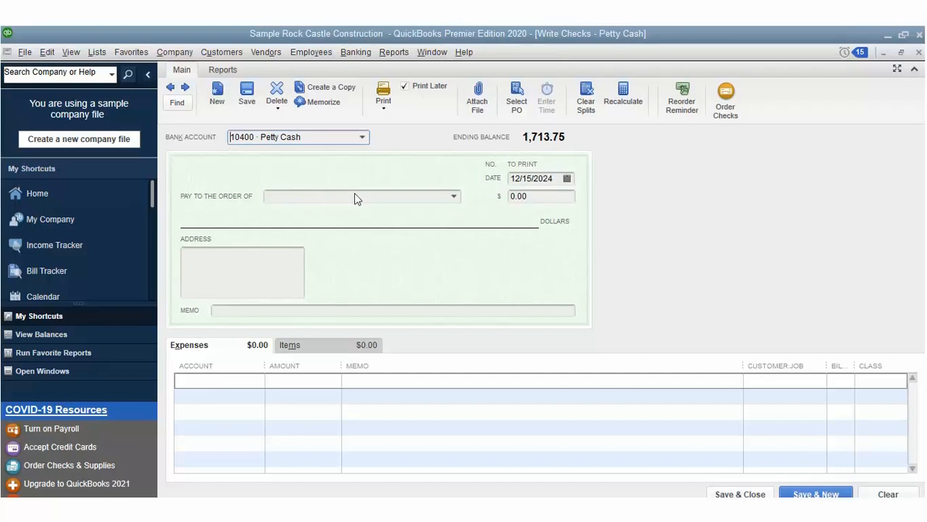
Step: Make the Petty Cash check 580.00 payable to C.U. Electric with memo 9876
left_click(514, 196)
type("58")
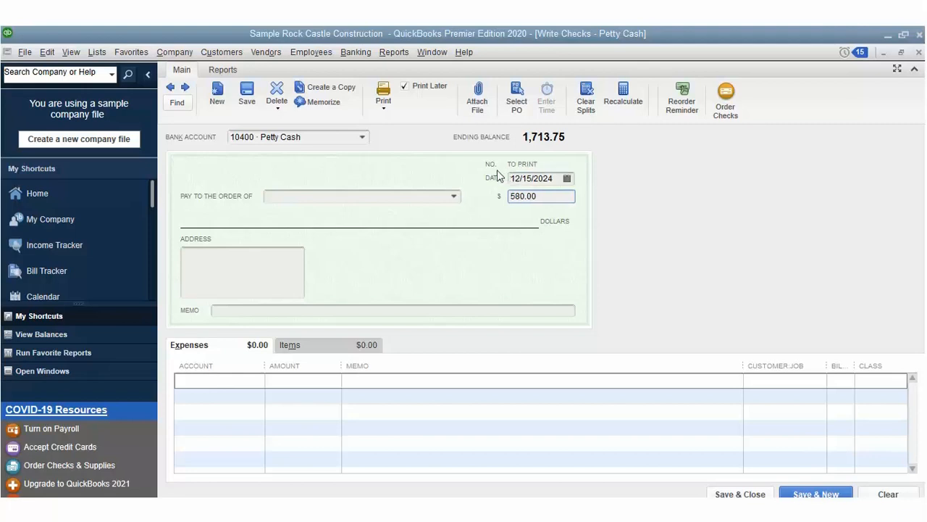
left_click(454, 195)
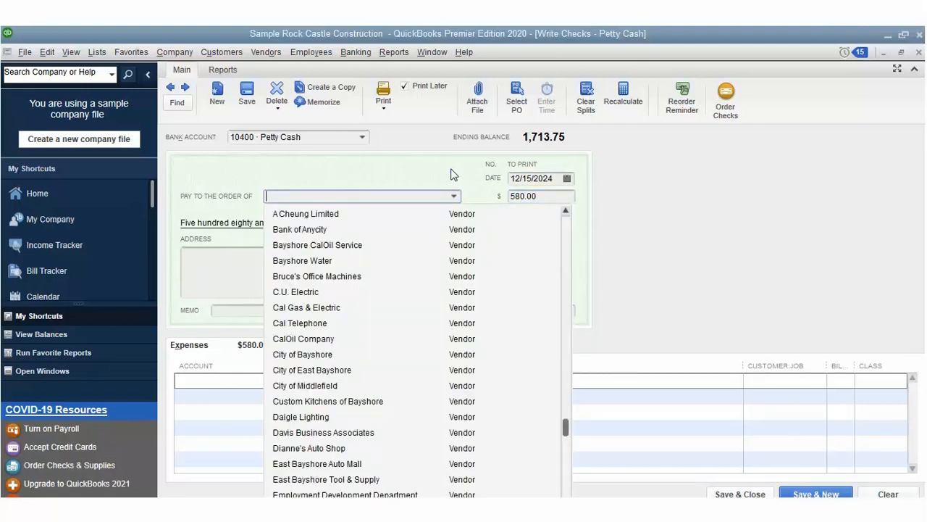
left_click(411, 275)
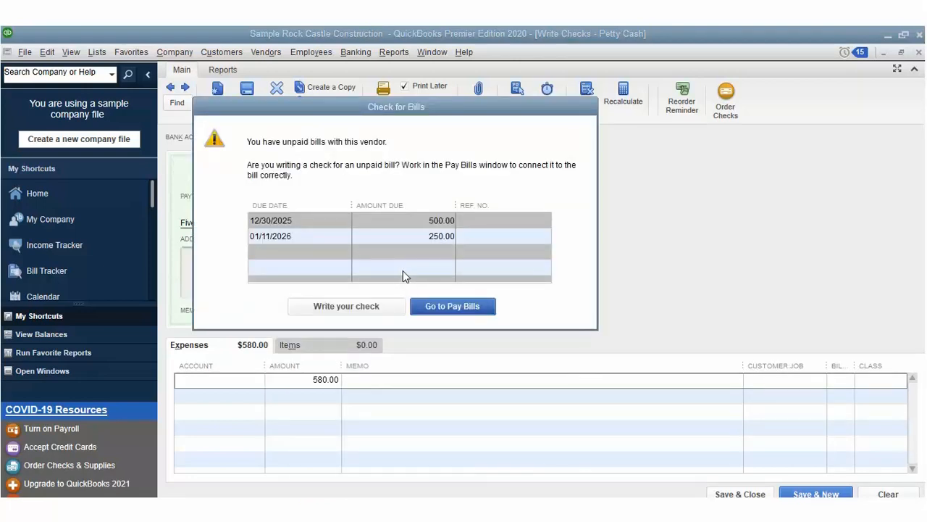
key("Escape")
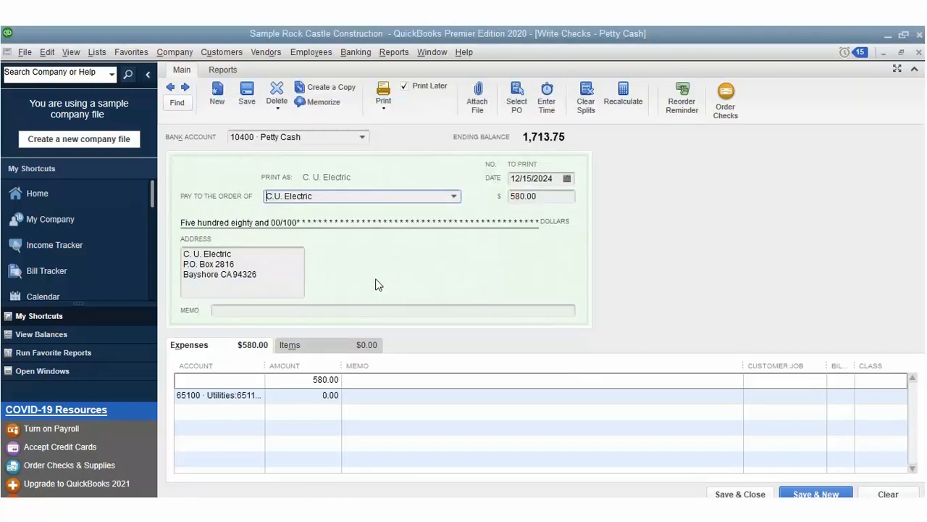
left_click(282, 286)
type("9876")
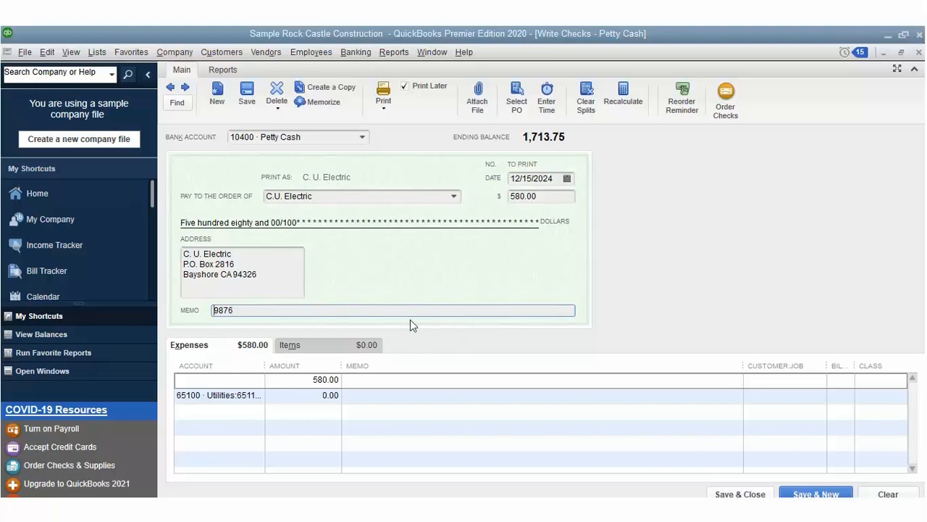
Step: Charge the first expense line to 11000 · Accounts Receivable
key("Tab")
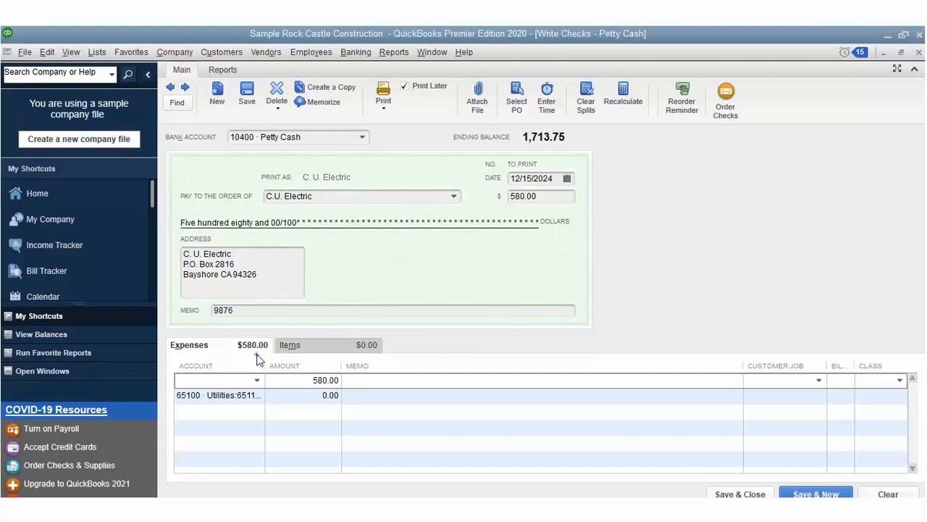
key("alt+Down")
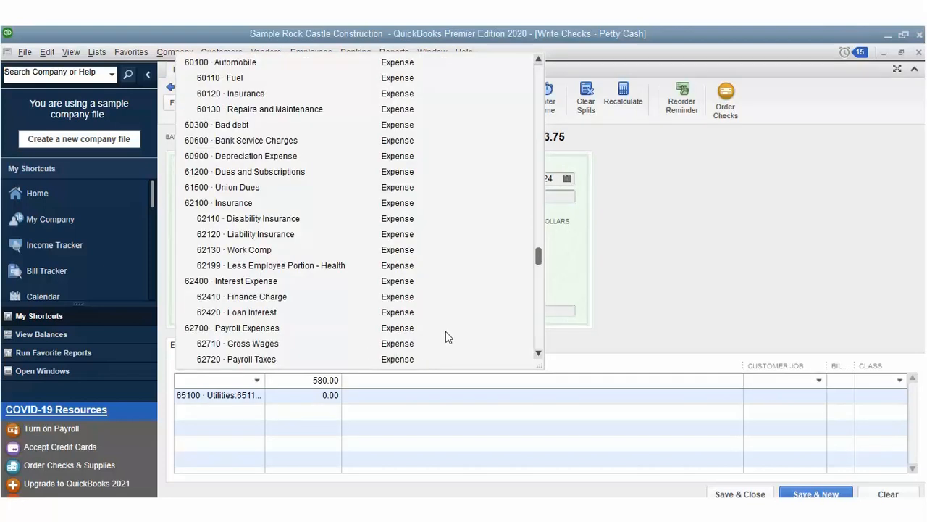
left_click_drag(538, 254, 537, 52)
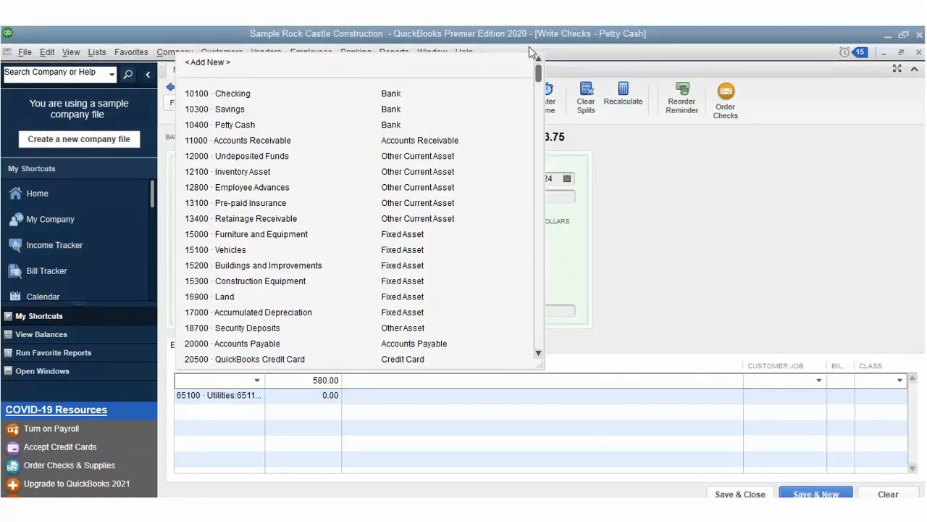
left_click(420, 140)
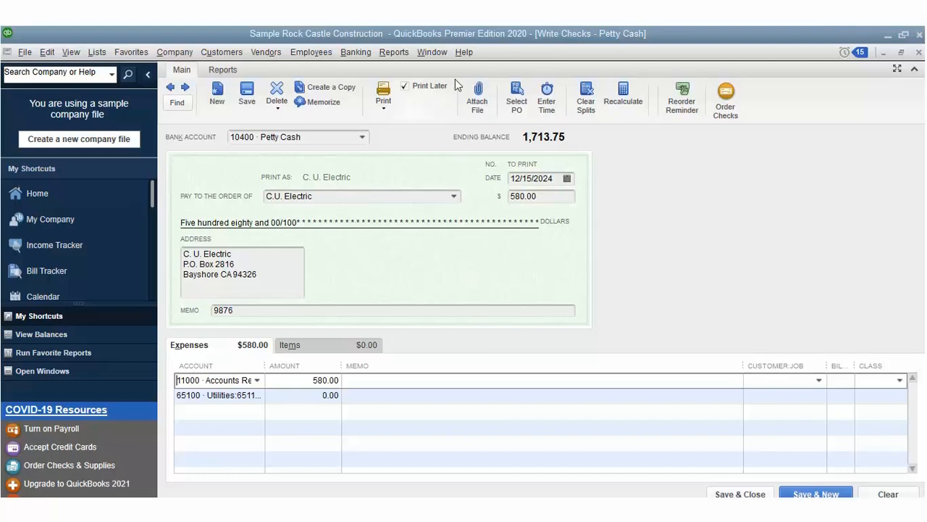
left_click(387, 84)
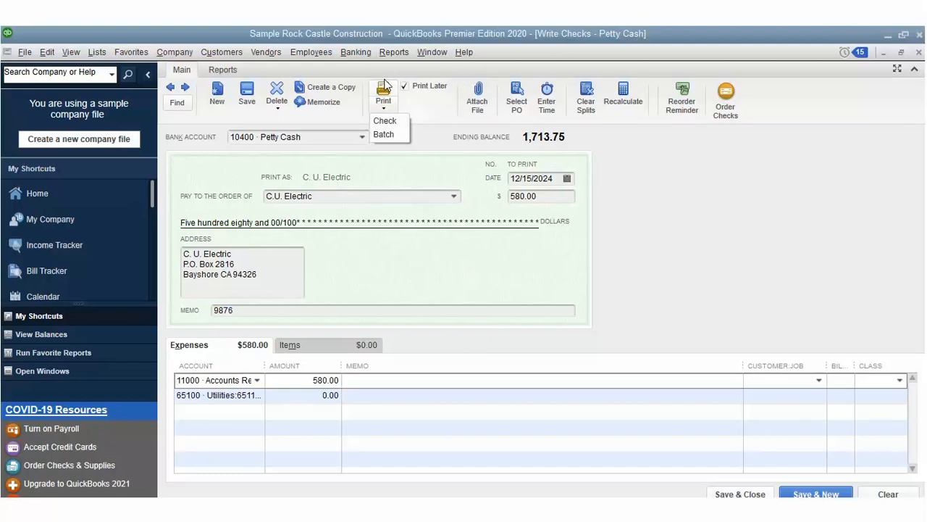
Step: Assign the expense line to the customer and the New Construction class
left_click(384, 97)
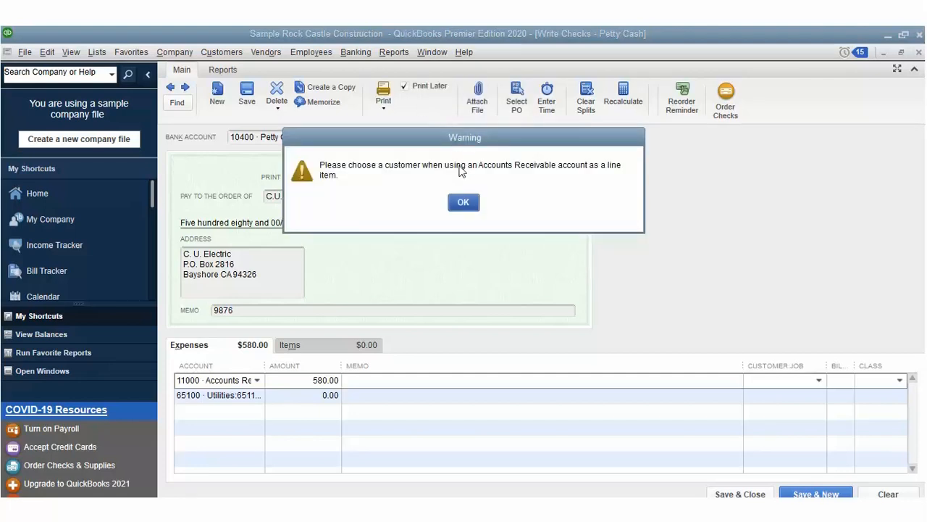
left_click(463, 202)
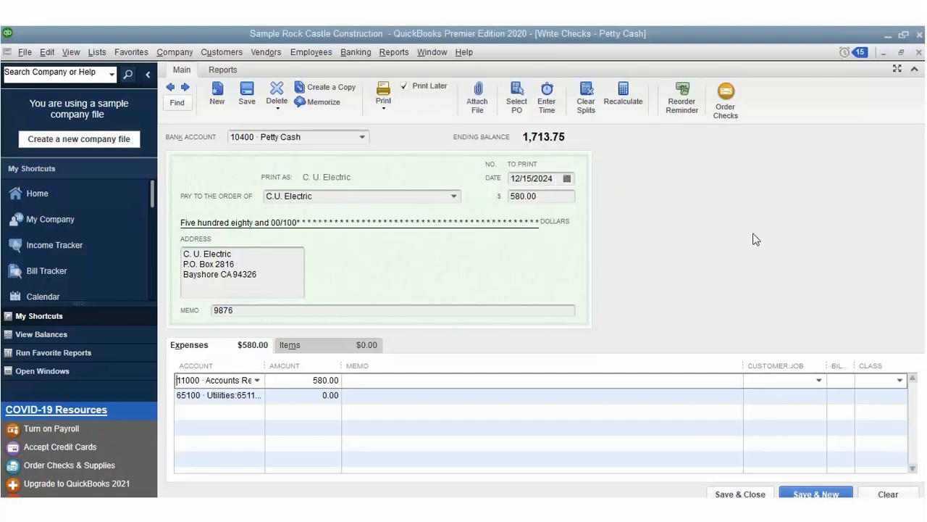
left_click(819, 379)
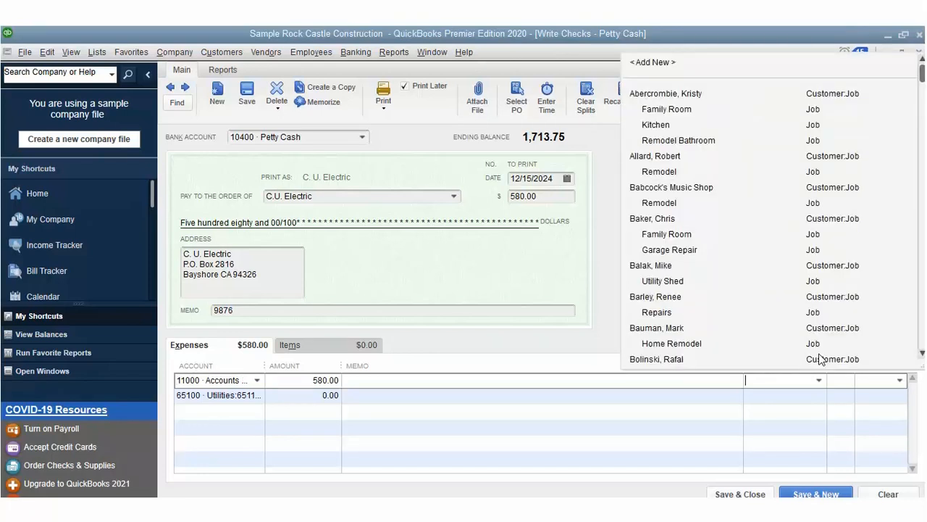
left_click(682, 152)
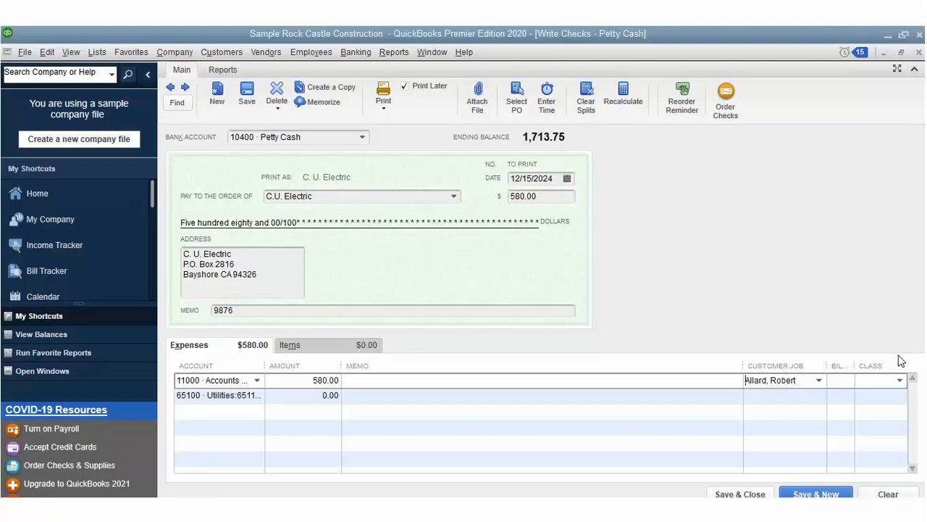
left_click(900, 379)
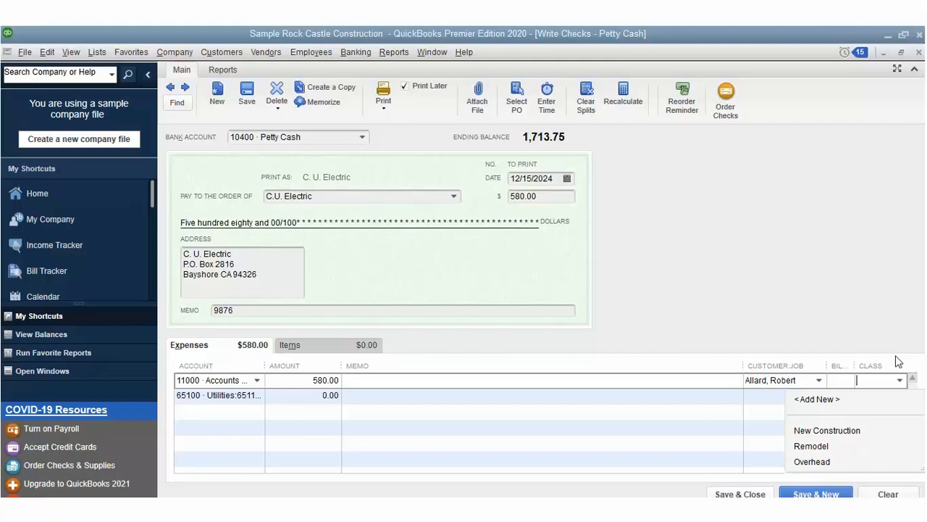
left_click(833, 430)
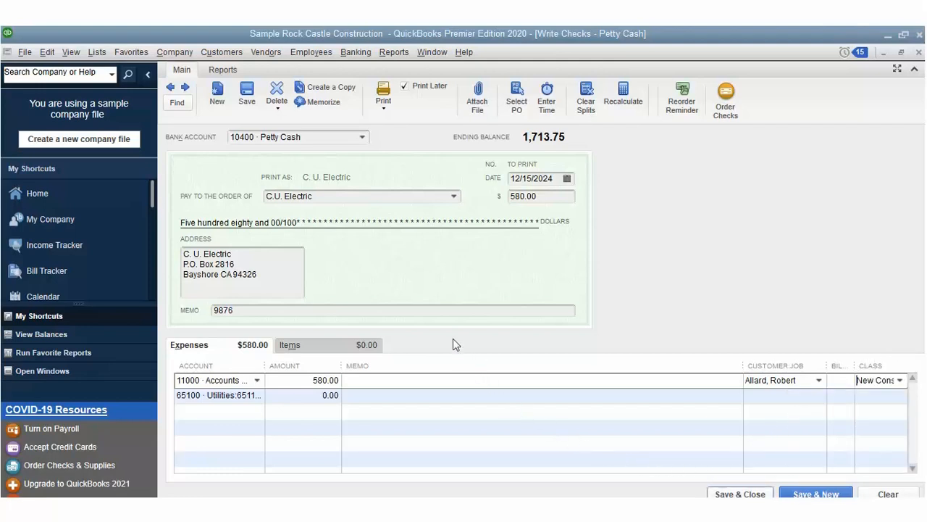
Step: Print this single check, skip the check-number confirmation, and save the check
left_click(388, 105)
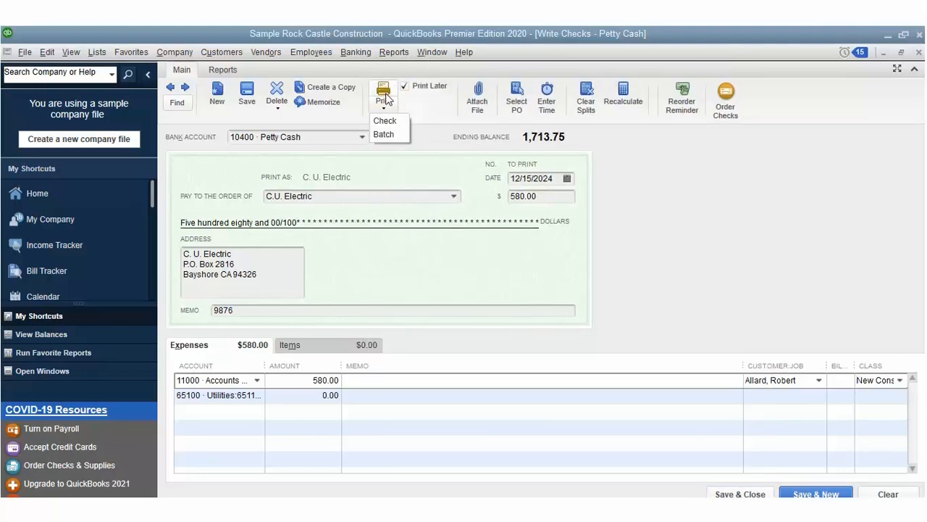
left_click(385, 98)
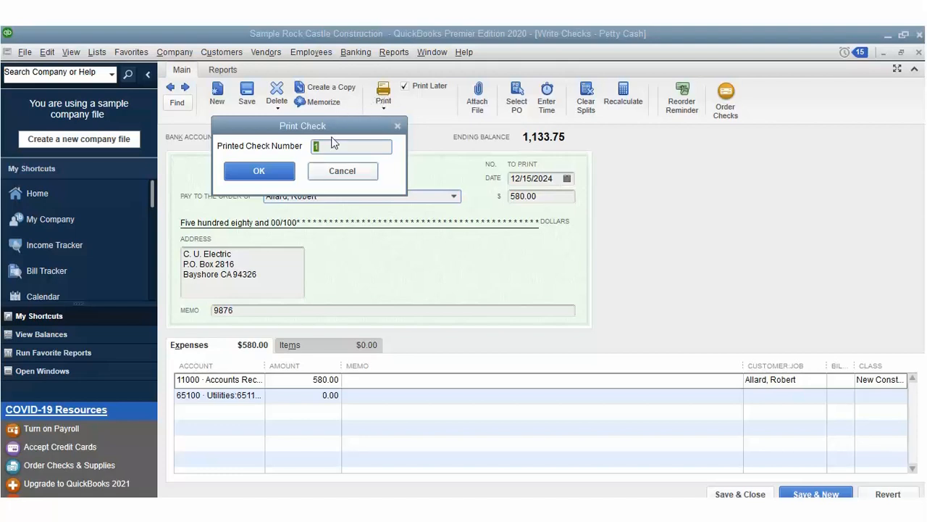
key("Escape")
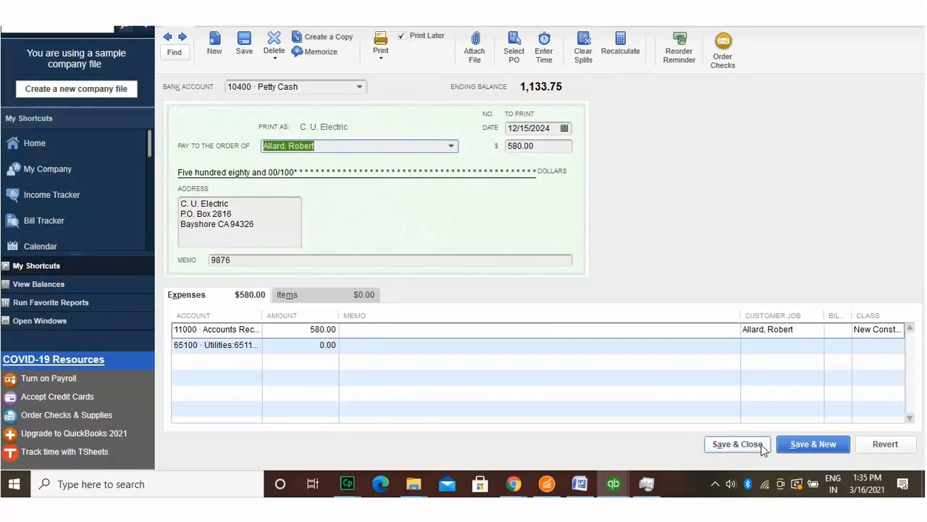
left_click(757, 495)
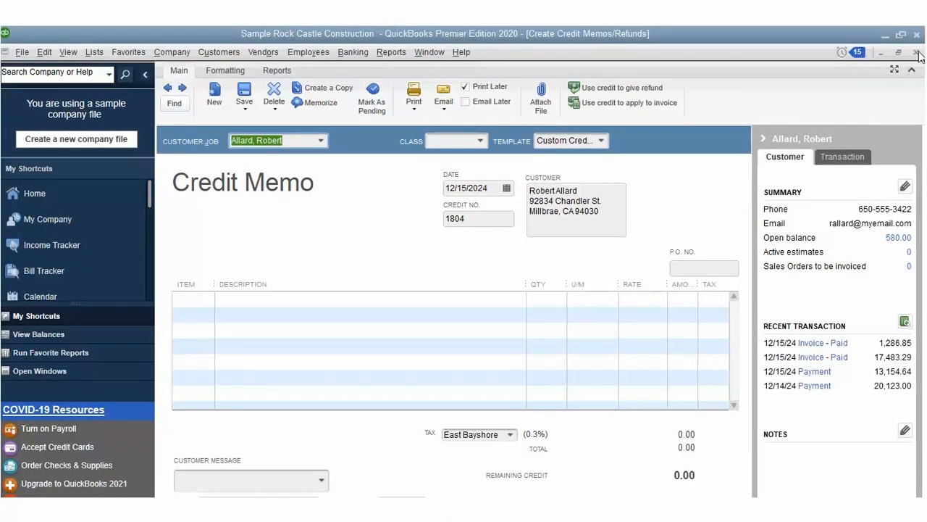
Step: Close the blank credit memo without recording it, dismissing the blank-transaction warning
left_click(916, 53)
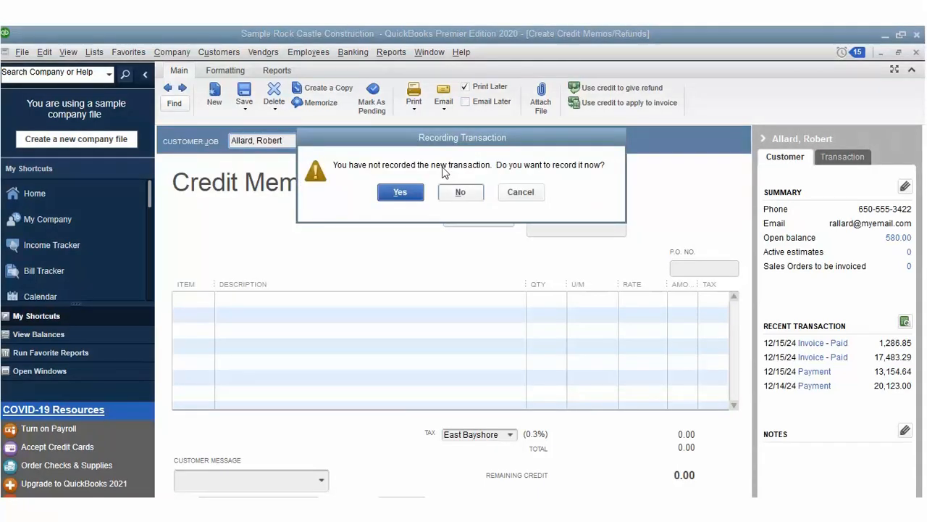
key("Return")
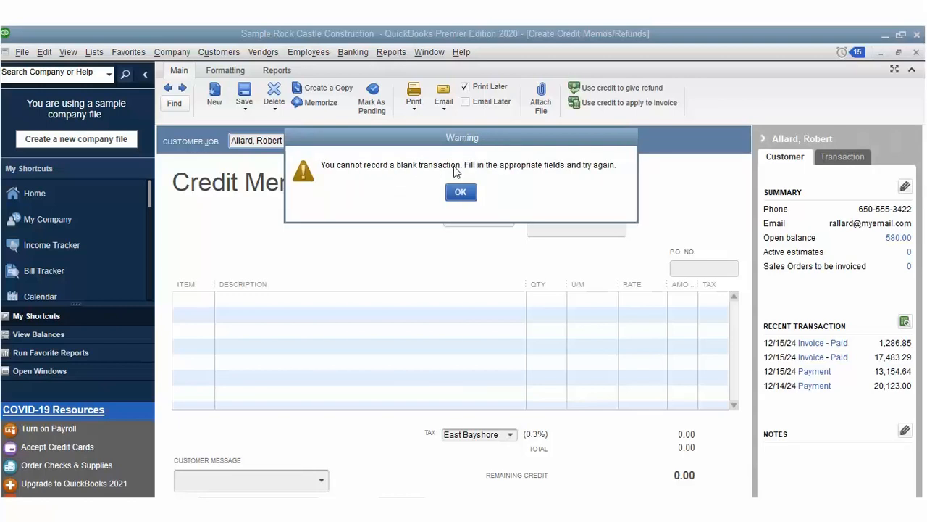
key("Return")
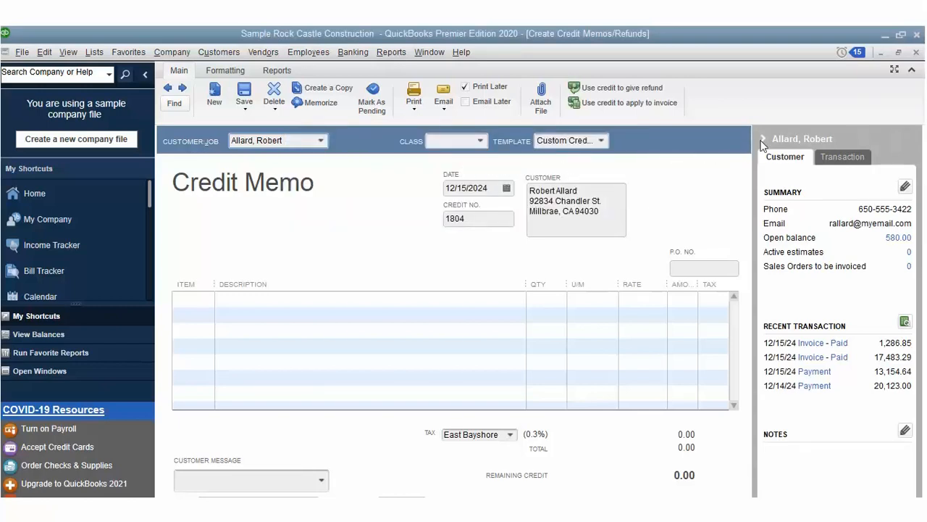
left_click(916, 33)
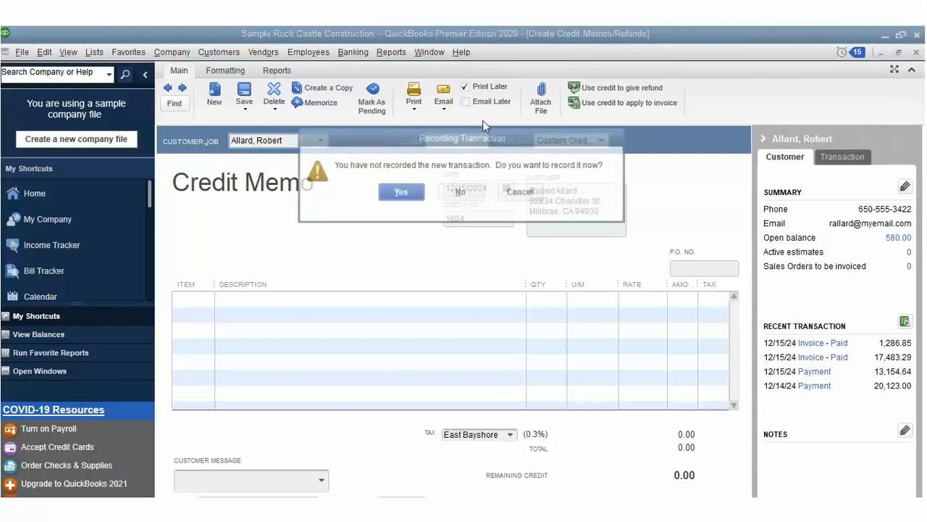
left_click(461, 190)
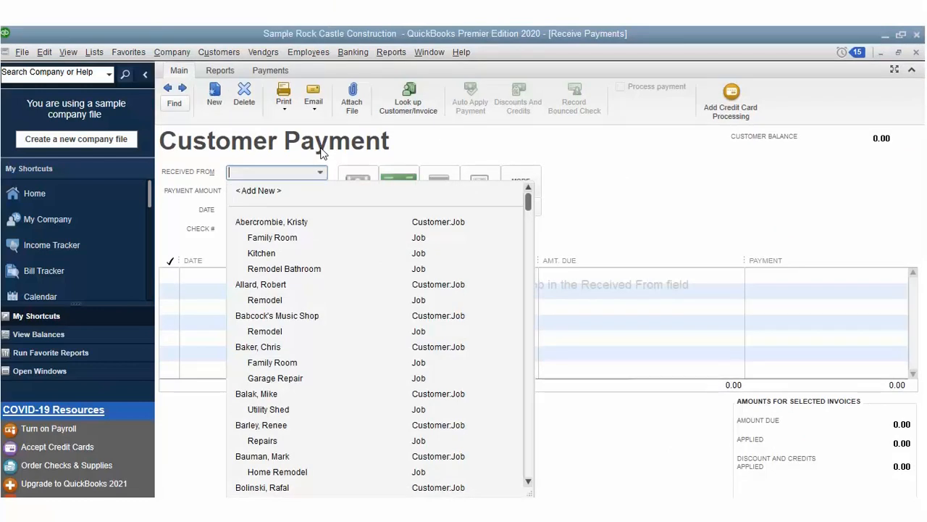
Step: Apply the customer's payment to the 12/15/2024 invoice with check number 8765
left_click(268, 283)
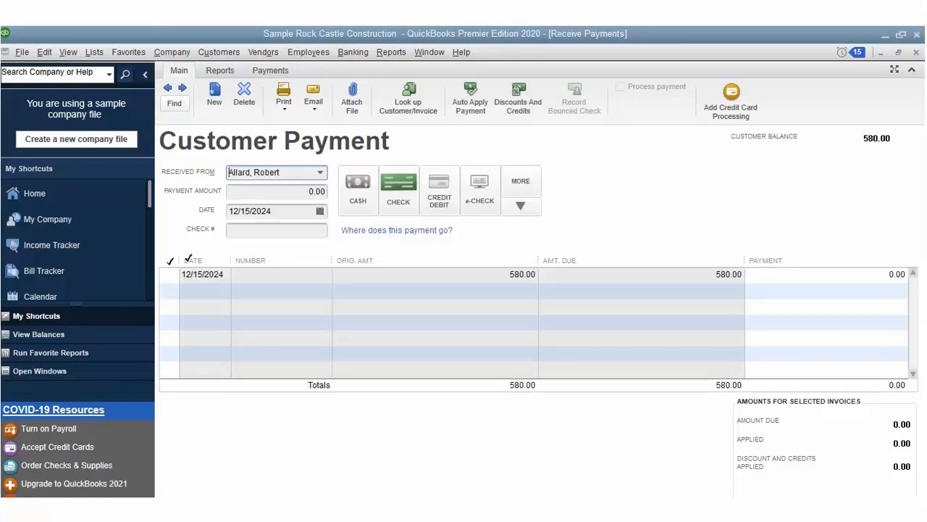
left_click(170, 259)
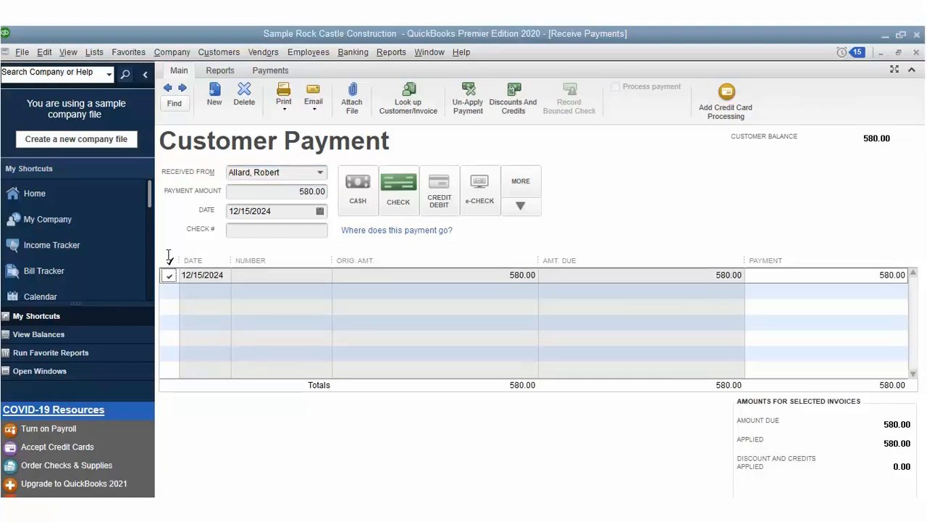
left_click(315, 226)
type("8")
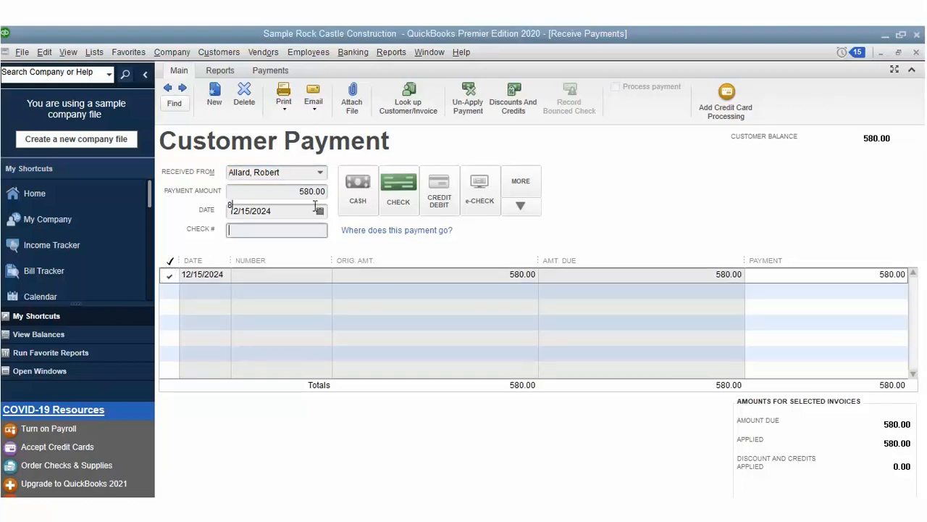
type("765")
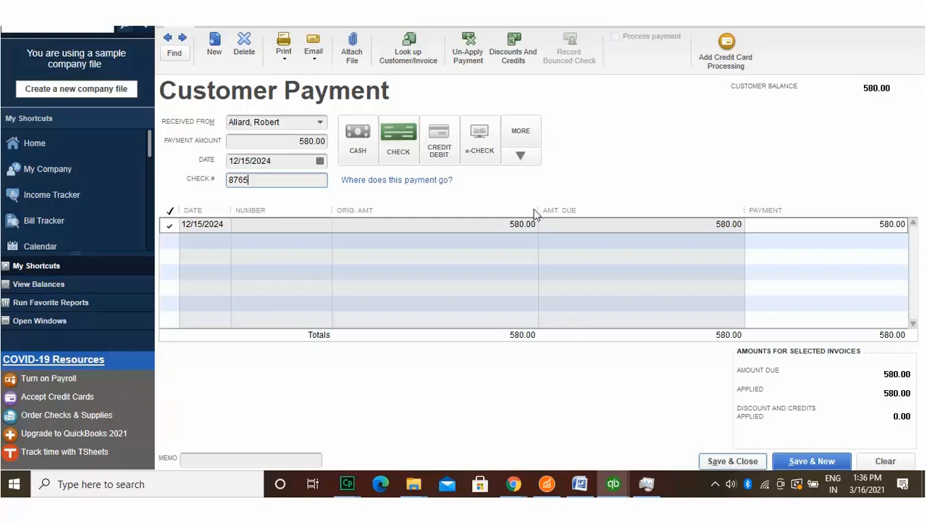
Step: Review discounts and credits without changes, then save the 580.00 payment and close the home page
left_click(520, 33)
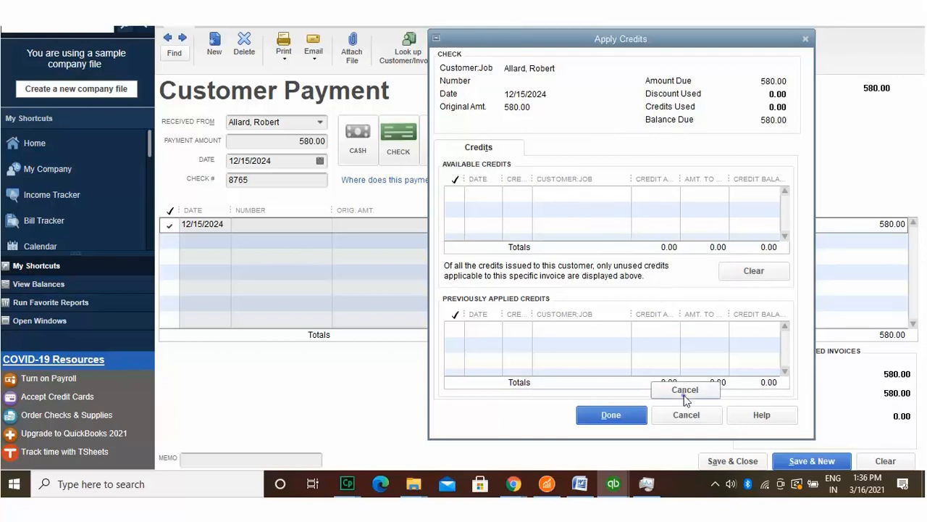
left_click(685, 415)
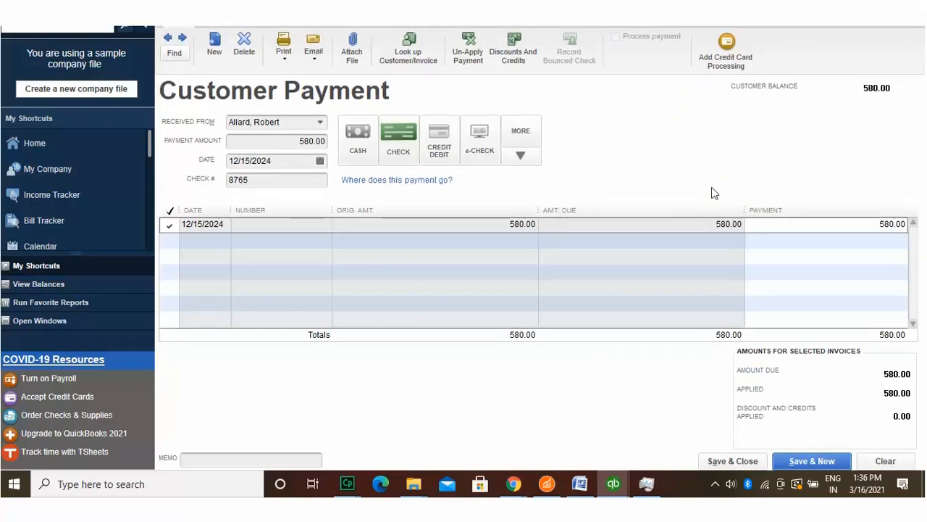
left_click(732, 460)
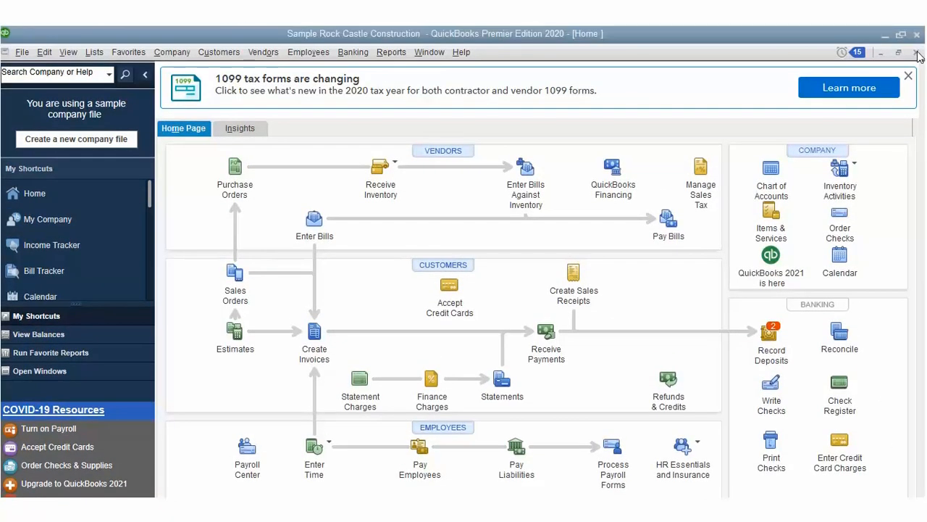
left_click(919, 55)
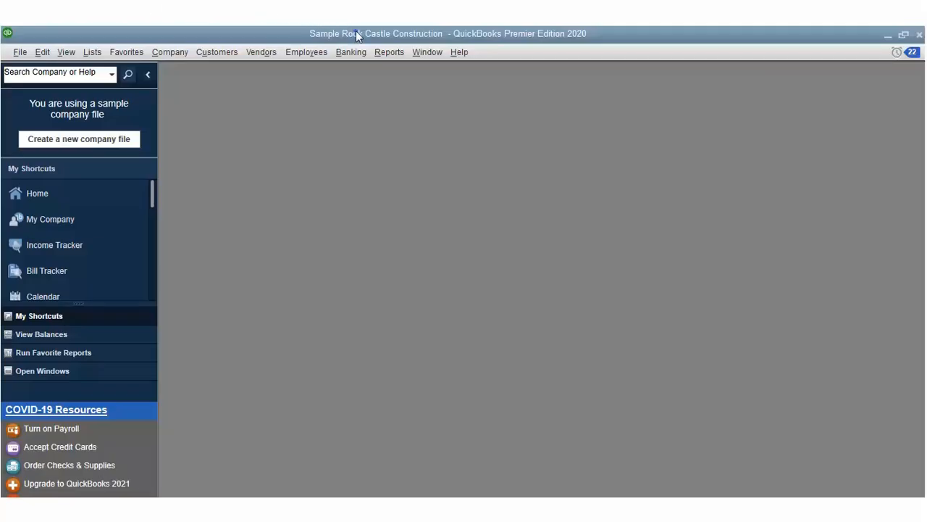
Step: Record check 123456 to Cal Gas & Electric for 123.00 in the 10100 Checking register, then close it
key("alt+b")
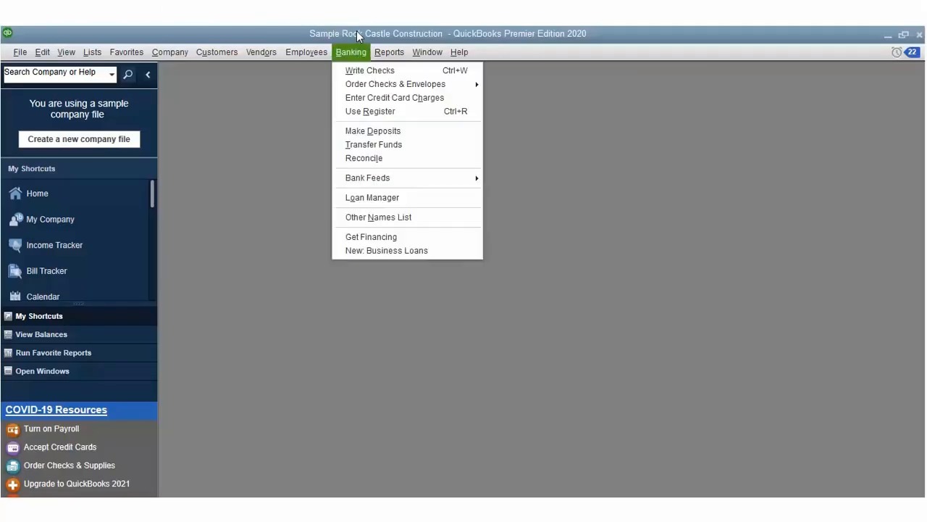
key("r")
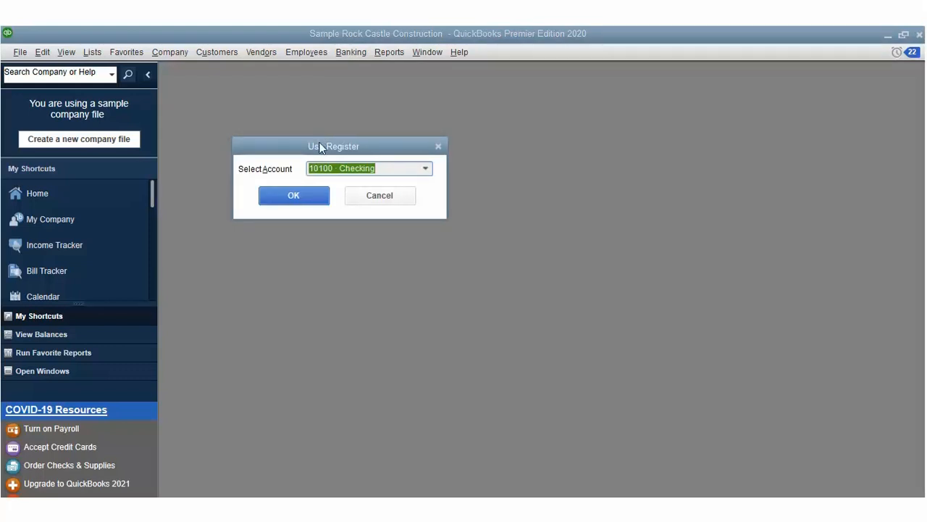
left_click(317, 192)
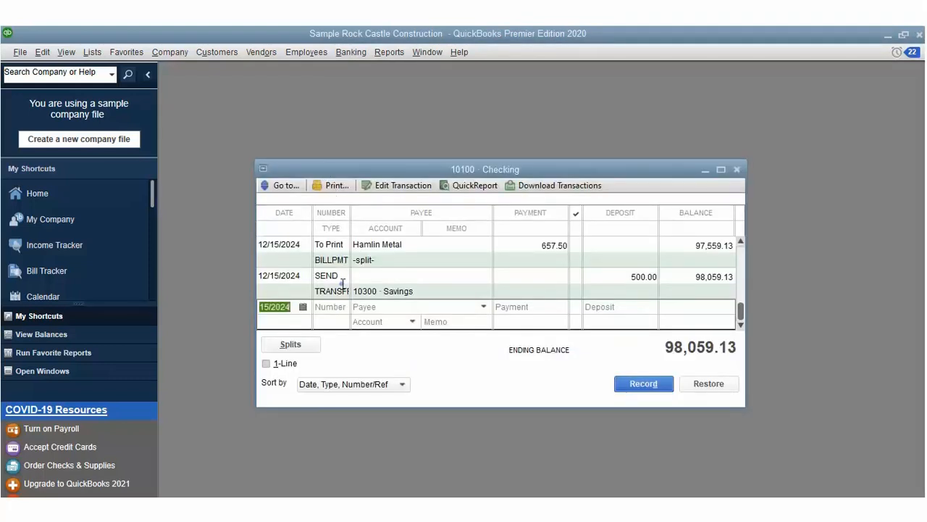
key("Tab")
type("123456")
key("Tab")
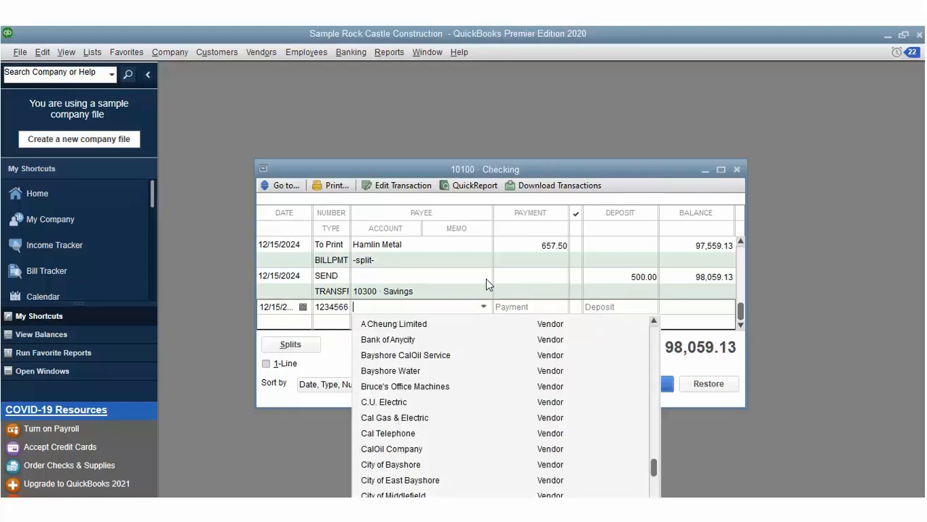
left_click(509, 394)
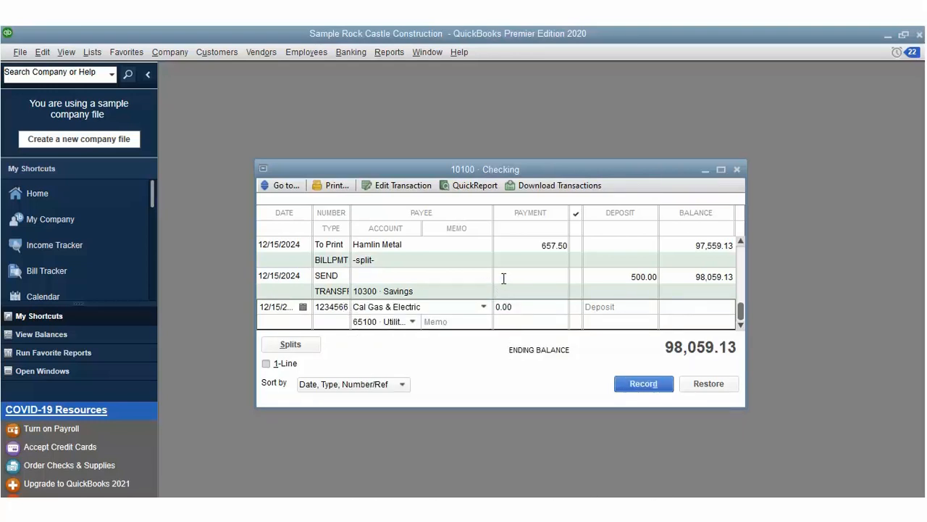
type("23")
key("Tab")
key("Return")
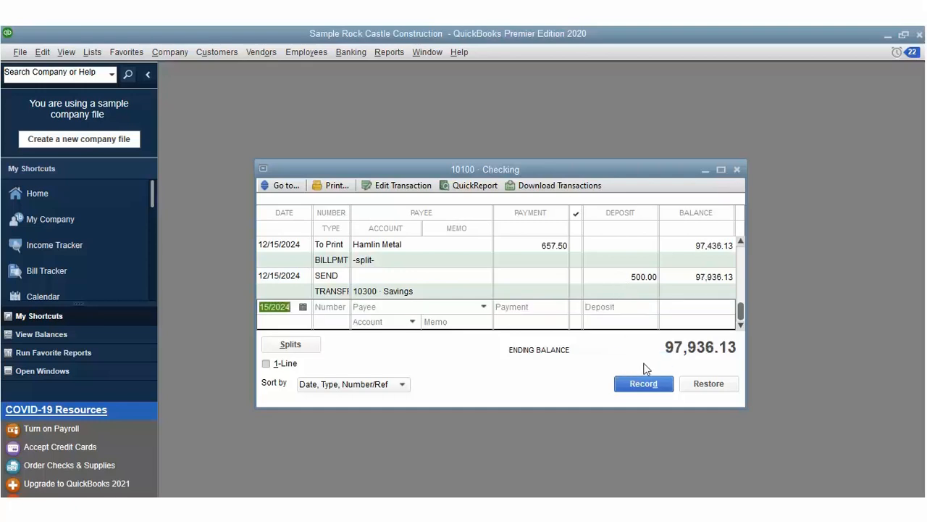
mouse_move(741, 315)
left_mouse_down()
mouse_move(741, 307)
mouse_move(741, 314)
left_mouse_up()
key("Escape")
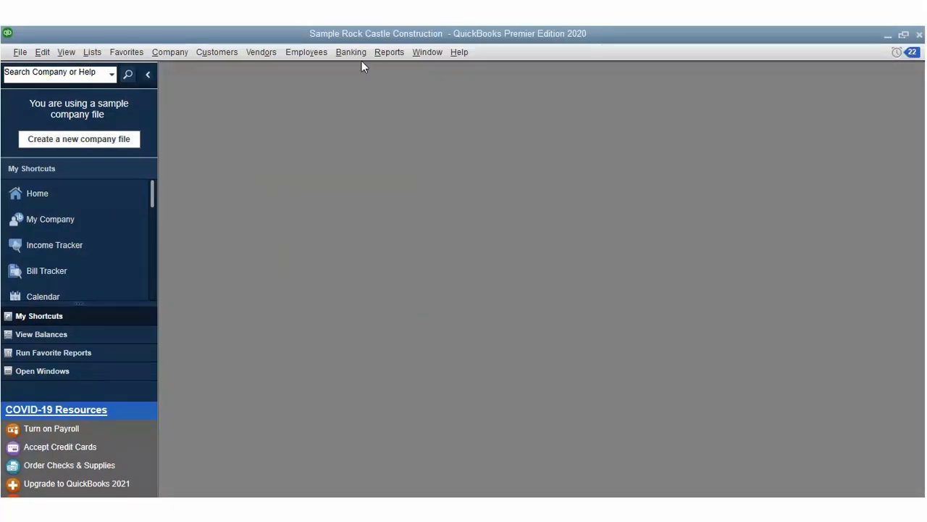
Step: Make the check payable to the chosen payee with memo 45637
left_click(355, 53)
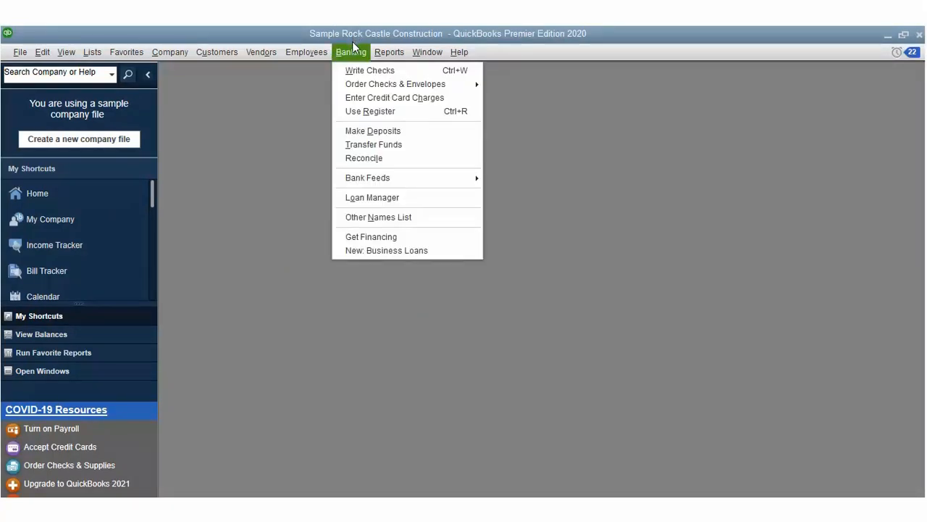
left_click(352, 41)
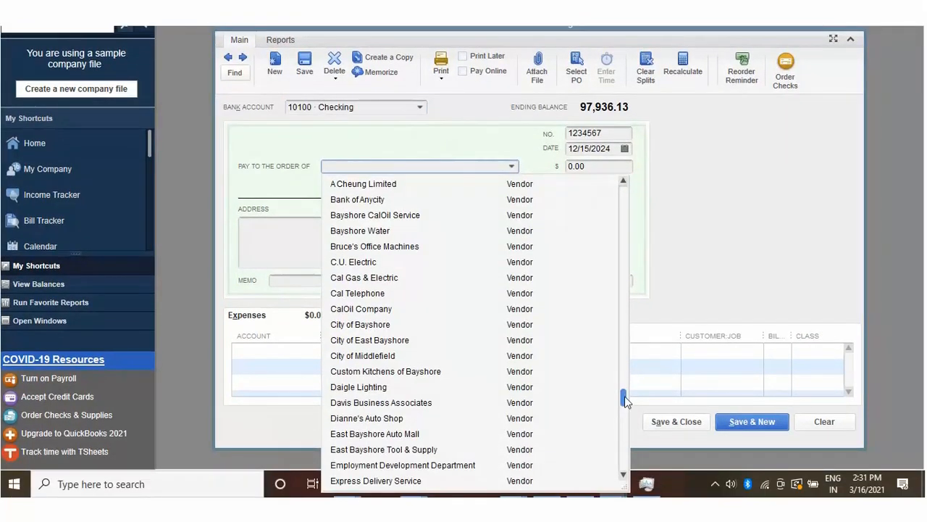
left_click_drag(623, 399, 623, 319)
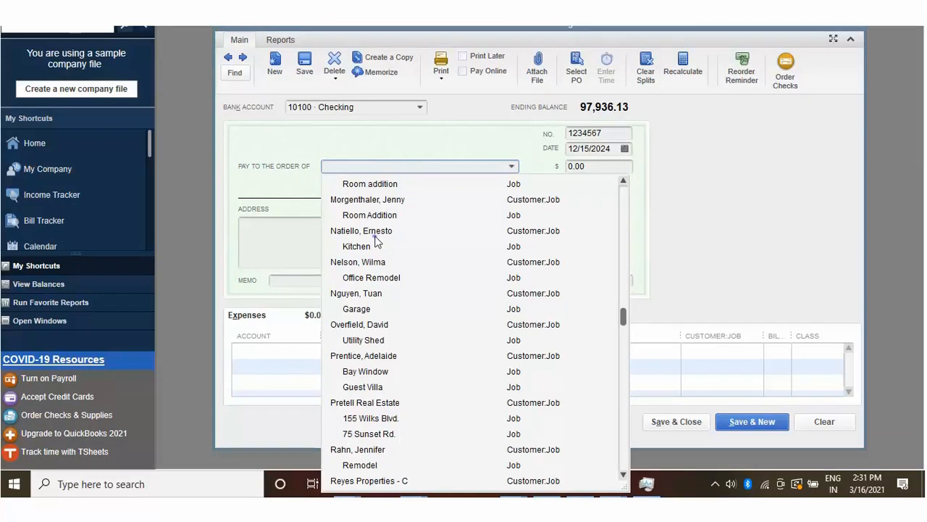
left_click(374, 262)
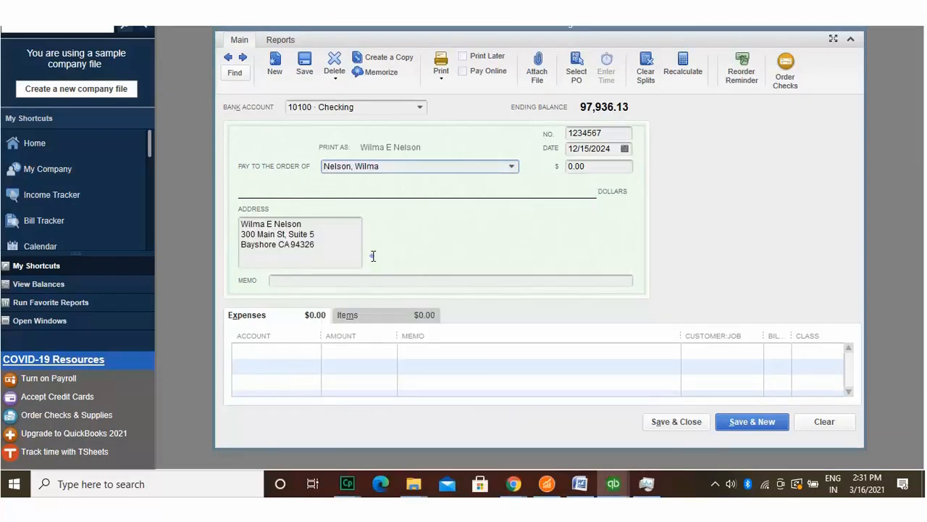
left_click(374, 255)
type("45637")
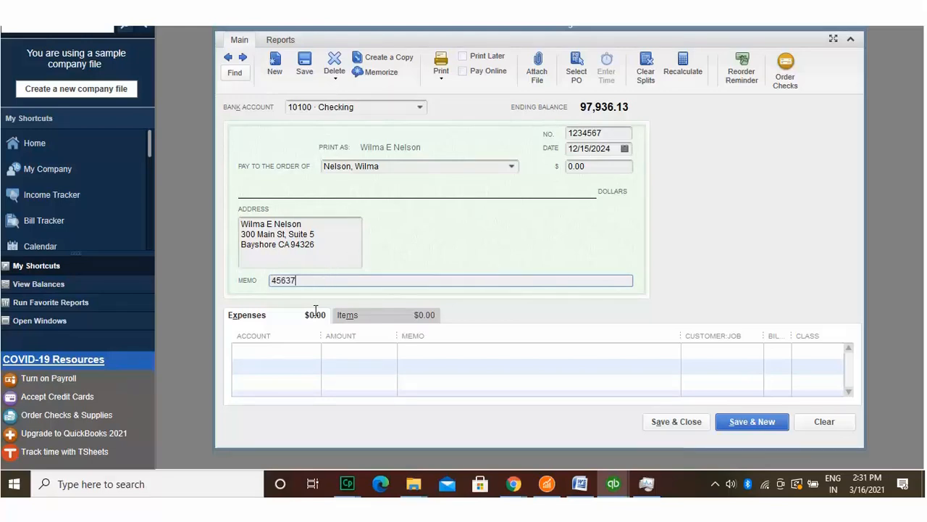
Step: Charge the first expense line to 61200 Dues and enter its amount
key("Tab")
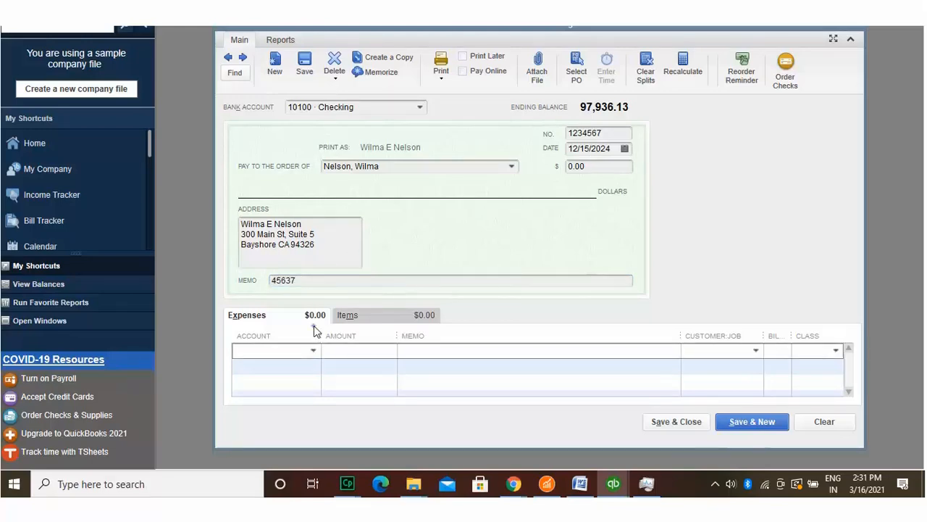
left_click(313, 350)
left_click(341, 141)
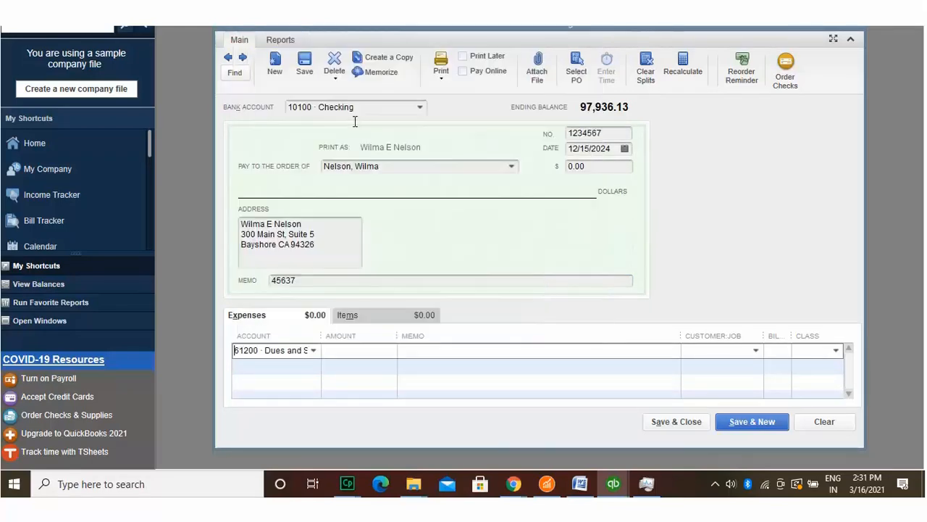
key("Tab")
type("1433")
Step: Add line memo 'Dues for the services taken', bill it to a customer, and set class Remodel
key("Tab")
type("Due")
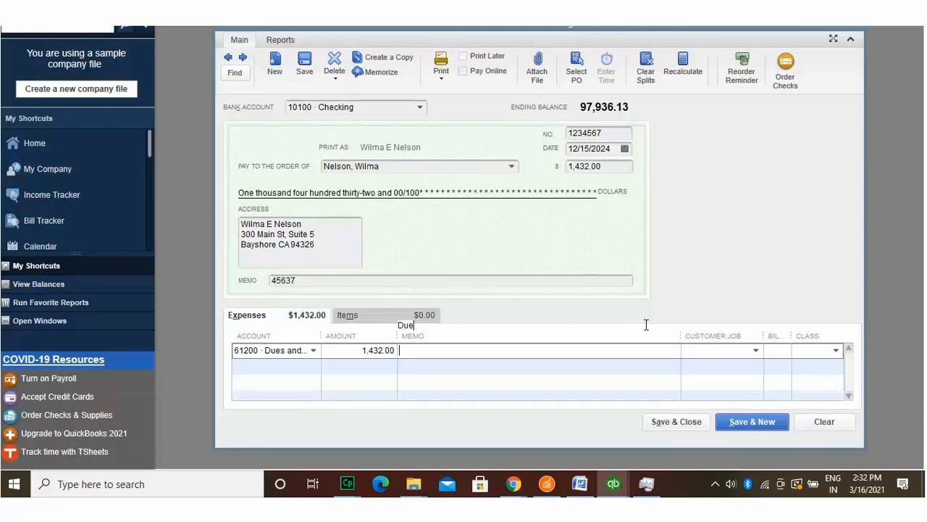
type("s for the serv")
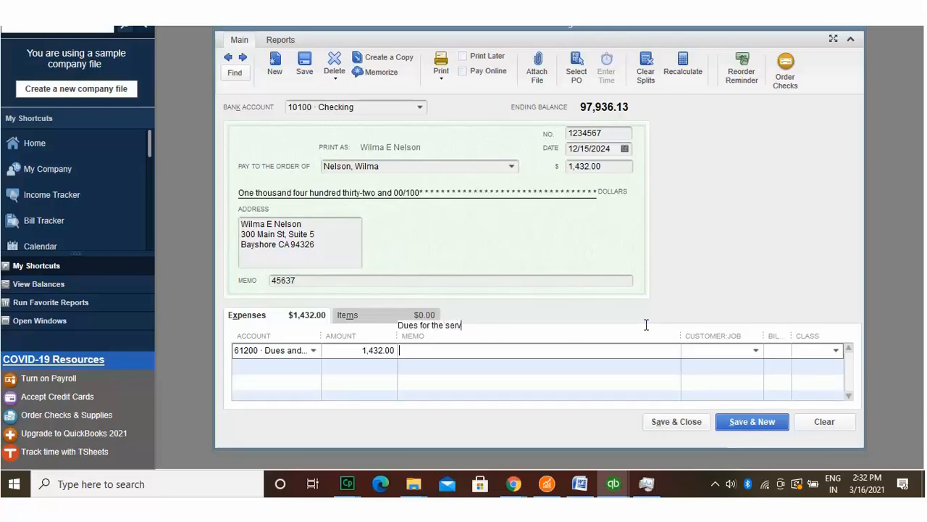
type("ices taken")
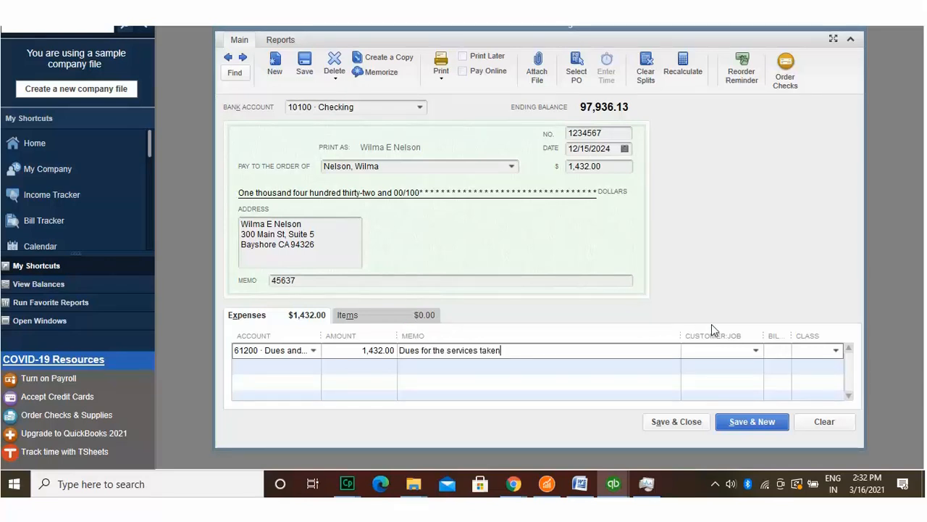
key("Tab")
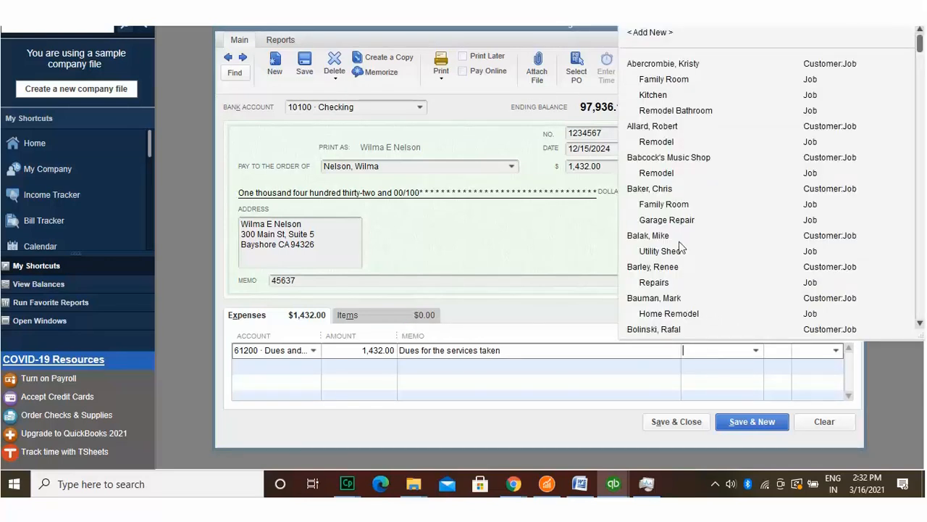
left_click(664, 125)
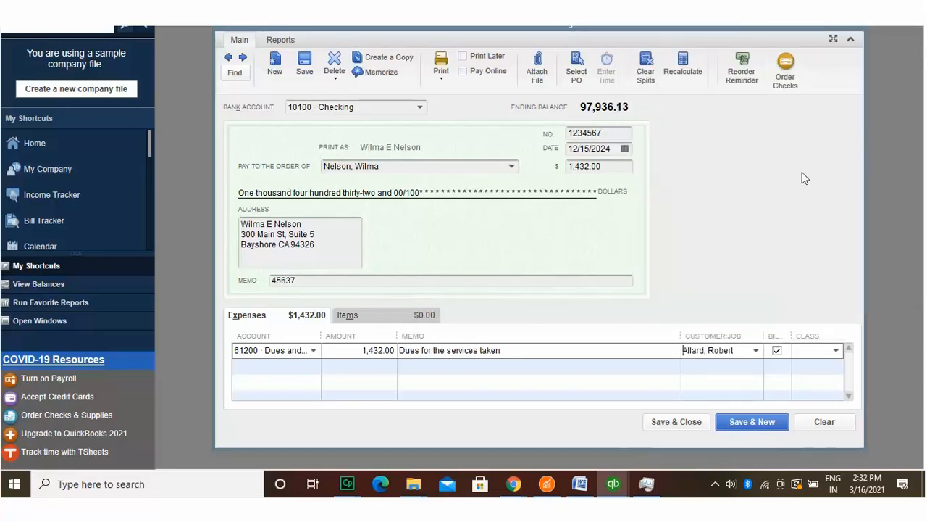
key("Tab")
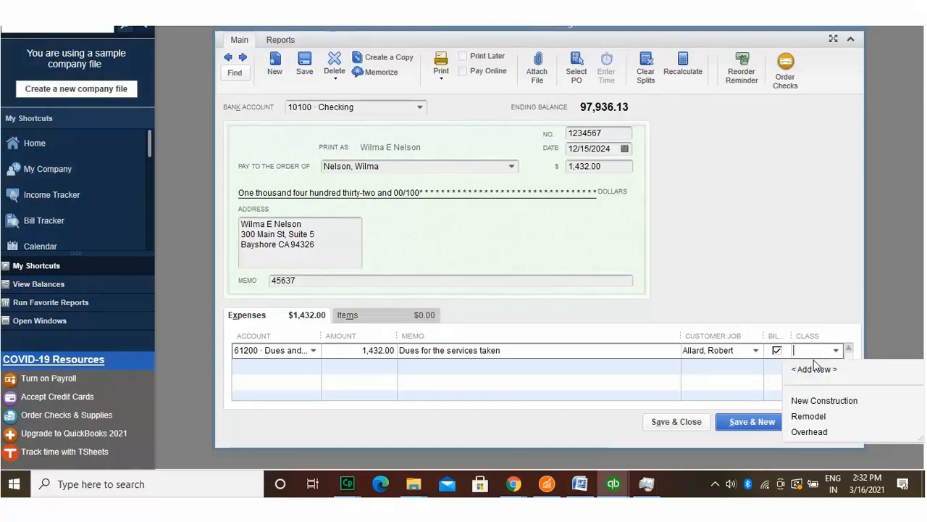
left_click(809, 416)
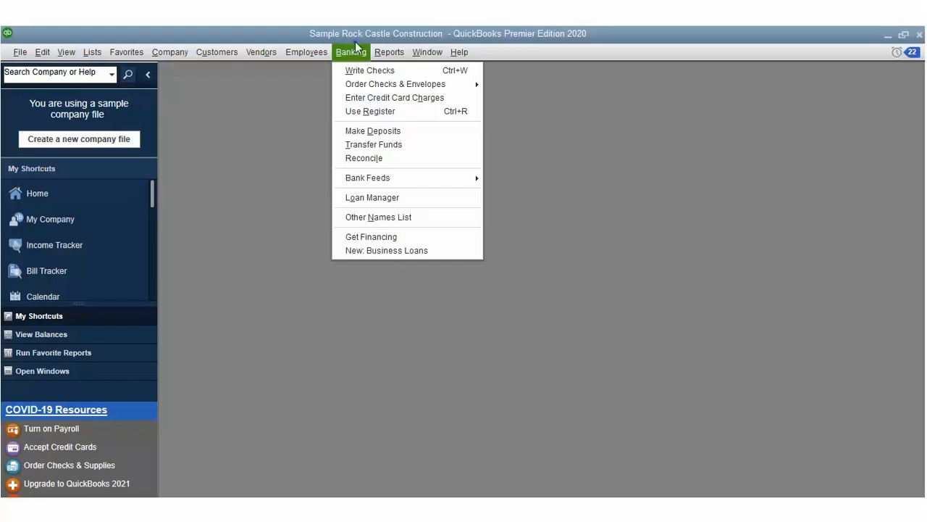
Step: Write a new check to Express Delivery Service for 183.00 with memo 6543
left_click(369, 70)
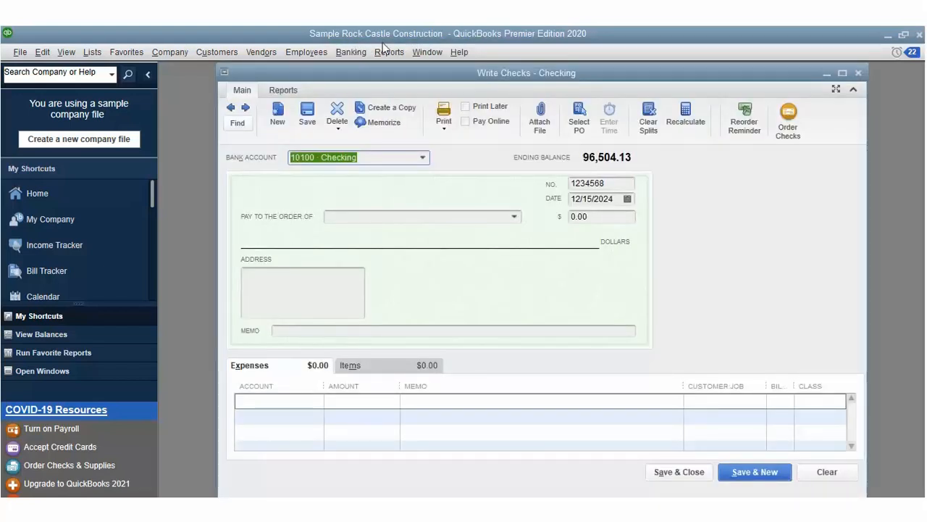
left_click(515, 216)
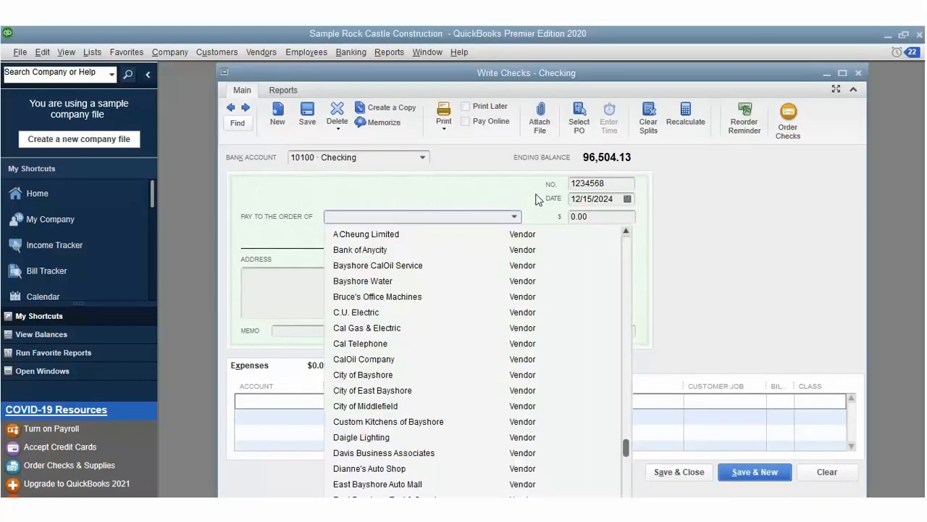
left_click_drag(626, 449, 627, 463)
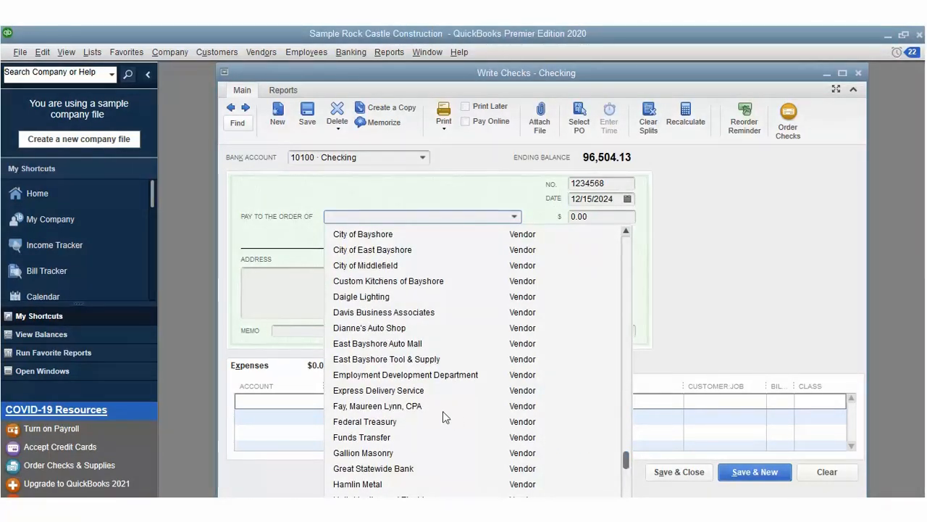
left_click(413, 390)
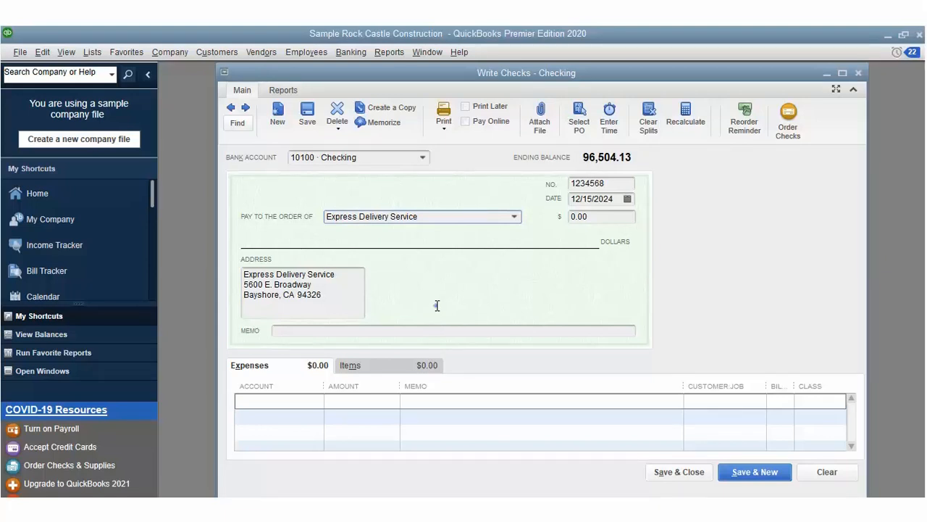
key("Tab")
type("6543")
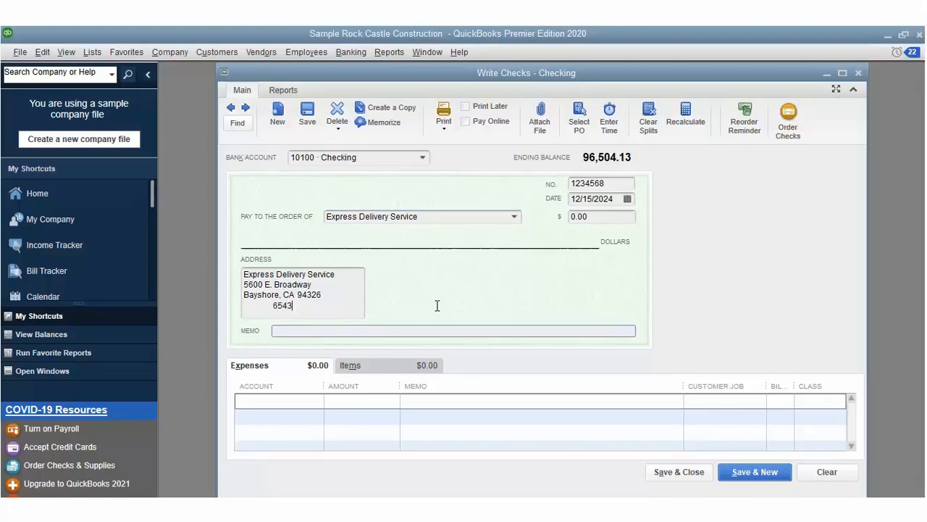
key("shift+Home")
key("ctrl+x")
key("Tab")
key("ctrl+v")
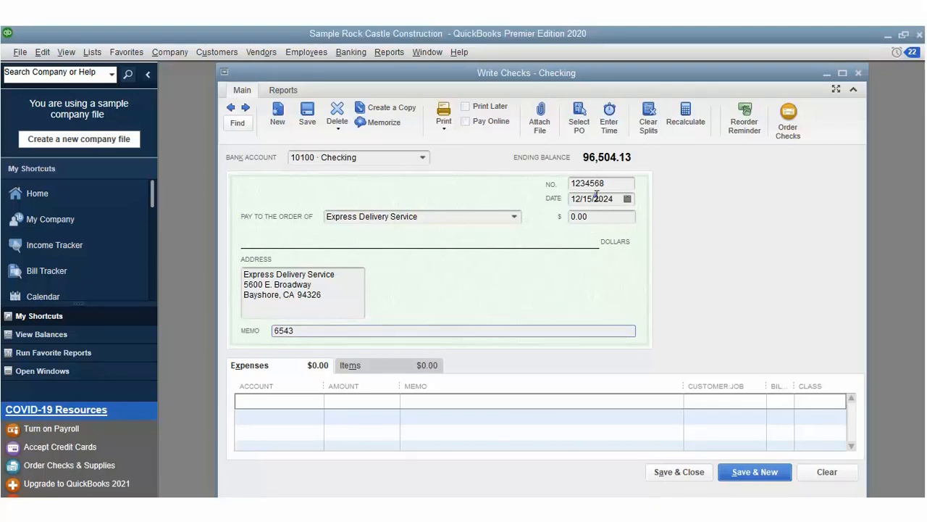
key("shift+Tab")
key("shift+Tab")
type("183")
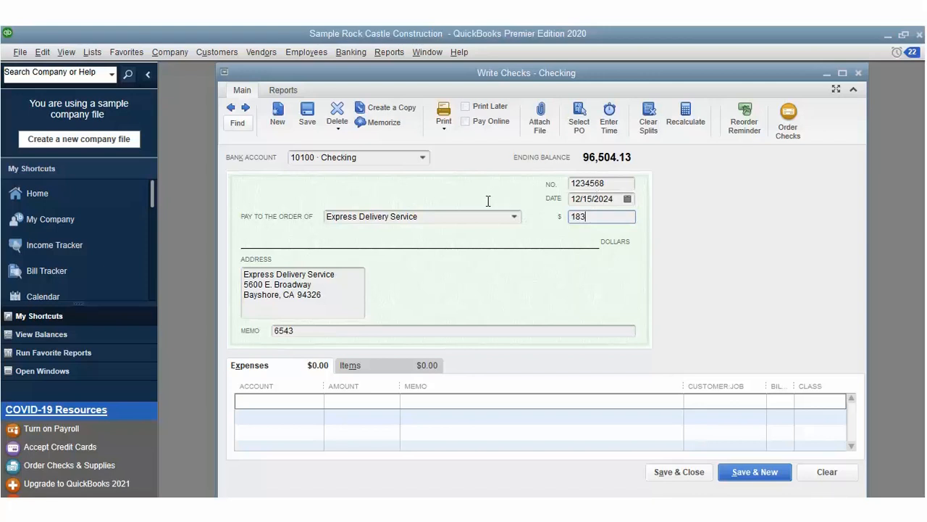
left_click(255, 373)
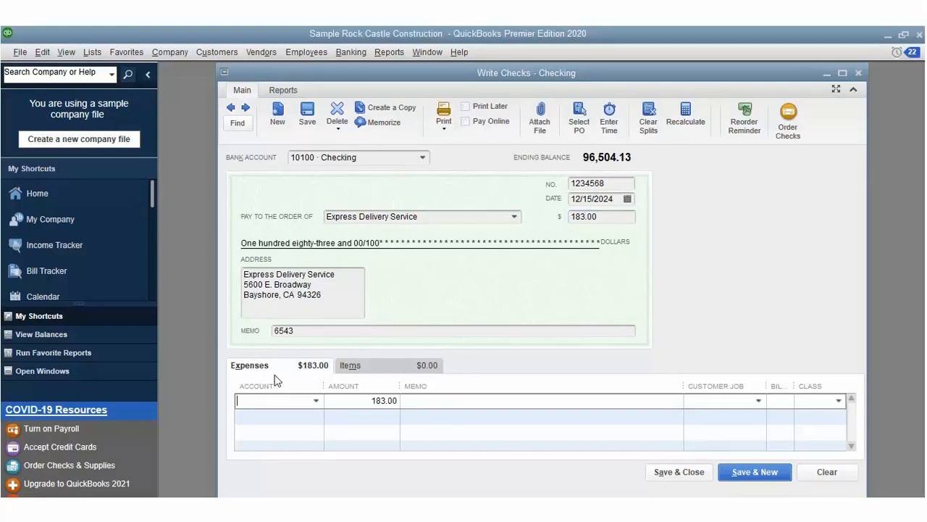
Step: Charge the expense line to 61200 Dues and Subscriptions with memo 'Courier'
key("alt+Down")
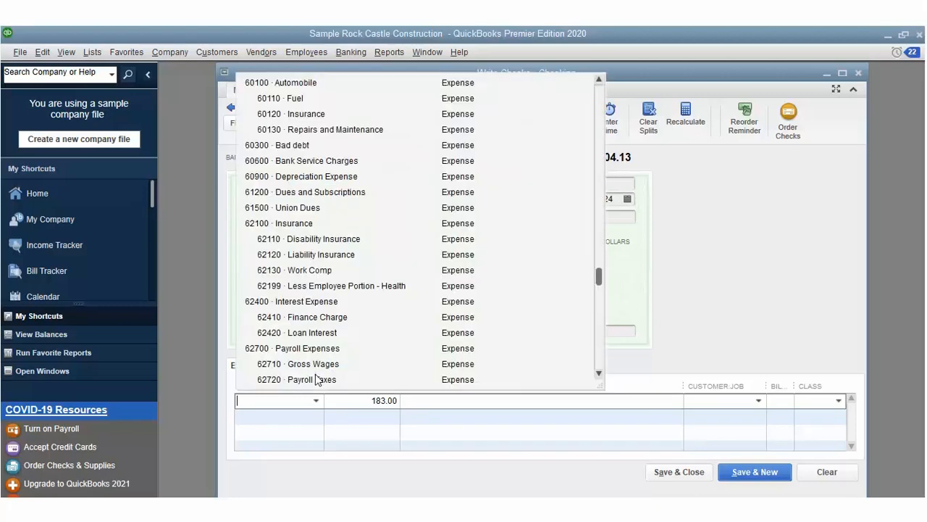
left_click(315, 168)
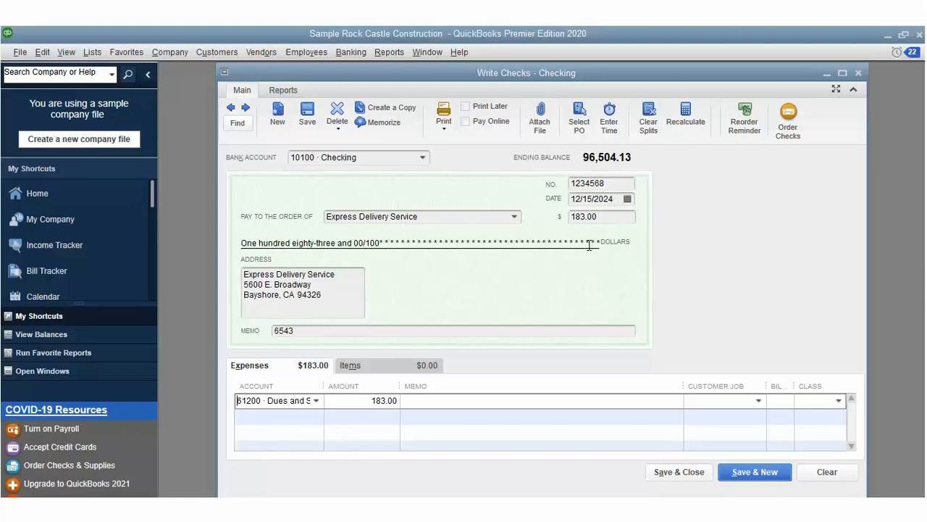
key("Tab")
key("Tab")
type("Courier")
Step: Bill the courier expense to a customer, assign class Overhead, and save the check
left_click(755, 378)
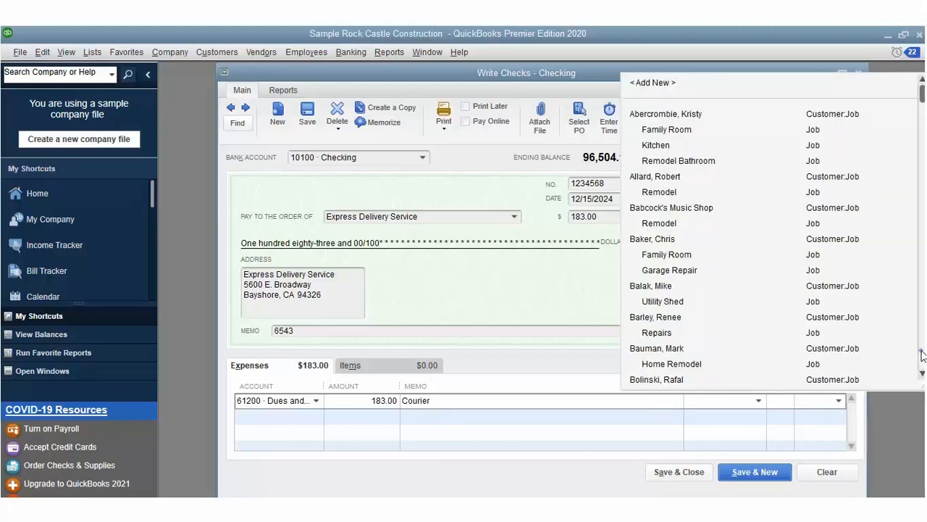
scroll(922, 354, "down", 1)
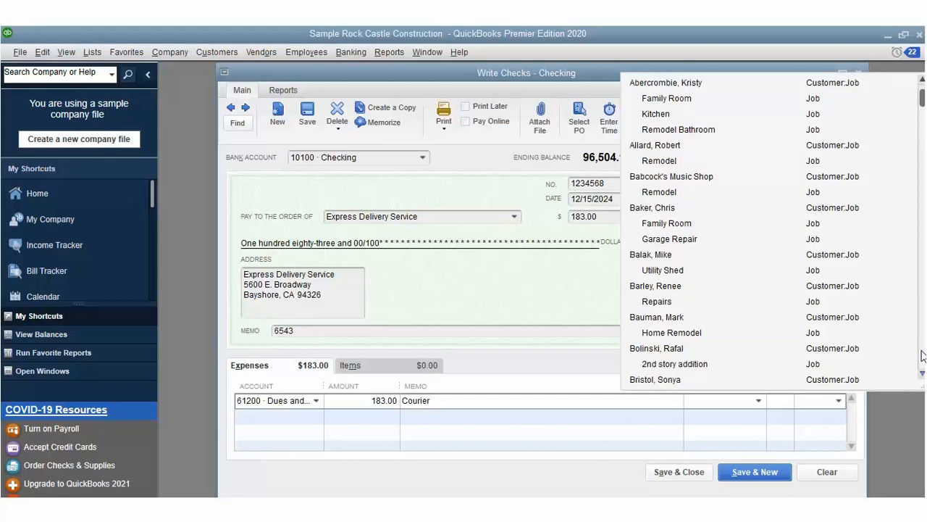
scroll(922, 354, "down", 1)
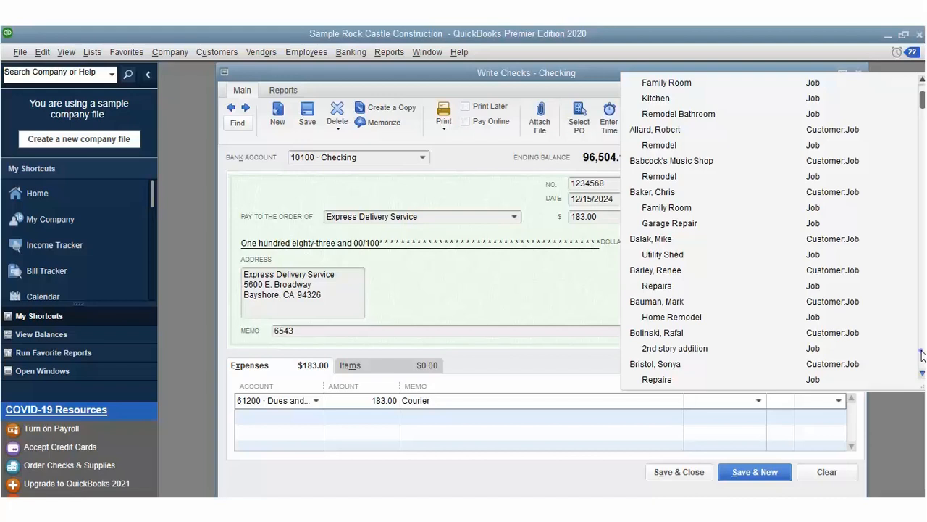
scroll(922, 354, "down", 1)
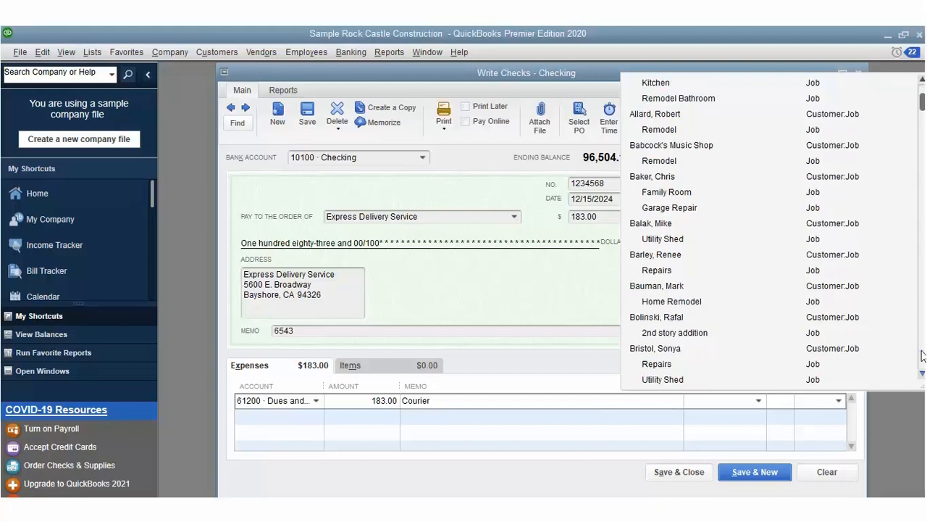
scroll(922, 354, "down", 1)
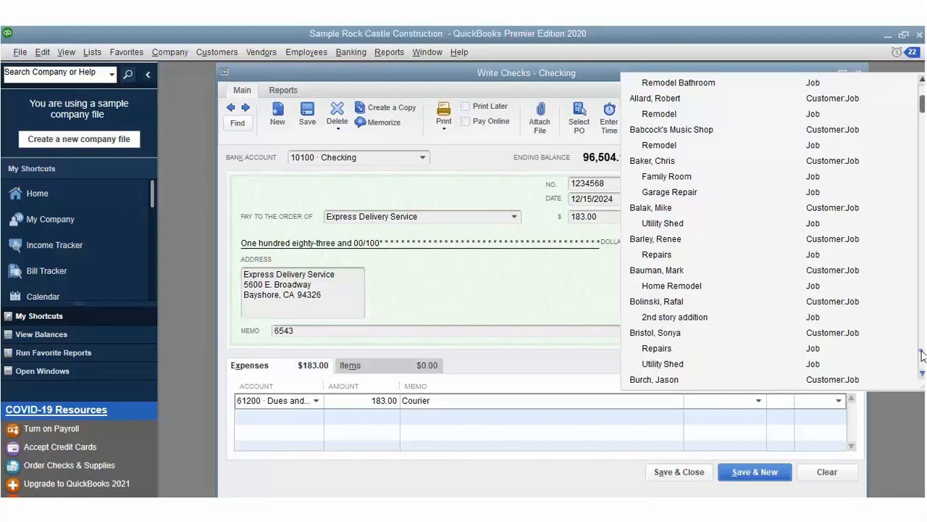
scroll(922, 355, "down", 1)
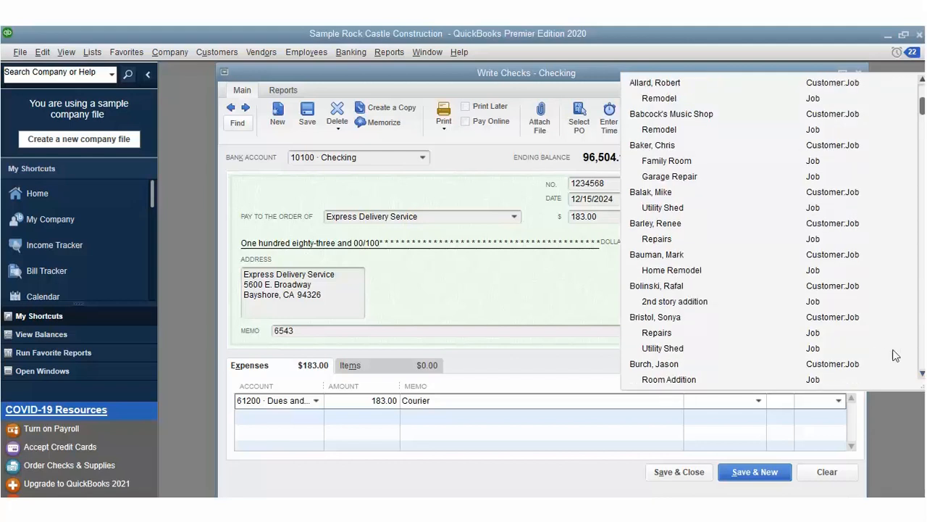
left_click(838, 362)
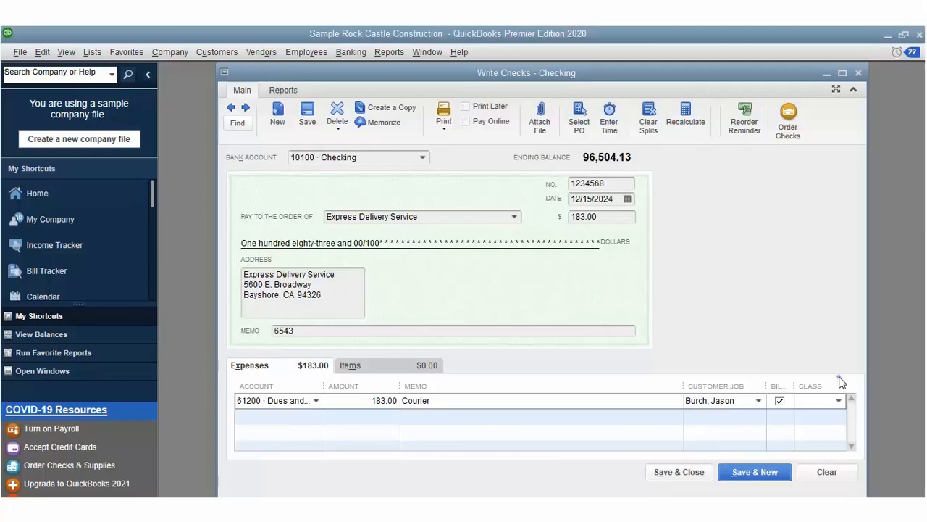
left_click(839, 400)
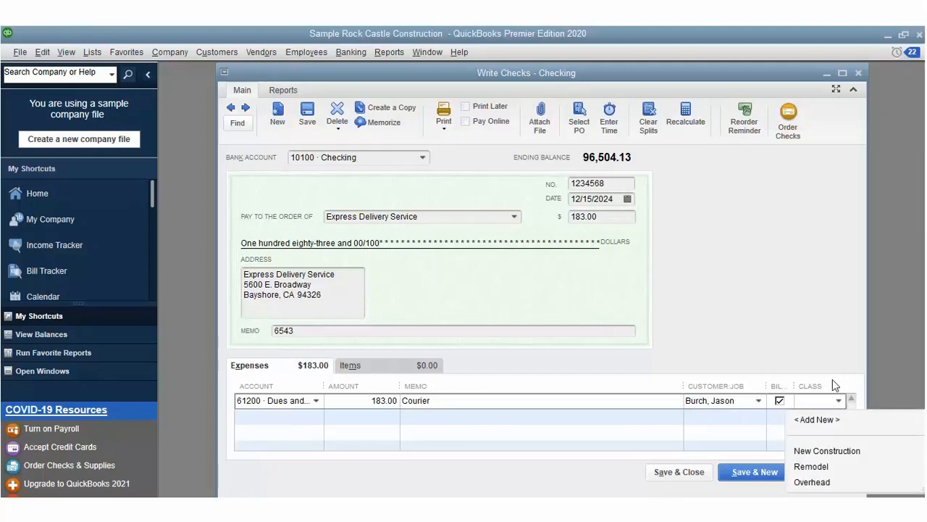
left_click(812, 482)
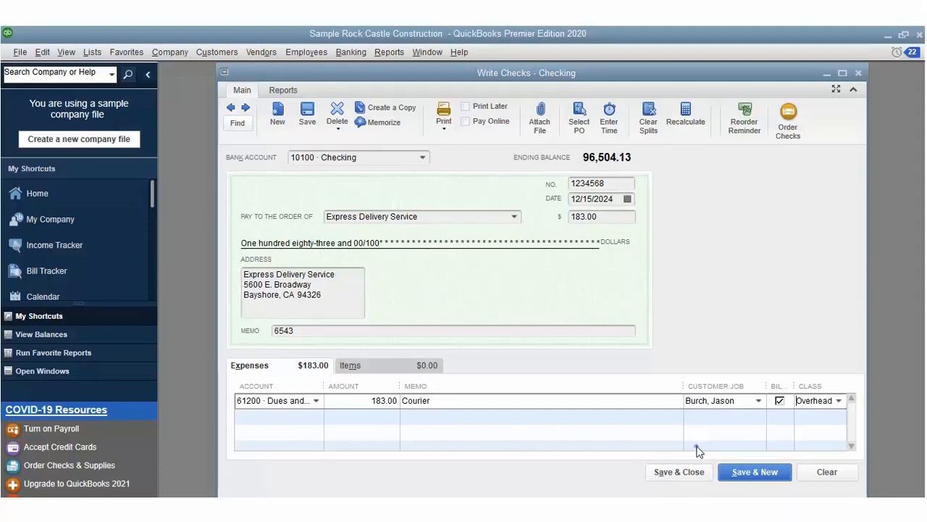
left_click(676, 471)
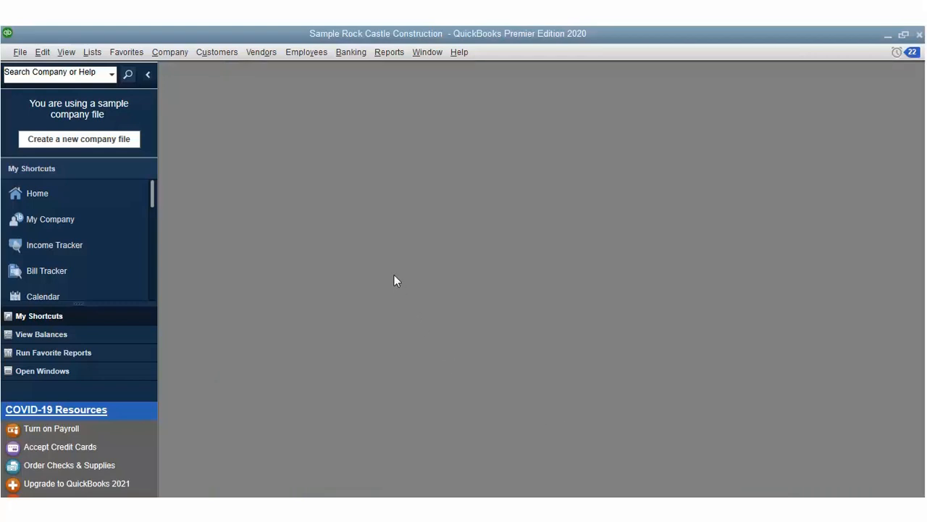
Step: Start a new check, dismissing the warning after trying to print it blank
left_click(351, 51)
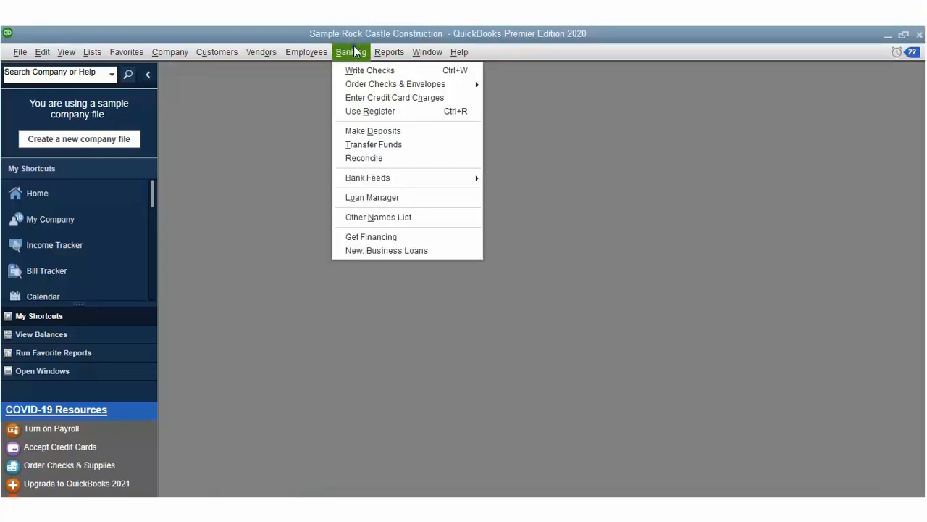
key("ctrl+w")
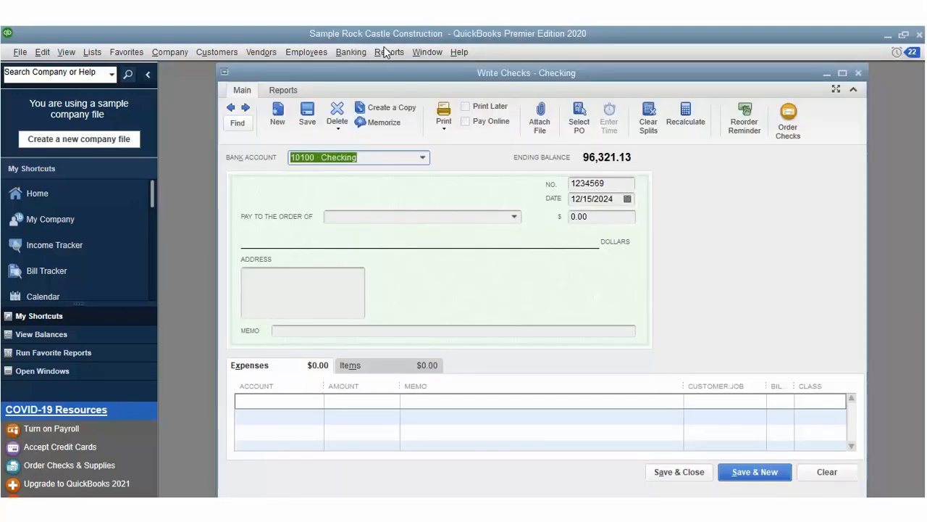
key("ctrl+p")
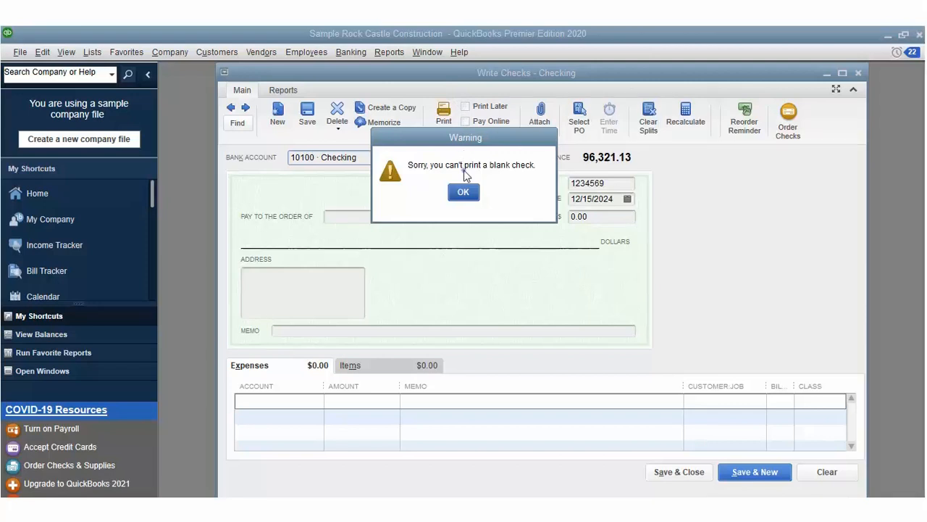
key("Return")
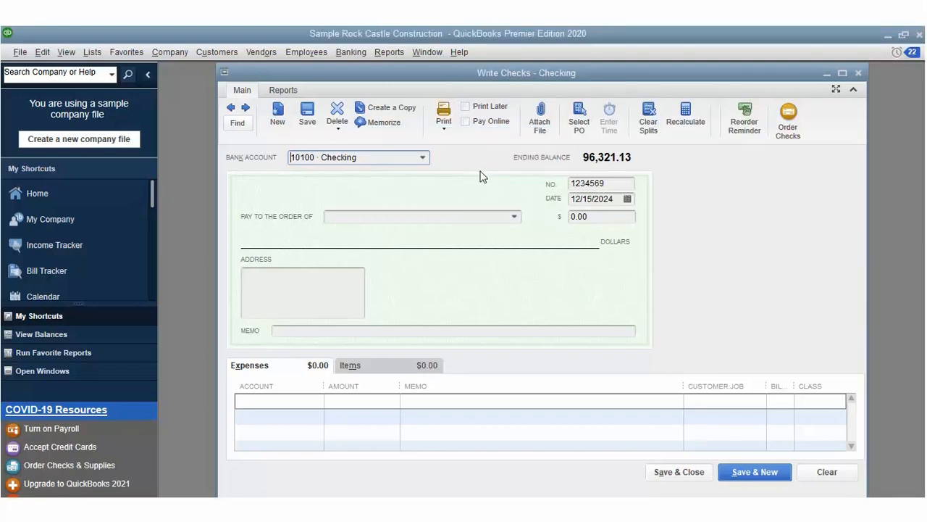
Step: Make the check payable to Custom Kitchens of Bayshore for 128.00 with memo 09876
left_click(515, 216)
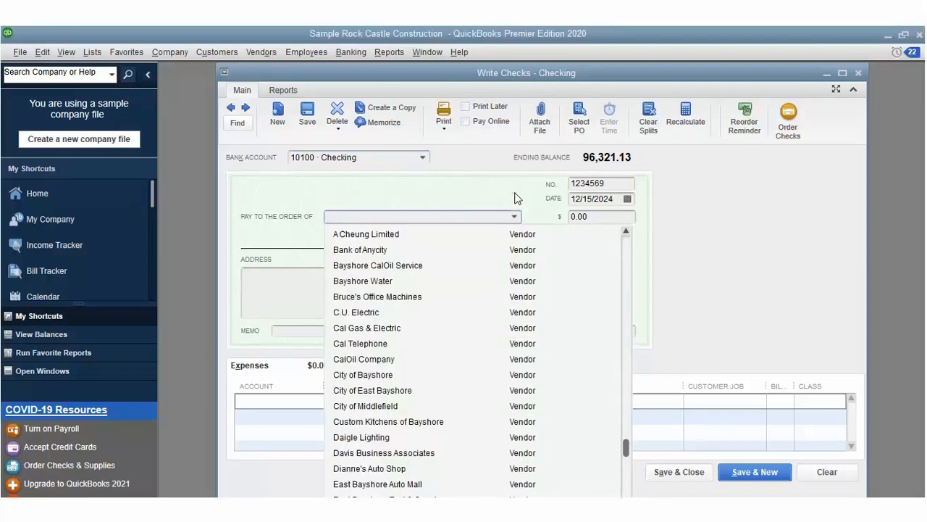
left_click(391, 420)
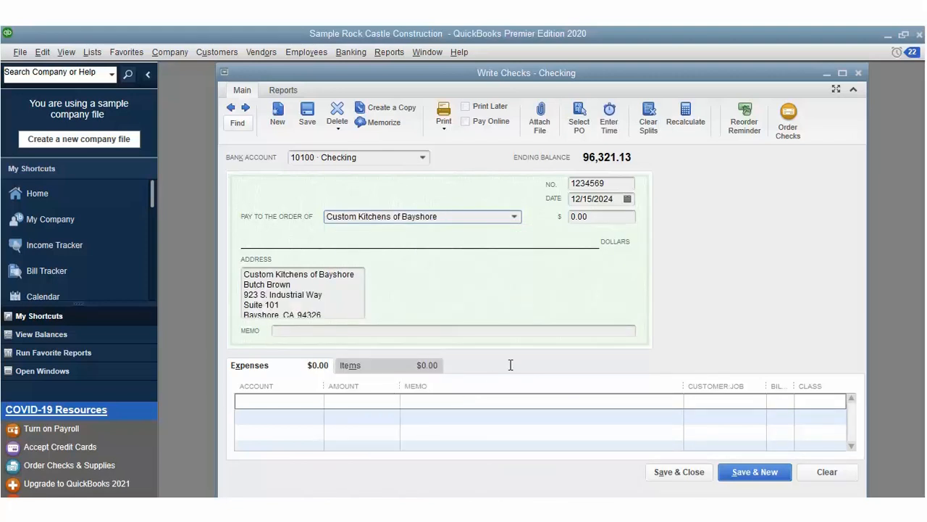
key("Tab")
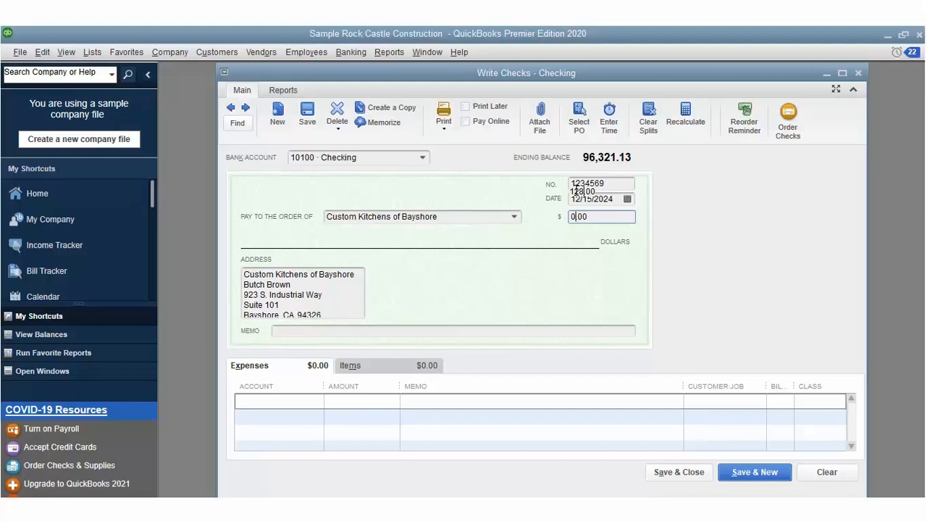
type("128")
key("Tab")
type("9876")
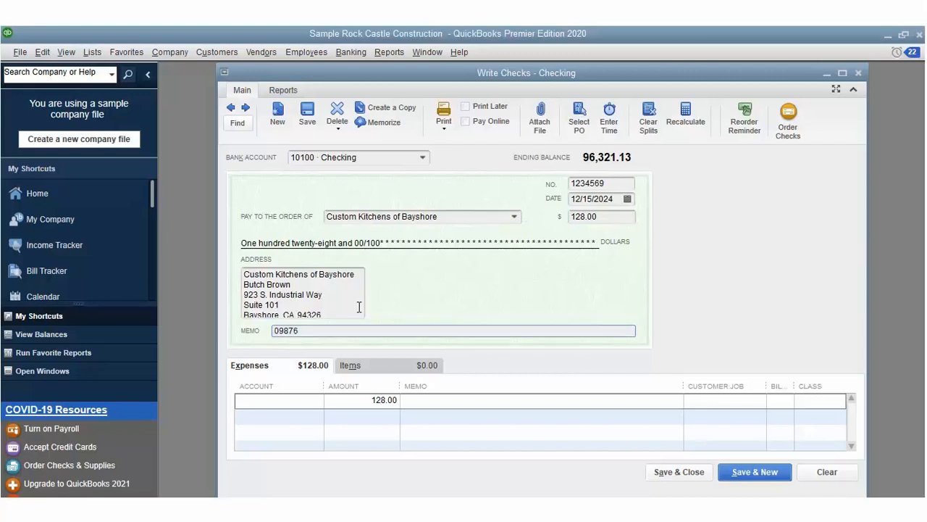
key("Tab")
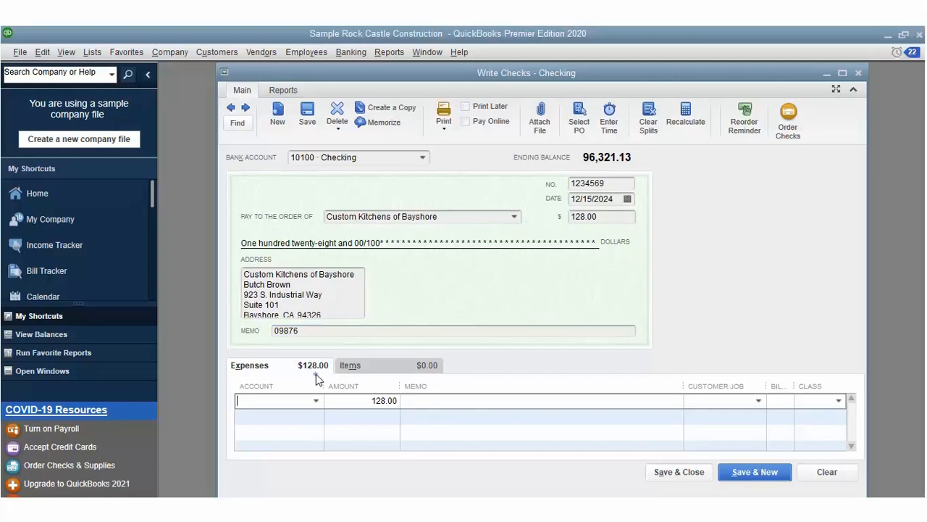
Step: Pick 69000 · Miscellaneous as the account for the 128.00 expense line
key("alt+Down")
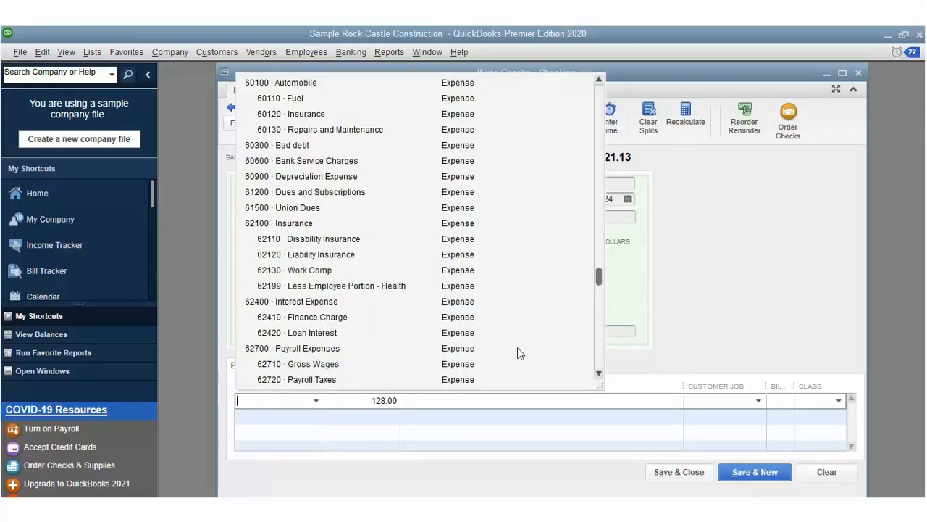
scroll(597, 257, "down", 1)
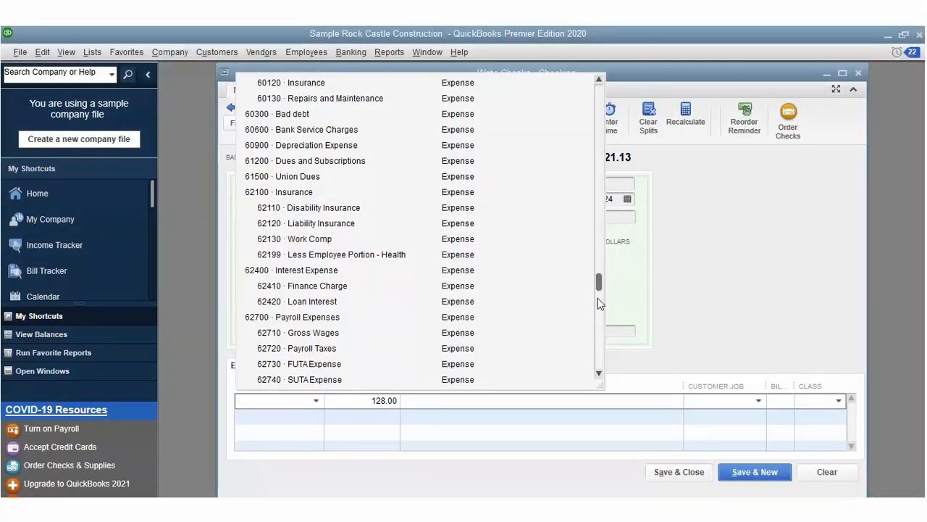
scroll(600, 355, "down", 1)
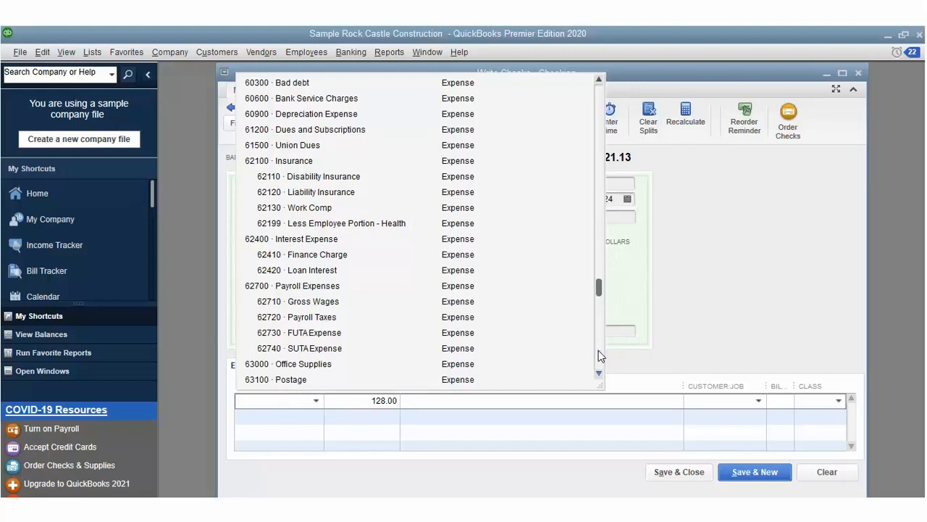
scroll(598, 355, "down", 1)
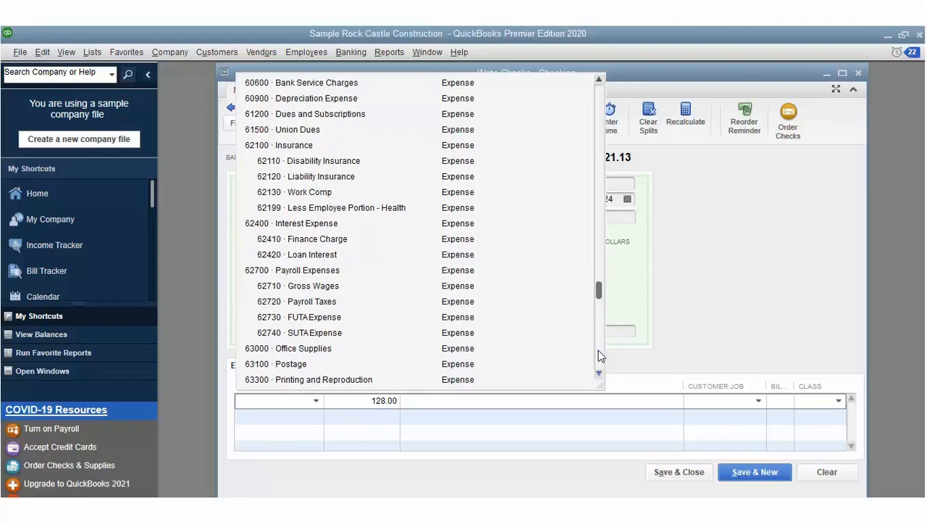
scroll(598, 354, "down", 1)
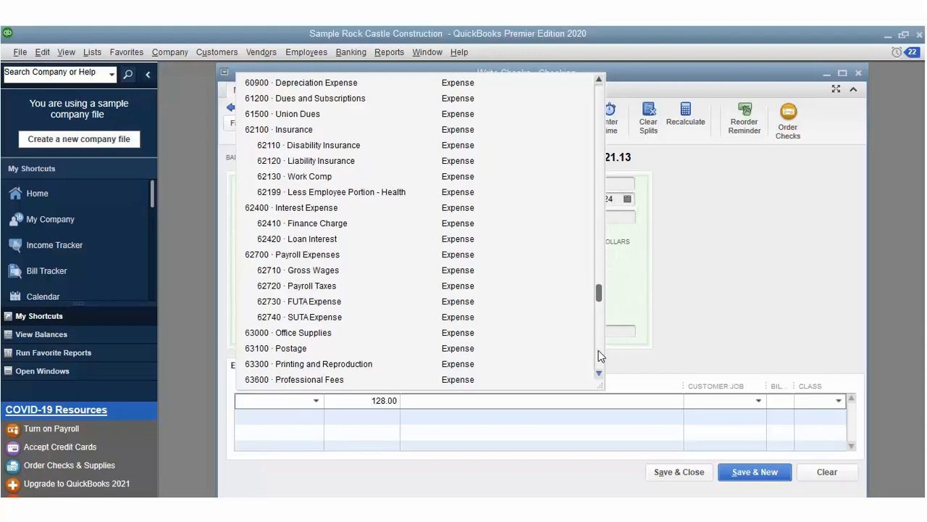
scroll(599, 355, "down", 2)
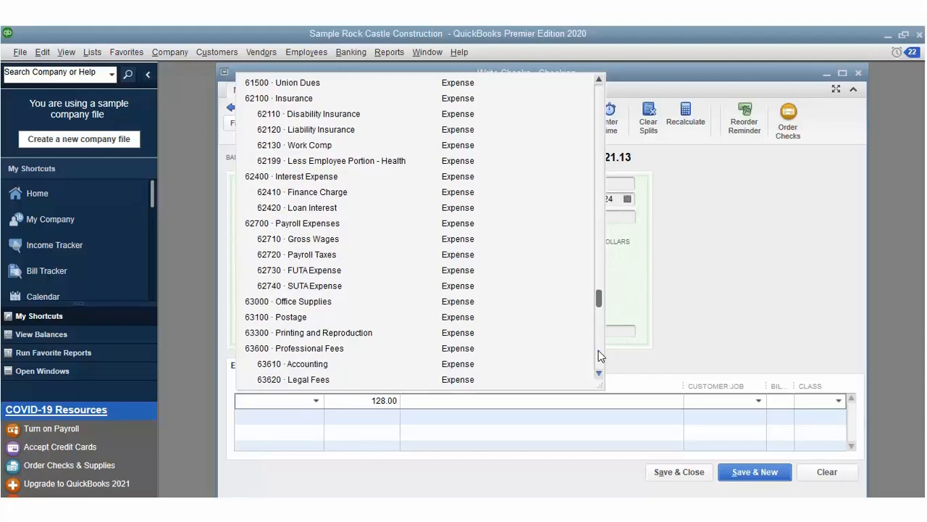
scroll(598, 355, "down", 1)
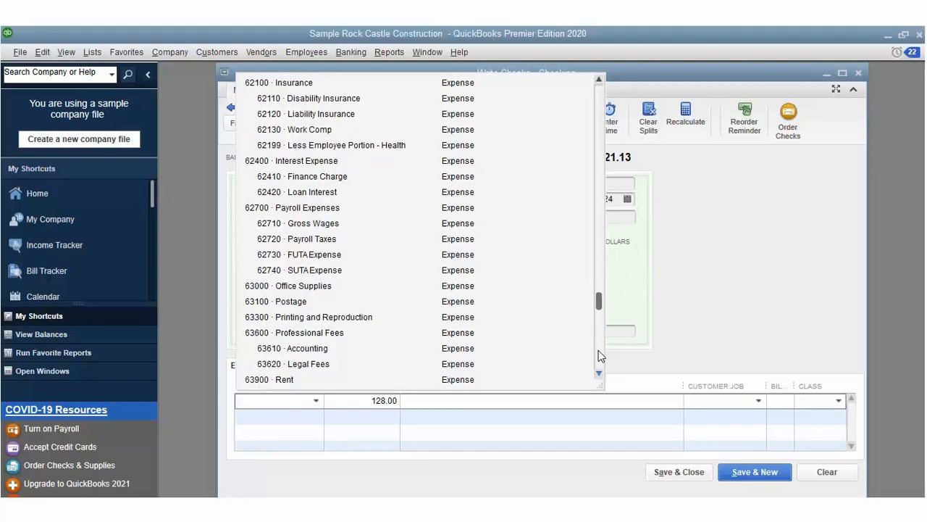
scroll(598, 355, "down", 1)
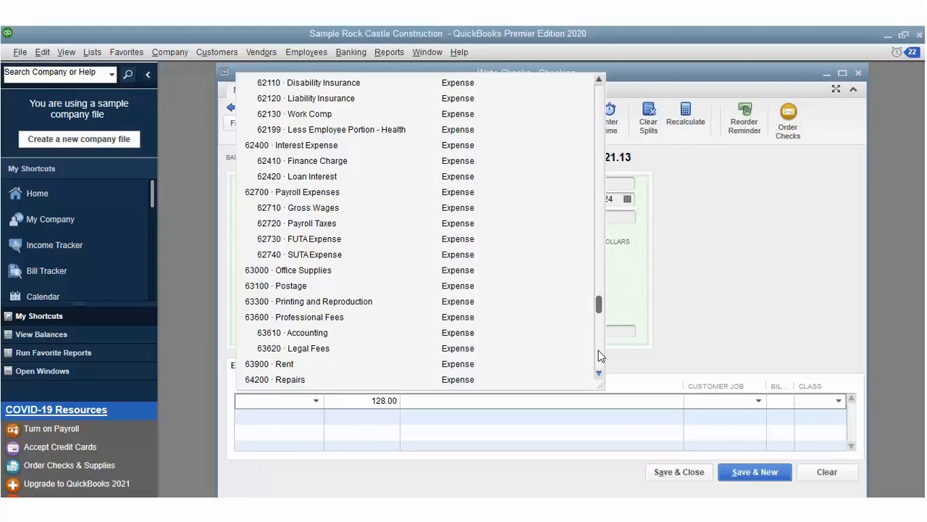
scroll(599, 355, "down", 1)
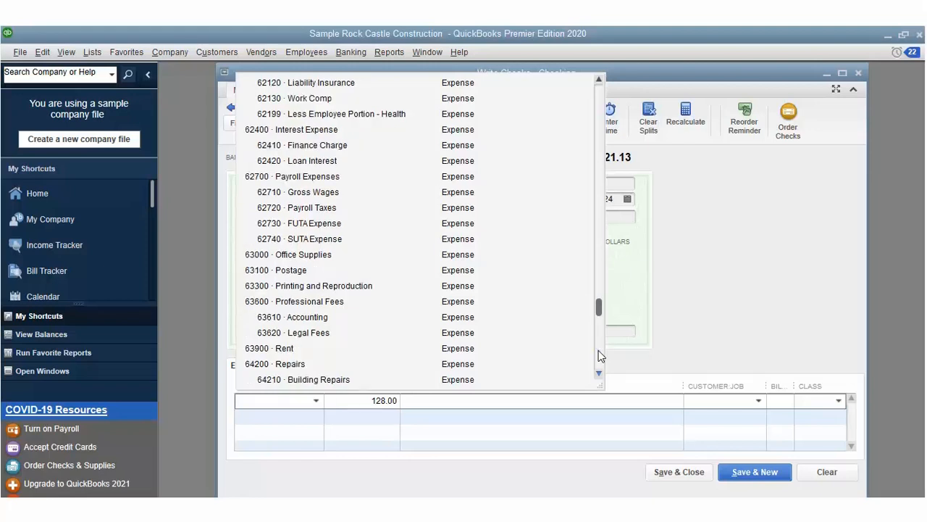
scroll(598, 355, "down", 1)
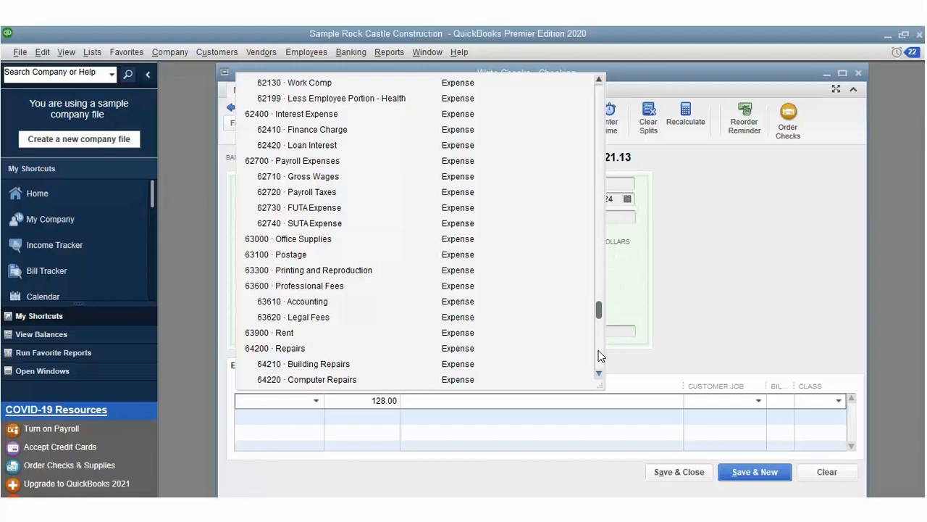
scroll(598, 355, "down", 2)
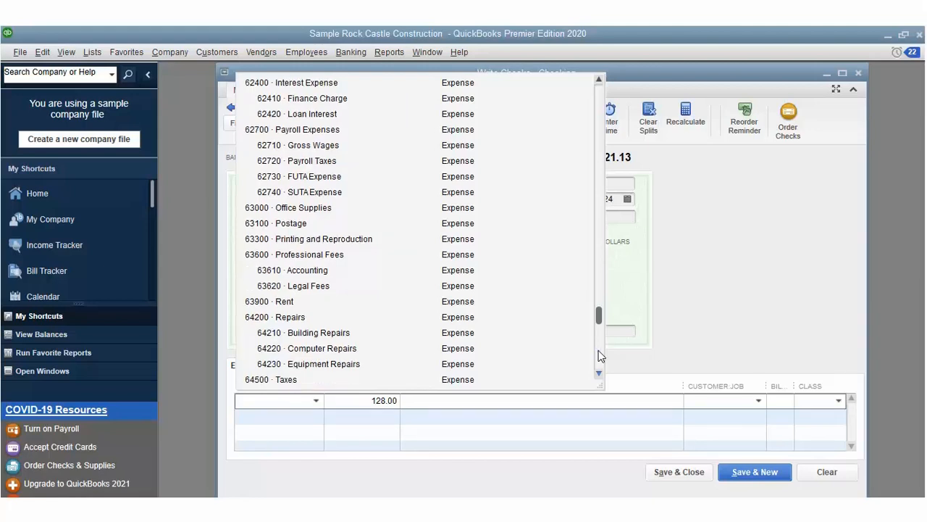
scroll(599, 355, "down", 1)
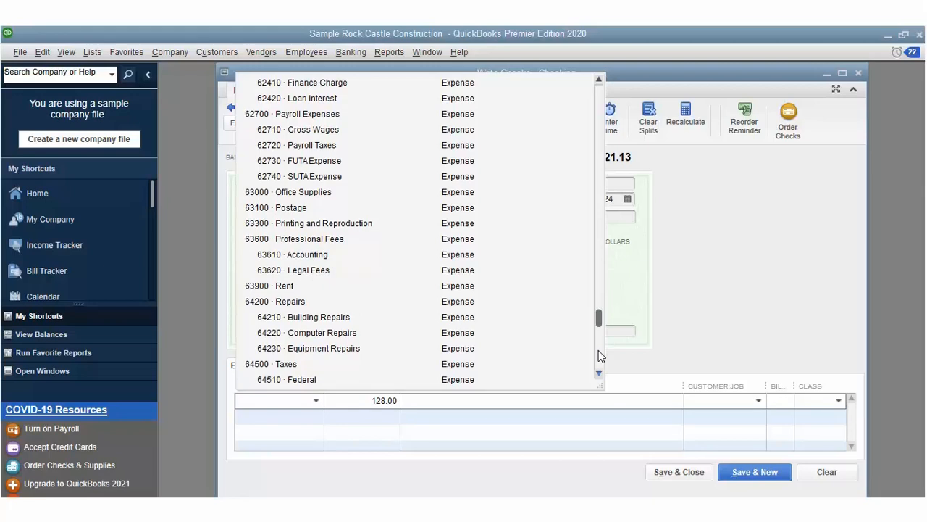
scroll(598, 355, "down", 1)
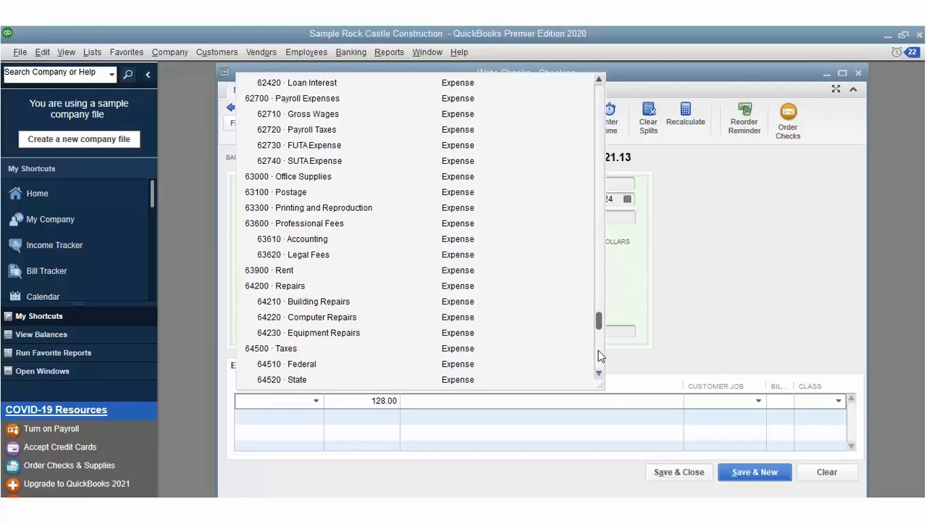
scroll(598, 355, "down", 1)
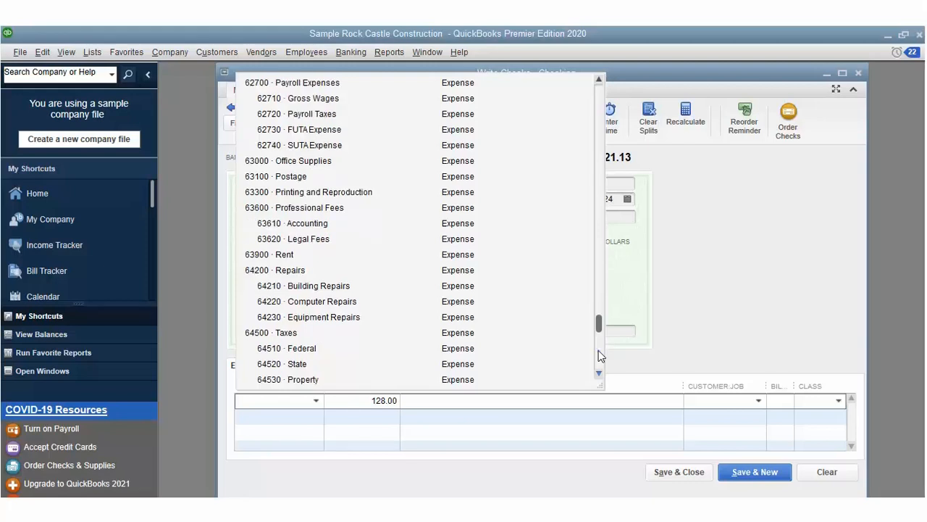
scroll(598, 354, "down", 2)
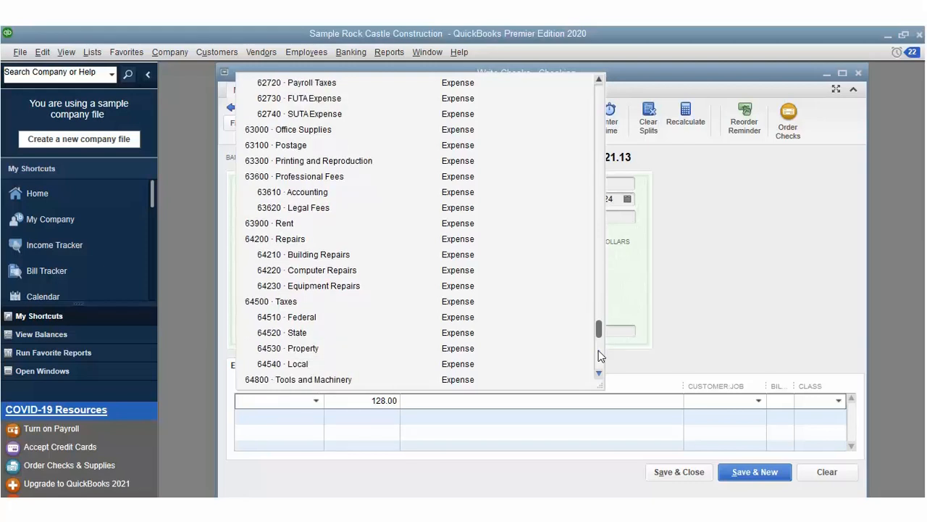
scroll(599, 355, "down", 1)
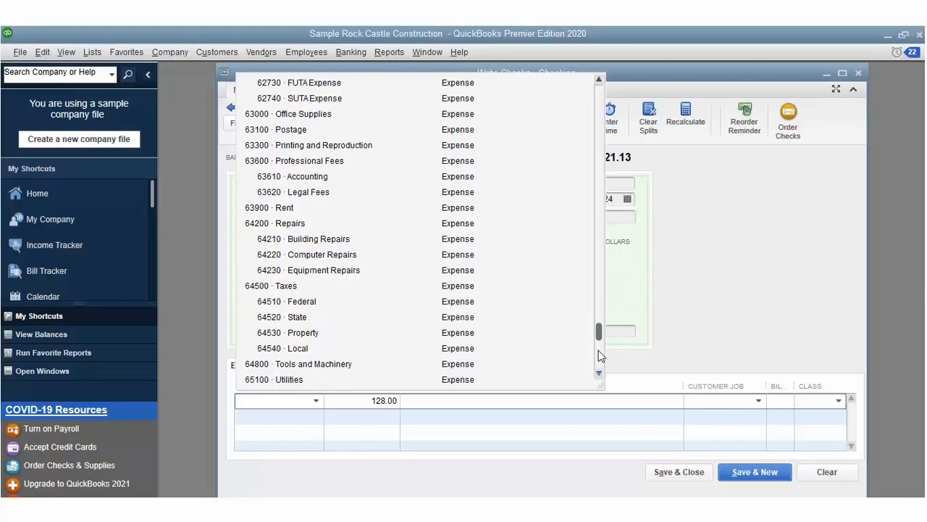
scroll(600, 355, "down", 1)
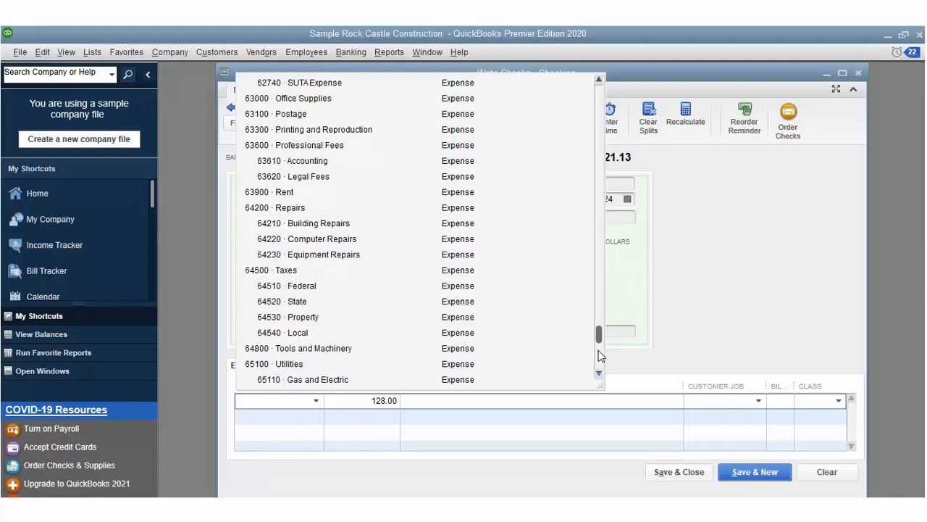
scroll(600, 355, "down", 1)
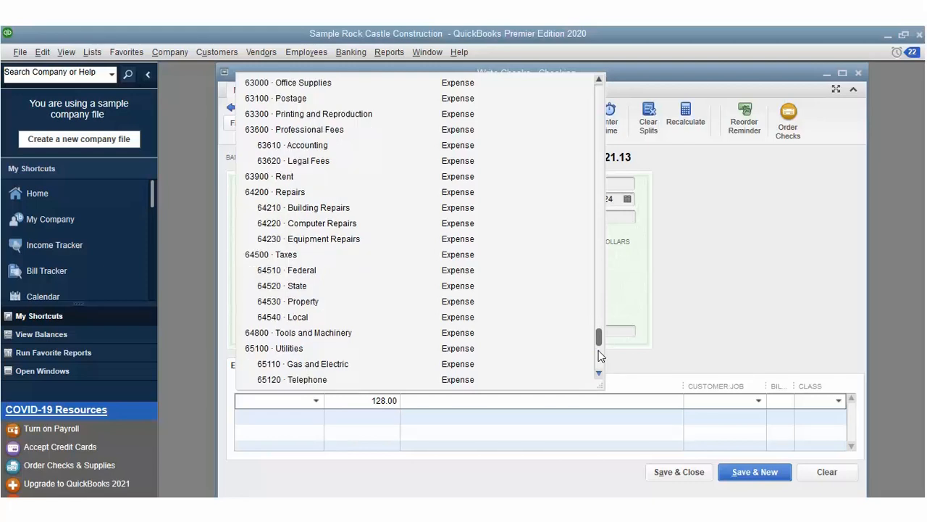
scroll(599, 355, "down", 1)
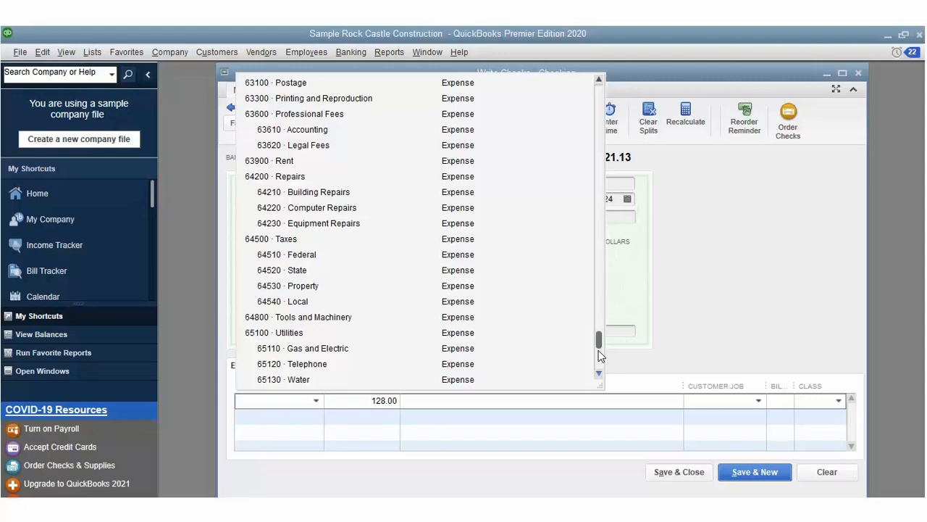
scroll(600, 355, "down", 1)
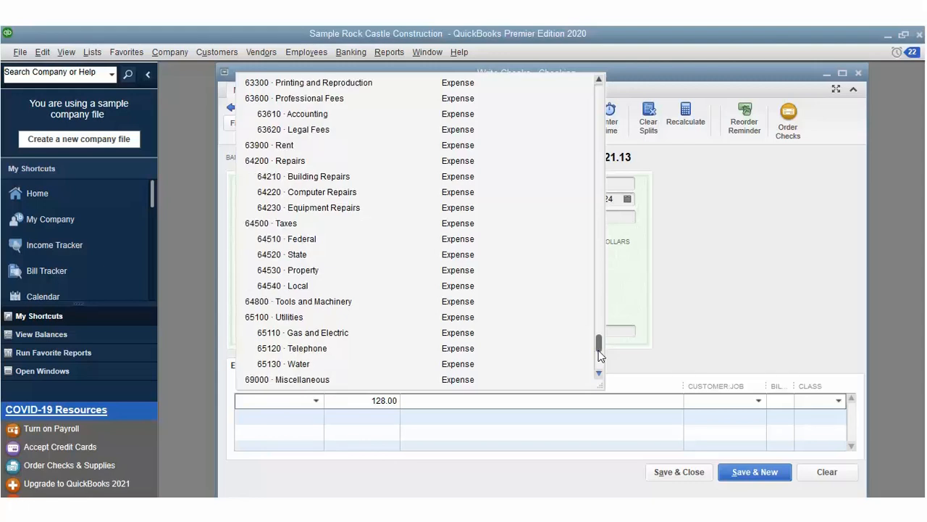
scroll(600, 355, "down", 2)
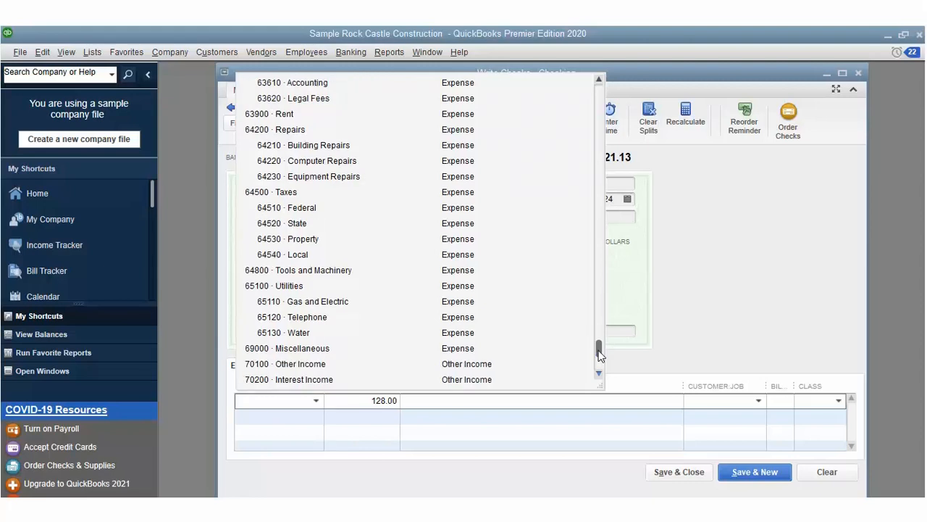
scroll(600, 355, "down", 1)
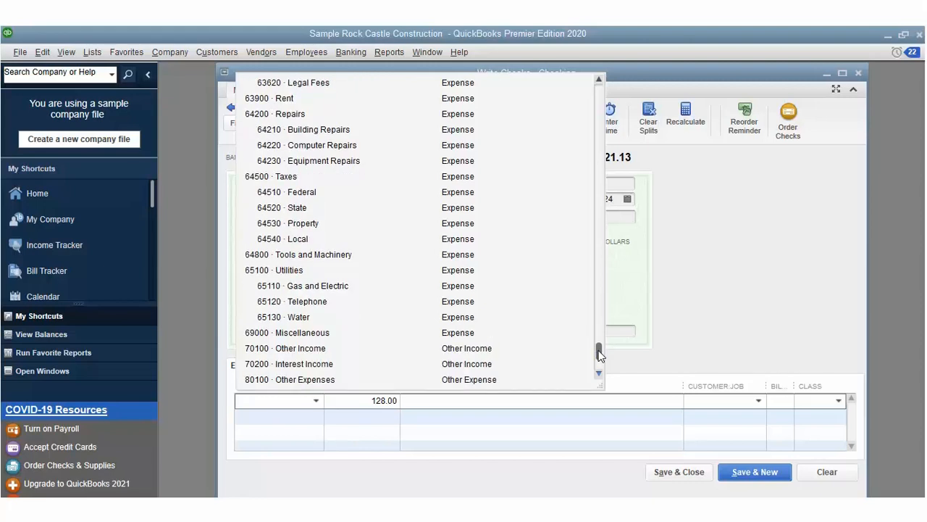
scroll(600, 355, "down", 1)
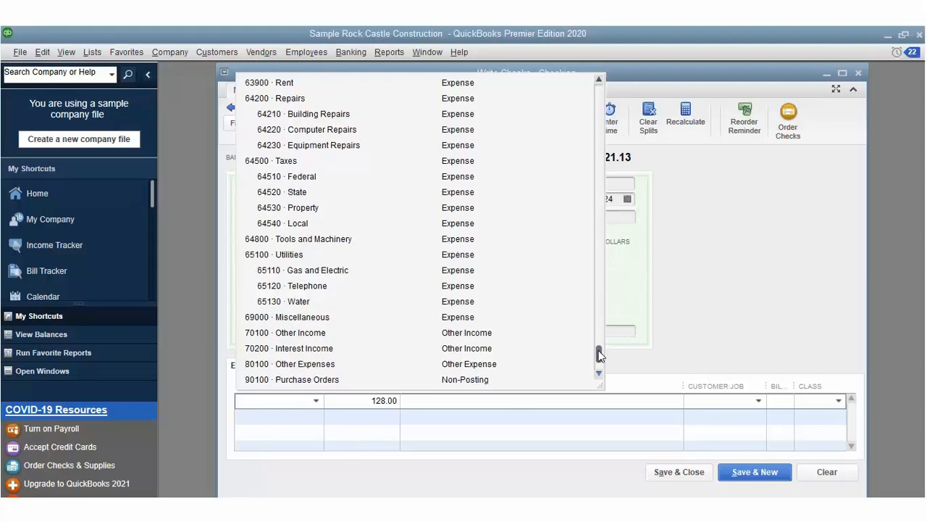
scroll(600, 355, "down", 1)
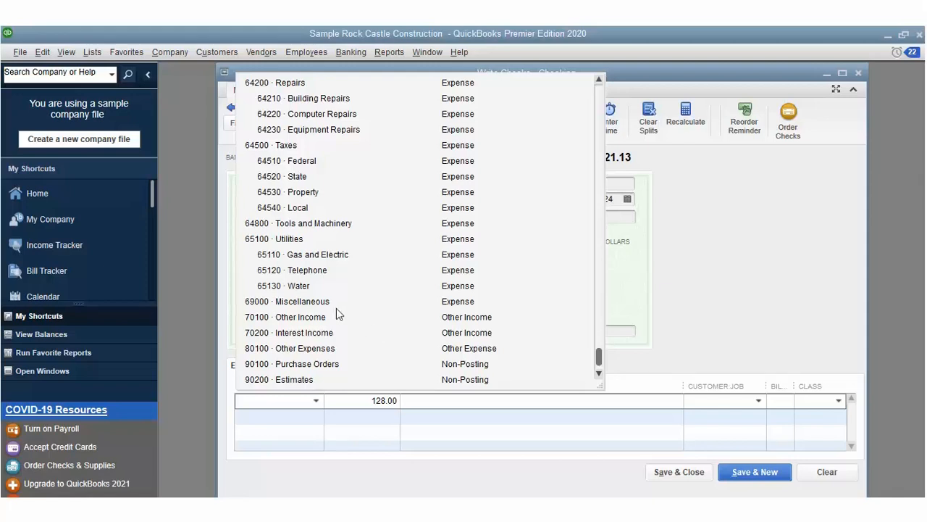
left_click(319, 276)
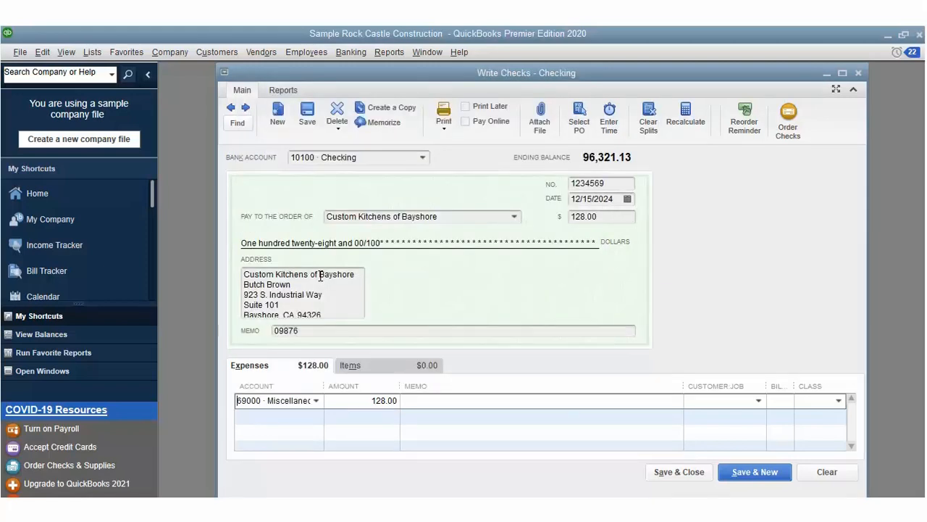
Step: Enter memo 'Food Expenses' on the expense line and bill it to a customer
left_click(549, 378)
type("Food Expenses")
left_click(758, 379)
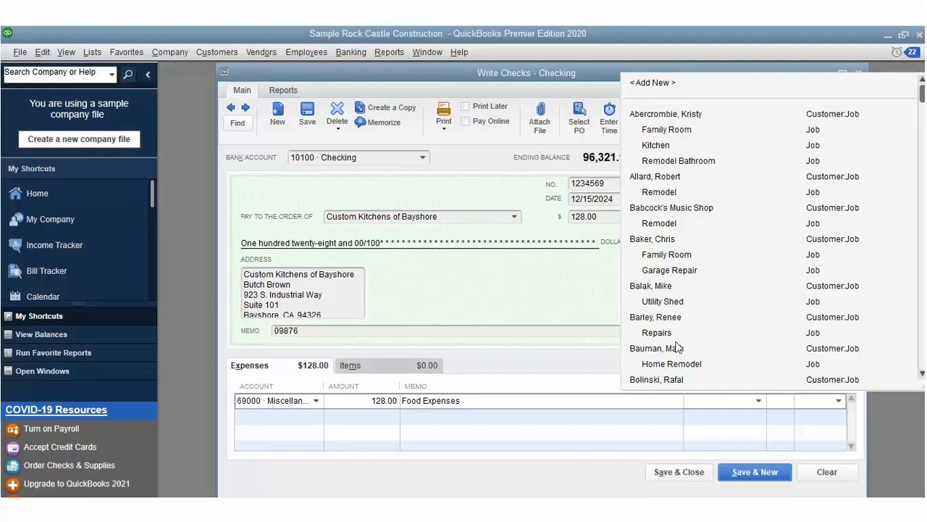
left_click(667, 319)
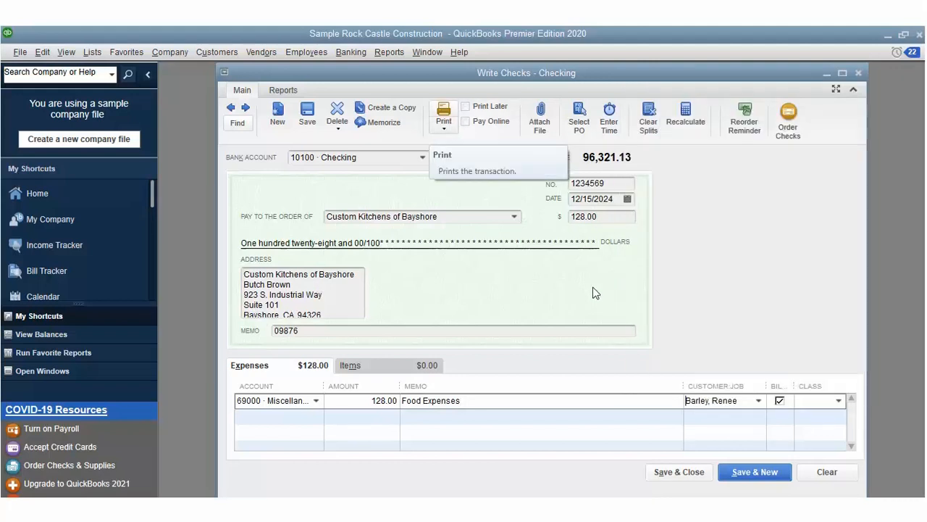
left_click(445, 102)
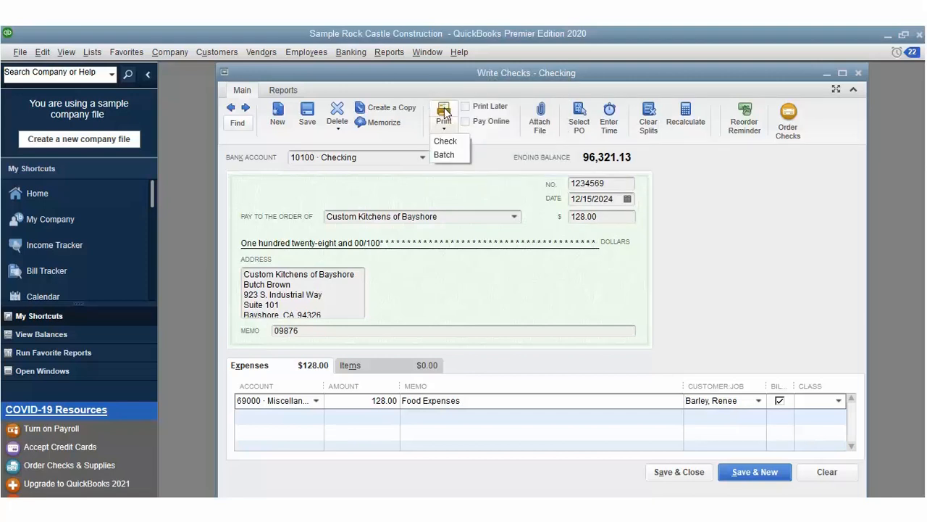
Step: Print the check as number 10080, comparing Voucher and Wallet styles before keeping Standard
left_click(445, 119)
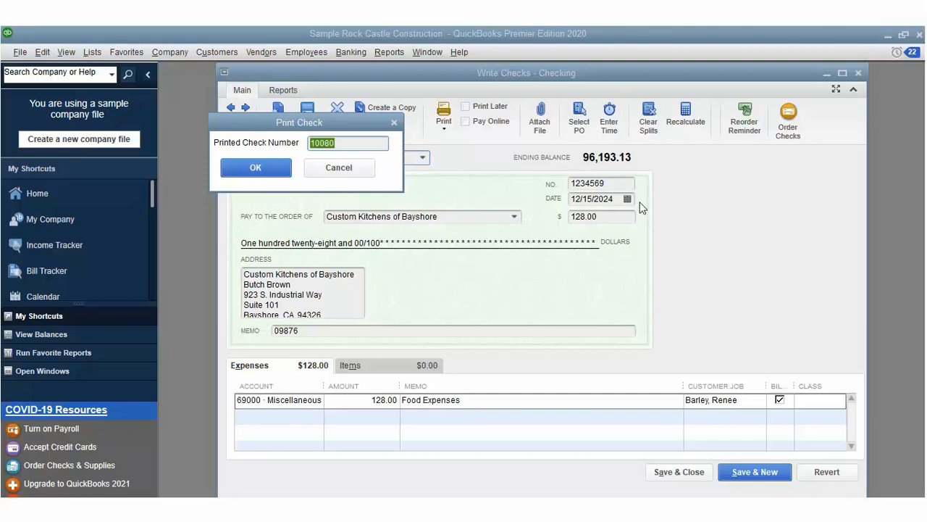
left_click(273, 165)
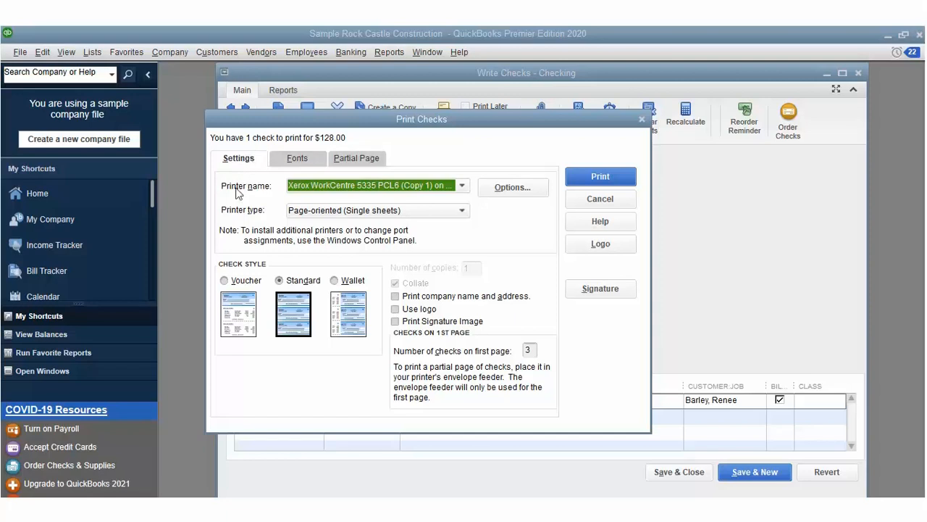
left_click(226, 280)
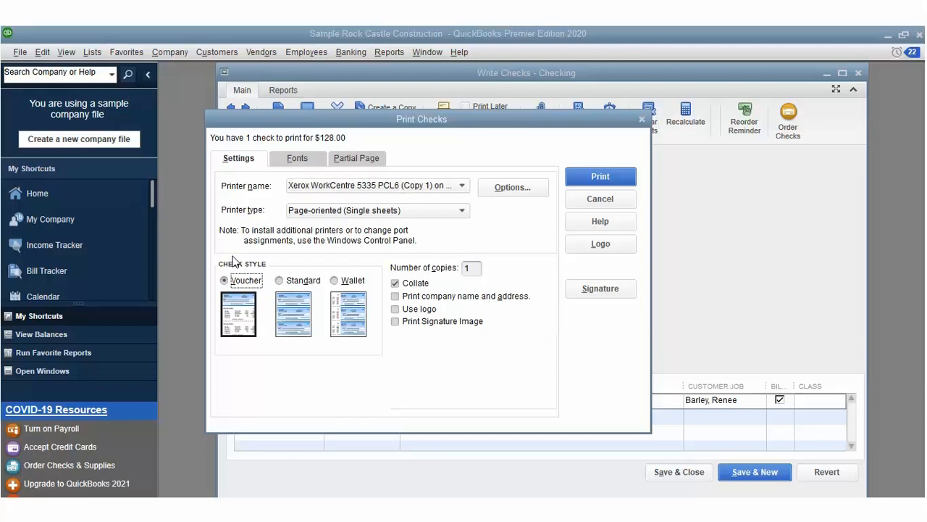
key("Right")
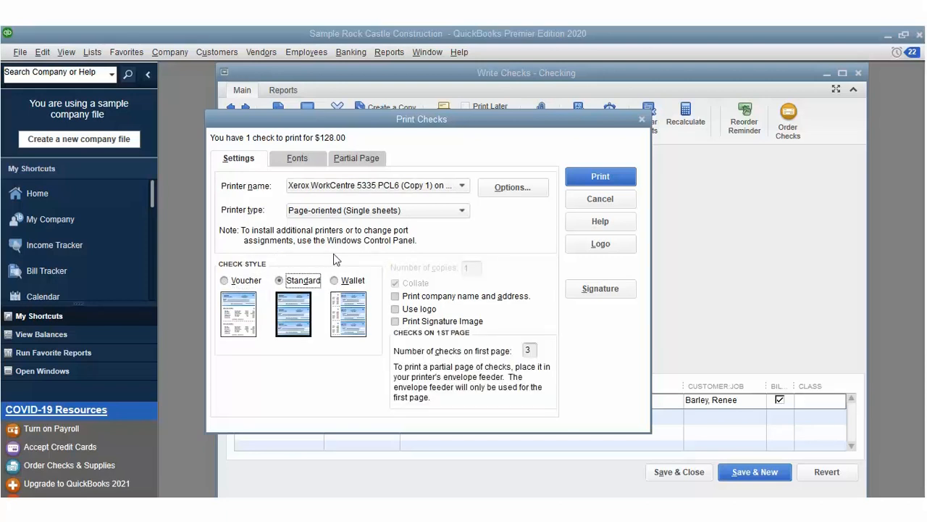
key("Right")
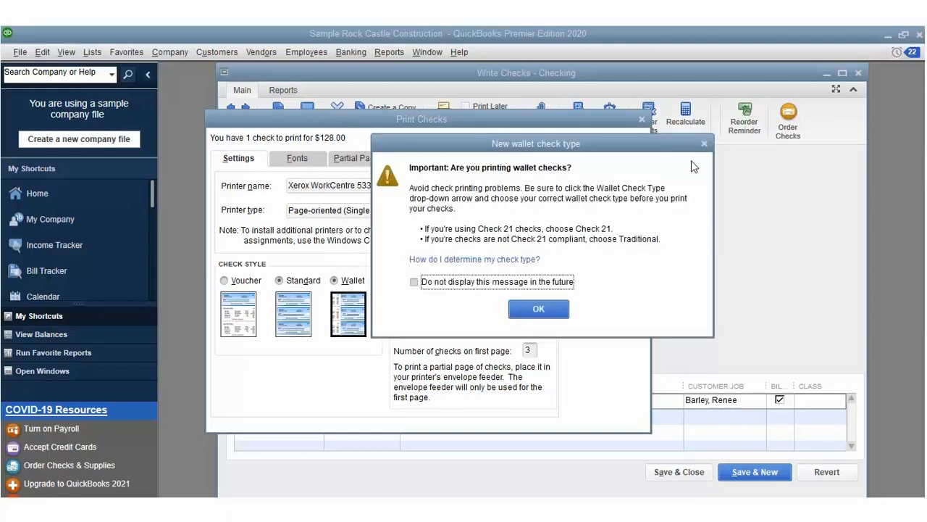
left_click(703, 143)
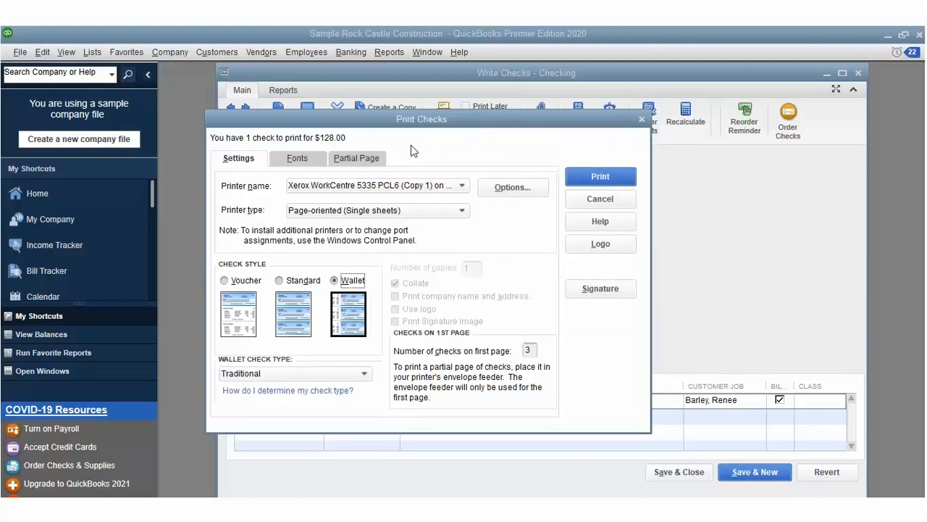
left_click(279, 280)
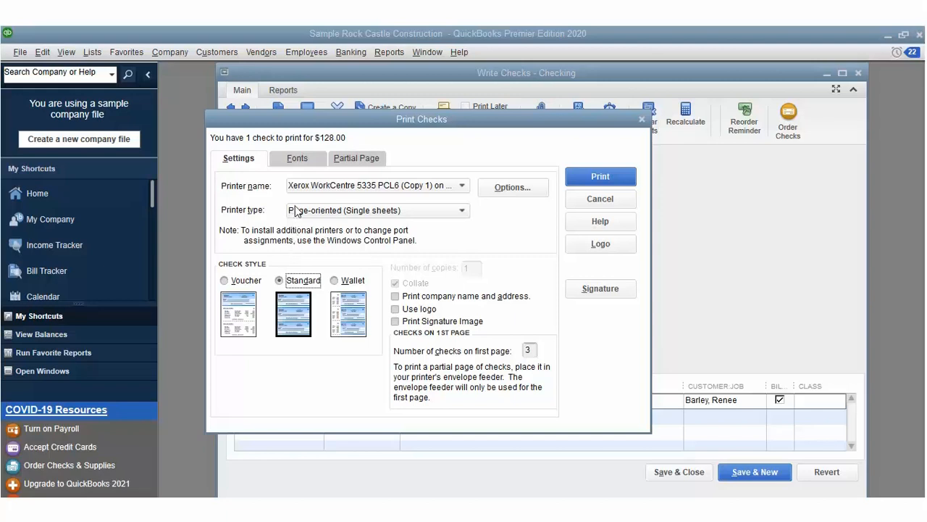
Step: Set the check font to Arial Special G1 Oblique and print the check
left_click(298, 157)
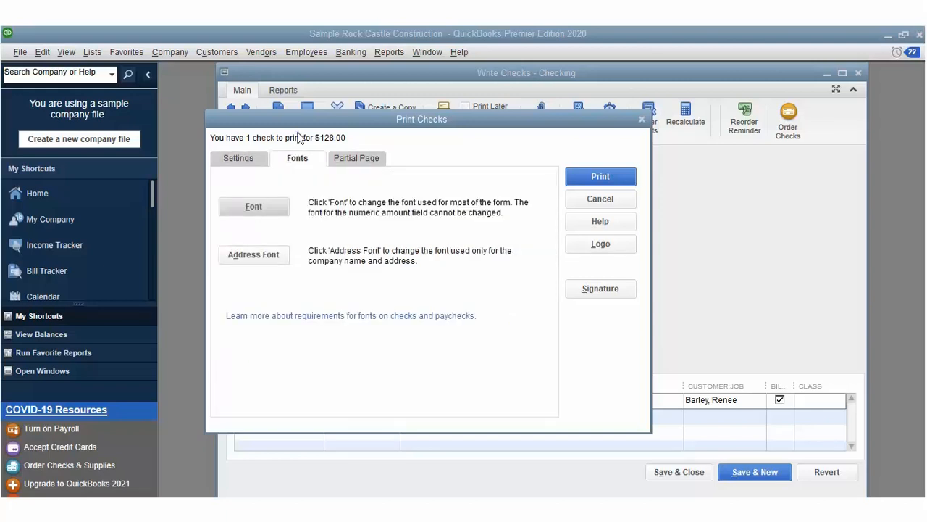
left_click(253, 207)
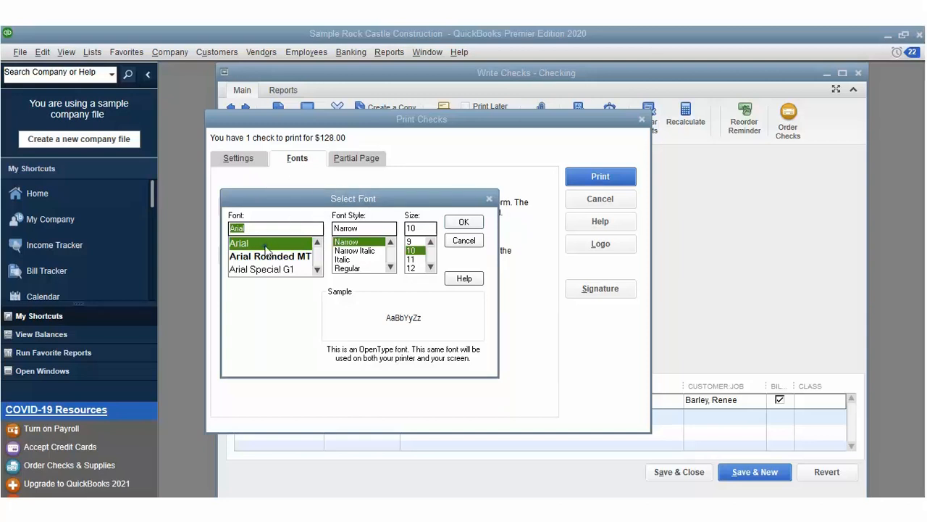
key("Down")
key("Down")
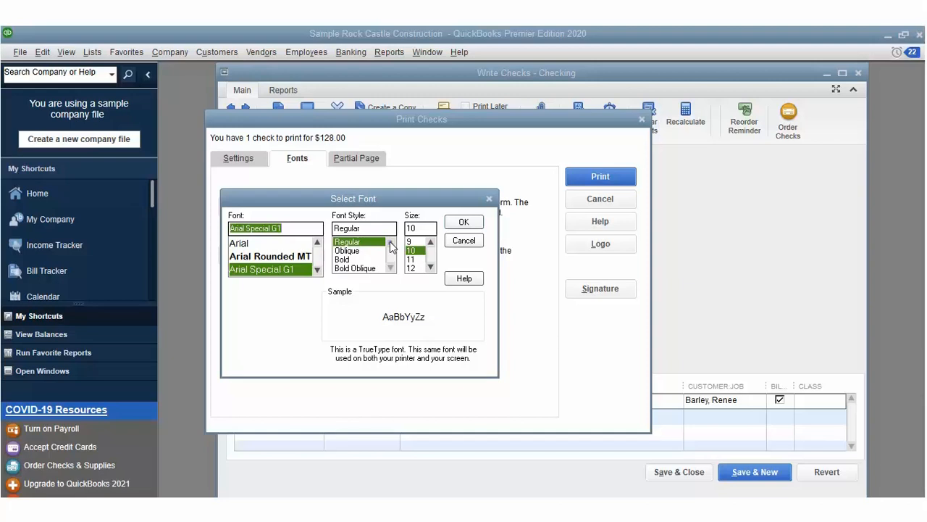
left_click(350, 229)
key("Down")
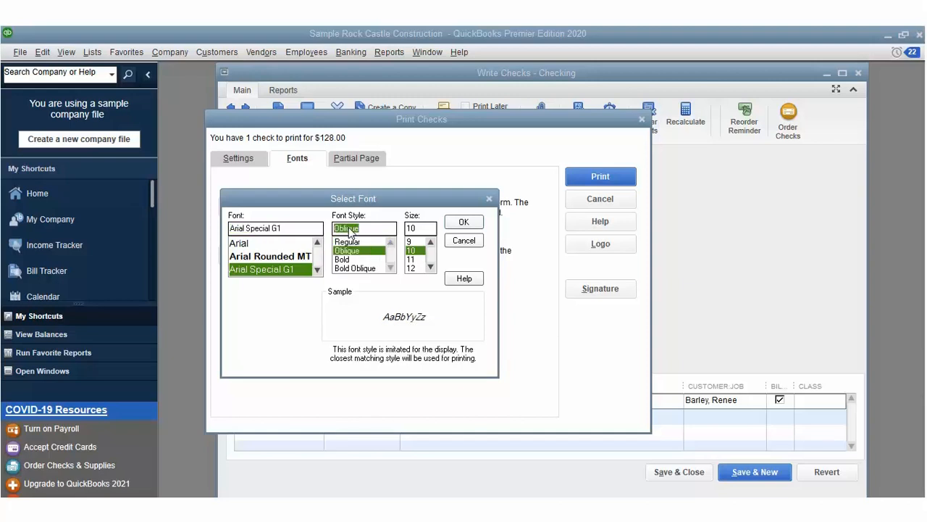
left_click(488, 198)
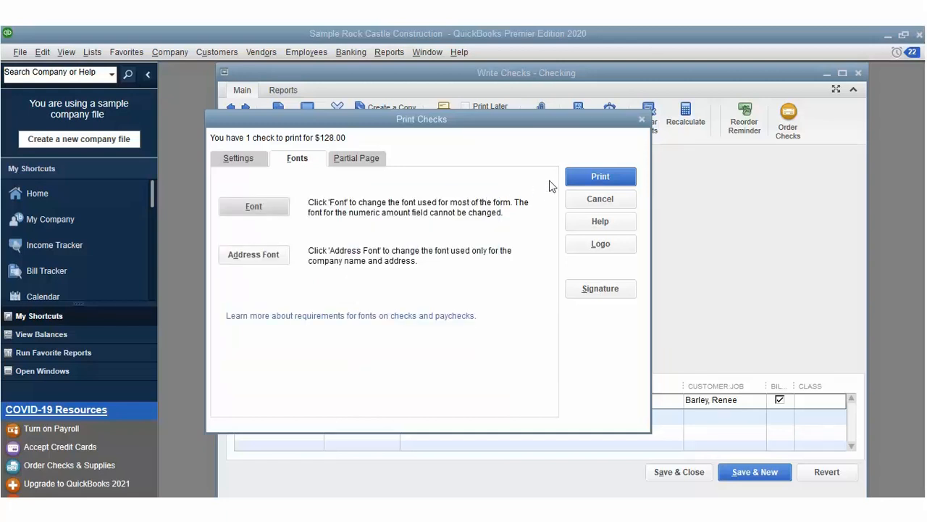
left_click(630, 175)
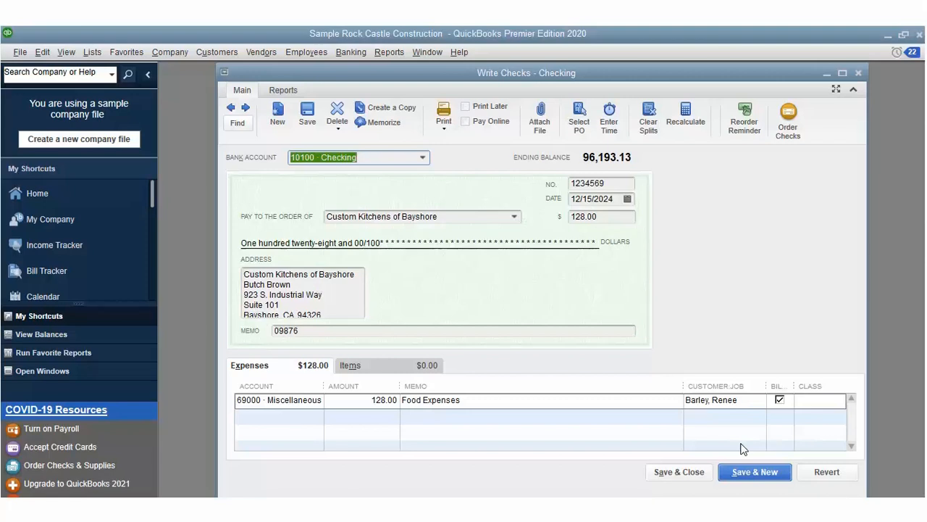
Step: Save the check and set up a transfer from 10100 Checking to 10400 Petty Cash
left_click(681, 470)
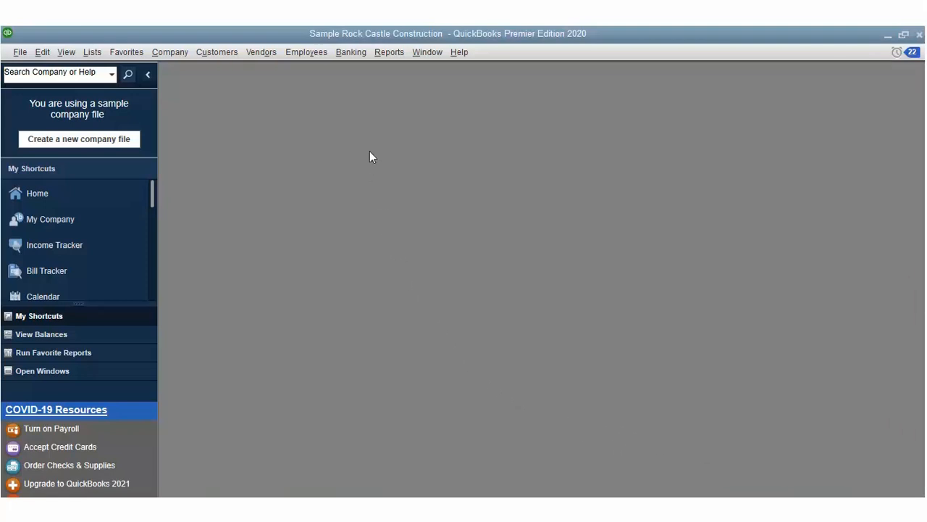
key("alt+b")
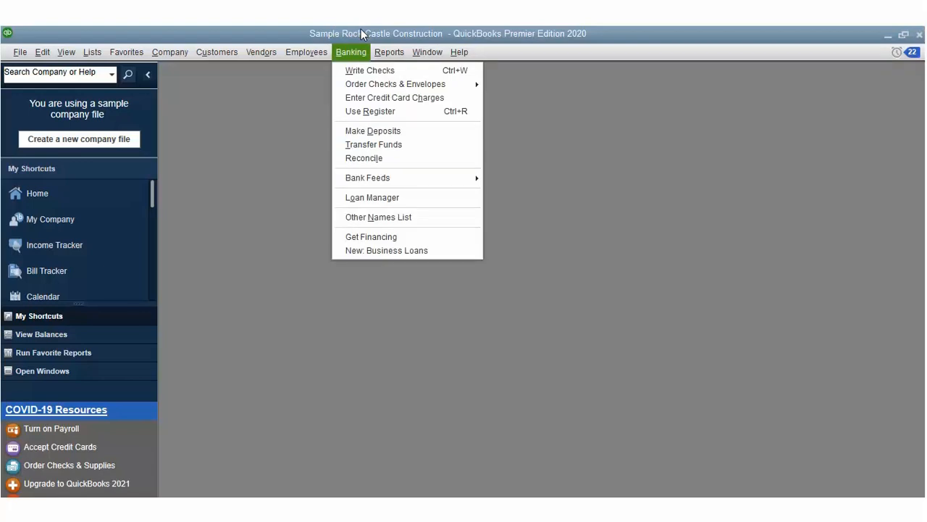
left_click(362, 144)
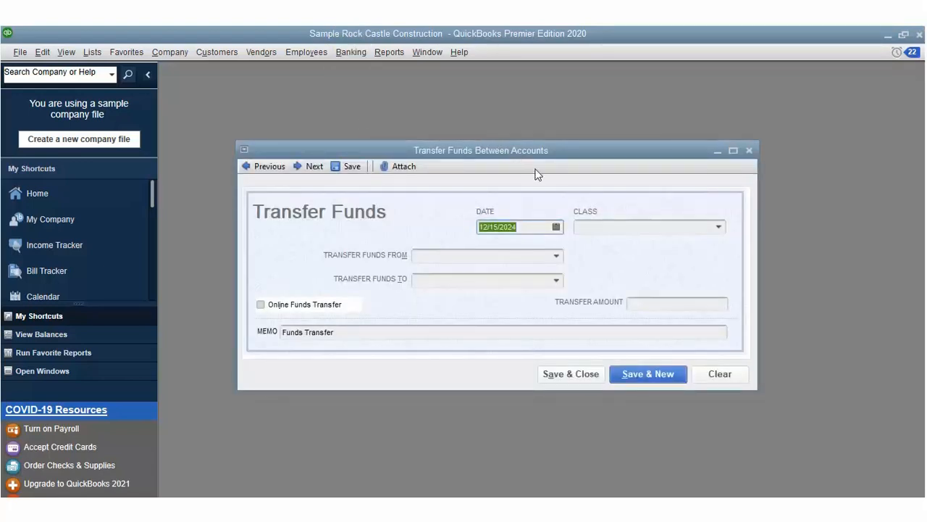
left_click(557, 233)
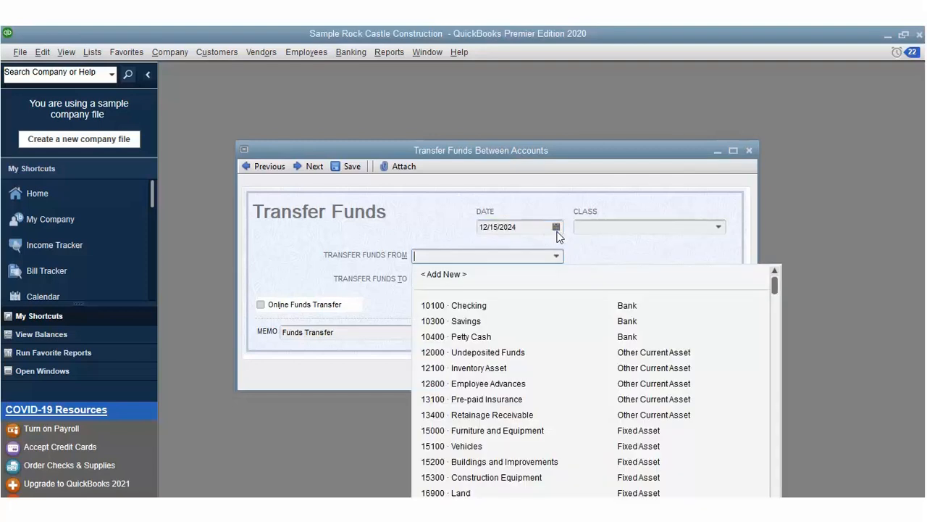
left_click(484, 281)
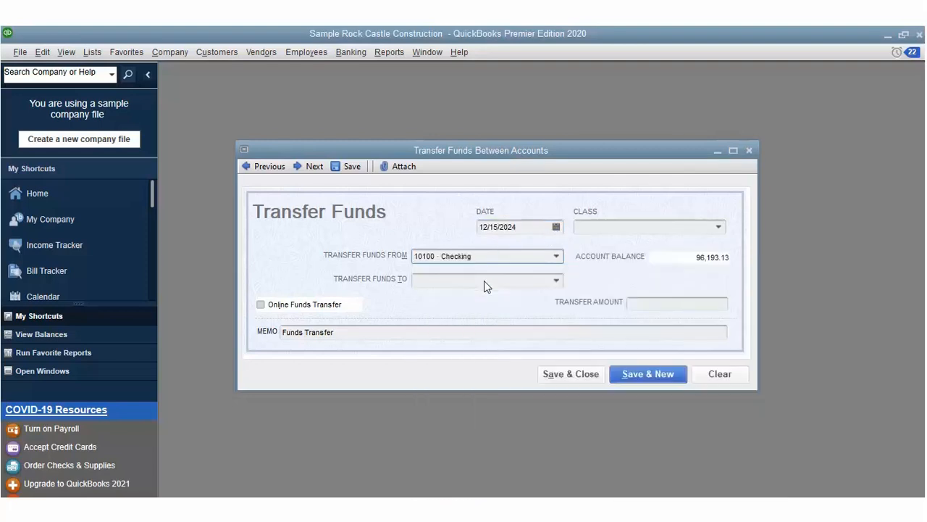
left_click(548, 275)
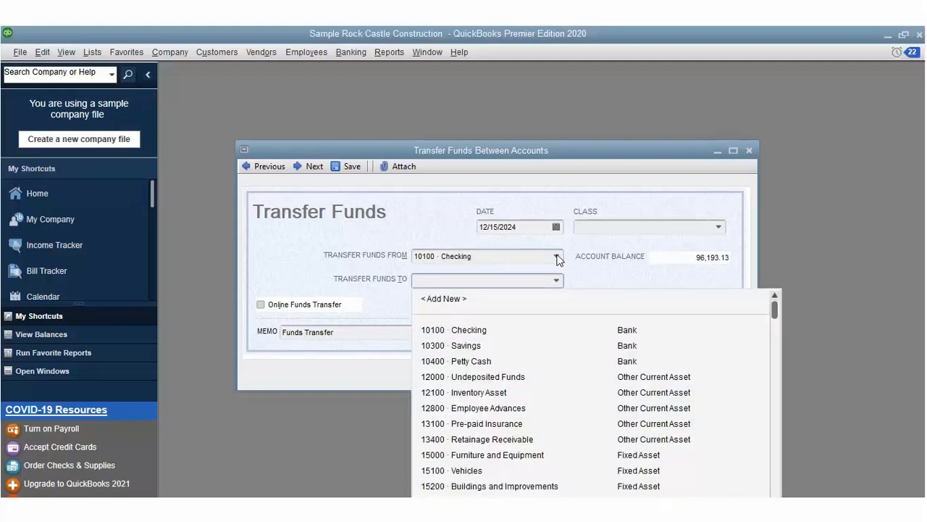
left_click(471, 341)
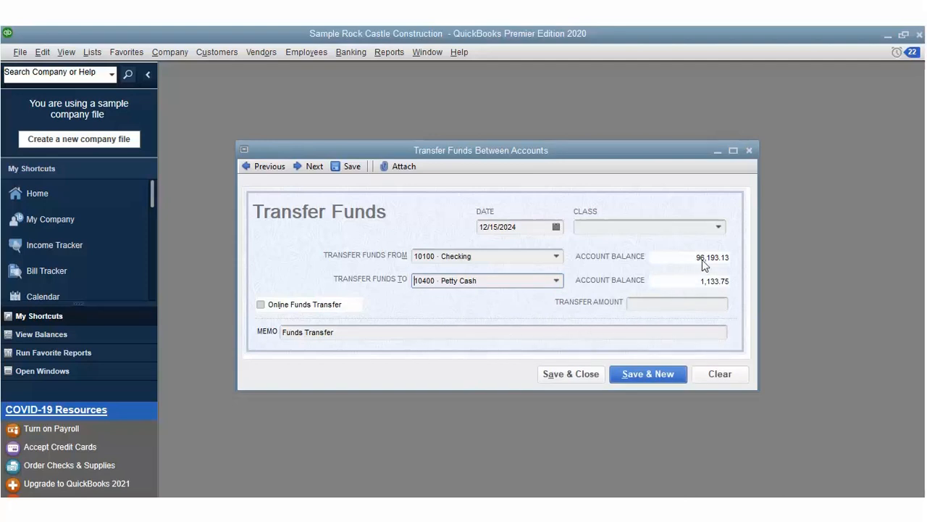
Step: Give the transfer class New Construction and amount 2,700.00, skip online transfer, and save it
left_click(718, 227)
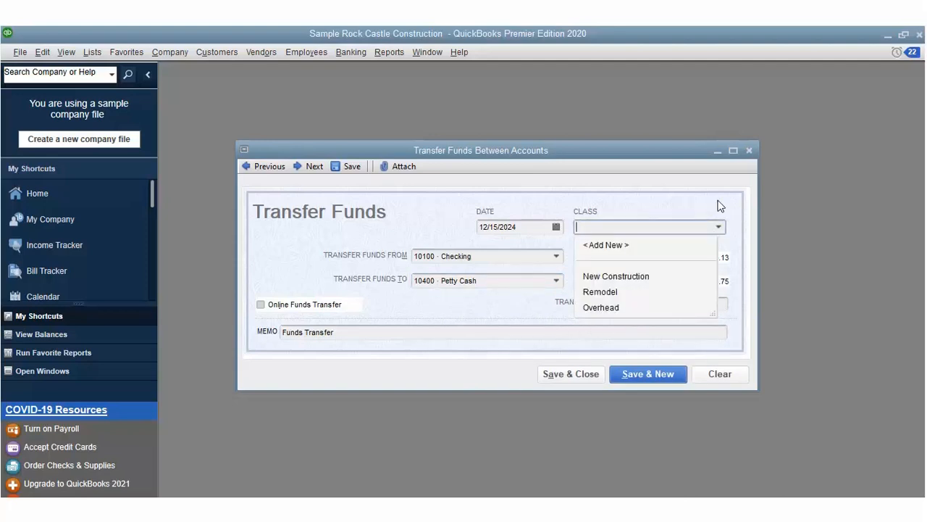
left_click(615, 254)
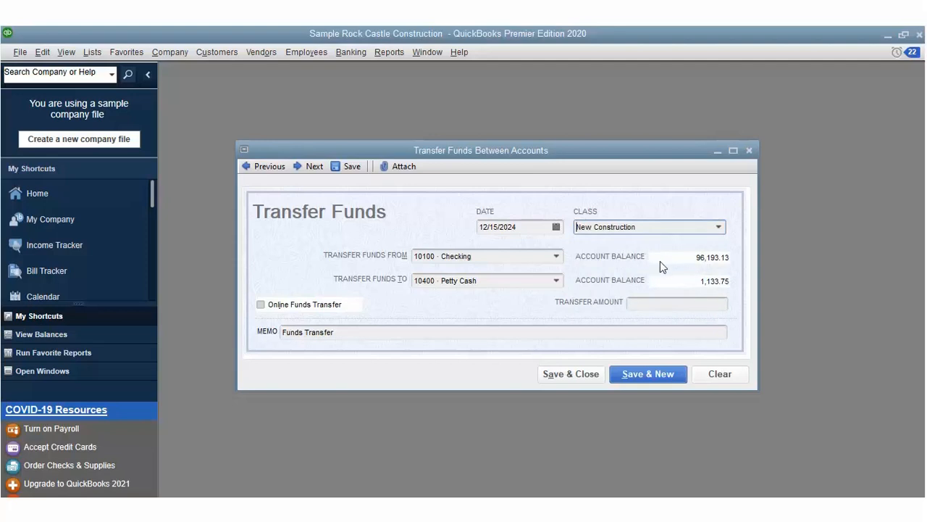
left_click(668, 303)
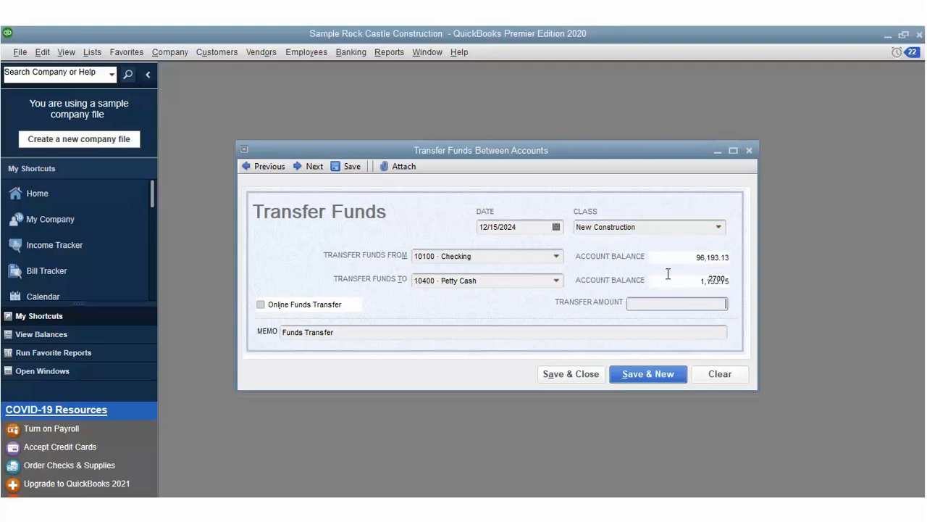
type("2700")
key("Tab")
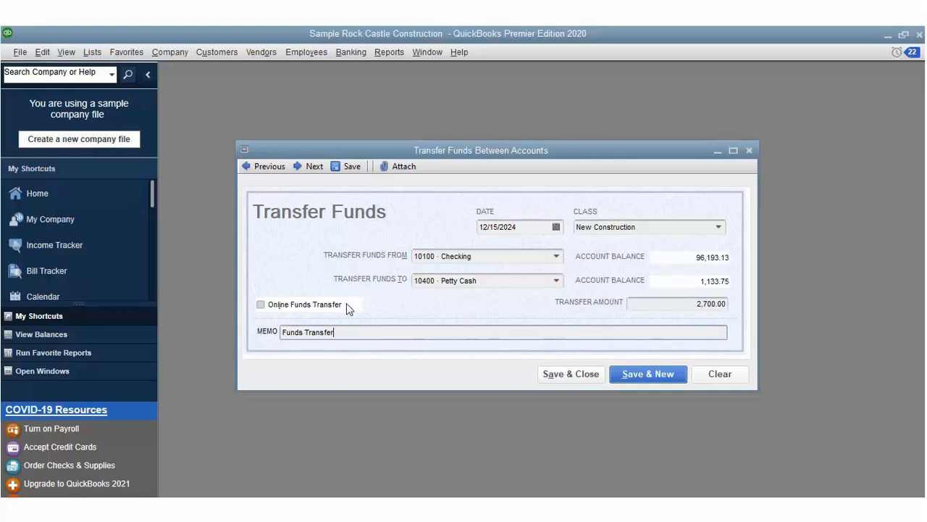
left_click(275, 303)
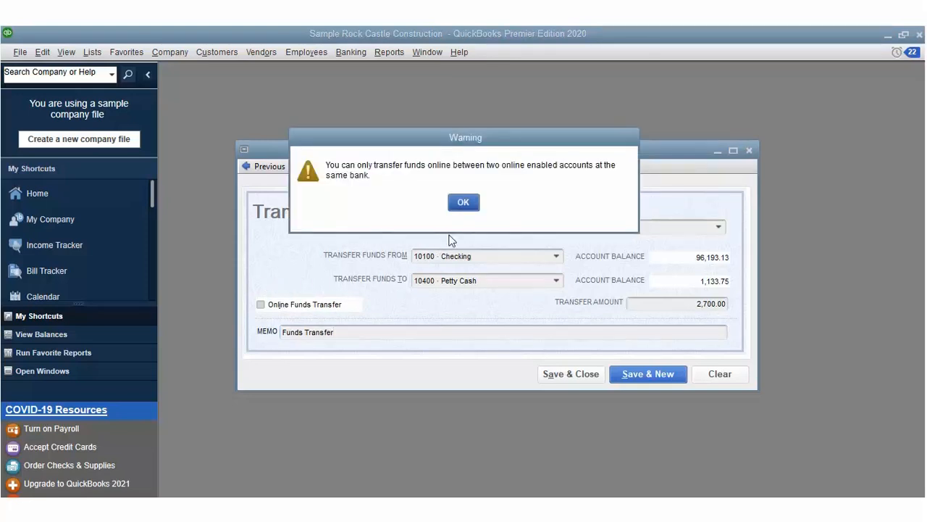
left_click(468, 206)
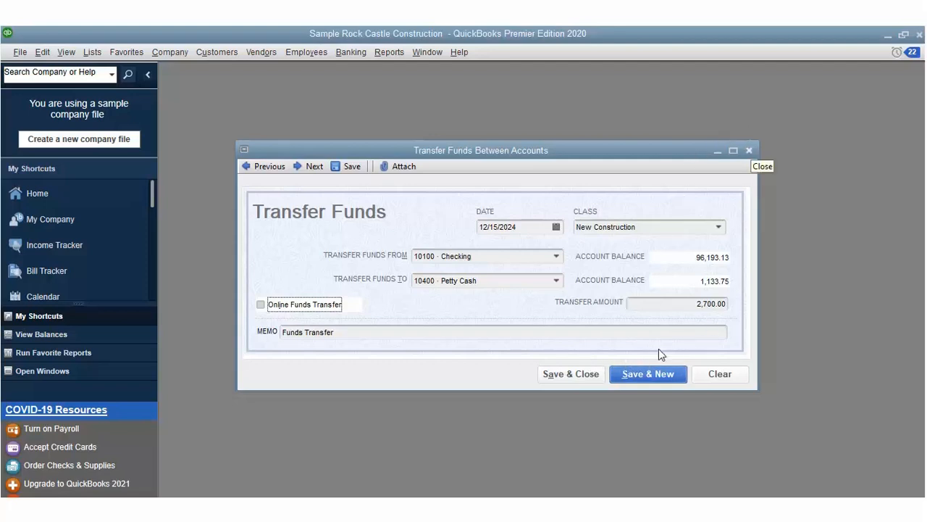
key("alt+a")
key("alt+n")
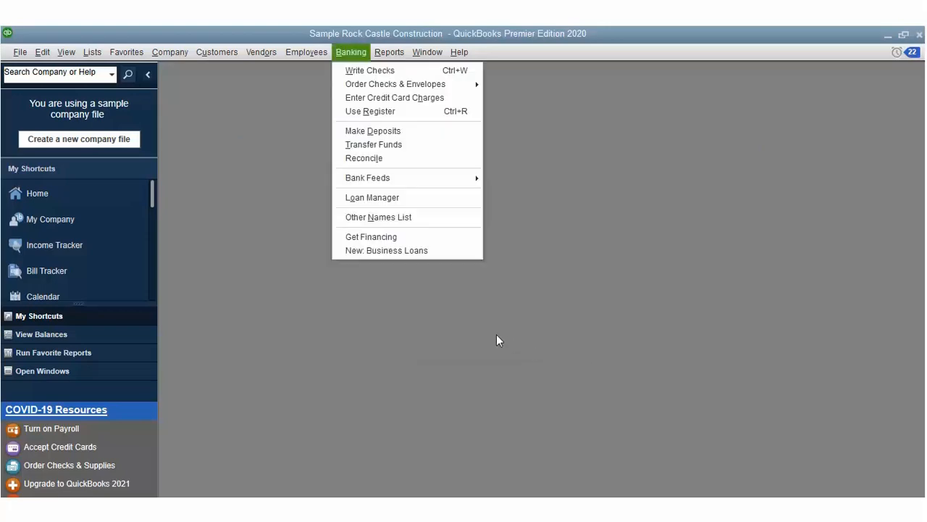
Step: Open the Custom Kitchens of Bayshore check from the Check Detail report
key("w")
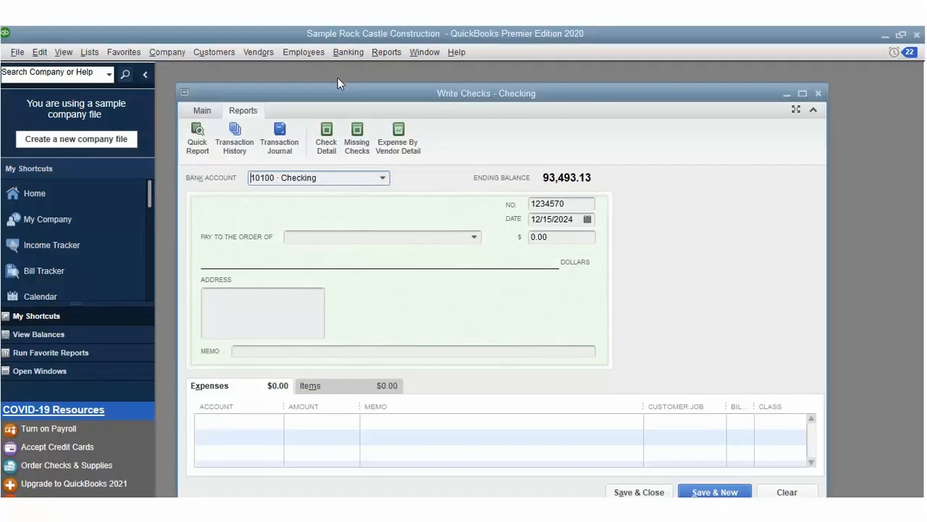
left_click(333, 134)
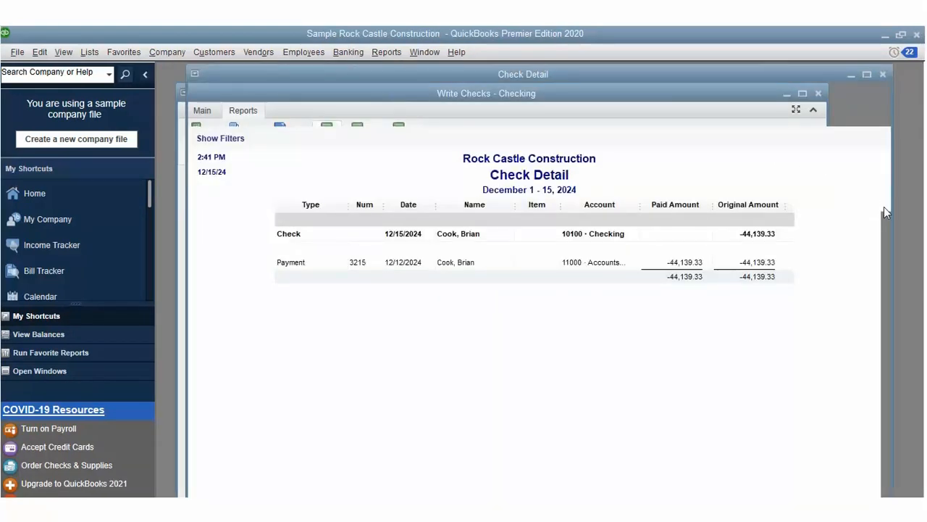
left_click_drag(885, 226, 892, 495)
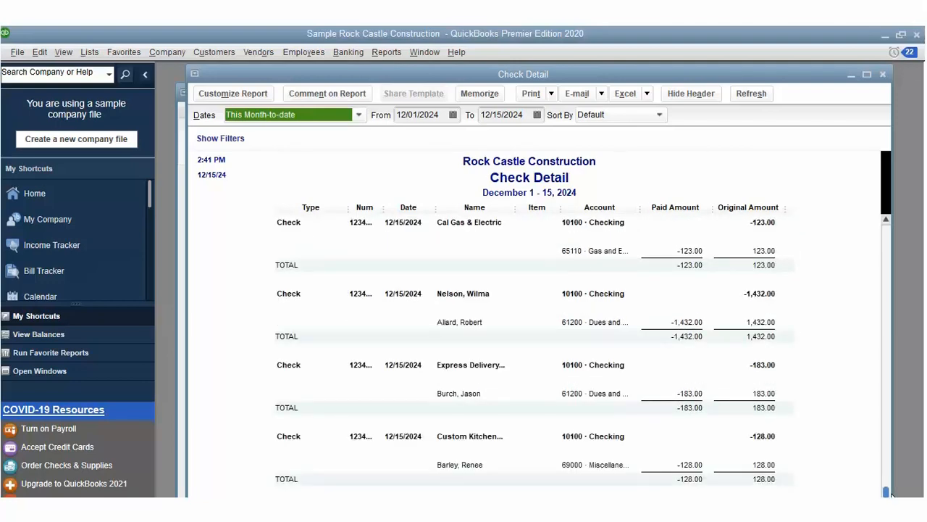
double_click(305, 412)
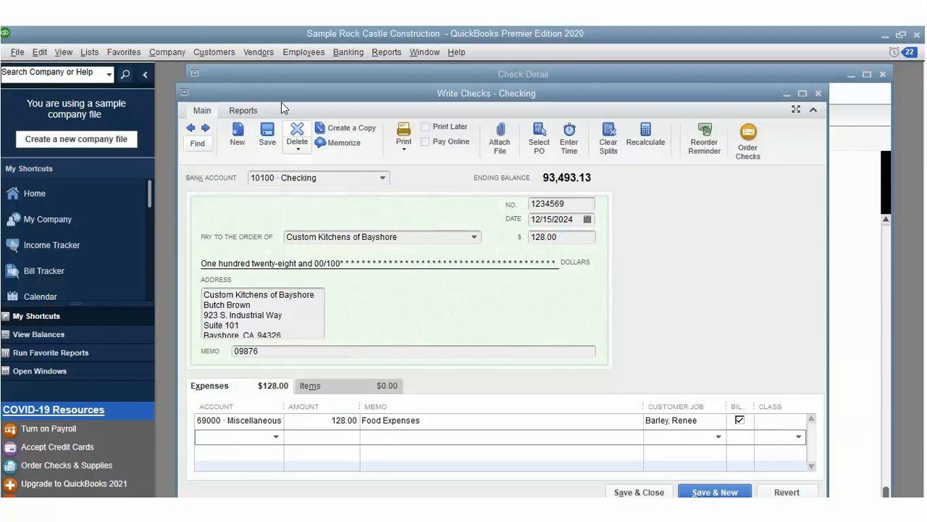
Step: Void the 128.00 check and save the change
left_click(297, 129)
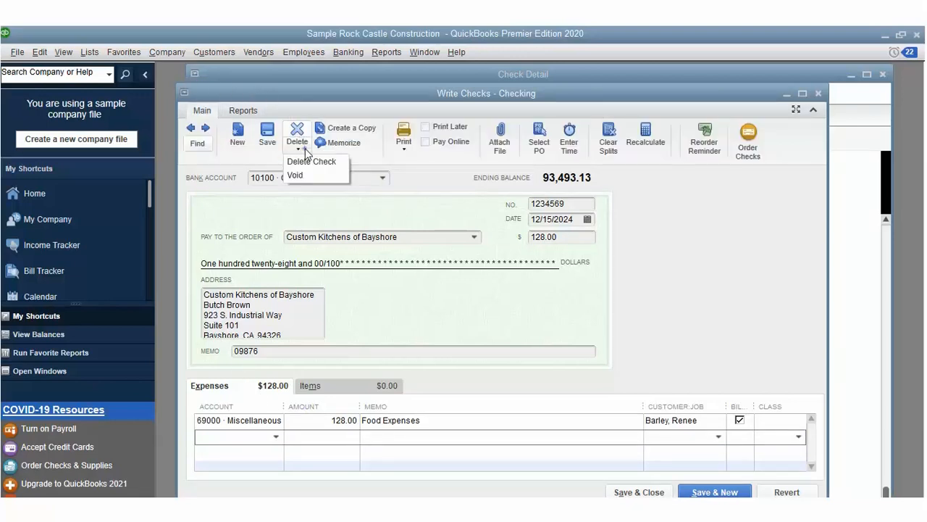
left_click(303, 174)
left_click(665, 472)
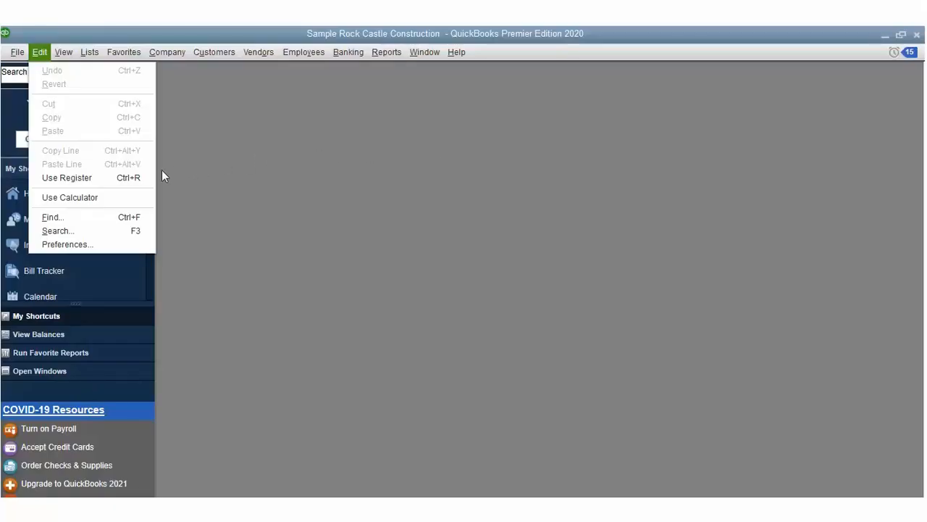
Step: Set company bill preferences: due 15 days after receipt, credits used automatically, discounts left off
left_click(68, 244)
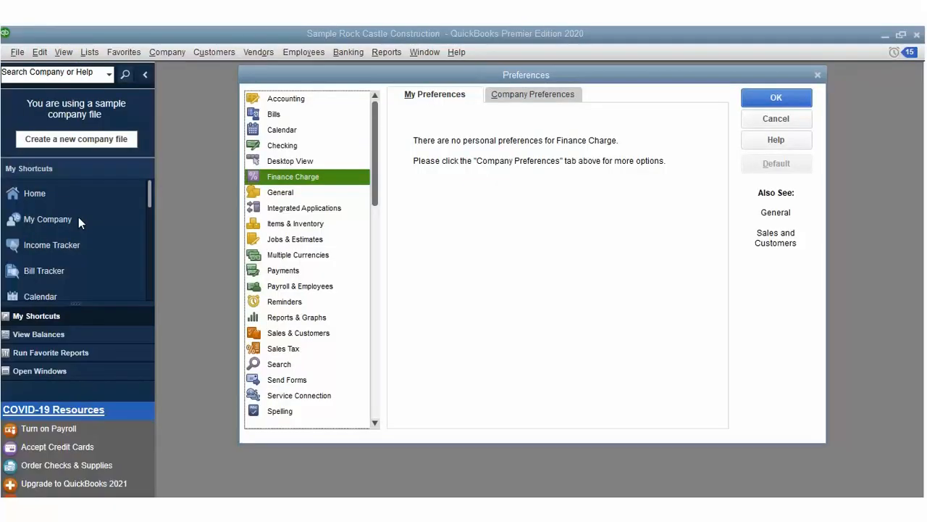
left_click(274, 114)
left_click(552, 94)
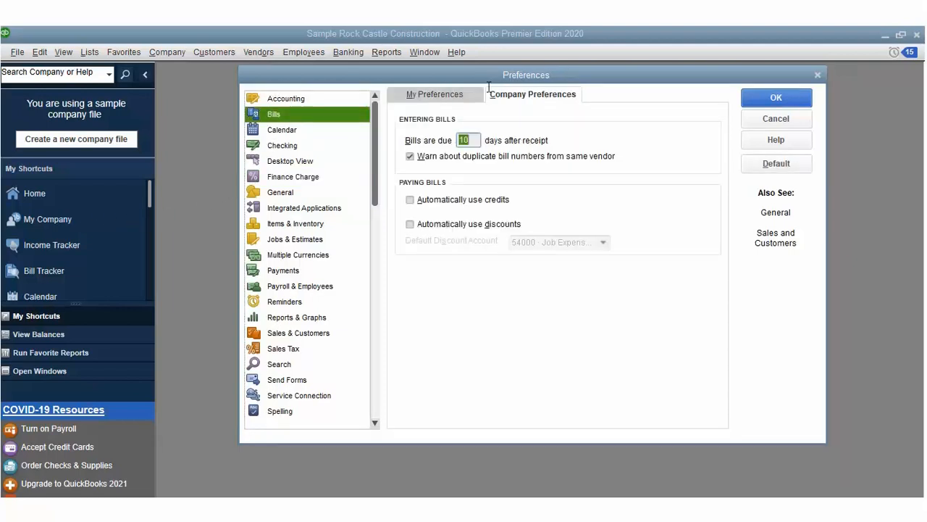
type("5")
left_click(410, 199)
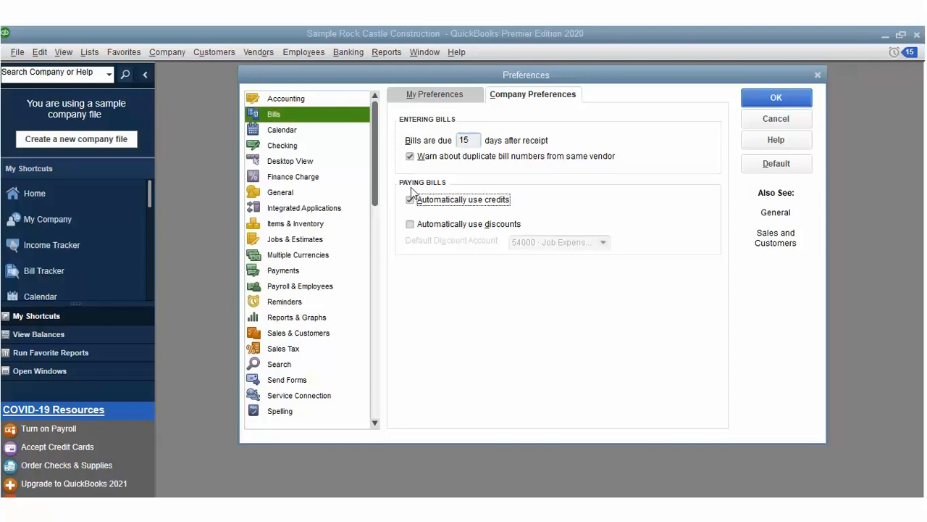
left_click(409, 224)
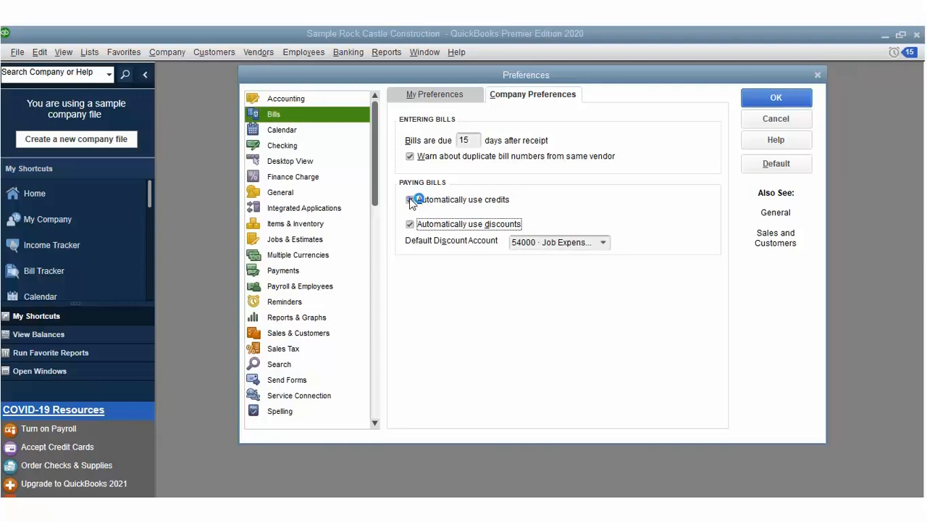
left_click(410, 224)
left_click(777, 96)
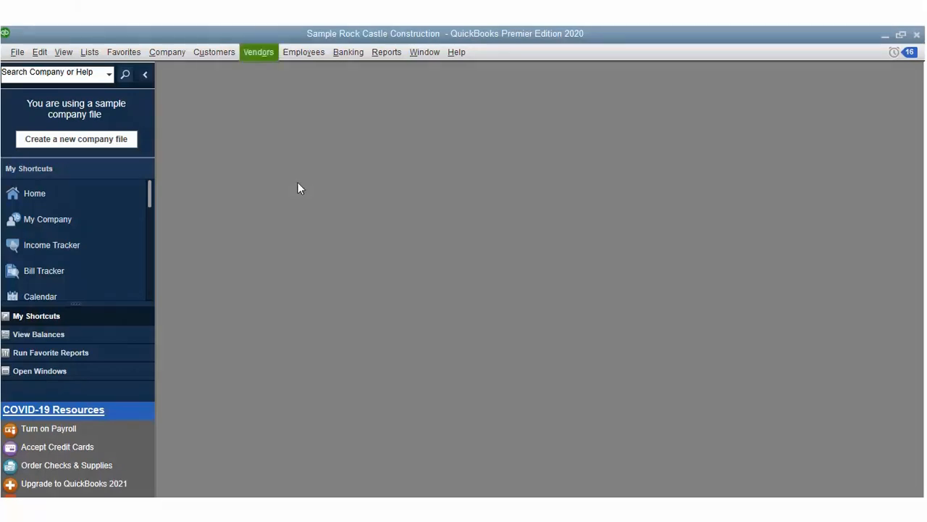
Step: Start a 213.00 bill from Bayshore CalOil Service with its reference number, due 01/15/2025
left_click(262, 53)
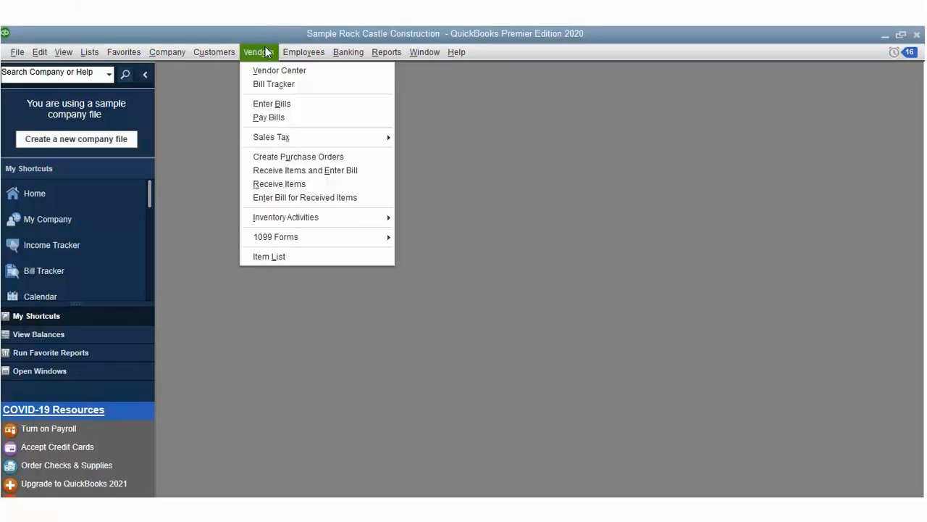
left_click(267, 79)
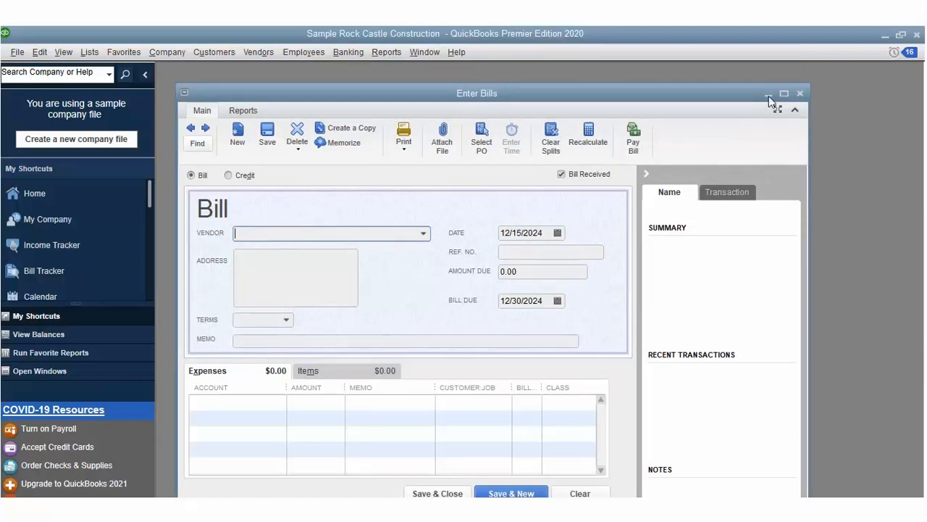
left_click(784, 93)
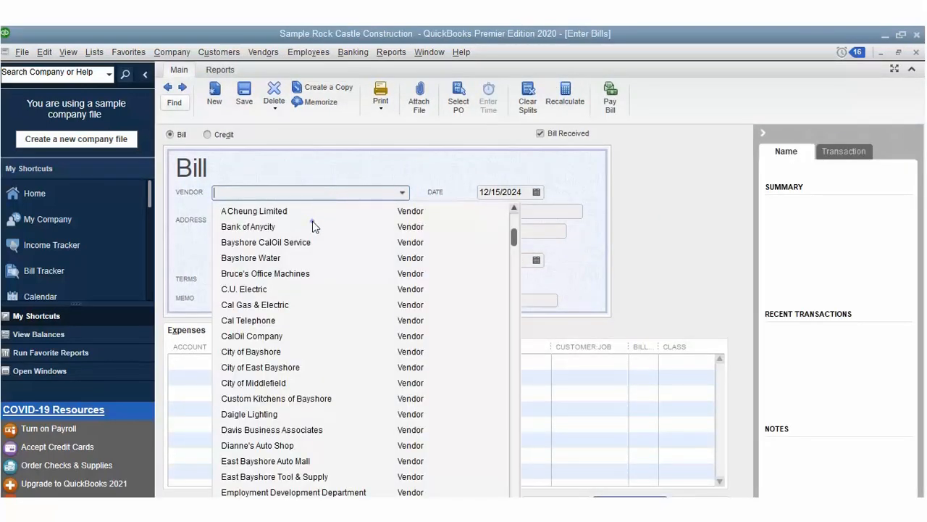
left_click(313, 238)
key("Tab")
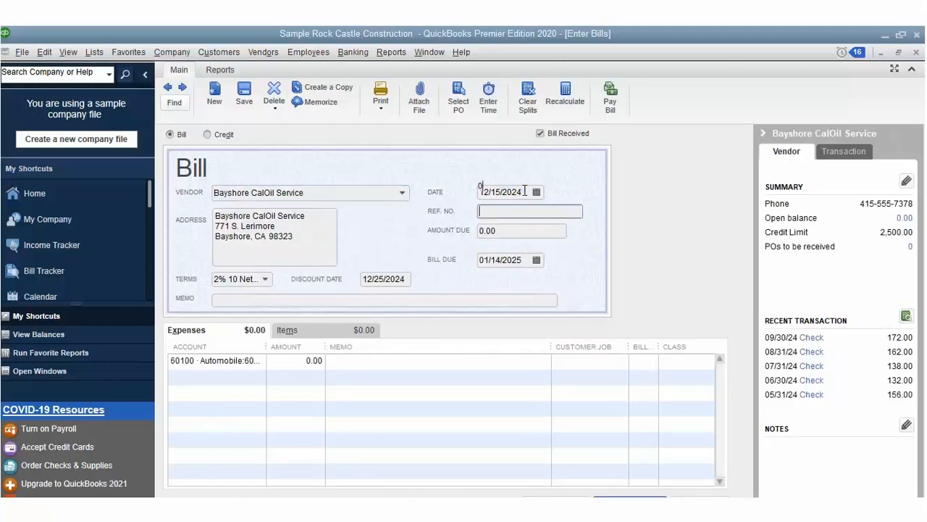
type("098765241")
key("Tab")
type("213")
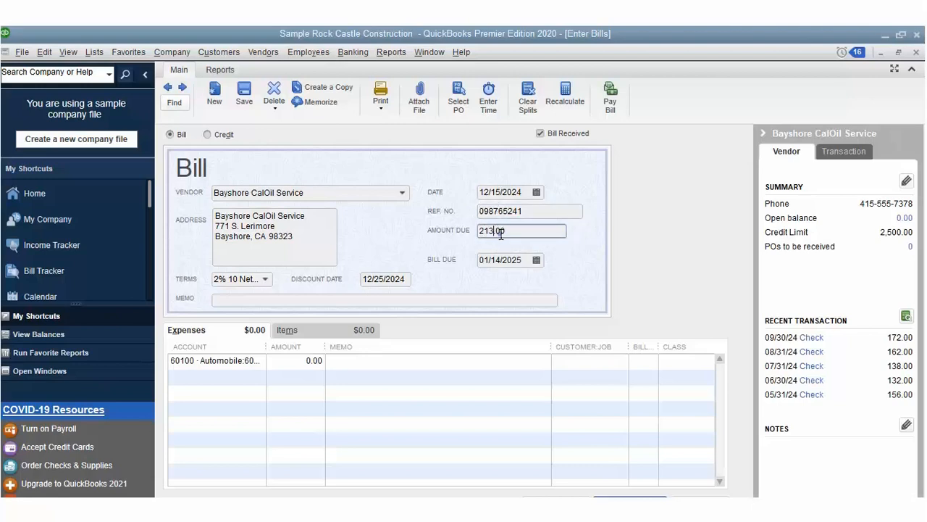
key("Tab")
key("alt+Down")
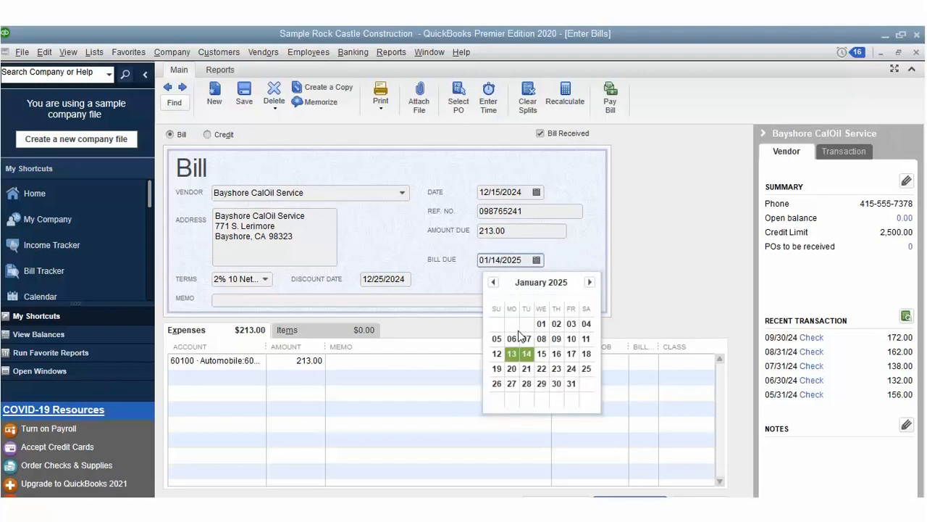
left_click(541, 352)
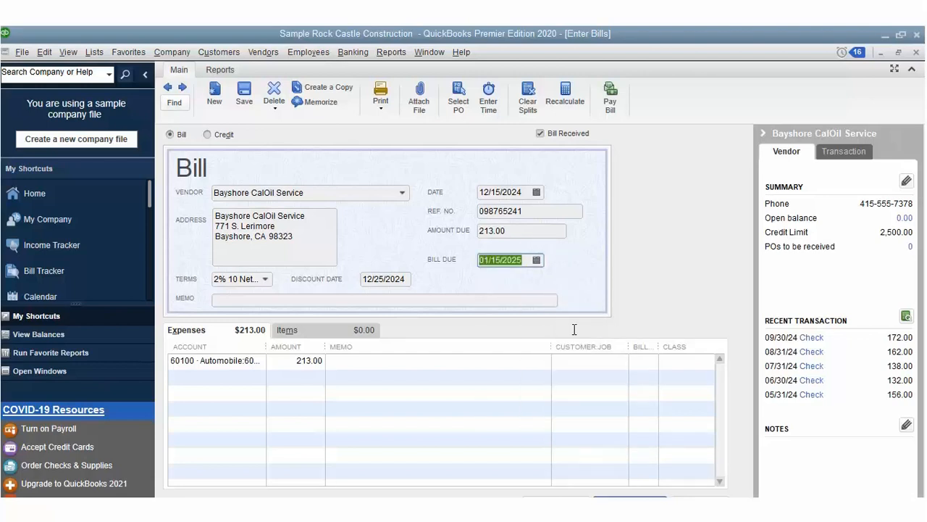
Step: Charge the expense line to a customer job with class Remodel and save the bill
left_click(590, 359)
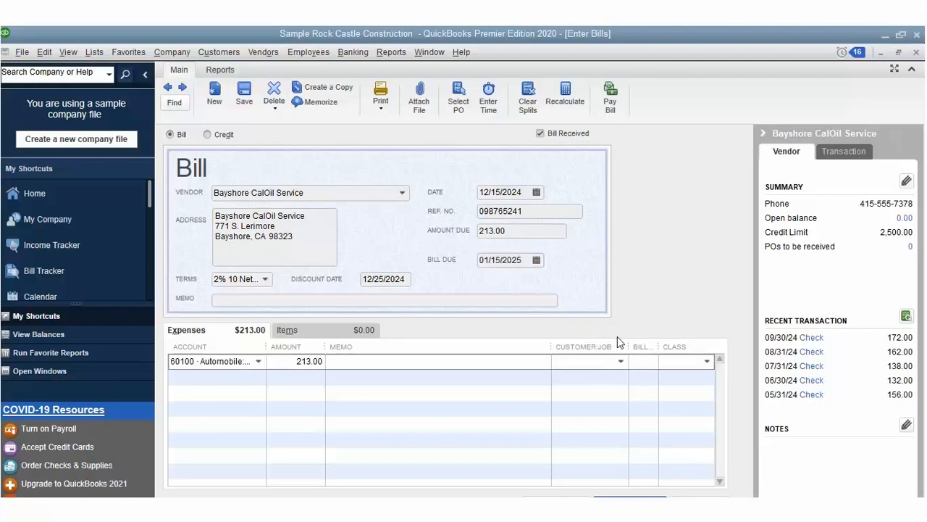
left_click(621, 361)
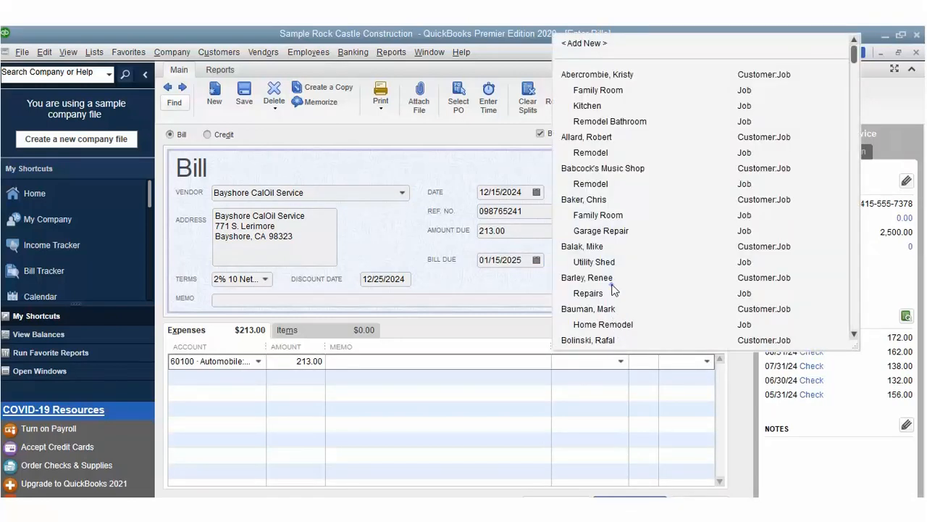
left_click(612, 308)
left_click(704, 361)
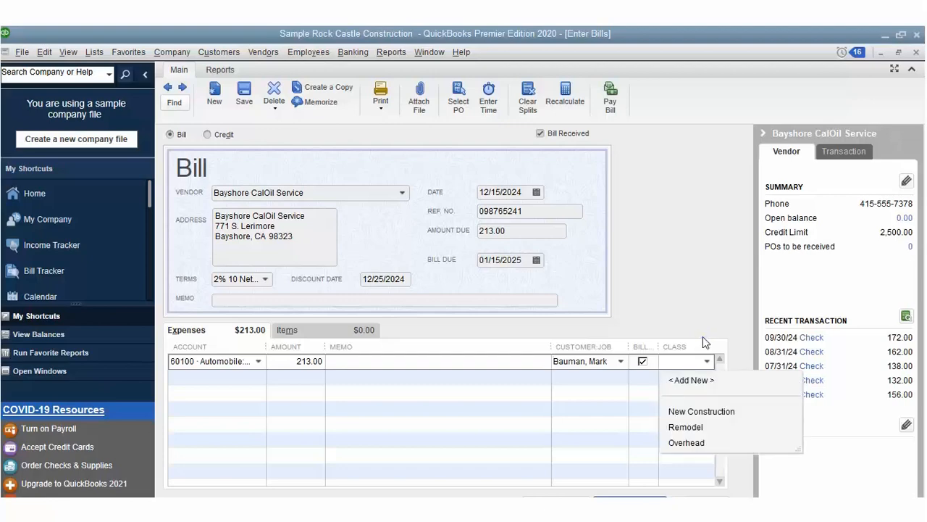
left_click(685, 427)
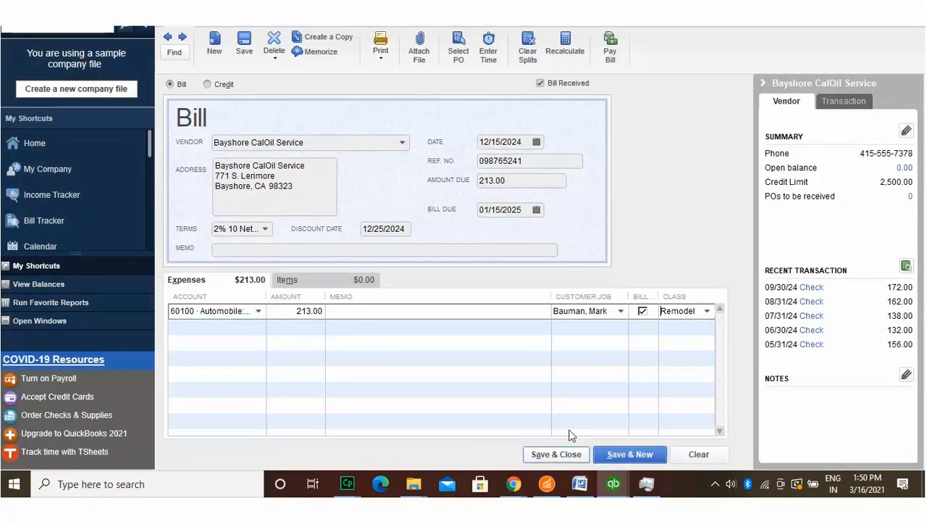
left_click(565, 452)
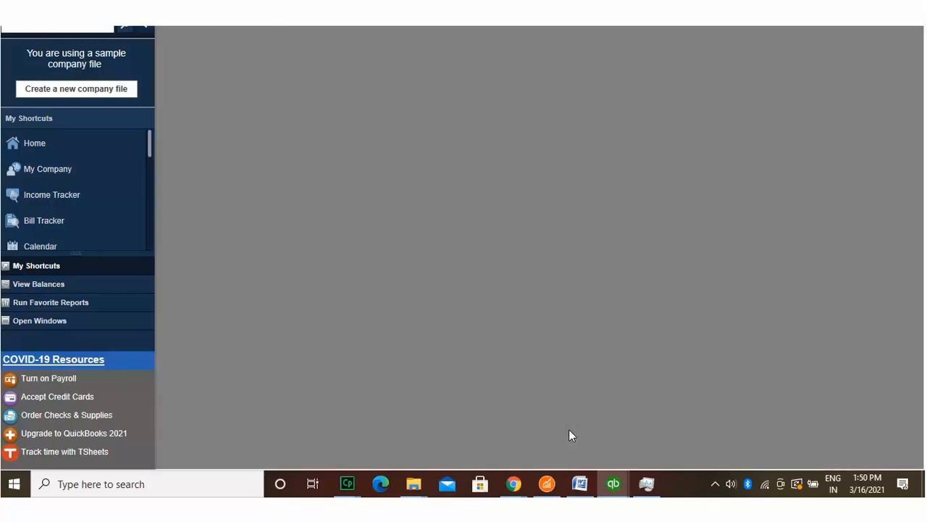
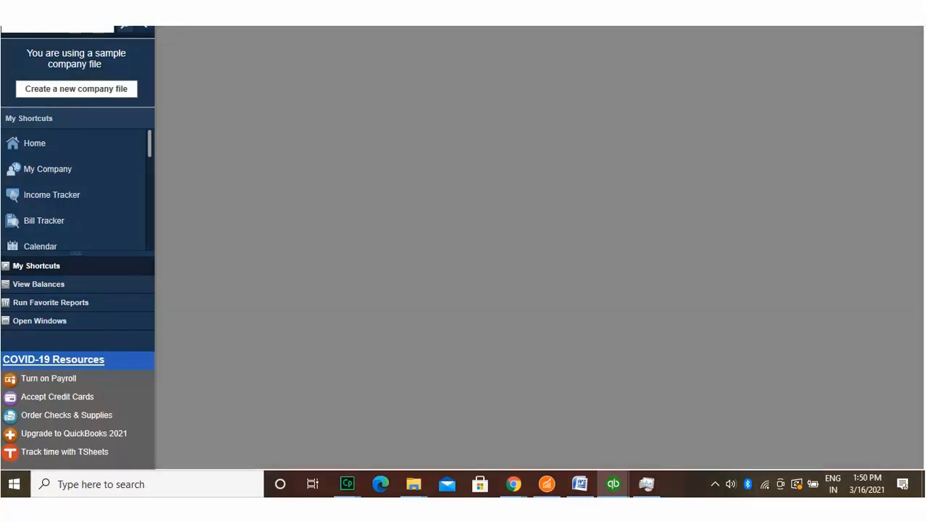
Step: Open Pay Bills from the Vendors menu and mark the Bayshore CalOil bill for payment
left_click(268, 51)
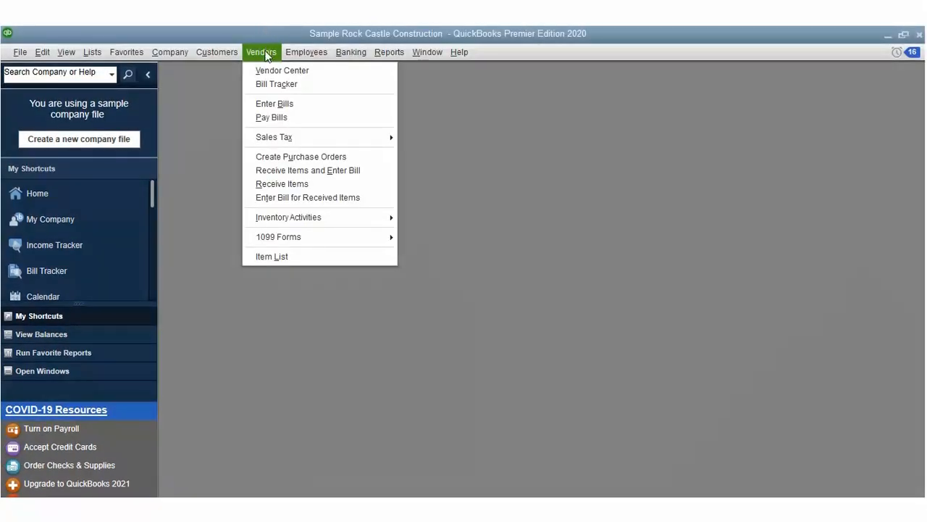
key("p")
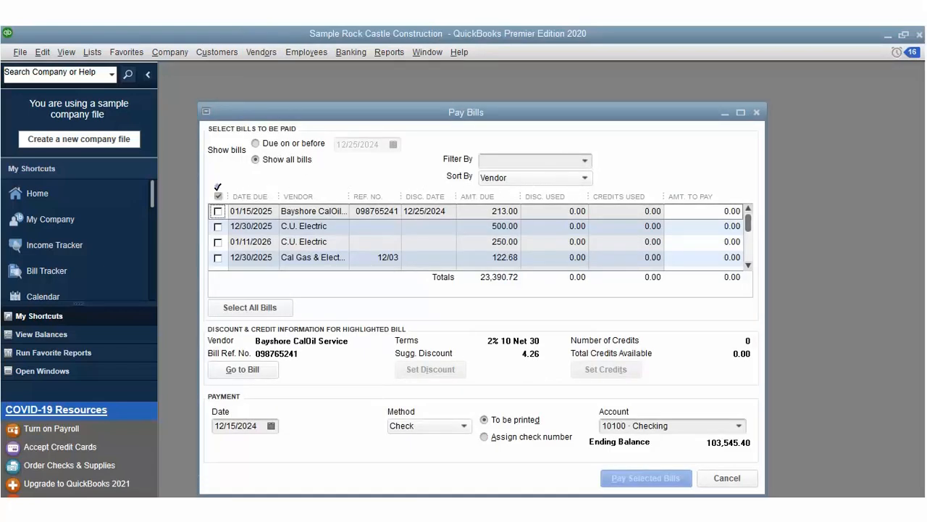
key("space")
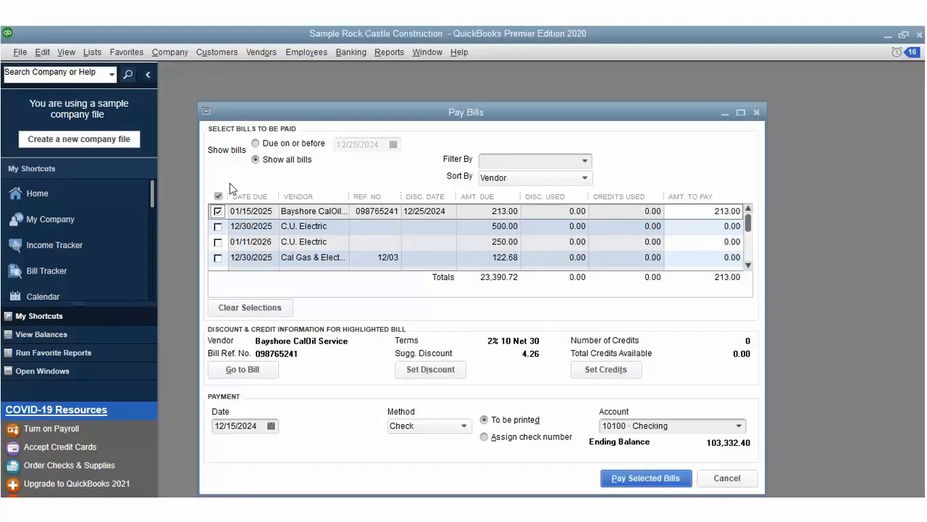
Step: Show only bills due on or before 12/31/2024, then switch back to all bills
left_click(256, 143)
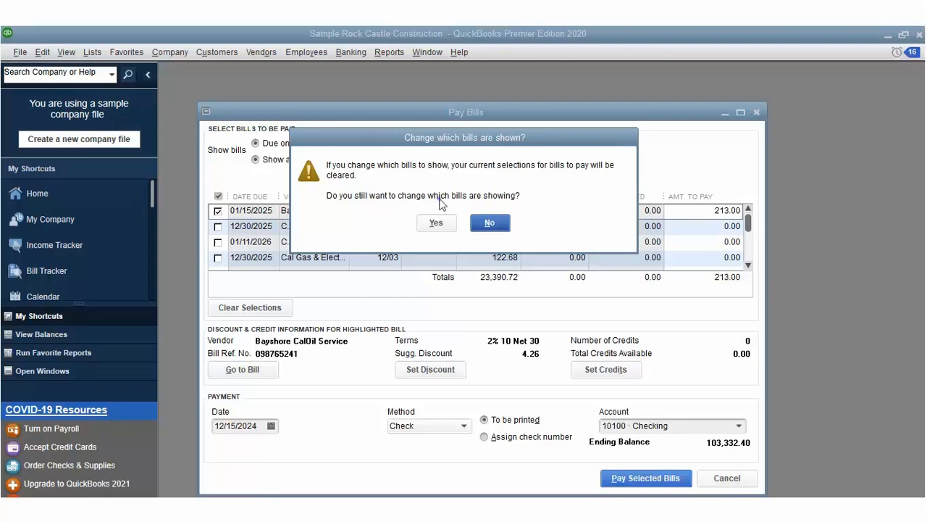
key("y")
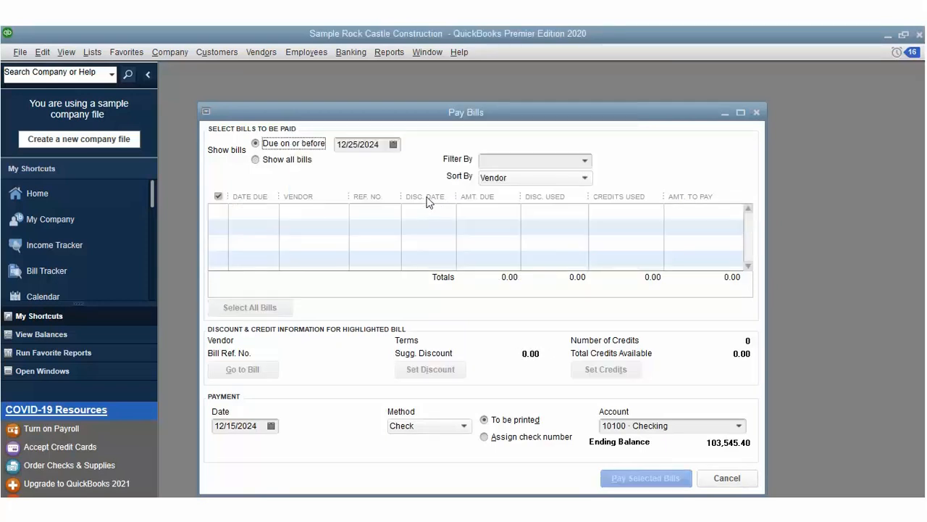
left_click(393, 144)
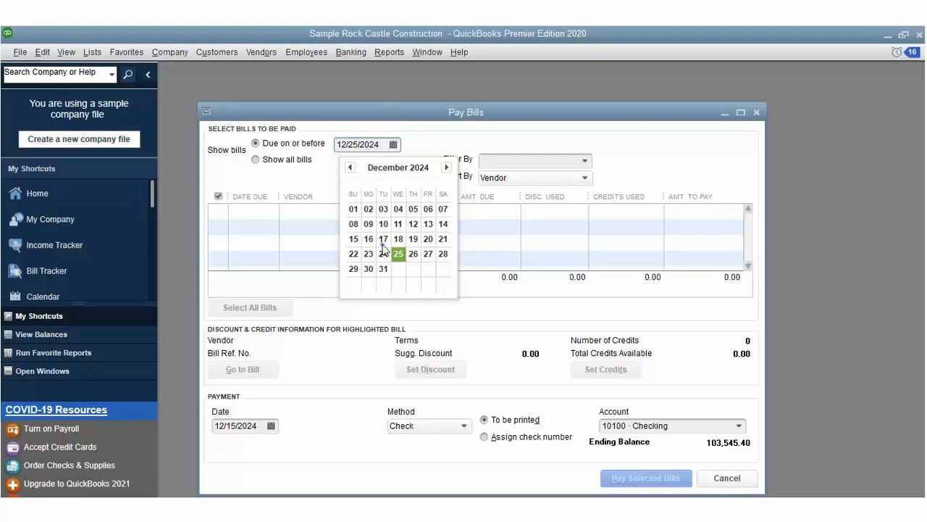
left_click(383, 268)
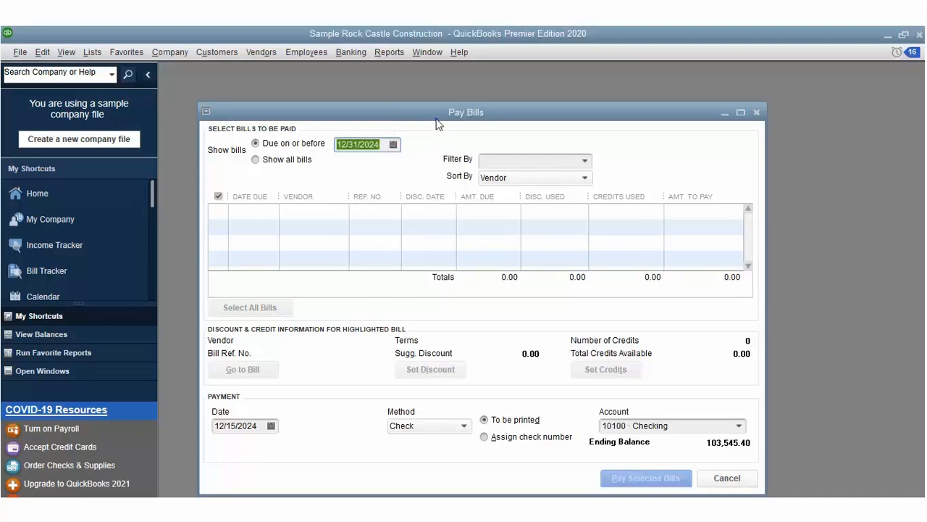
left_click(255, 159)
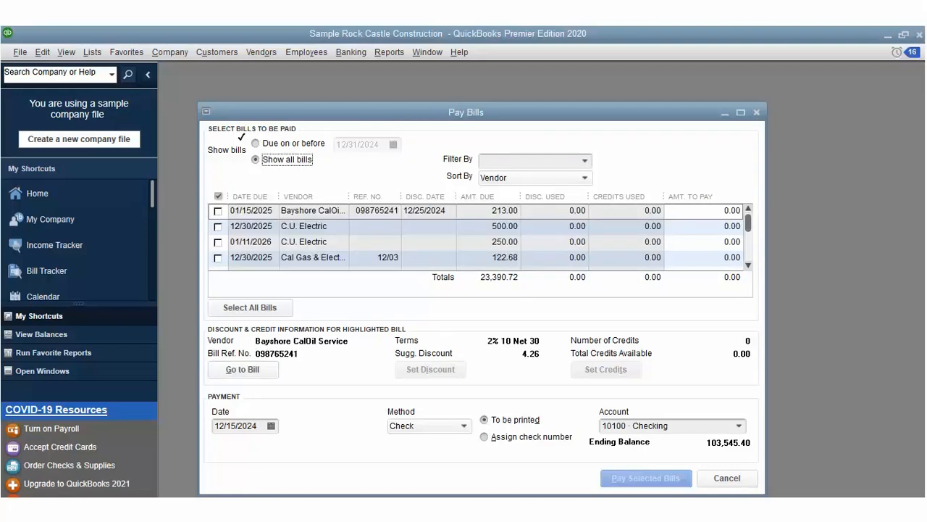
Step: Mark the C.U. Electric 500.00 bill for payment
left_click(218, 226)
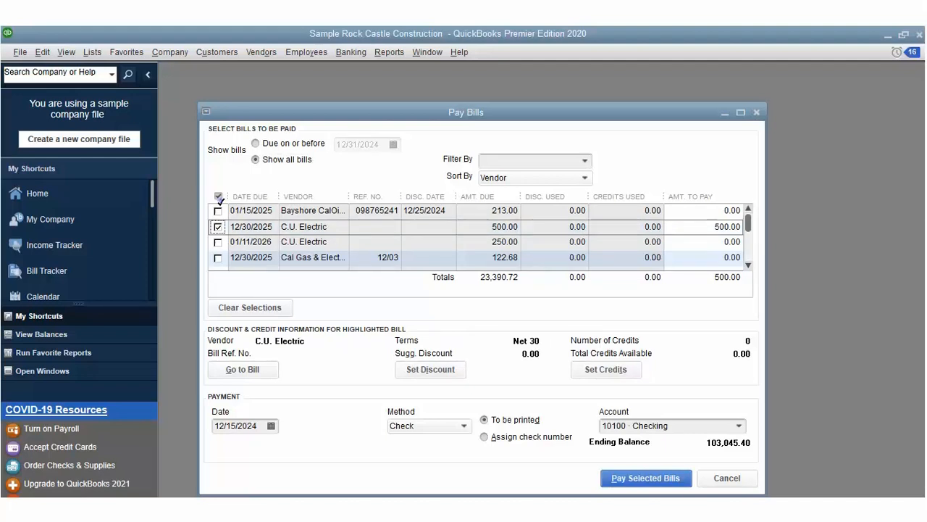
left_click(218, 197)
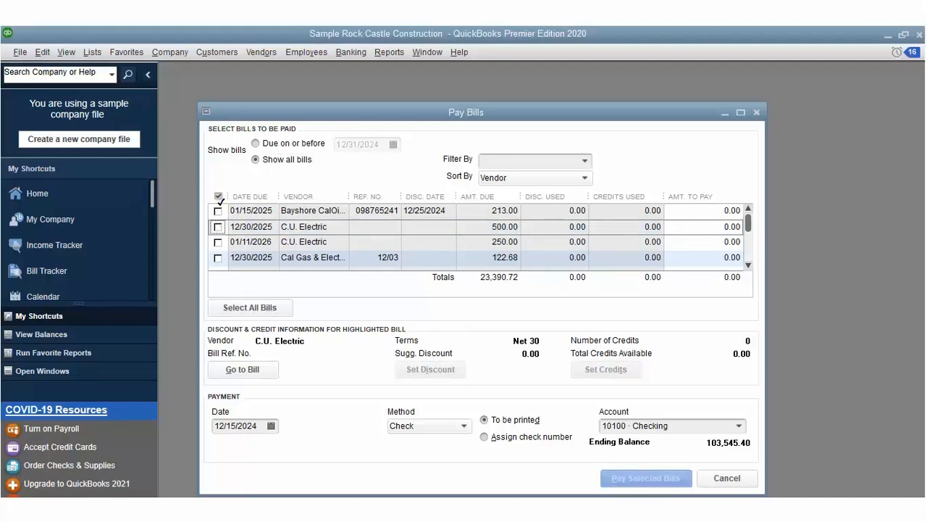
left_click(219, 198)
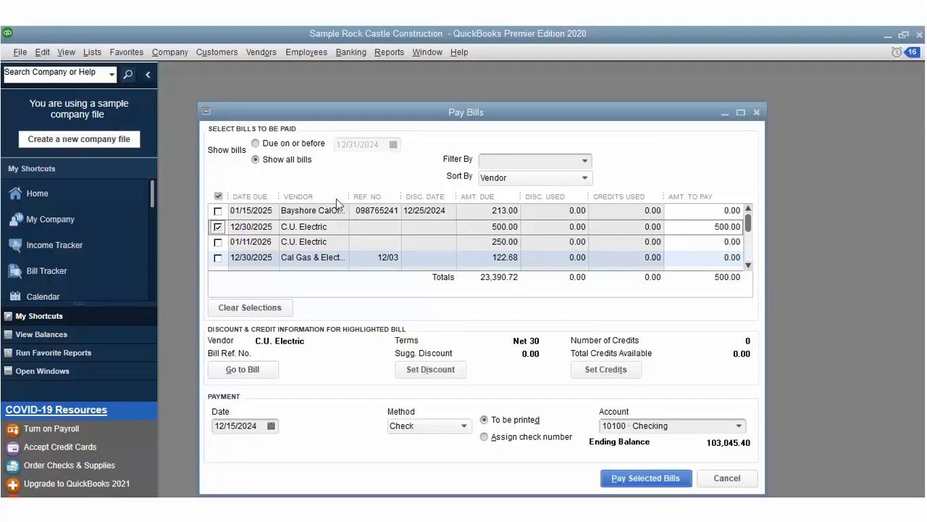
left_click(573, 159)
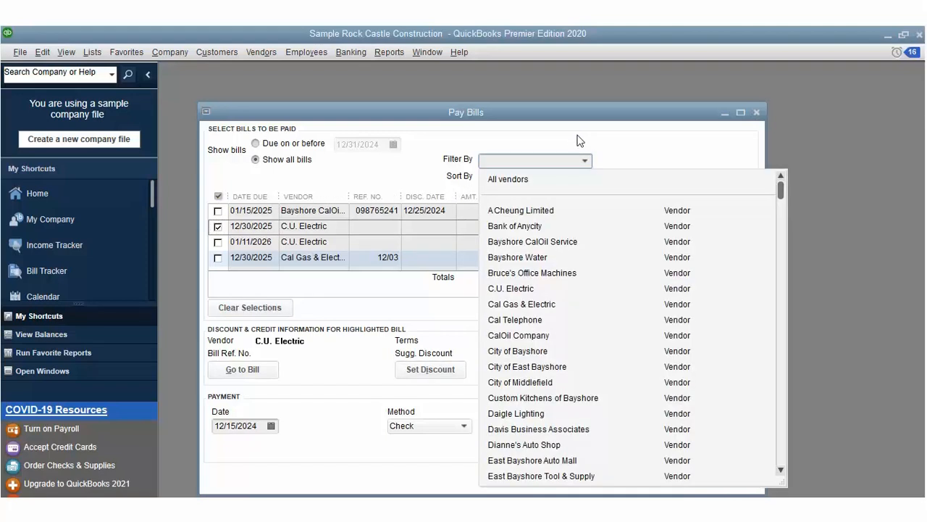
Step: Filter the bills to pay by vendor, starting with Bank of Anycity
left_click(555, 180)
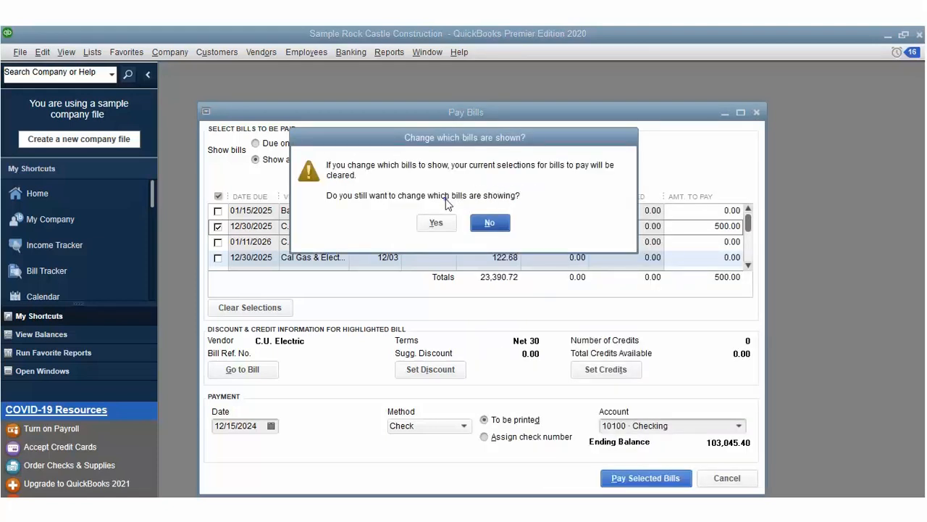
left_click(439, 221)
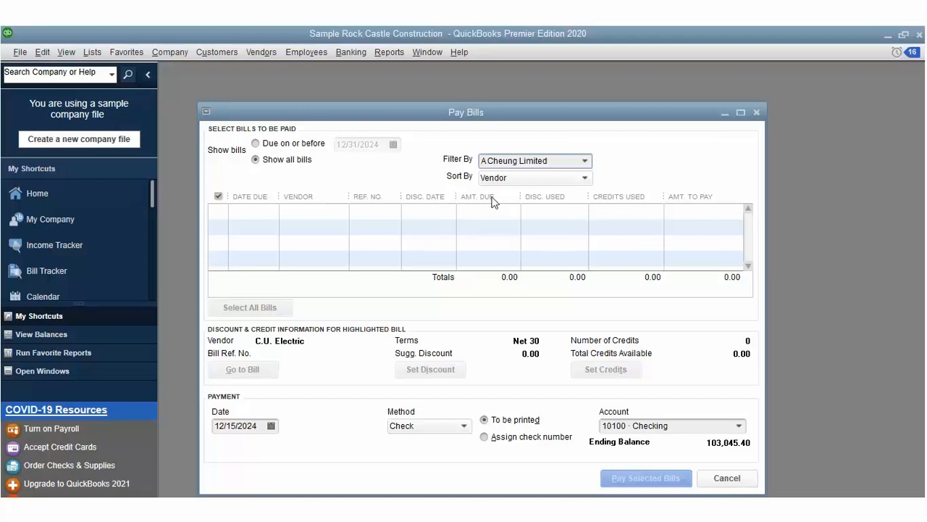
left_click(585, 160)
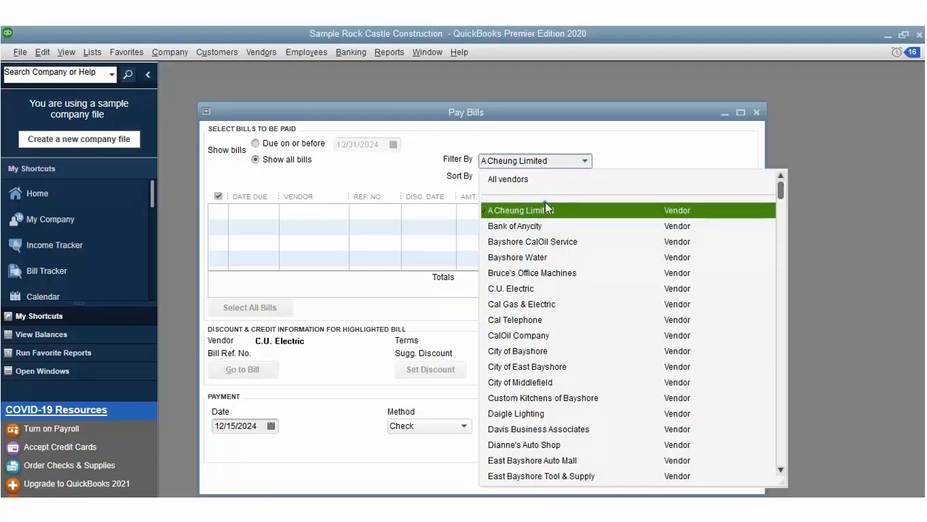
left_click(546, 223)
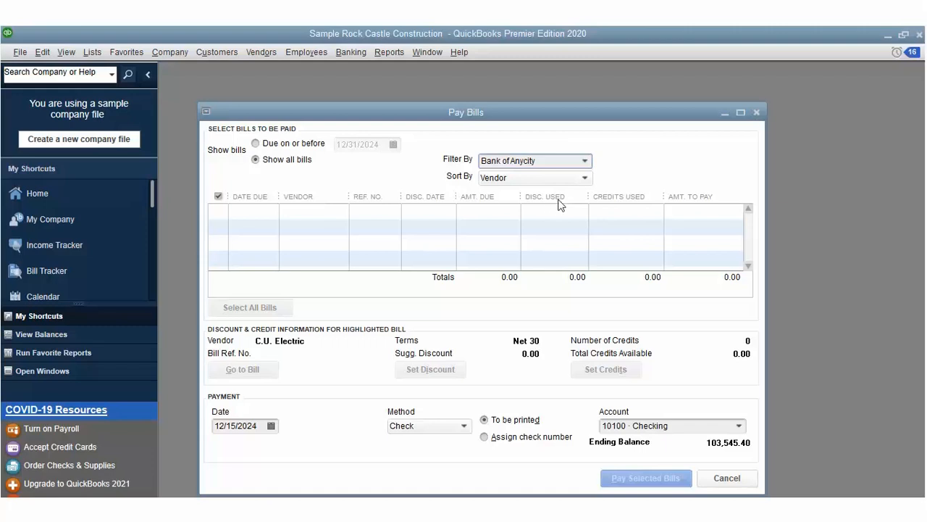
Step: Filter to Bayshore CalOil Service and mark its 213.00 bill
left_click(585, 161)
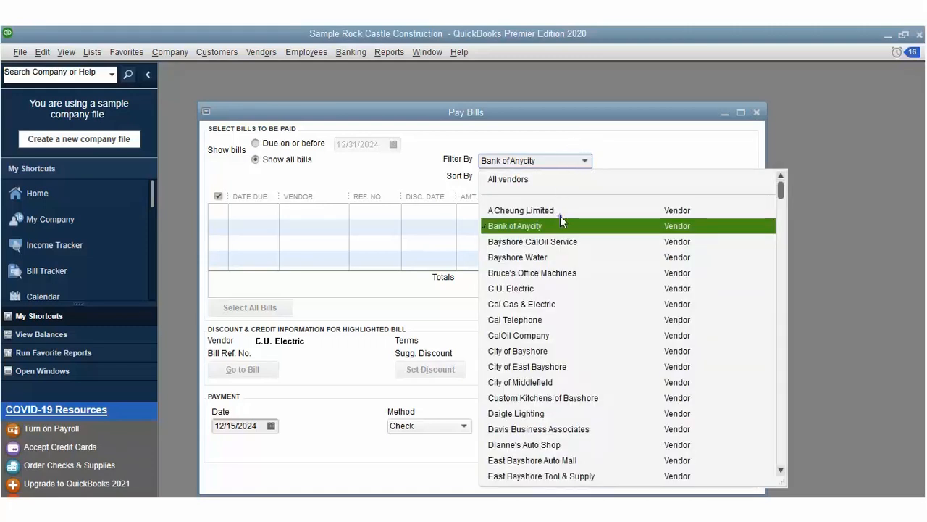
left_click(559, 240)
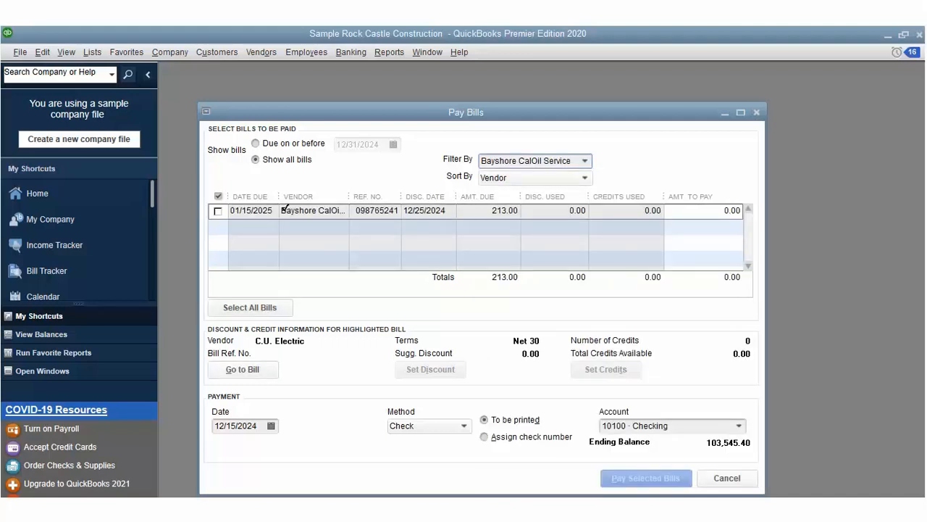
left_click(218, 196)
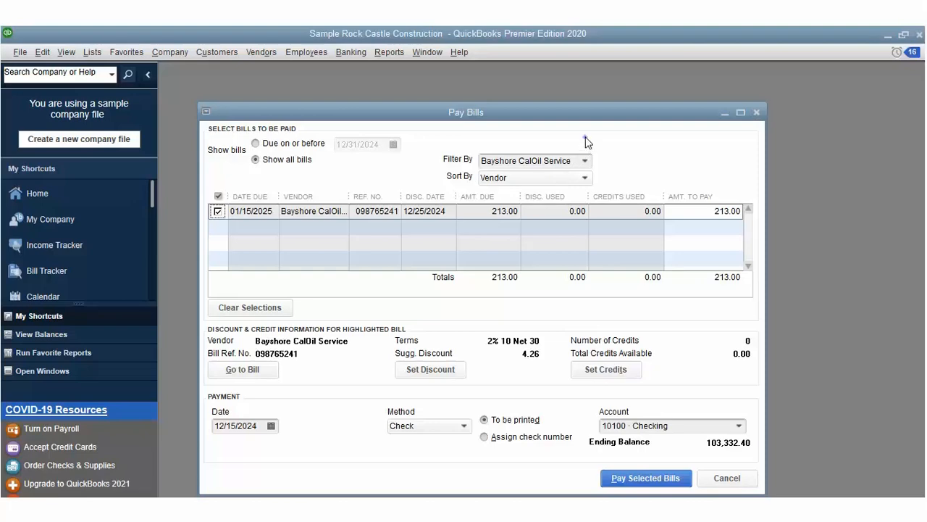
Step: Switch the vendor filter to Bayshore Water, then to Cal Gas & Electric
left_click(585, 160)
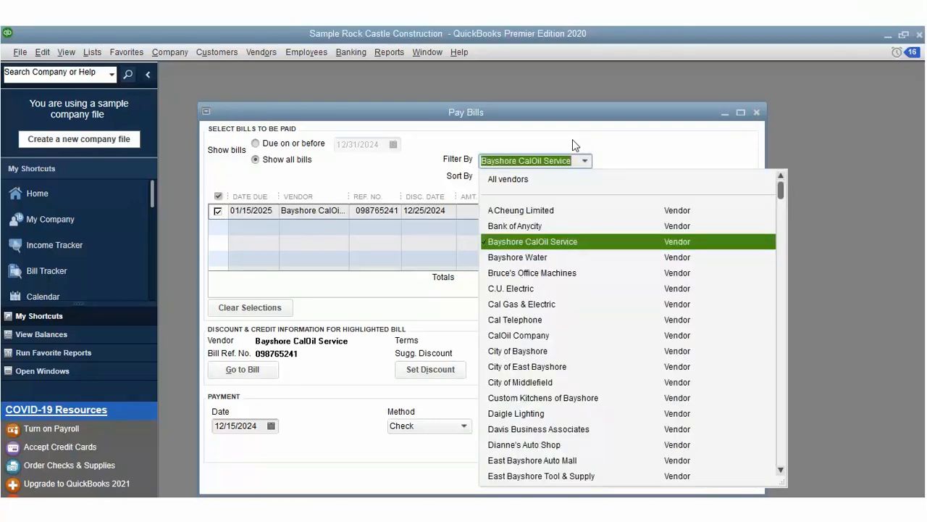
left_click(548, 241)
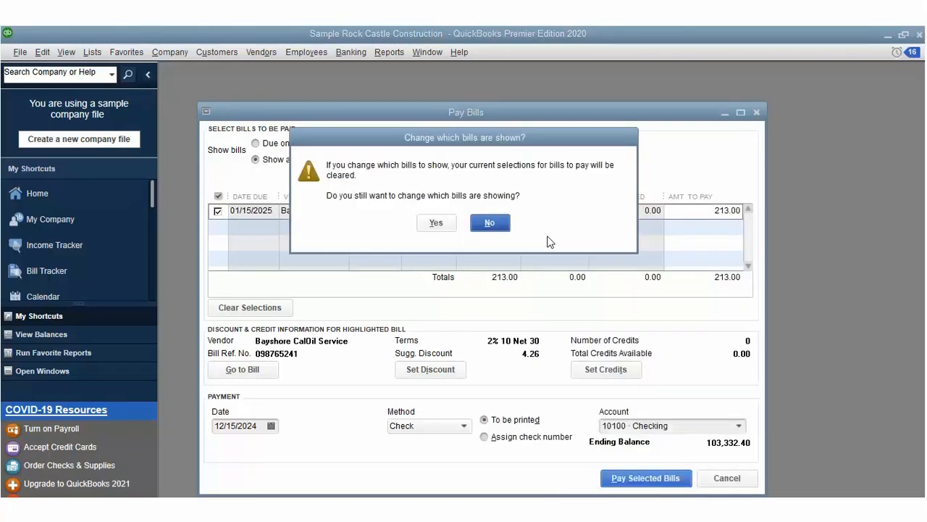
left_click(435, 221)
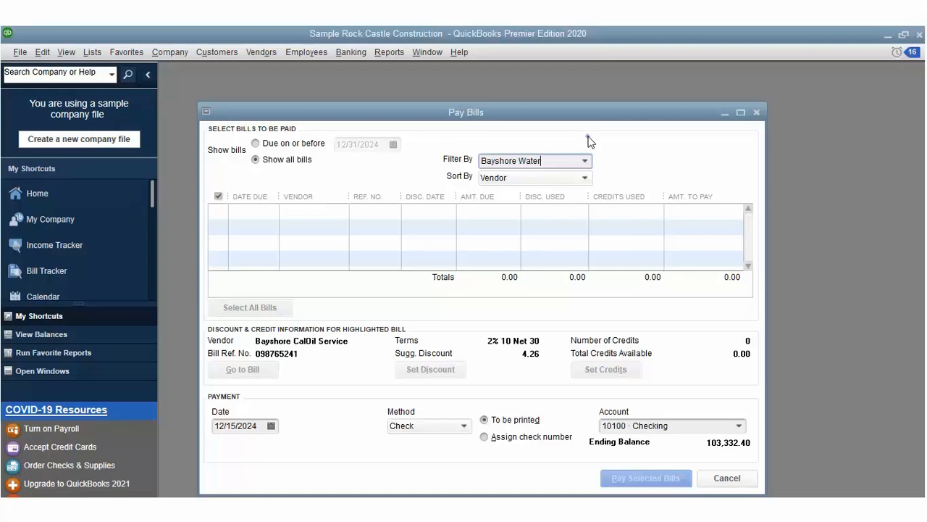
left_click(586, 160)
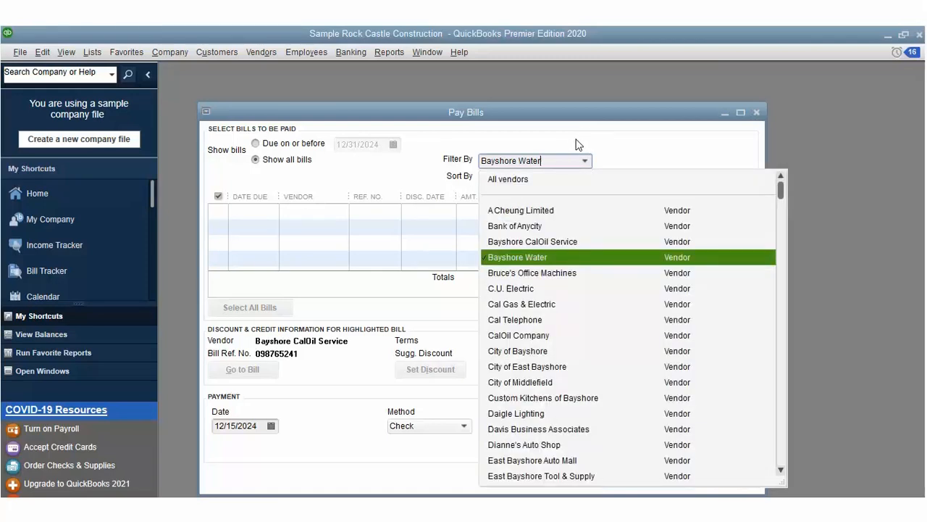
left_click(547, 303)
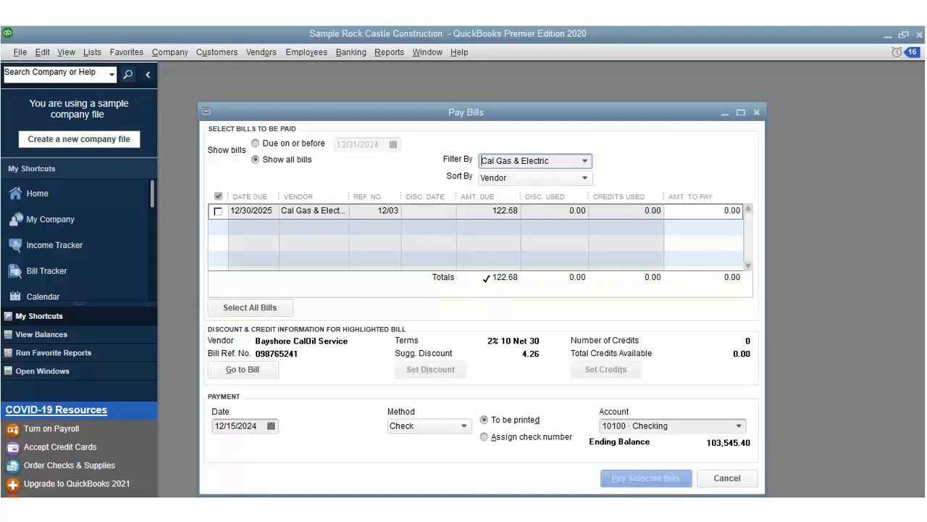
Step: Mark the Cal Gas & Electric bill, then filter to CalOil Company and Dianne's Auto Shop
left_click(218, 195)
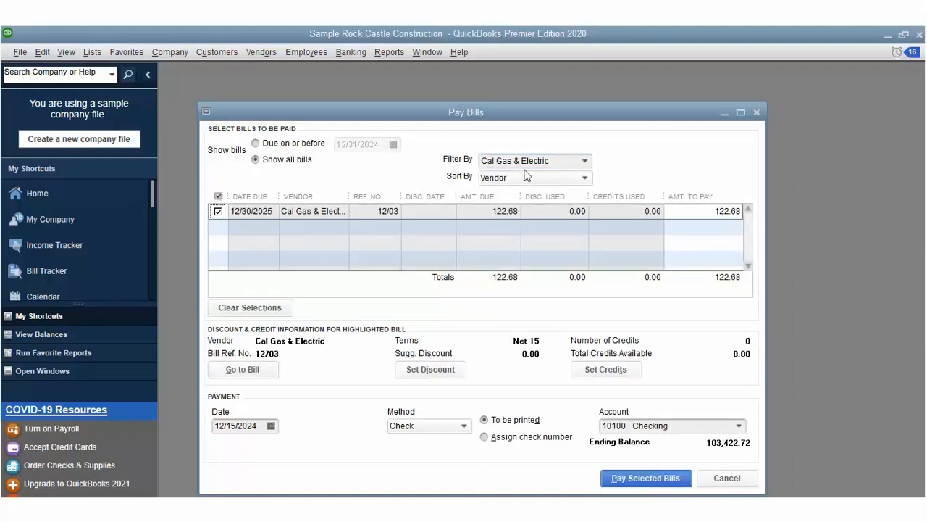
left_click(585, 160)
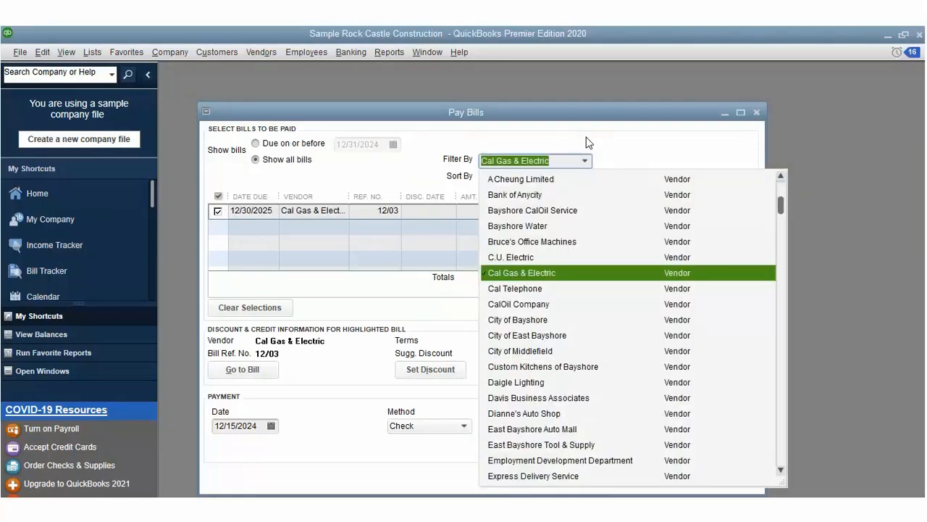
left_click(539, 283)
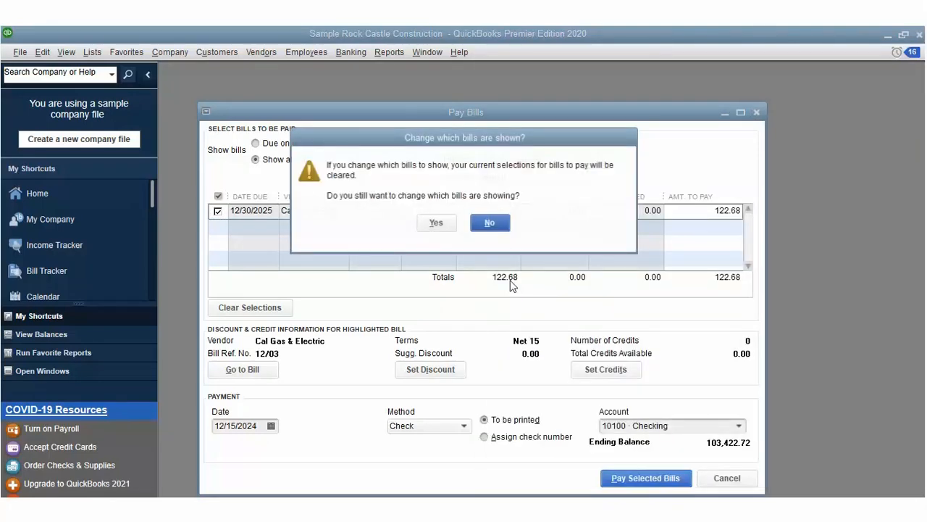
key("y")
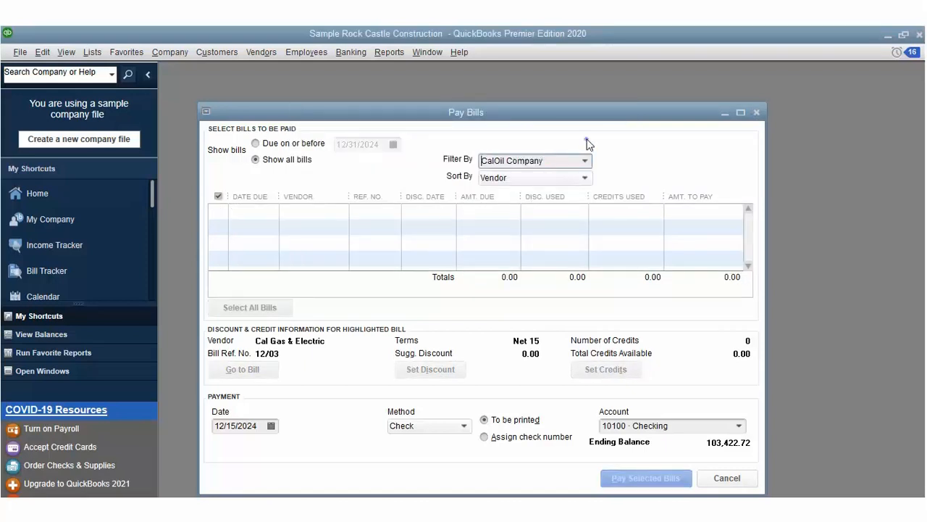
key("alt+Down")
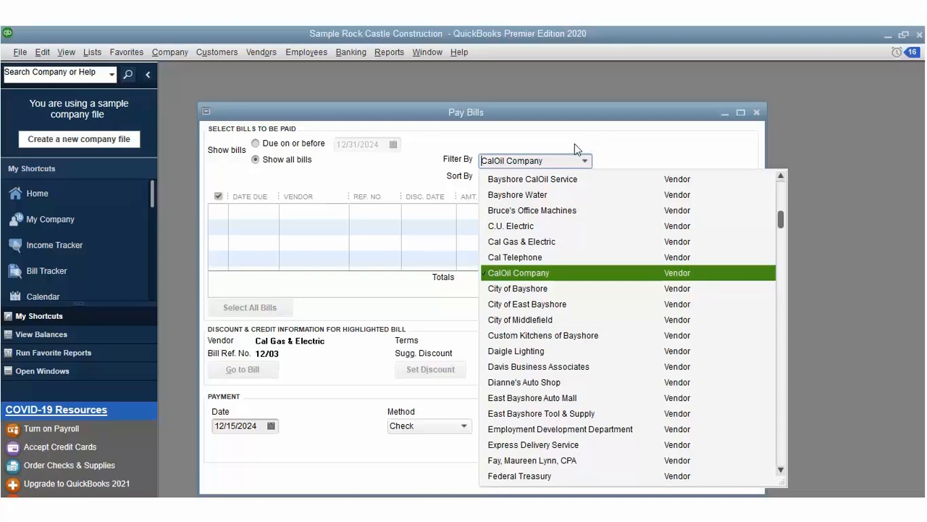
left_click(543, 379)
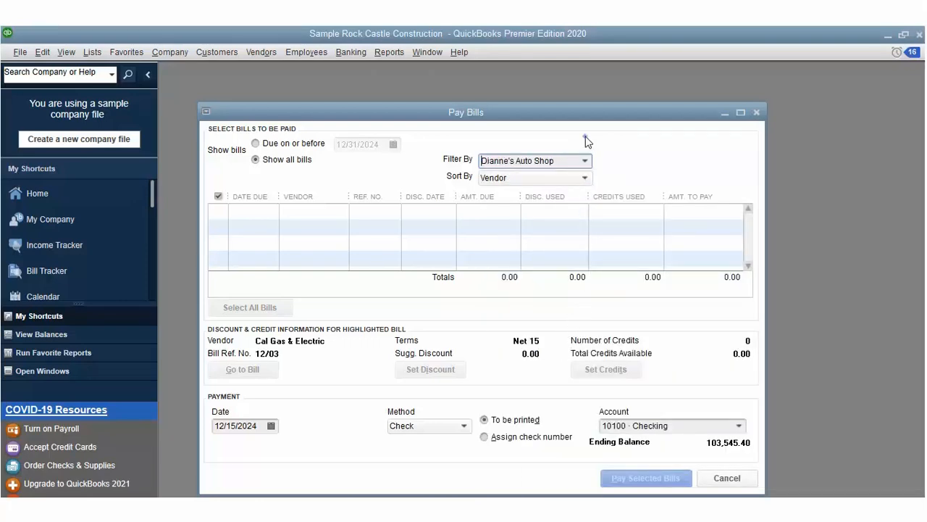
Step: Filter to Employment Development Department, the next vendor, then Federal Treasury
key("alt+Down")
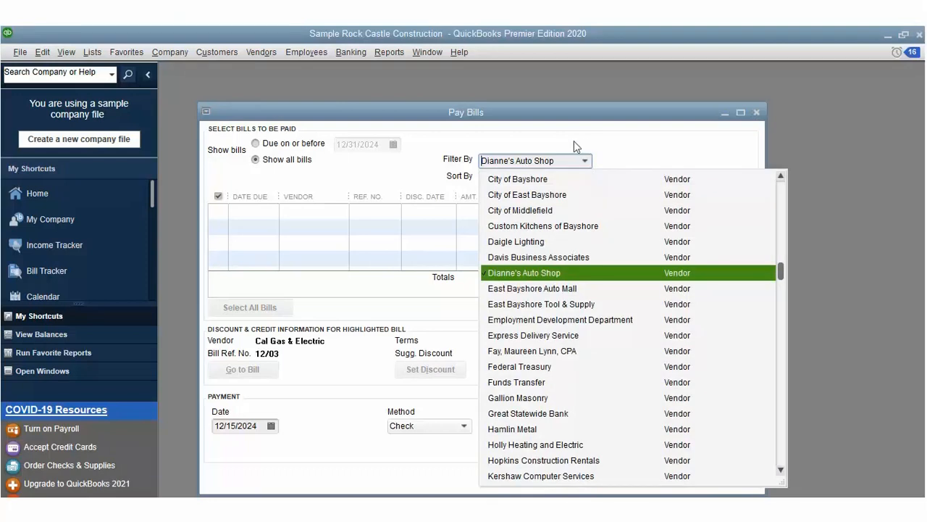
left_click(552, 298)
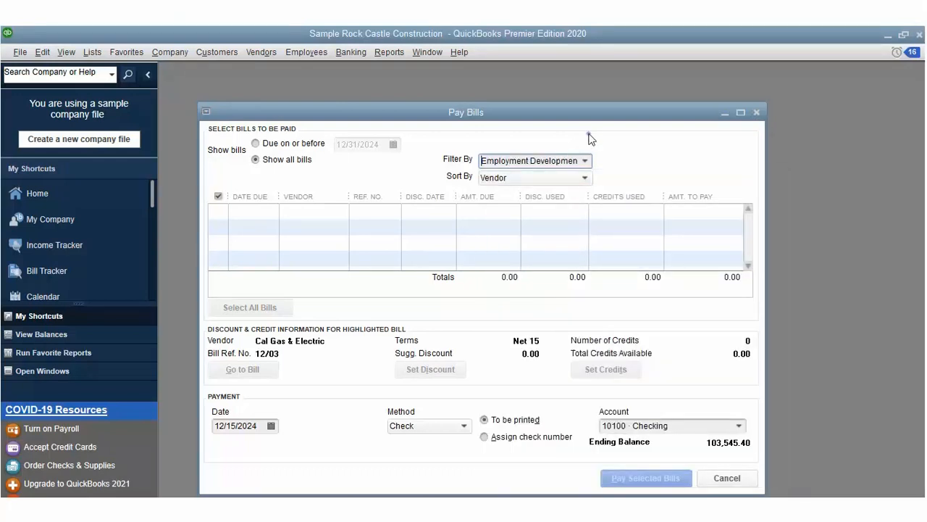
key("alt+Down")
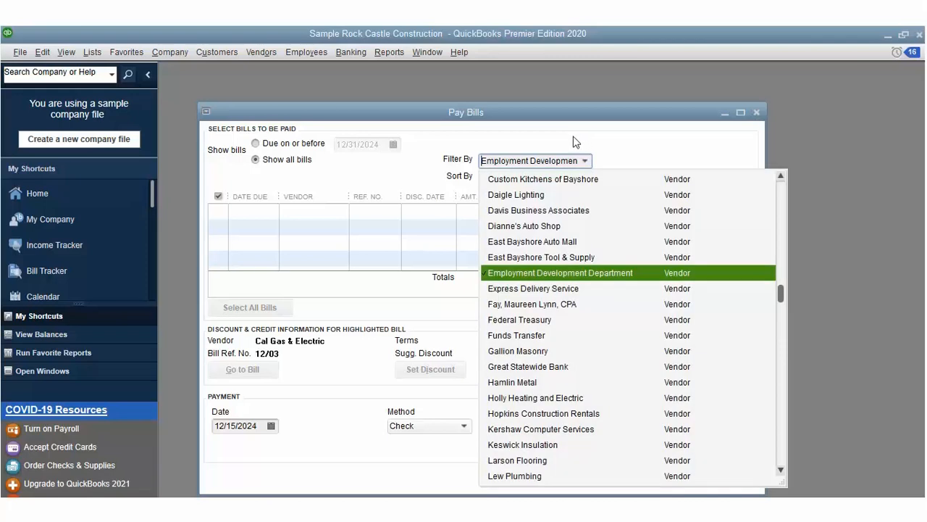
left_click(536, 286)
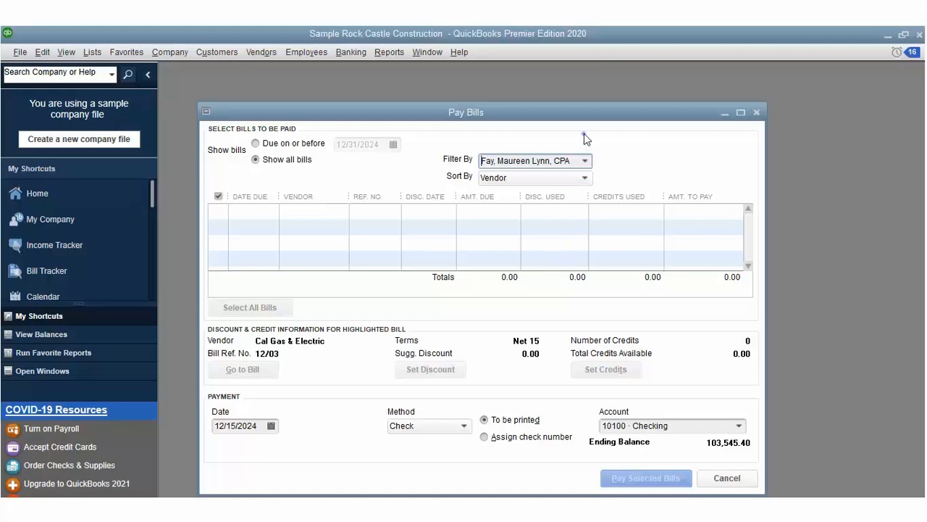
key("alt+Down")
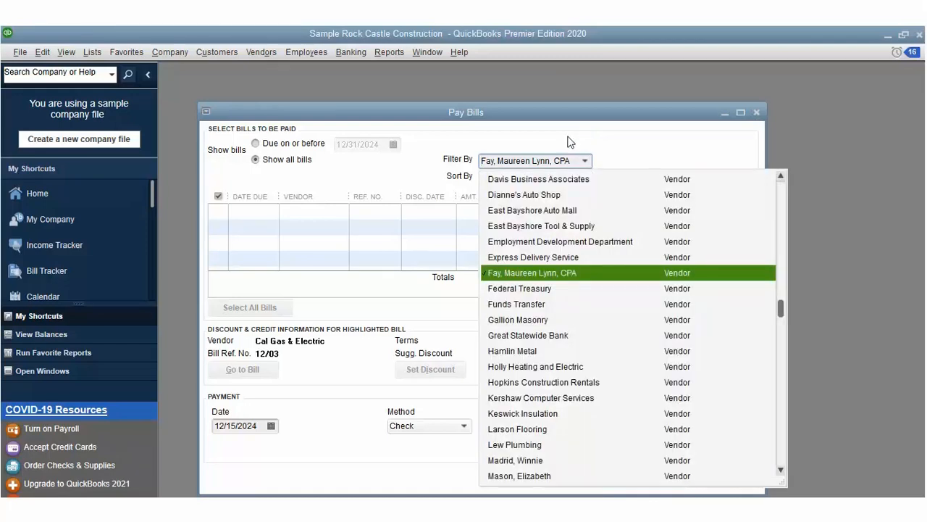
key("Down")
key("Return")
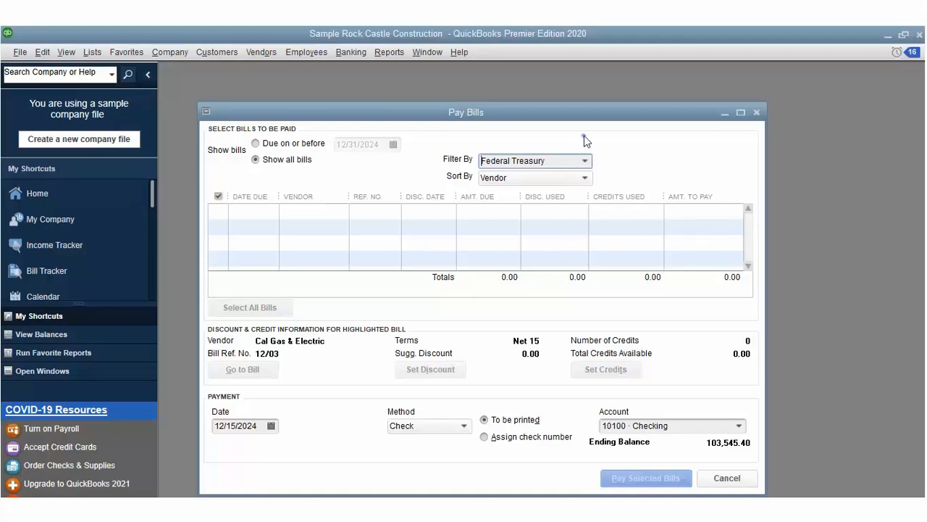
Step: Filter to Holly Heating and Electric, then to Miller, Dan, which has no bills
key("alt+Down")
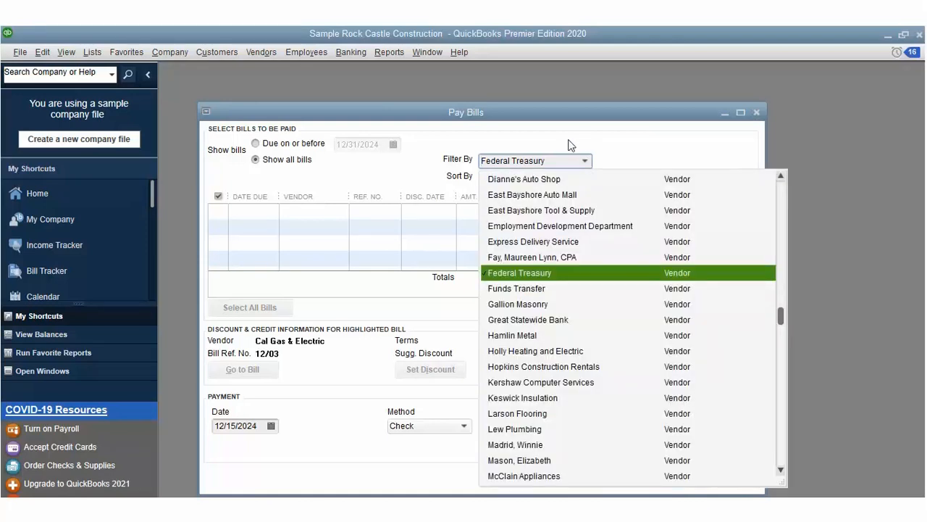
left_click(529, 329)
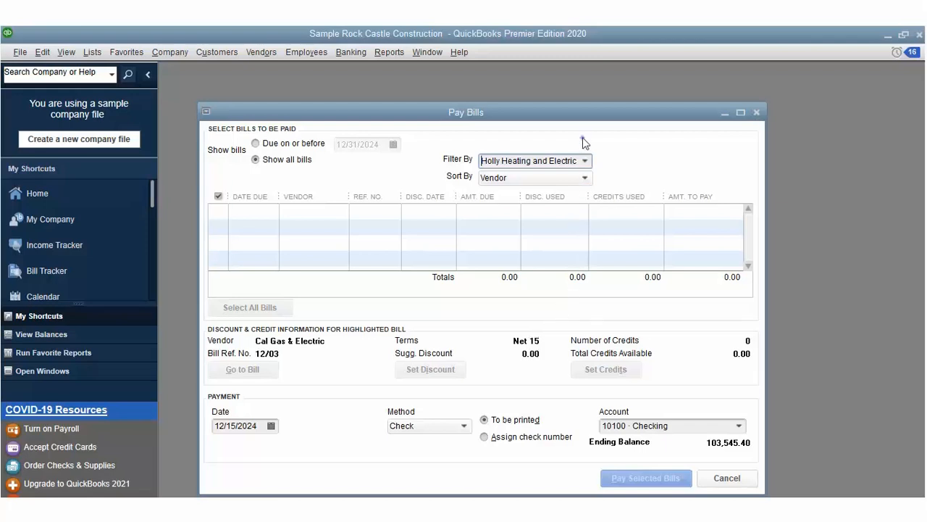
key("alt+Down")
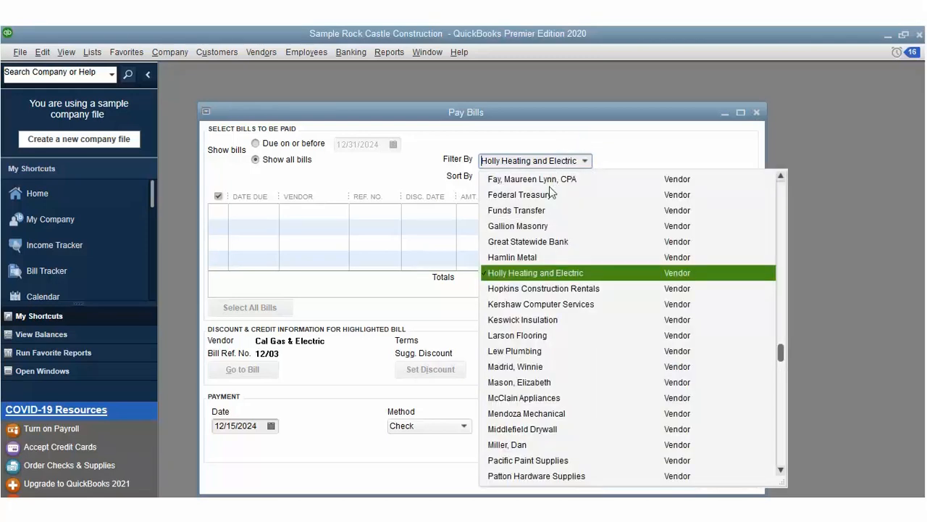
left_click(536, 443)
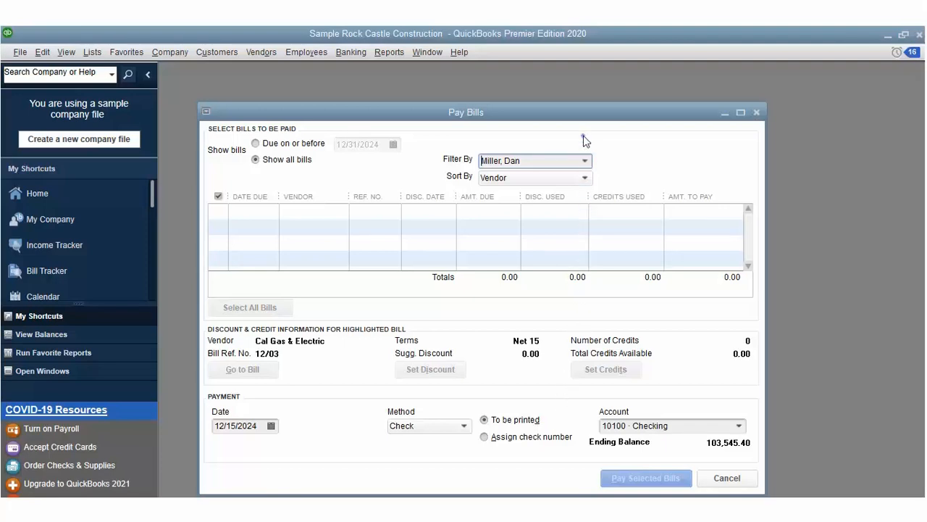
Step: Filter to Timberloft Lumber, mark its three bills (215.10), and open the 115.00 bill's discount
key("alt+Down")
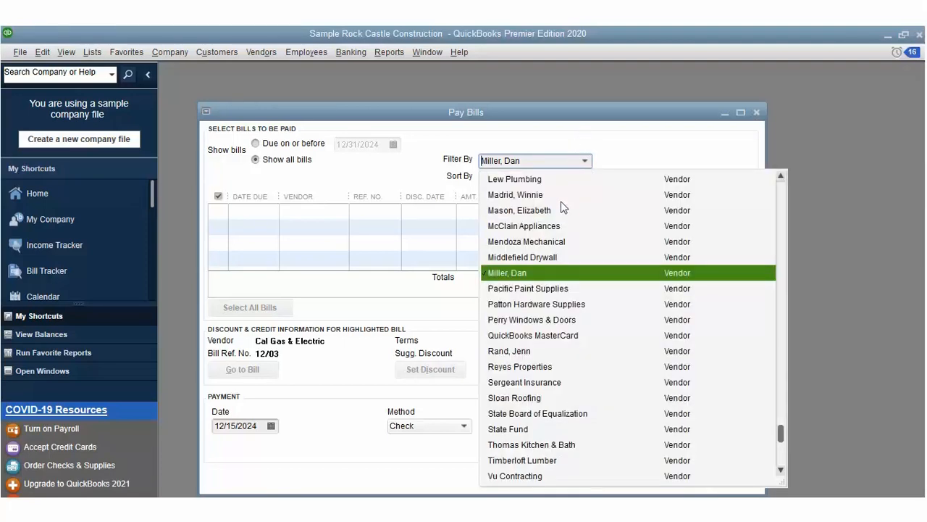
left_click(522, 460)
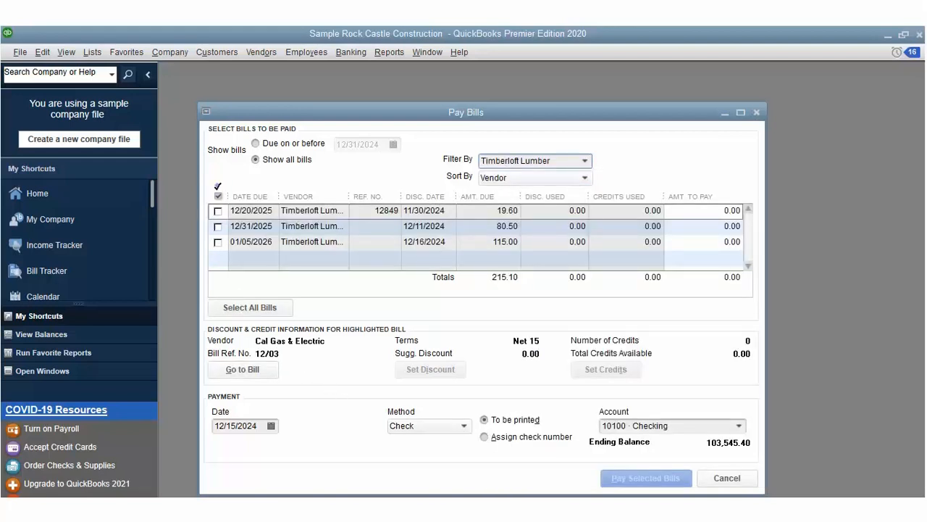
left_click(217, 211)
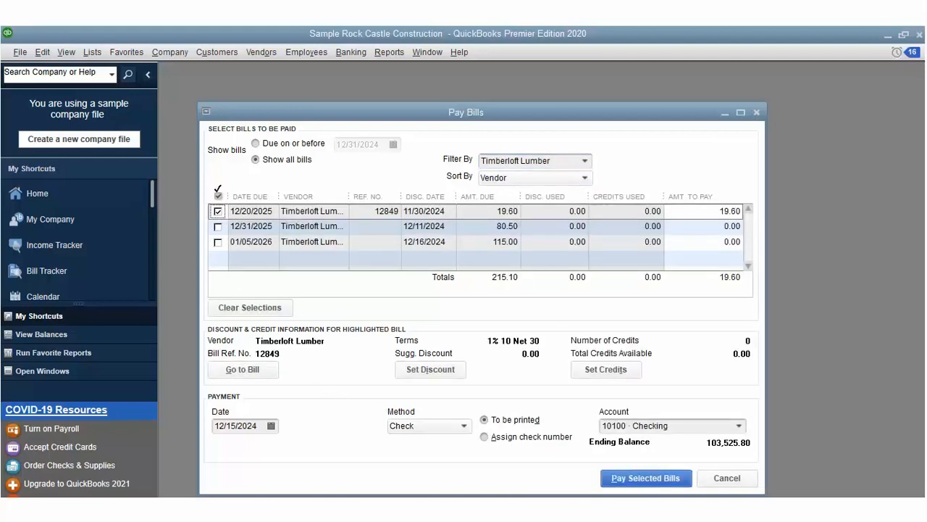
left_click(217, 226)
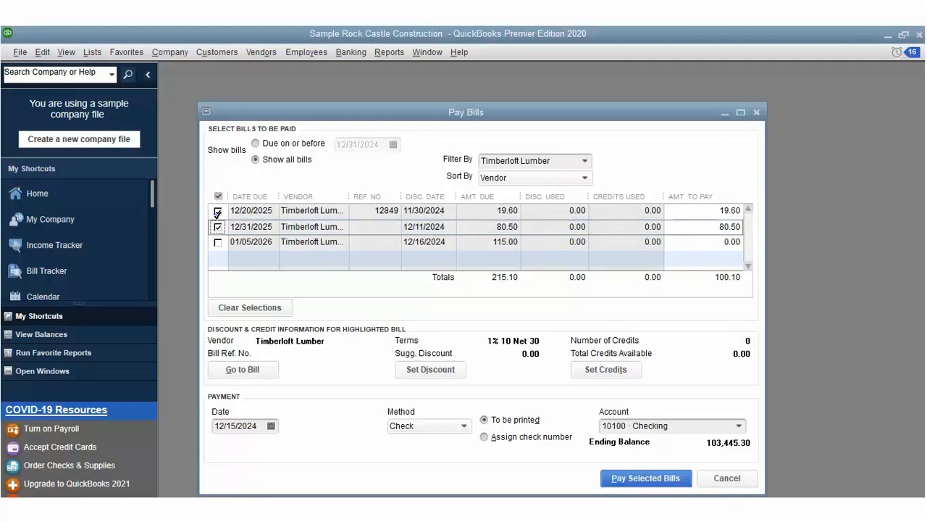
left_click(218, 242)
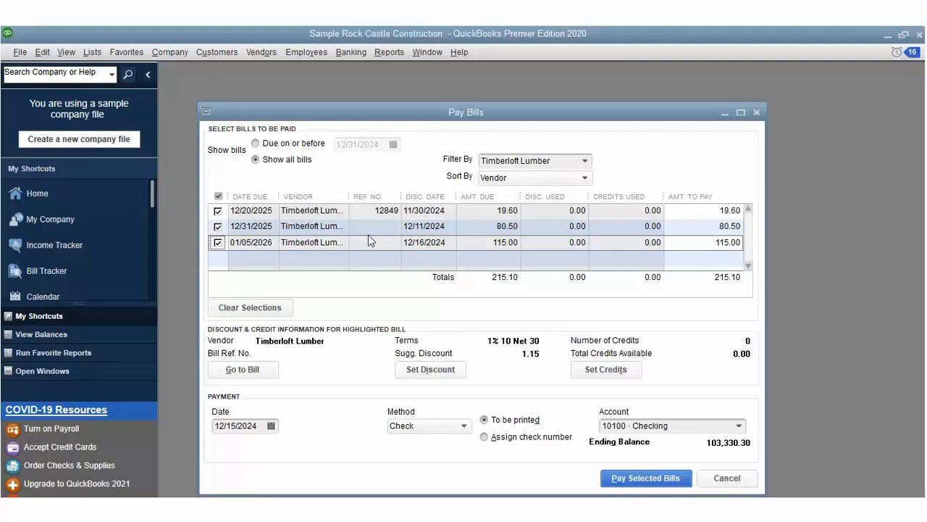
left_click(456, 349)
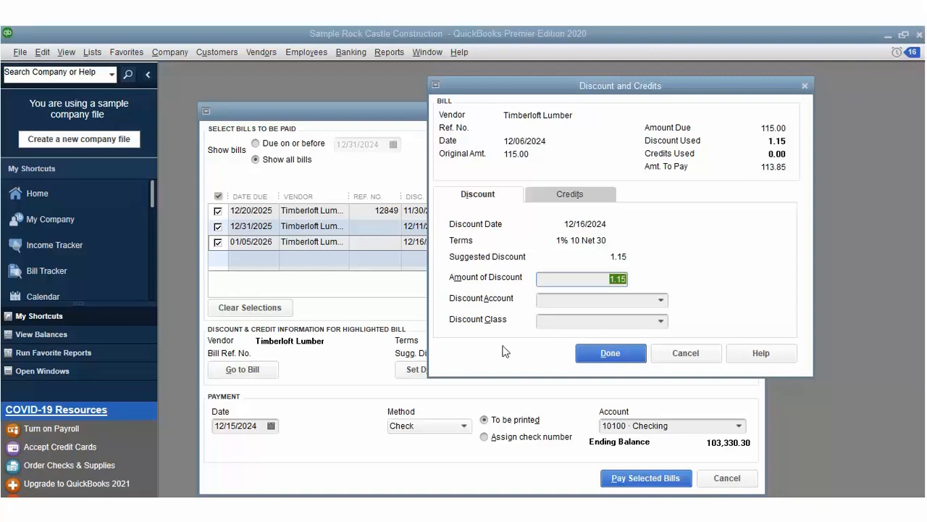
Step: Post the 1.15 discount to 40100 · Construction Income with class Overhead
left_click(660, 299)
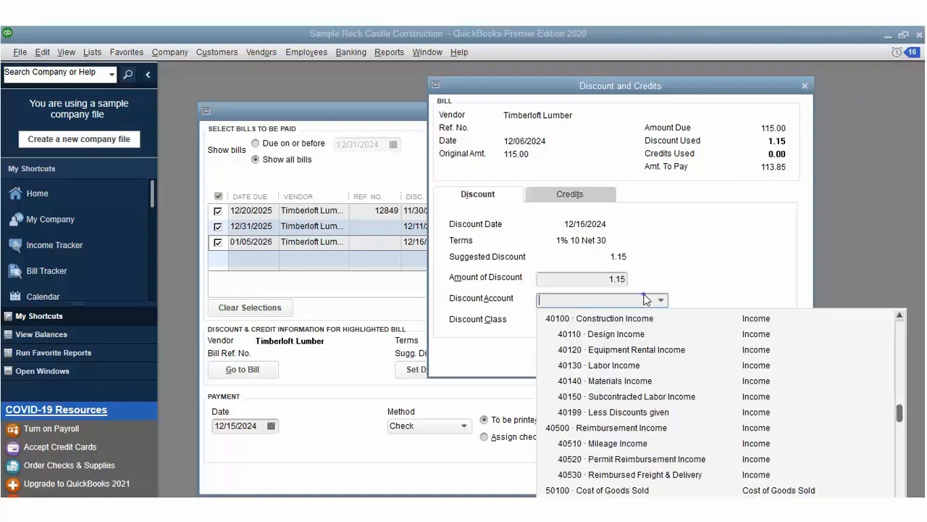
left_click(645, 300)
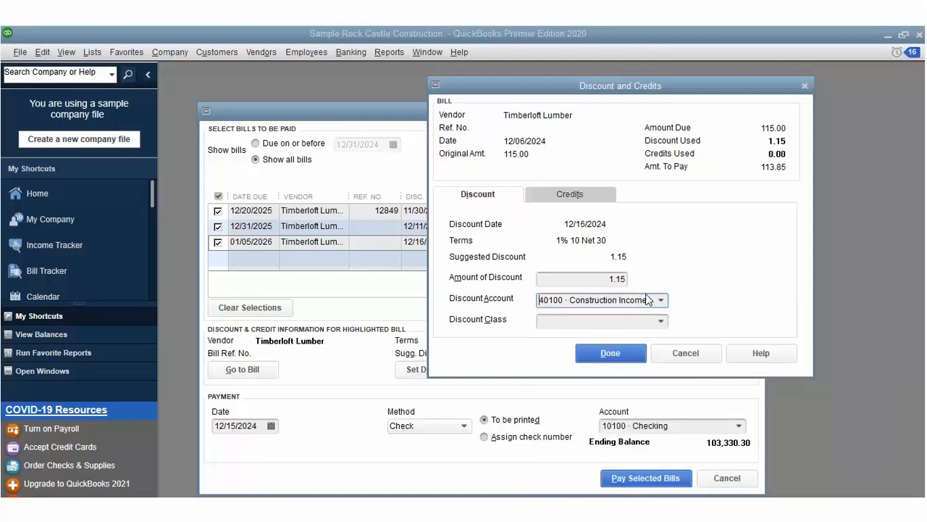
left_click(660, 320)
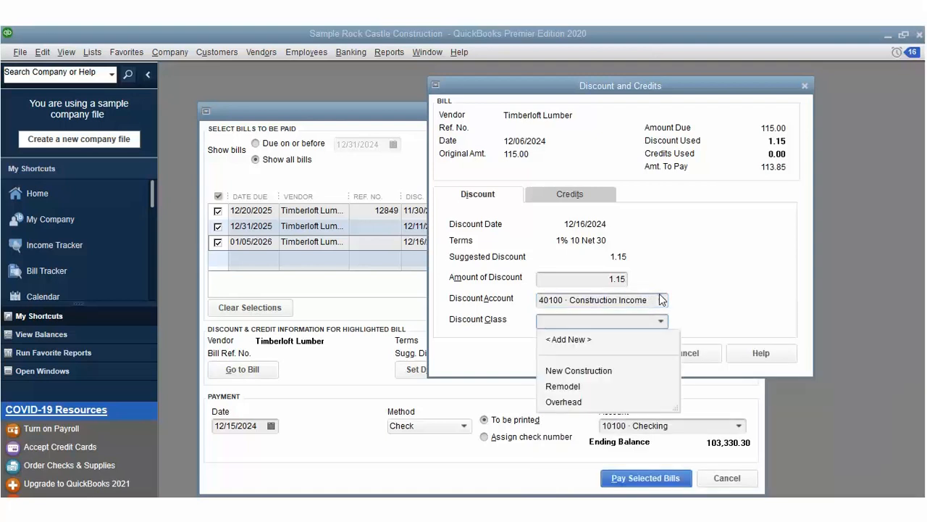
left_click(578, 399)
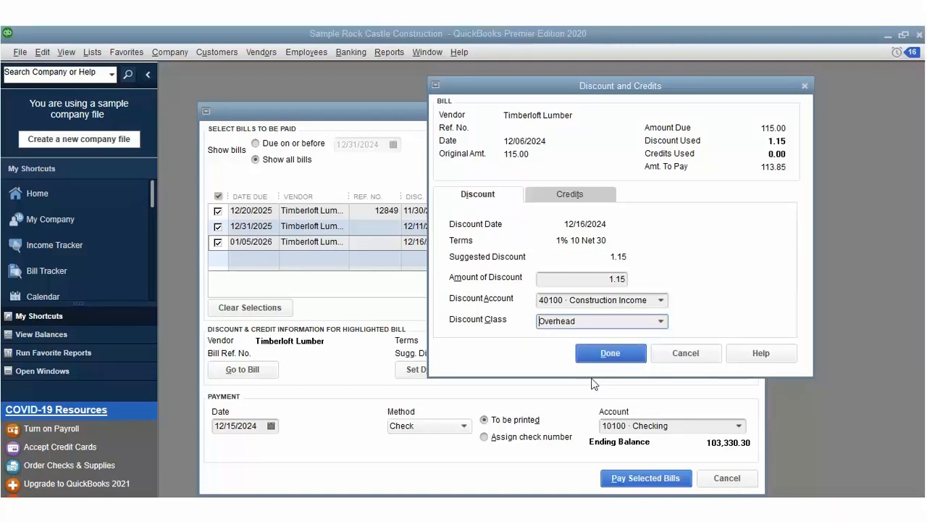
key("Return")
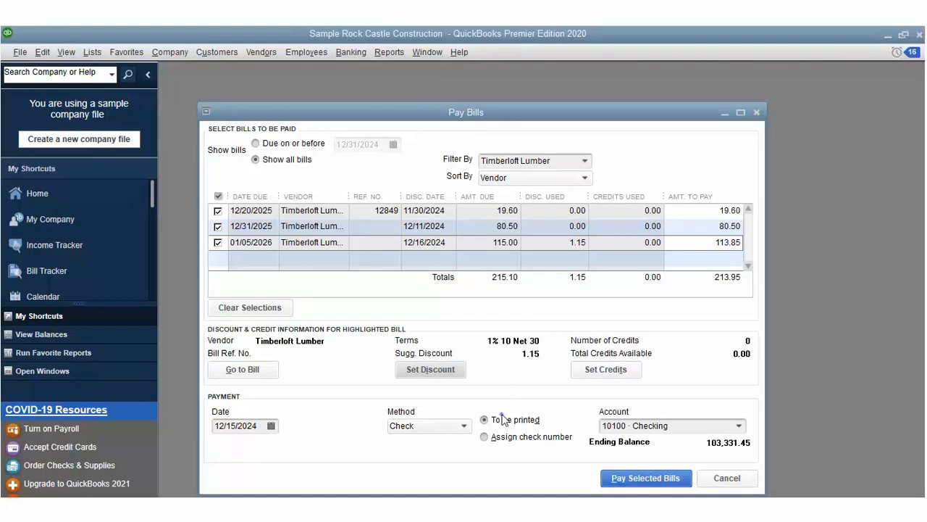
Step: Pay the three Timberloft Lumber bills on check number 65241, totalling 213.95
left_click(502, 436)
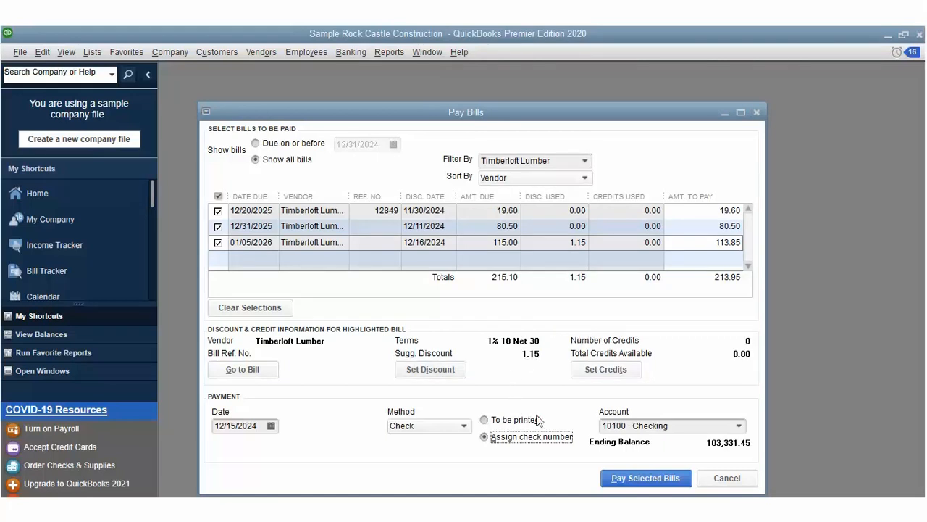
left_click(629, 456)
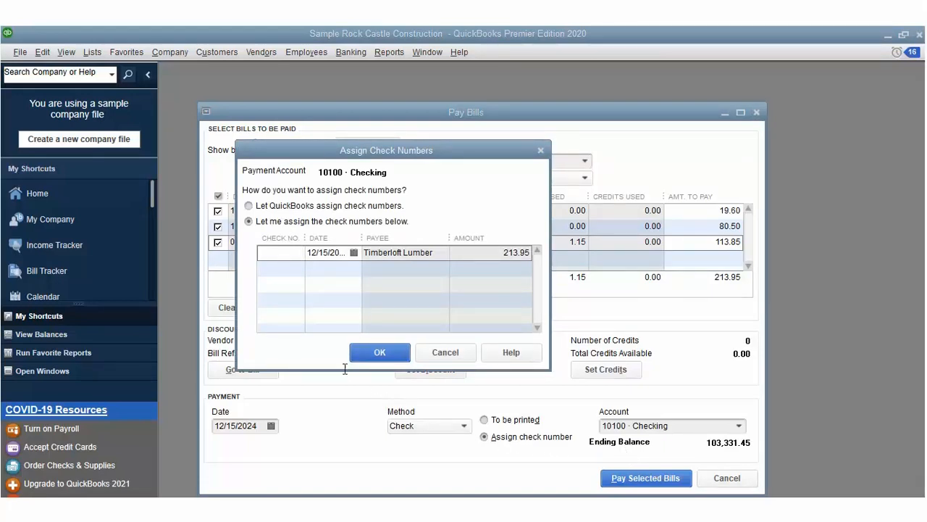
left_click(294, 232)
type("65241")
key("Return")
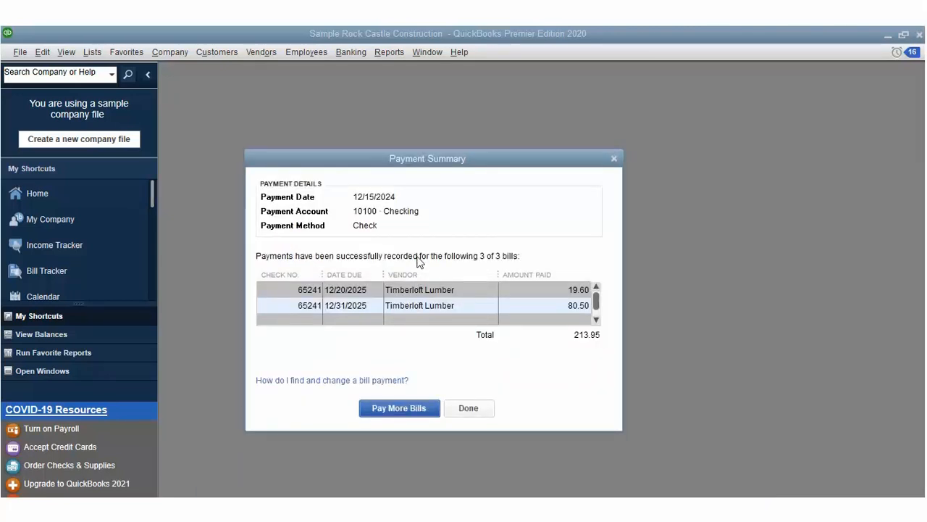
Step: Return to Pay Bills and mark the Bayshore CalOil and 500.00 C.U. Electric bills
left_click(420, 406)
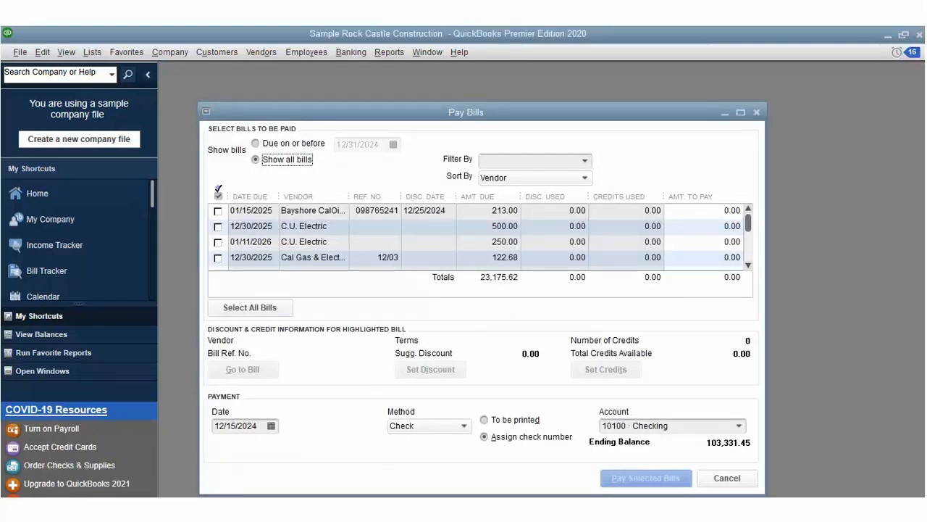
left_click(218, 211)
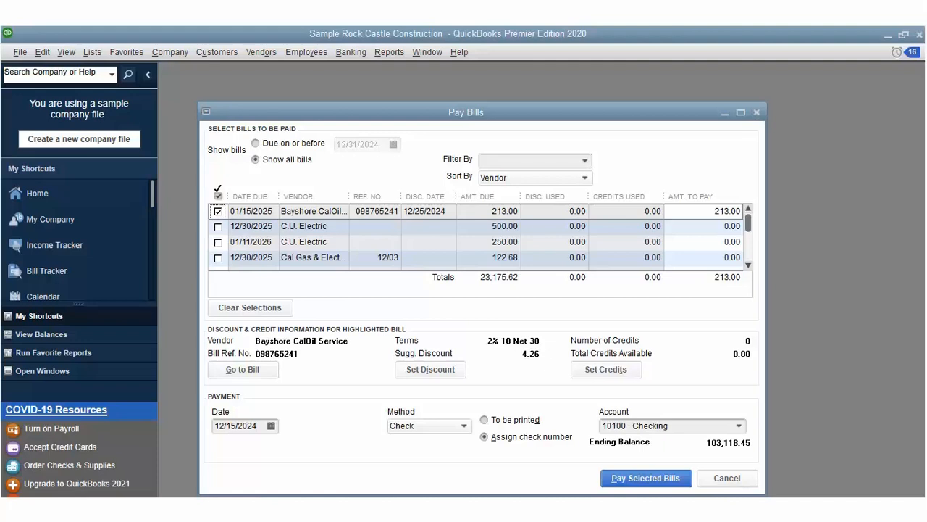
left_click(218, 226)
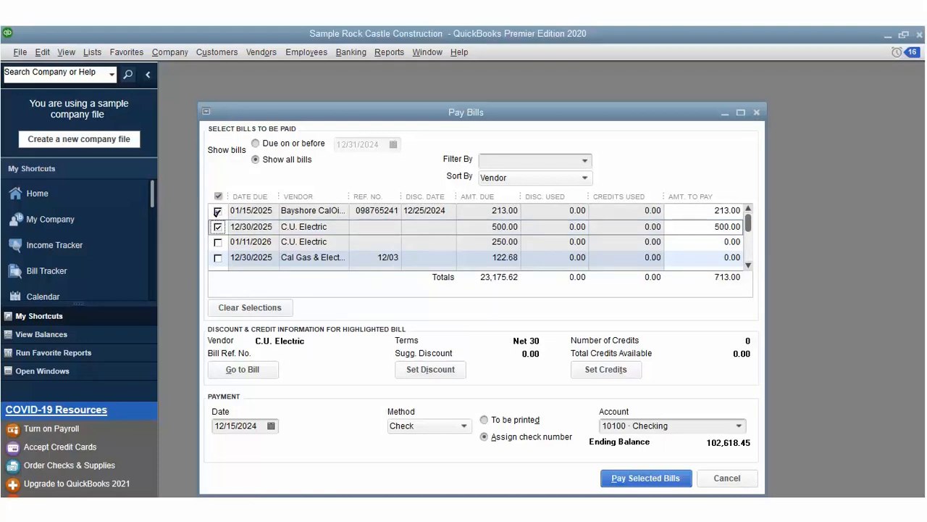
left_click(218, 242)
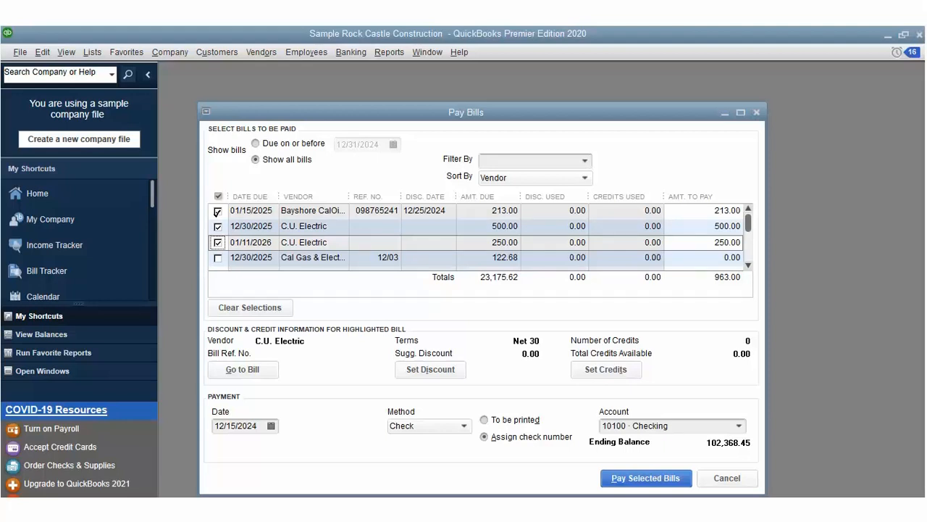
left_click(218, 242)
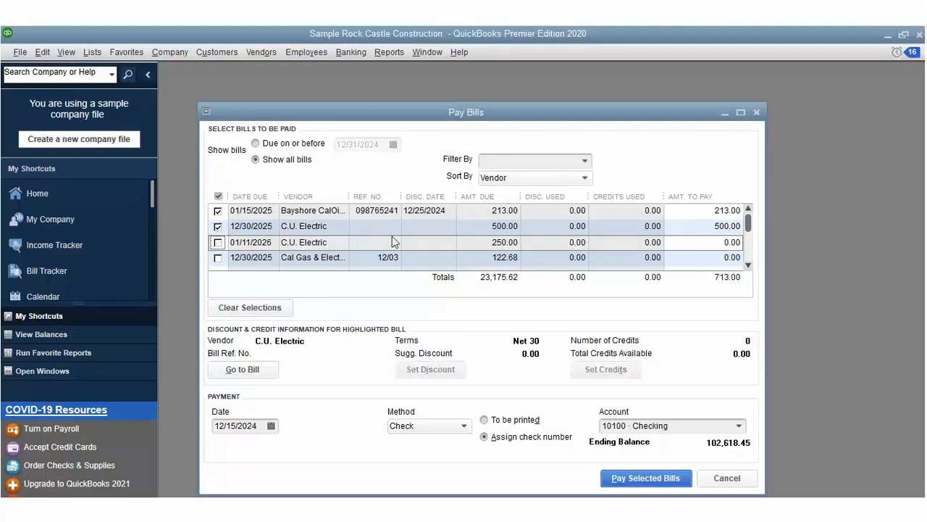
Step: Record both payments (713.00) with check numbers 9327646 and 9474638
left_click(652, 475)
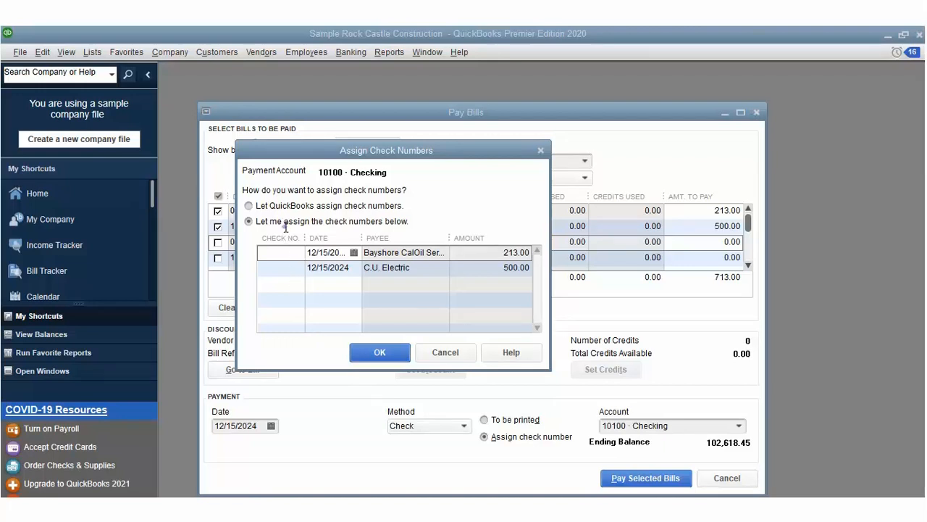
type("321646")
key("Down")
type("9474638")
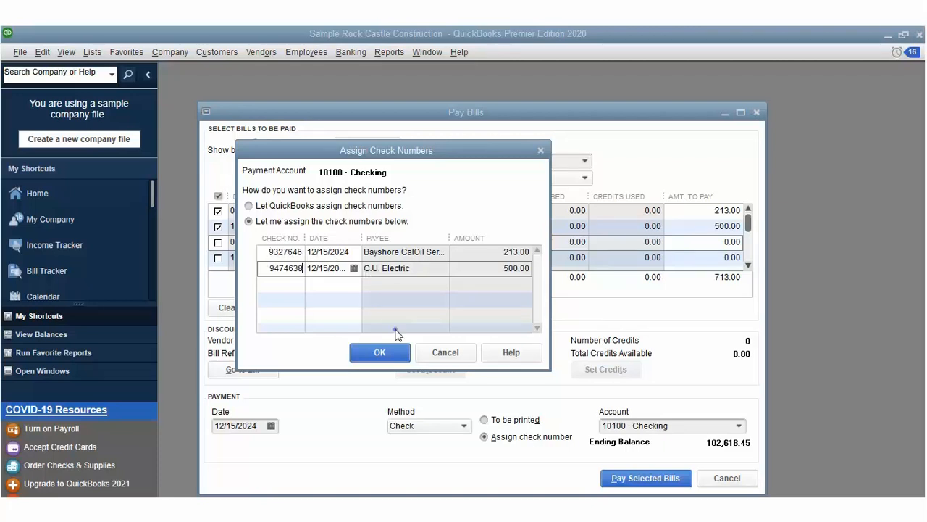
key("Return")
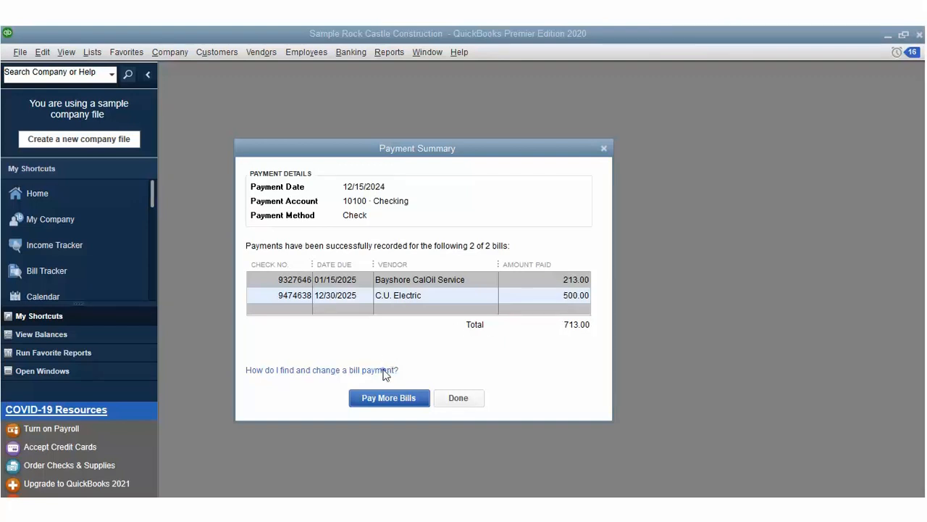
Step: Pay the 250.00 C.U. Electric bill on check number 1234565 from 10100 Checking
left_click(388, 398)
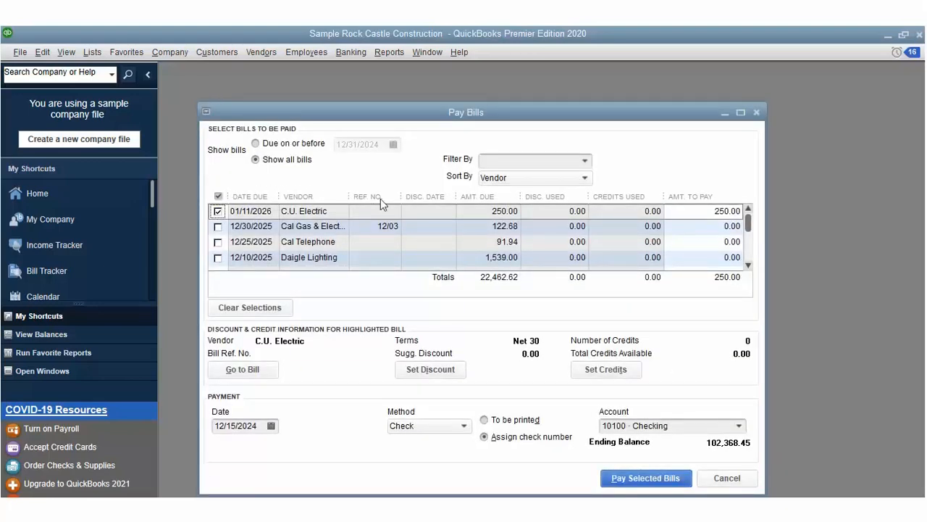
left_click(627, 466)
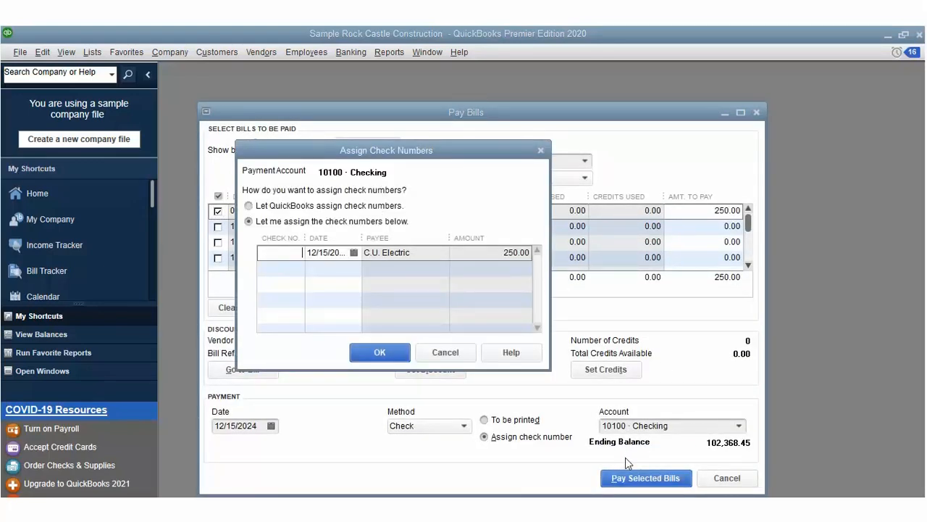
type("1234565")
left_click(285, 229)
key("Return")
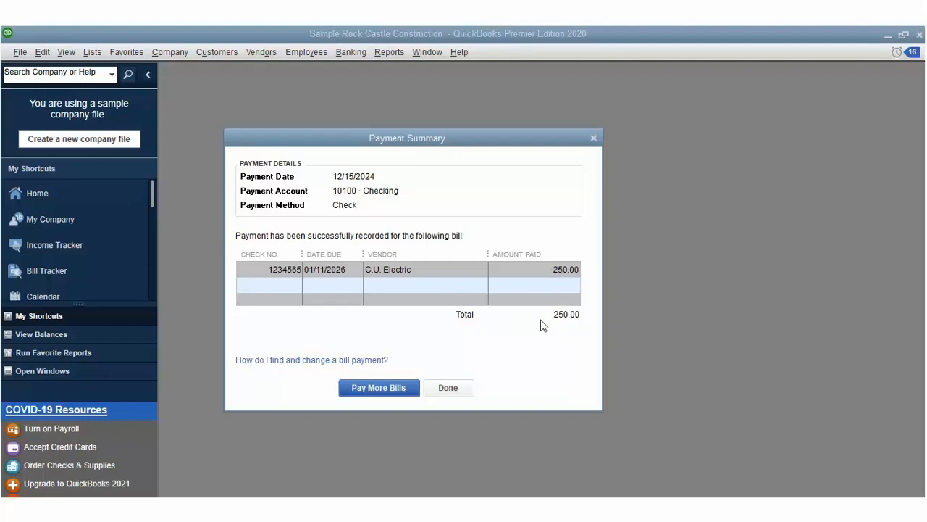
Step: Close the payment summary, reopen Pay Bills, and show bills due by 01/31/2025
left_click(447, 386)
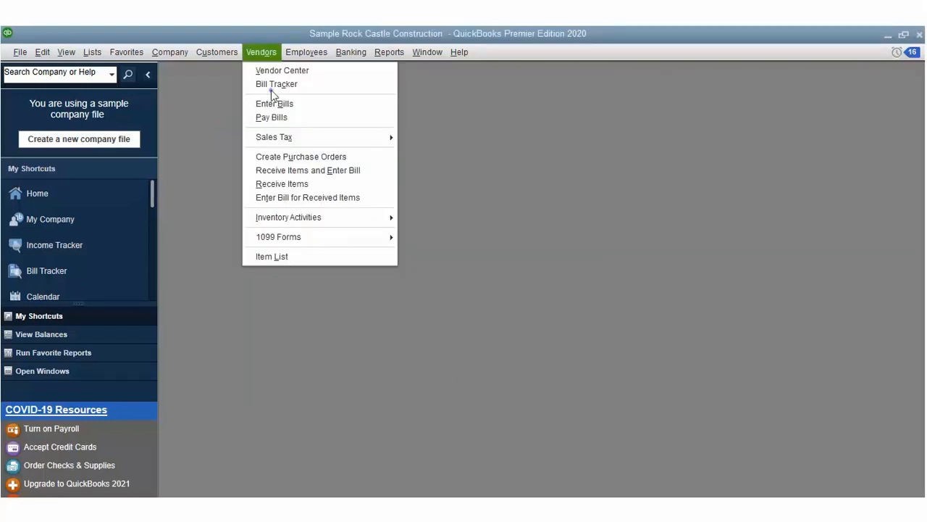
key("p")
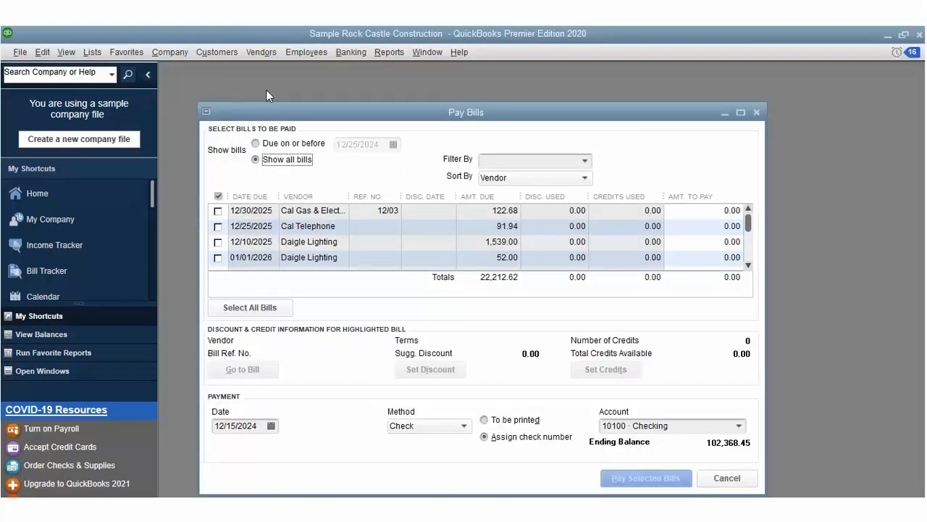
key("Up")
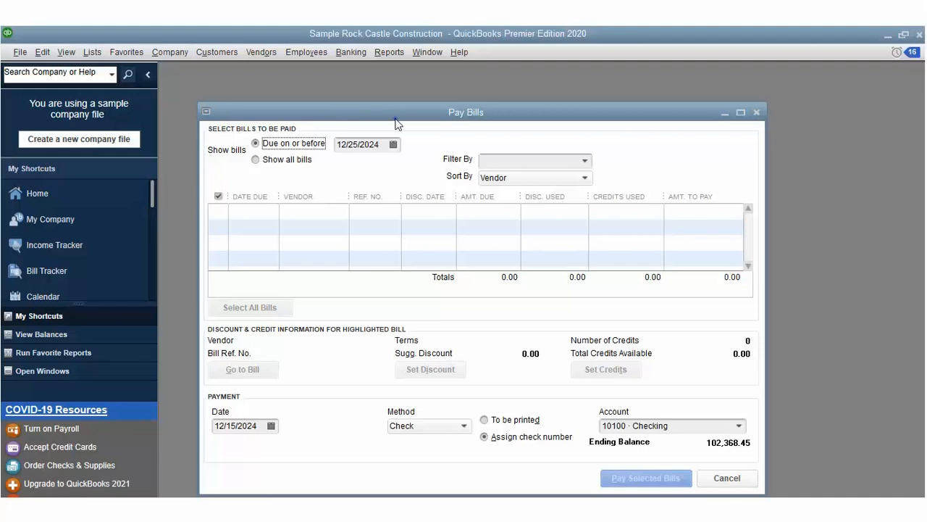
left_click(393, 144)
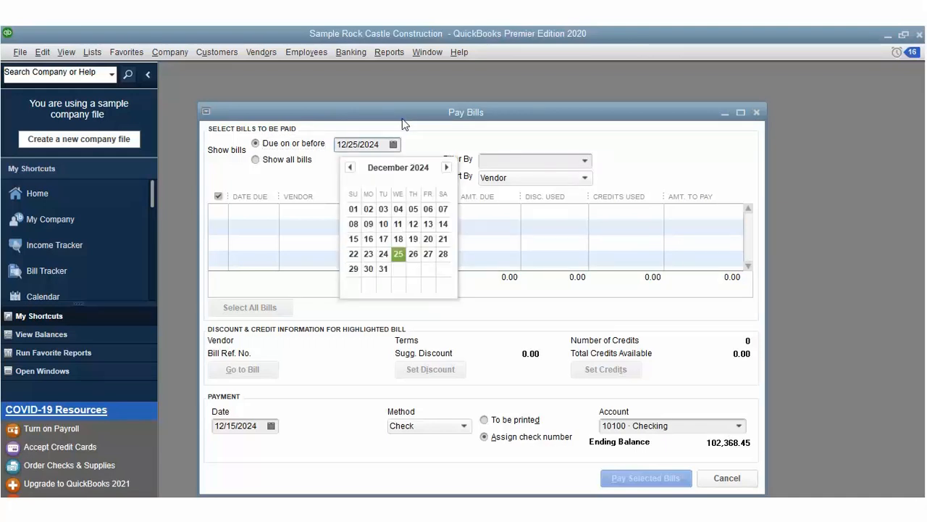
left_click(426, 145)
left_click(447, 168)
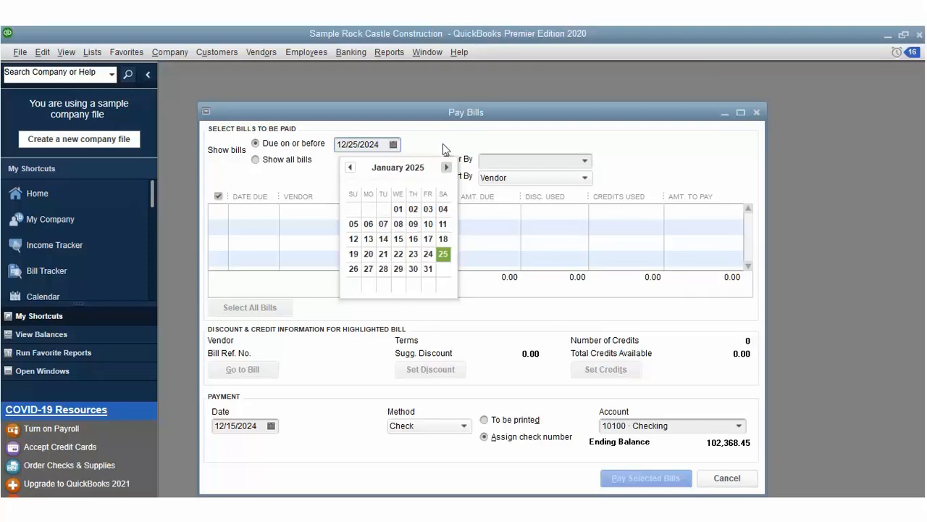
left_click(428, 268)
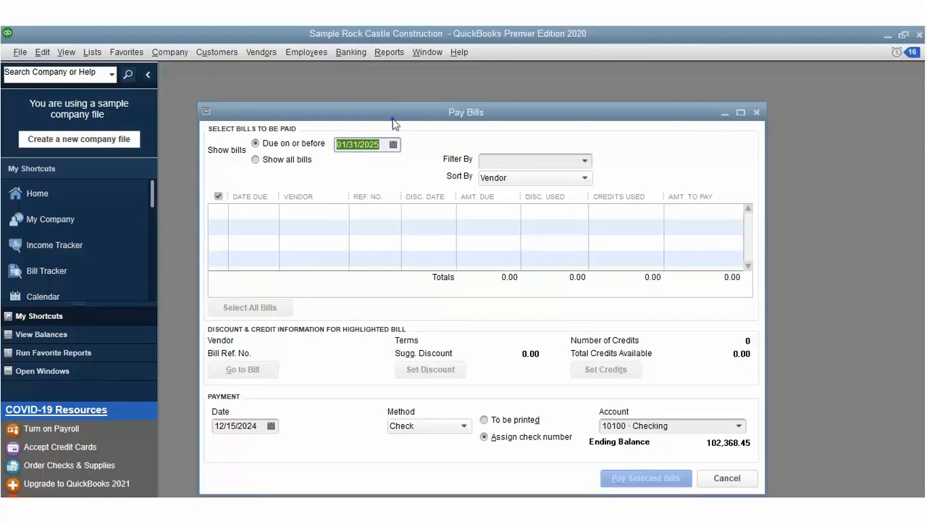
Step: Change the due-by cutoff date to 12/31/2025
left_click(393, 144)
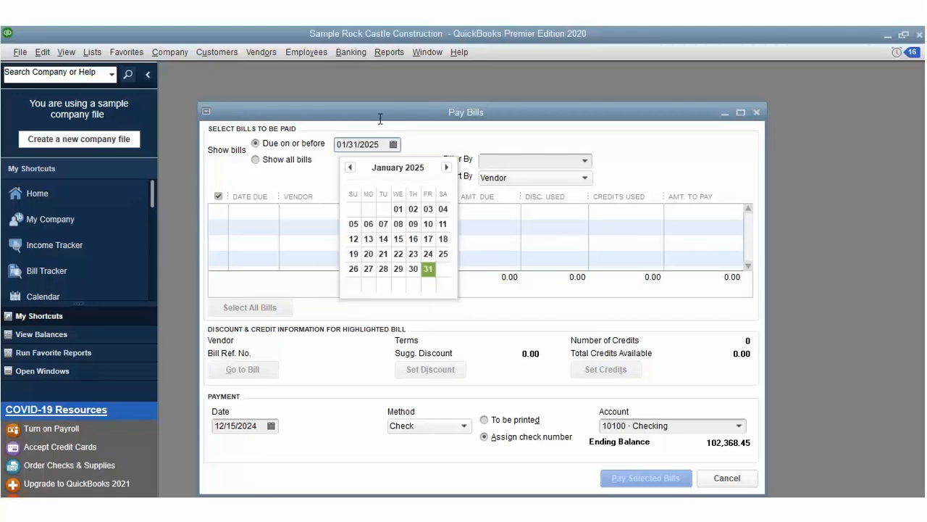
left_click(345, 119)
type("12")
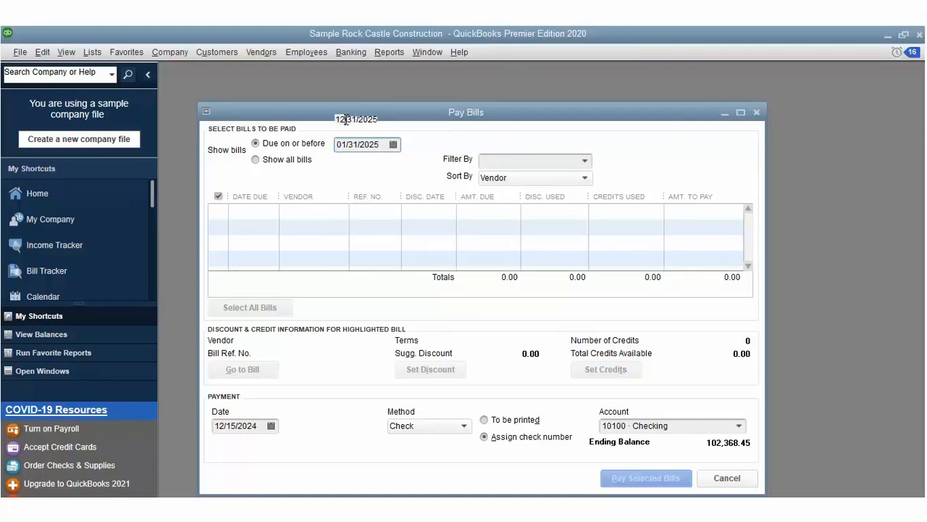
key("Tab")
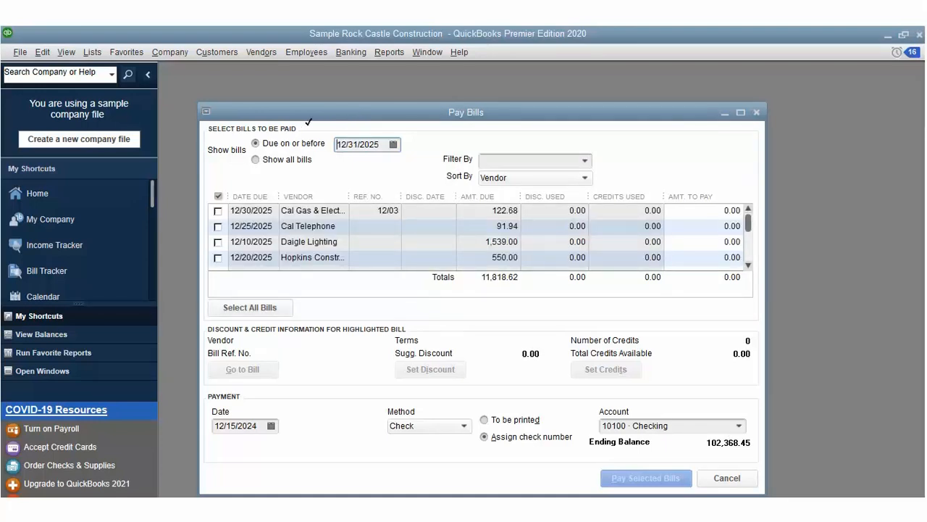
Step: Mark Cal Telephone, Daigle Lighting, Cal Gas & Electric, both Hopkins and Lew Plumbing bills (3,653.62)
left_click(218, 226)
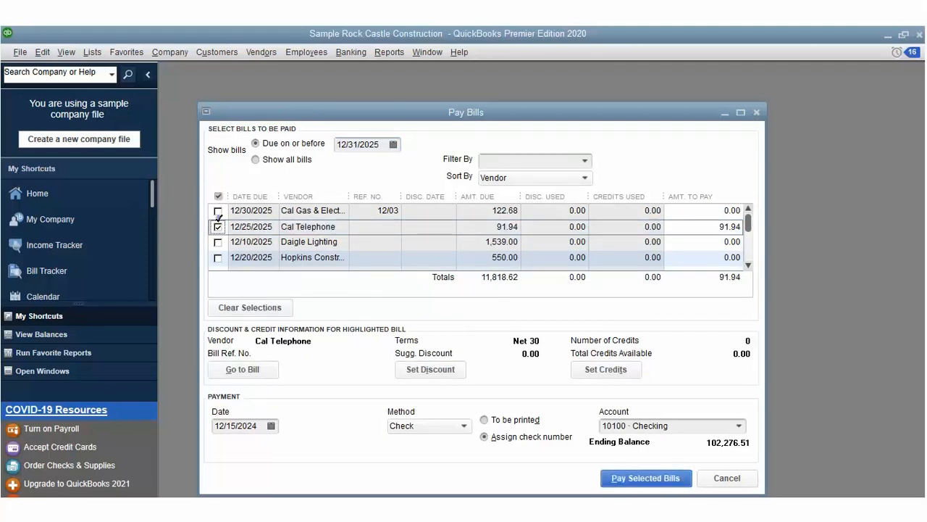
left_click(217, 242)
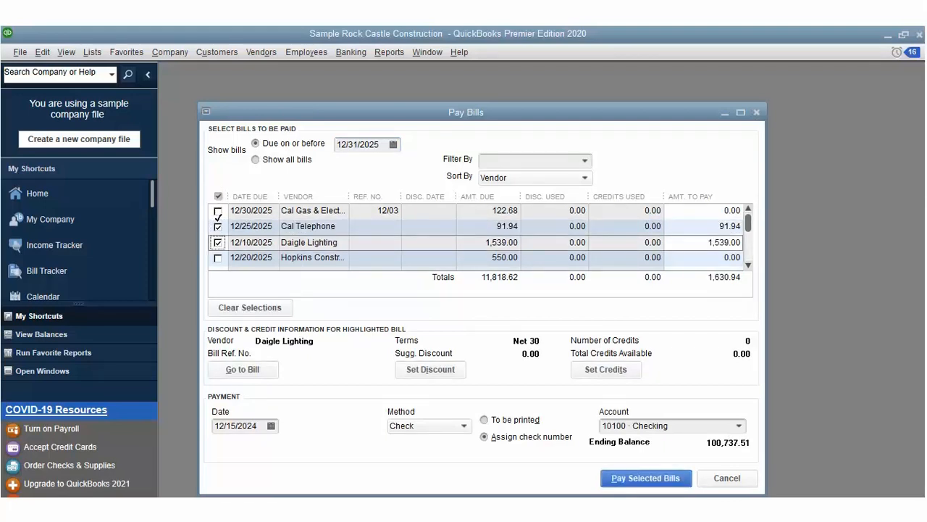
left_click(218, 211)
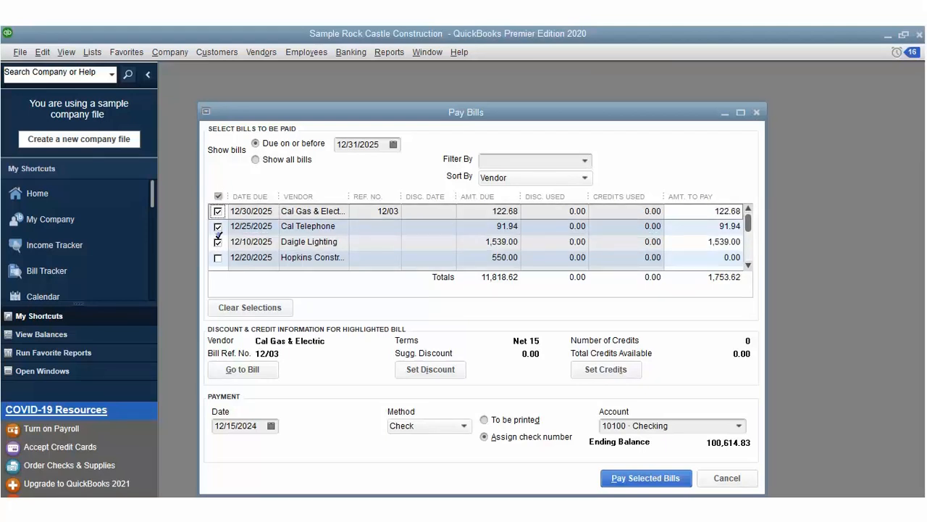
left_click(217, 258)
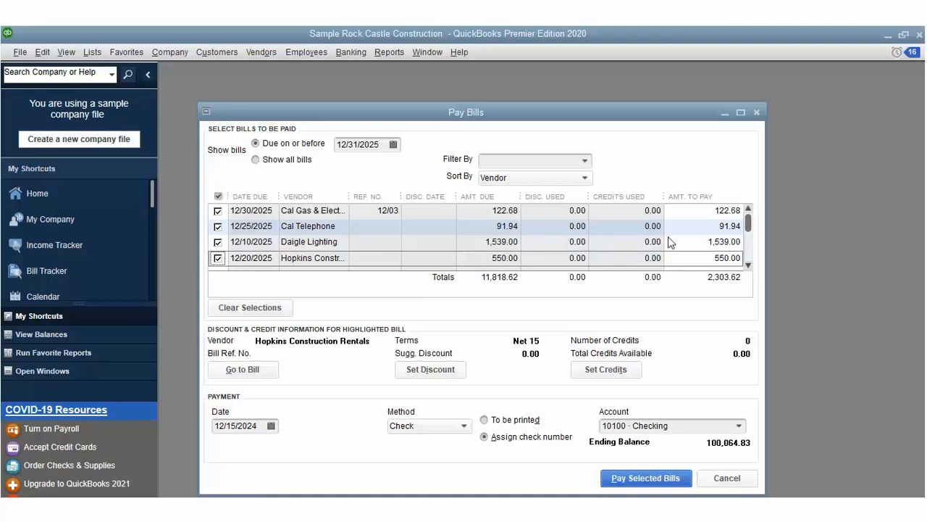
left_click(747, 242)
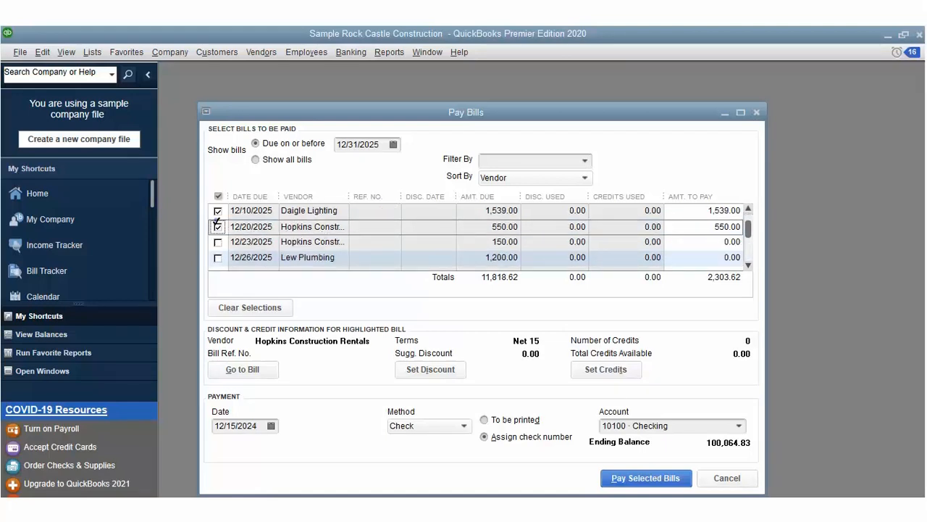
left_click(217, 241)
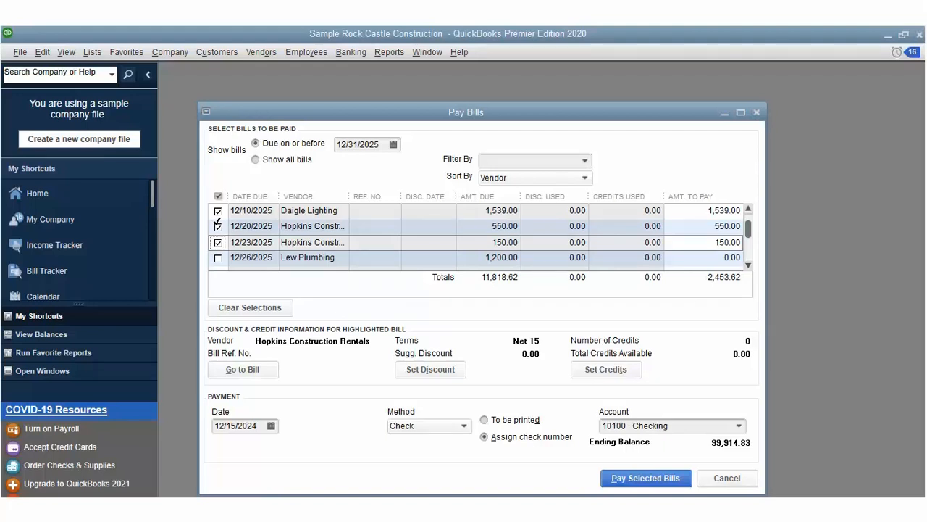
left_click(217, 257)
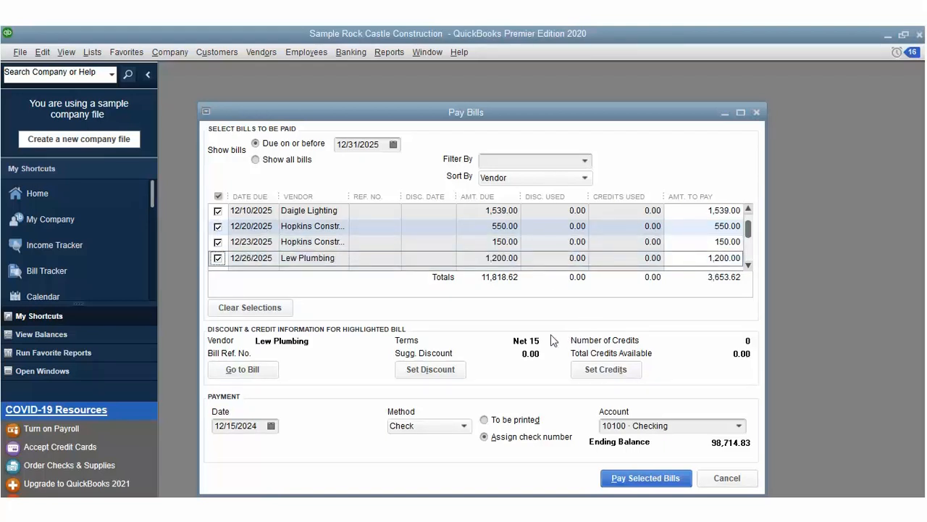
Step: Enter a 1.80 discount on Lew Plumbing's 1,200.00 bill
left_click(445, 366)
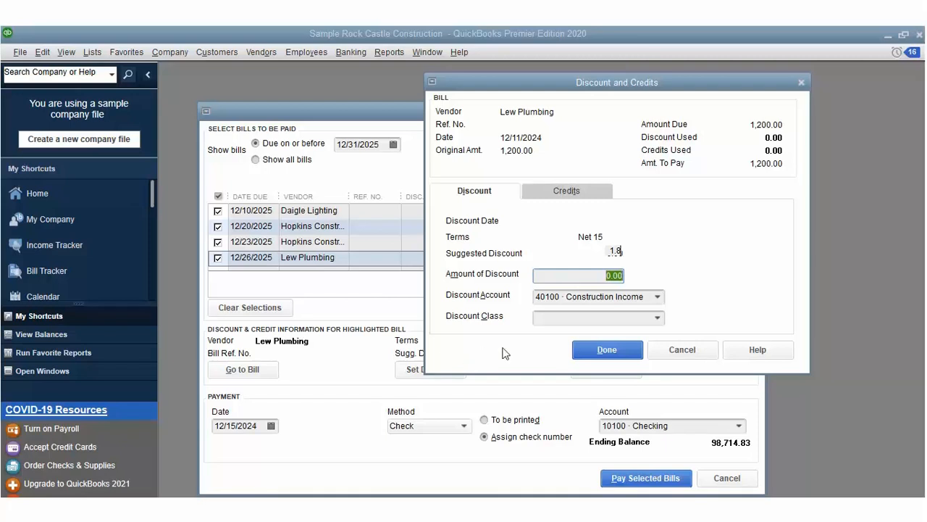
type("1.8")
key("Tab")
key("Tab")
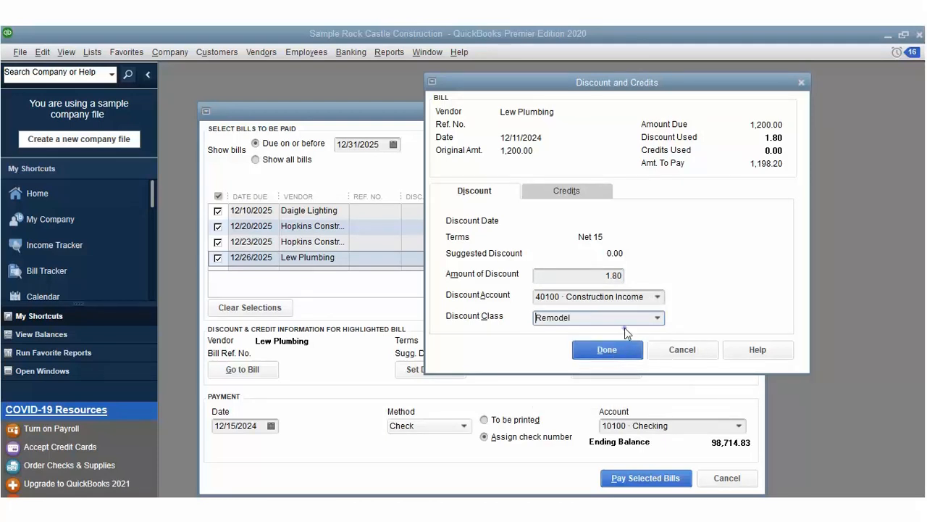
key("Return")
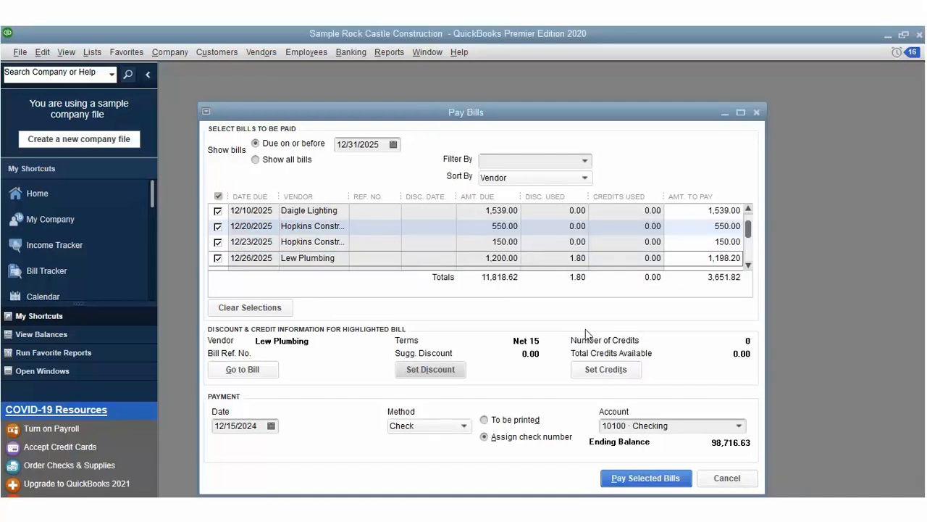
Step: Mark checks to be printed and recheck the discount and credits, keeping the 1.80 discount
left_click(484, 419)
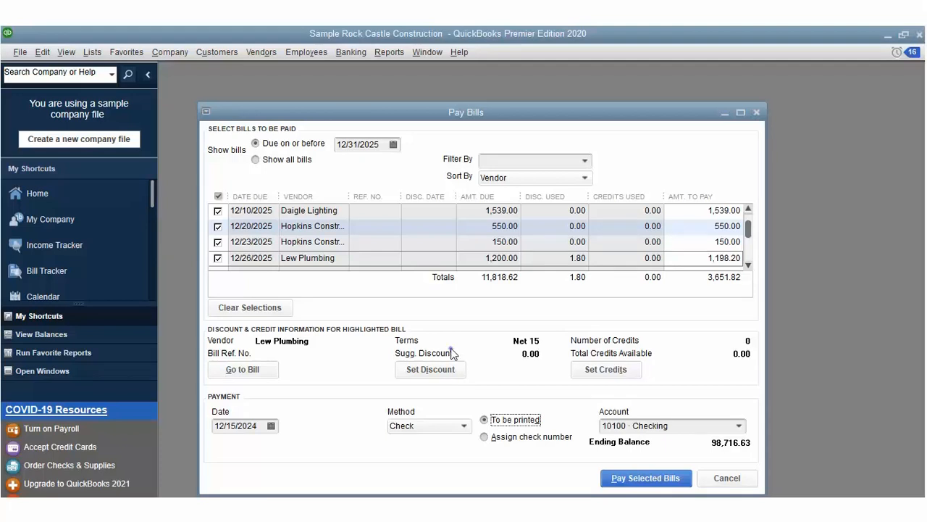
left_click(451, 366)
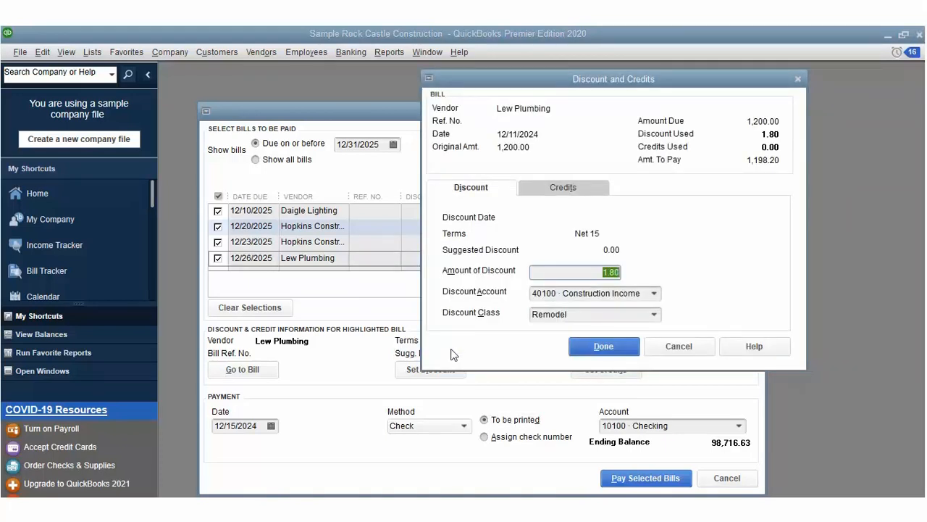
left_click(562, 187)
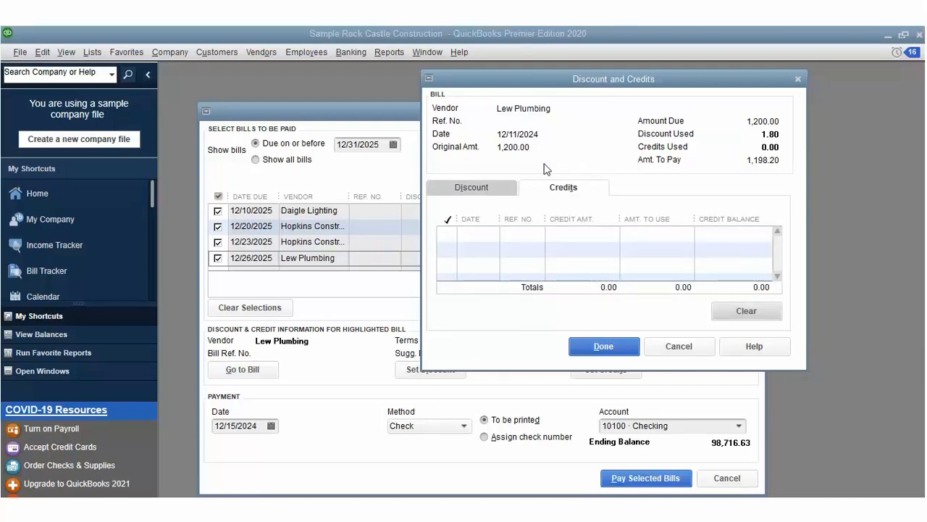
key("alt+i")
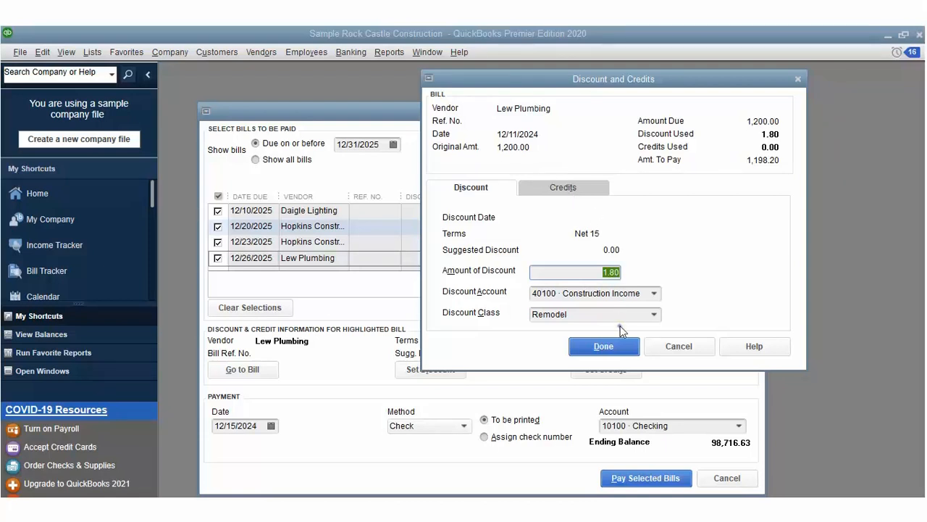
key("Return")
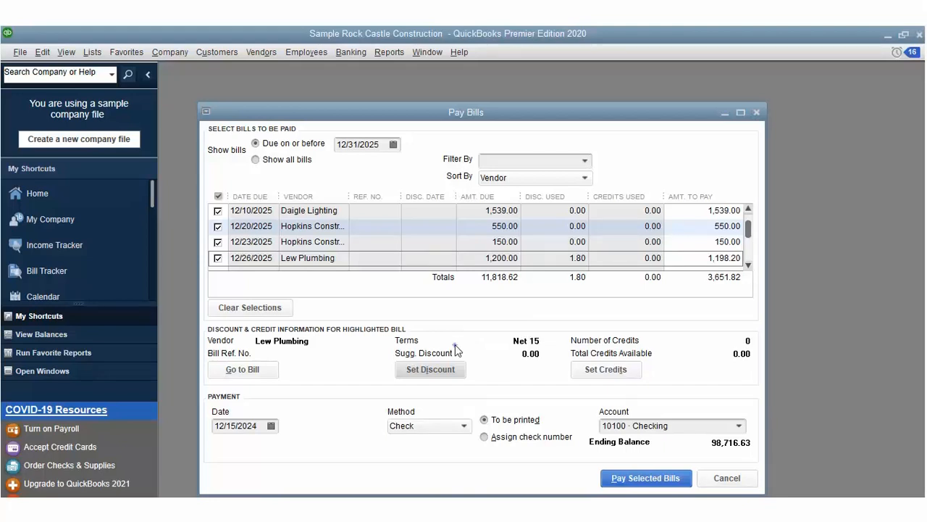
left_click(451, 368)
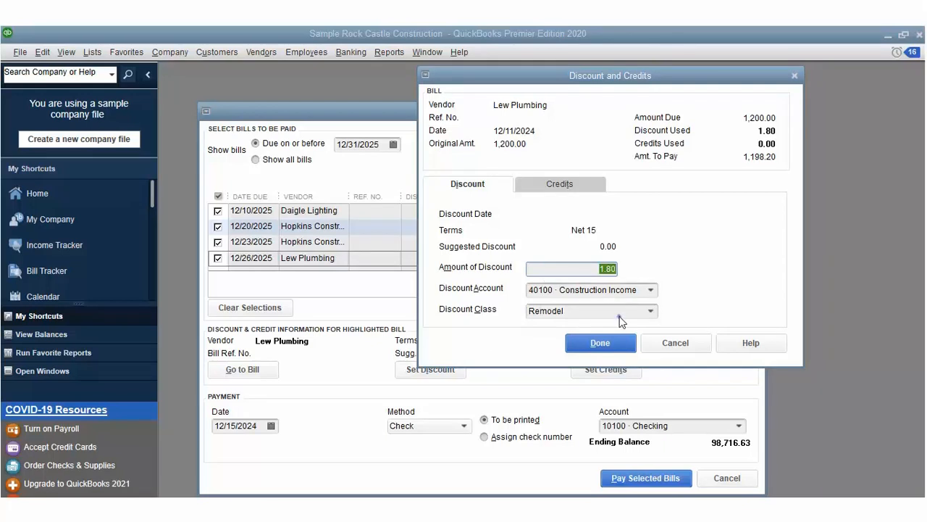
key("Return")
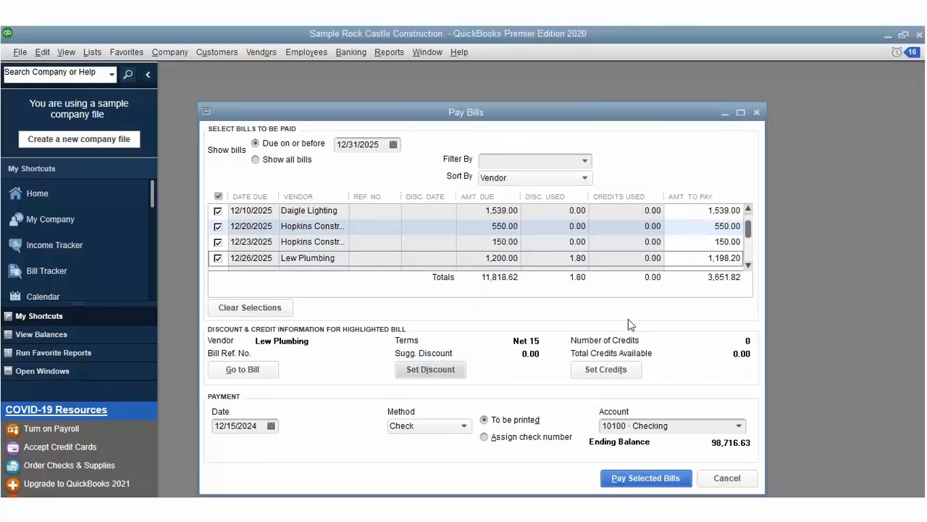
Step: Pay all six selected bills from 10100 Checking, totalling 3,651.82, and close the payment summary
left_click(650, 476)
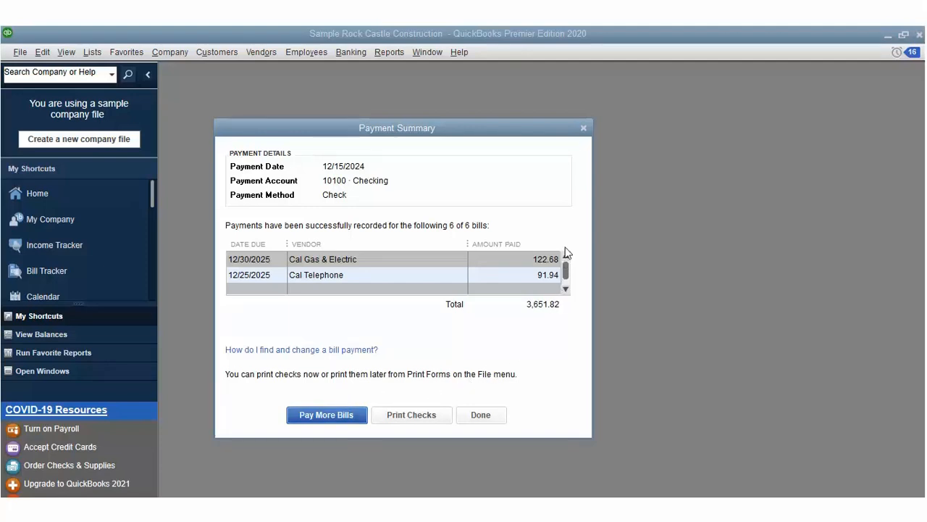
scroll(566, 255, "up", 4)
scroll(568, 265, "down", 4)
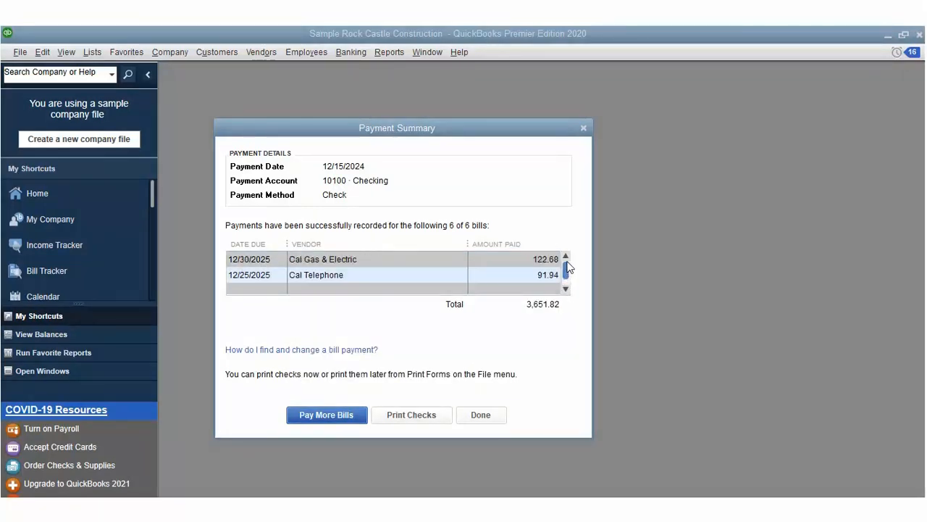
scroll(566, 270, "up", 2)
scroll(565, 276, "down", 2)
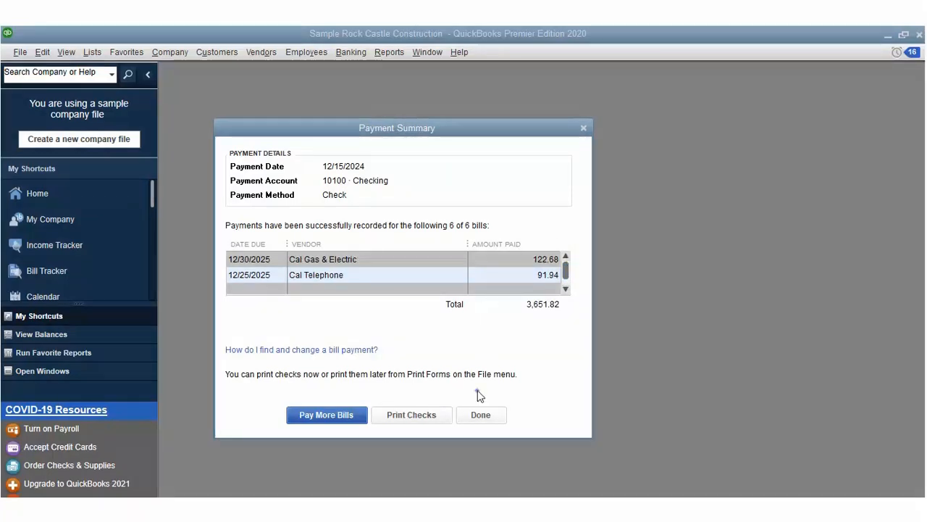
left_click(479, 414)
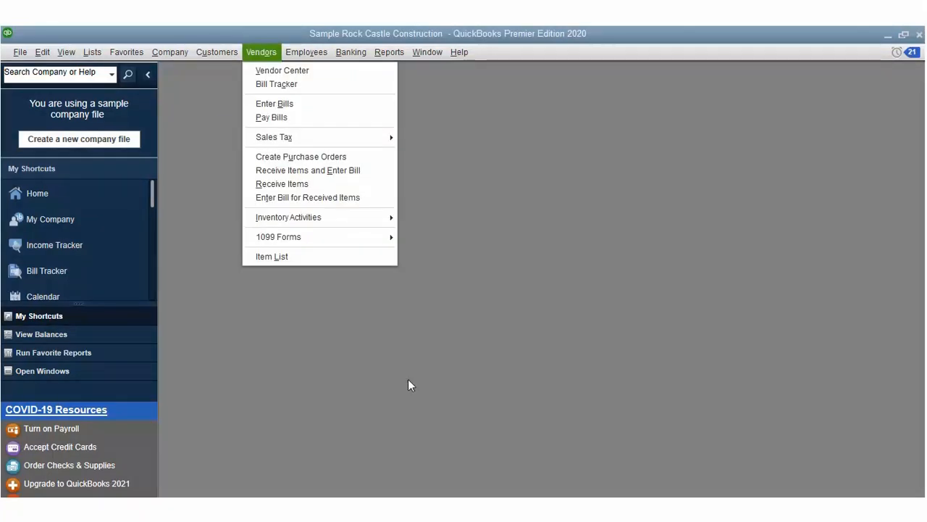
Step: Start a City of Middlefield vendor credit with reference number 876545
left_click(274, 103)
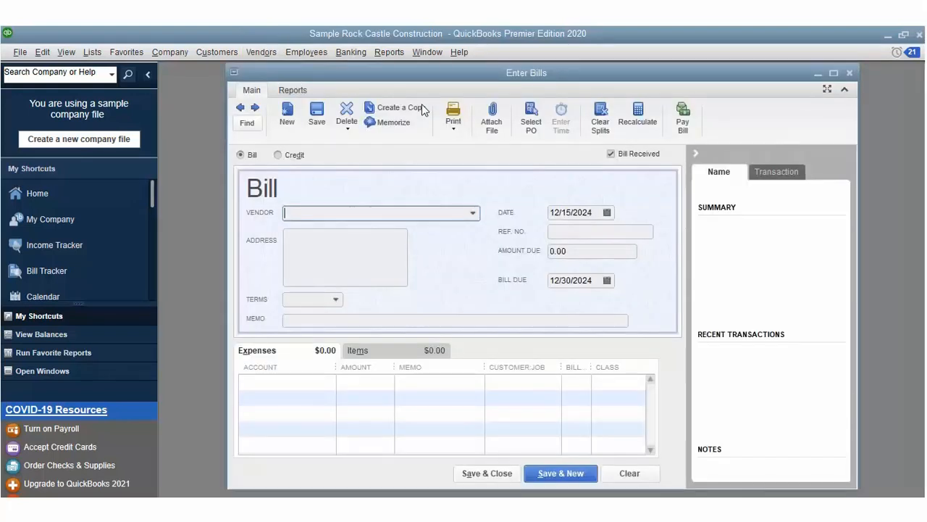
left_click(399, 211)
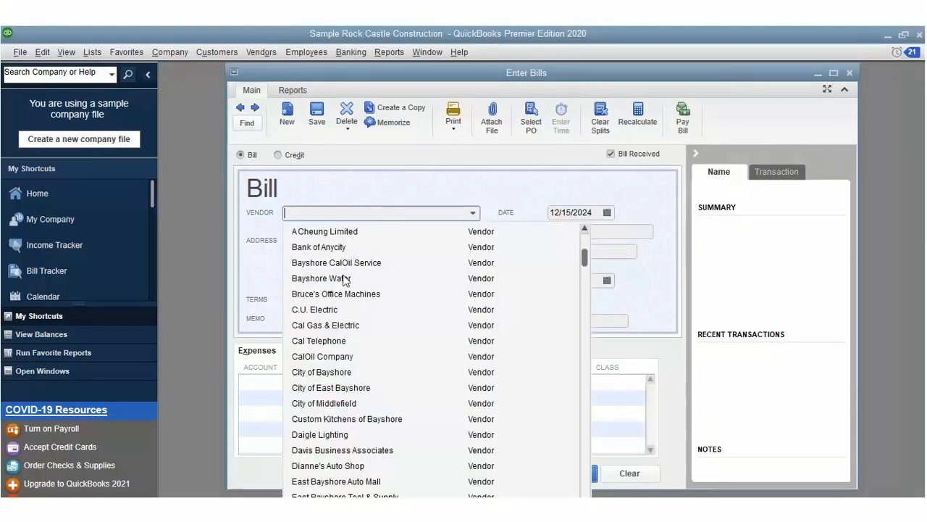
left_click(326, 403)
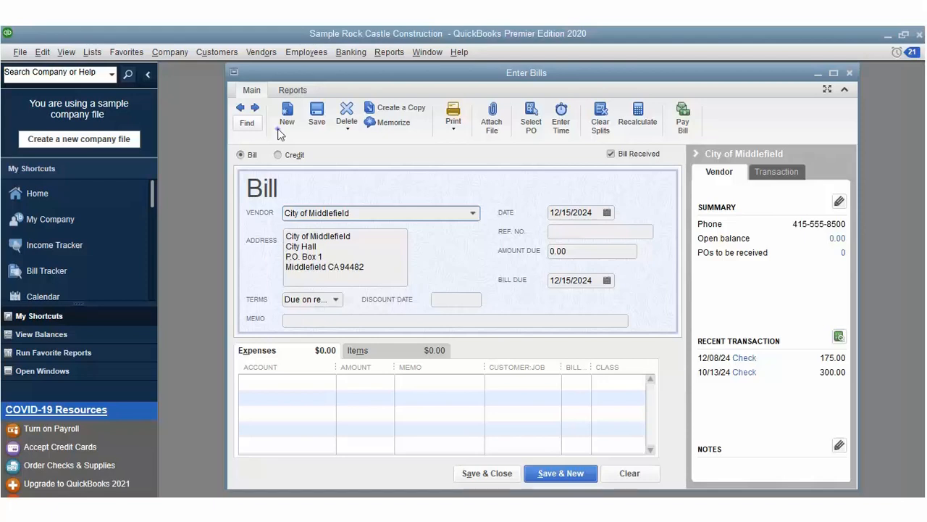
left_click(278, 154)
left_click(557, 216)
type("87654")
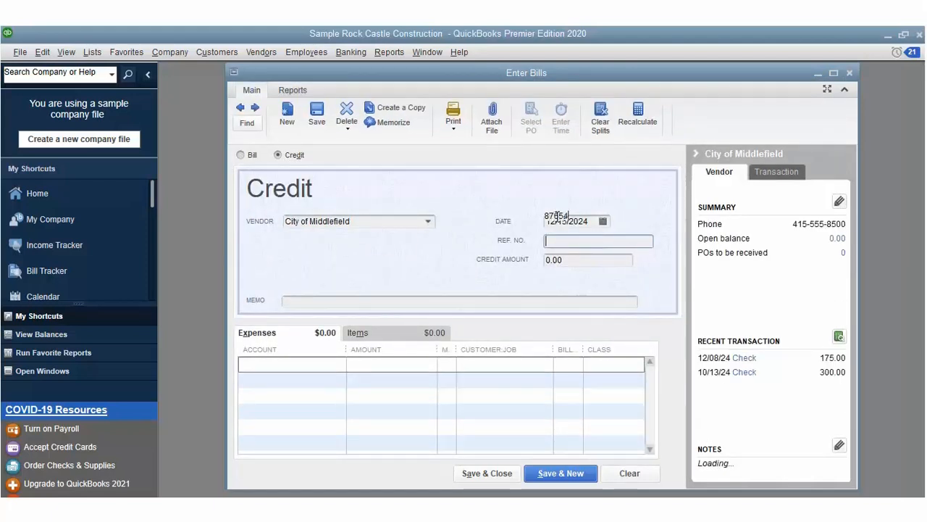
type("5")
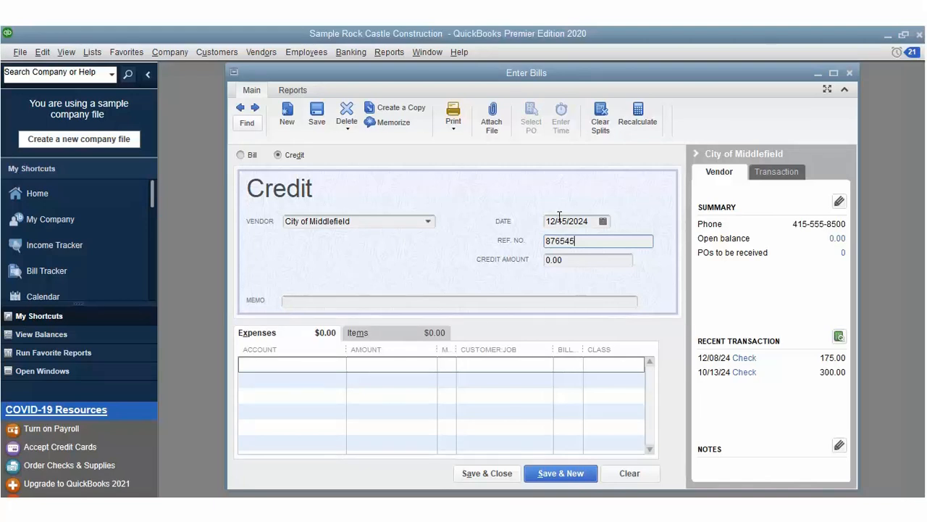
key("Tab")
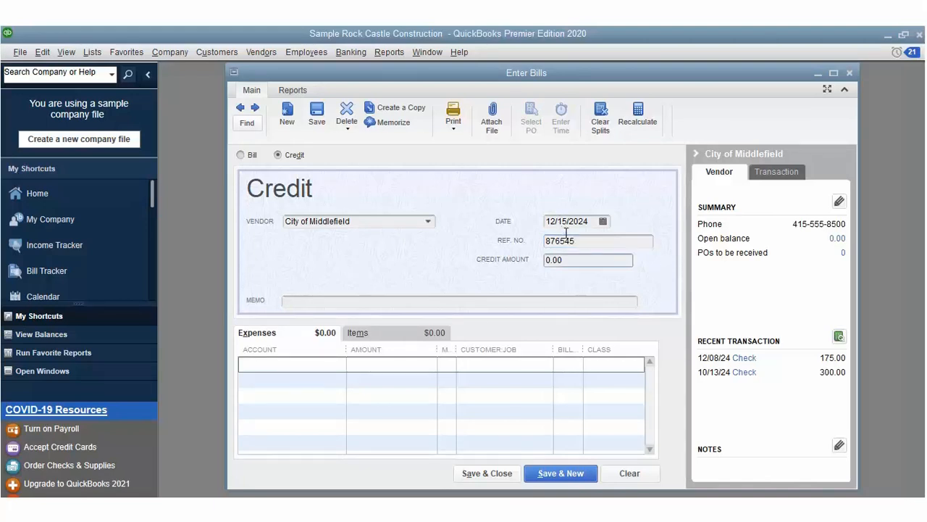
Step: Set the credit amount to 1,231.00 and charge it to 62400 · Interest Expense
left_click(587, 198)
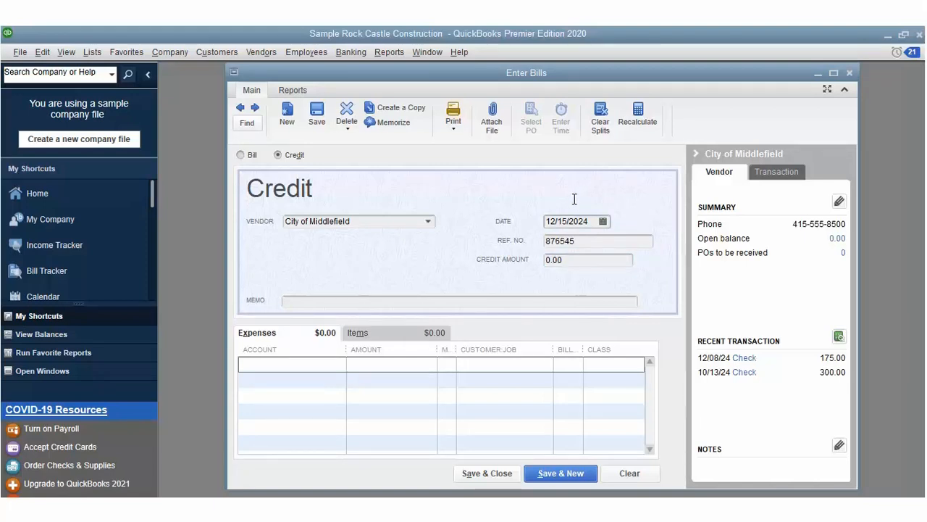
double_click(549, 239)
type("1231")
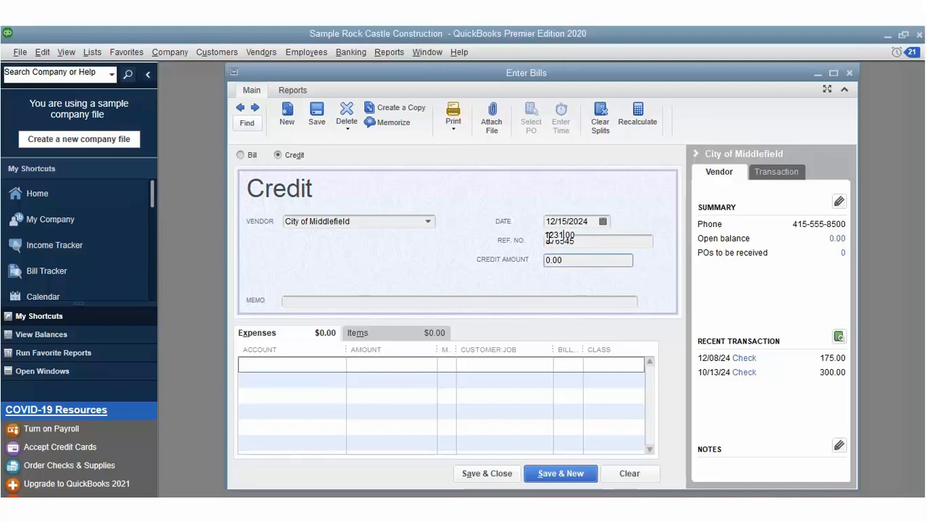
key("Tab")
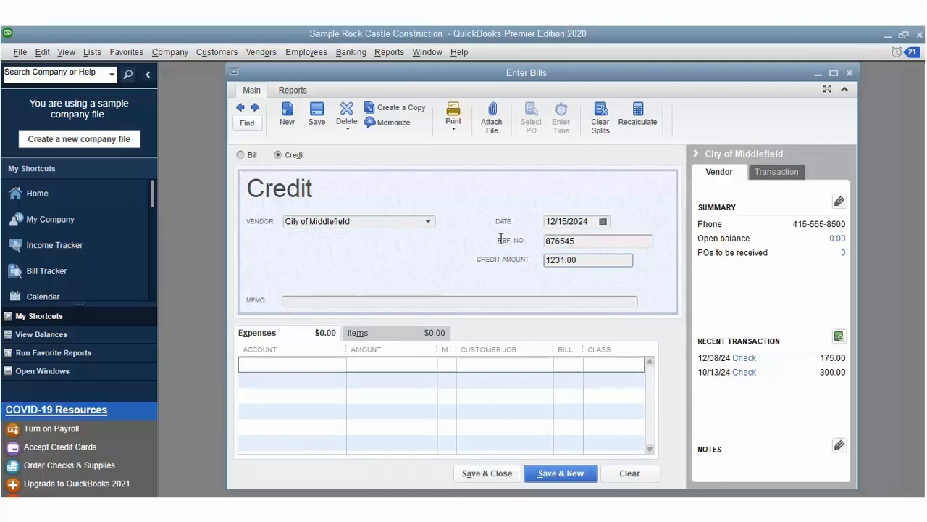
key("Tab")
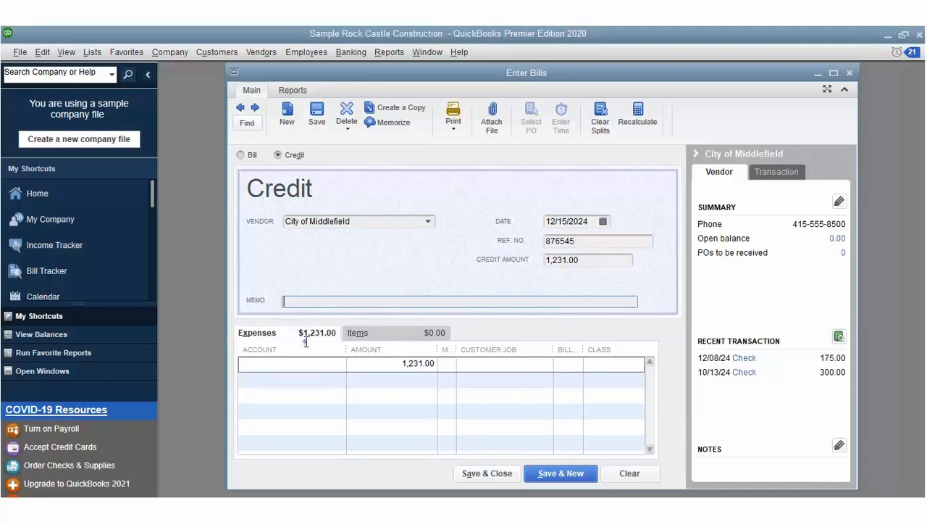
key("Tab")
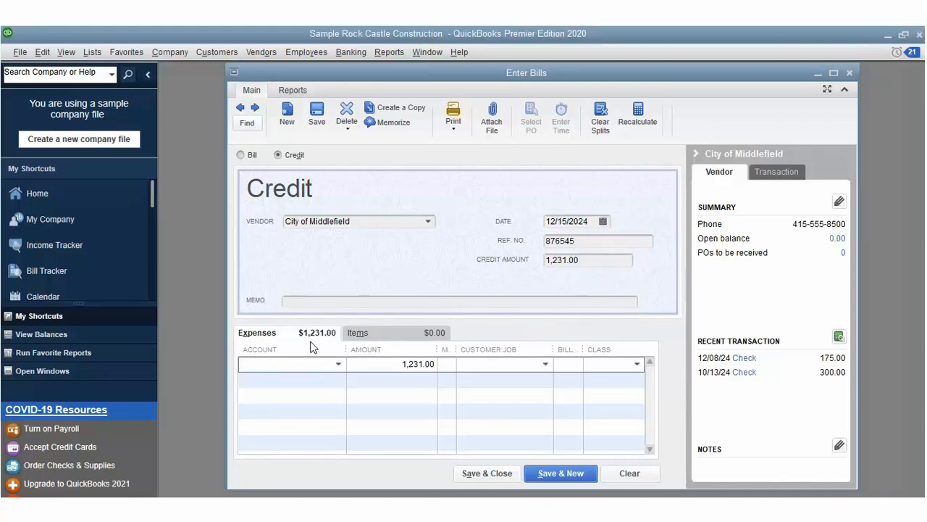
left_click(337, 363)
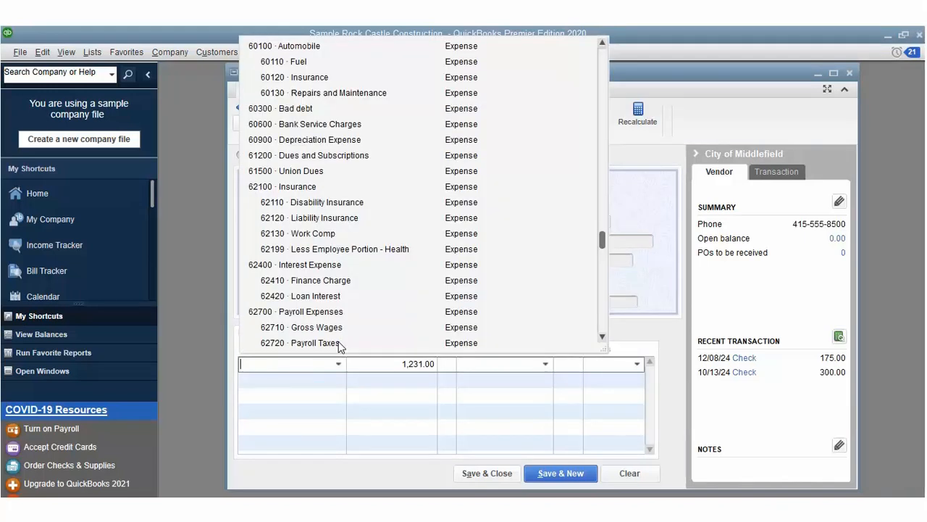
left_click(312, 264)
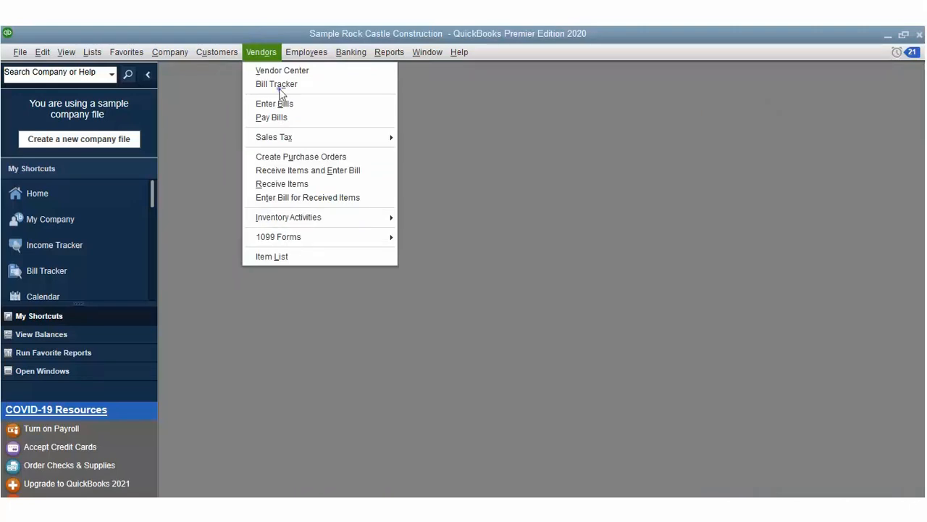
Step: Select the Hamlin Metal bill for payment and enter a 12.50 discount
left_click(271, 117)
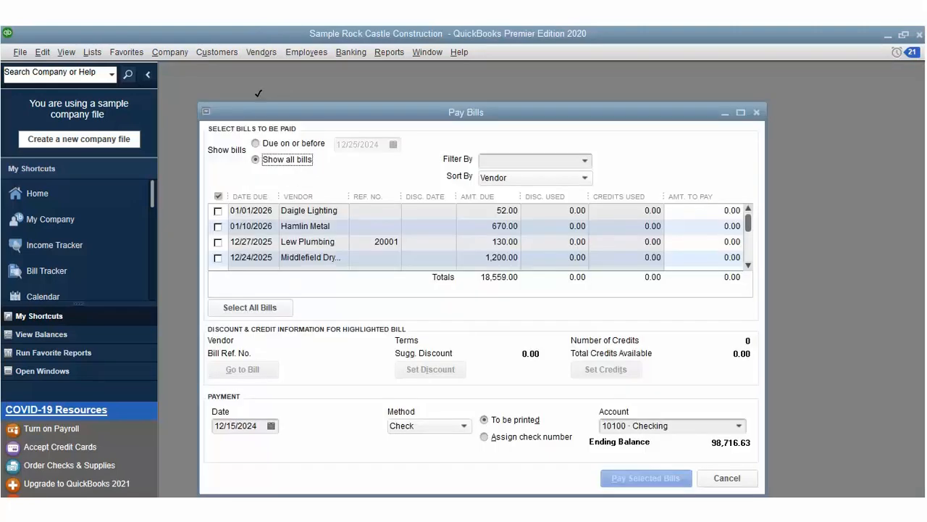
left_click(218, 226)
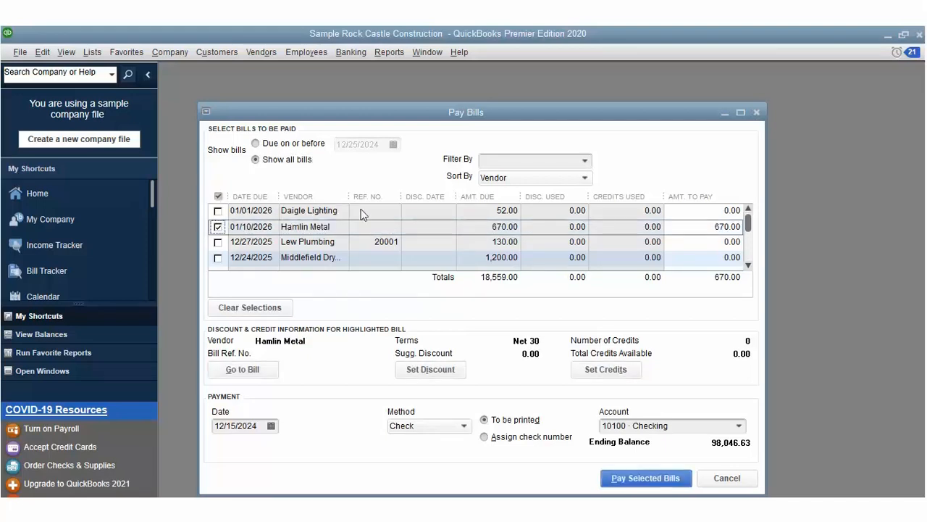
left_click(599, 363)
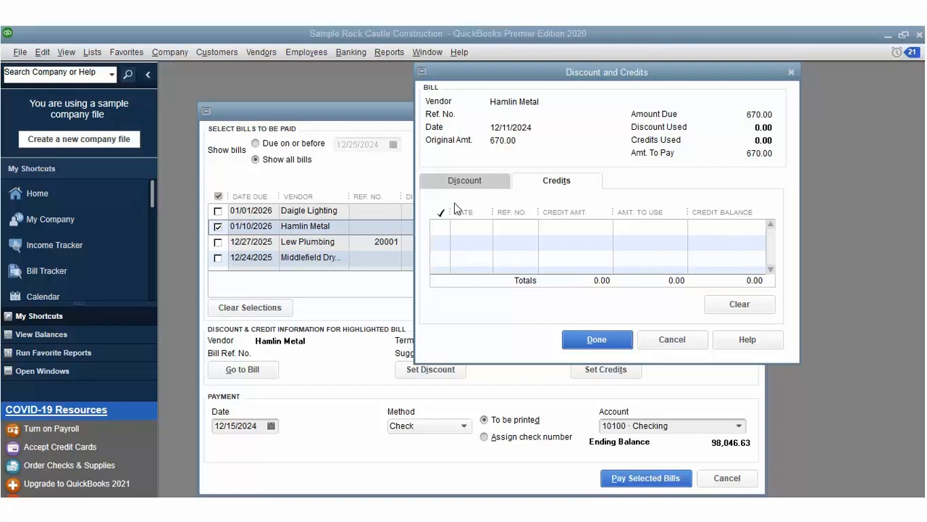
left_click(488, 178)
type("12.5")
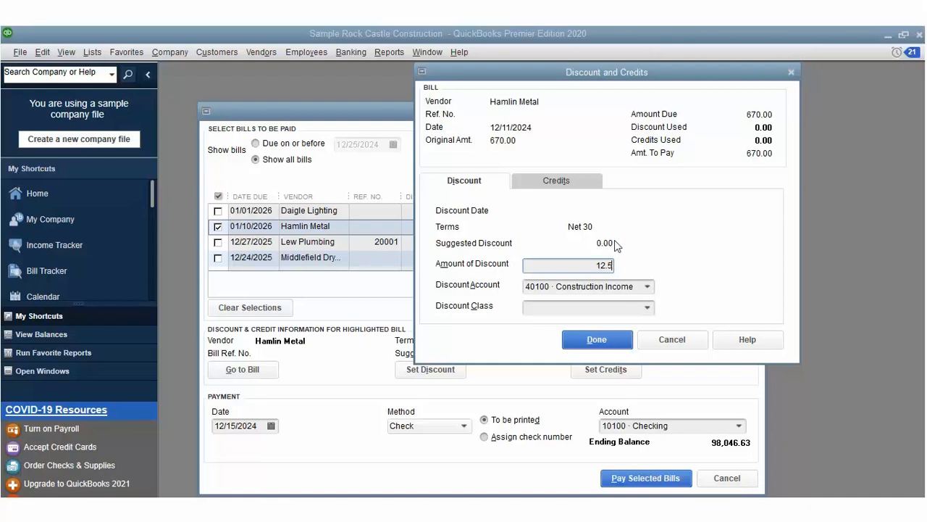
key("Tab")
Step: Try Retained Earnings with the New Construction class as discount account, then dismiss the invalid-account warning
key("alt+Down")
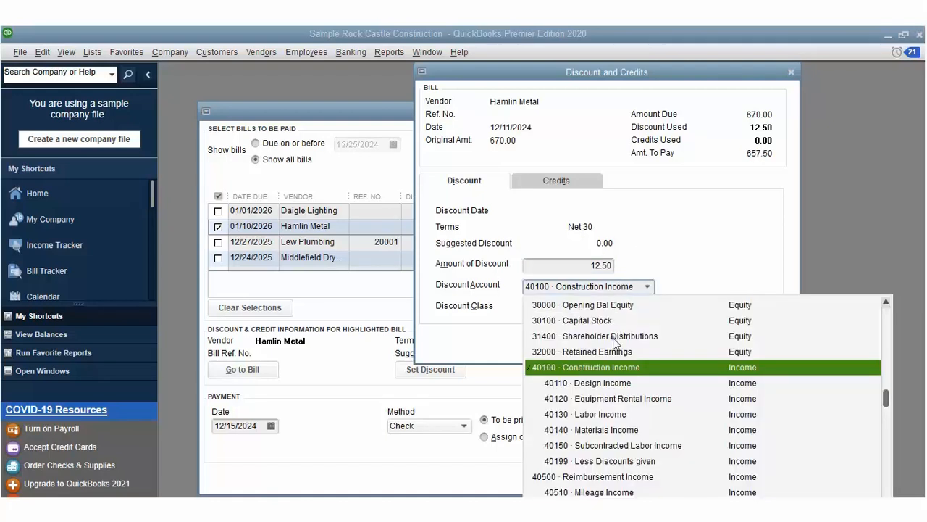
key("Escape")
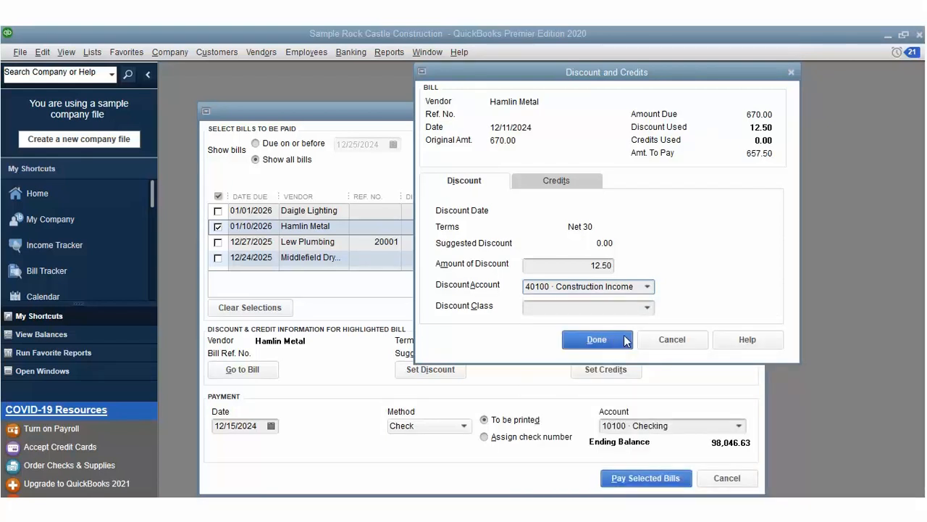
key("alt+Down")
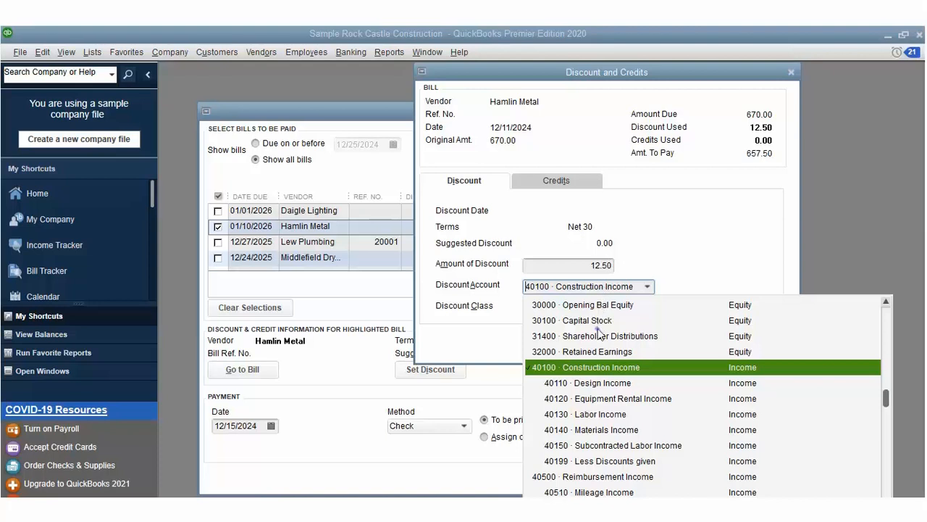
key("Up")
key("Return")
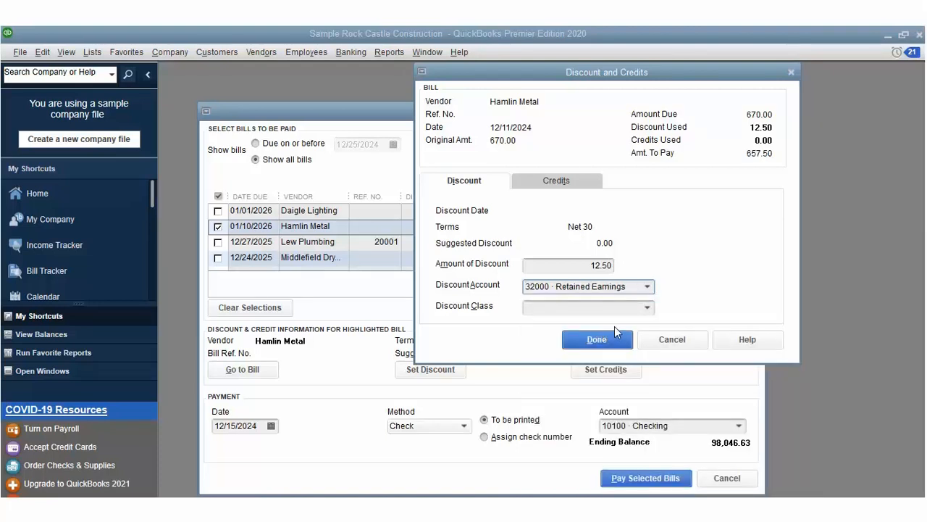
left_click(649, 305)
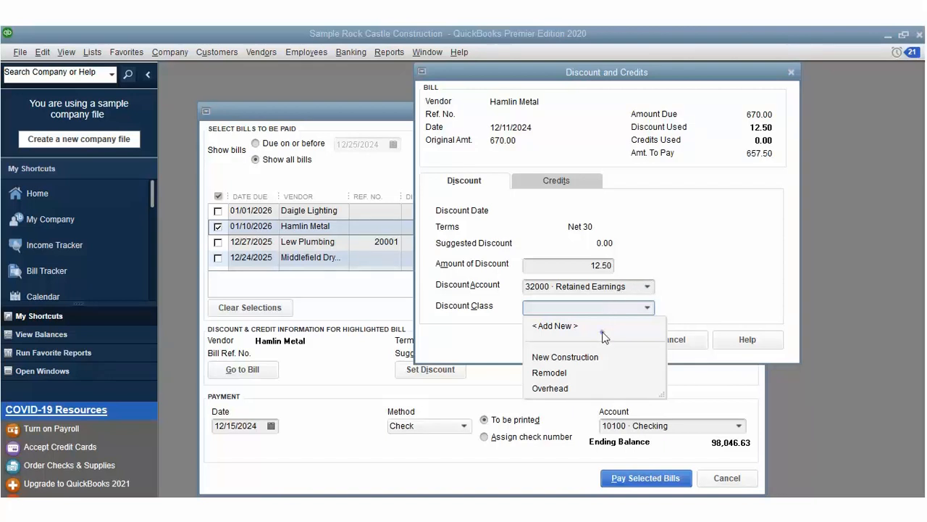
left_click(599, 356)
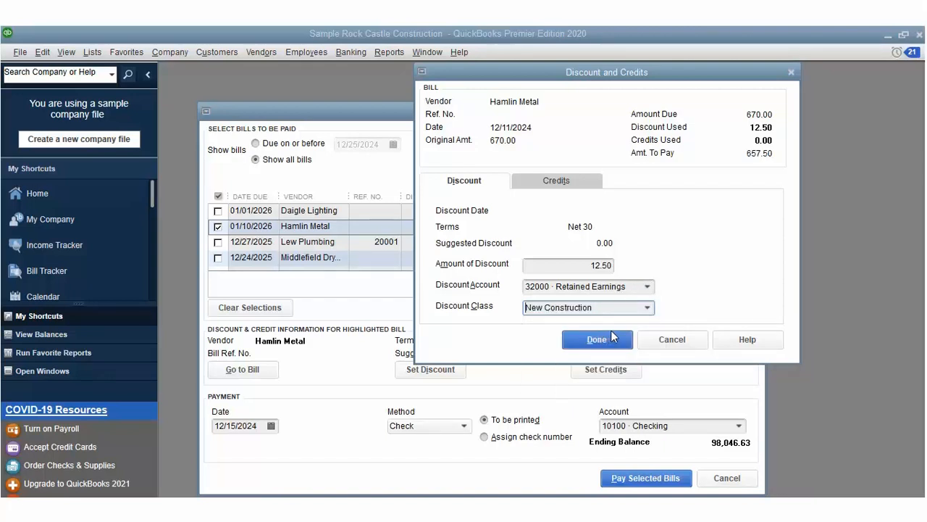
left_click(599, 338)
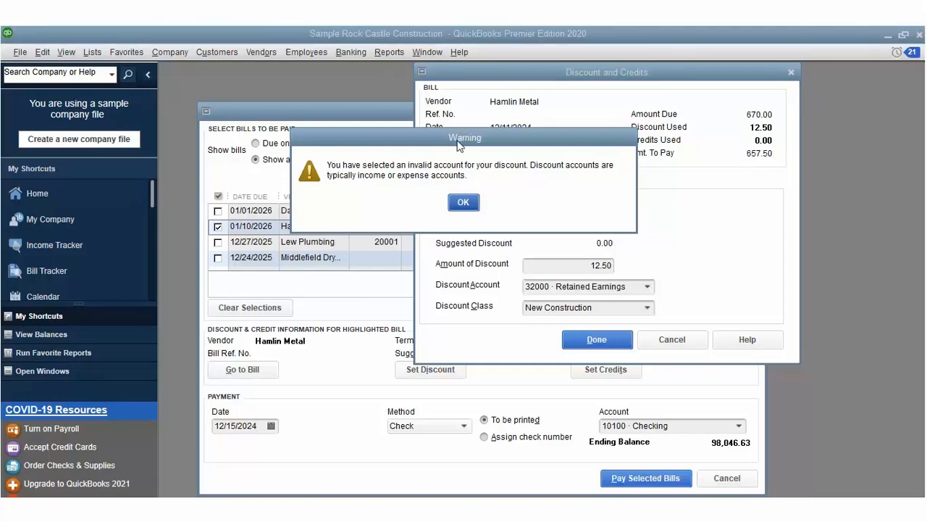
key("Return")
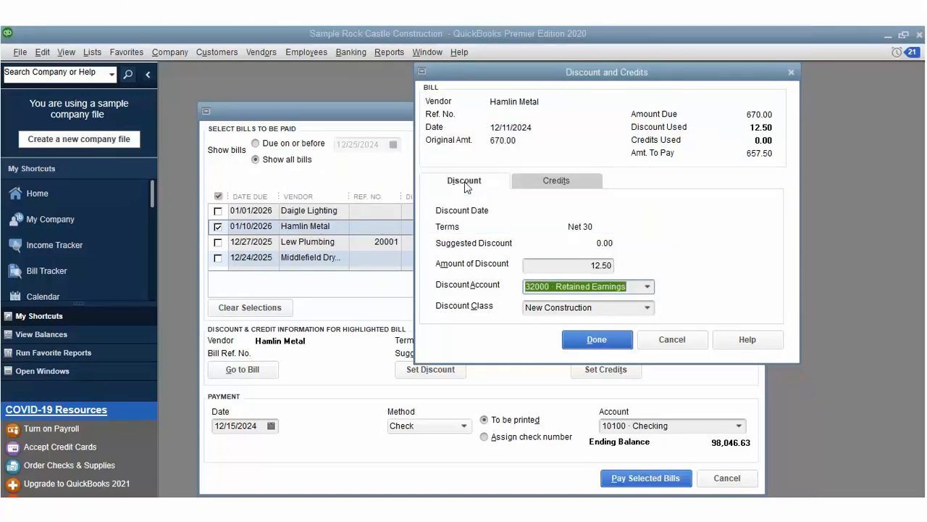
Step: Post the discount to 40500 Reimbursement Income, review credits, and pay the Hamlin Metal bill
left_click(647, 286)
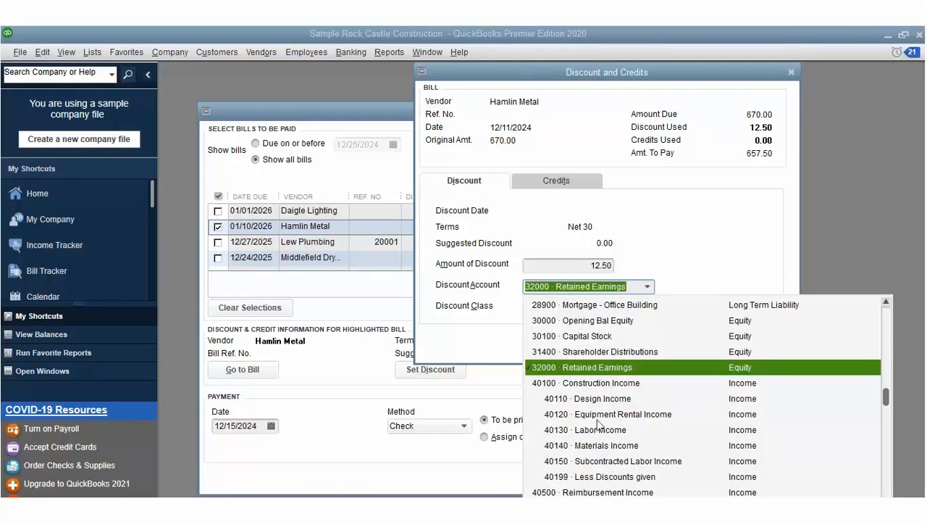
left_click(596, 491)
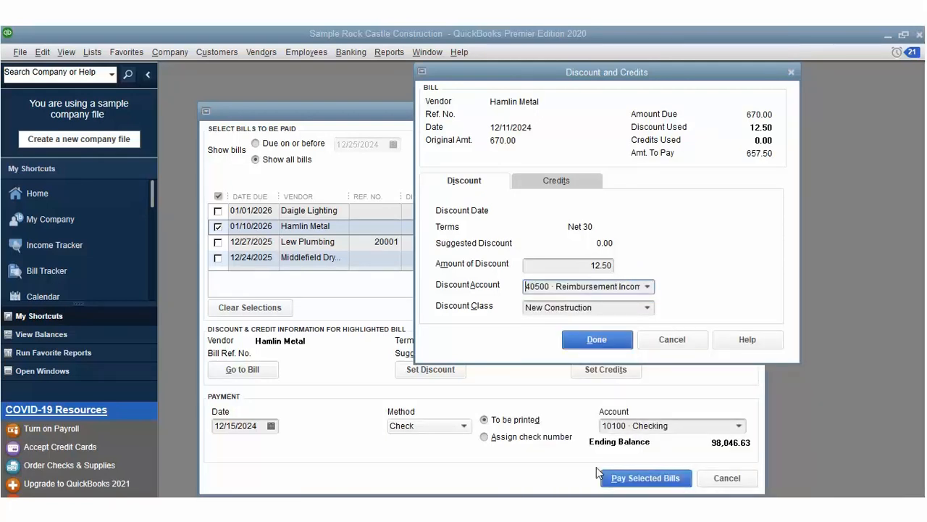
left_click(608, 319)
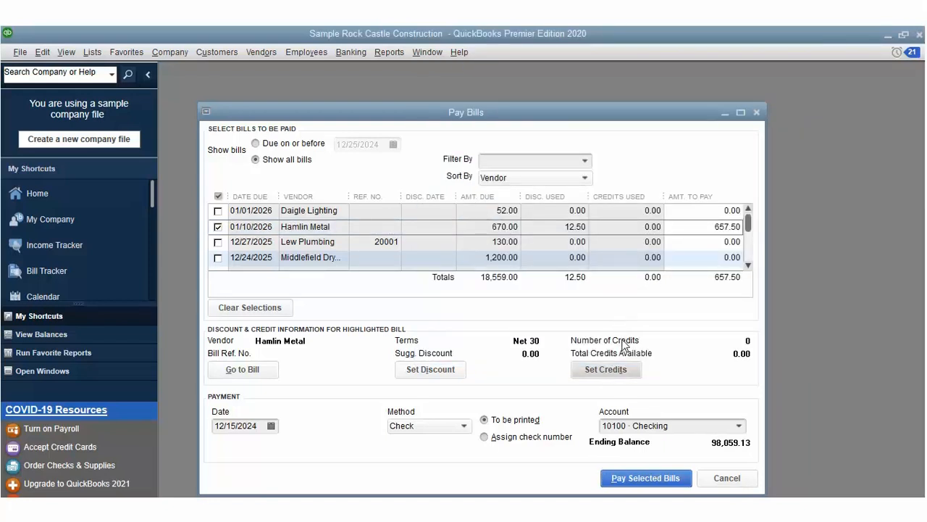
left_click(620, 362)
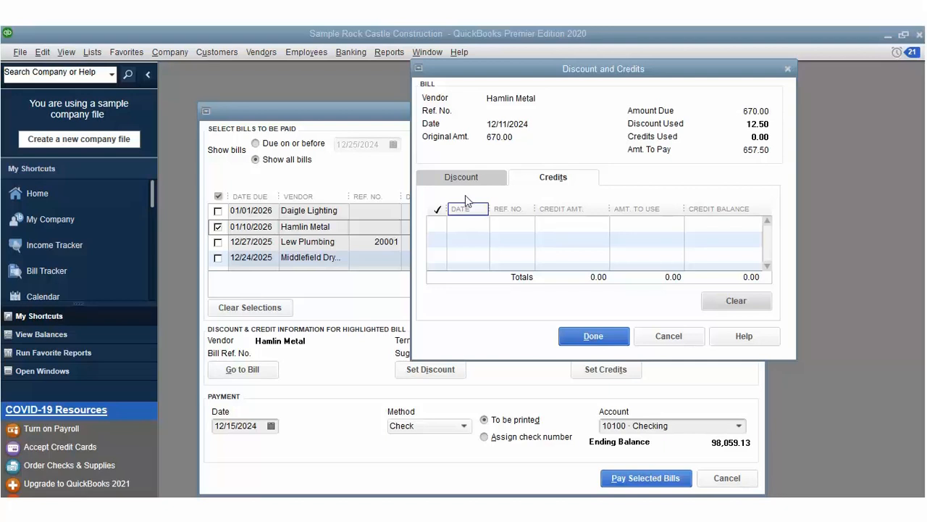
left_click(466, 197)
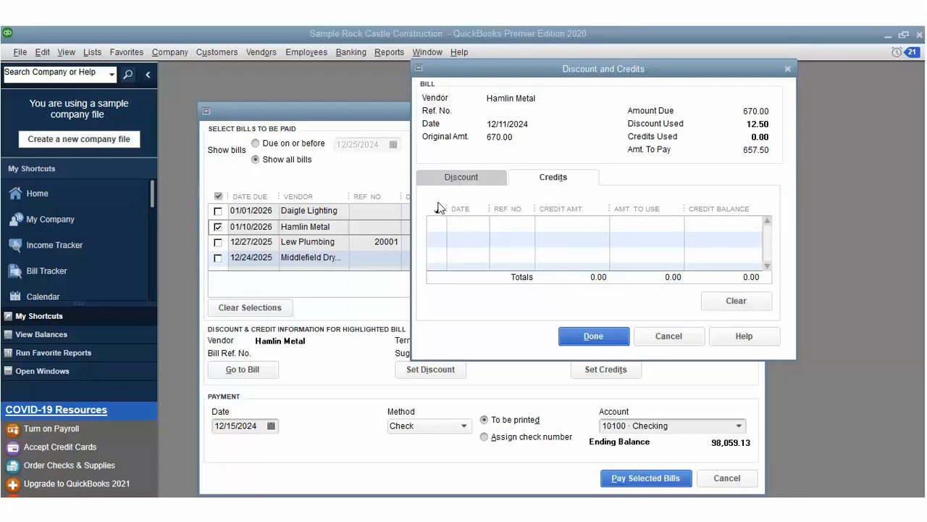
left_click(464, 173)
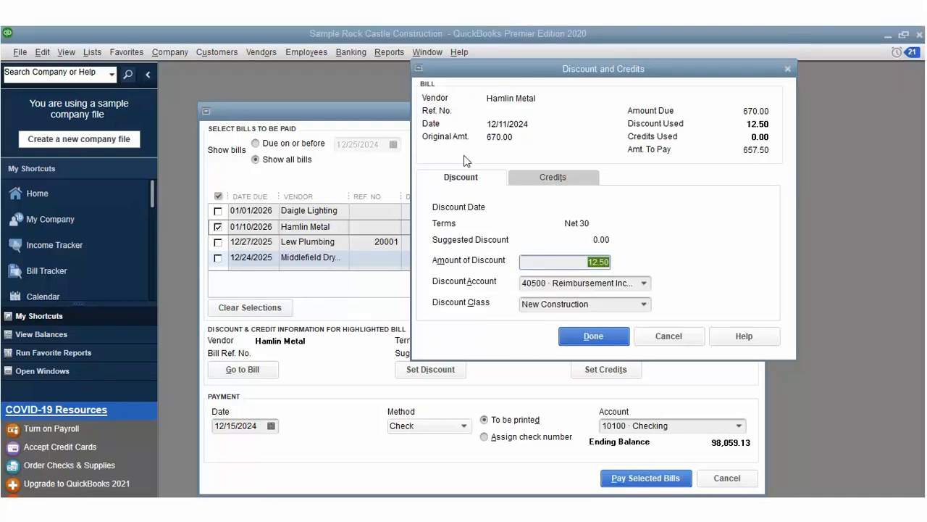
left_click(615, 332)
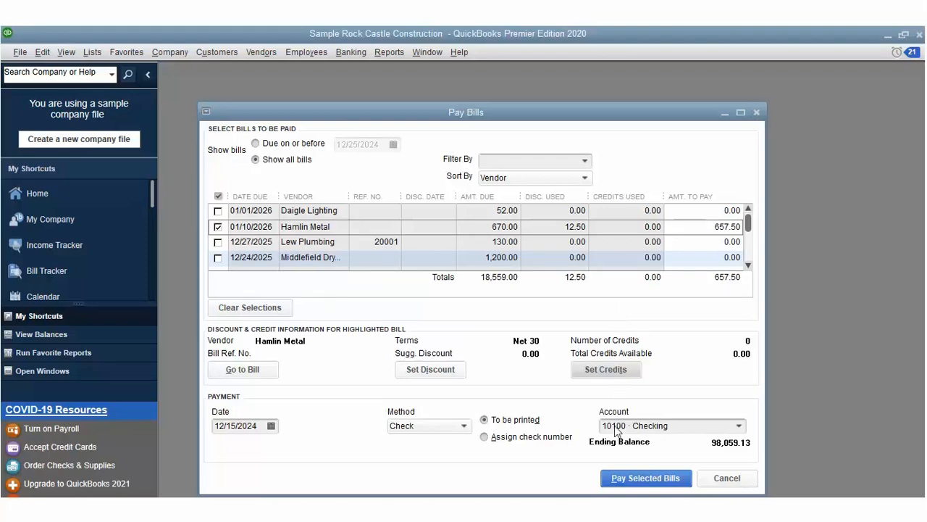
left_click(622, 477)
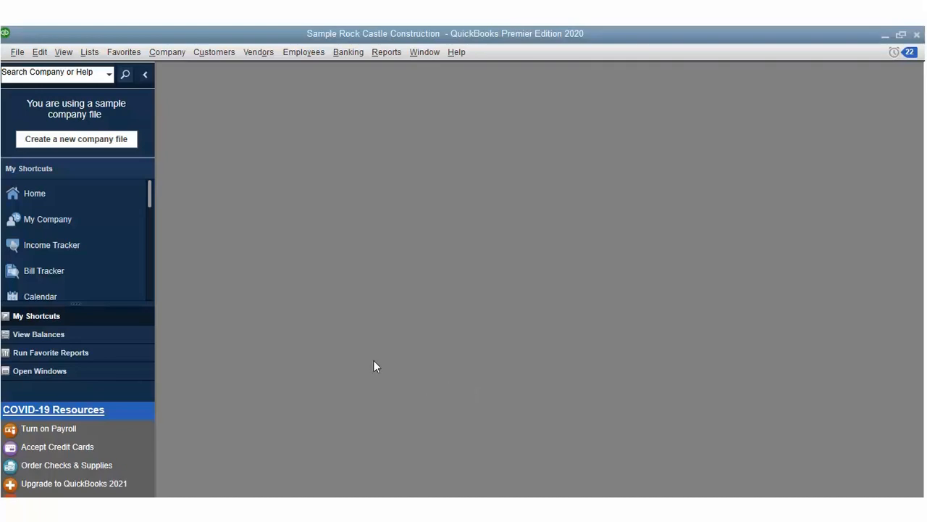
left_click(262, 52)
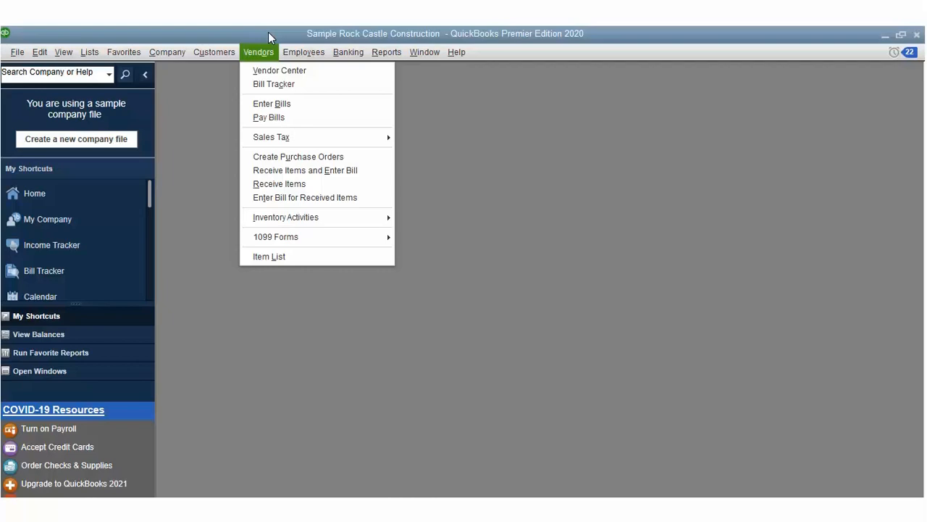
mouse_move(281, 134)
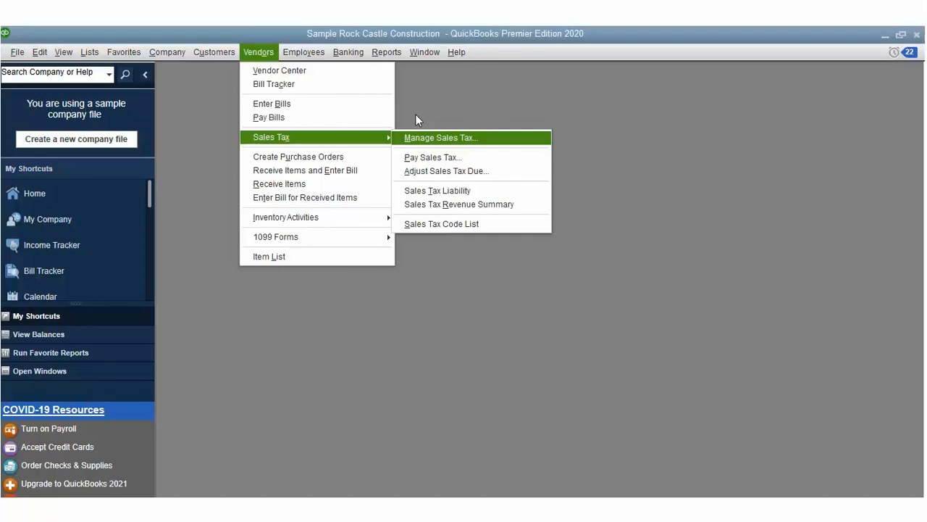
left_click(431, 168)
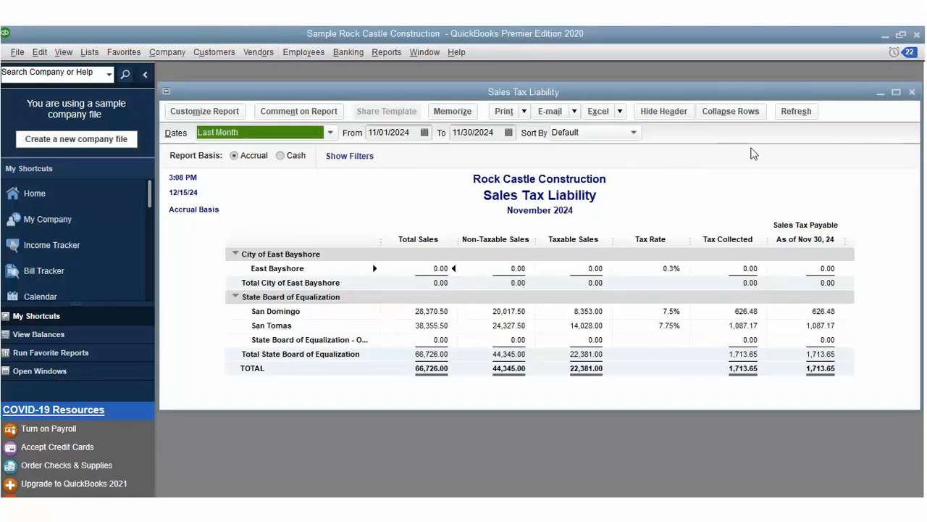
left_click(912, 92)
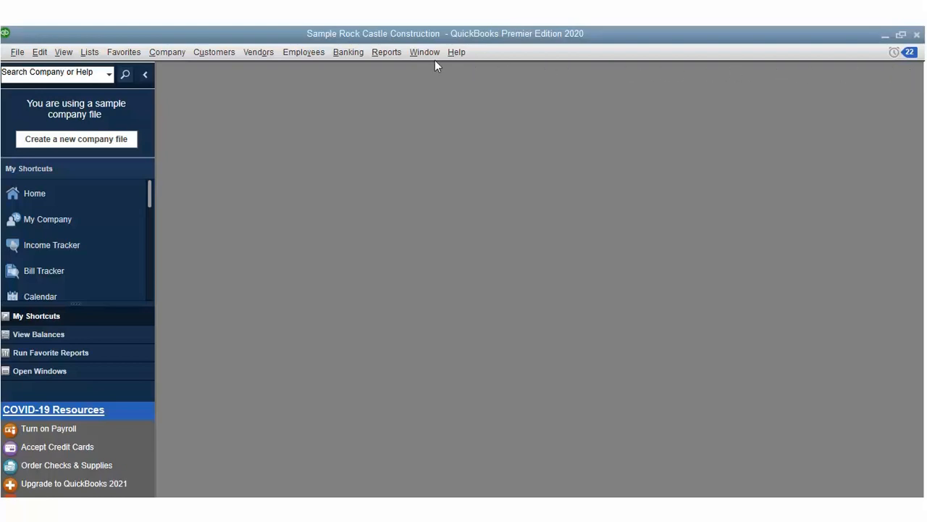
left_click(259, 53)
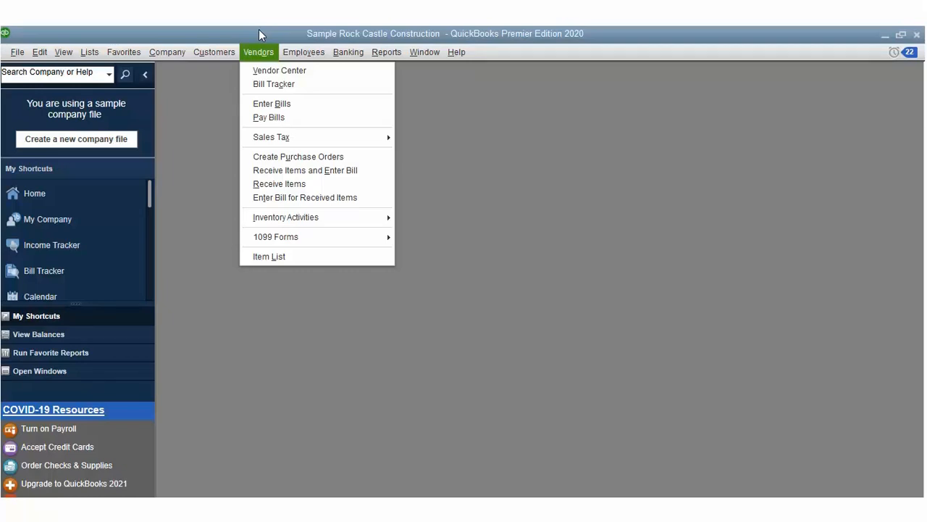
mouse_move(275, 135)
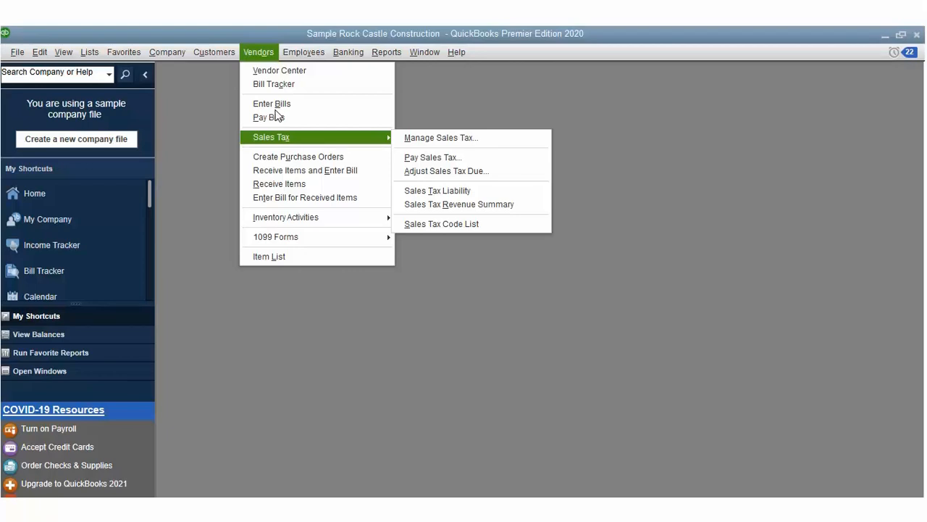
left_click(441, 181)
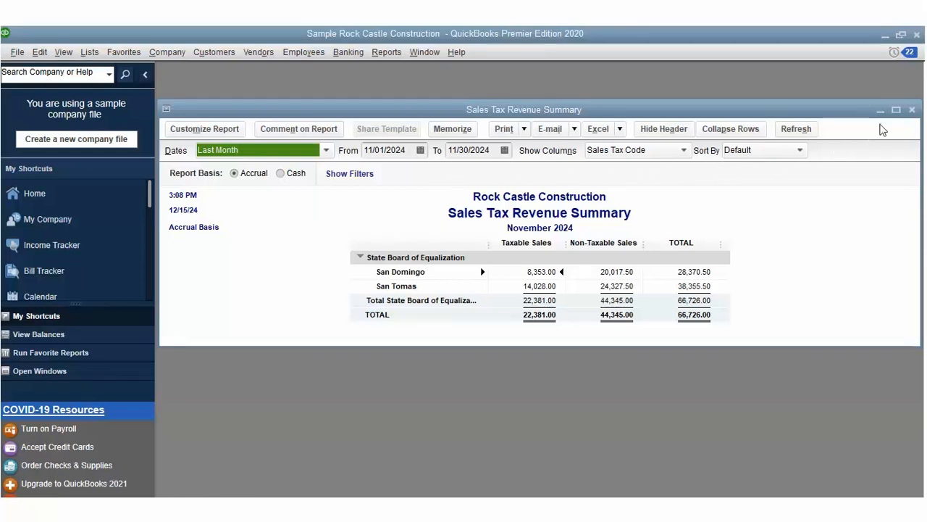
left_click(912, 109)
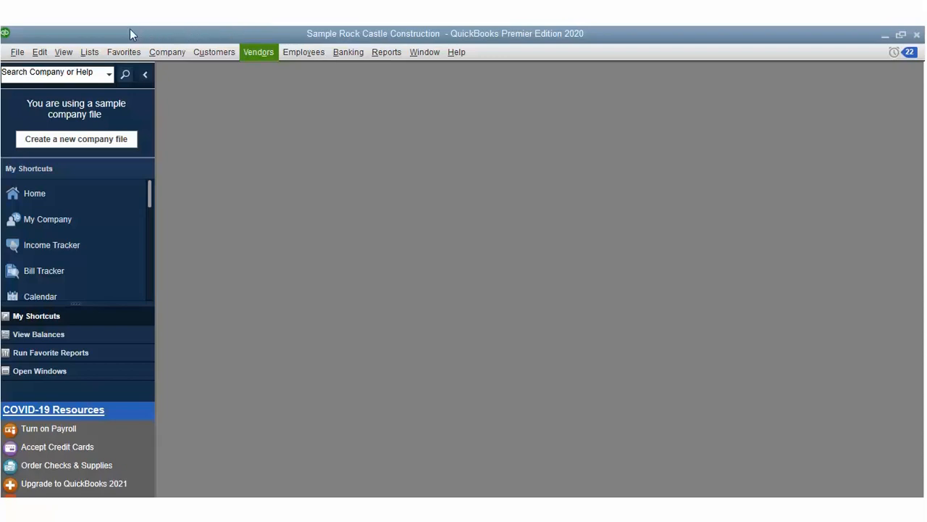
key("alt+l")
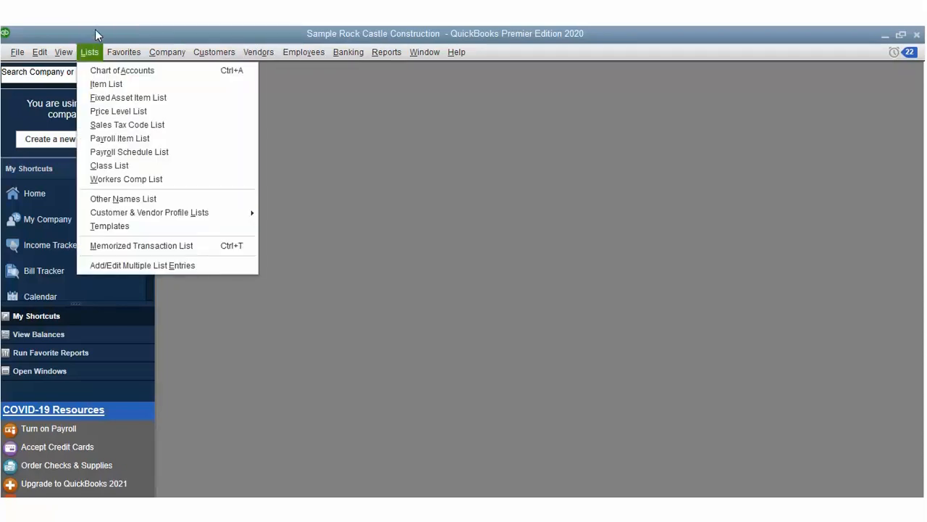
key("a")
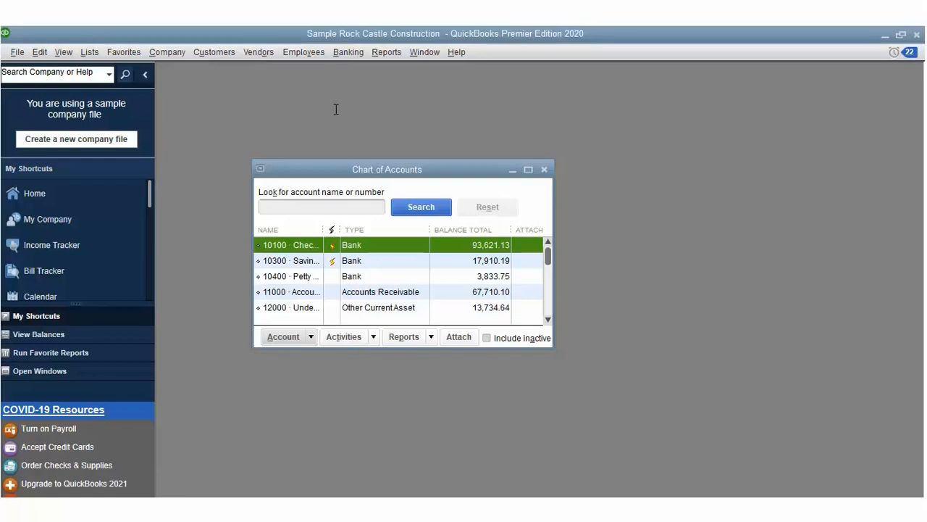
type("sales Tax")
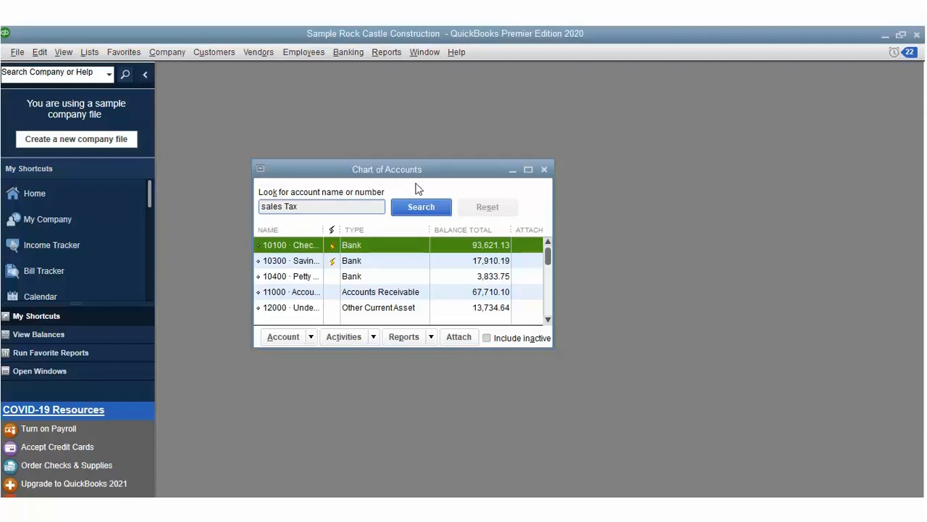
key("Return")
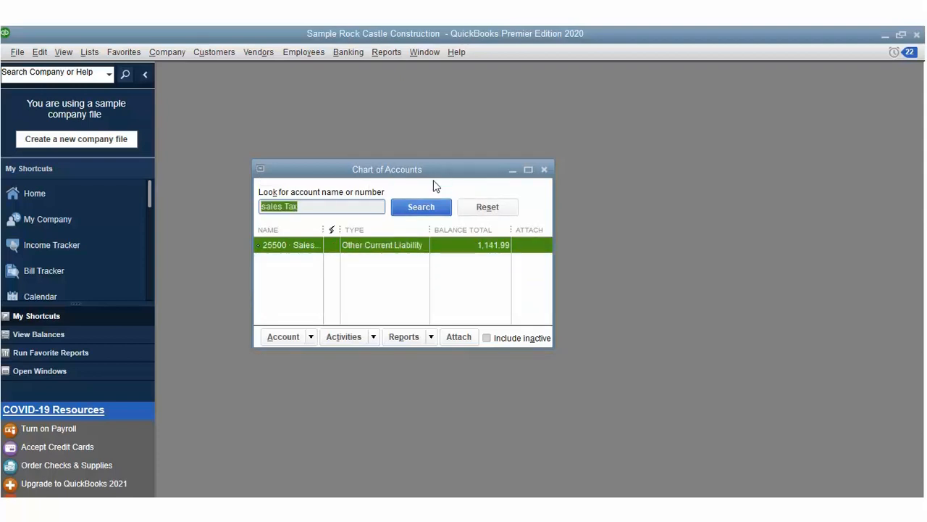
key("ctrl+r")
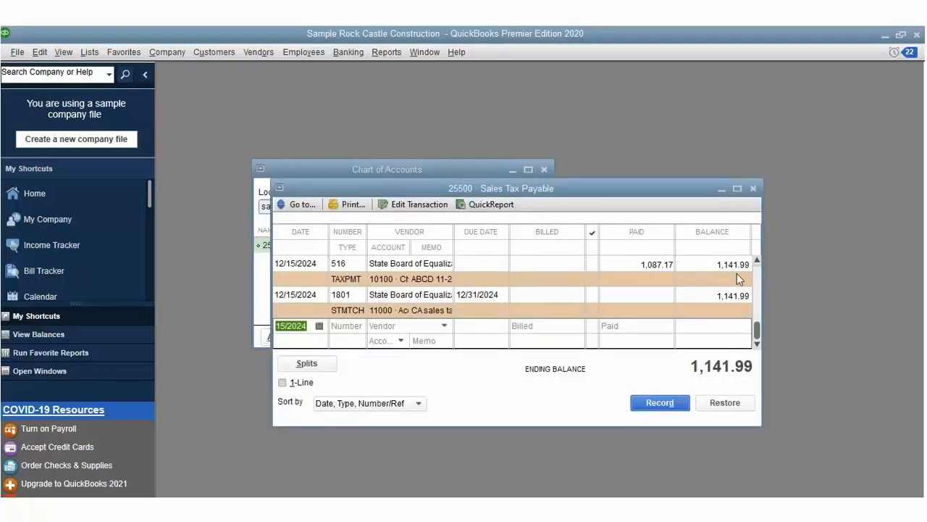
left_click_drag(757, 329, 756, 238)
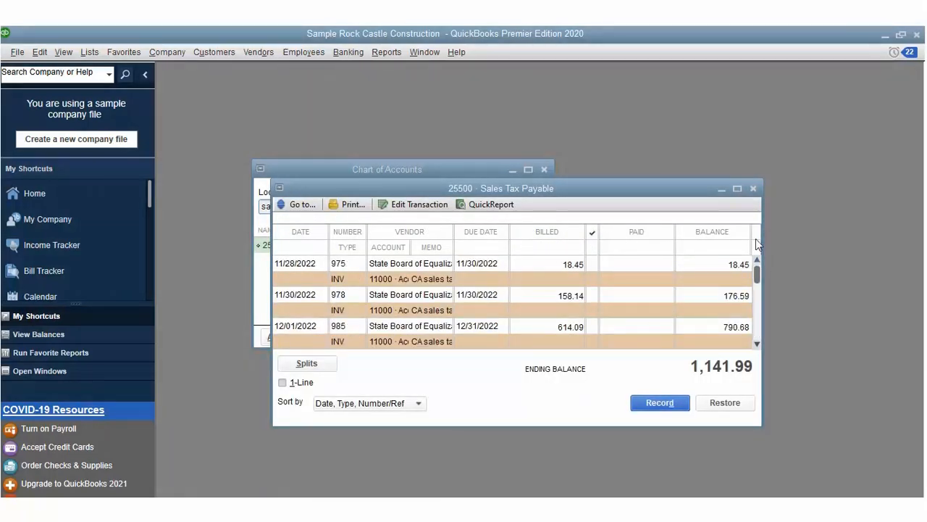
left_click(752, 188)
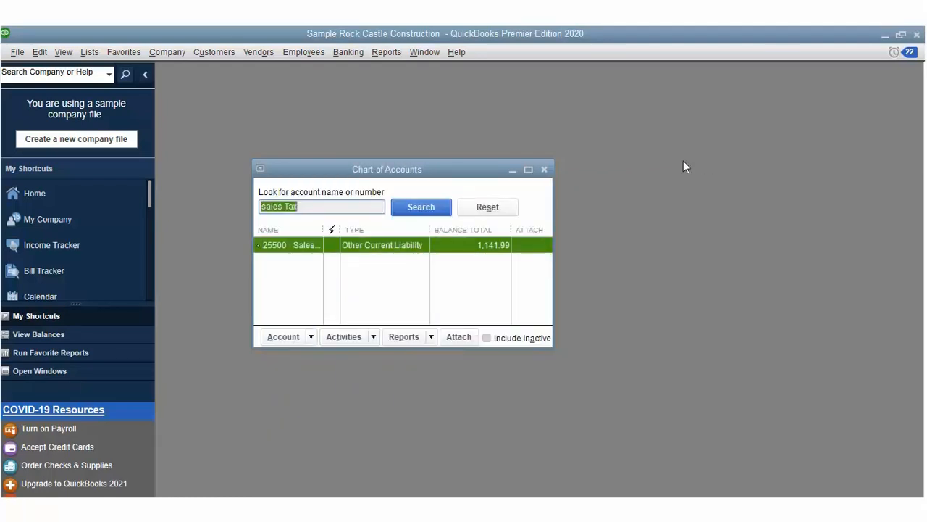
key("Escape")
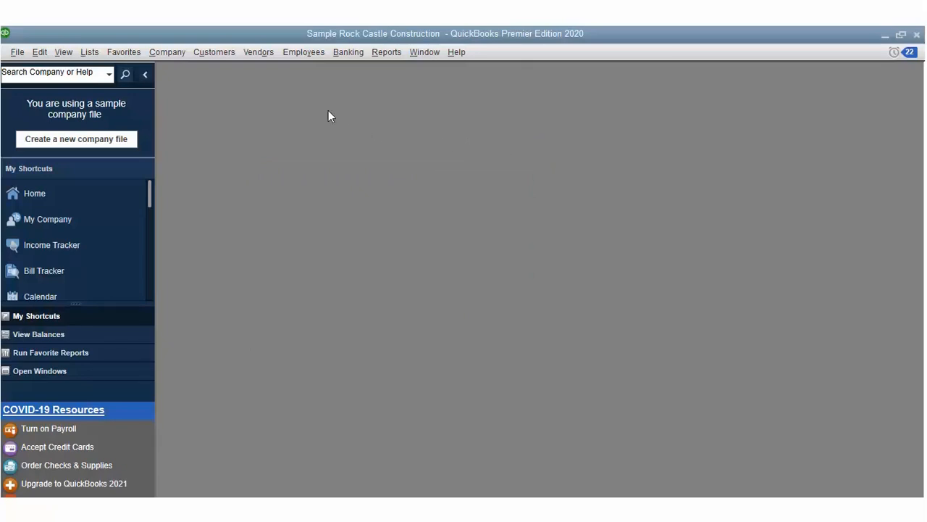
Step: Pay the 84.38 San Domingo sales tax to State Board of Equalization from 10100 Checking
key("alt+o")
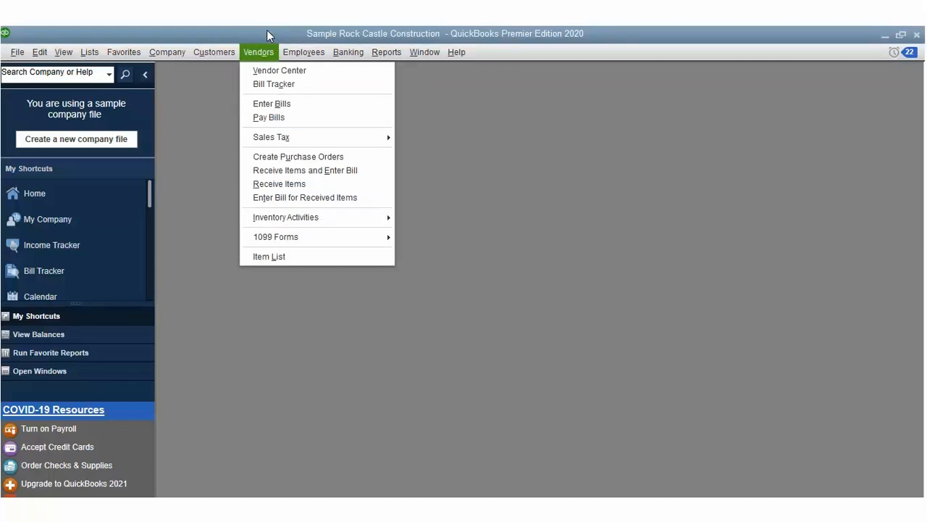
left_click(272, 137)
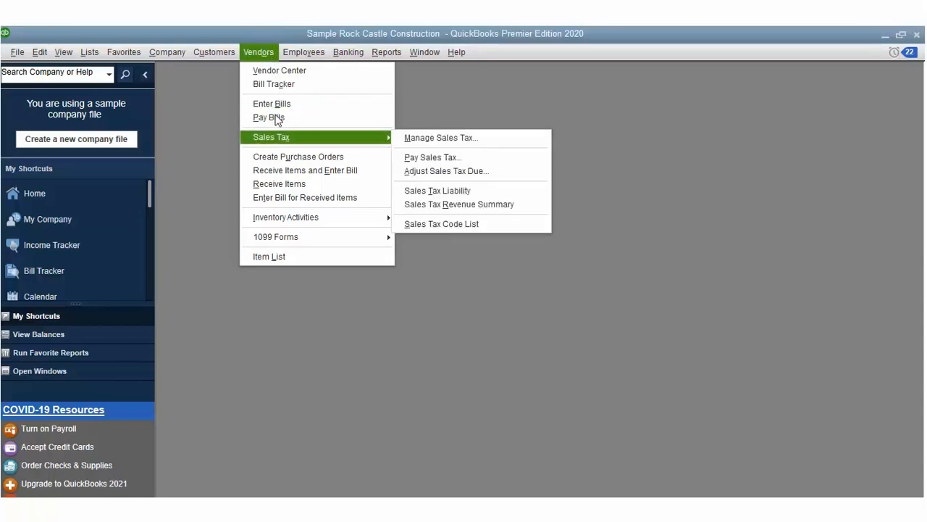
left_click(421, 131)
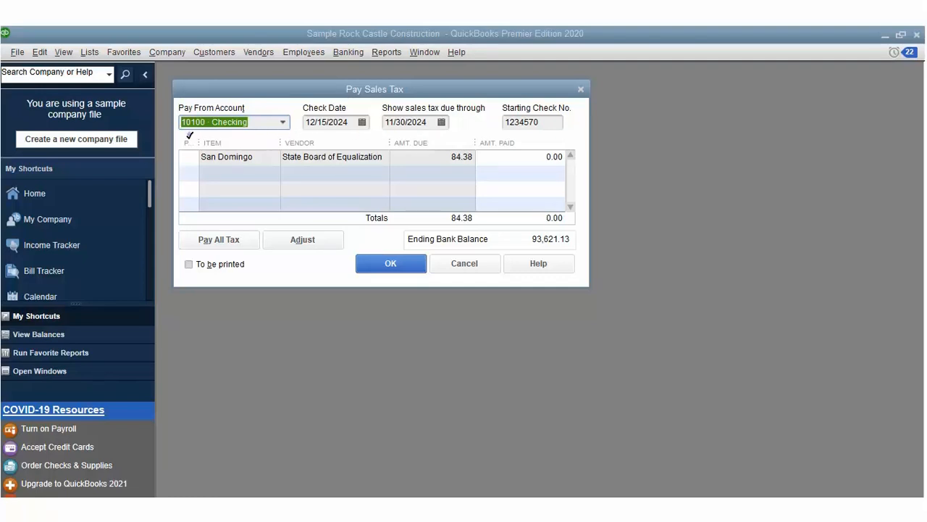
left_click(190, 136)
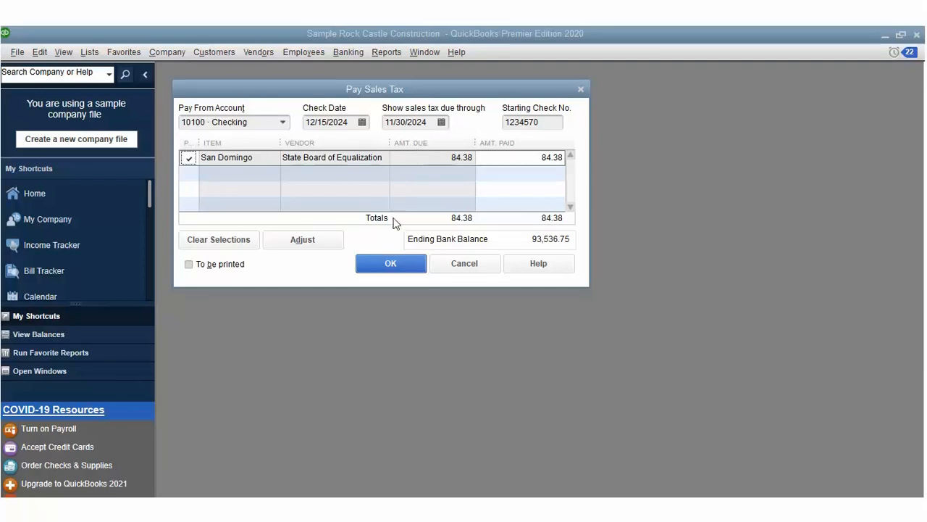
left_click(391, 259)
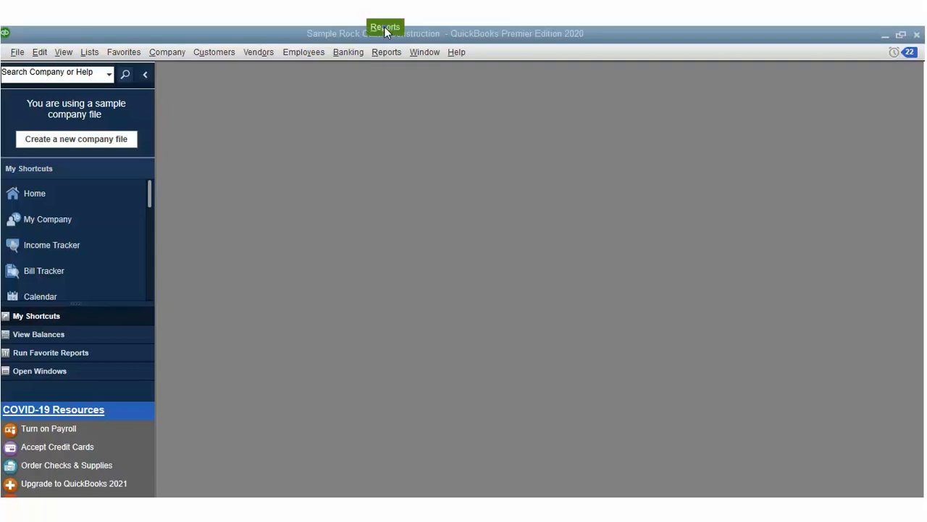
Step: Open the Income and Expense Graph with the period set to This Quarter-to-date
left_click(386, 51)
mouse_move(420, 158)
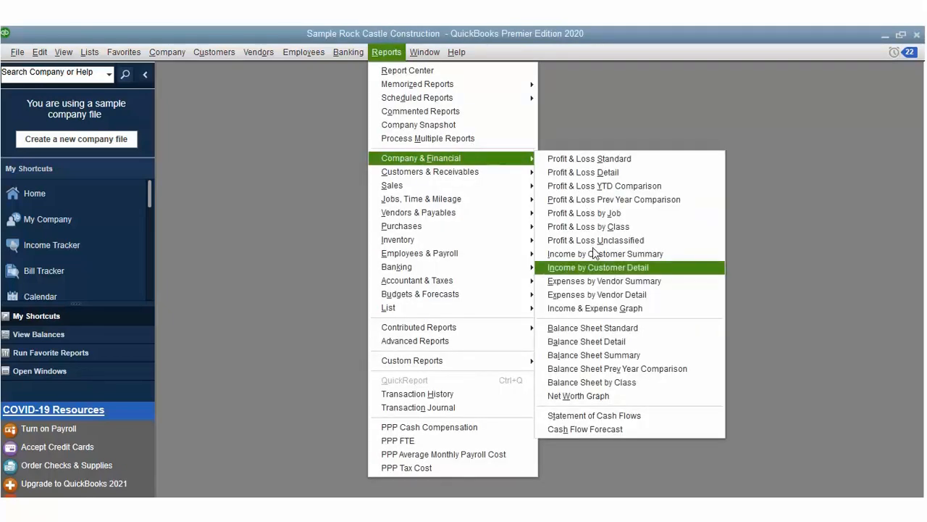
left_click(595, 308)
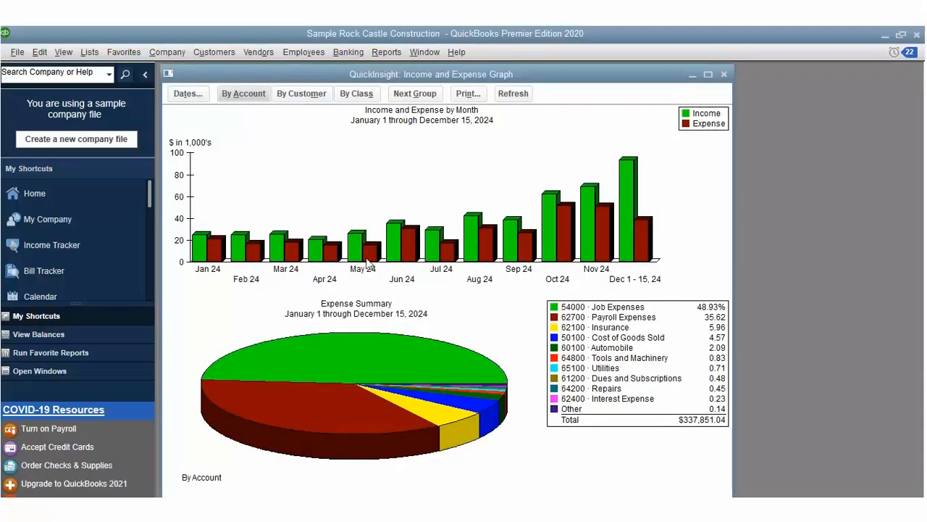
left_click(200, 95)
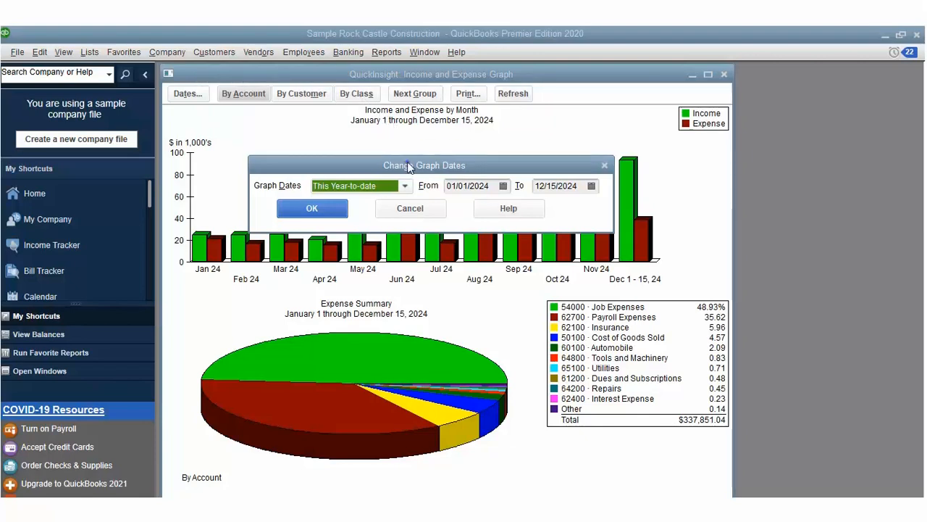
key("alt+Down")
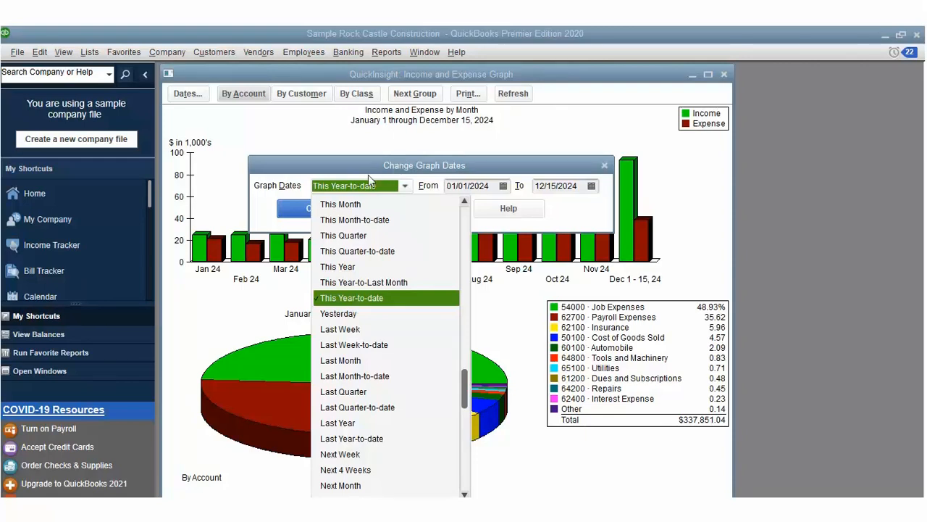
left_click(355, 251)
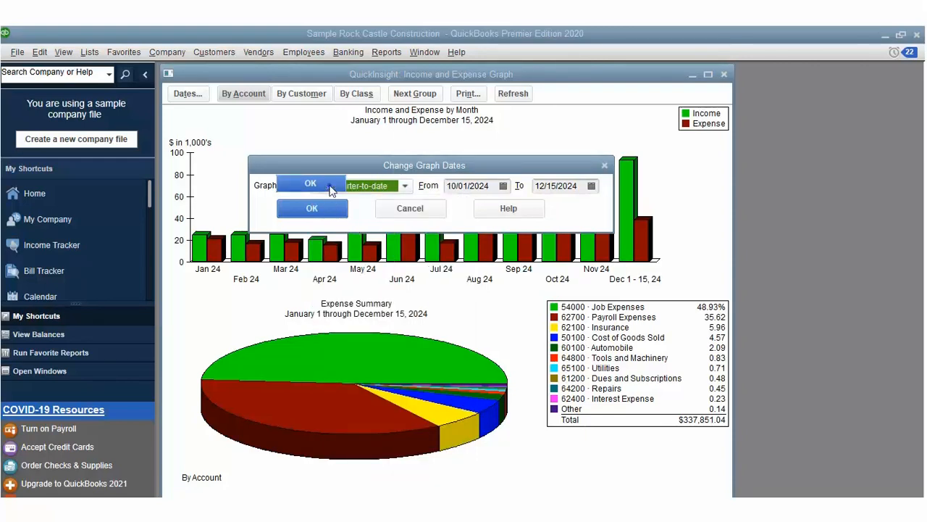
key("Return")
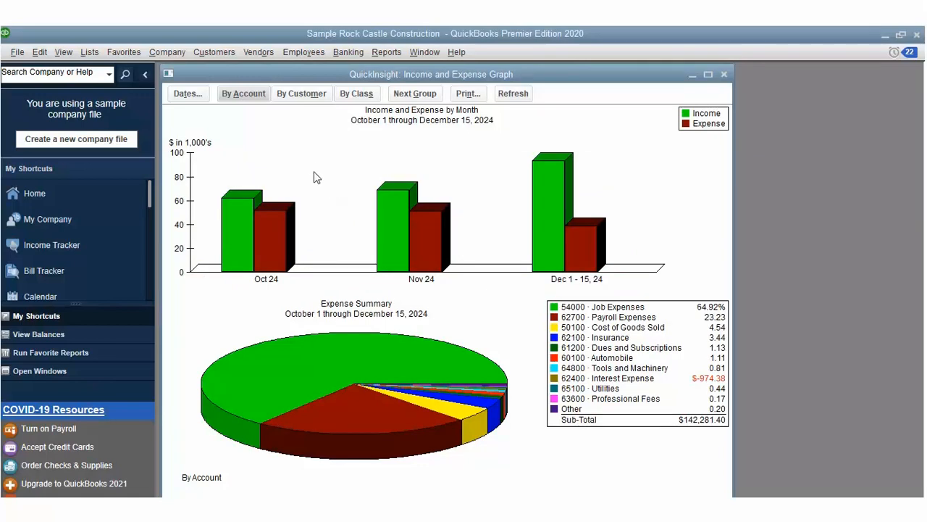
Step: Break the graph down by class and switch the pie between income and expenses
left_click(301, 93)
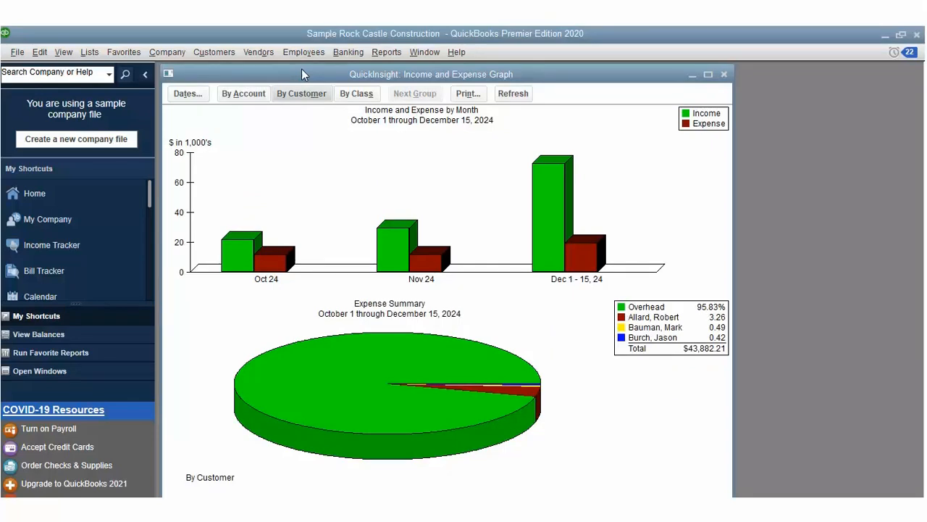
left_click(357, 93)
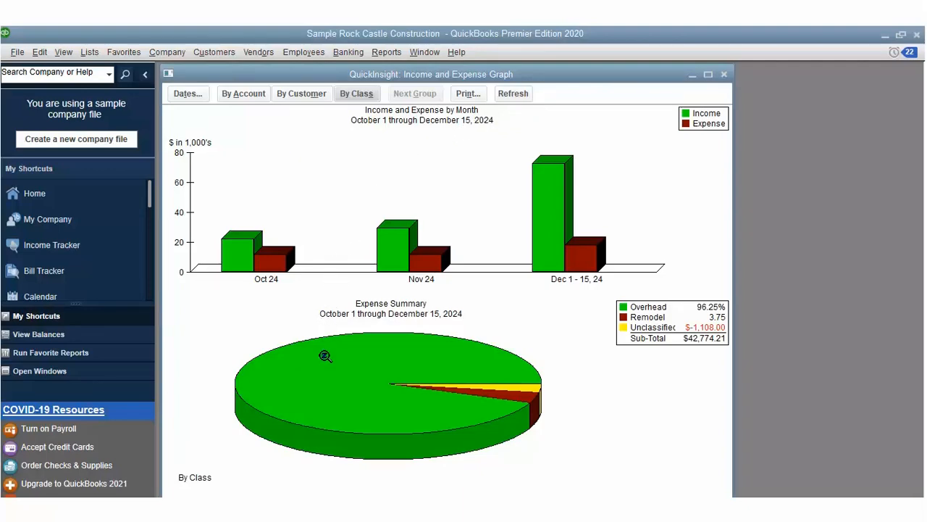
left_click(266, 505)
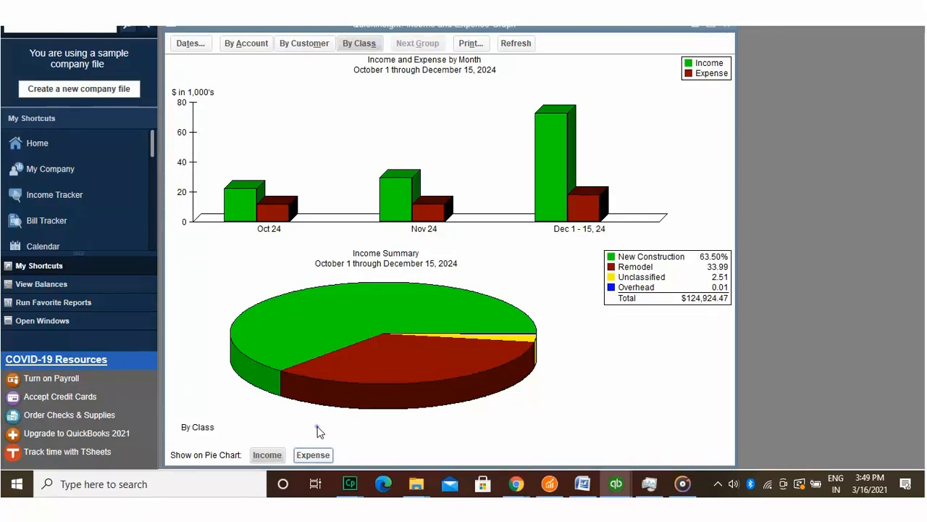
key("space")
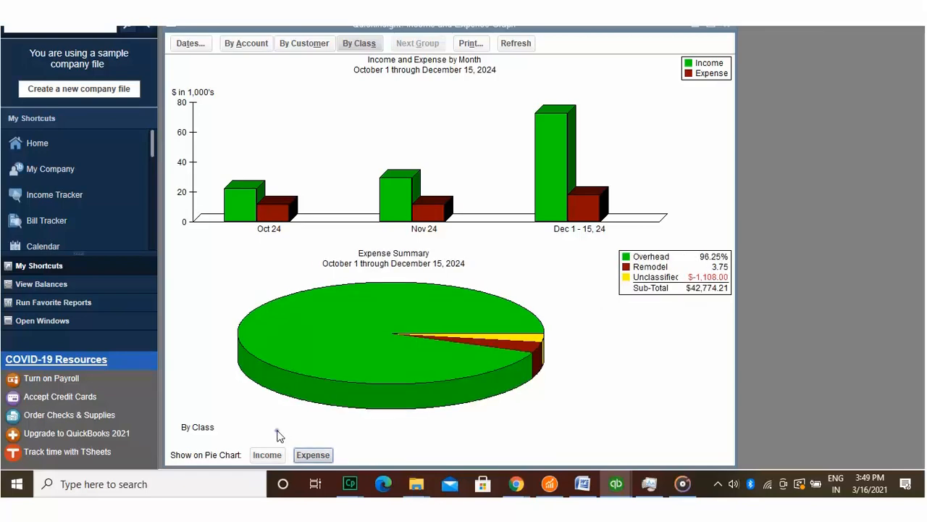
left_click(267, 455)
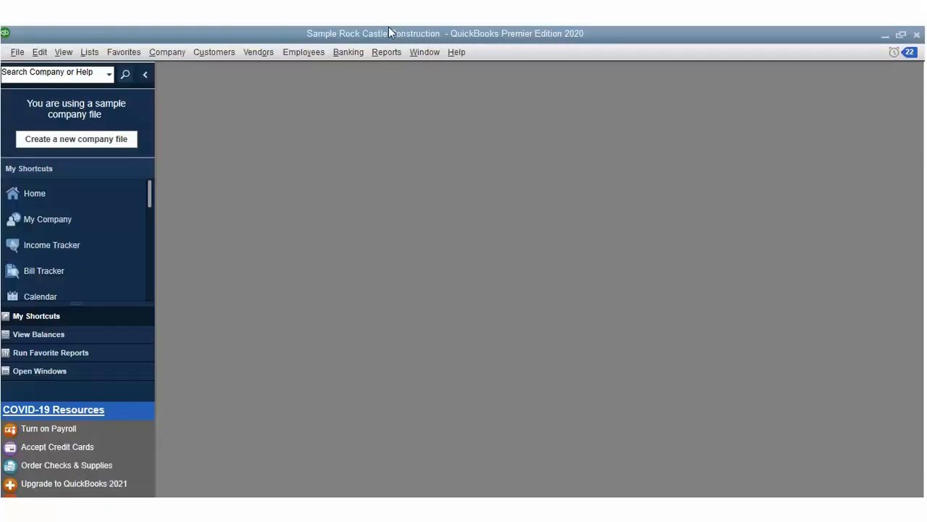
Step: Open the Profit & Loss Detail report covering January 1 through December 15, 2024
key("alt+r")
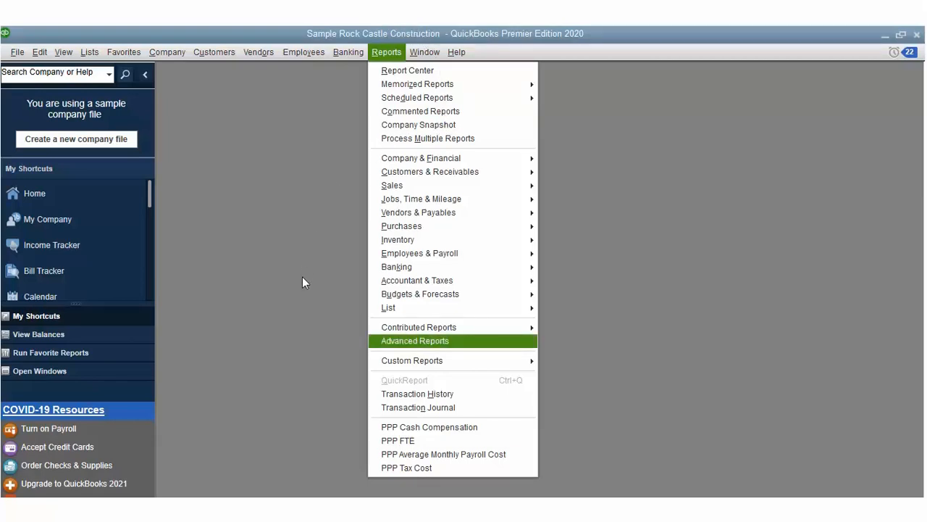
left_click(296, 370)
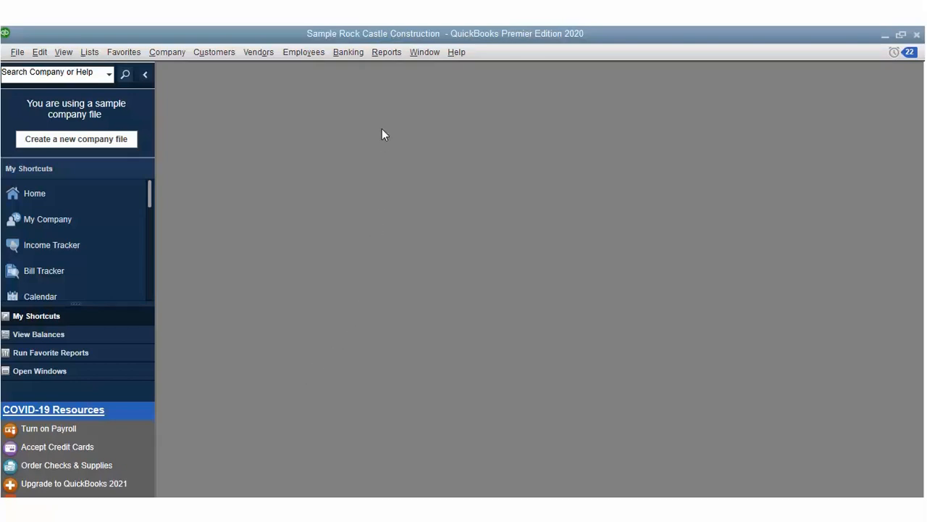
left_click(384, 52)
key("Down")
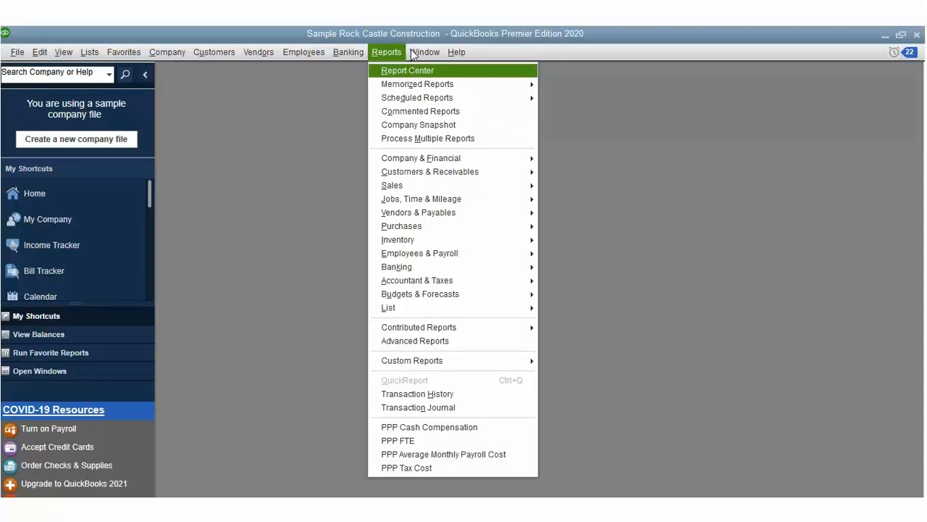
key("Down")
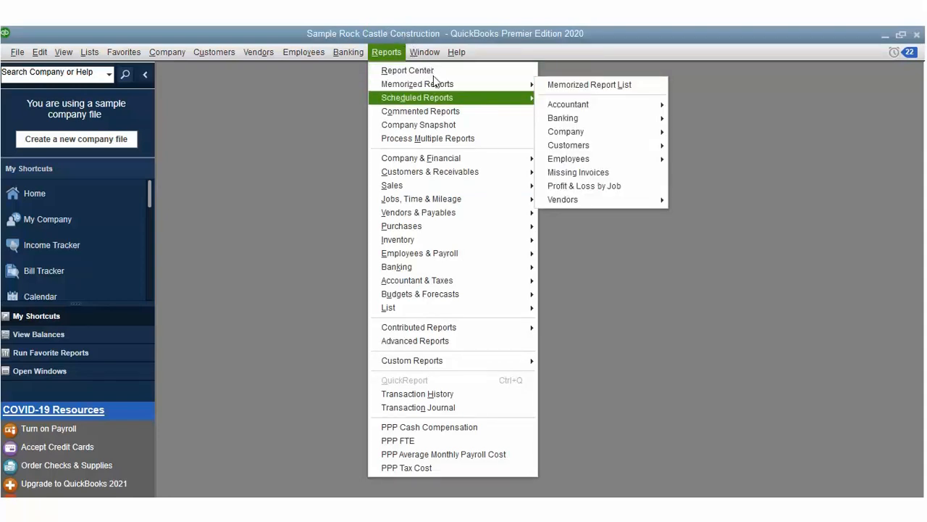
mouse_move(500, 155)
key("Right")
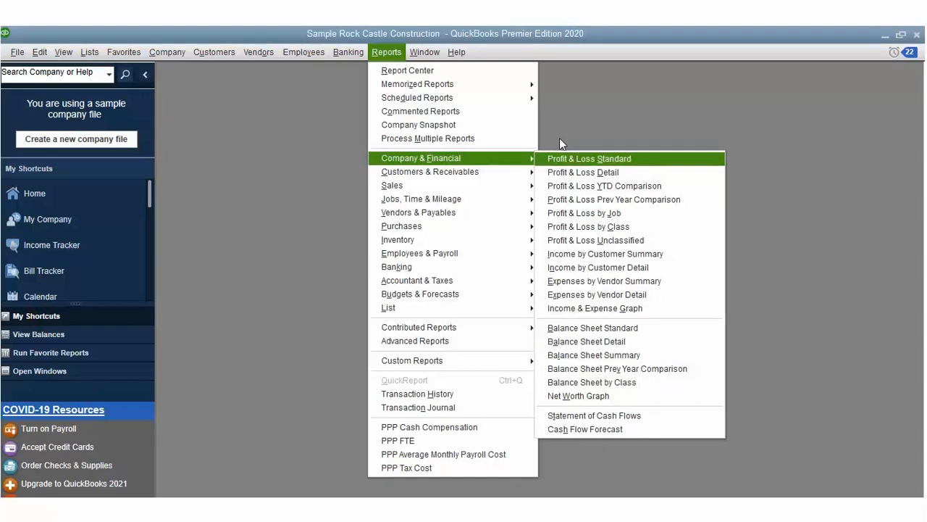
key("Down")
key("Return")
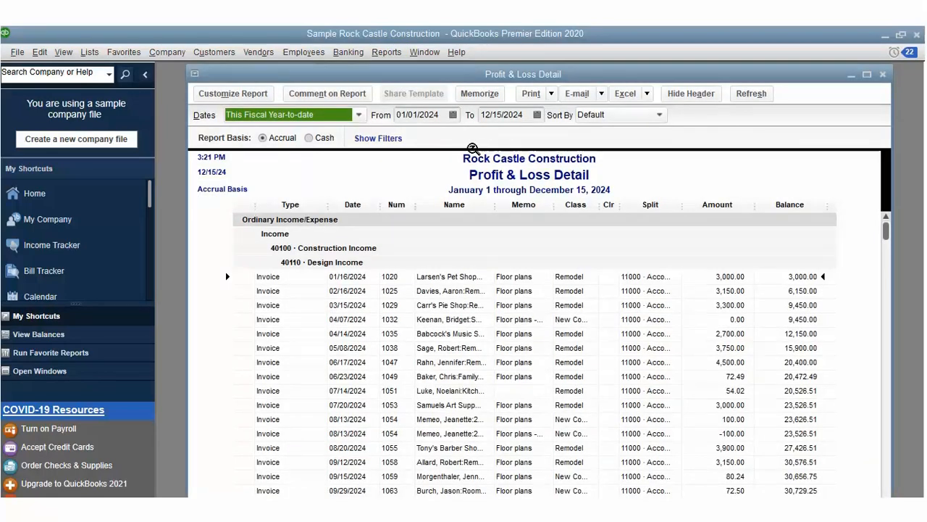
Step: Drill into invoice 1025 (14,560.00, paid), then bring the Profit & Loss Detail report back to front
left_click(304, 276)
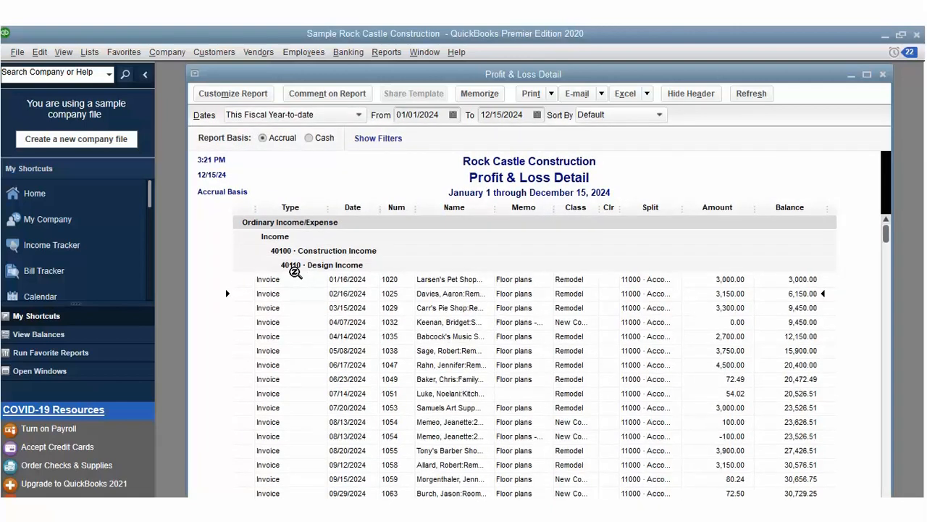
double_click(294, 275)
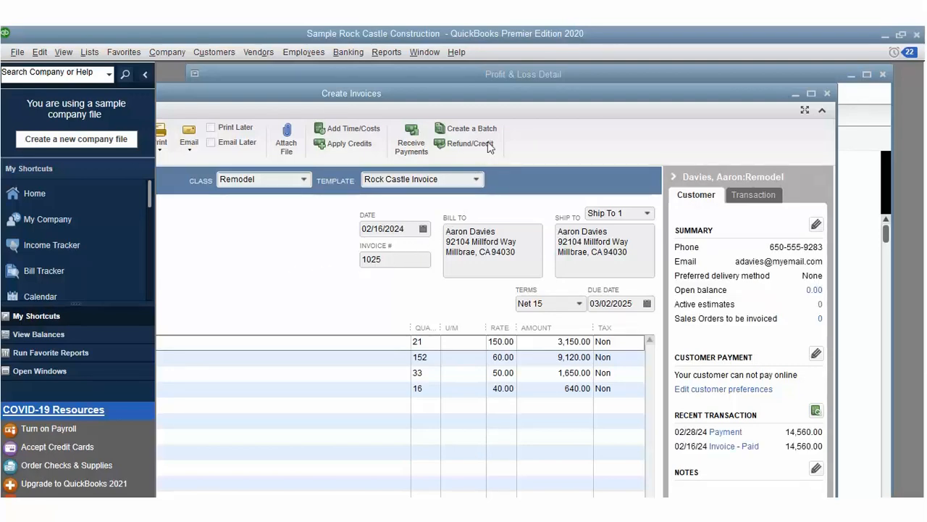
left_click_drag(497, 90, 514, 79)
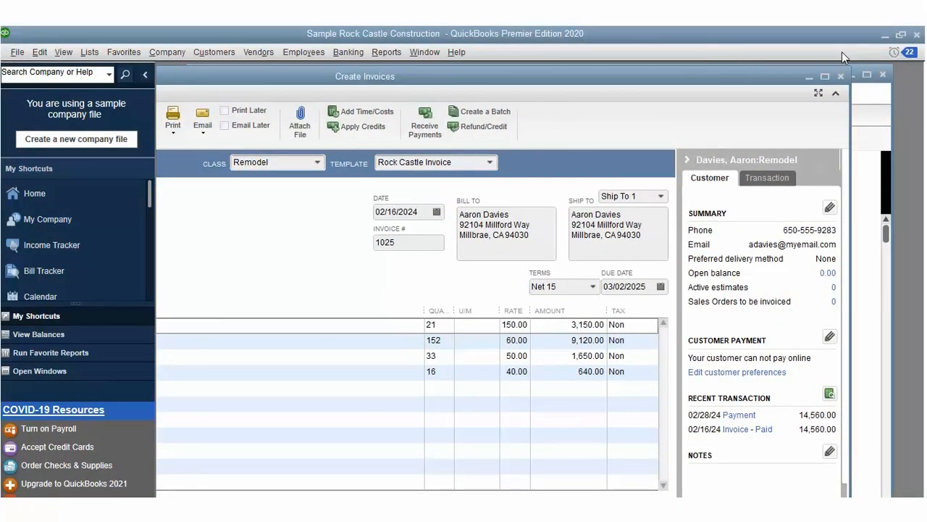
left_click(866, 93)
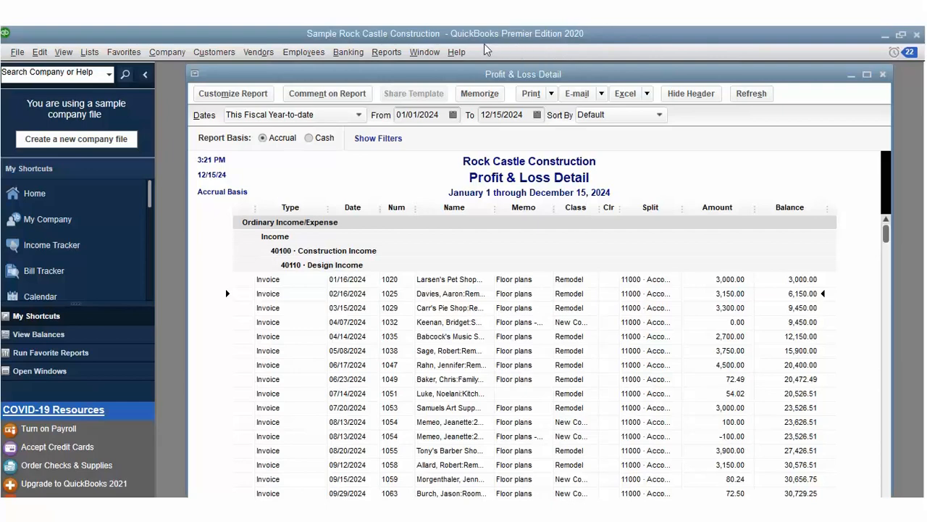
Step: Create a Custom Summary Report through Custom Reports > Help me choose, opening Modify Report
left_click(386, 52)
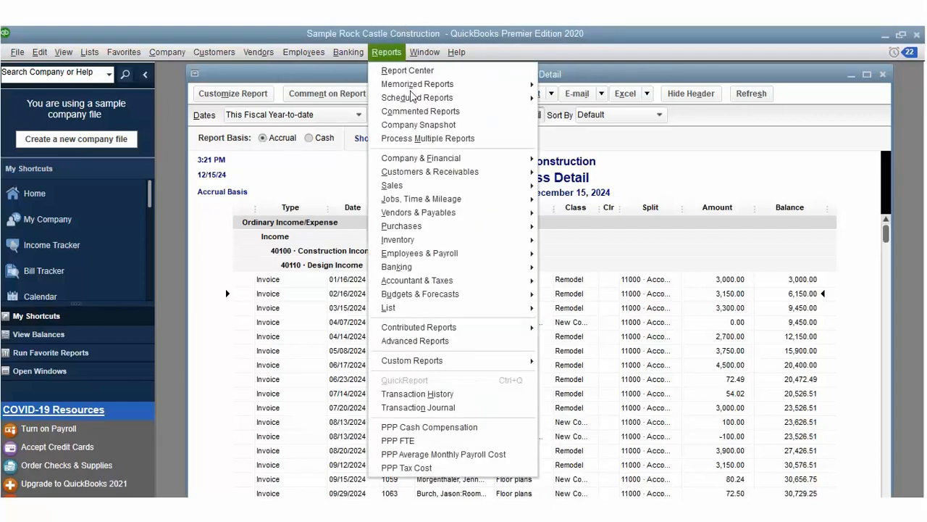
mouse_move(431, 326)
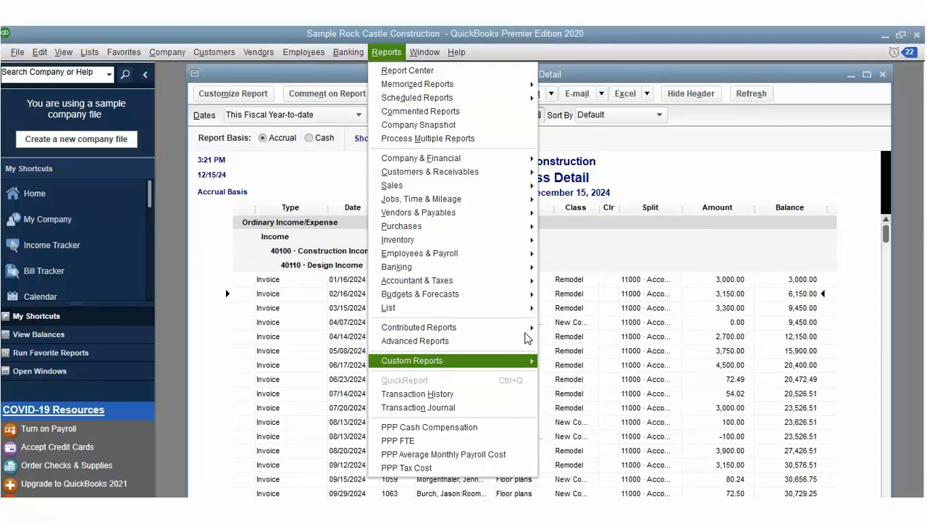
key("Right")
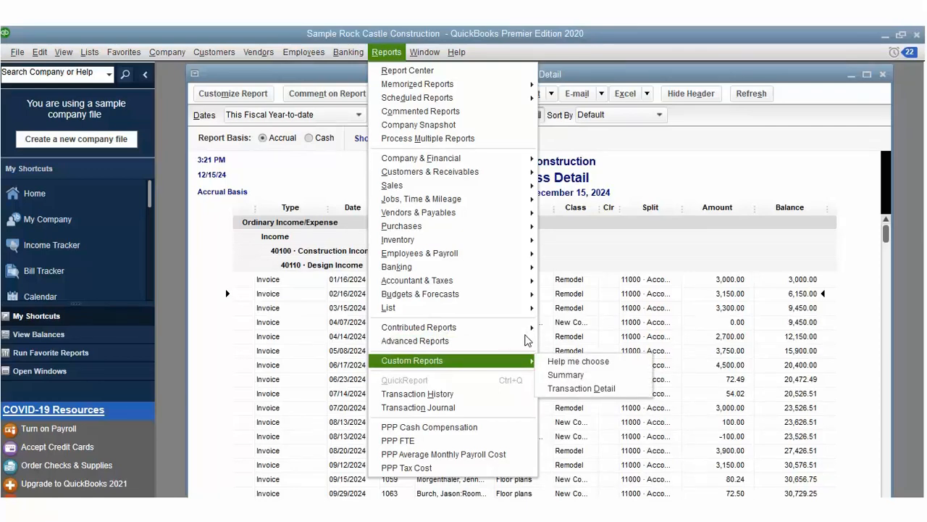
left_click(555, 337)
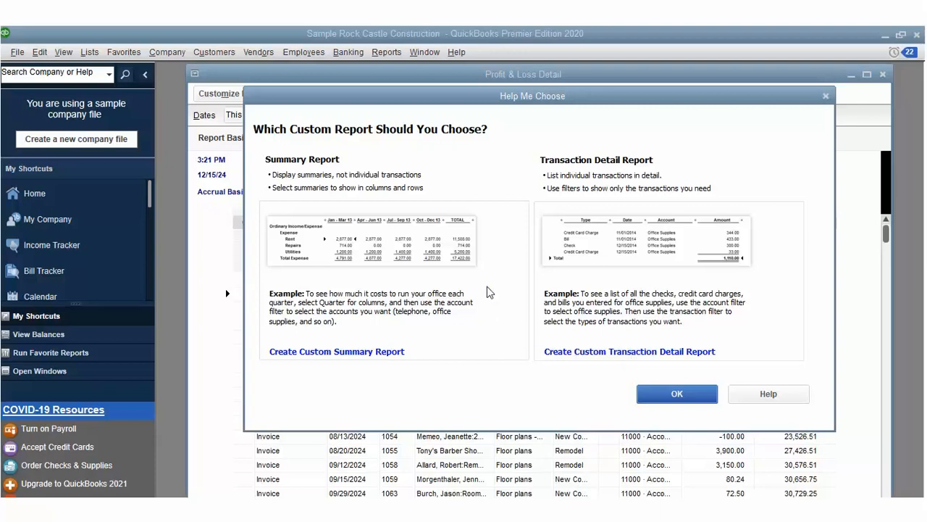
left_click(394, 328)
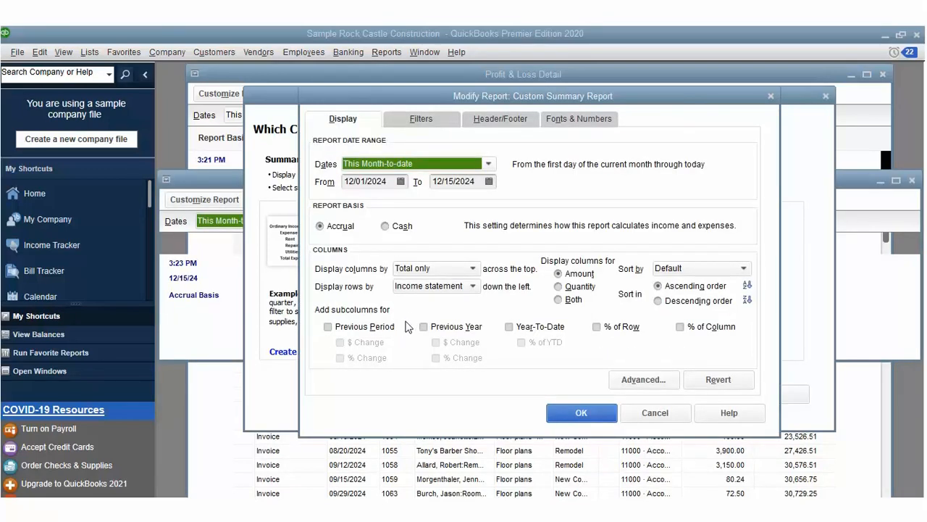
Step: Look through the Filters, Header/Footer and Fonts & Numbers settings, then return to Display
left_click(430, 114)
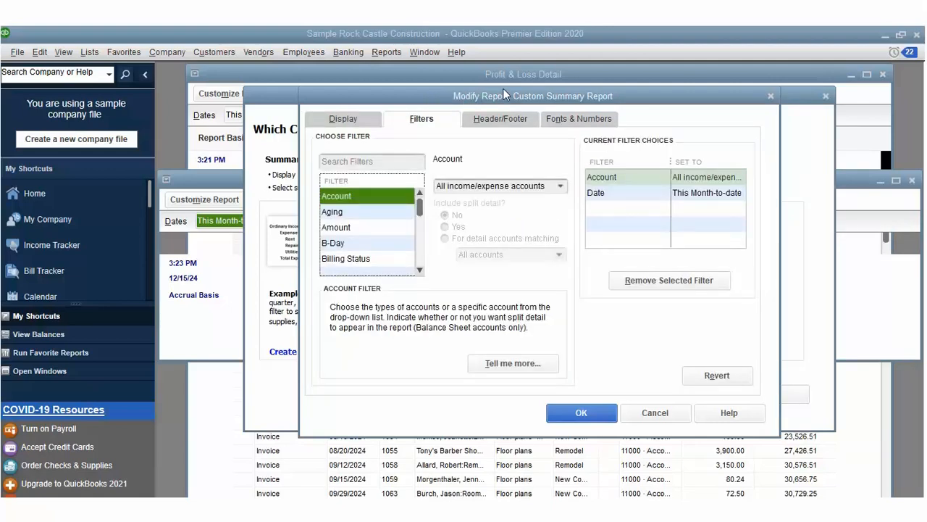
key("ctrl+Tab")
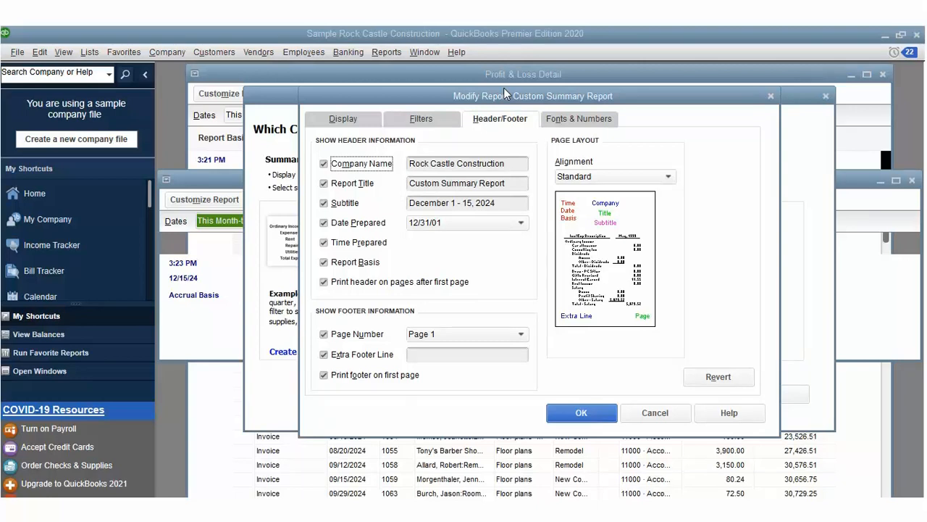
key("ctrl+Tab")
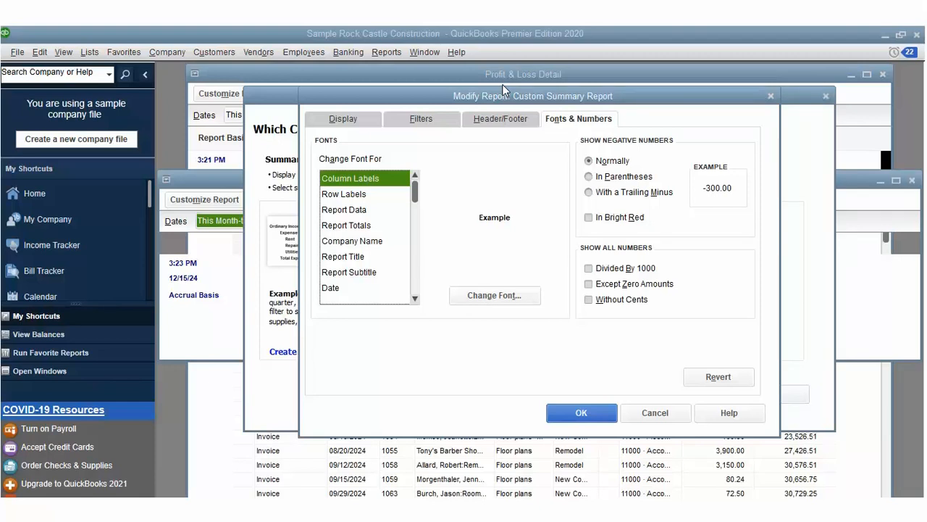
key("alt+f")
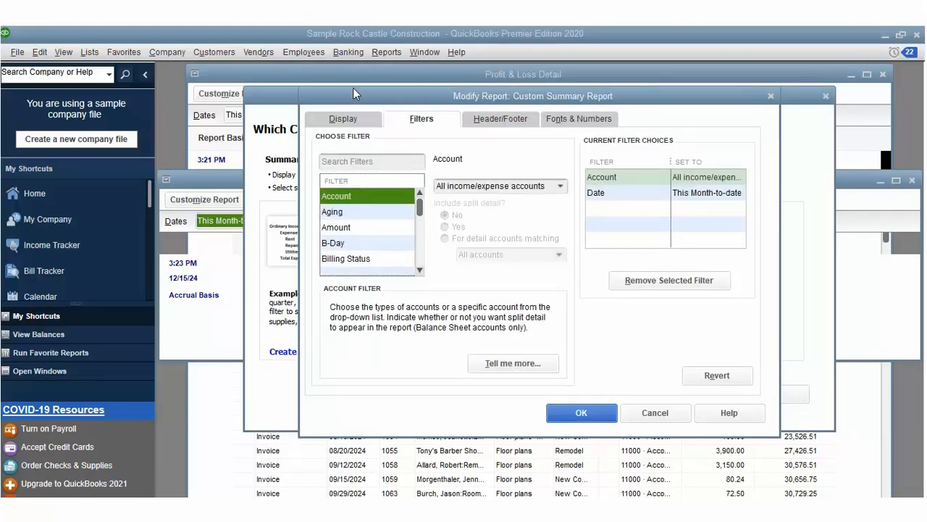
key("ctrl+shift+Tab")
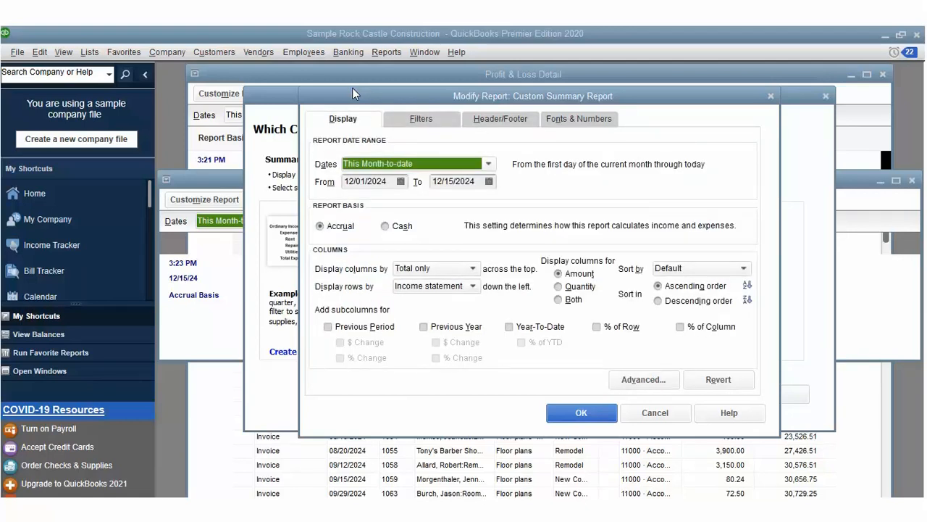
Step: Add Previous Year, Previous Period, Year-To-Date, % of Row, % of Column, % of YTD and both $ Change columns
key("alt+y")
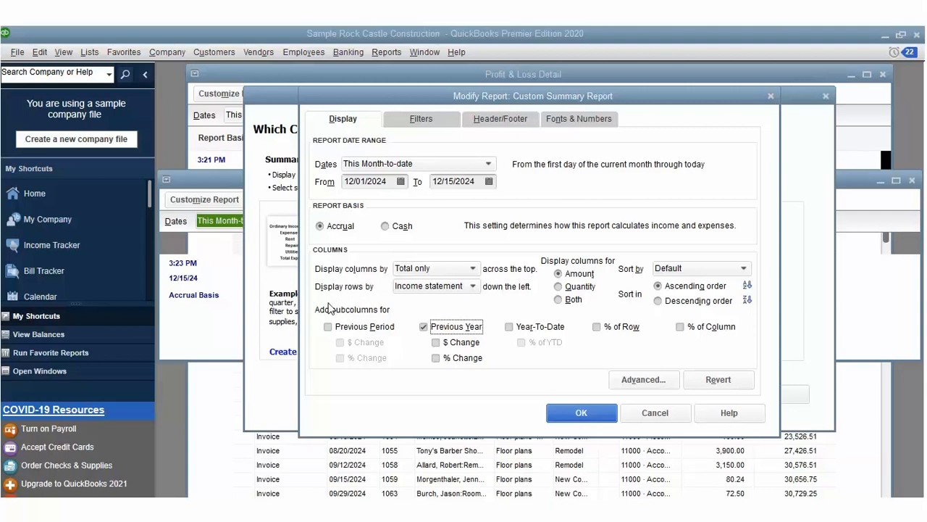
key("alt+p")
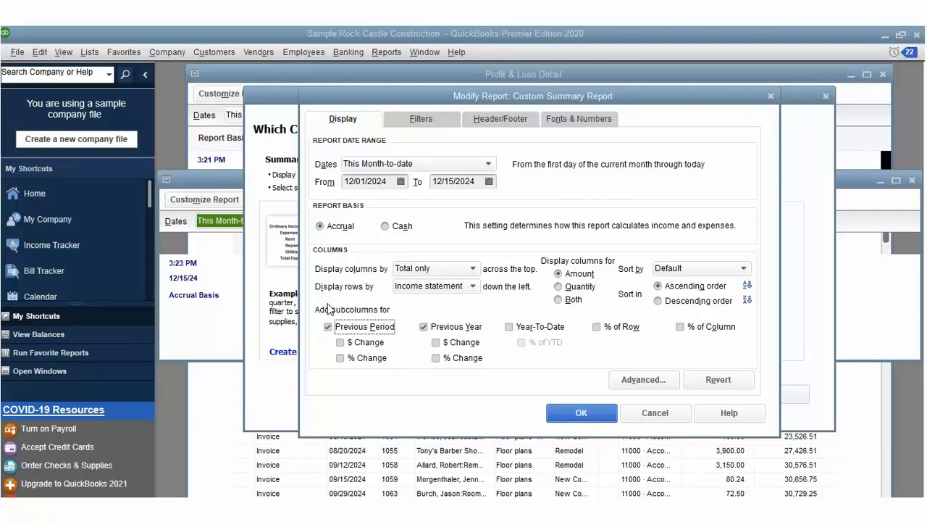
left_click(510, 326)
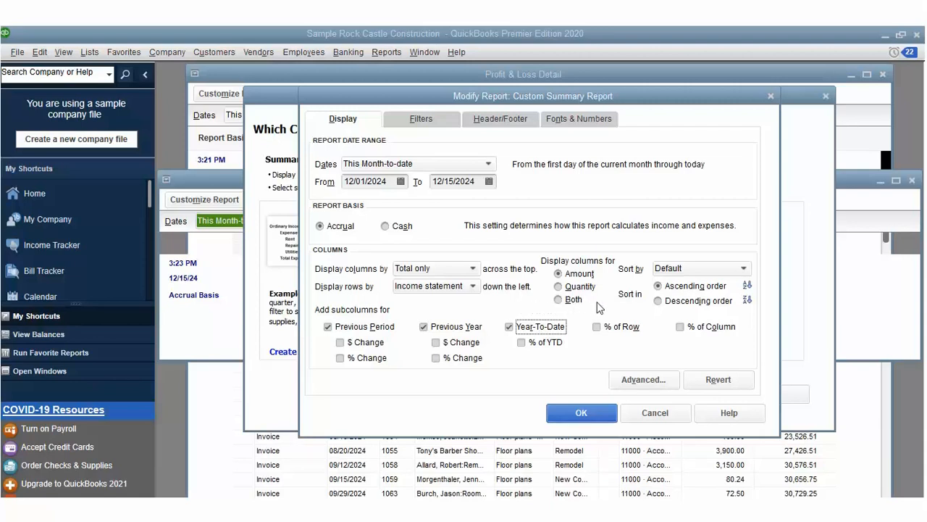
left_click(596, 326)
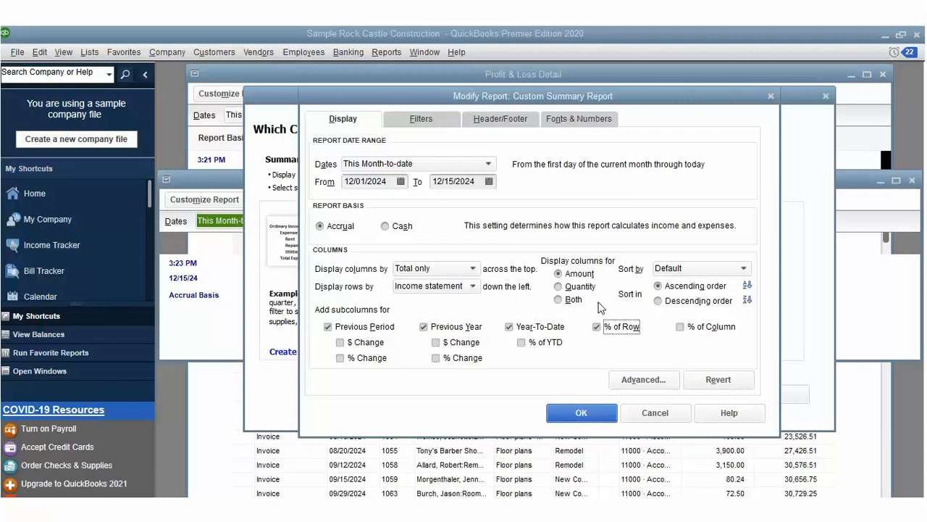
key("alt+u")
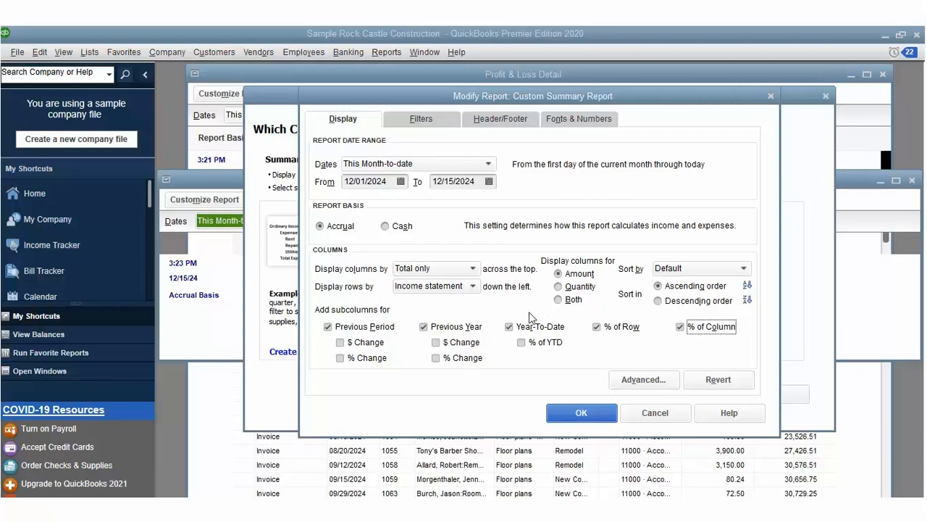
left_click(522, 342)
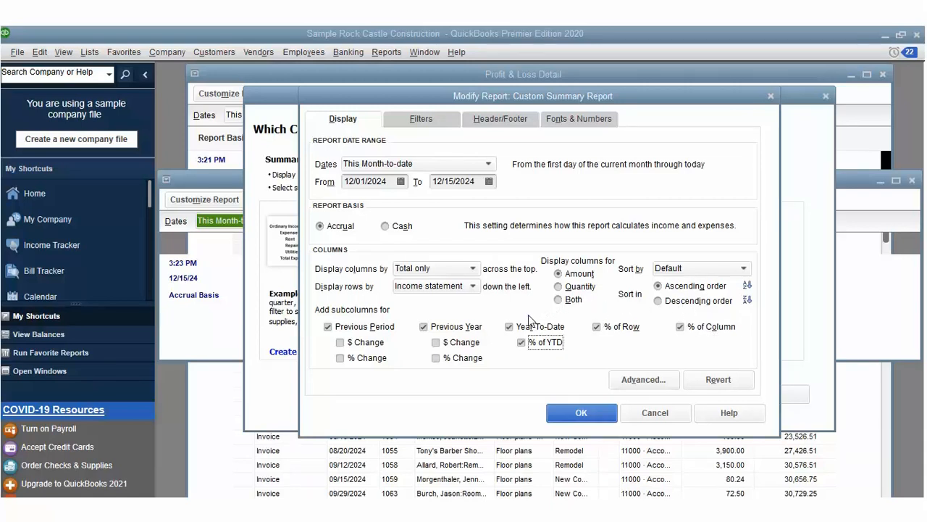
left_click(435, 342)
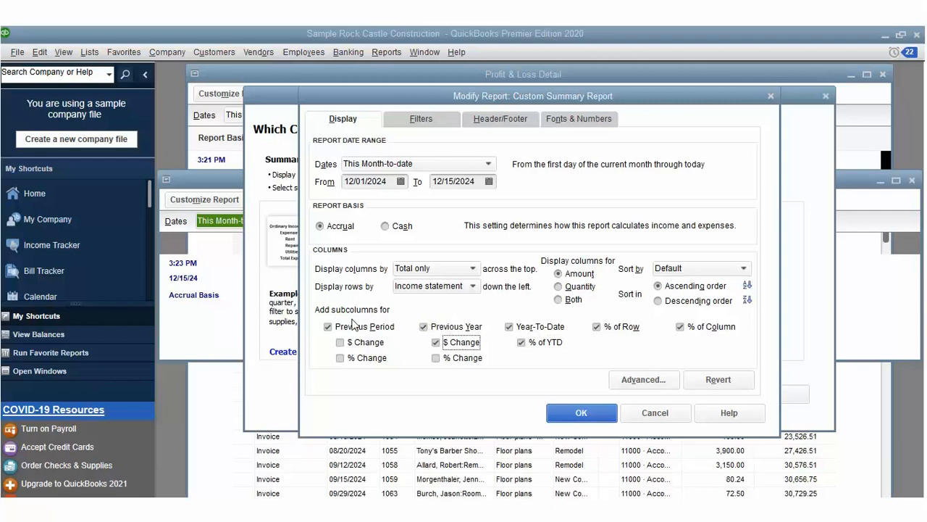
left_click(340, 341)
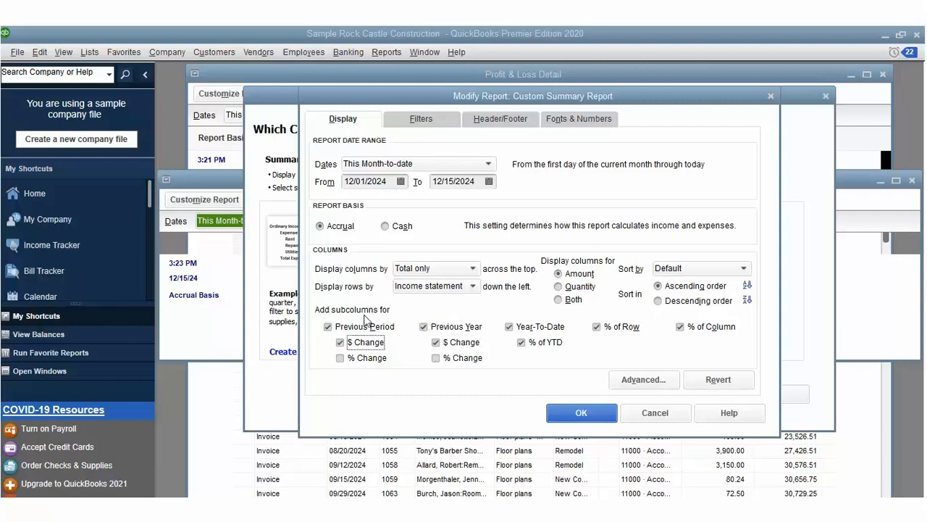
Step: Review the other report settings and apply the new columns to the report
left_click(442, 118)
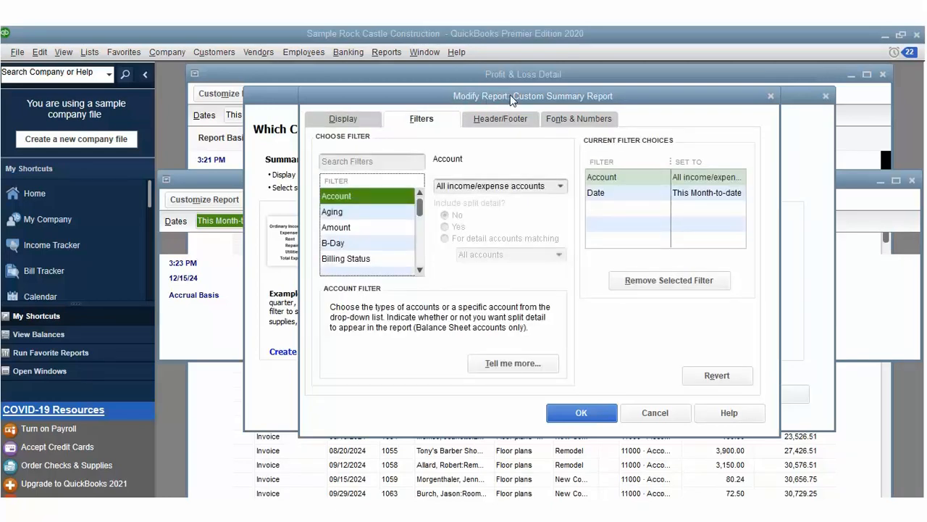
key("ctrl+Tab")
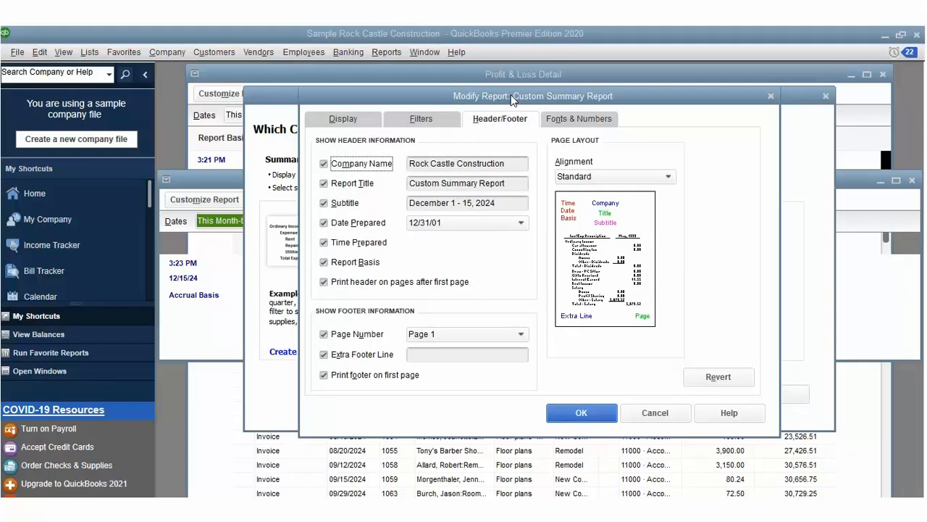
key("ctrl+Tab")
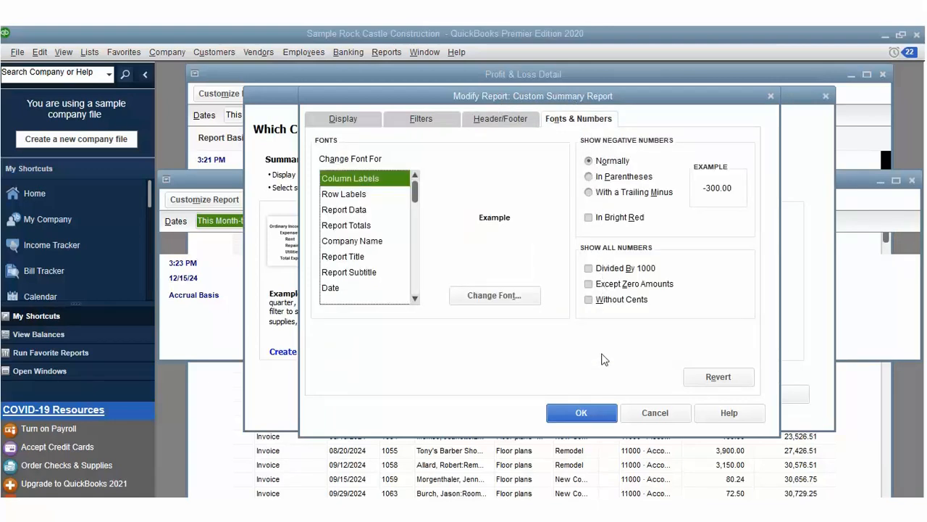
left_click(589, 410)
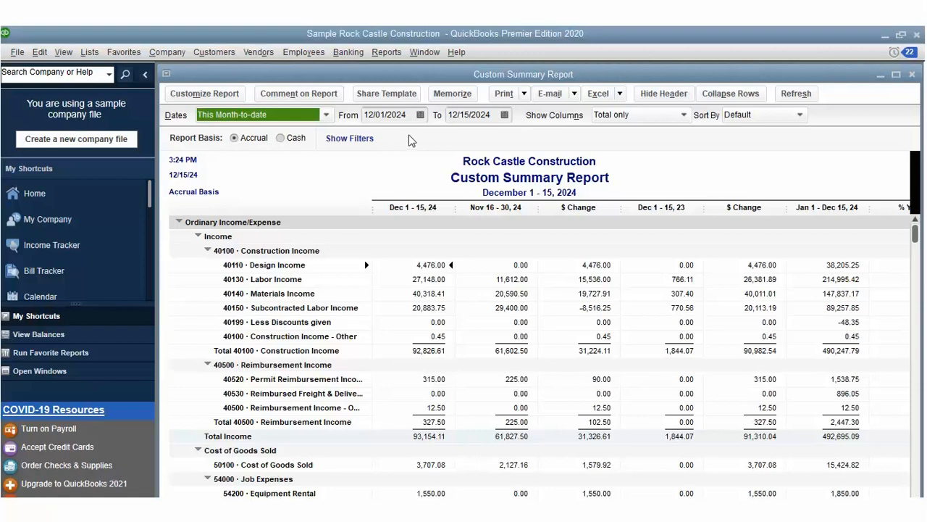
left_click(753, 93)
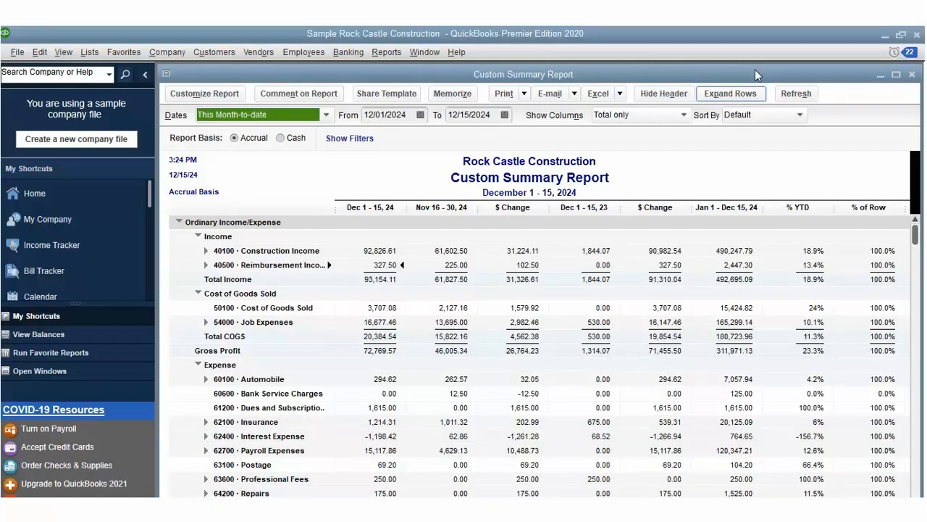
left_click(754, 91)
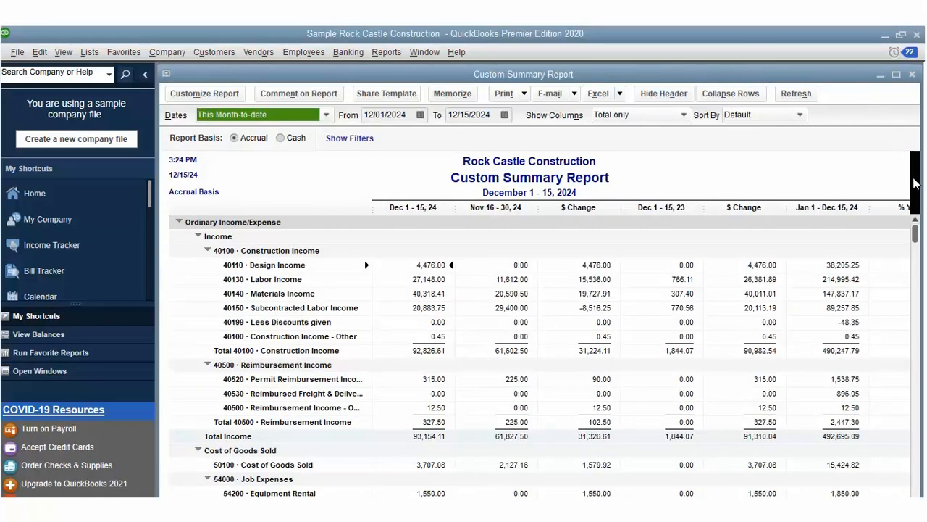
left_click_drag(916, 231, 923, 483)
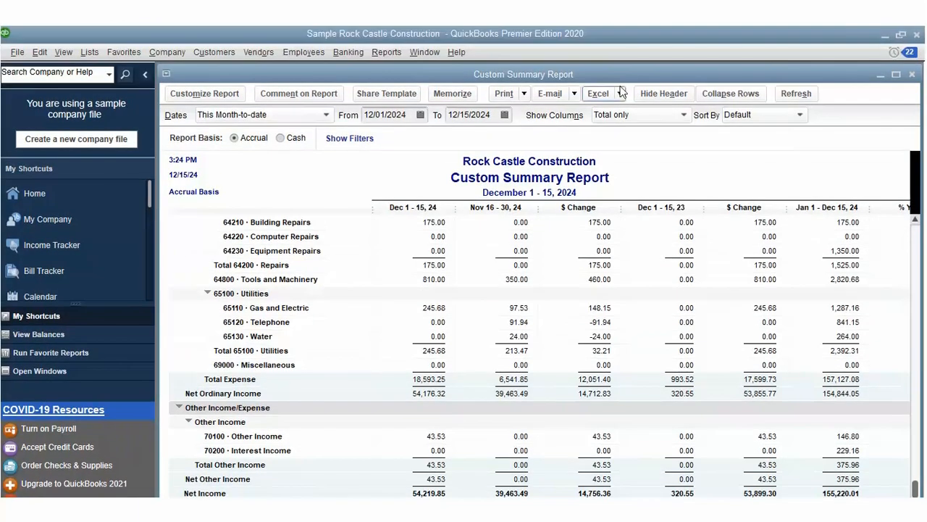
left_click(620, 43)
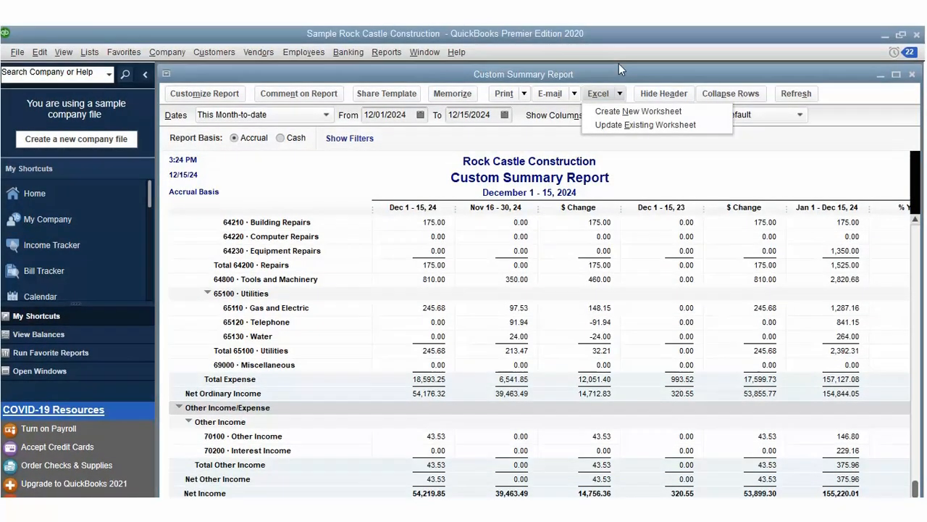
left_click(616, 125)
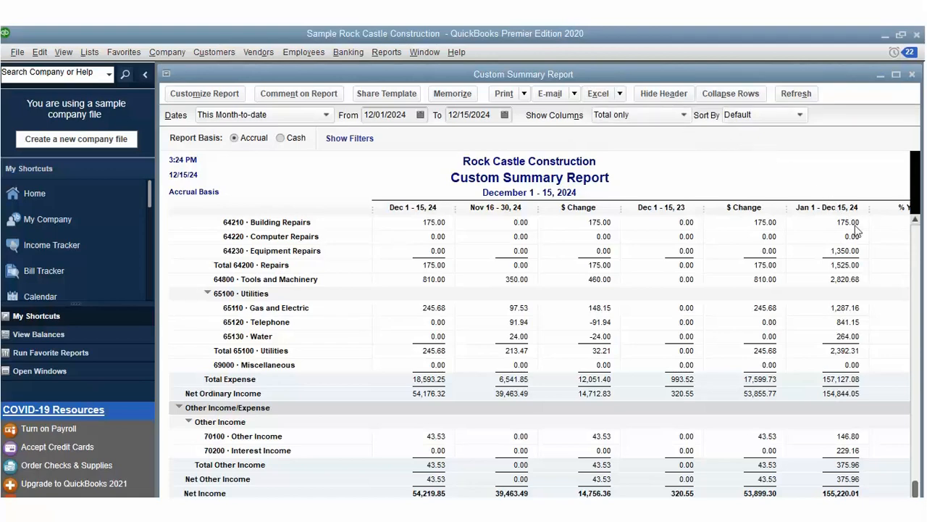
scroll(917, 480, "up", 1)
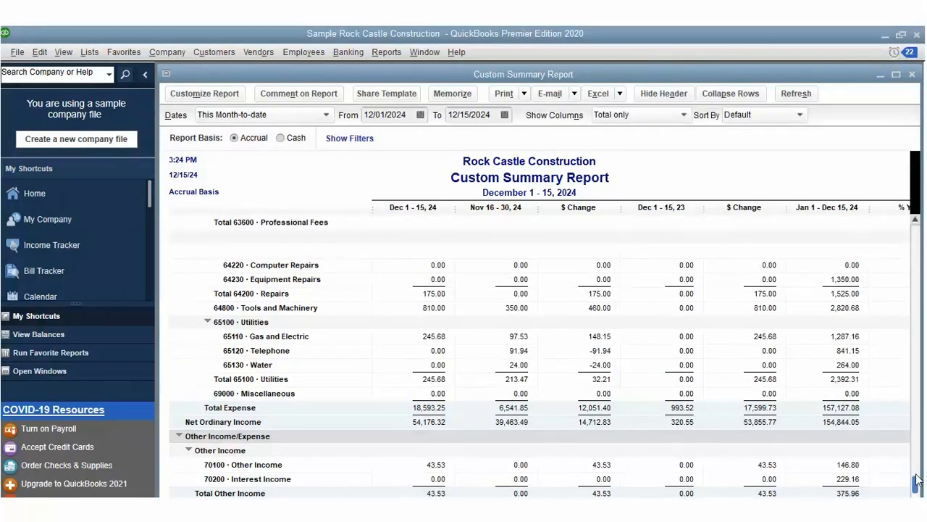
left_click_drag(917, 480, 915, 180)
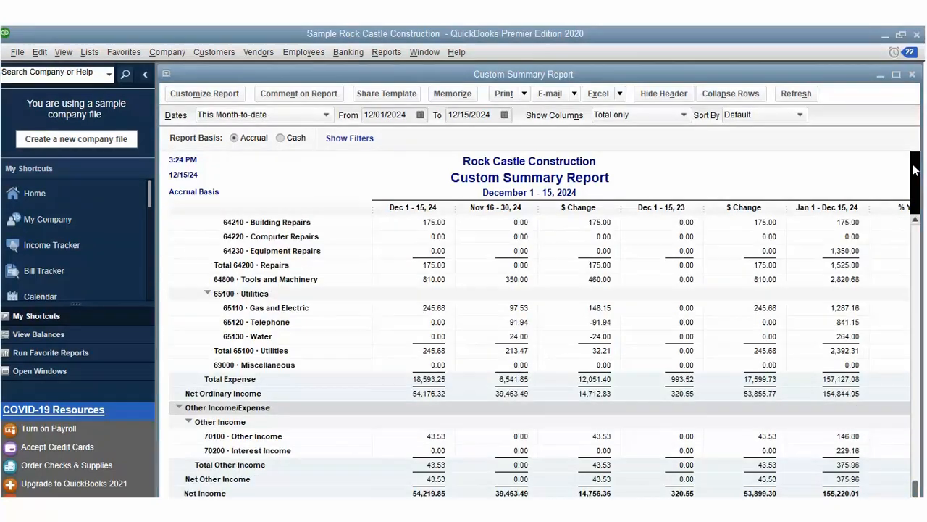
left_click_drag(915, 469, 915, 288)
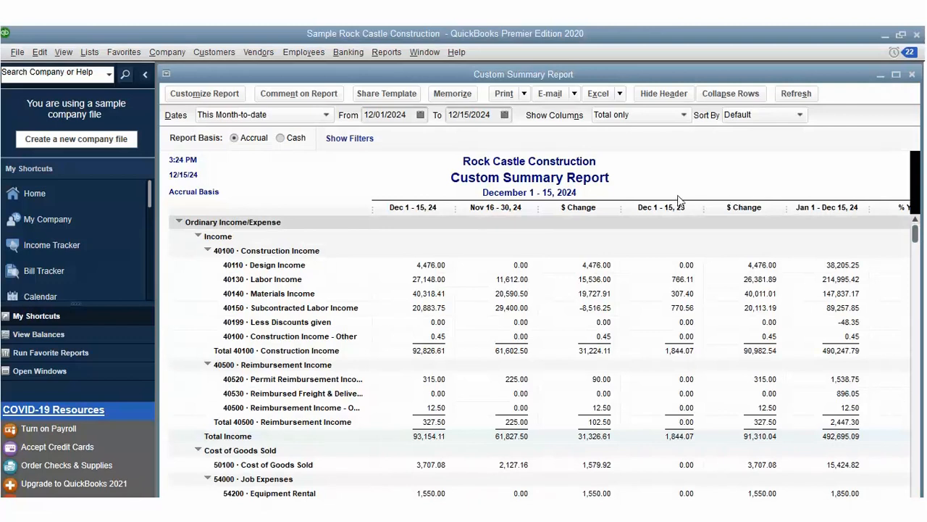
Step: Set the Custom Summary Report dates to This Fiscal Year (01/01/2024–12/31/2024) and begin memorizing it
left_click(328, 113)
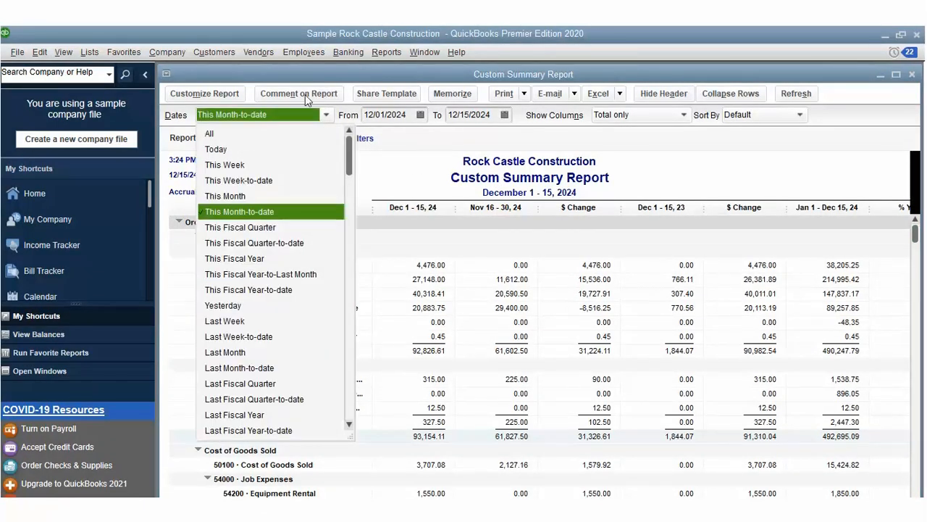
left_click(246, 258)
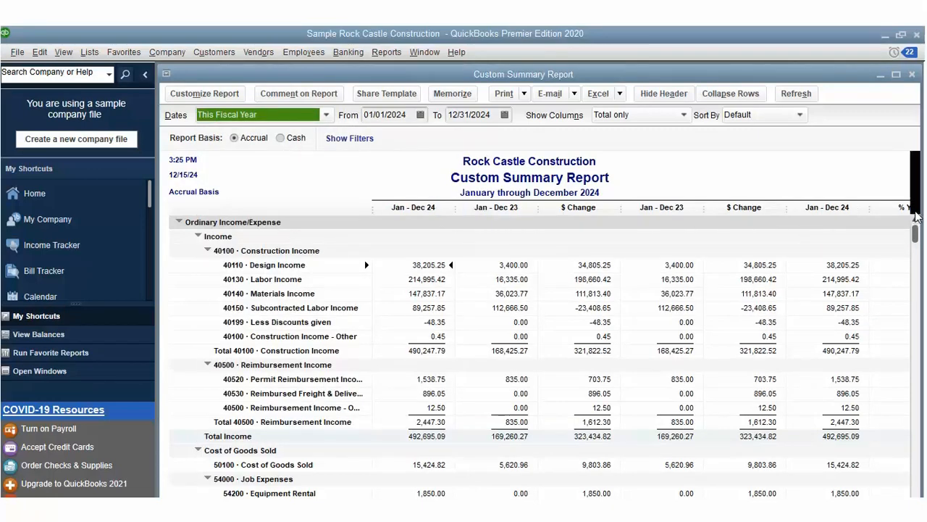
left_click_drag(915, 232, 922, 484)
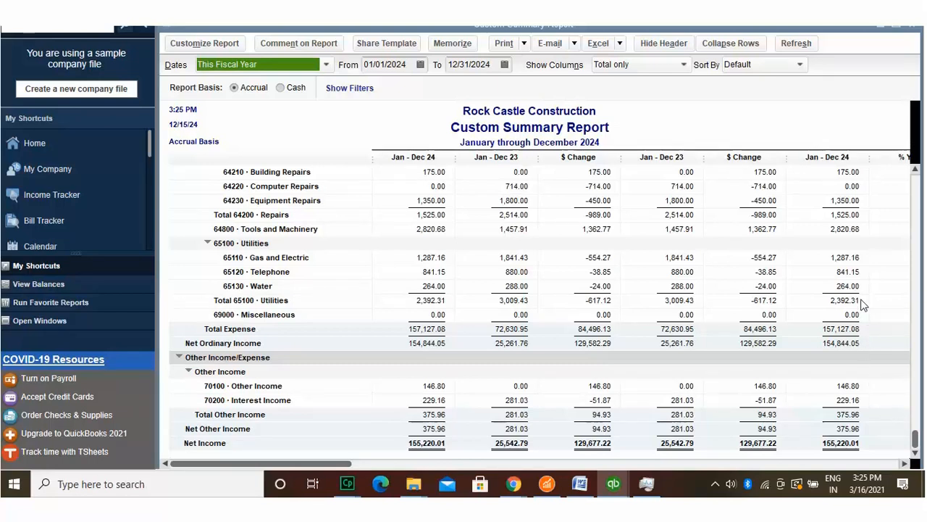
left_click(854, 106)
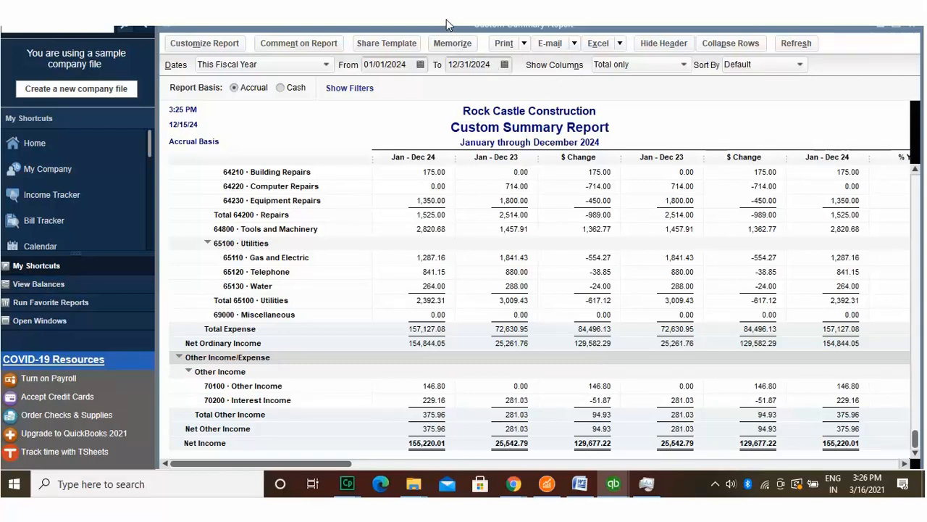
left_click(450, 38)
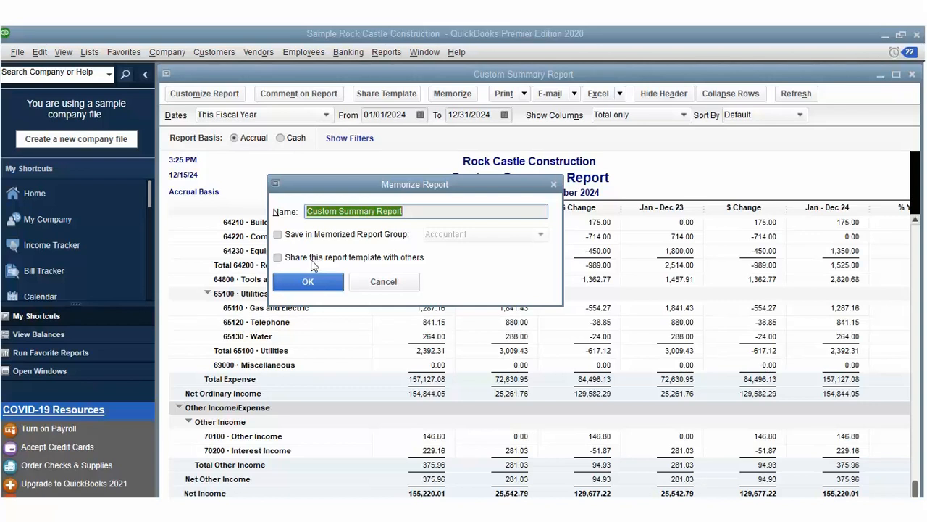
Step: Save the memorized report in the Accountant group and reopen its Modify Report settings
left_click(278, 233)
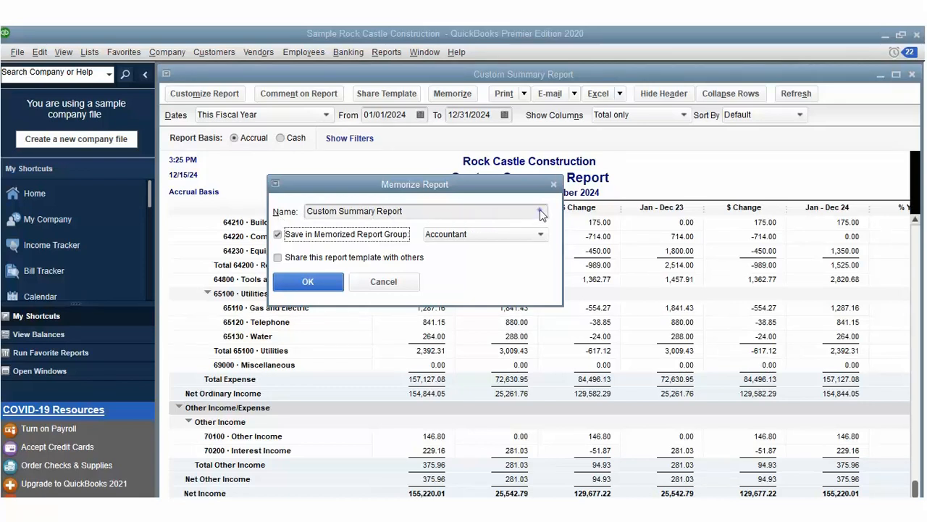
left_click(540, 234)
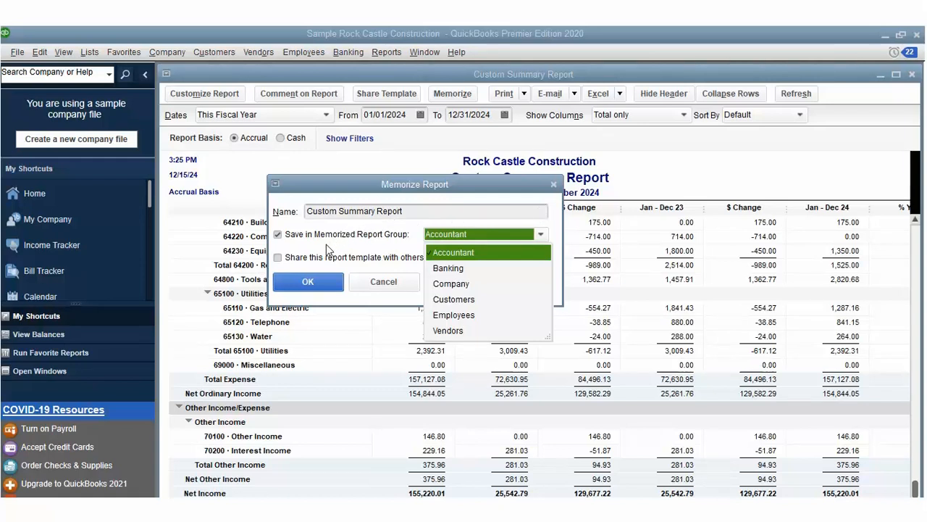
left_click(321, 274)
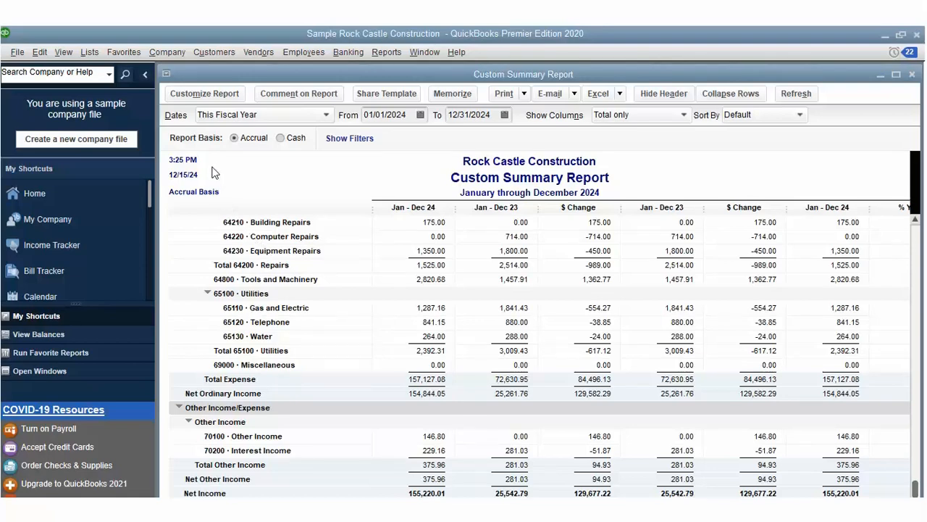
left_click(203, 90)
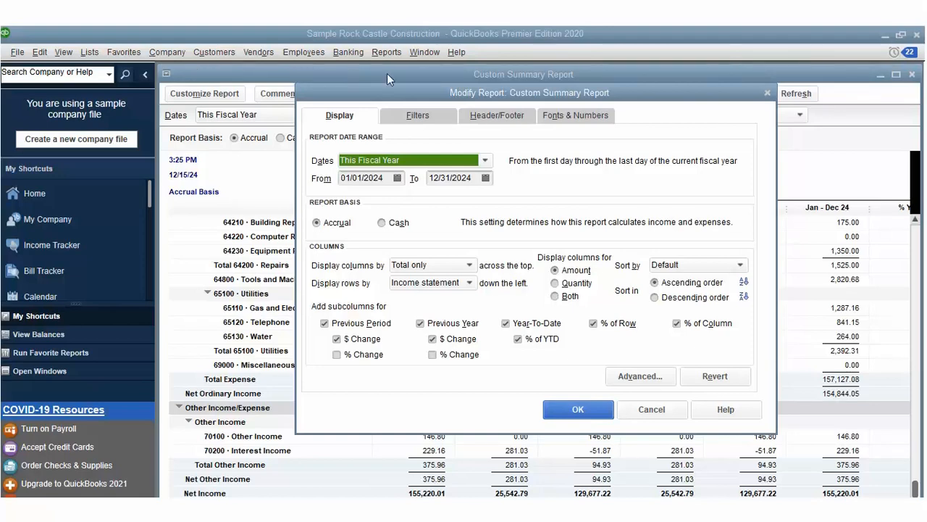
Step: Set the report header alignment to Left on the Header/Footer tab and apply it
key("ctrl+Tab")
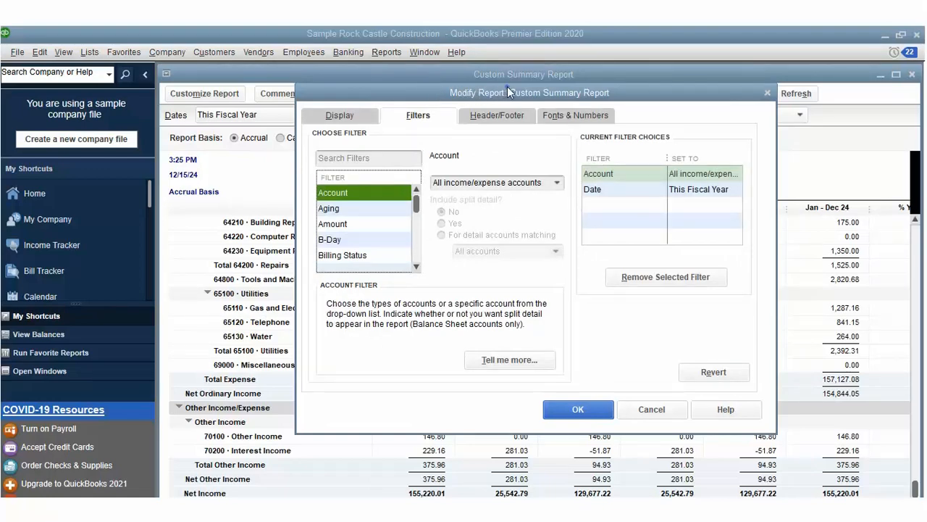
key("ctrl+Tab")
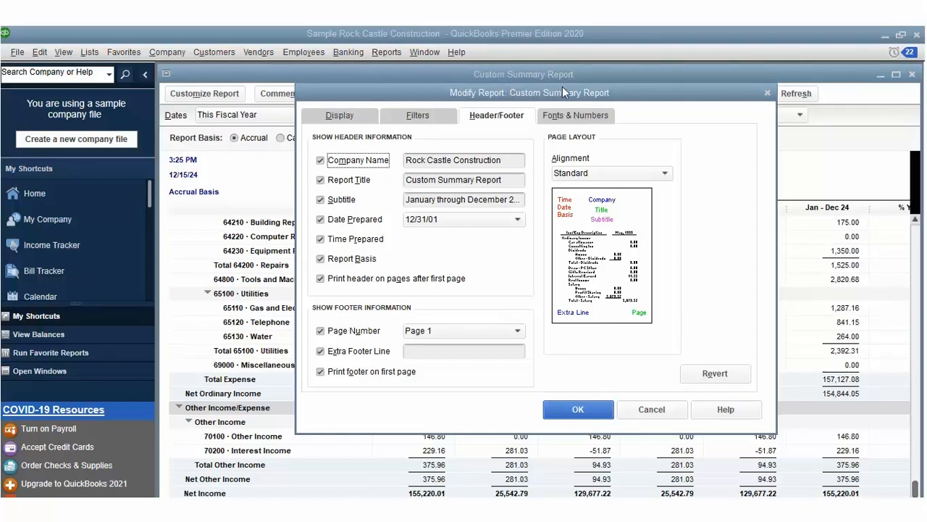
key("ctrl+Tab")
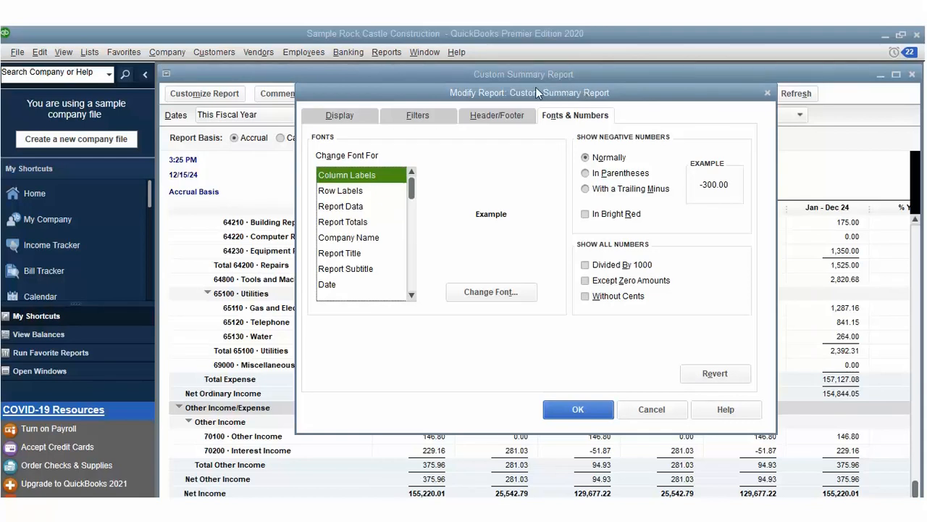
key("ctrl+shift+Tab")
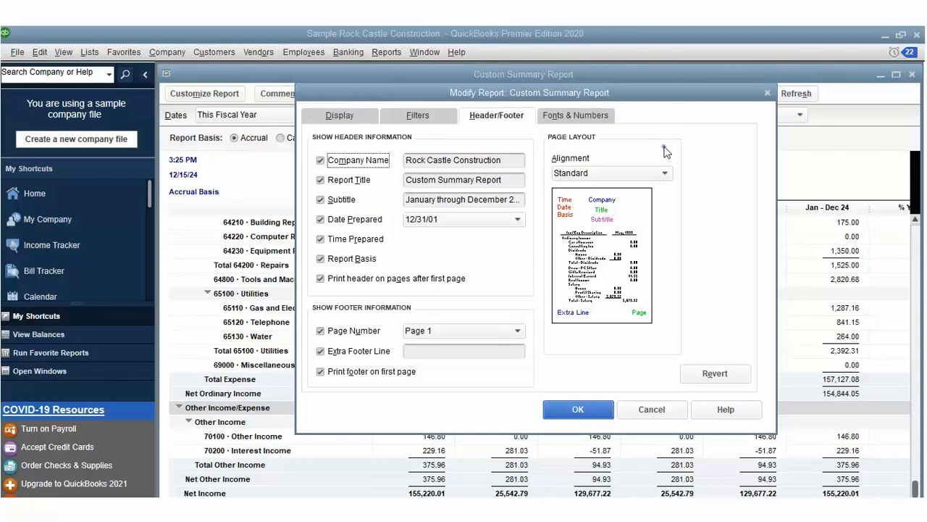
left_click(665, 172)
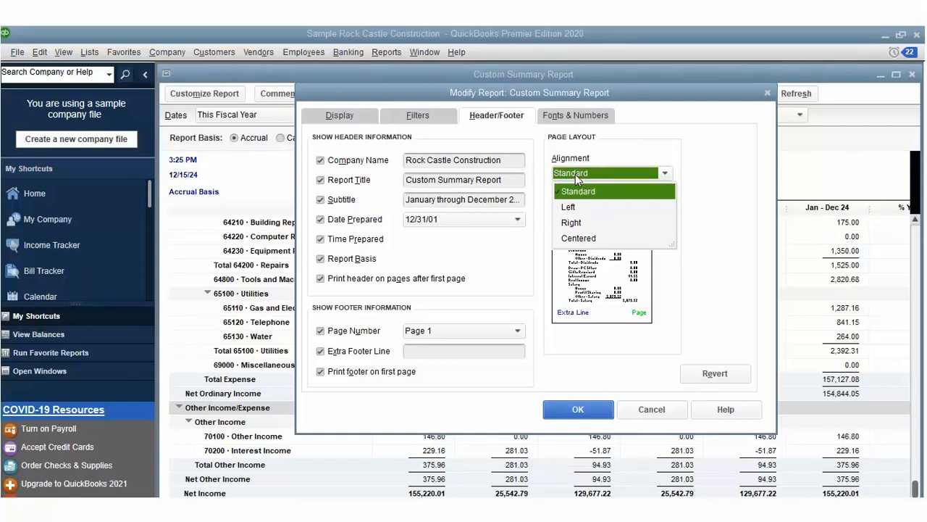
left_click(572, 204)
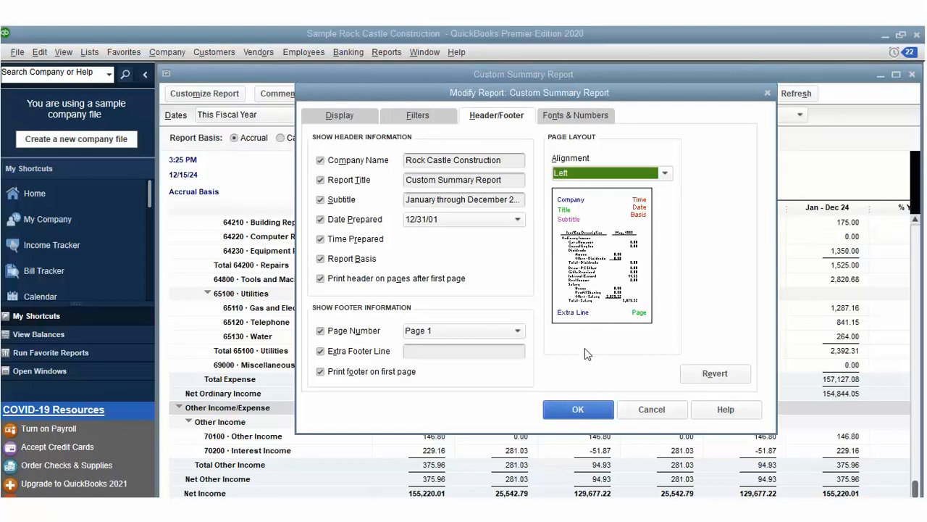
key("Return")
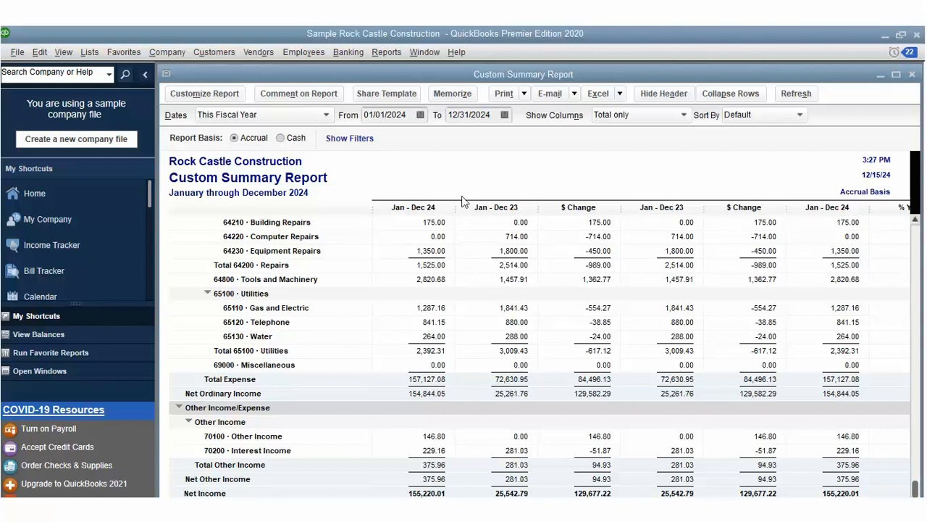
Step: Replace the original memorized report with the updated one and show the Excel export choices
left_click(454, 93)
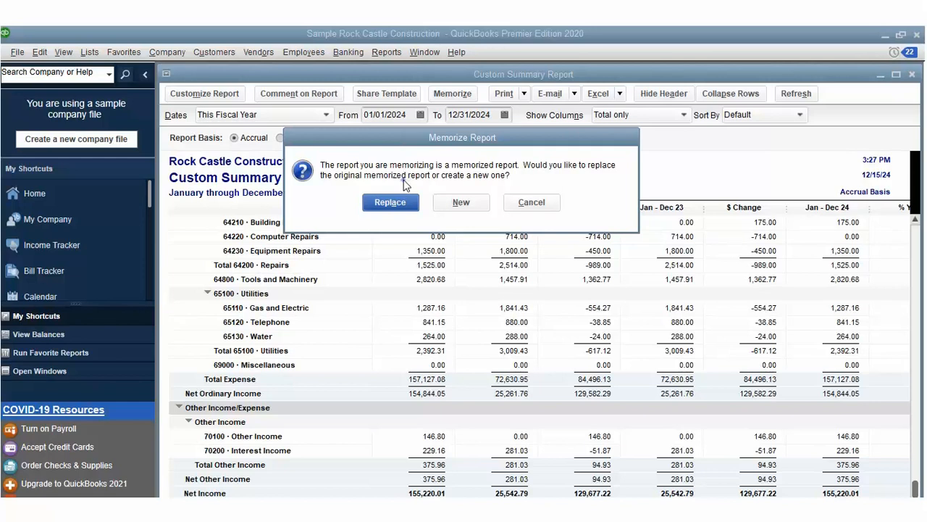
key("Return")
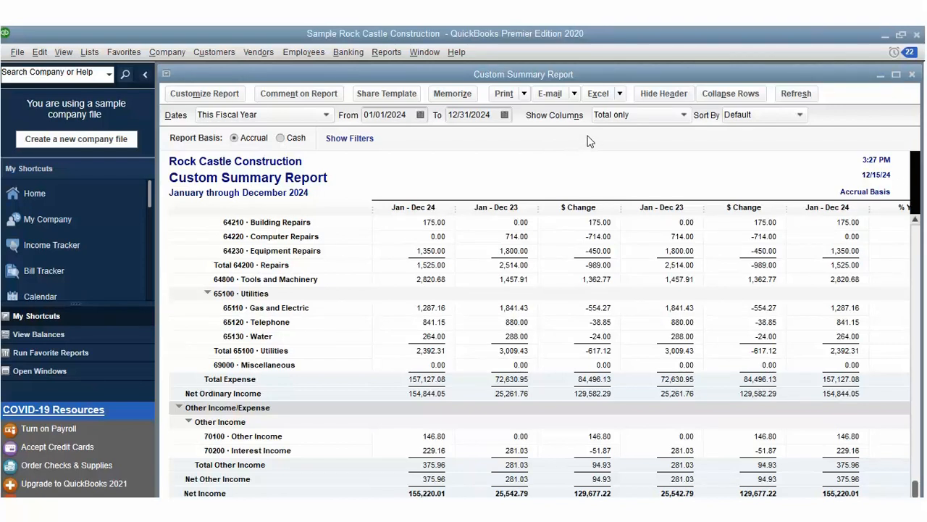
left_click(615, 94)
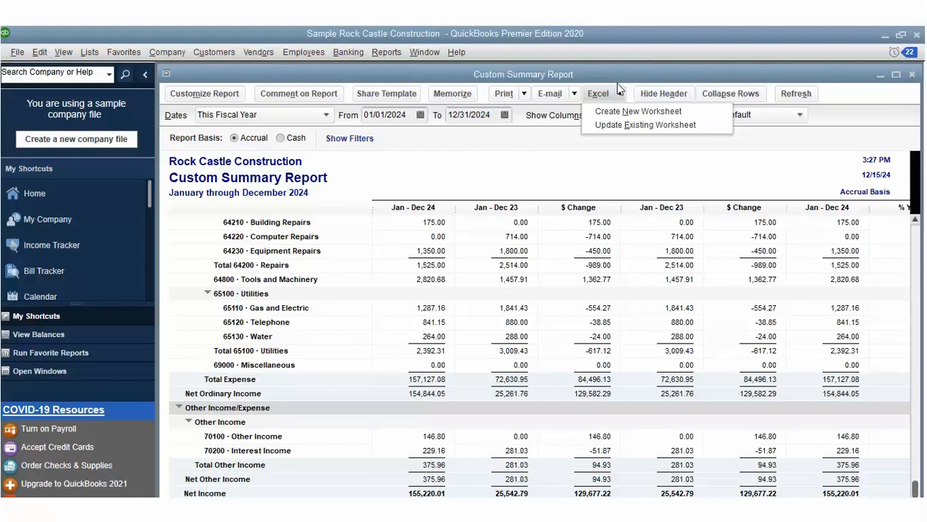
Step: Export the report to Excel as a new worksheet in a new workbook
key("n")
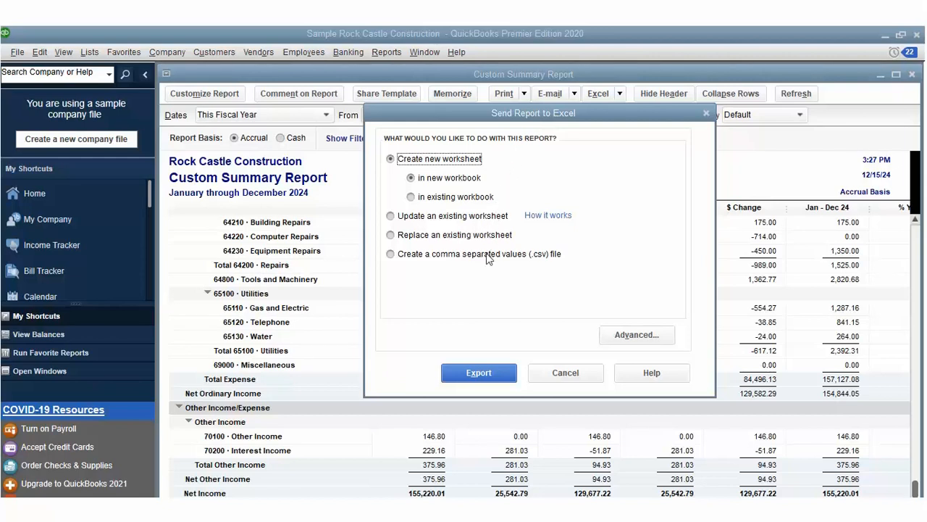
left_click(481, 350)
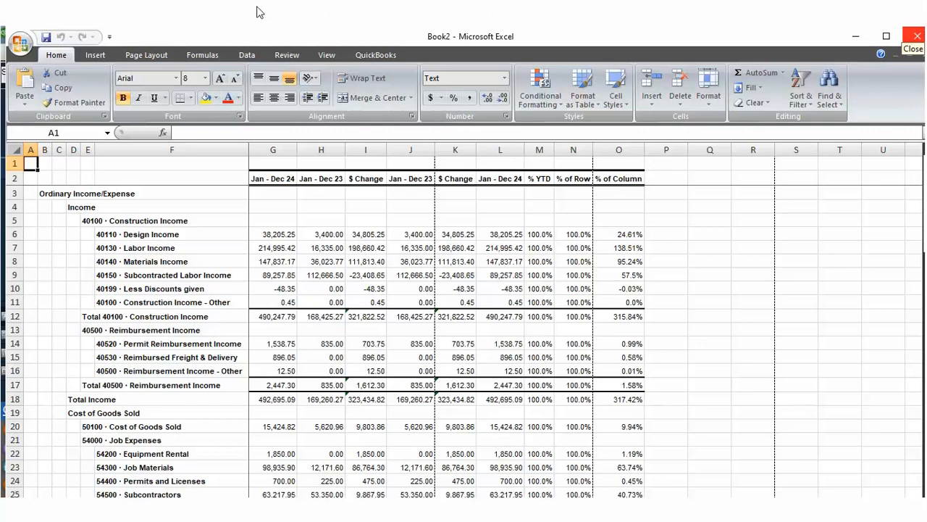
Step: Save the Excel workbook as Book Reports in Documents in macro-free format
left_click(45, 13)
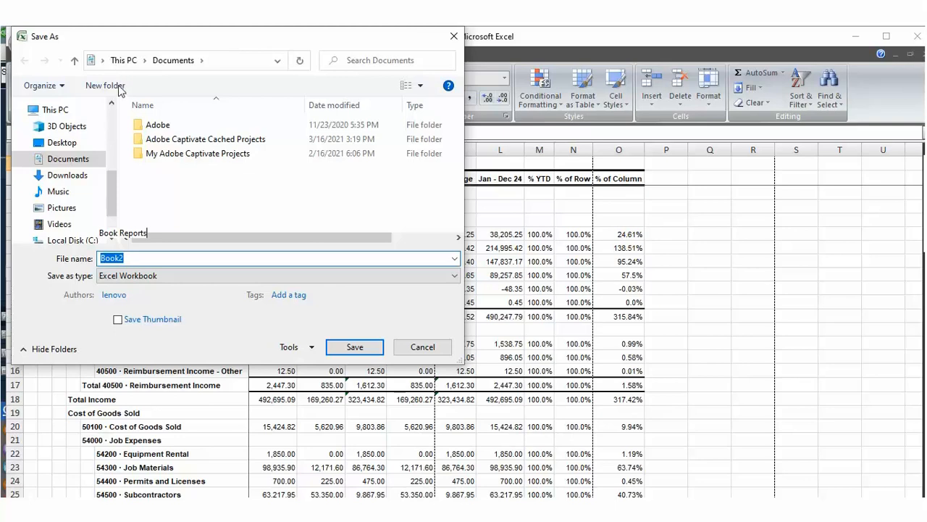
key("Return")
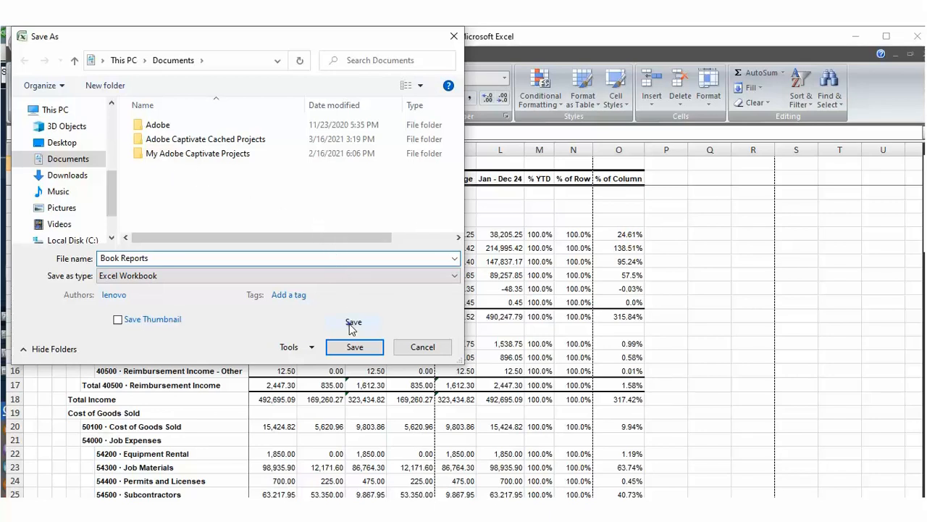
key("Return")
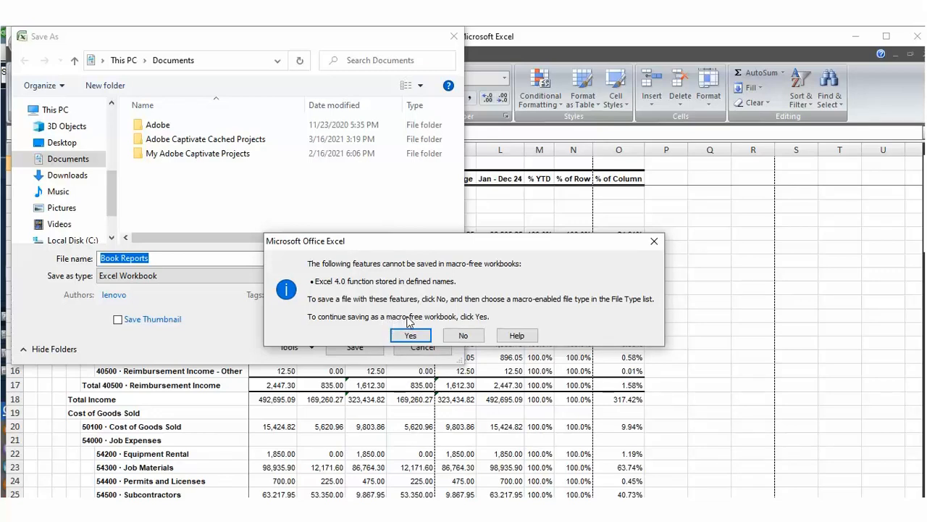
key("Return")
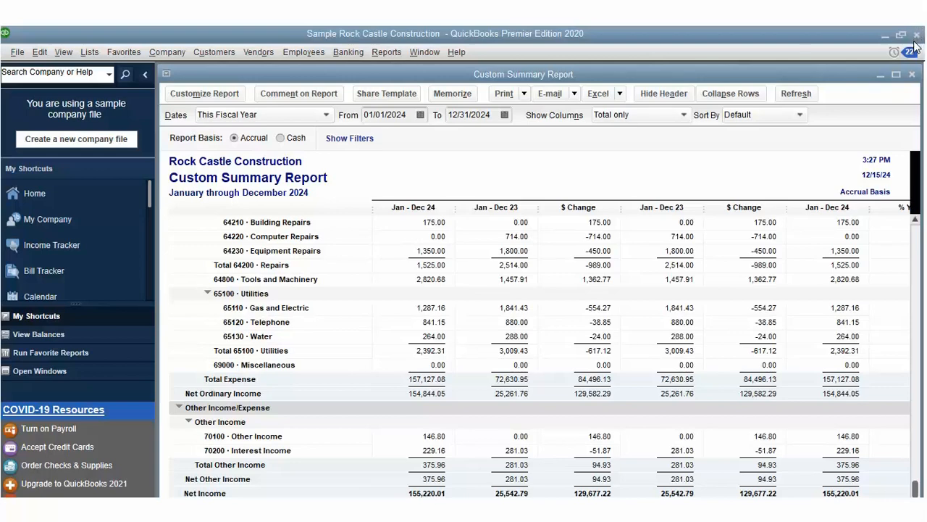
Step: Close the Custom Summary Report and Profit & Loss Detail windows and bring up Reports > Scheduled Reports
left_click(912, 74)
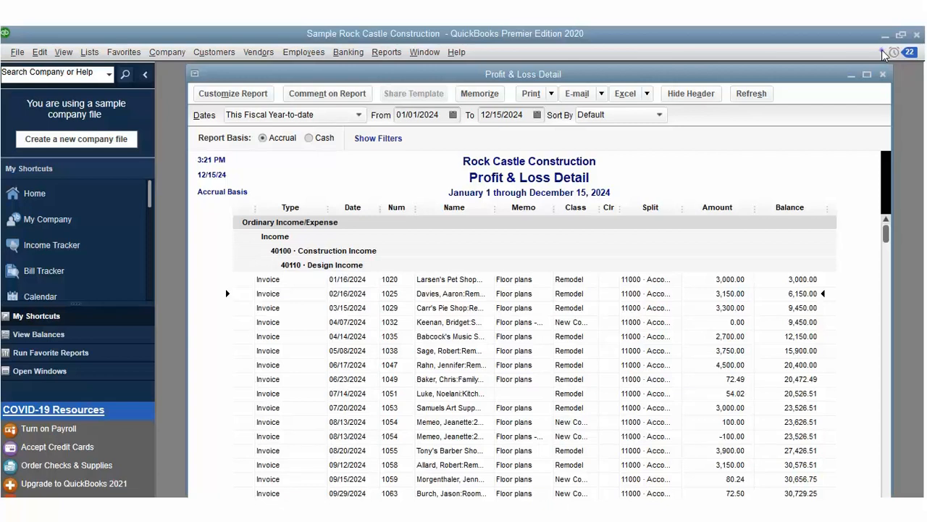
key("Escape")
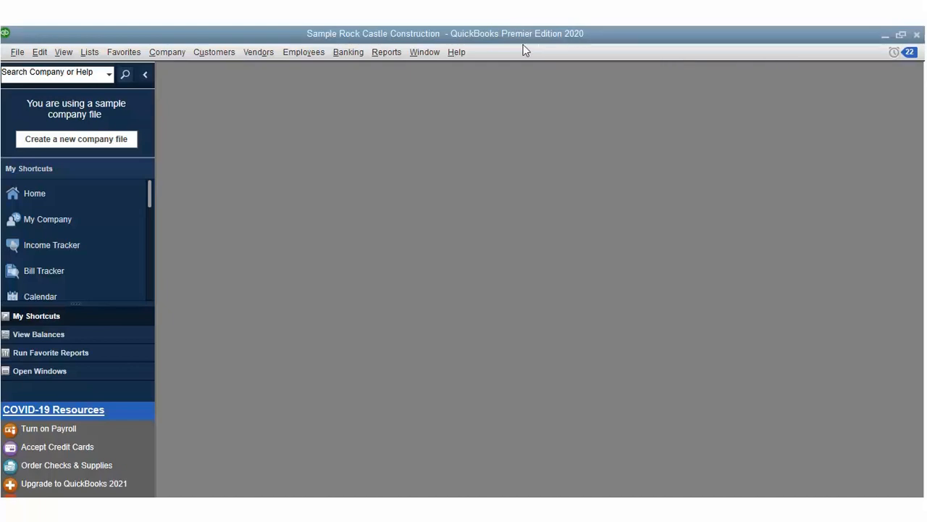
key("alt+r")
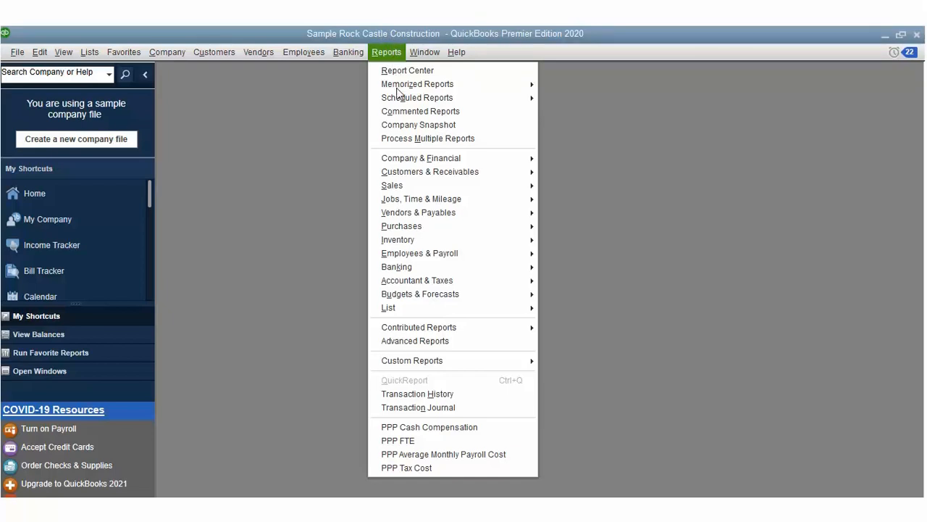
key("f")
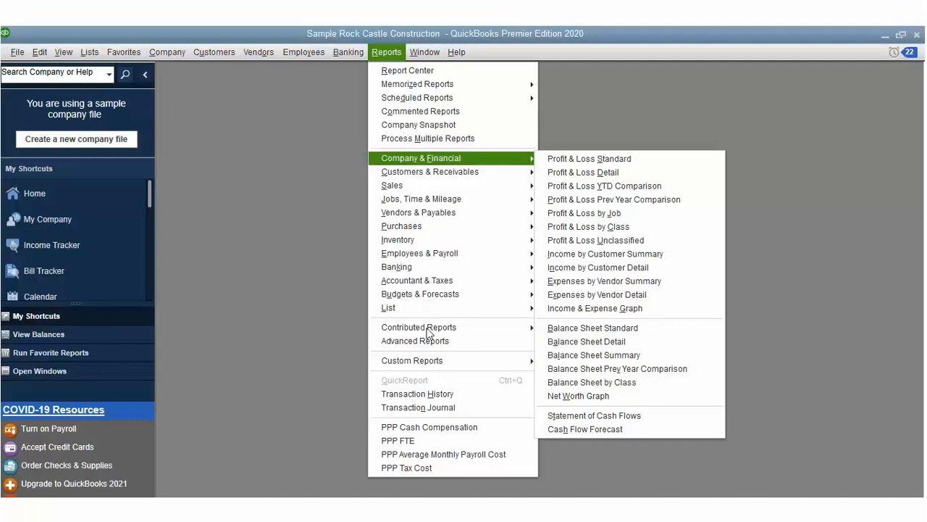
mouse_move(428, 358)
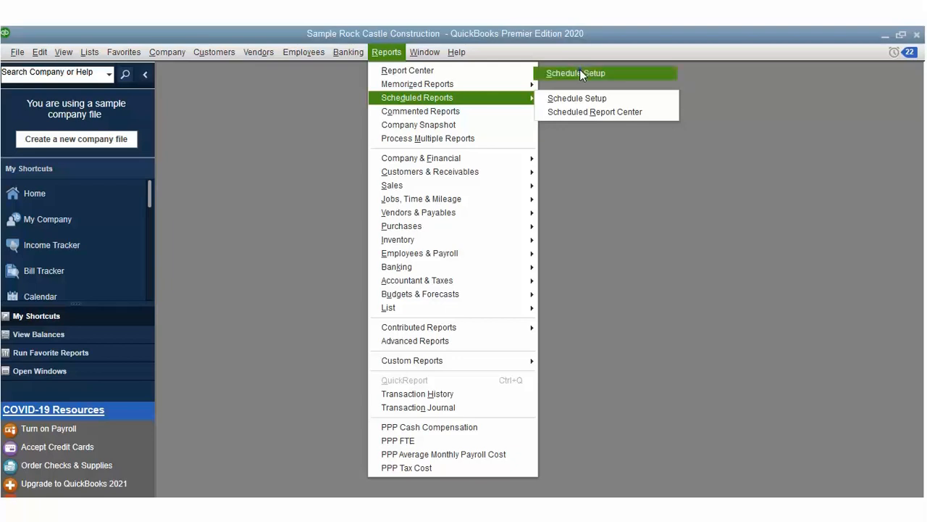
Step: Try Scheduled Reports > Schedule Setup twice, dismissing the sample-company warning each time
left_click(580, 70)
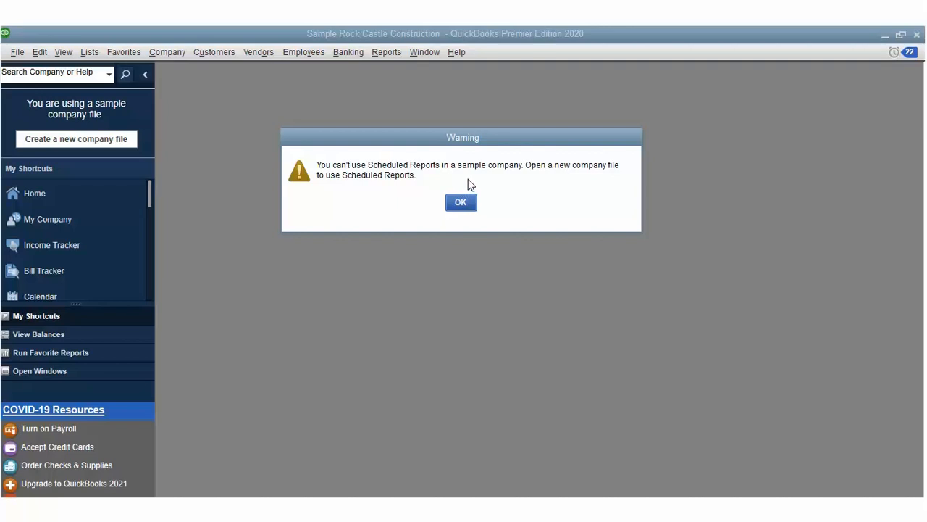
left_click(470, 179)
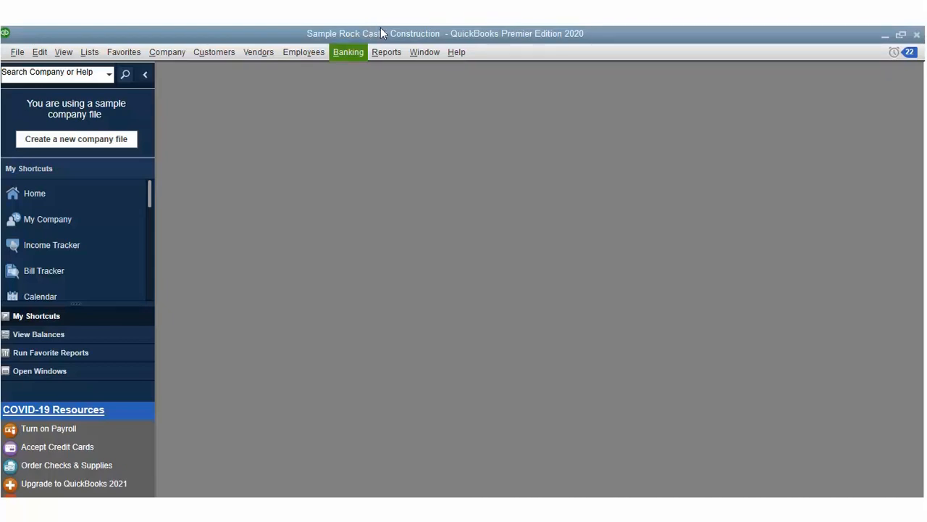
left_click(386, 29)
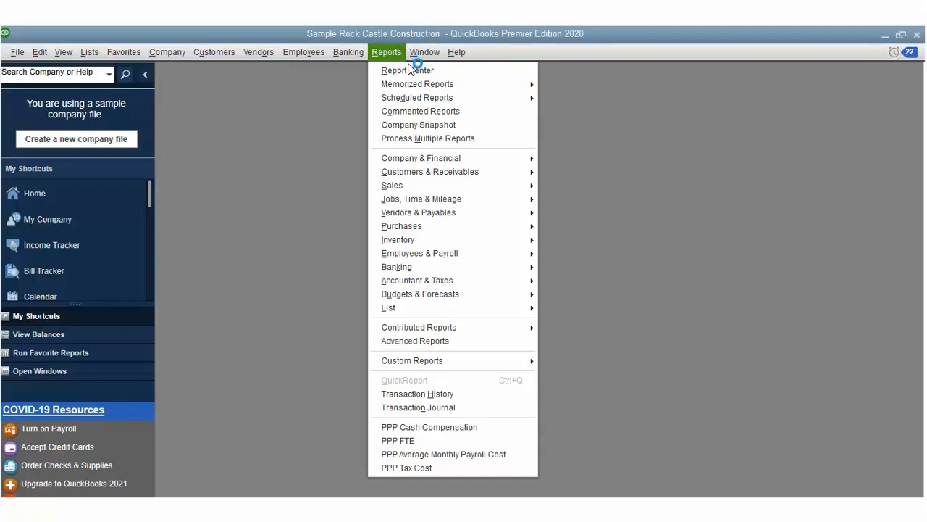
mouse_move(414, 98)
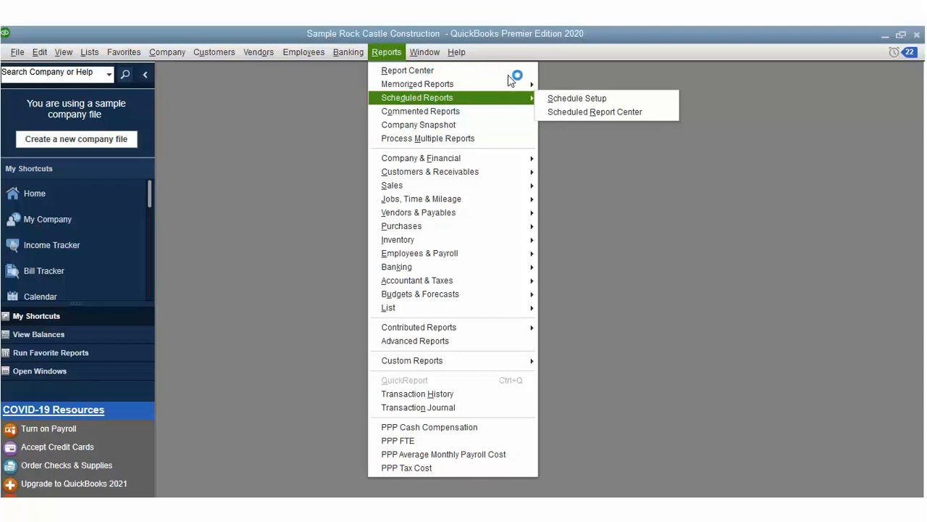
left_click(561, 90)
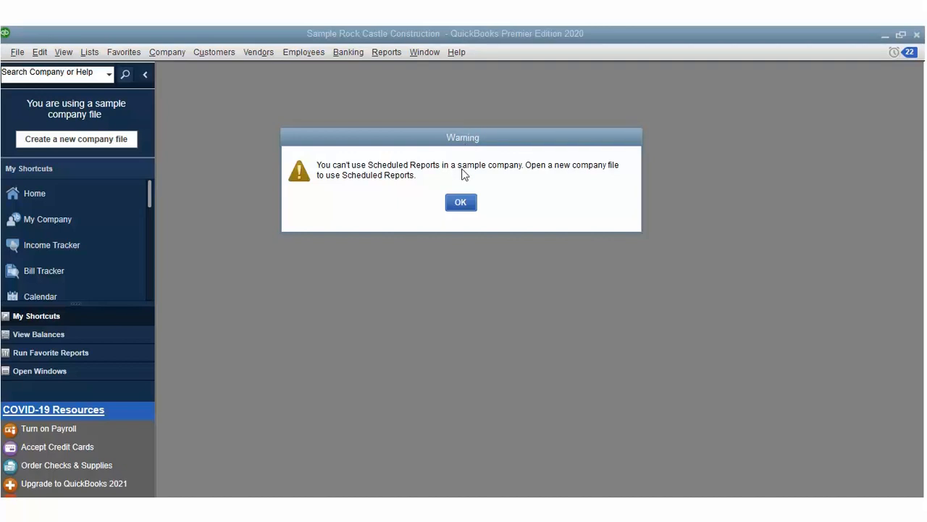
key("Return")
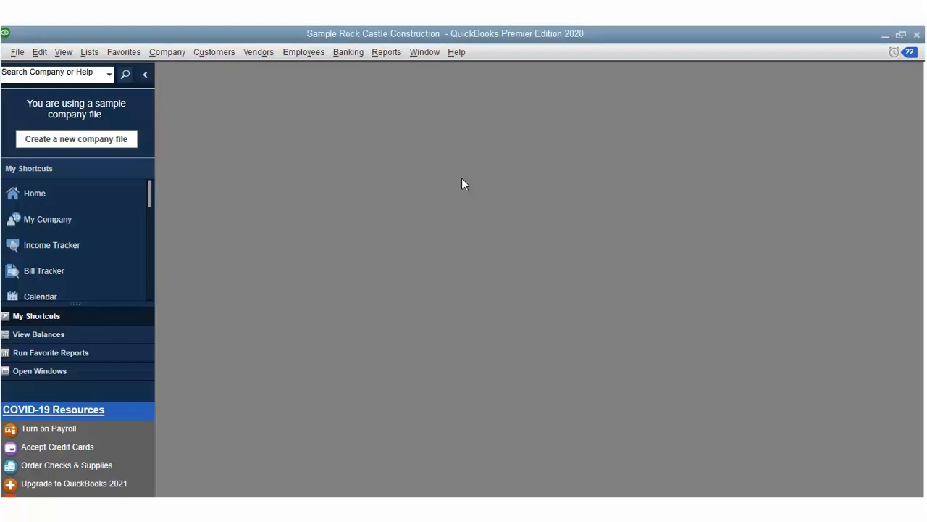